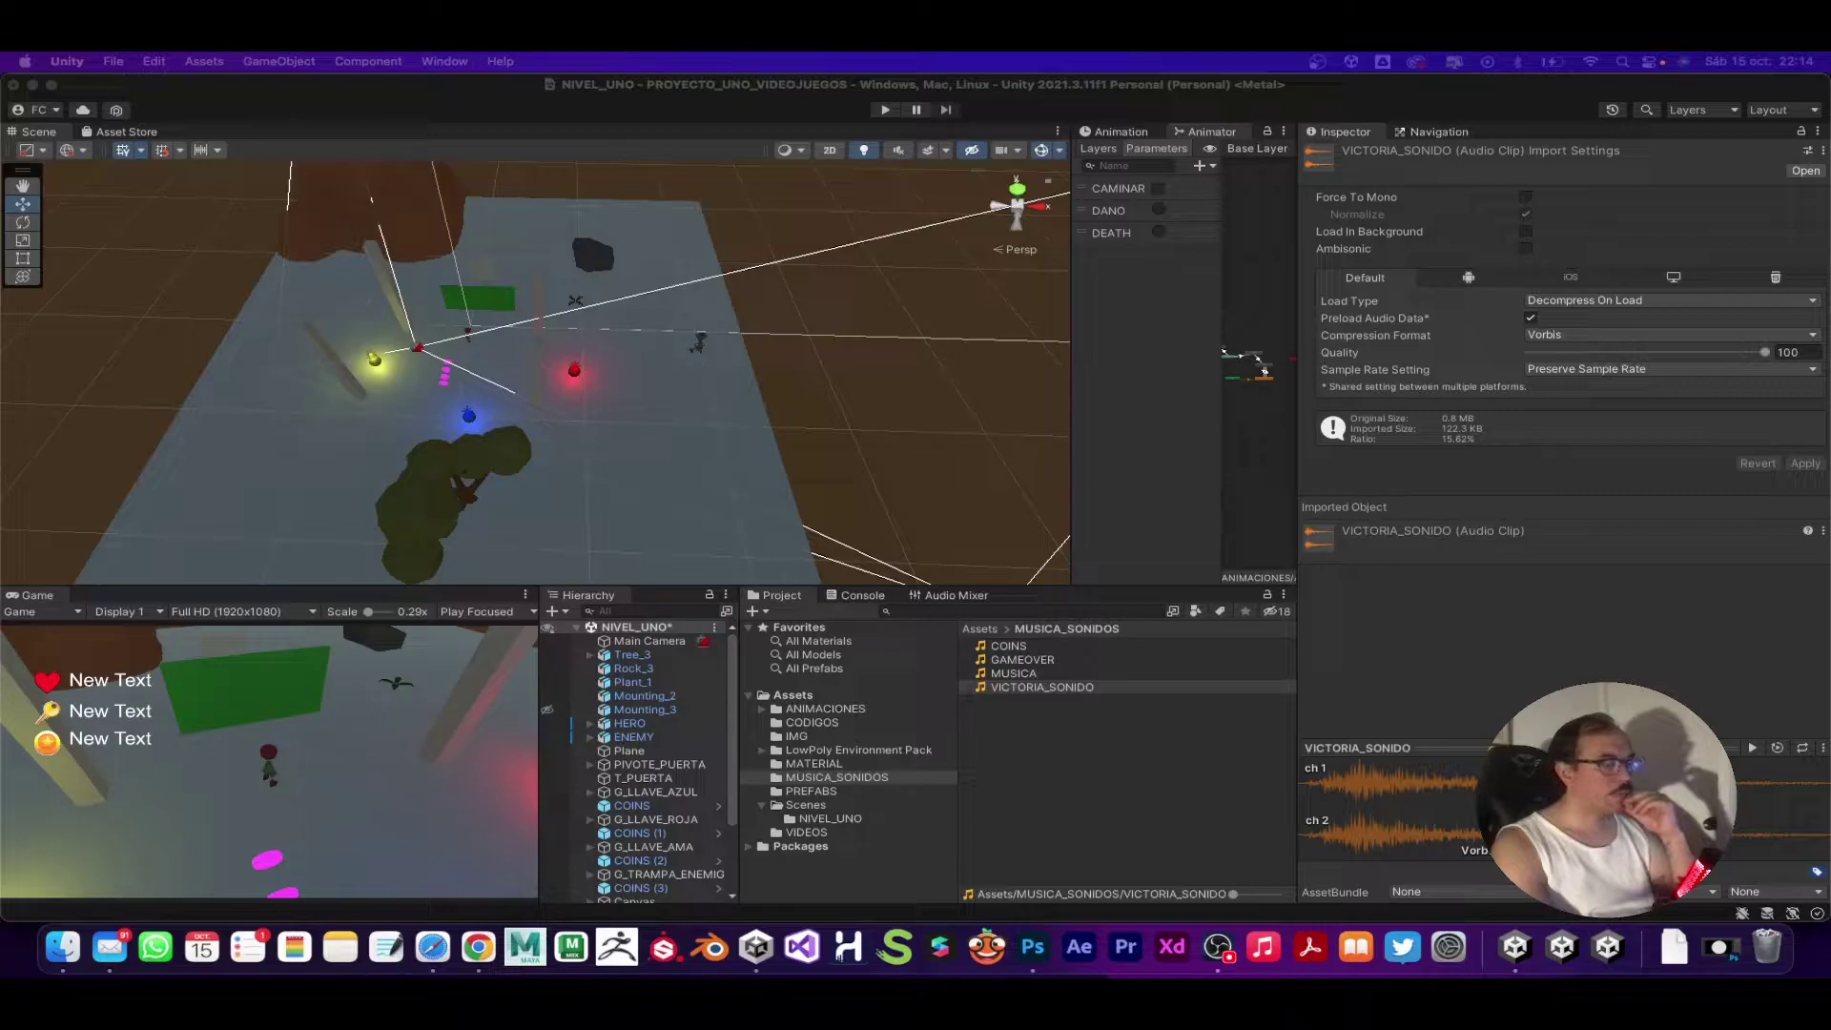
Step: Scroll through the Freesound 'coins' results (2264 sounds) in Chrome, then bring up Finder
left_click(478, 947)
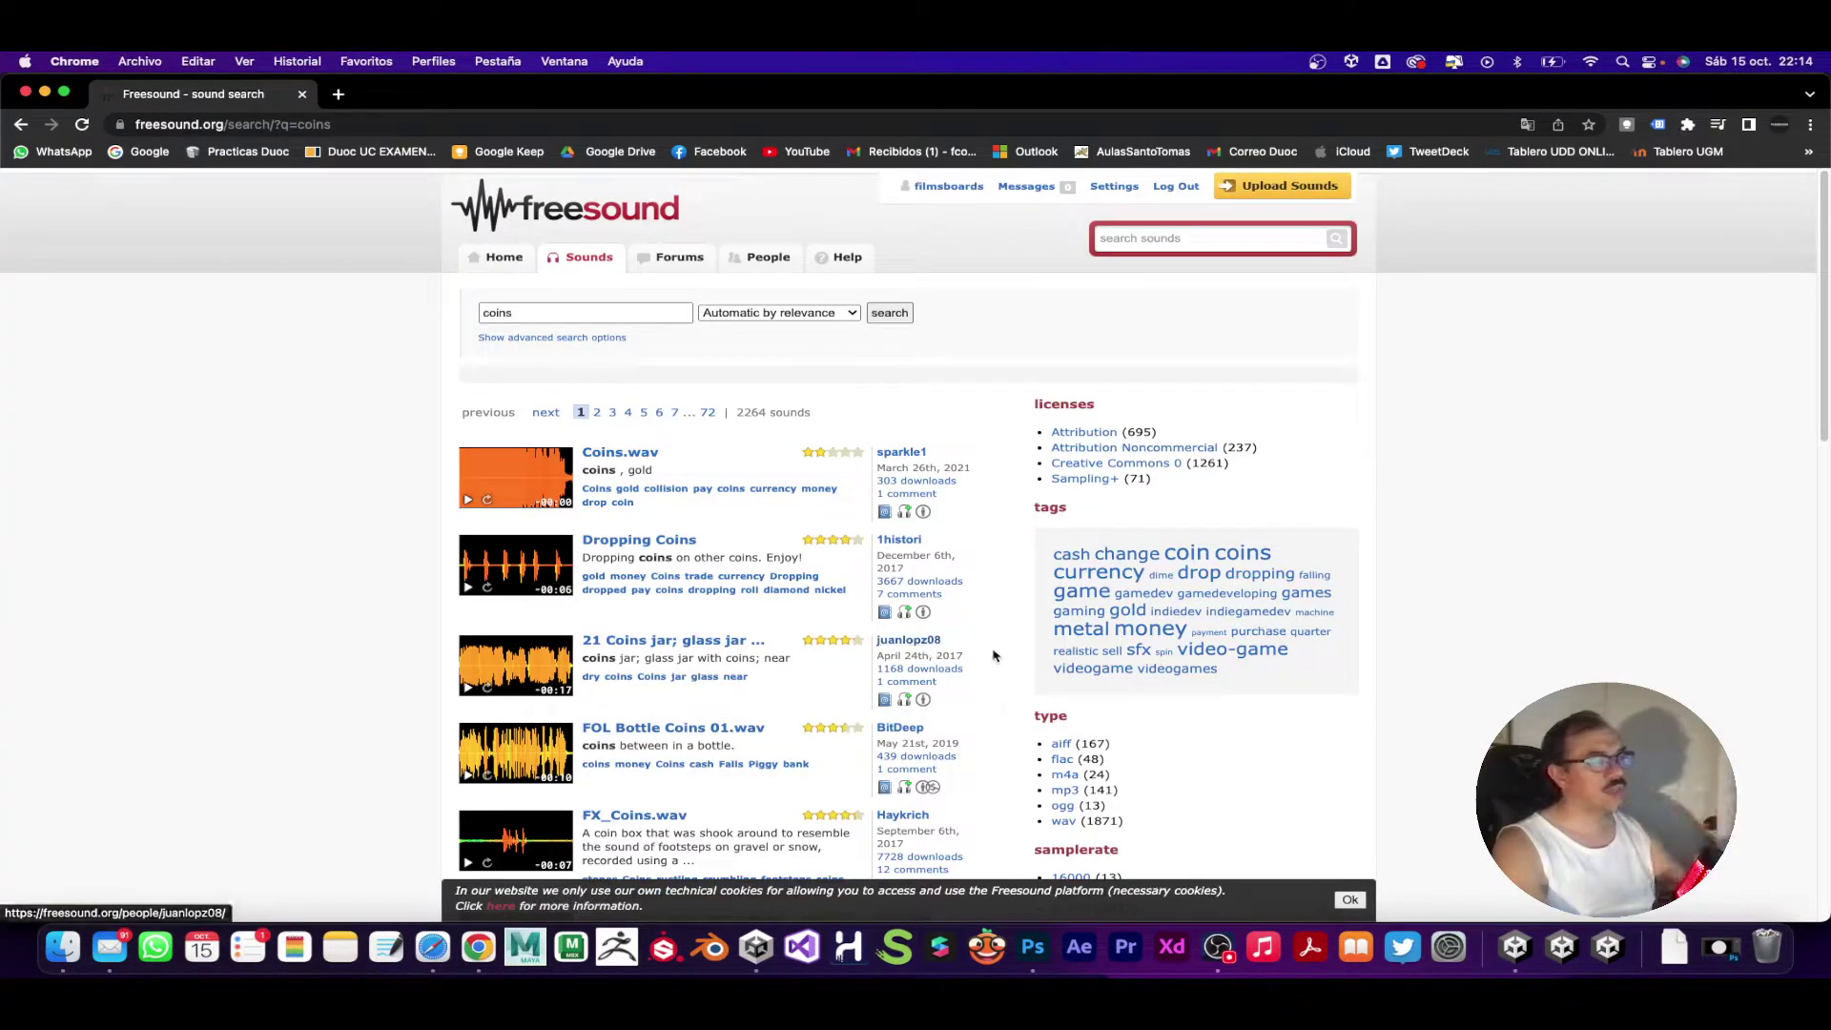
scroll(681, 573, "down", 3)
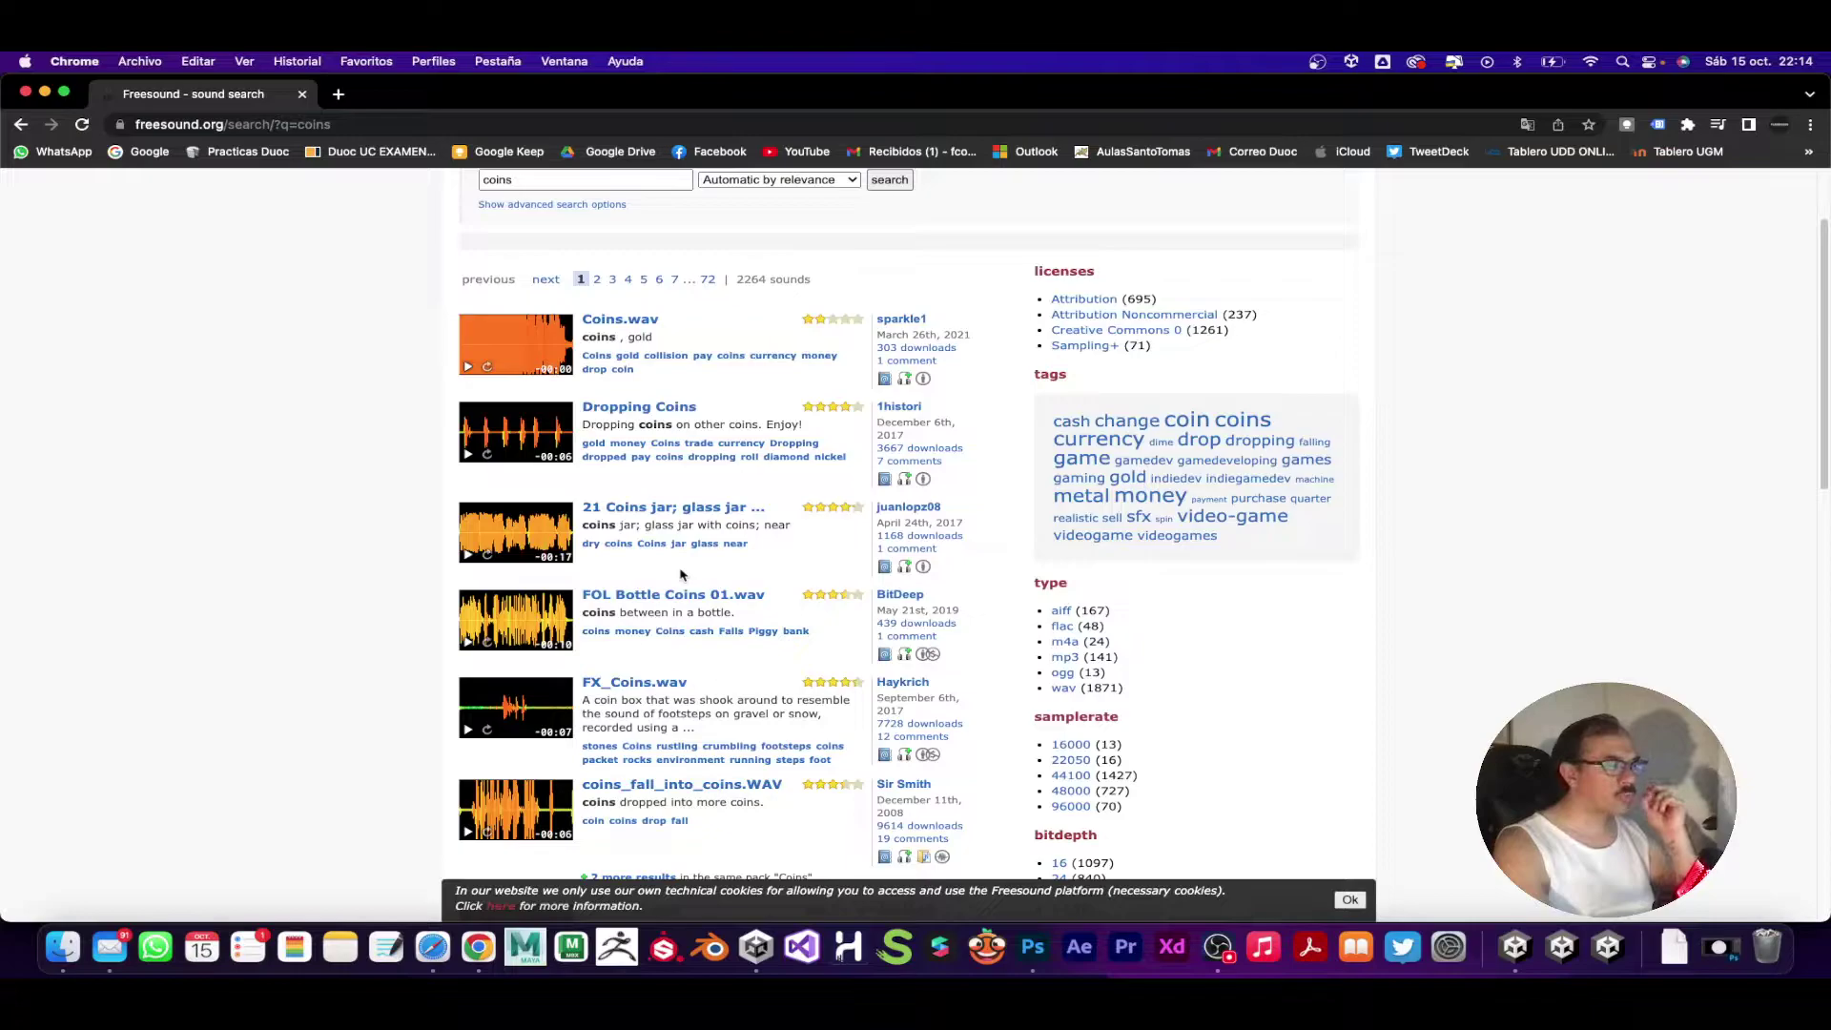
scroll(553, 401, "up", 3)
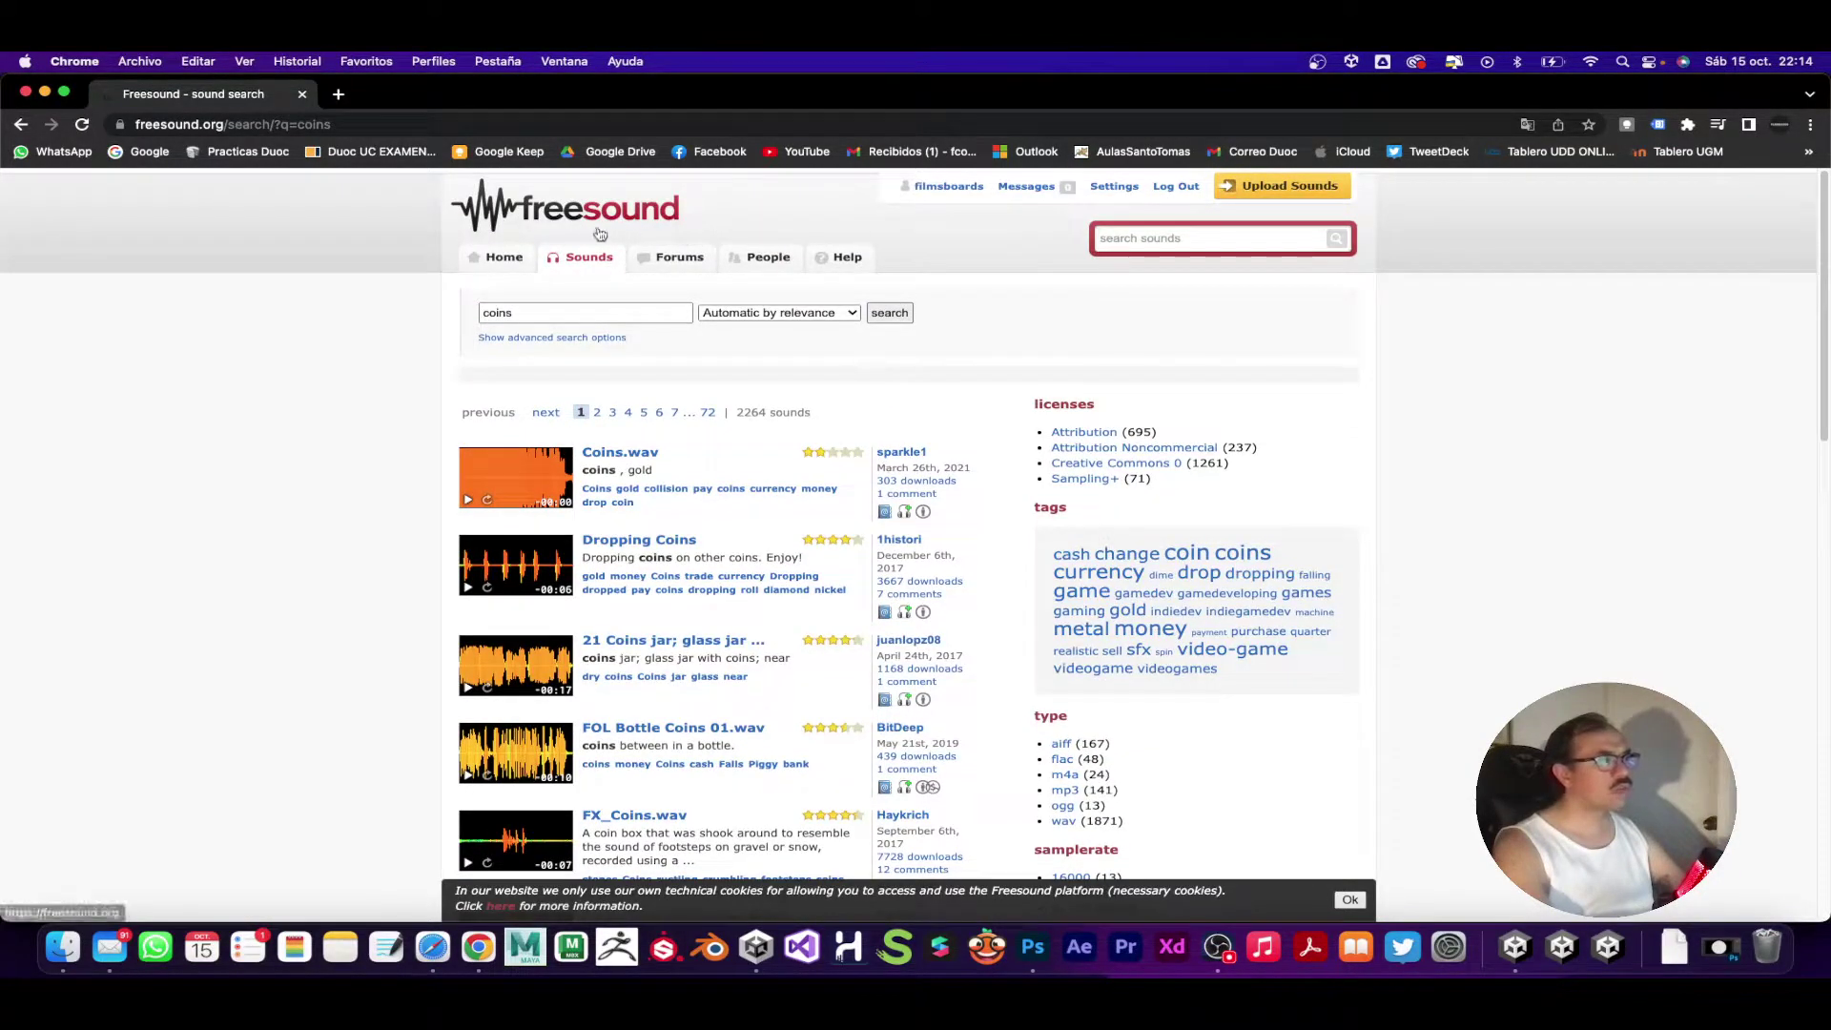
scroll(733, 541, "down", 5)
scroll(733, 541, "down", 15)
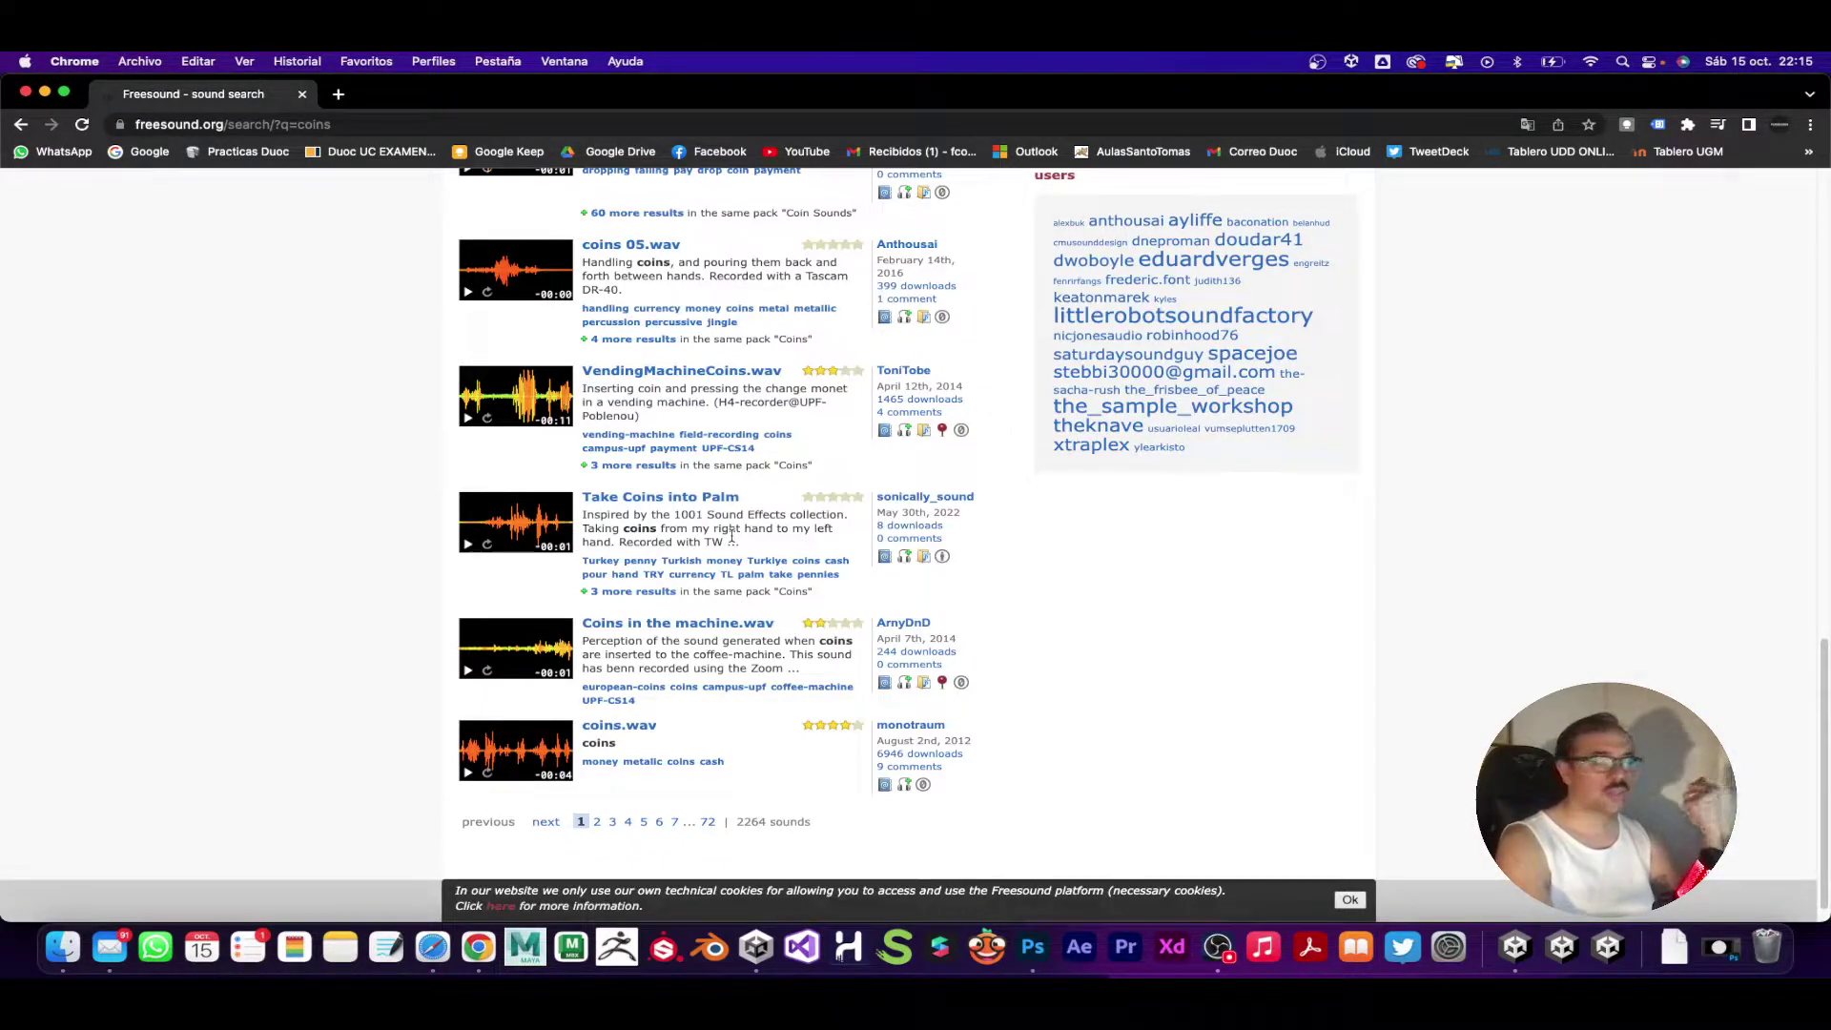
scroll(463, 703, "up", 5)
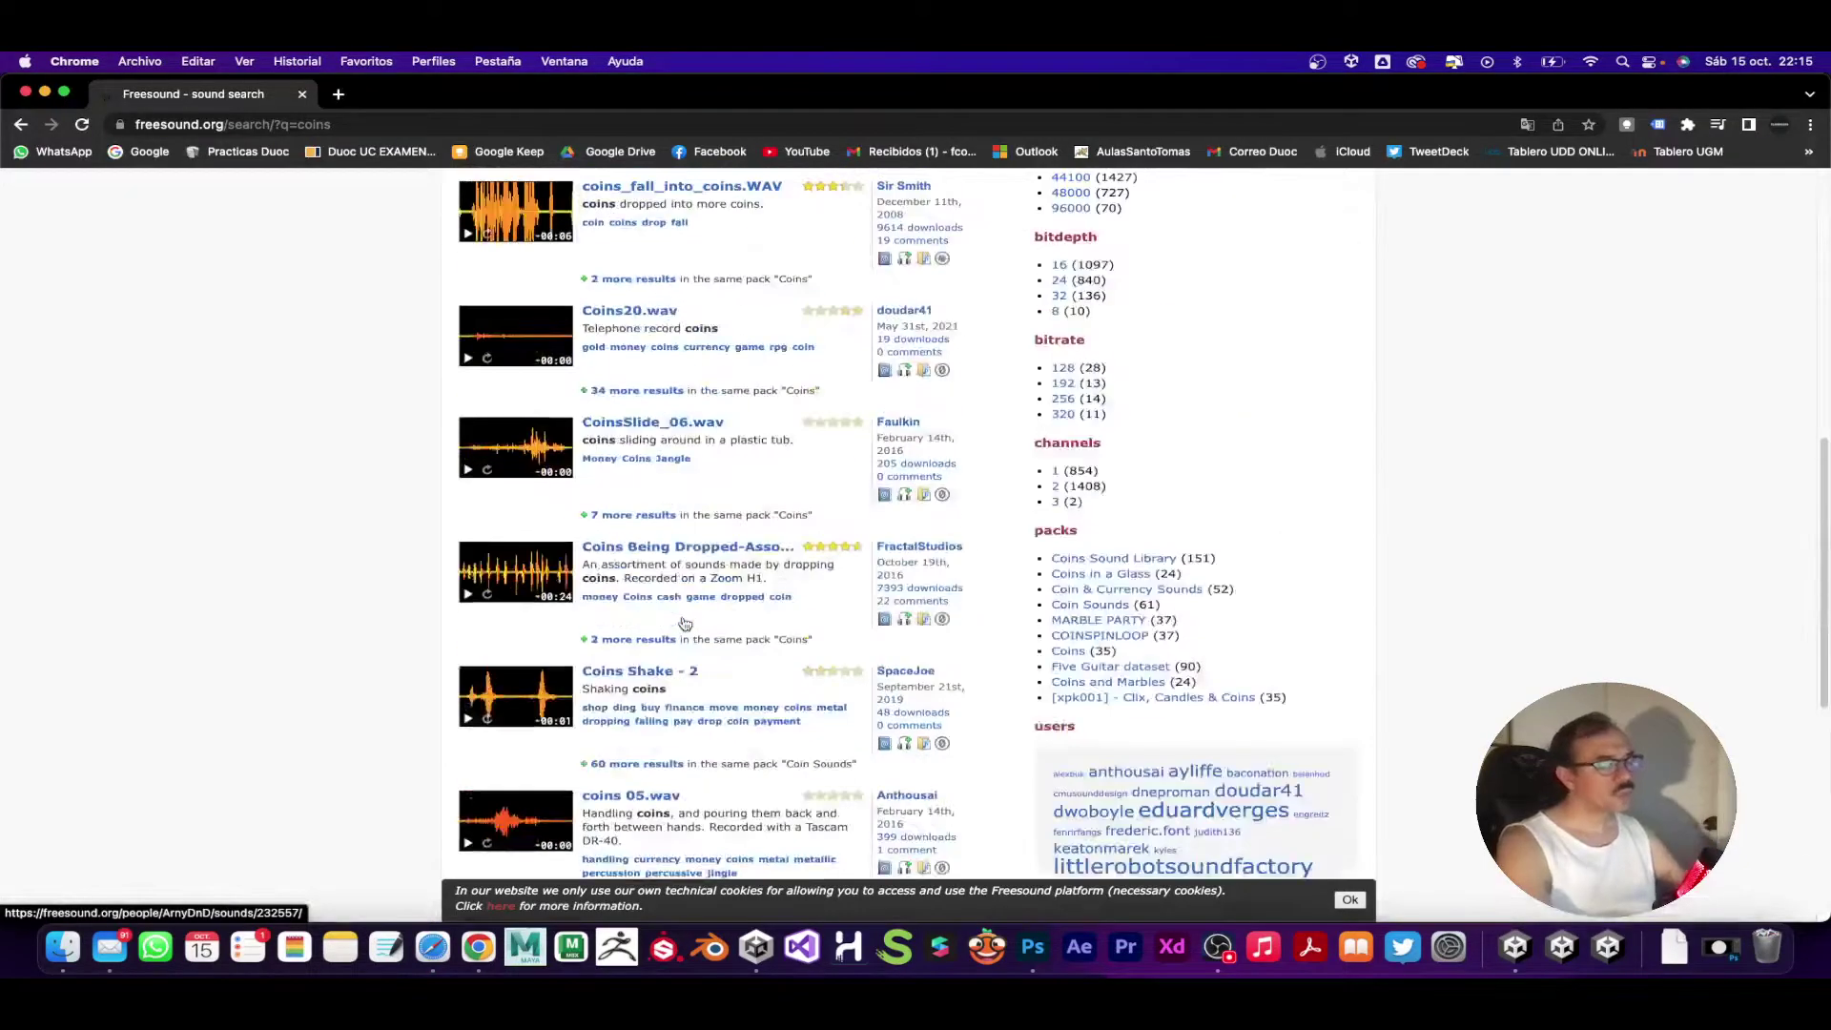
left_click(63, 947)
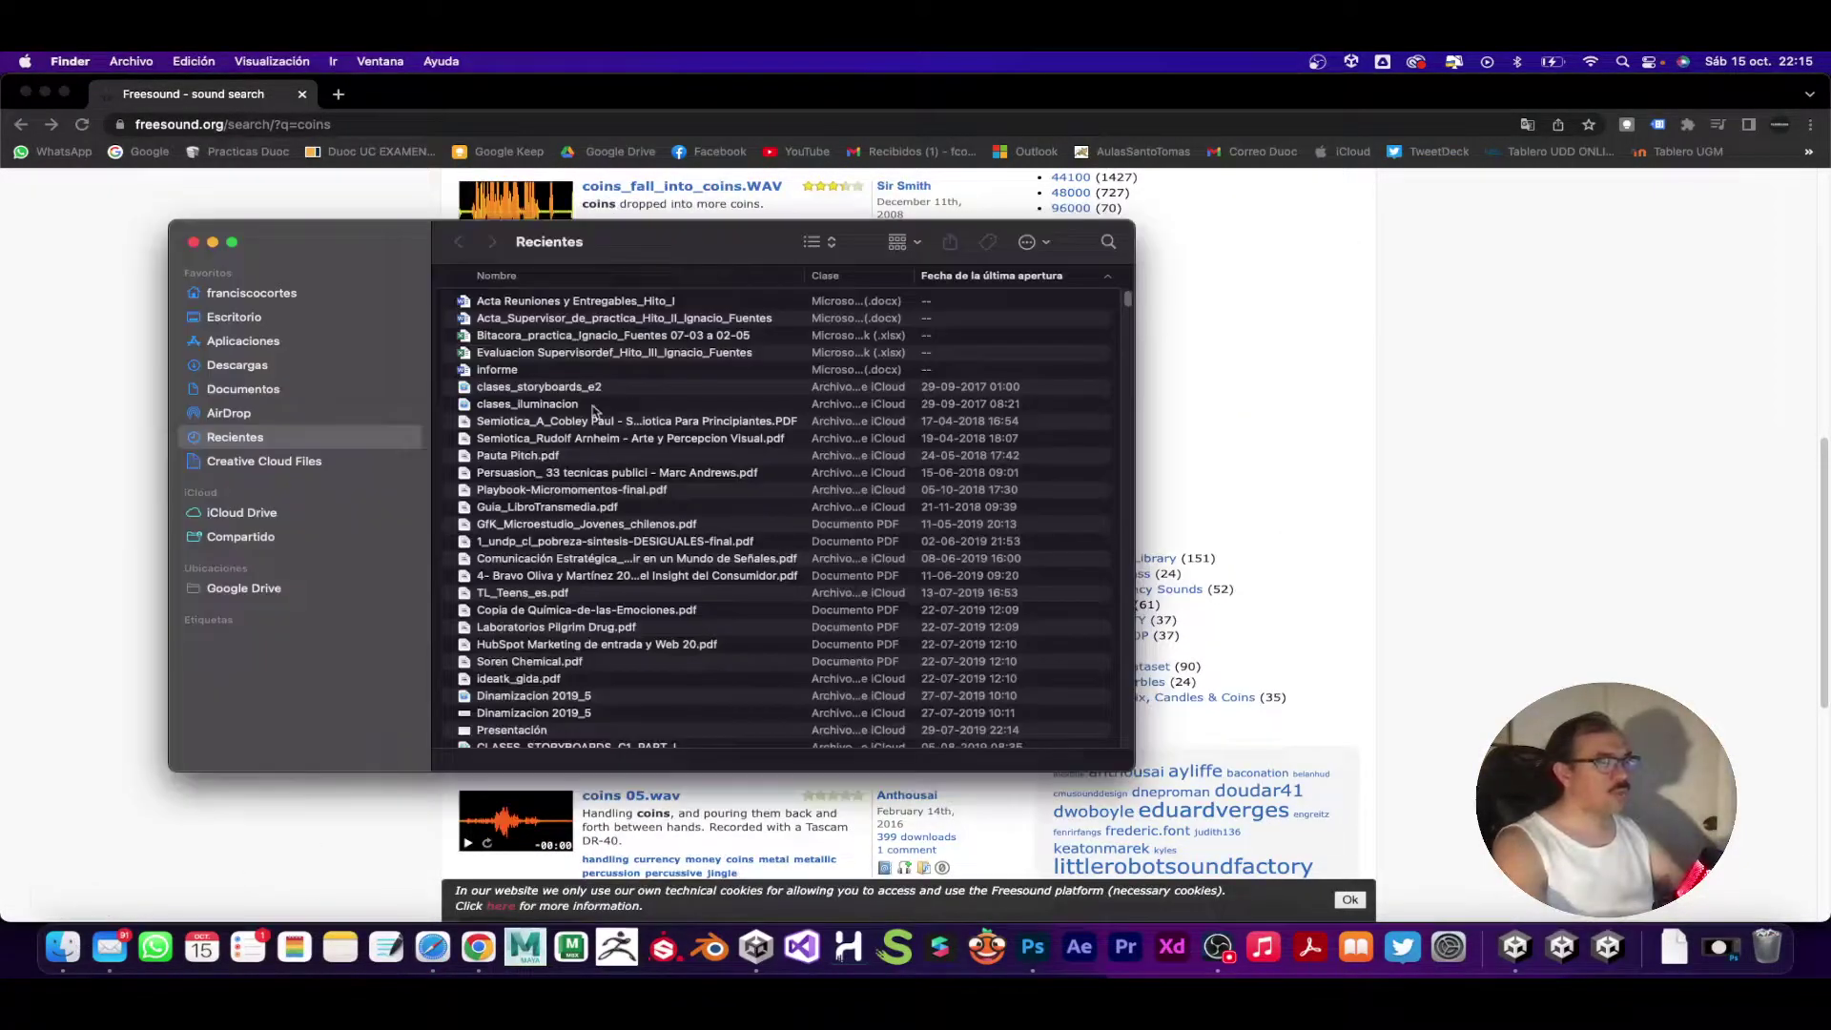
Step: Browse Finder to Escritorio > PROYECTO_UNO_VIDEOJUEGOS > Assets > MUSICA_SONIDOS, listing its four audio files
left_click(292, 334)
left_click(295, 318)
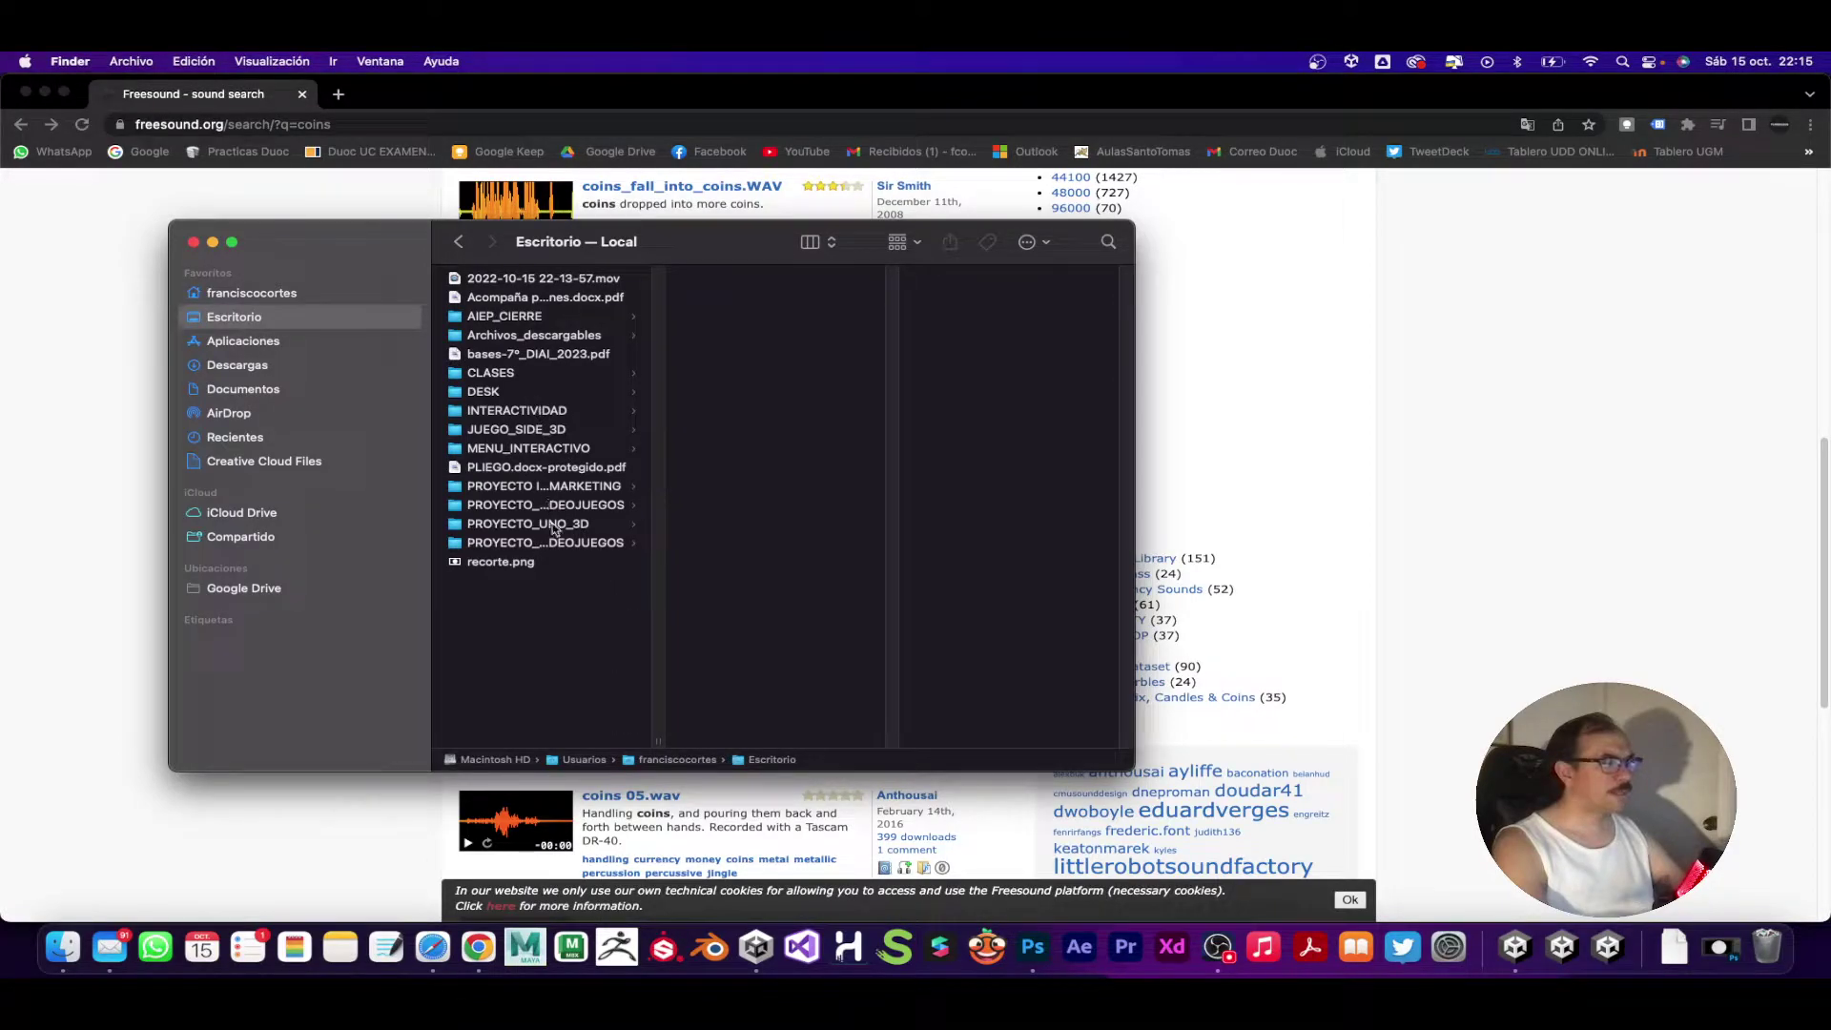
left_click(558, 546)
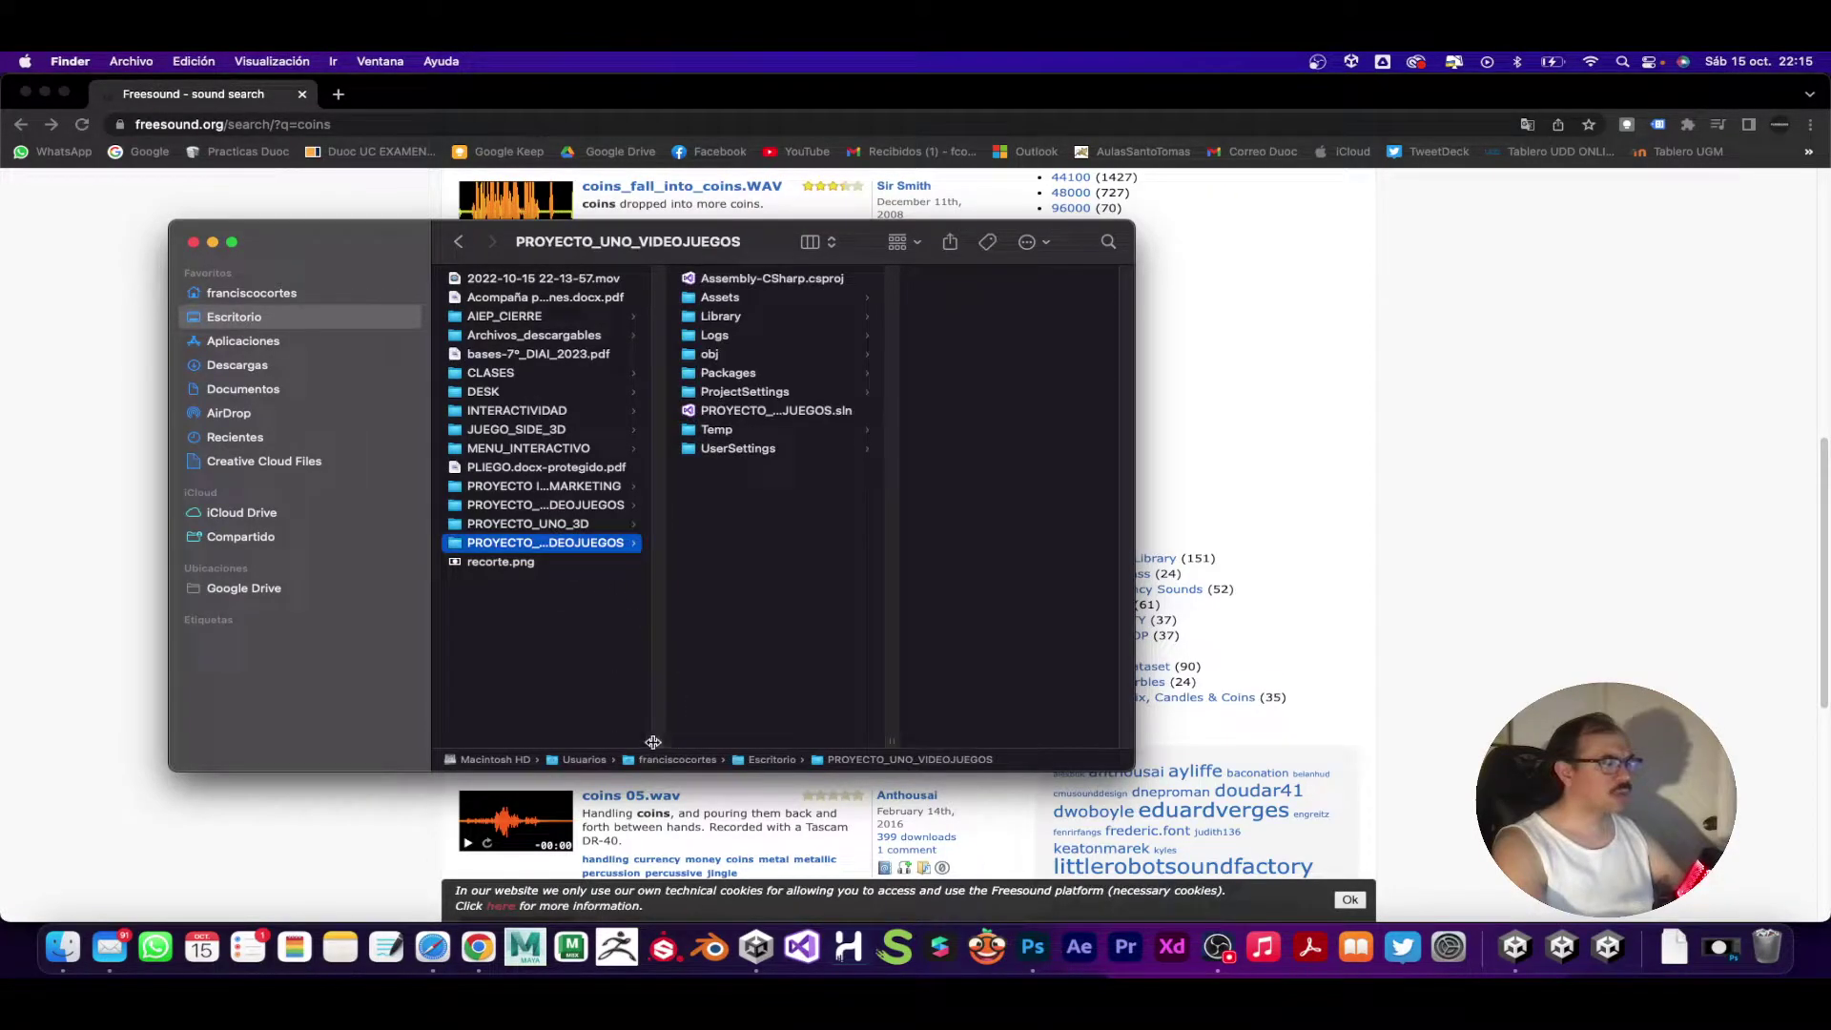
left_click_drag(653, 742, 760, 740)
left_click(851, 299)
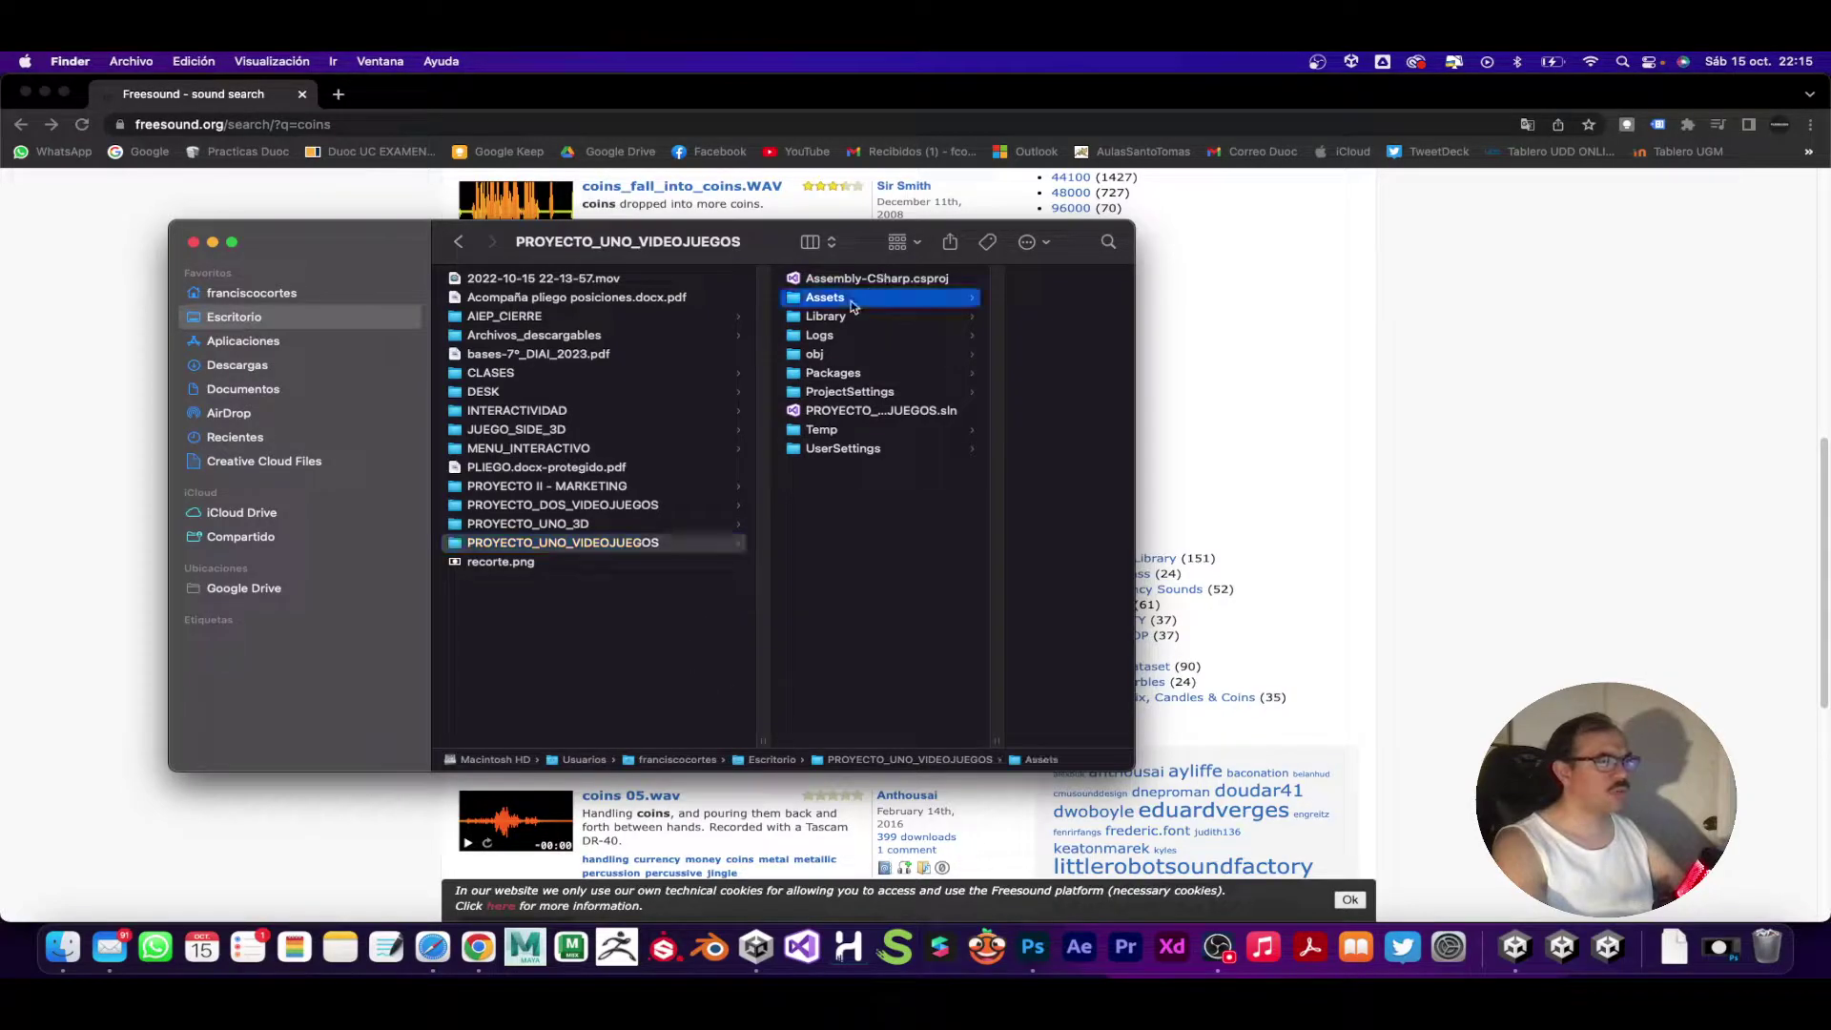
left_click_drag(761, 248, 699, 252)
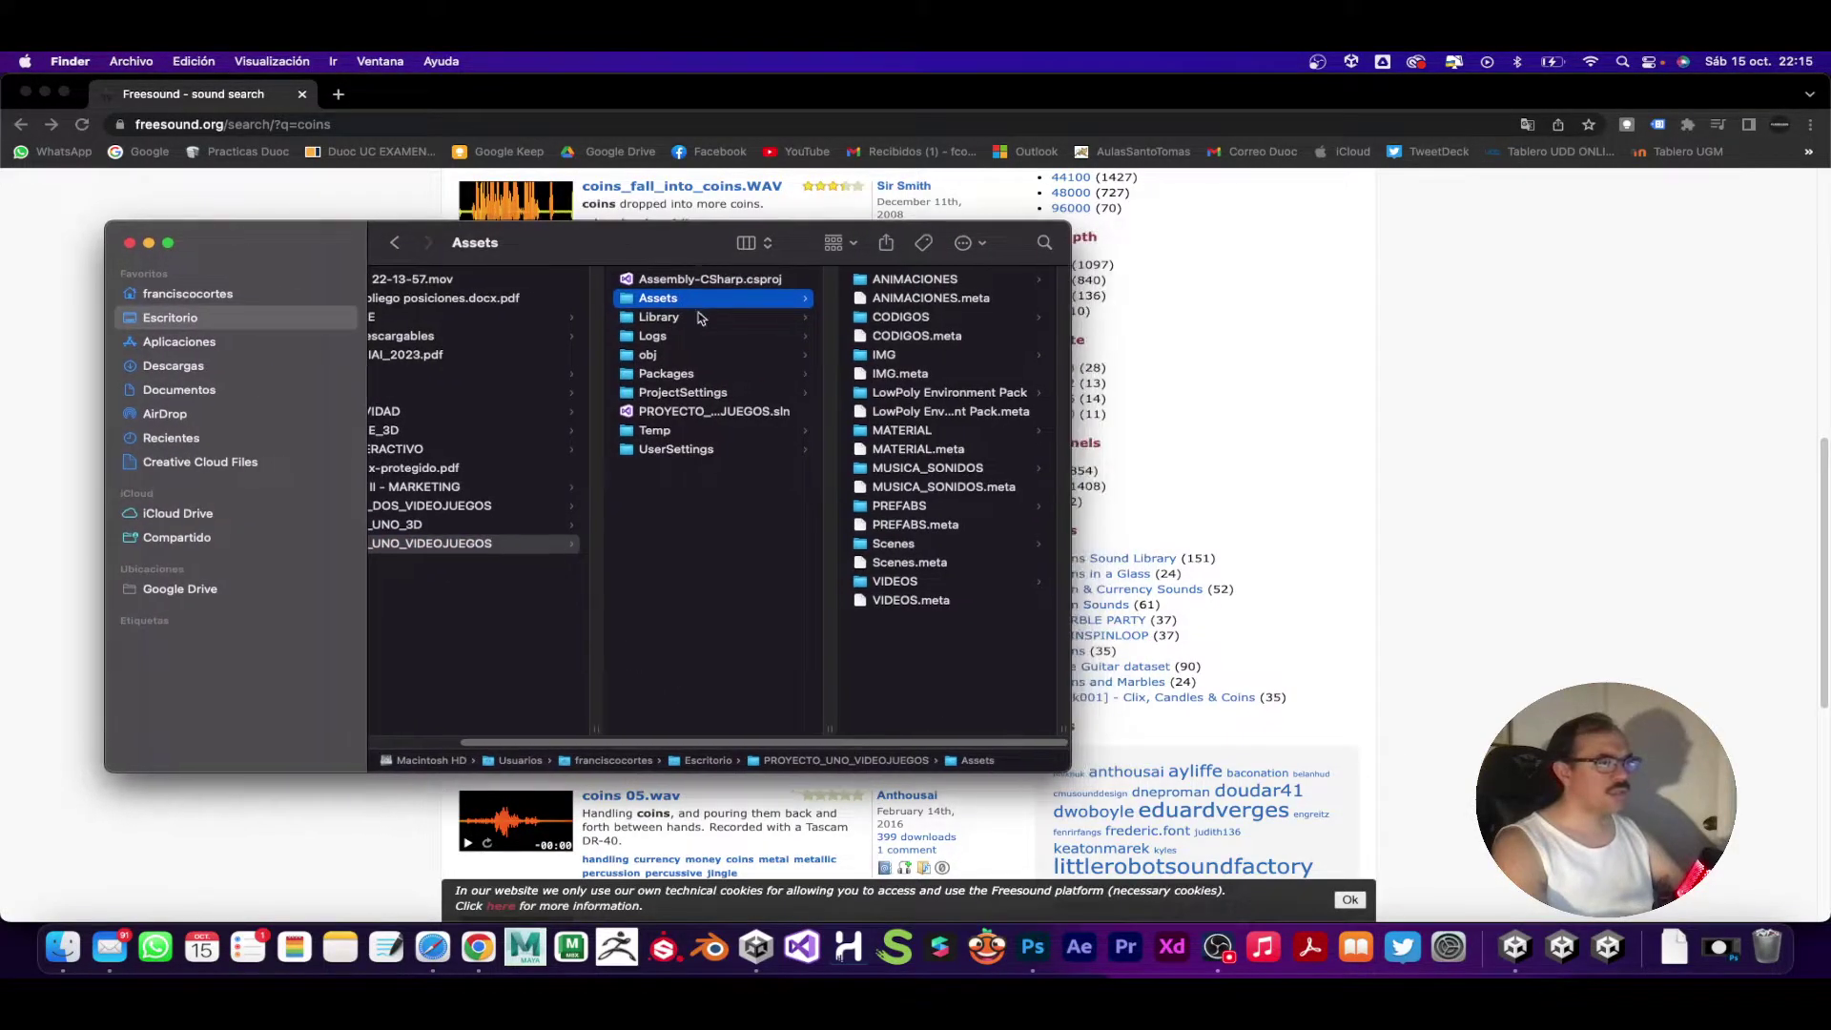
left_click_drag(1072, 500, 1195, 497)
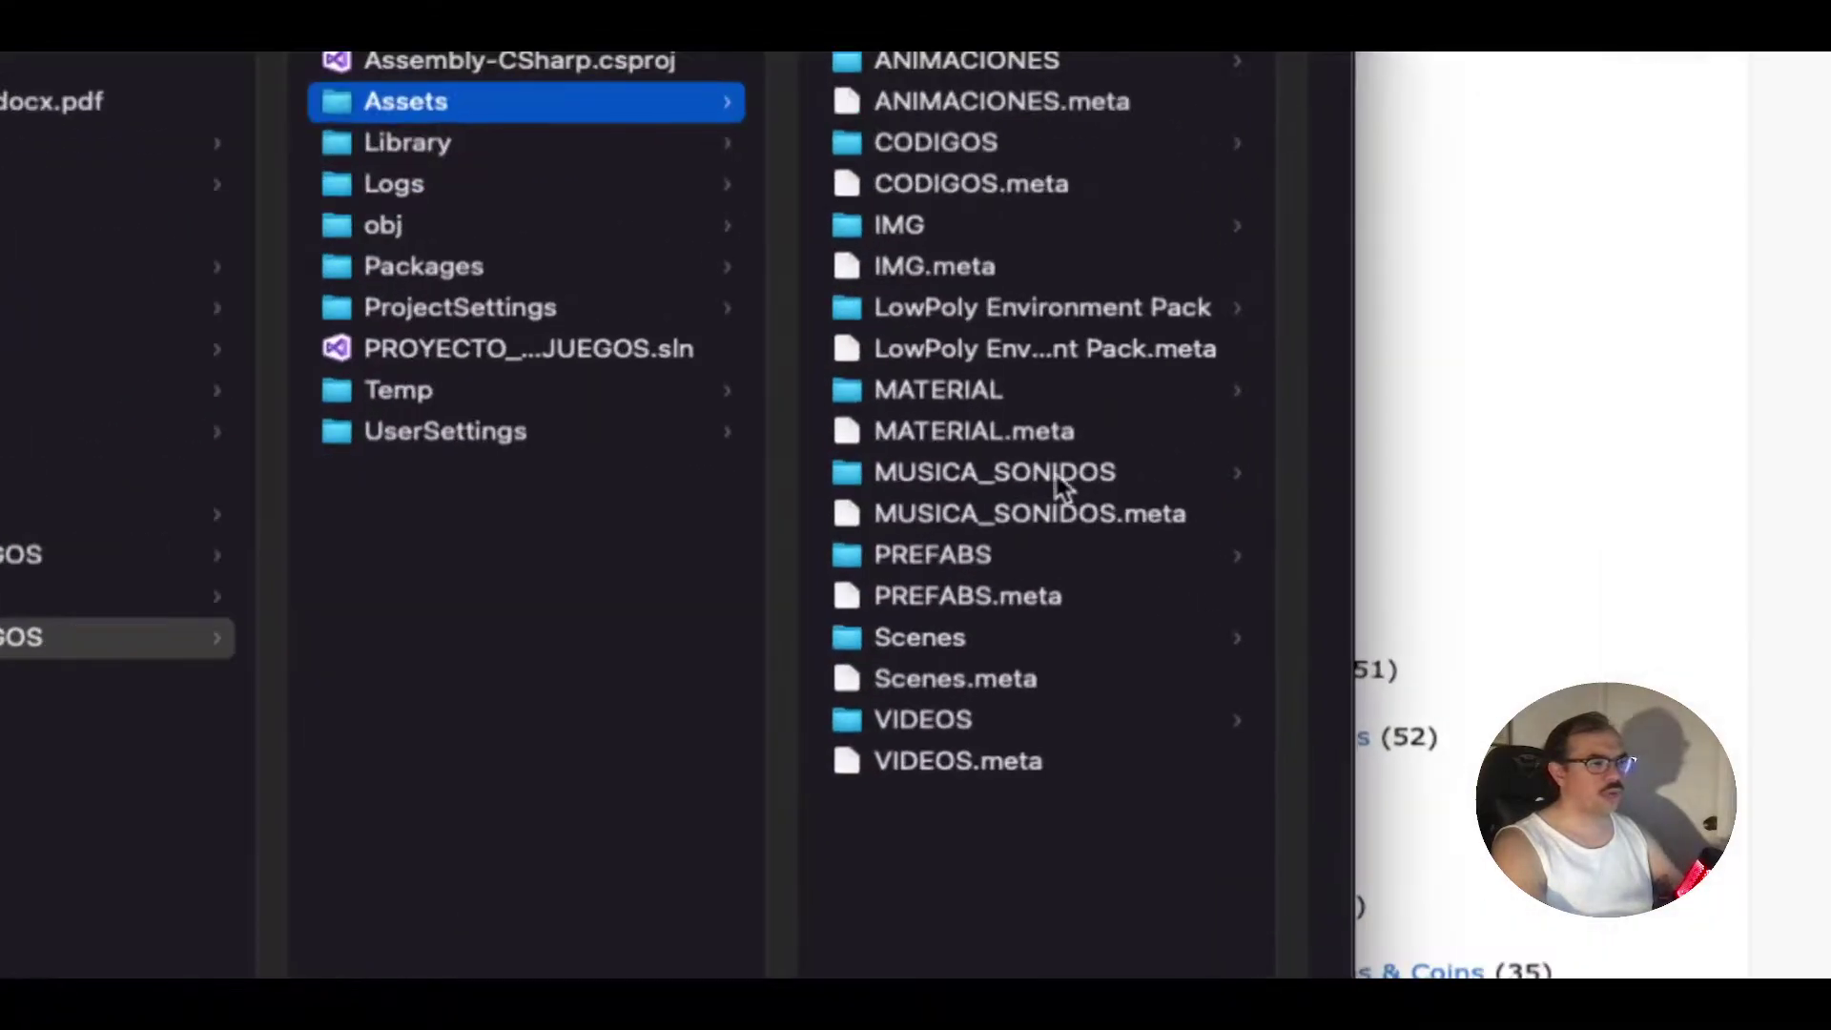
left_click(982, 477)
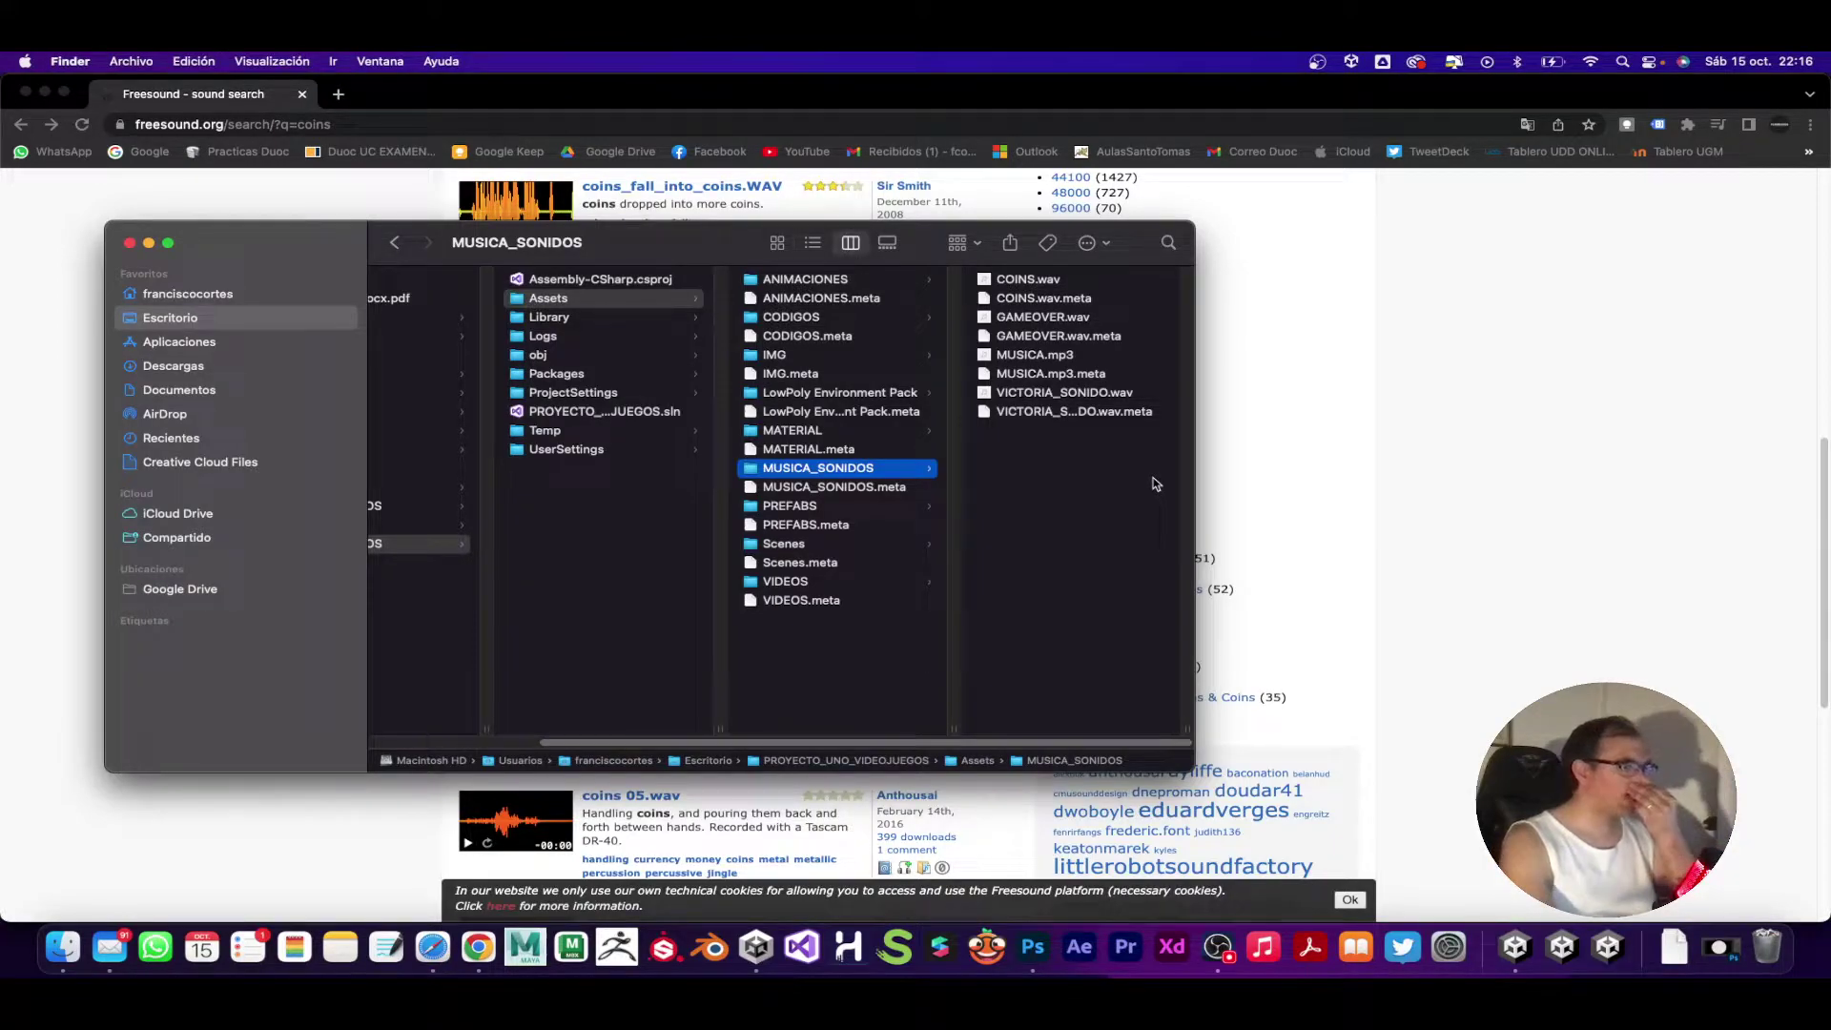
key("ctrl+Up")
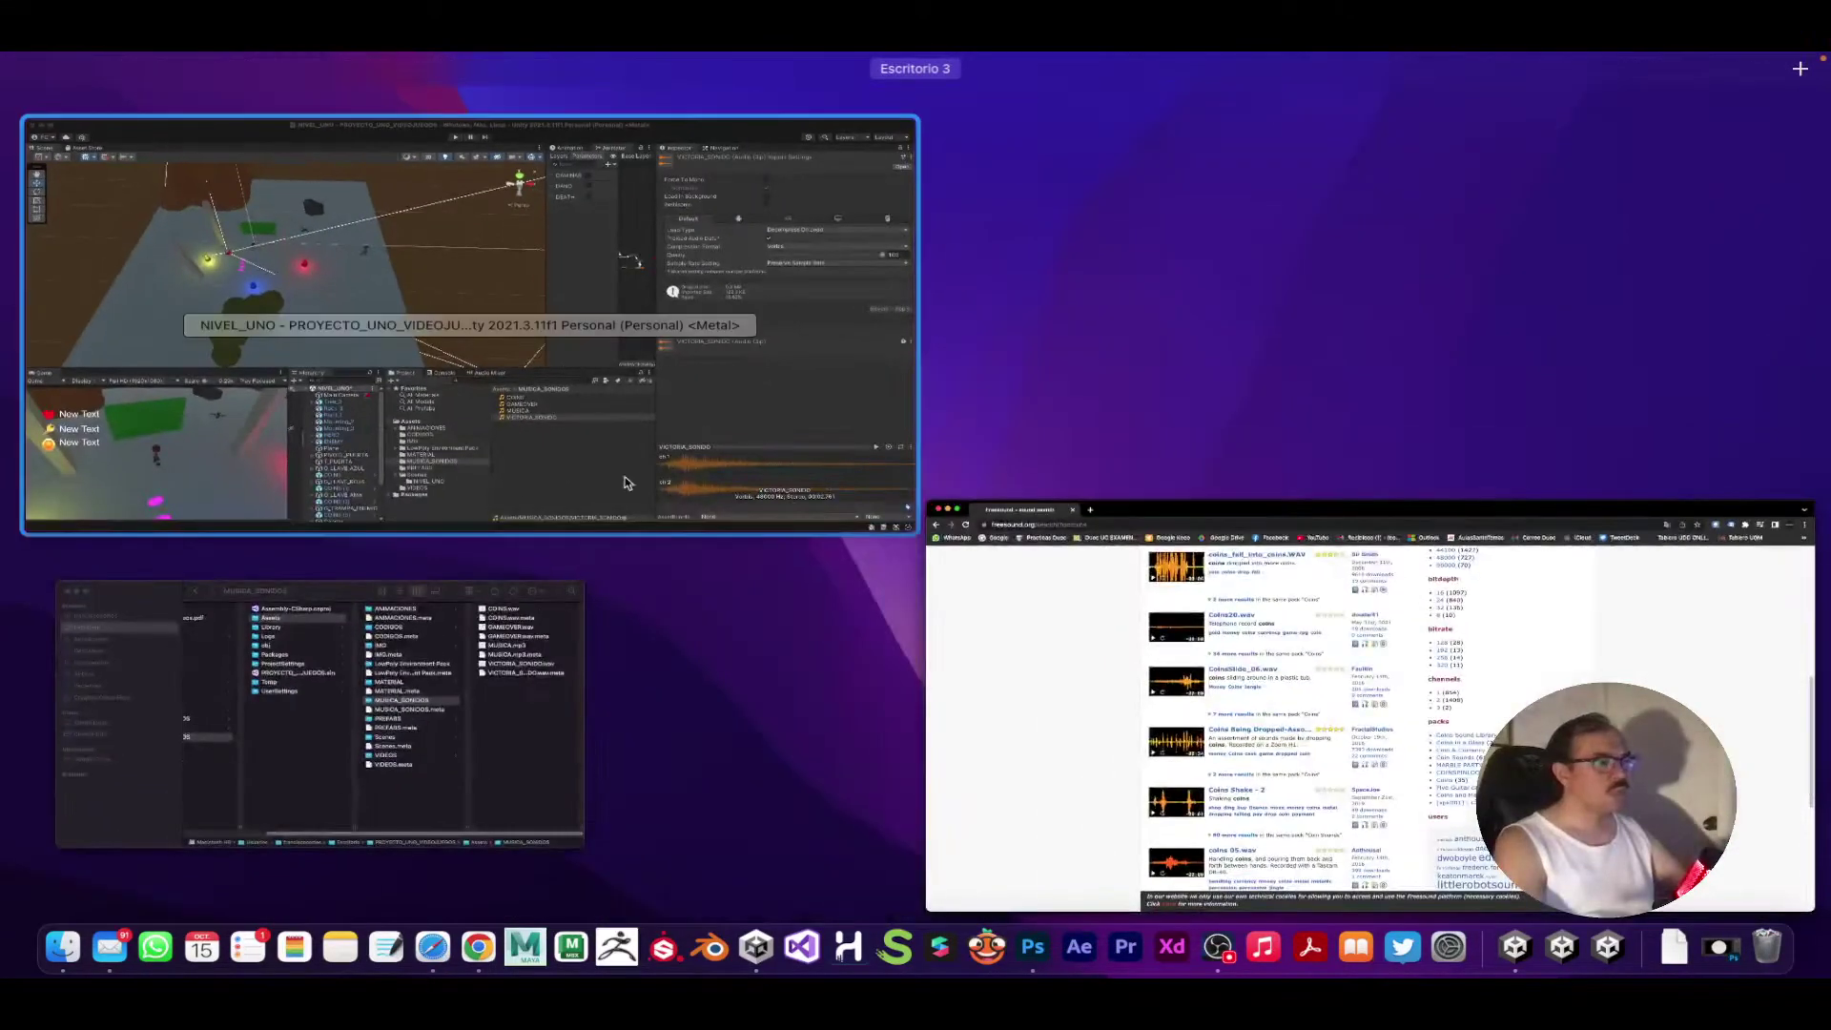
Step: Back in Unity, select the COINS, GAMEOVER, MUSICA and VICTORIA_SONIDO clips in turn
left_click(626, 482)
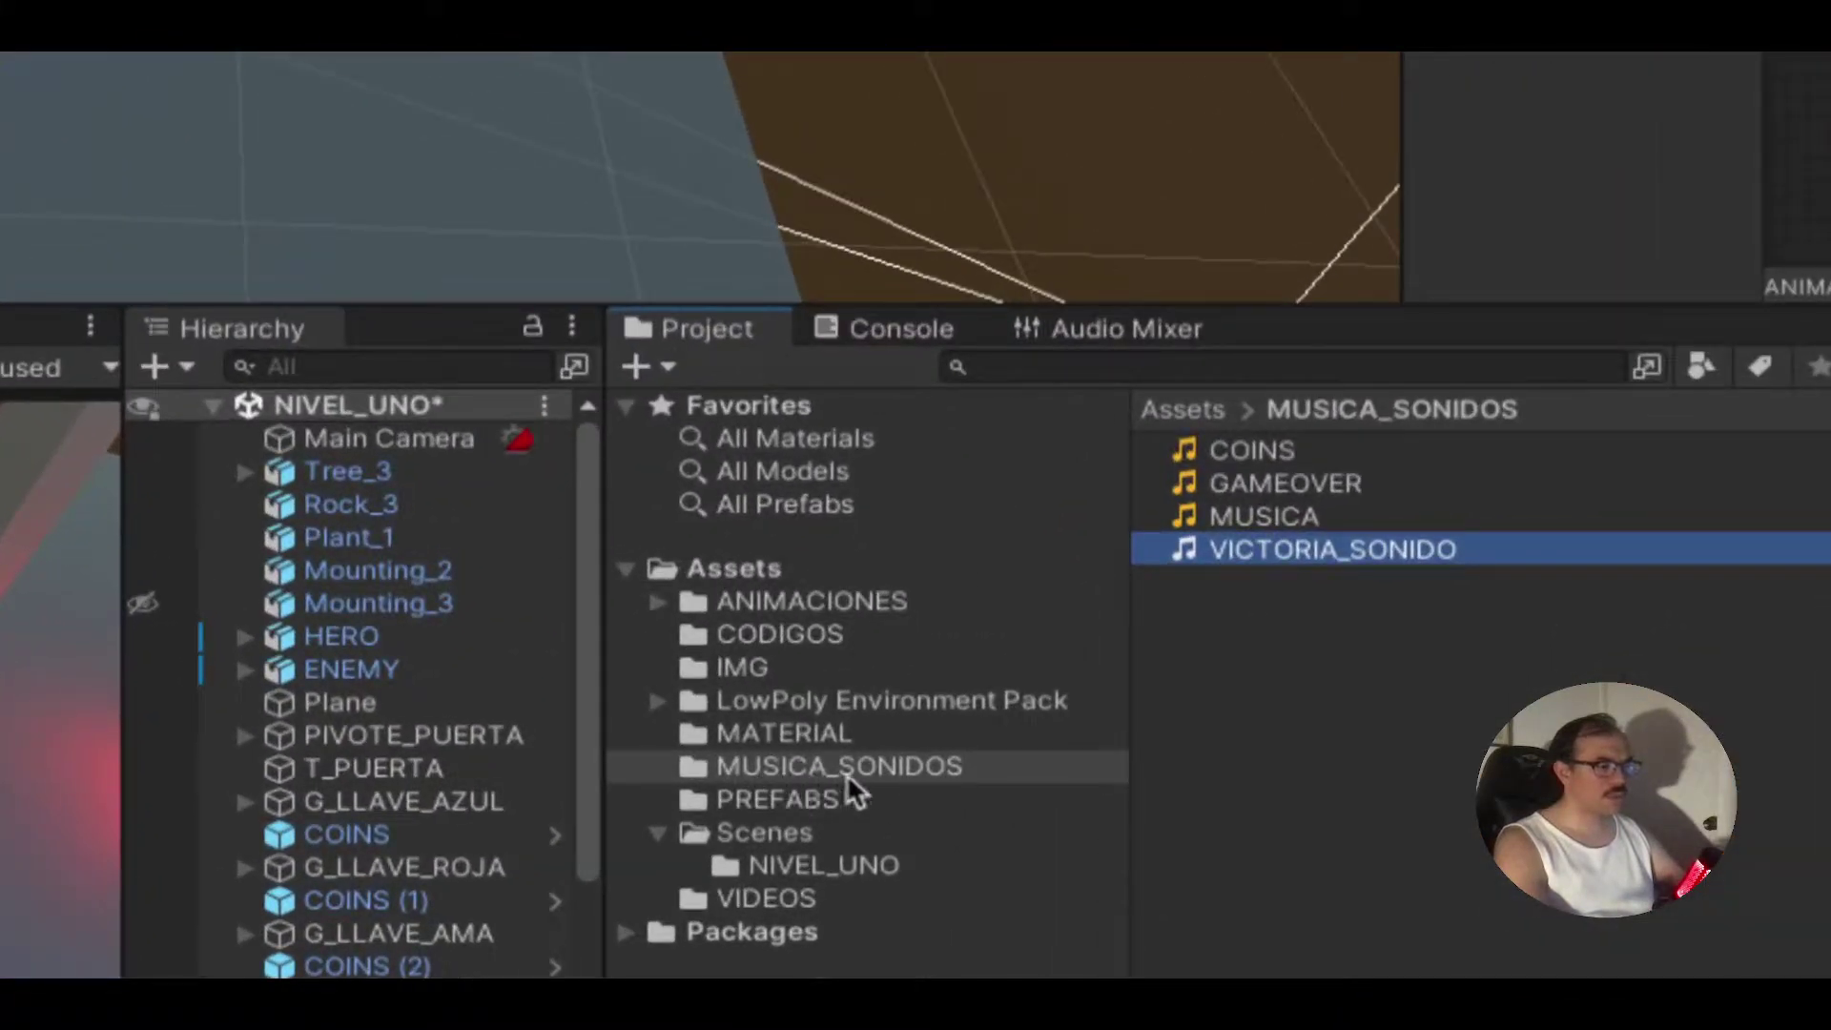
left_click(1236, 454)
left_click(1240, 481)
left_click(1245, 516)
left_click(1250, 549)
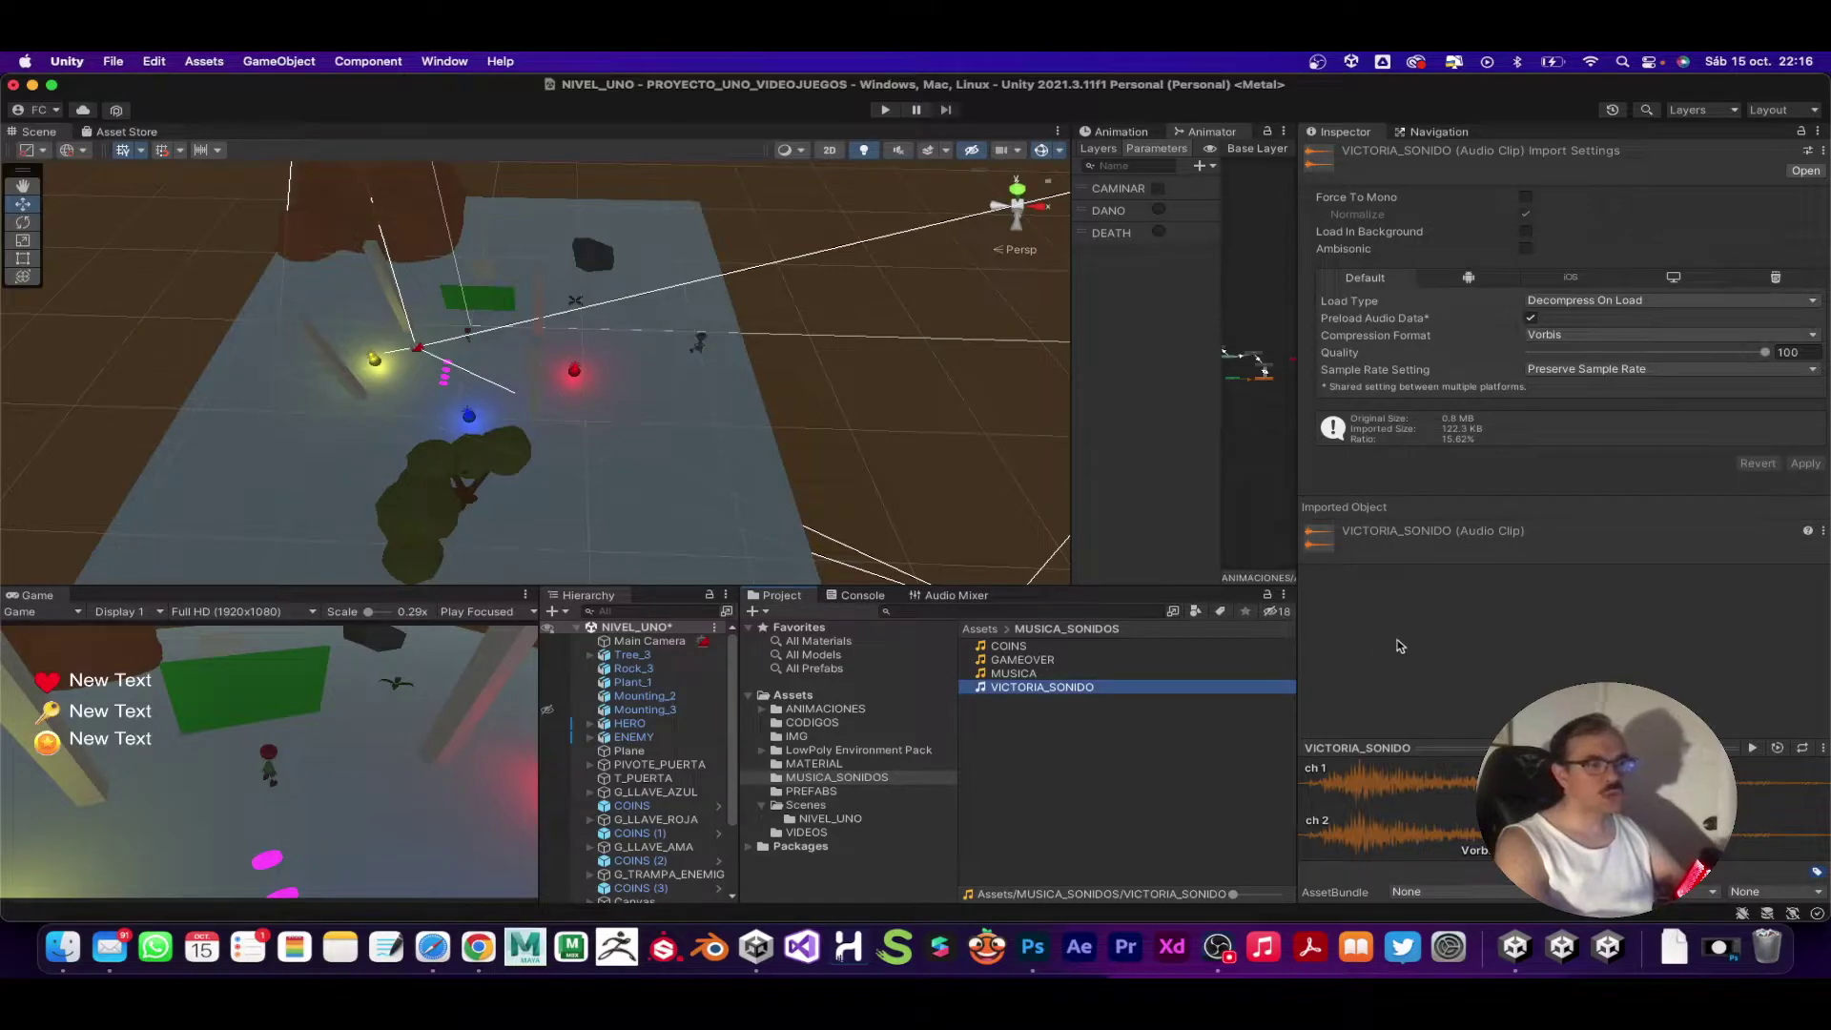
left_click_drag(1044, 586, 1016, 532)
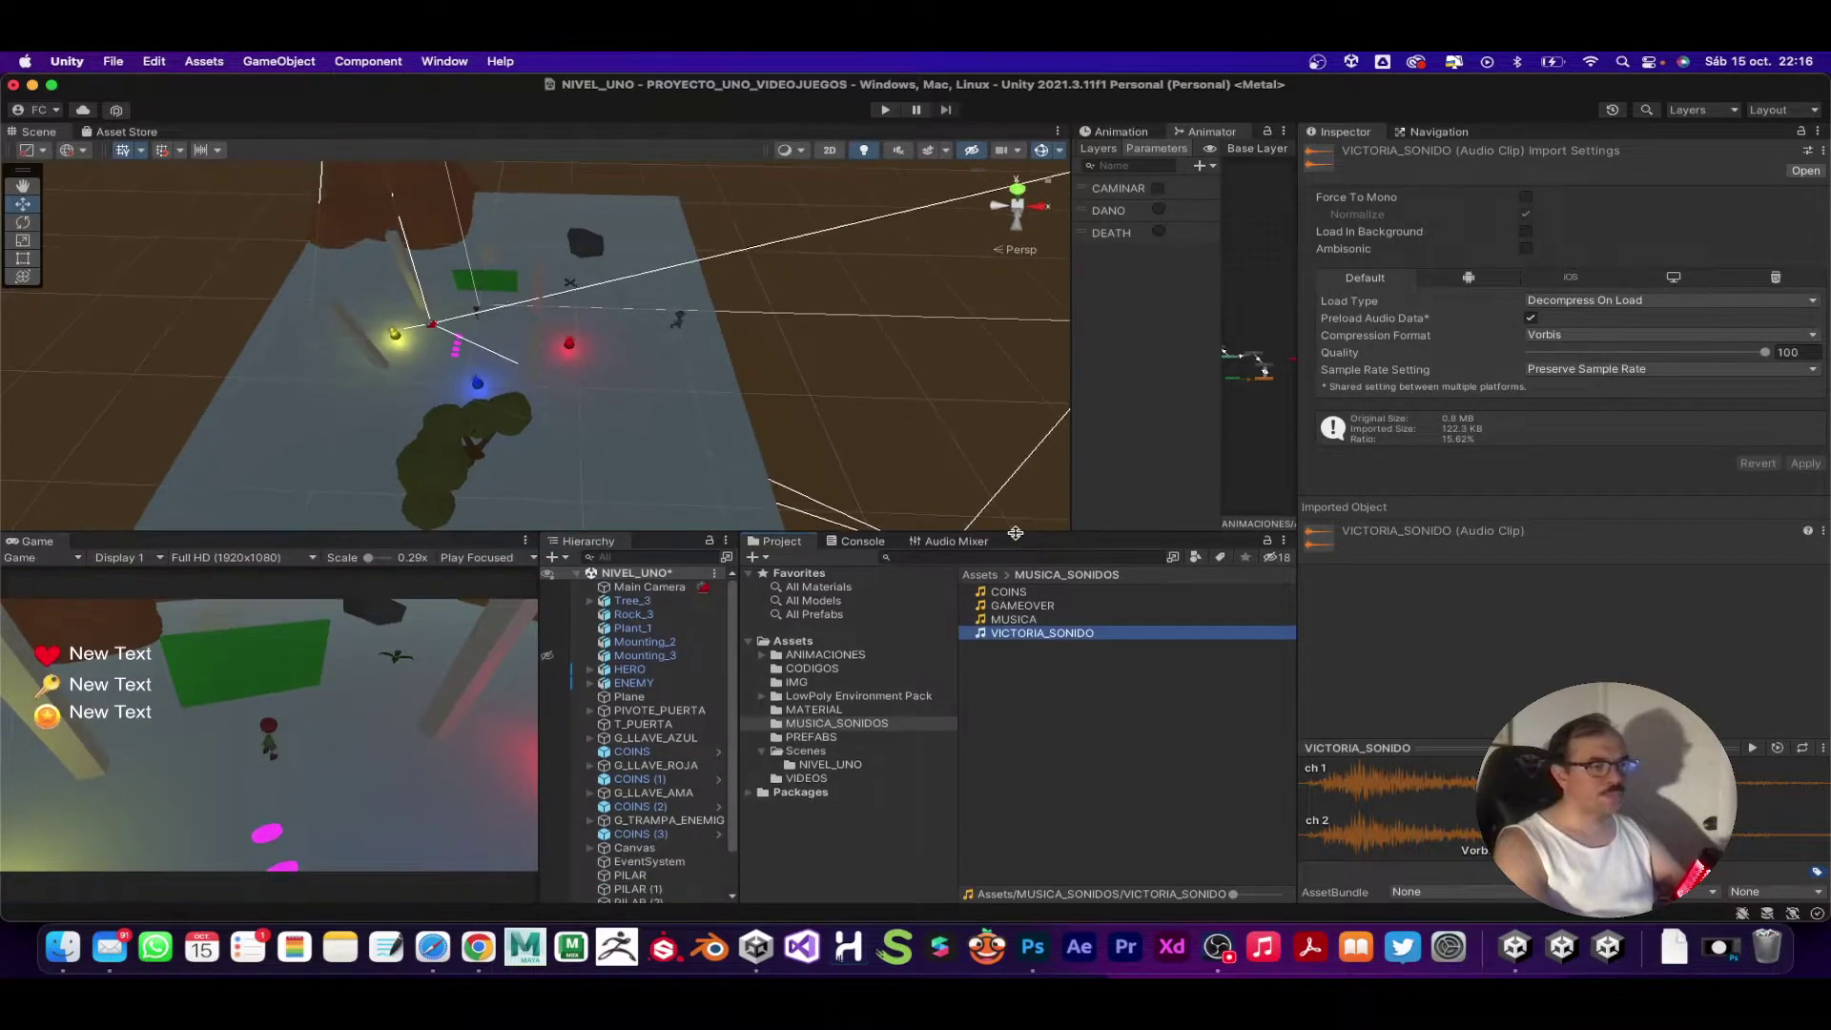
Step: Select COINS, enlarge the waveform preview and play the COINS sound
left_click(1008, 592)
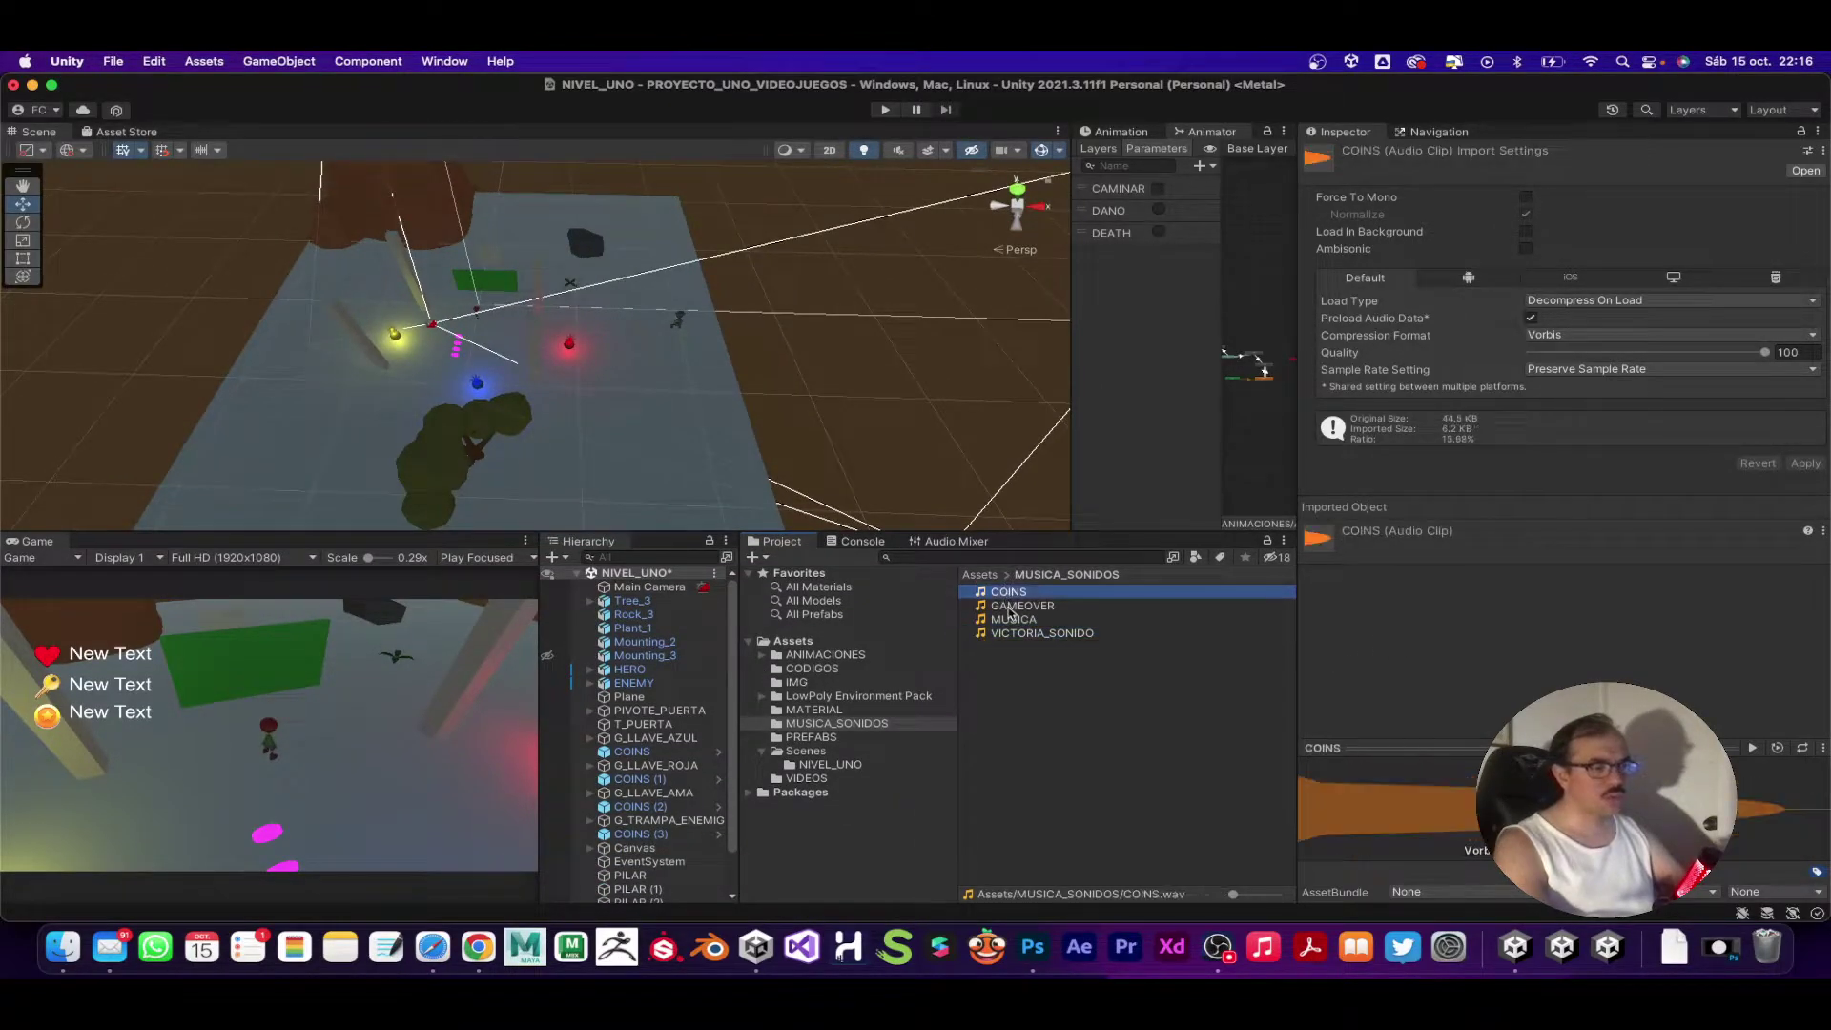
left_click(1011, 605)
left_click(1008, 591)
left_click(1190, 485)
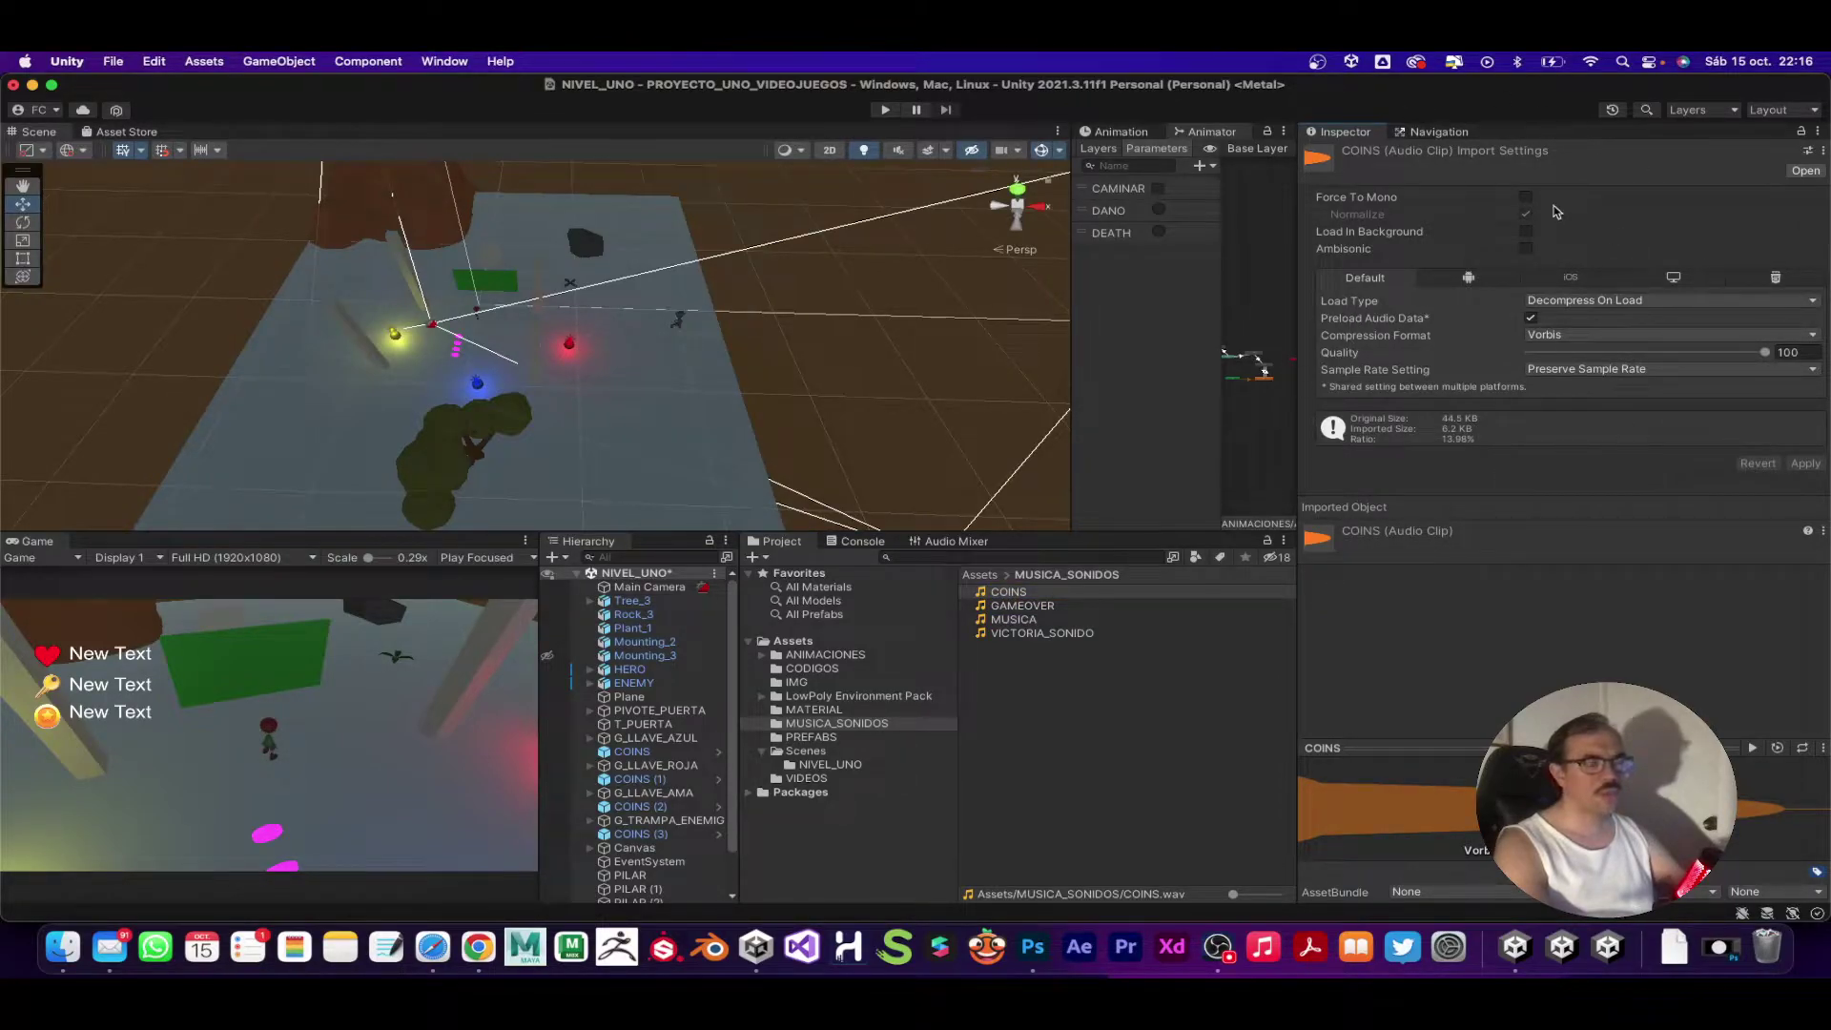
left_click_drag(1430, 748, 1431, 663)
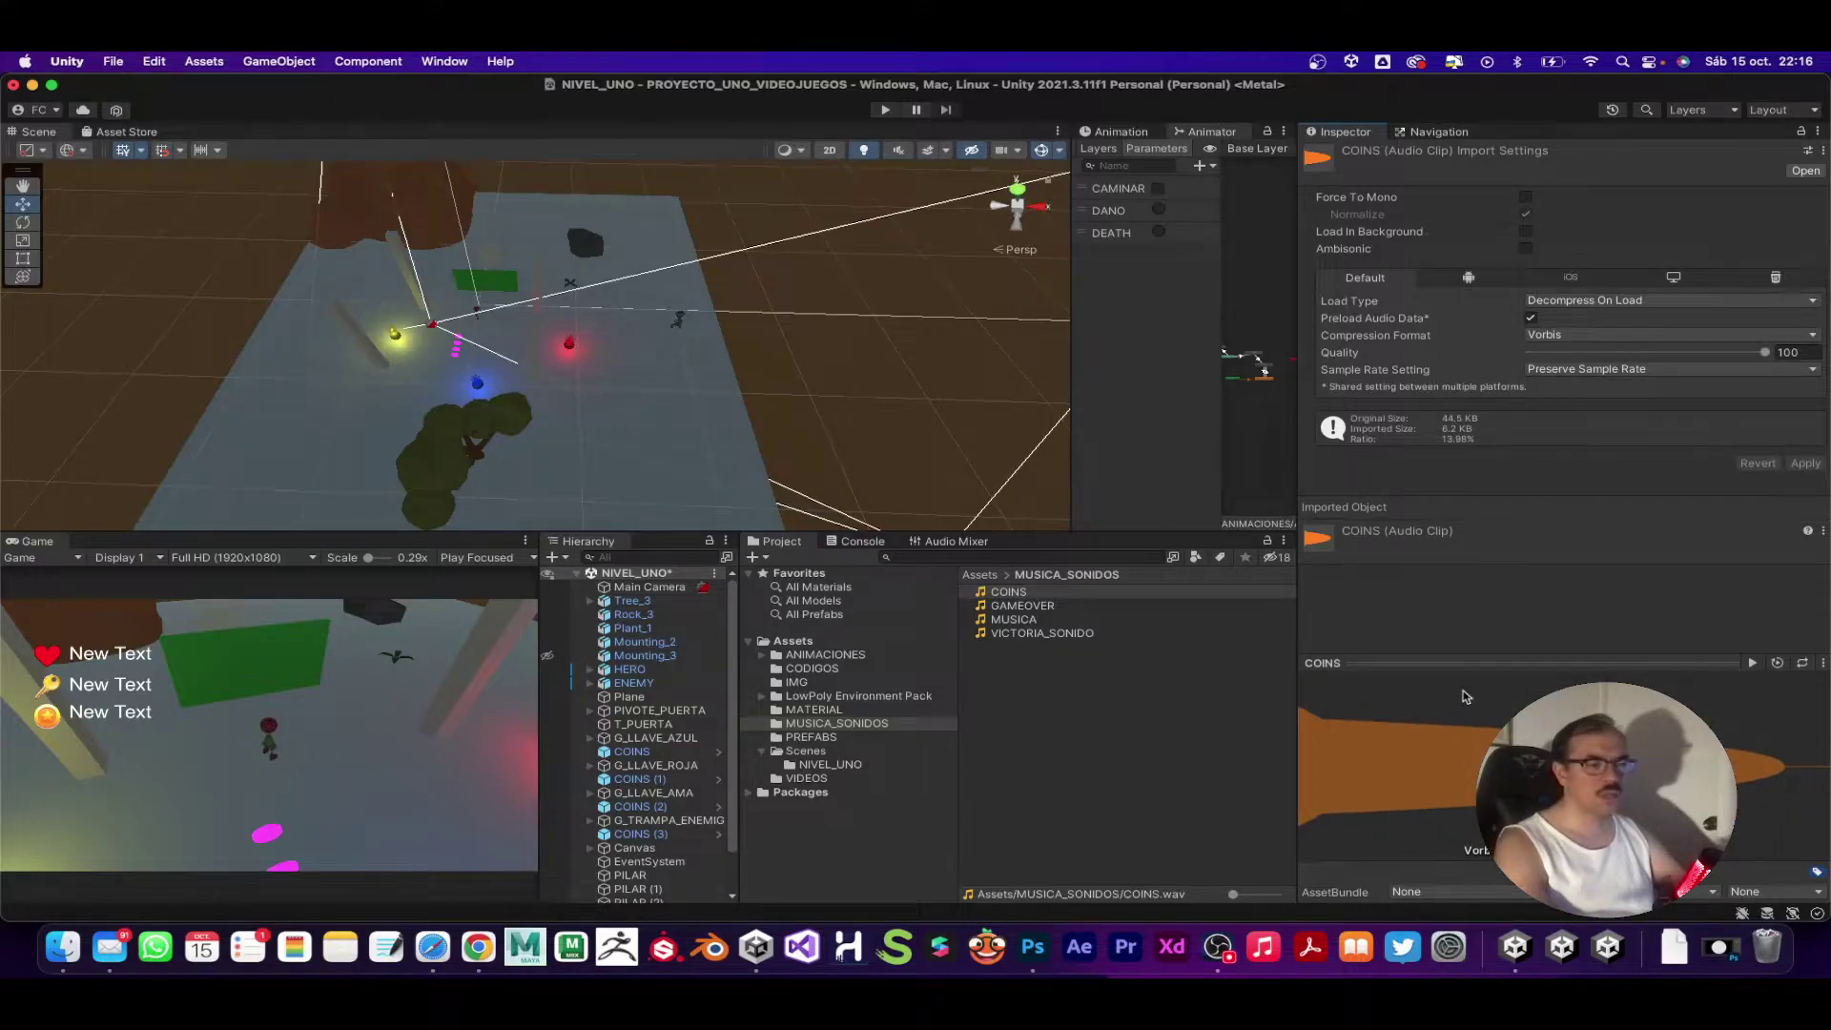
left_click(1754, 666)
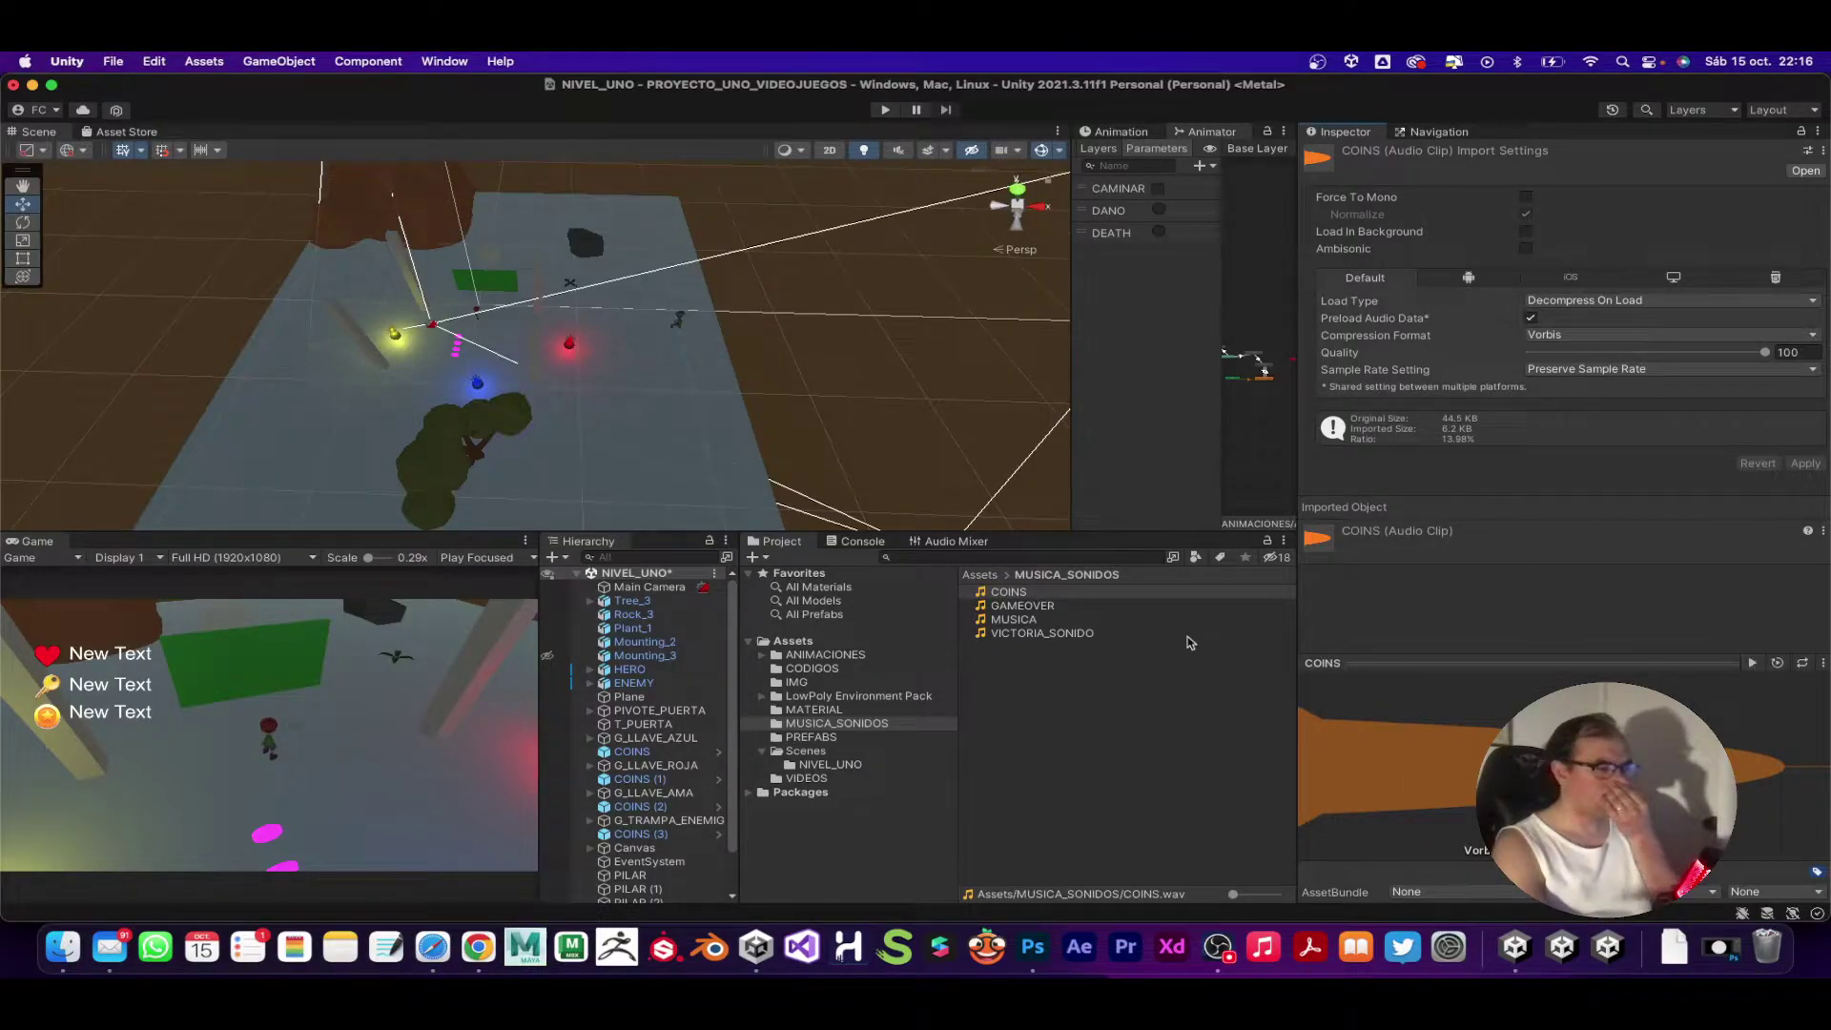
Step: Preview the GAMEOVER, MUSICA and VICTORIA_SONIDO clips one after another
left_click(1183, 607)
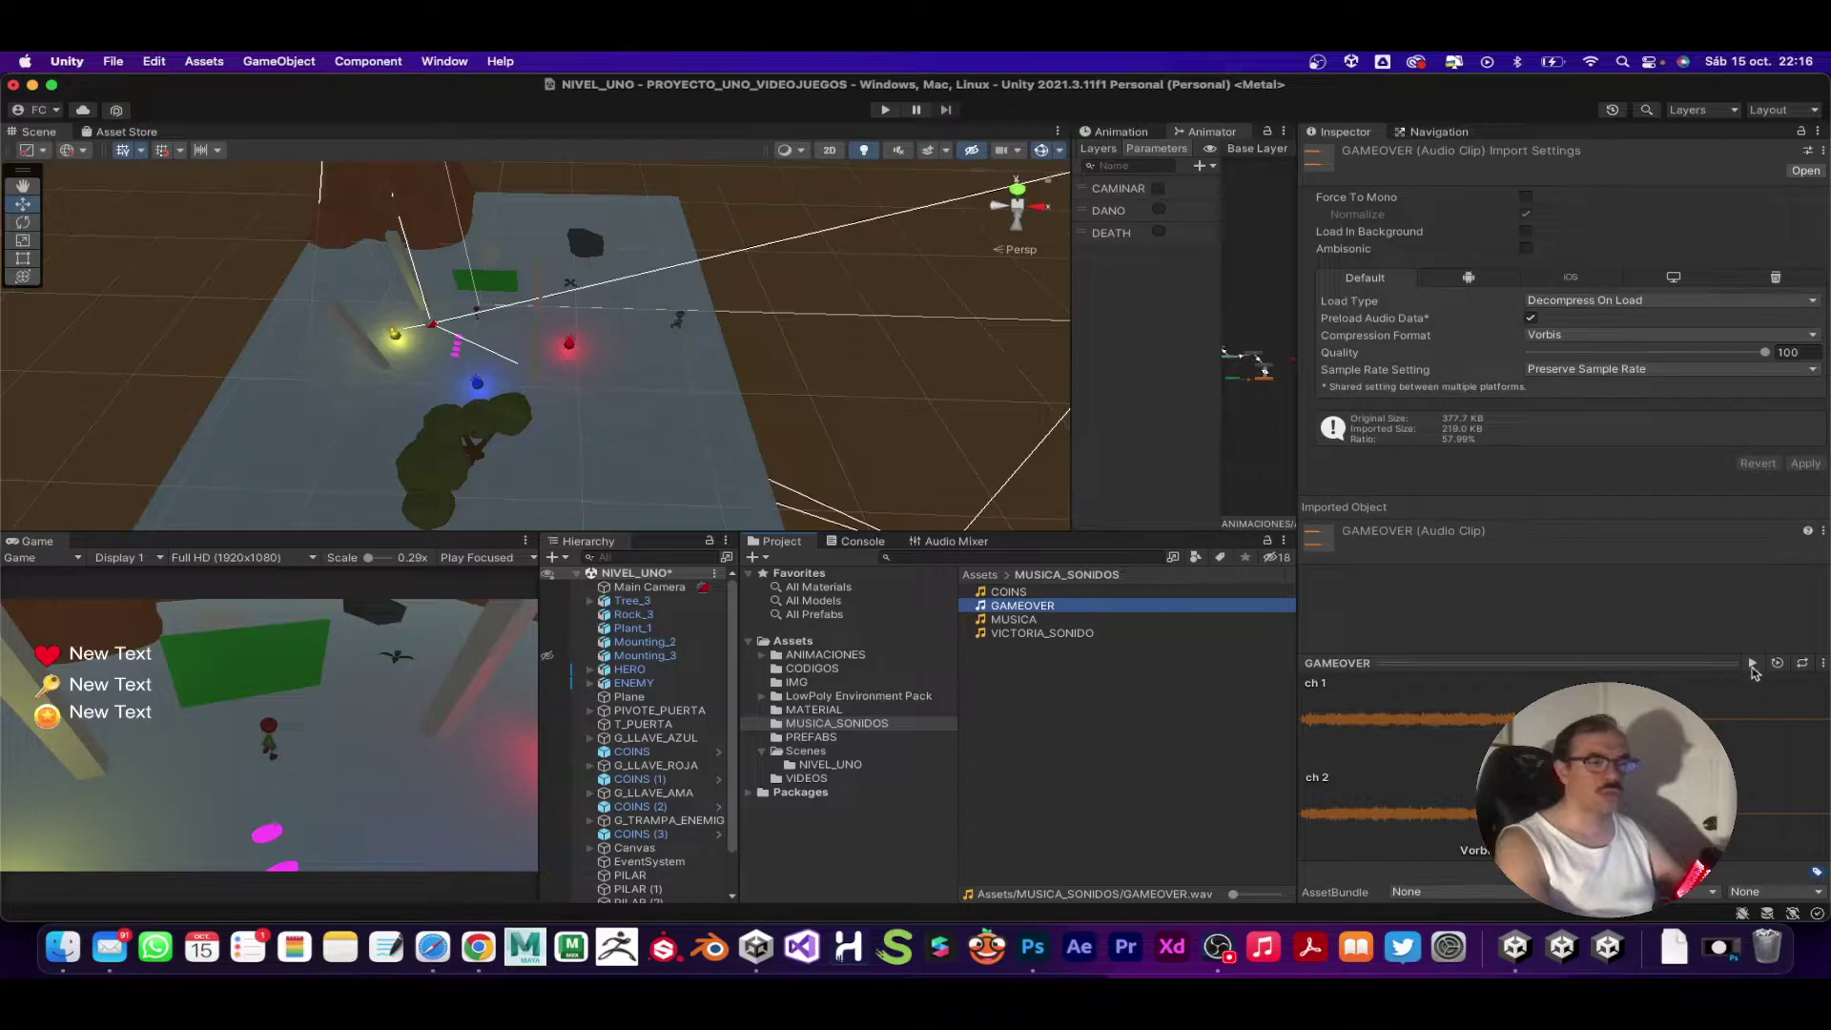
left_click(1753, 665)
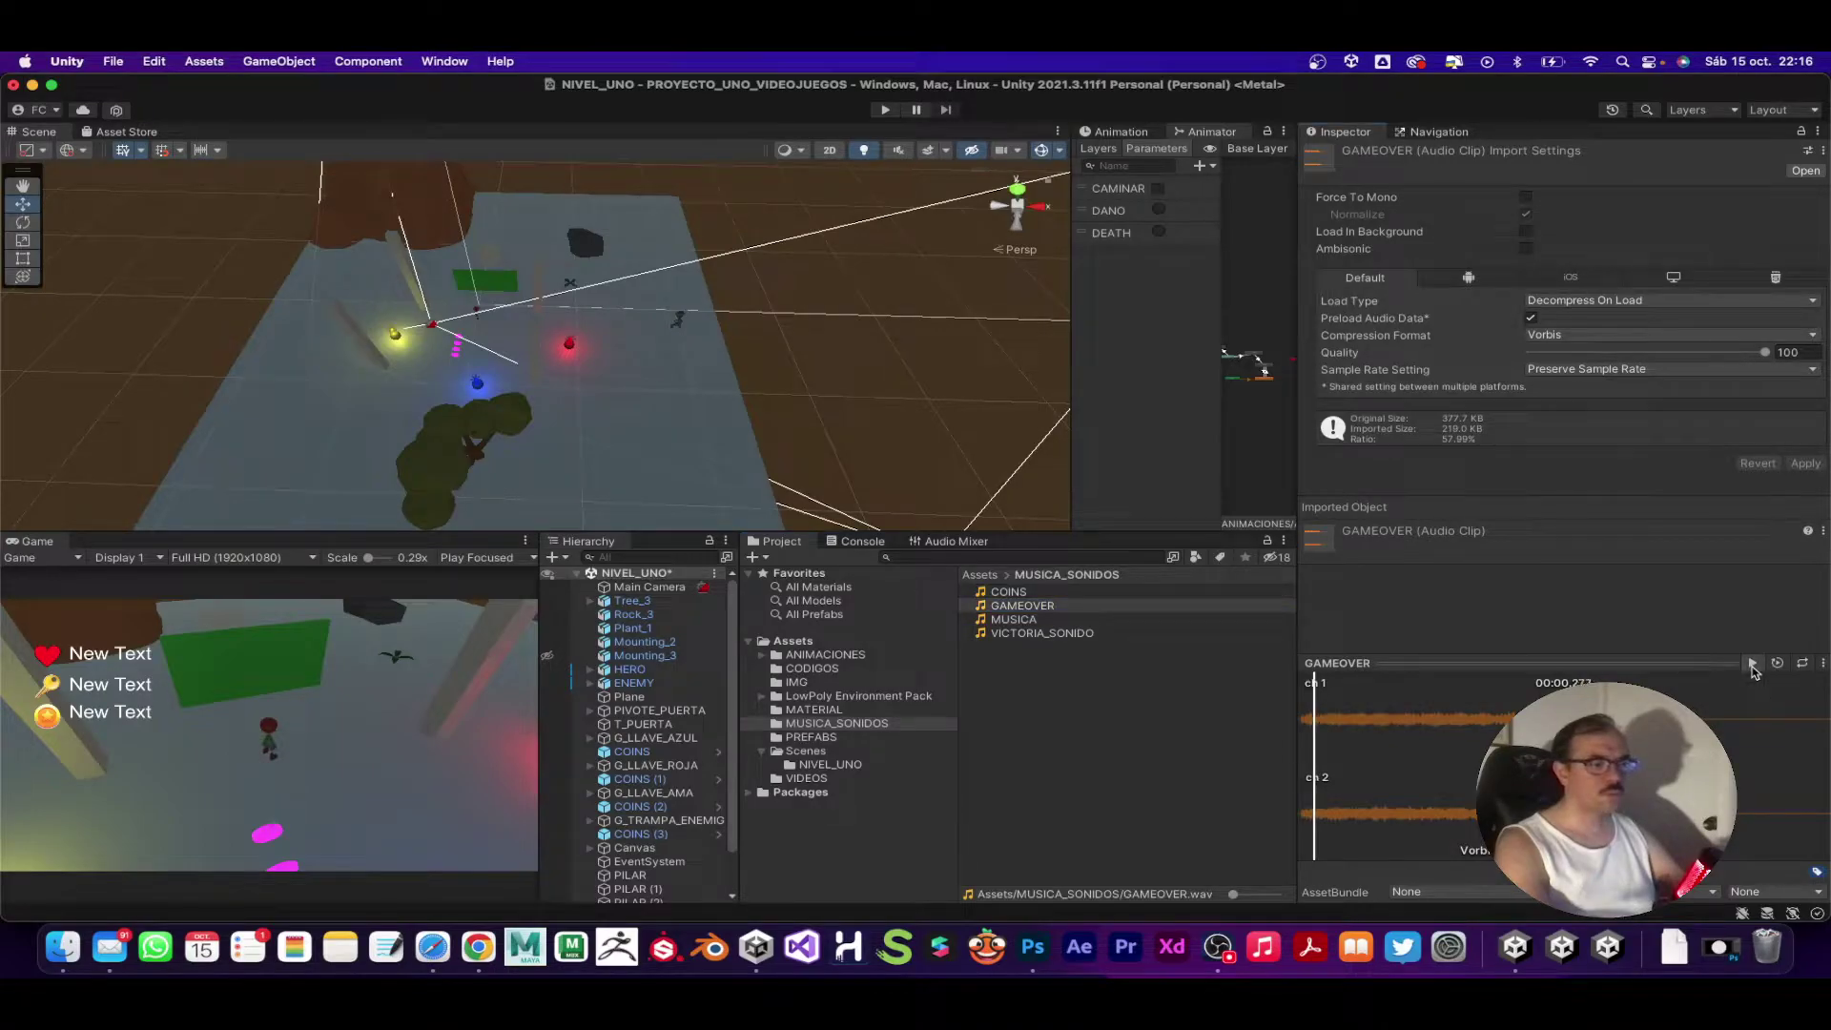
left_click(1017, 622)
left_click(1753, 665)
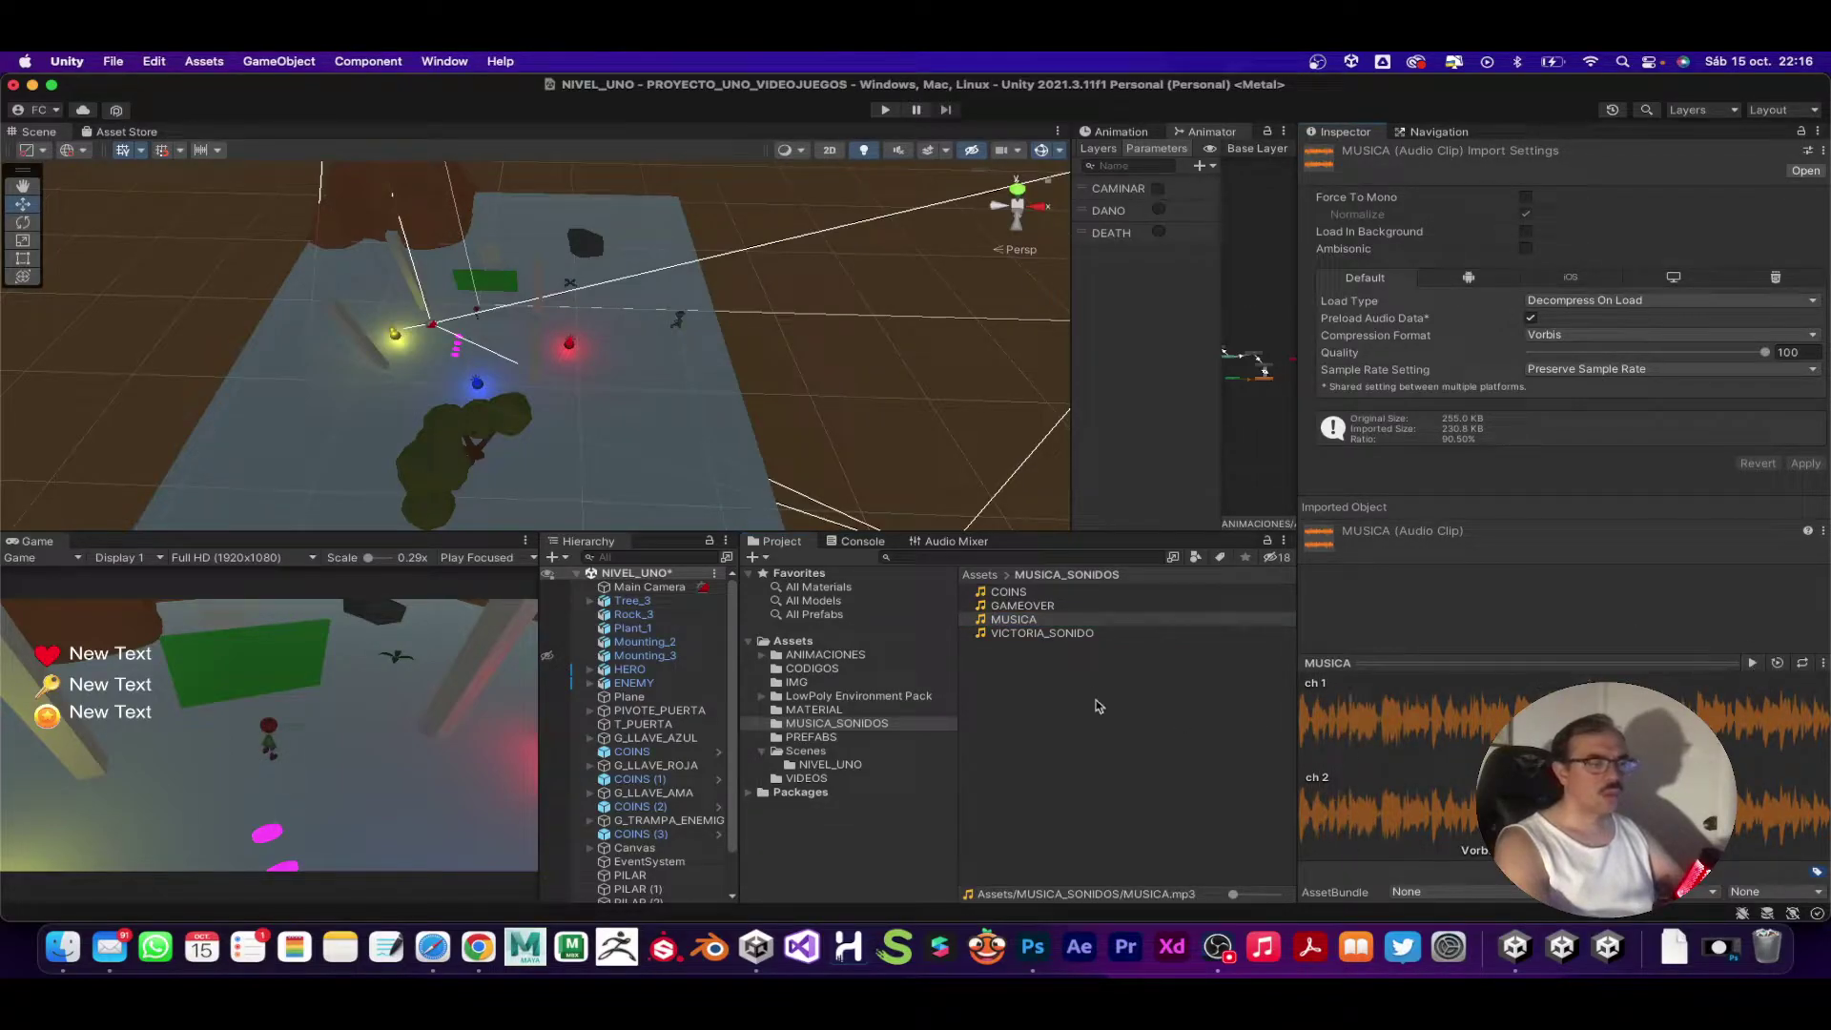
left_click(1034, 634)
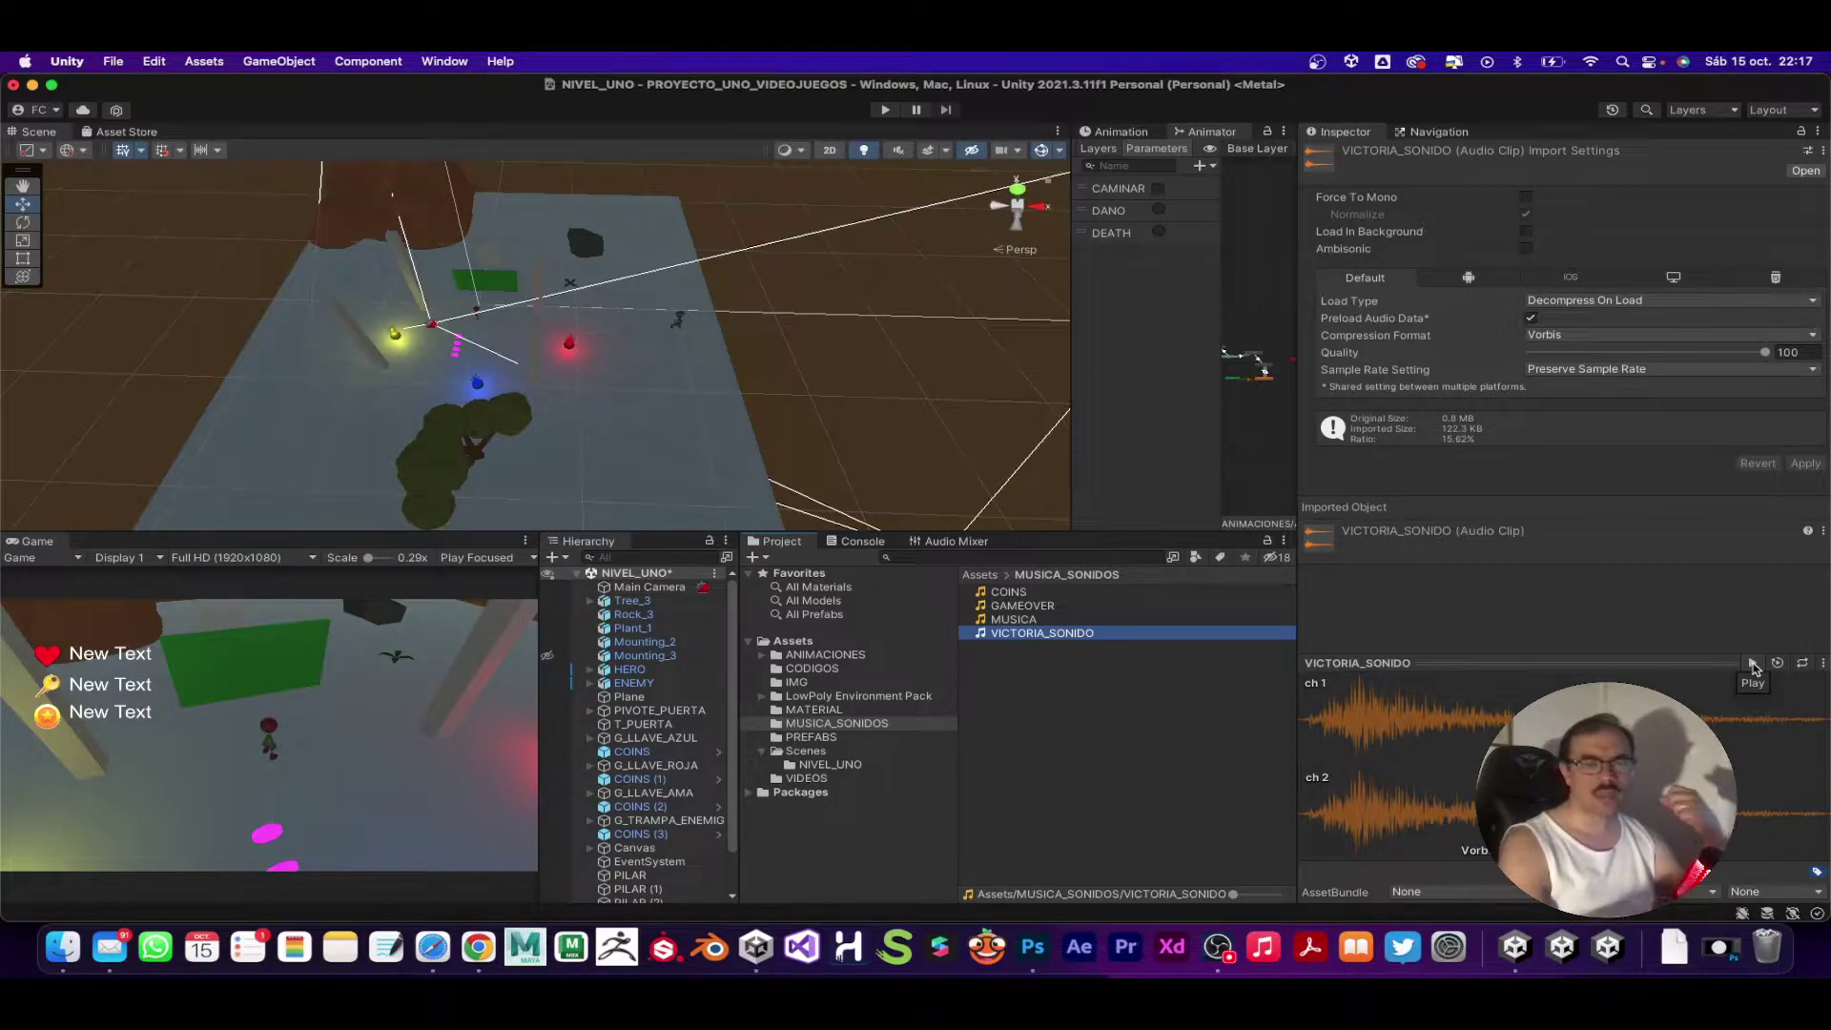
left_click(1752, 664)
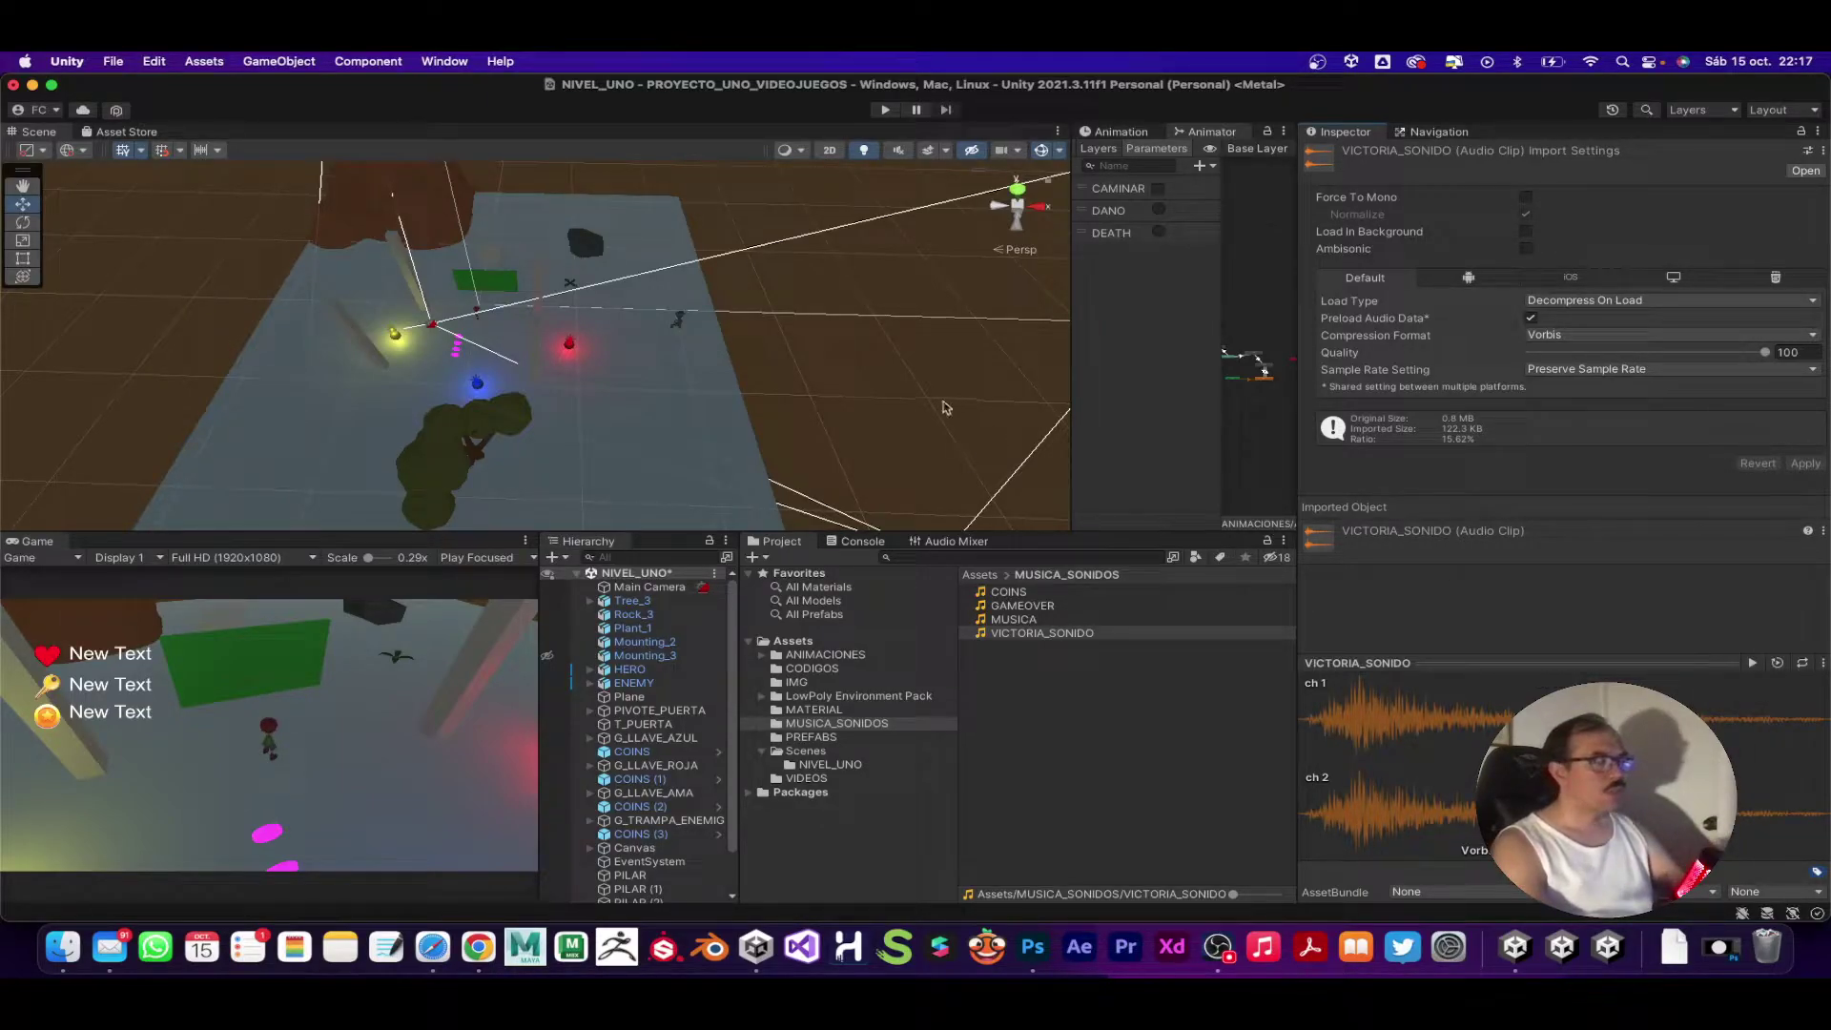
Step: Widen the Hierarchy and Project panels, then open the GameObject menu
left_click_drag(539, 687, 468, 687)
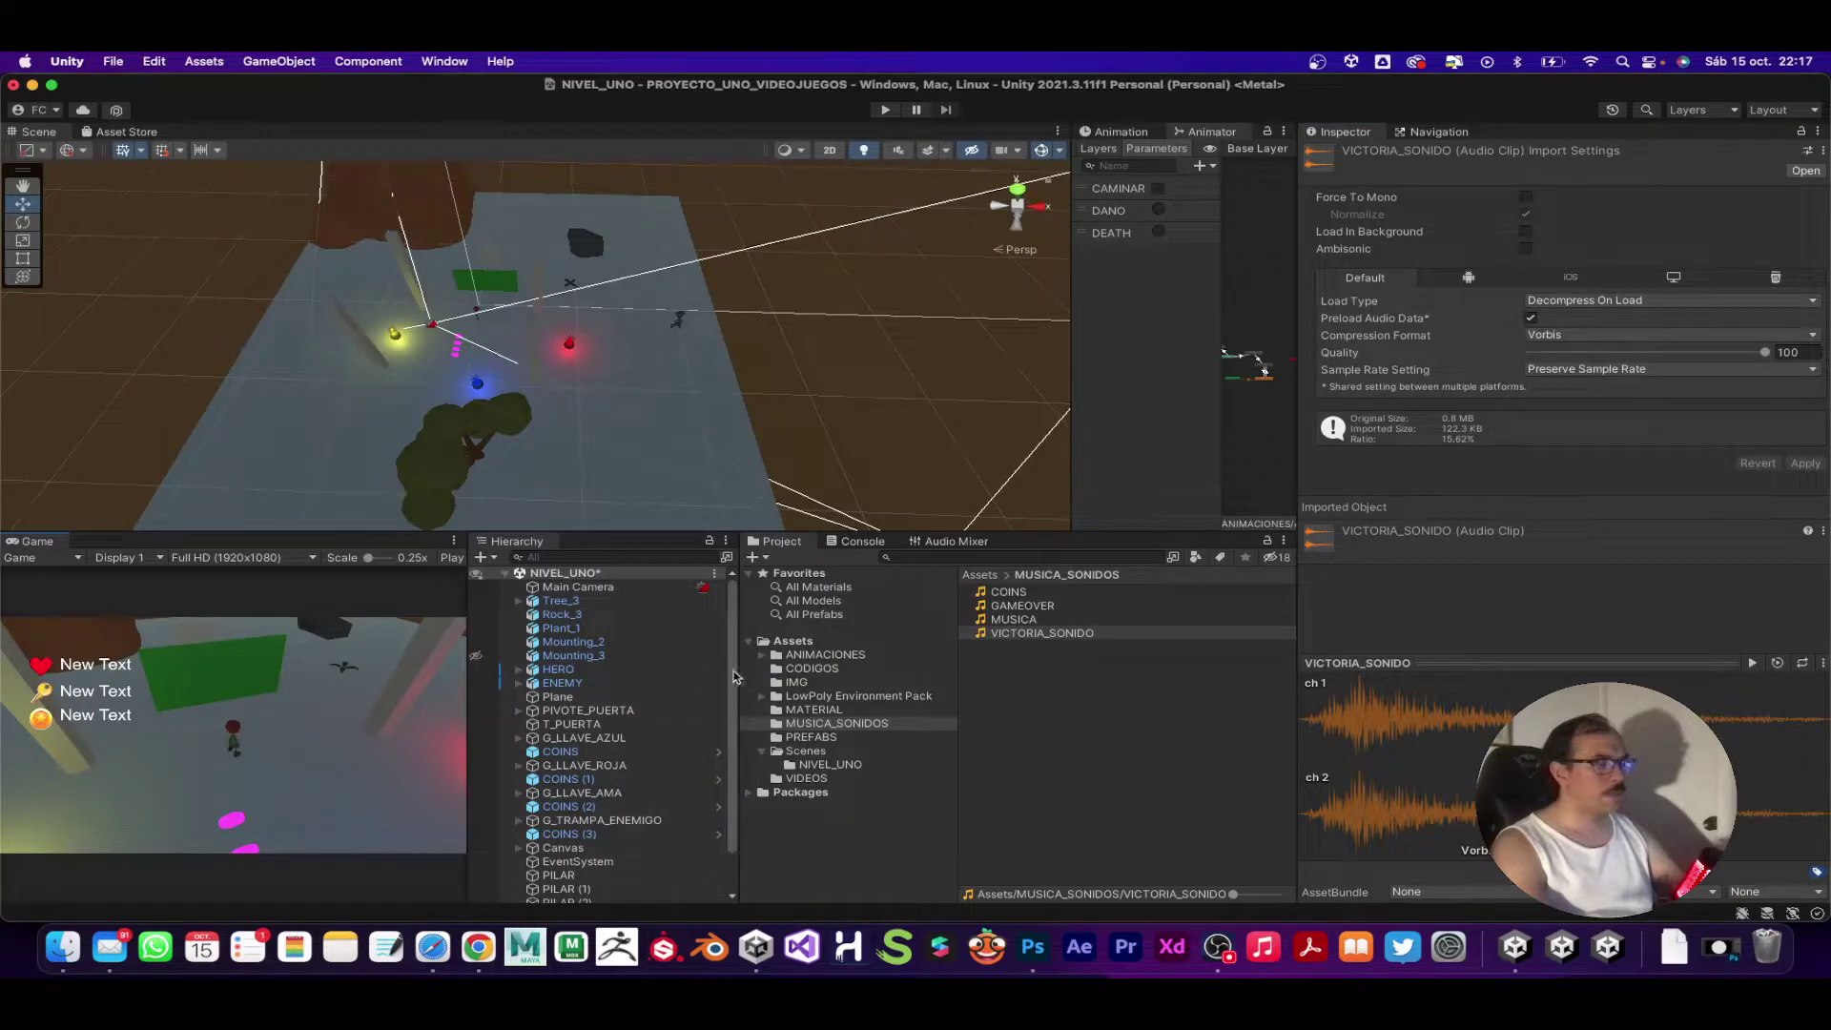
left_click_drag(735, 676, 670, 681)
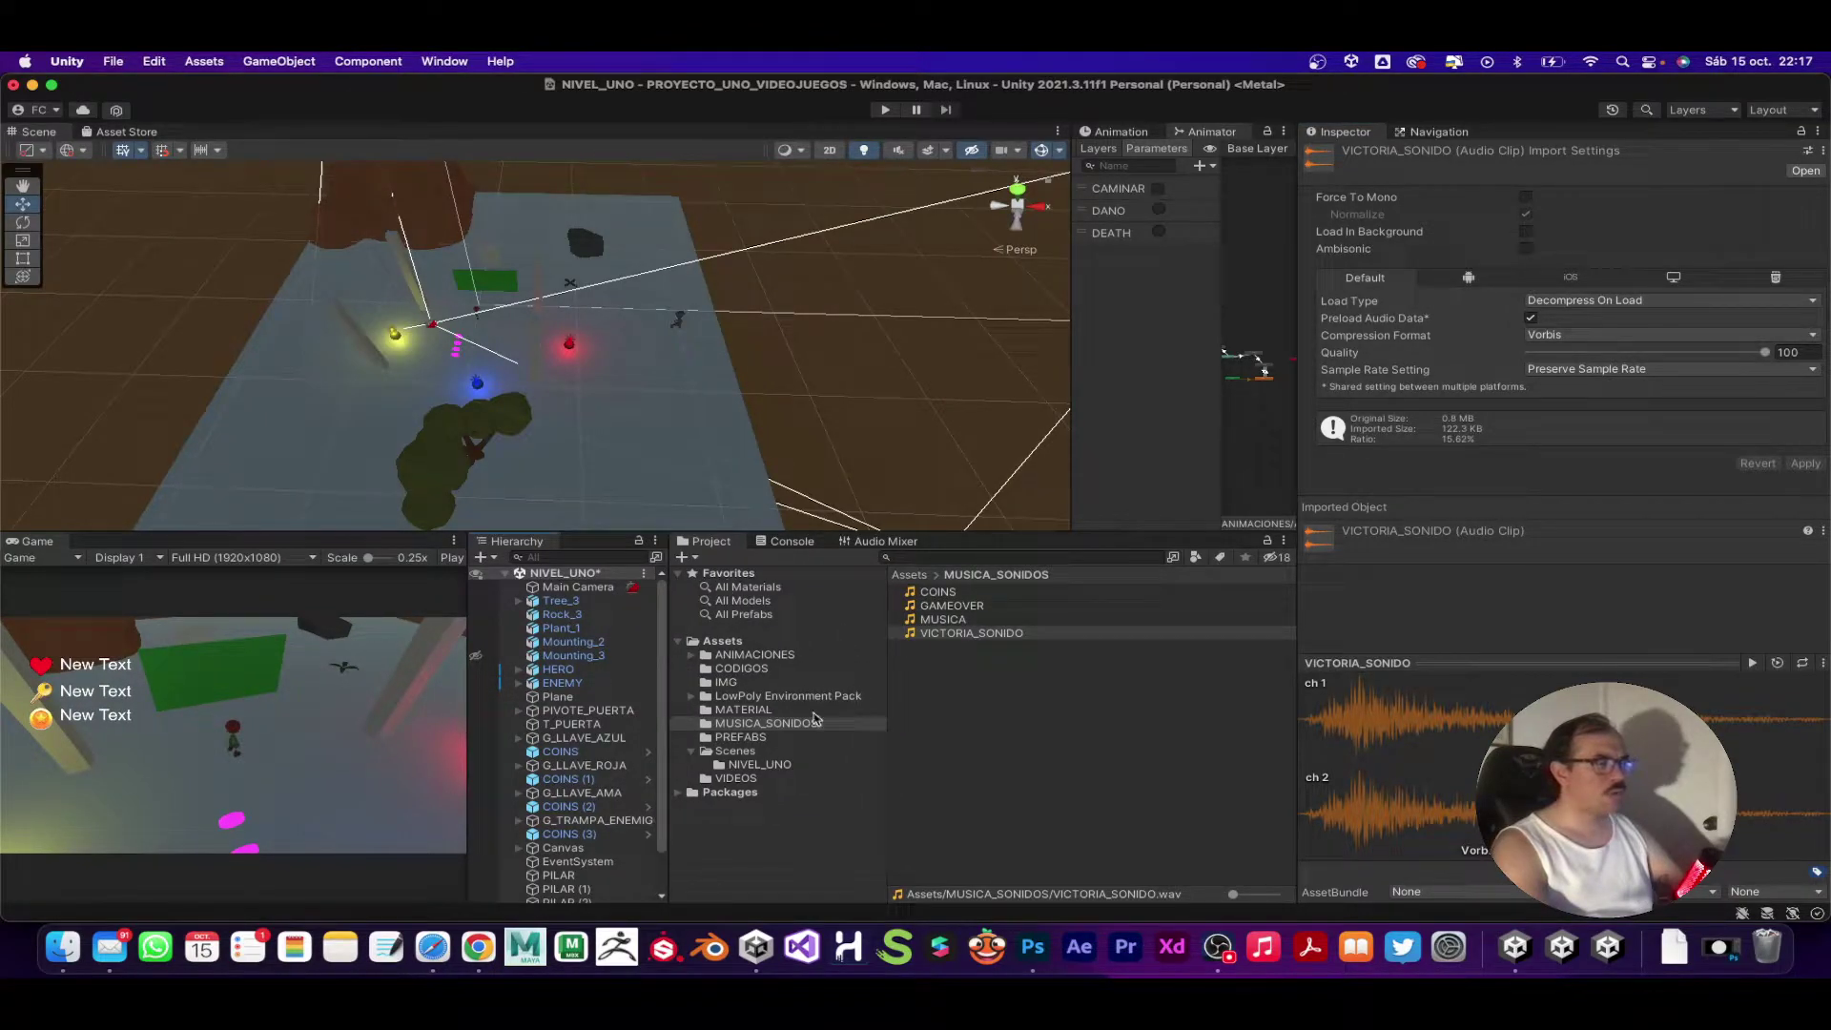
left_click_drag(667, 661, 804, 662)
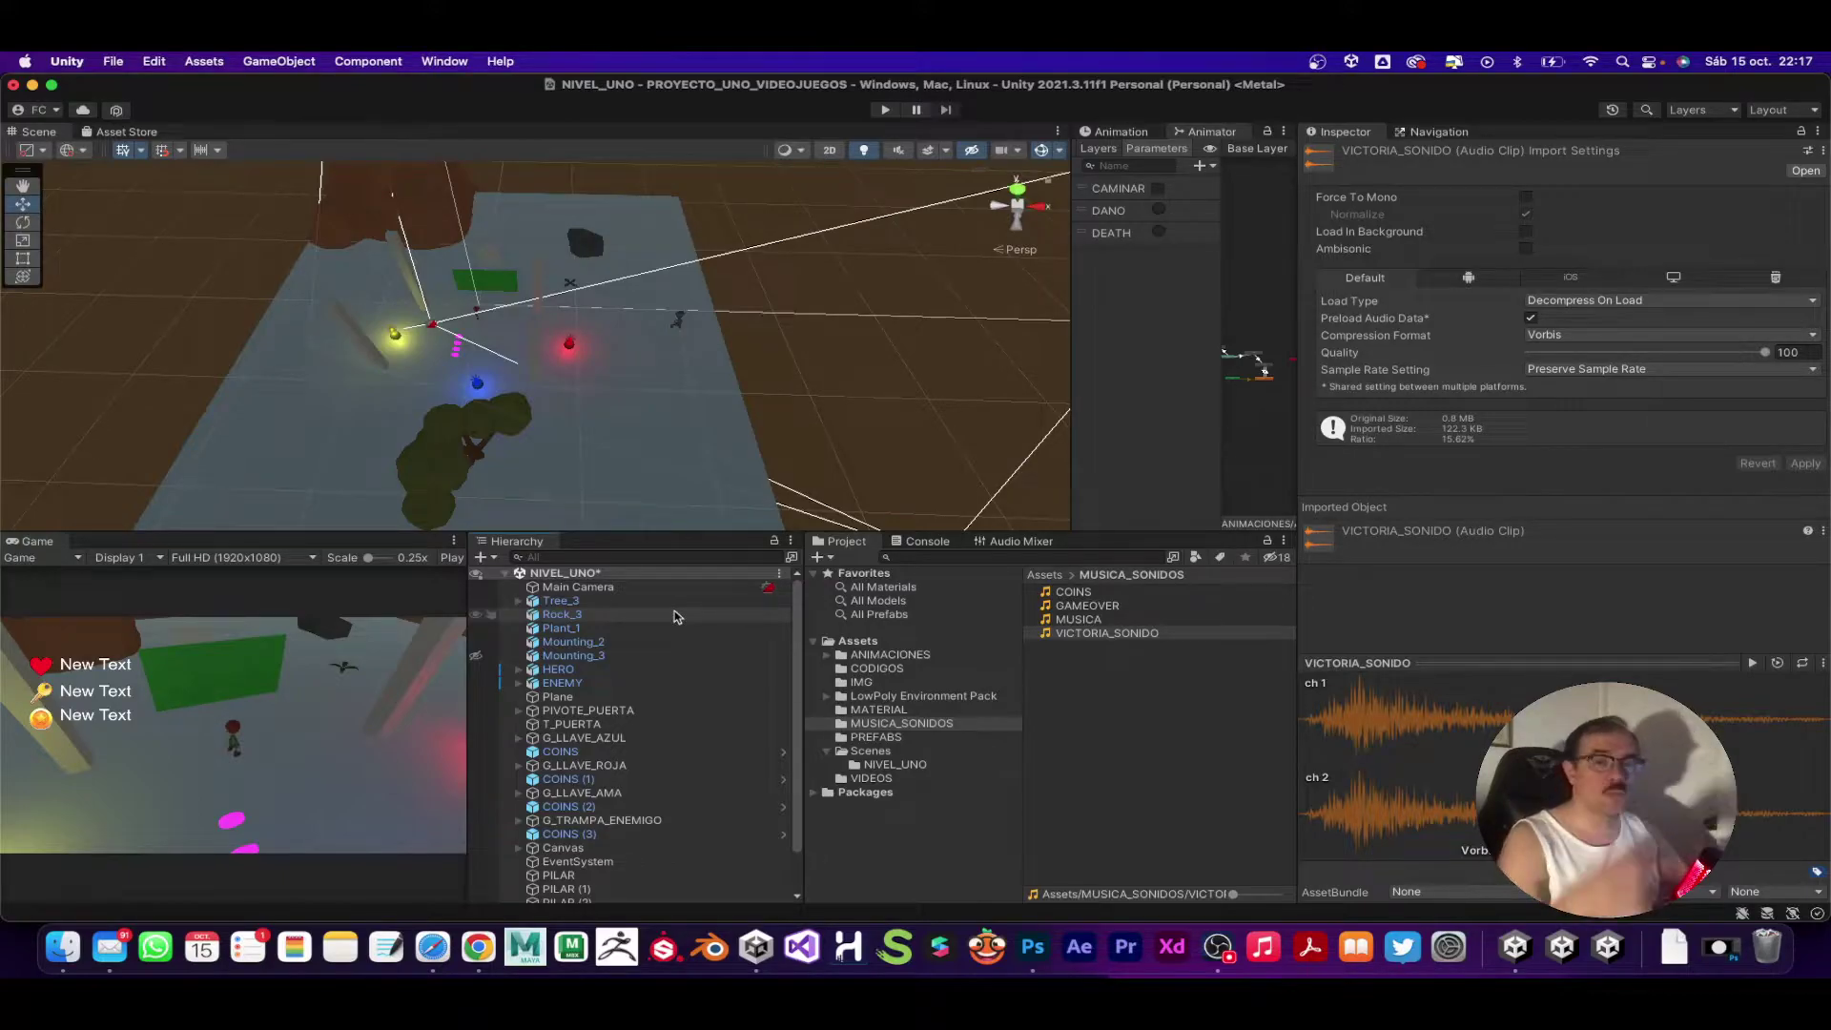
scroll(676, 617, "down", 2)
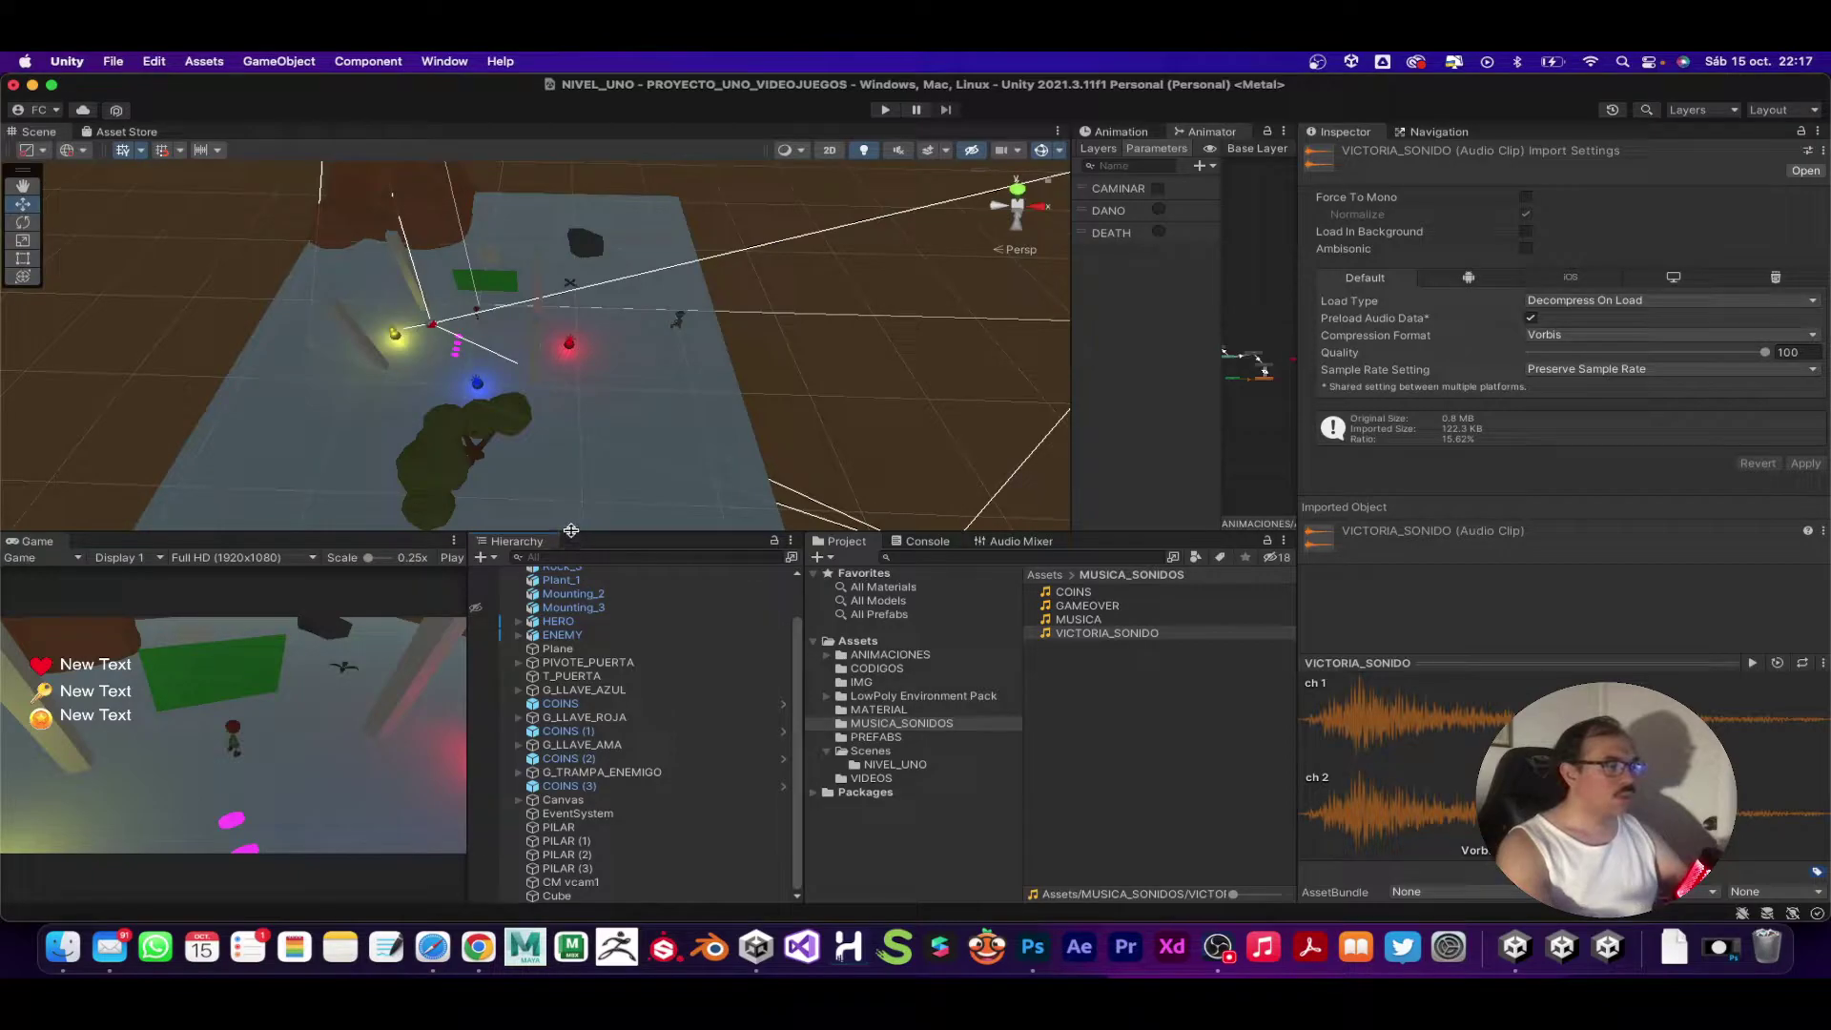
left_click_drag(805, 634, 849, 634)
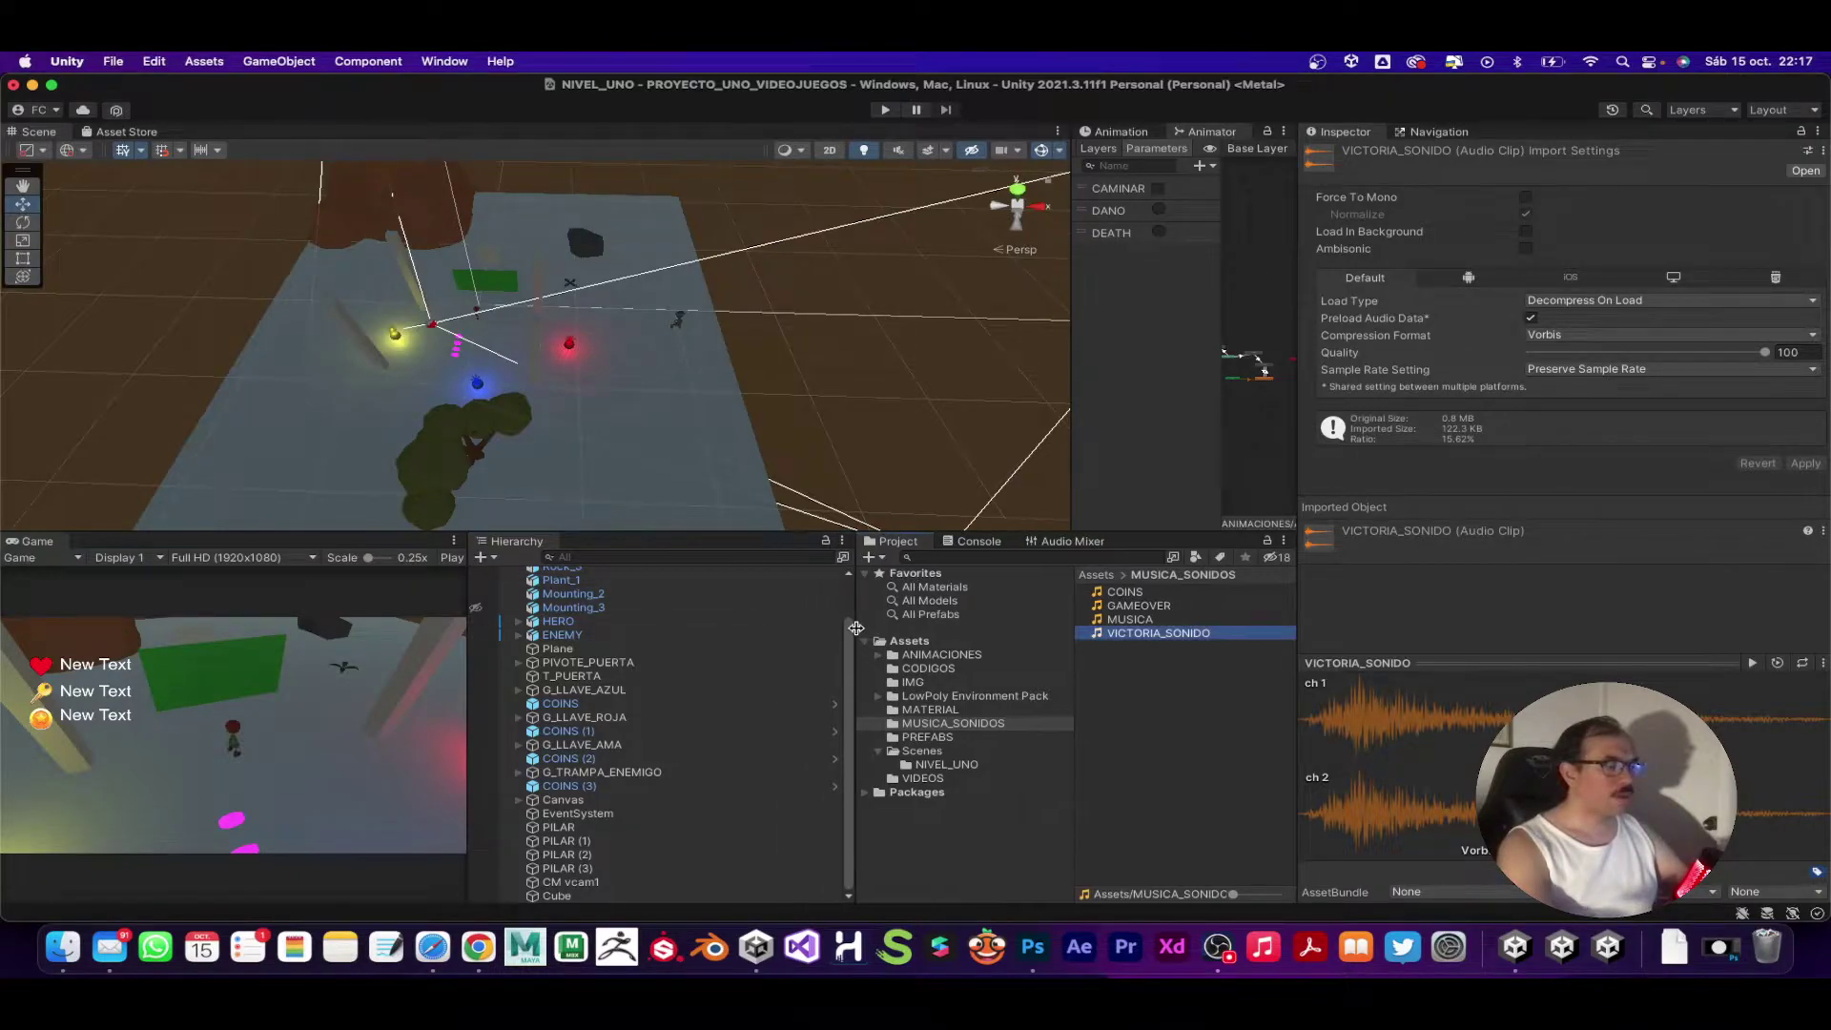
left_click(261, 65)
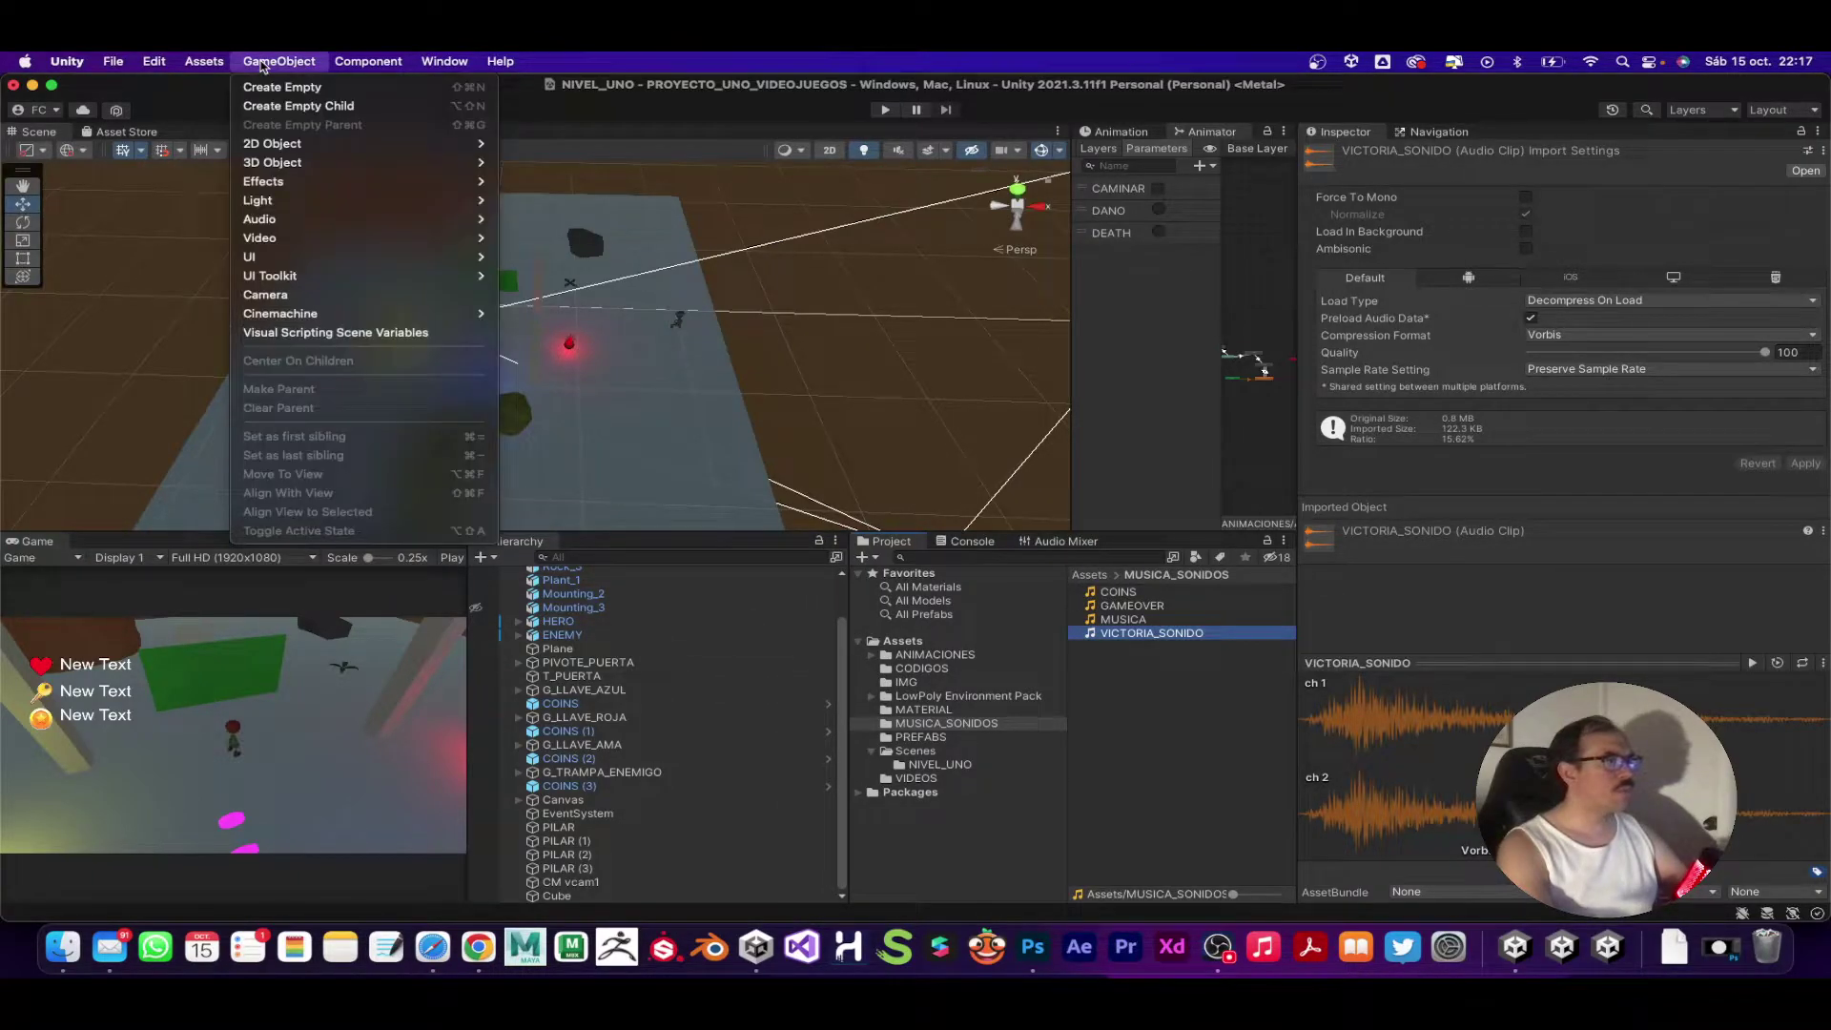
Step: Create an empty object named MUSICA_JUEGO and move it to the root above PILAR (3)
right_click(731, 877)
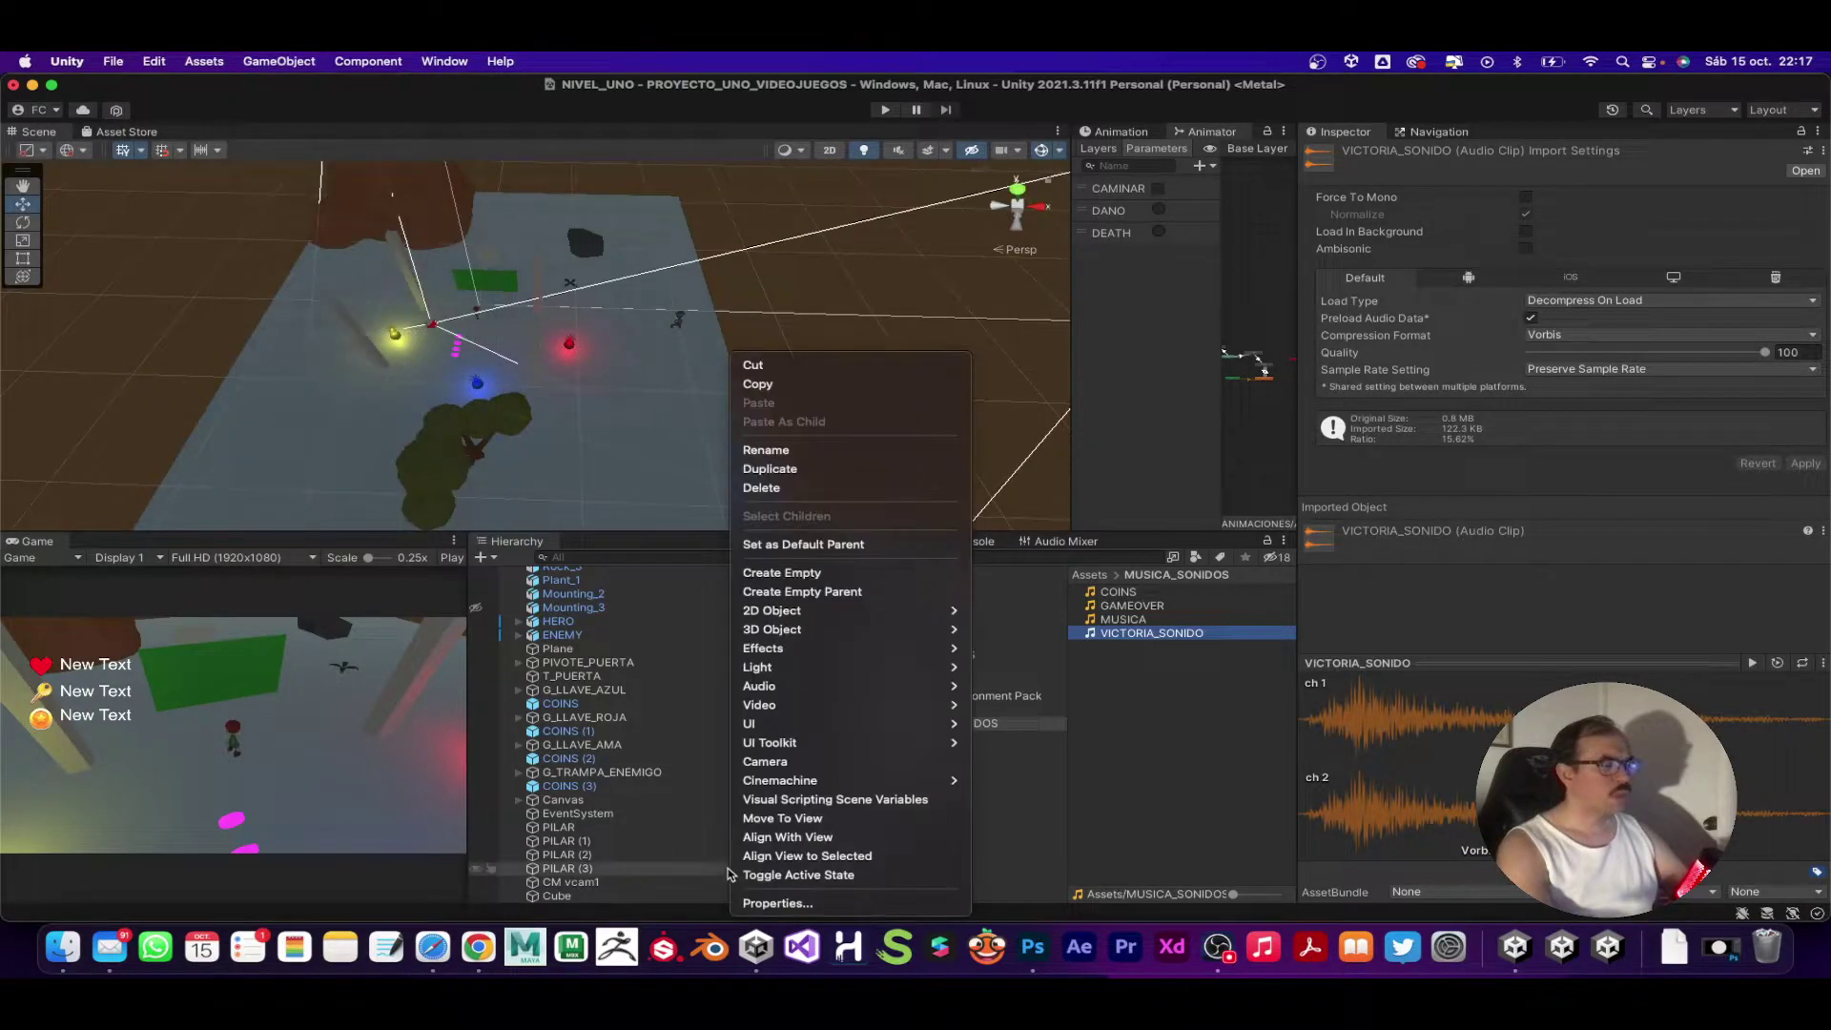
left_click(866, 571)
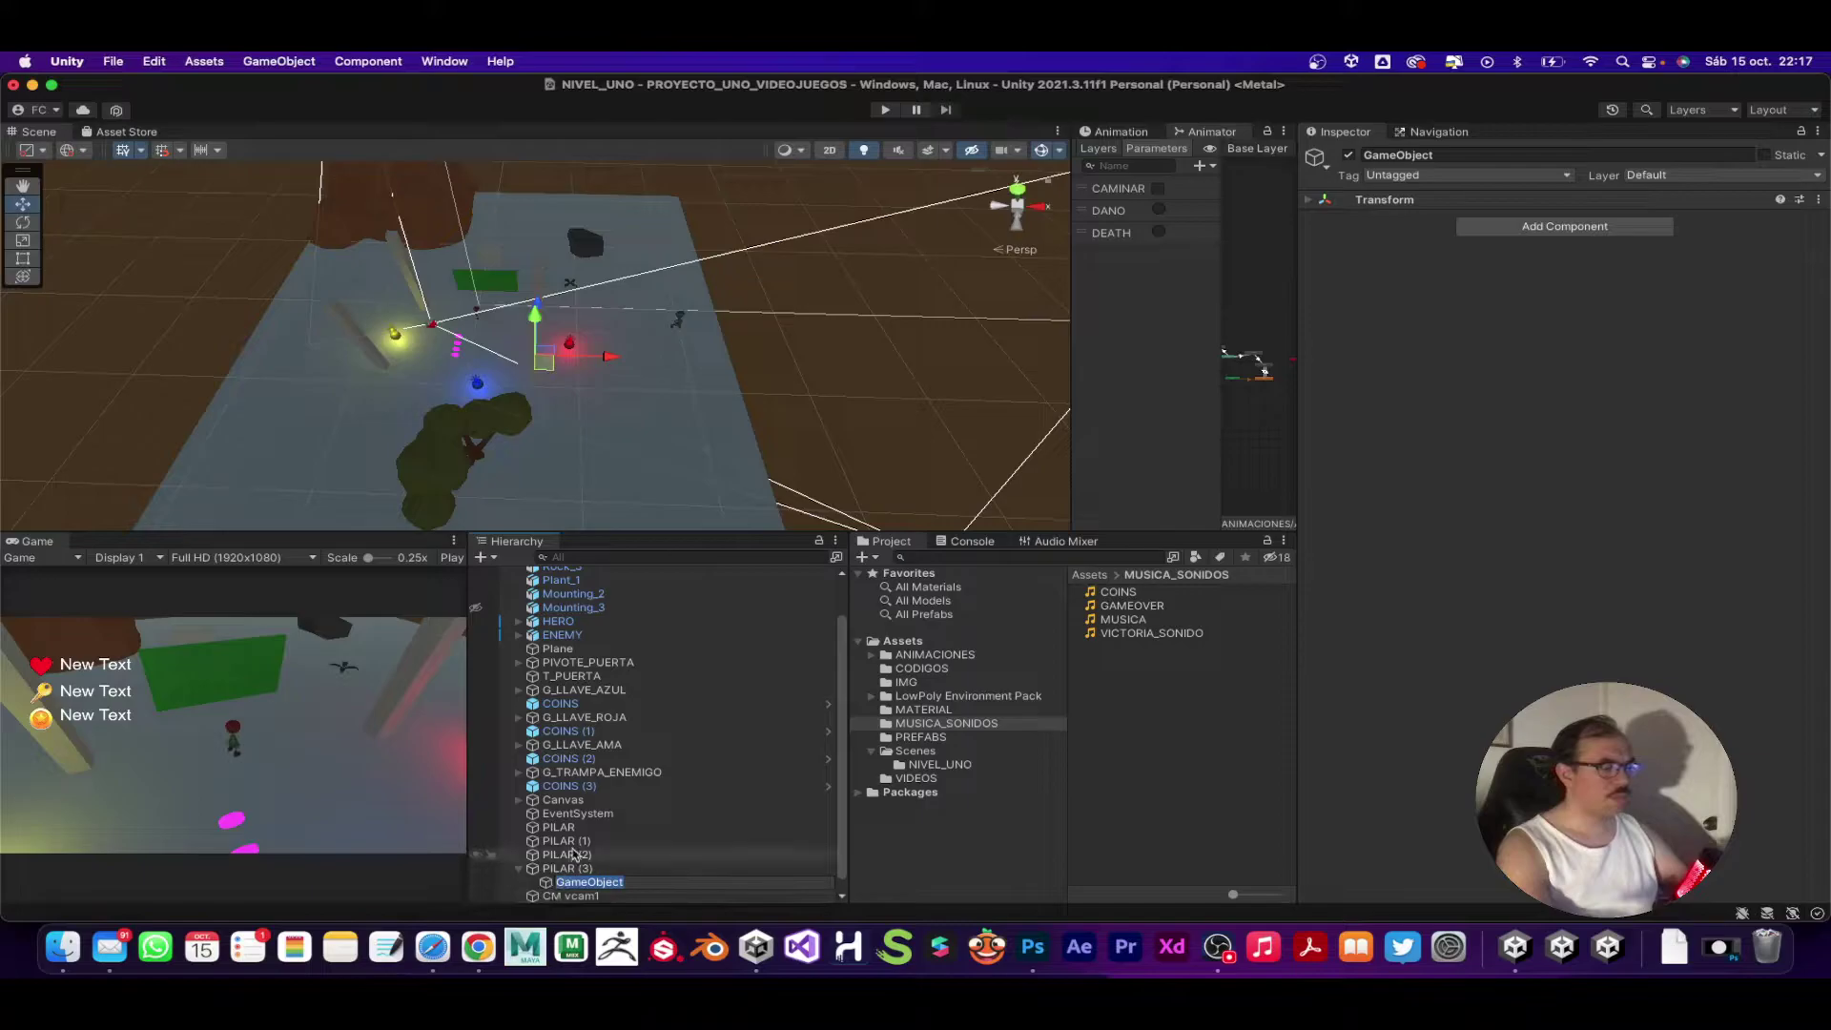
key("BackSpace")
type("MUI")
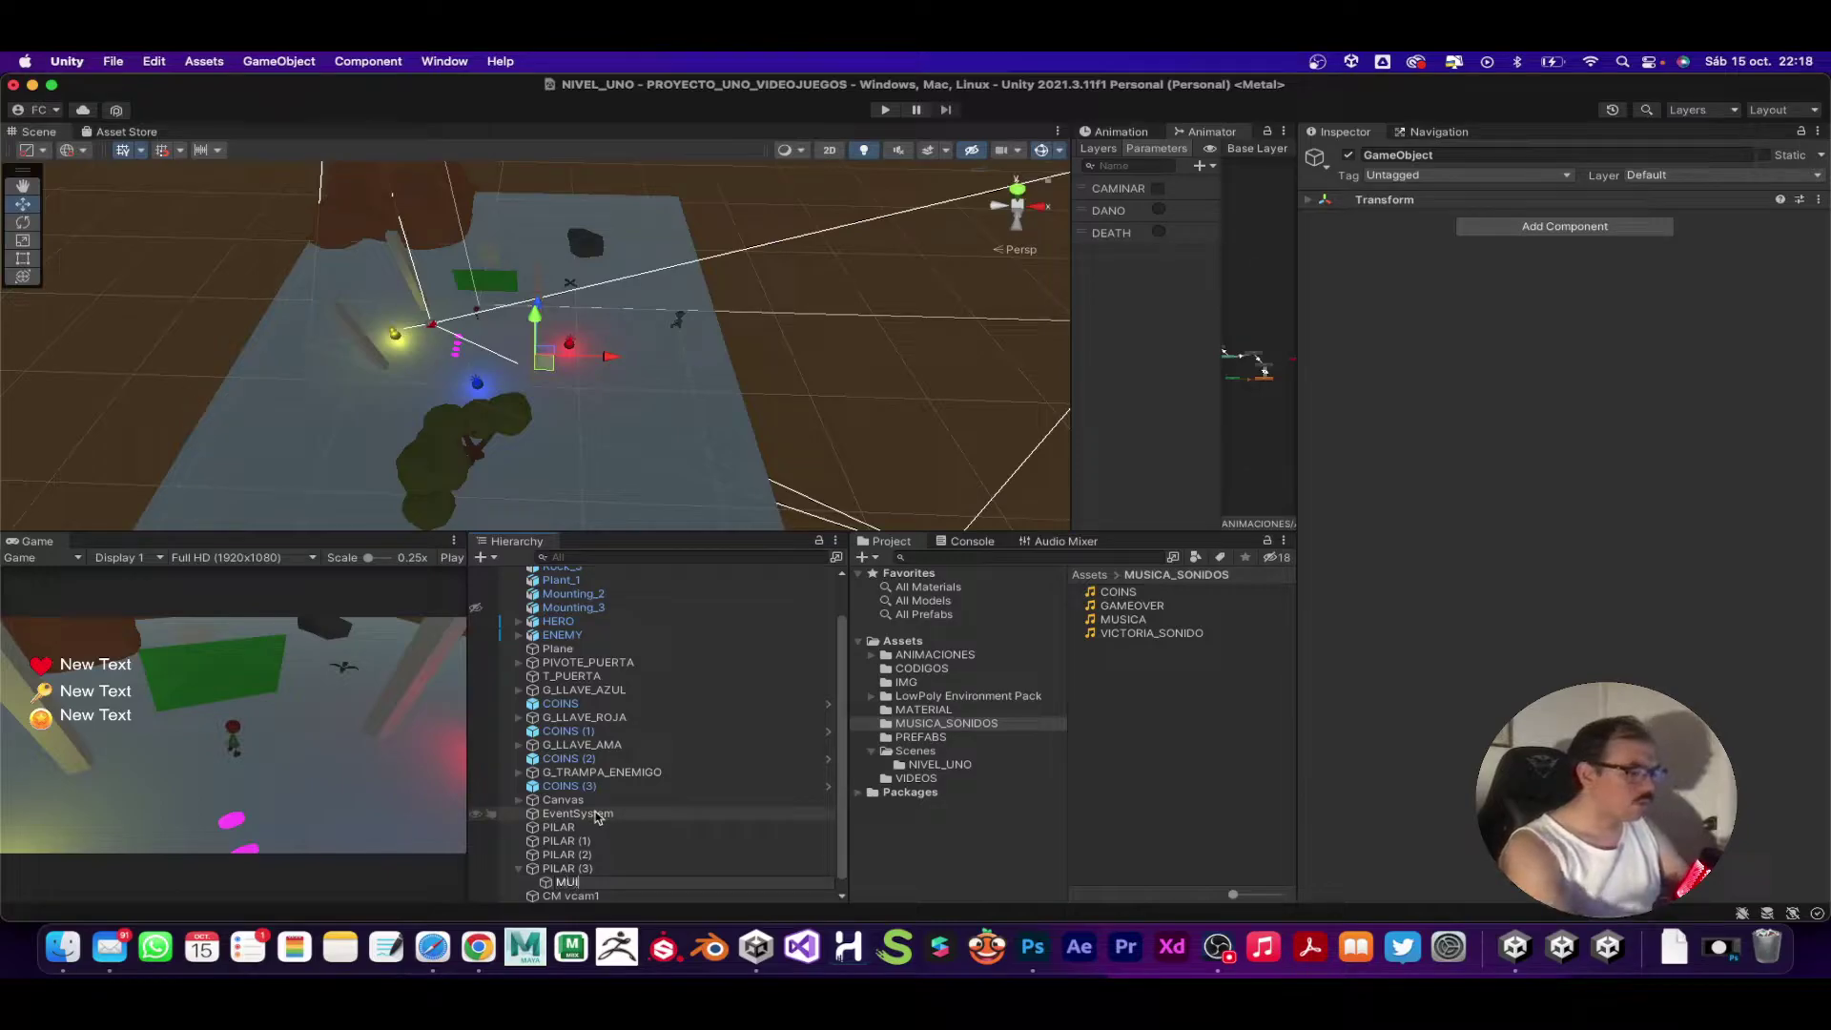
type("SI")
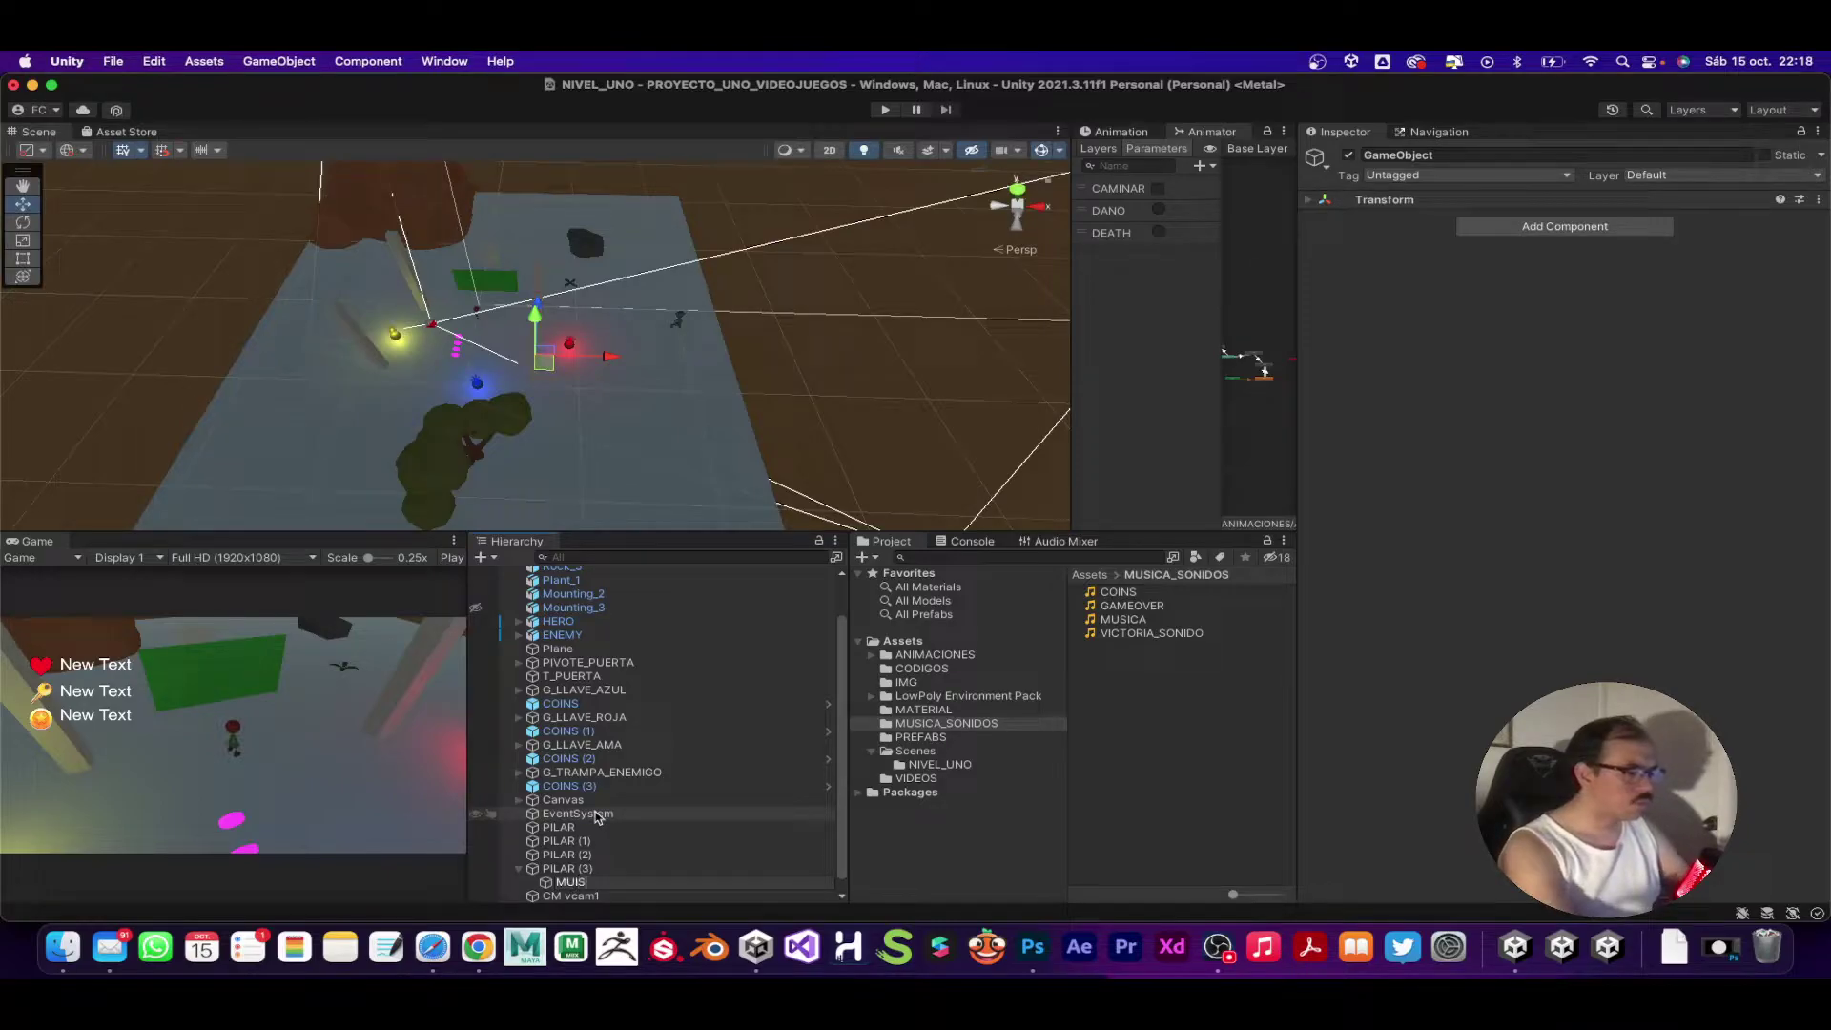
type("CA_JUE")
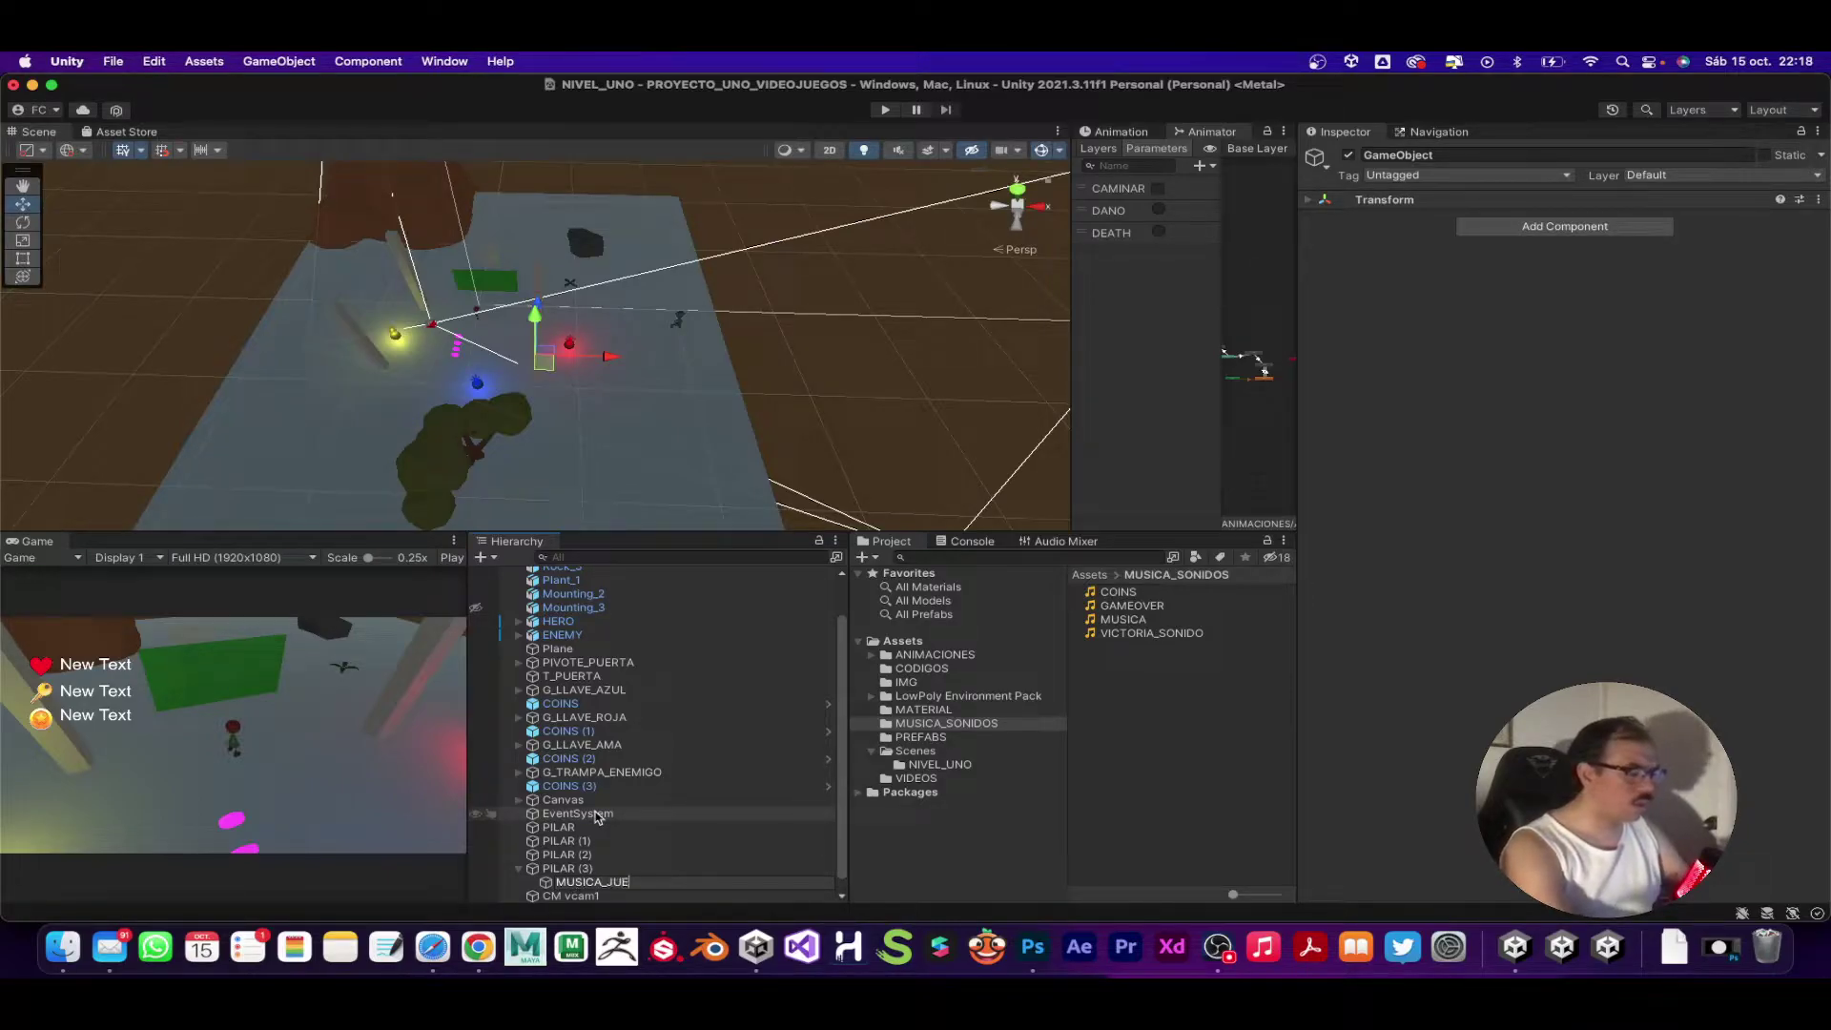
type("GO")
key("Return")
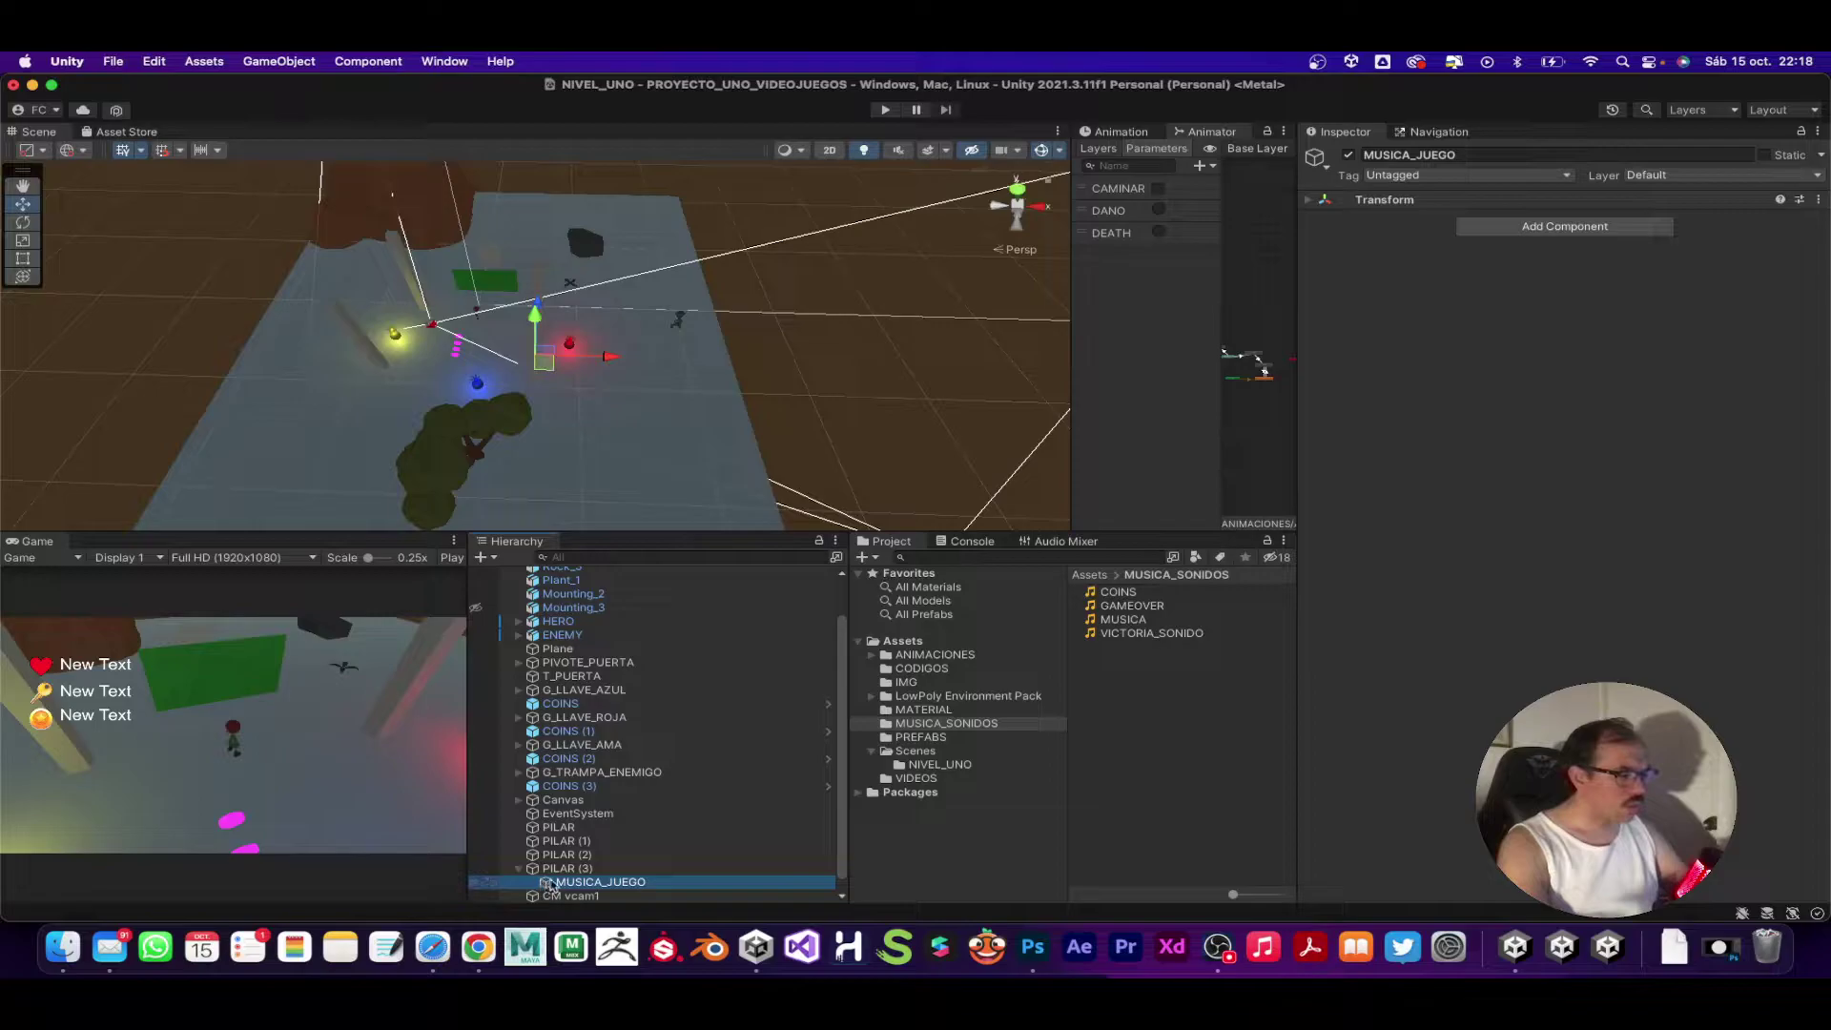
left_click_drag(551, 885, 604, 866)
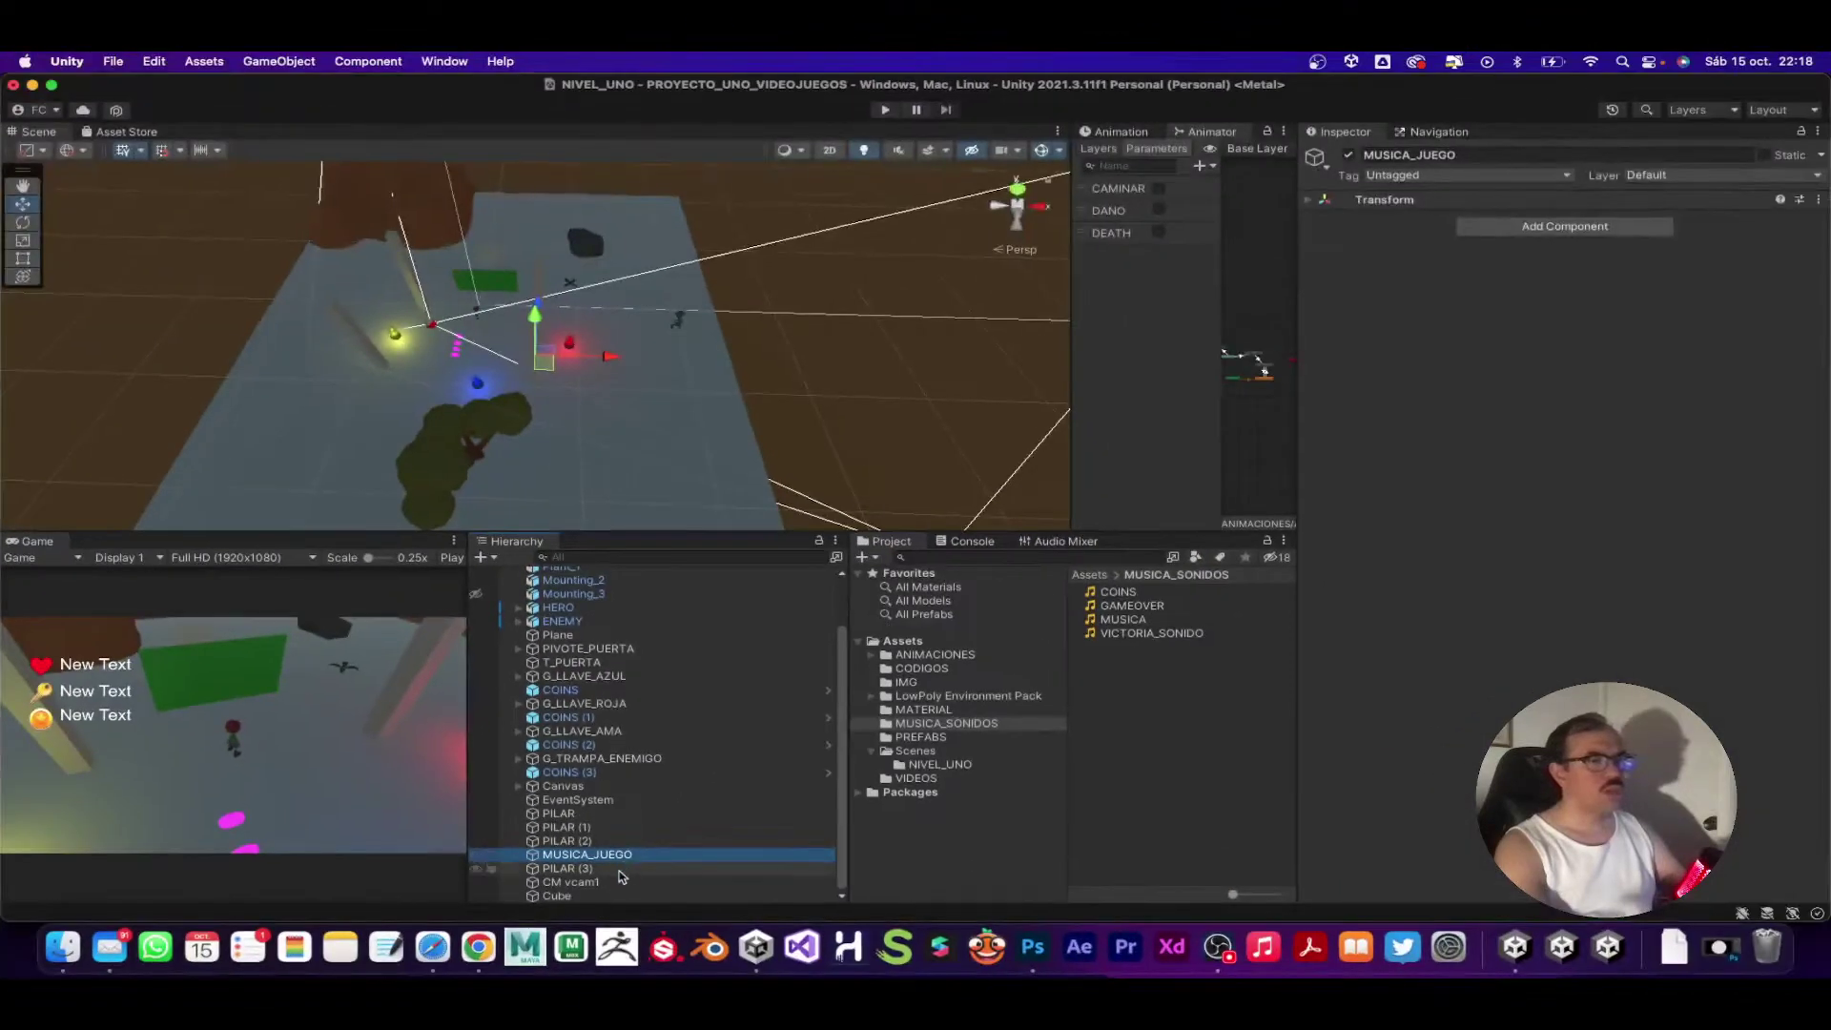
Step: Add an Audio Source to MUSICA_JUEGO via an 'AU' search and widen the Inspector
left_click(1542, 231)
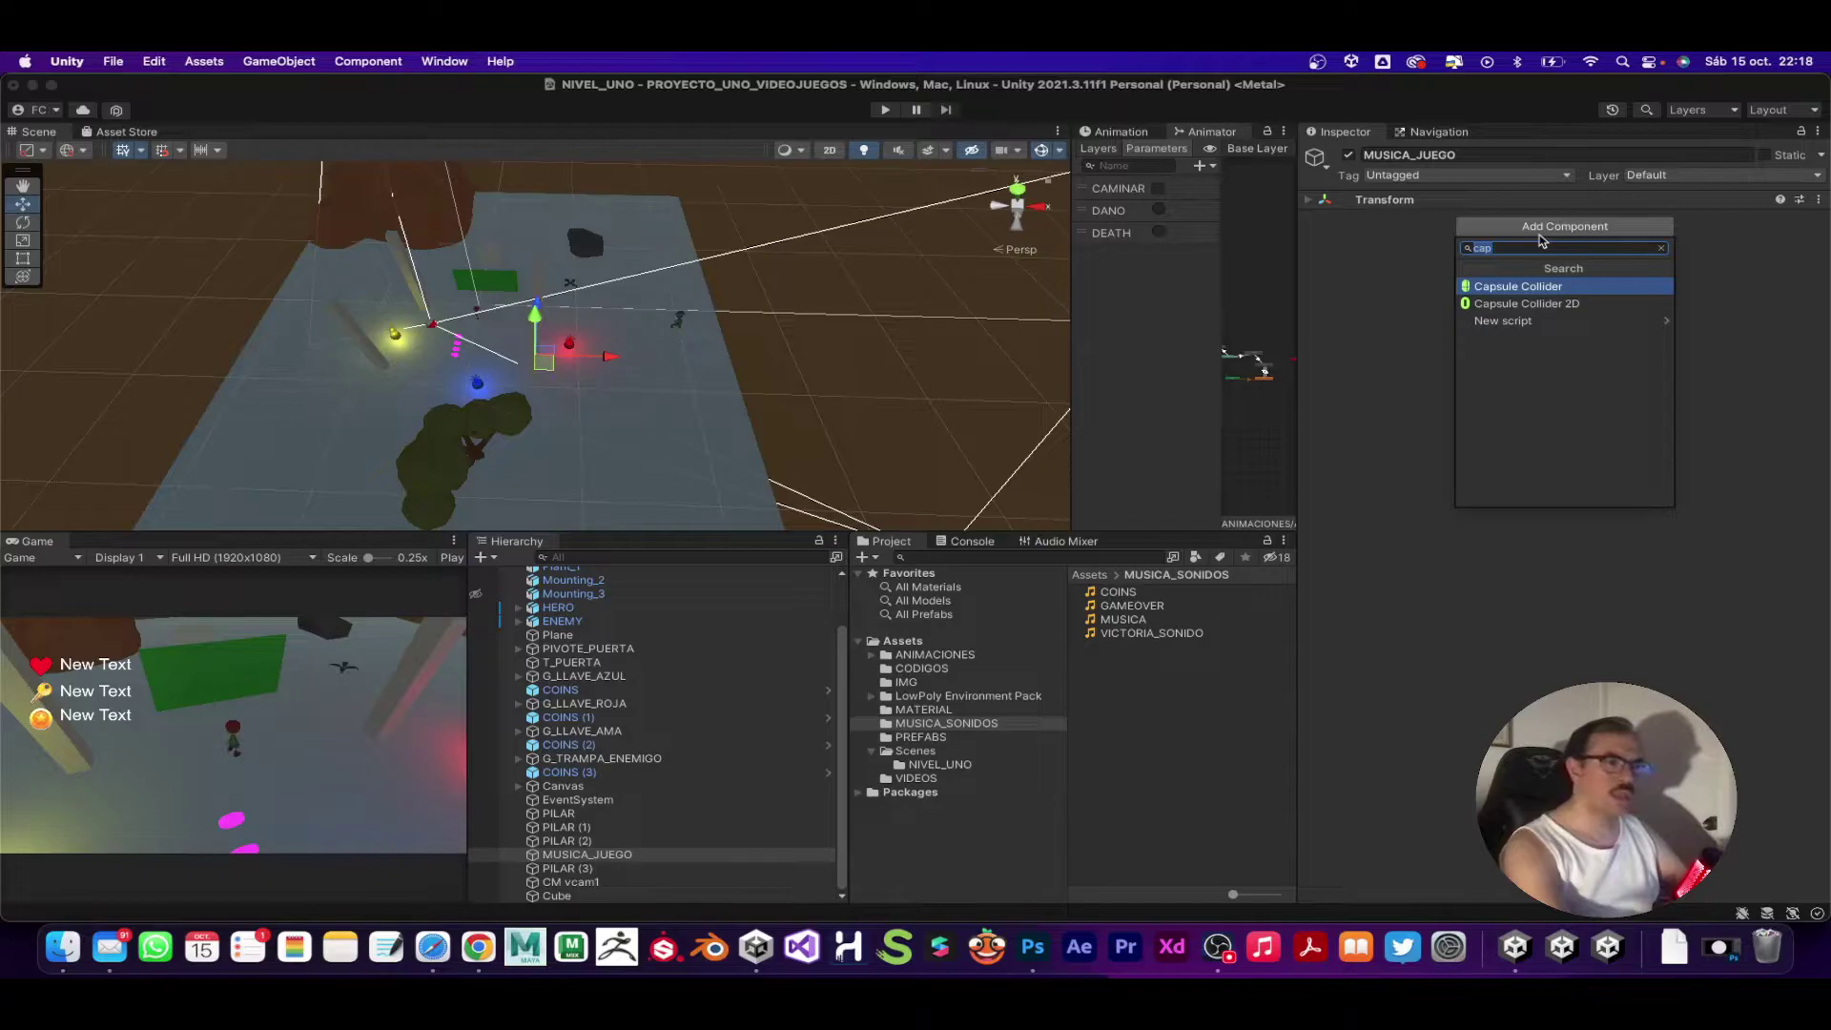
type("AUDIO")
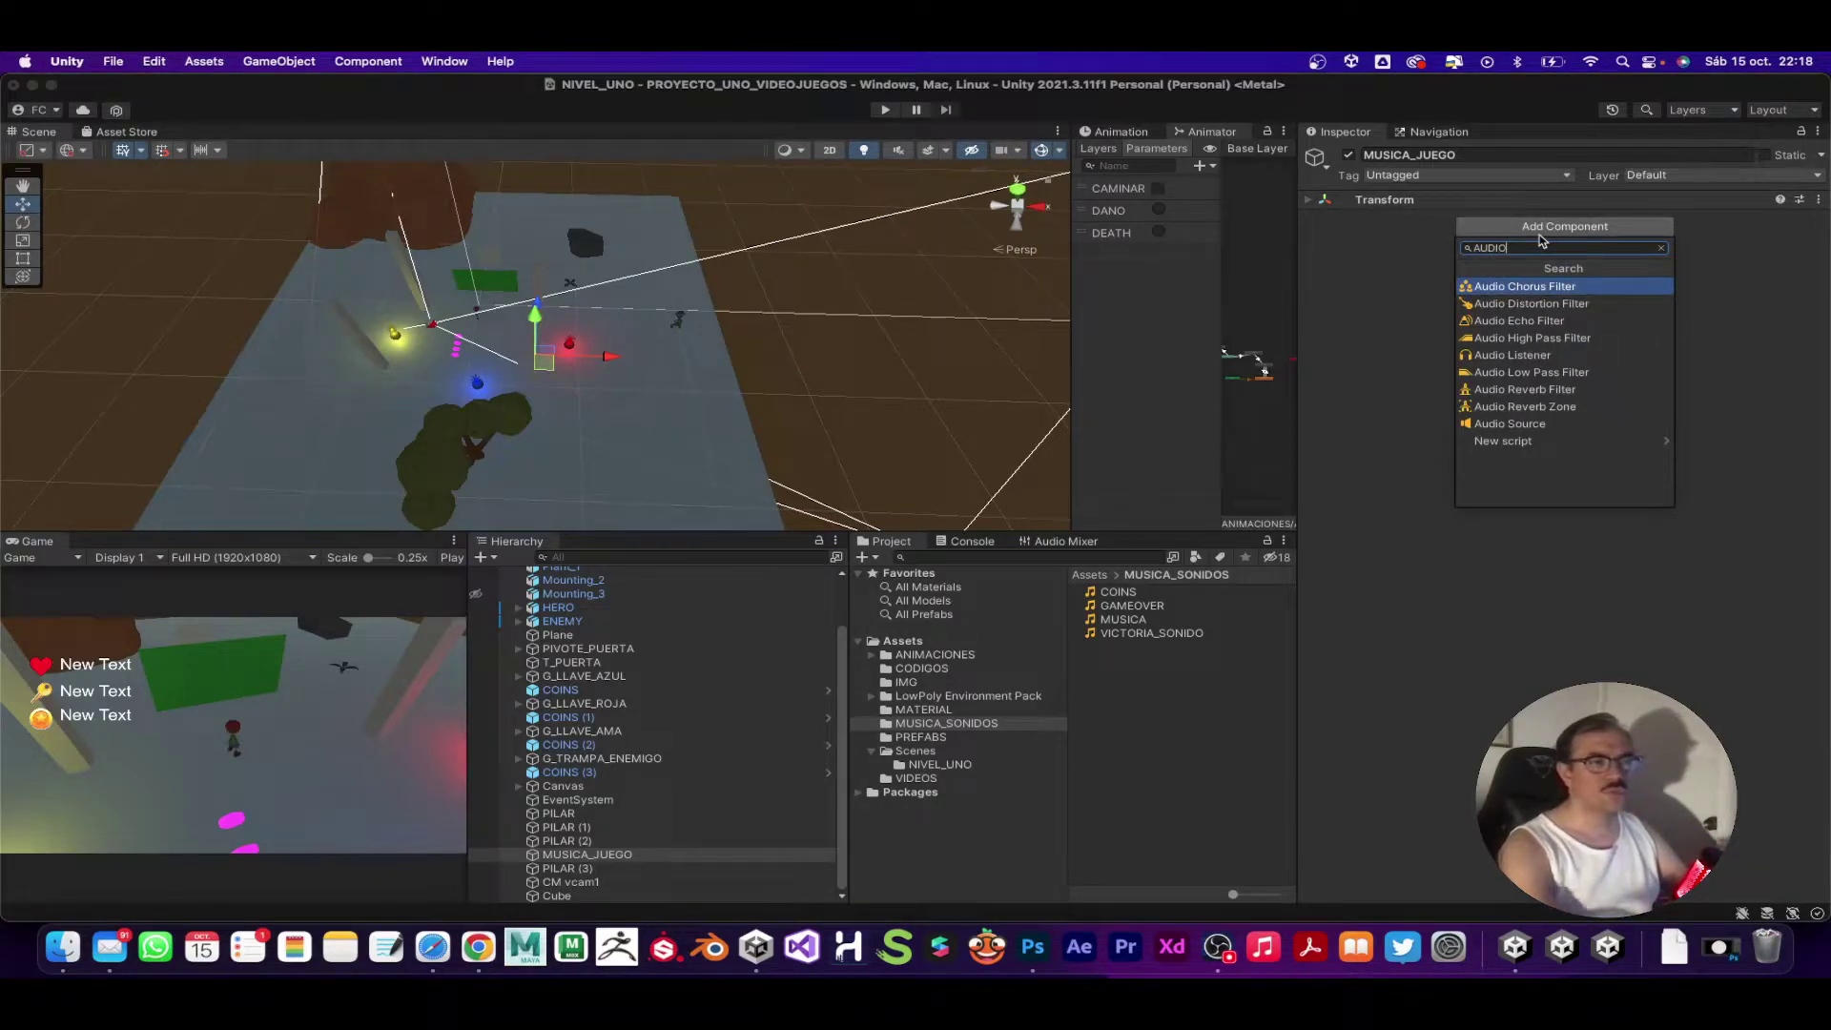
left_click(1552, 426)
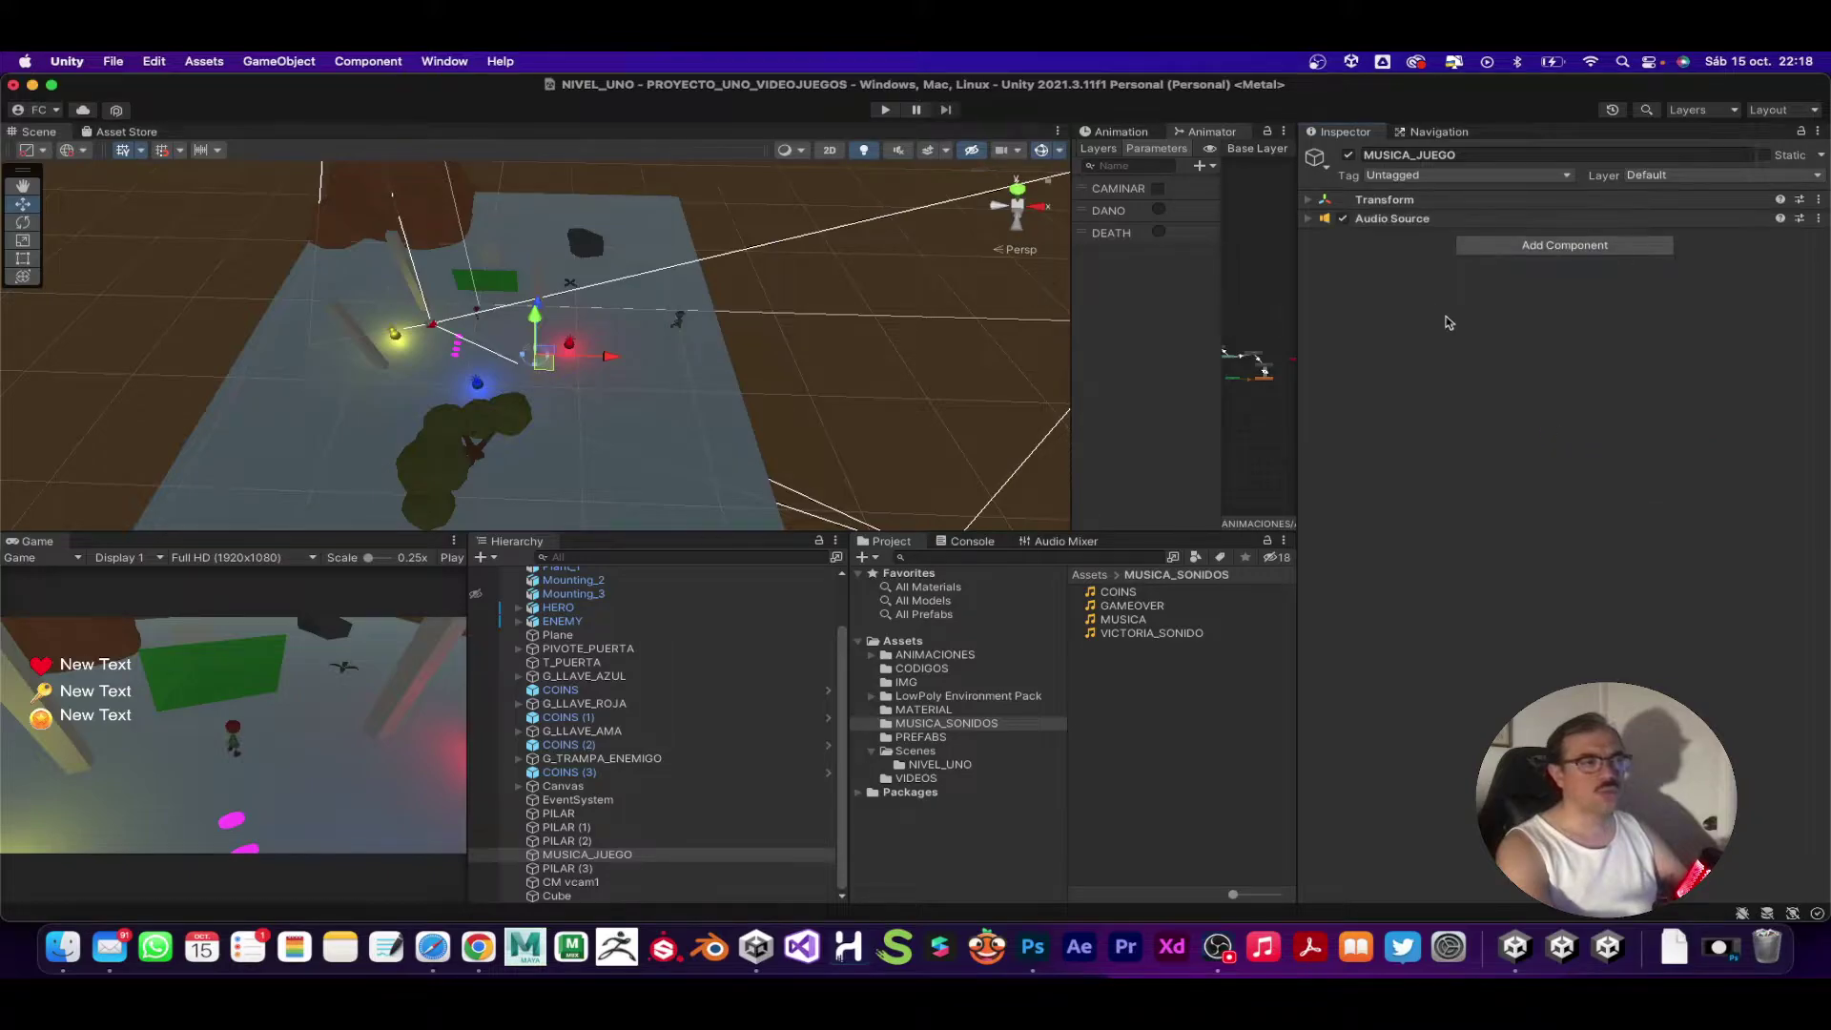
left_click(1309, 219)
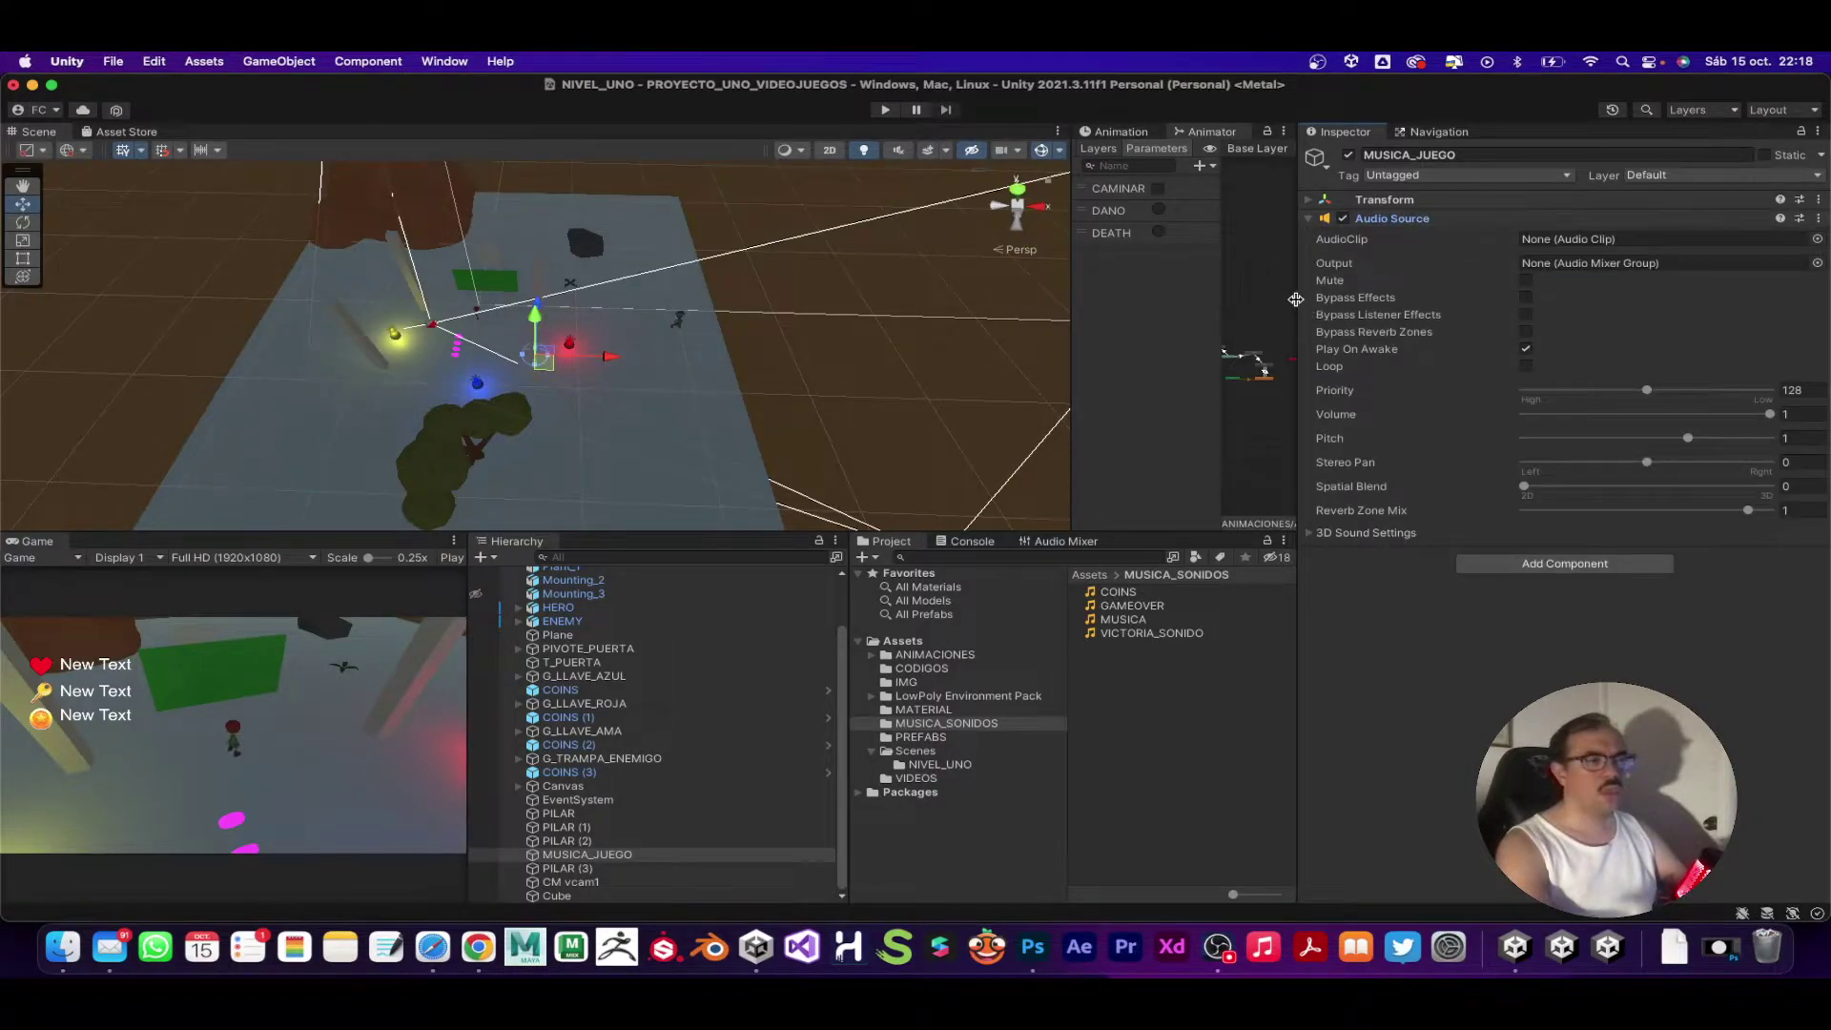
left_click_drag(1295, 300, 1130, 303)
left_click_drag(928, 302, 789, 305)
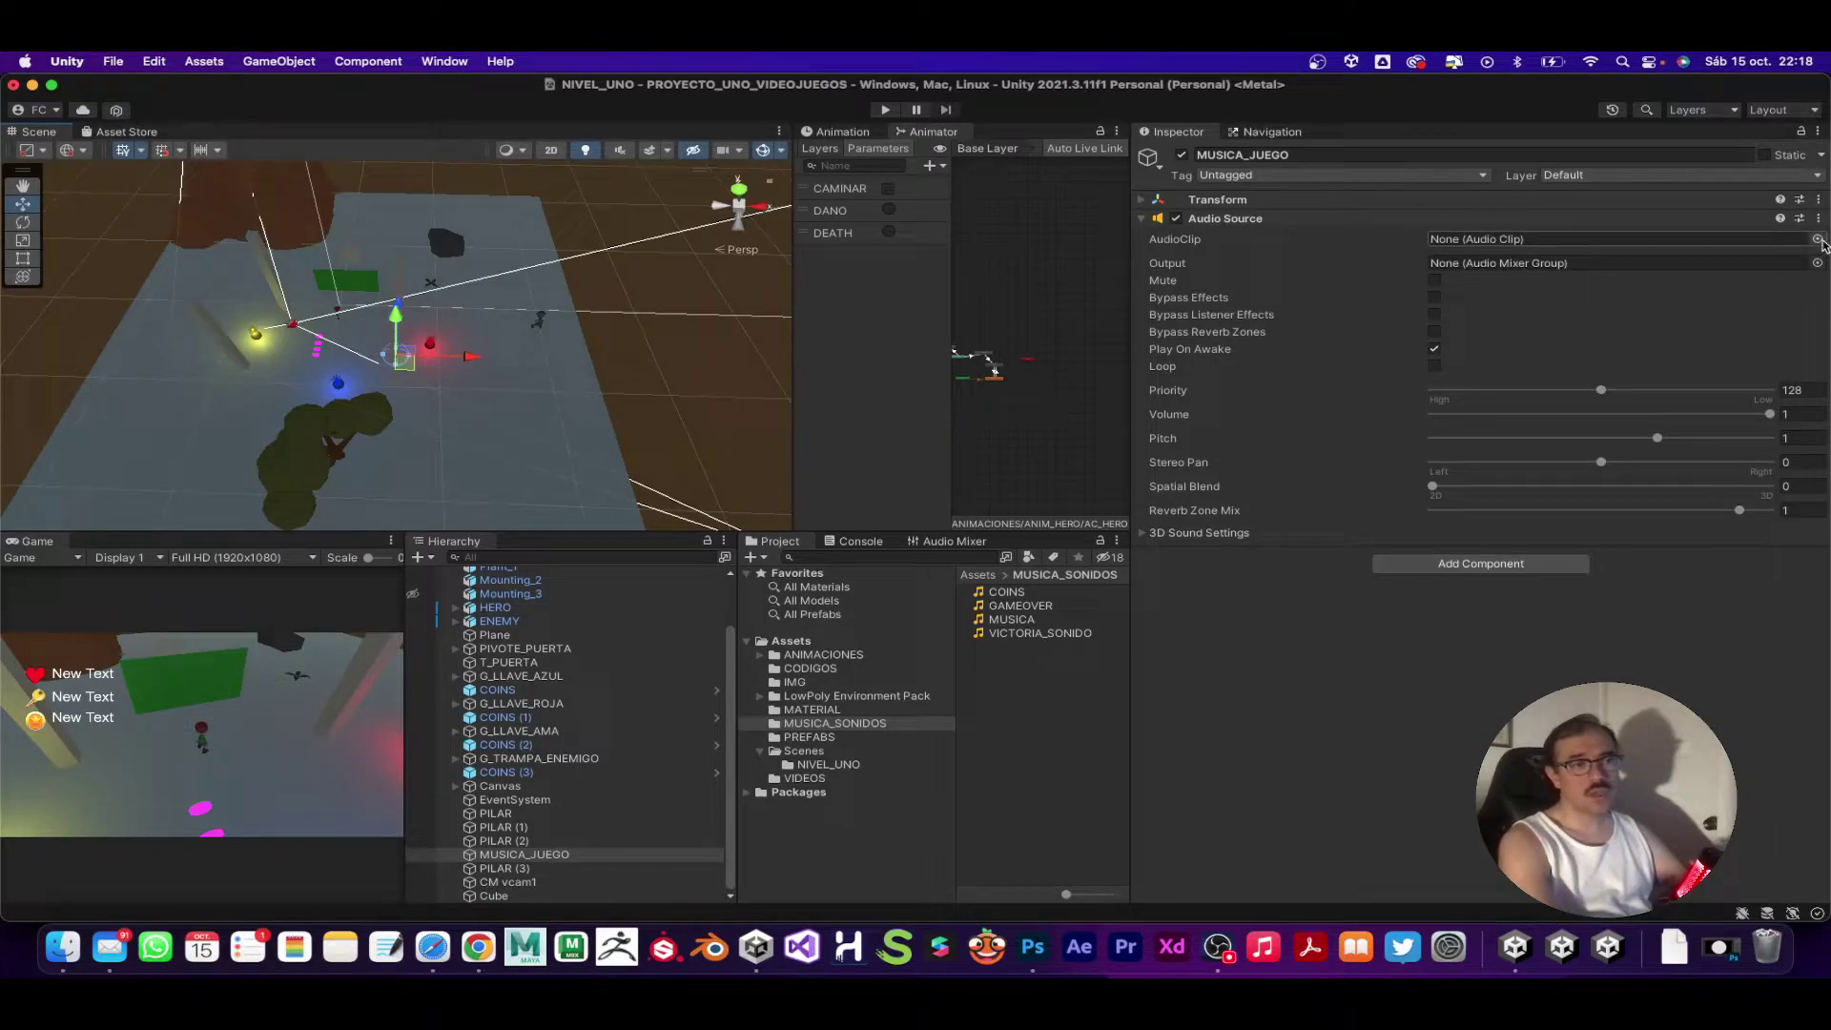
Step: Choose MUSICA in the Select AudioClip window as the Audio Source's clip
left_click(1818, 239)
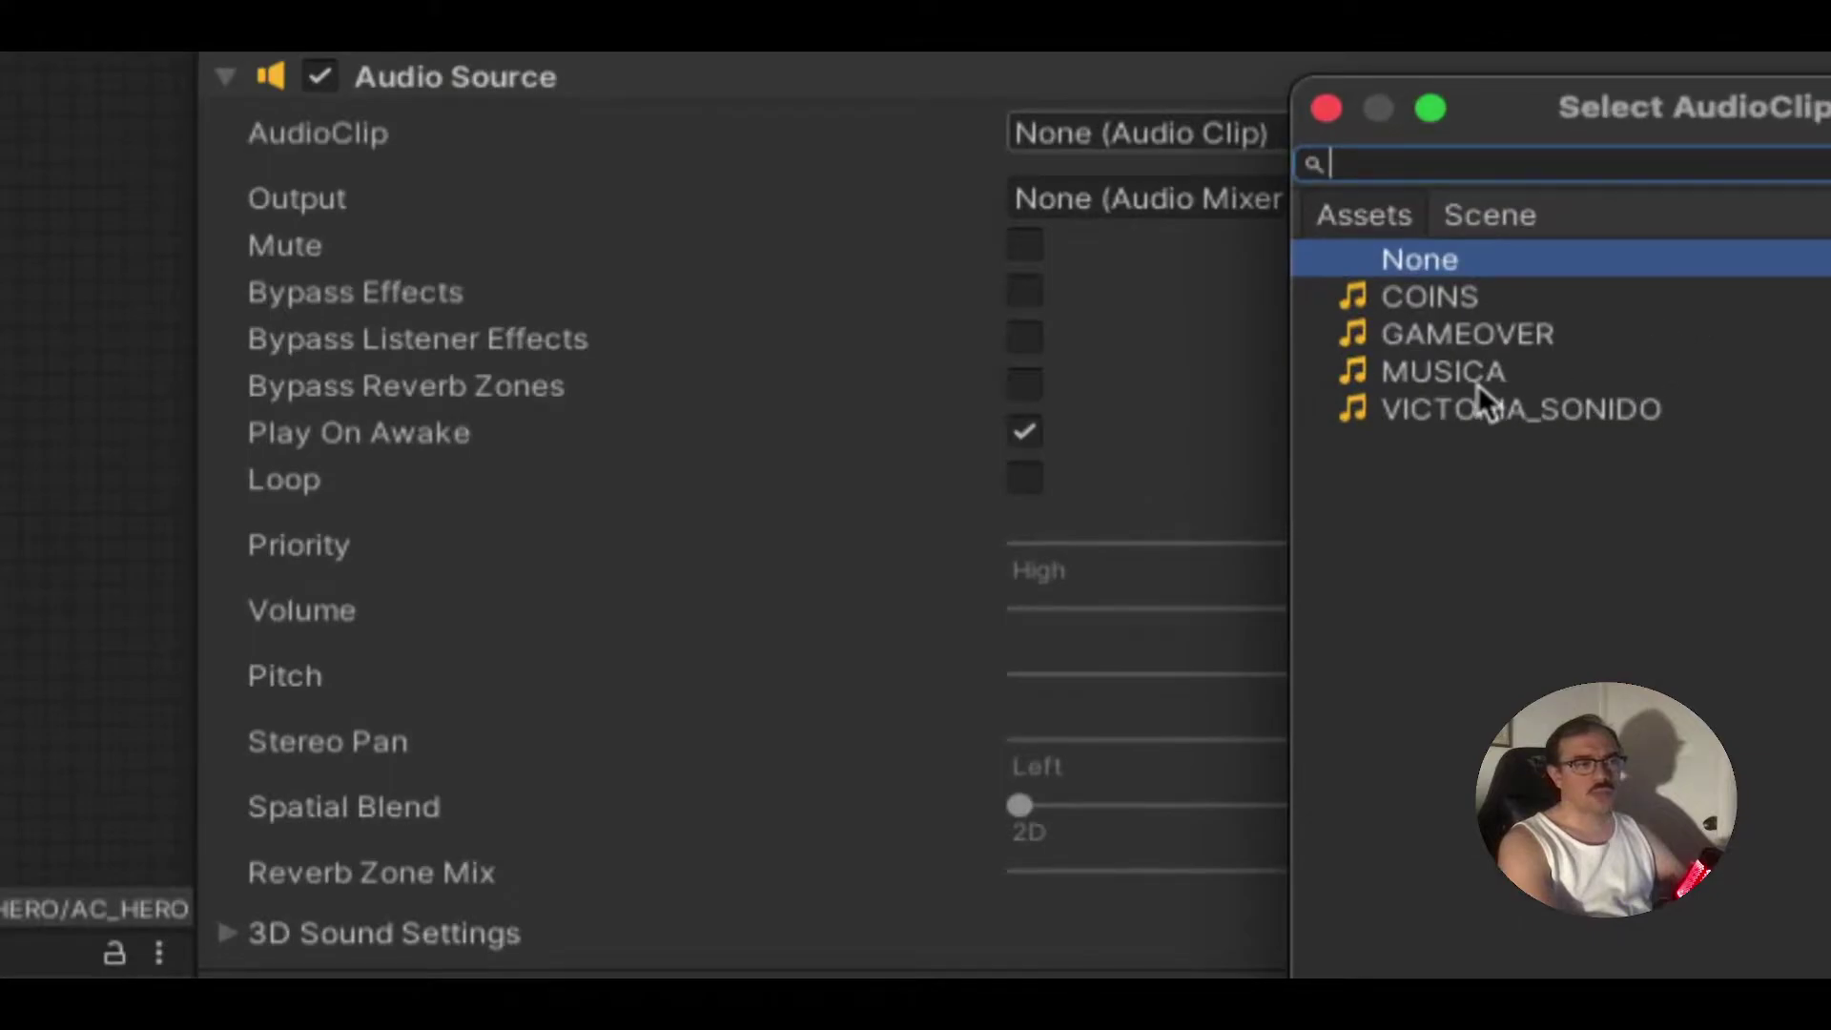
left_click(1442, 375)
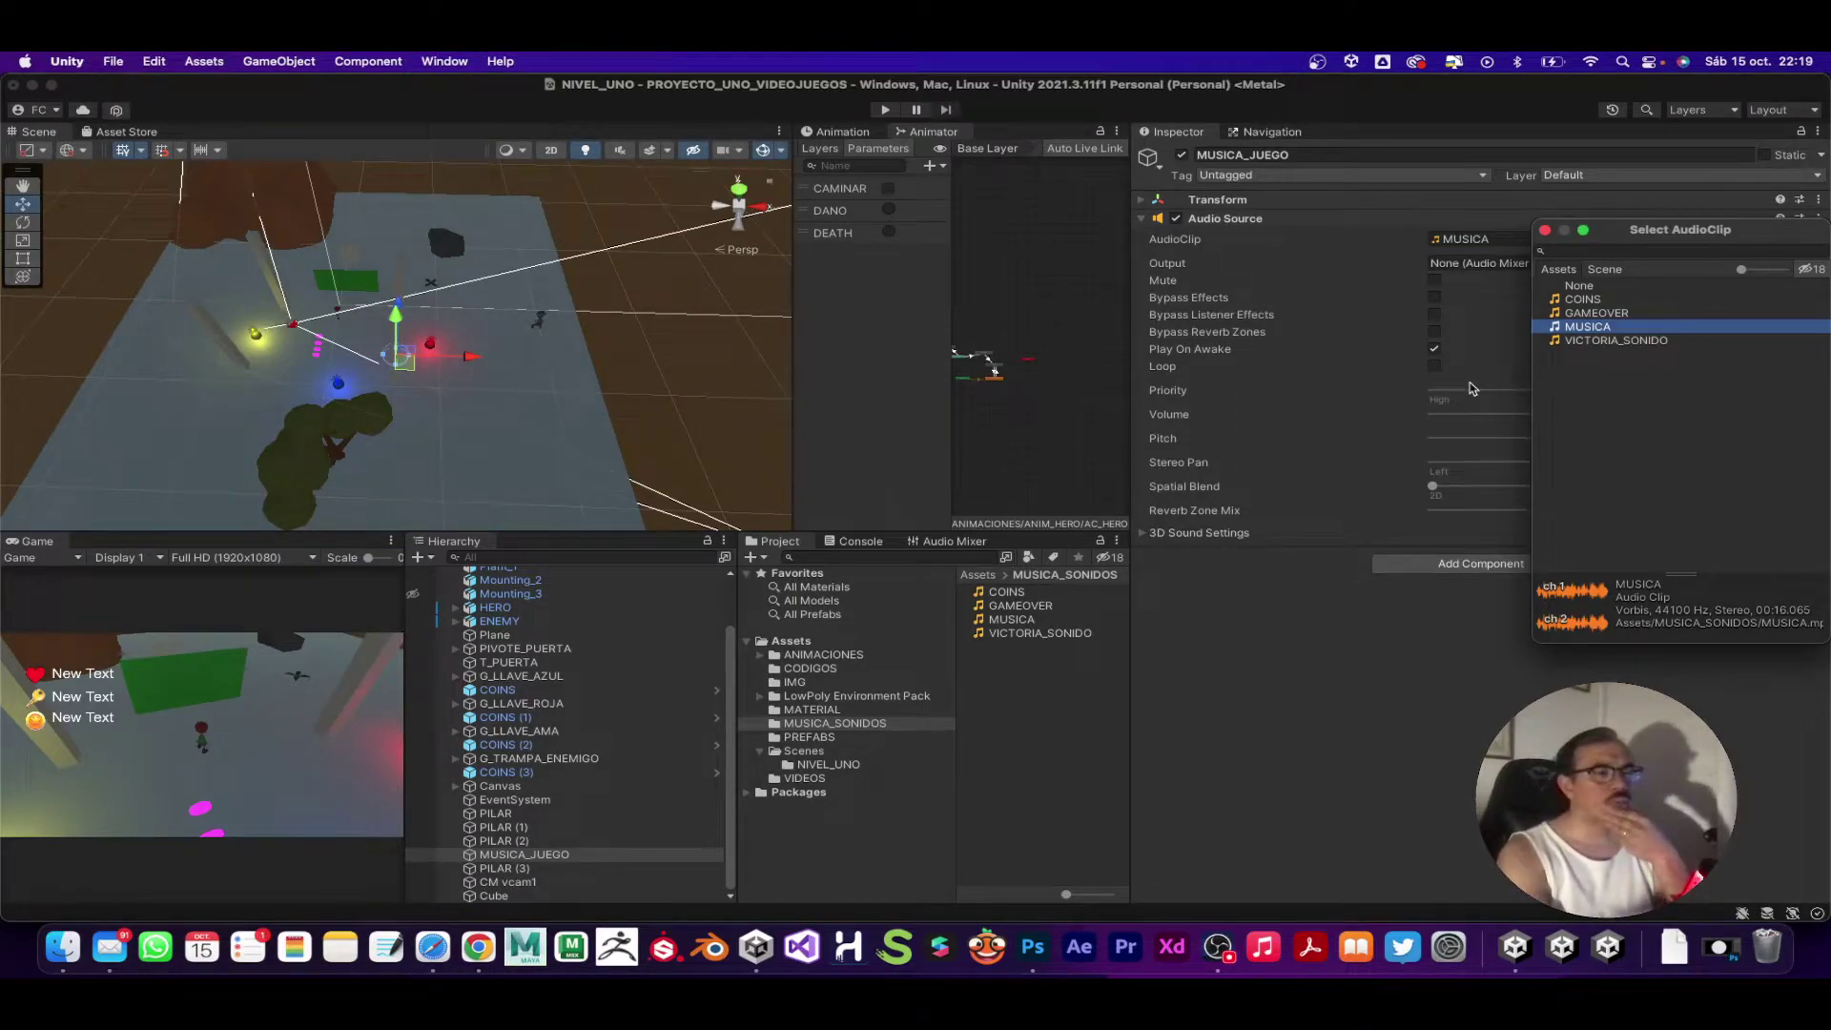
left_click(1544, 231)
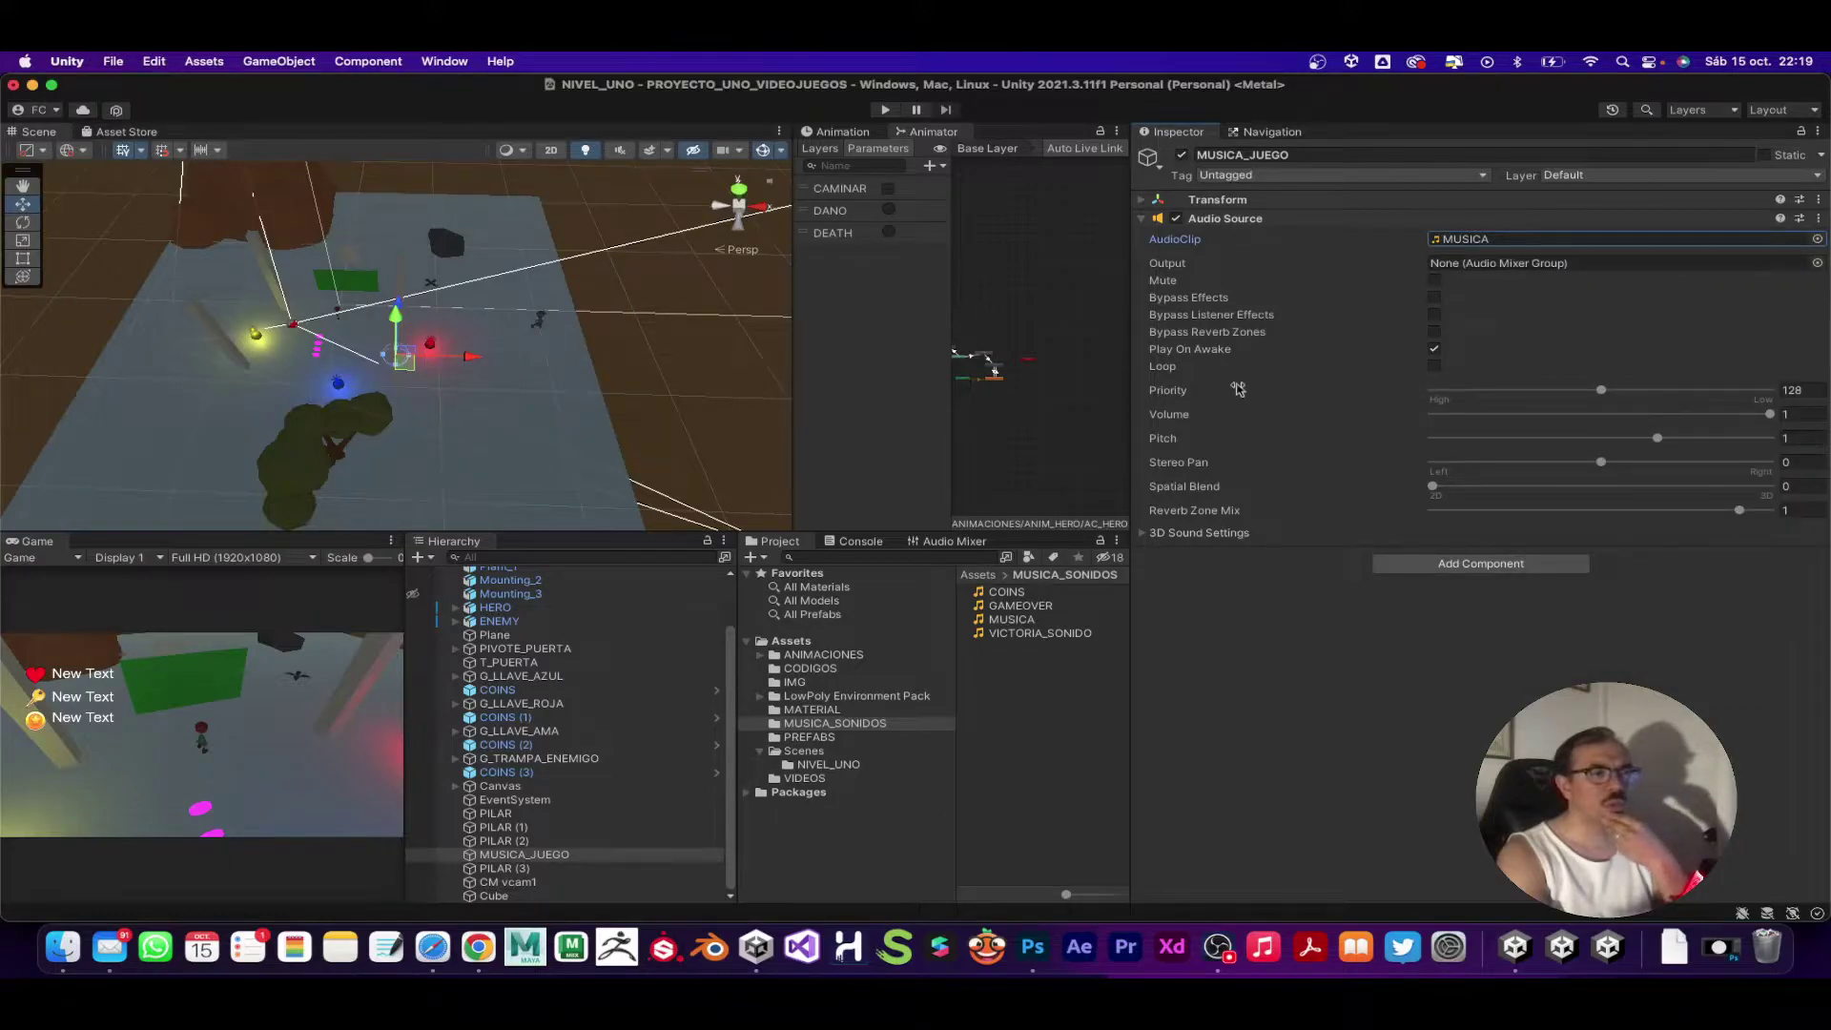
Step: Enable Loop, run the game to hear the music at volume 0.85, then stop
left_click(1435, 366)
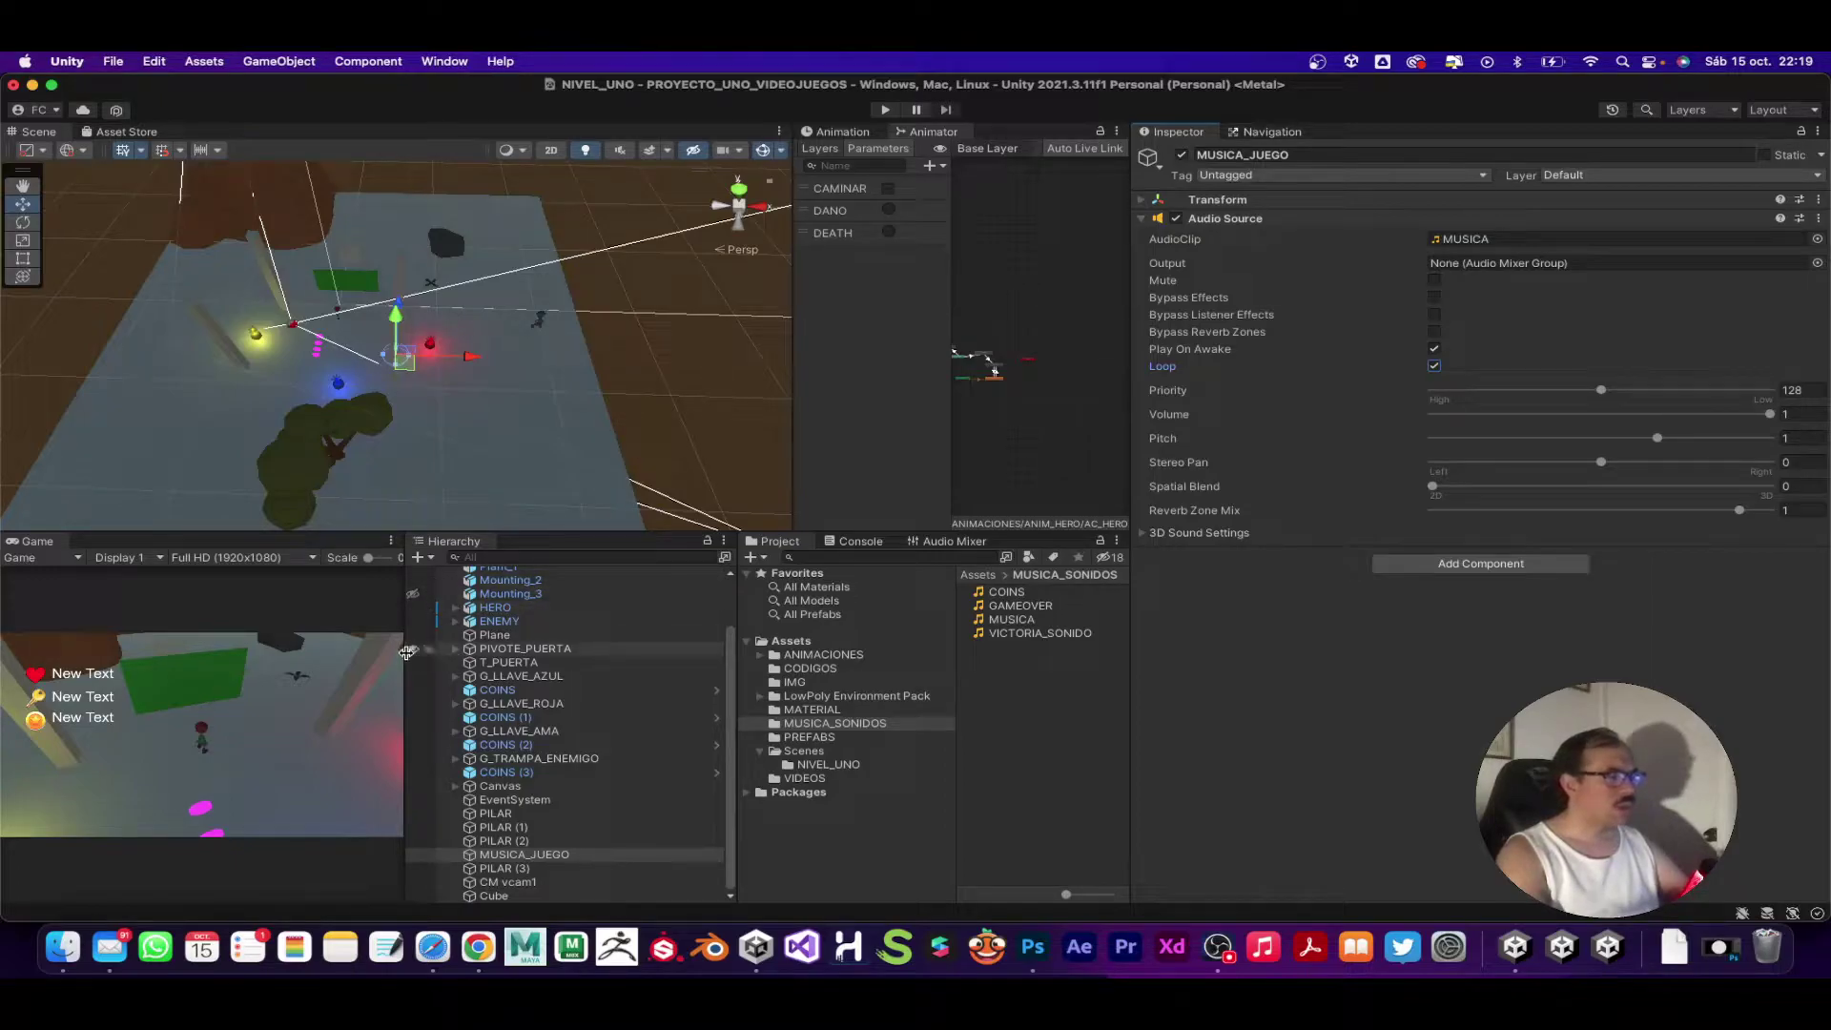
left_click_drag(406, 652, 570, 652)
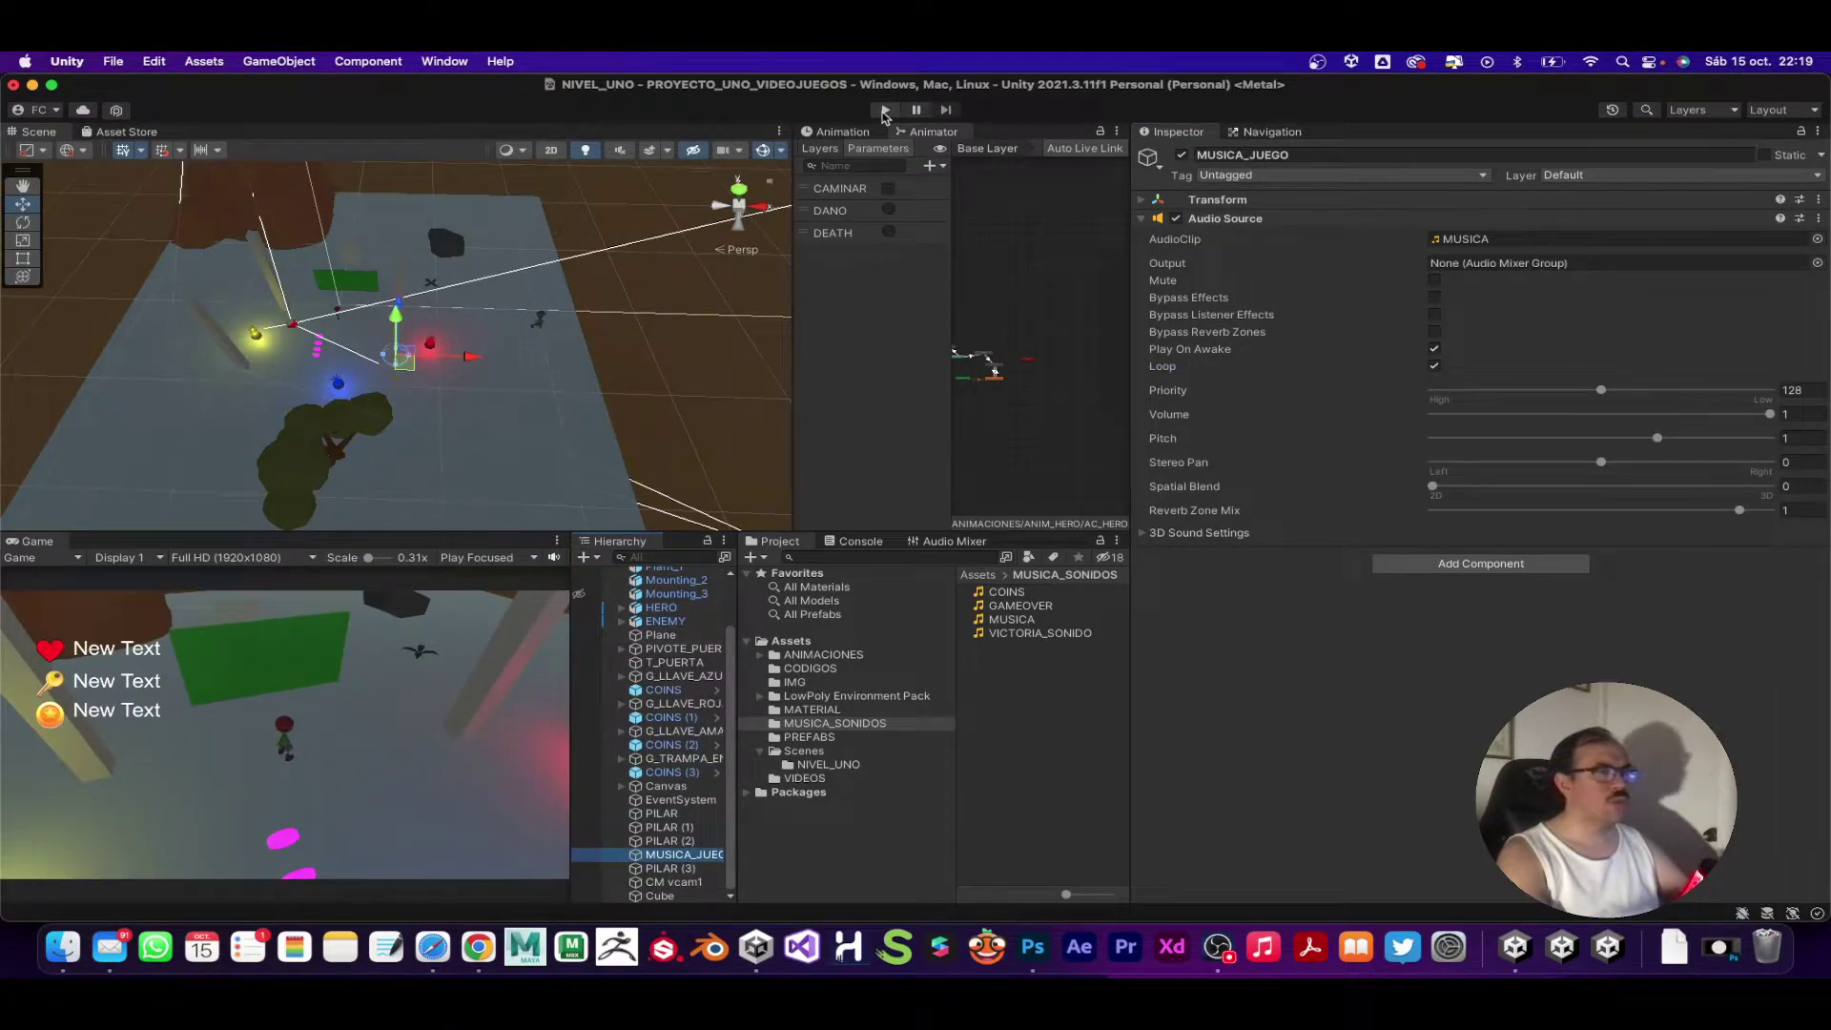
left_click(883, 111)
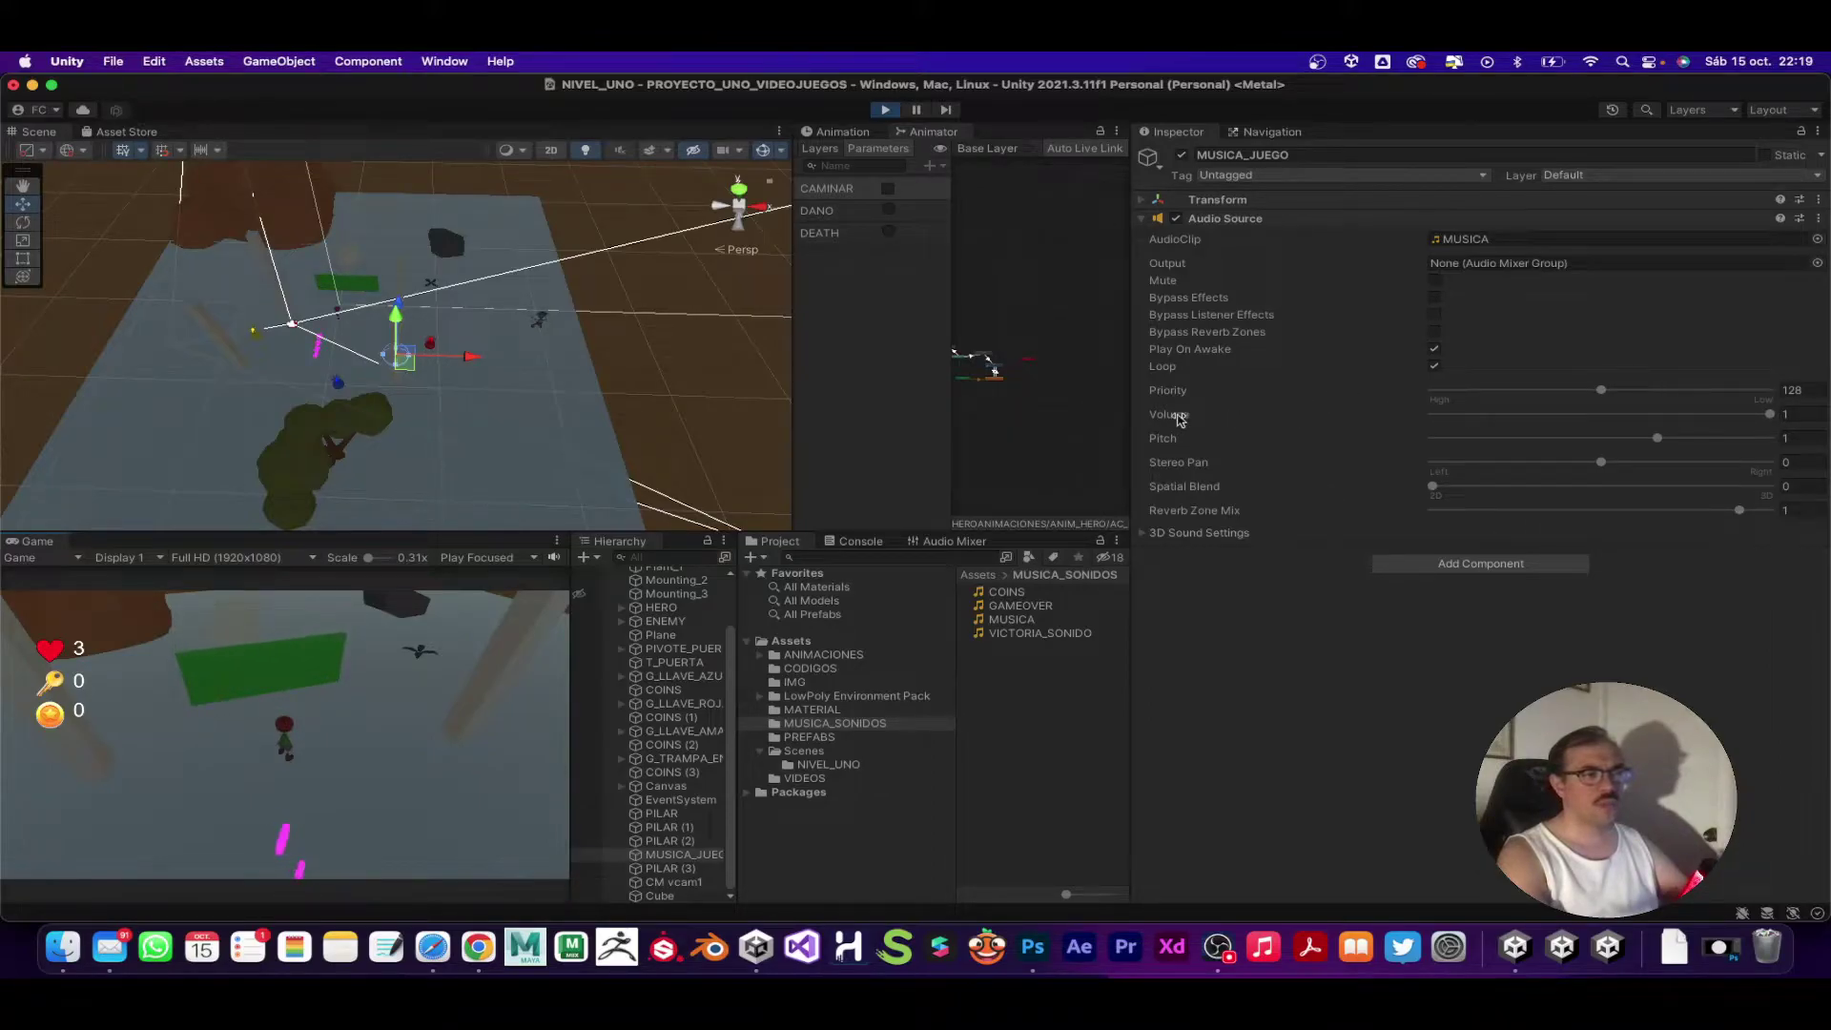
mouse_move(1736, 420)
left_mouse_down()
mouse_move(1644, 433)
mouse_move(1774, 419)
left_mouse_up()
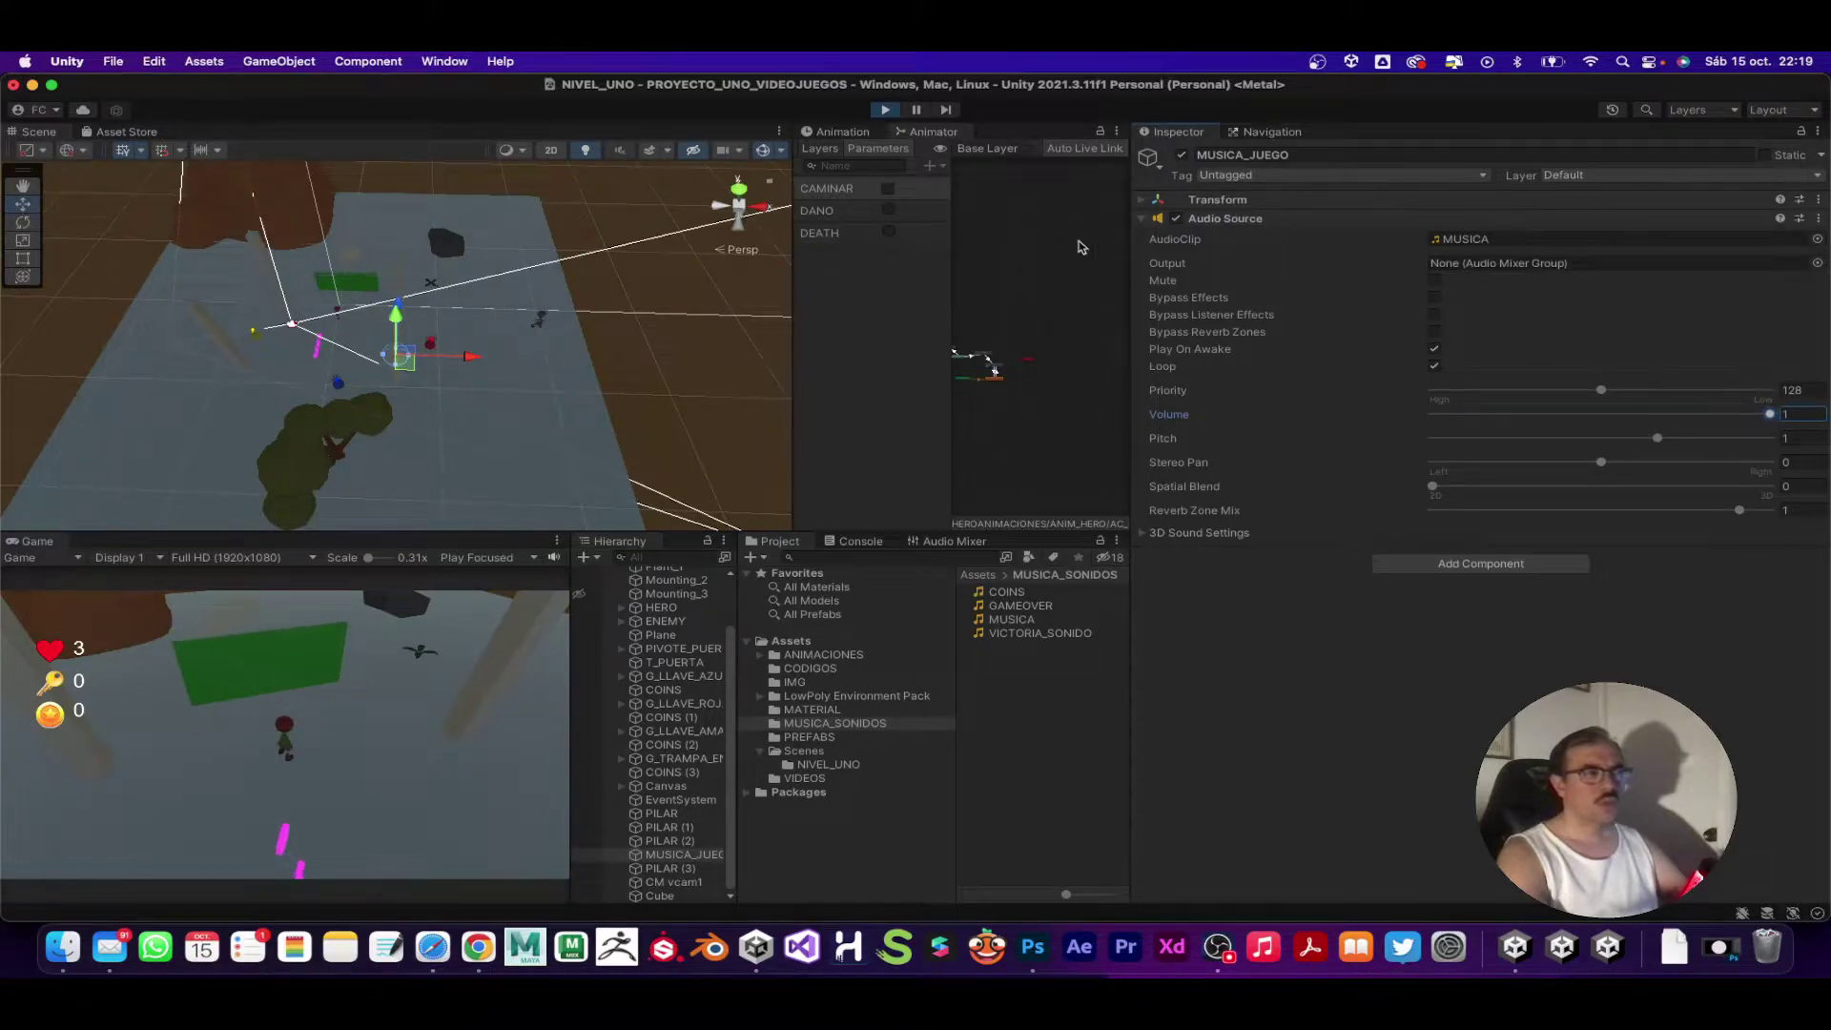
key("super+p")
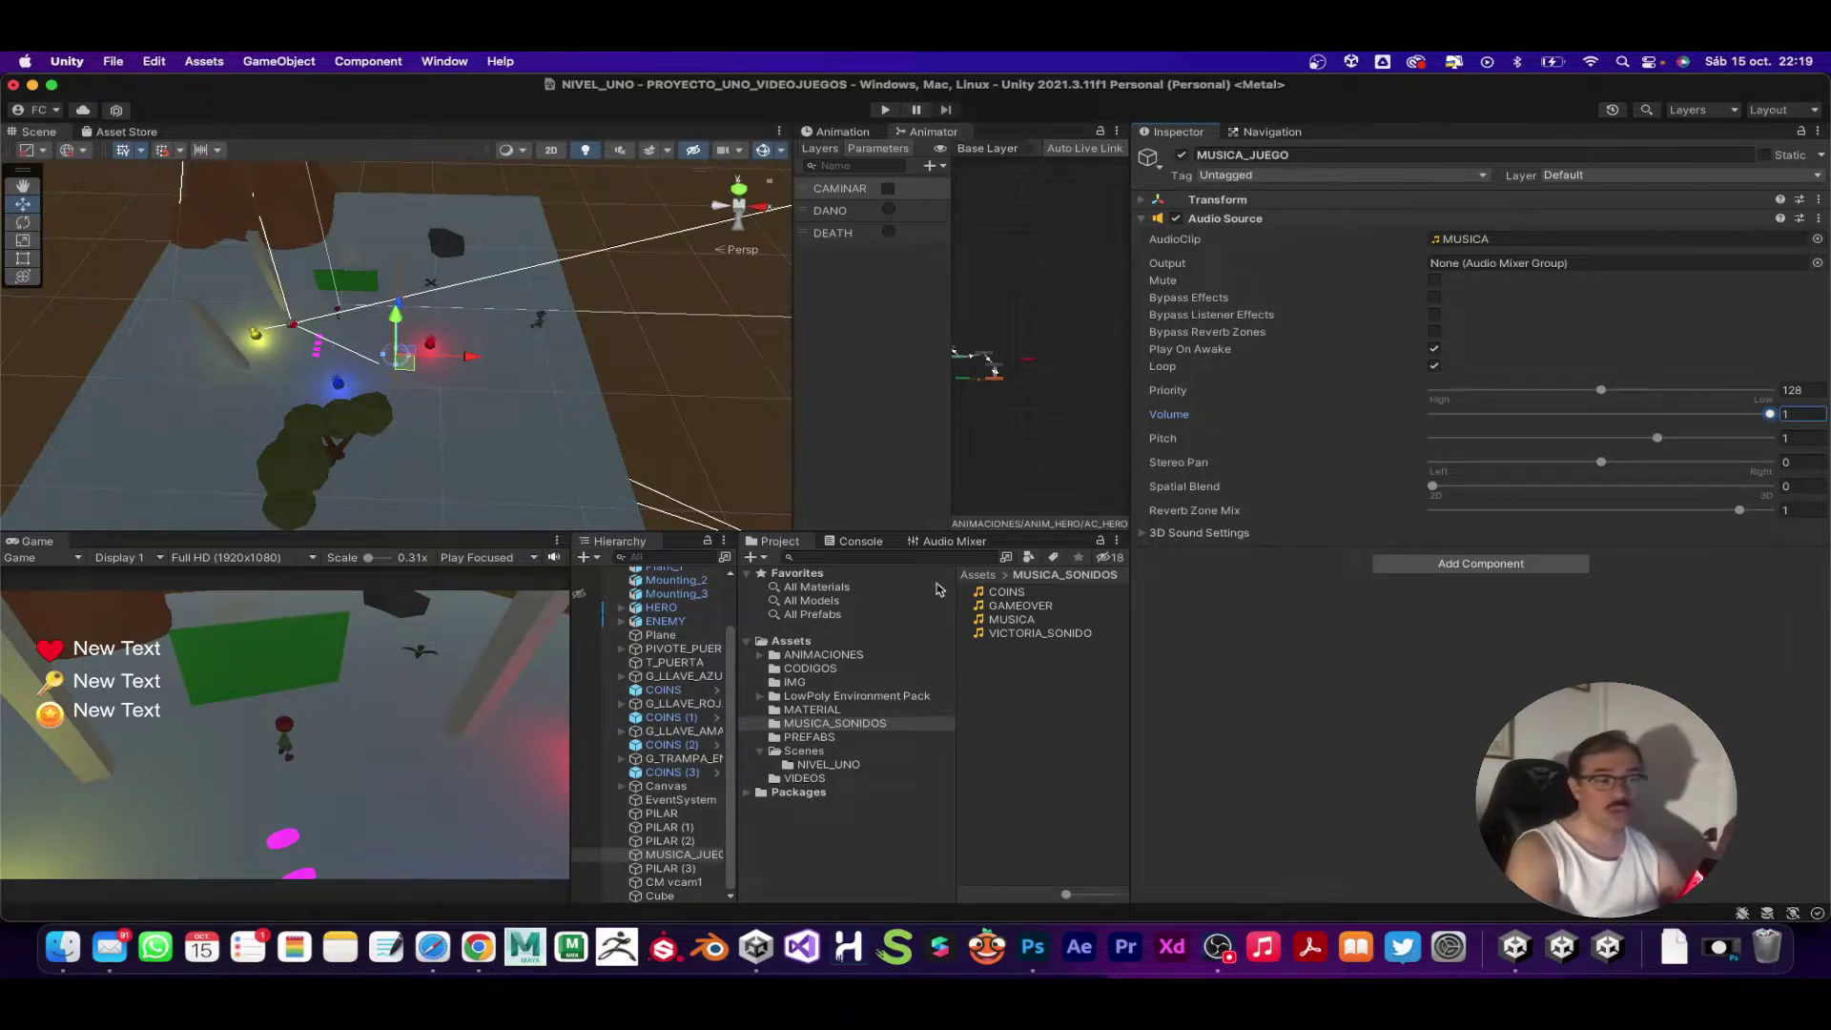
Step: Check the GAMEOVER clip, then open the CODIGOS folder and preview the VIDAS script
left_click(1056, 606)
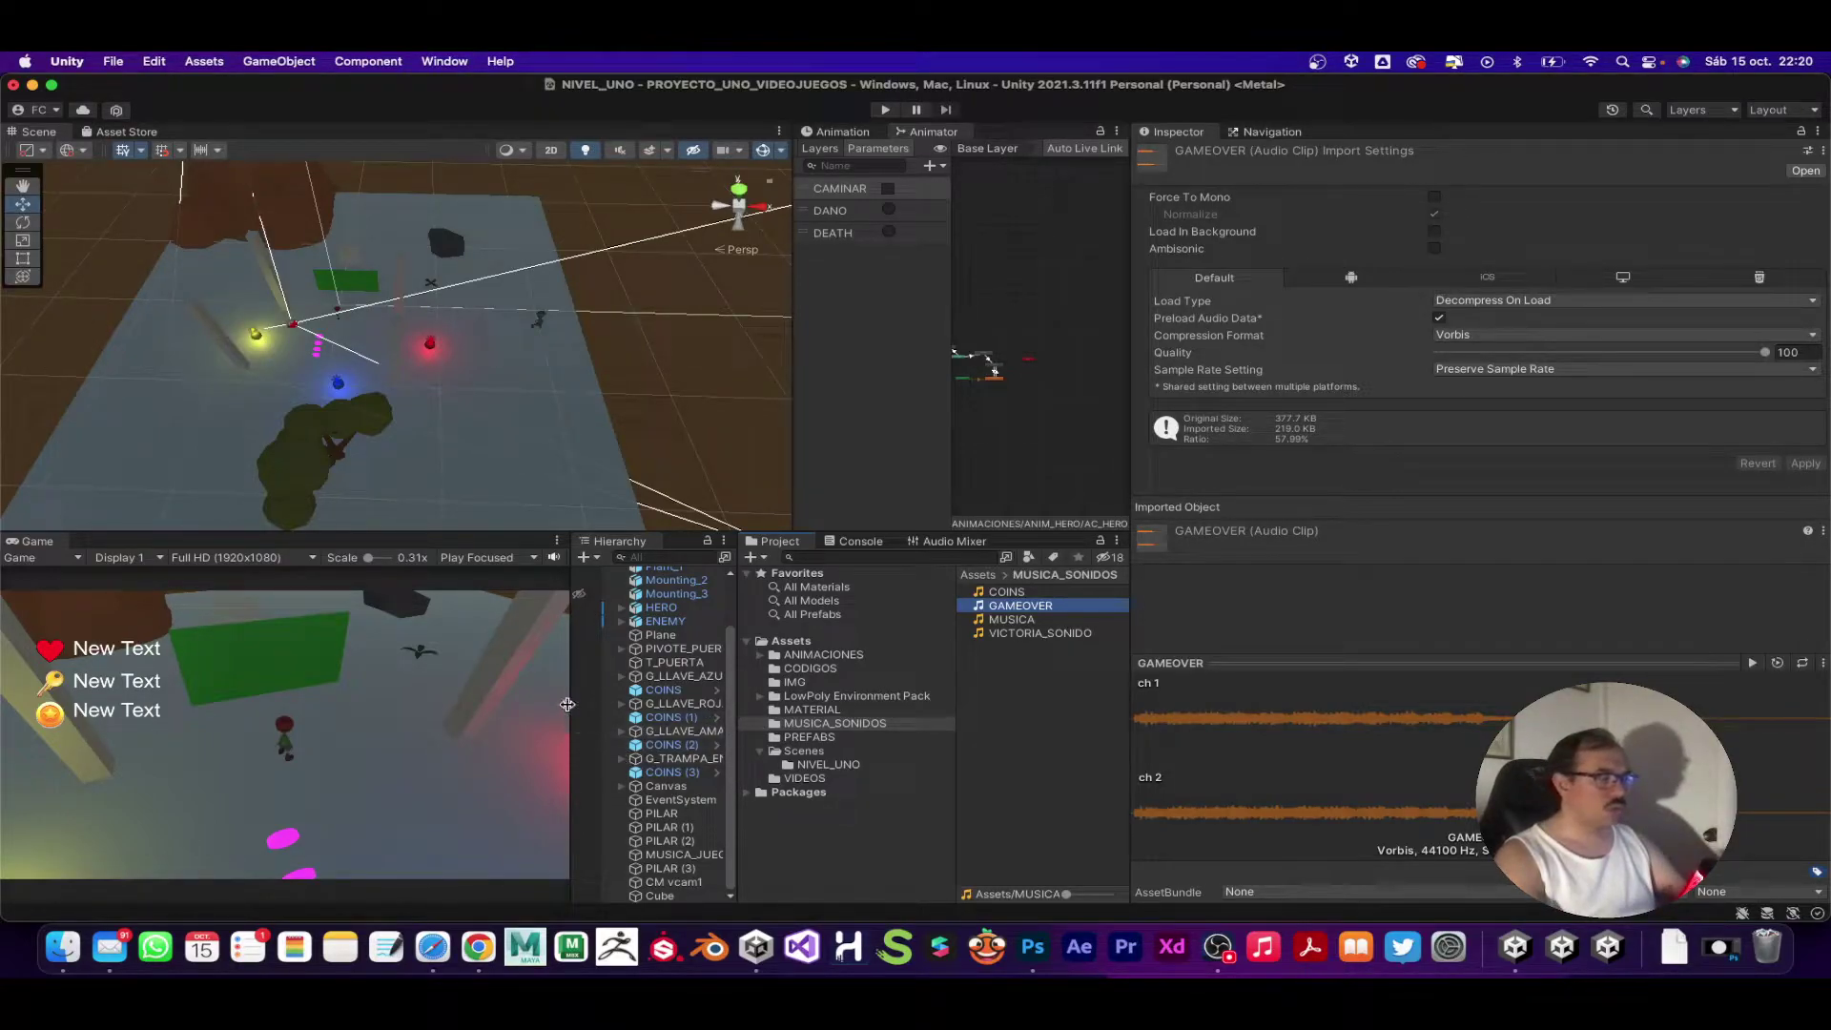
left_click_drag(571, 711, 460, 710)
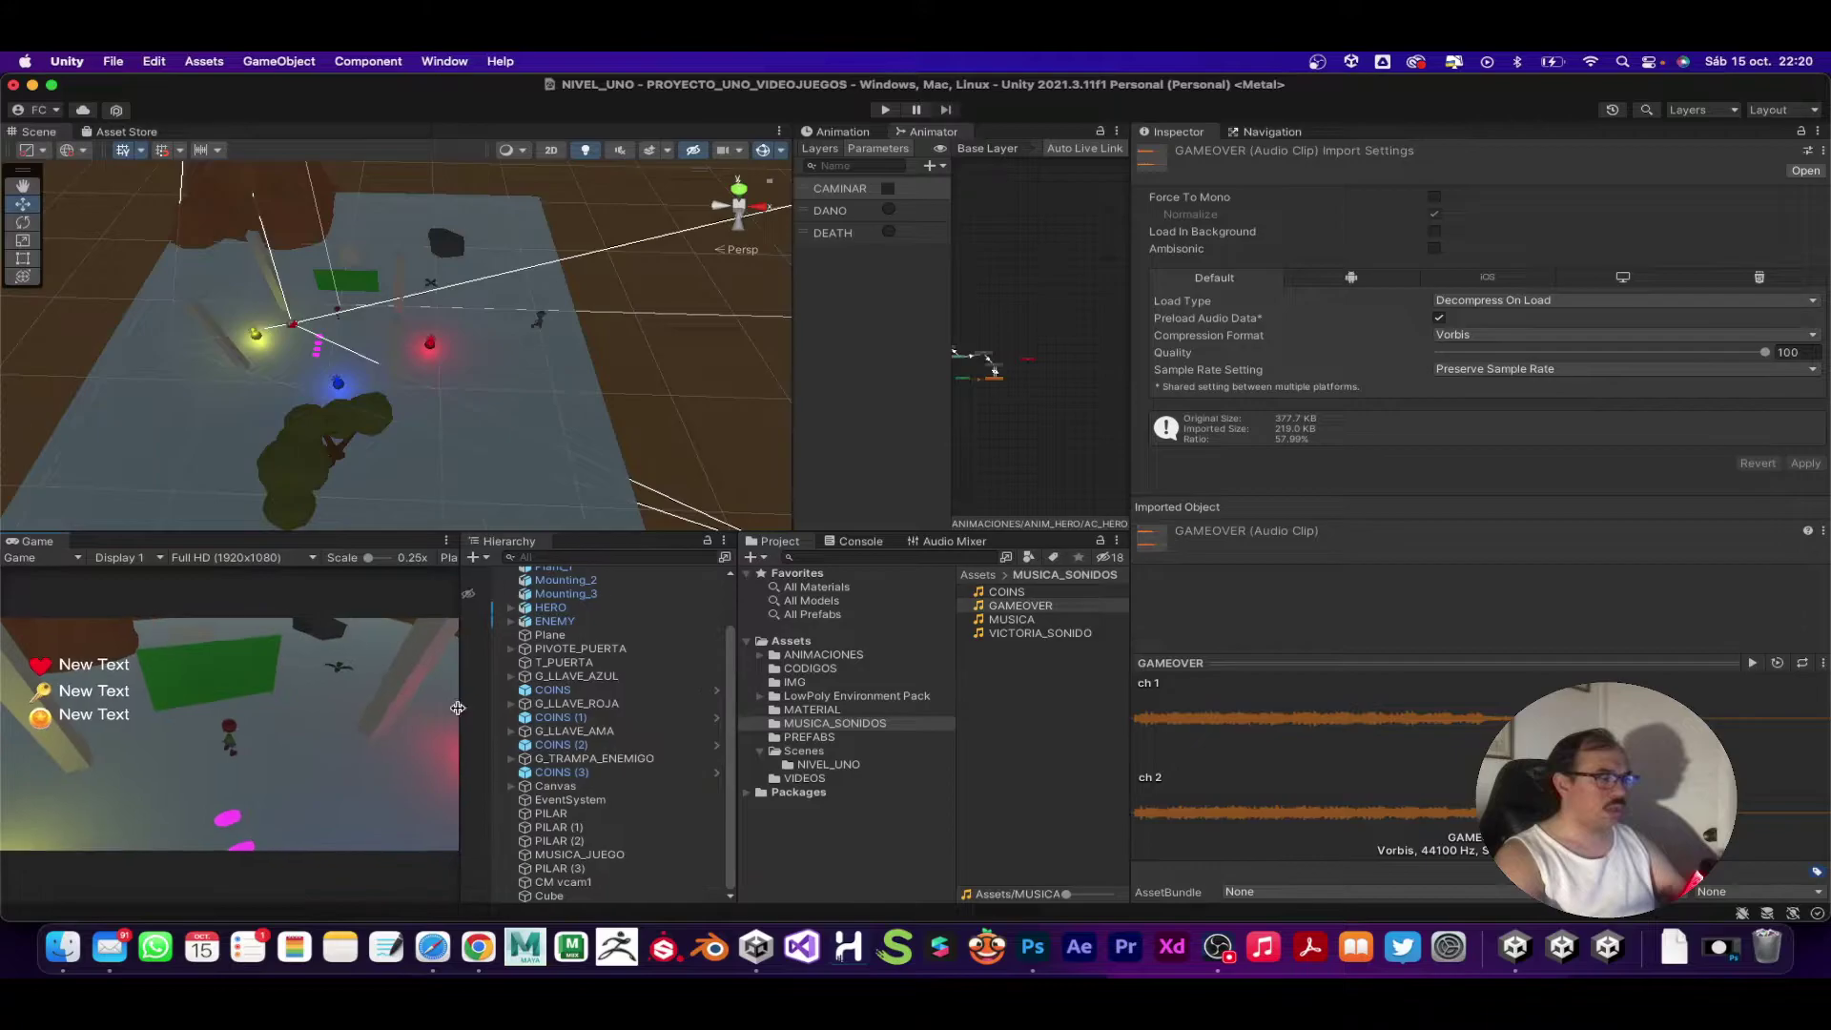
left_click(824, 670)
left_click(1008, 758)
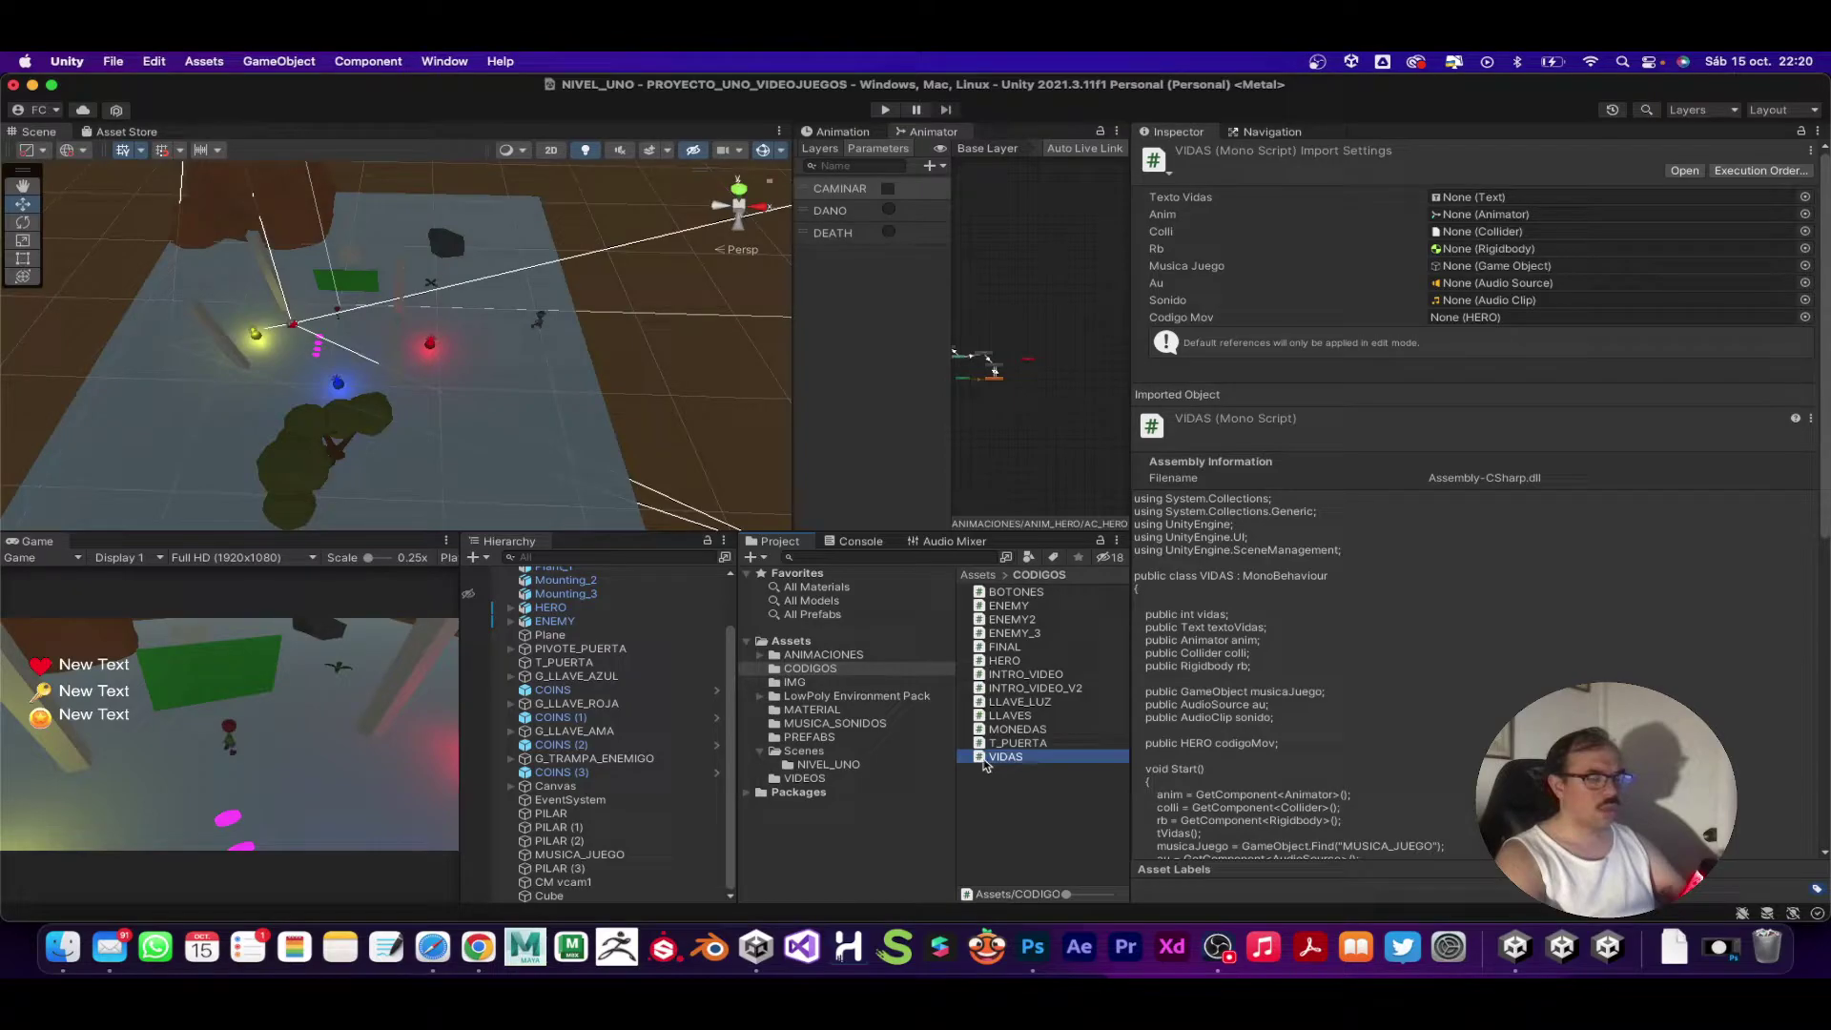
Step: Open VIDAS.cs in Visual Studio, closing the INTRO_VIDEO, FINAL and ENEMY 3 tabs
double_click(985, 758)
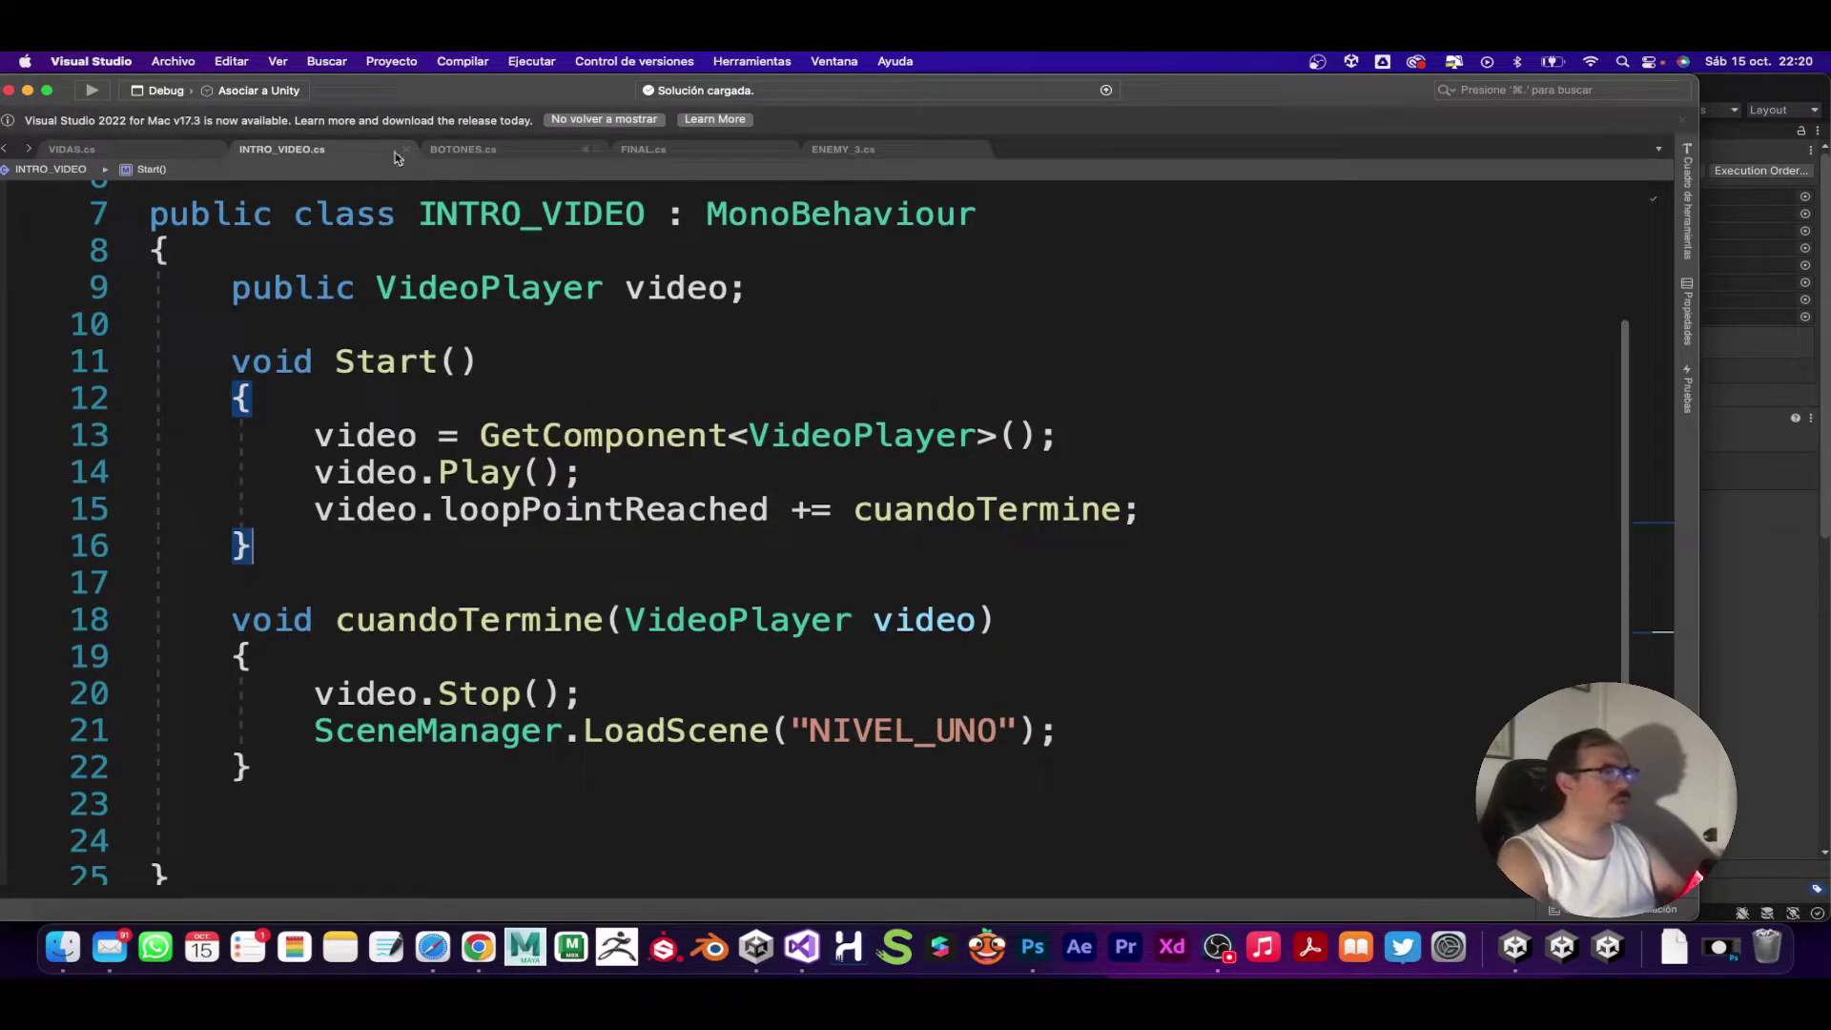
left_click(403, 152)
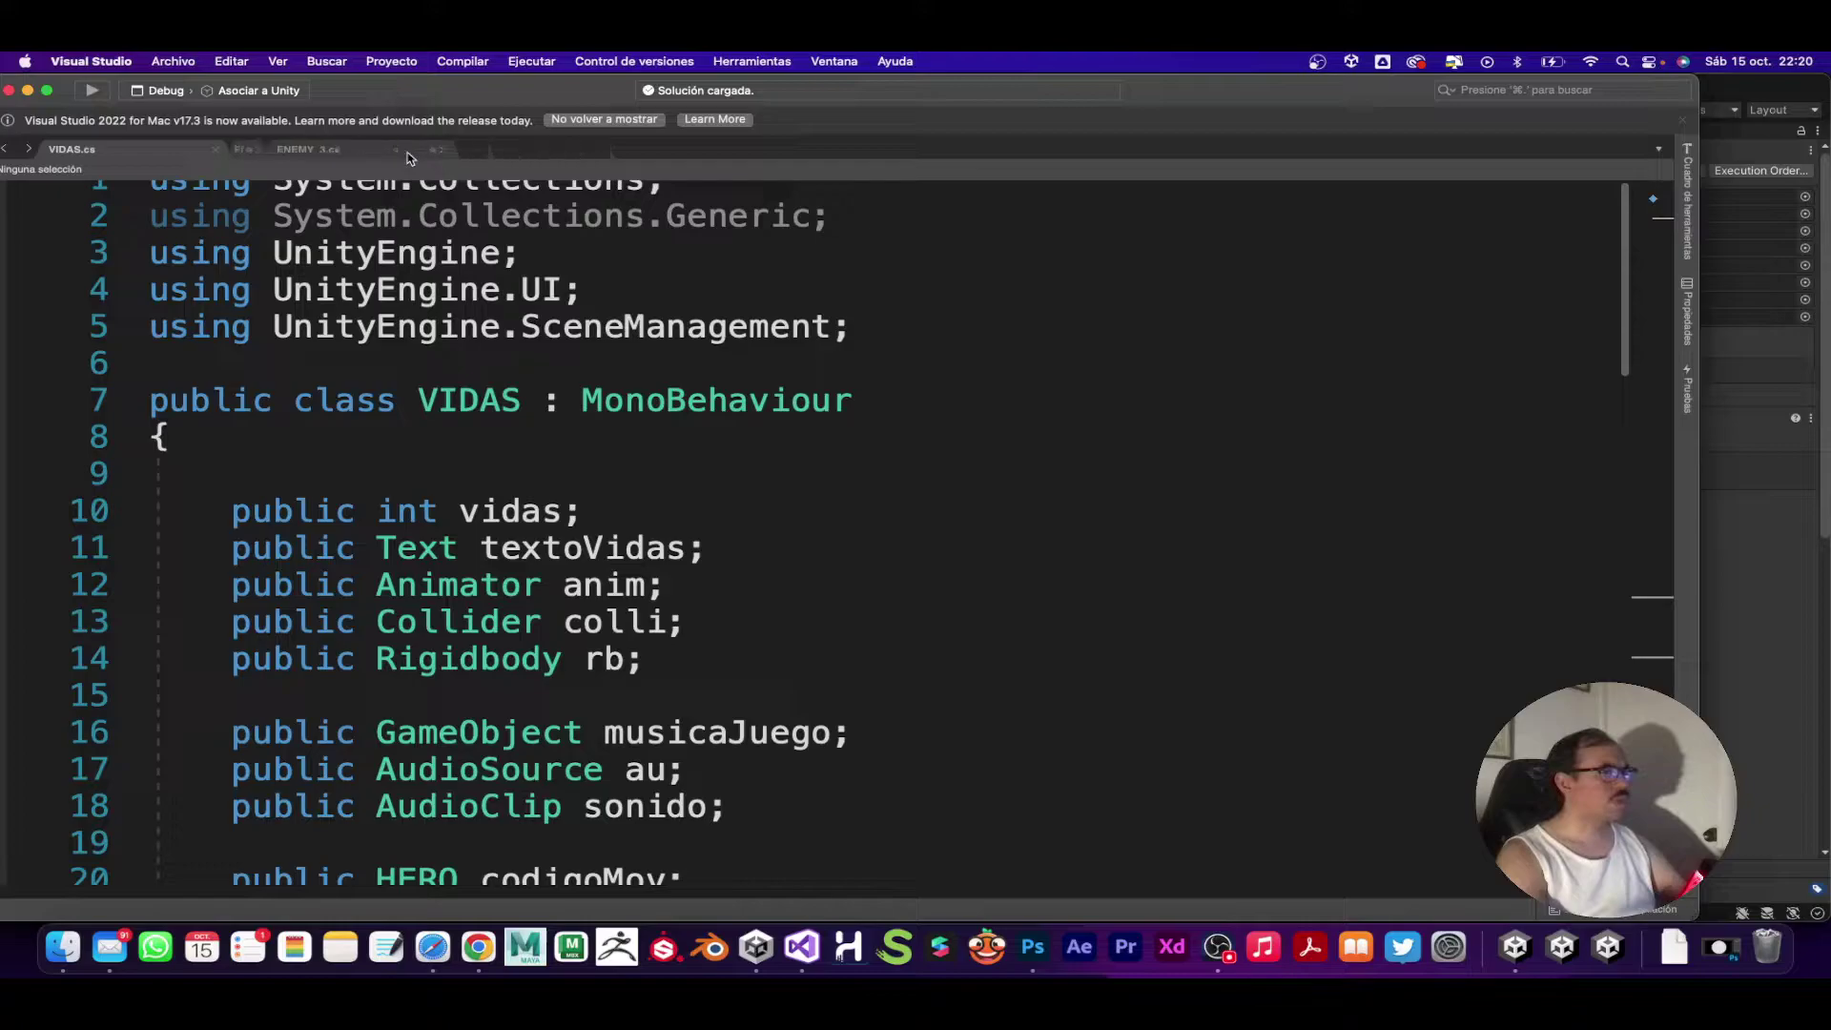
left_click(408, 151)
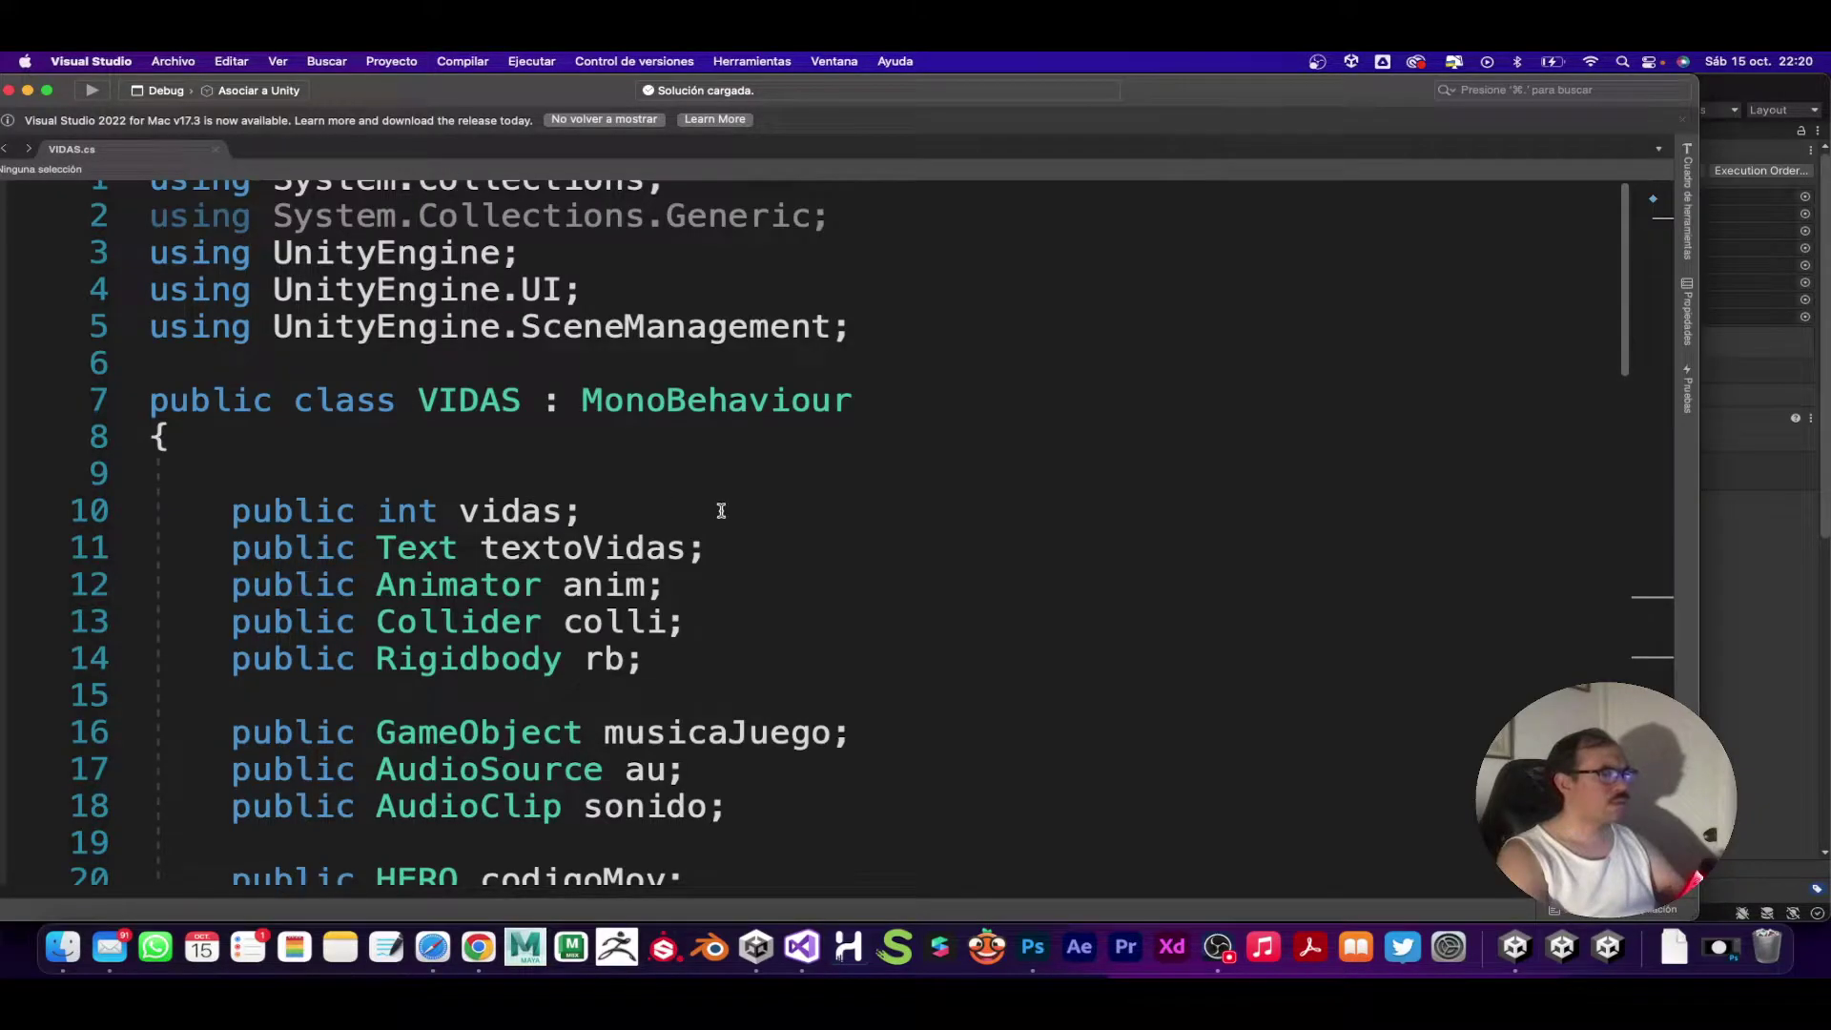
scroll(721, 511, "down", 3)
scroll(721, 581, "down", 3)
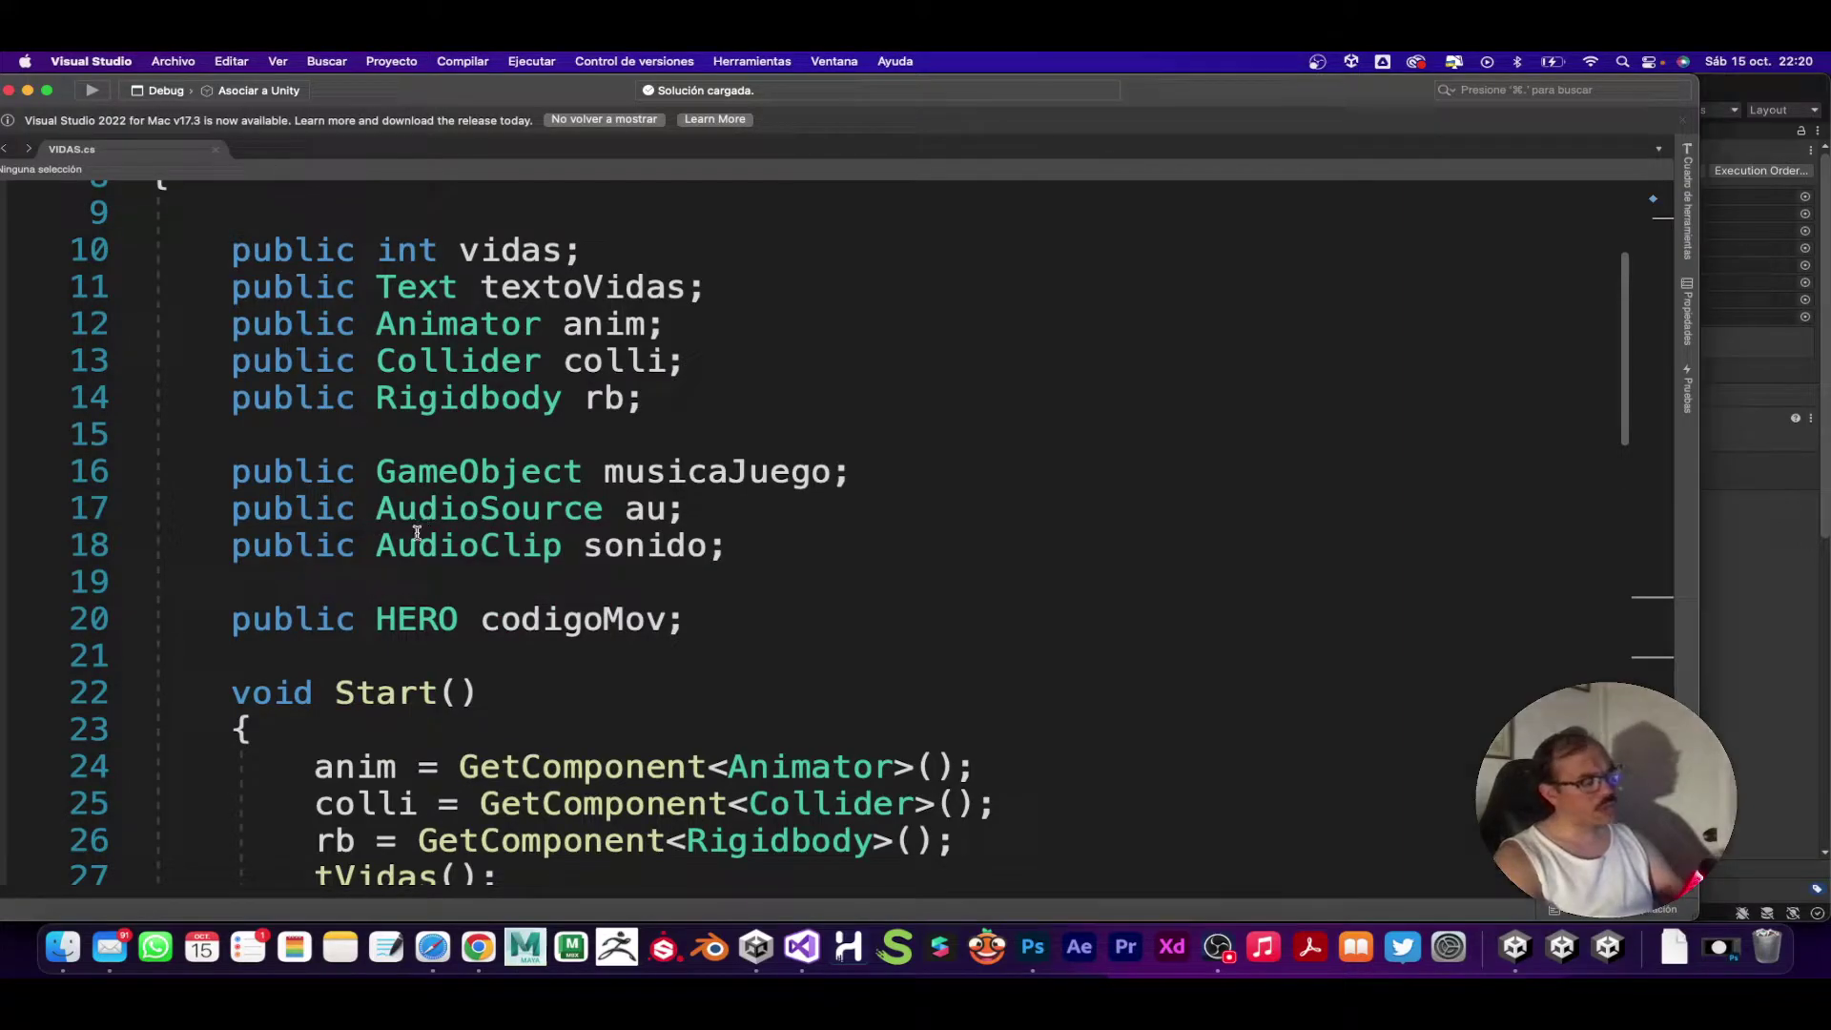
mouse_move(420, 531)
scroll(419, 531, "up", 3, "ctrl")
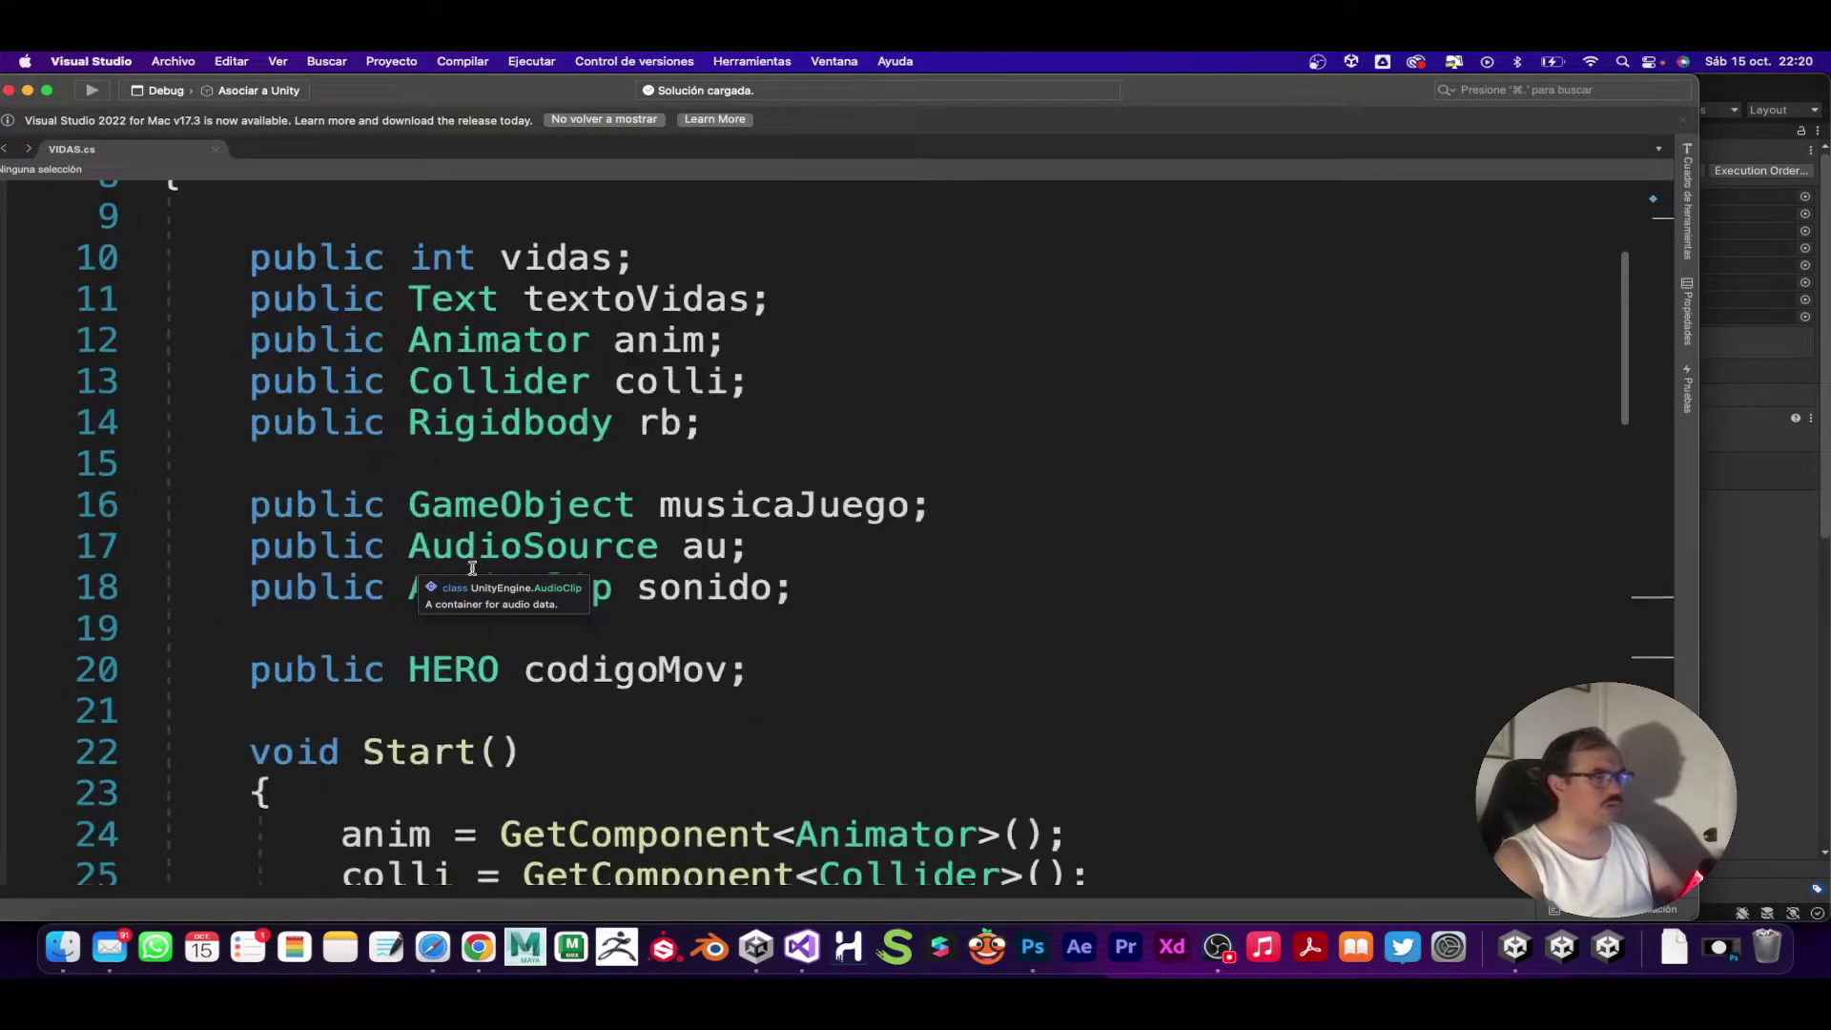
mouse_move(523, 601)
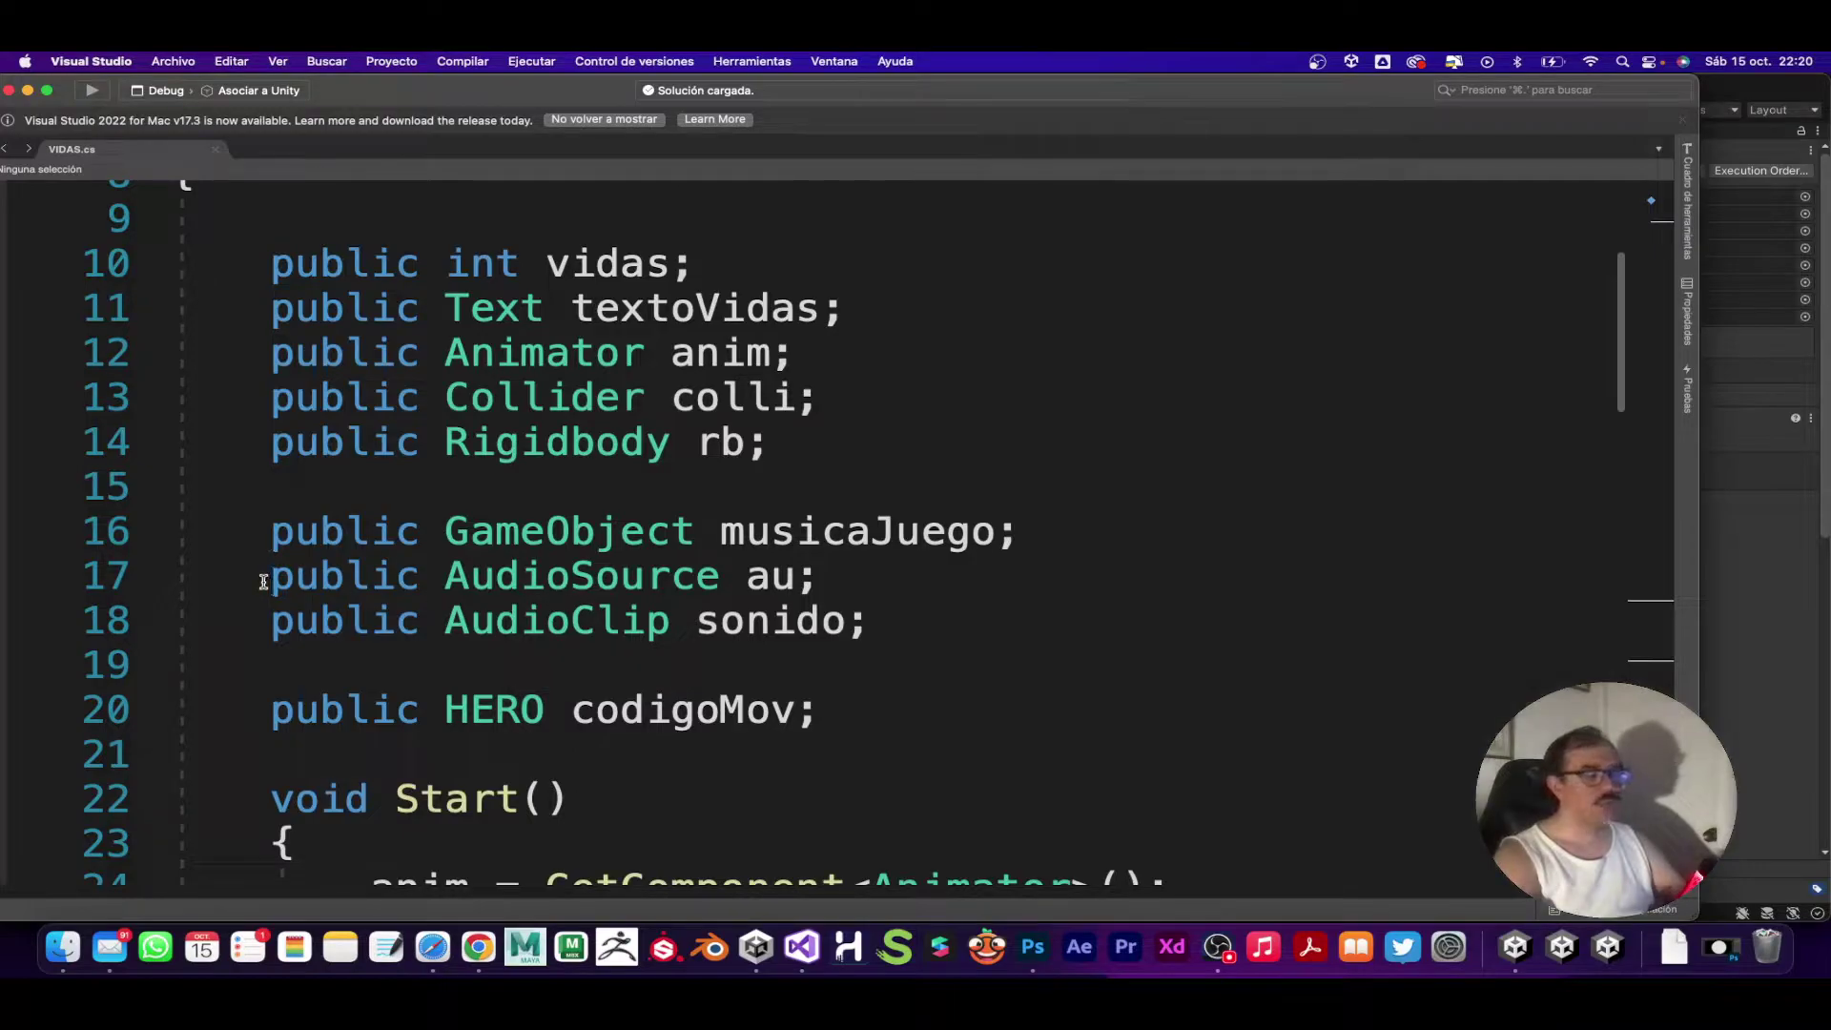
Step: Select the AudioSource and AudioClip declarations, placing the cursor after 'sonido' on line 18
left_click_drag(256, 582, 820, 591)
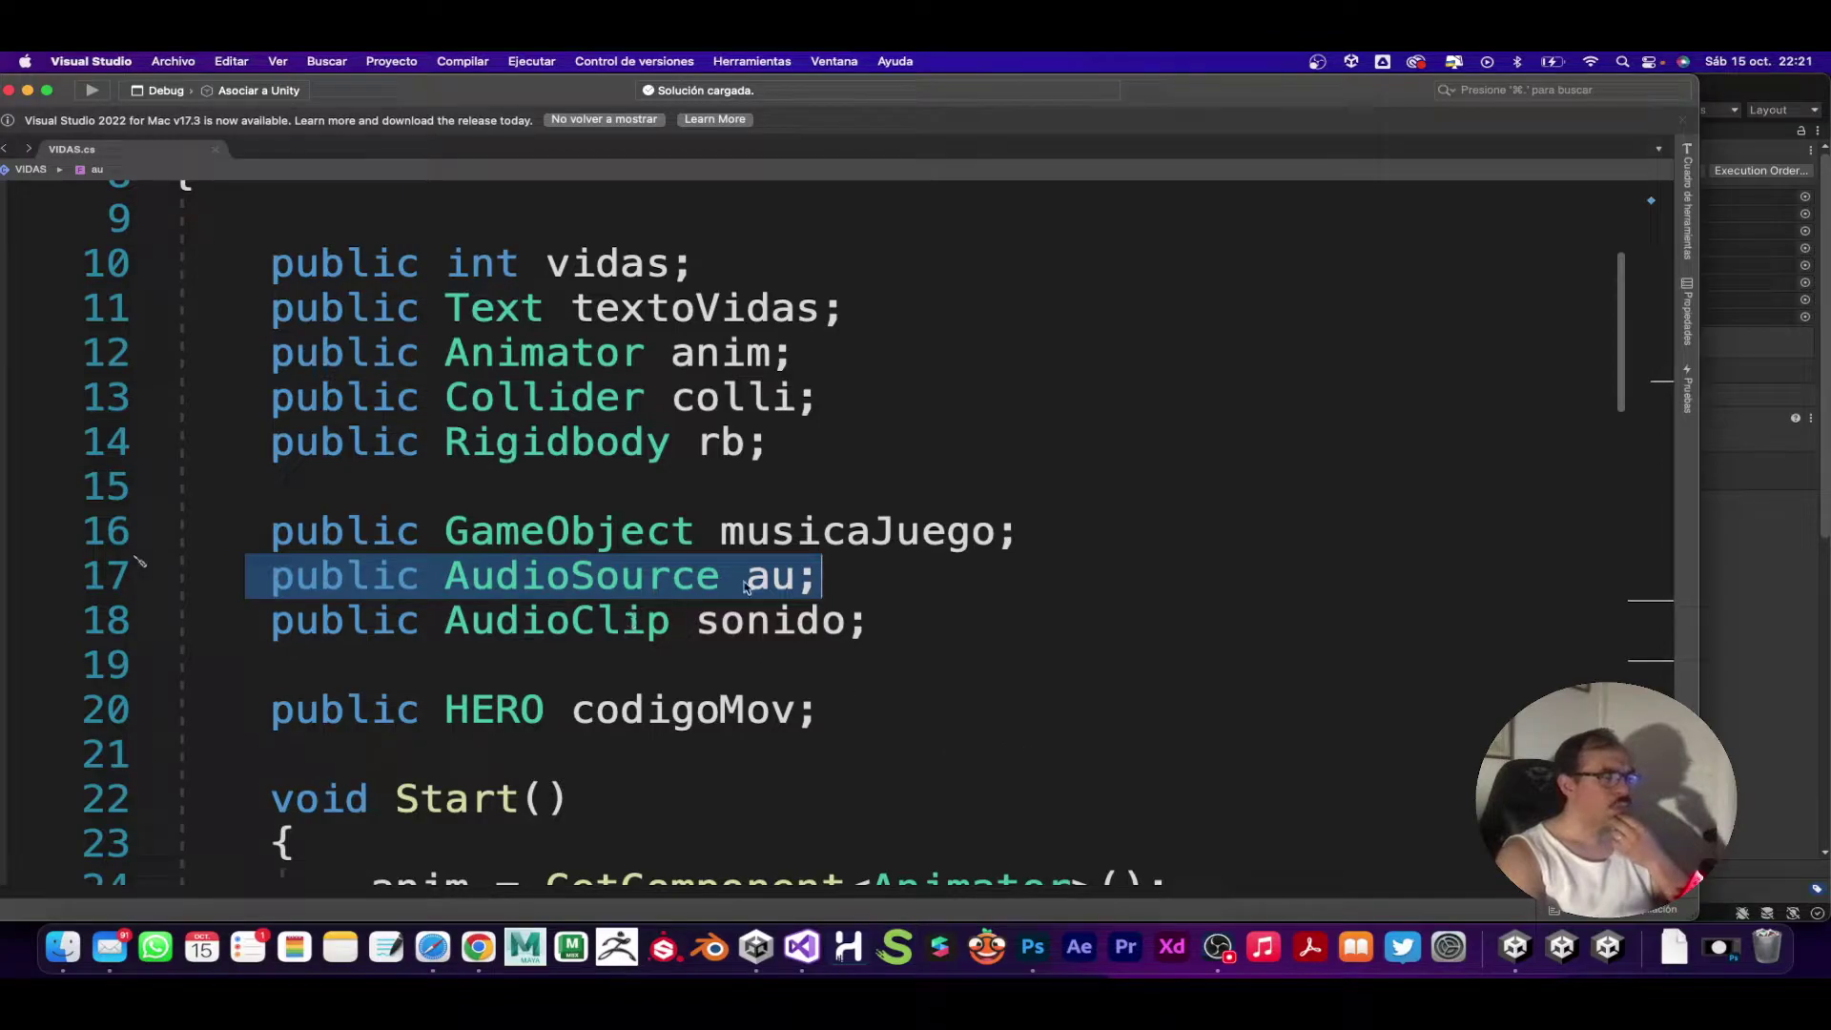
left_click_drag(819, 578, 793, 580)
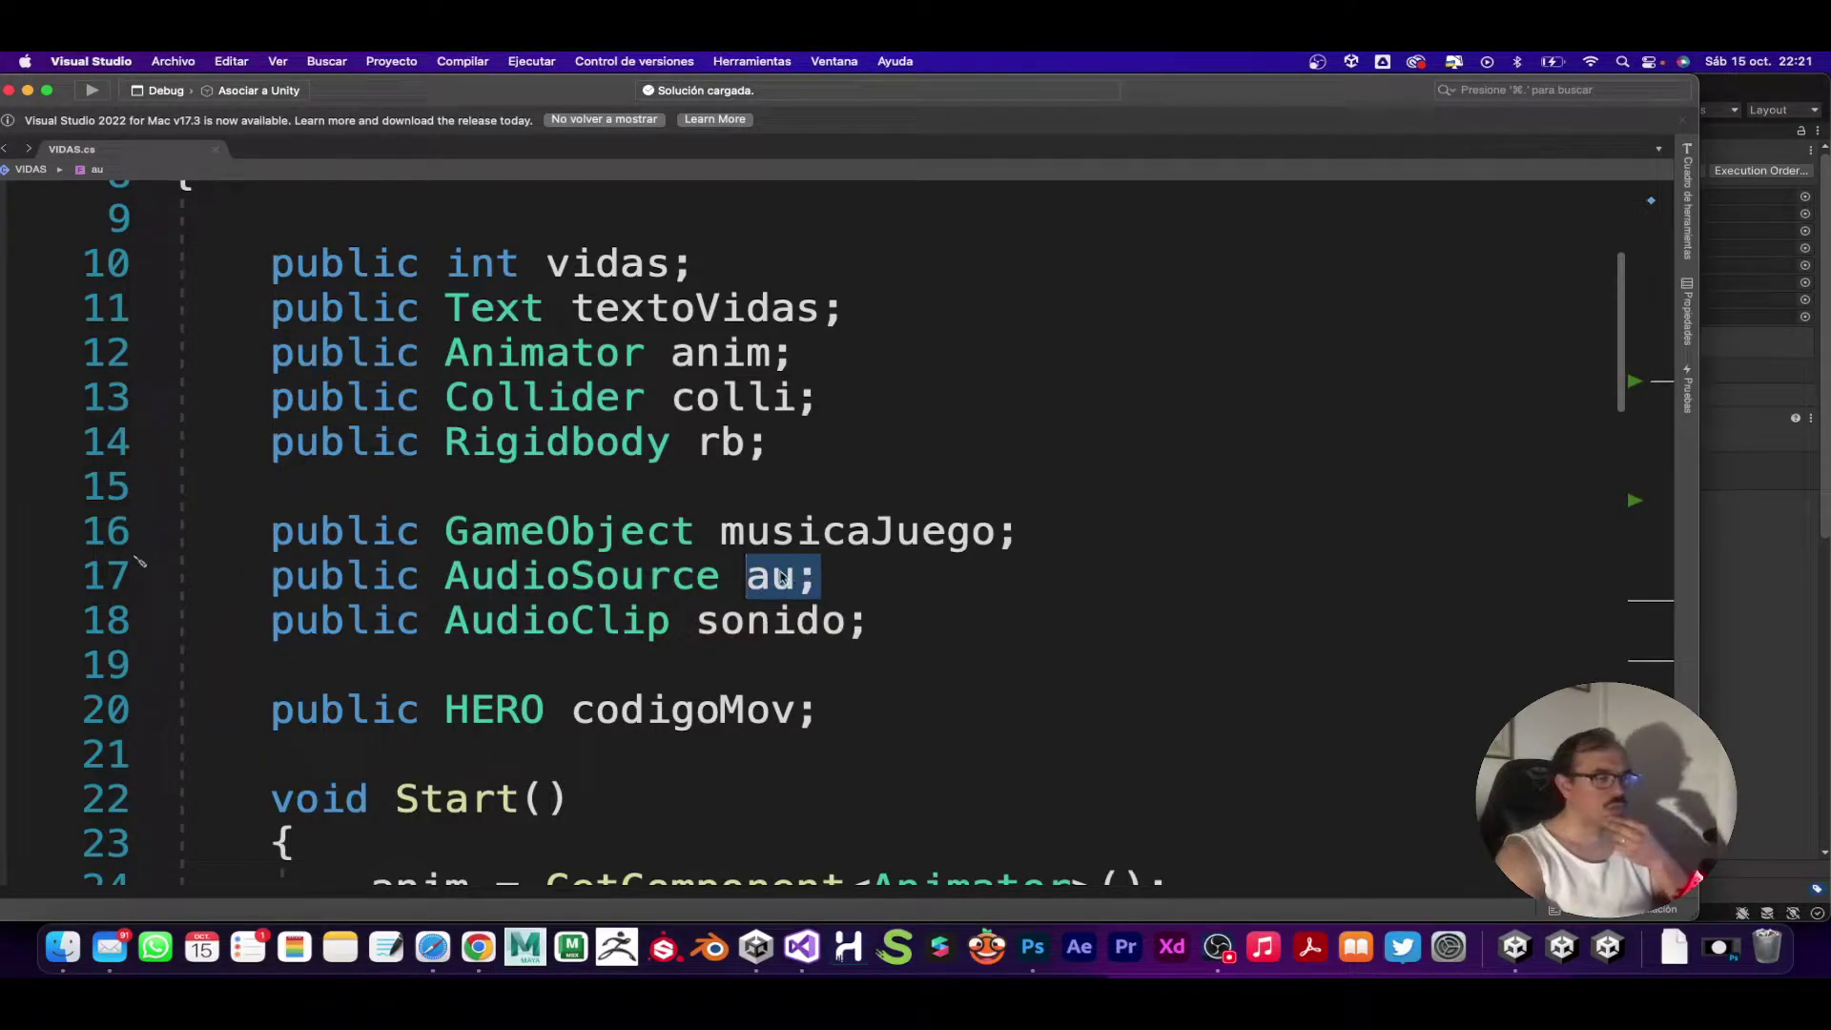
left_click(279, 637)
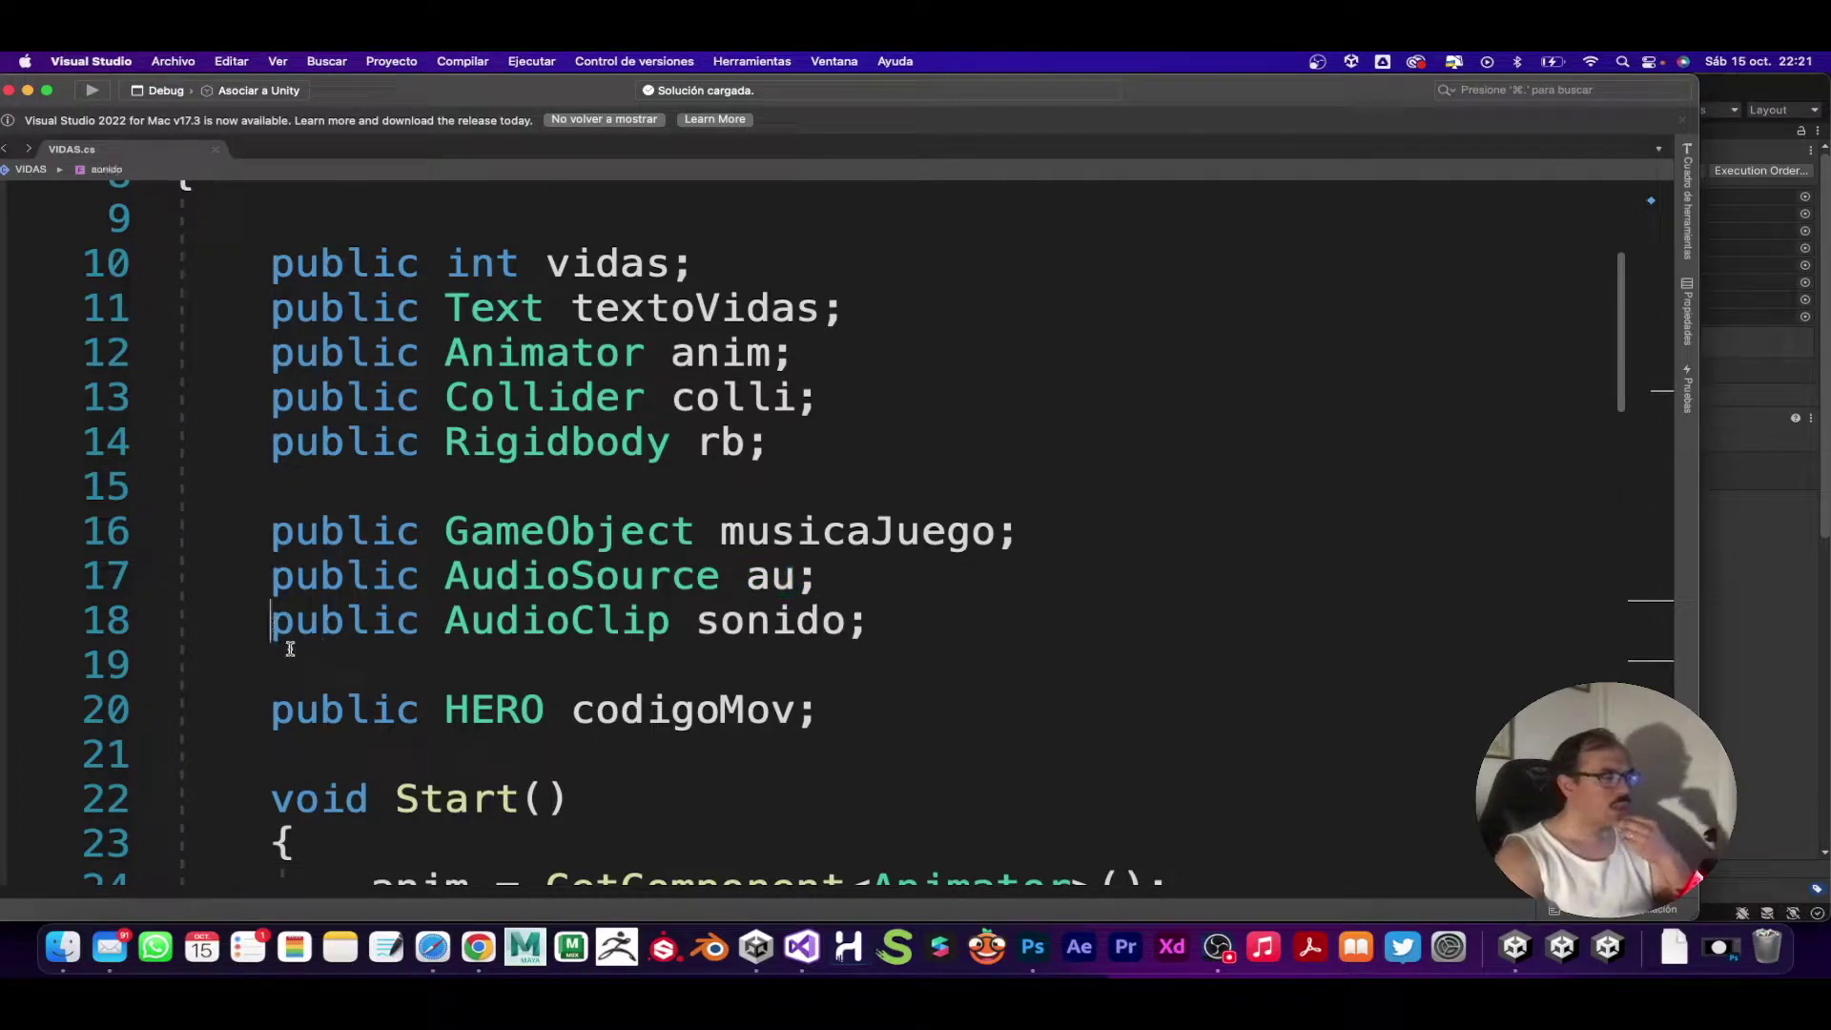
left_click_drag(253, 636, 833, 637)
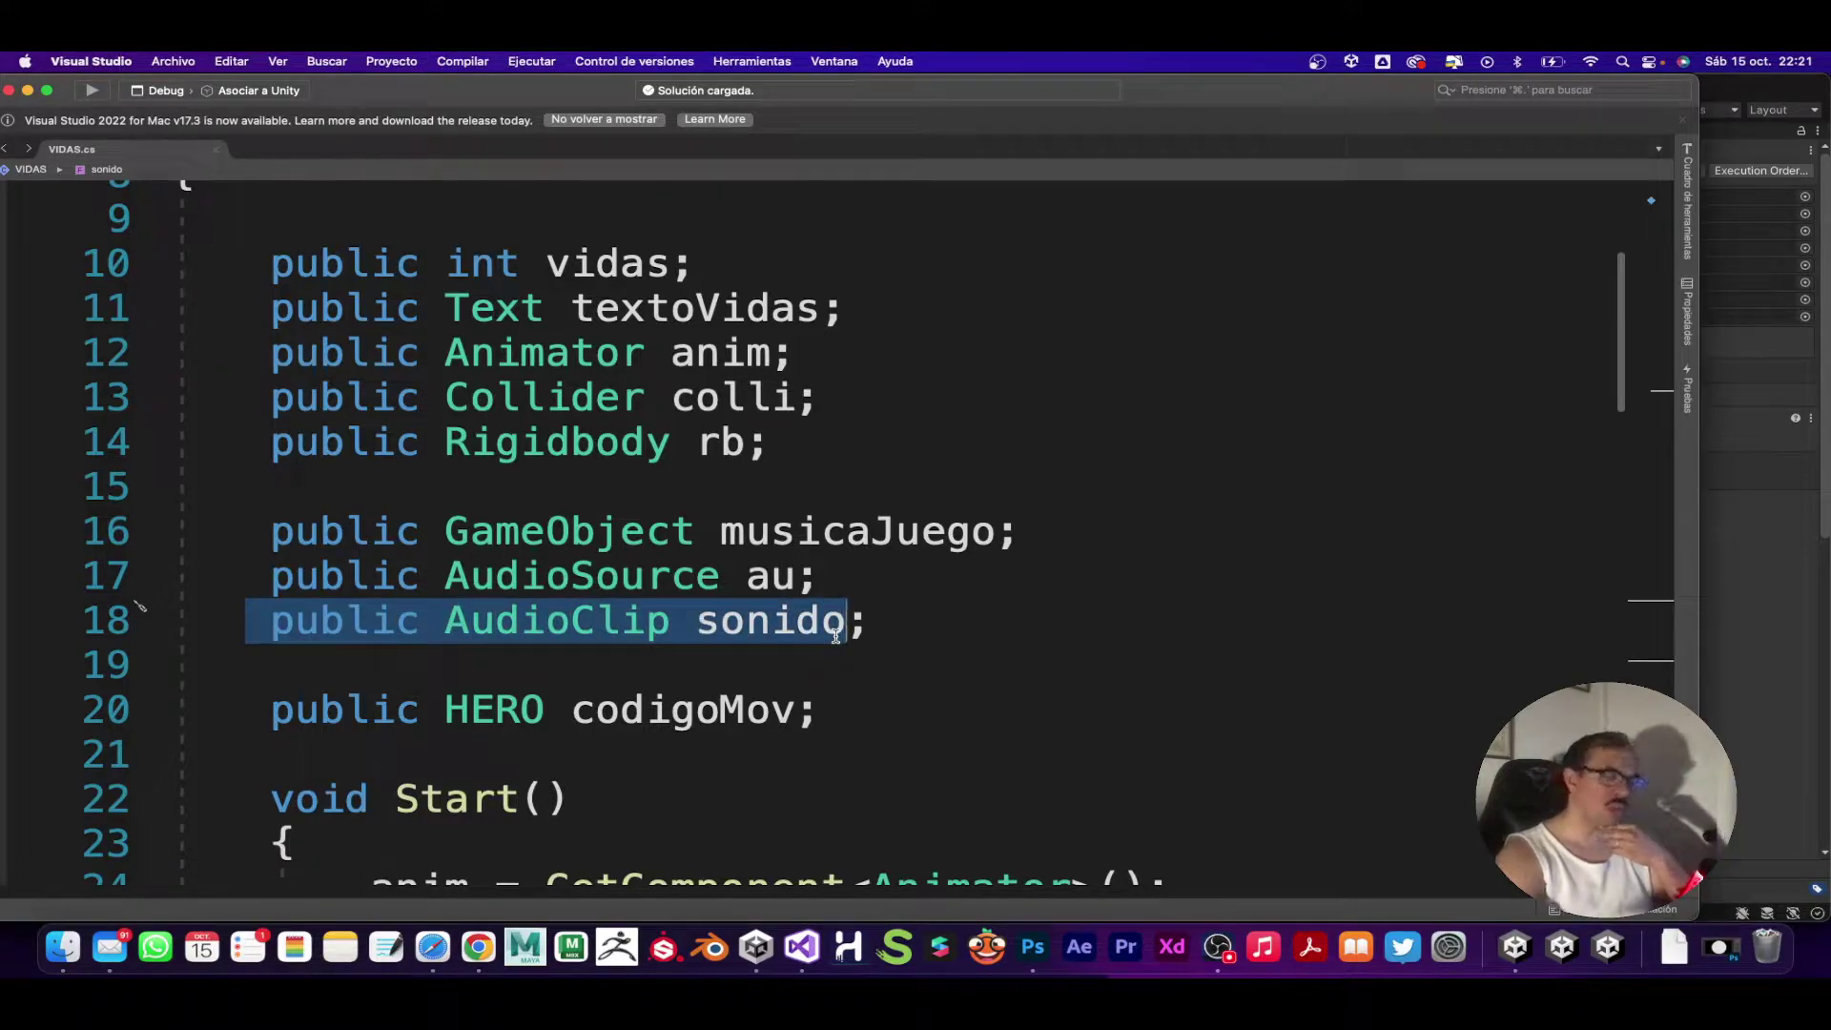
left_click(842, 632)
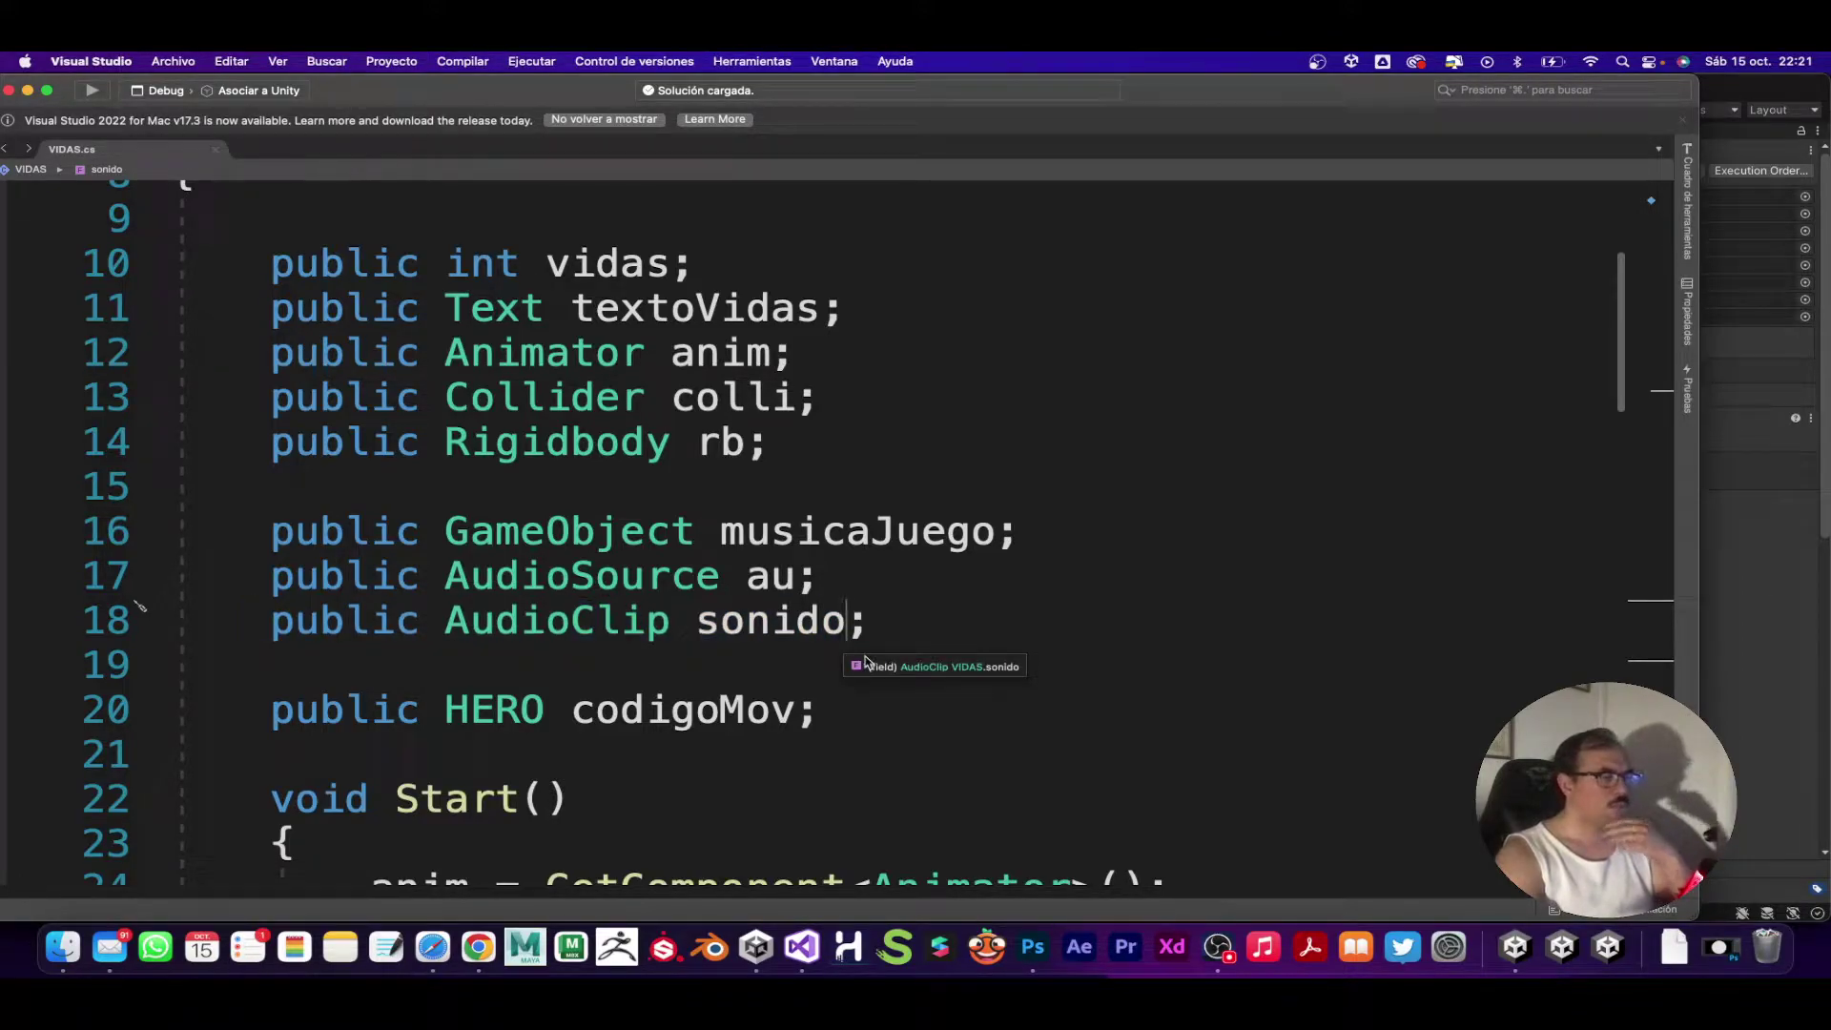
Step: Rename the AudioClip field on line 18 to sonidoMuerte, below the AudioSource au declaration
type("m")
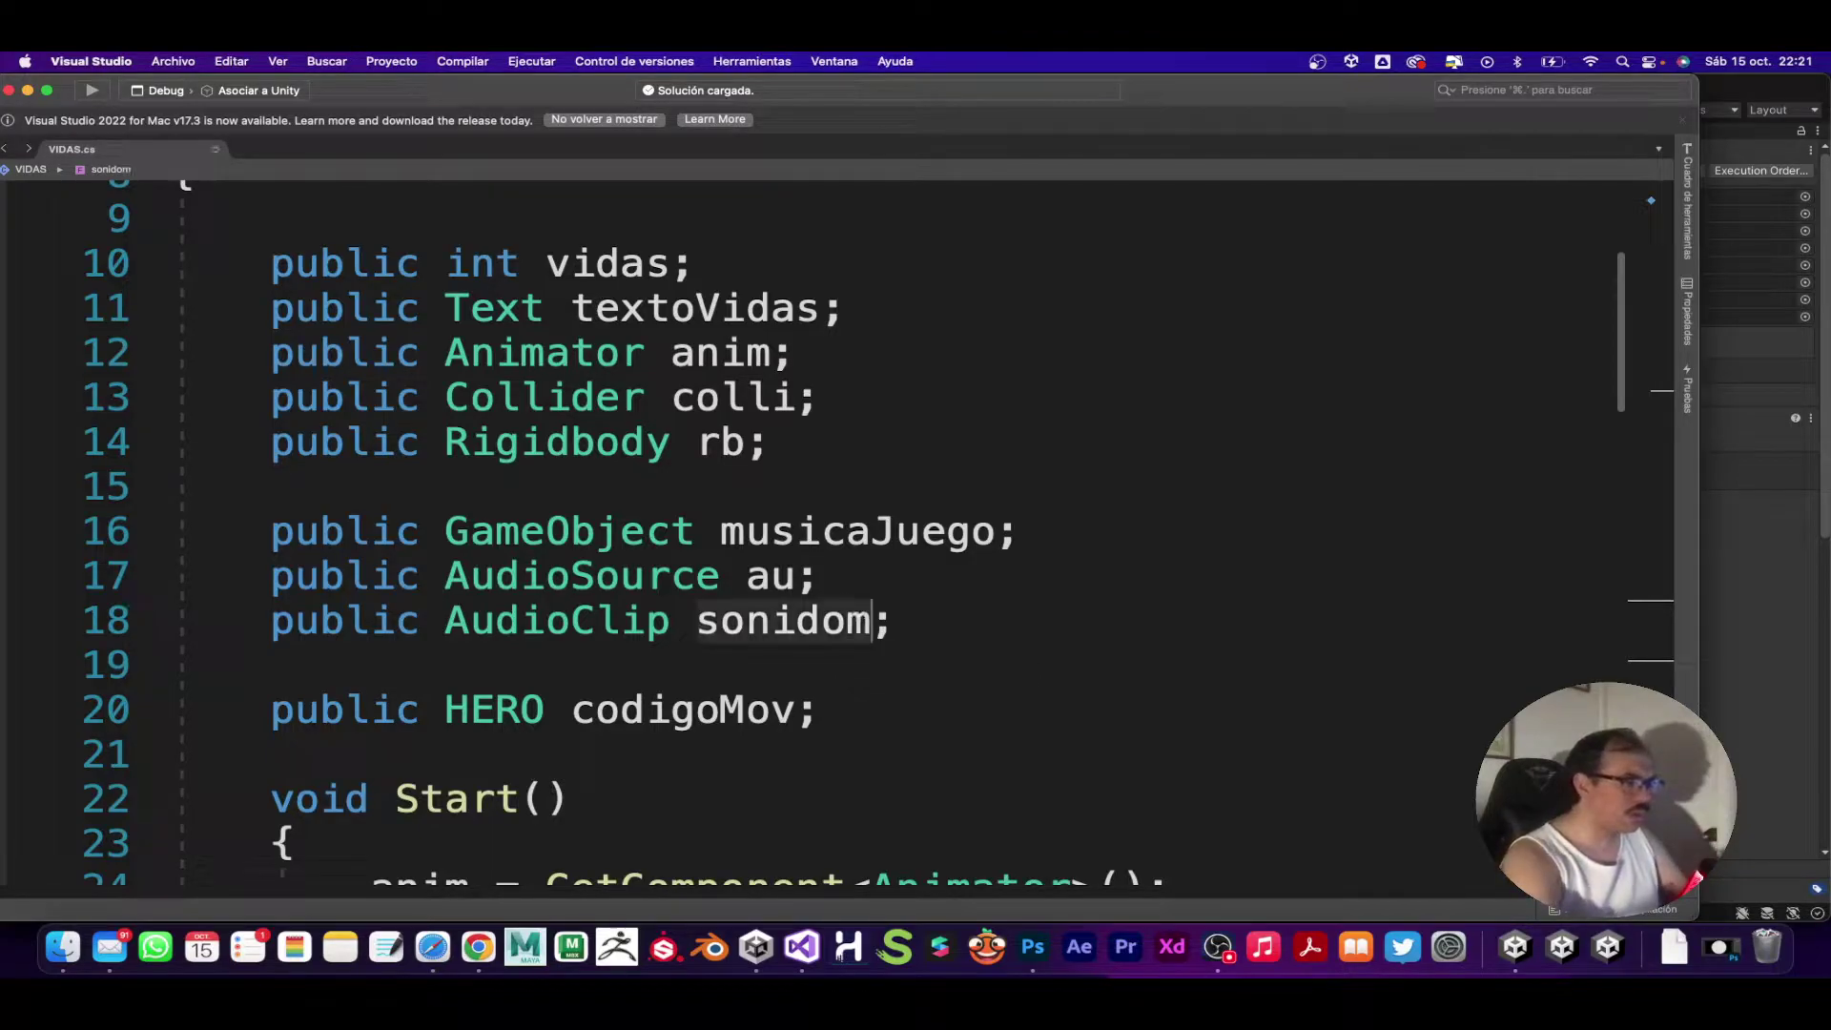
key("BackSpace")
type("Muert")
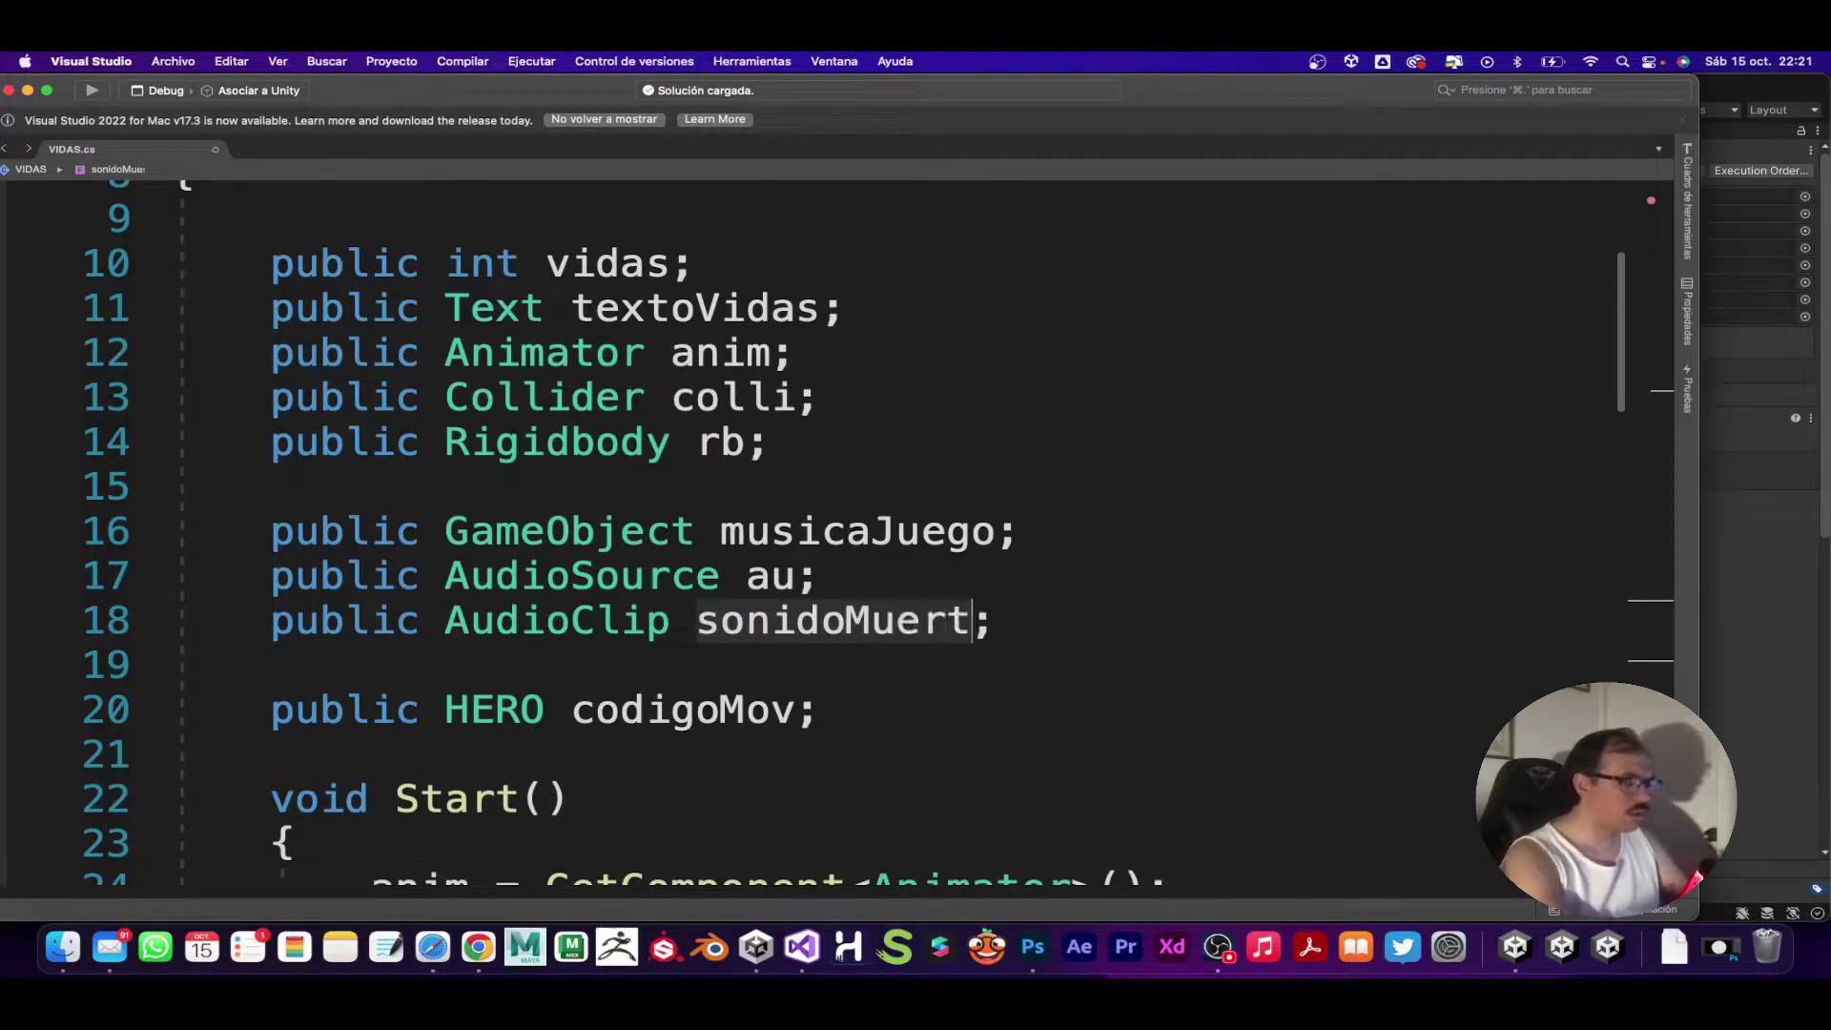
type("e")
key("Down")
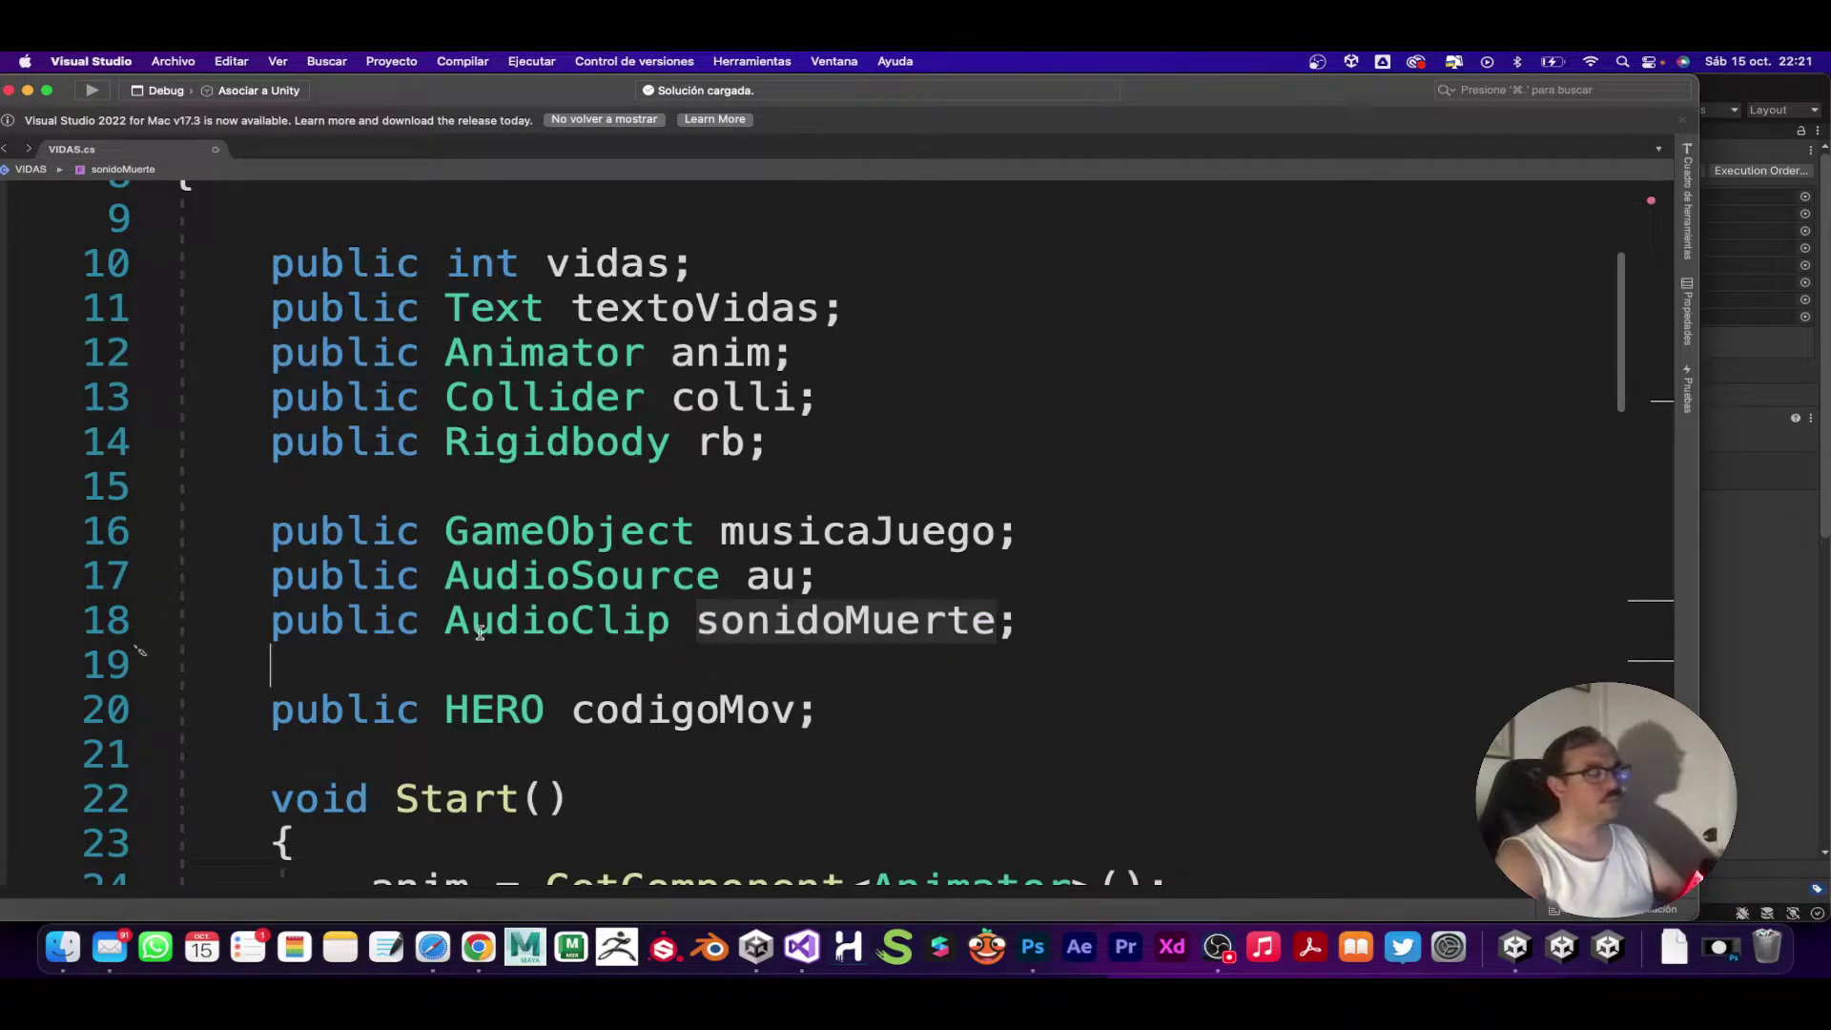
left_click_drag(255, 573, 905, 569)
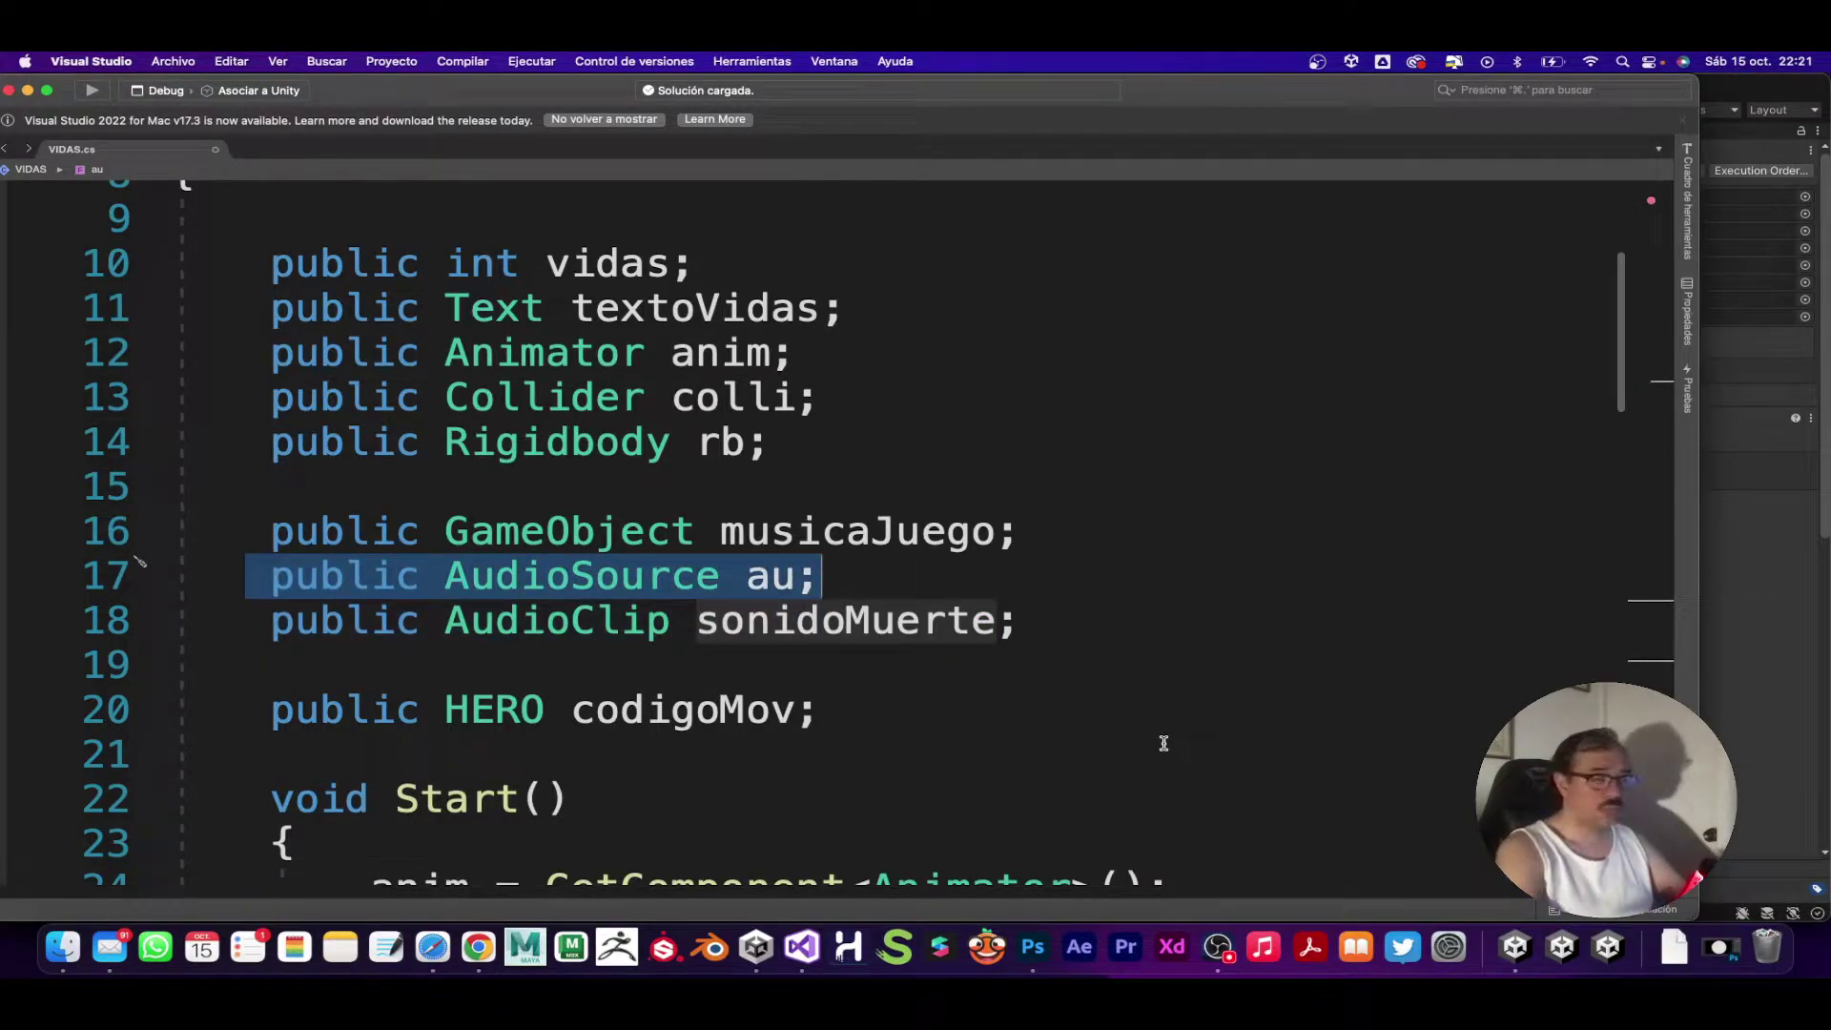
left_click_drag(263, 626, 1036, 633)
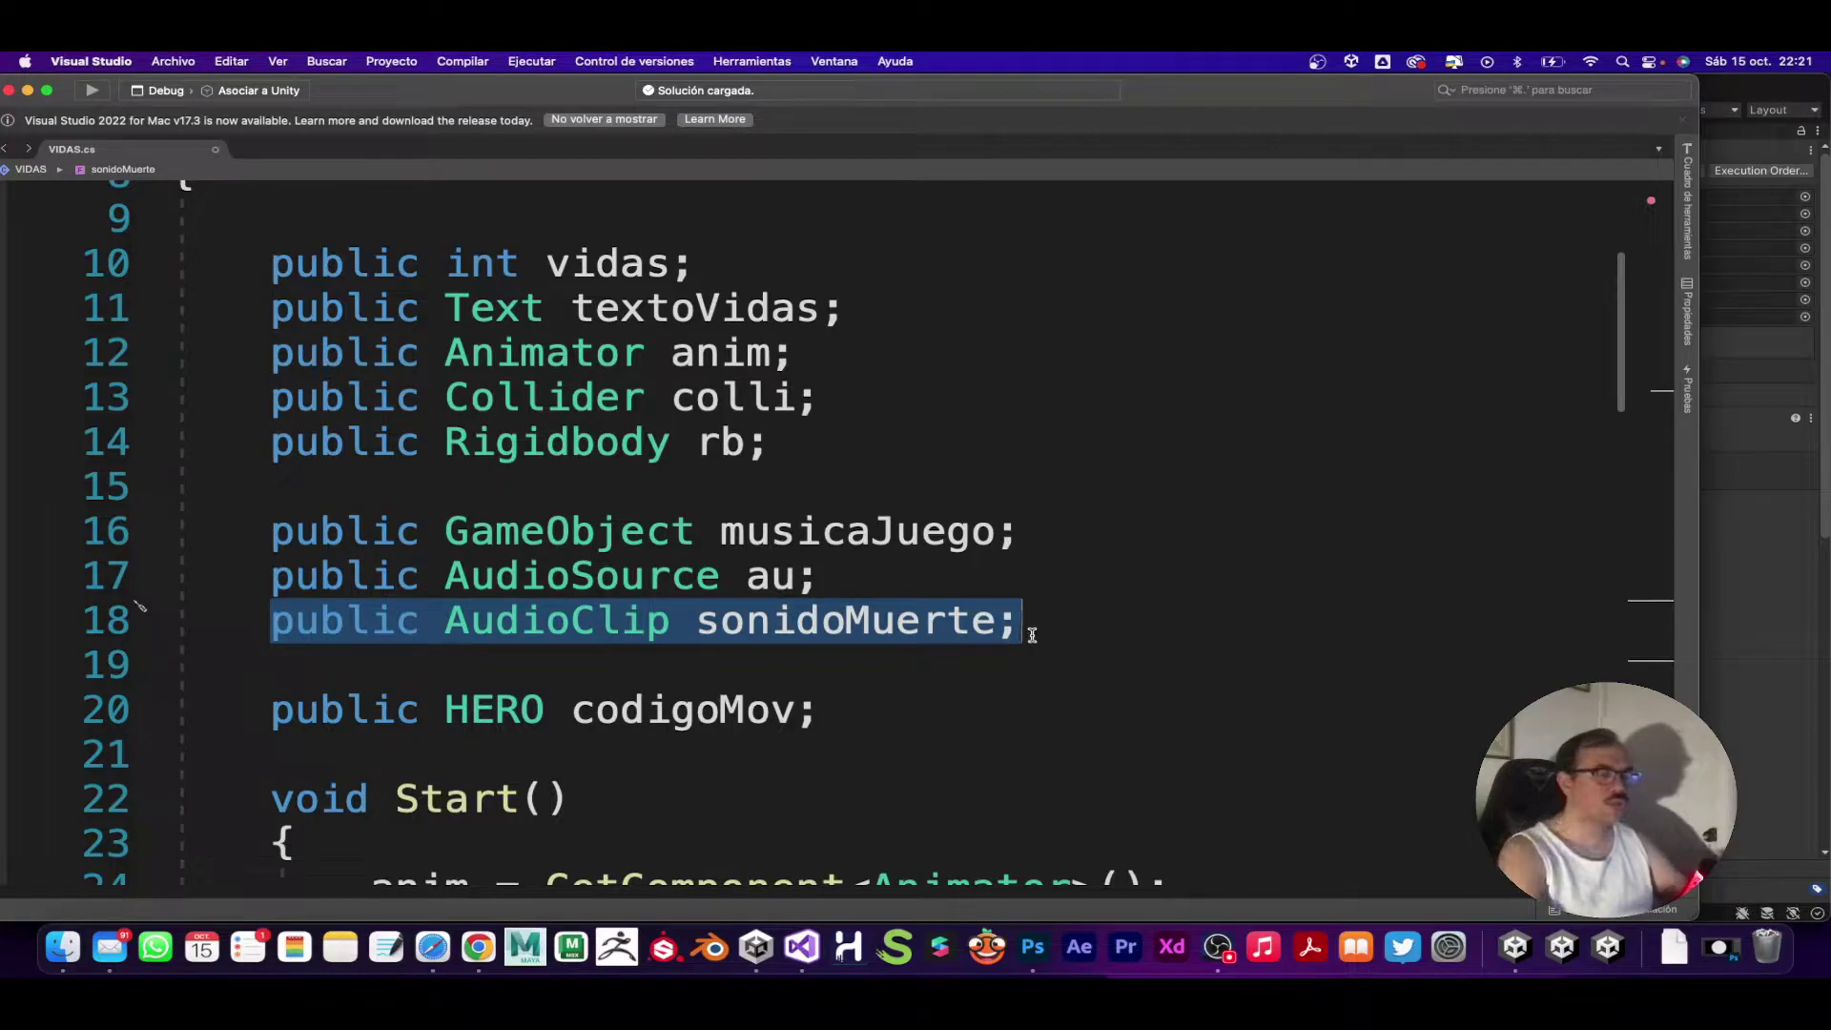
Step: In Start, insert a blank line between the MUSICA_JUEGO lookup and au = GetComponent<AudioSource>()
scroll(873, 703, "down", 2)
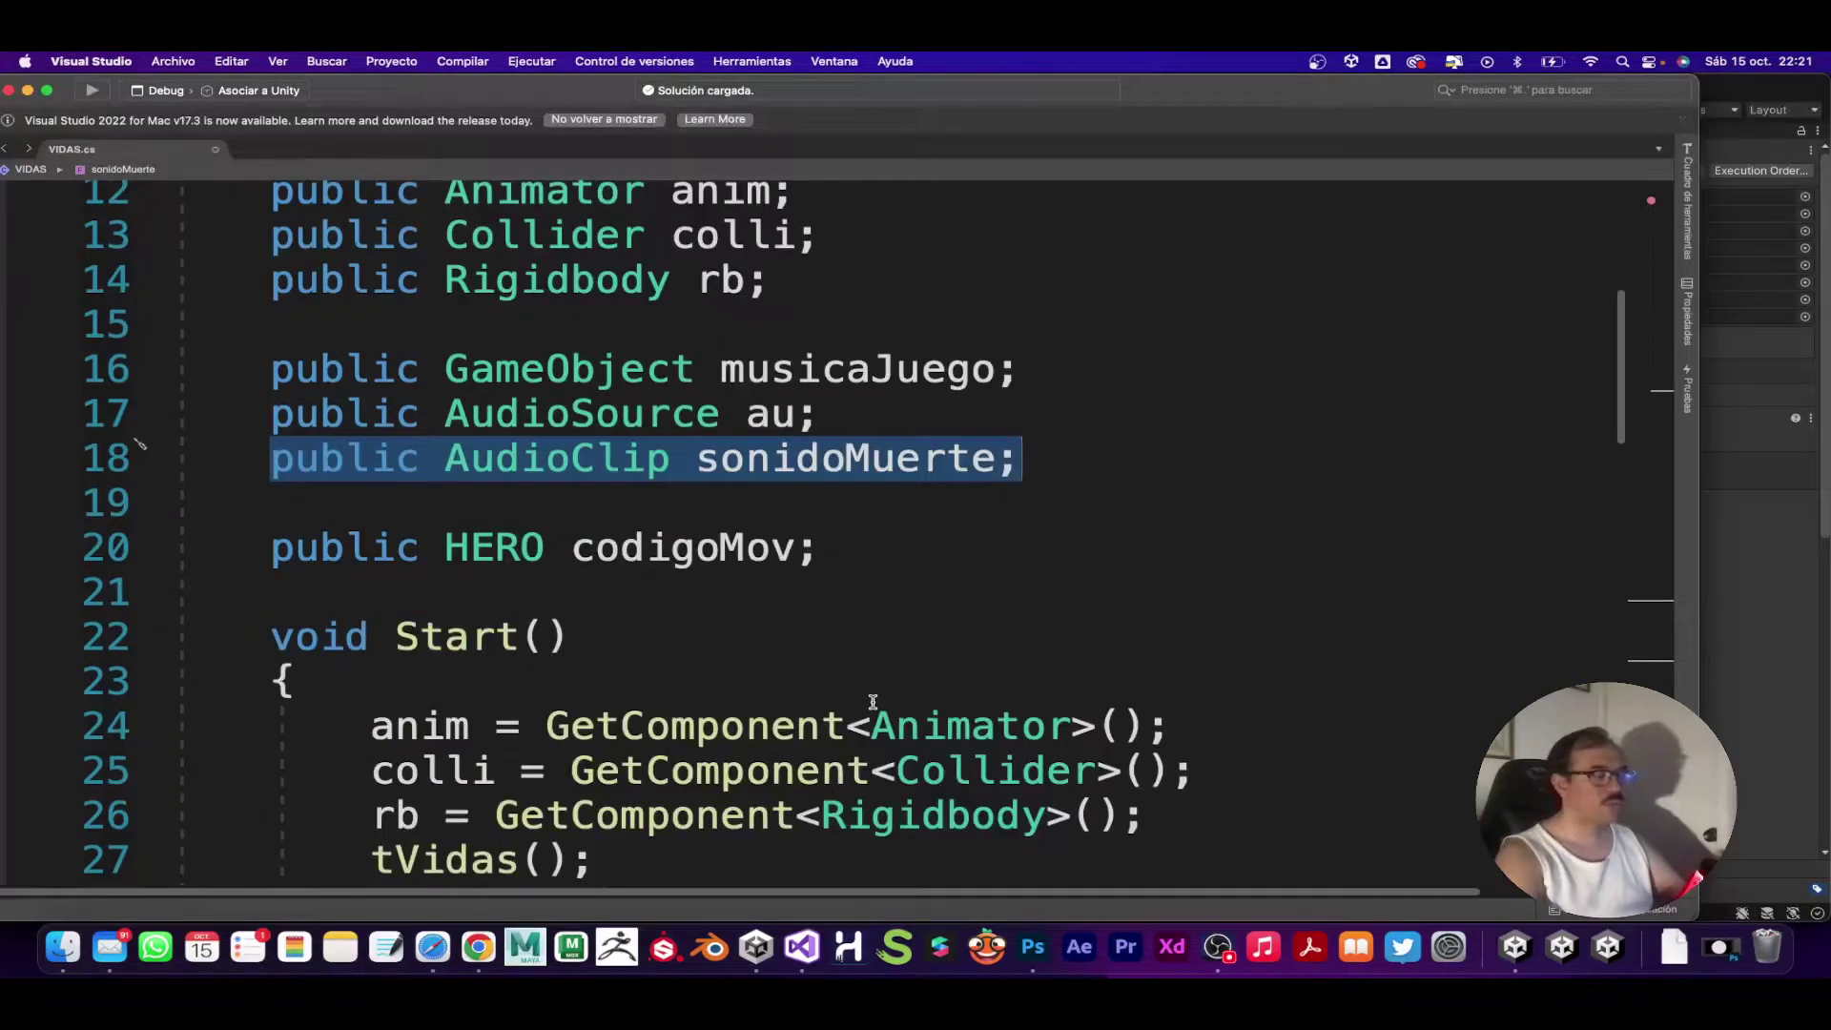
scroll(873, 703, "down", 2)
scroll(872, 704, "down", 2)
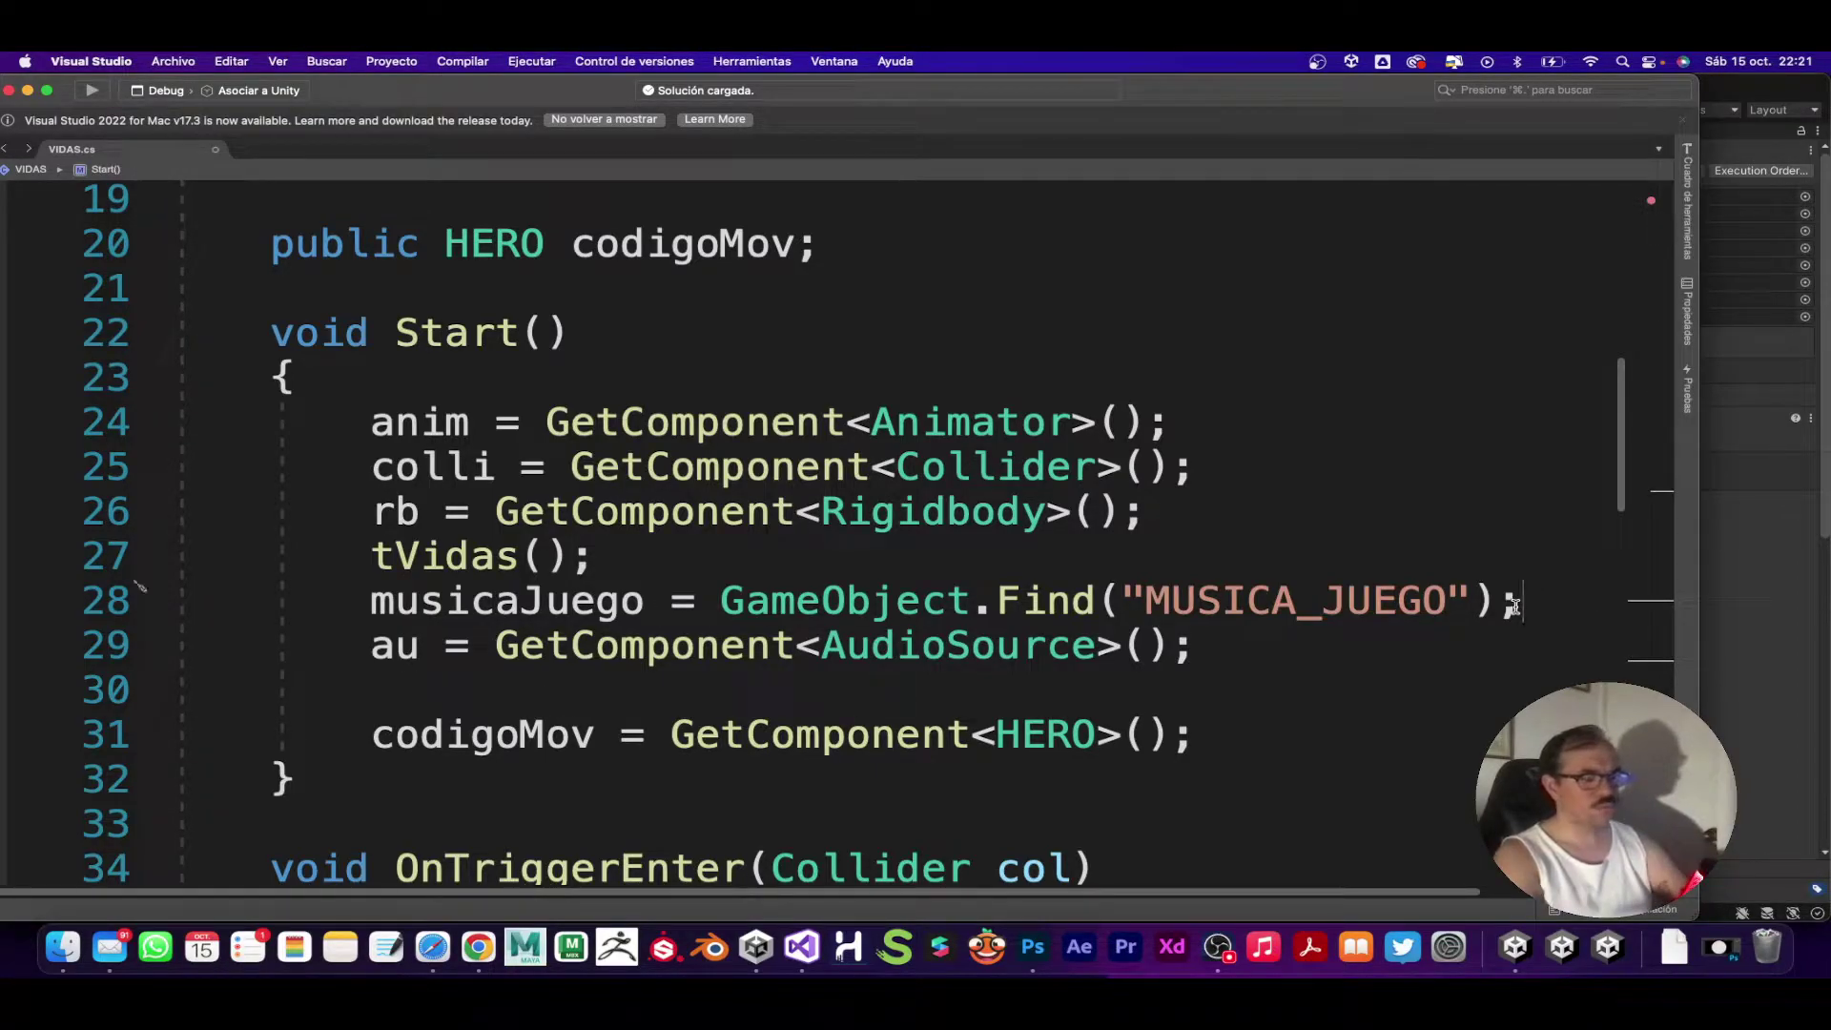
key("Return")
mouse_move(347, 691)
left_mouse_down()
mouse_move(988, 711)
mouse_move(1215, 693)
left_mouse_up()
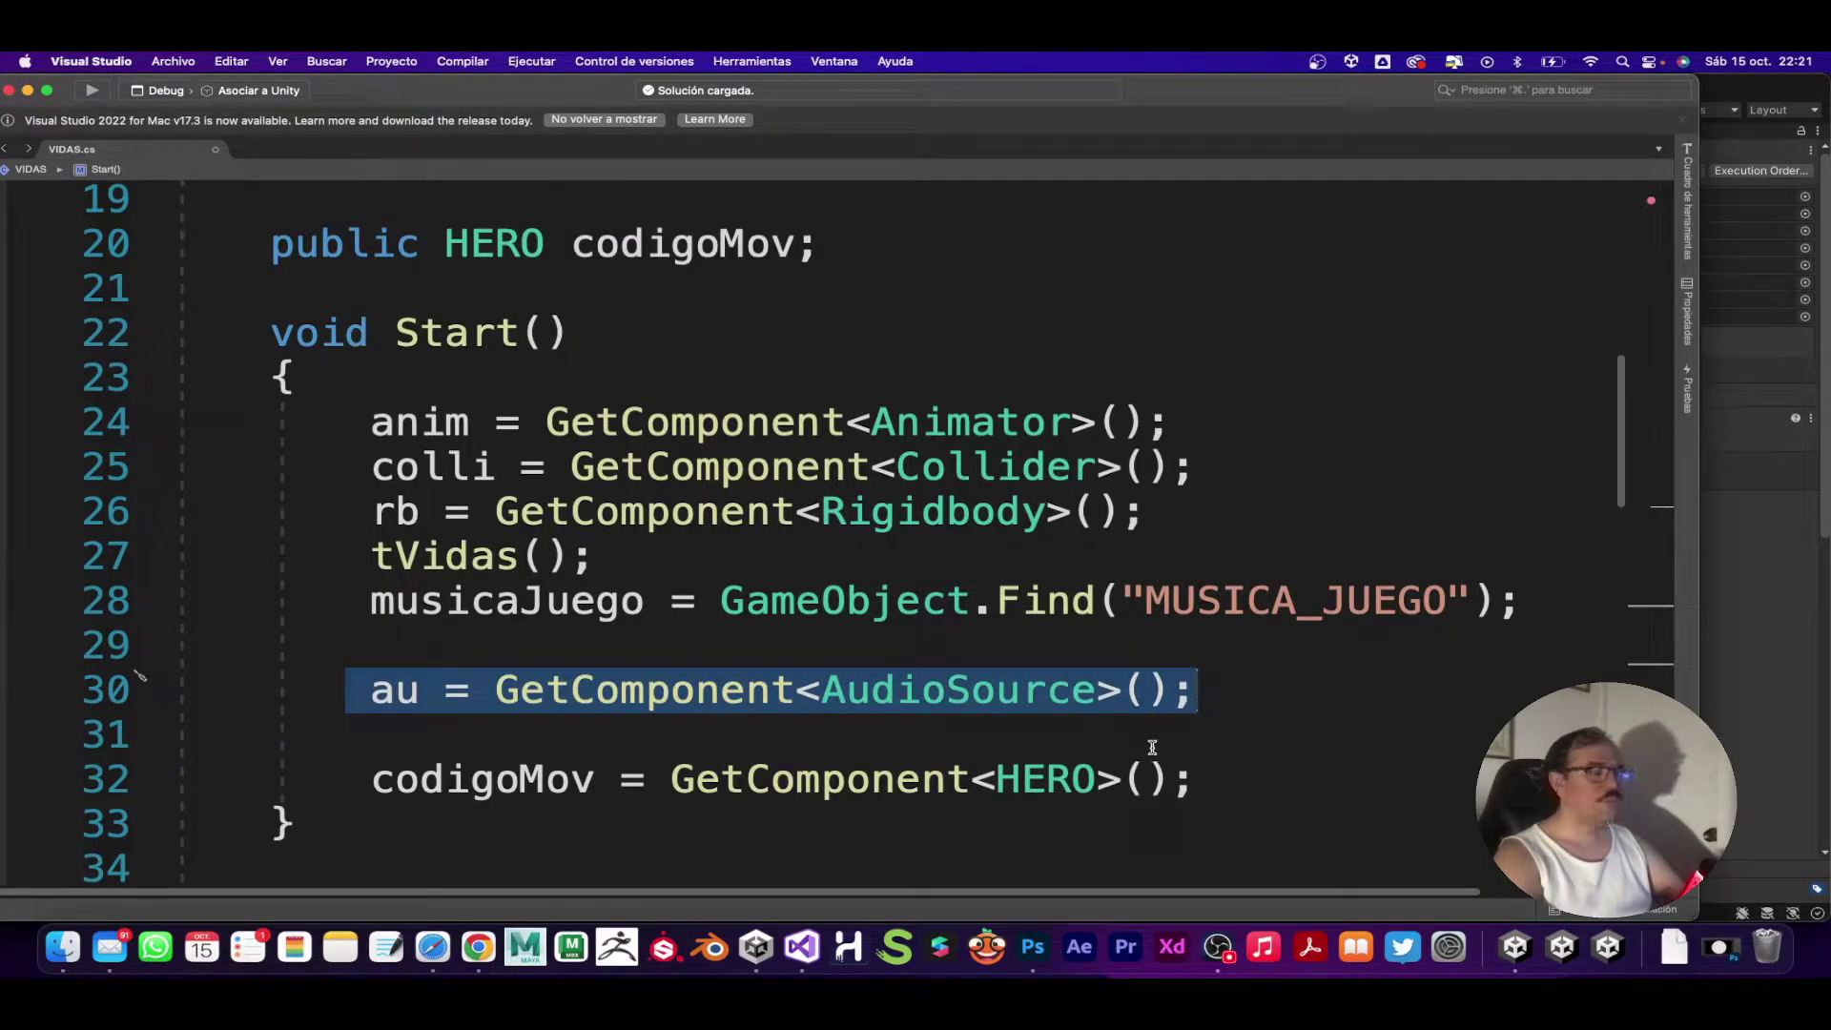
left_click(518, 709)
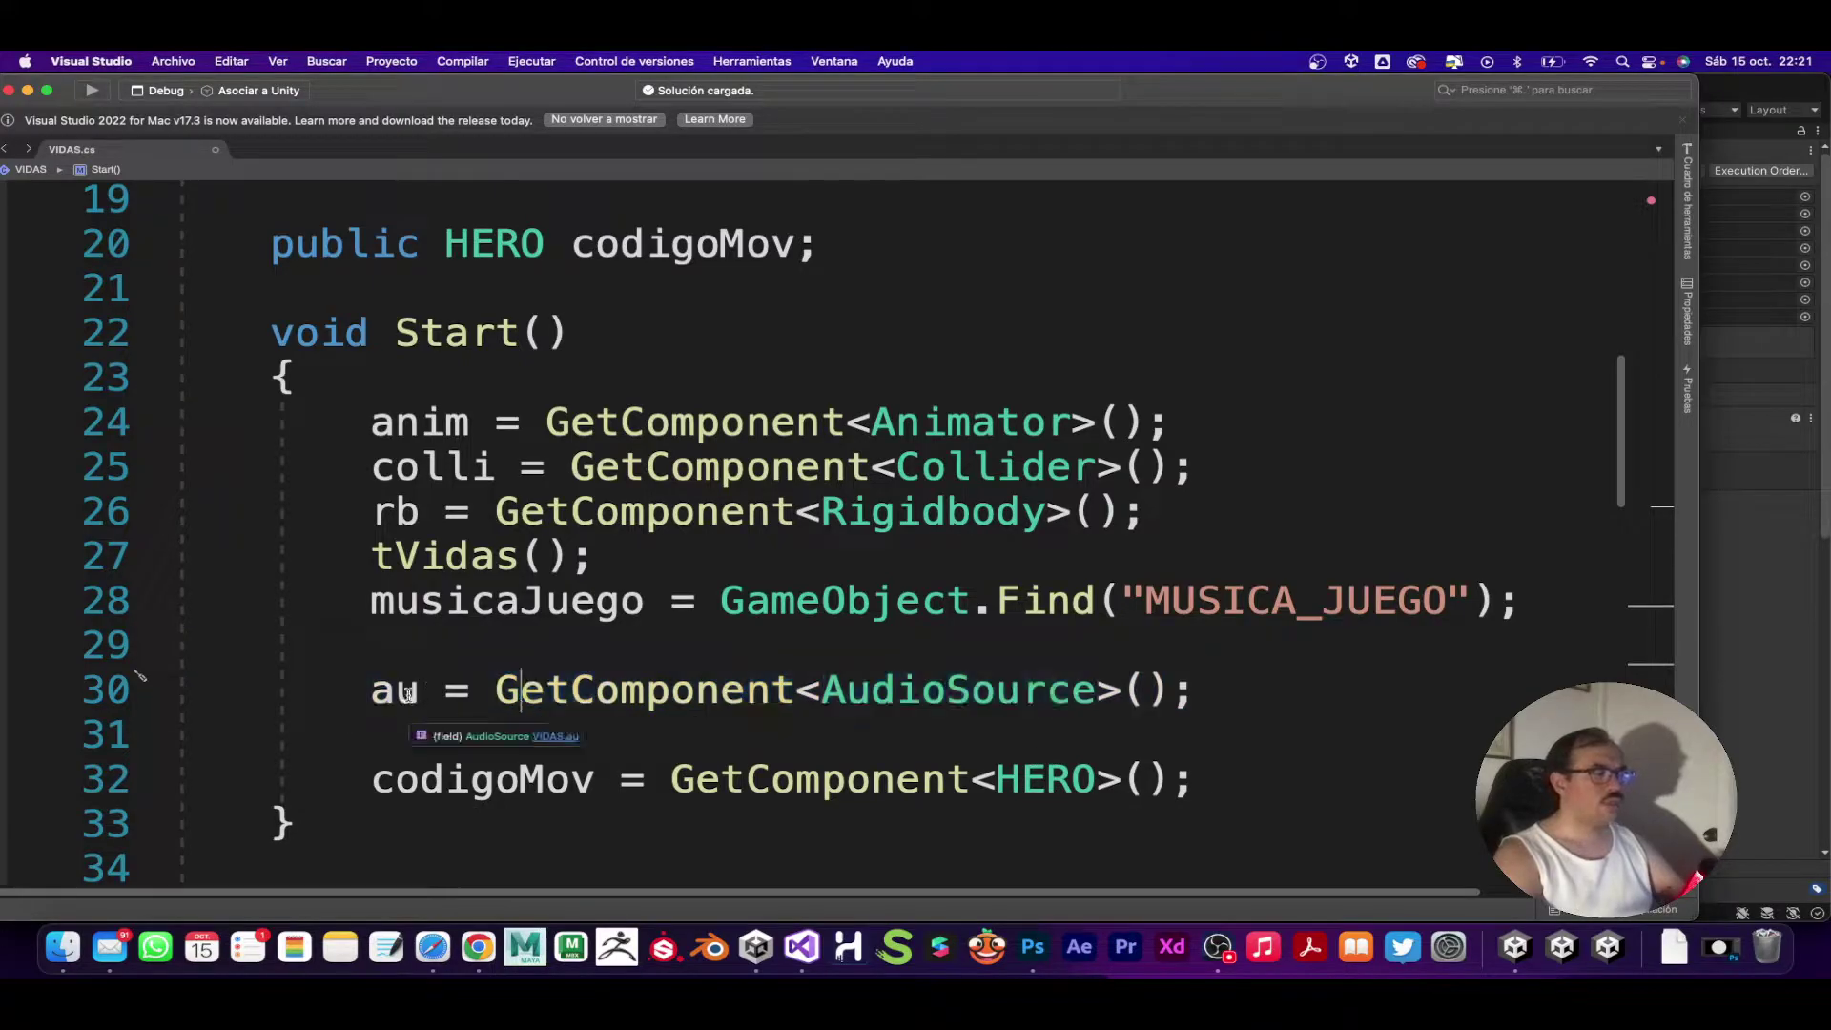
double_click(395, 689)
left_click_drag(503, 691, 1221, 694)
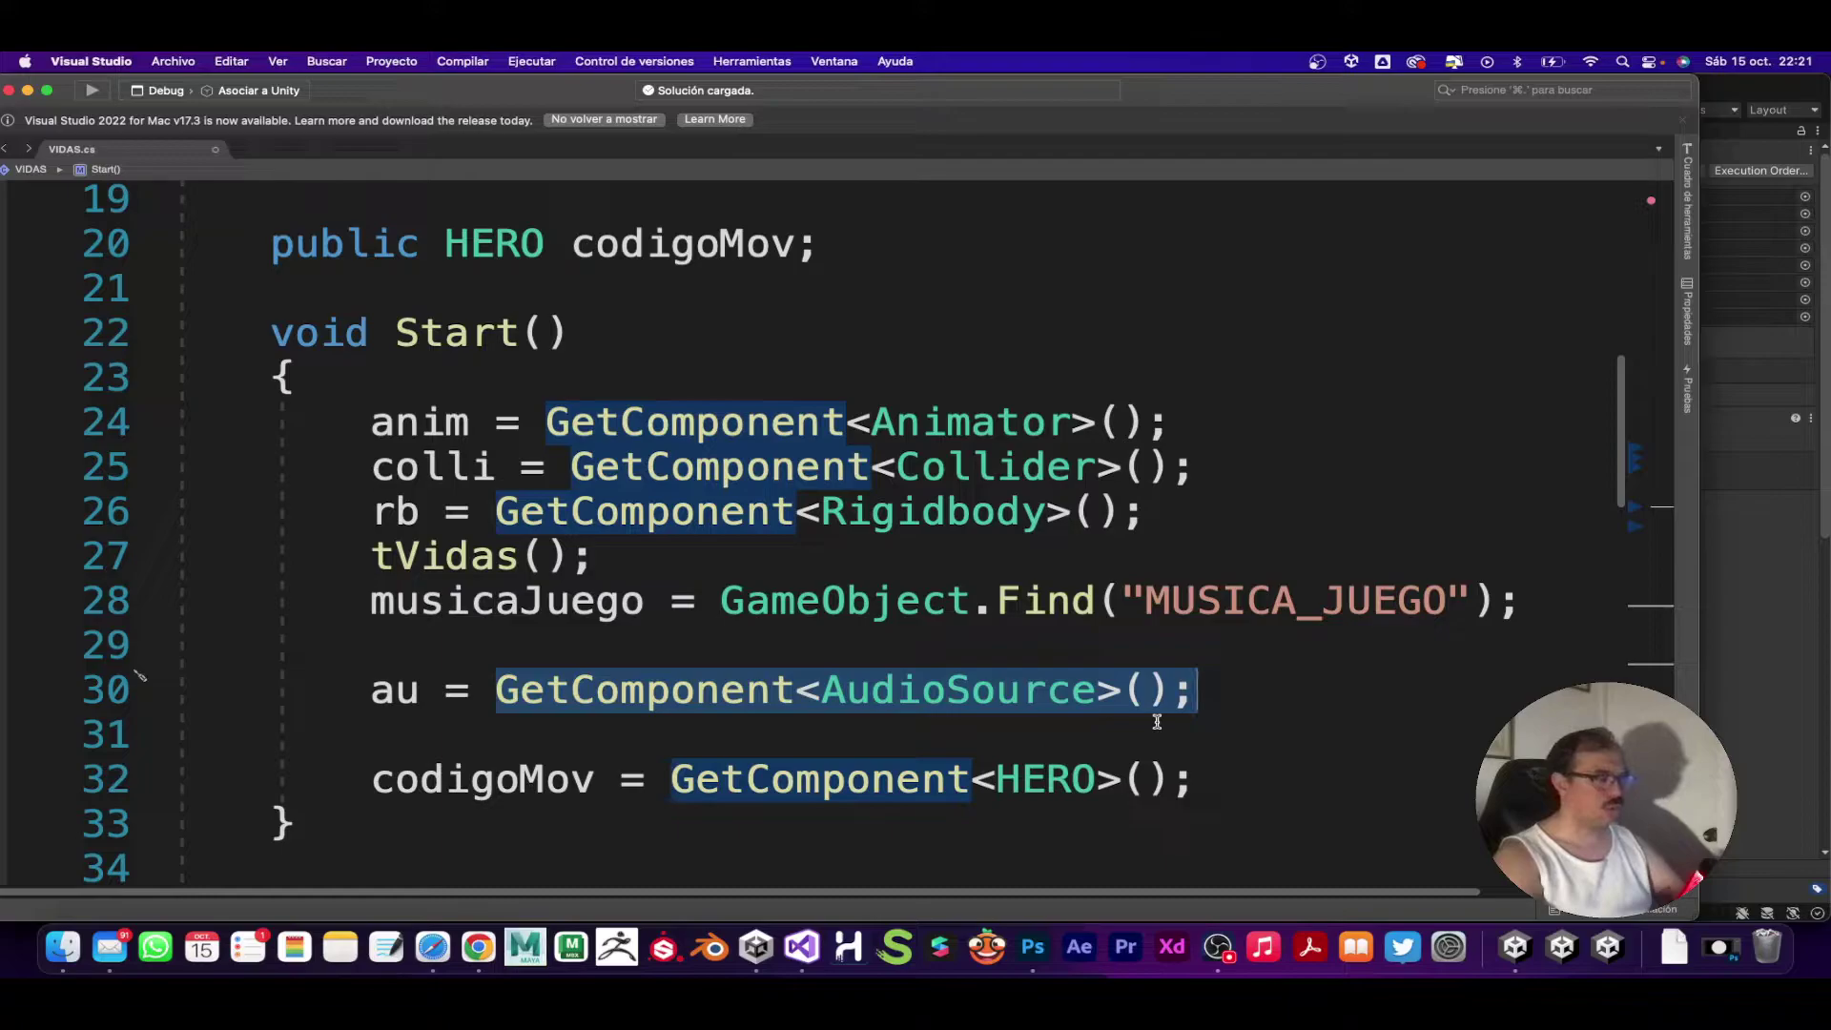
scroll(1157, 722, "down", 2)
scroll(1157, 722, "down", 2)
Step: Change line 59's au.PlayOneShot(sonido) to au.PlayOneShot(sonidoMuerte) in the vidas <= 0 branch
scroll(1157, 722, "down", 4)
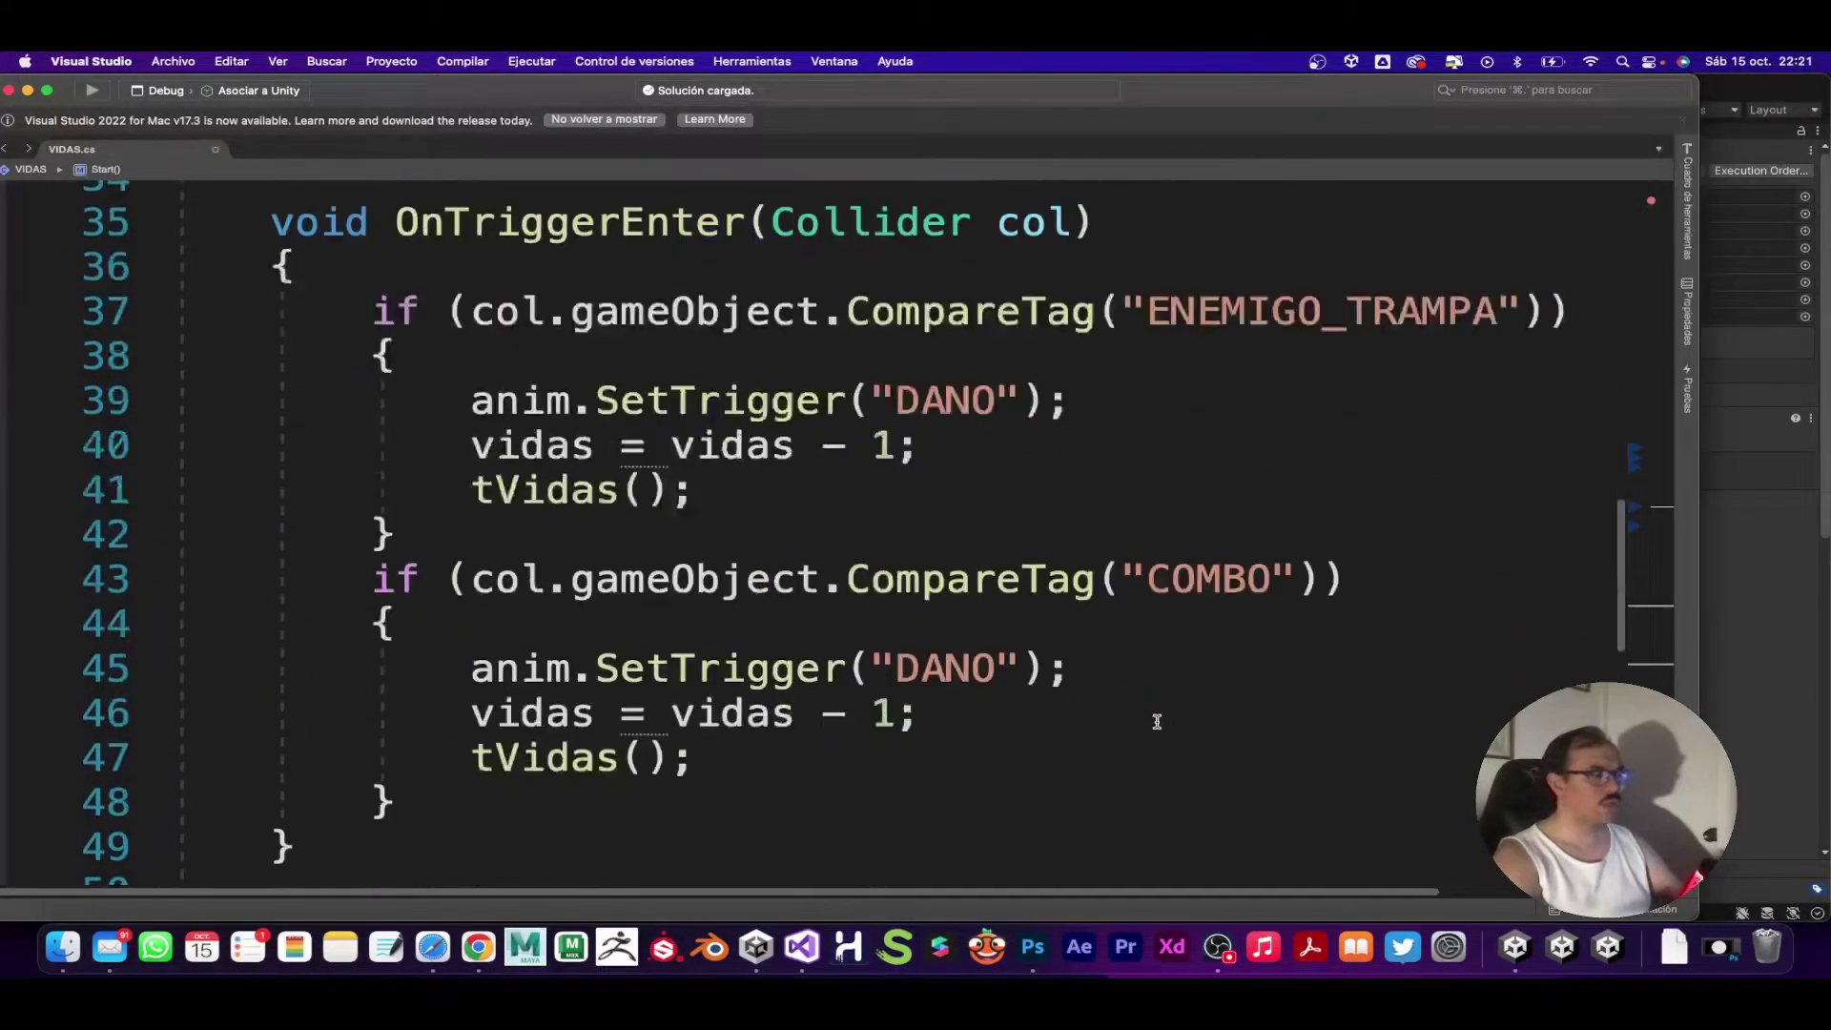
scroll(1157, 722, "down", 2, "ctrl")
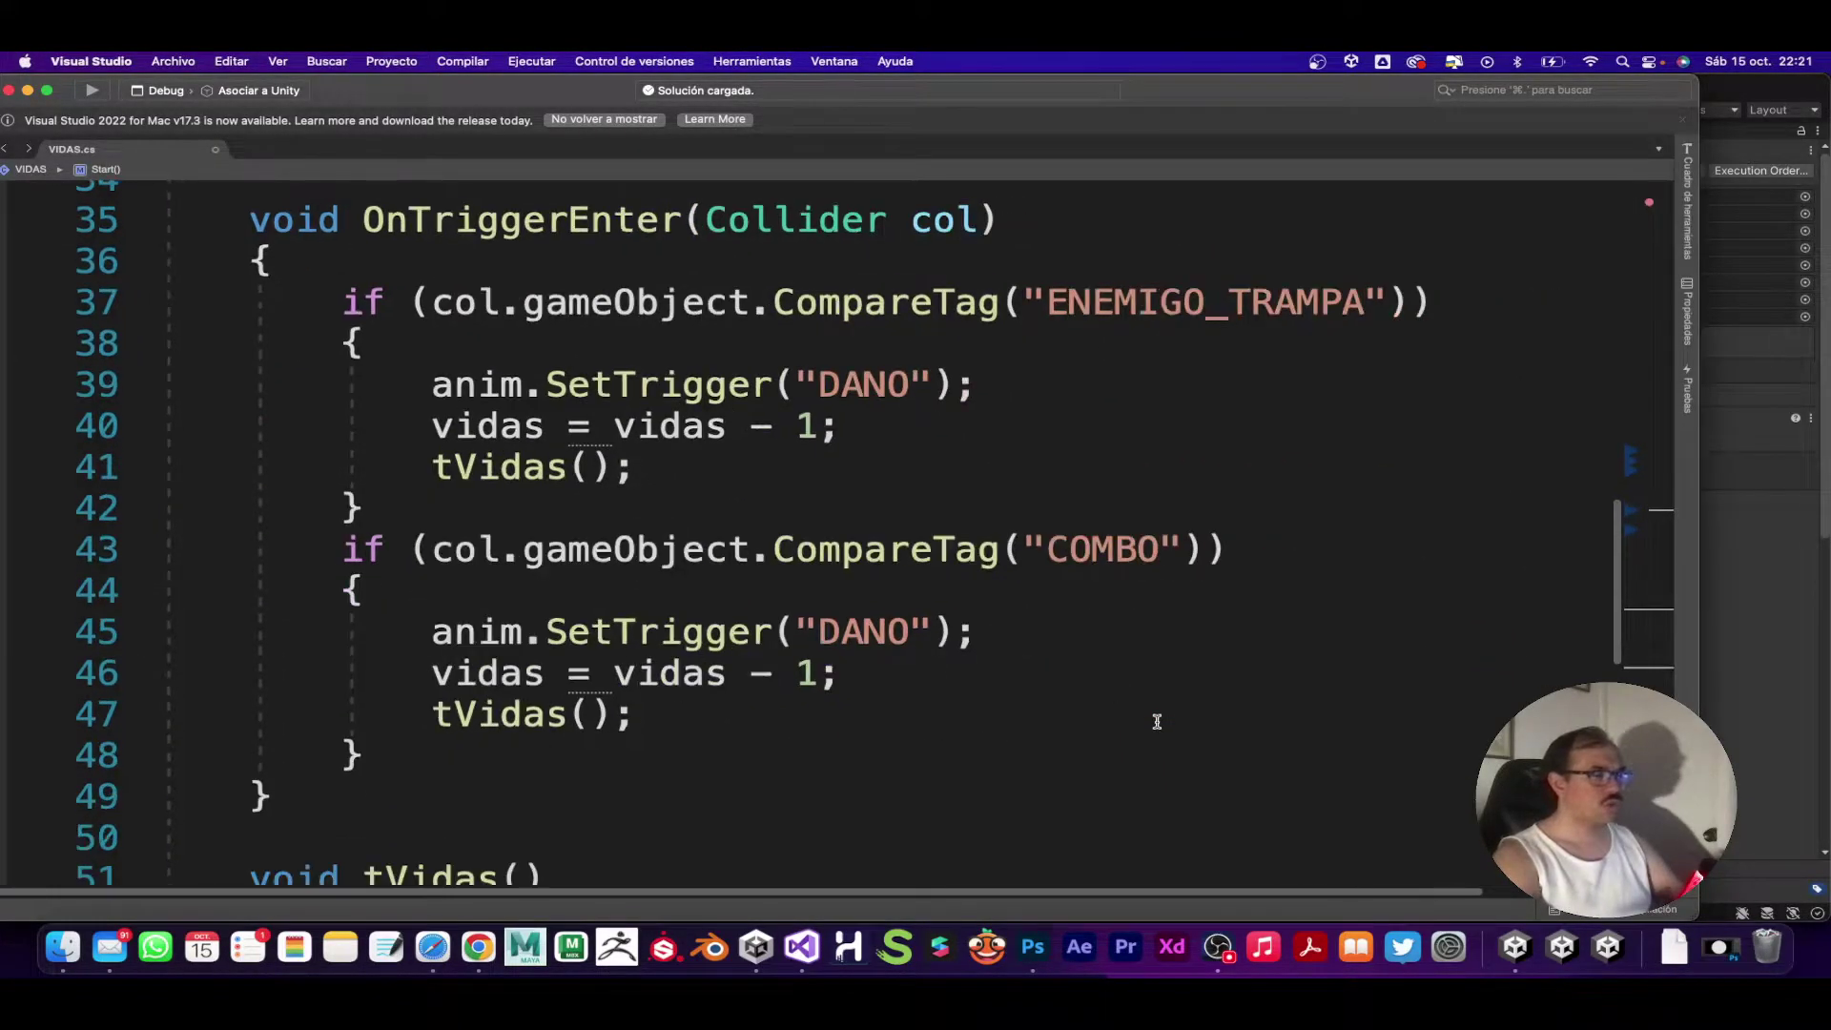
scroll(1157, 722, "down", 2)
scroll(1157, 722, "down", 2)
scroll(1067, 720, "down", 2)
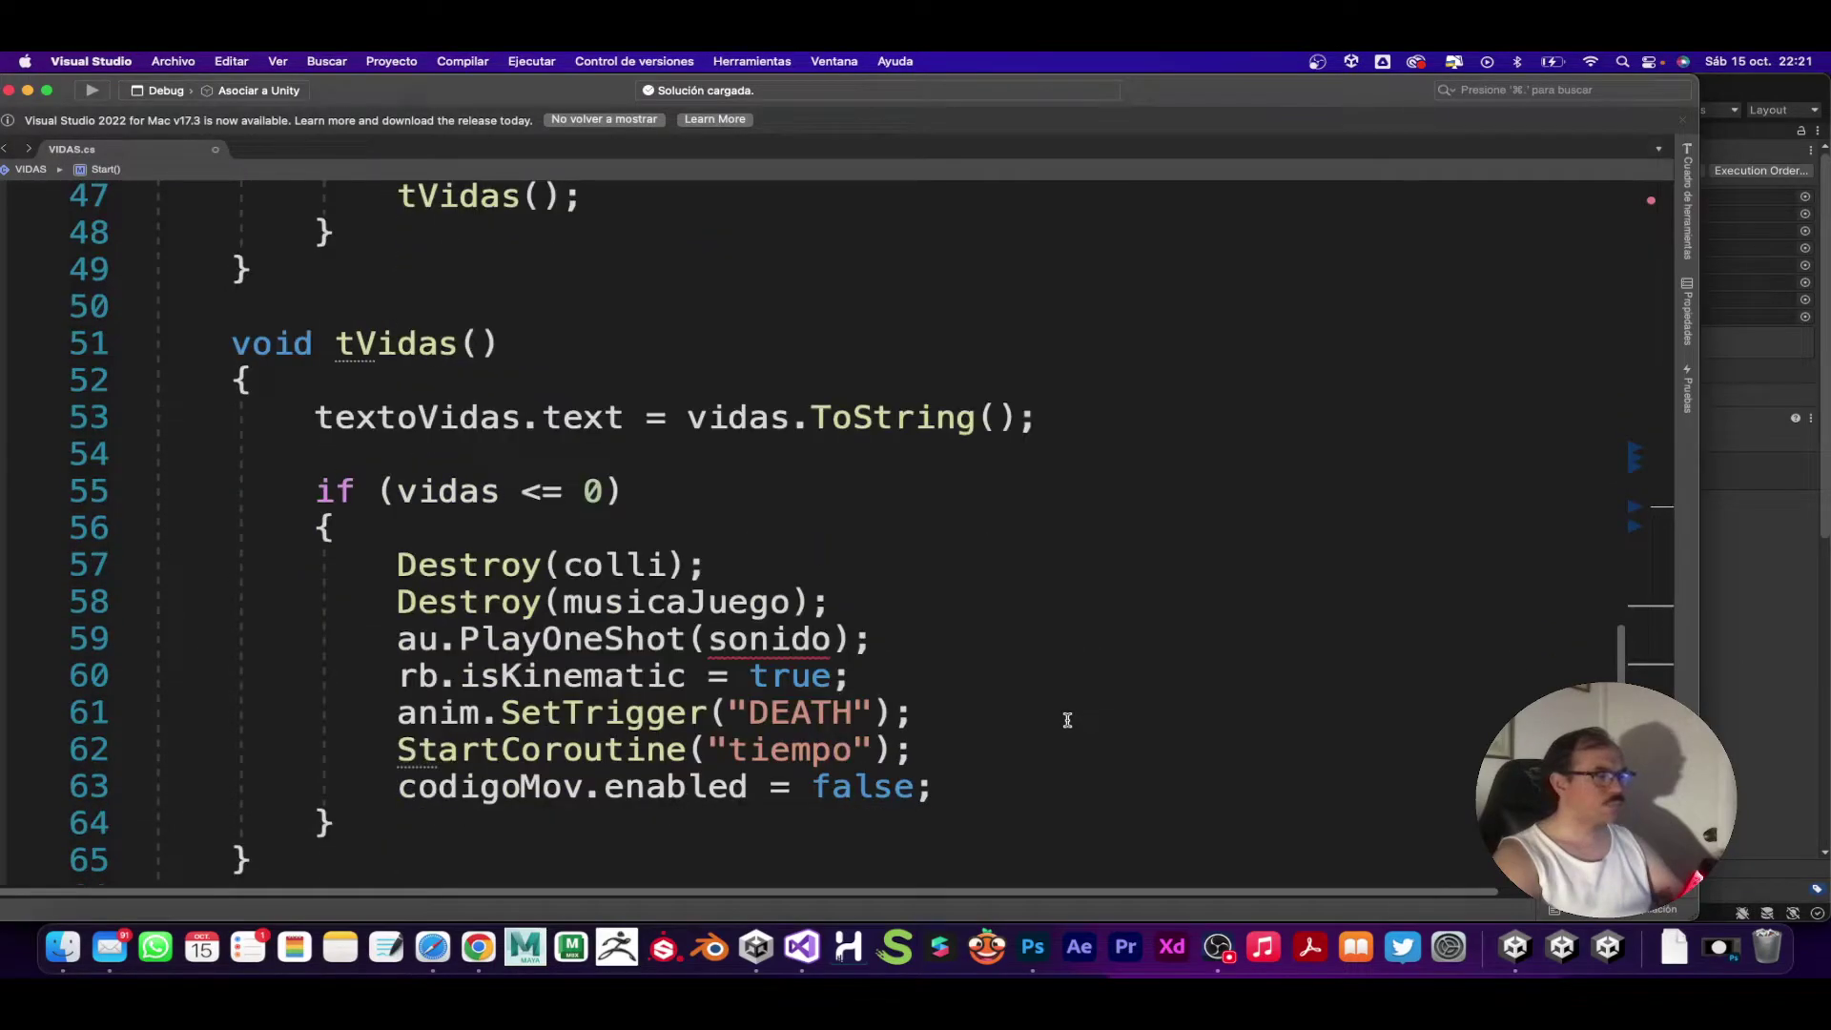
left_click(842, 651)
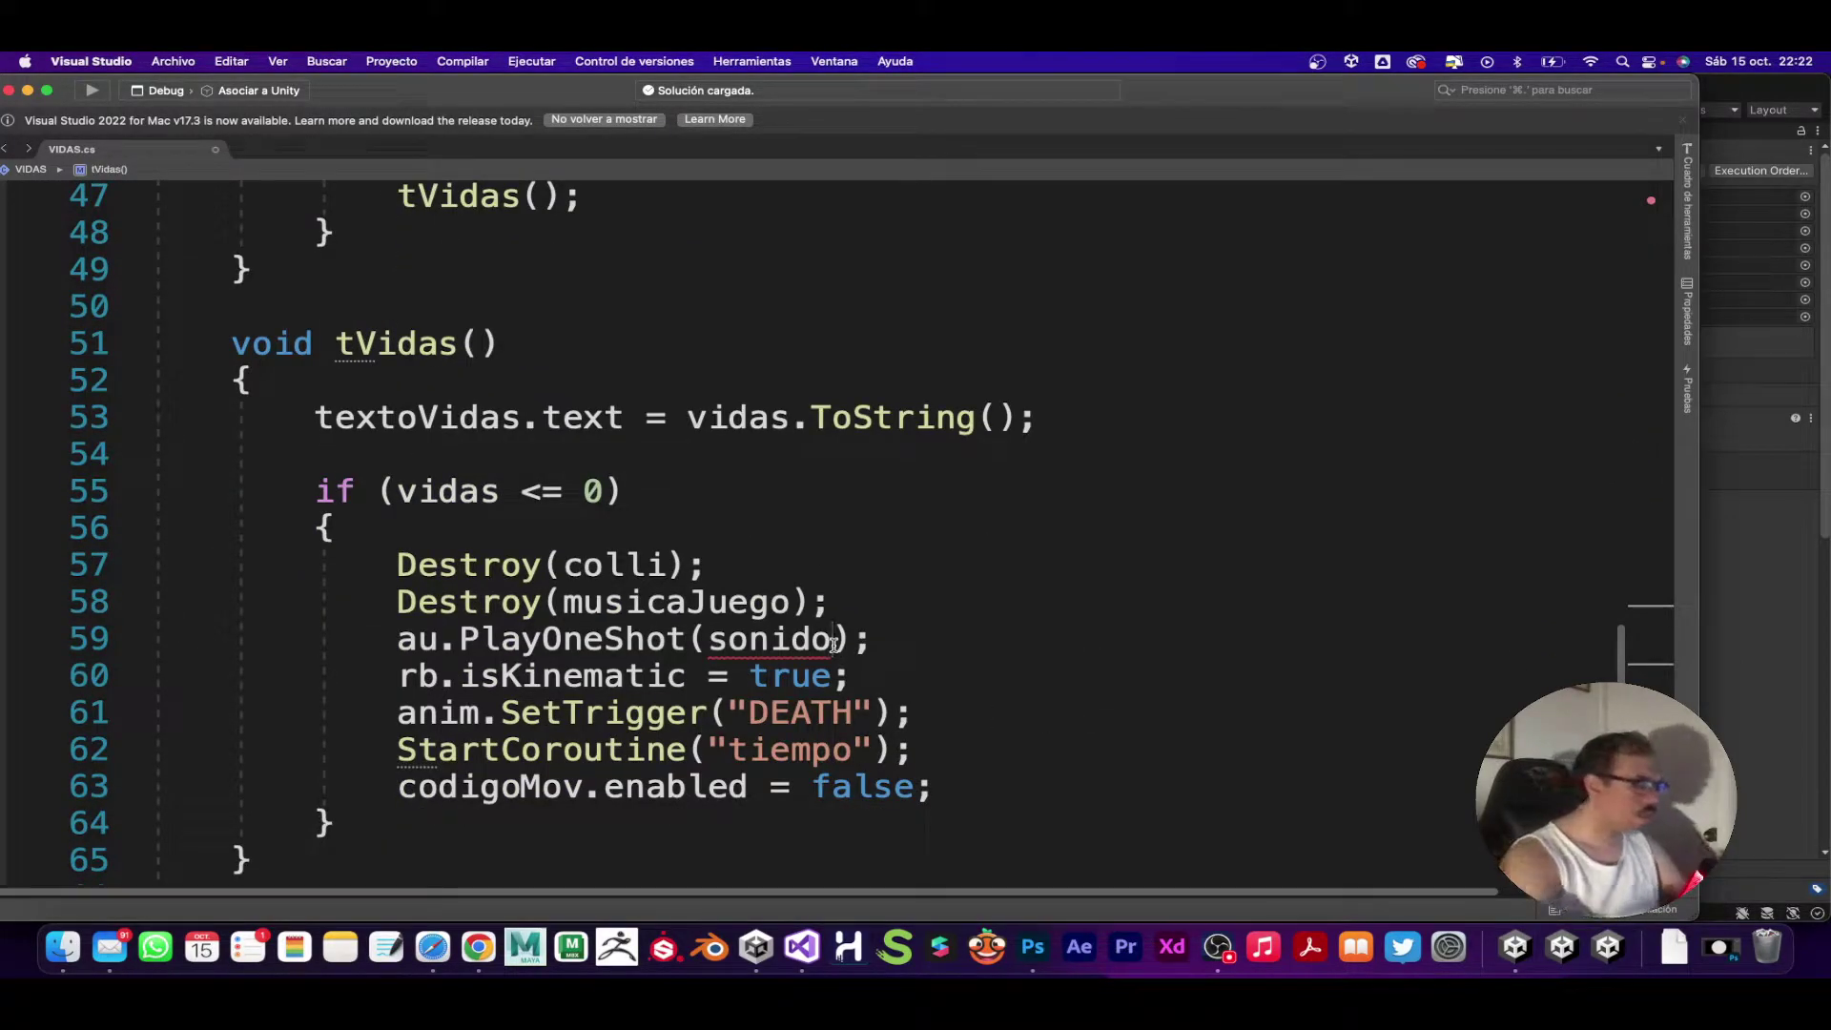
type("Muerte")
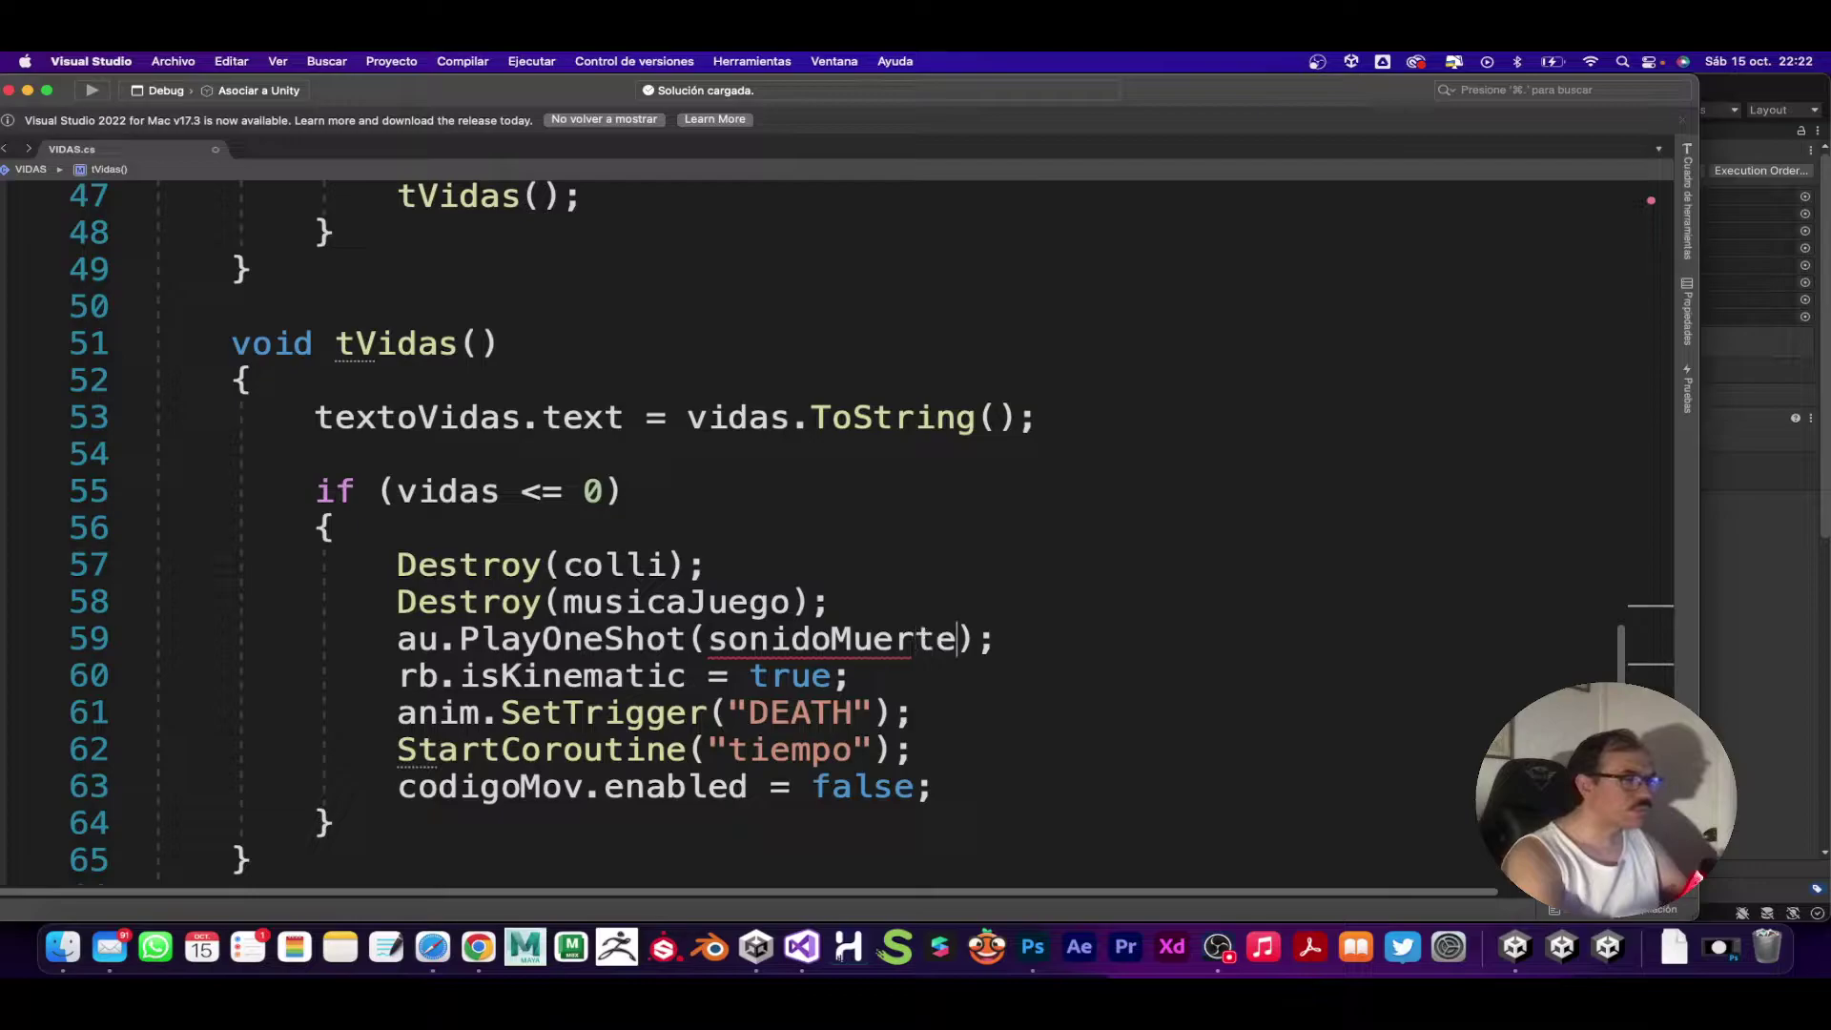
left_click(396, 639)
double_click(397, 639)
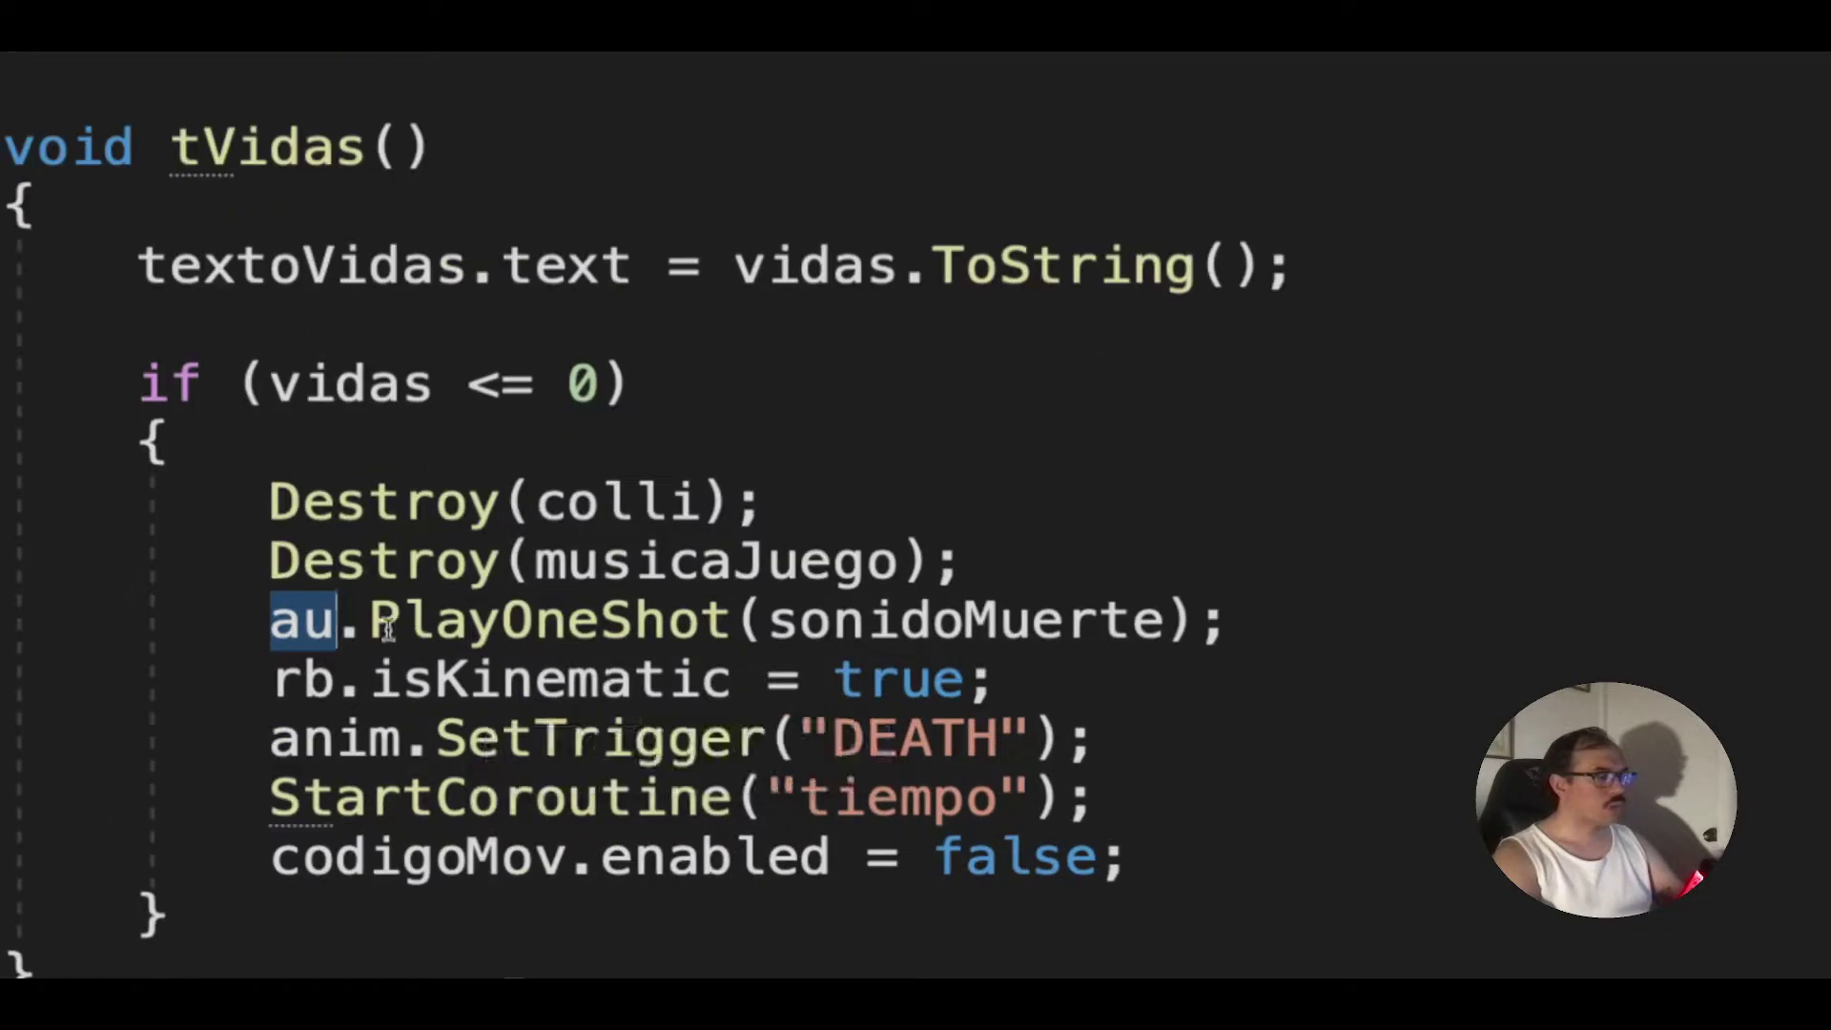
left_click_drag(343, 620, 732, 629, "shift")
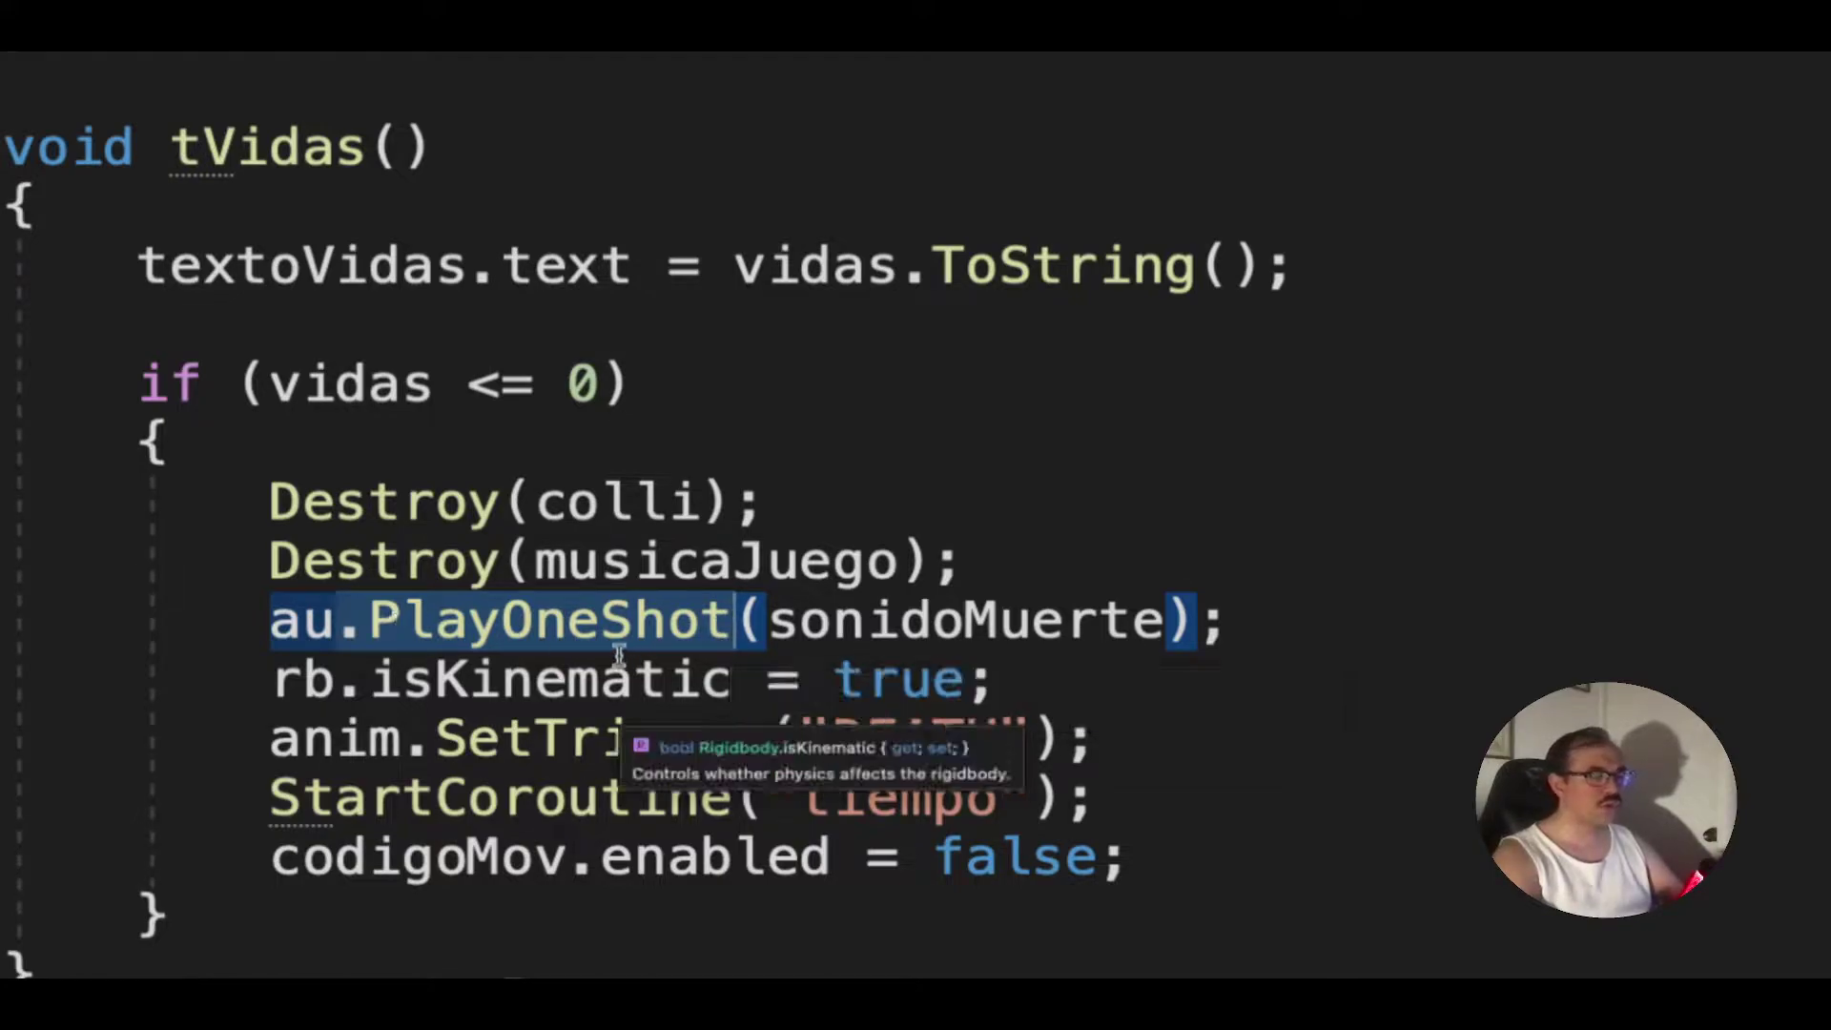
double_click(286, 622)
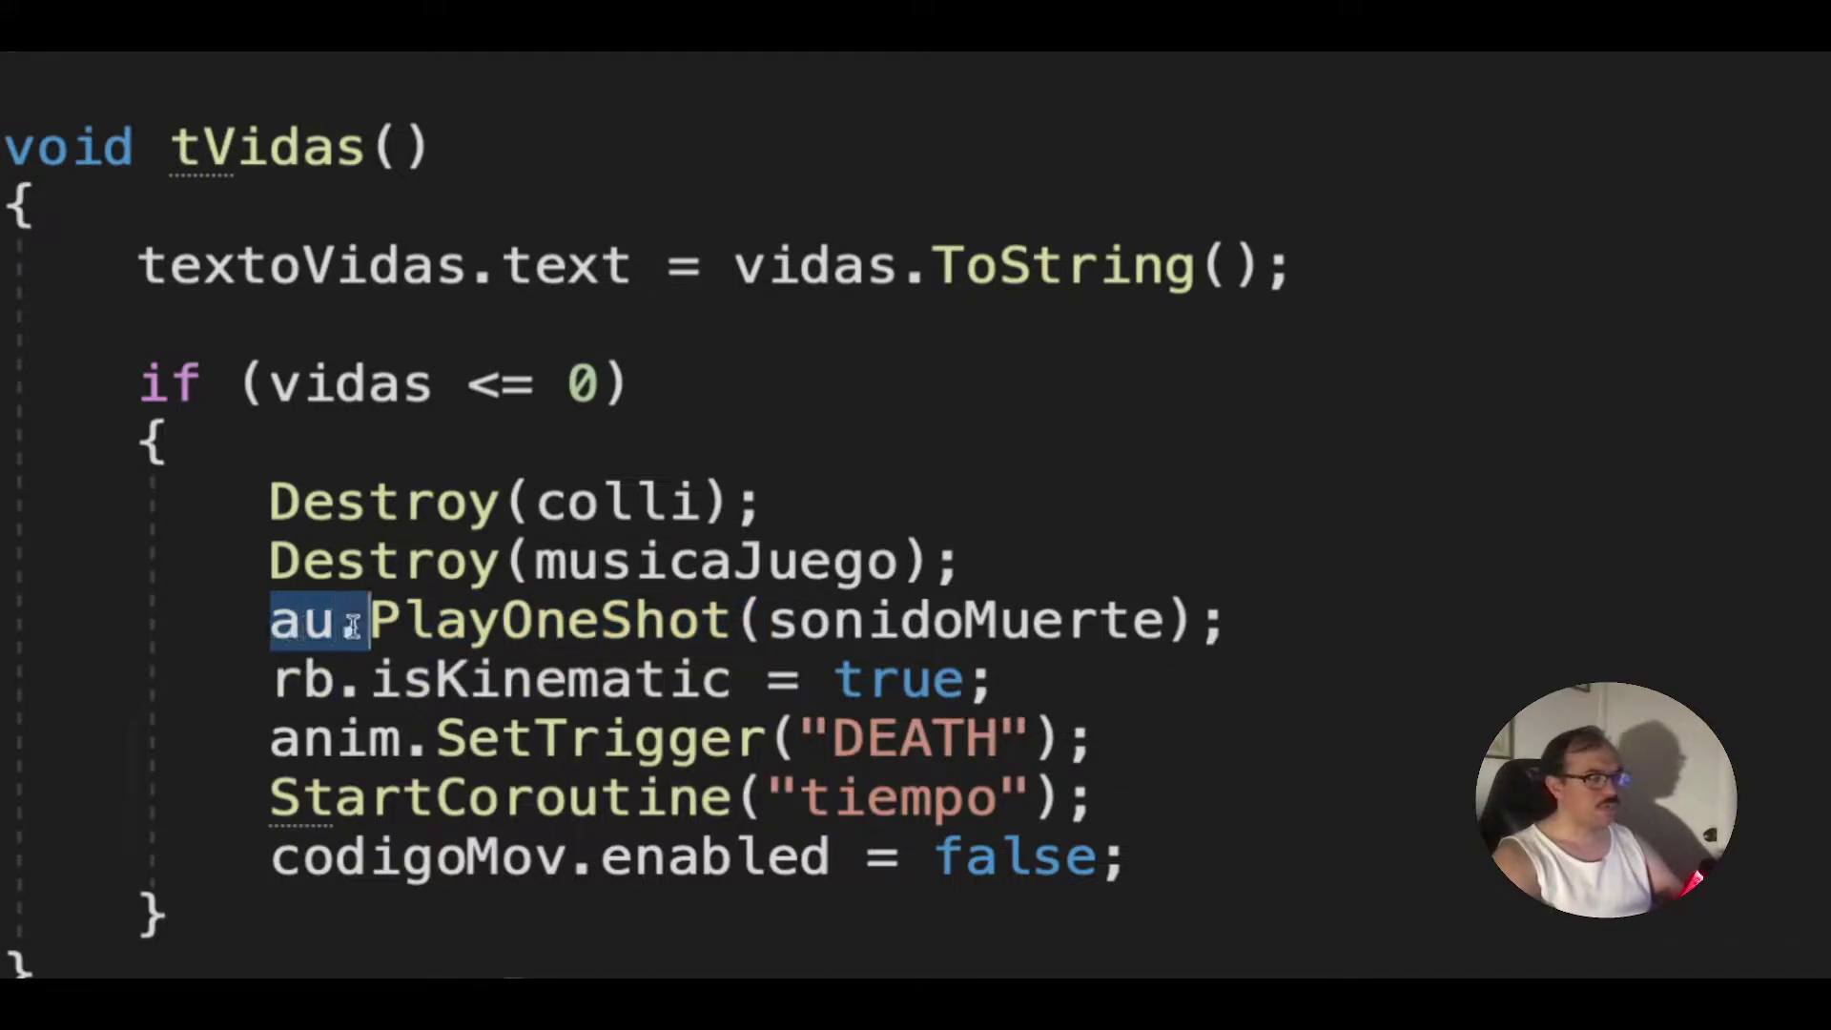
left_click_drag(344, 625, 759, 622)
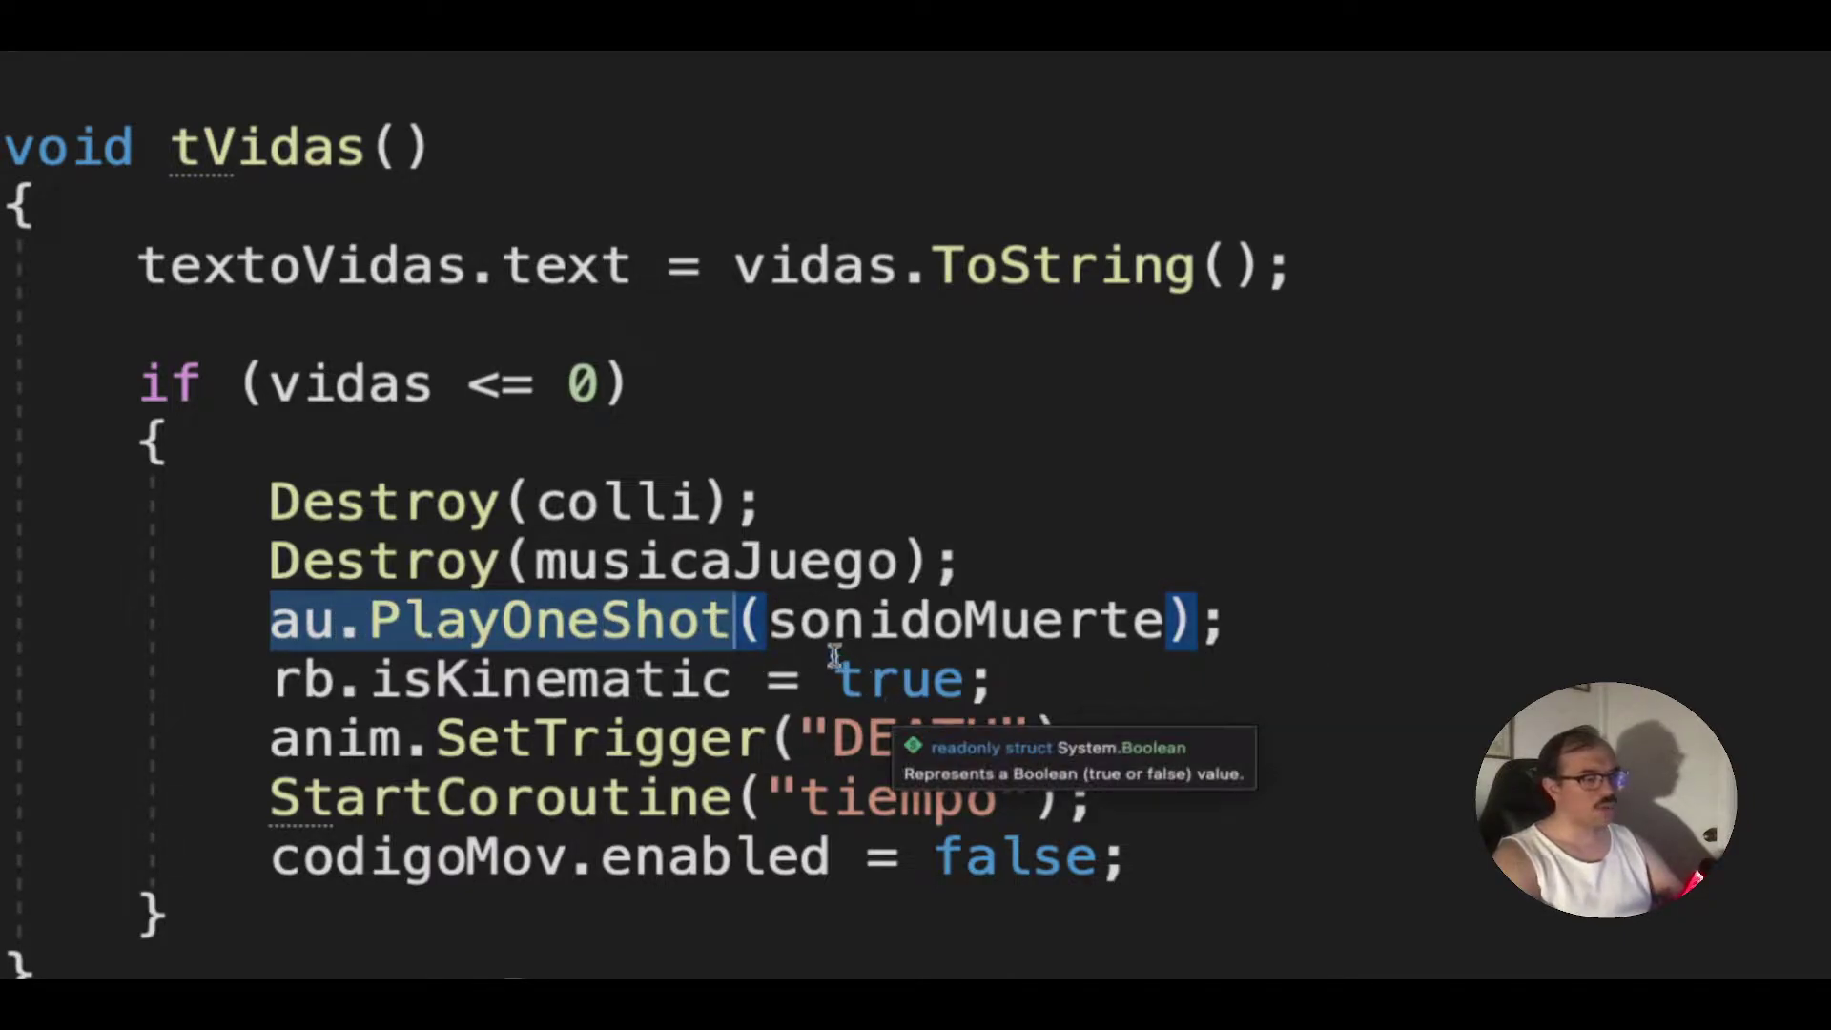
left_click_drag(769, 622, 1165, 622)
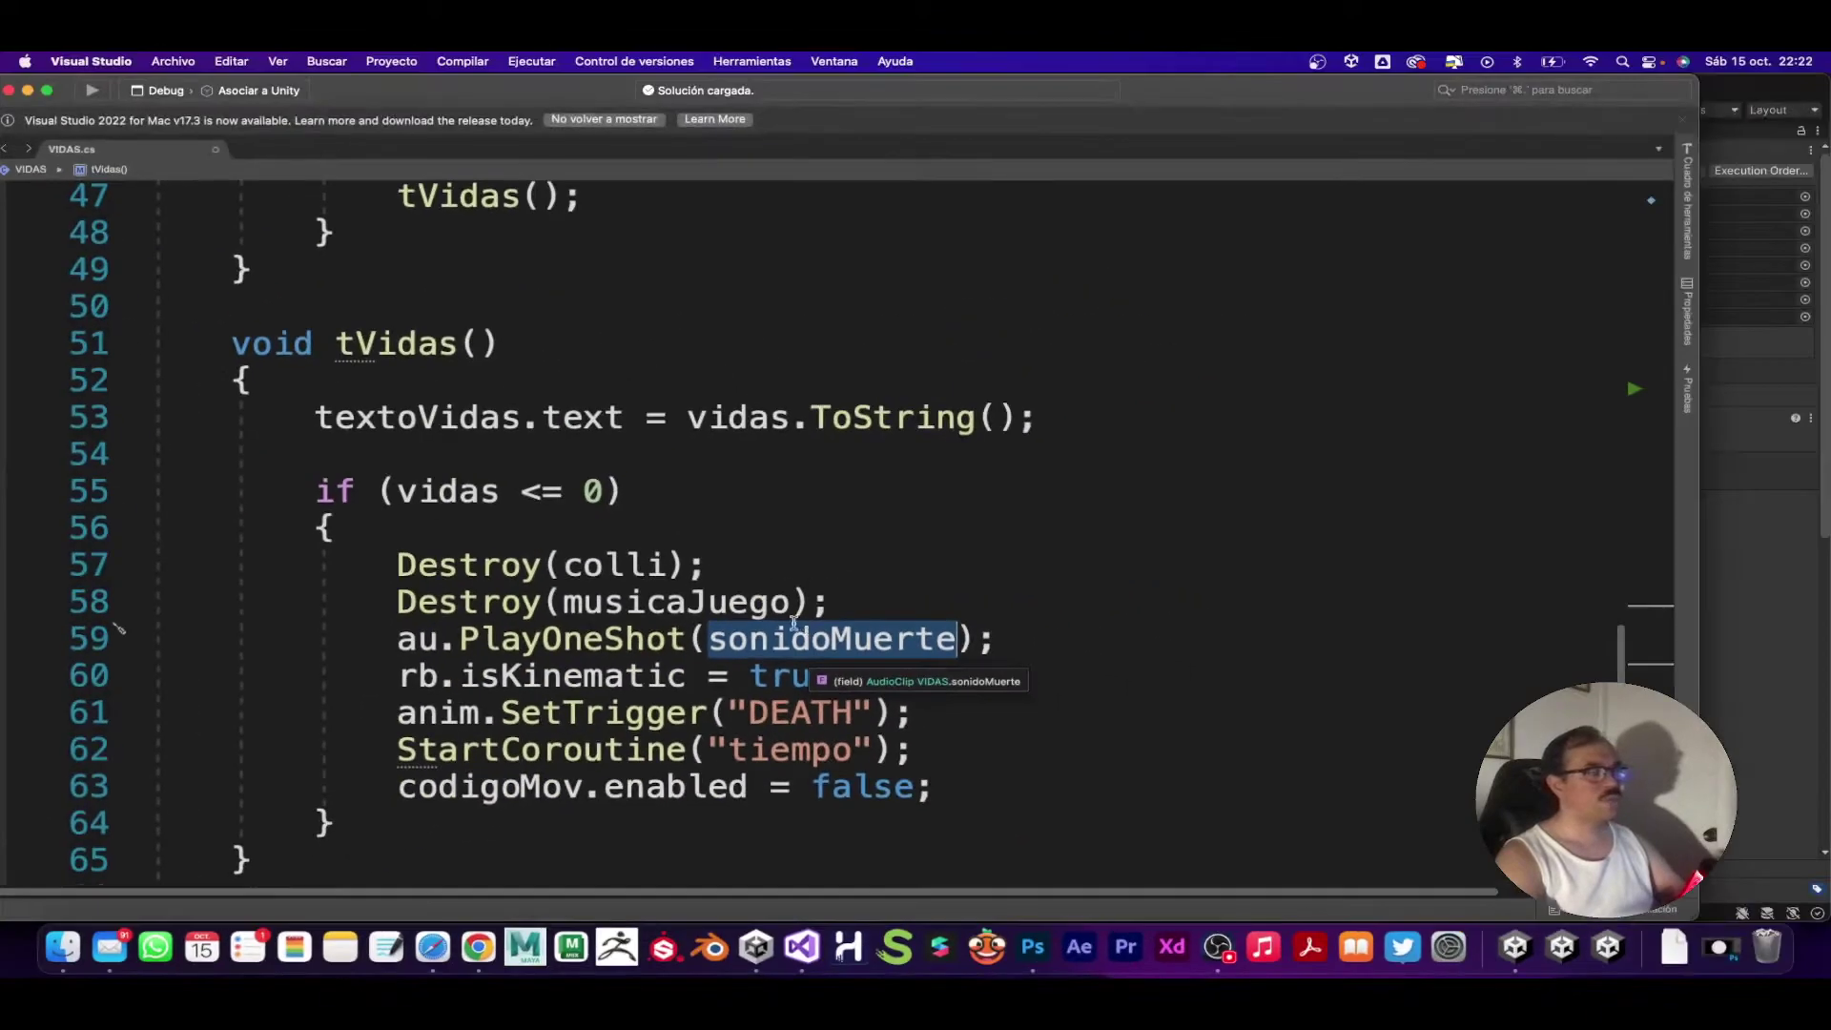
Step: Insert a blank line after the public GameObject musicaJuego declaration on line 16, then return to Unity
scroll(793, 623, "up", 3)
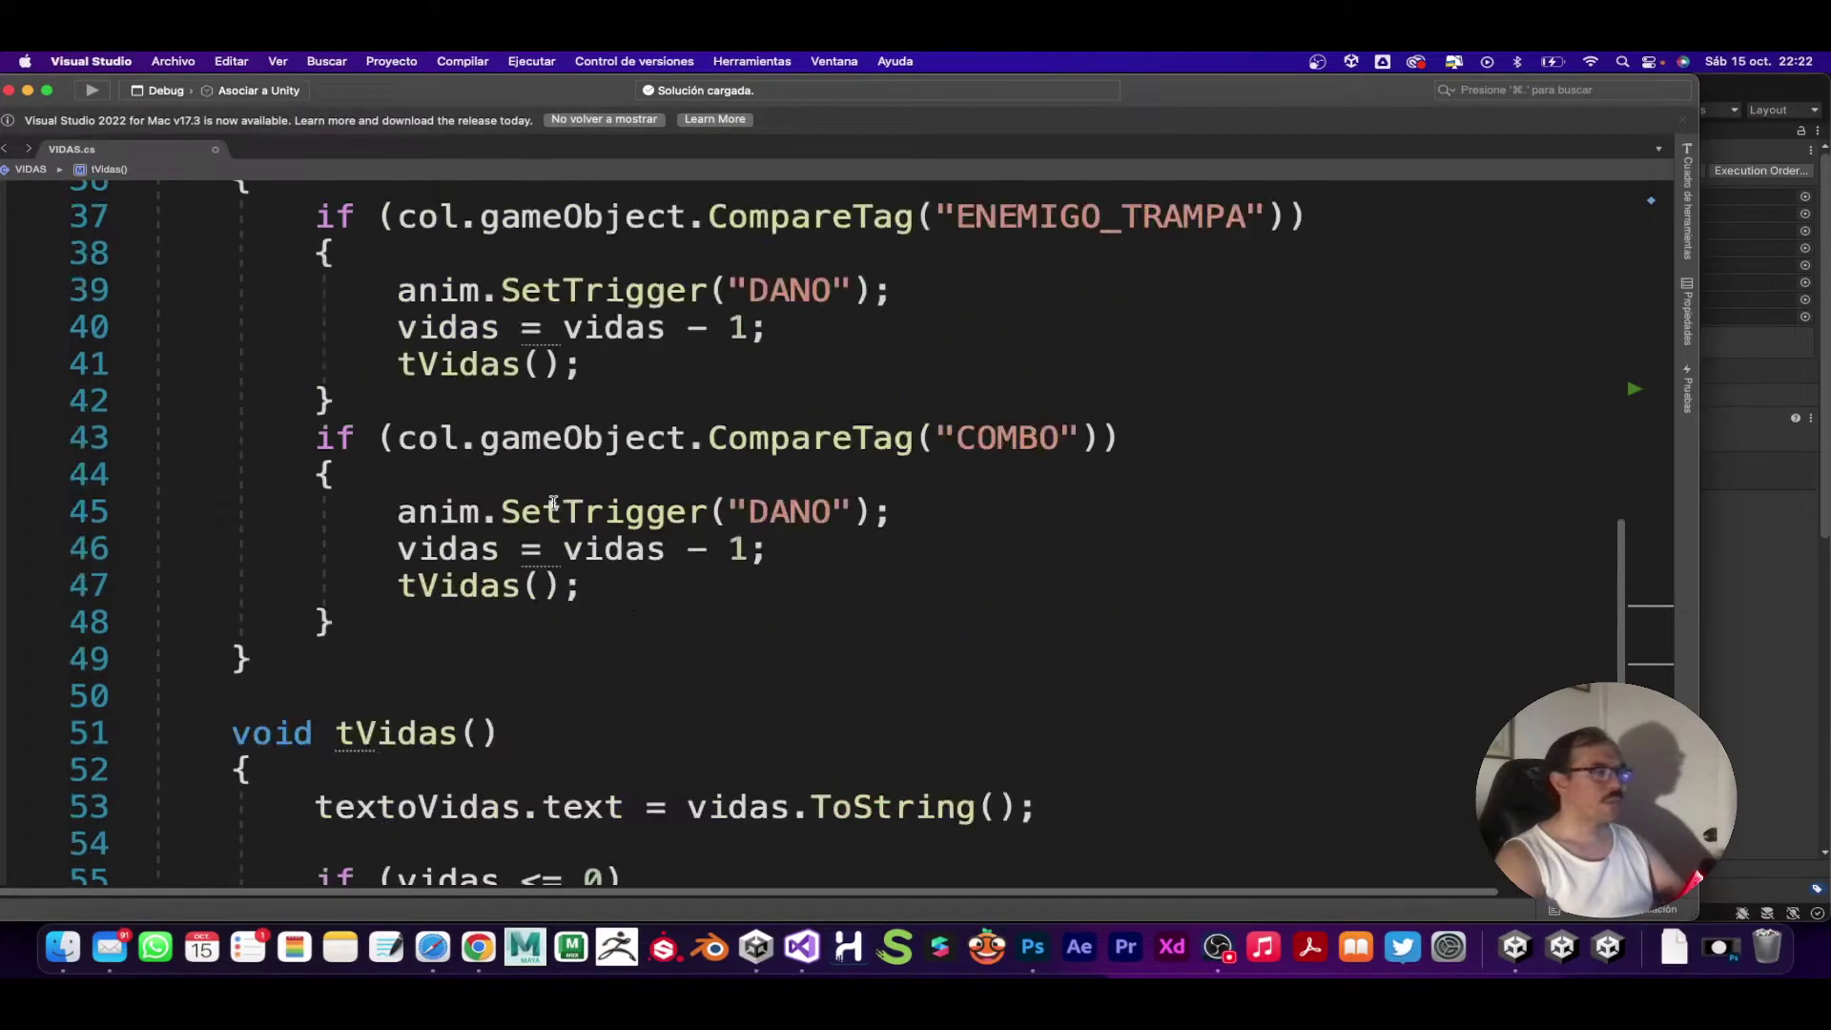
scroll(668, 563, "up", 5)
scroll(554, 503, "up", 3)
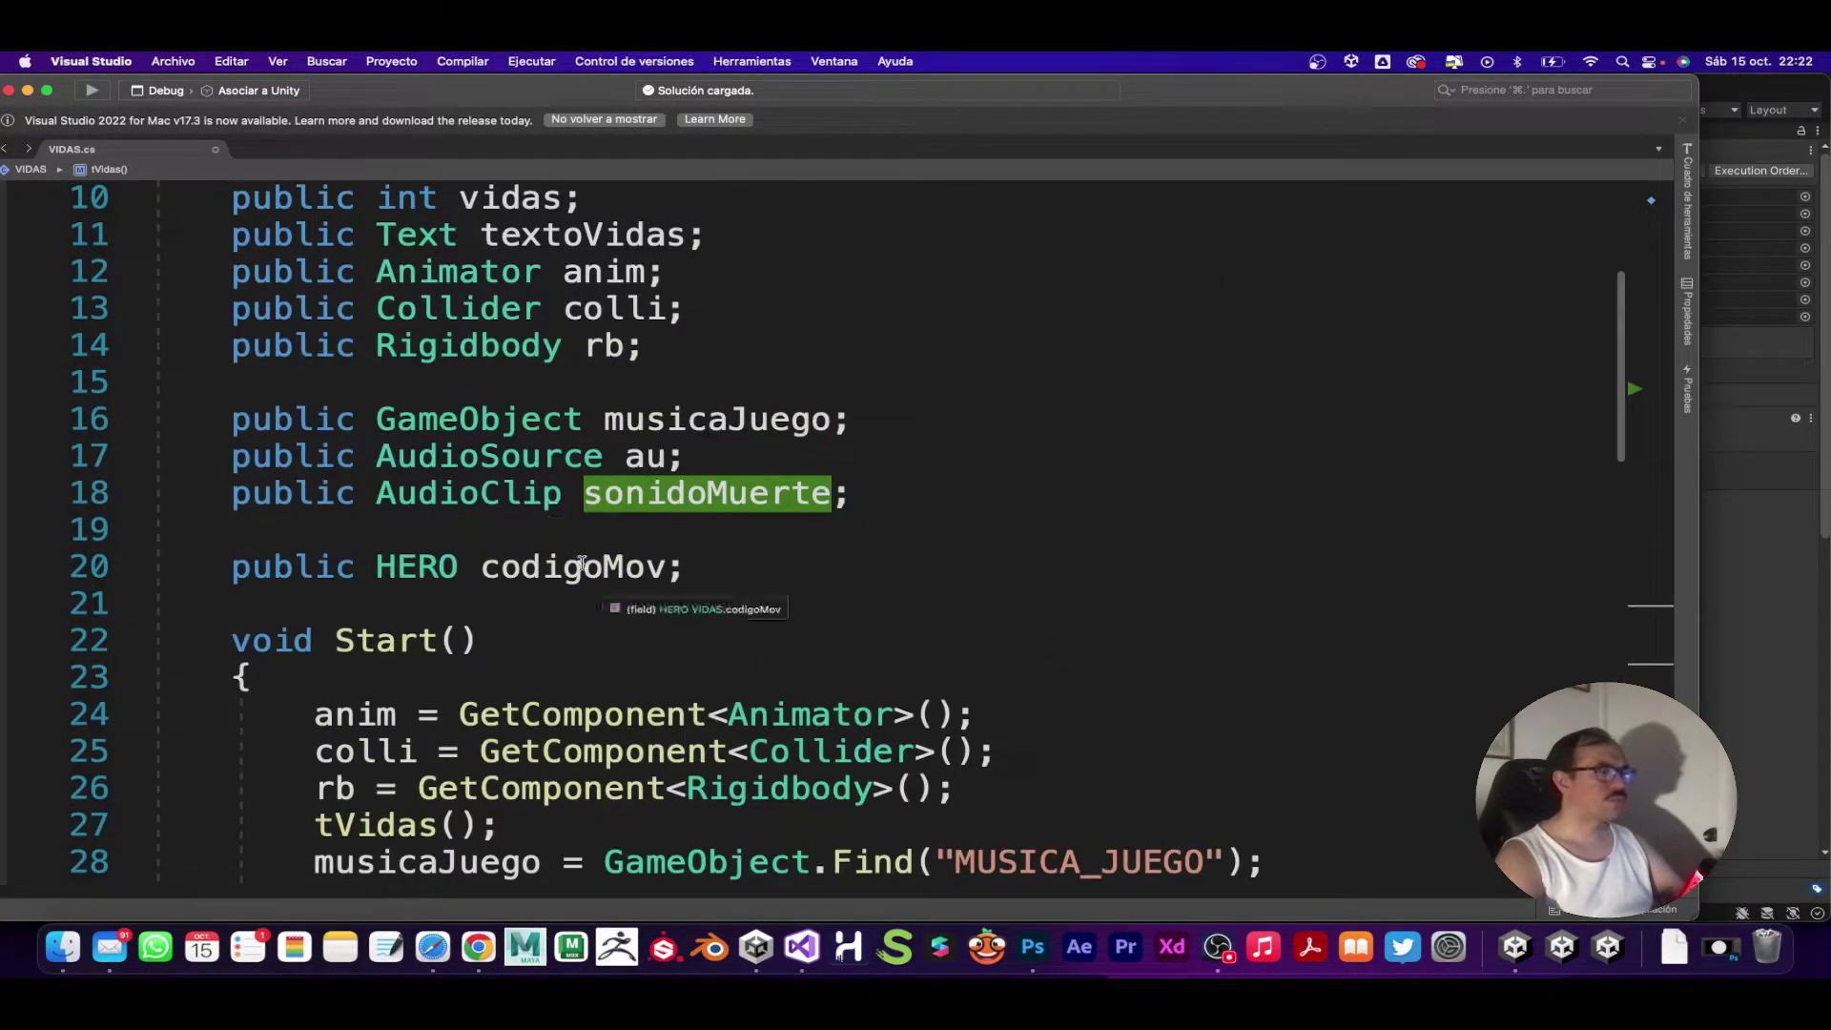
scroll(554, 610, "up", 1)
left_click(855, 444)
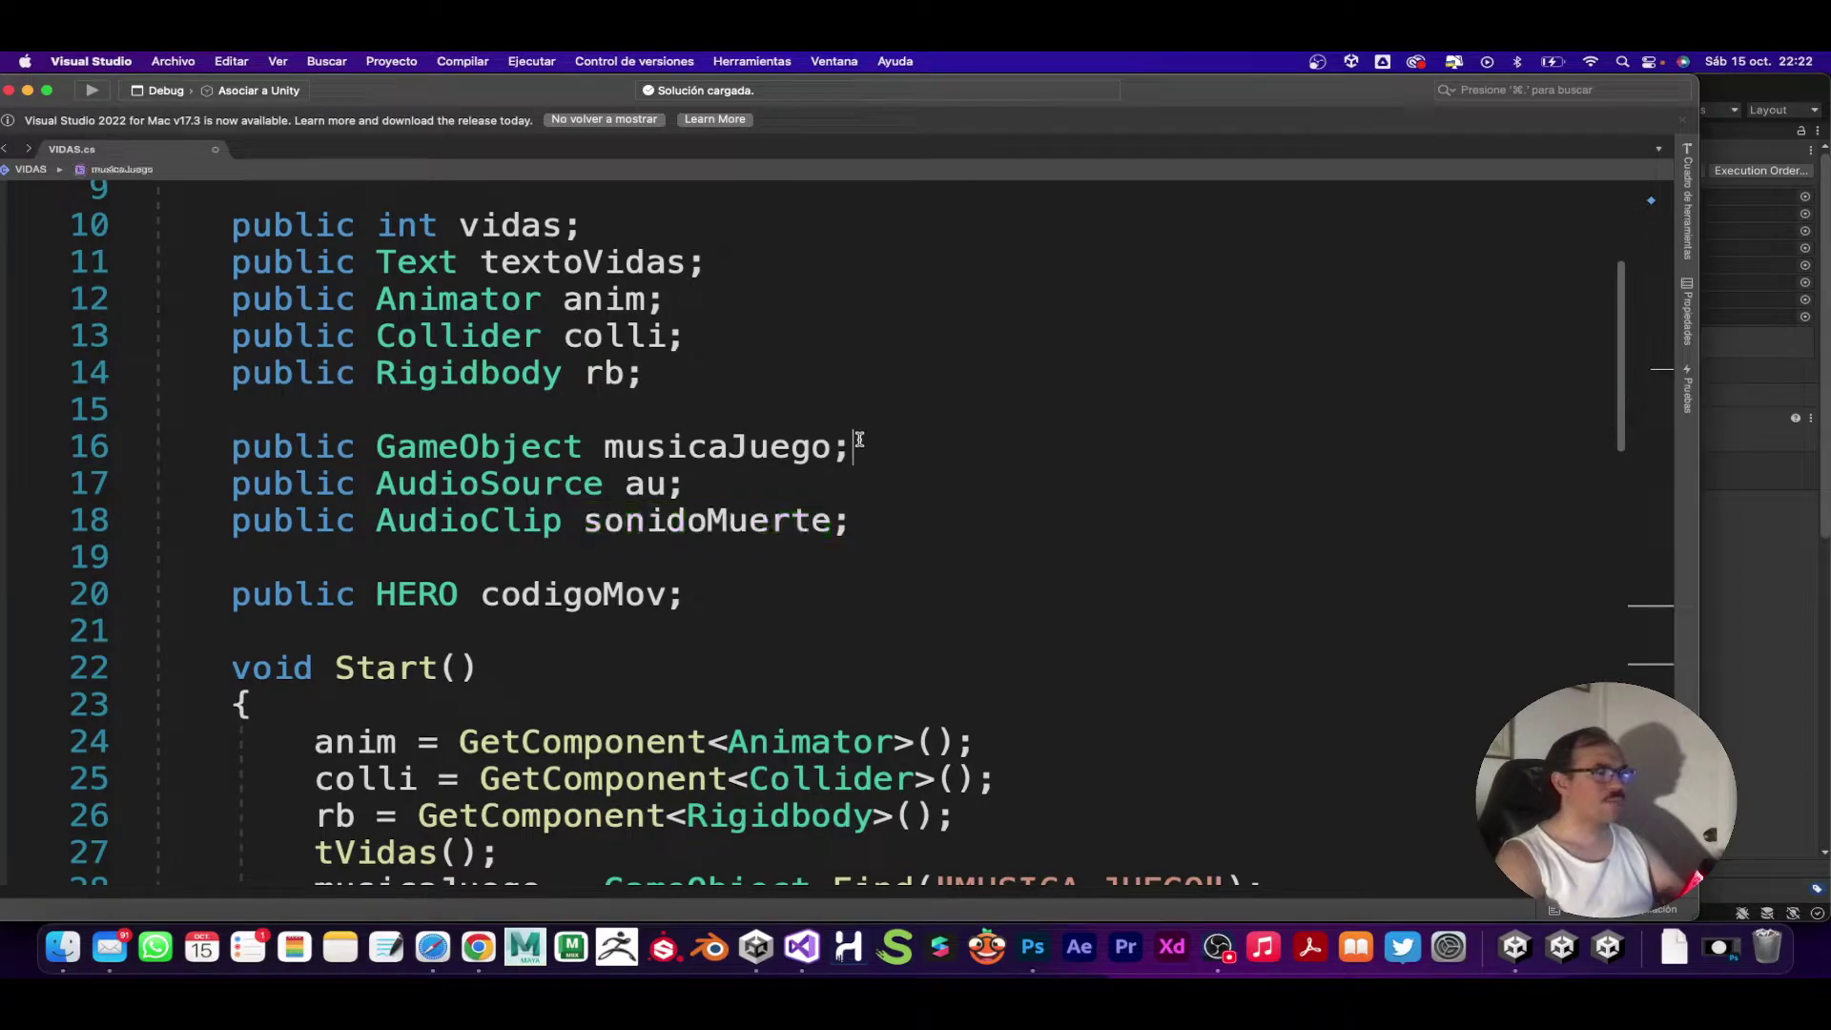
key("Return")
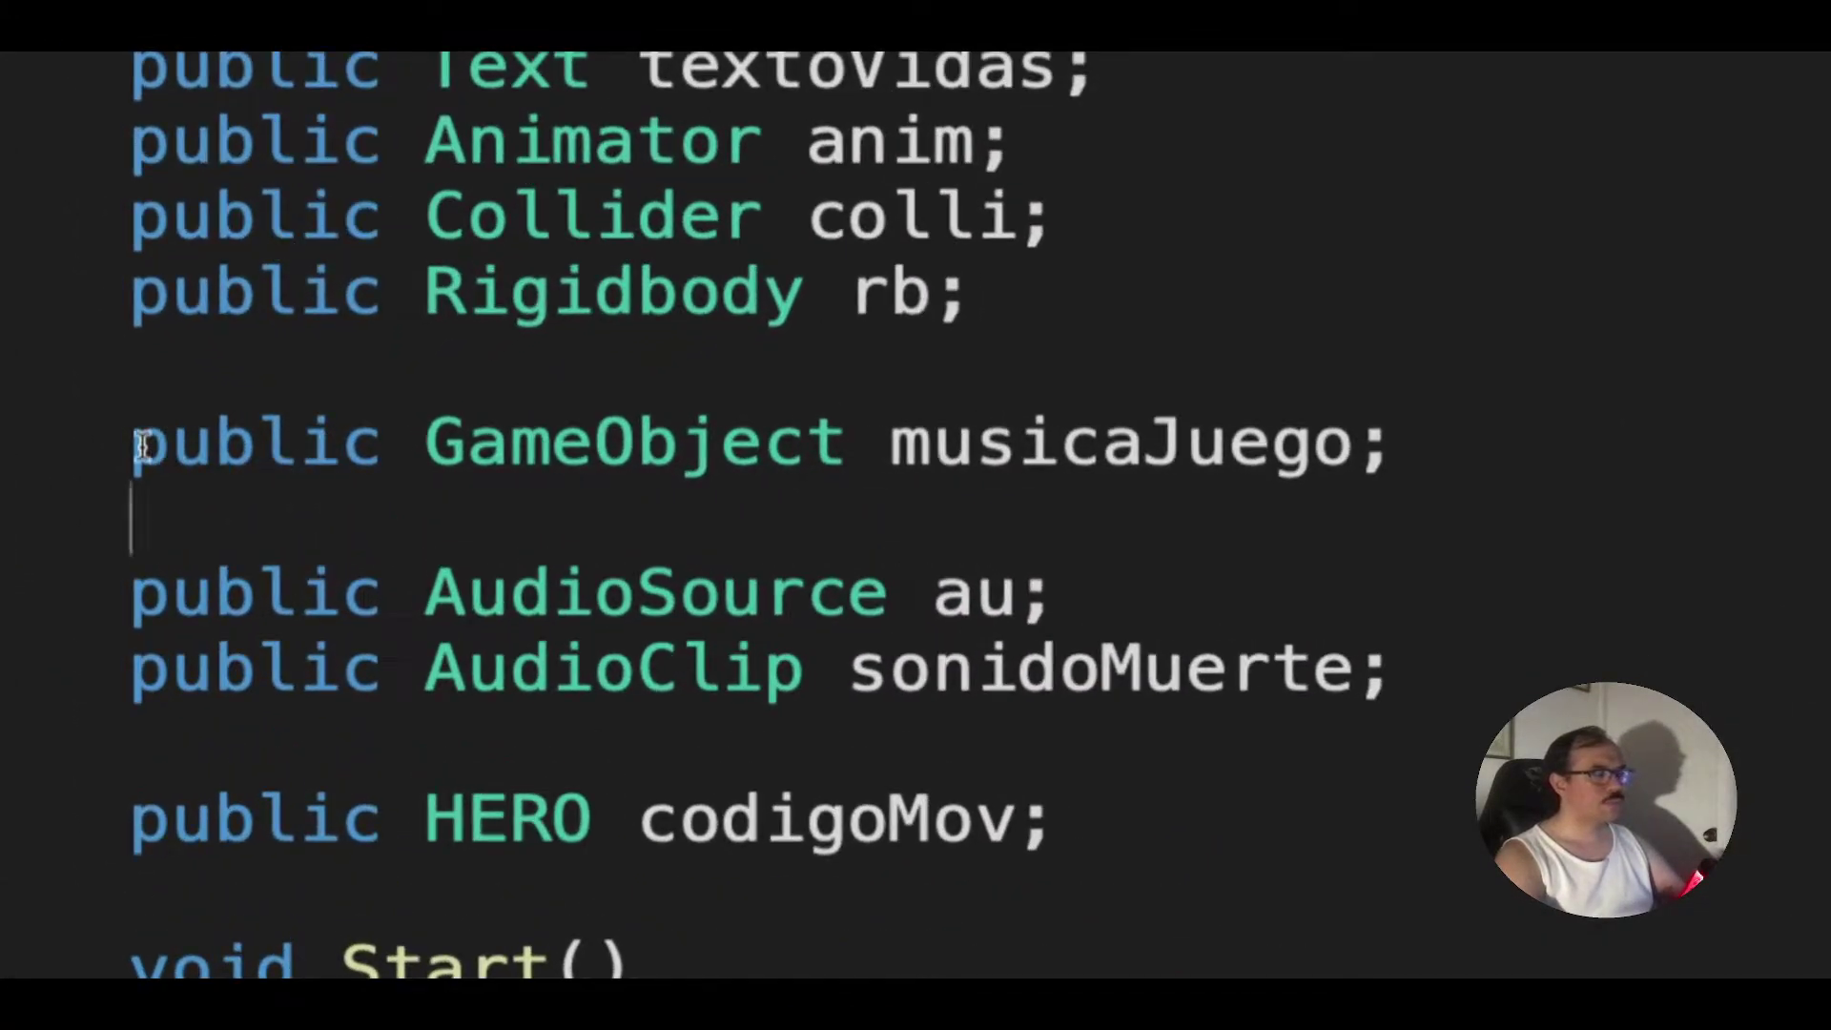
left_click_drag(141, 445, 1402, 456)
left_click(510, 505)
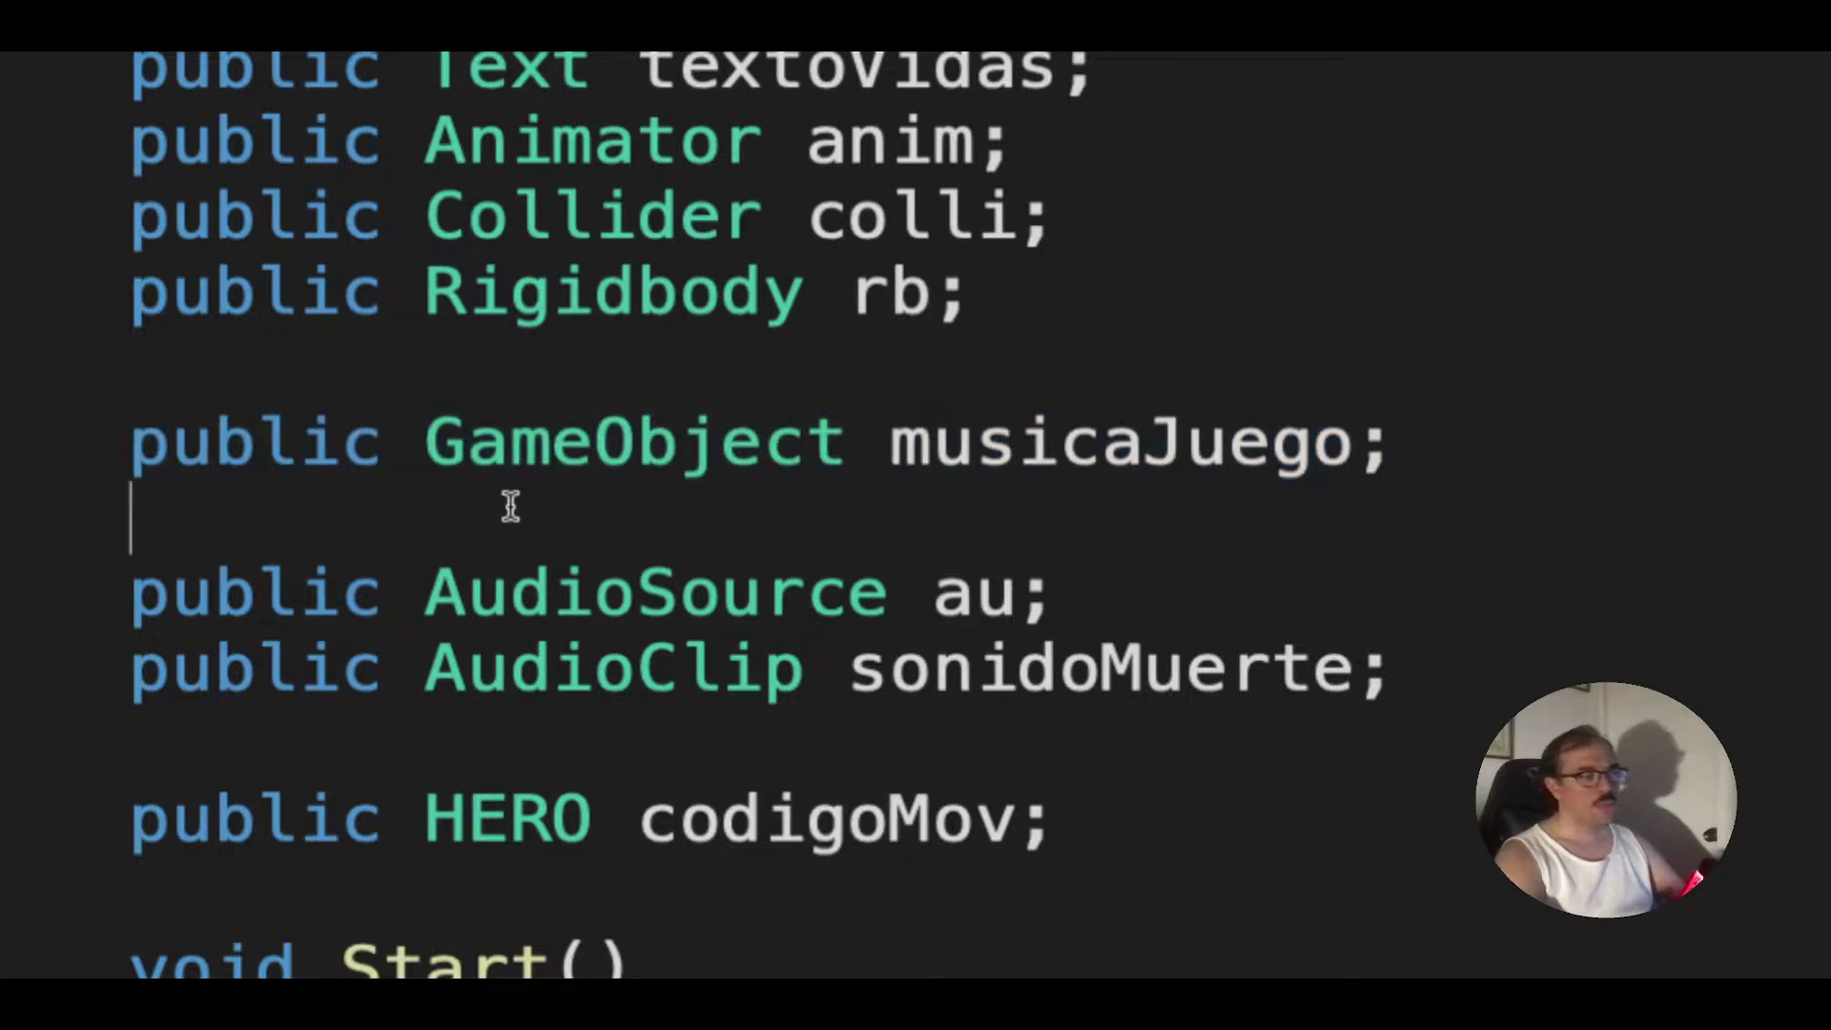
left_click_drag(429, 444, 842, 453)
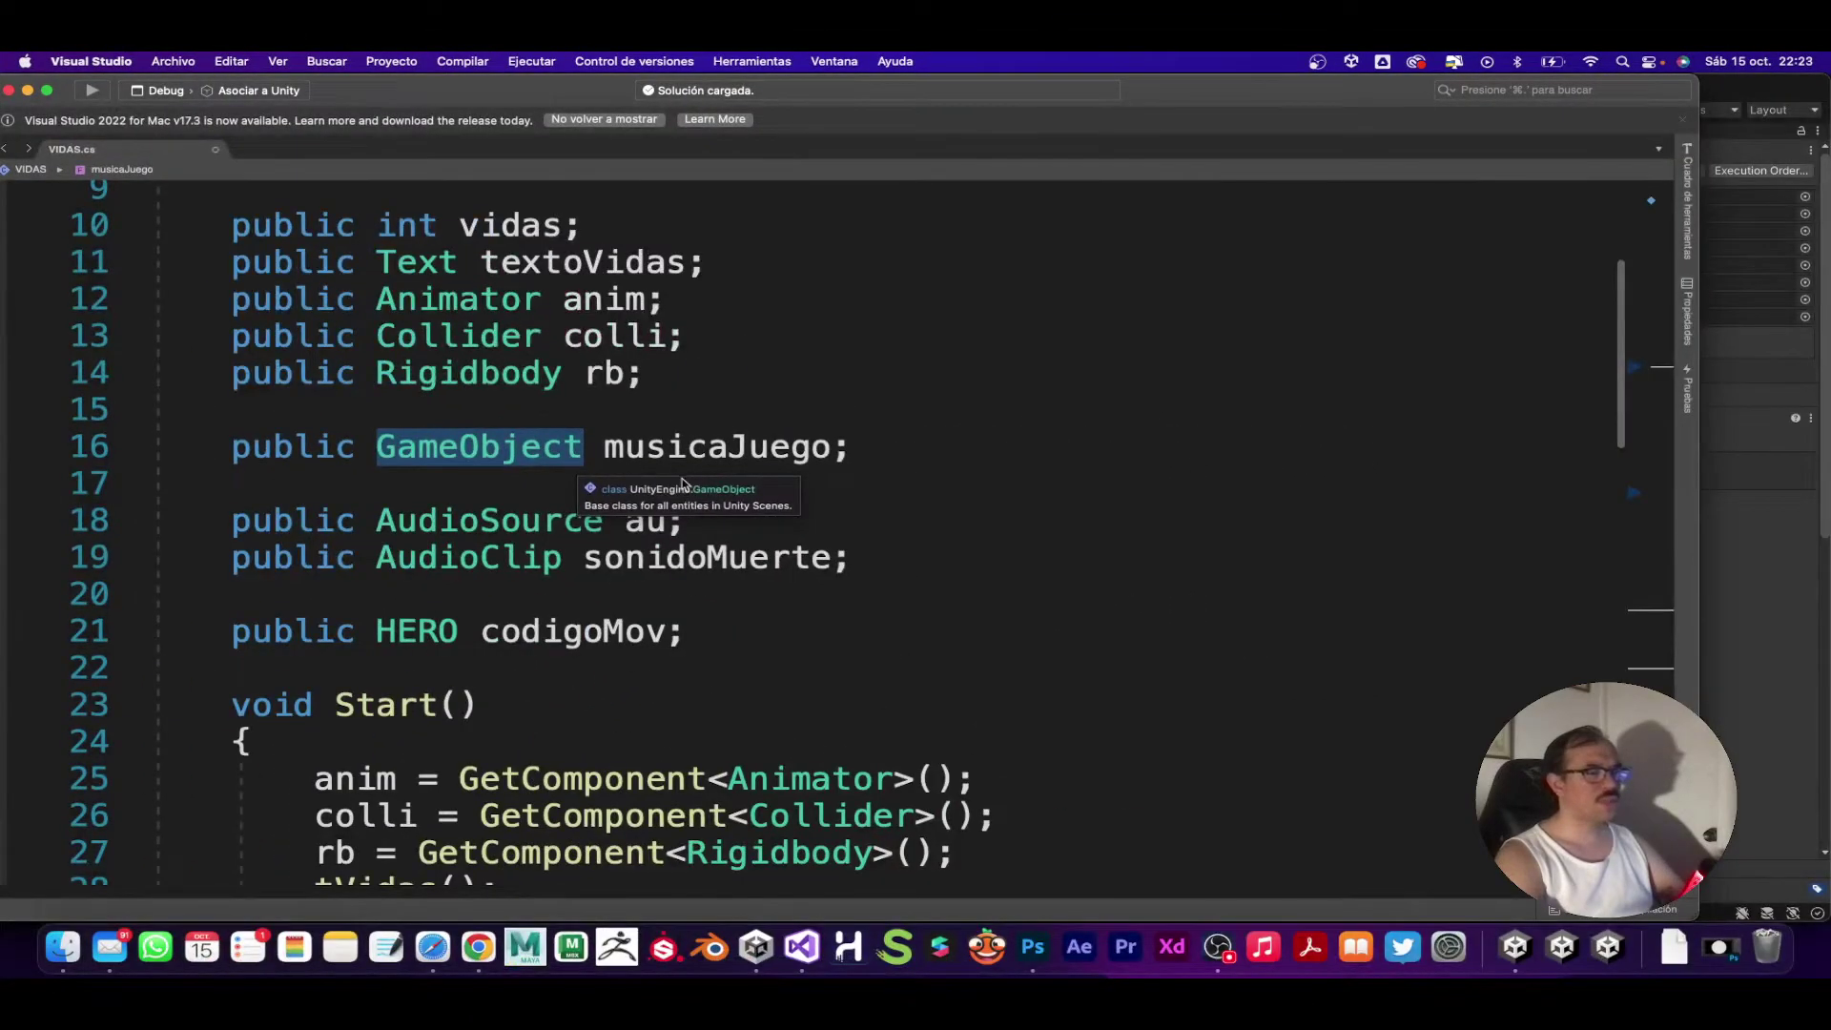
key("ctrl+Up")
left_click(721, 870)
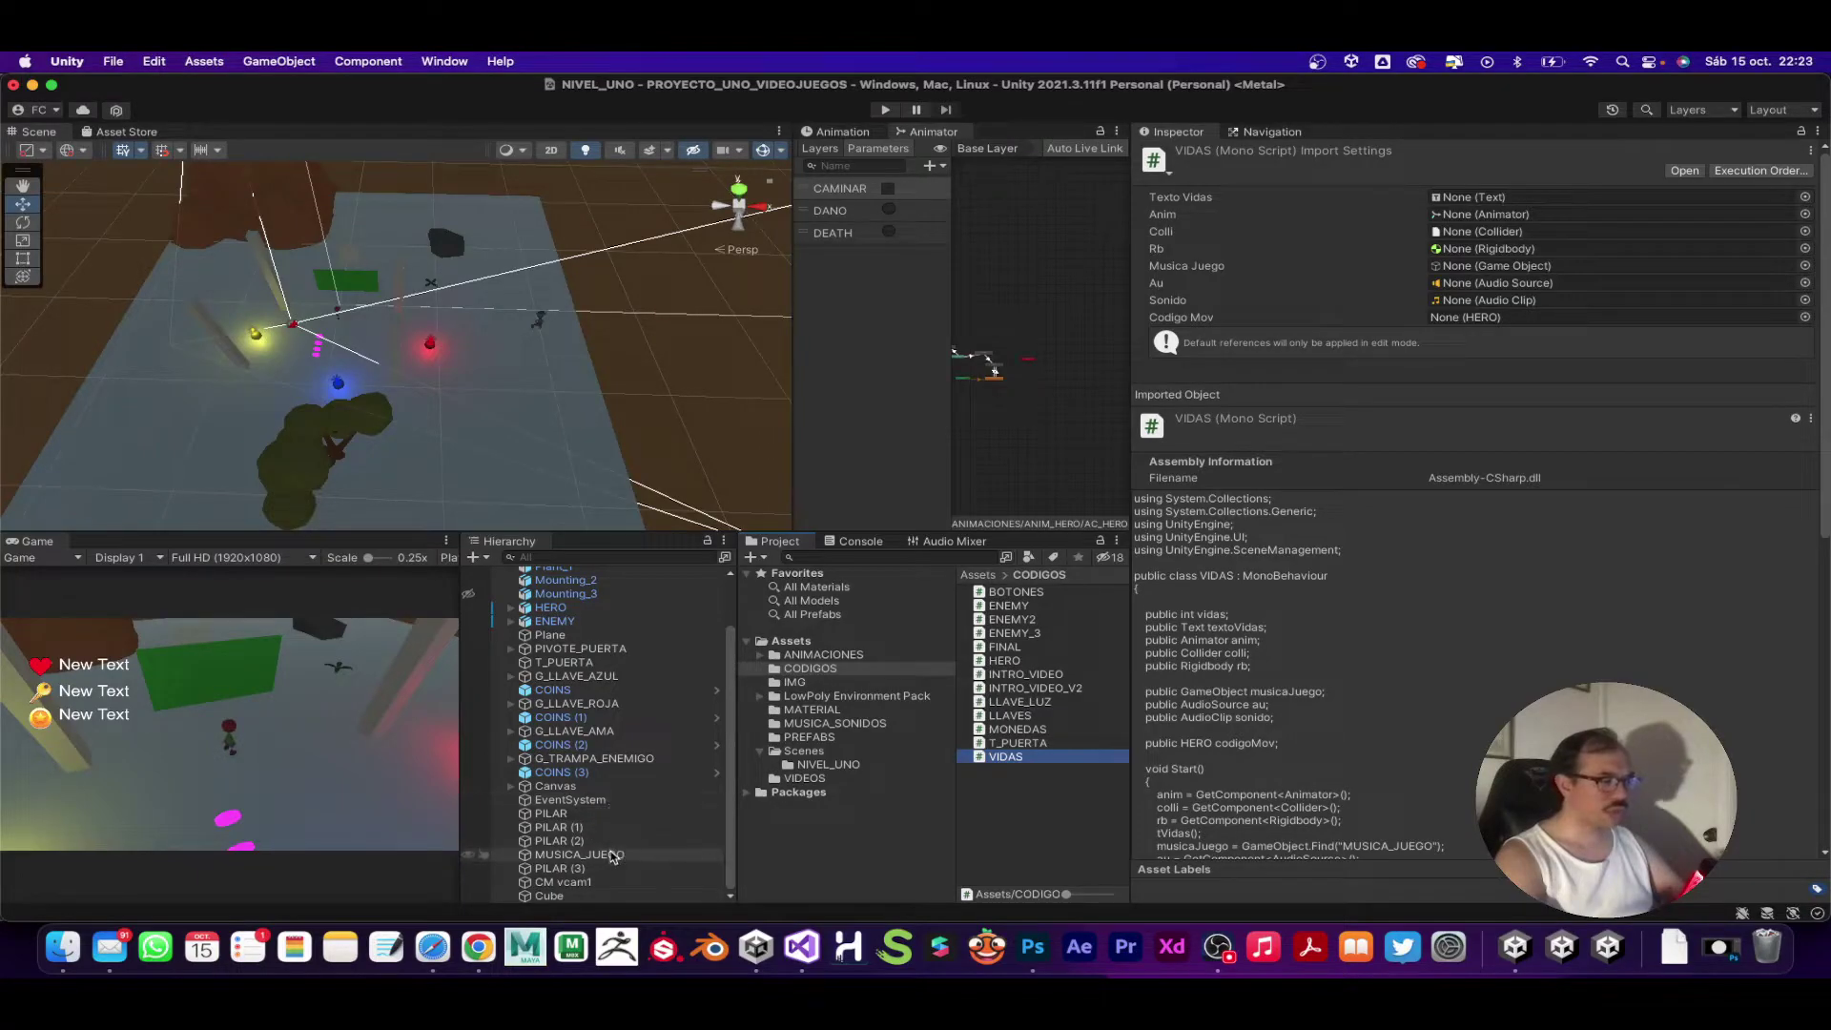
Step: Select MUSICA_JUEGO to view its Audio Source with the MUSICA clip, Play On Awake and Loop
left_click(582, 854)
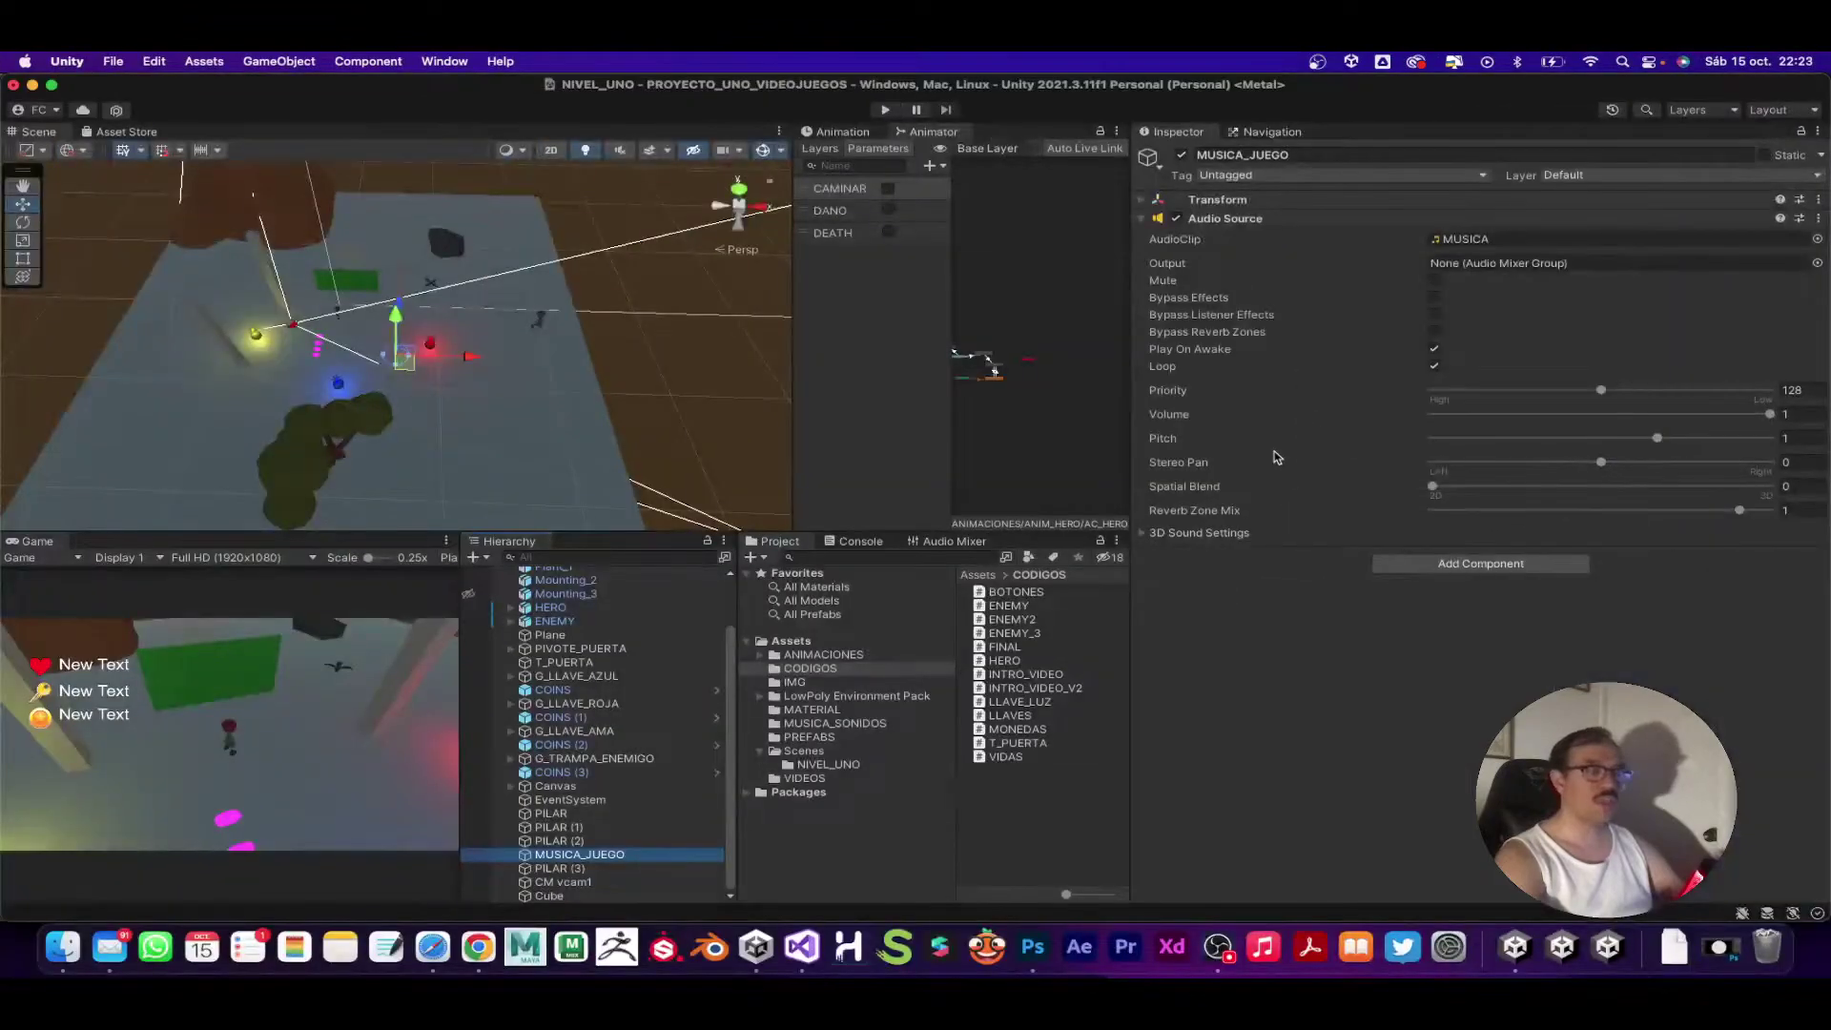
Step: Back in VIDAS.cs, insert a blank line after the tVidas(); call in Start
key("ctrl+Up")
left_click(795, 701)
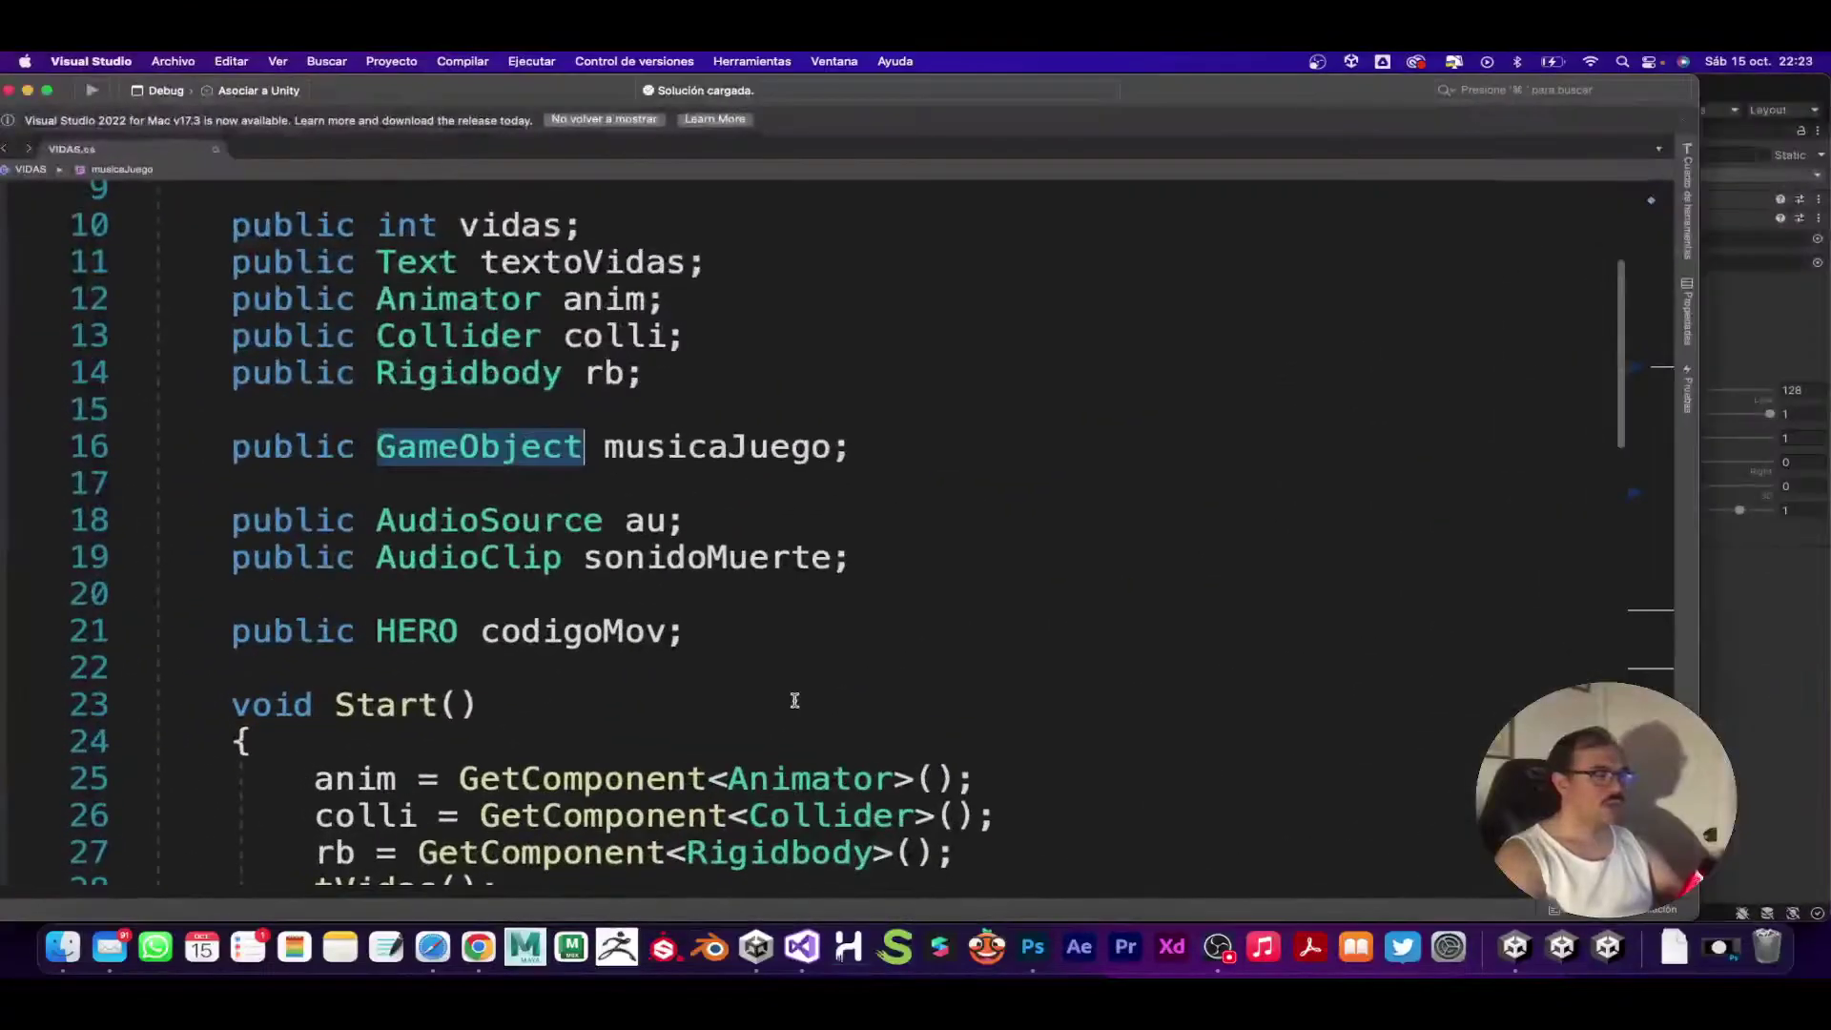
left_click_drag(232, 447, 872, 454)
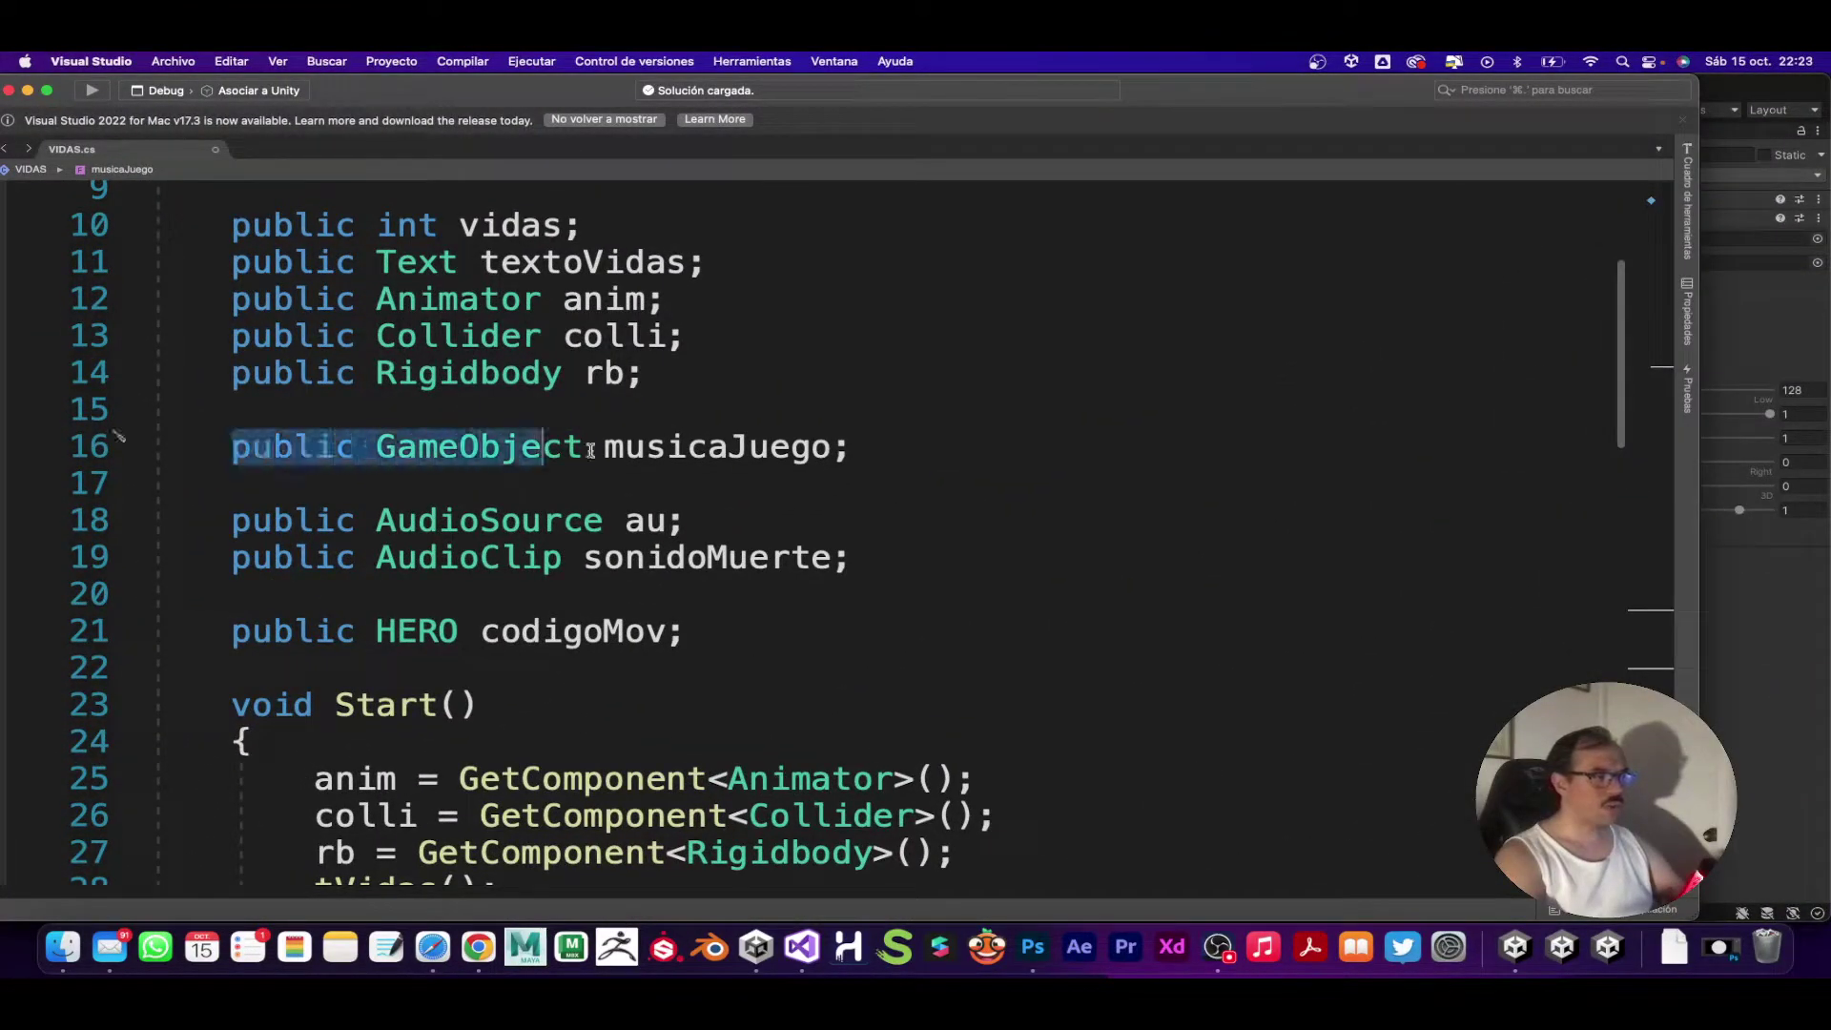
scroll(676, 637, "down", 3)
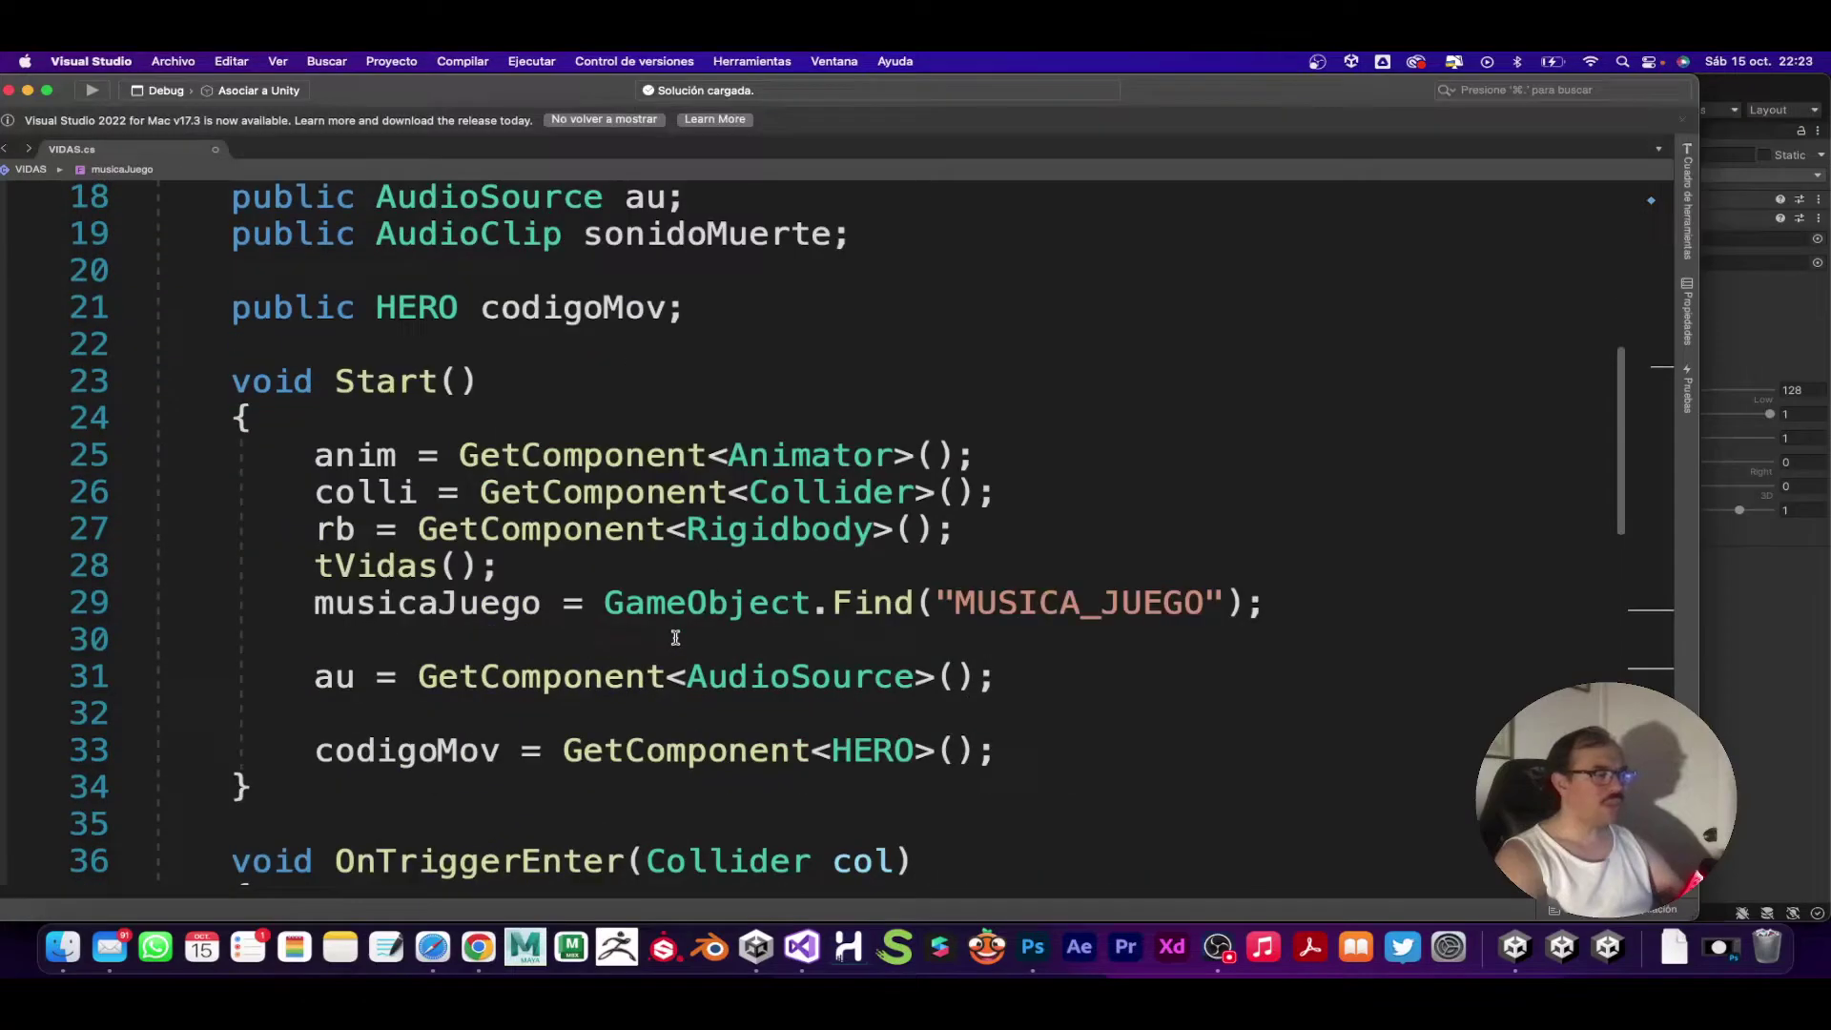
key("Return")
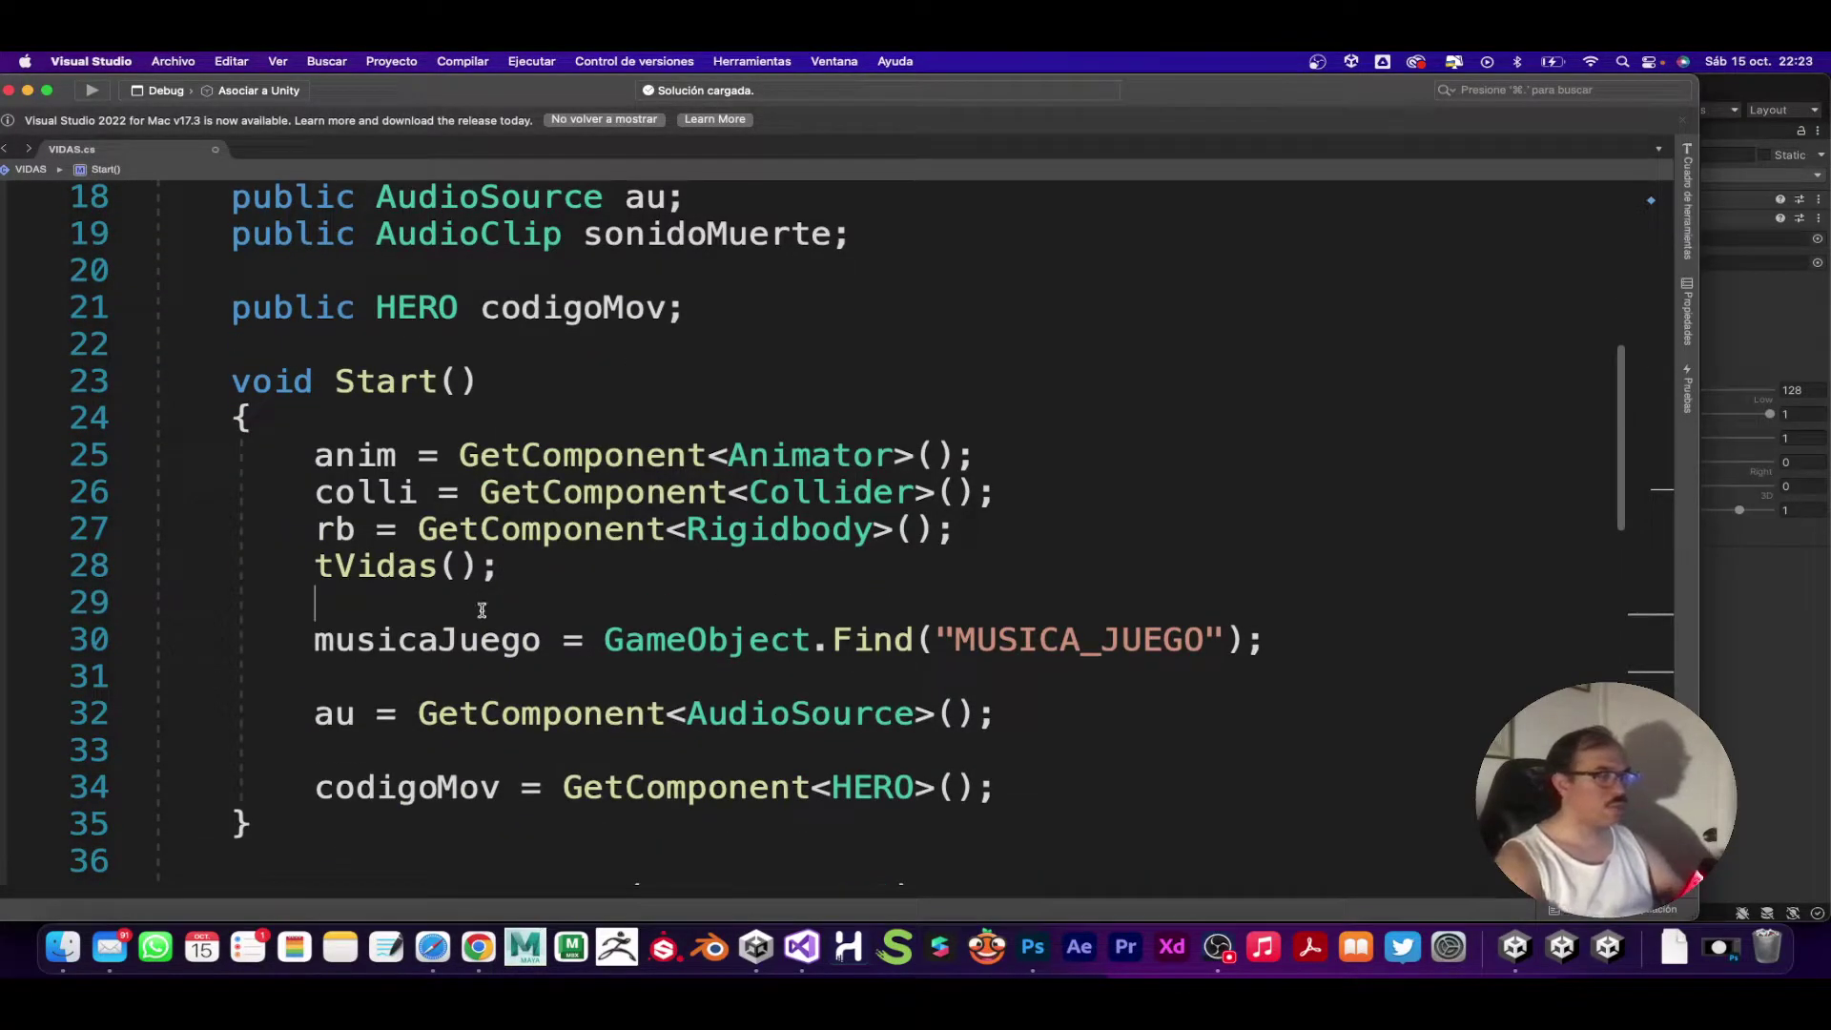
Step: Highlight GameObject.Find("MUSICA_JUEGO"), its object name and the musicaJuego variable to explain the lookup
left_click_drag(309, 639, 553, 658)
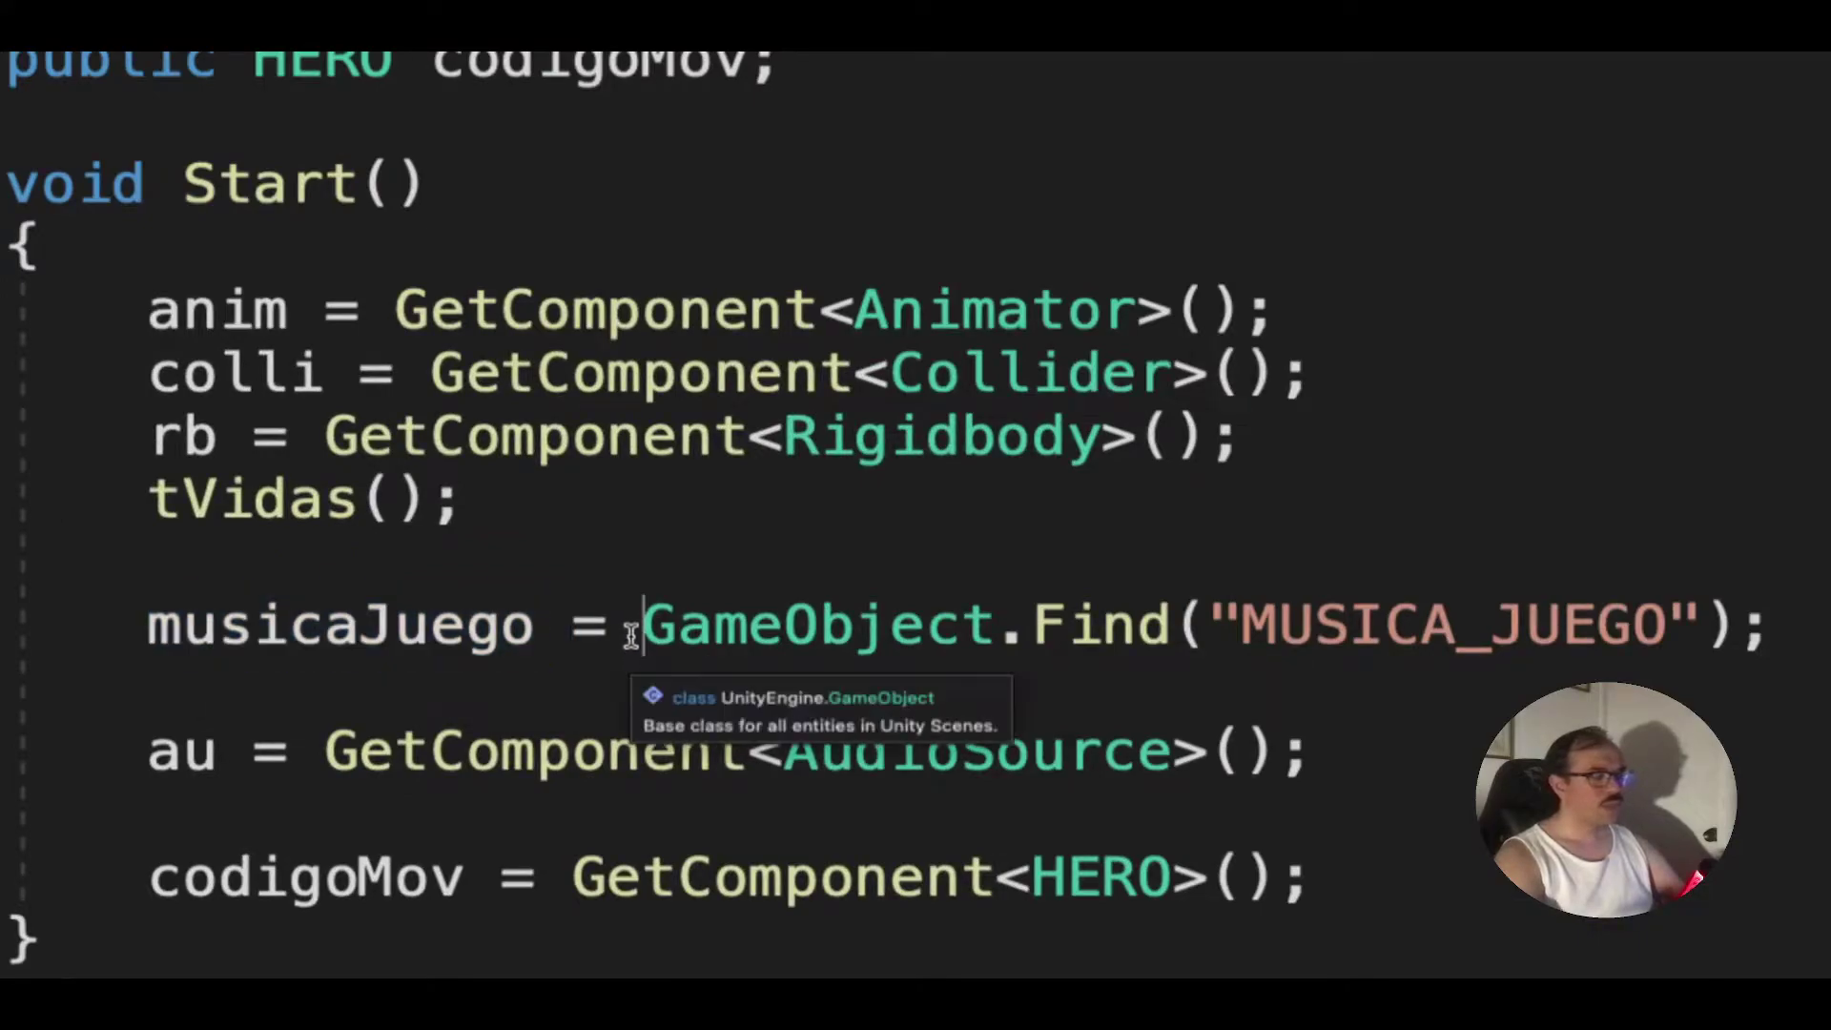
double_click(668, 658)
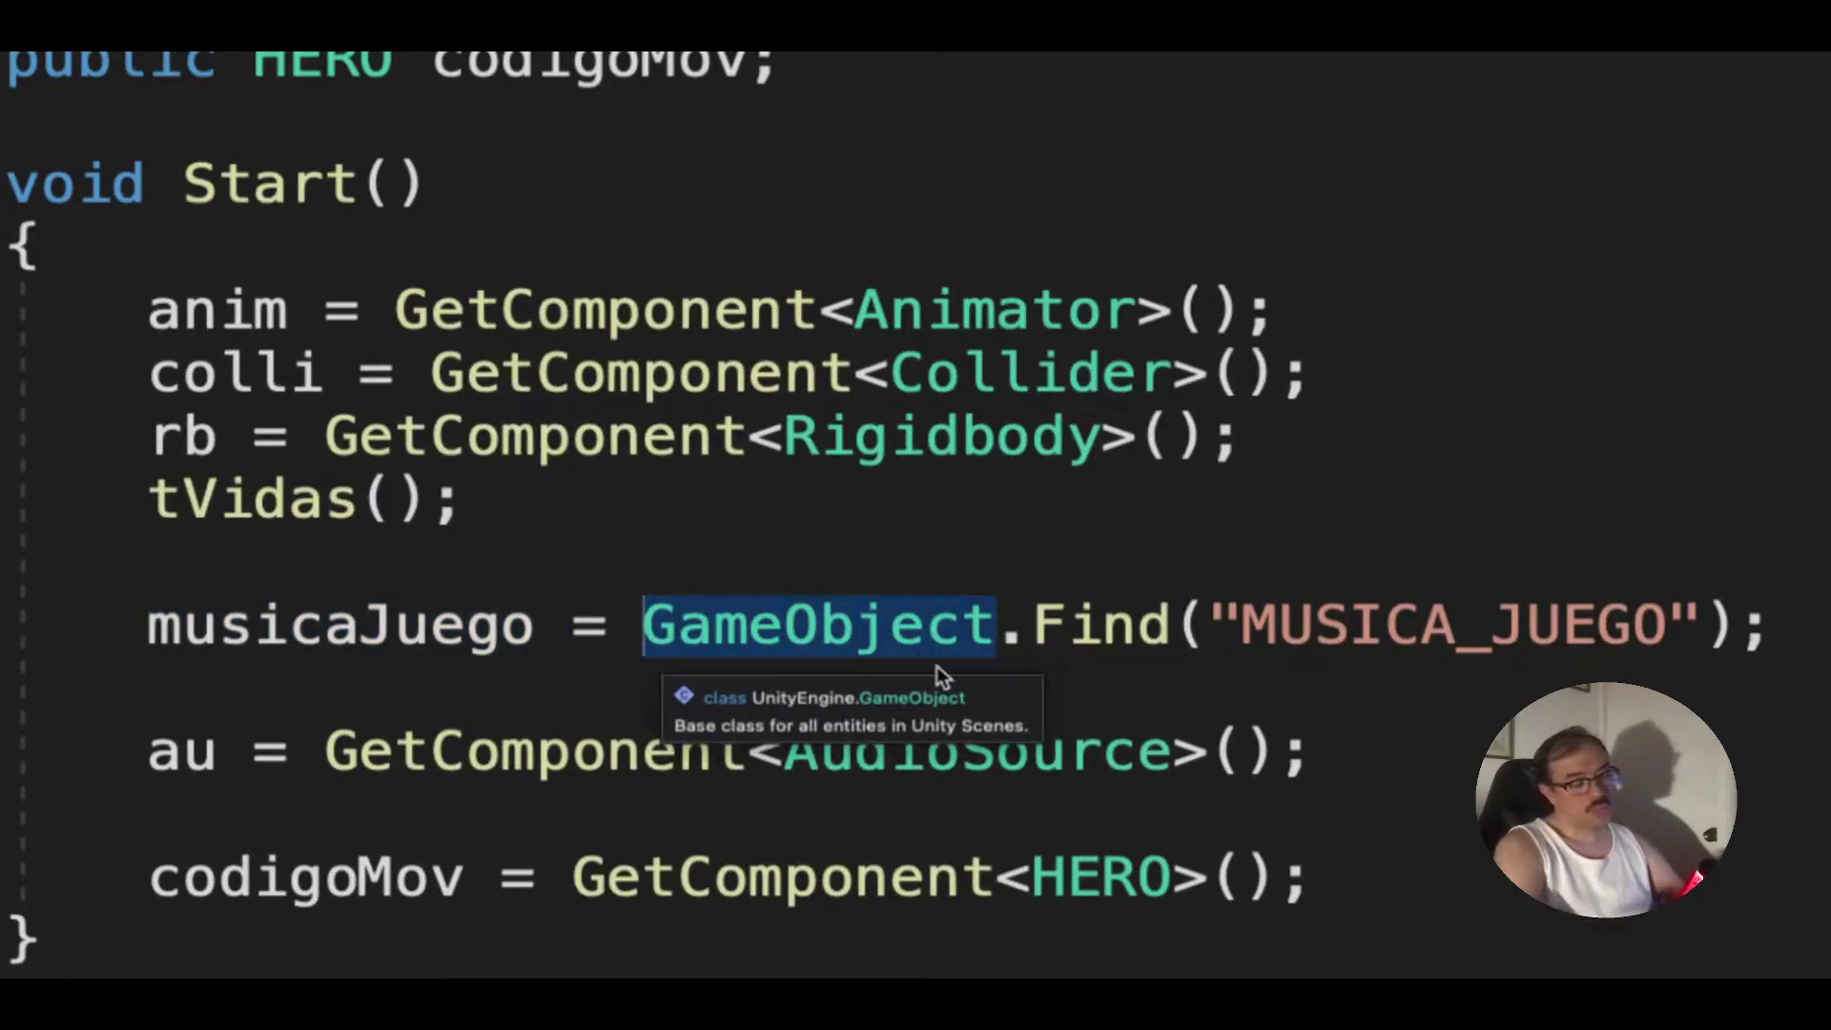
left_click(1157, 687)
left_click(647, 629)
left_click_drag(647, 627, 1173, 634)
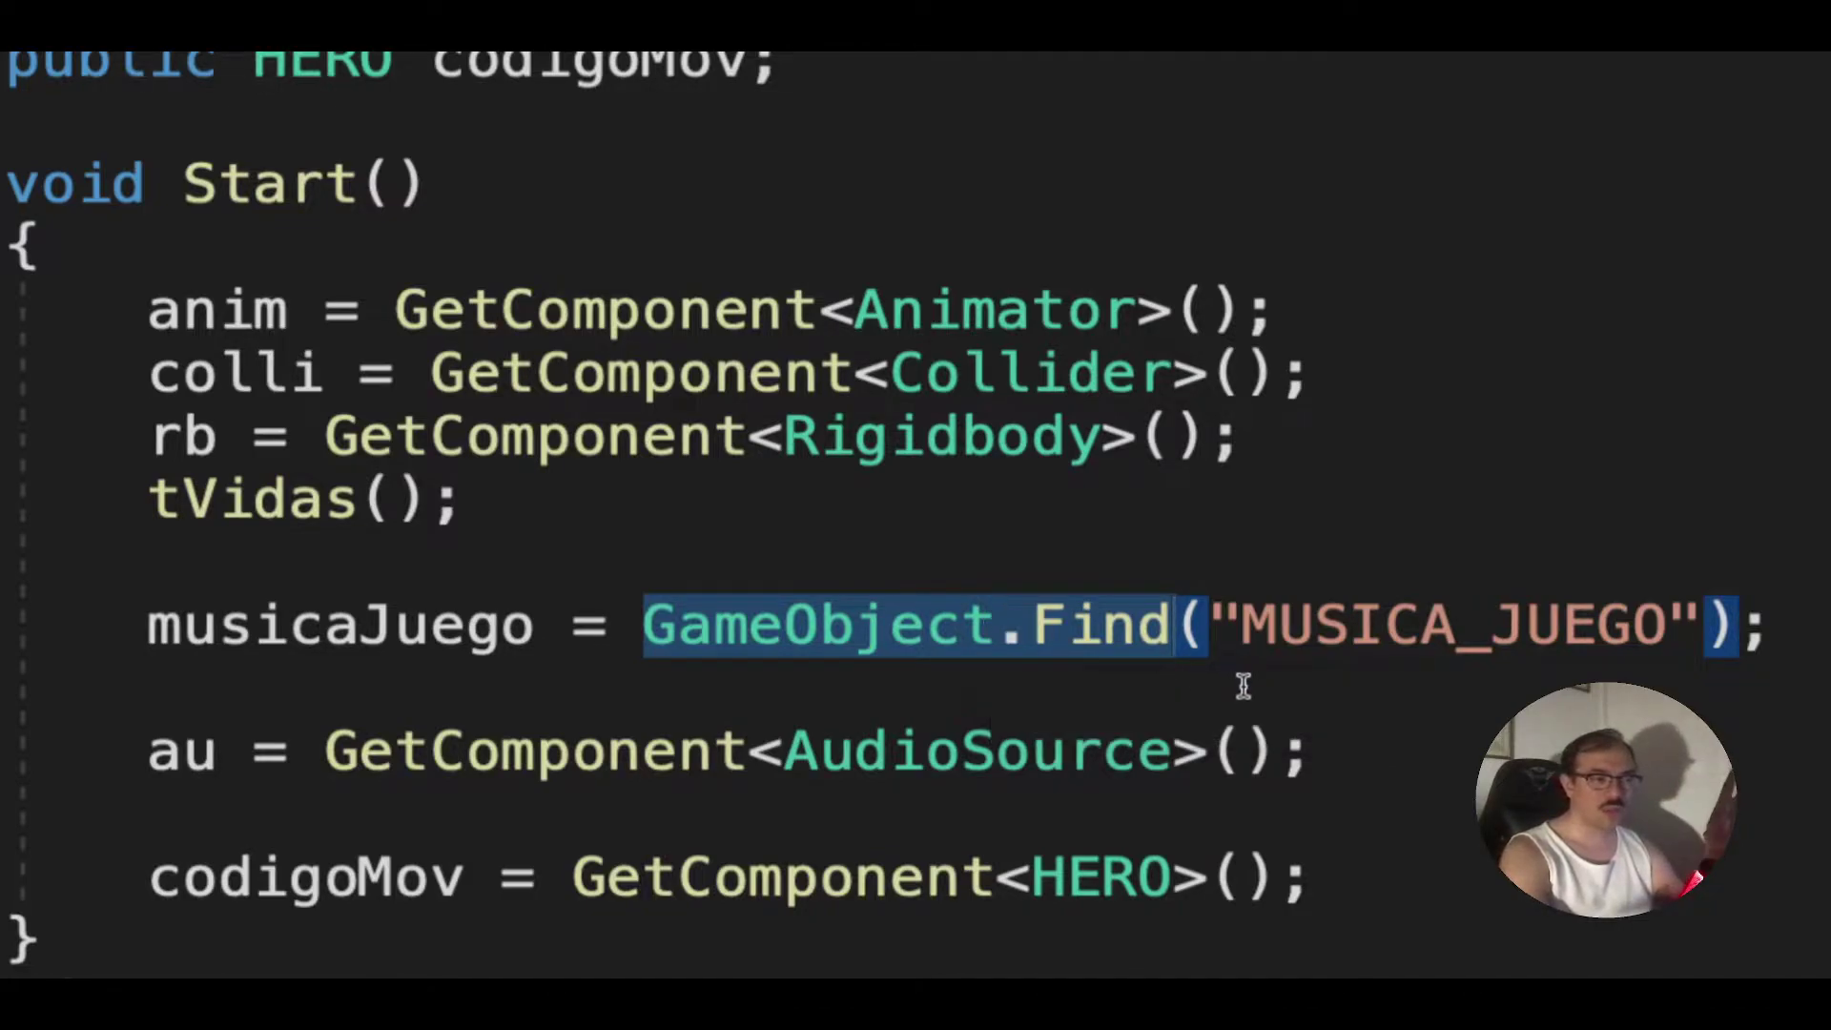
left_click(1240, 634)
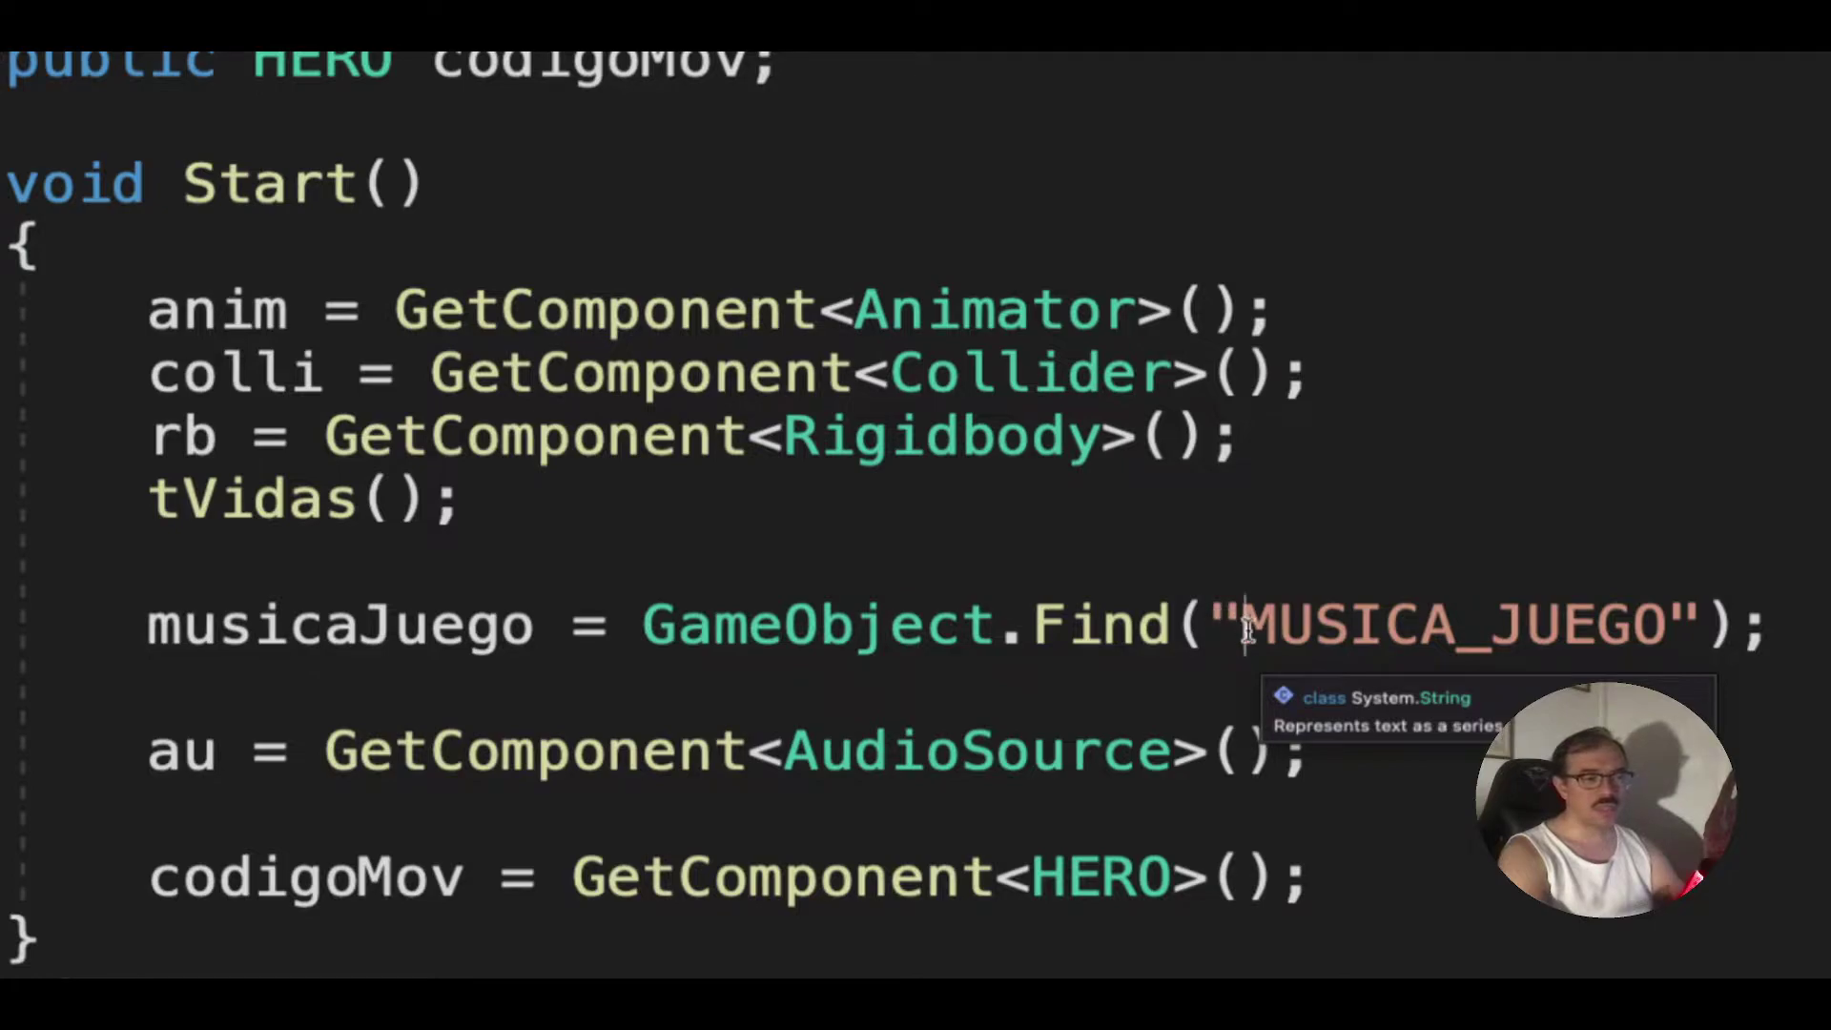
left_click_drag(1247, 634, 1669, 635)
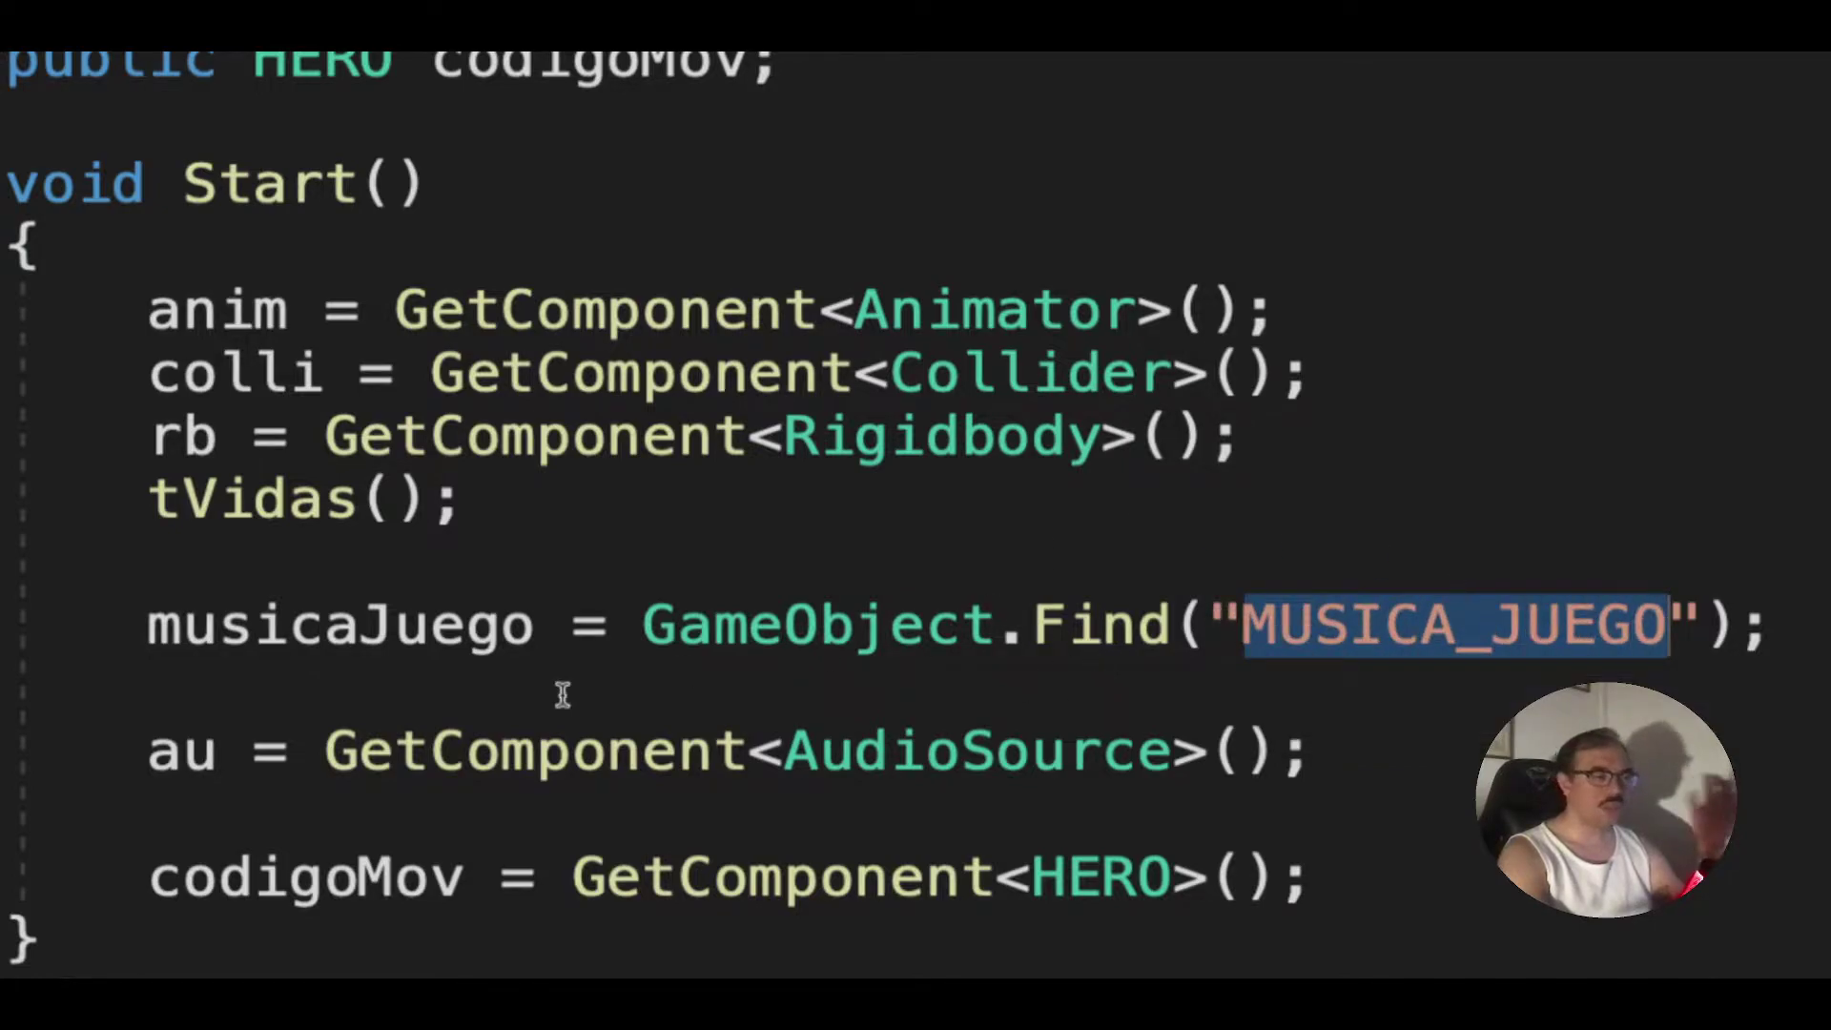
left_click_drag(536, 625, 147, 629)
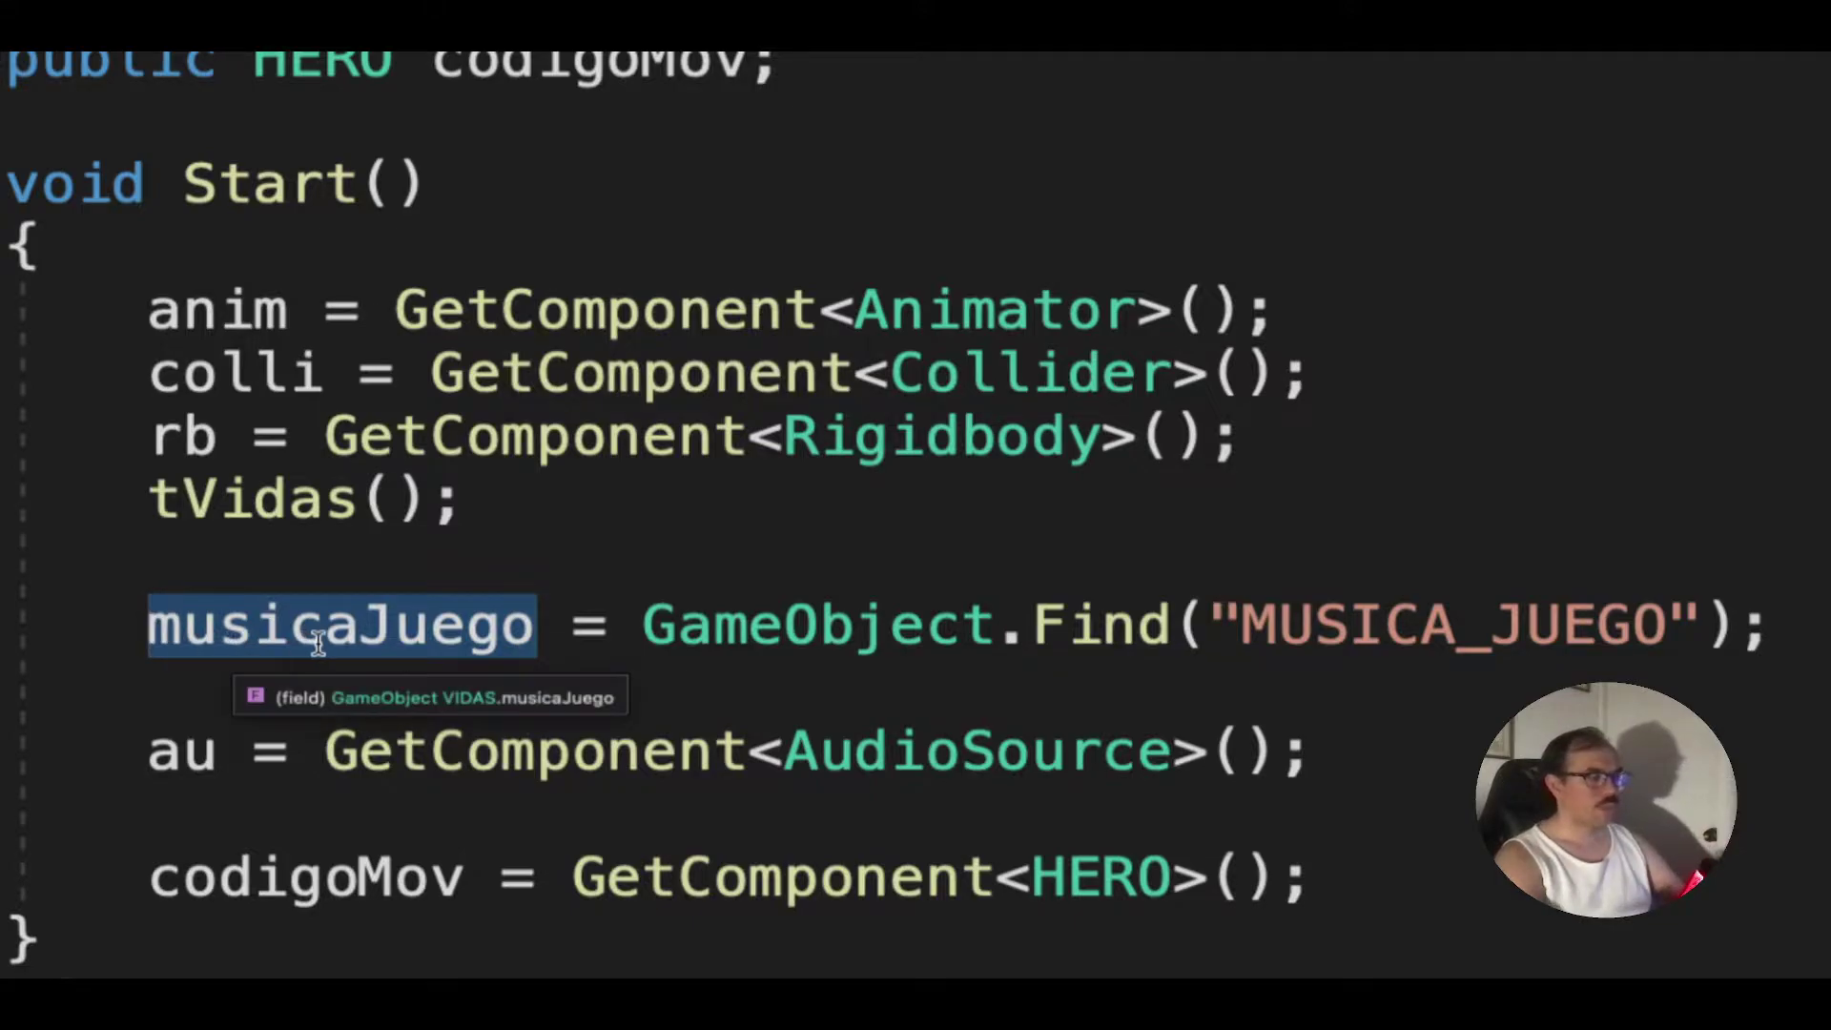
scroll(603, 747, "down", 6)
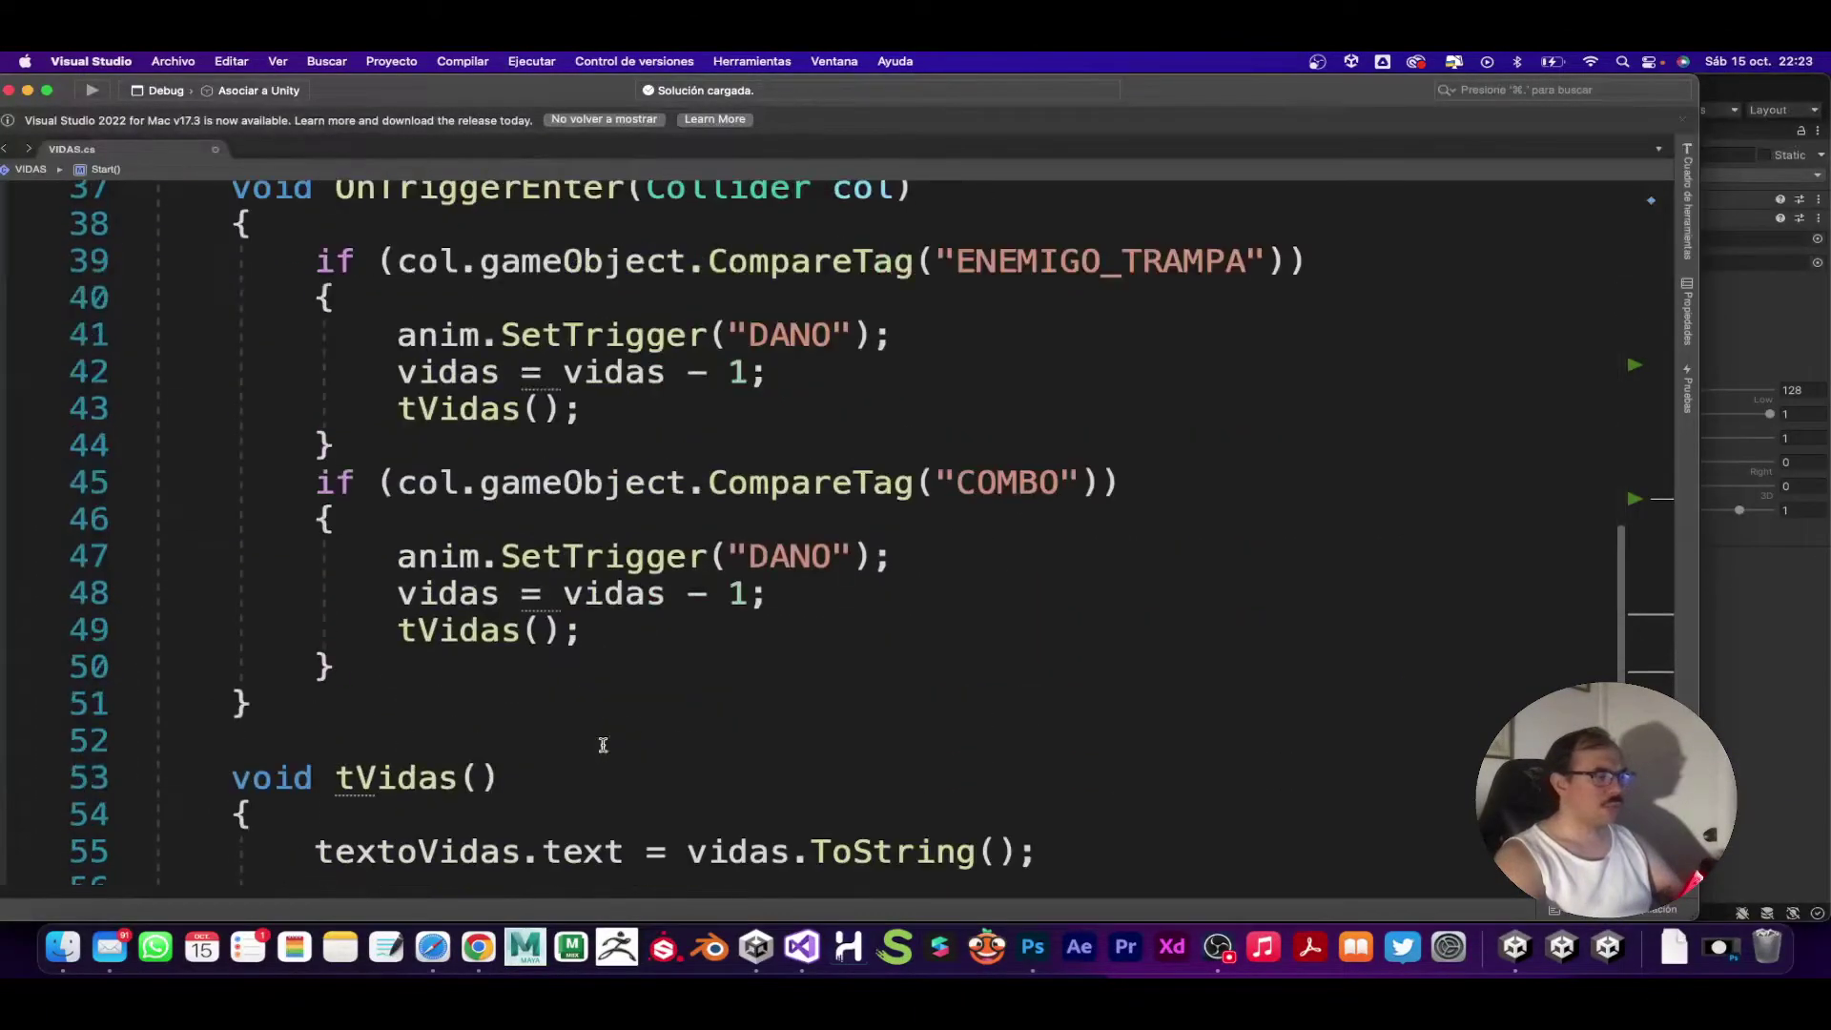
scroll(603, 747, "down", 5)
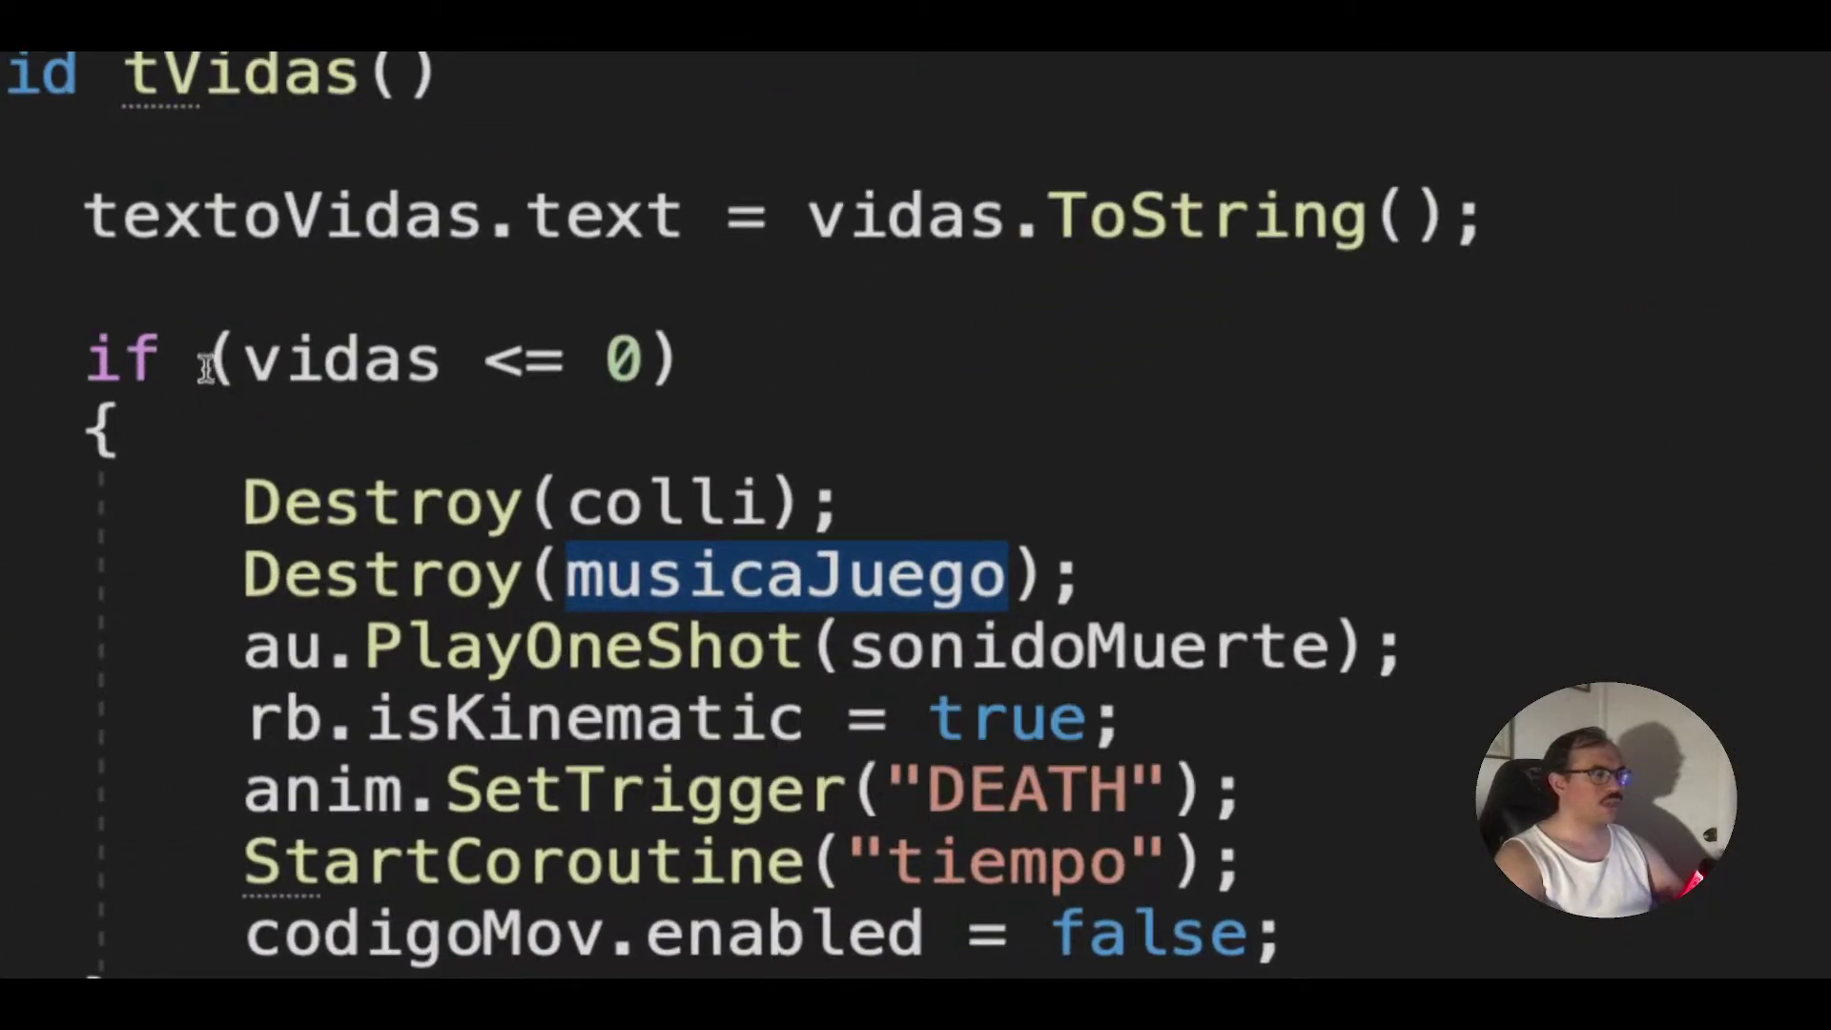
left_click_drag(207, 367, 679, 368)
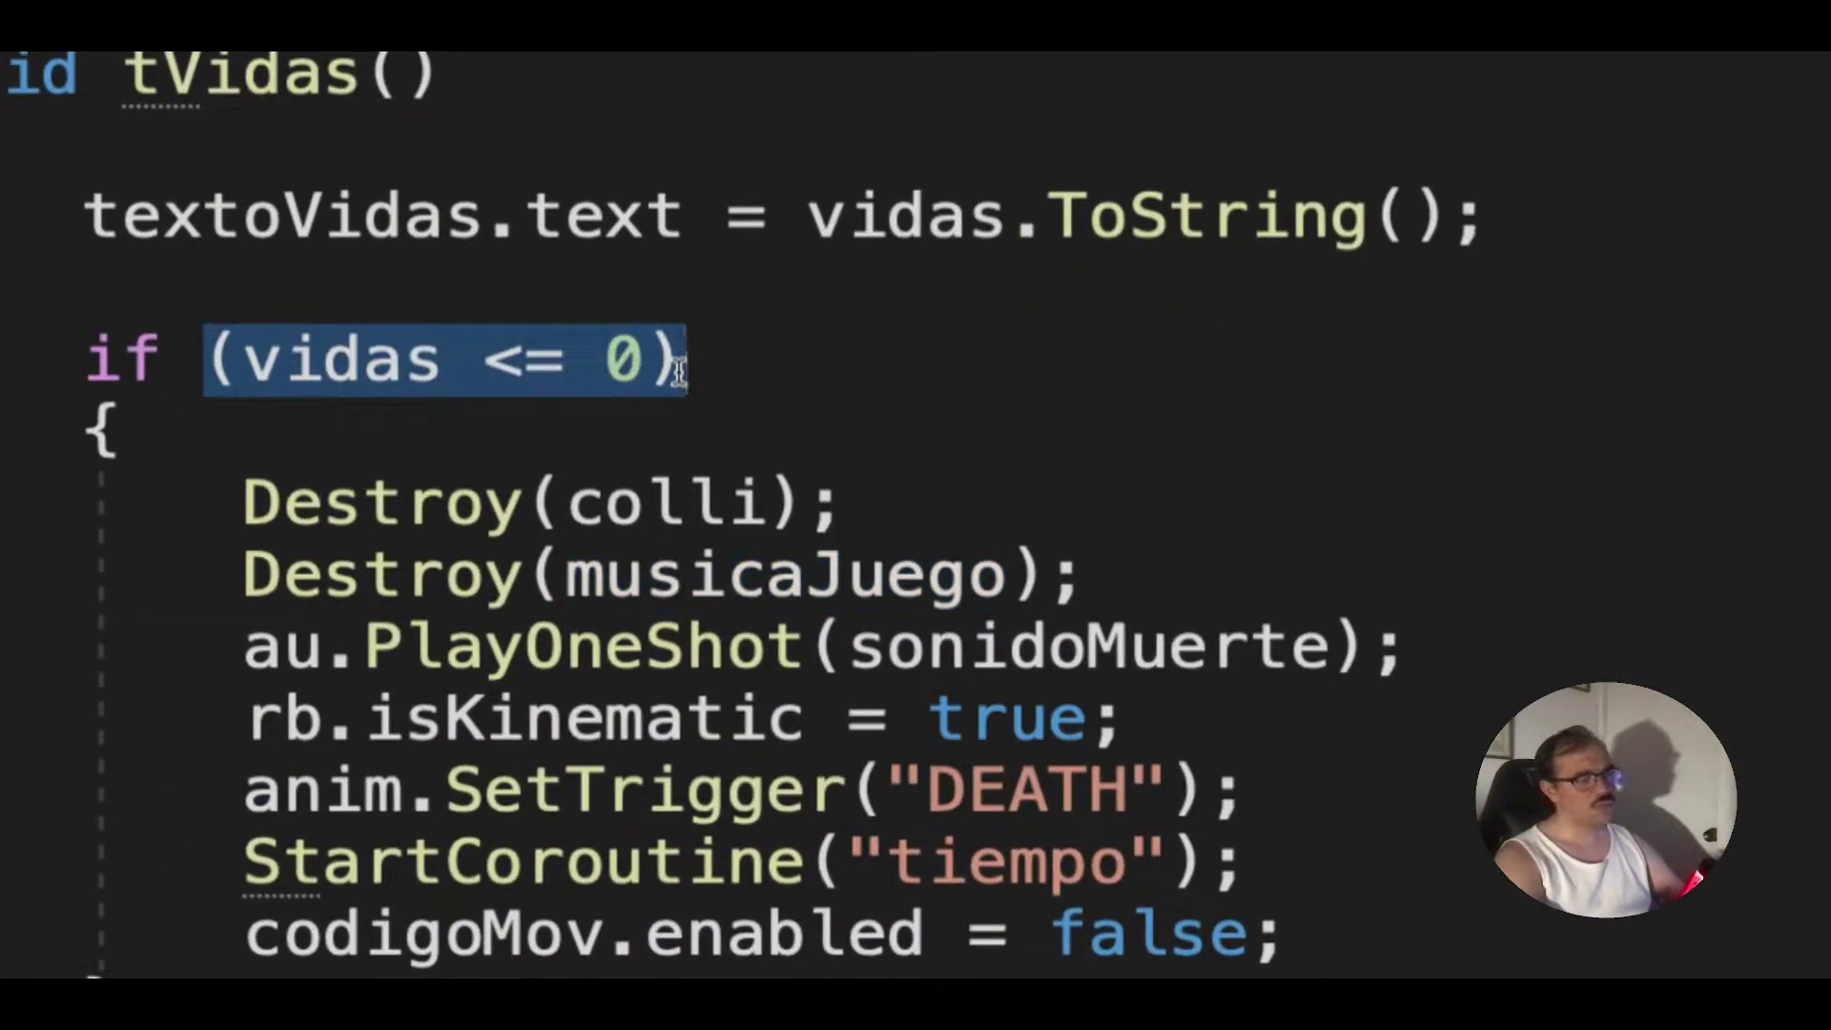
left_click_drag(243, 577, 1104, 598)
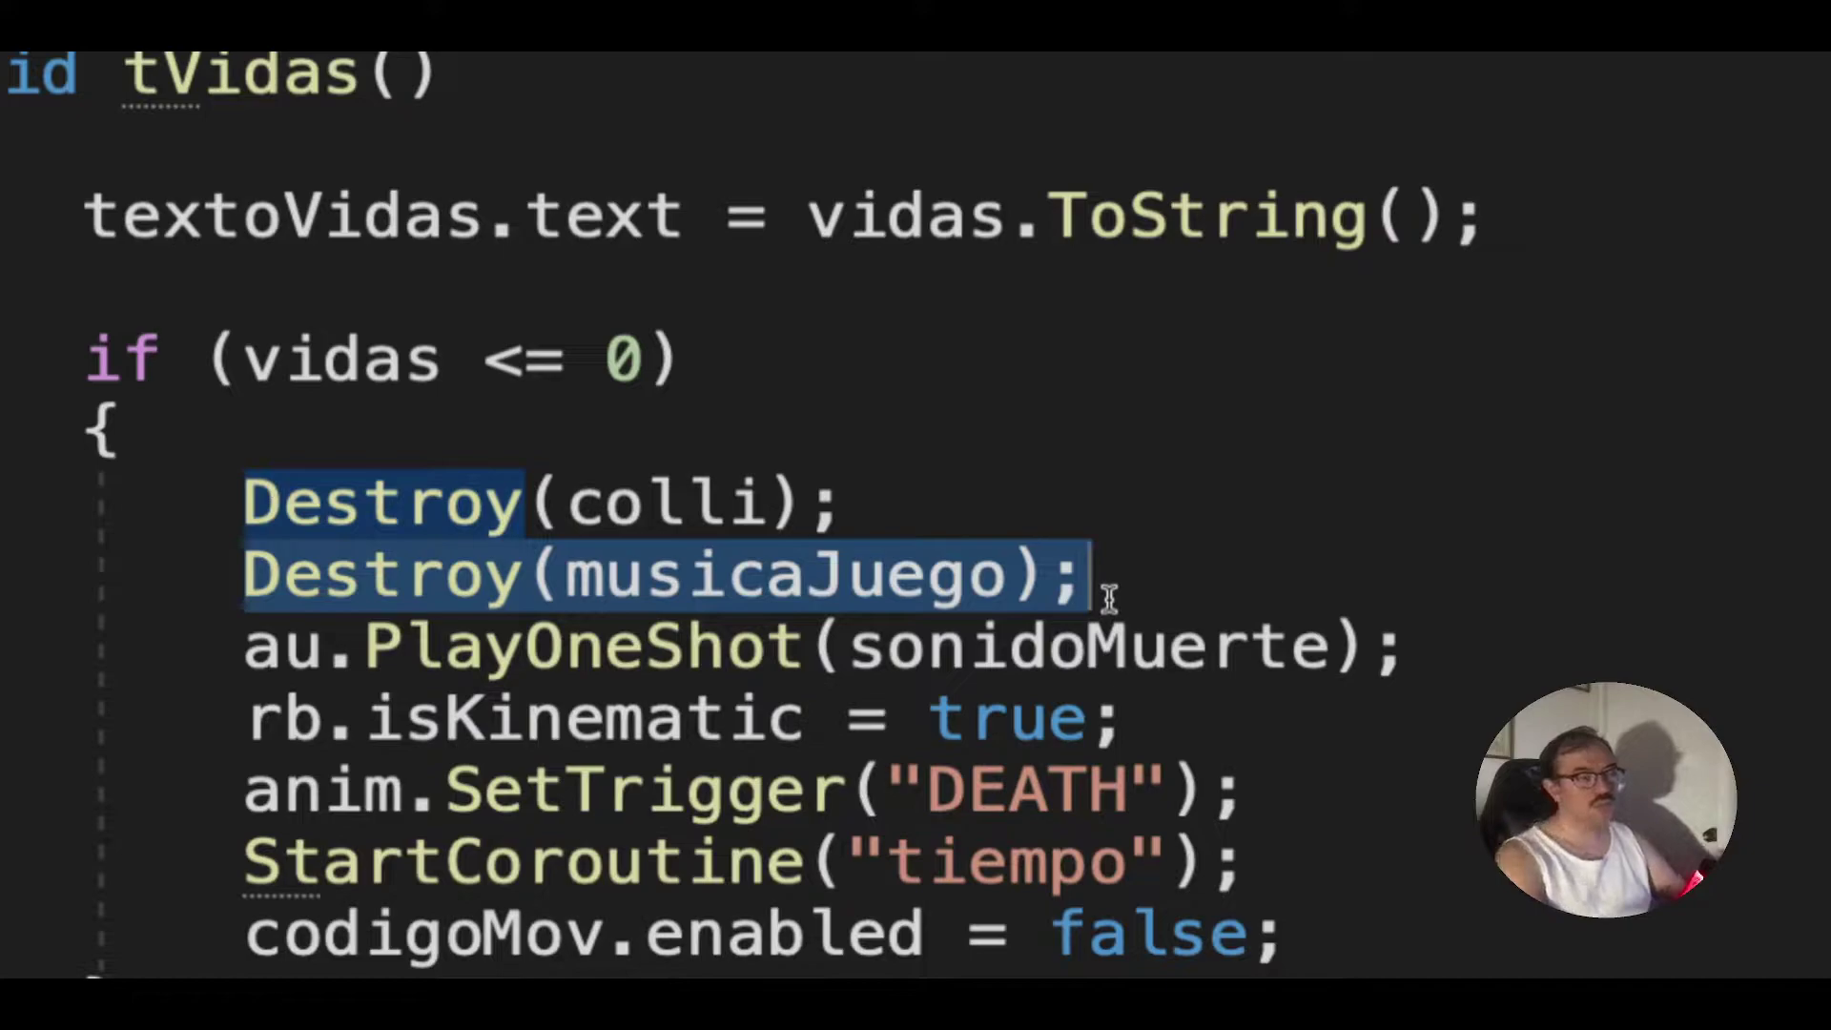
left_click(546, 572)
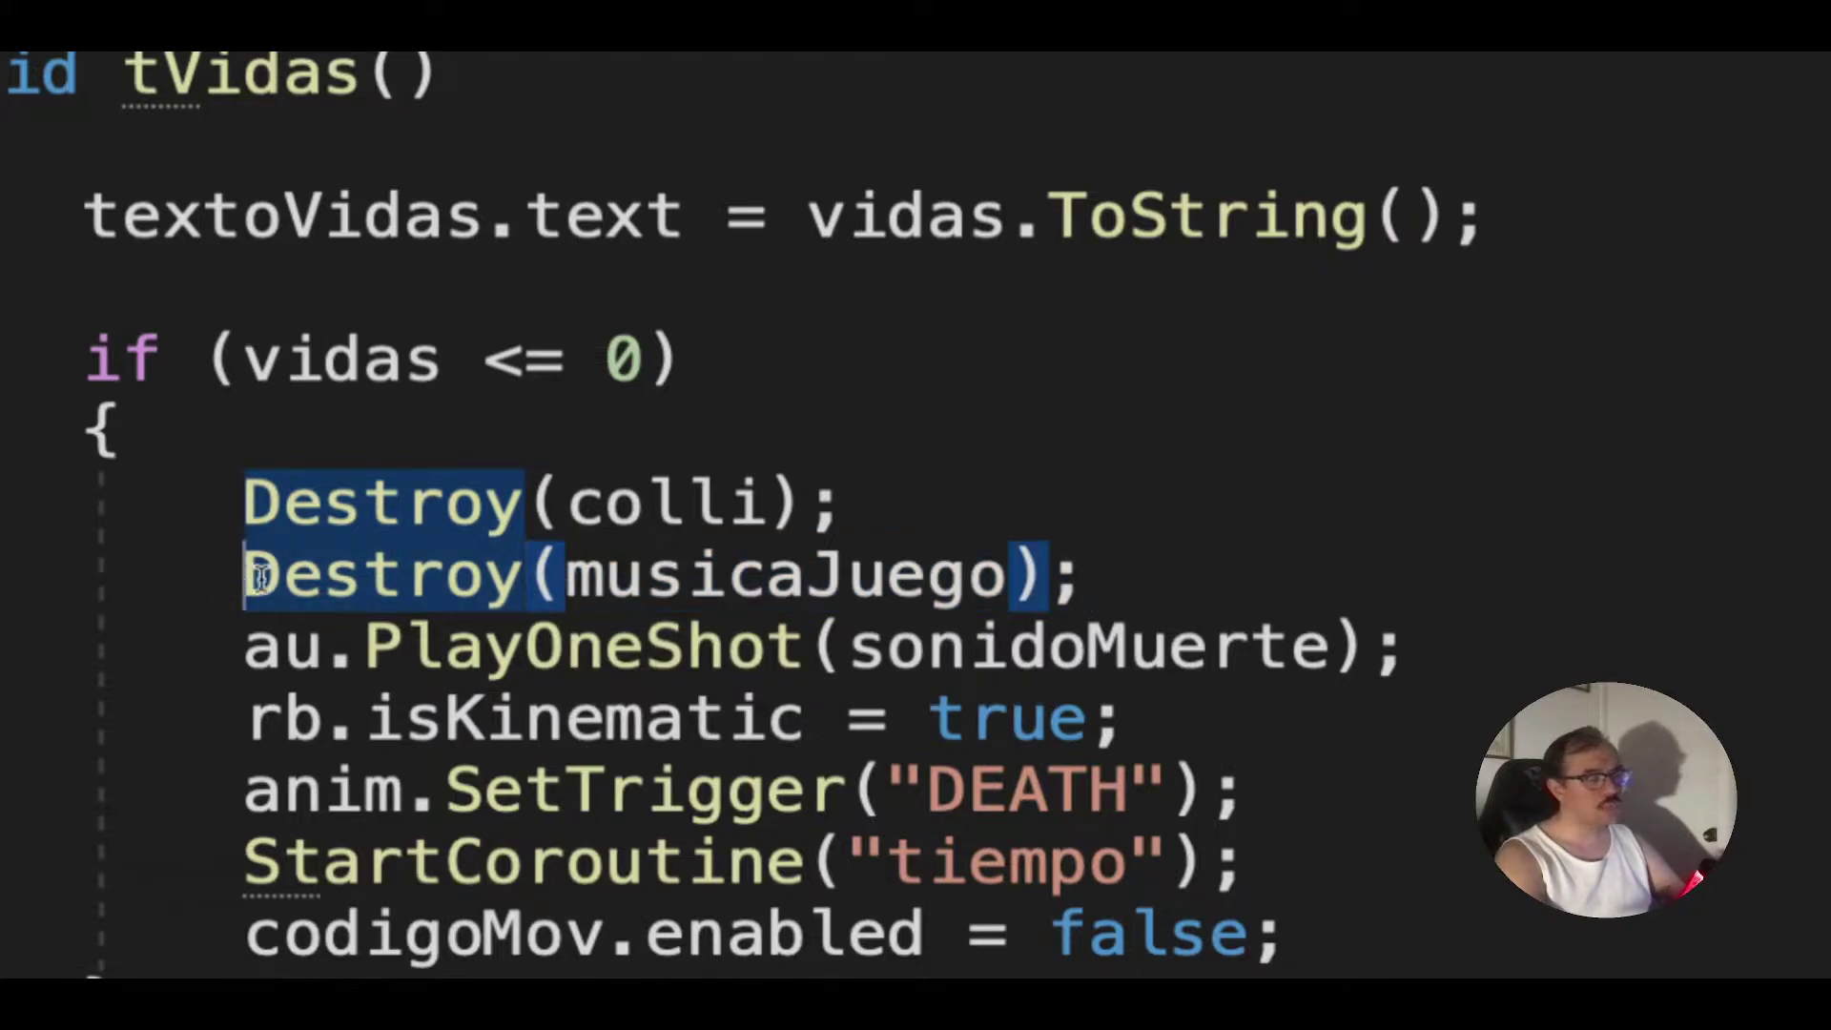
left_click_drag(259, 575, 1174, 592)
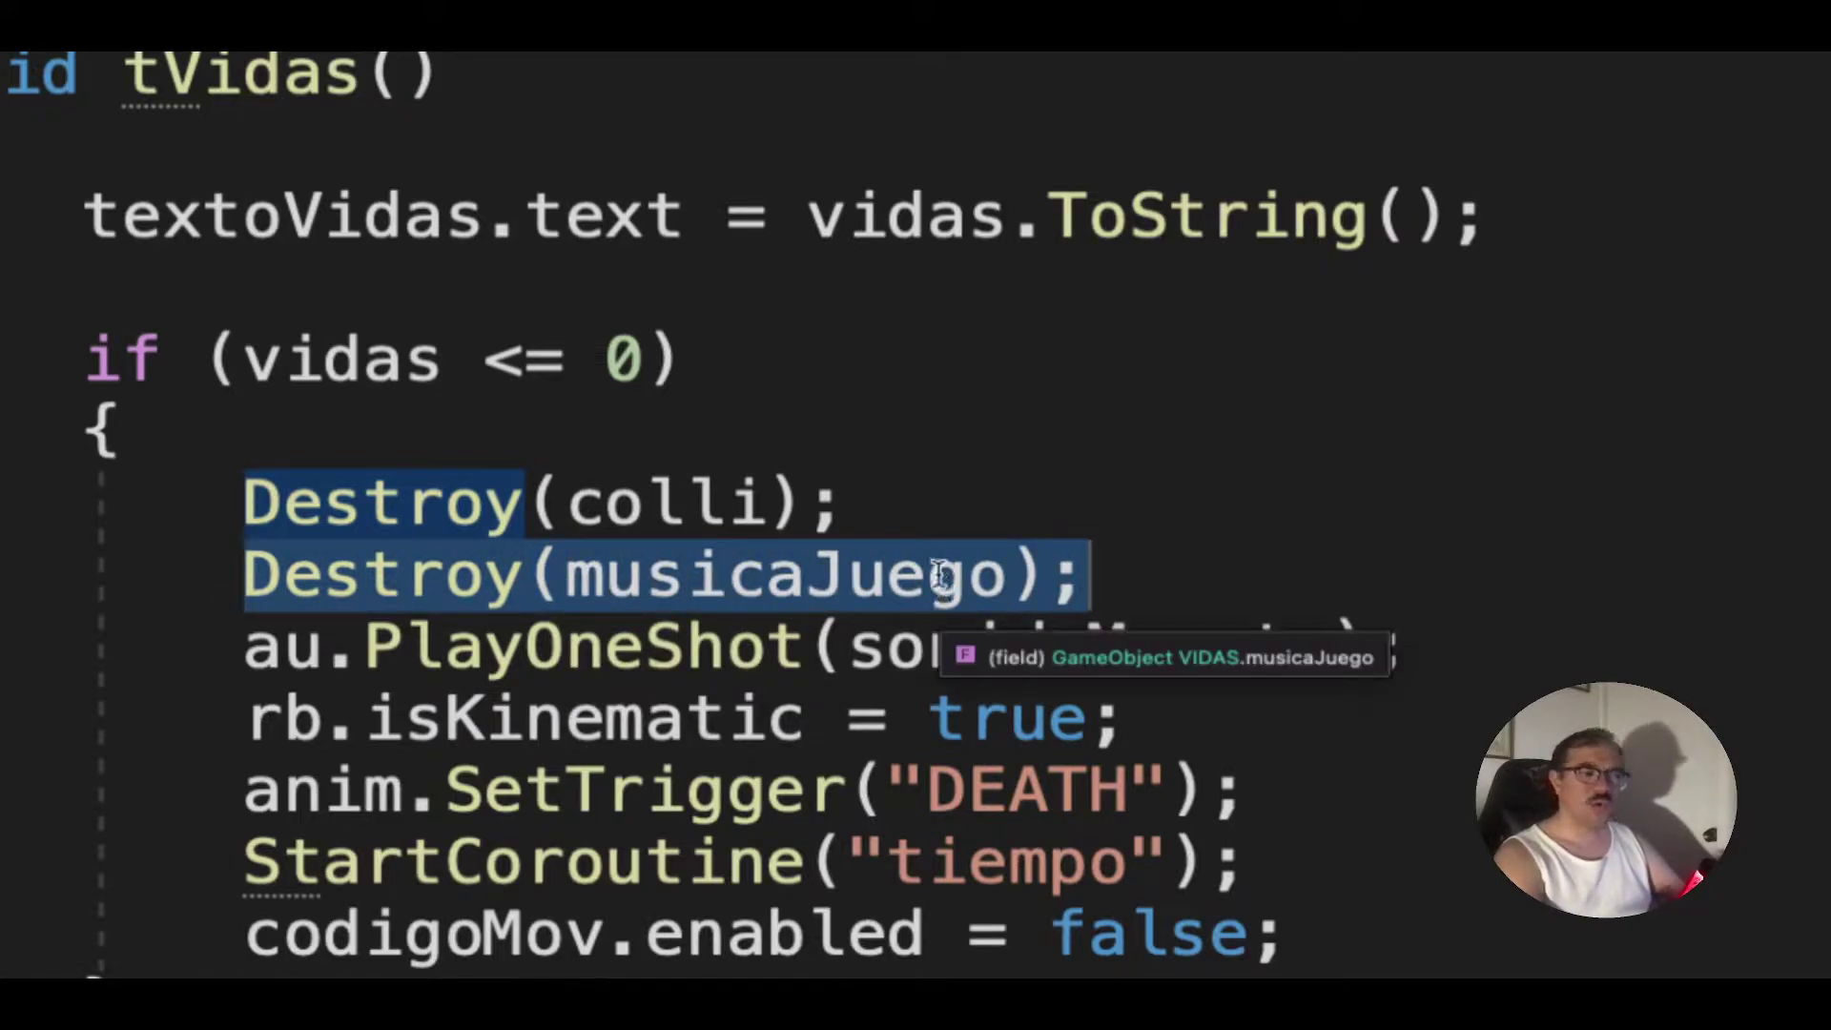
left_click_drag(250, 496, 890, 498)
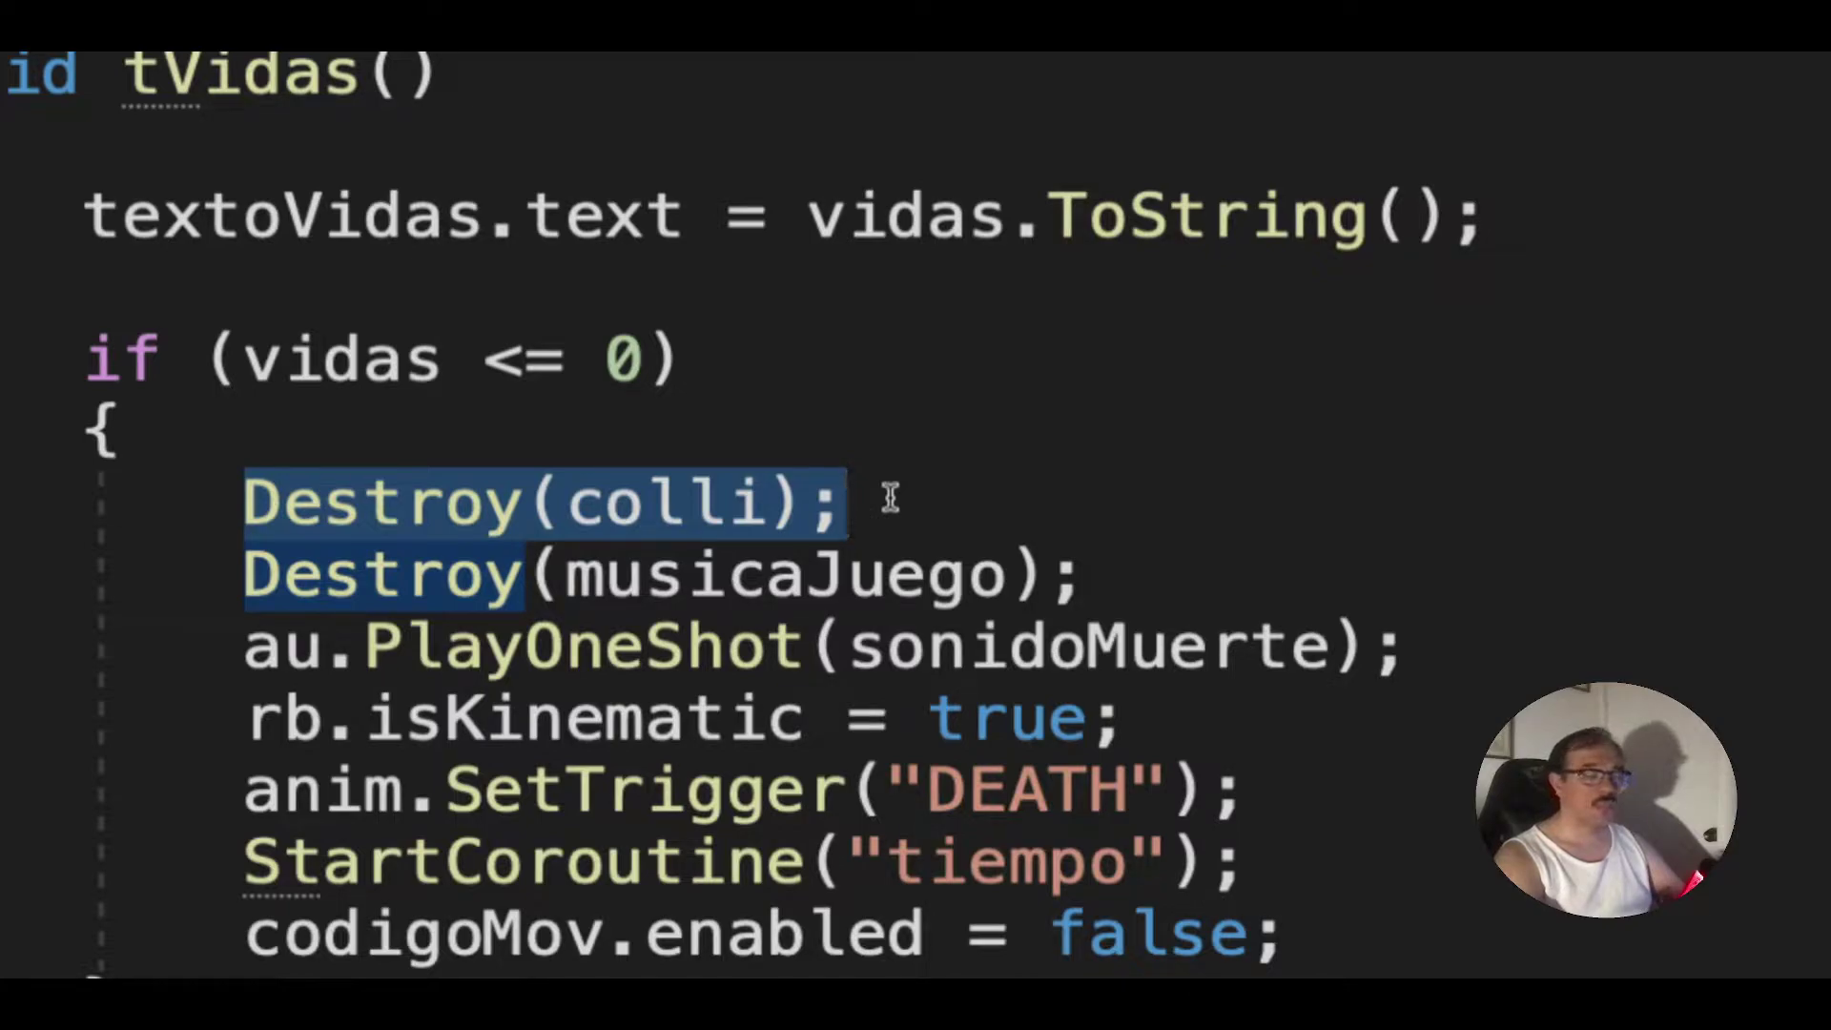
left_click(608, 649)
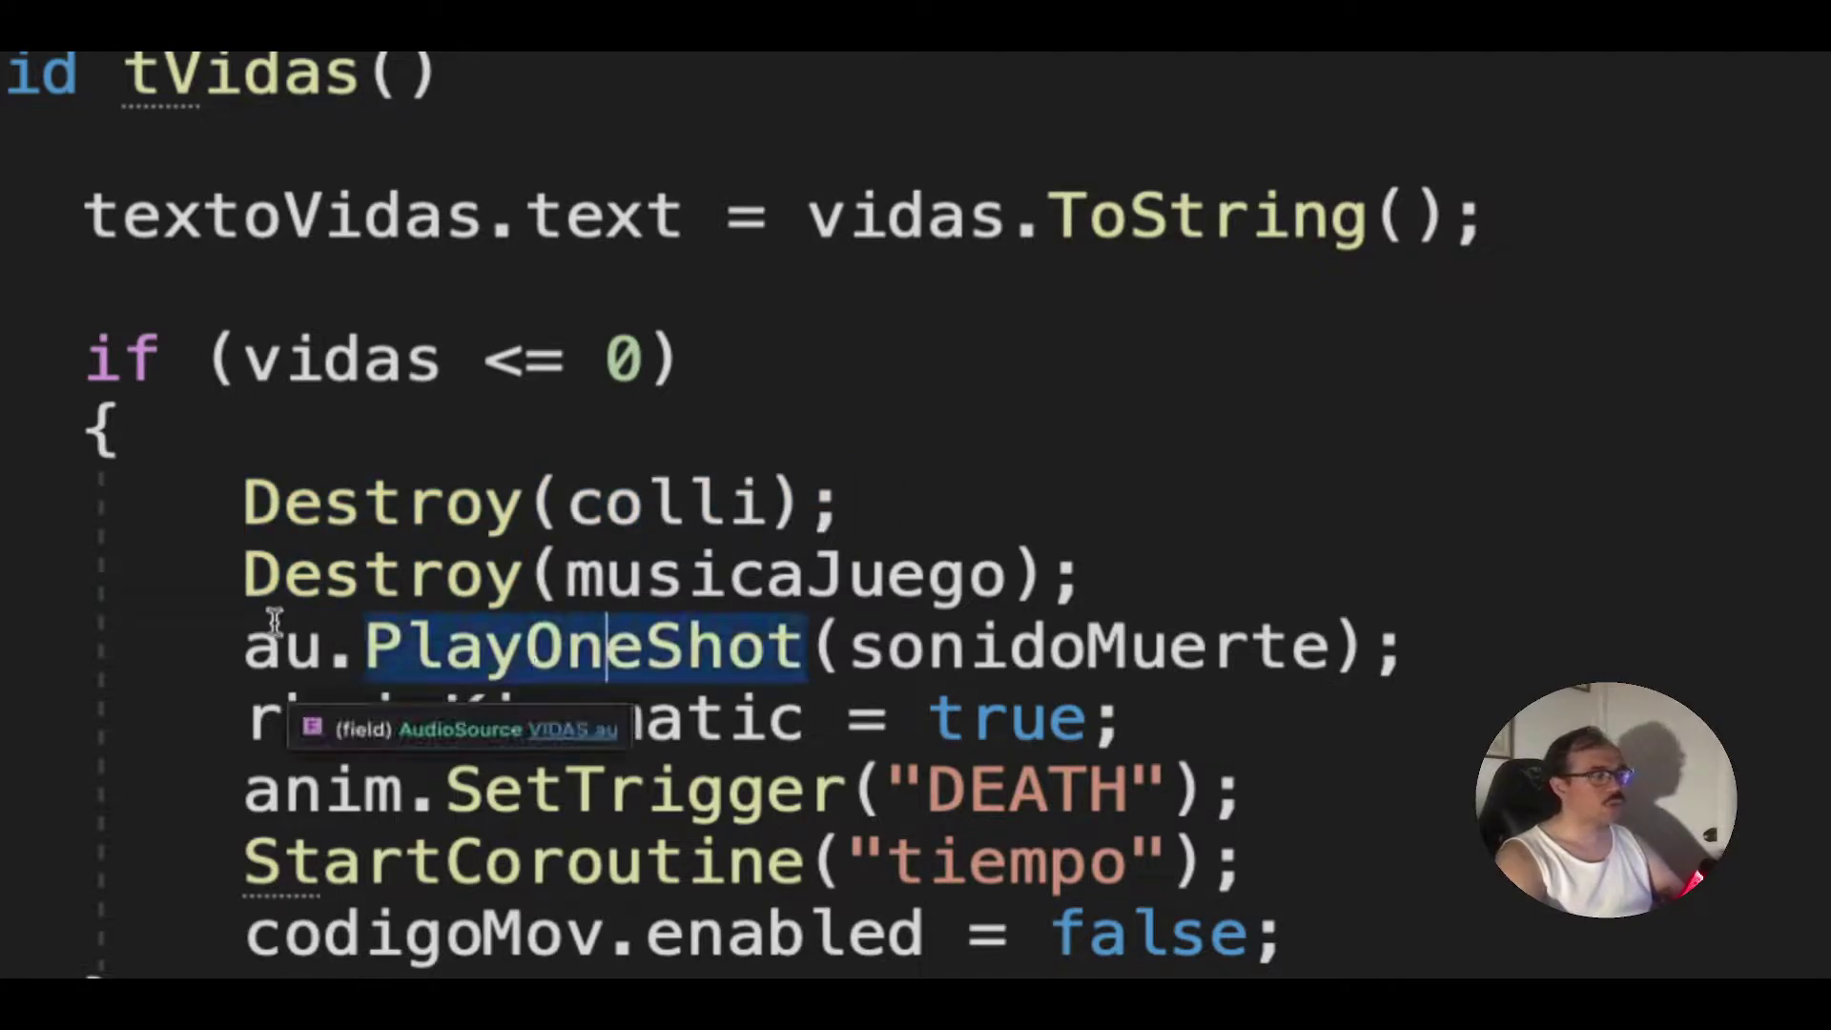
left_click_drag(84, 362, 689, 362)
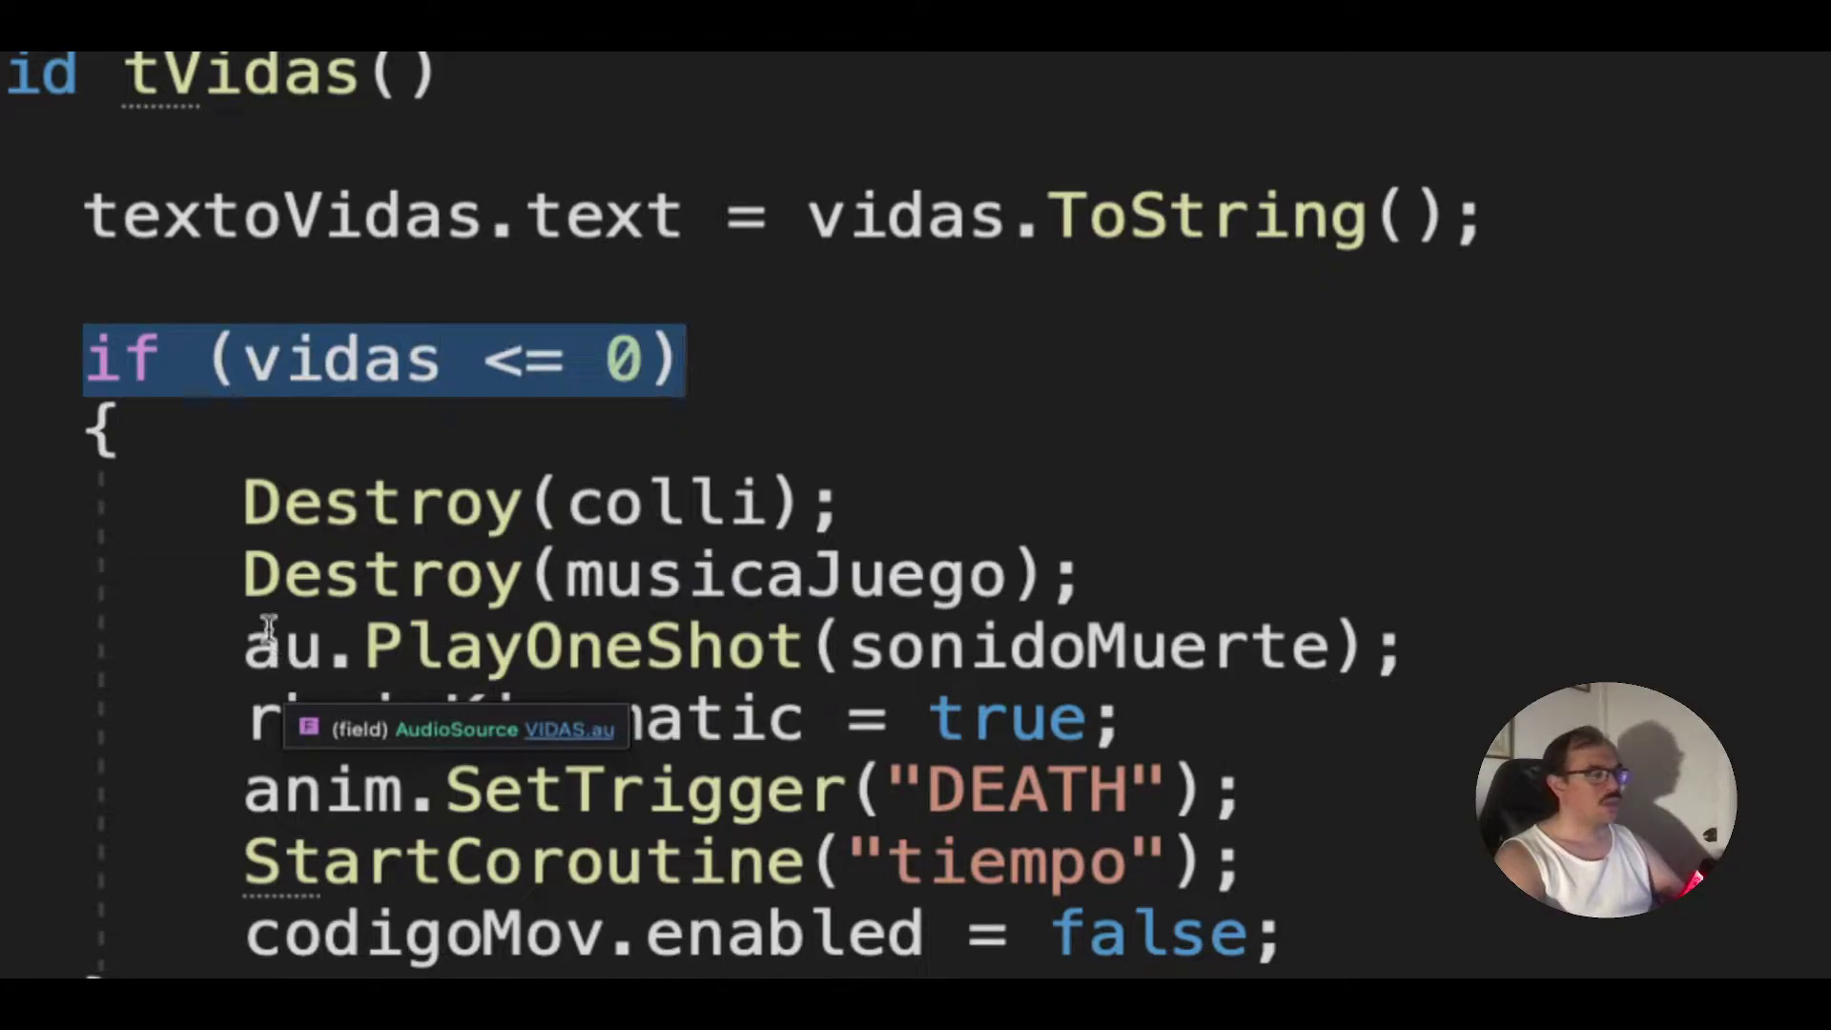
left_click_drag(243, 577, 1087, 588)
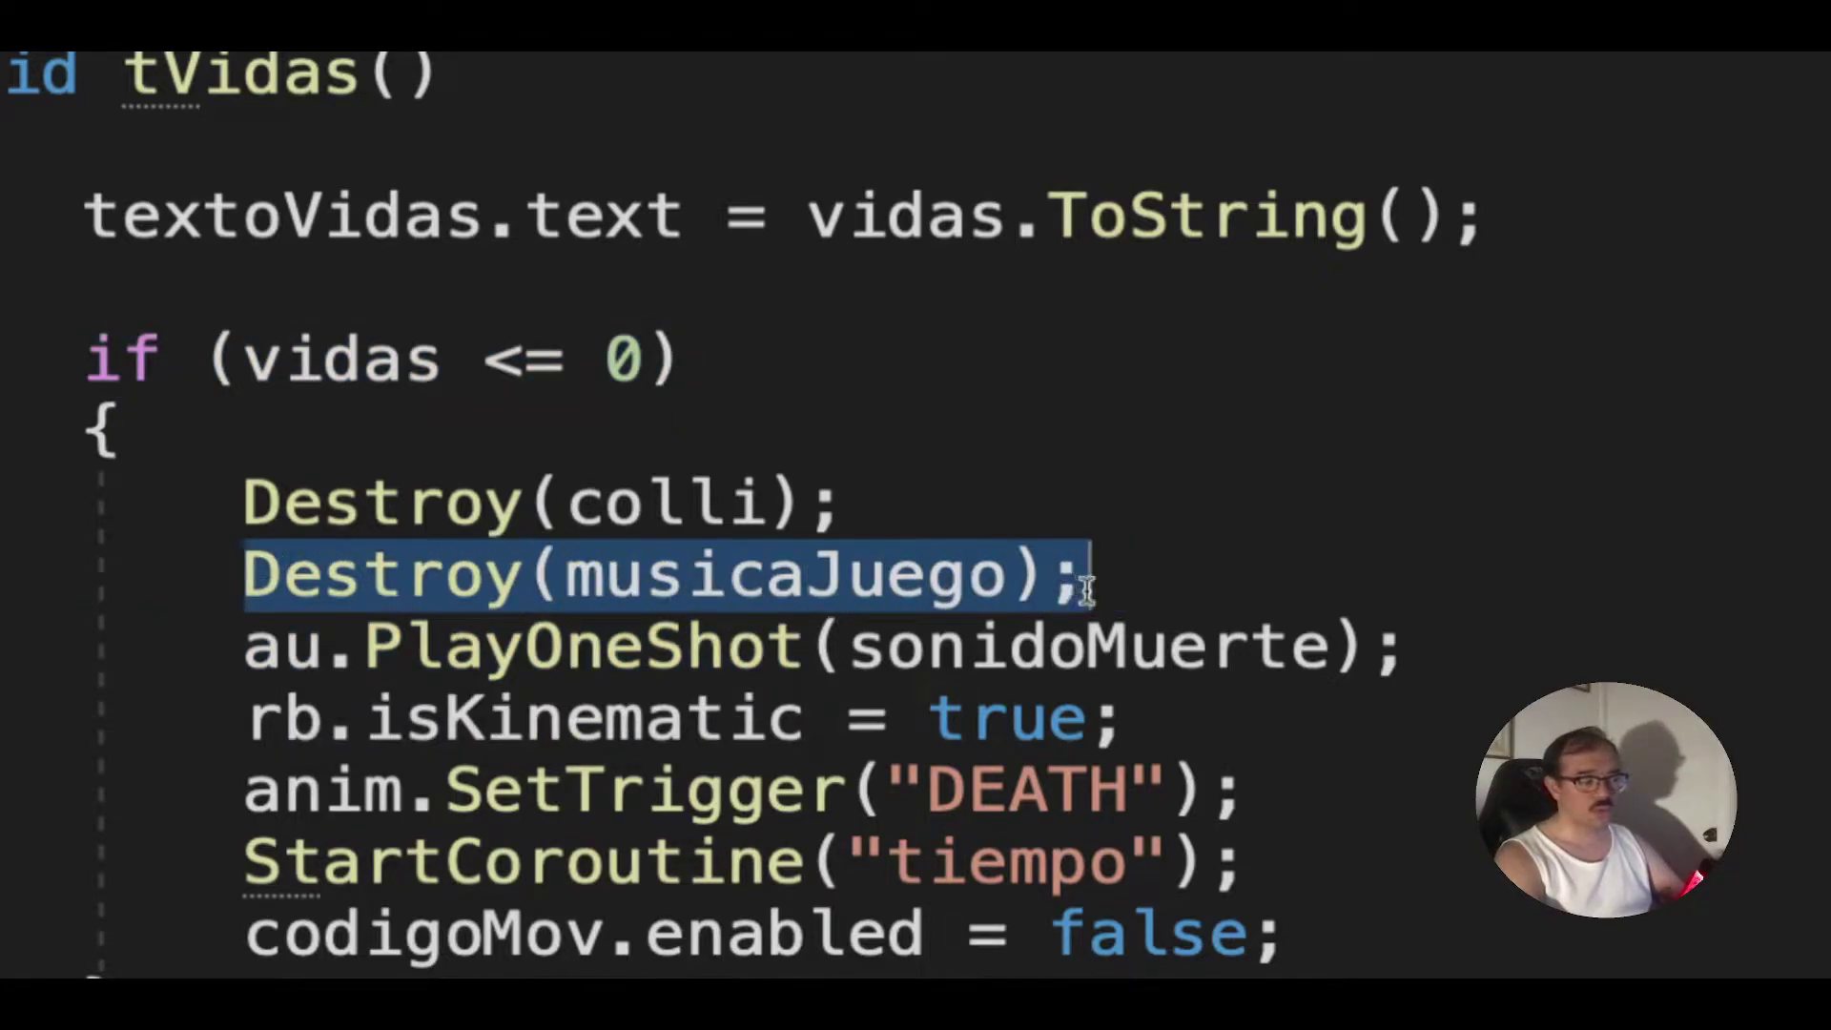
left_click_drag(243, 643, 1398, 649)
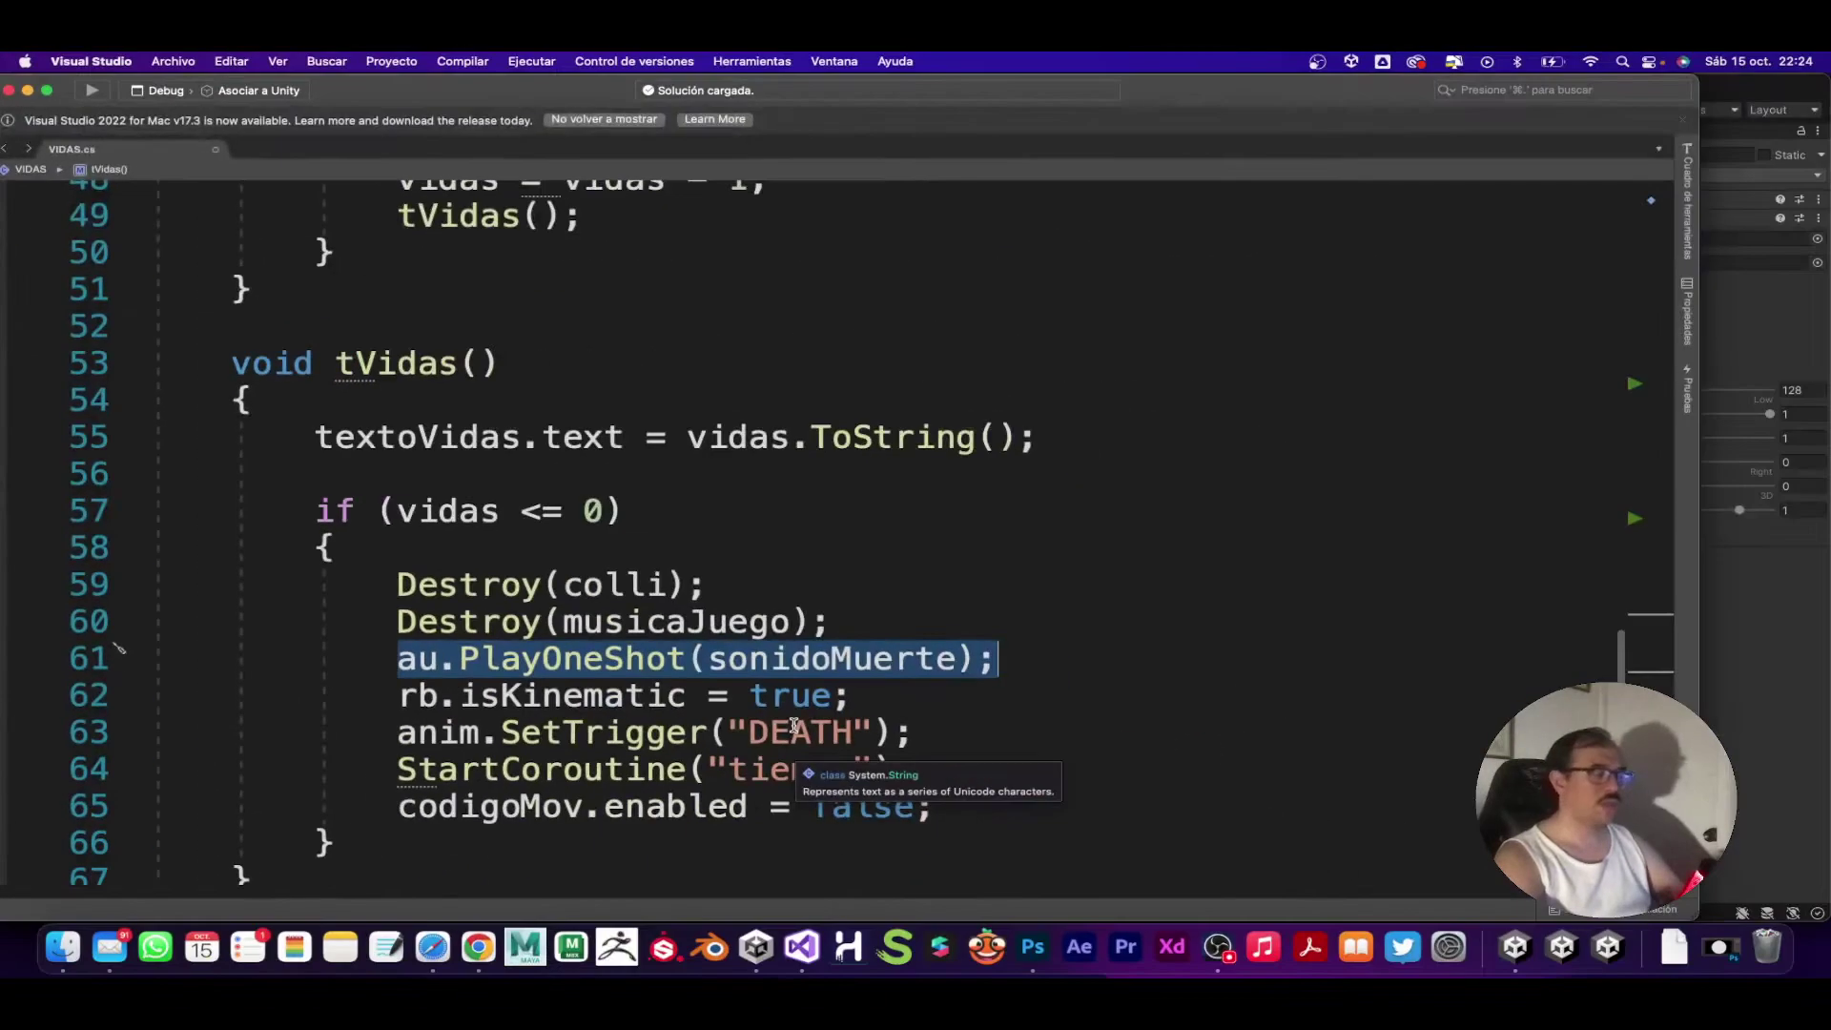
Step: In Unity, widen the Scene view, play the level and walk the hero onto a coin
key("ctrl+Up")
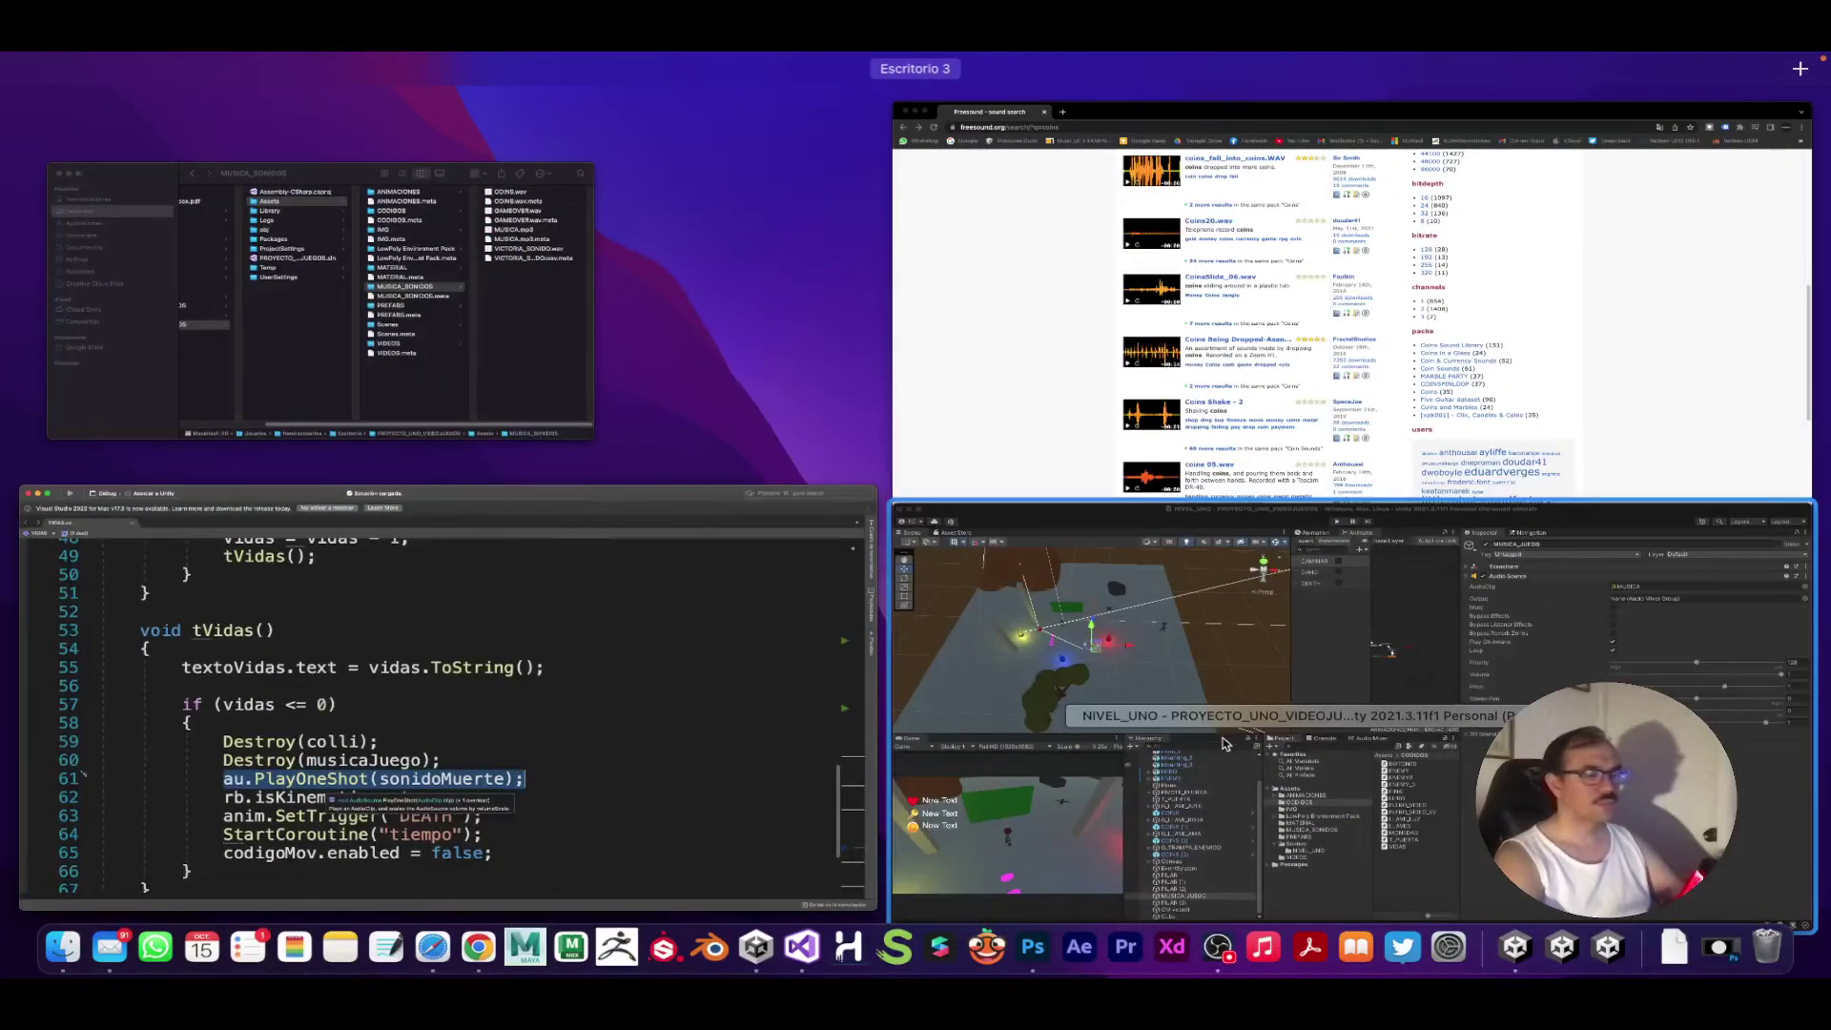
left_click(1226, 743)
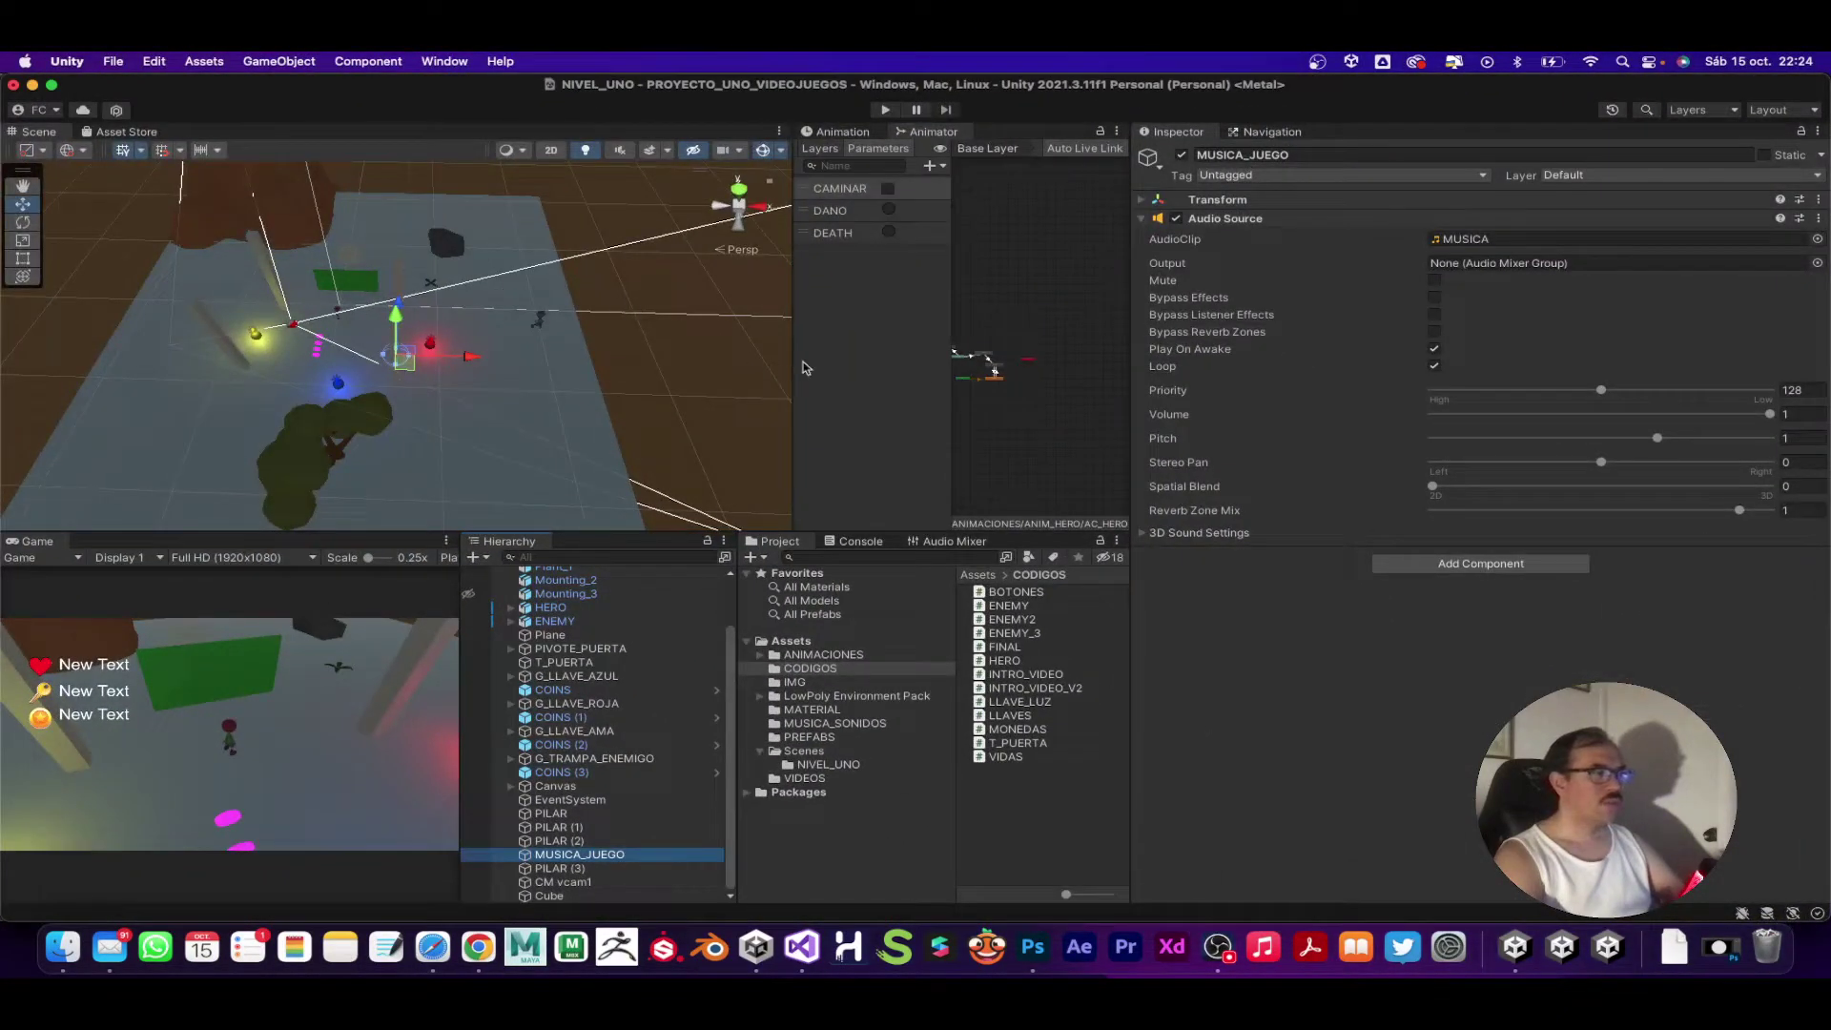
left_click_drag(795, 361, 874, 356)
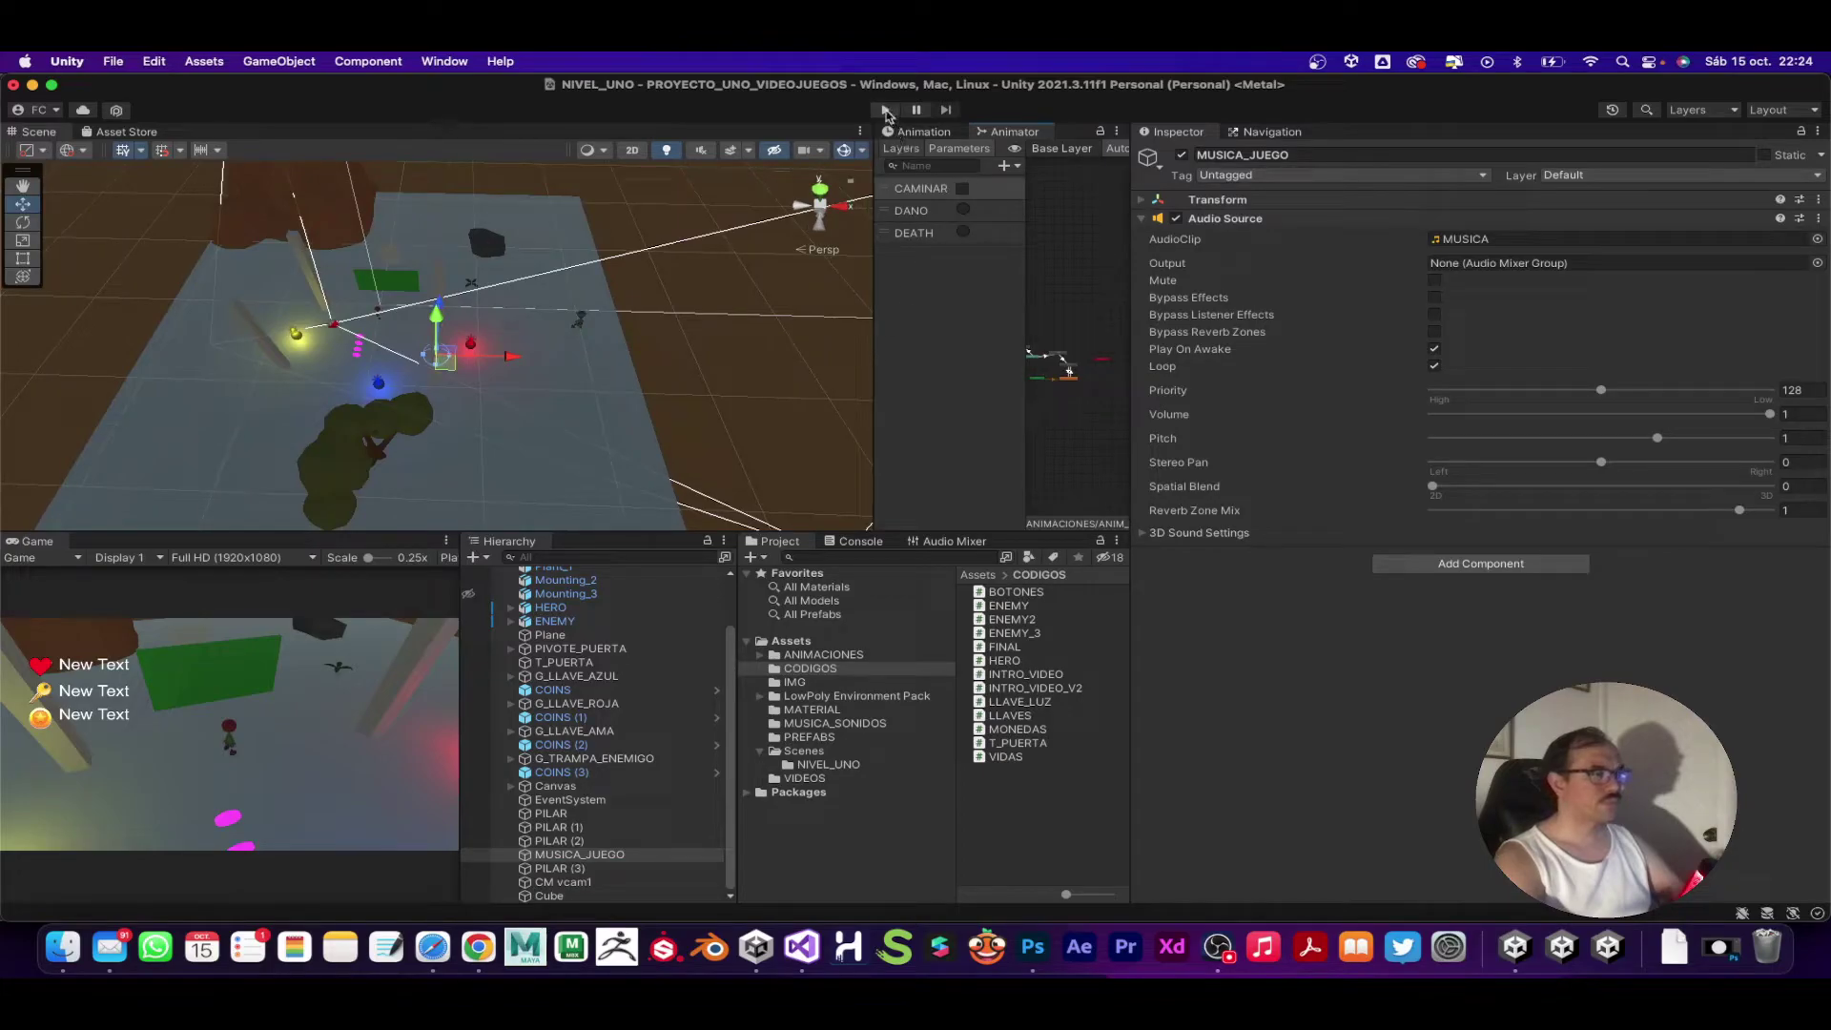
left_click(885, 112)
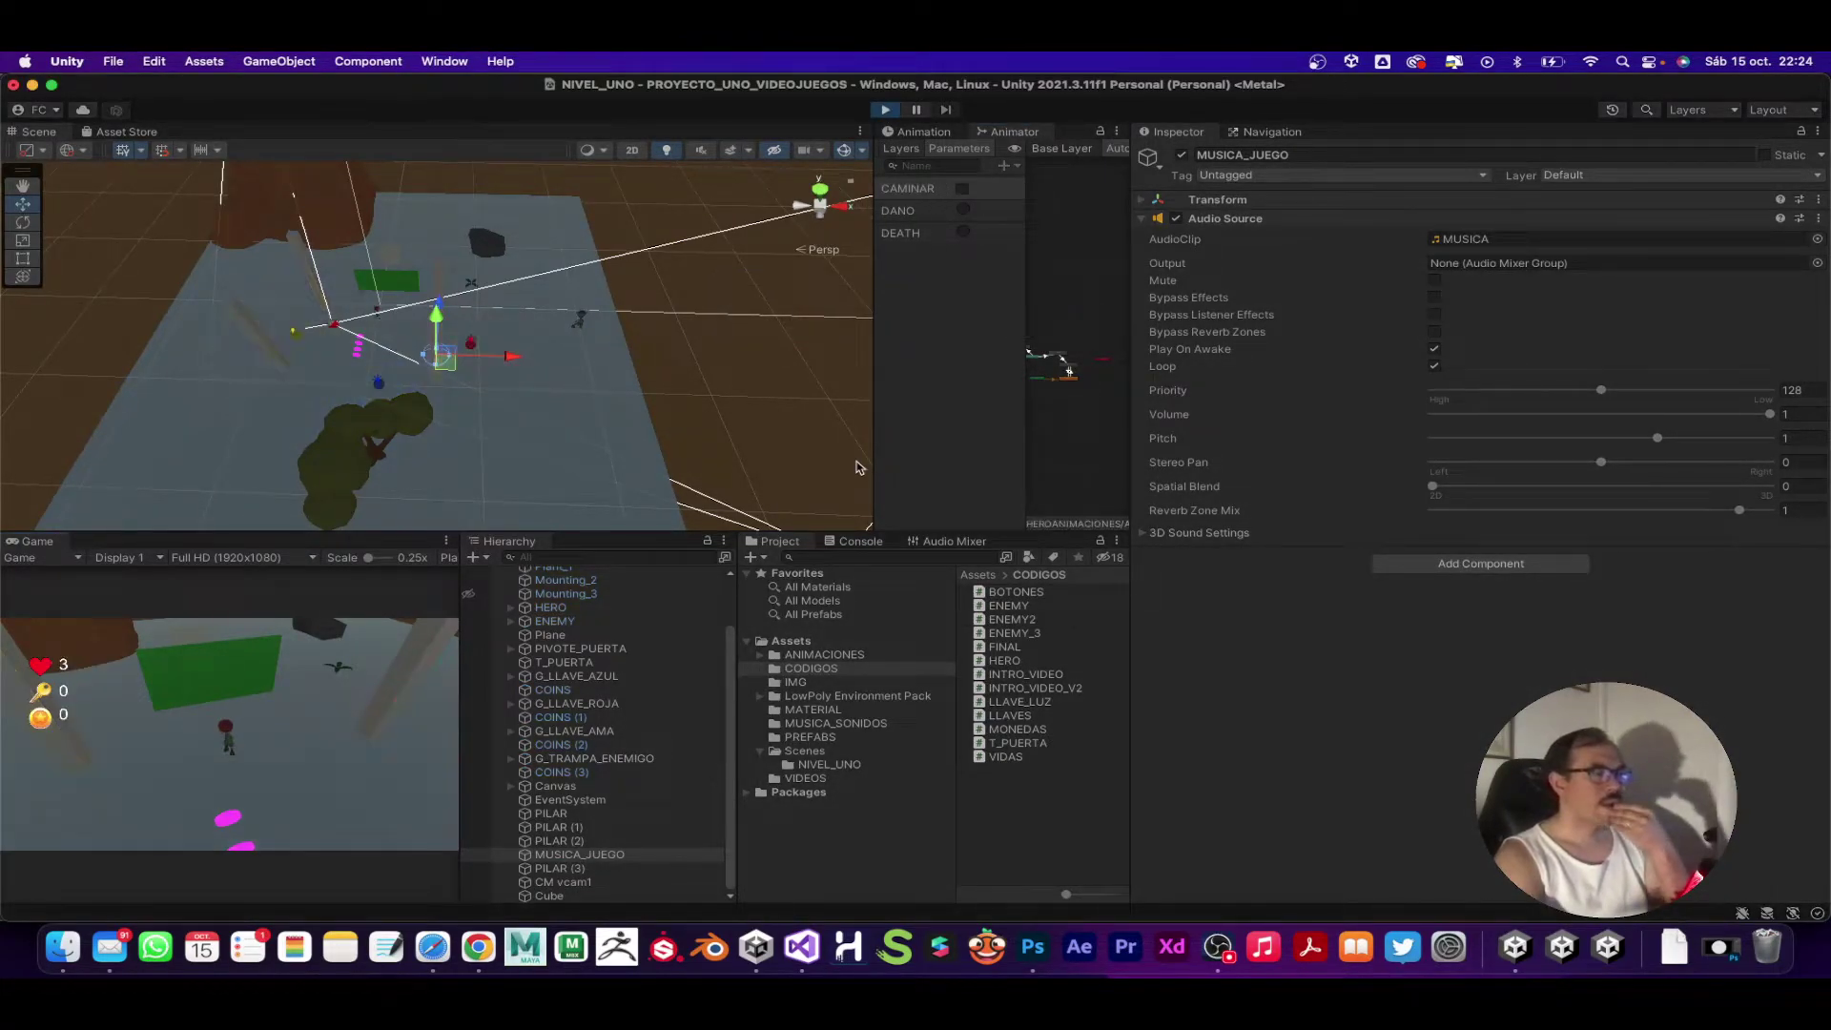
left_click(265, 774)
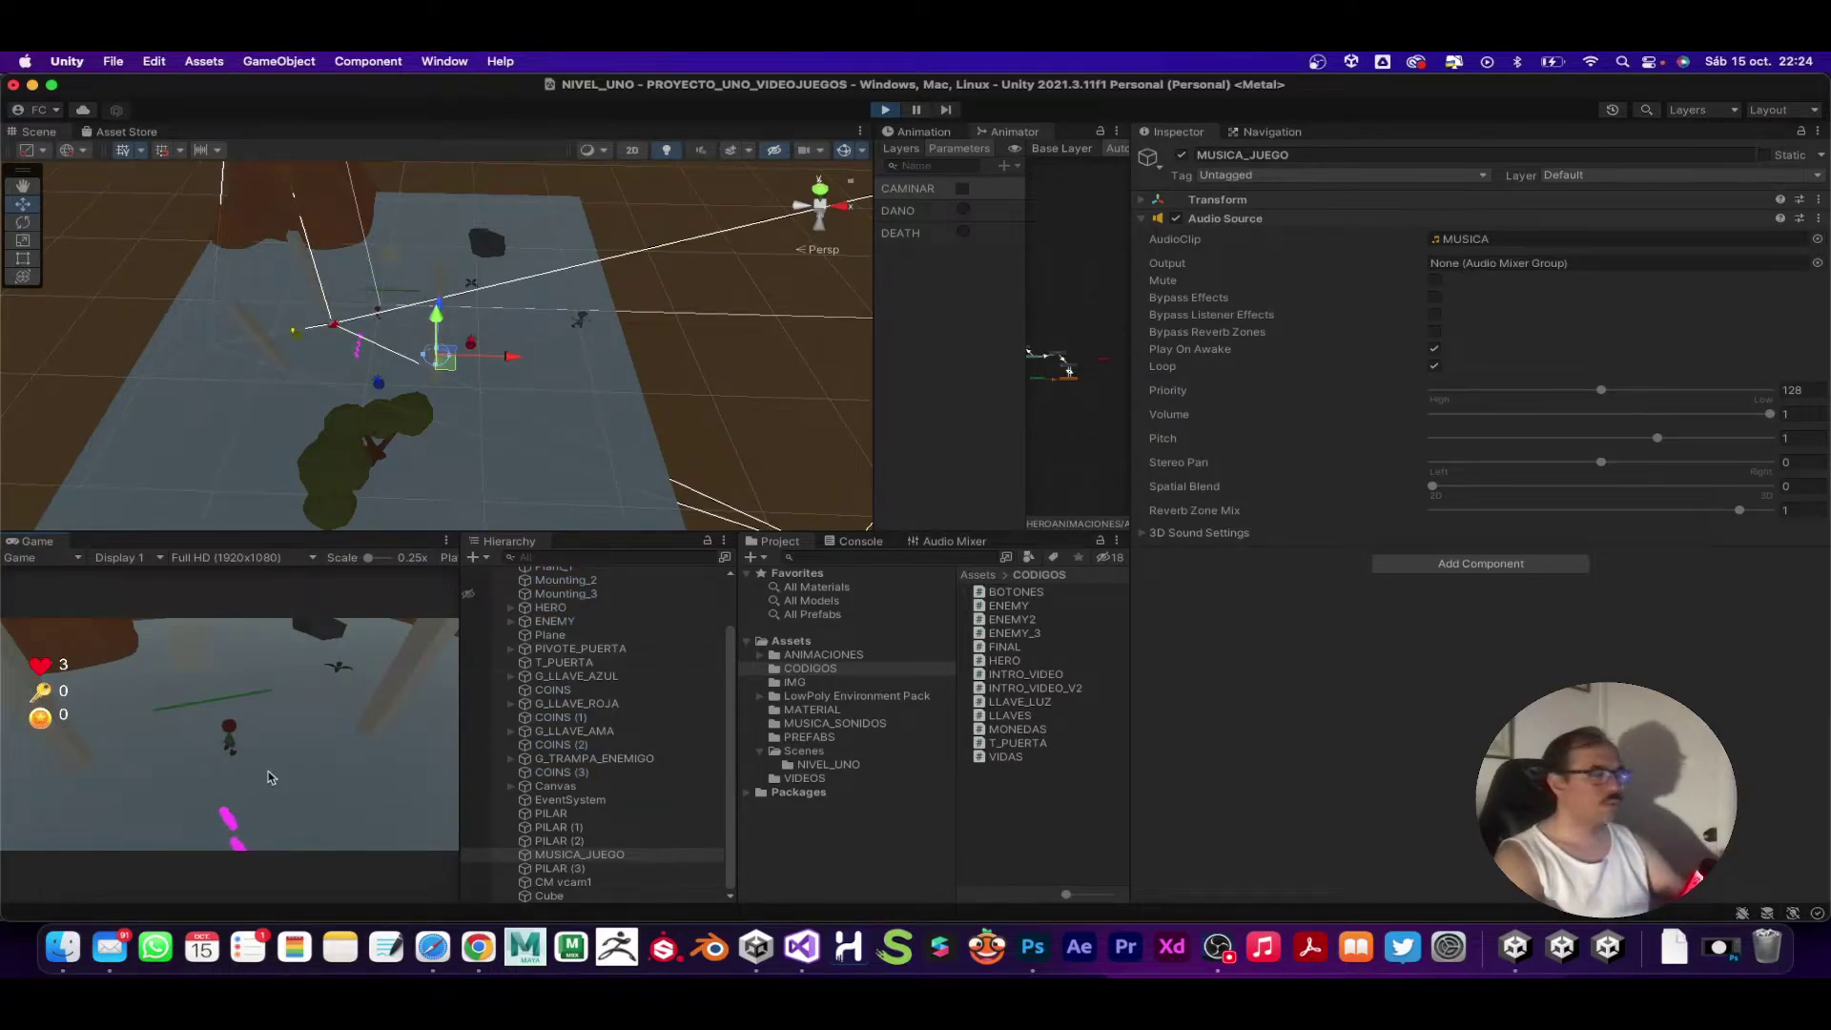
key("w")
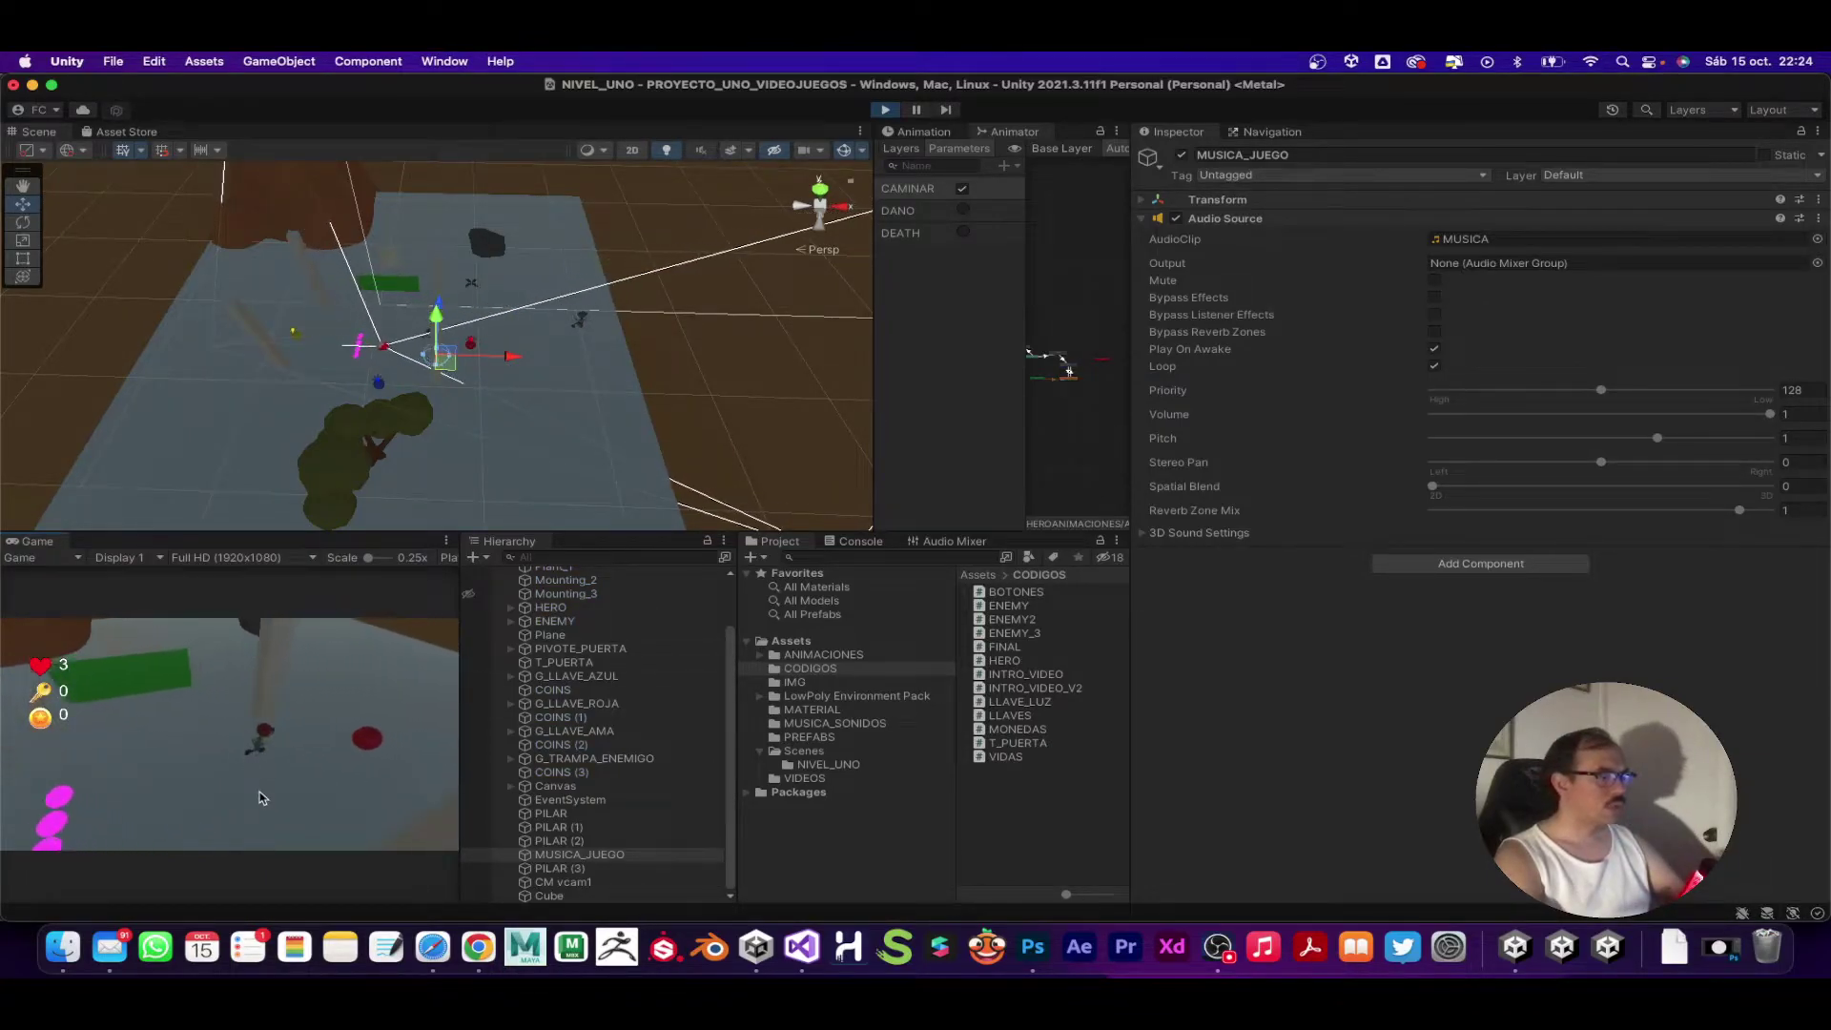
key("d")
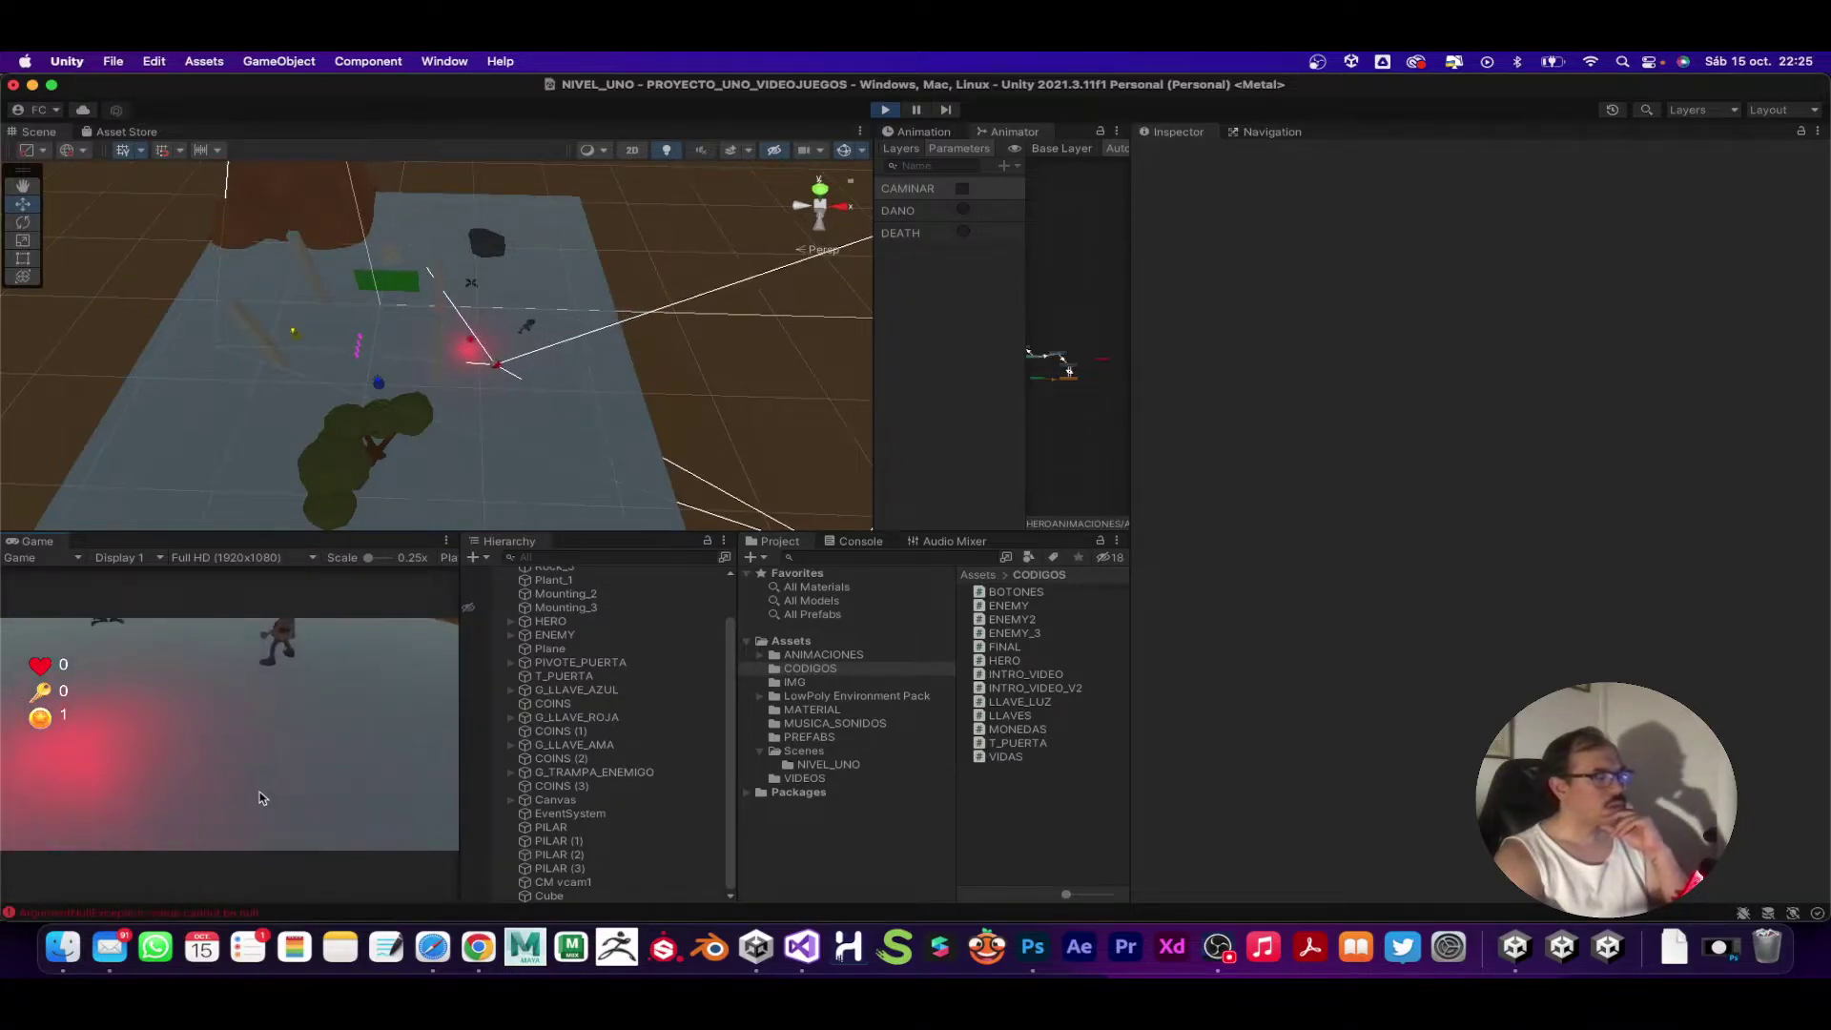
Step: Stop play mode and select HERO to show its VIDAS, MONEDAS and LLAVES scripts
left_click(885, 110)
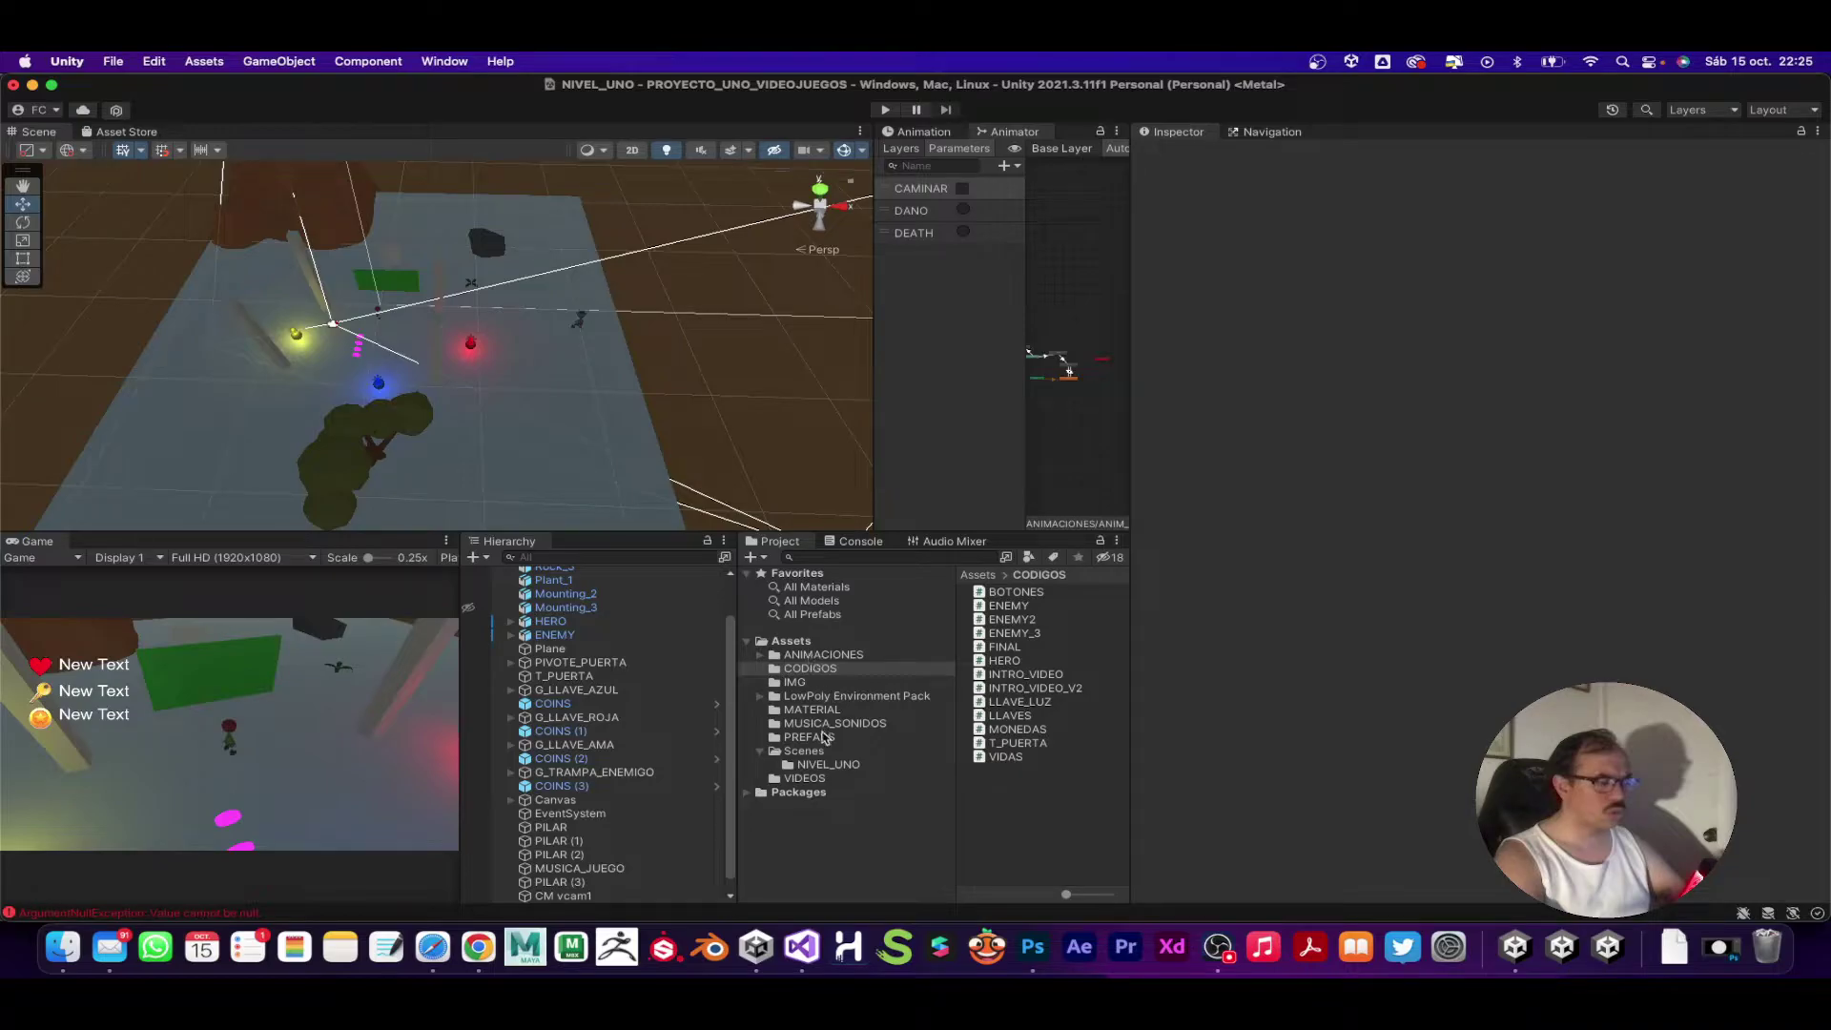
left_click(550, 621)
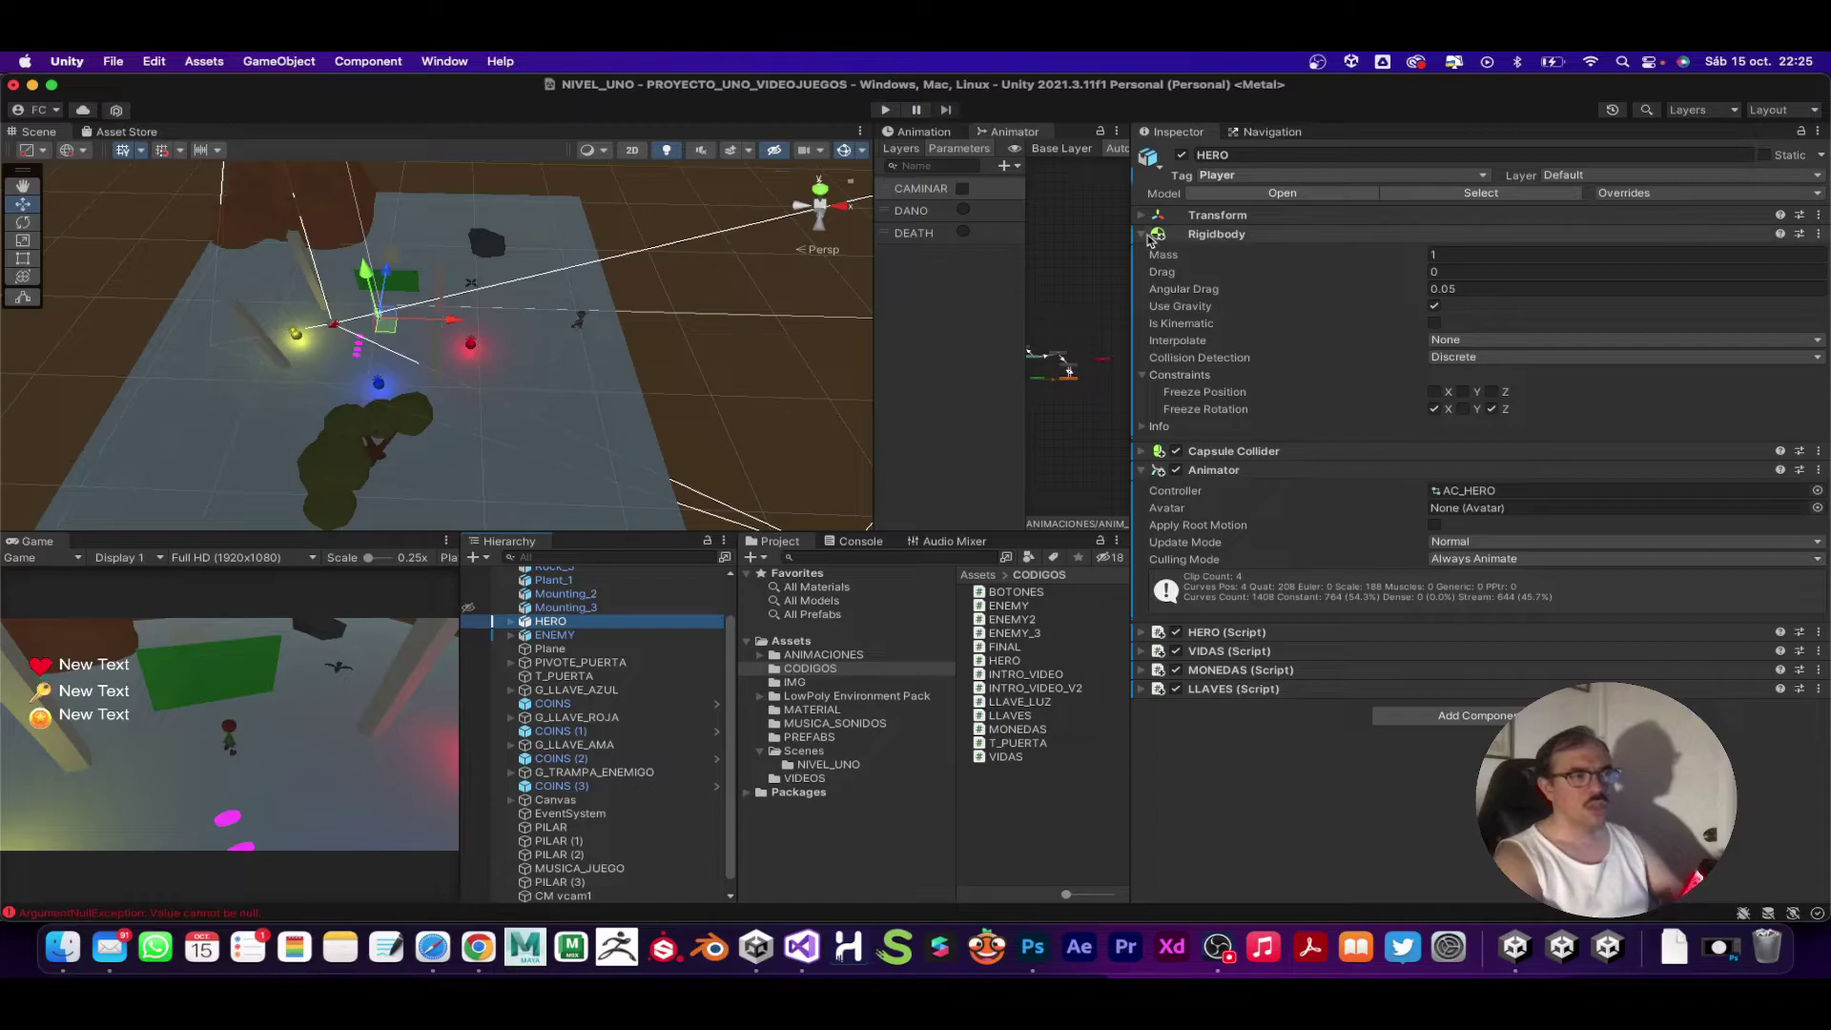
Step: Collapse Rigidbody and Animator, add an Audio Source to HERO via search 'au', then play
left_click(1145, 235)
left_click(1144, 272)
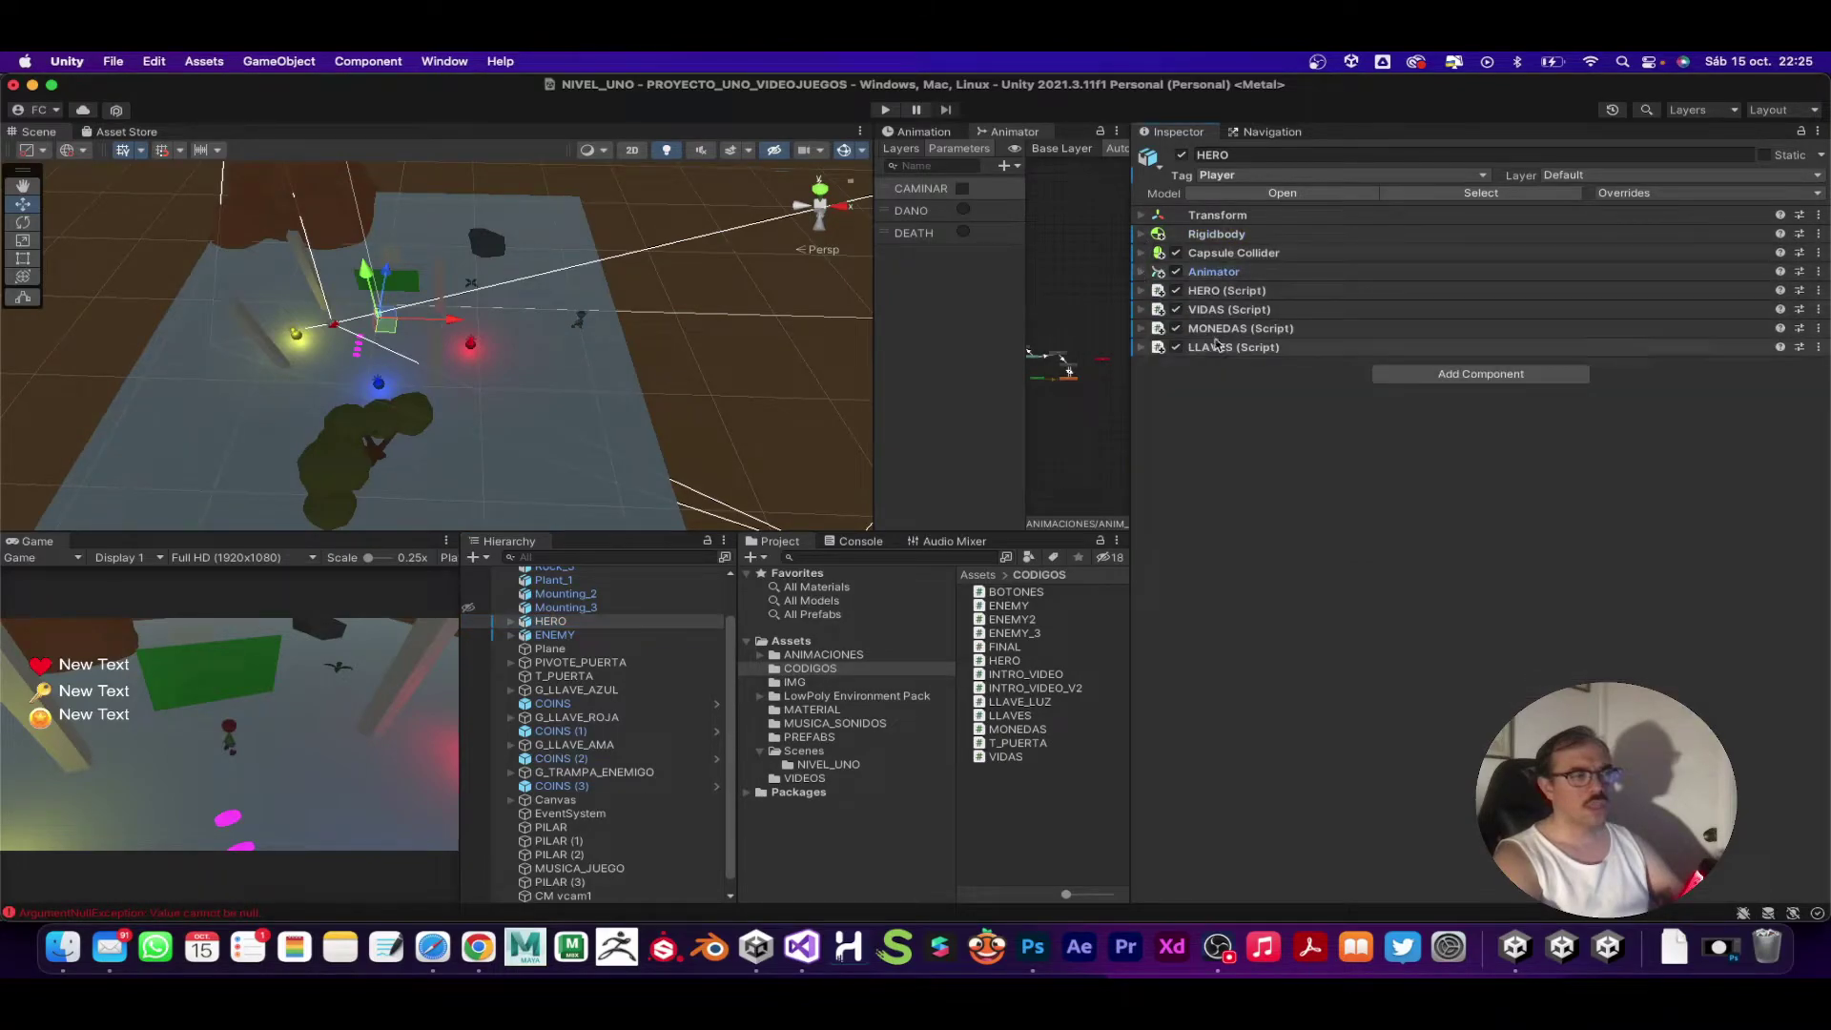
left_click(1421, 376)
type("audio")
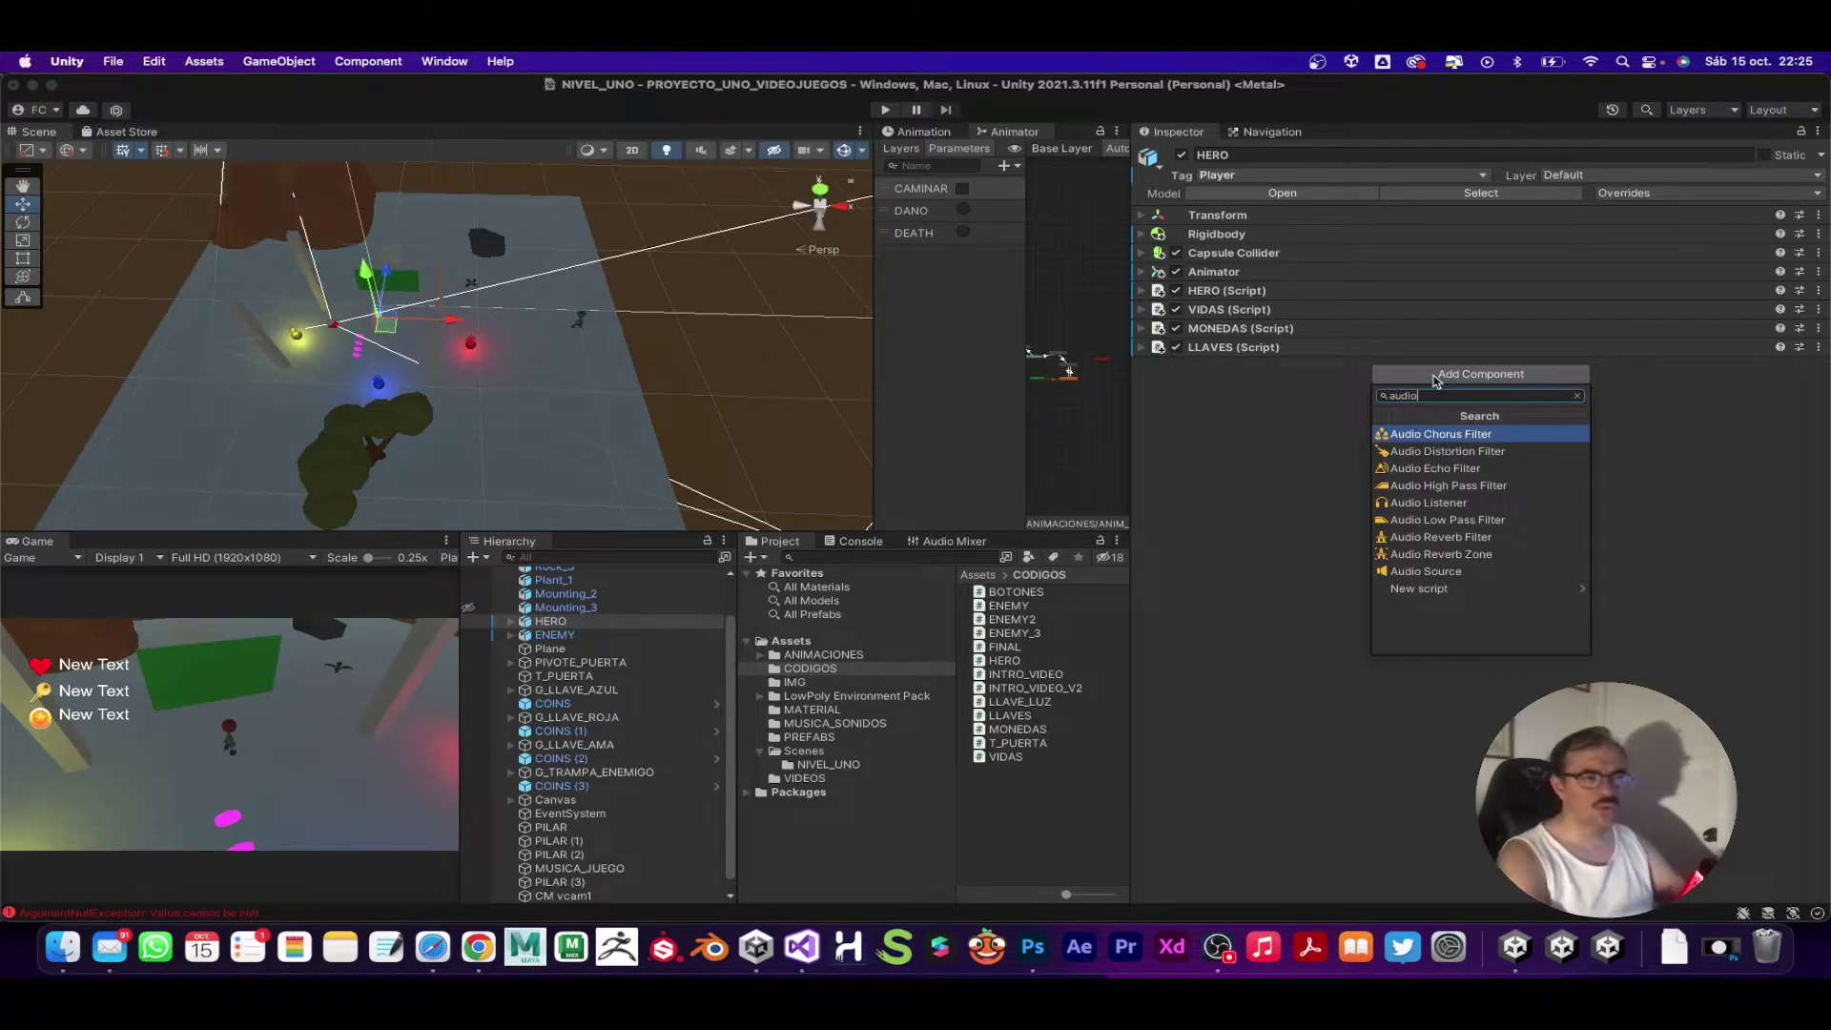
key("Down")
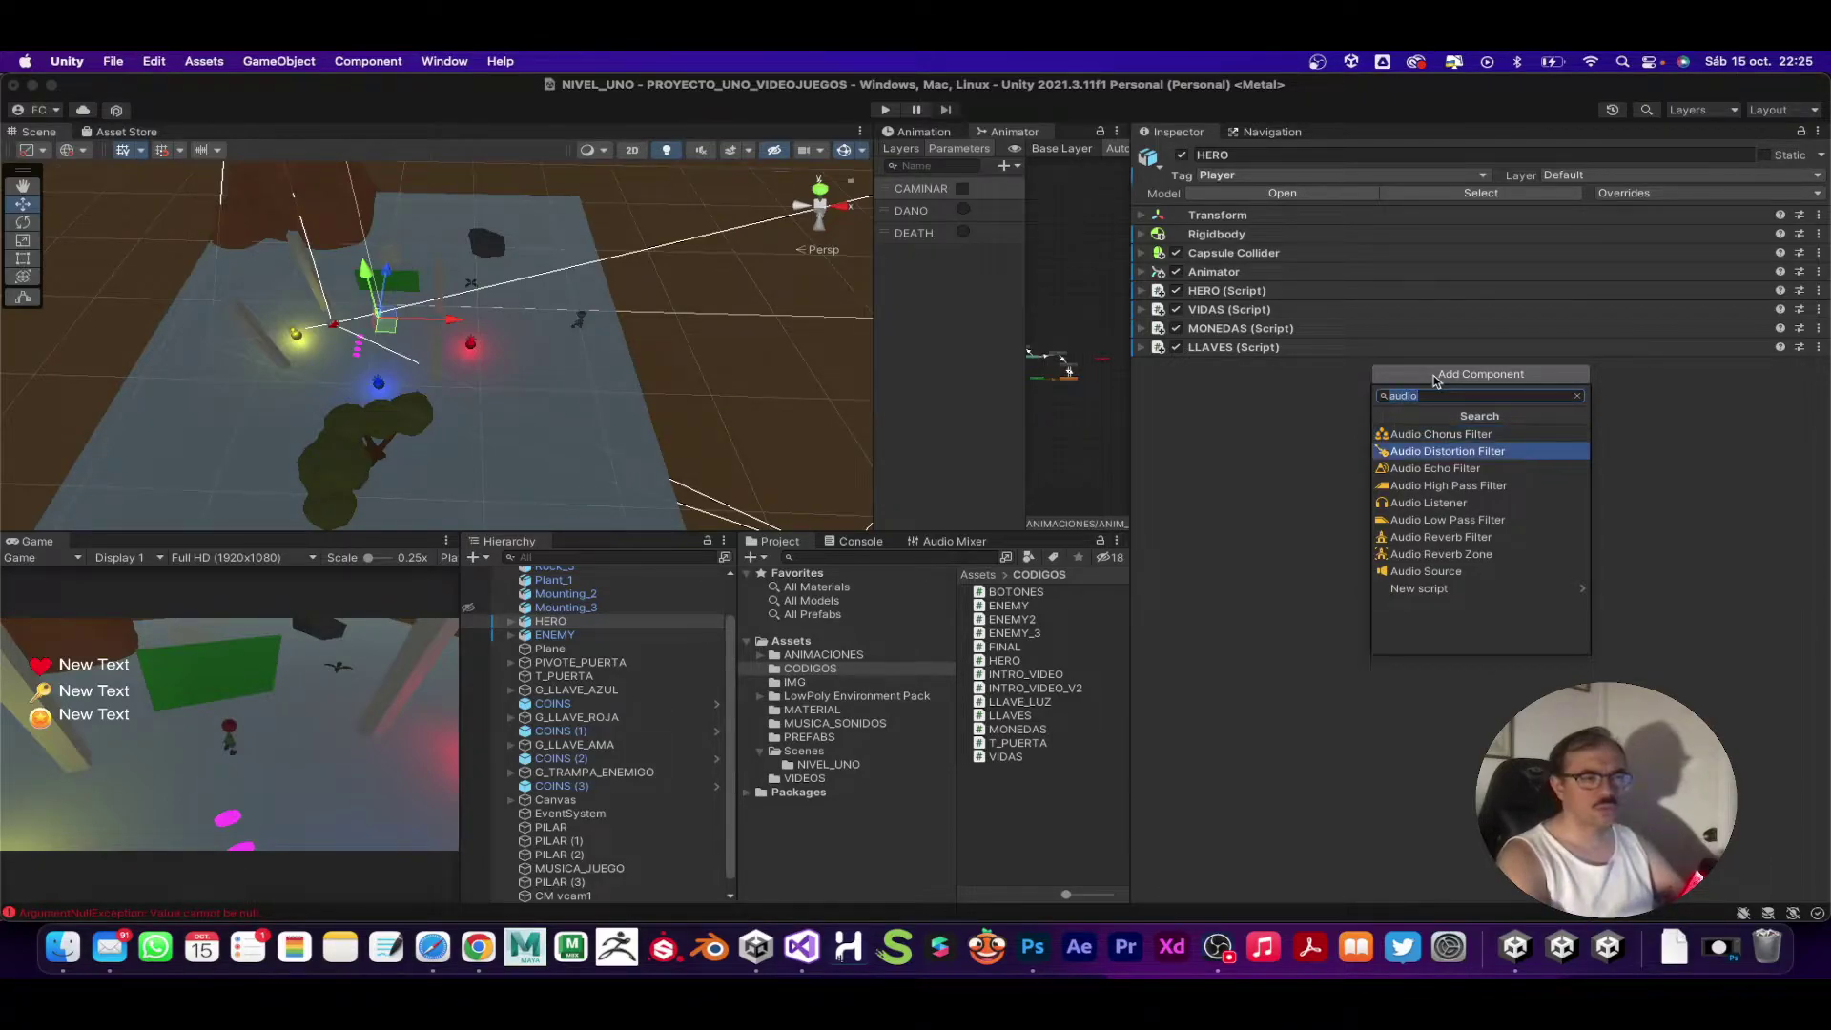
key("Down")
key("Down")
key("Down")
key("Down")
key("Down")
key("Down")
key("Down")
key("Return")
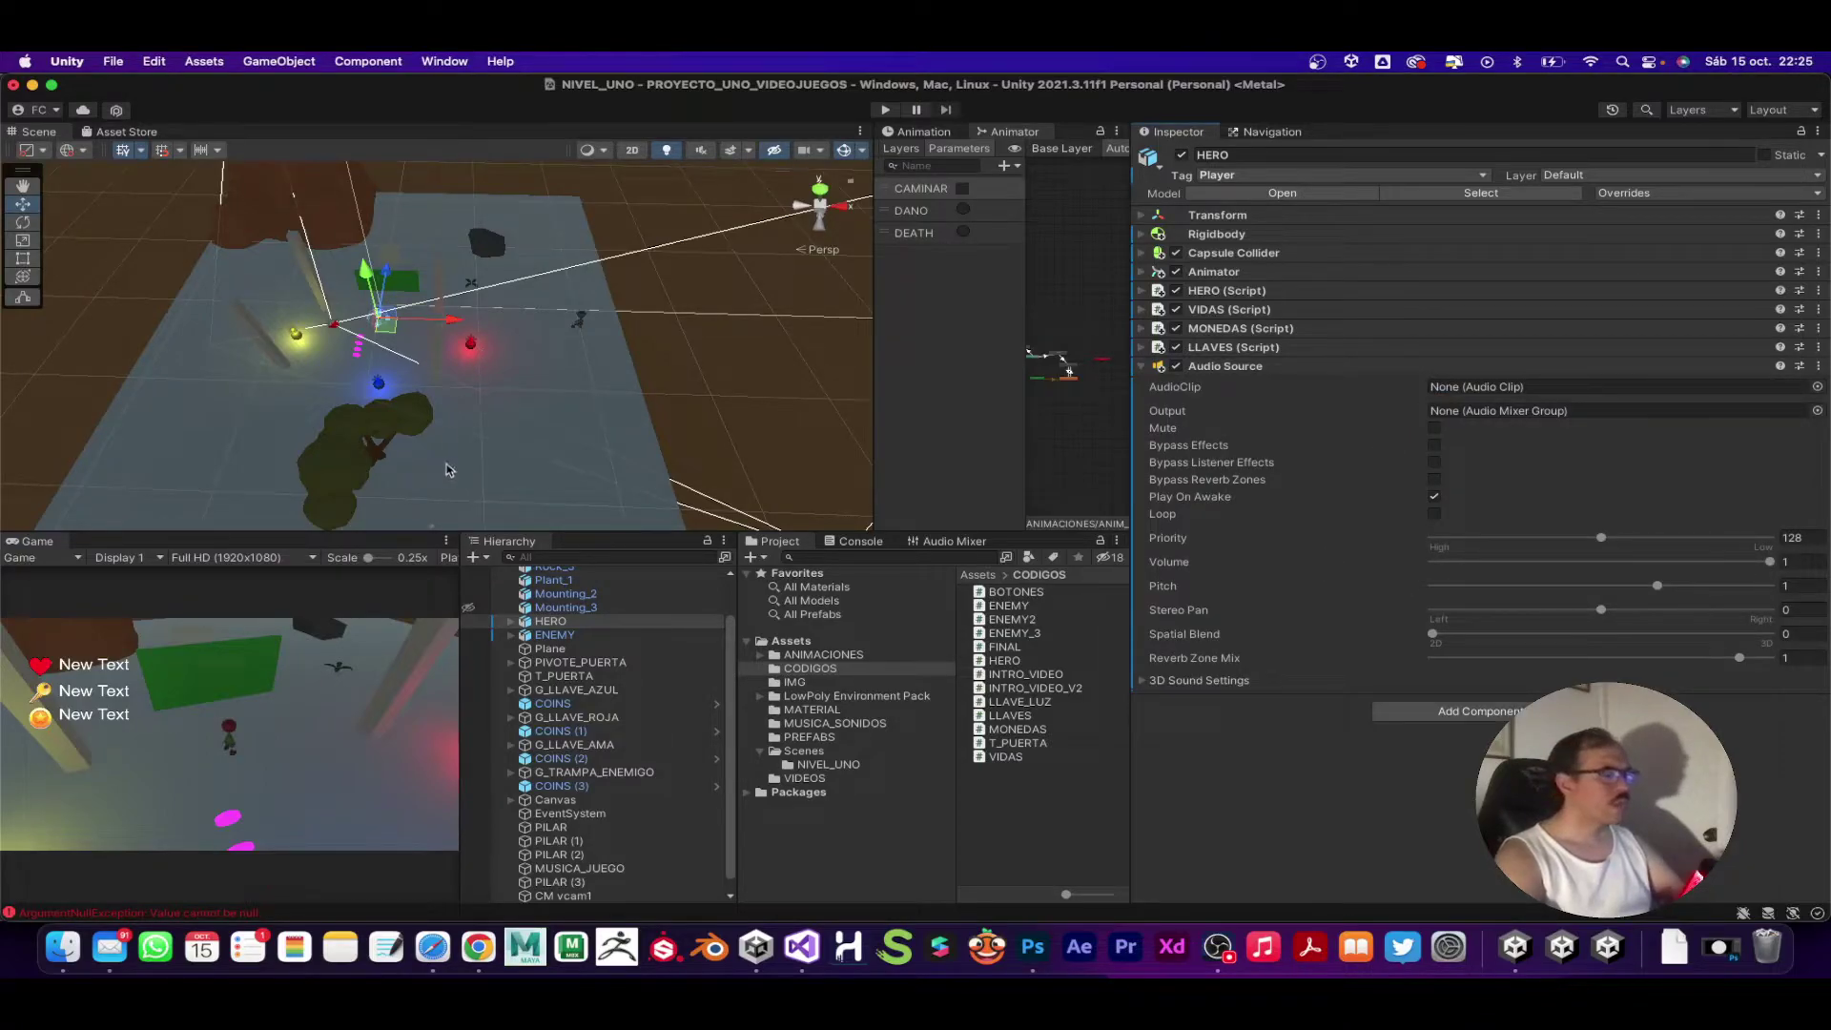
left_click(886, 112)
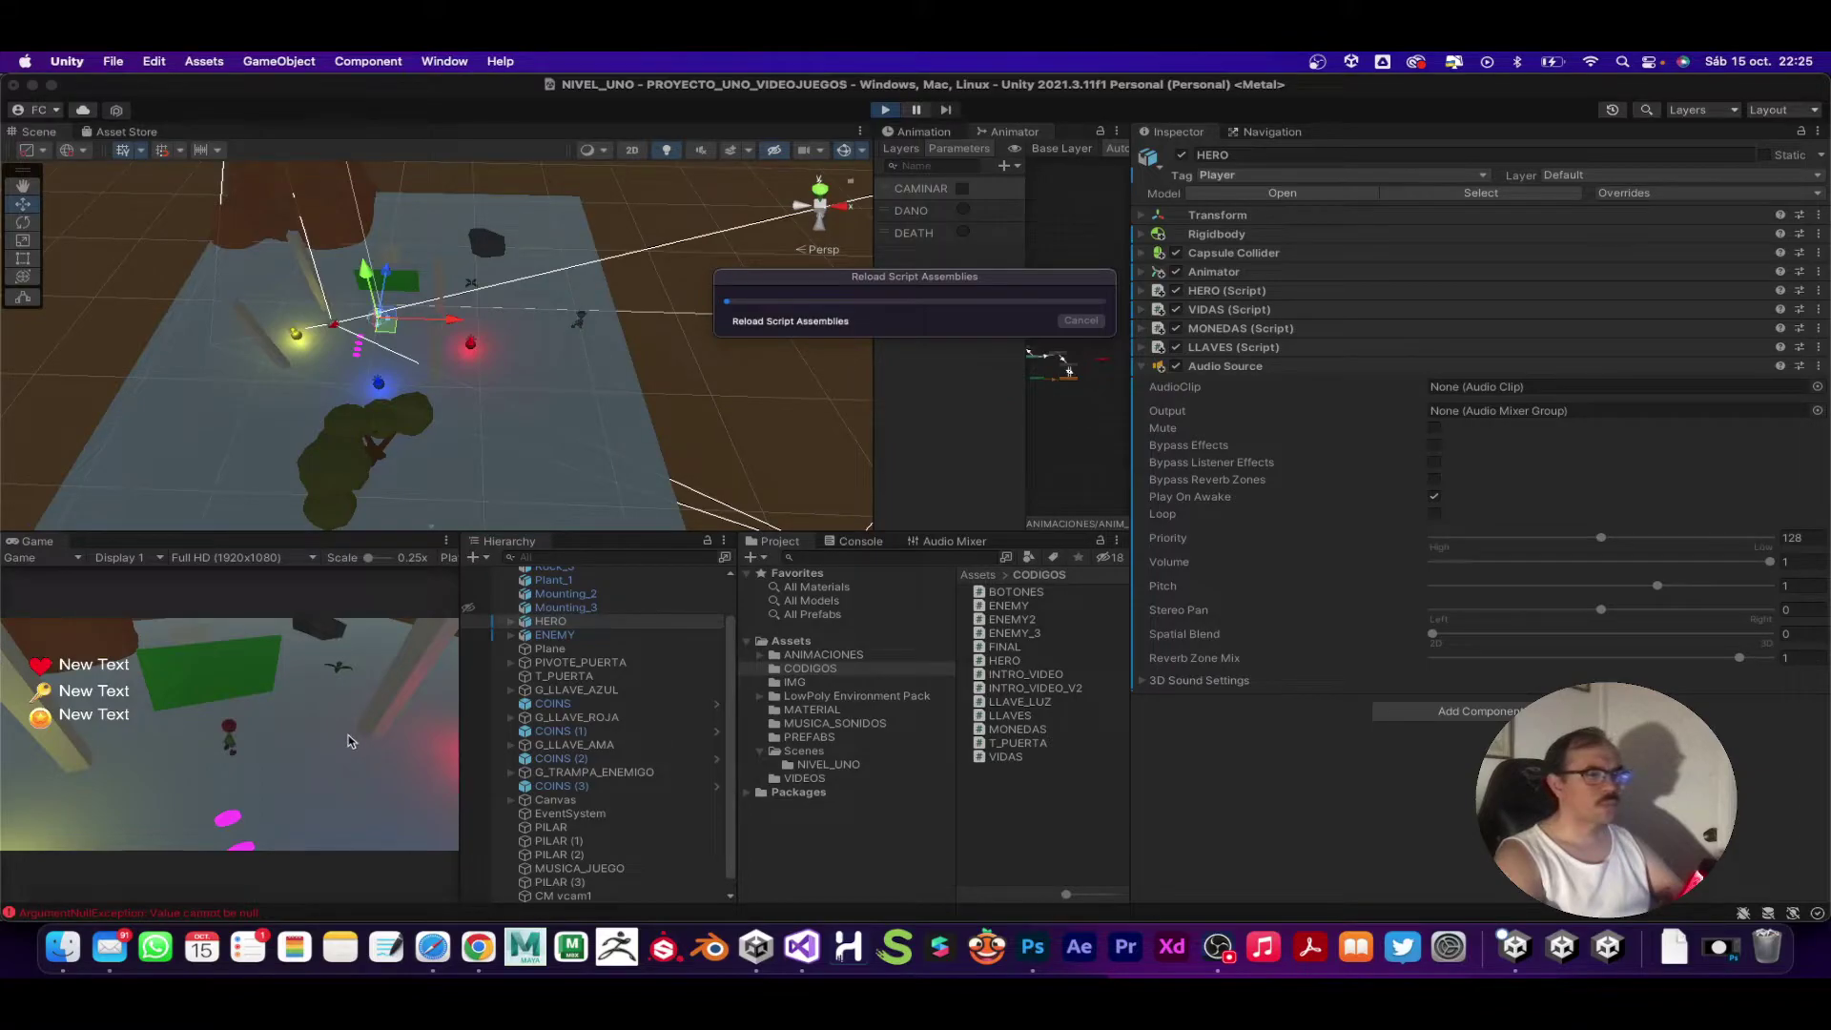
Step: Show the Console, walk the hero right, and expand the Capsule Collider and Rigidbody settings
left_click(860, 542)
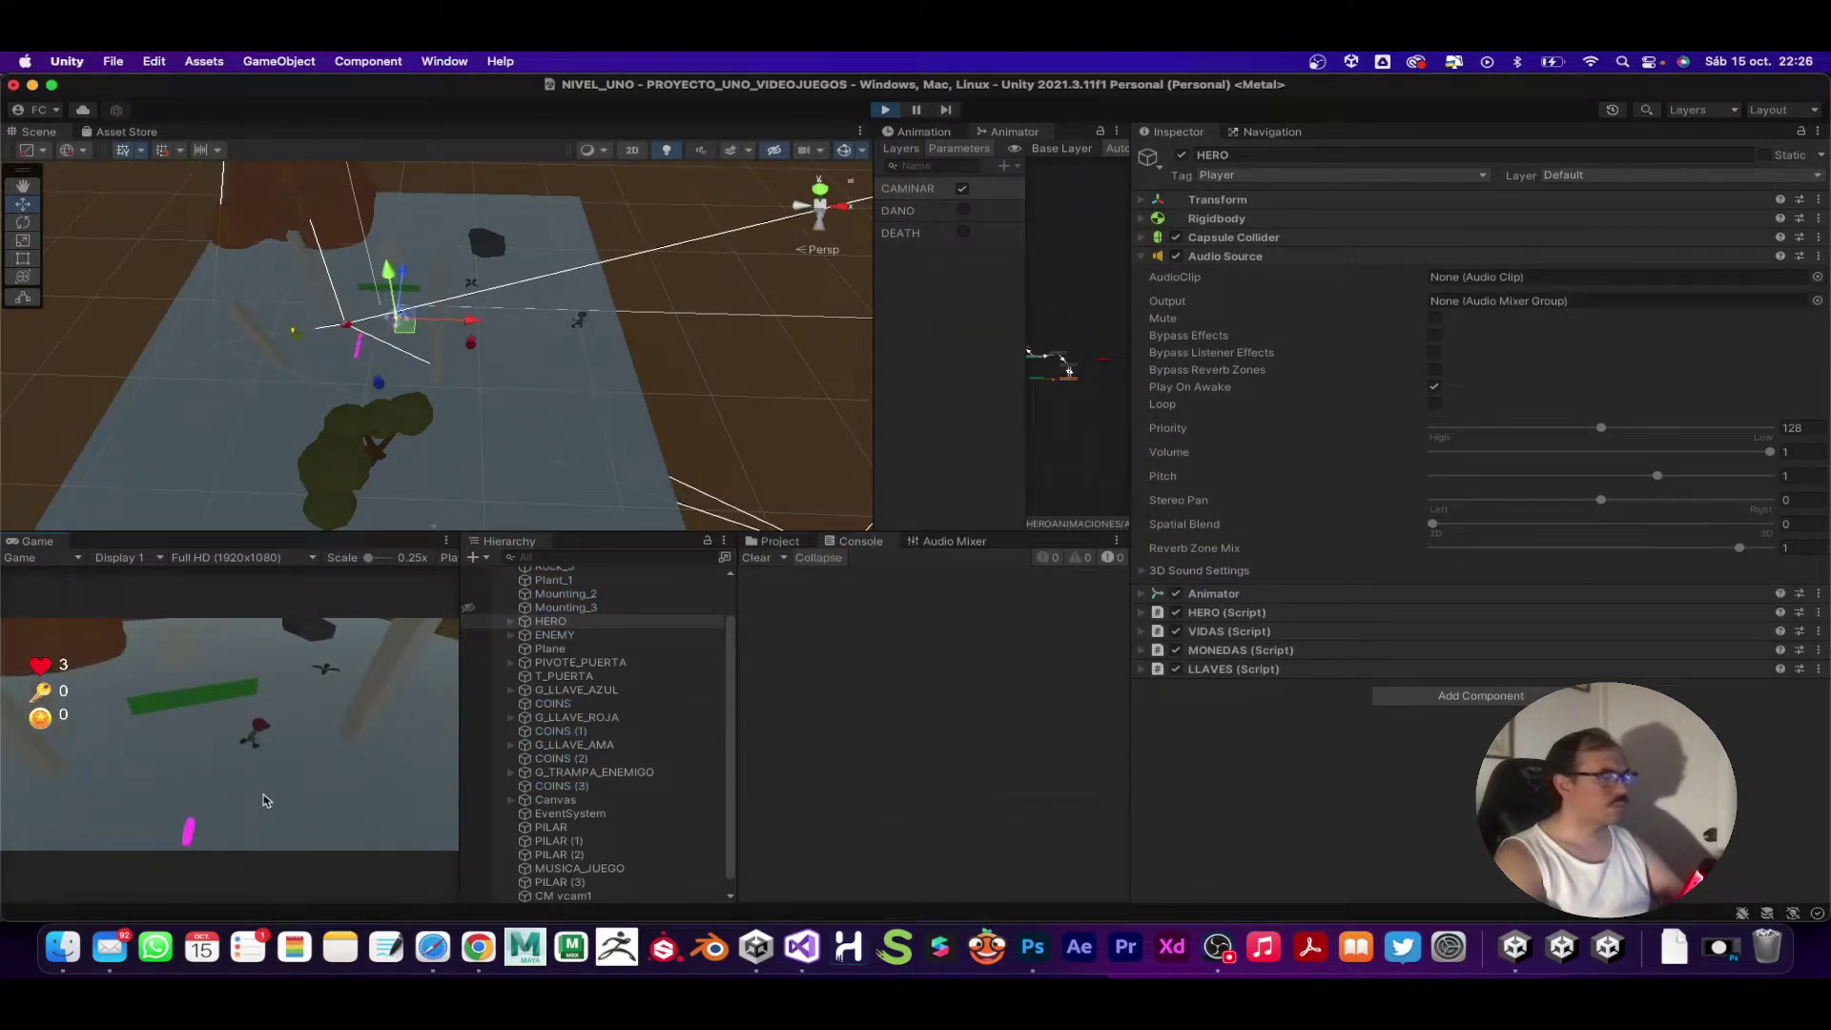
key("d")
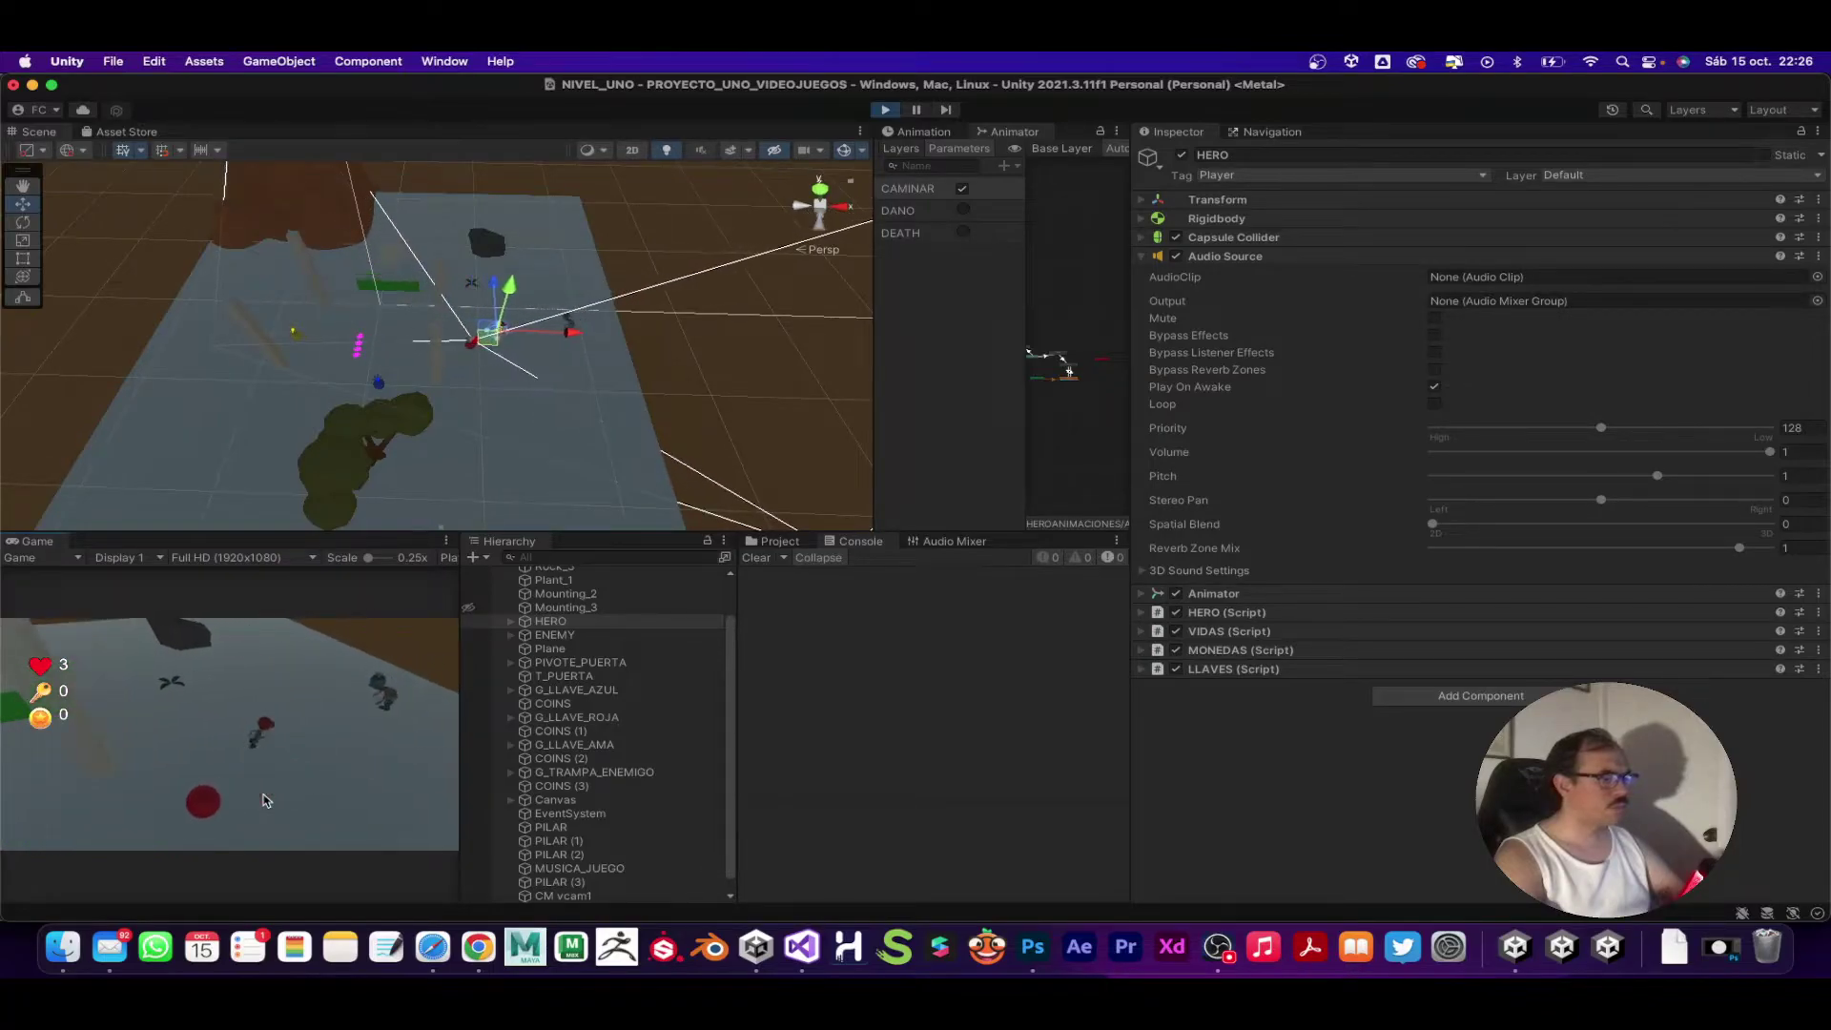
key("d")
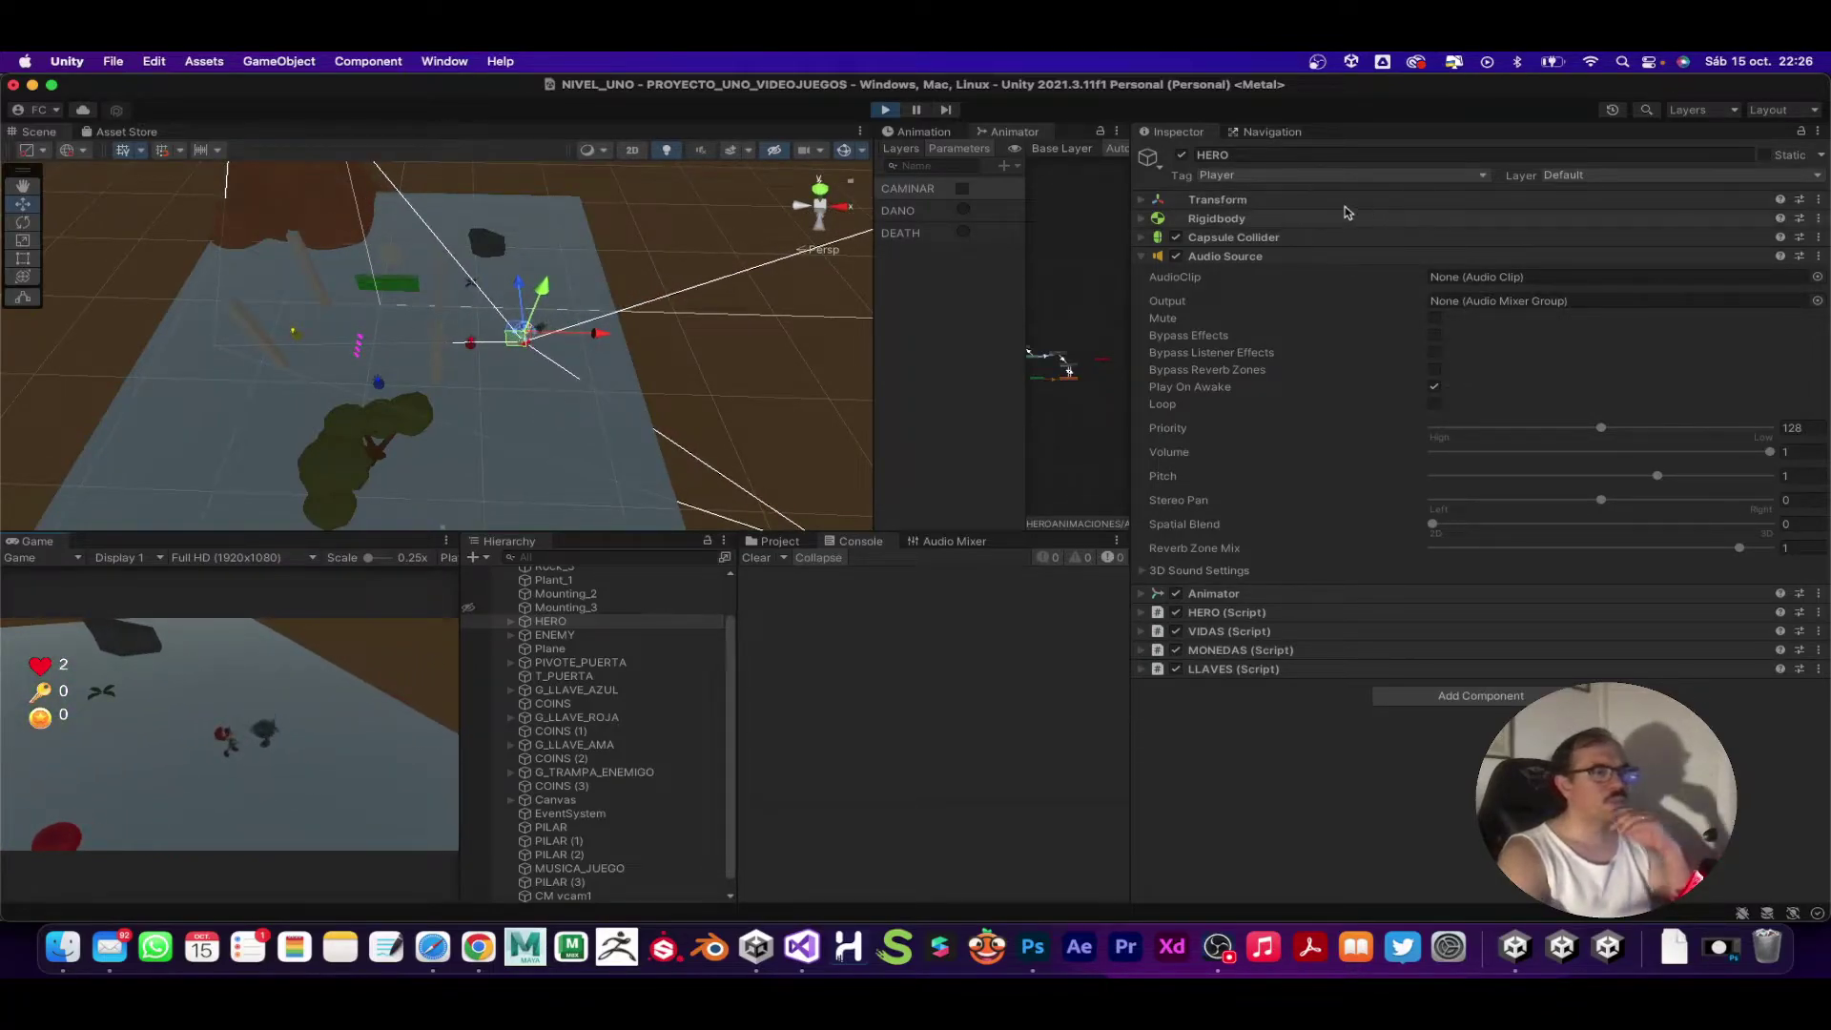
left_click(1141, 238)
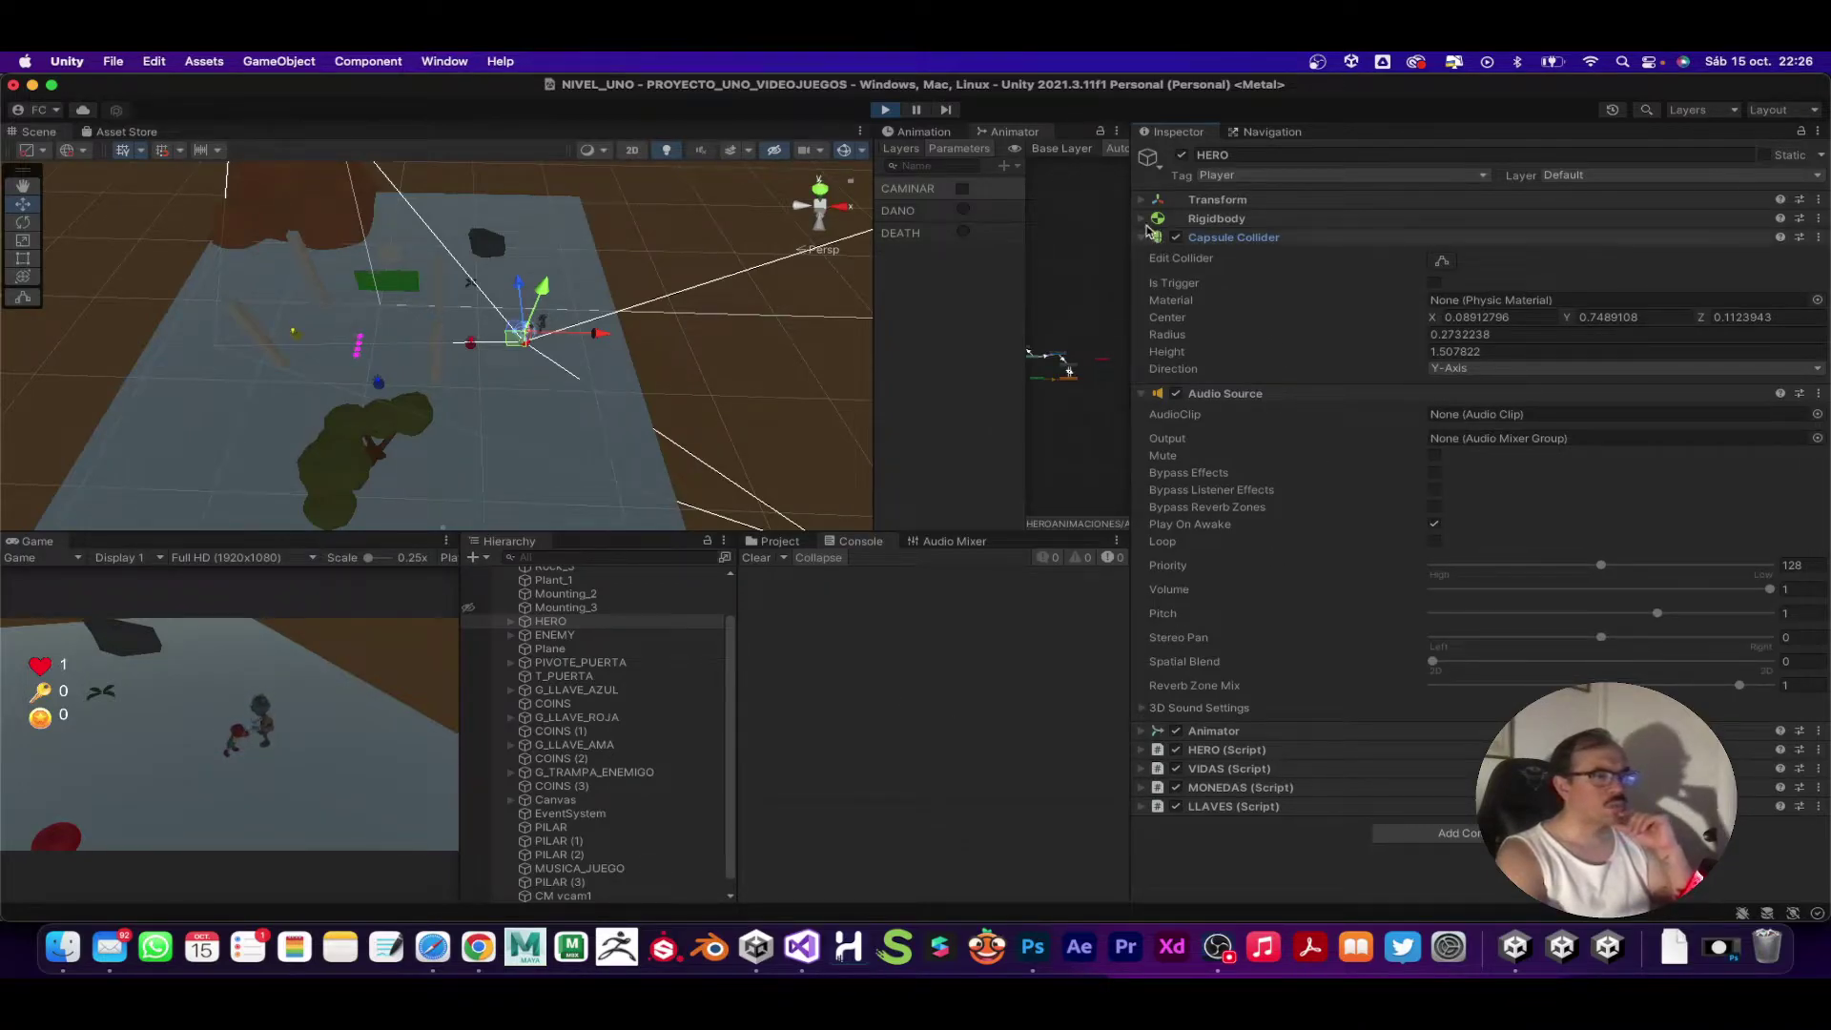
left_click(1143, 221)
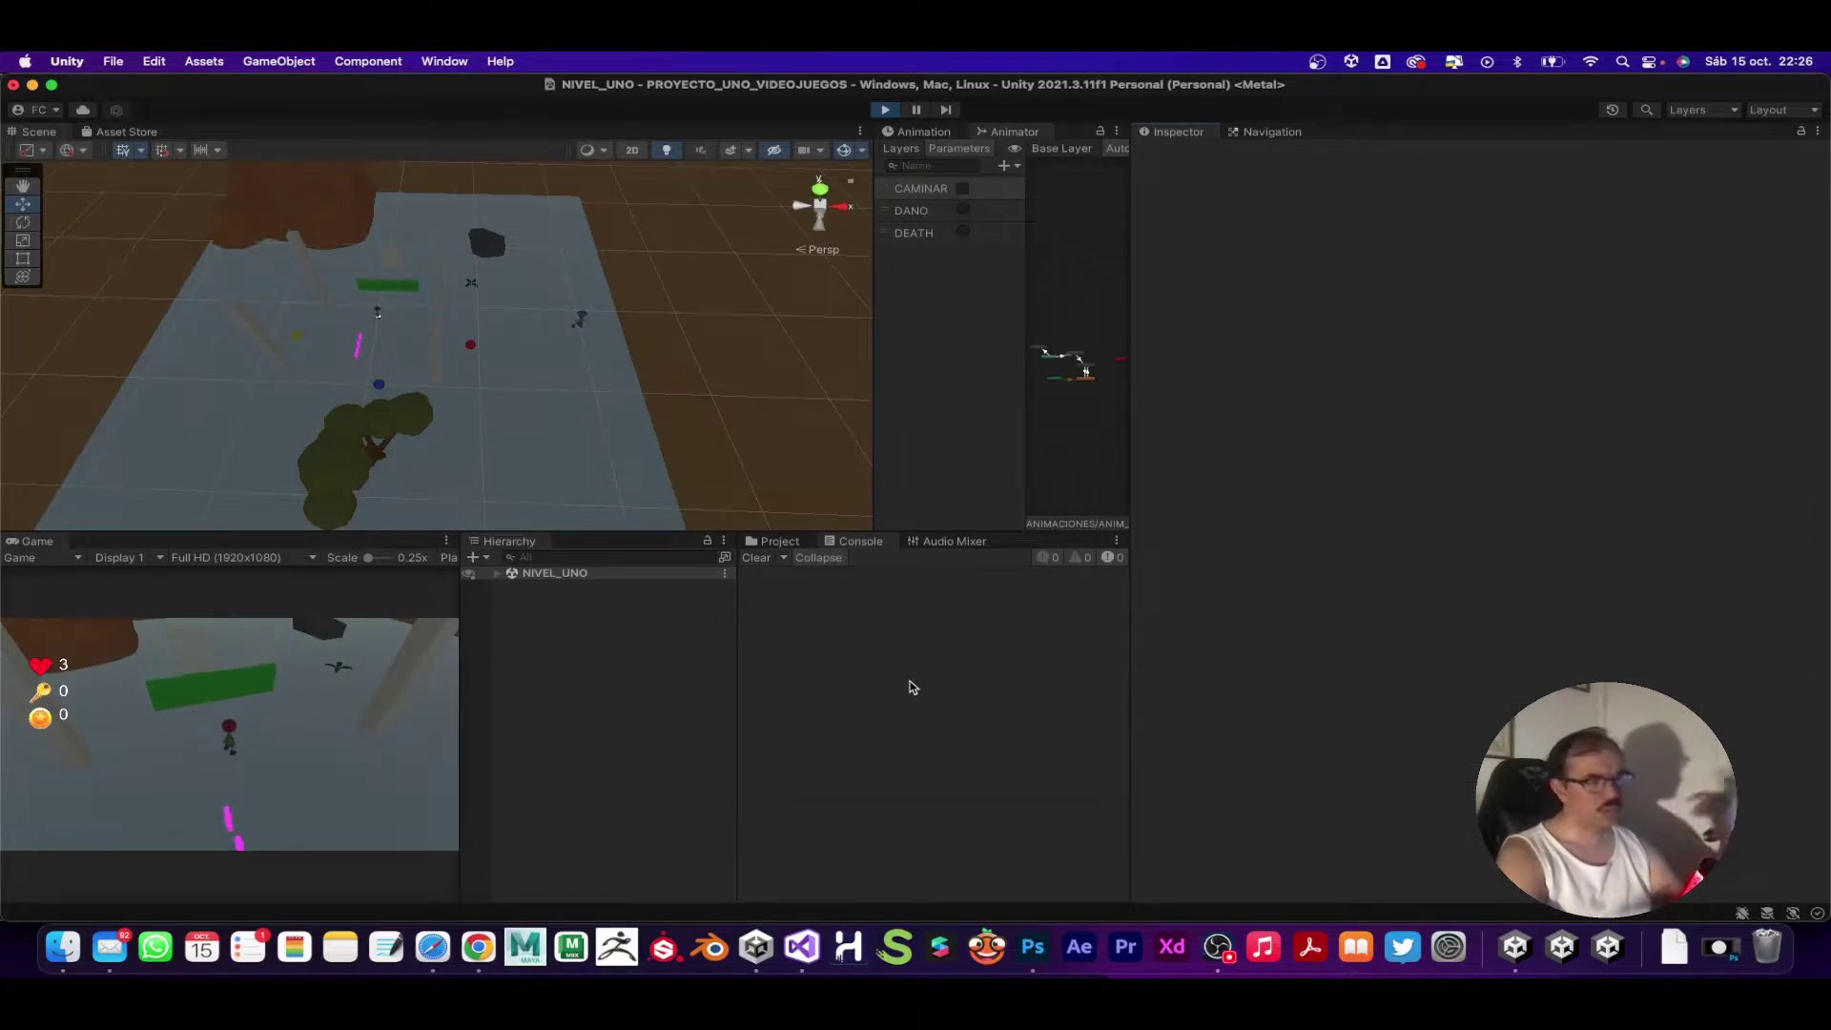
Step: Stop the test, remove the ENEMY script component from ENEMY, and expand its ENEMY2 script
left_click(884, 111)
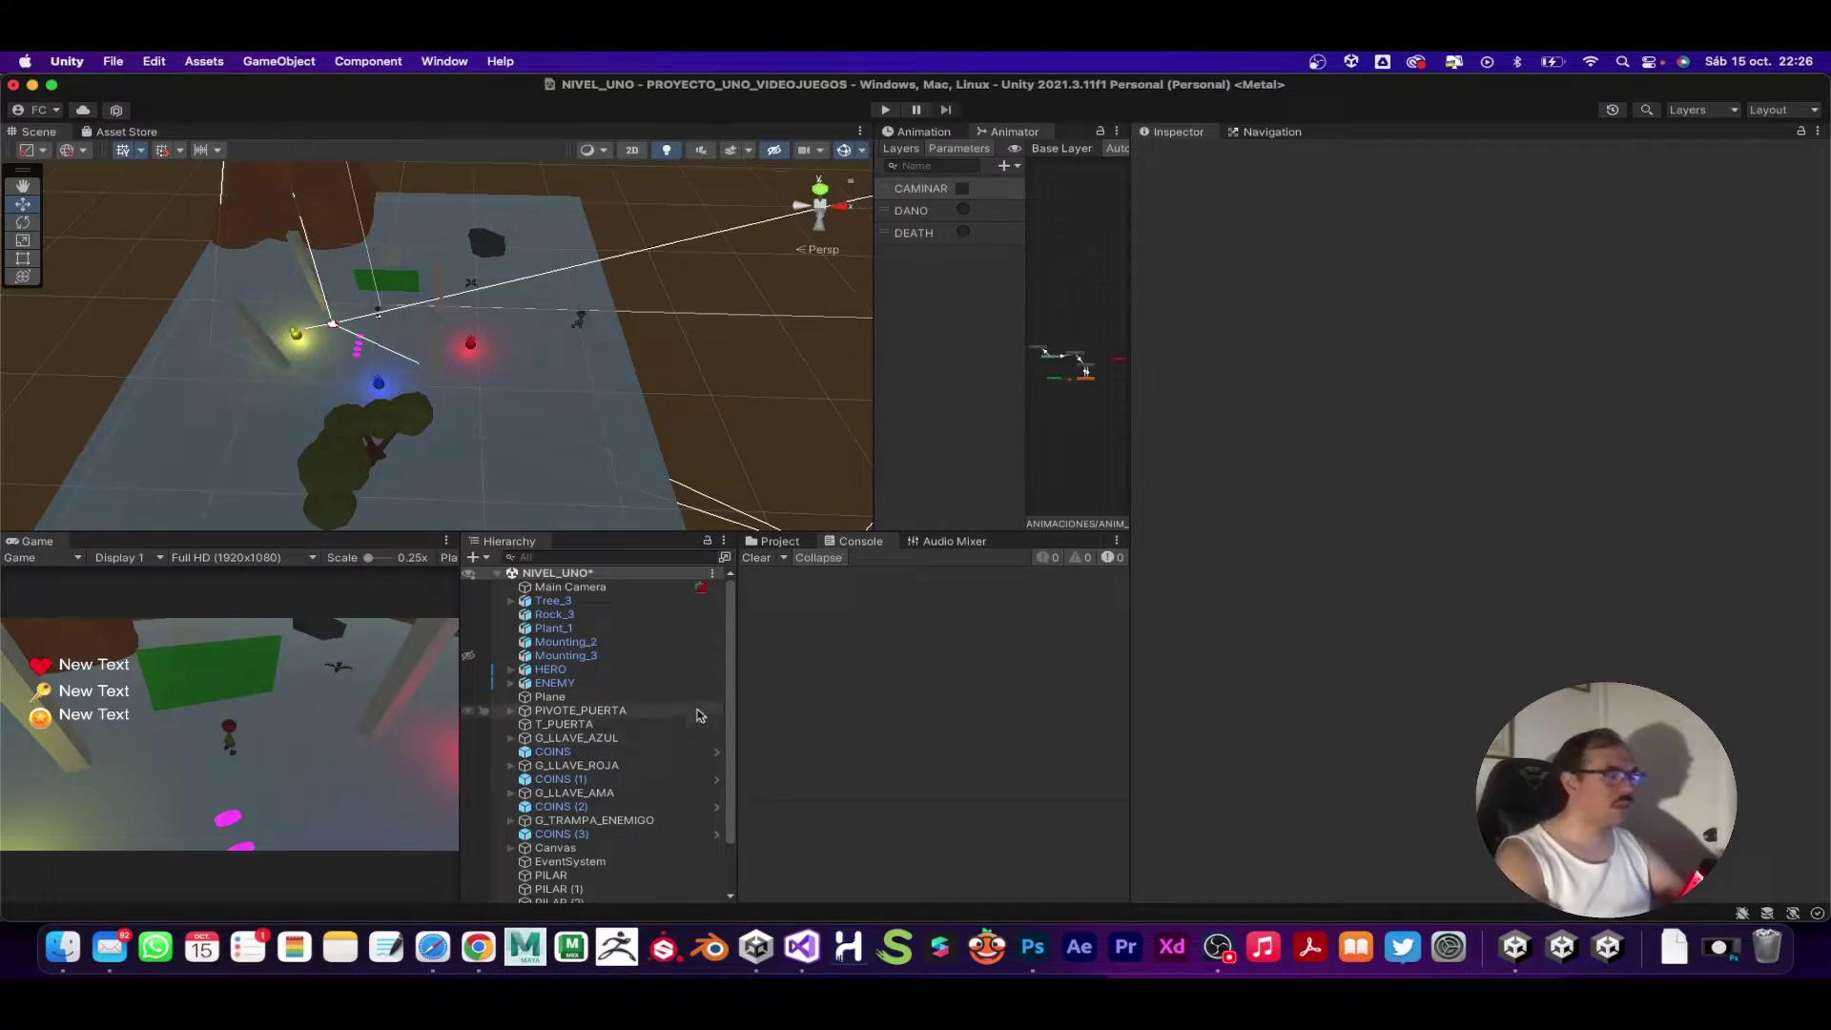
left_click(557, 684)
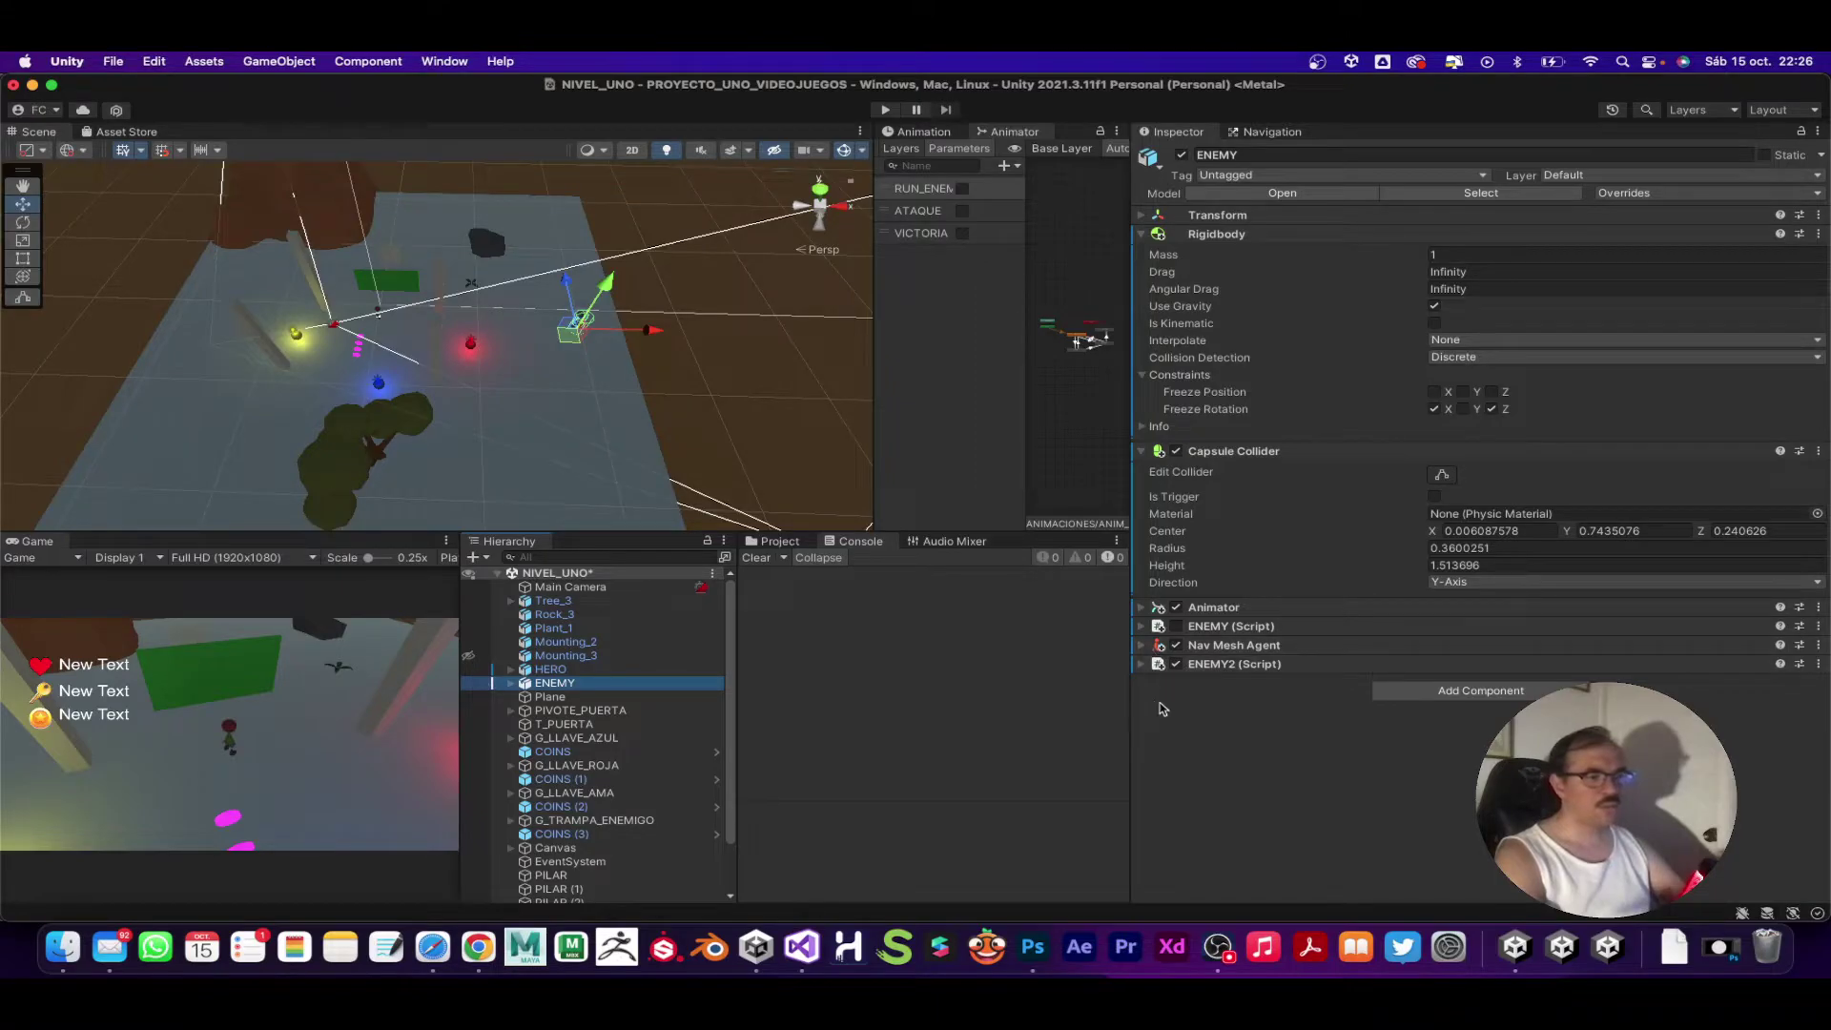
left_click(1817, 628)
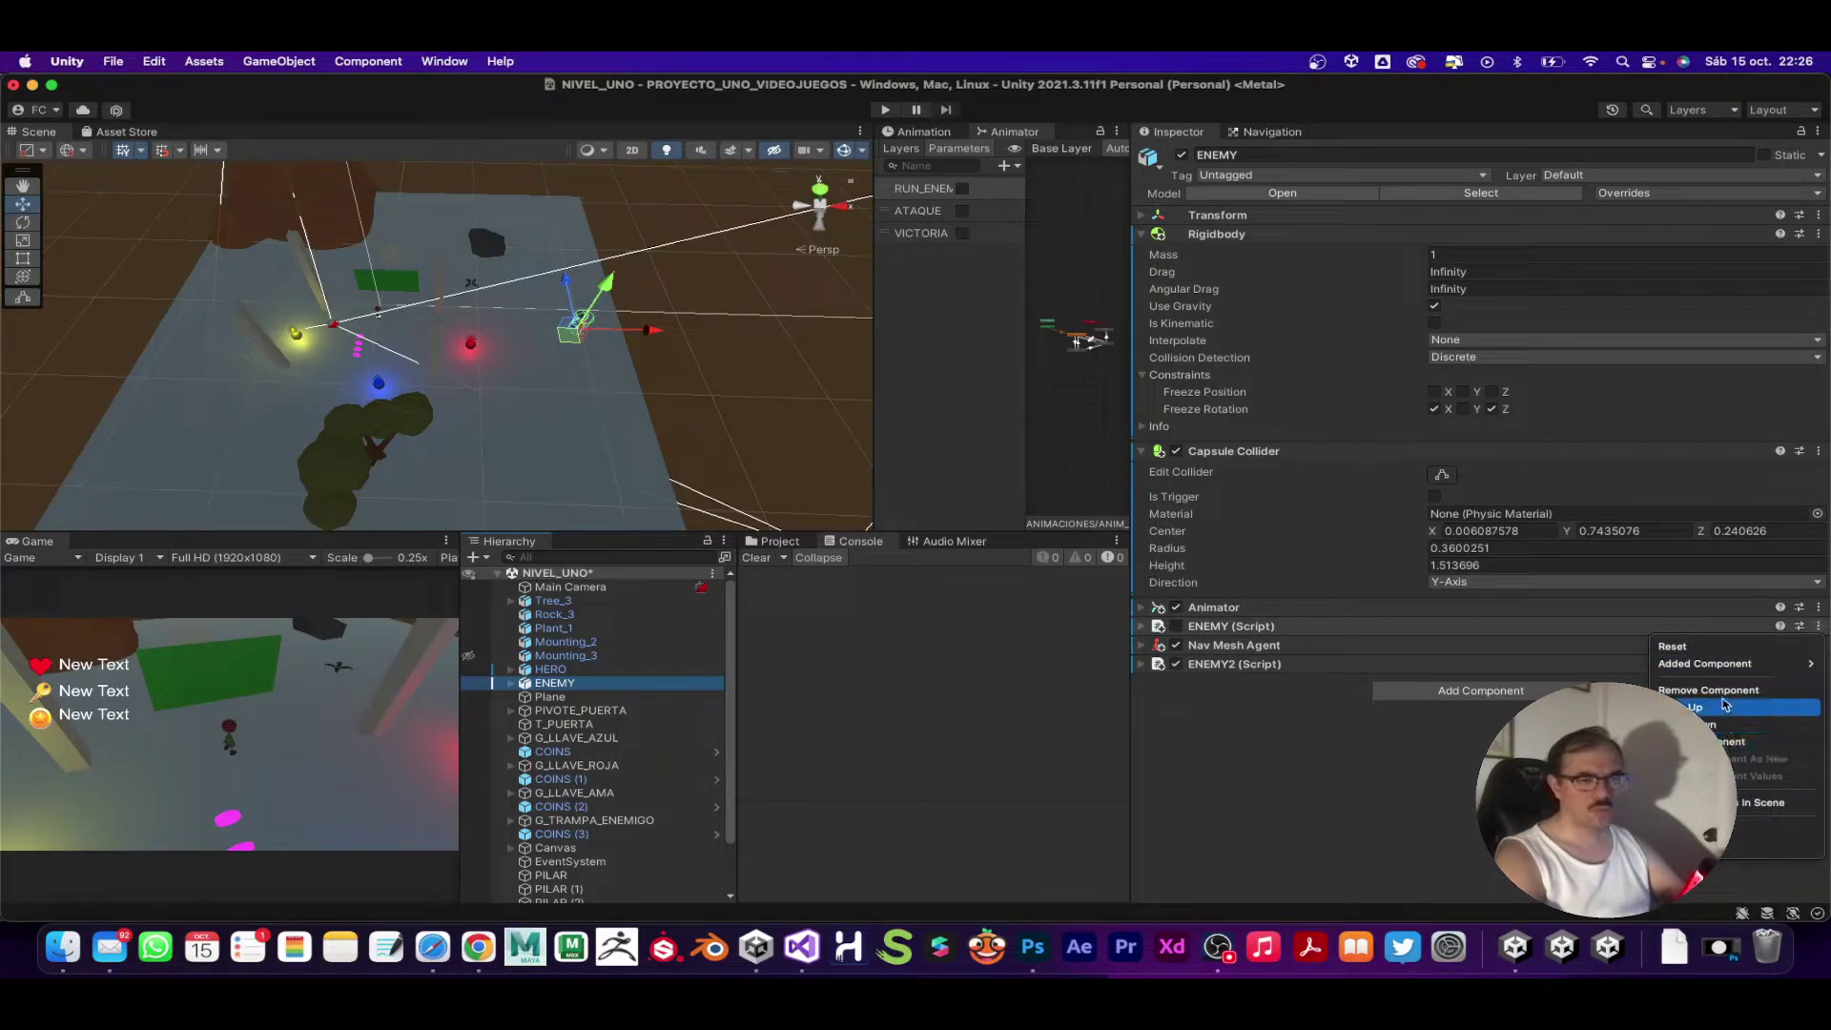
left_click(1709, 689)
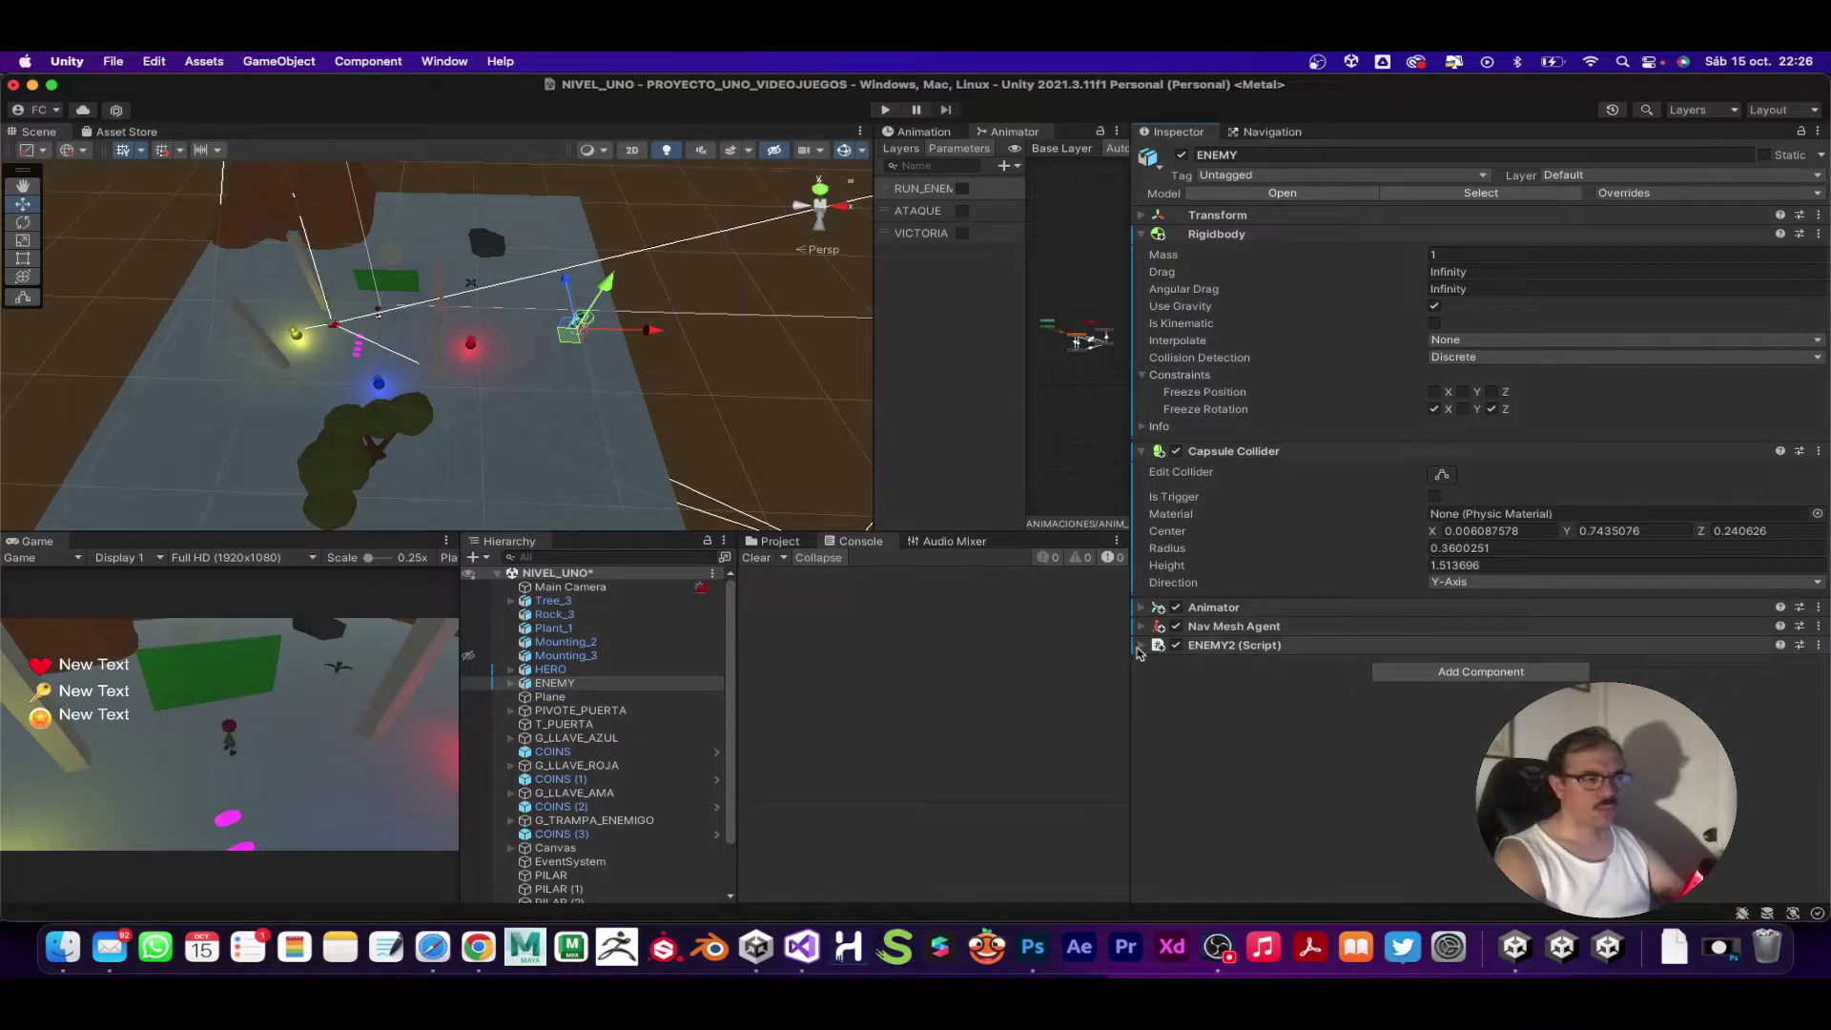
left_click(1140, 647)
double_click(1467, 666)
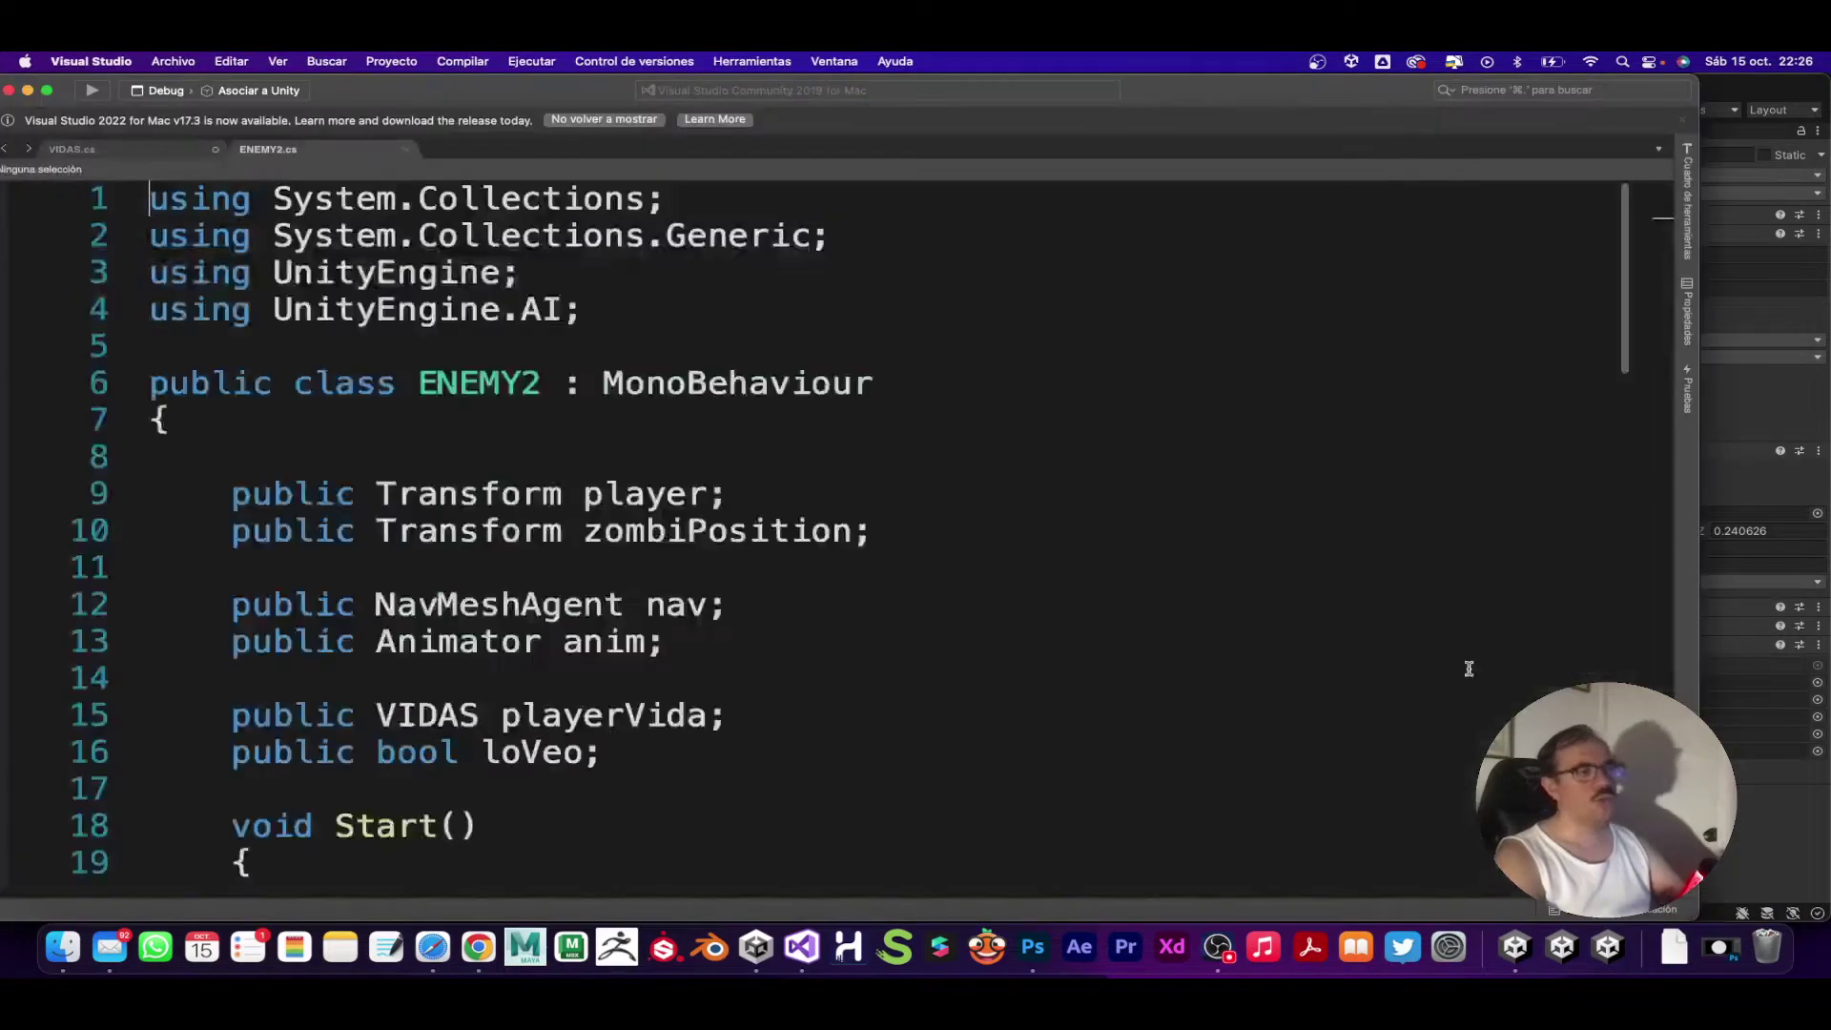
scroll(624, 622, "down", 3)
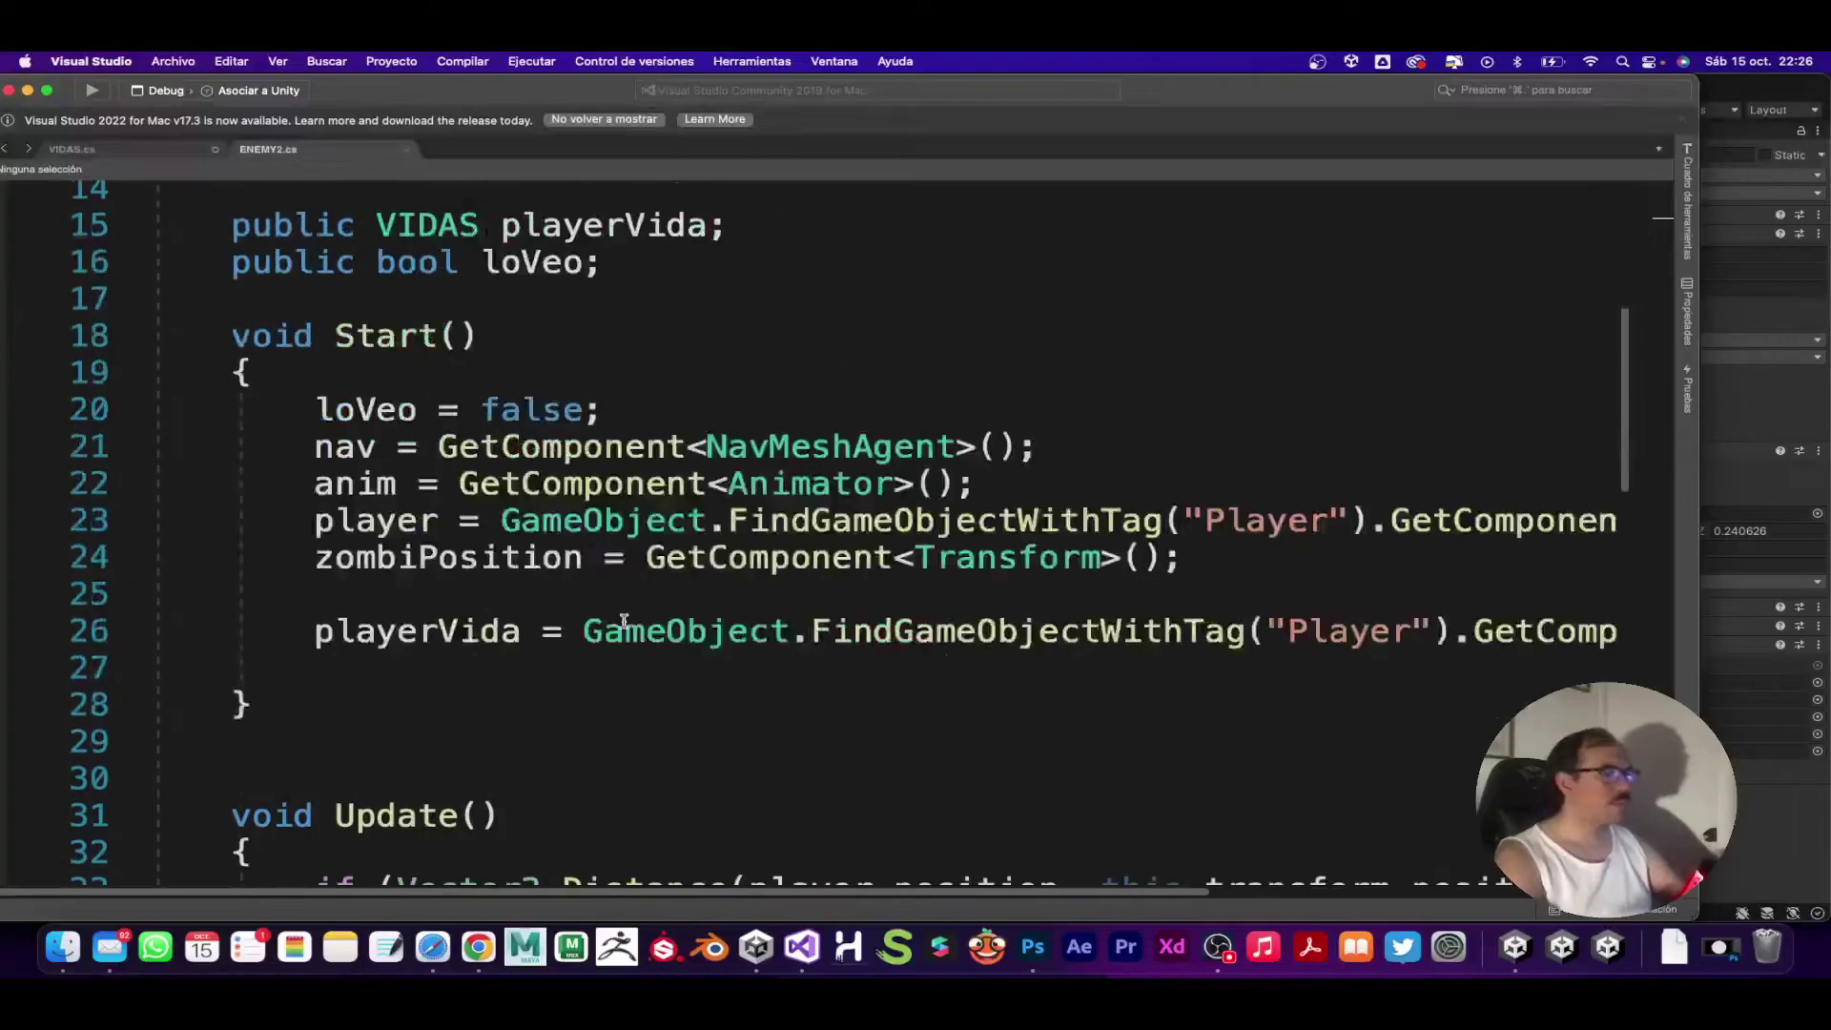
scroll(624, 622, "down", 2)
scroll(624, 622, "down", 1)
scroll(623, 622, "down", 3)
scroll(624, 622, "down", 3)
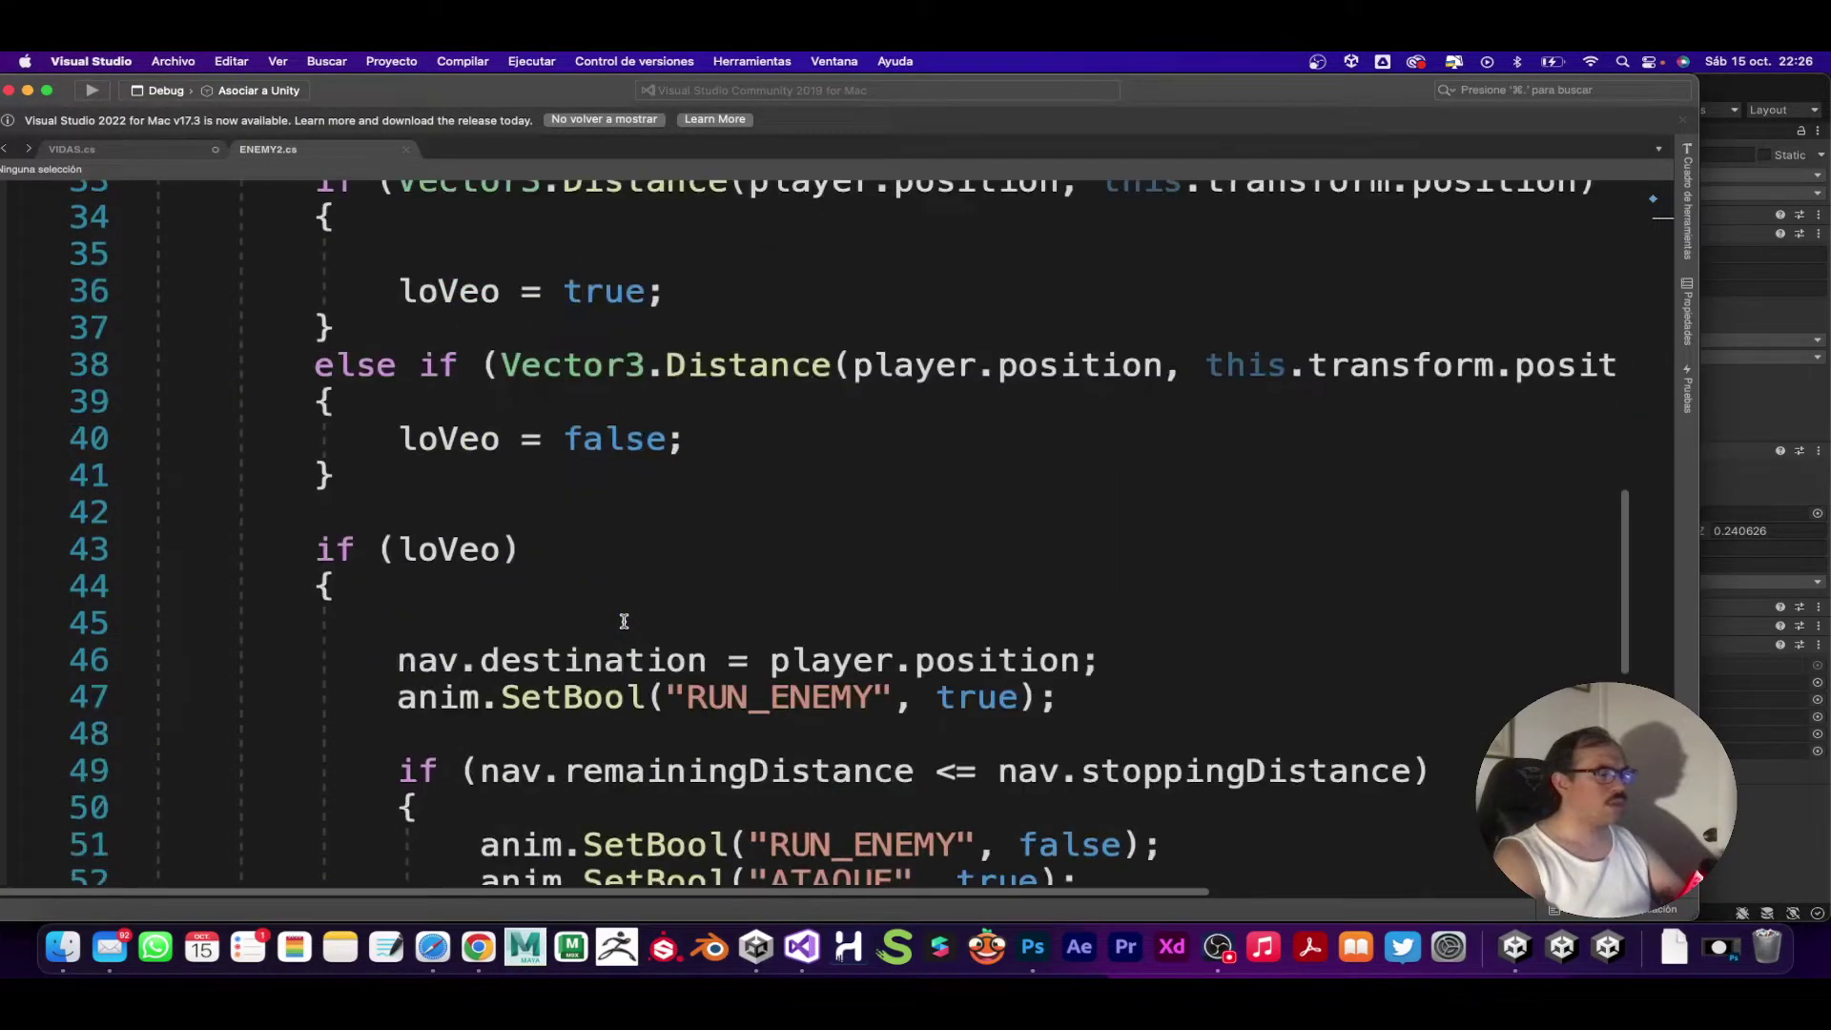
scroll(623, 622, "down", 2)
scroll(624, 622, "up", 2)
scroll(626, 624, "down", 1)
scroll(626, 625, "down", 3)
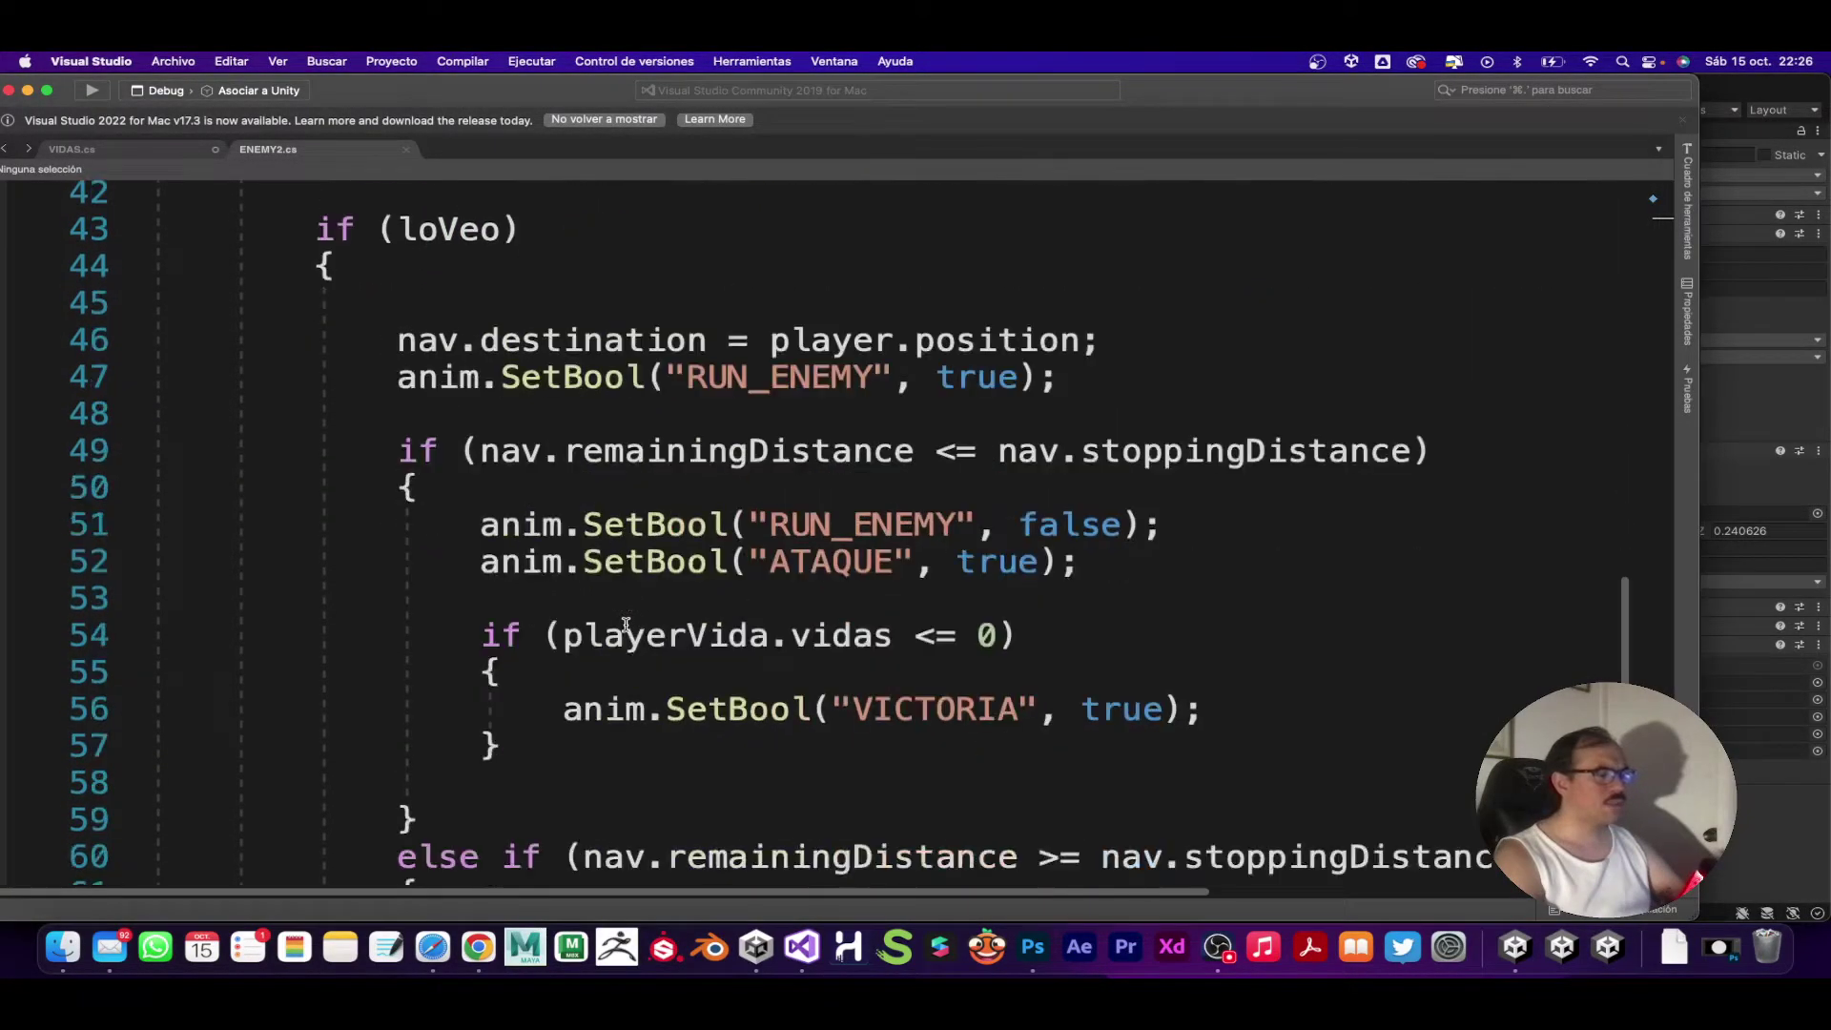
scroll(625, 625, "down", 1)
left_click_drag(484, 602, 1173, 695)
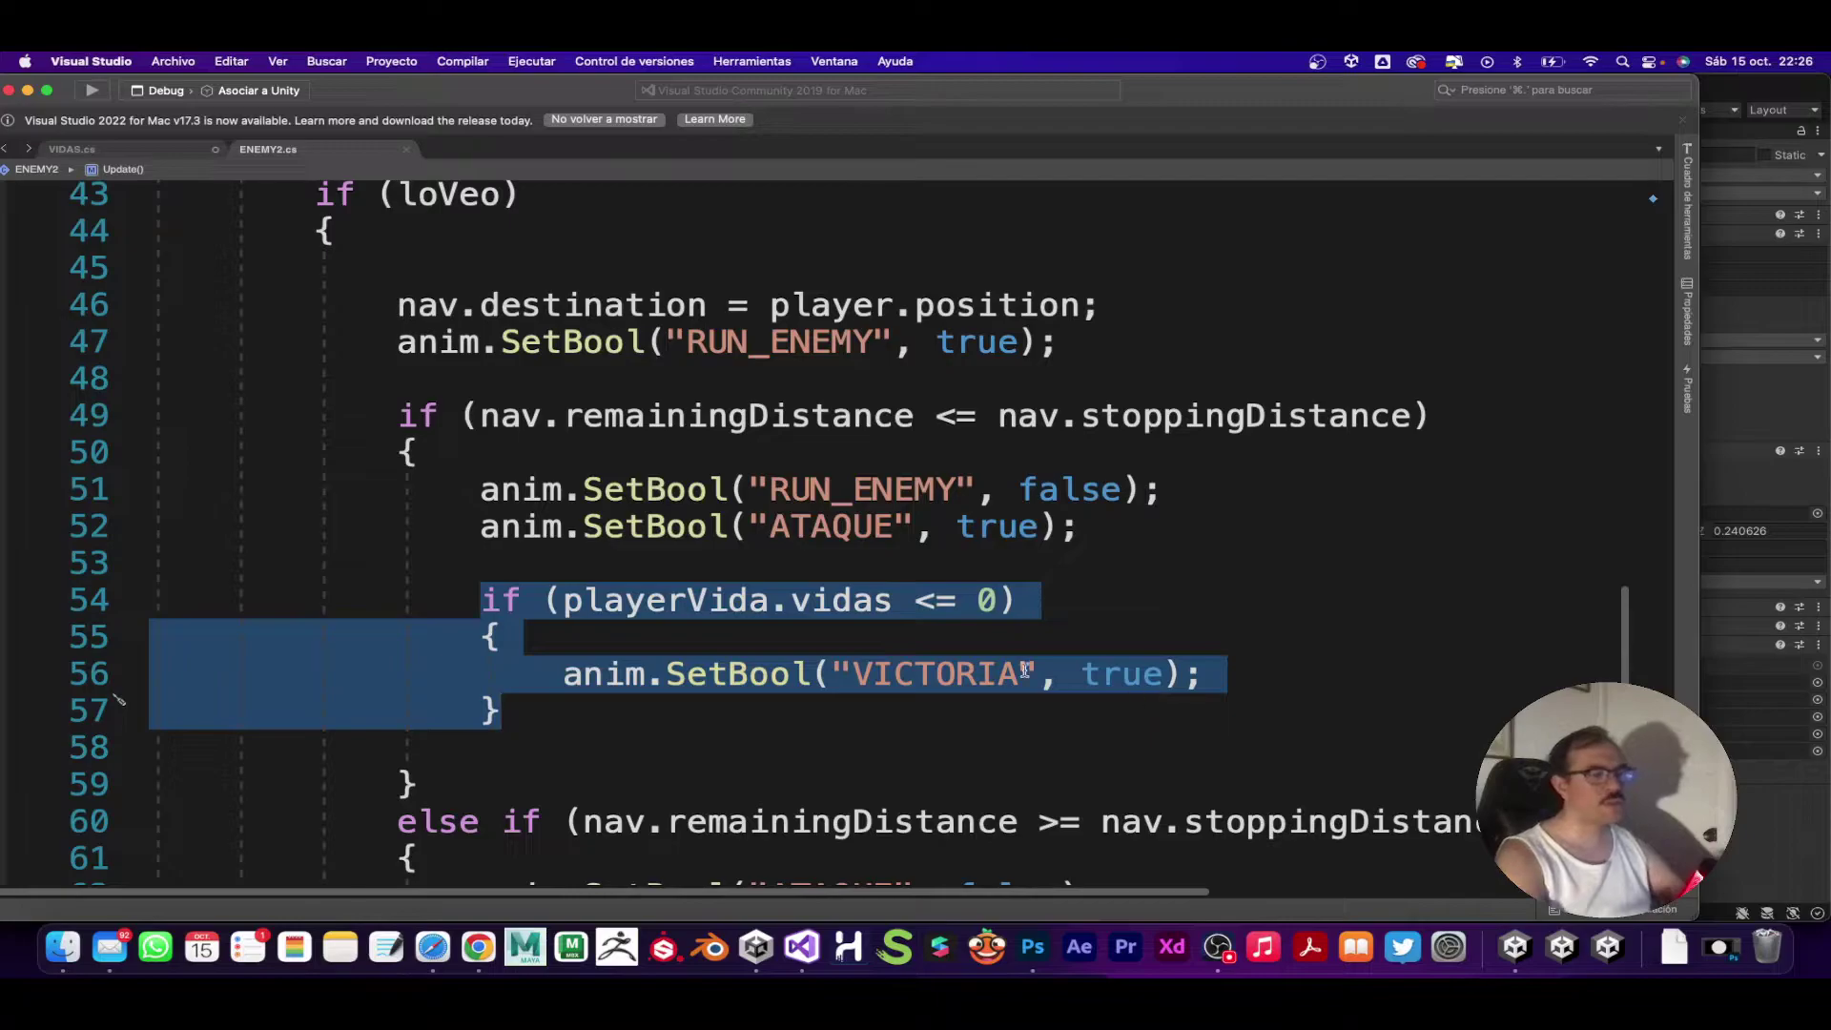
scroll(920, 649, "up", 2)
scroll(920, 649, "up", 5)
scroll(920, 649, "up", 2)
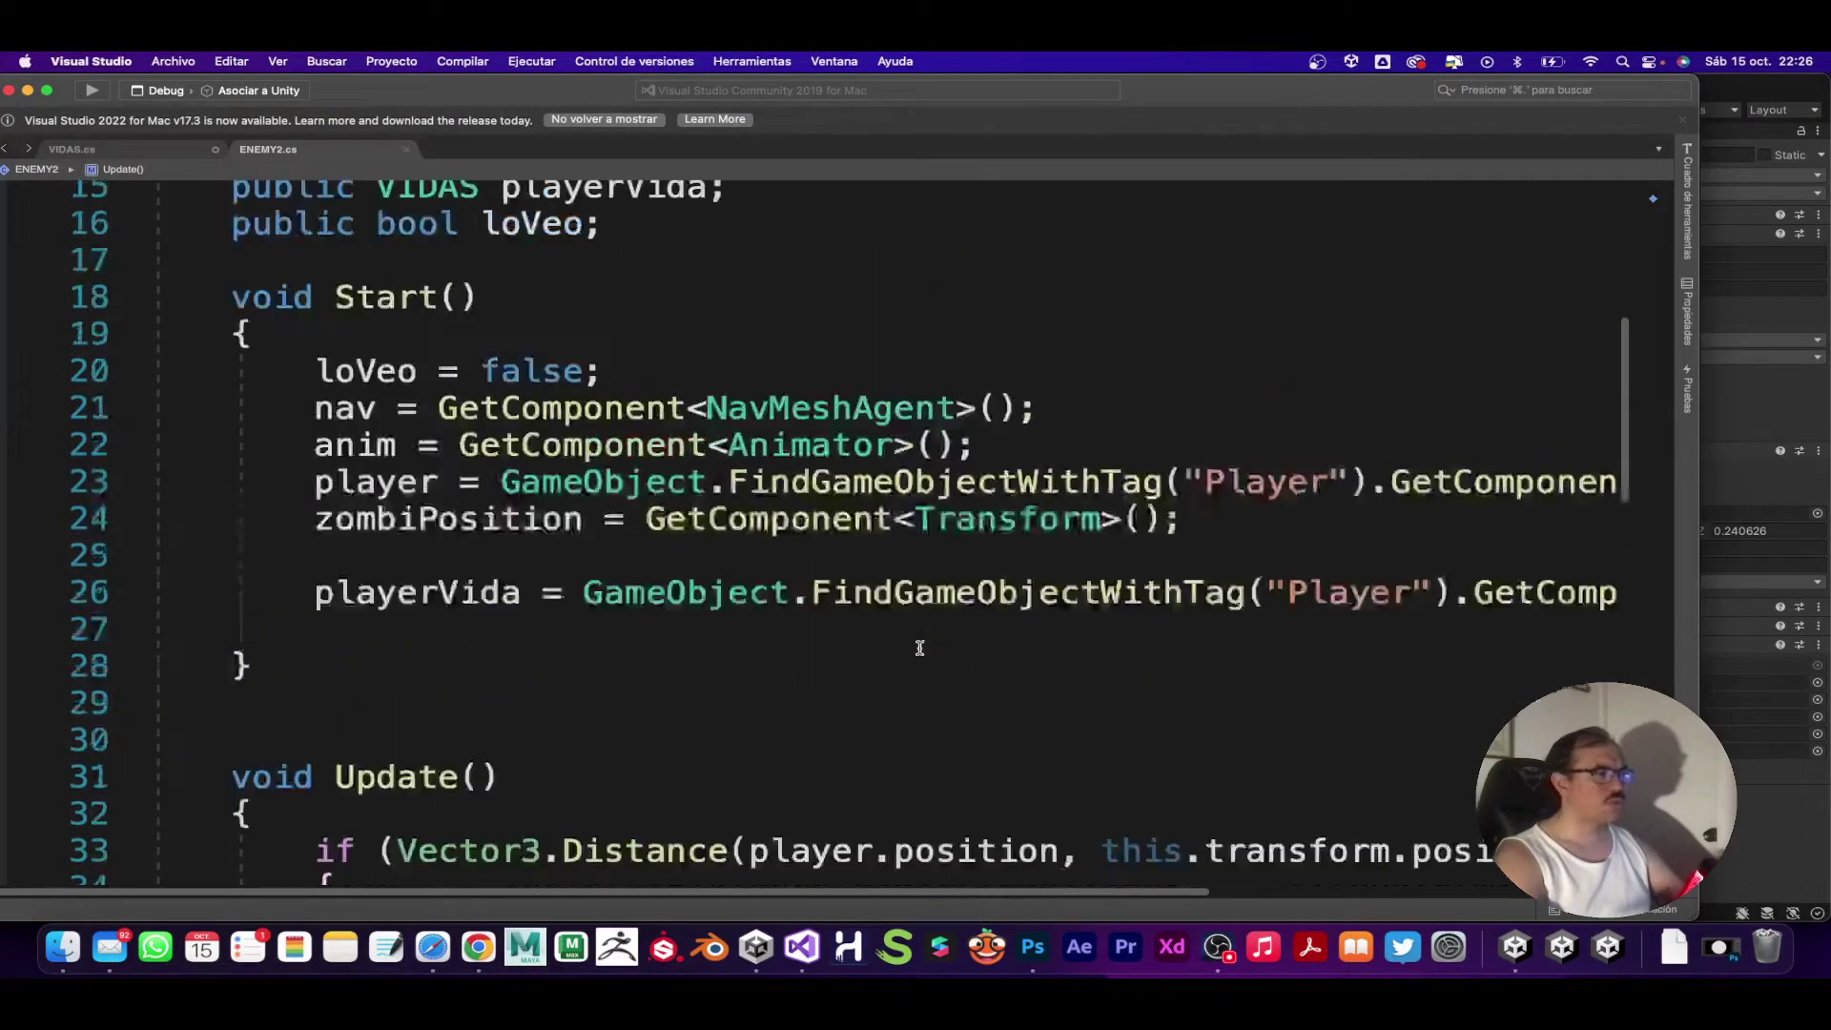
scroll(920, 649, "up", 3)
scroll(920, 649, "up", 1)
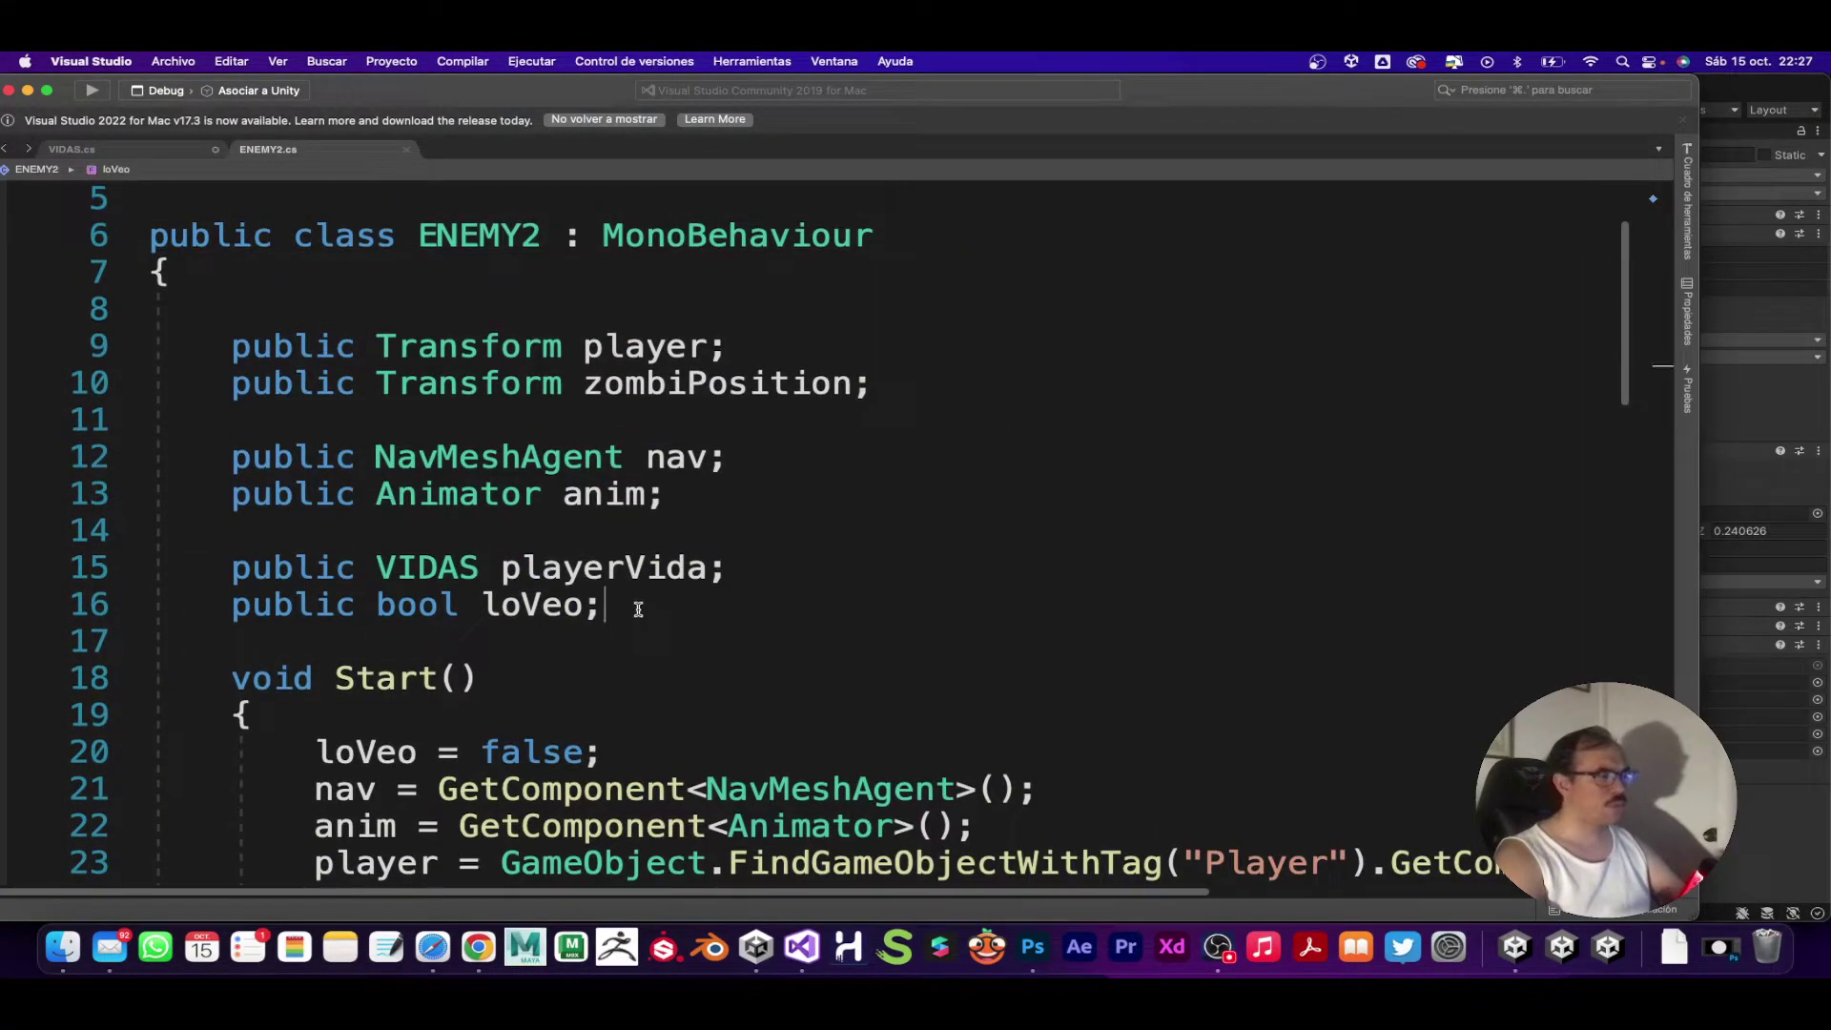
Step: Declare 'public AudioSource au' and 'public AudioClip gritoVictoria;' on new lines beneath loVeo
key("Return")
key("Return")
type("publ")
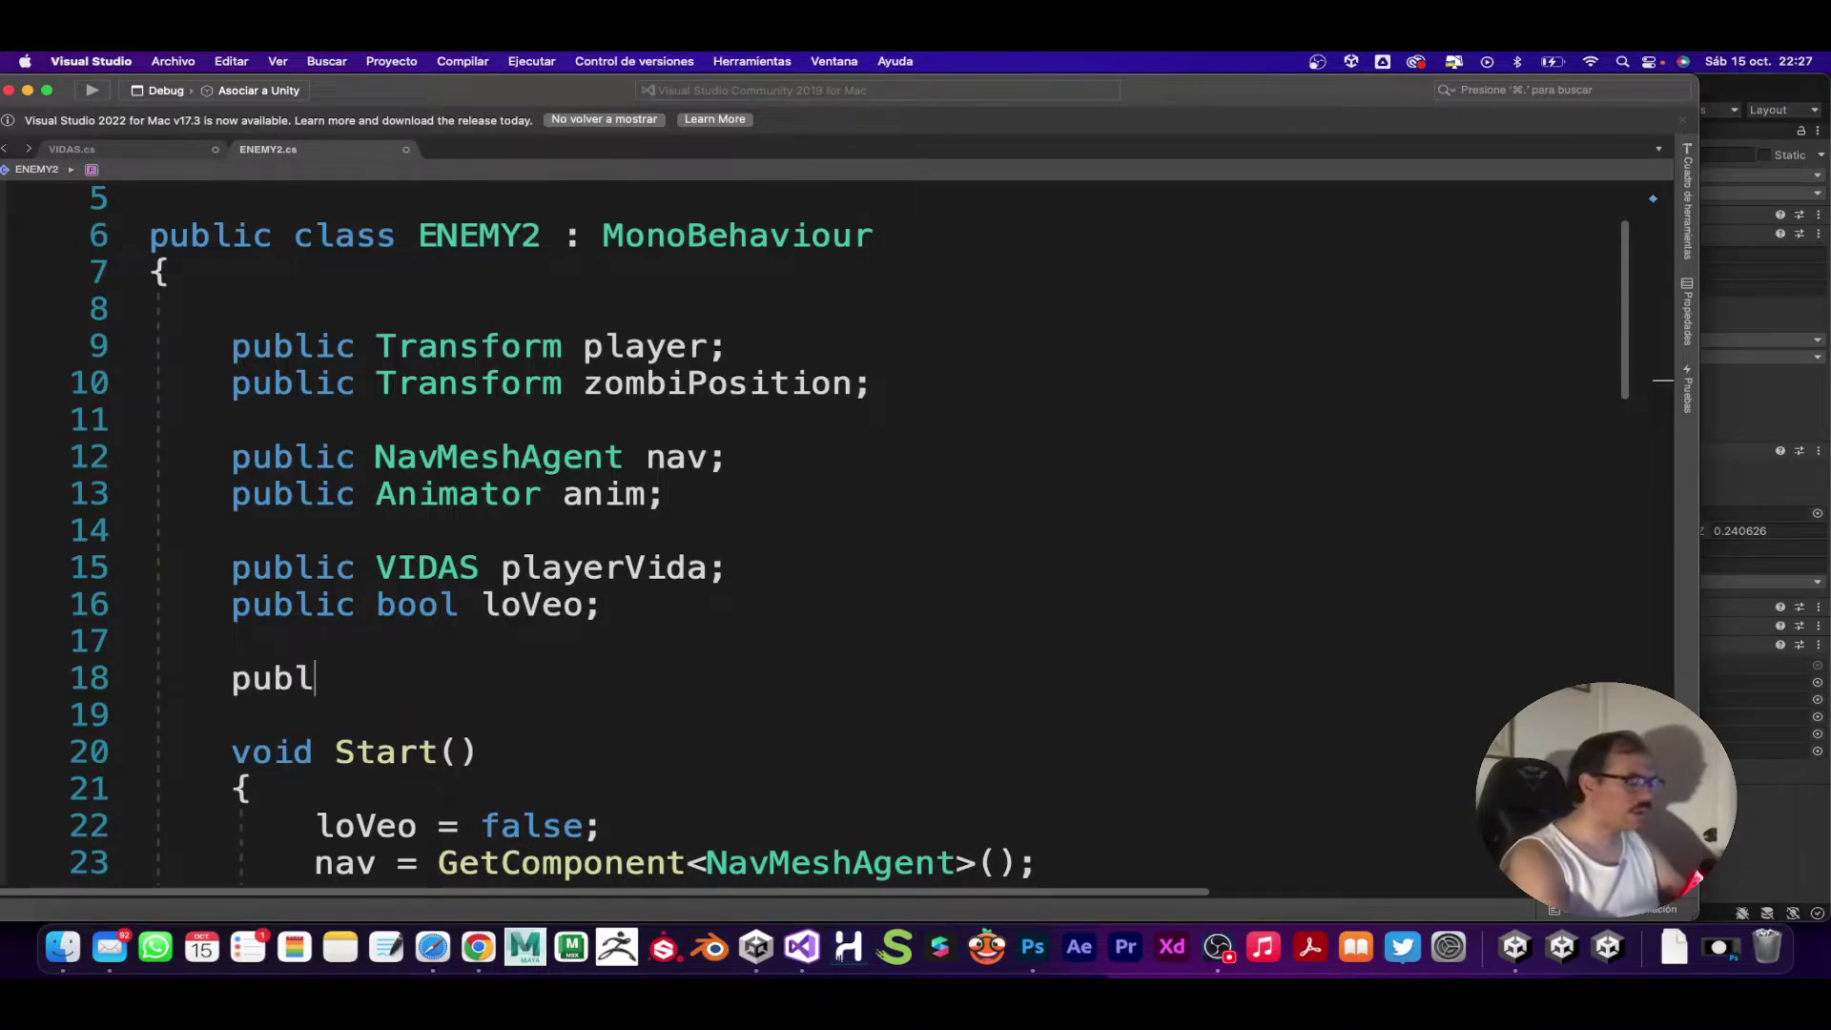
type("ic ")
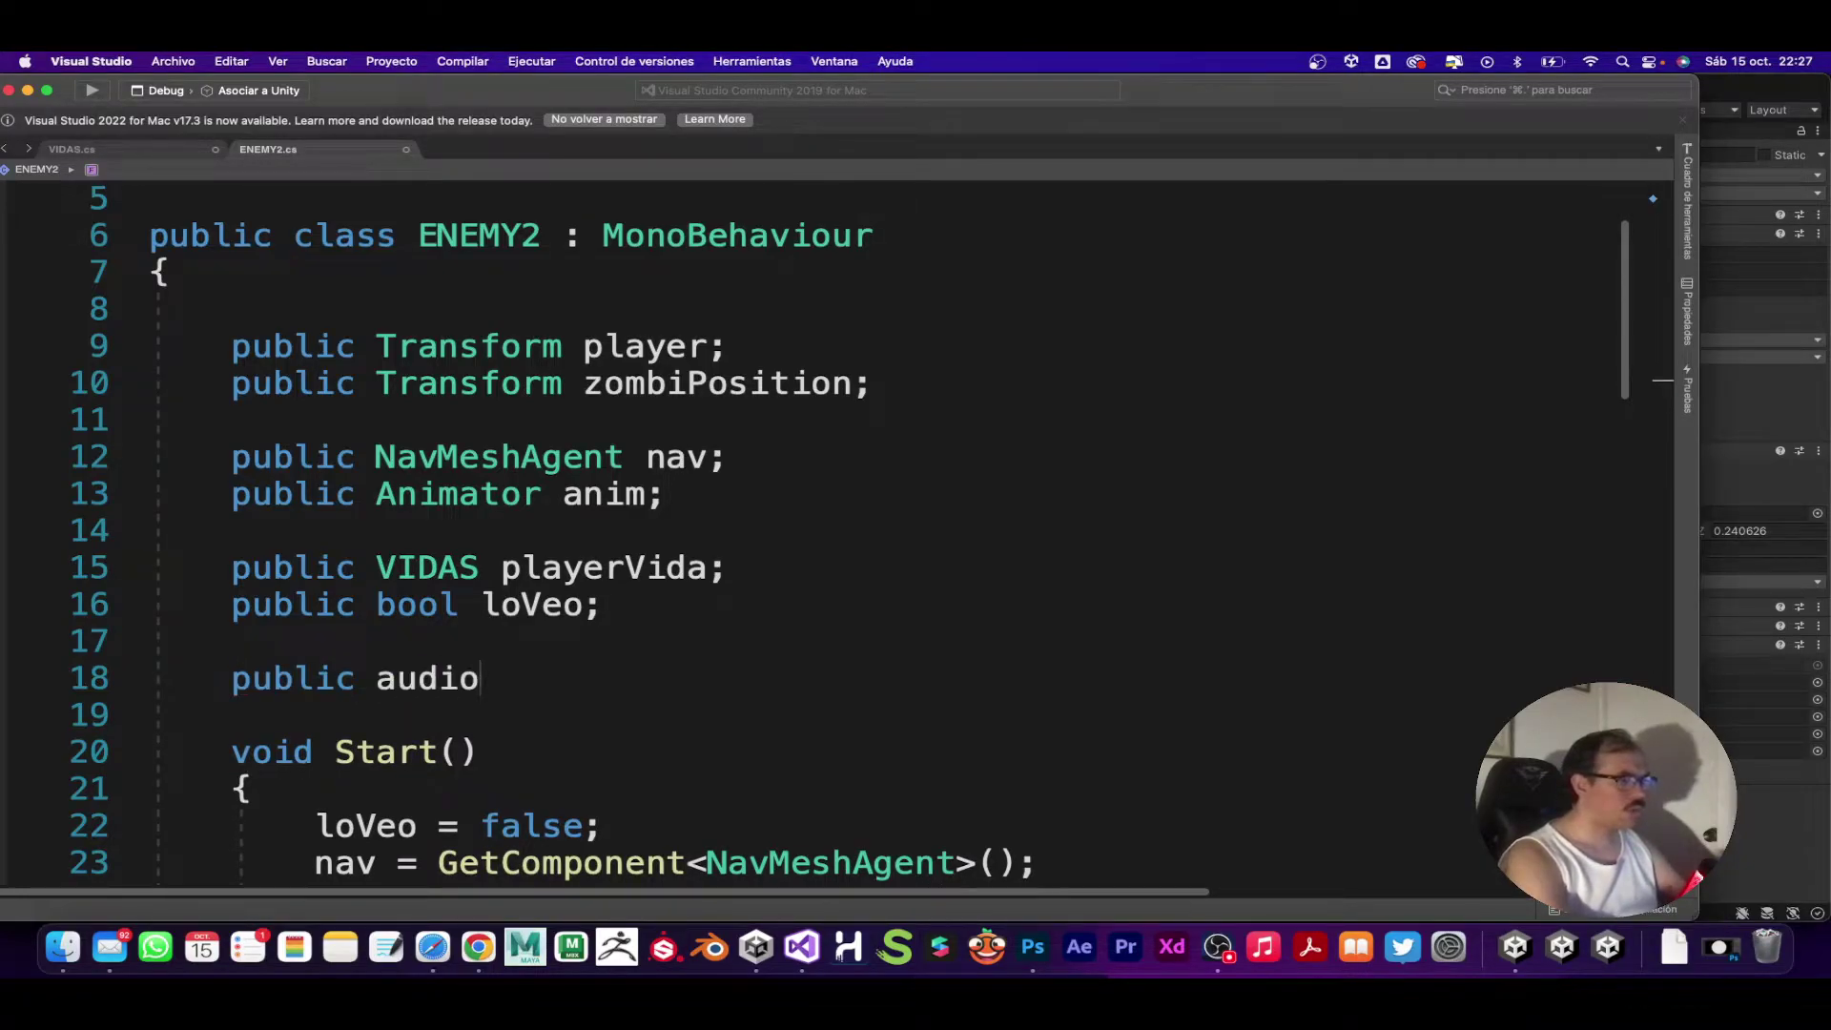
type("AudioSour")
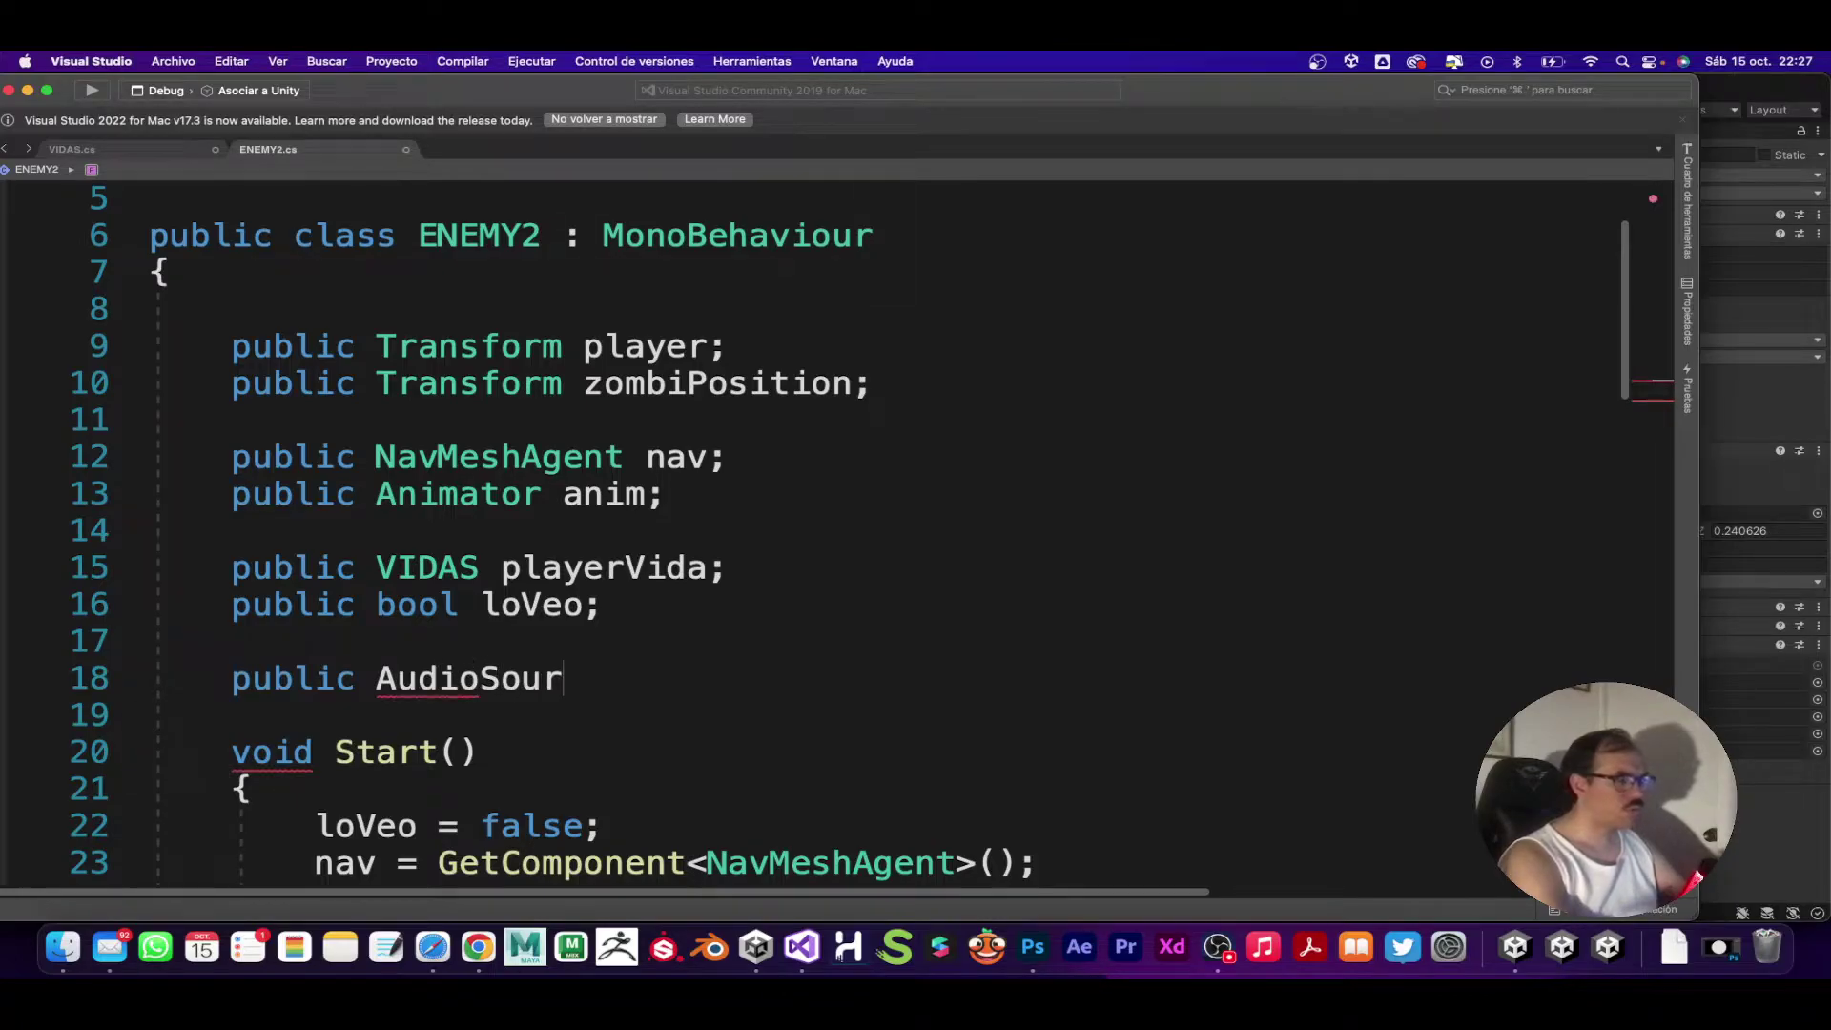
type("ce a")
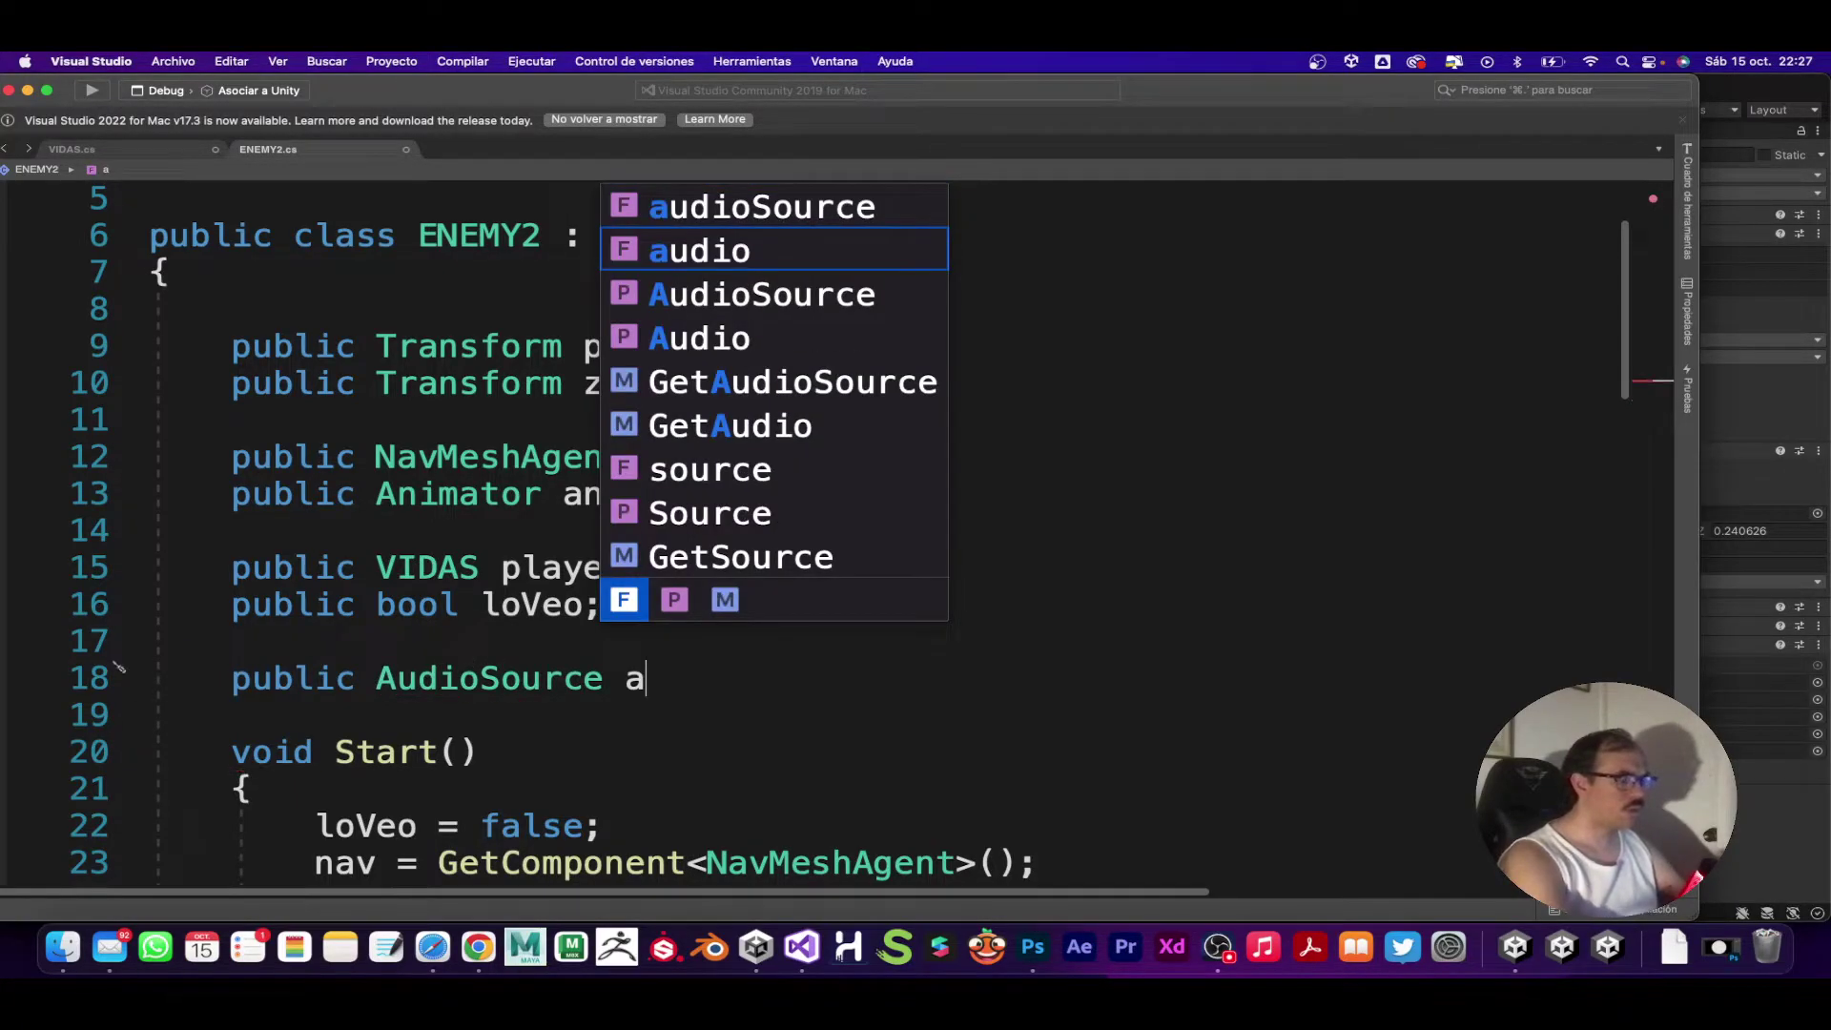
type("s;")
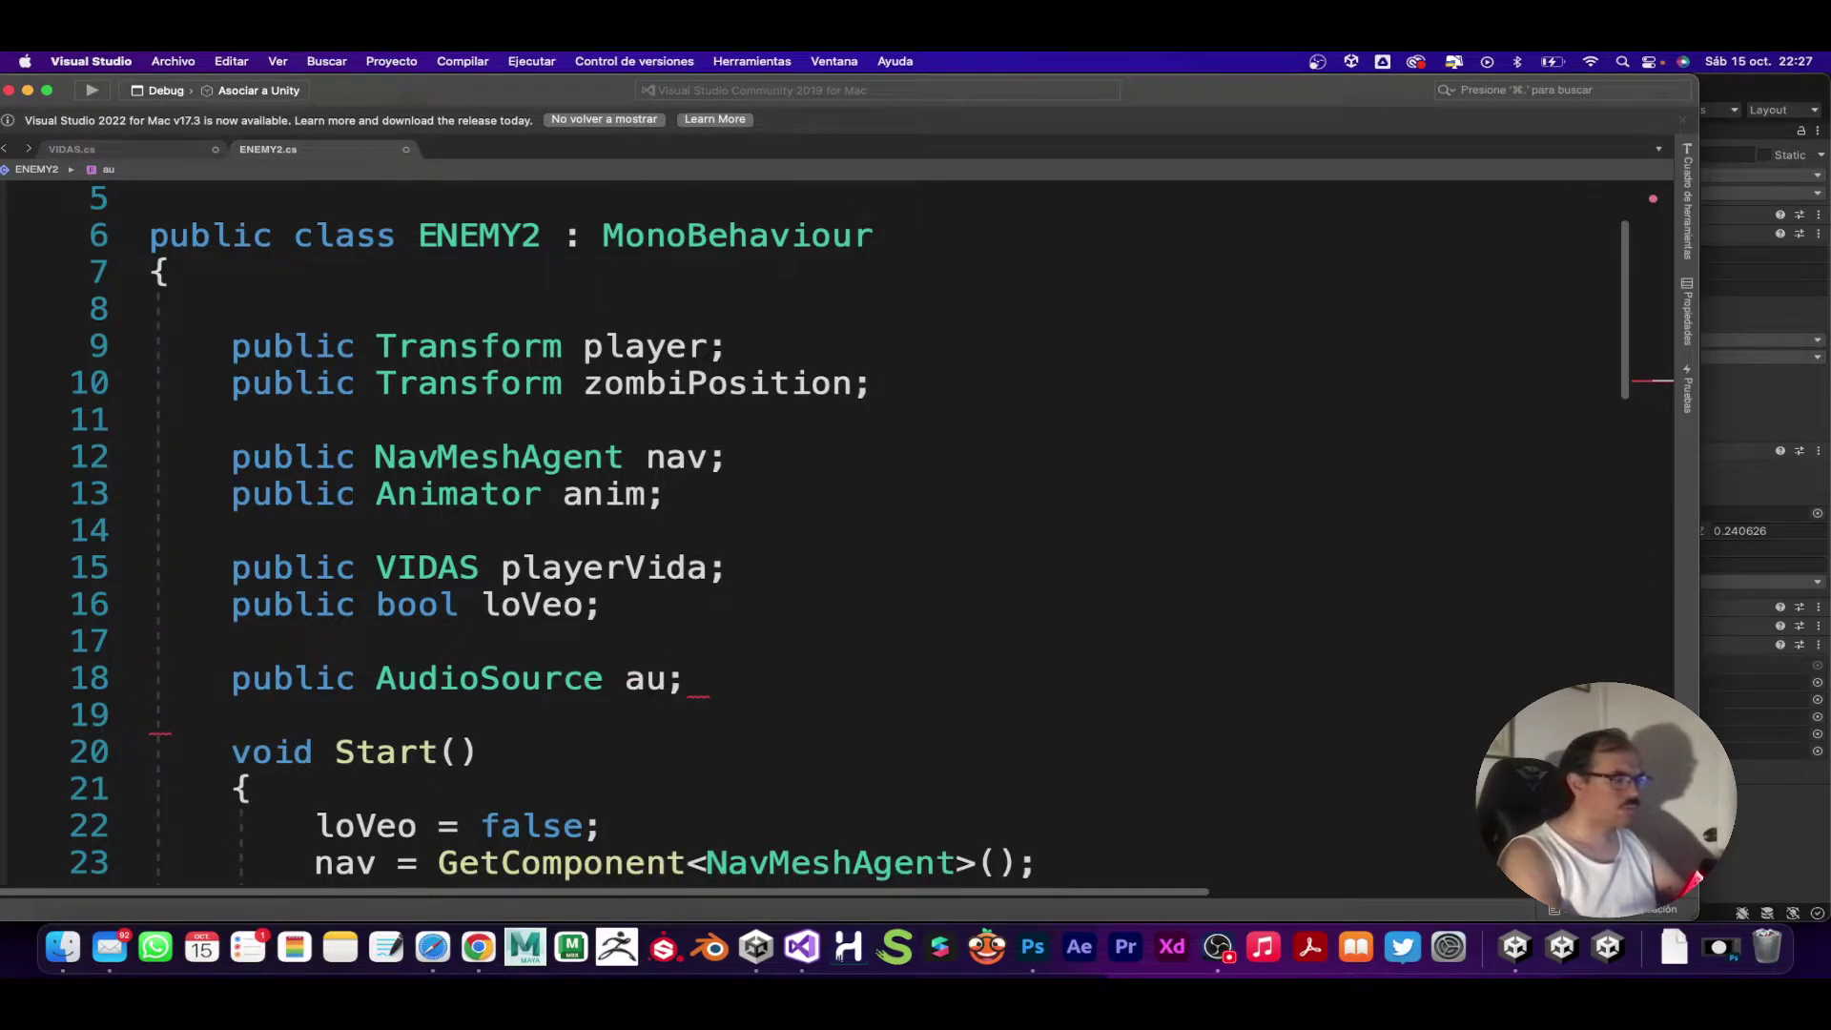
key("Return")
type("pu")
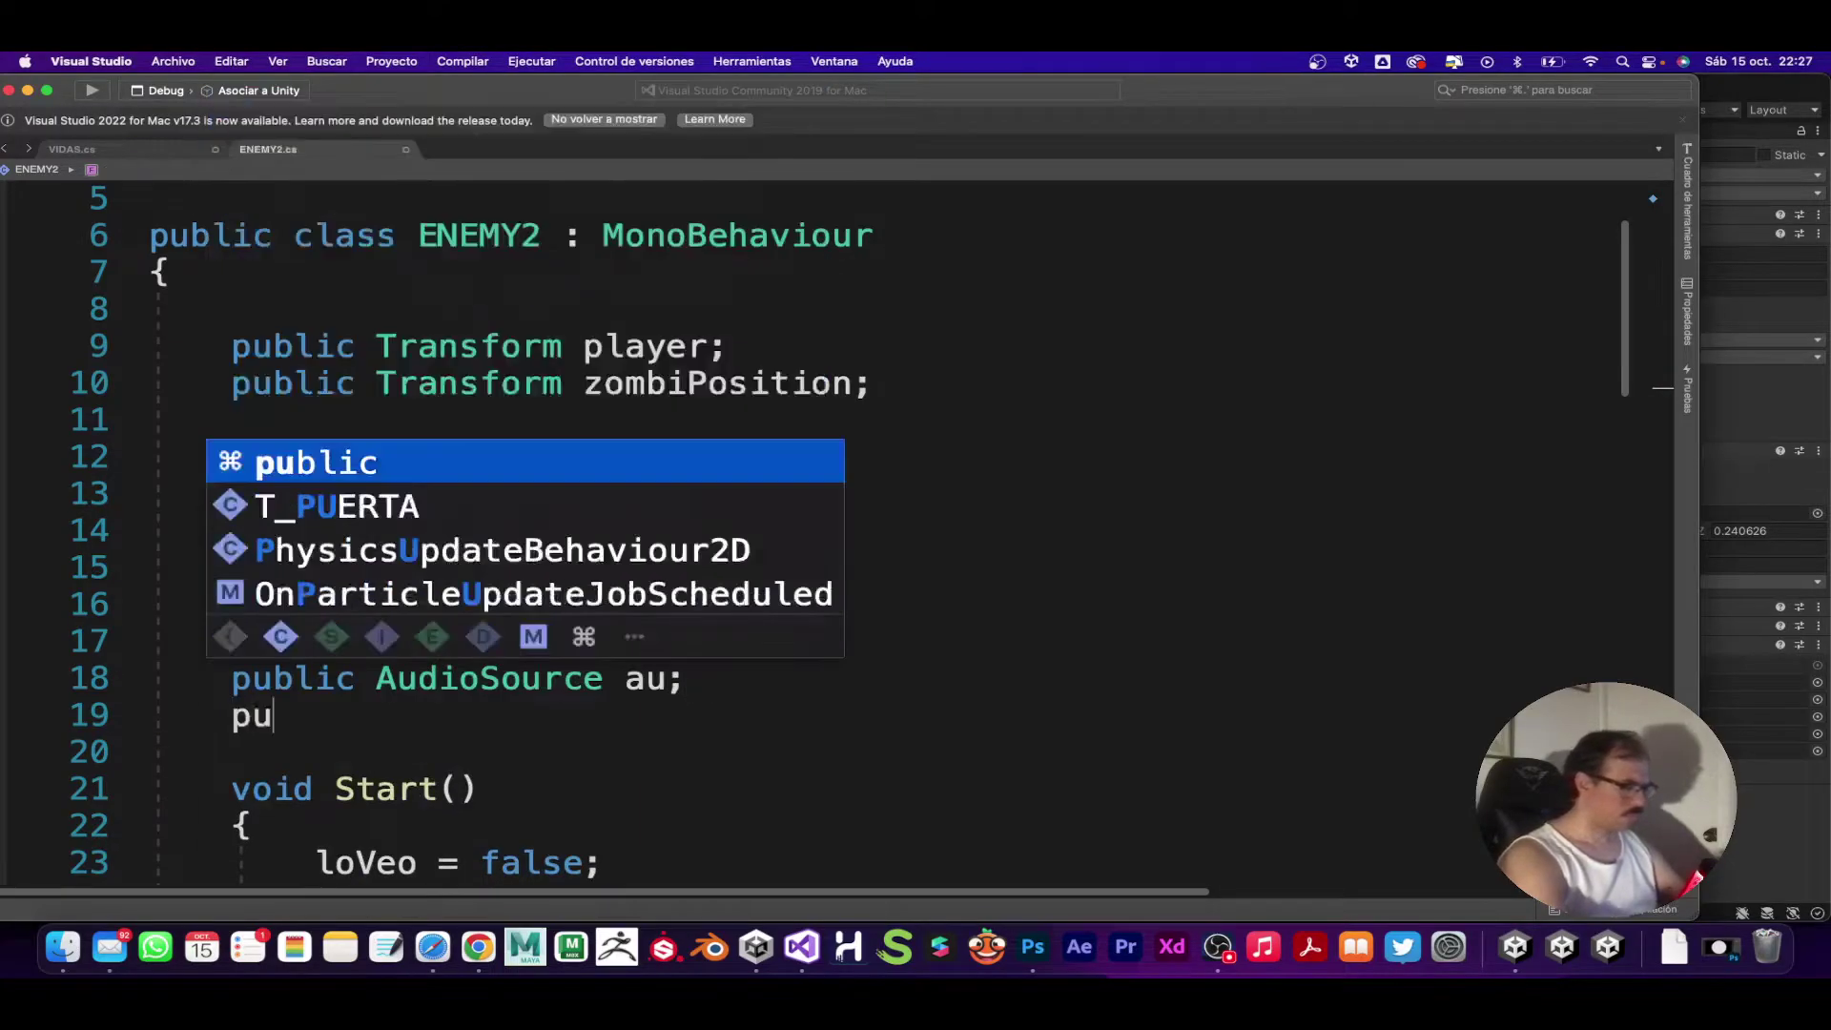
type("blic Au")
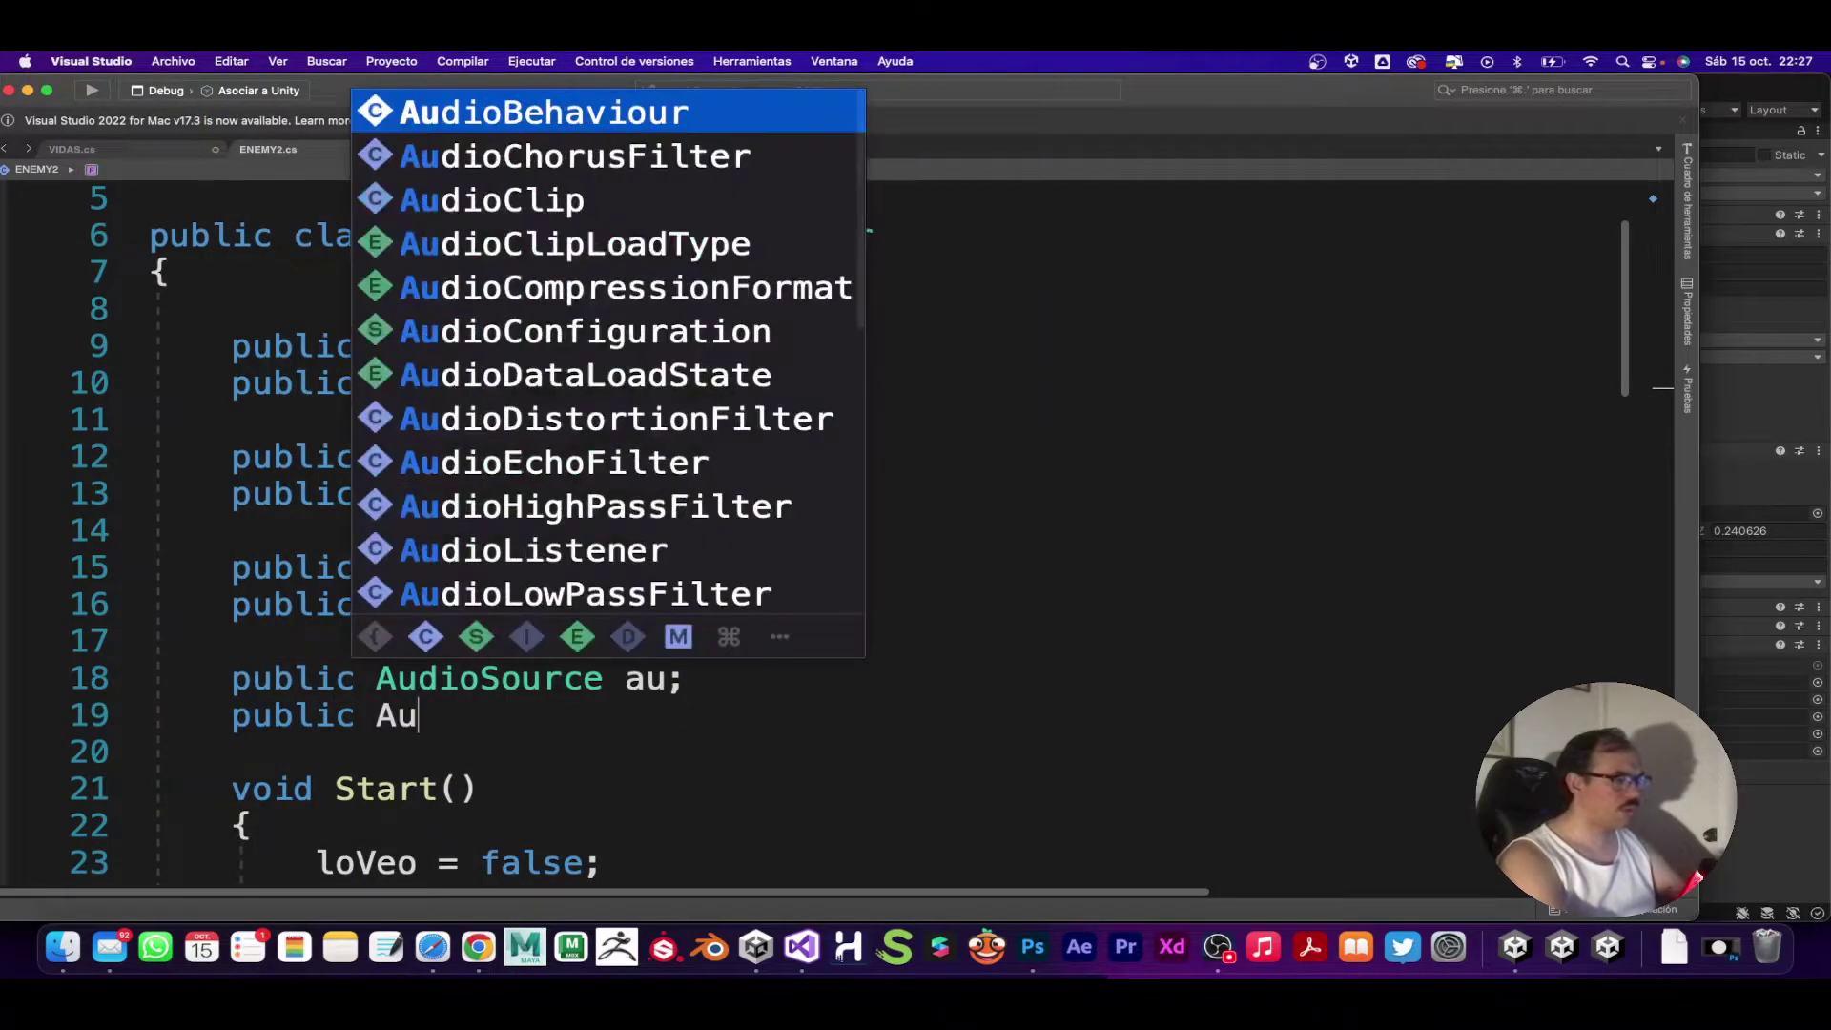
type("dioClip")
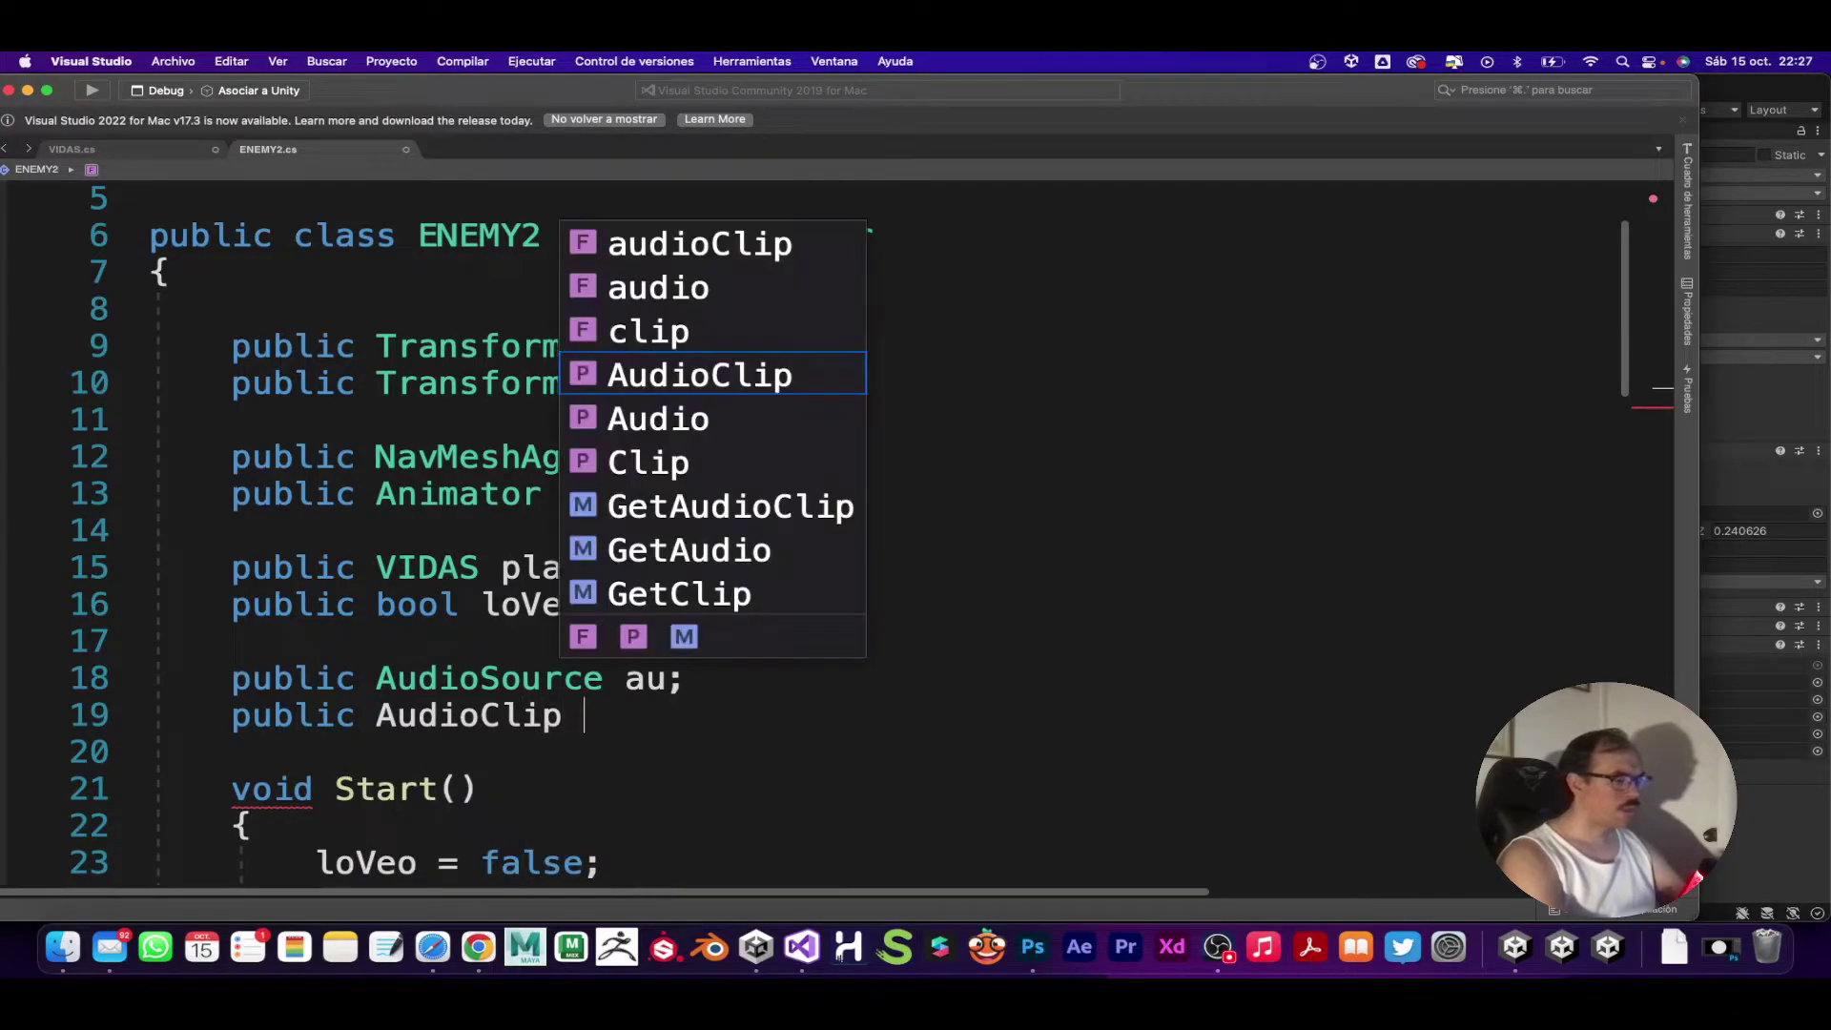
key("Return")
key("BackSpace")
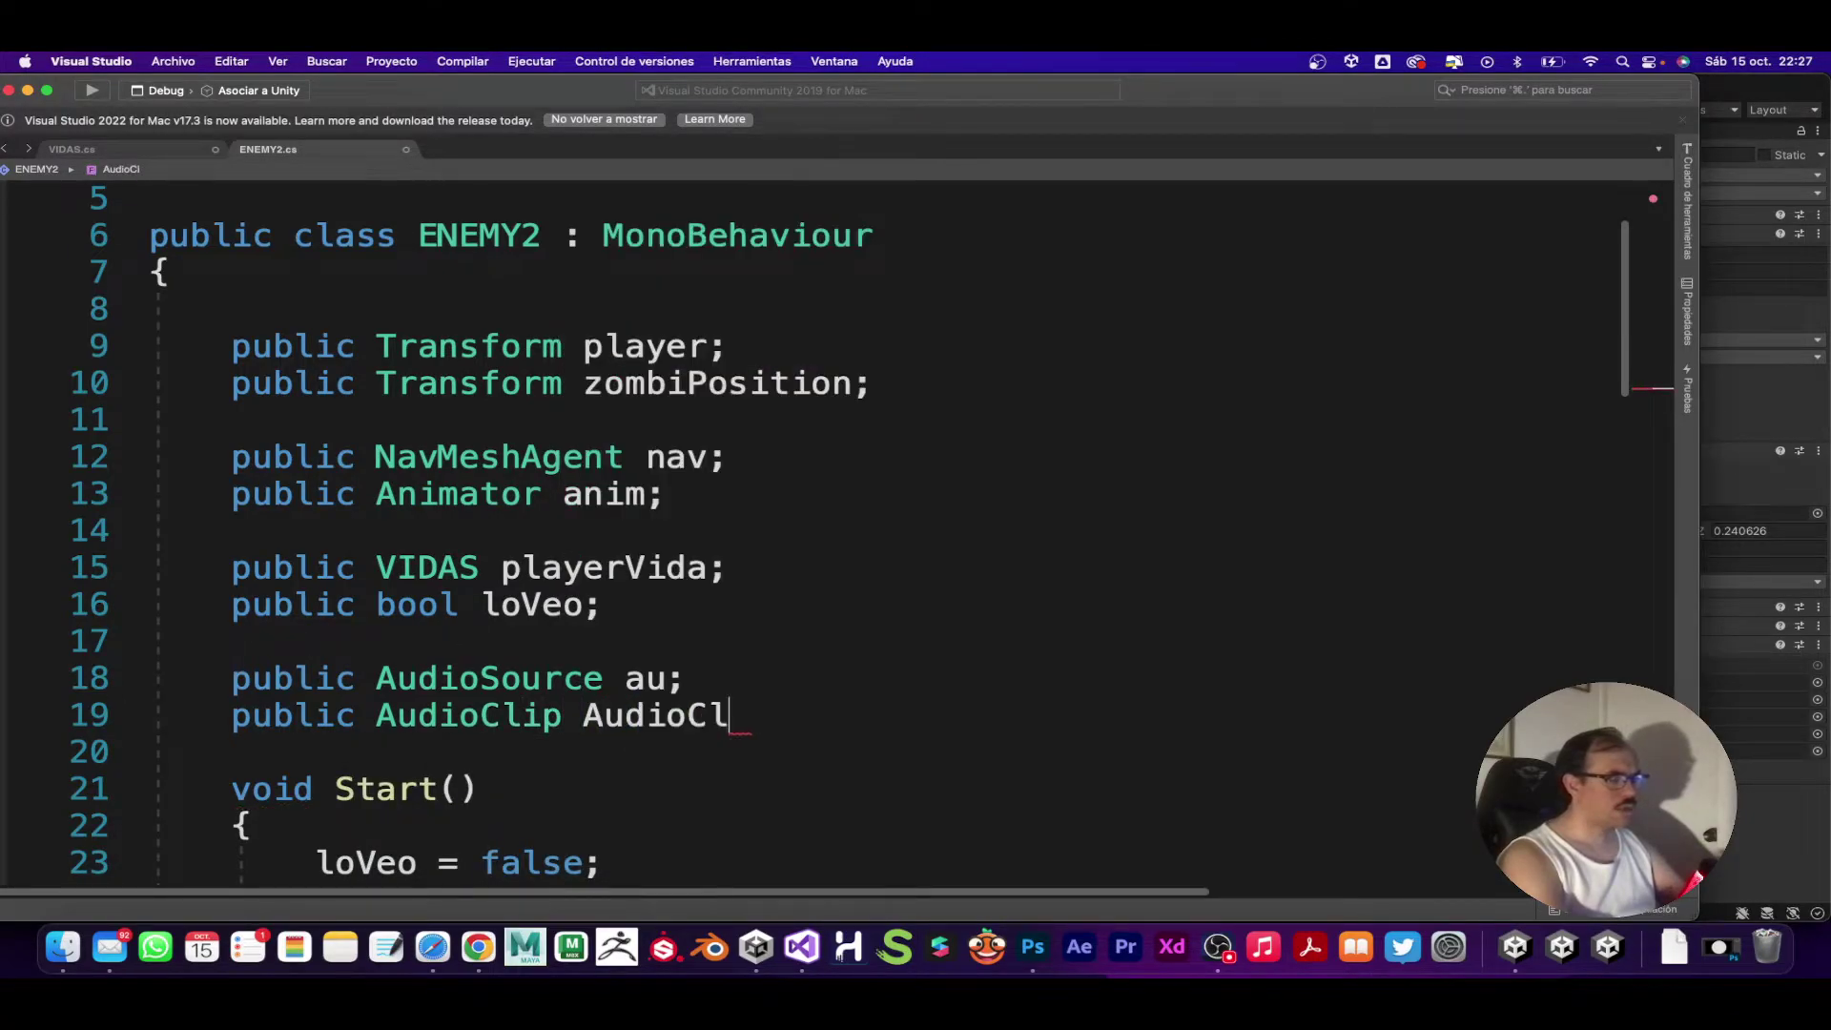
key("BackSpace")
key("BackSpace")
key("BackSpace")
key("BackSpace")
key("BackSpace")
key("BackSpace")
type("son")
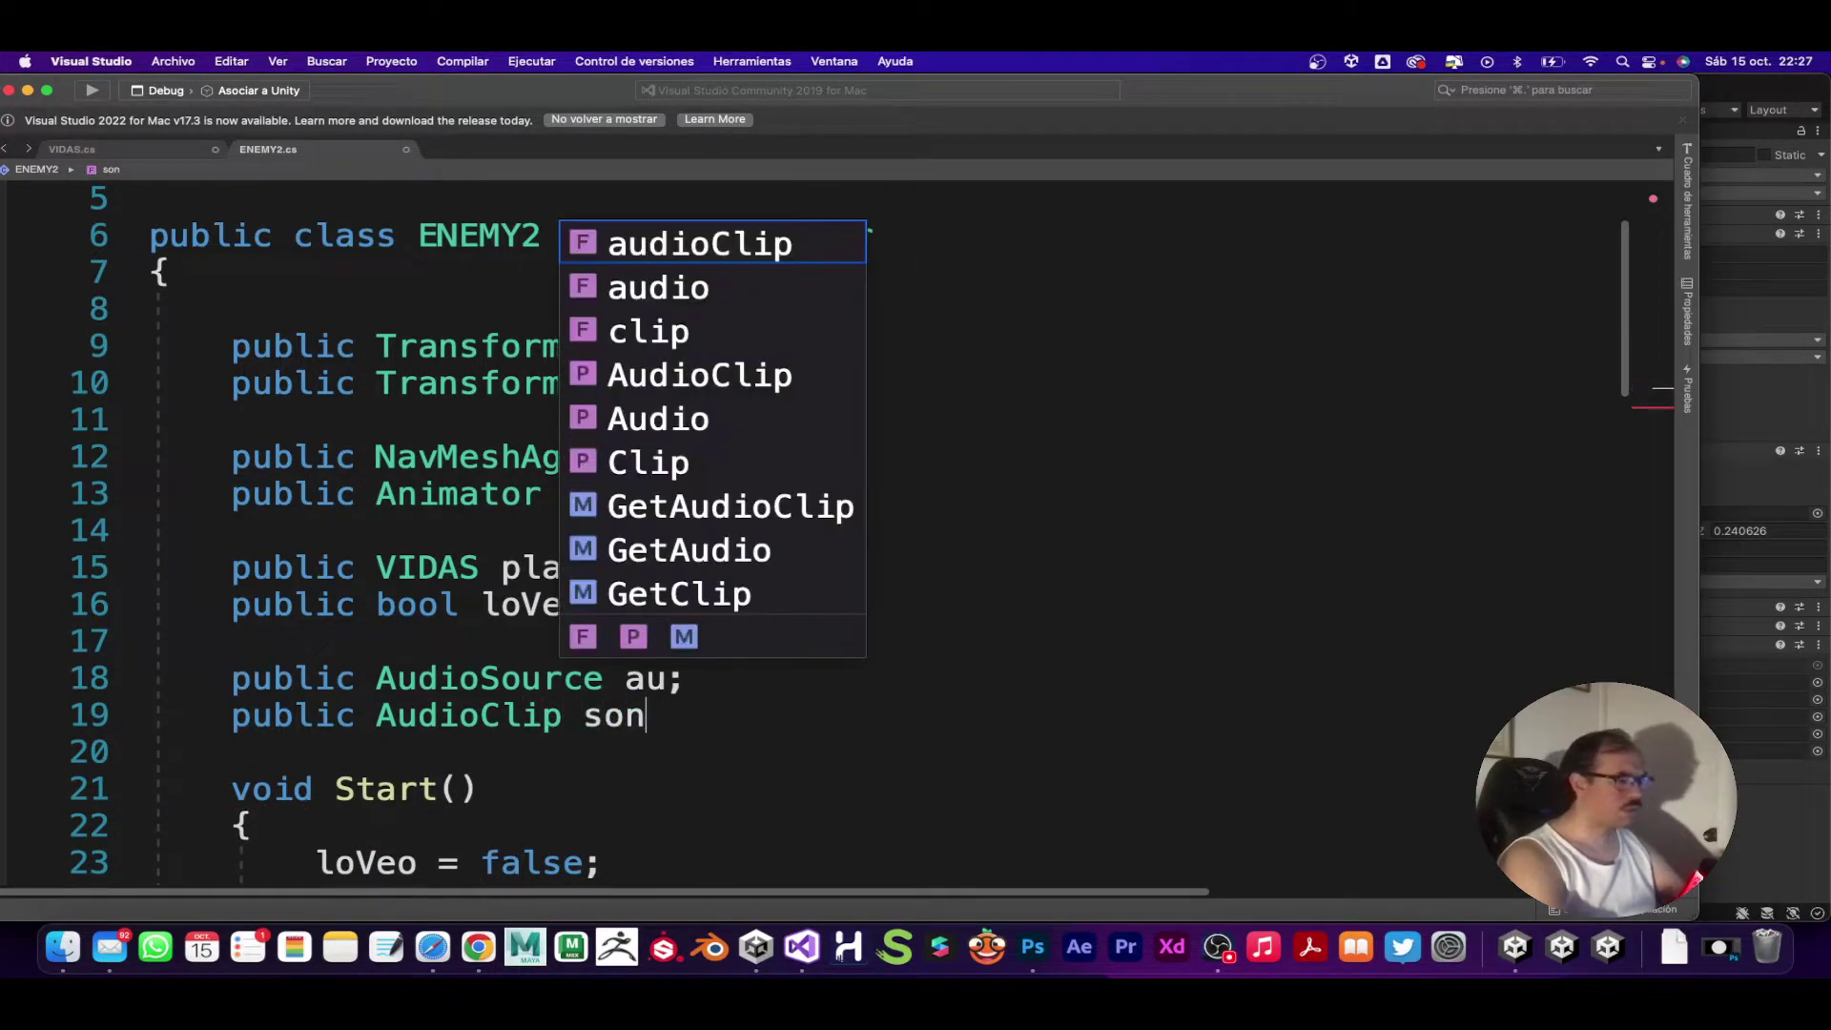
type("ido")
key("BackSpace")
key("BackSpace")
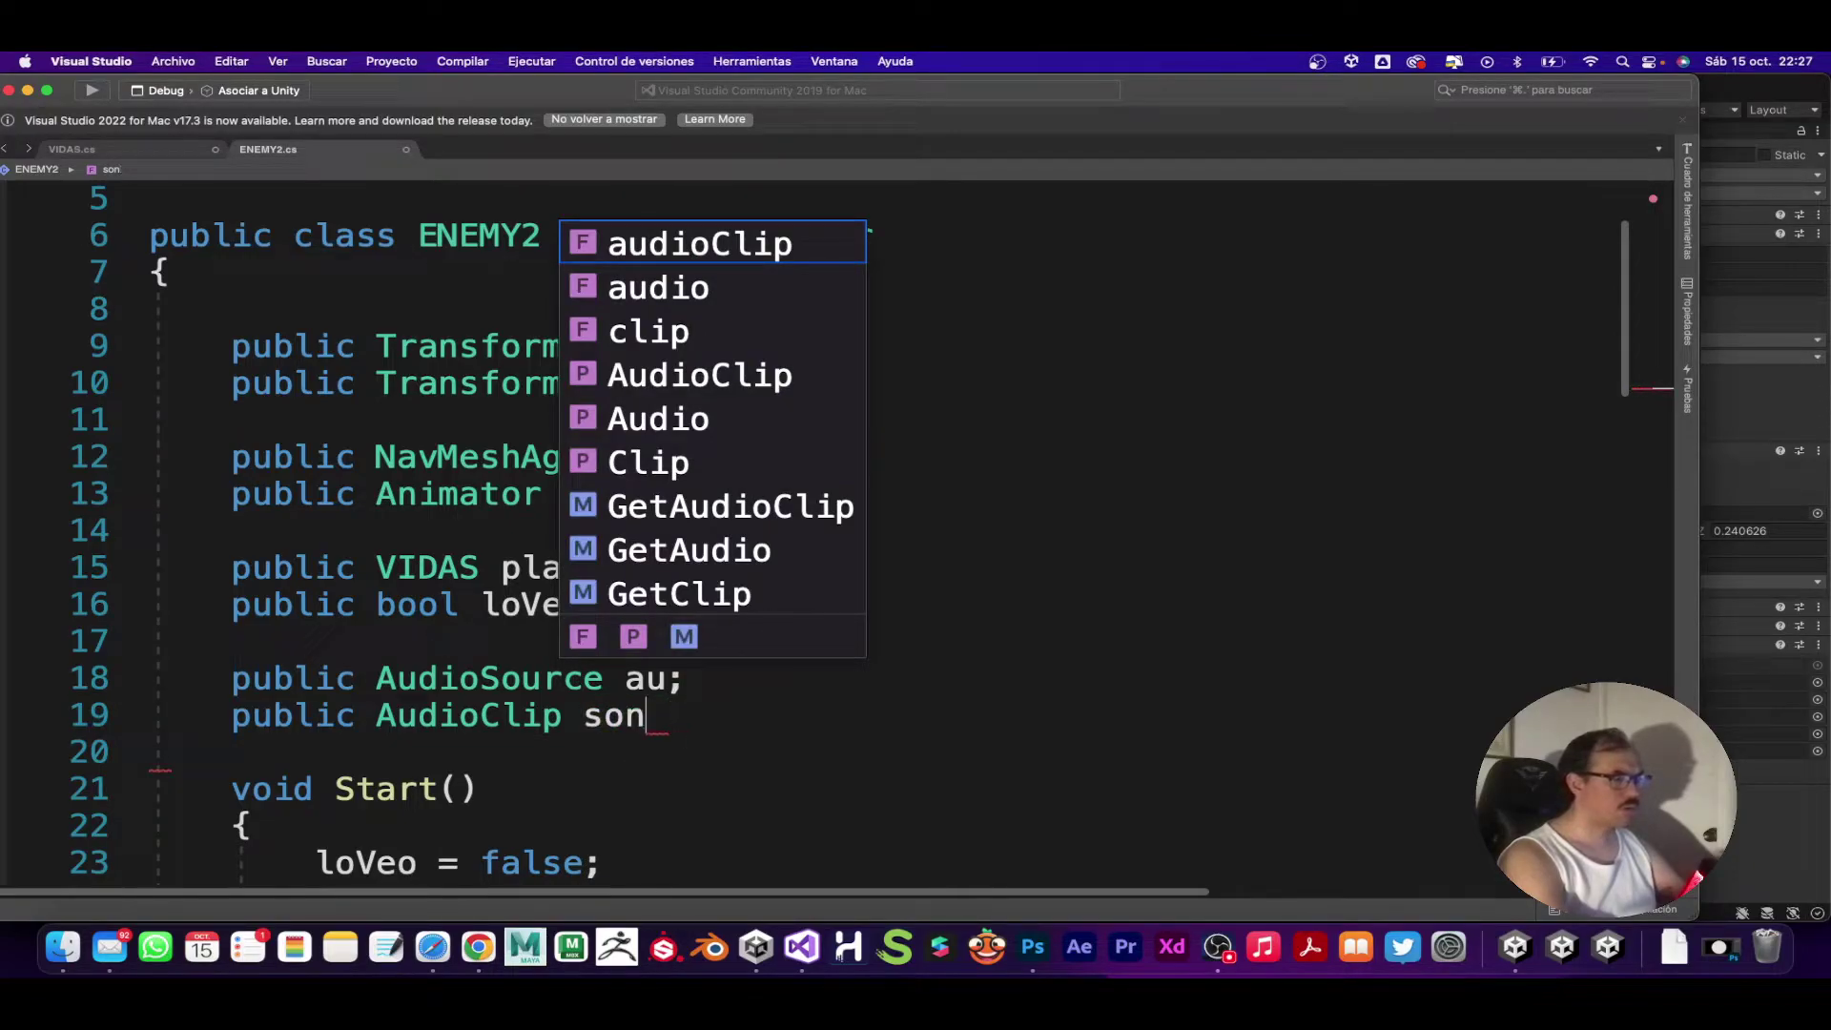
key("BackSpace")
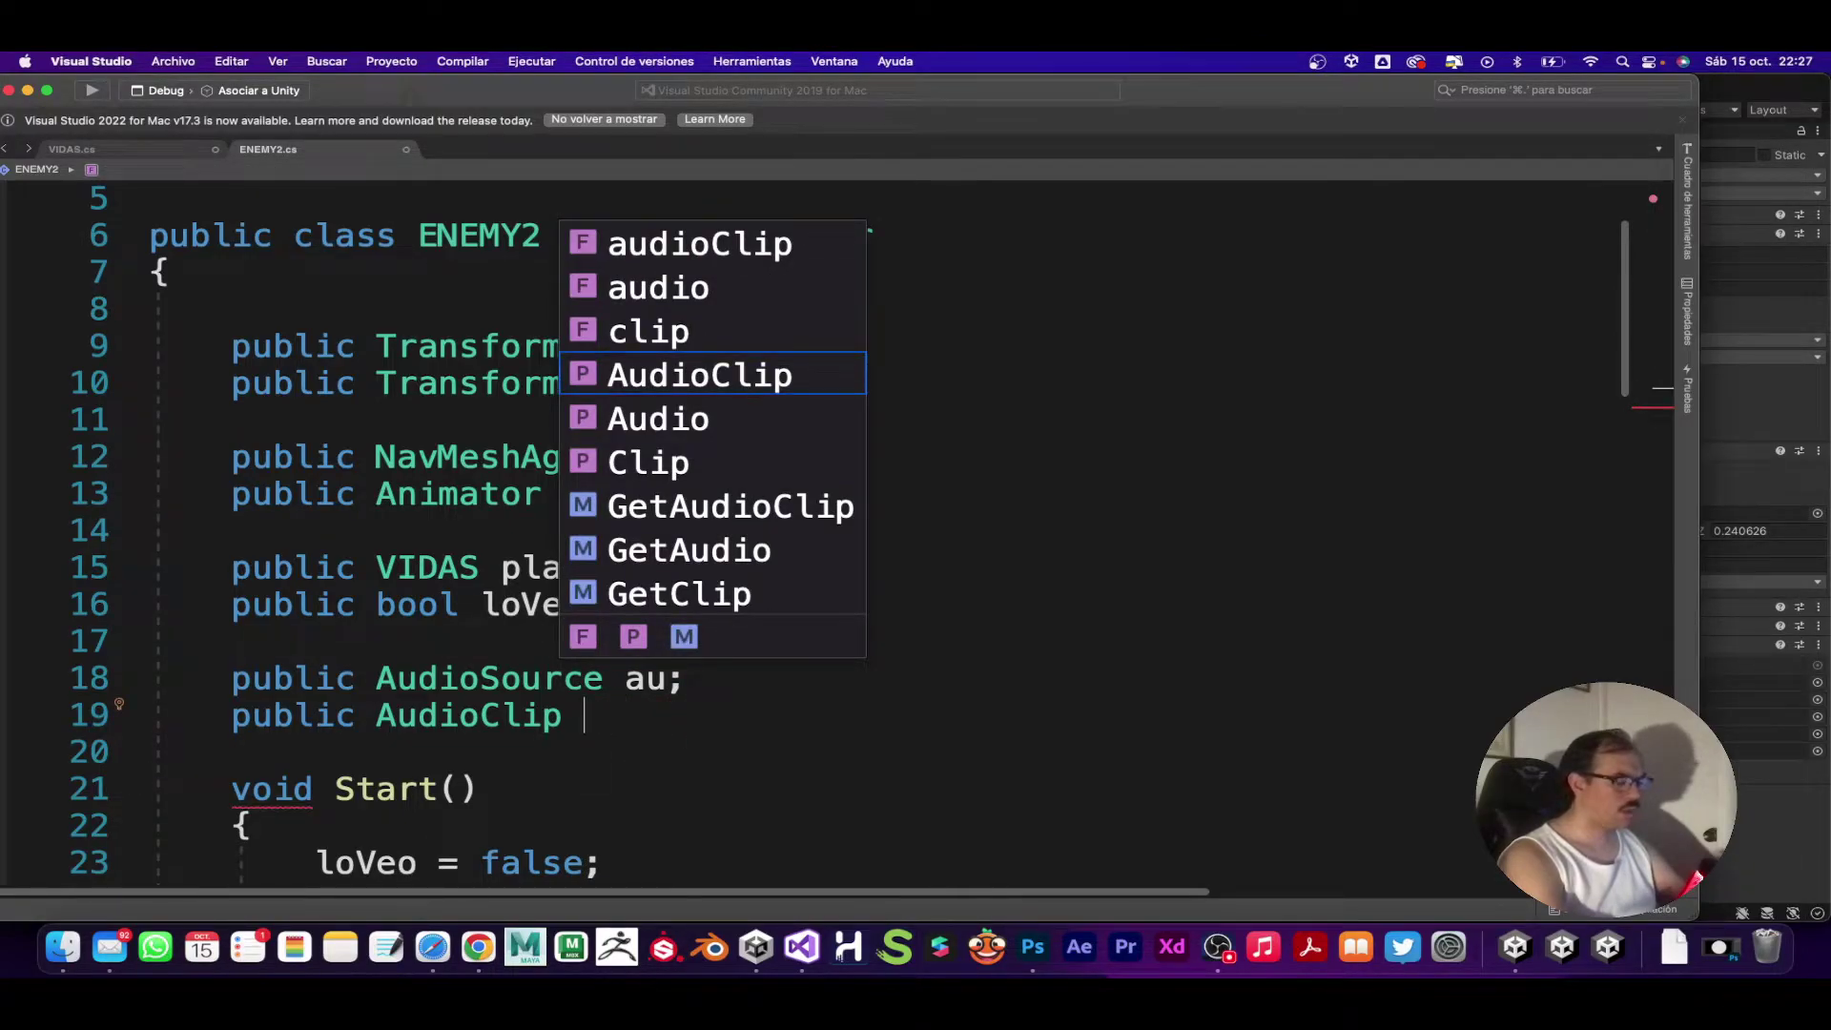
type("gritoVci")
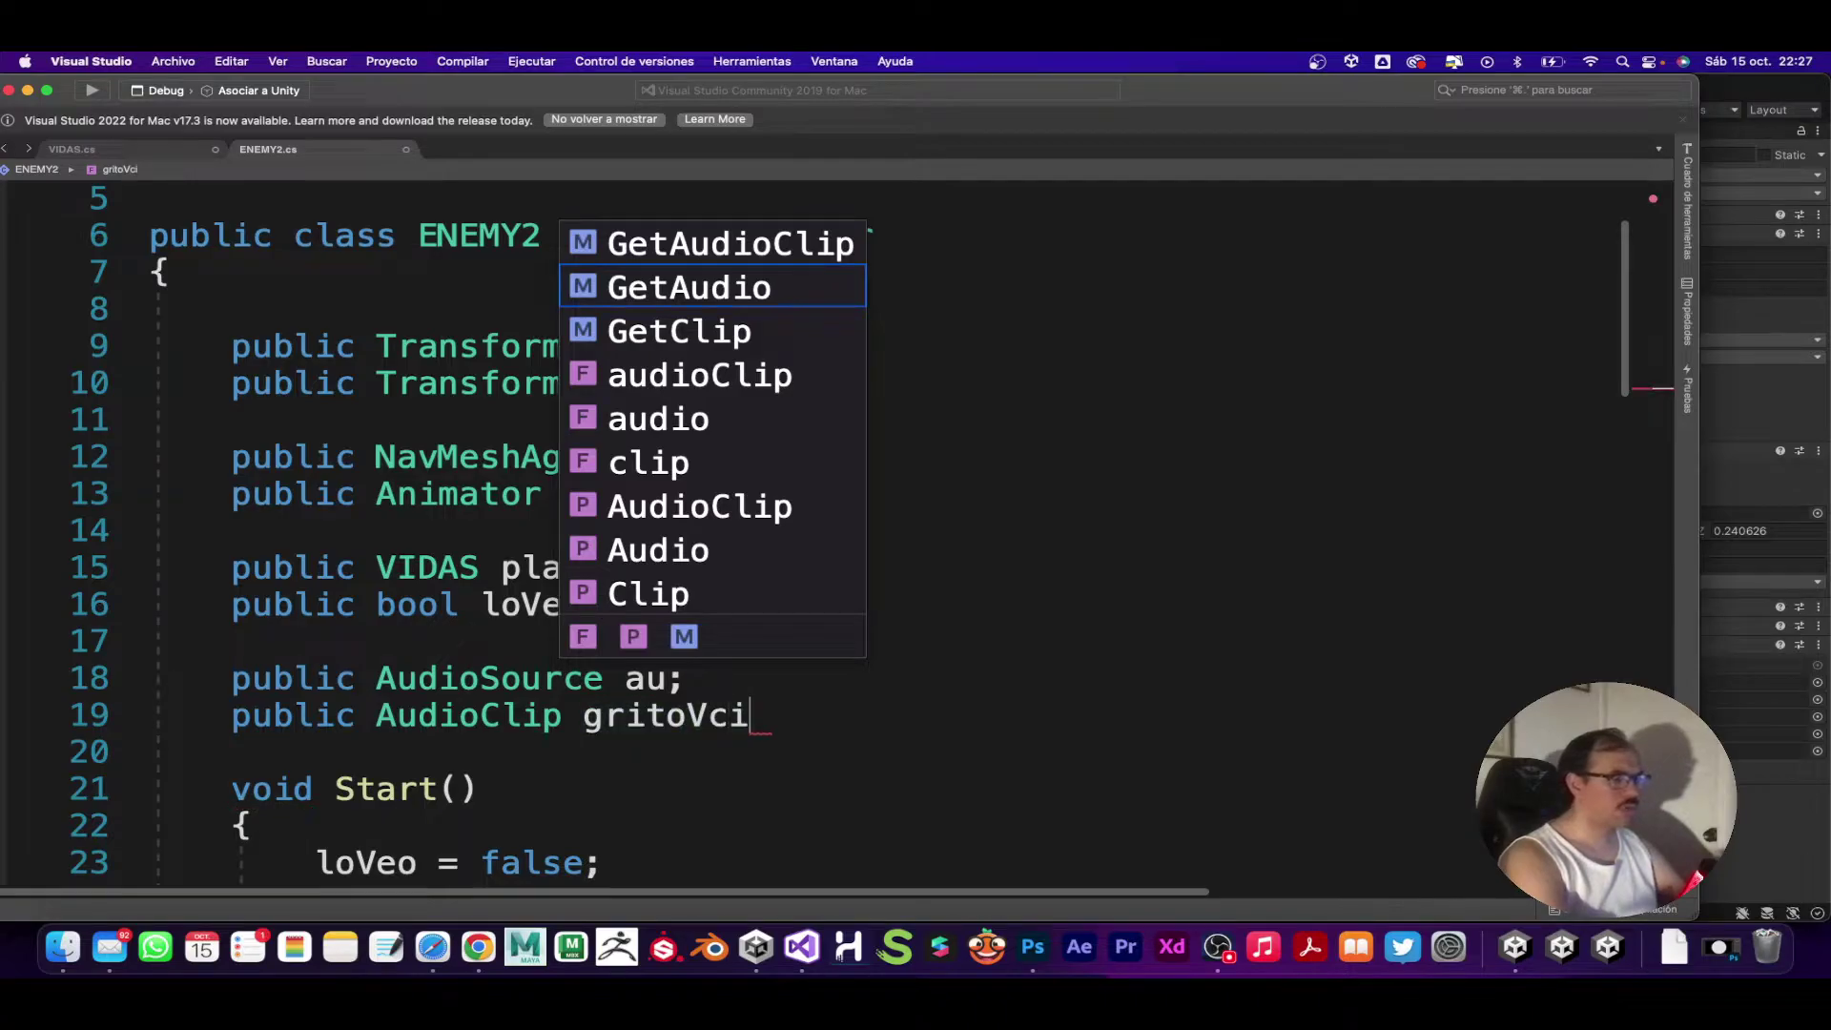
key("BackSpace")
key("BackSpace")
type("ictoria")
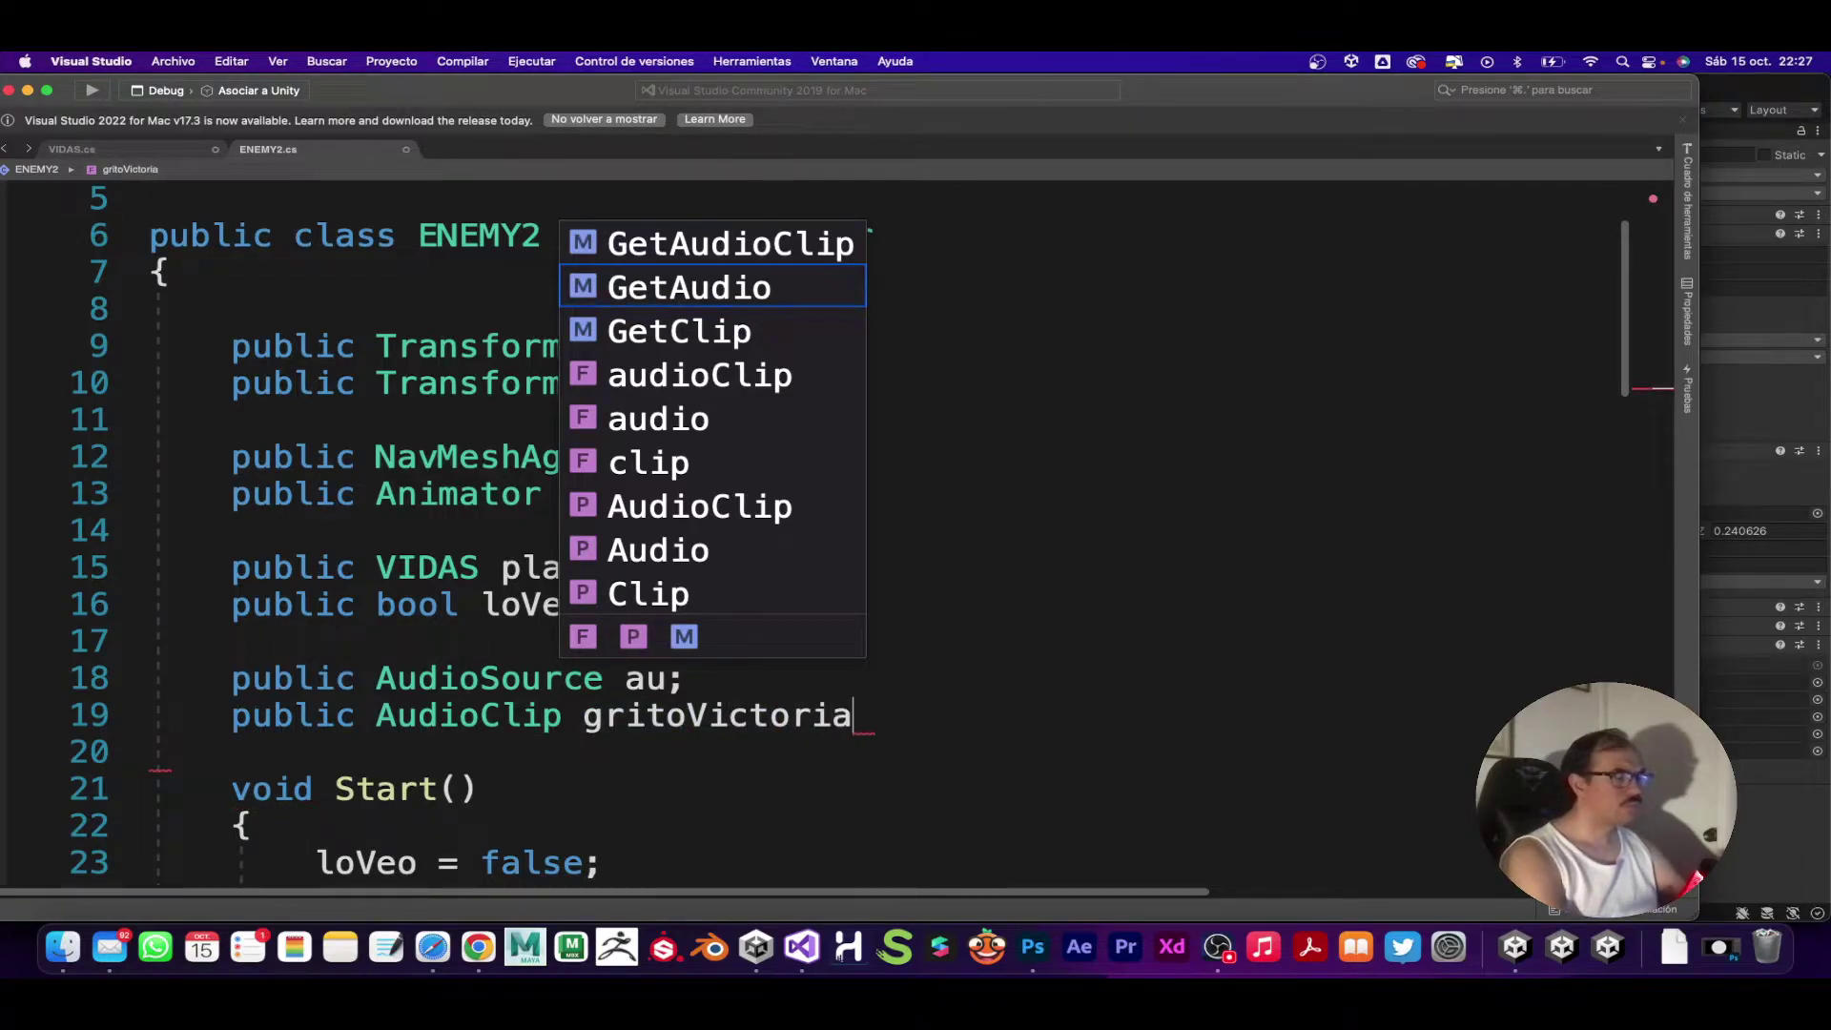
type(";")
scroll(120, 363, "down", 2)
scroll(120, 363, "down", 2)
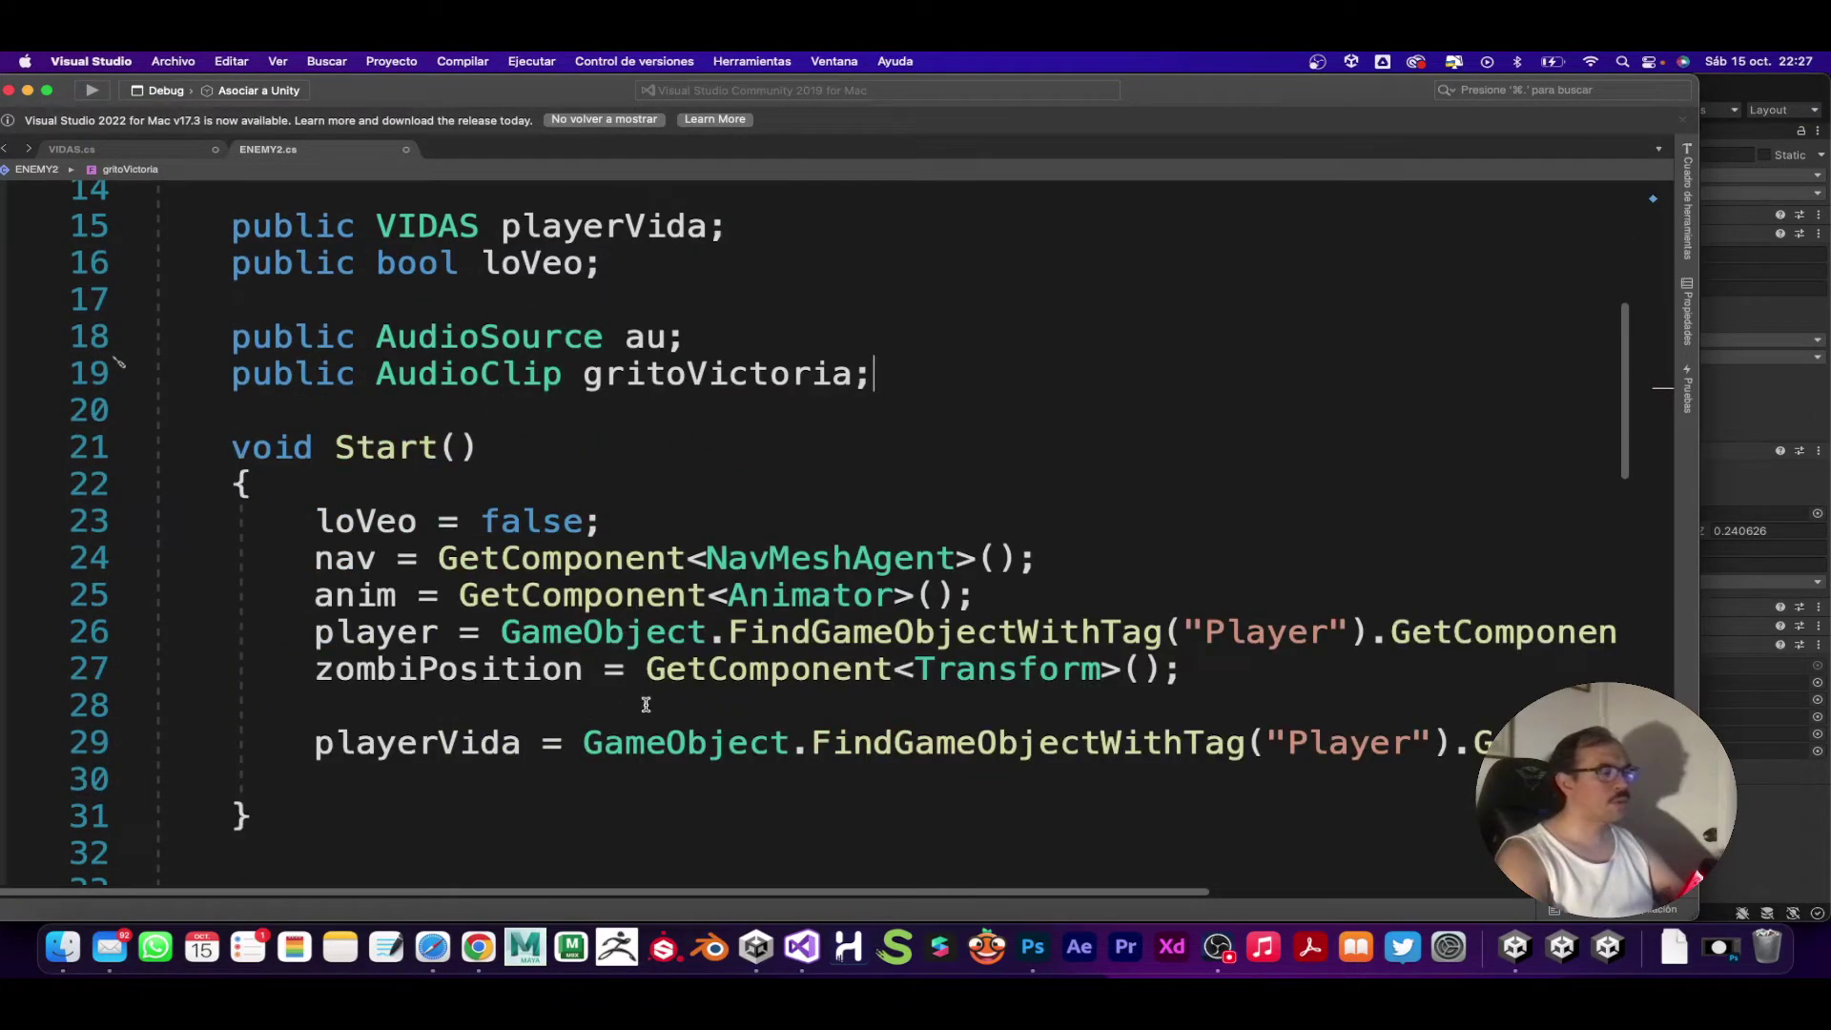
scroll(646, 704, "down", 1)
Step: On the empty line in Start(), write 'au = GetComponent<AudioSource>();'
left_click(599, 667)
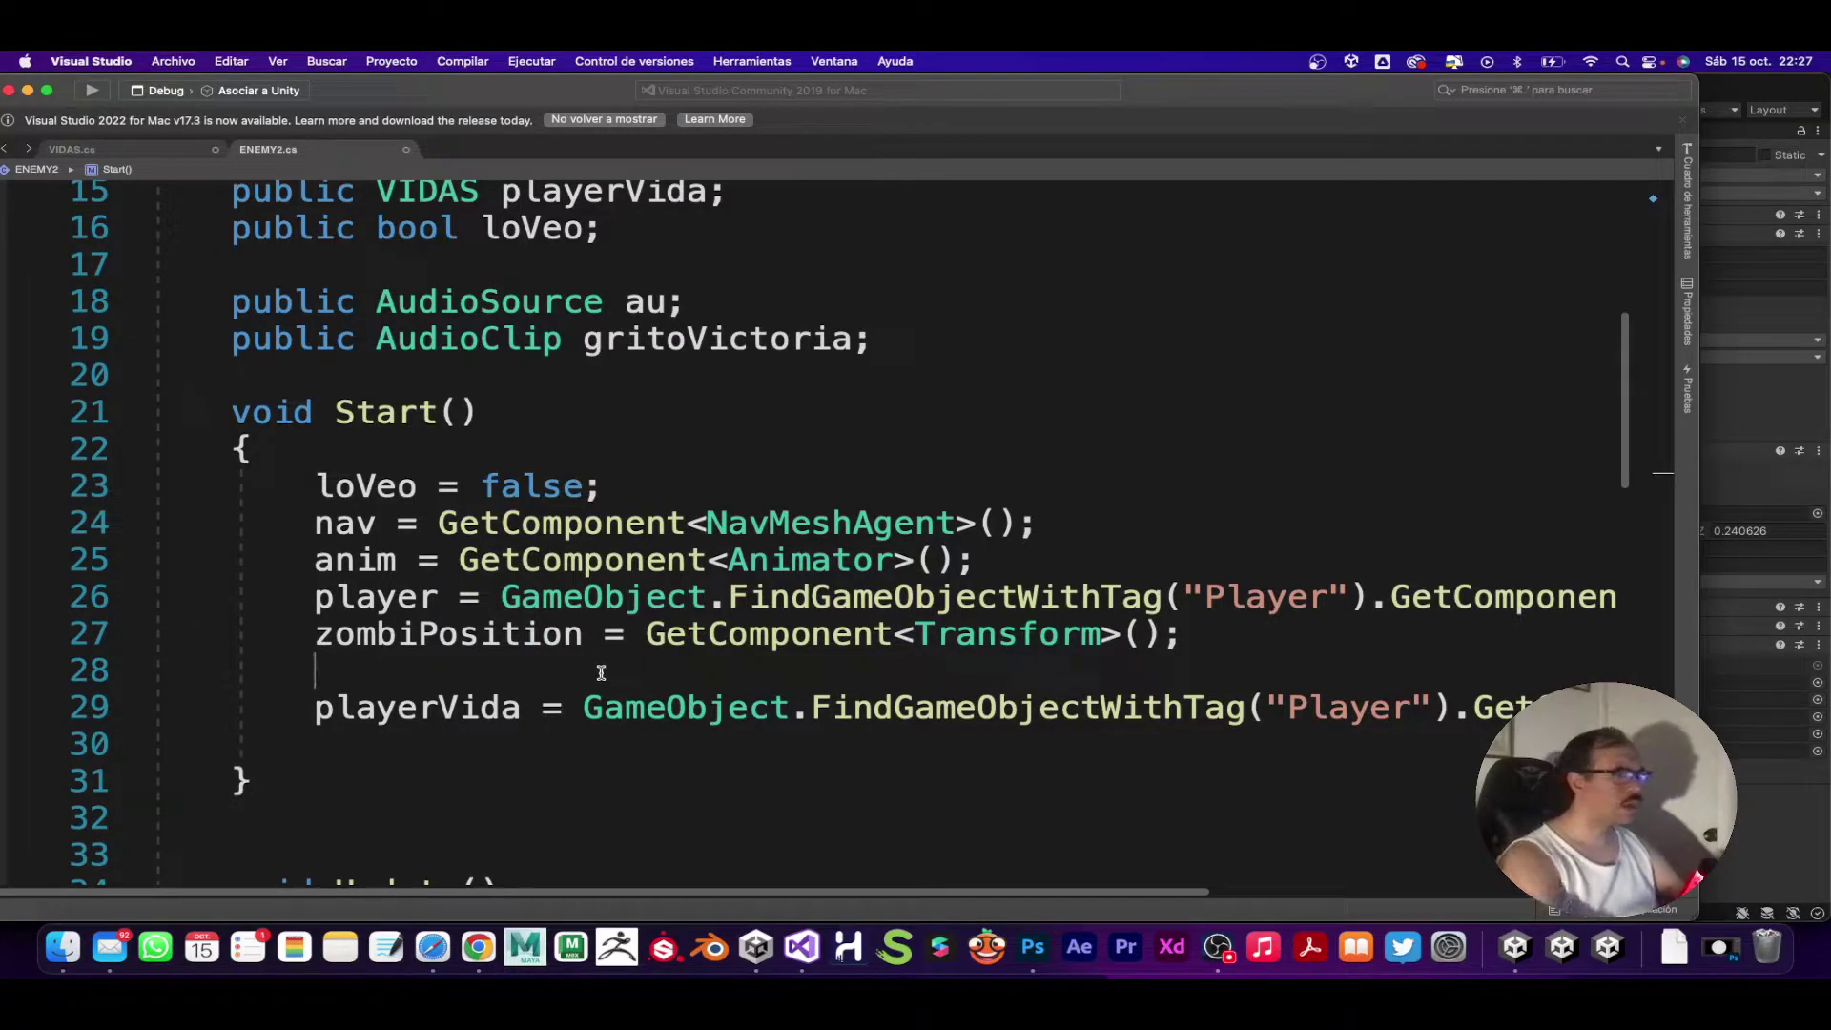
type("au")
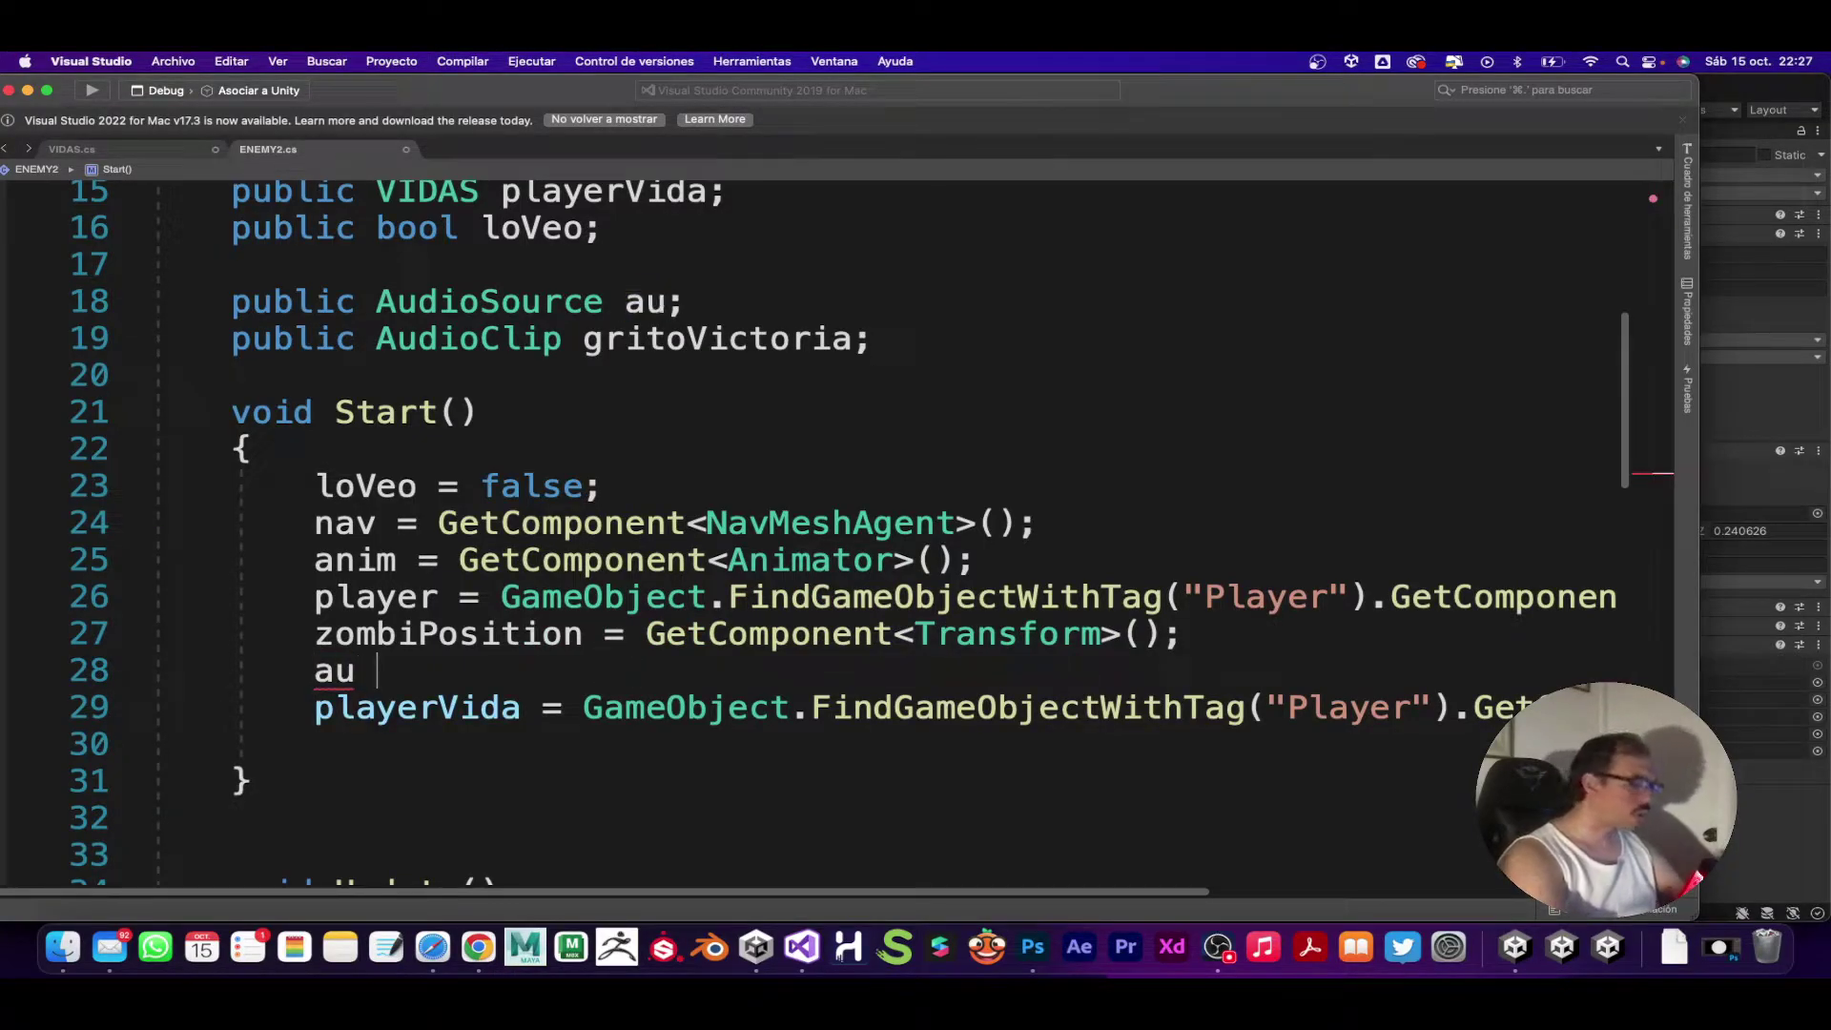
type(" = GetCo")
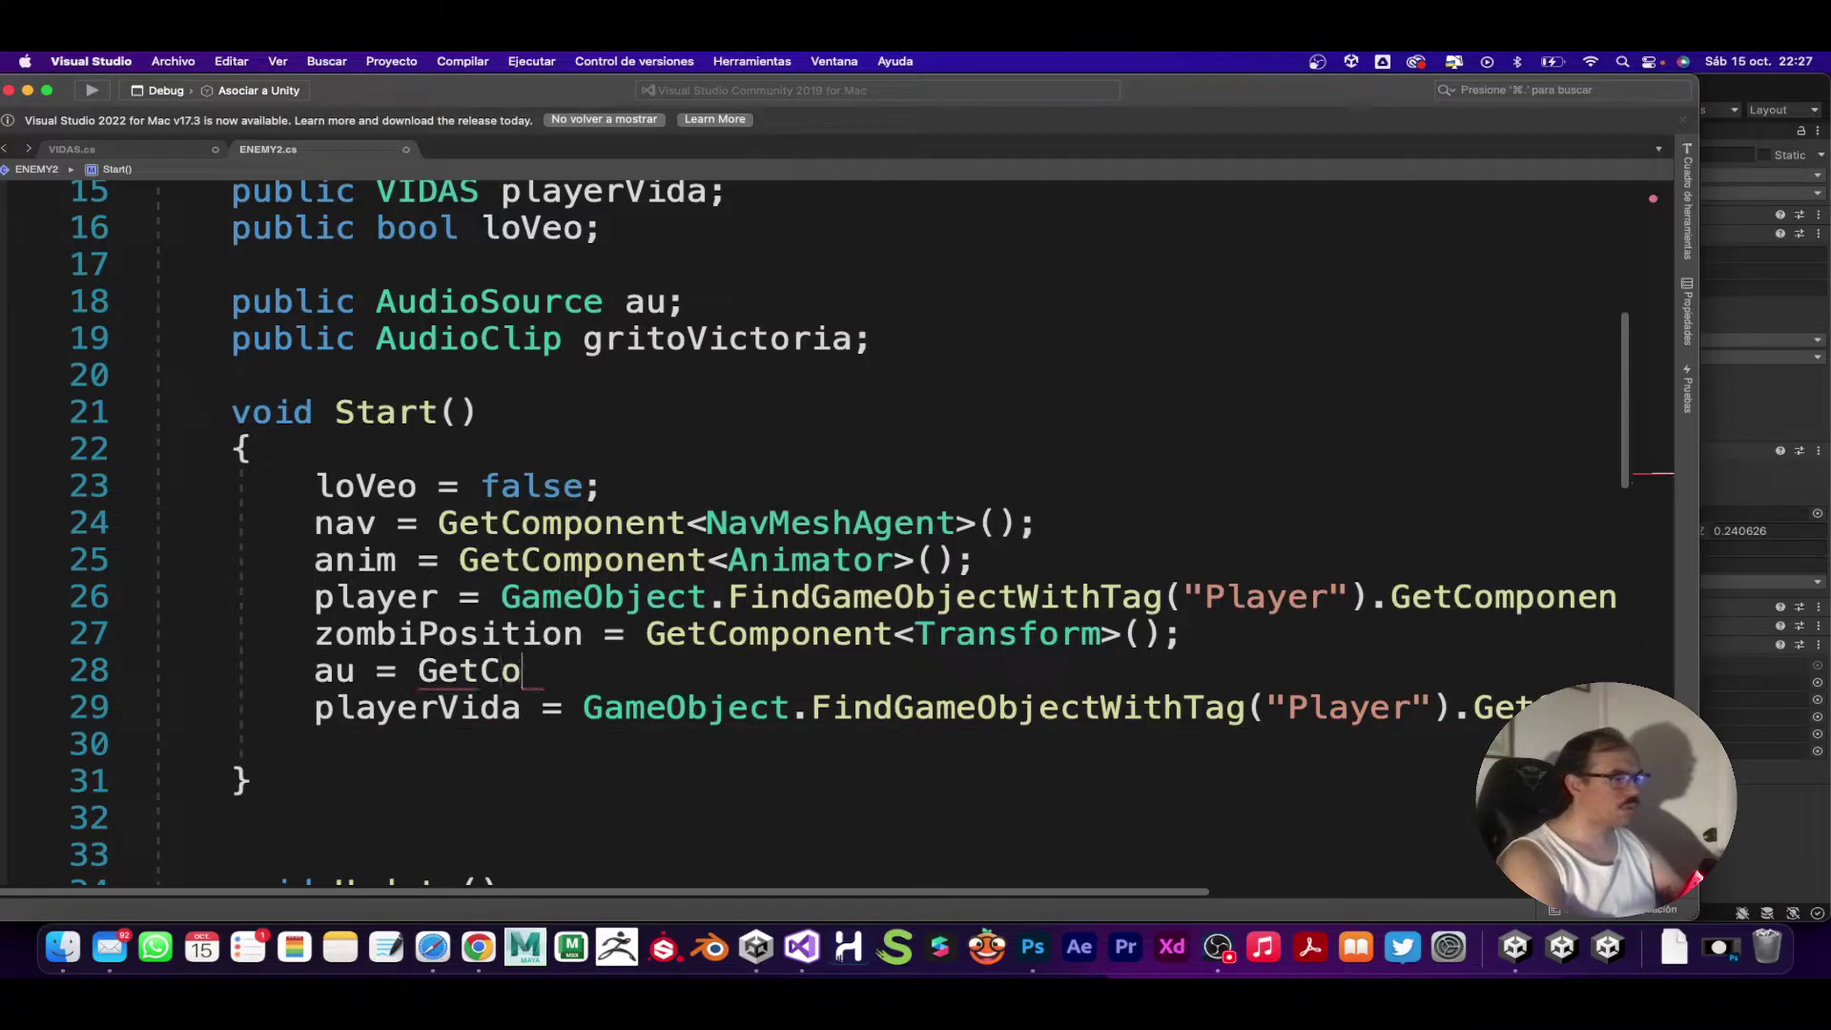
type("m")
type("ponent")
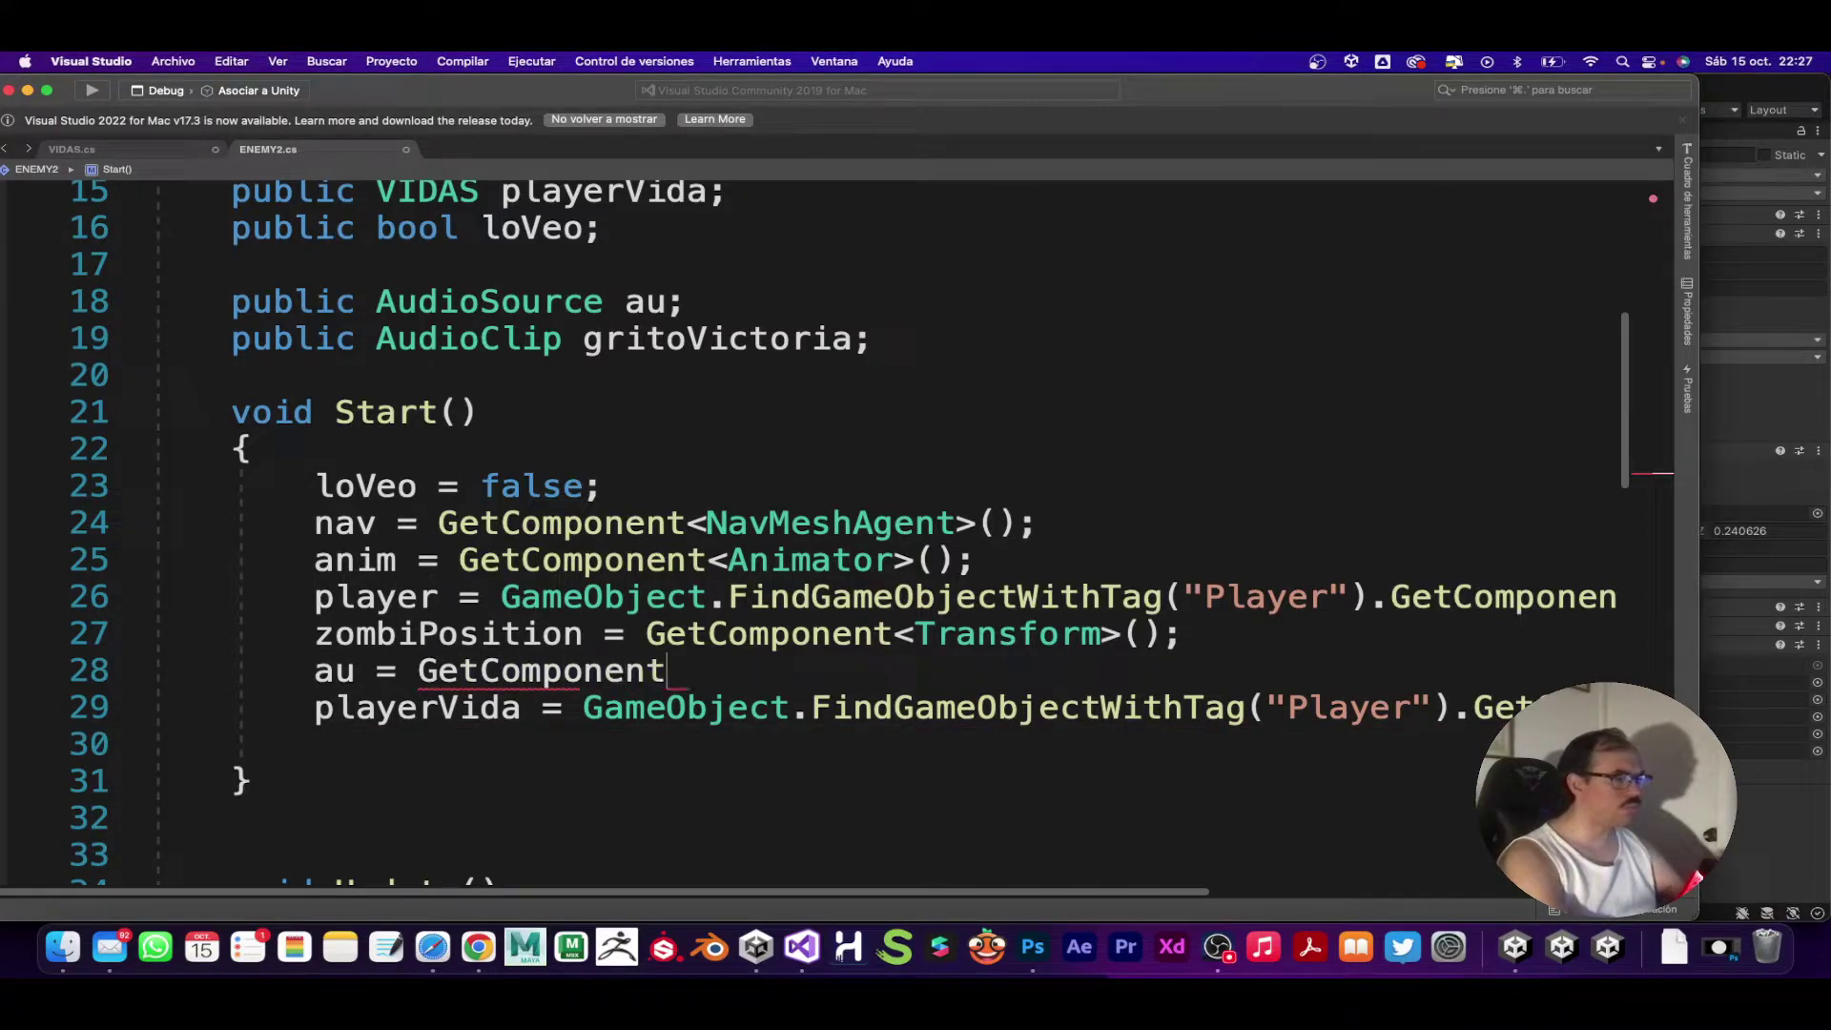
type("<>")
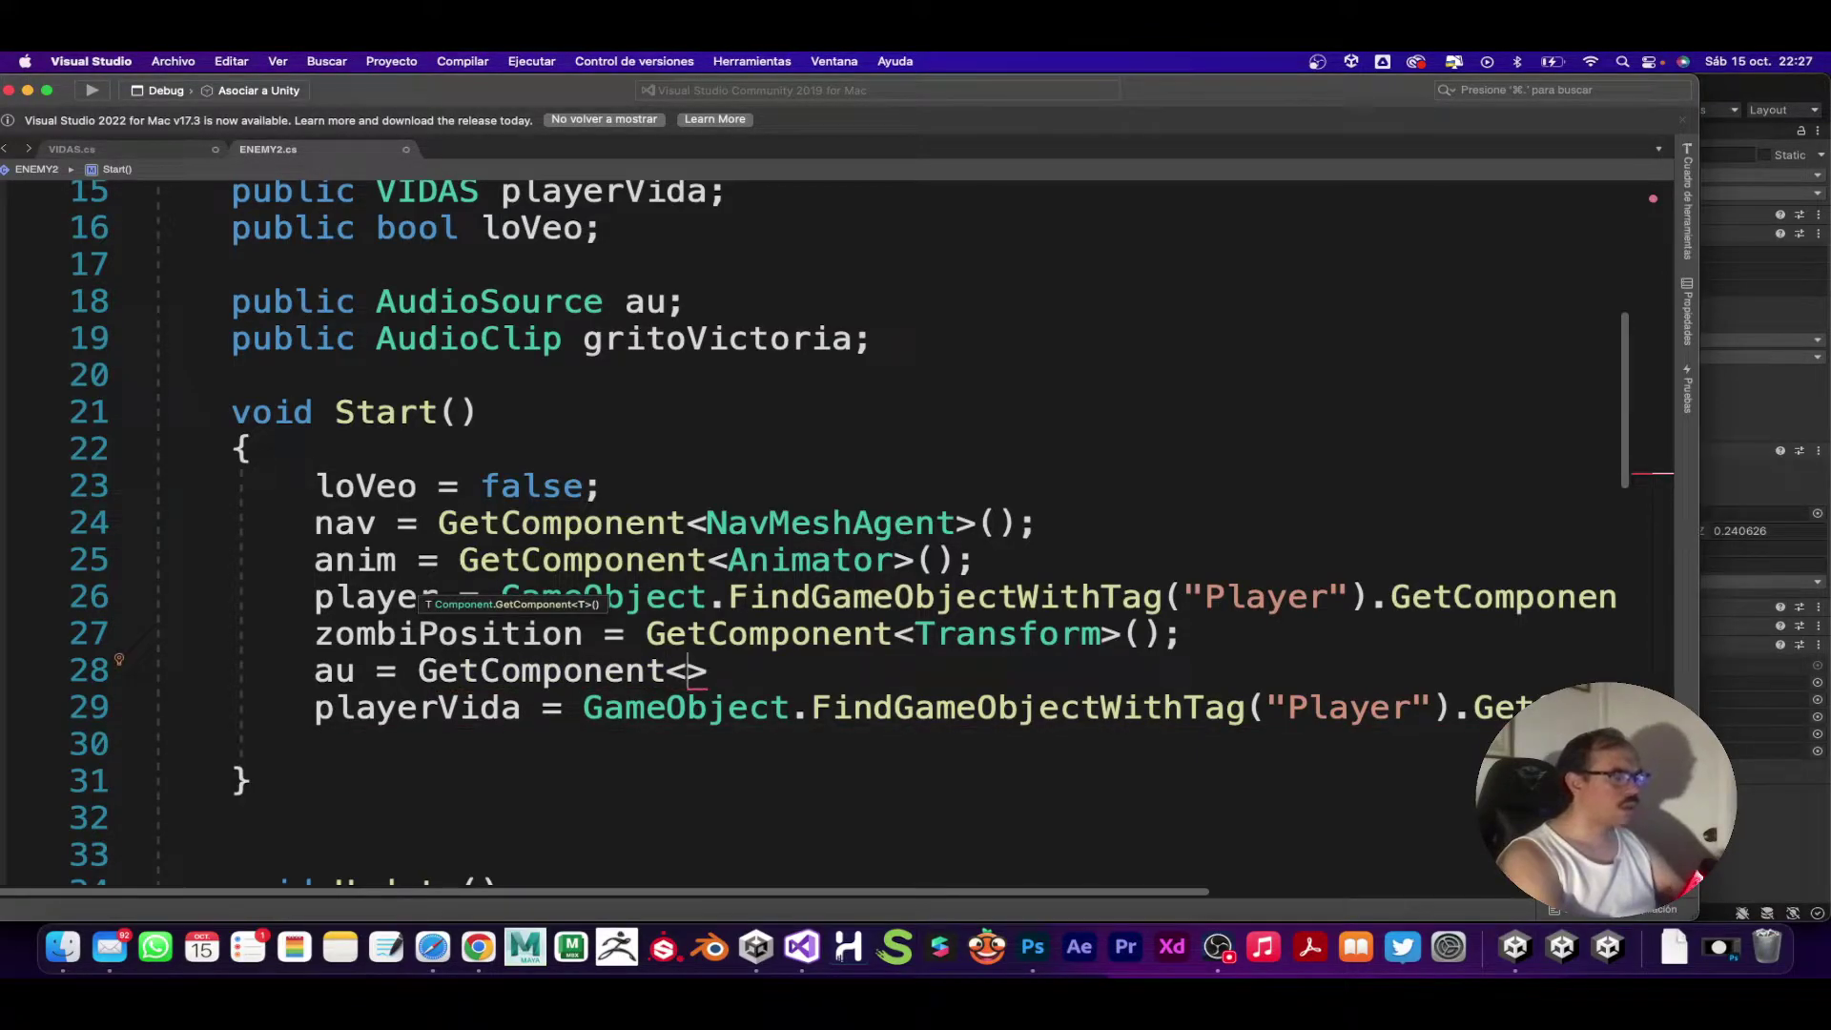
type("aUDIO")
key("BackSpace")
key("BackSpace")
key("BackSpace")
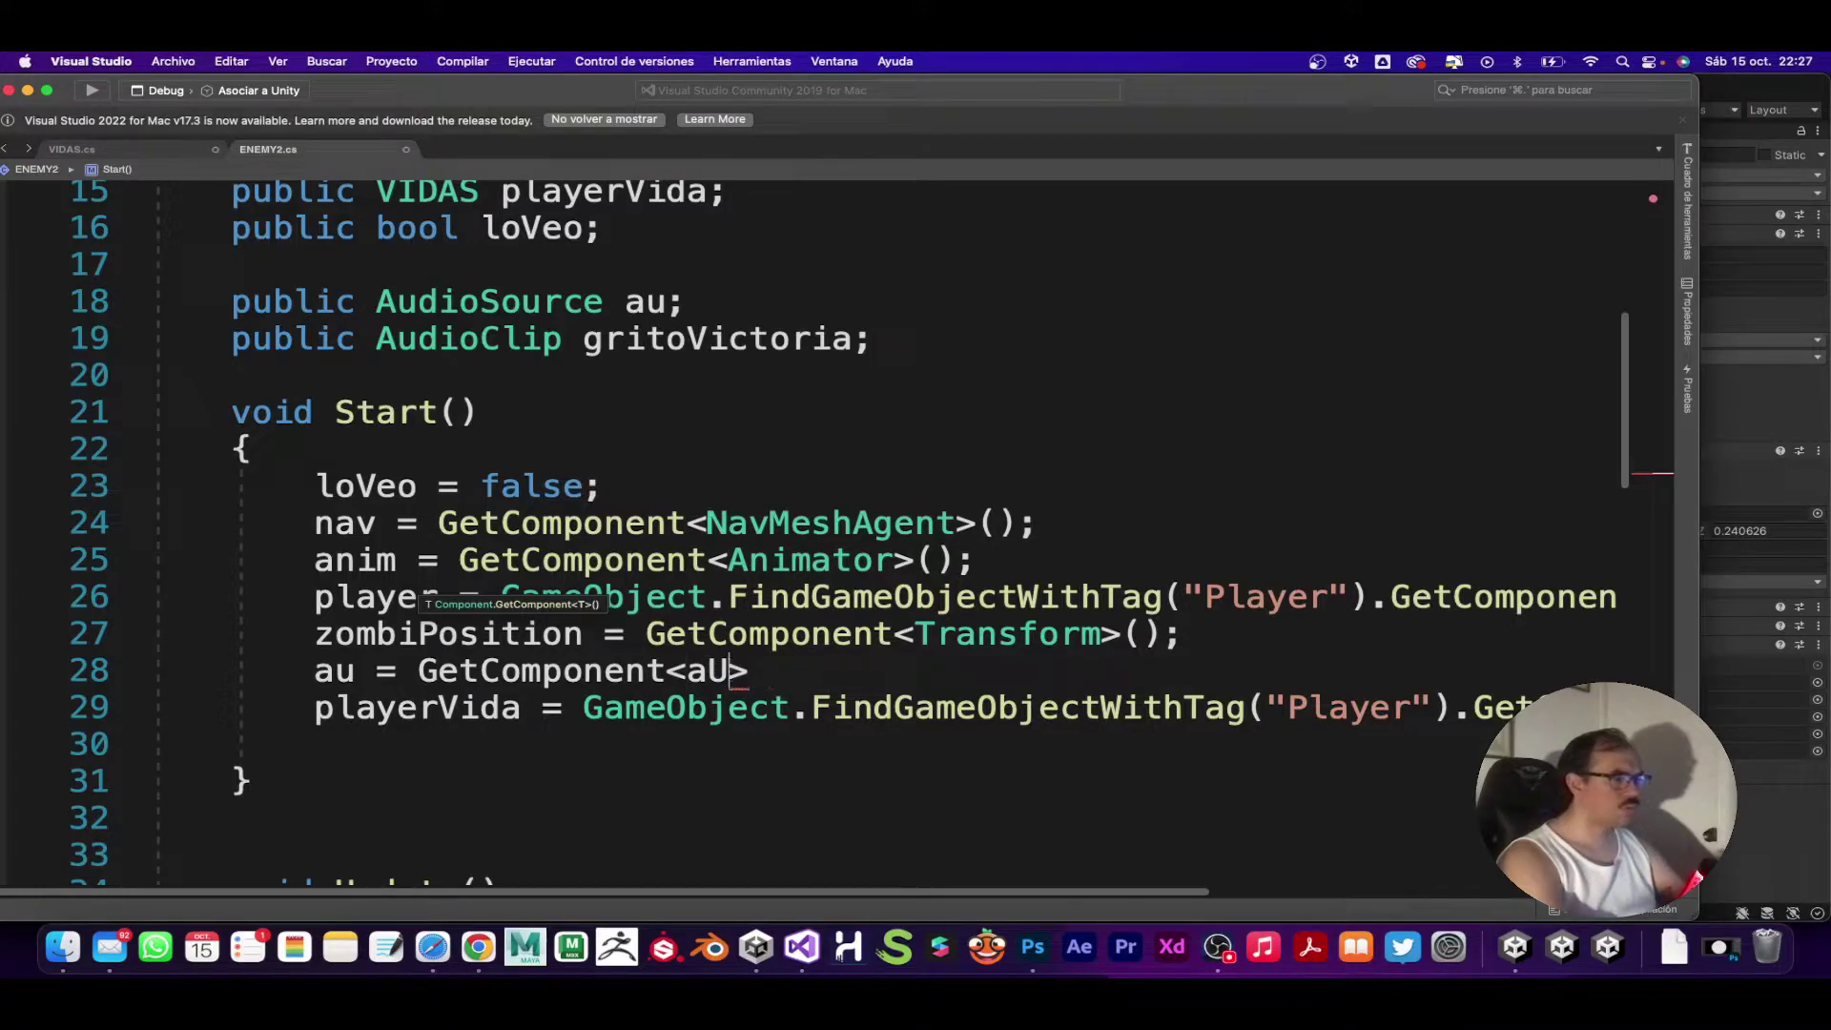
key("BackSpace")
key("BackSpace")
type("Au")
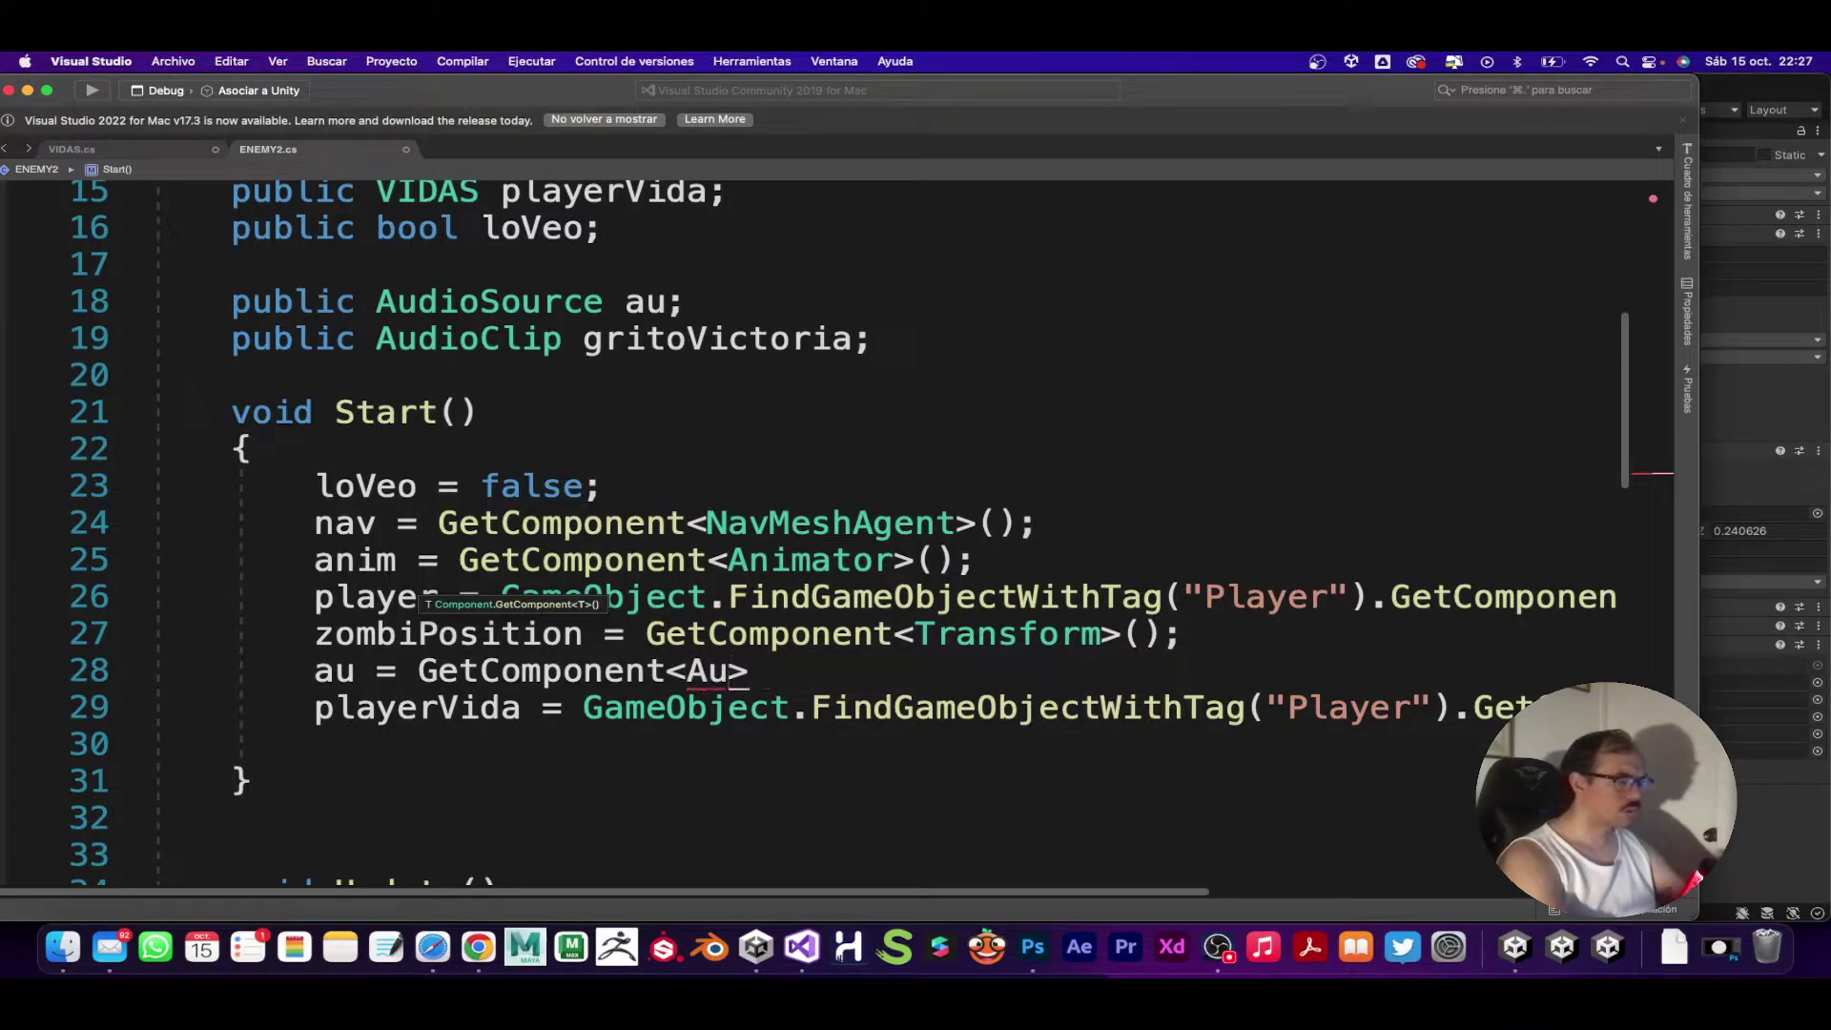
type("dioSo")
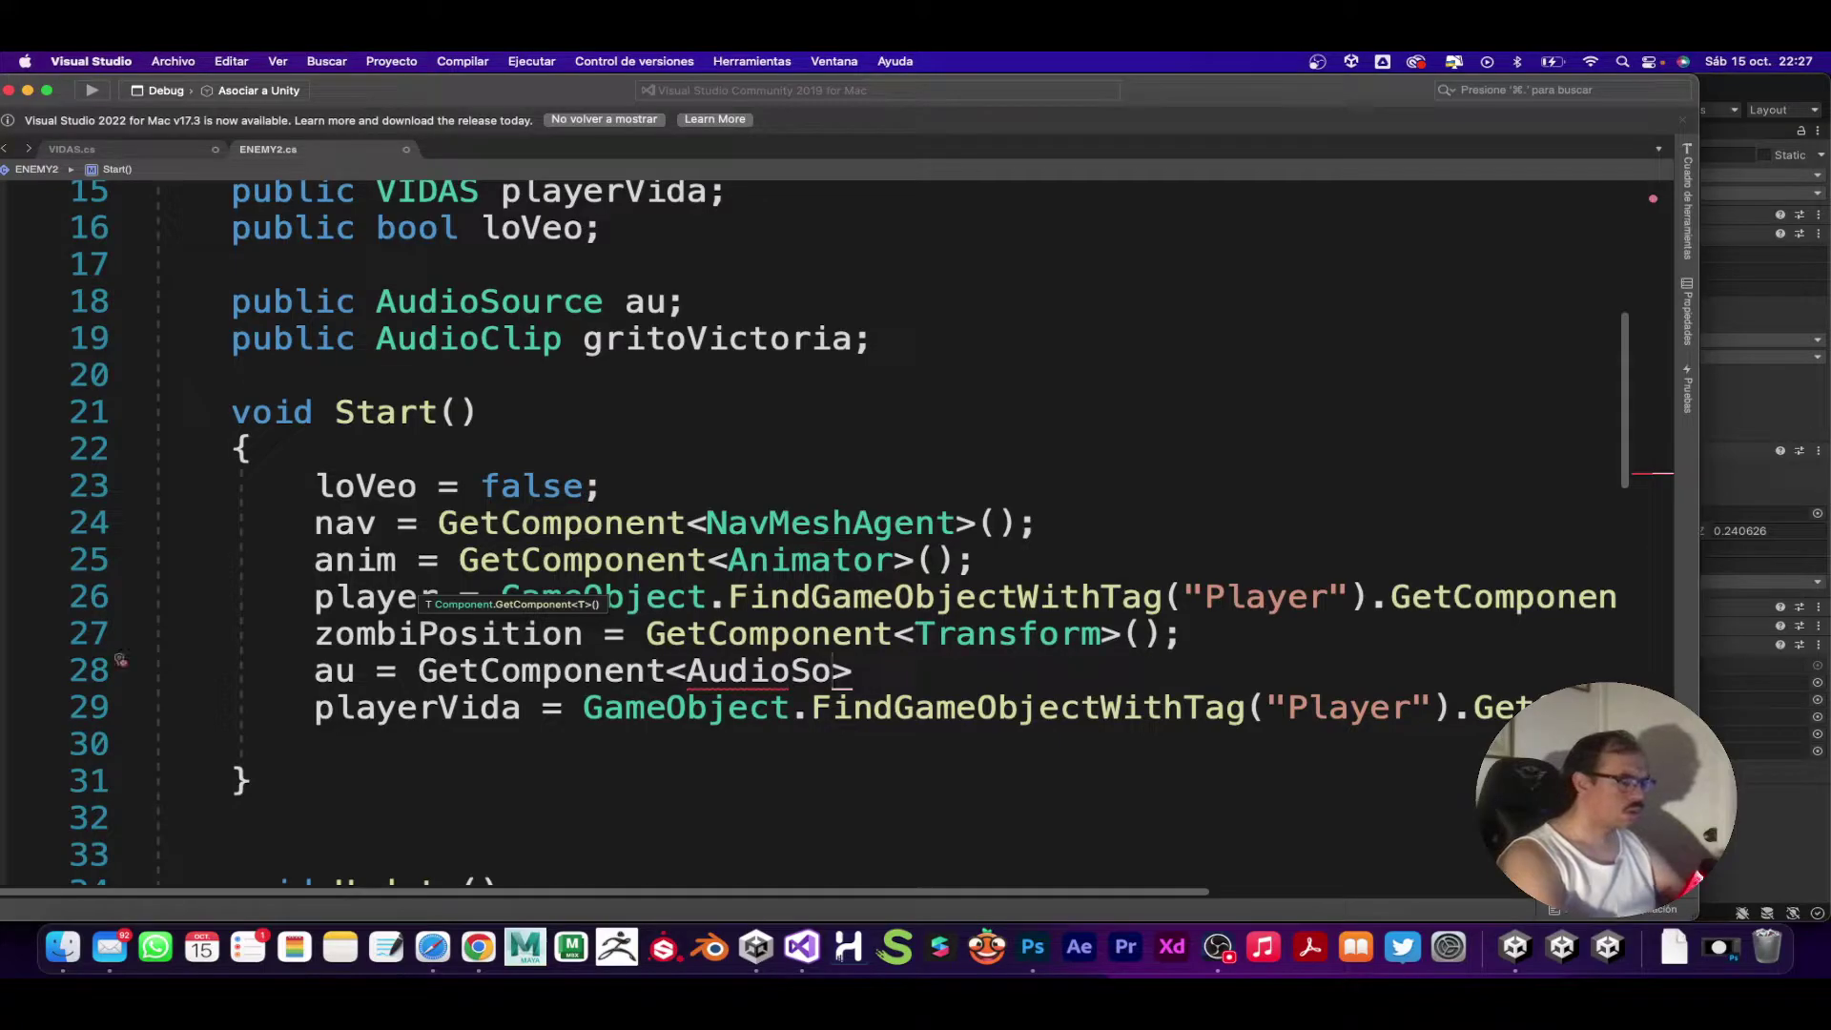
type("urce>")
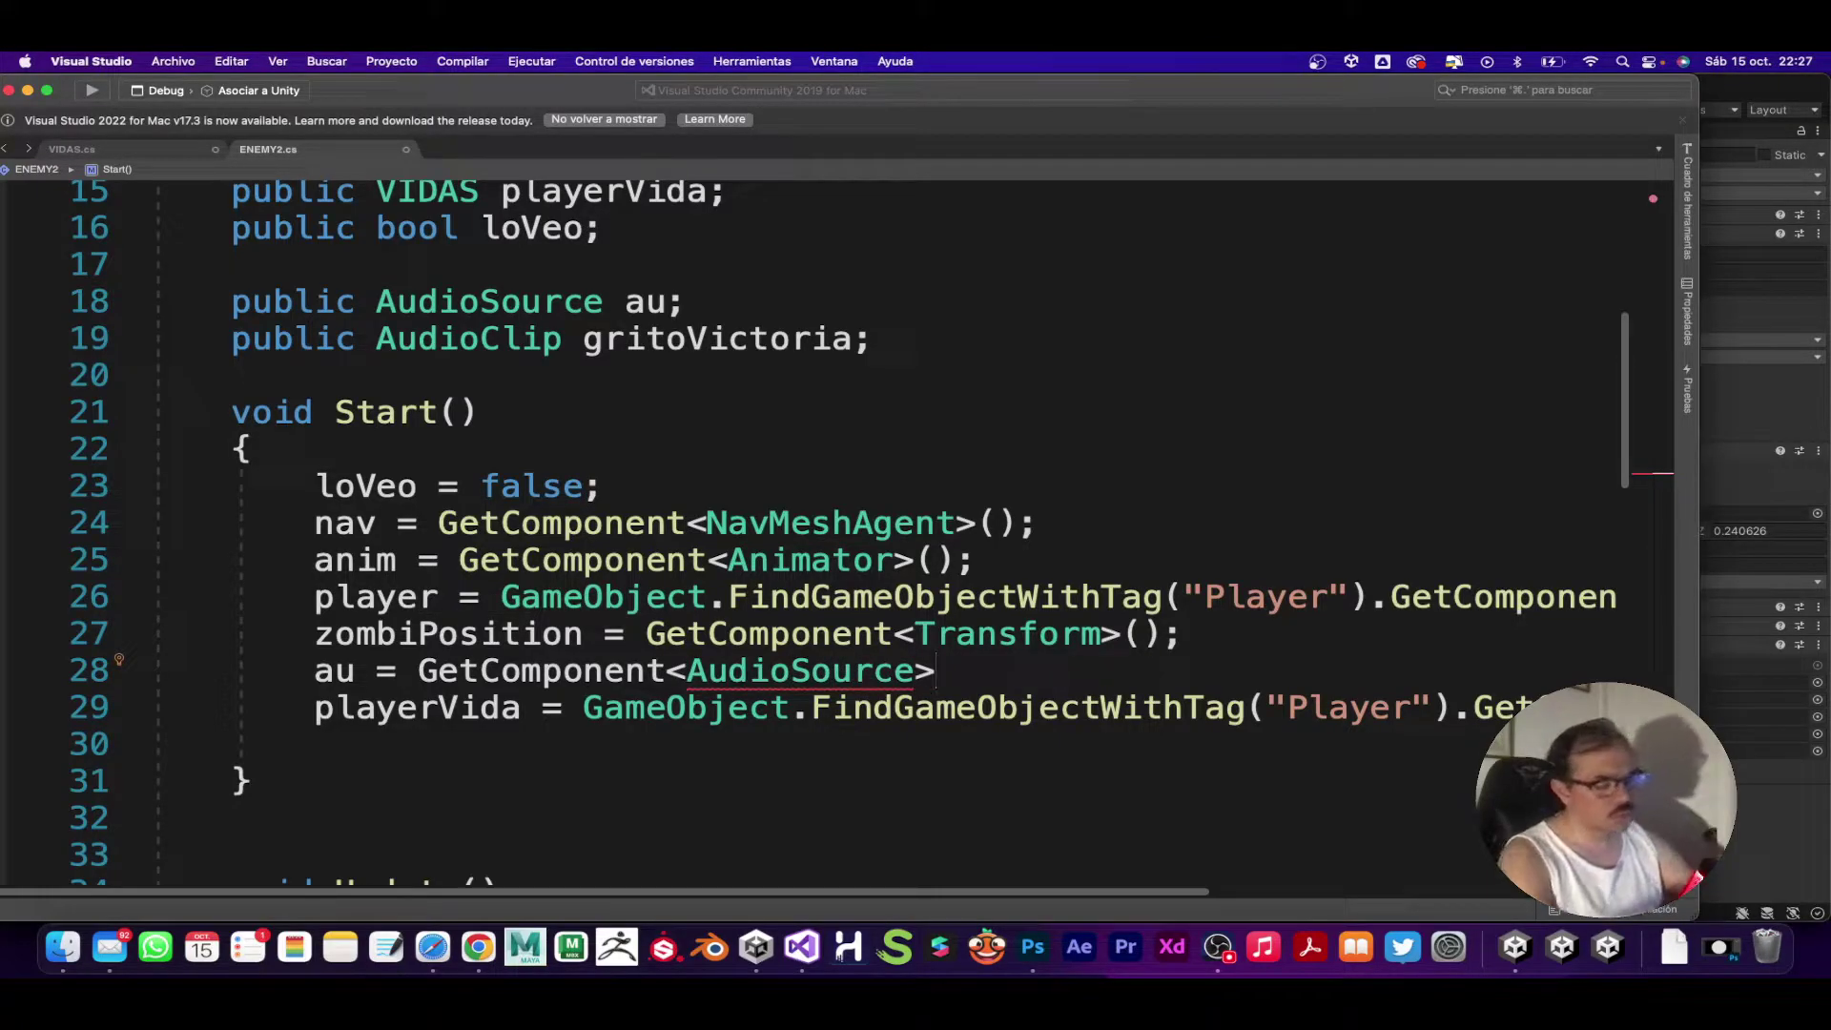
type("();")
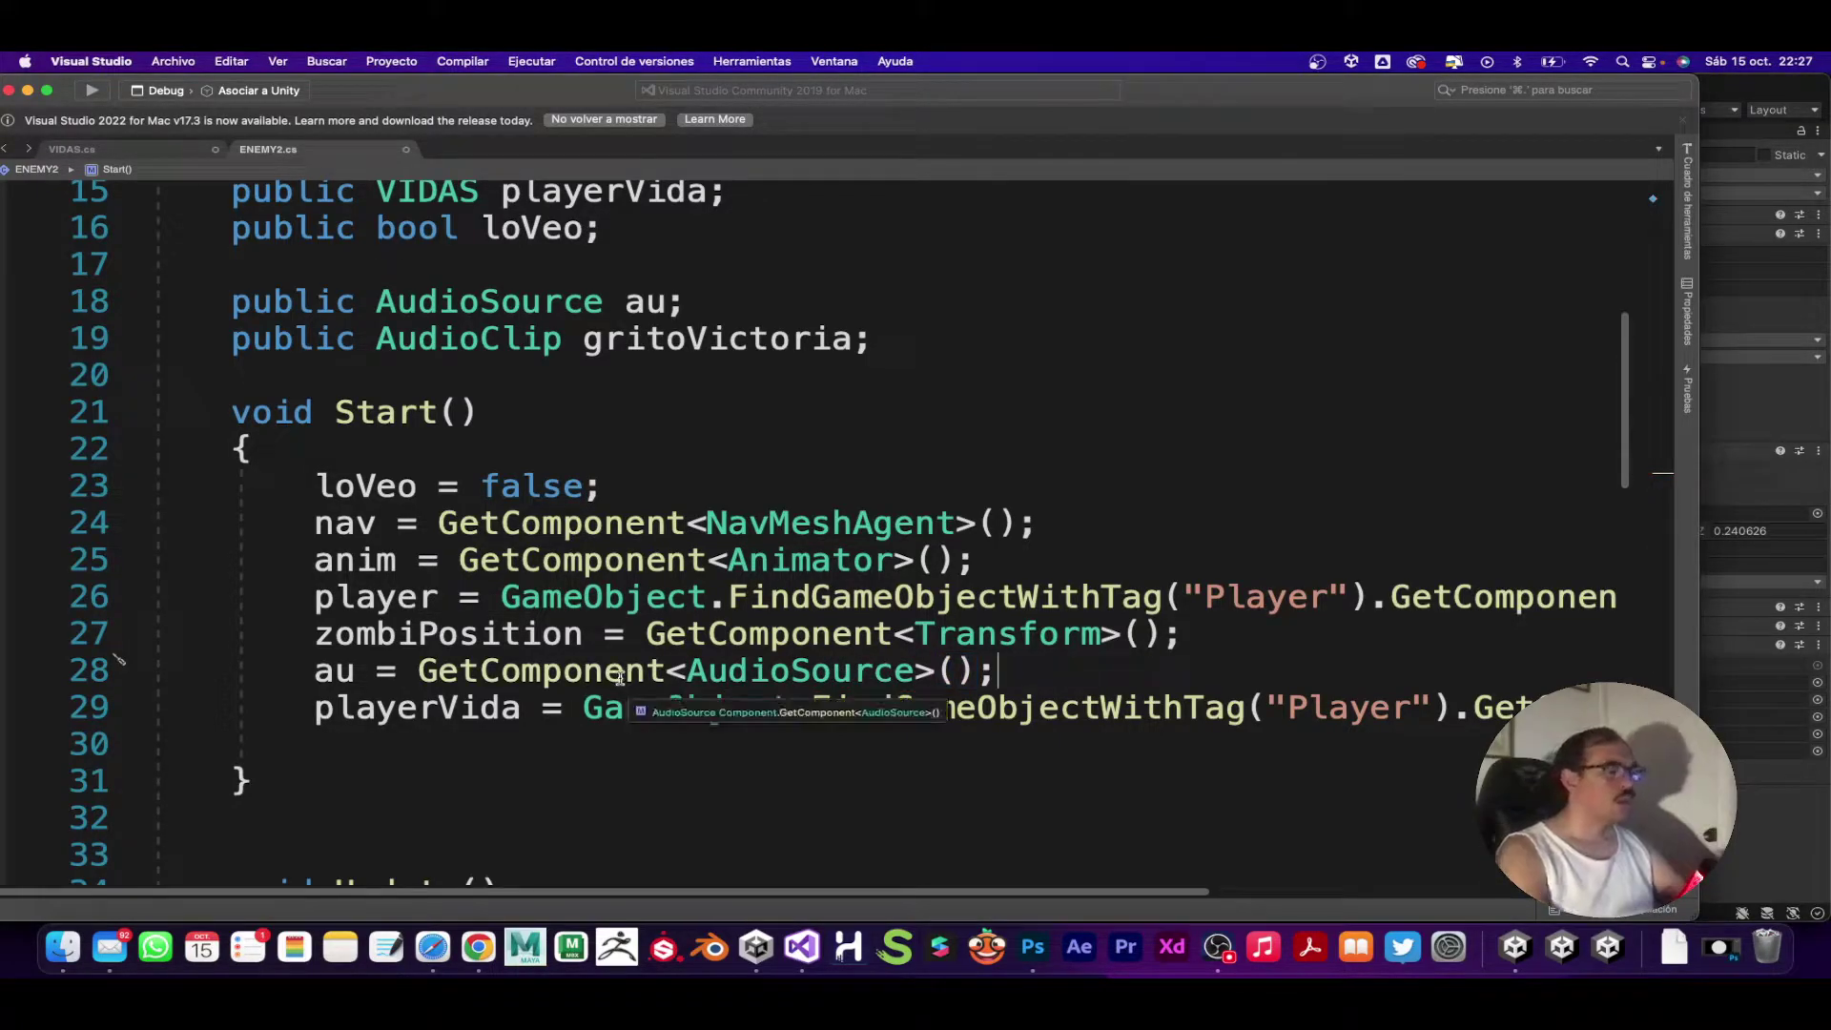
left_click_drag(304, 674, 1006, 677)
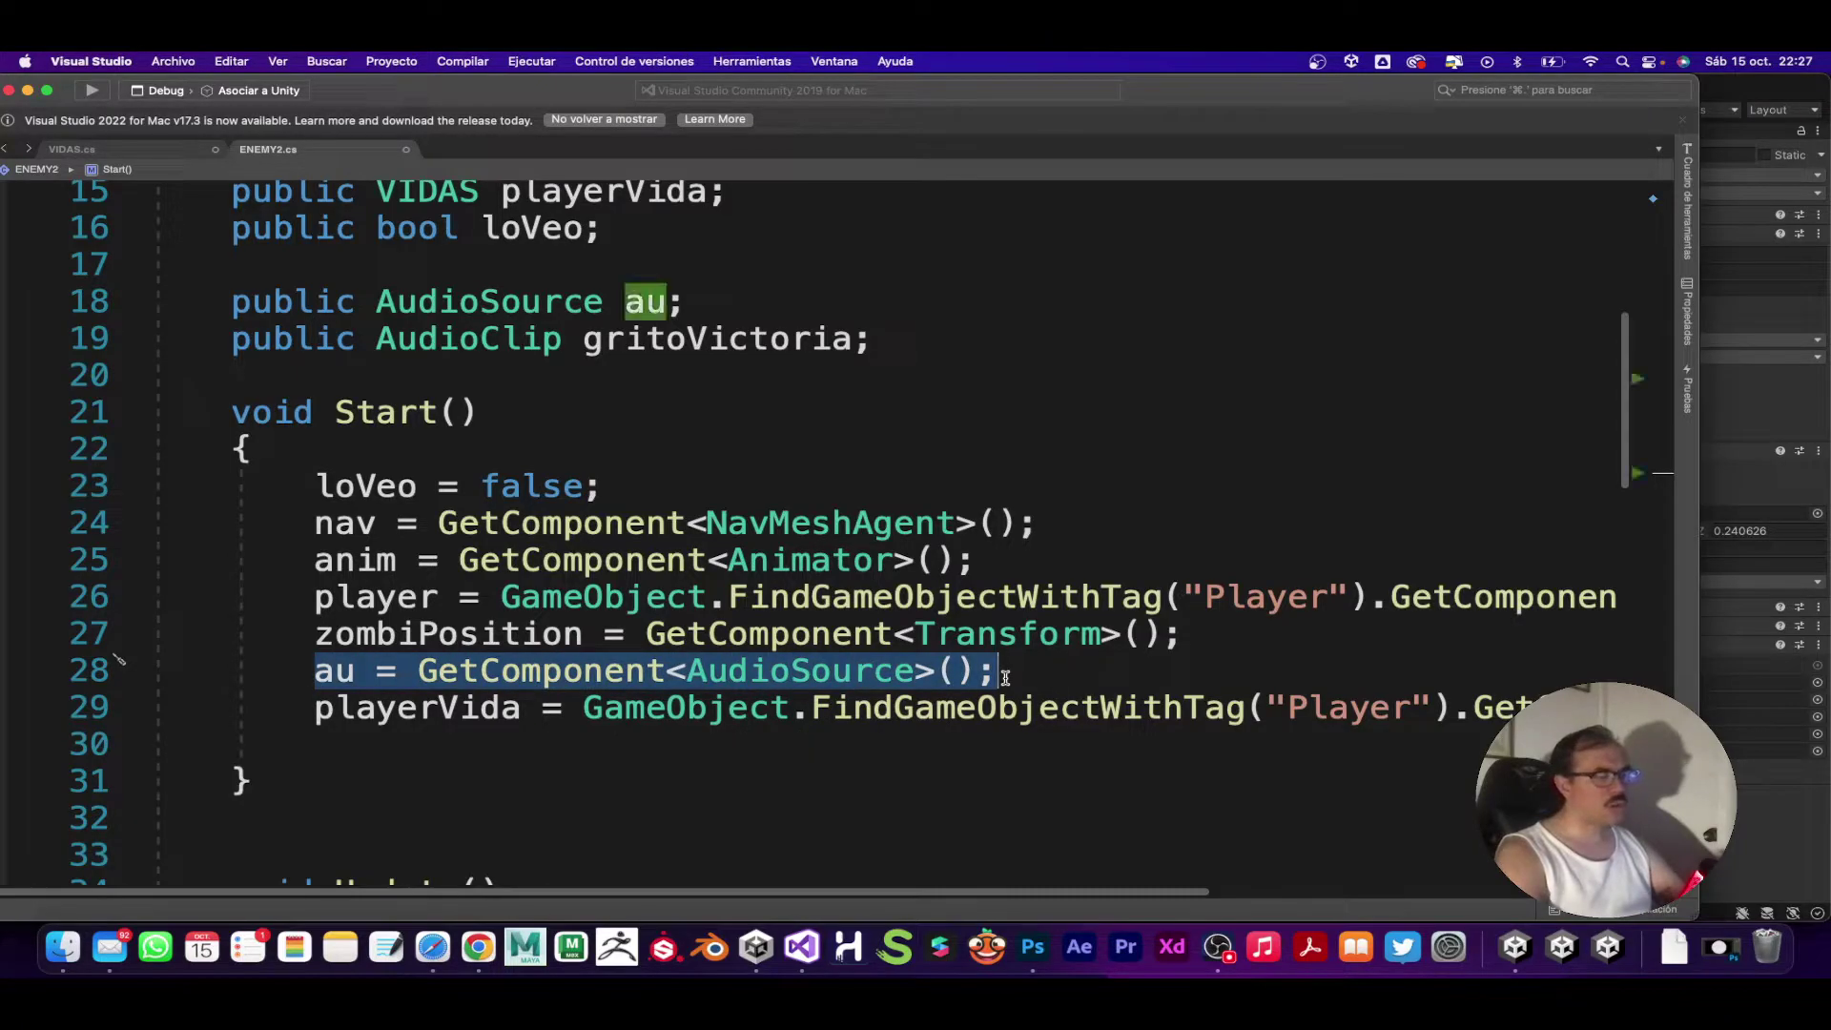
Step: Add 'au.PlayOneShoot();' after the VICTORIA animation line in the player-defeated branch
scroll(1006, 677, "down", 3)
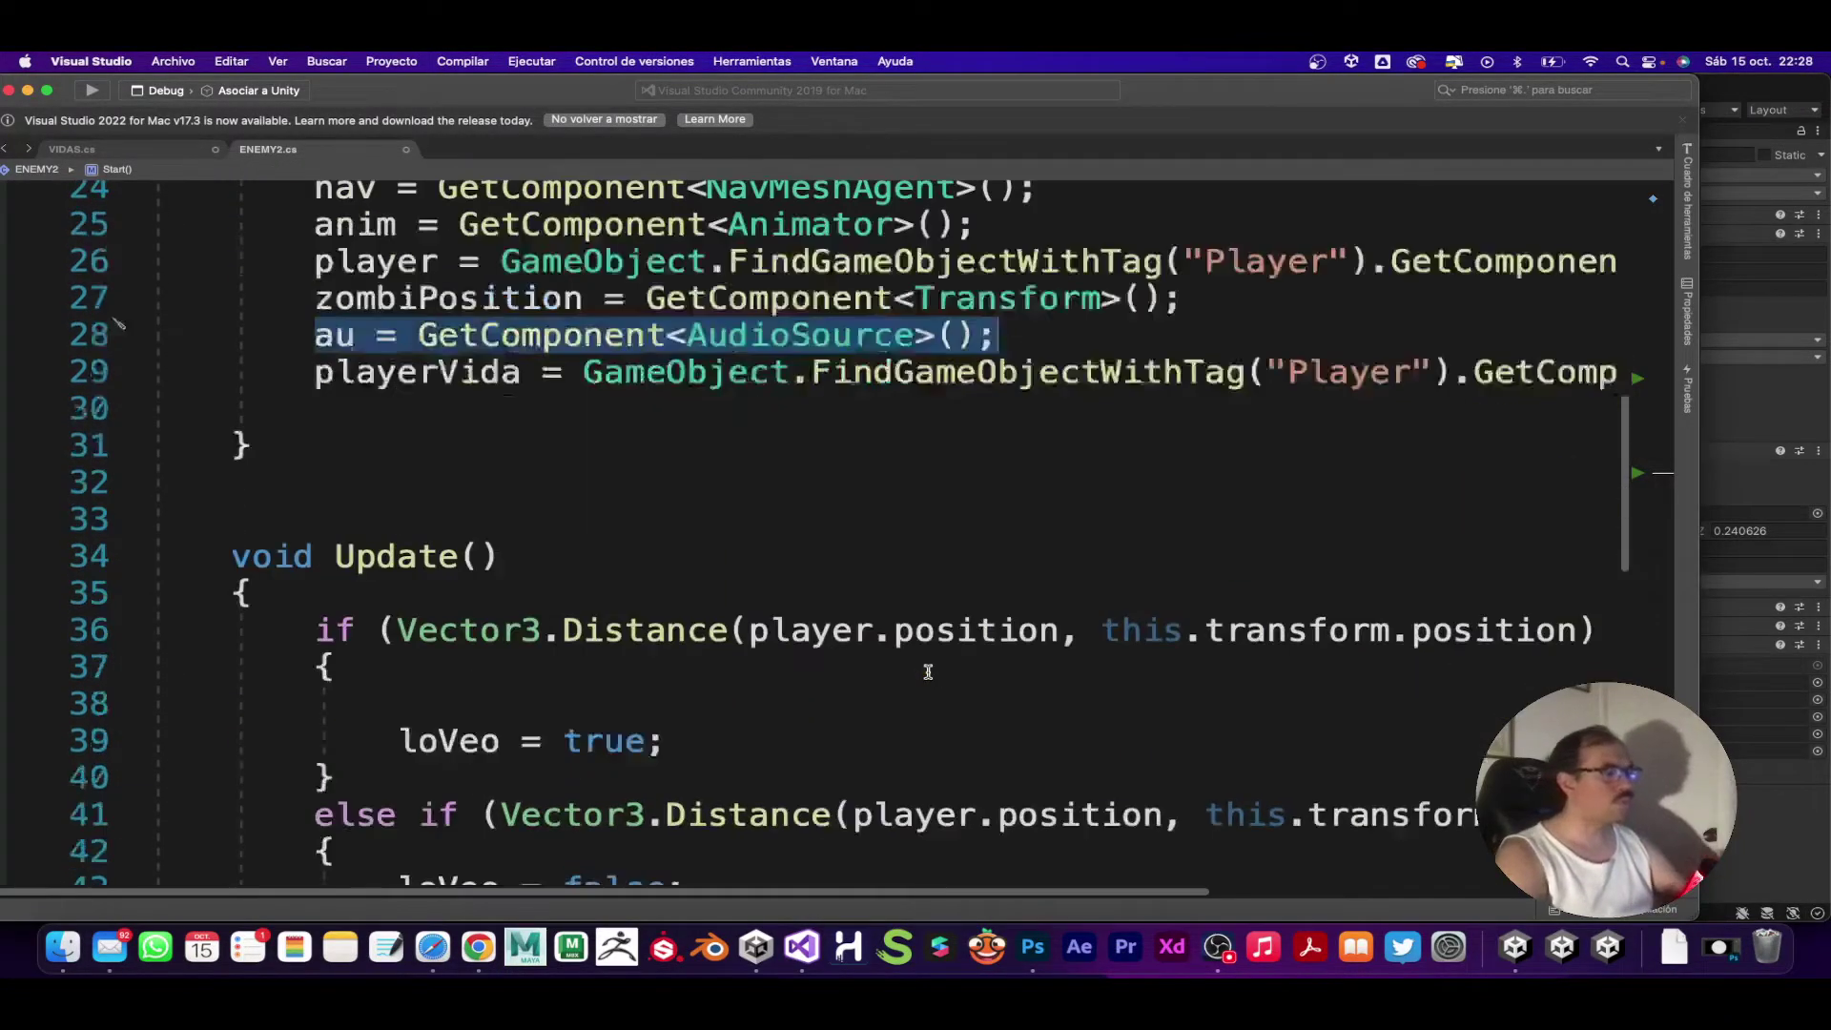
scroll(954, 674, "down", 1)
scroll(928, 672, "down", 3)
scroll(928, 673, "down", 3)
scroll(928, 672, "down", 2)
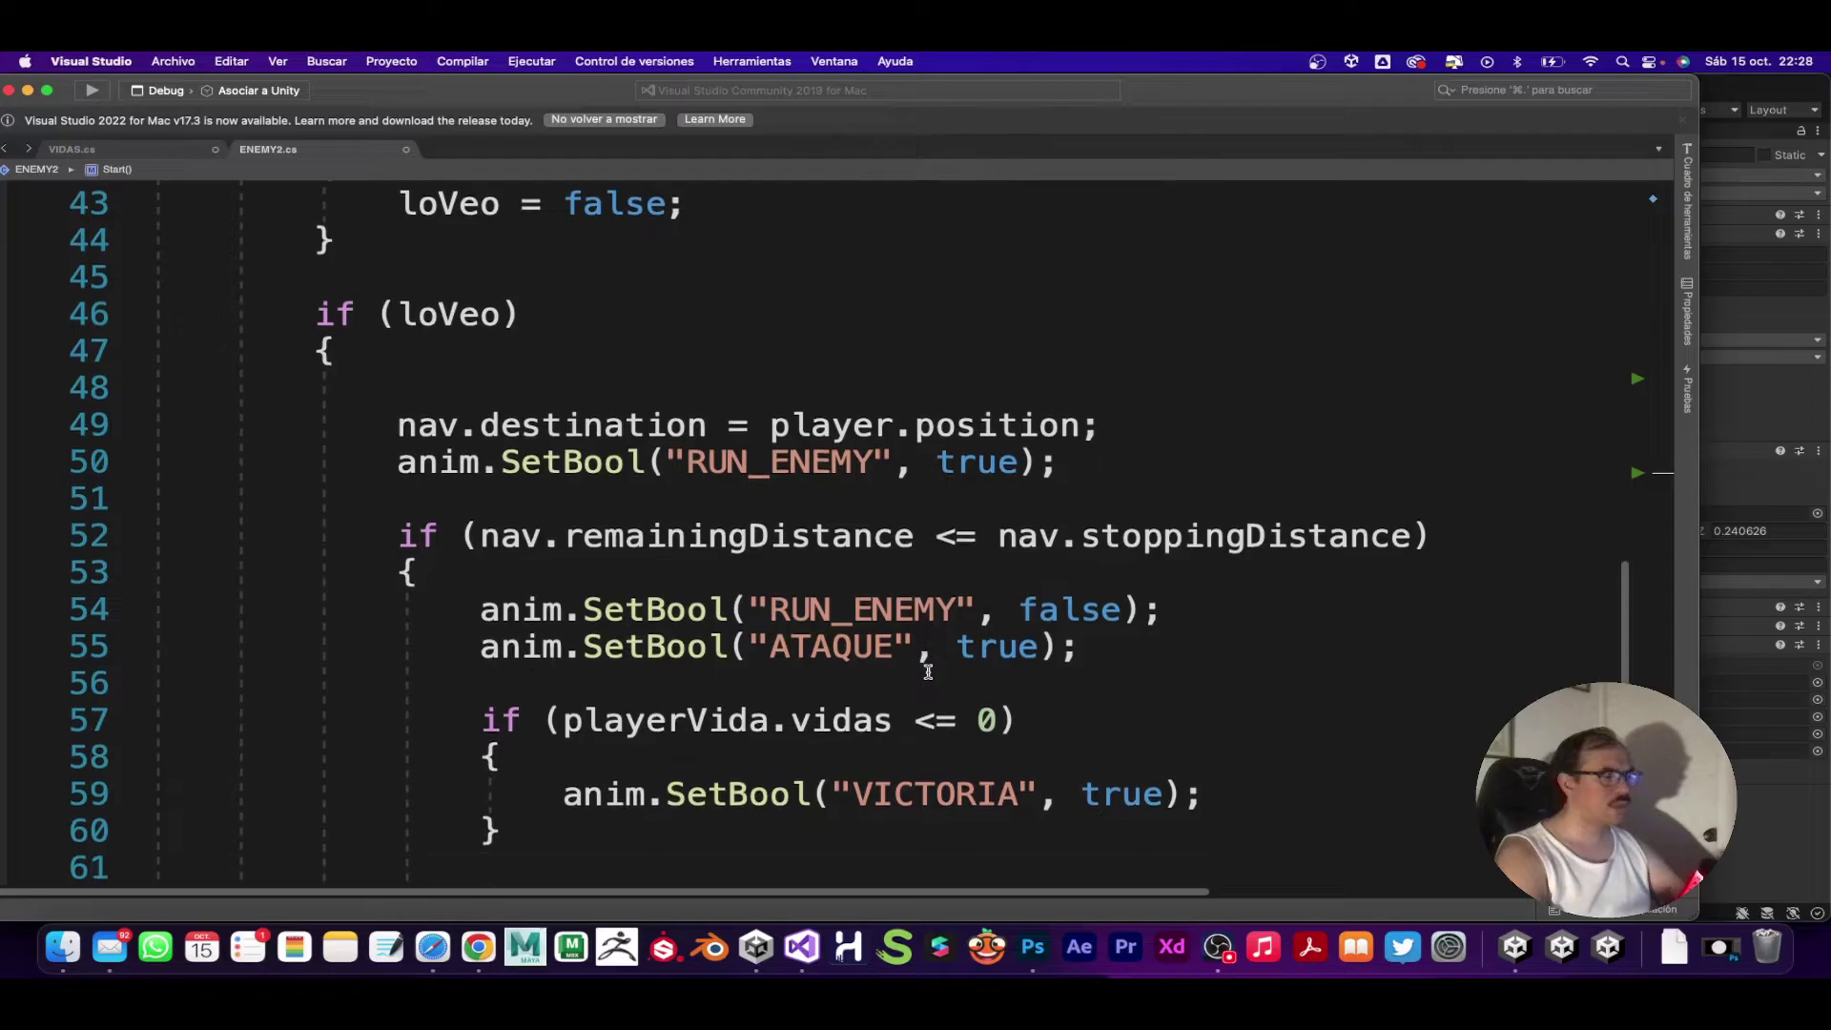
scroll(928, 672, "down", 2)
left_click_drag(481, 582, 1092, 590)
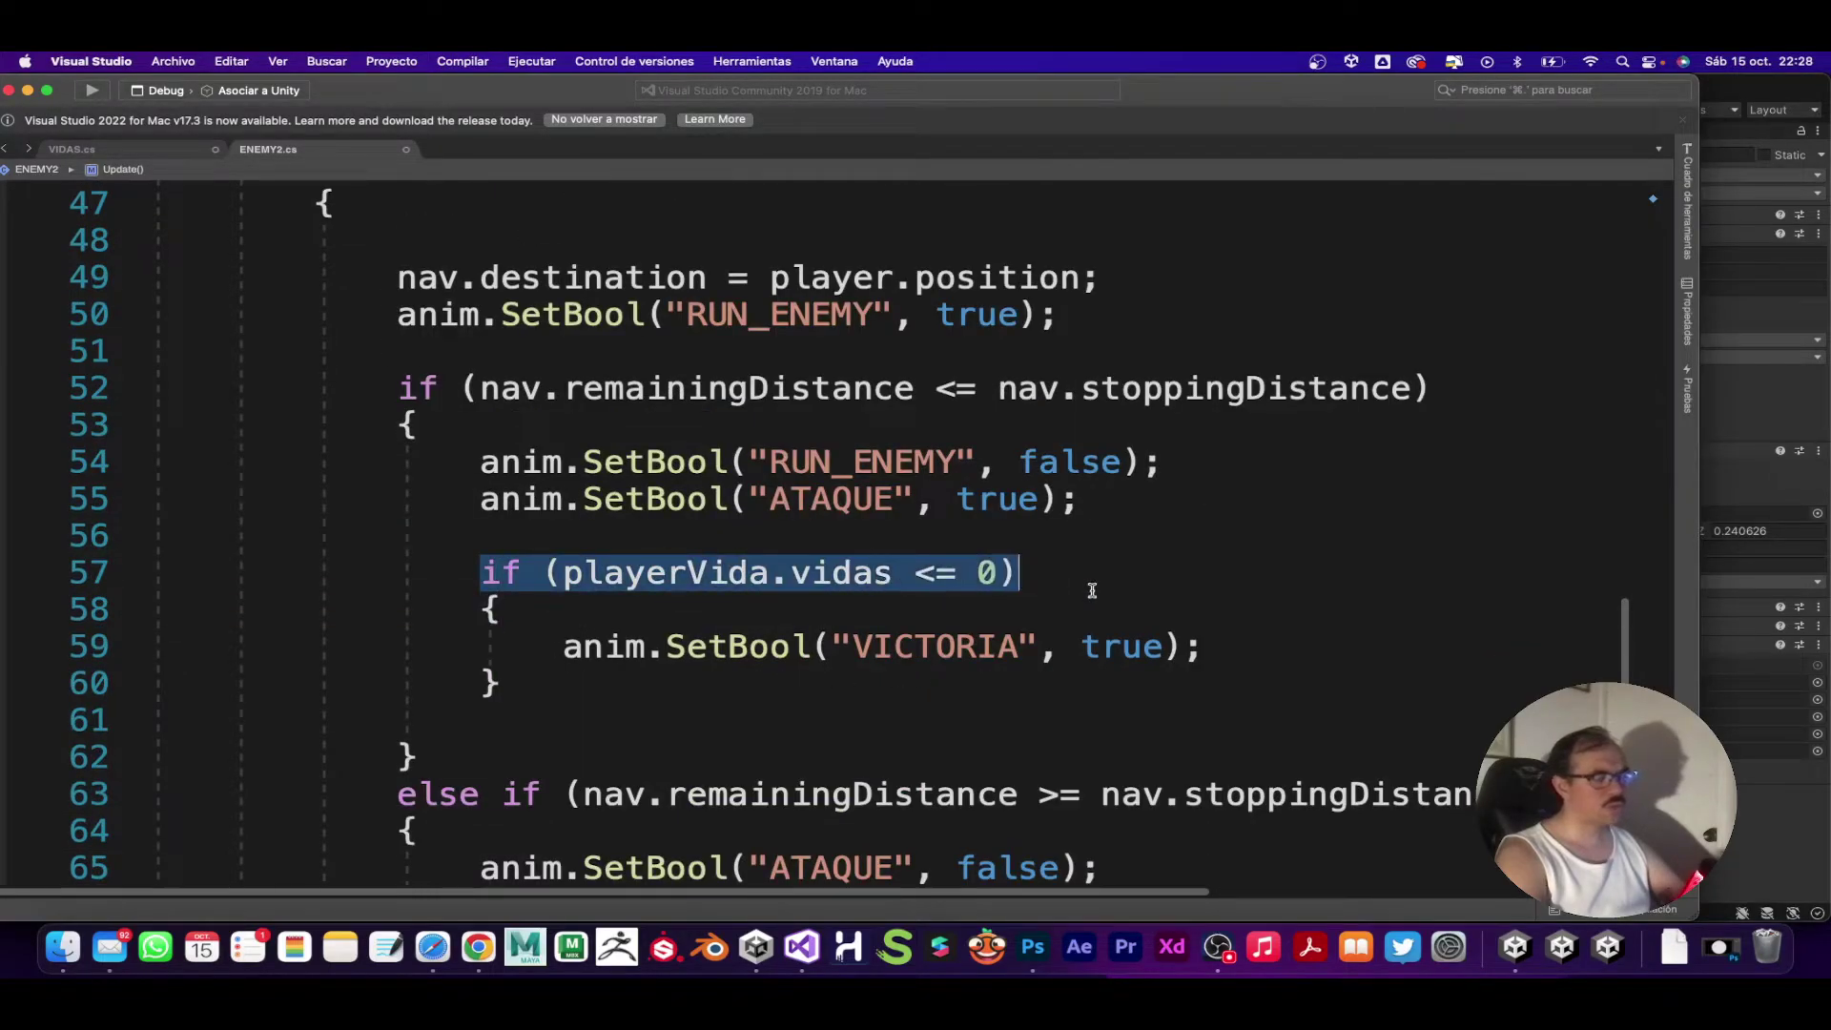
left_click(1214, 647)
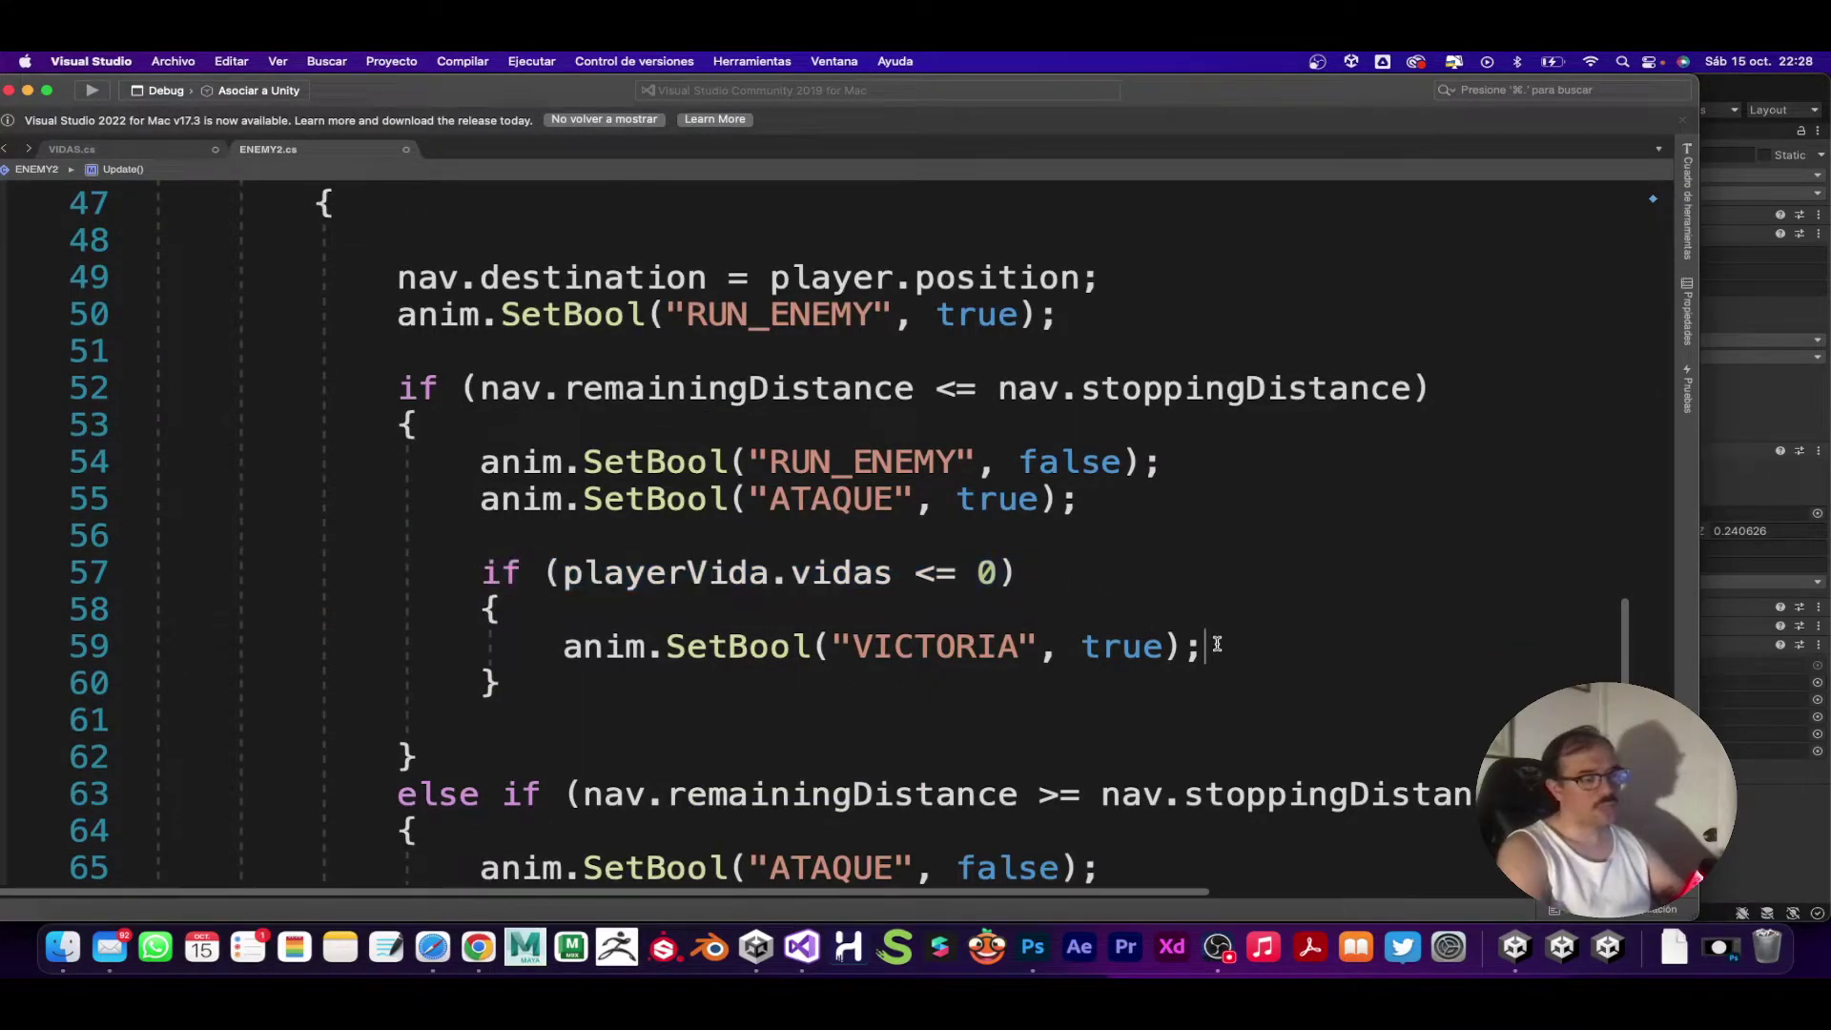
key("Return")
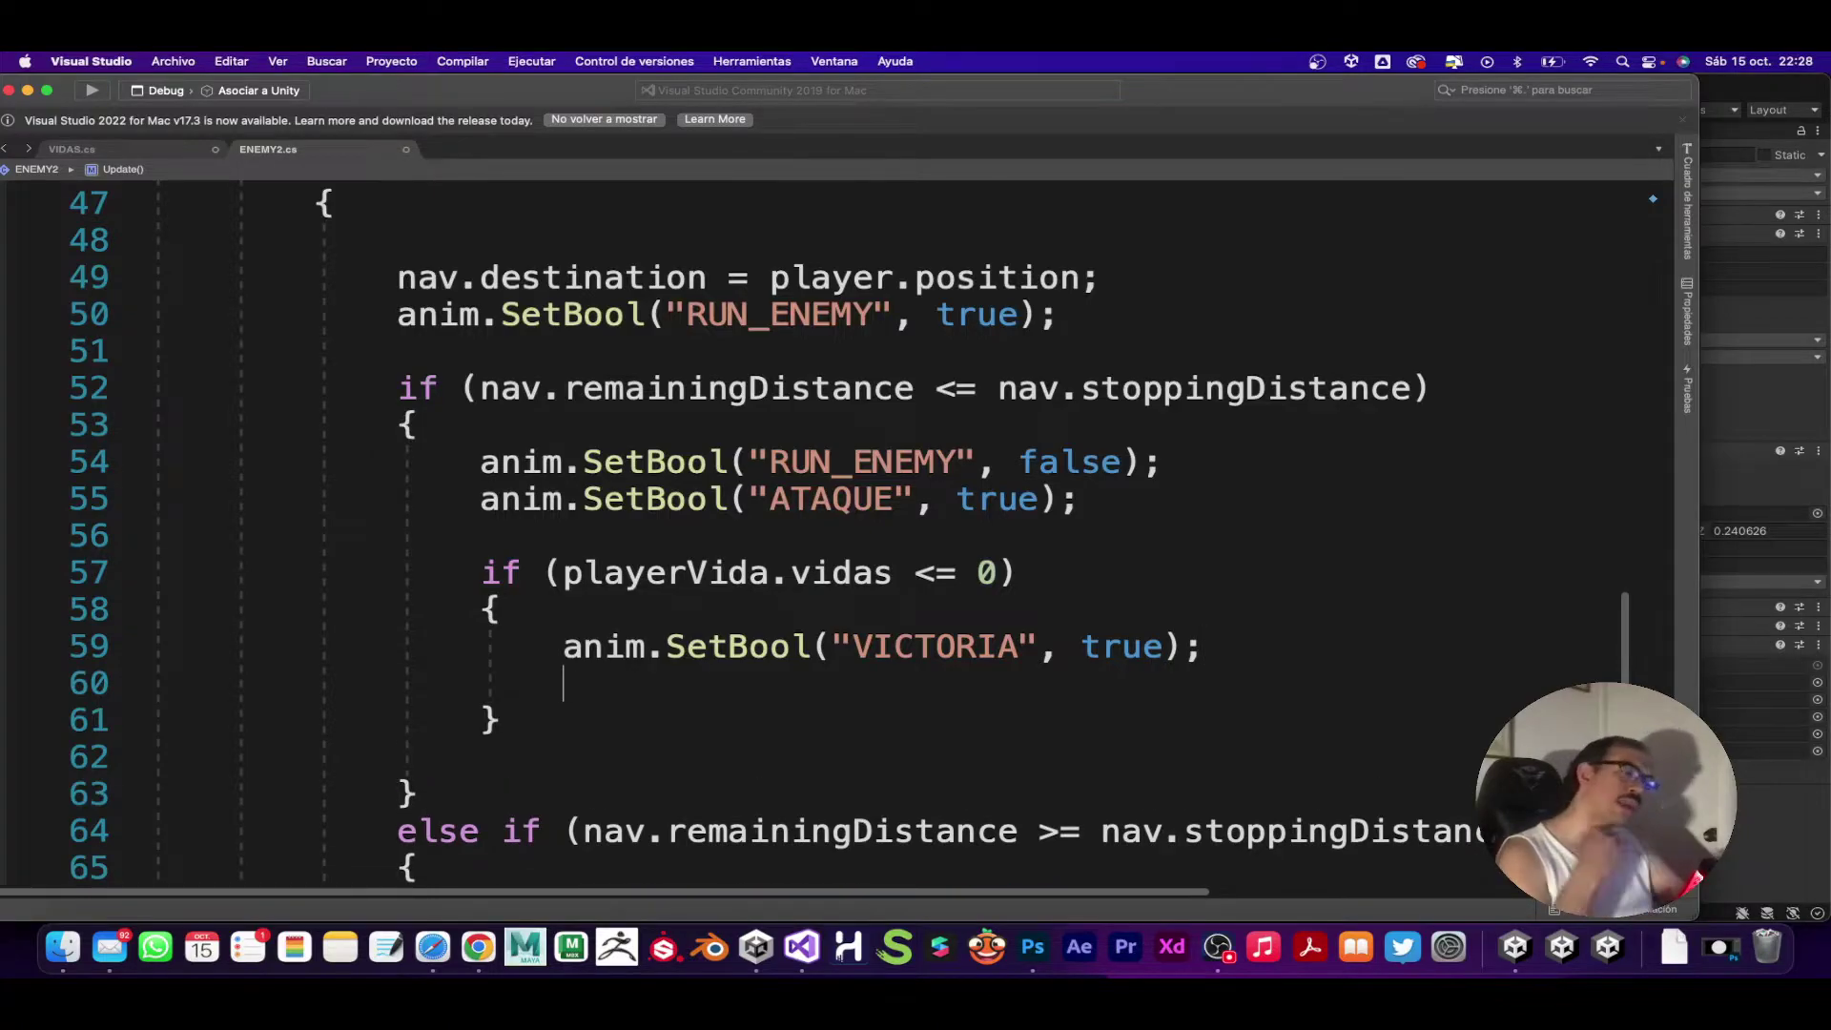
type("au.Pla")
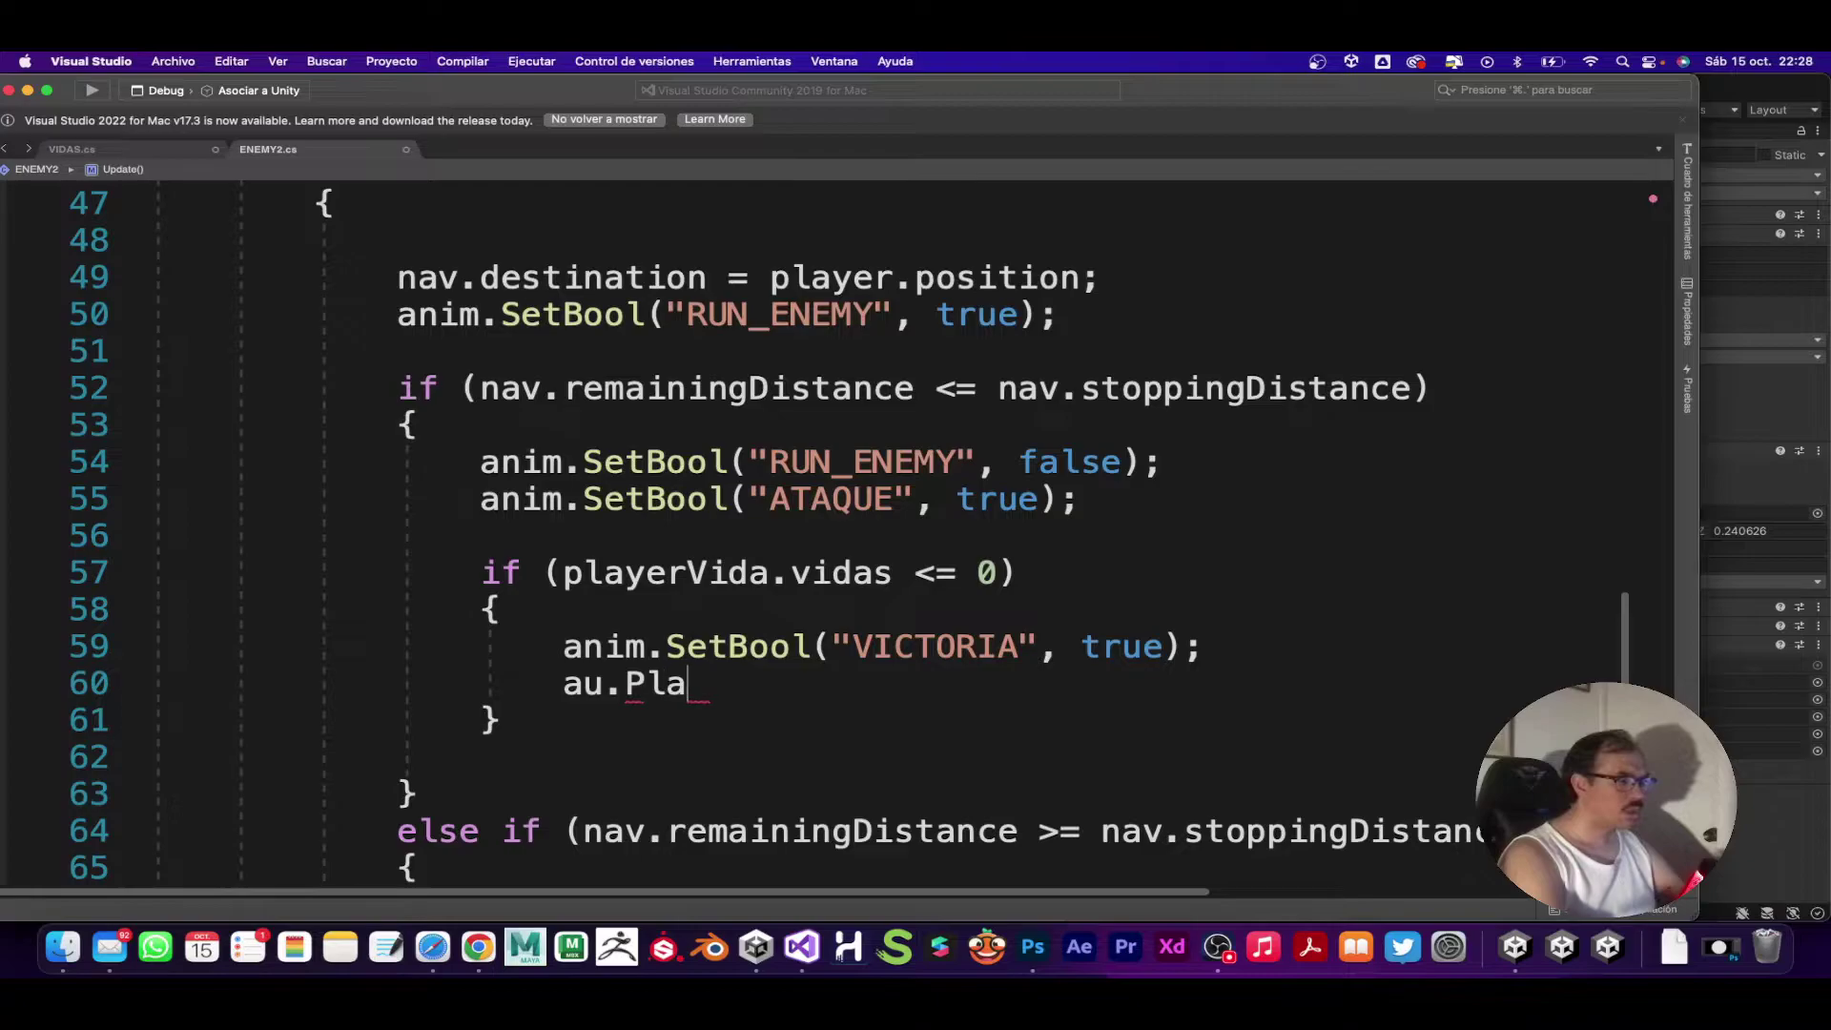
type("yOneSh")
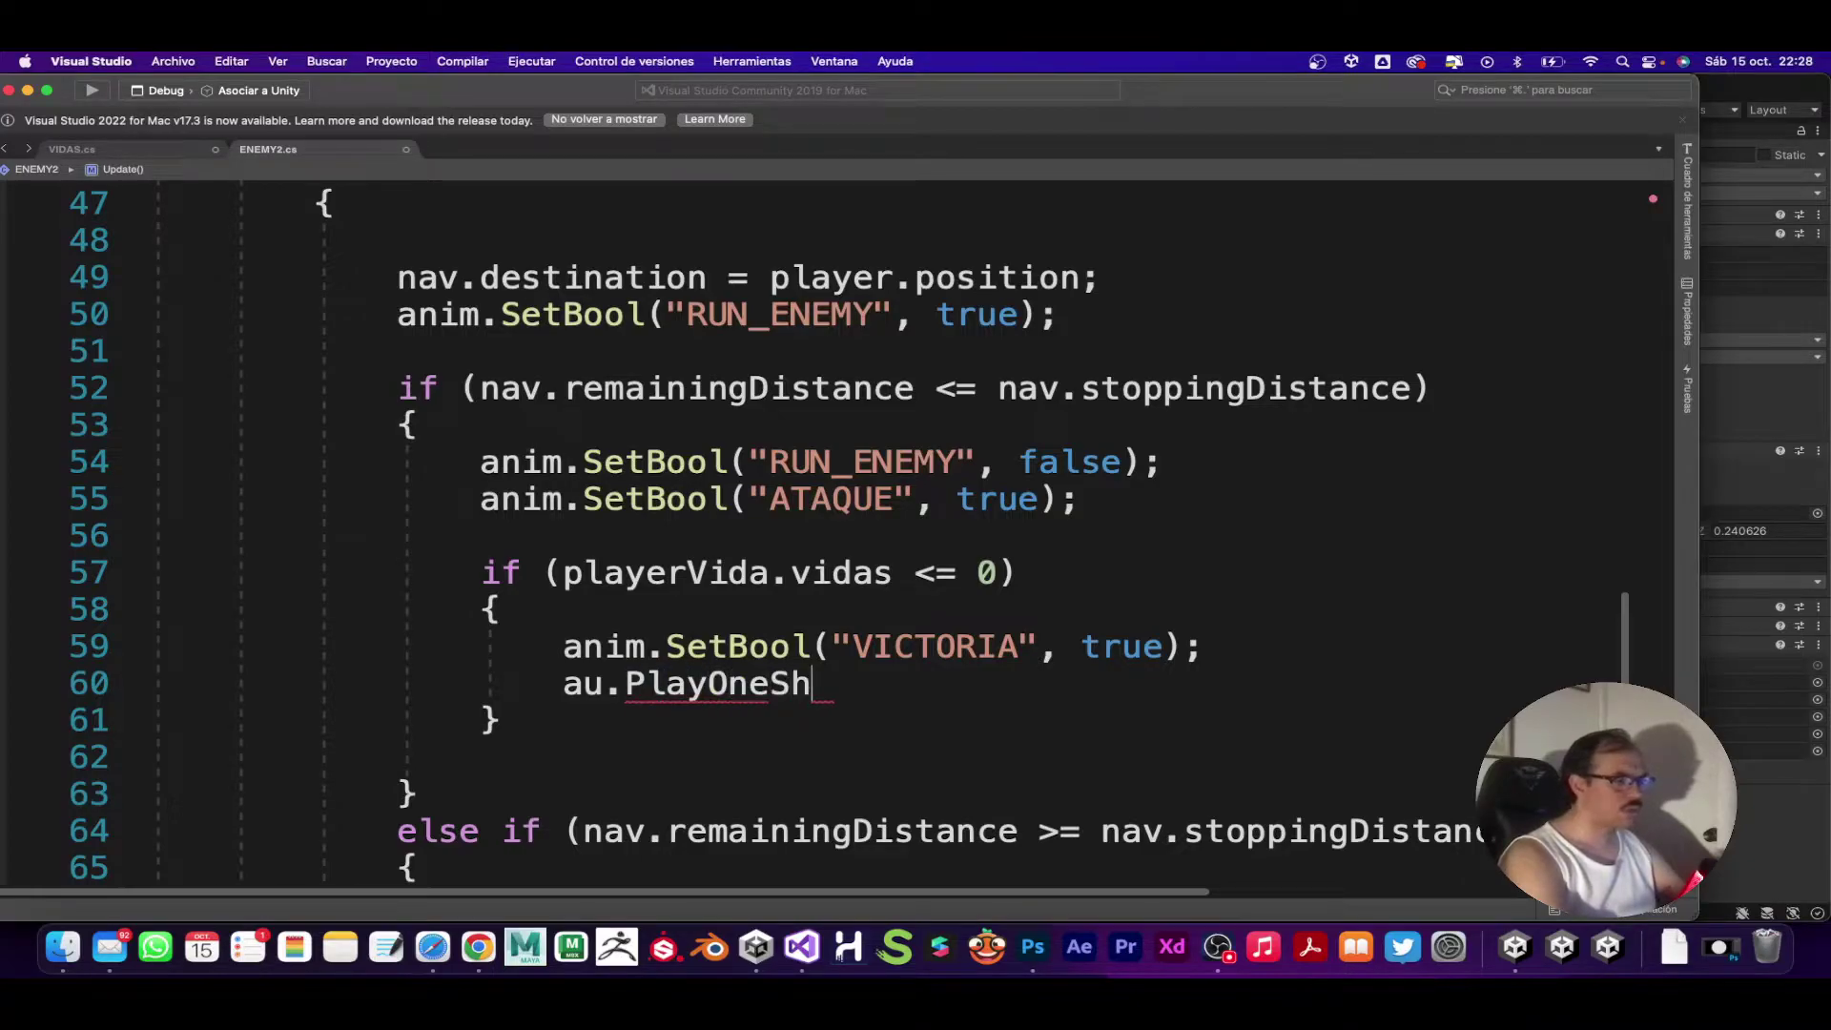
type("oot()")
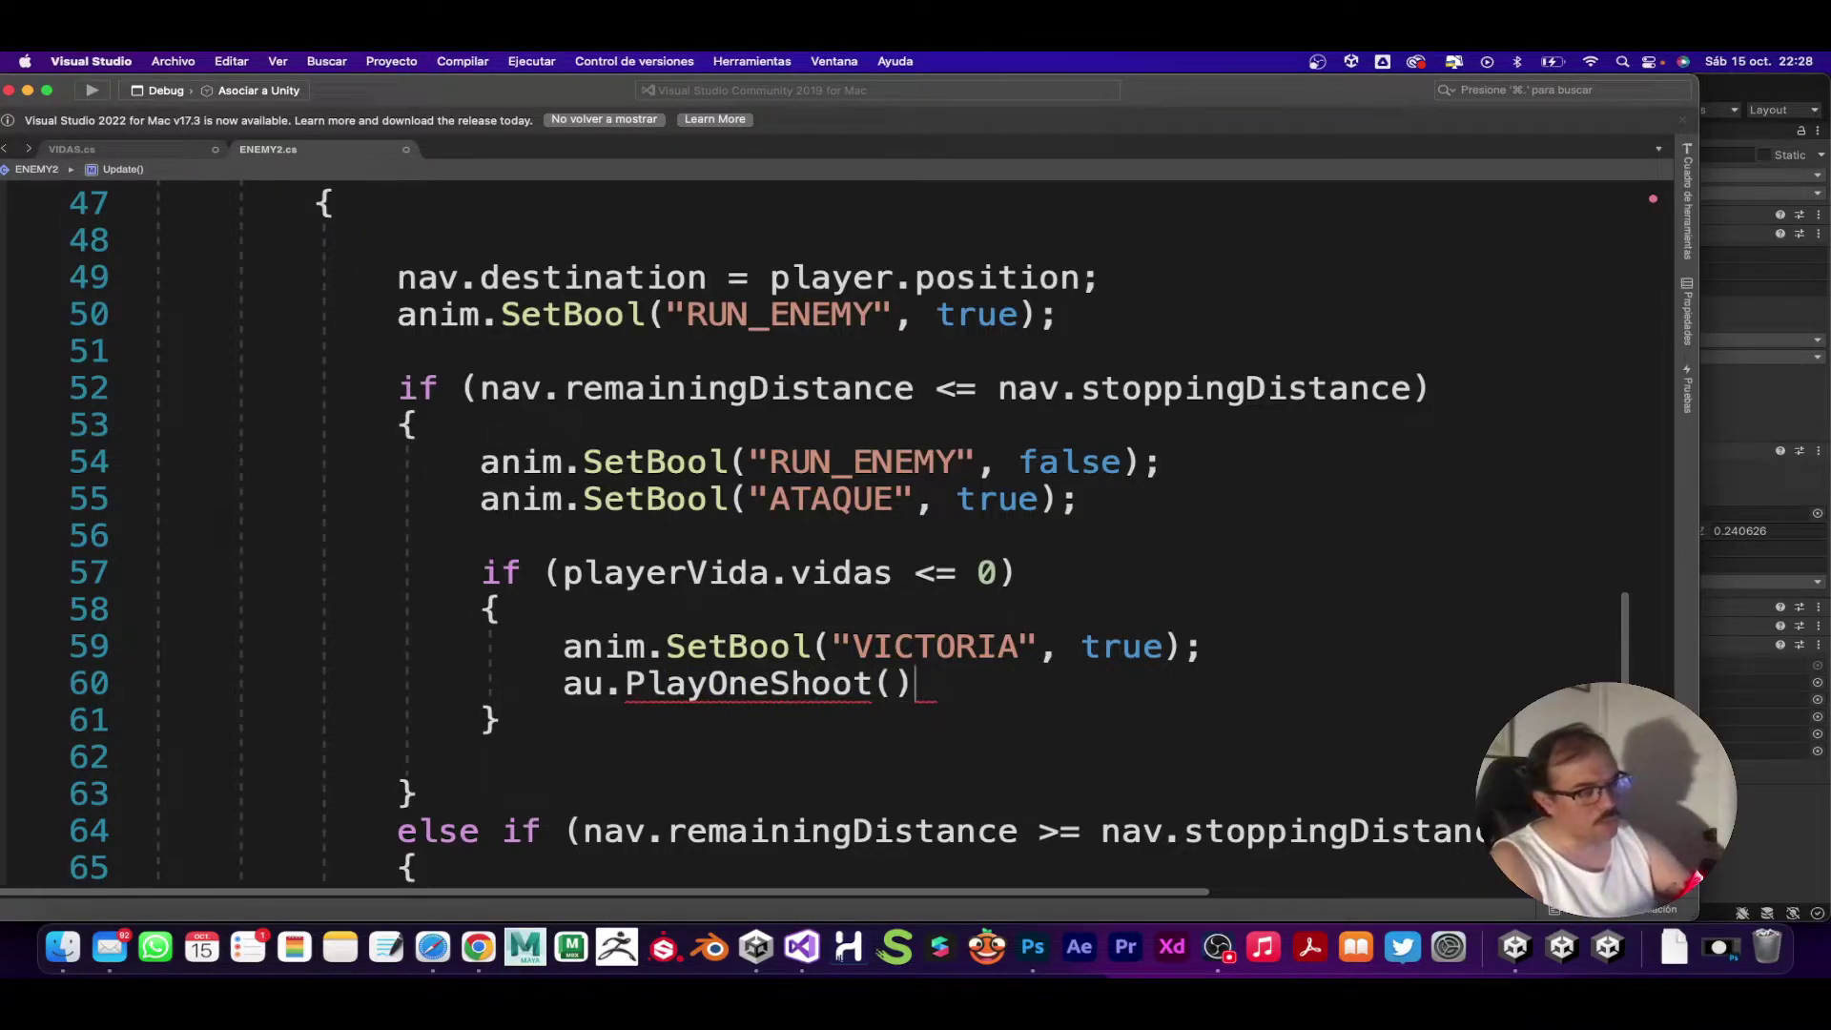
type(";")
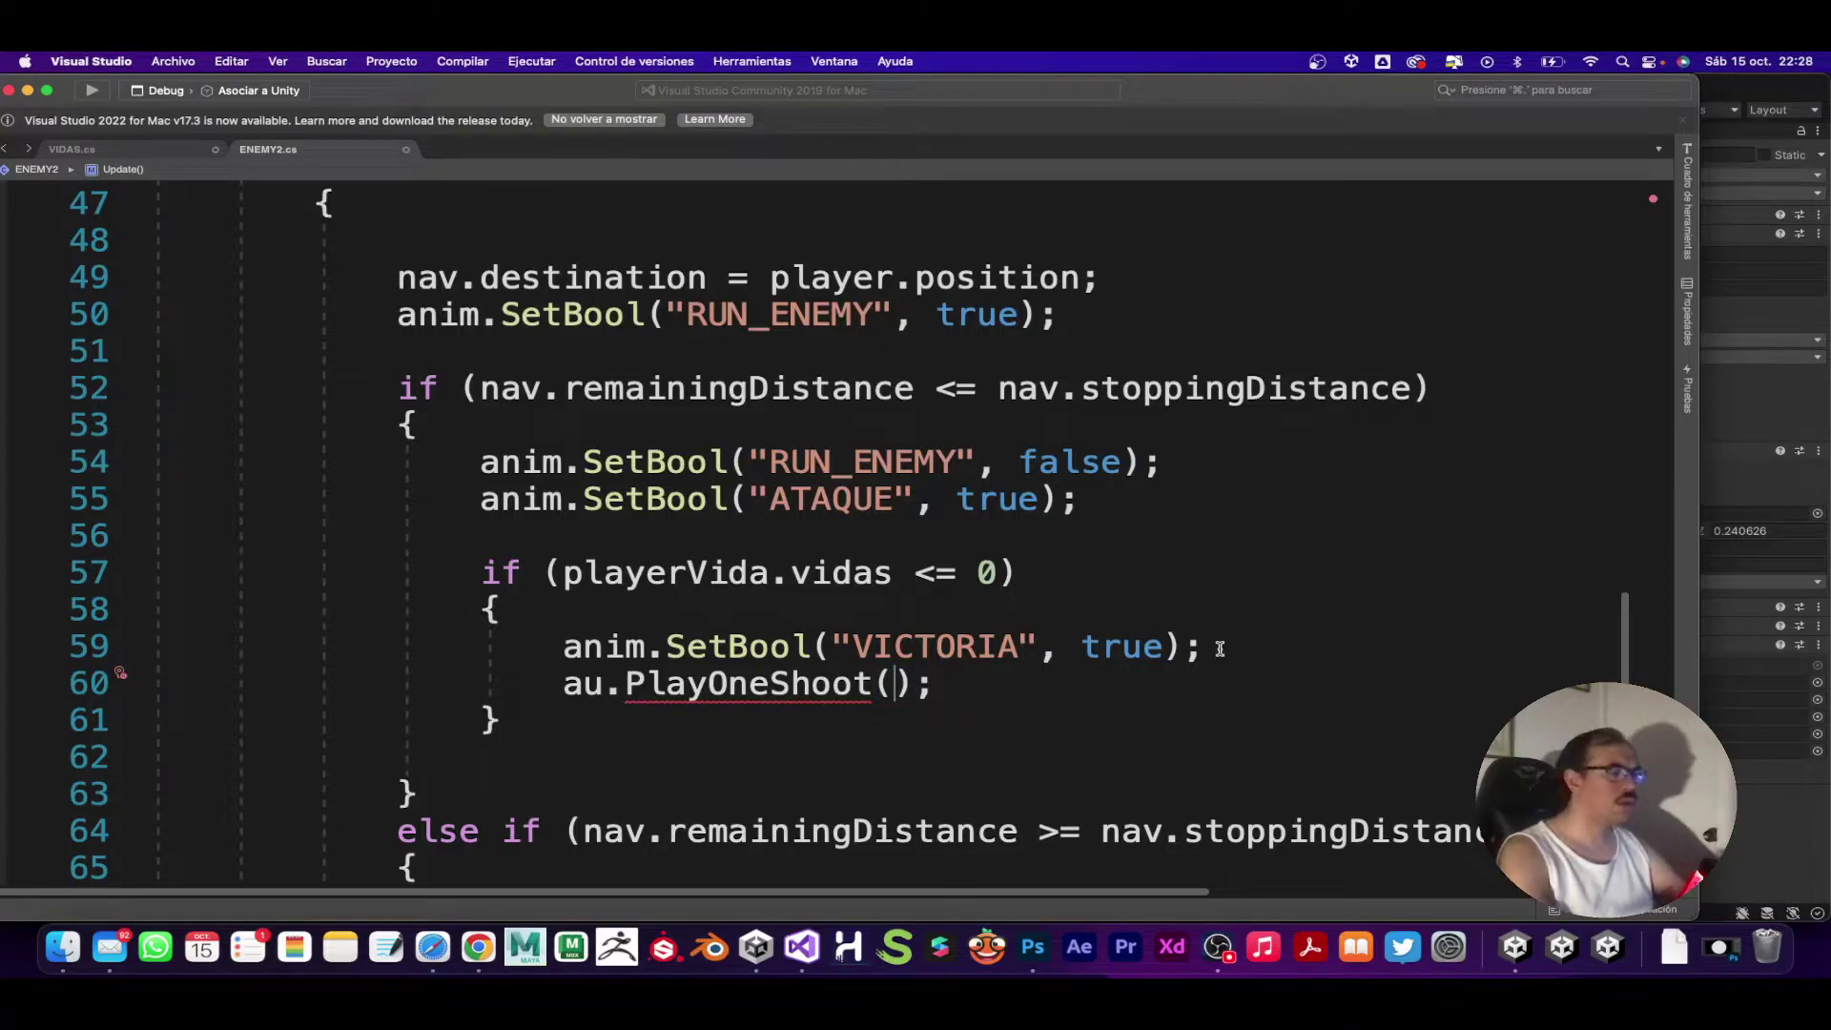
Step: Copy the gritoVictoria field name and paste it as the clip argument of the play call
scroll(1072, 586, "up", 2)
scroll(1072, 586, "up", 3)
scroll(1072, 586, "up", 3)
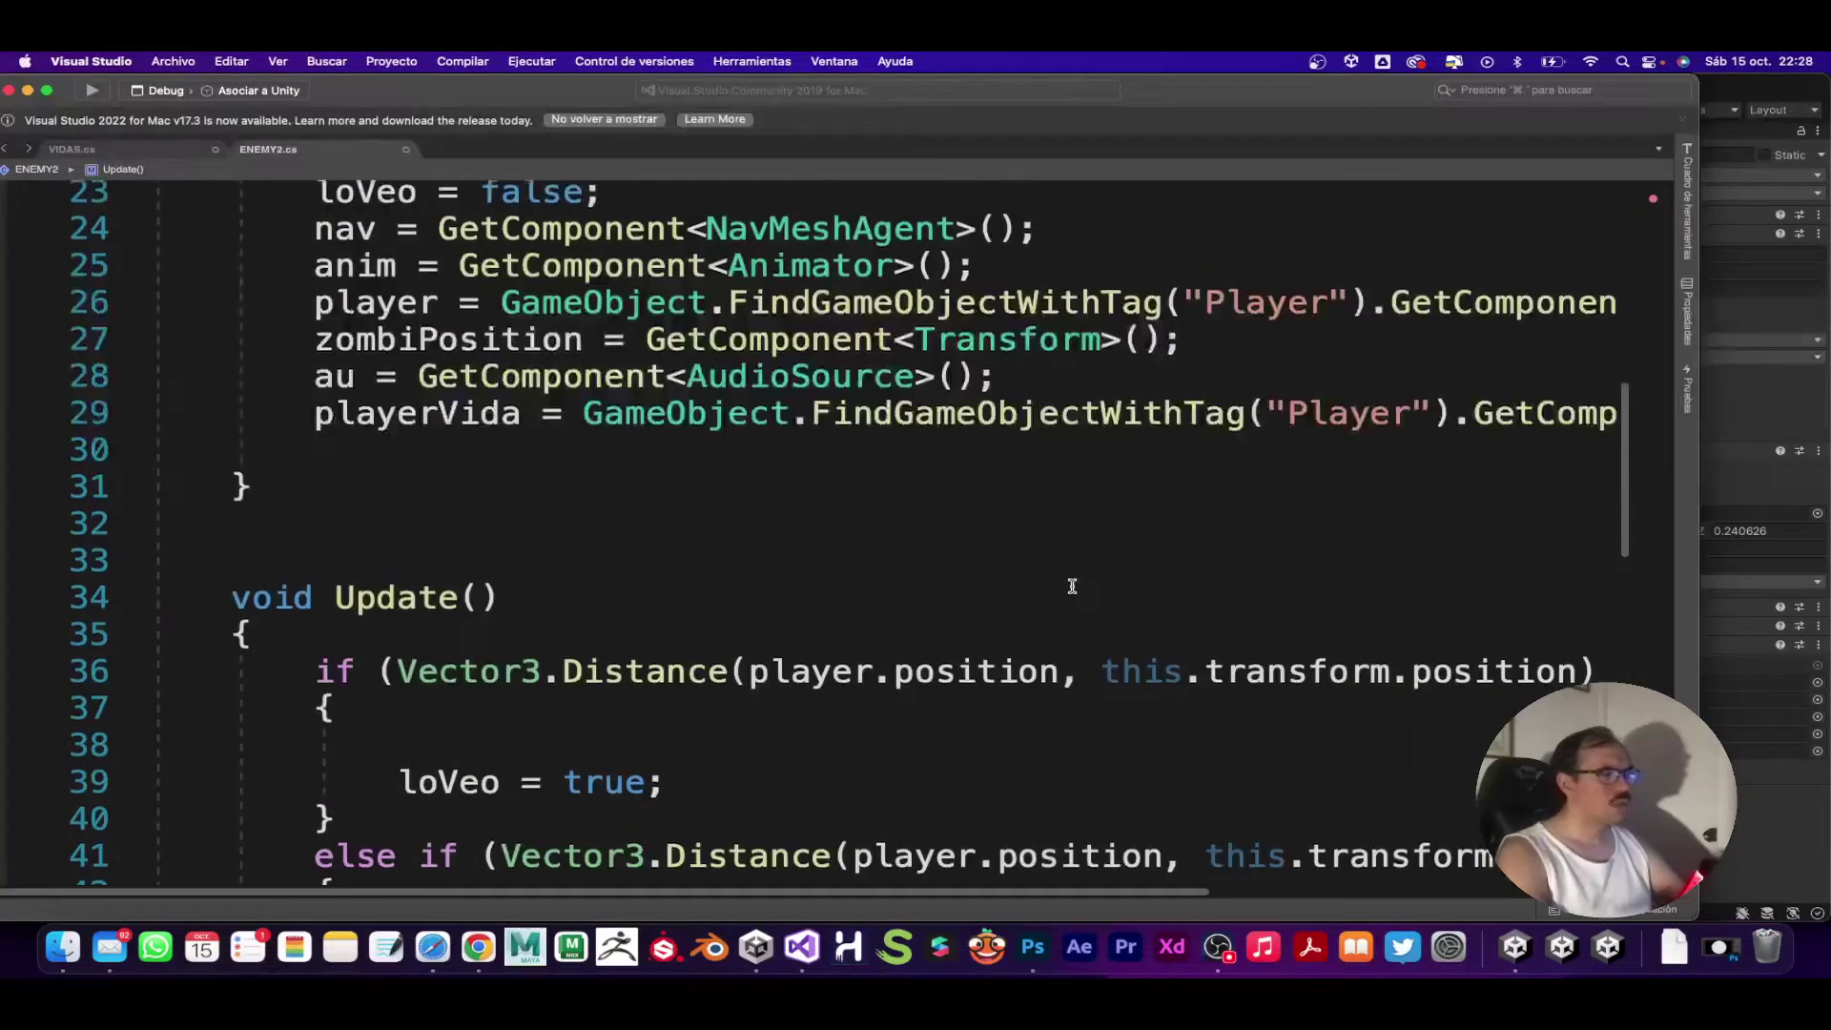
scroll(1073, 585, "up", 3)
left_click_drag(582, 326, 863, 331)
key("super+c")
scroll(933, 531, "down", 4)
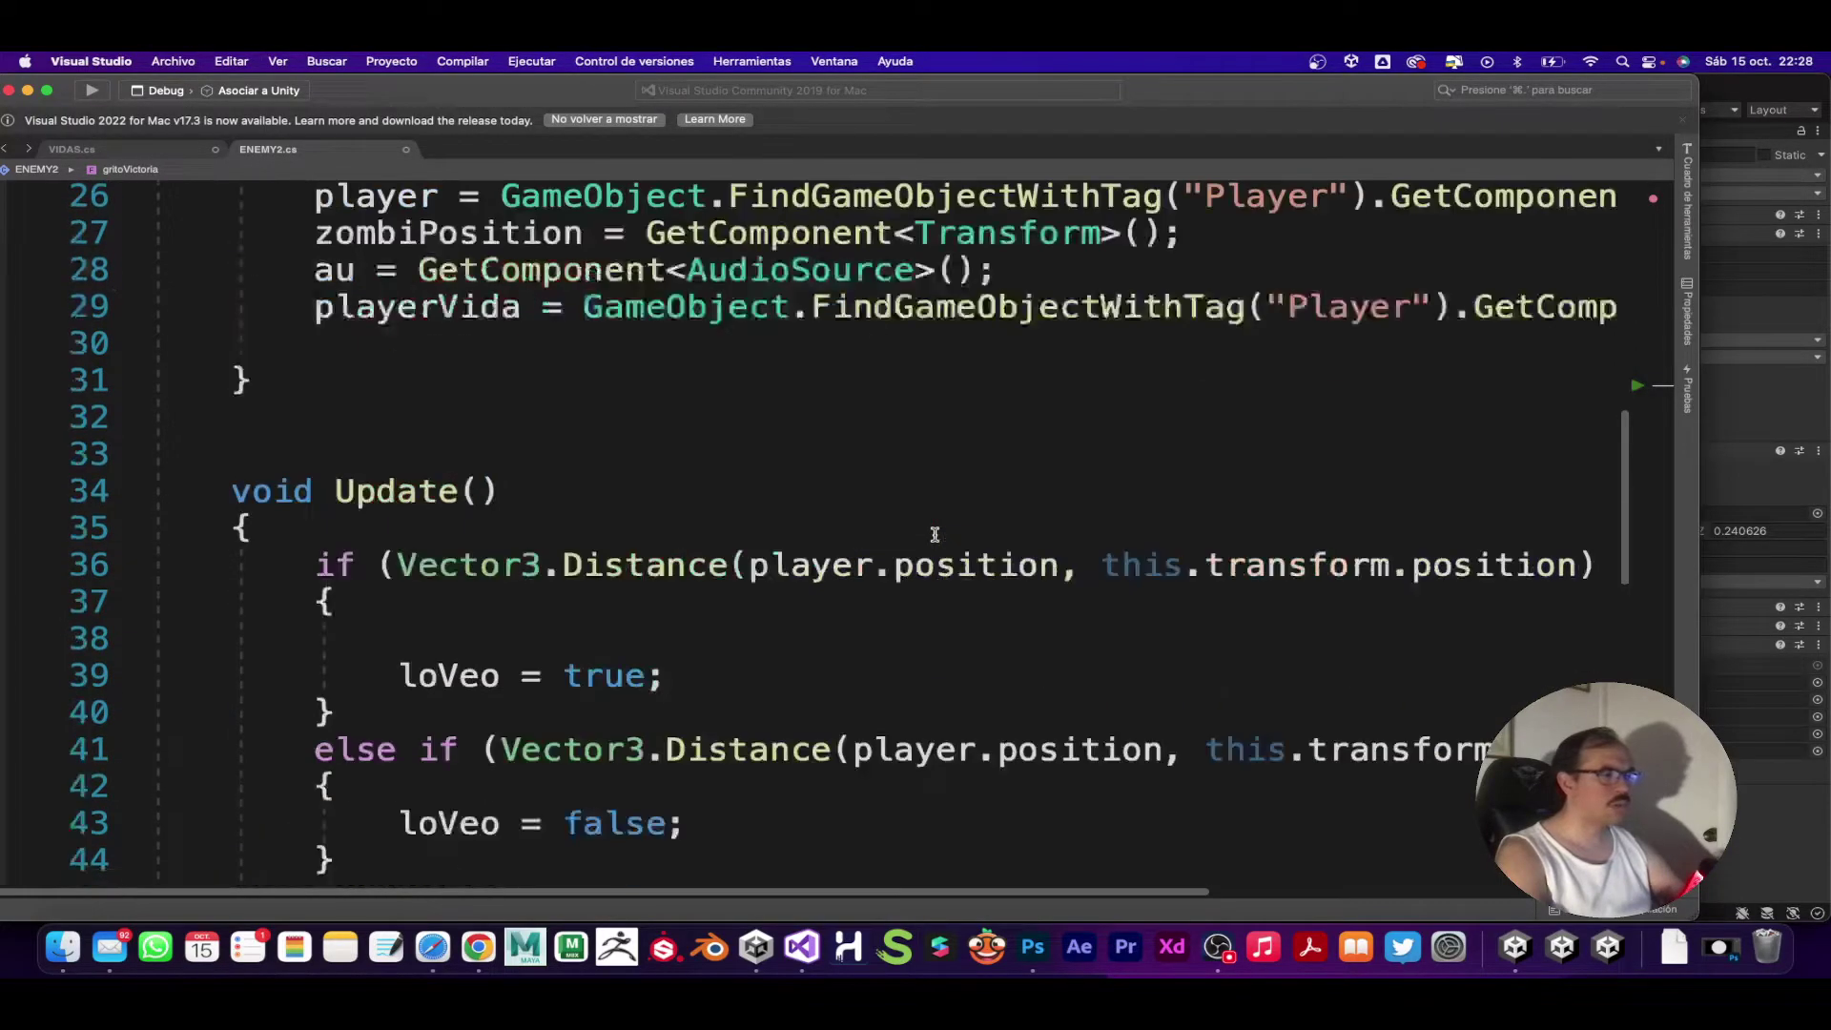
scroll(941, 518, "down", 7)
scroll(938, 539, "down", 2)
left_click(892, 523)
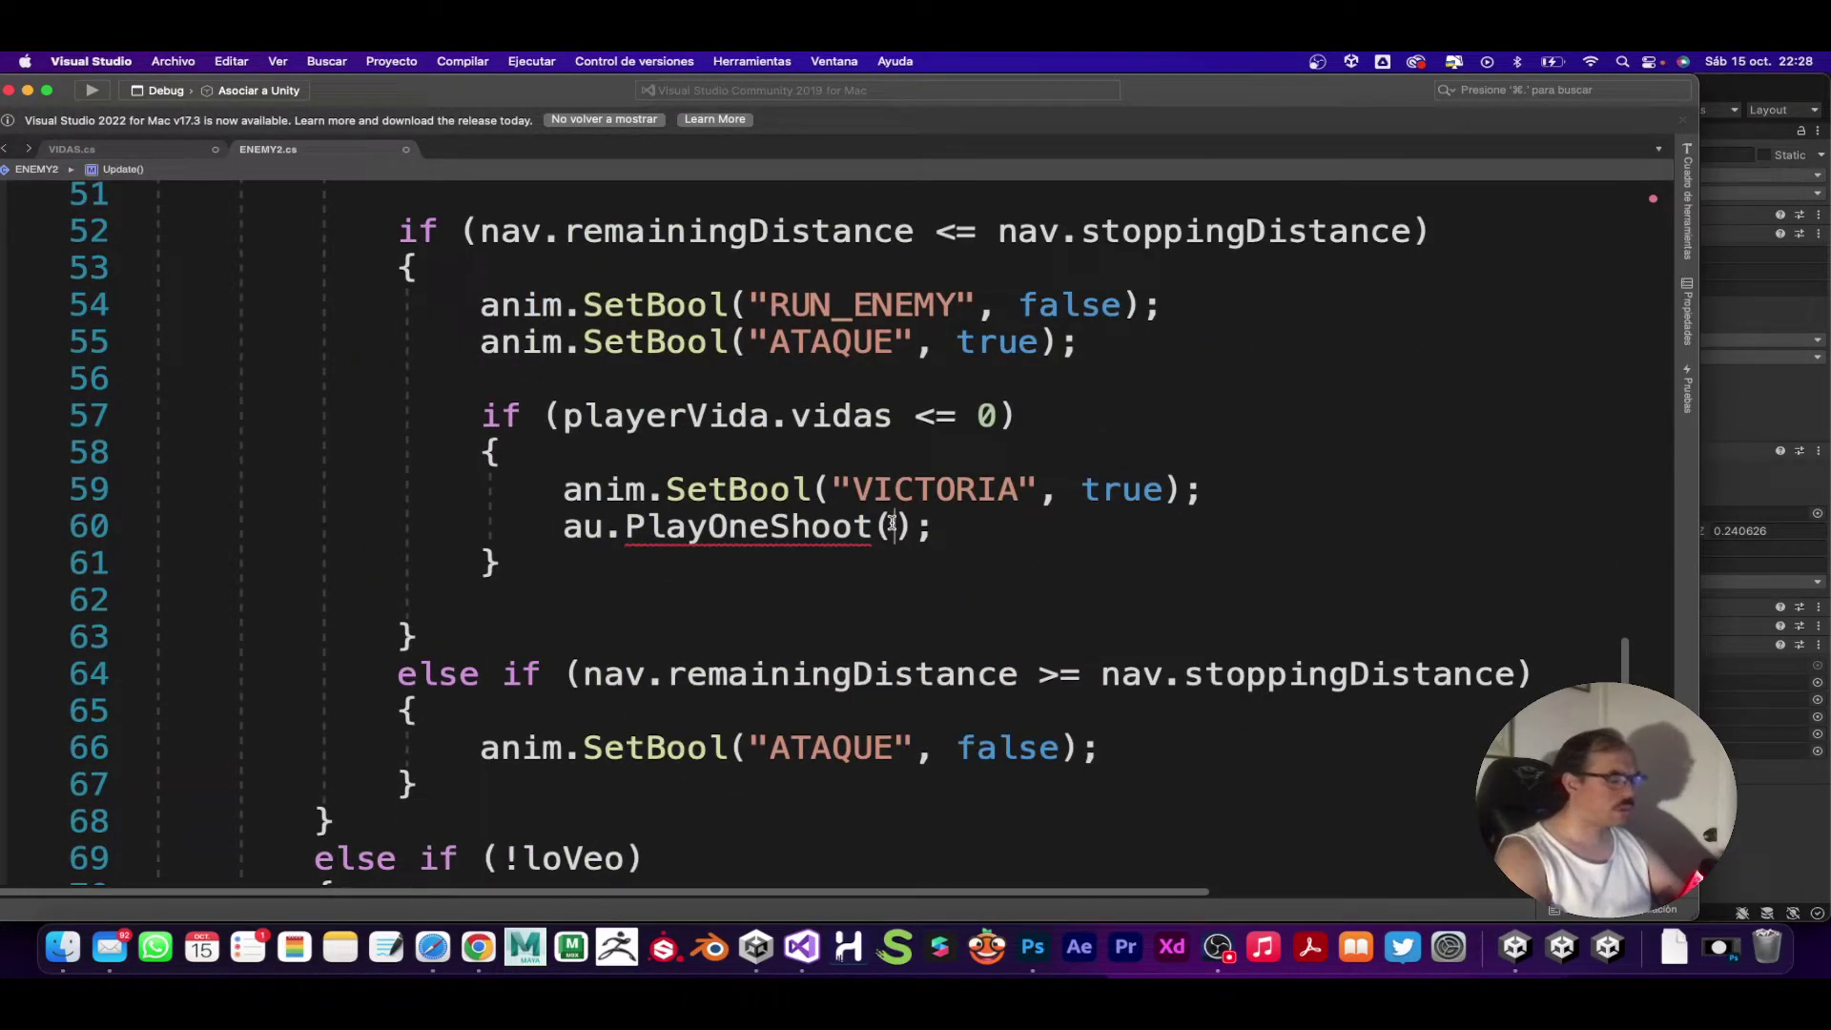
key("super+v")
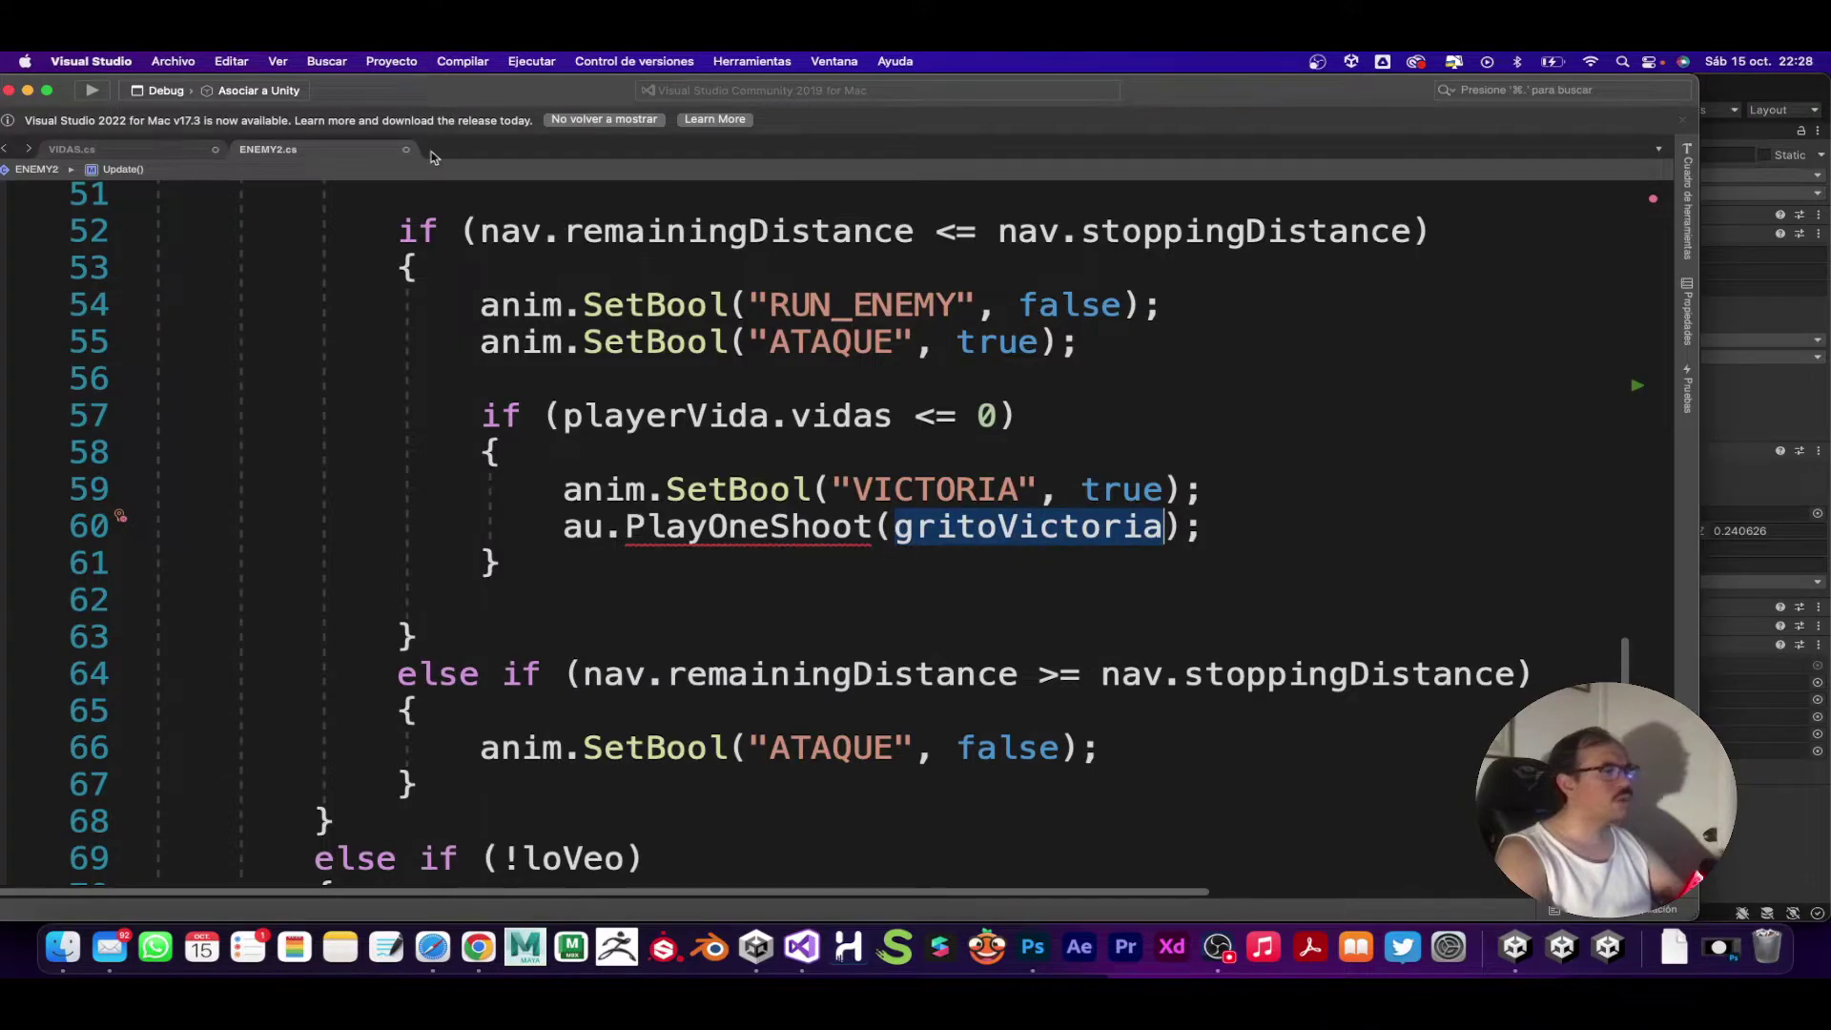
Step: Fix the typo to 'au.PlayOneShot(gritoVictoria);', checking against VIDAS, and return to Unity
left_click(108, 151)
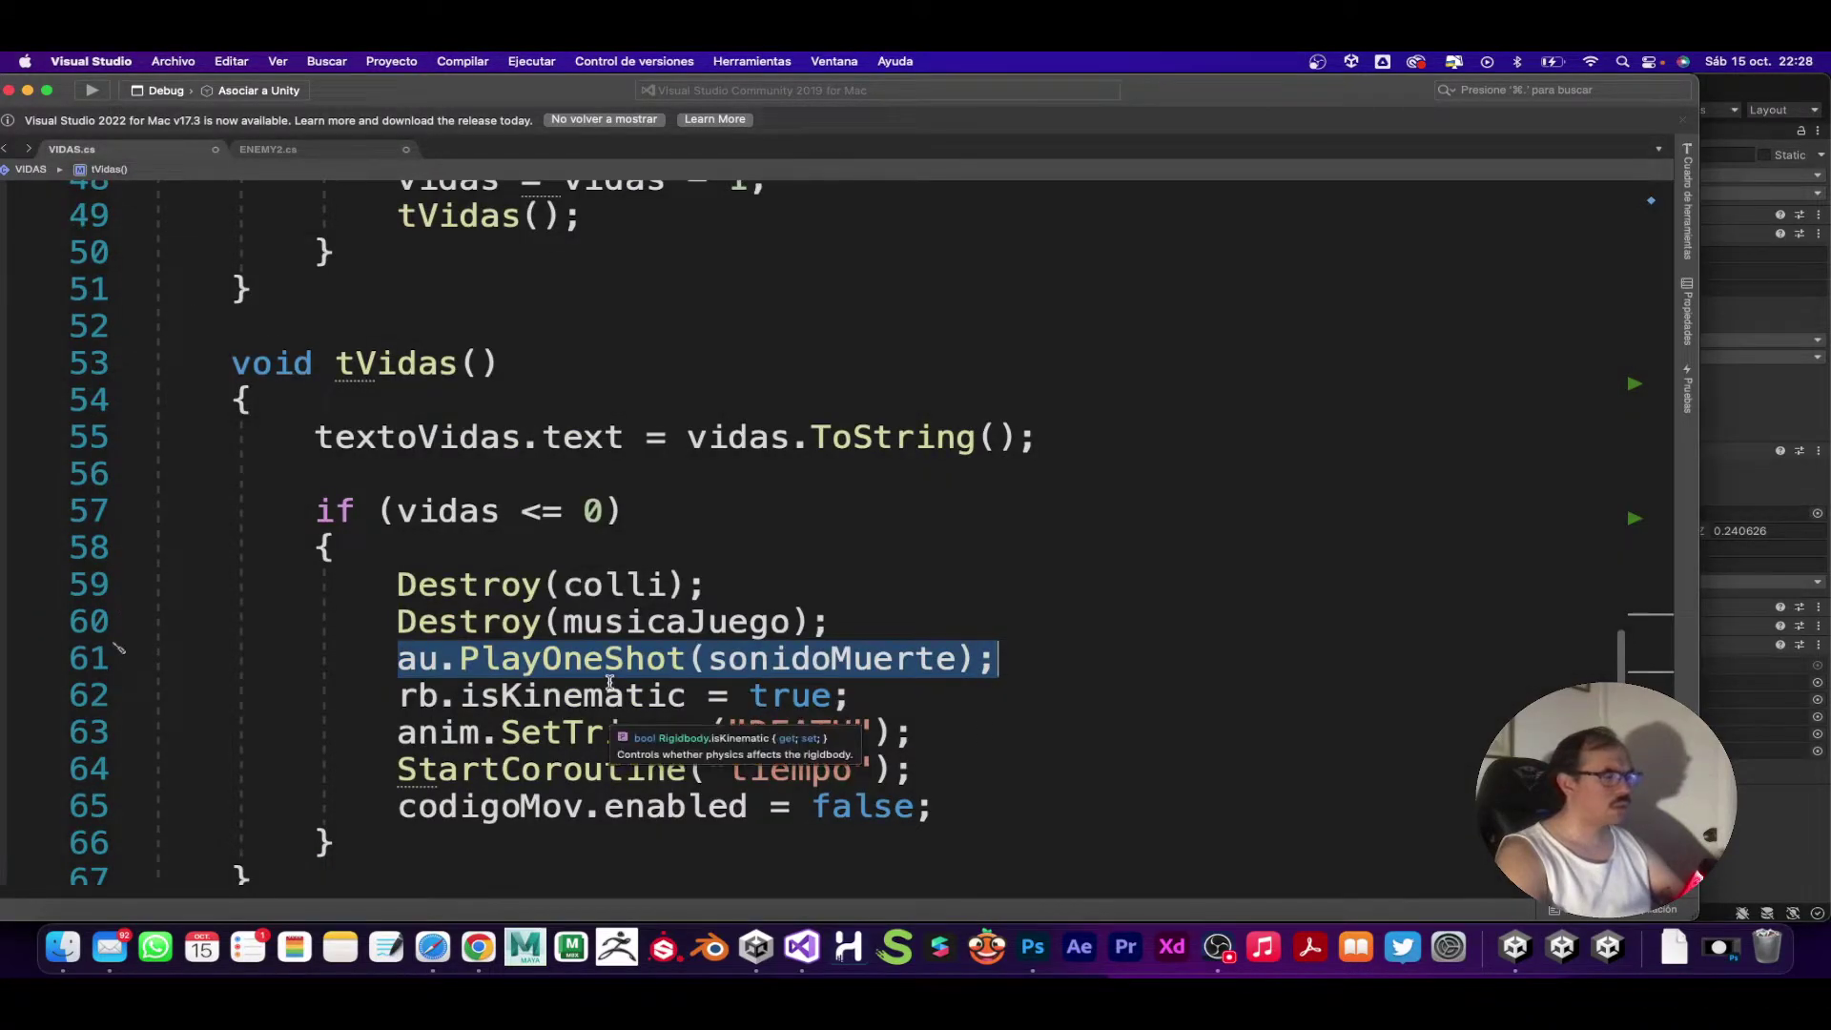
left_click(289, 151)
left_click(849, 526)
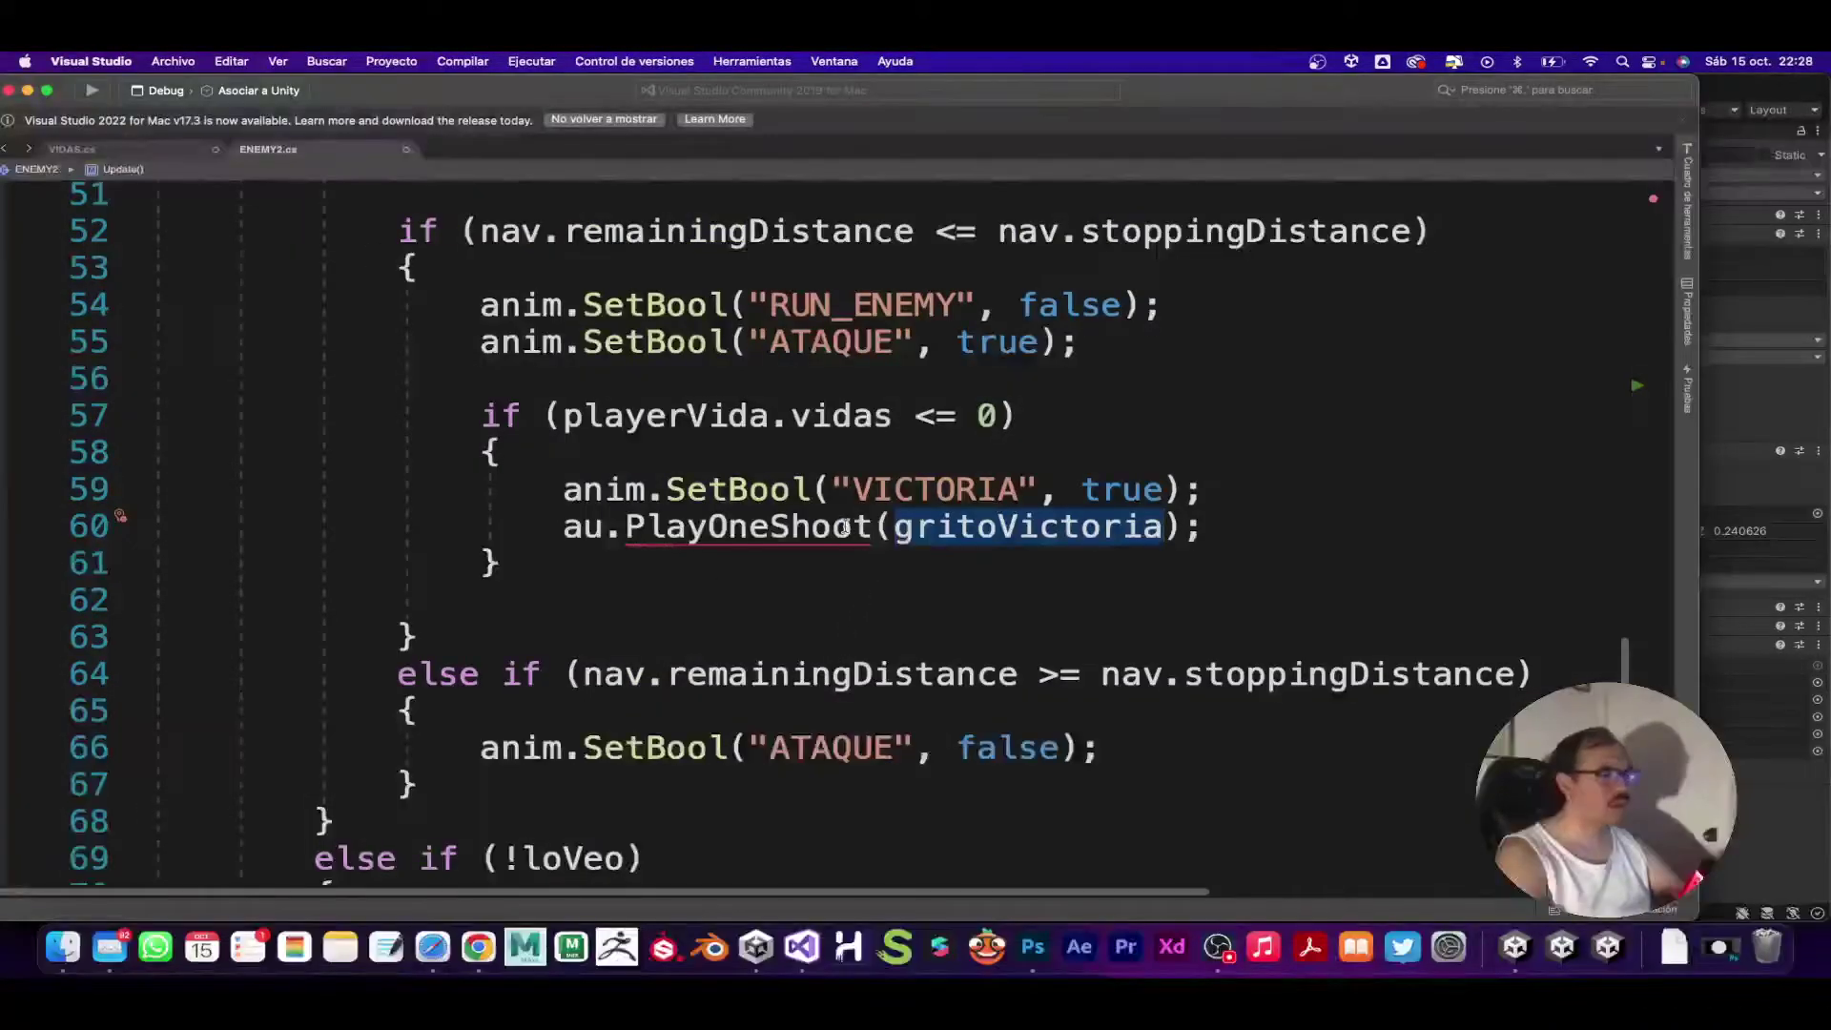
key("BackSpace")
key("End")
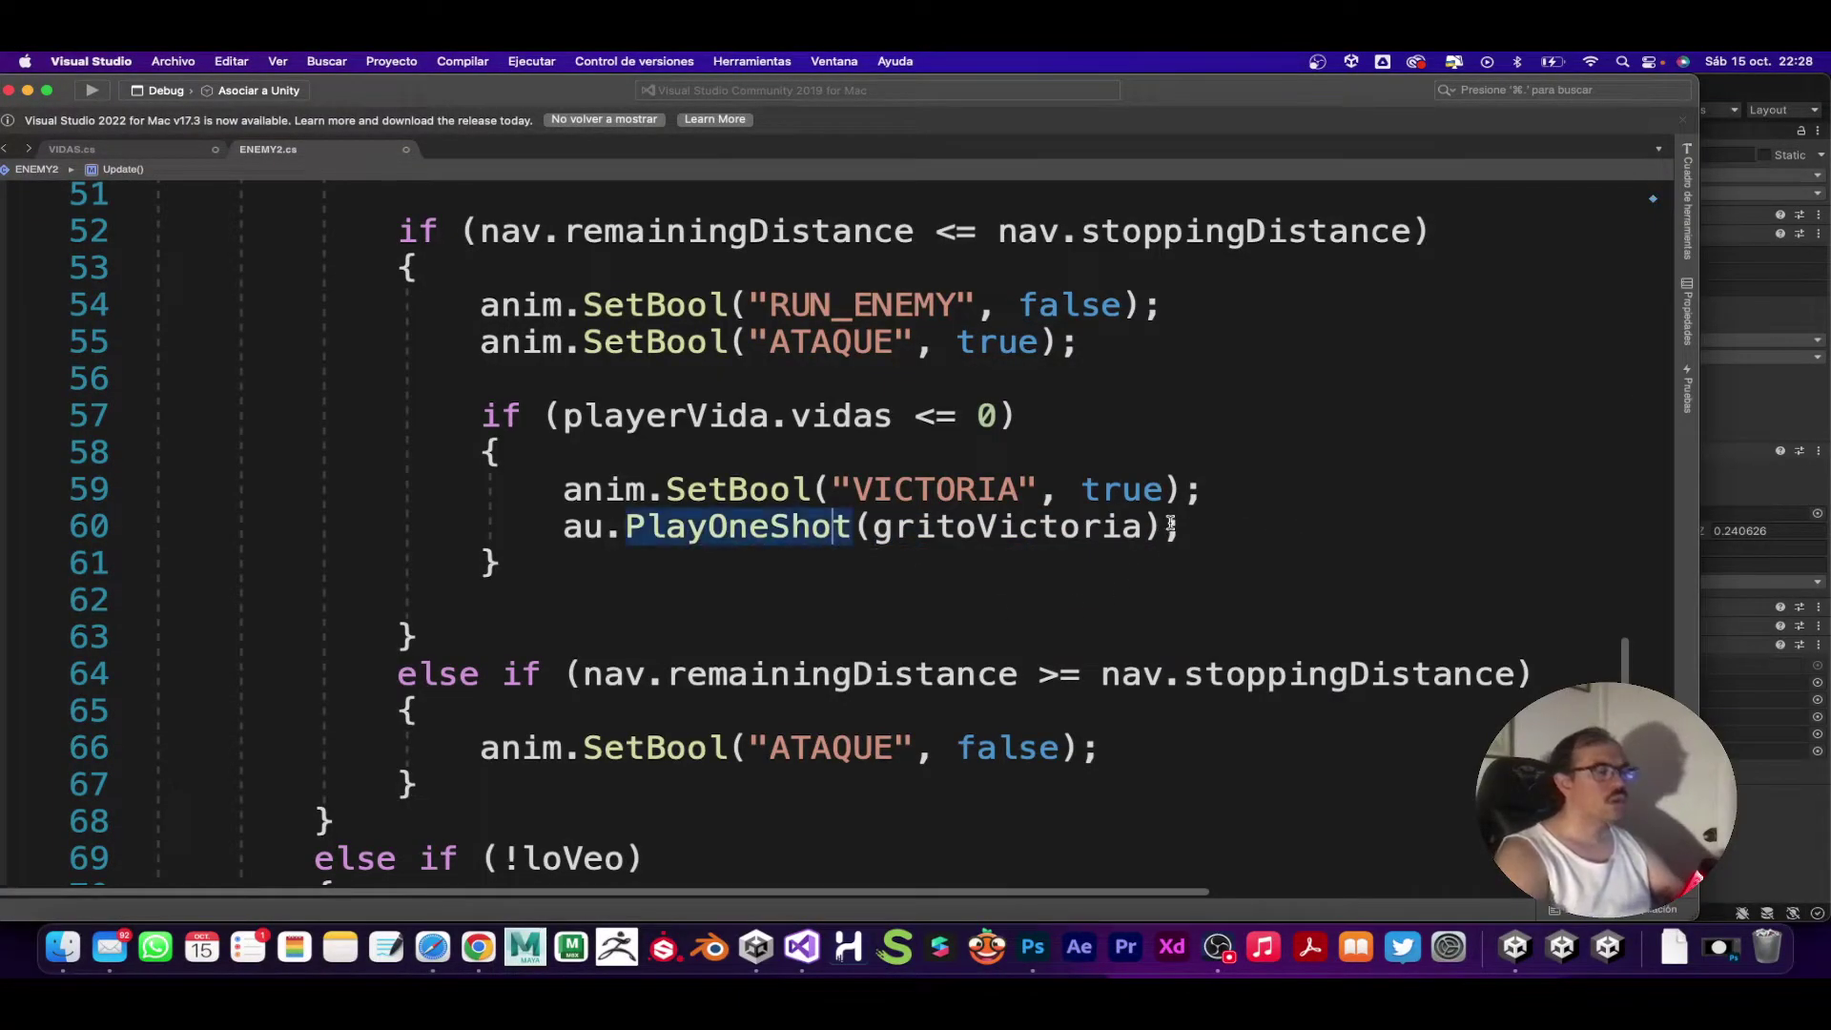
left_click_drag(481, 416, 1120, 409)
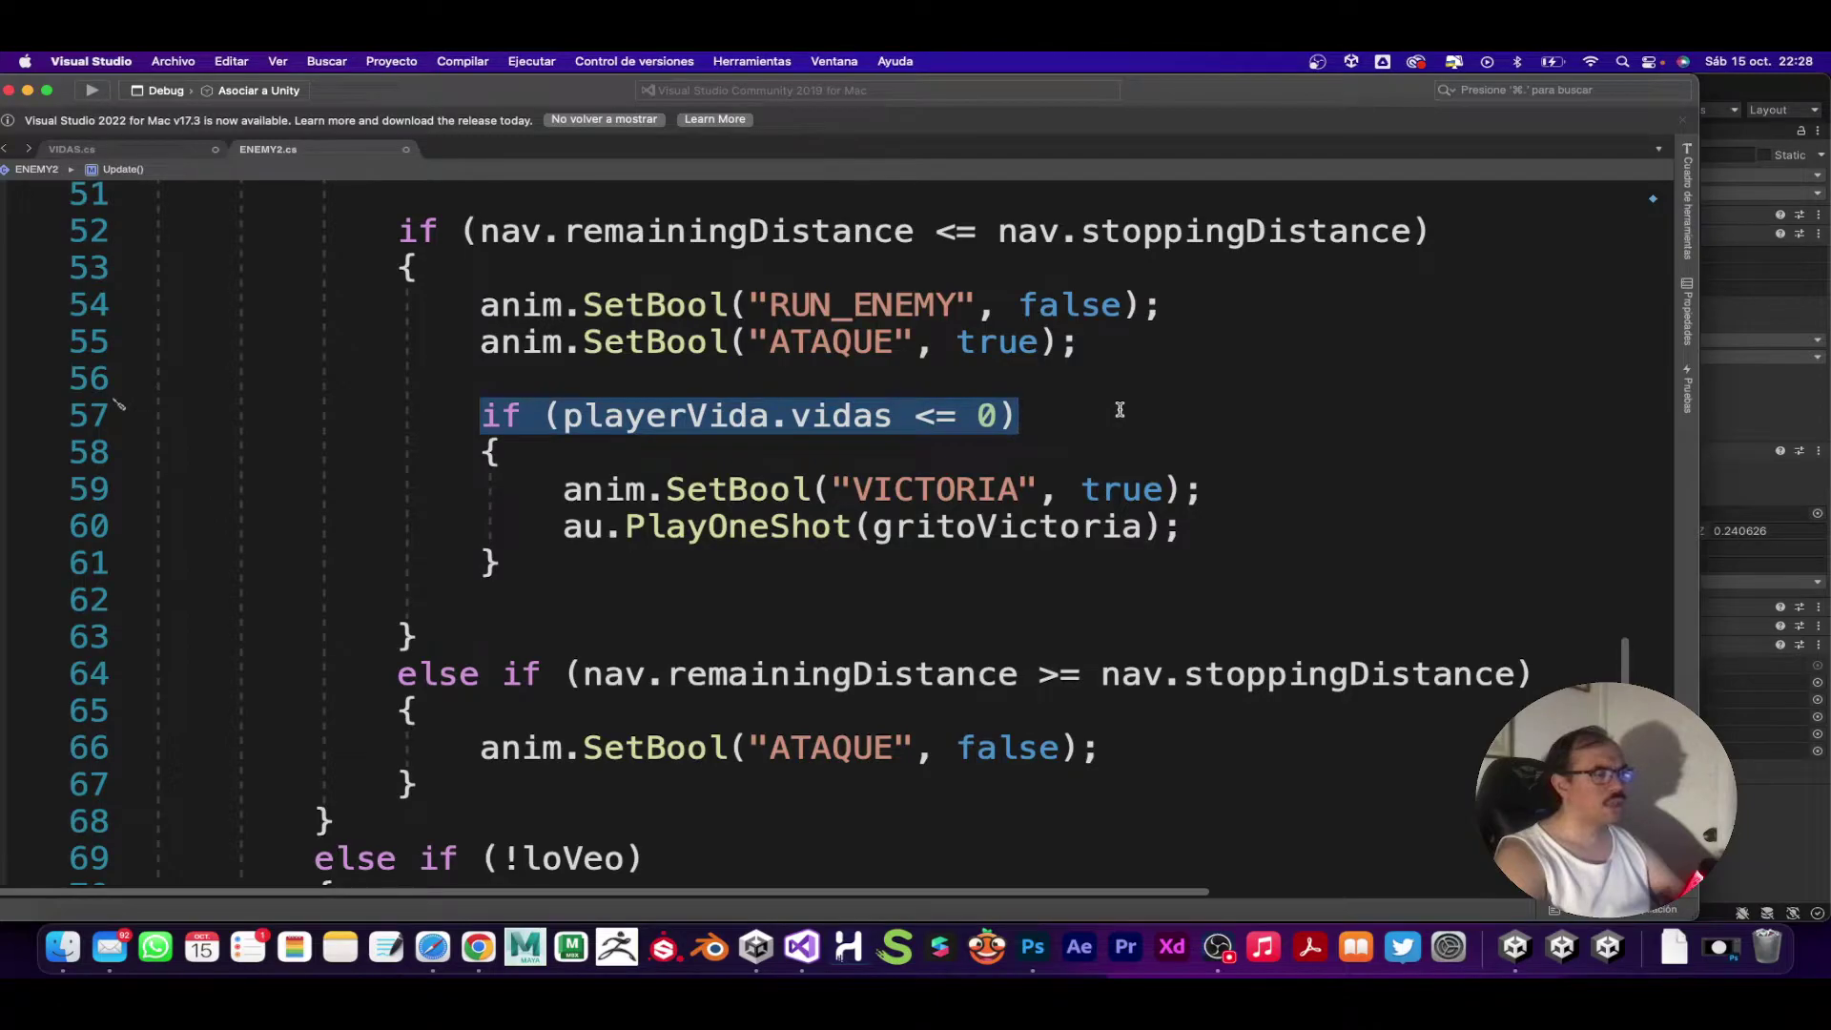
left_click_drag(554, 490, 1226, 500)
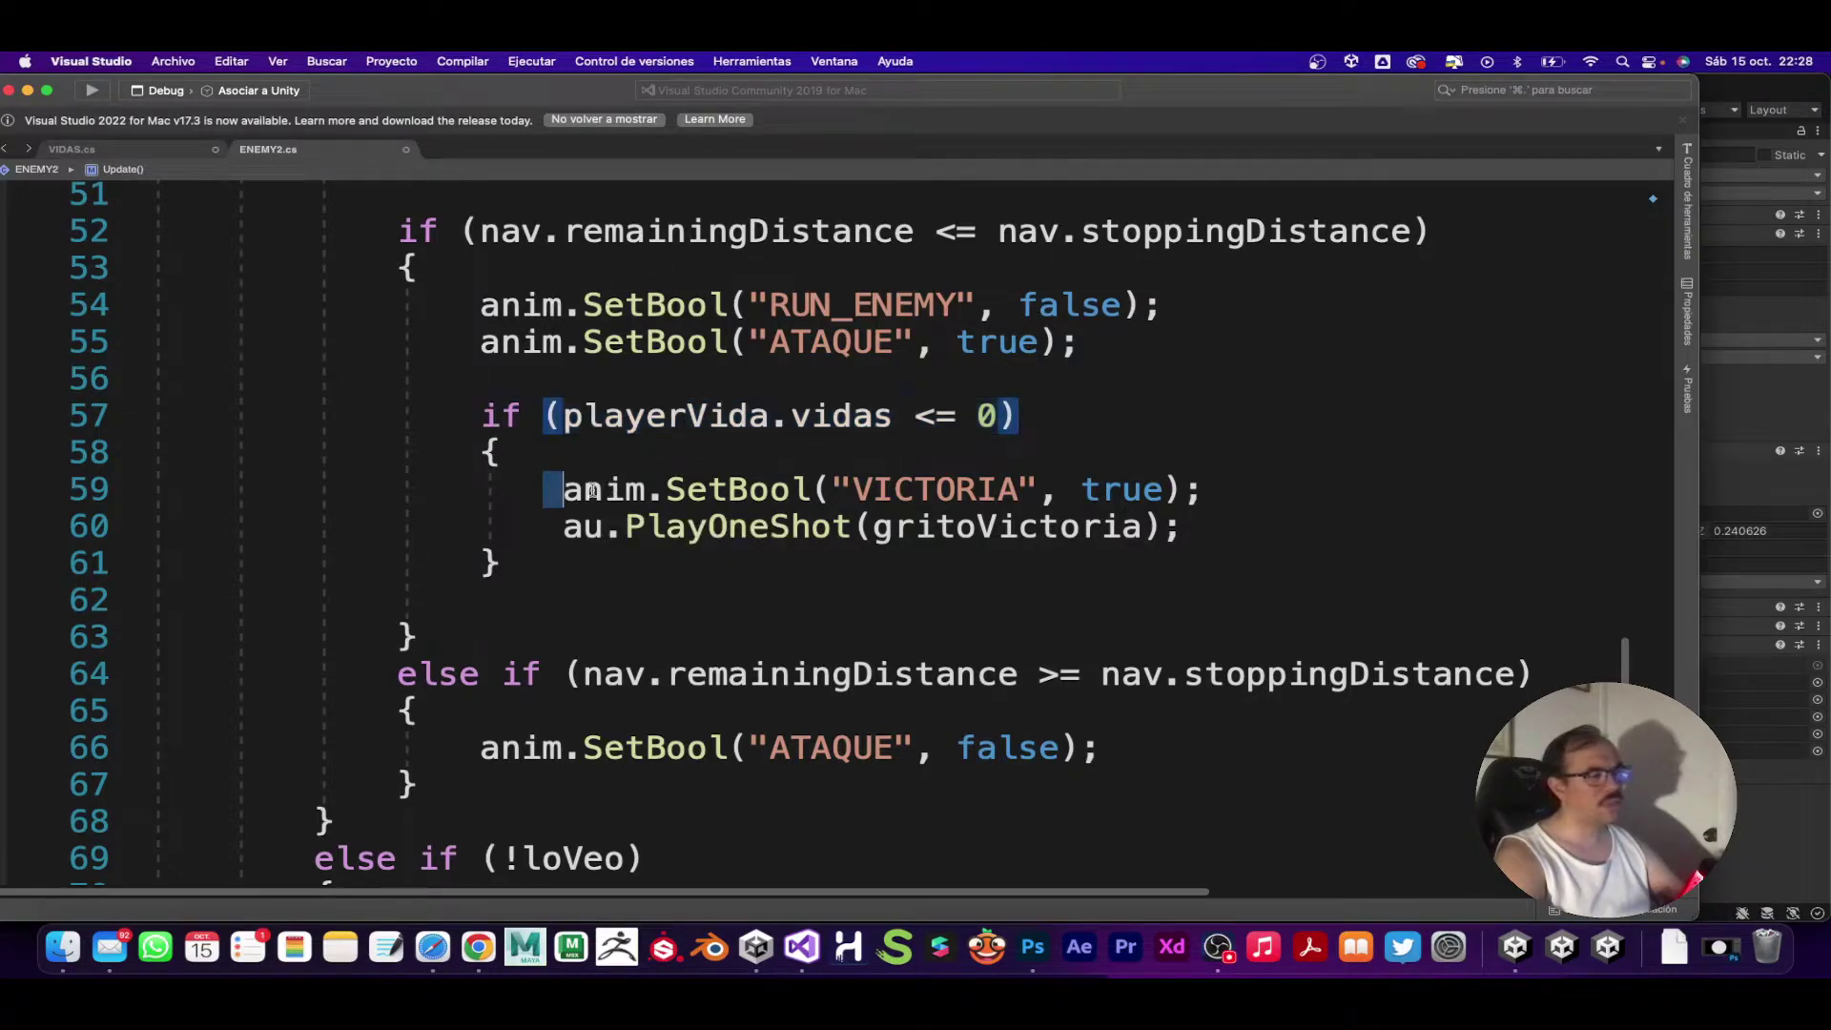
left_click_drag(559, 529, 1245, 522)
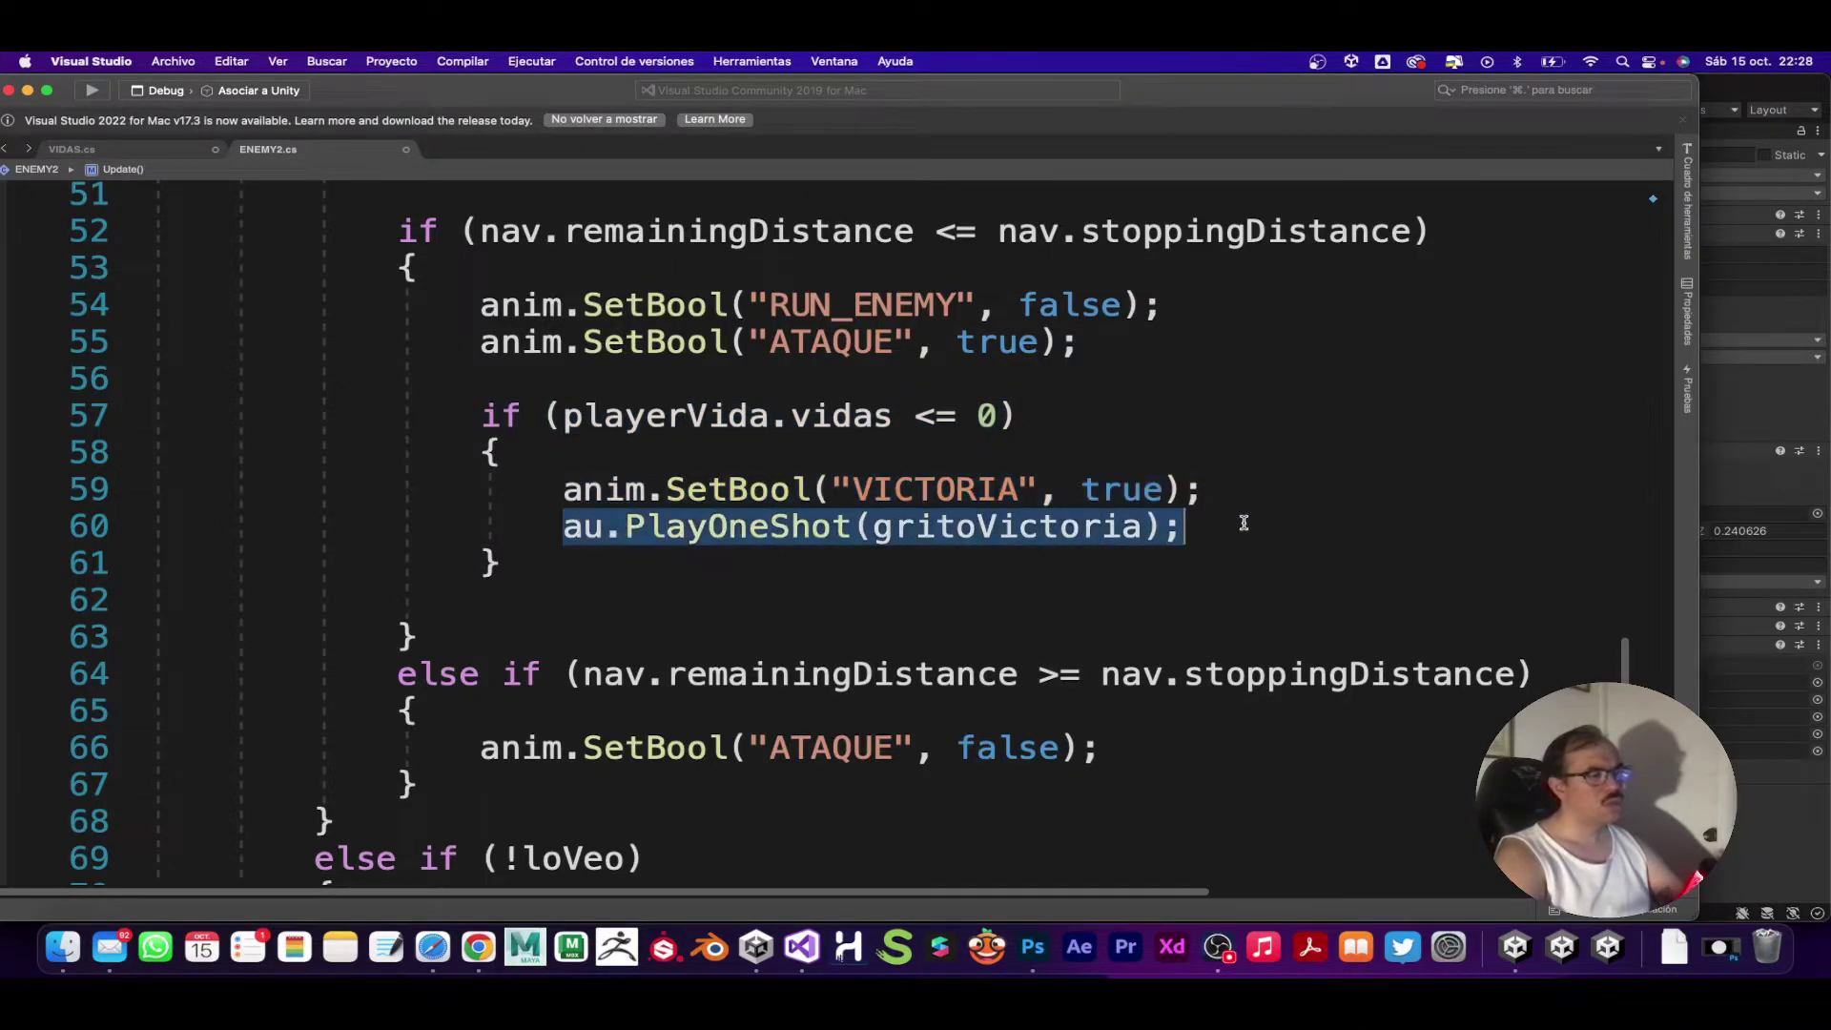
left_click(1210, 523)
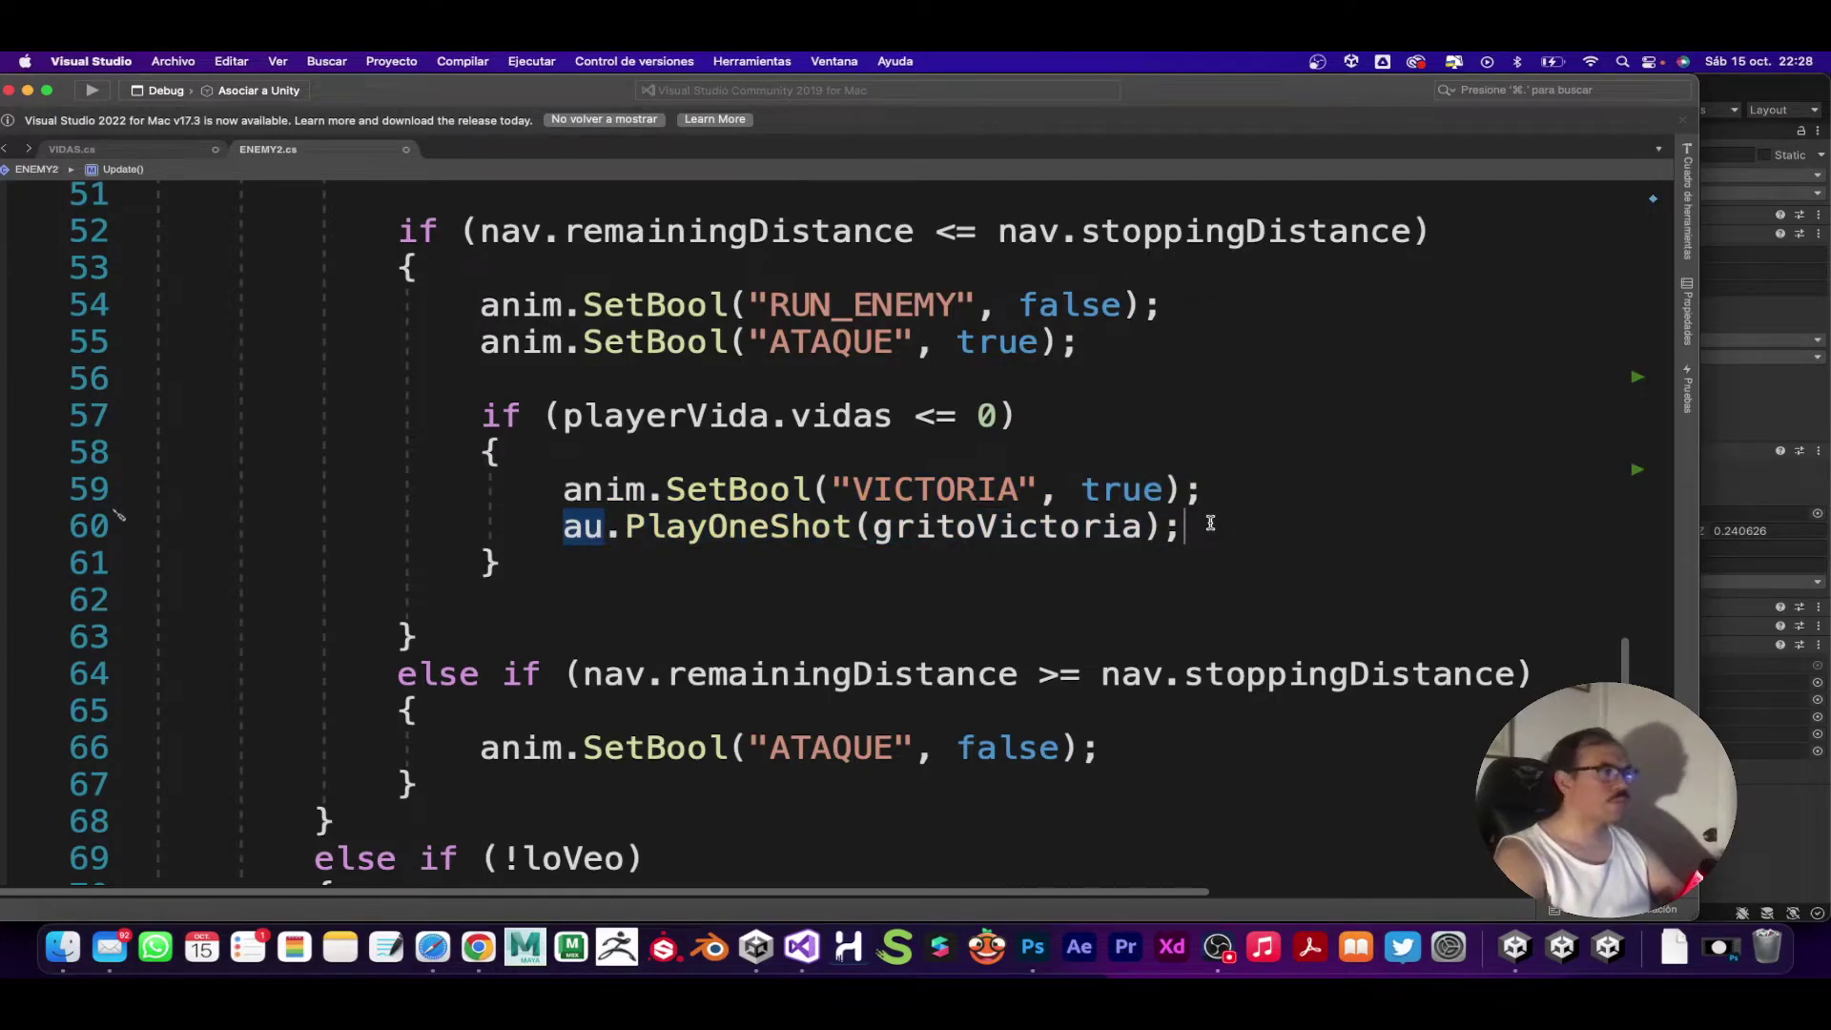
key("ctrl+Up")
left_click(1170, 704)
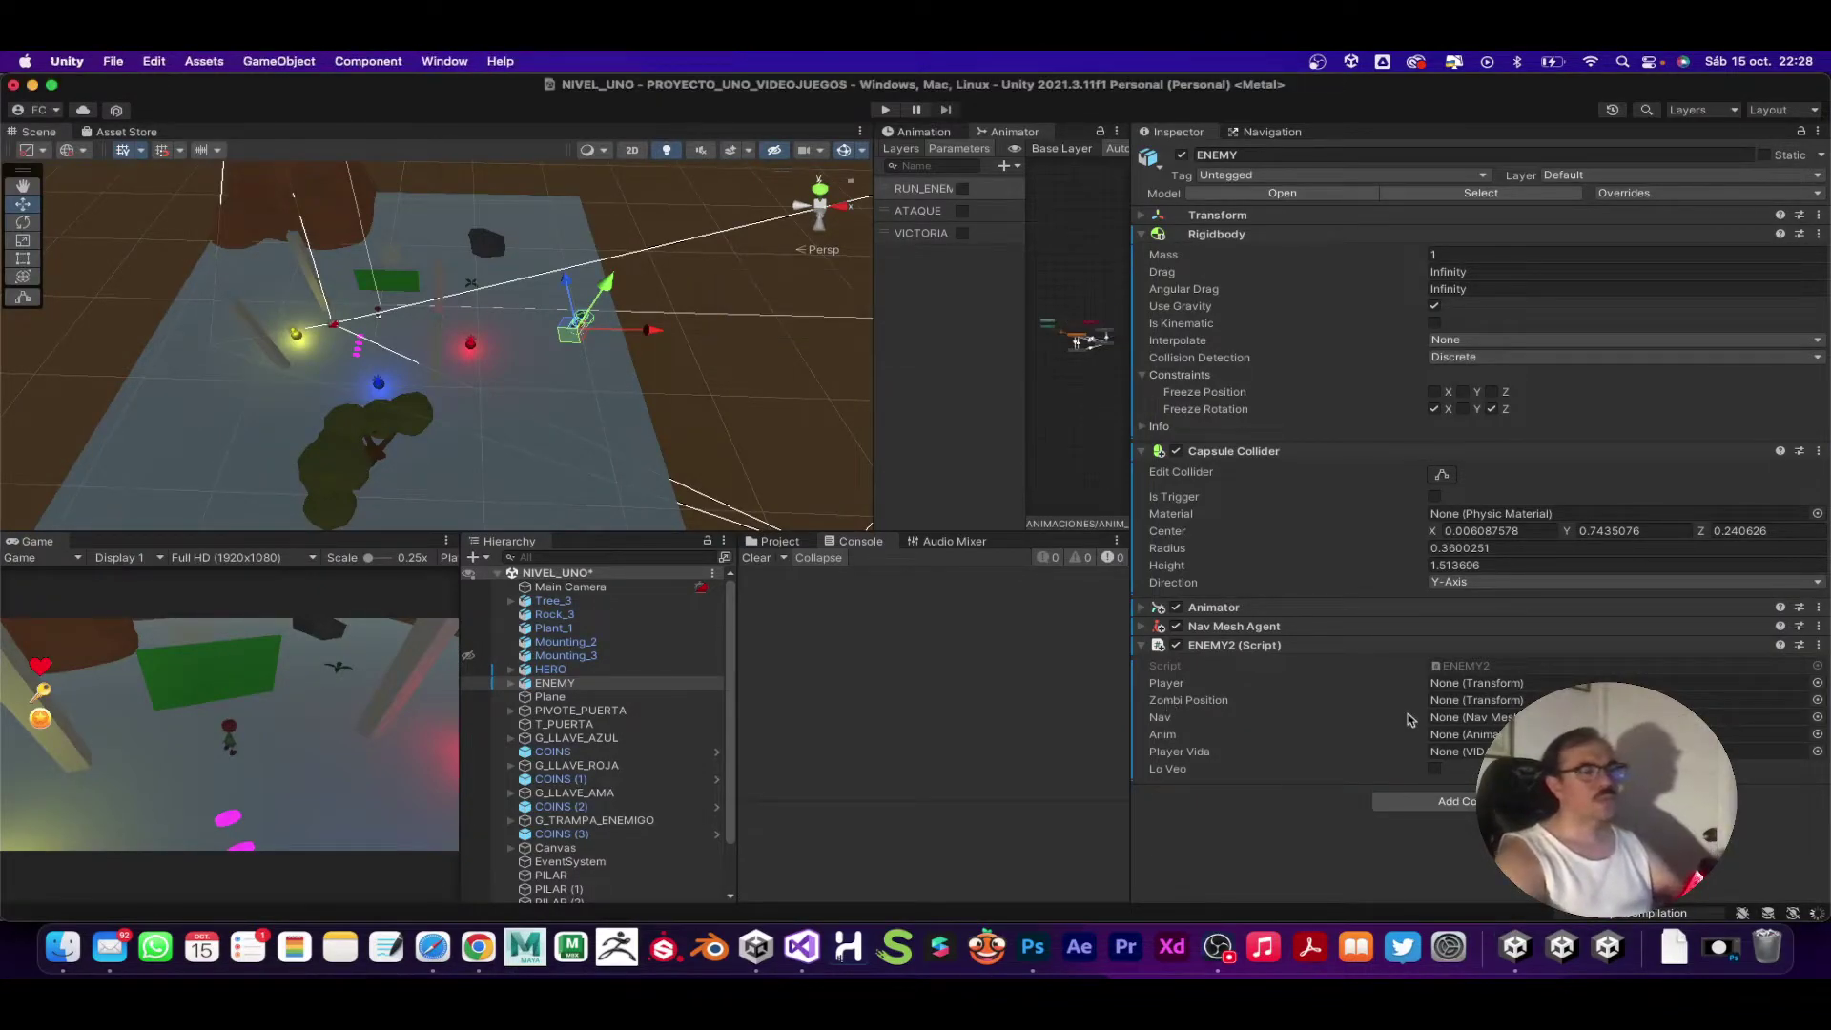
Step: Collapse ENEMY's components, add an Audio Source by searching 'au', then expand ENEMY2 (Script)
left_click(1141, 234)
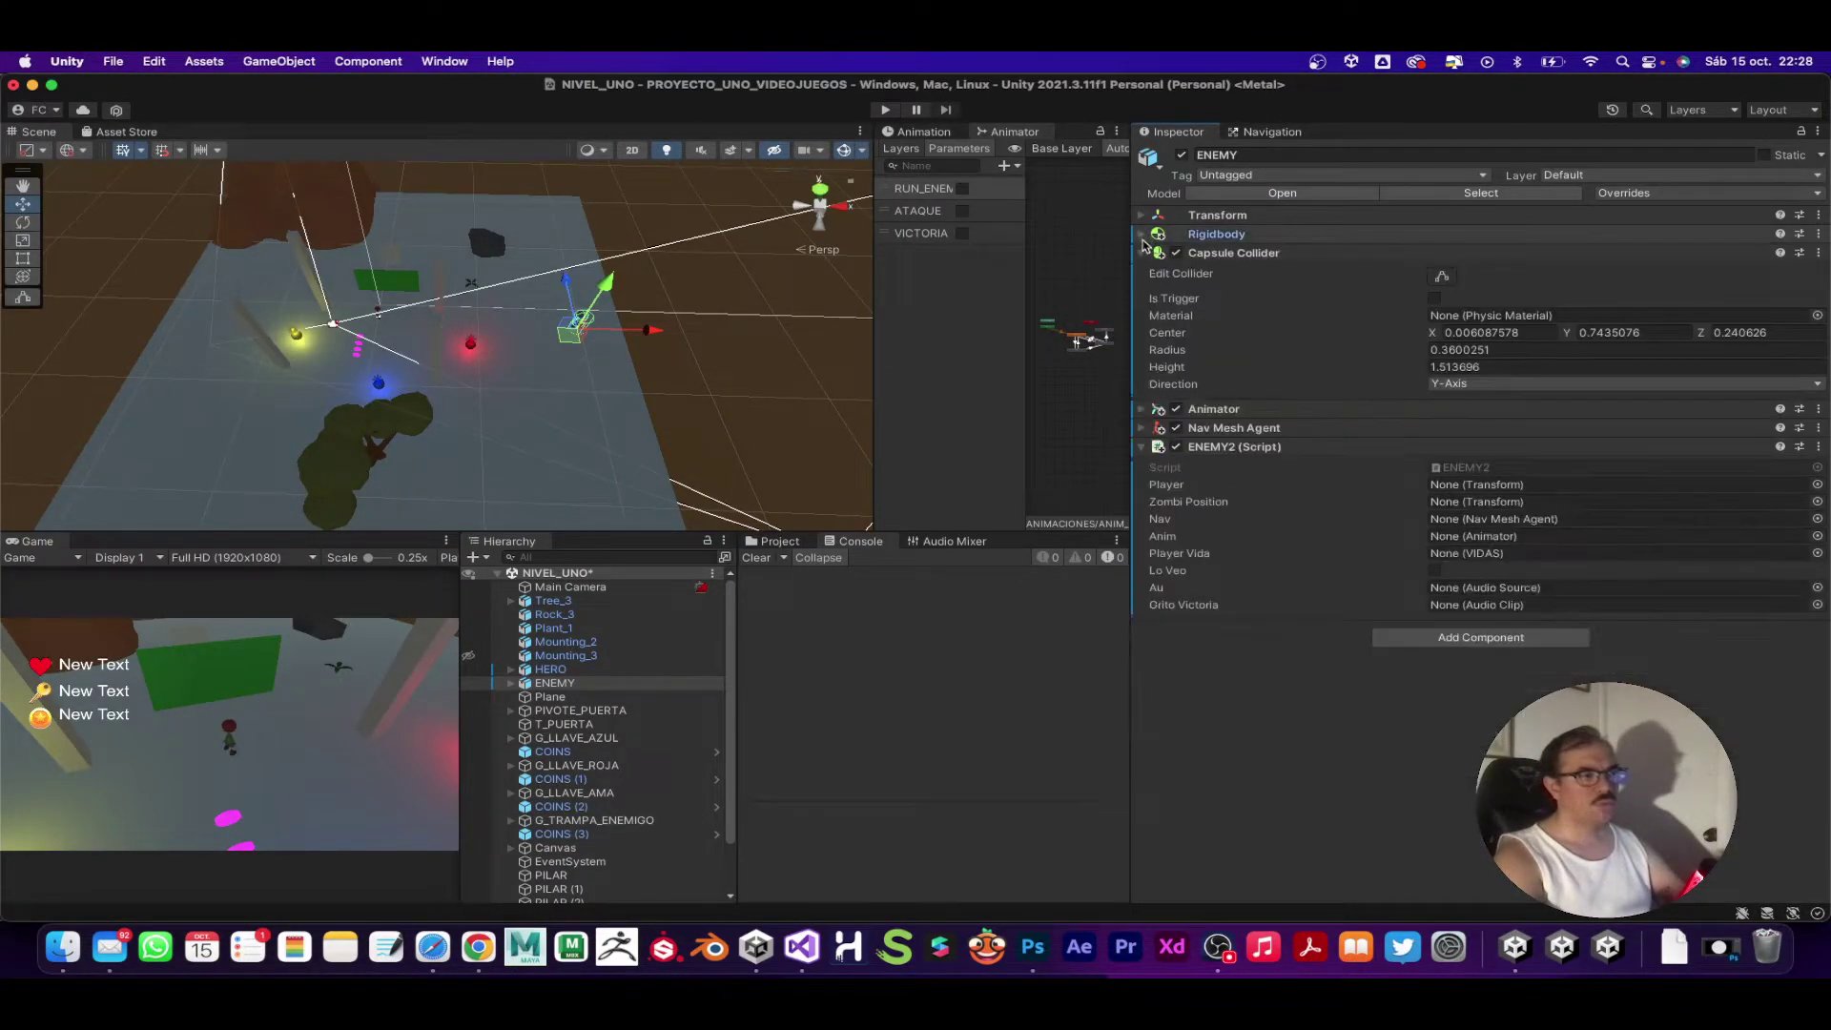
left_click(1142, 252)
left_click(1142, 310)
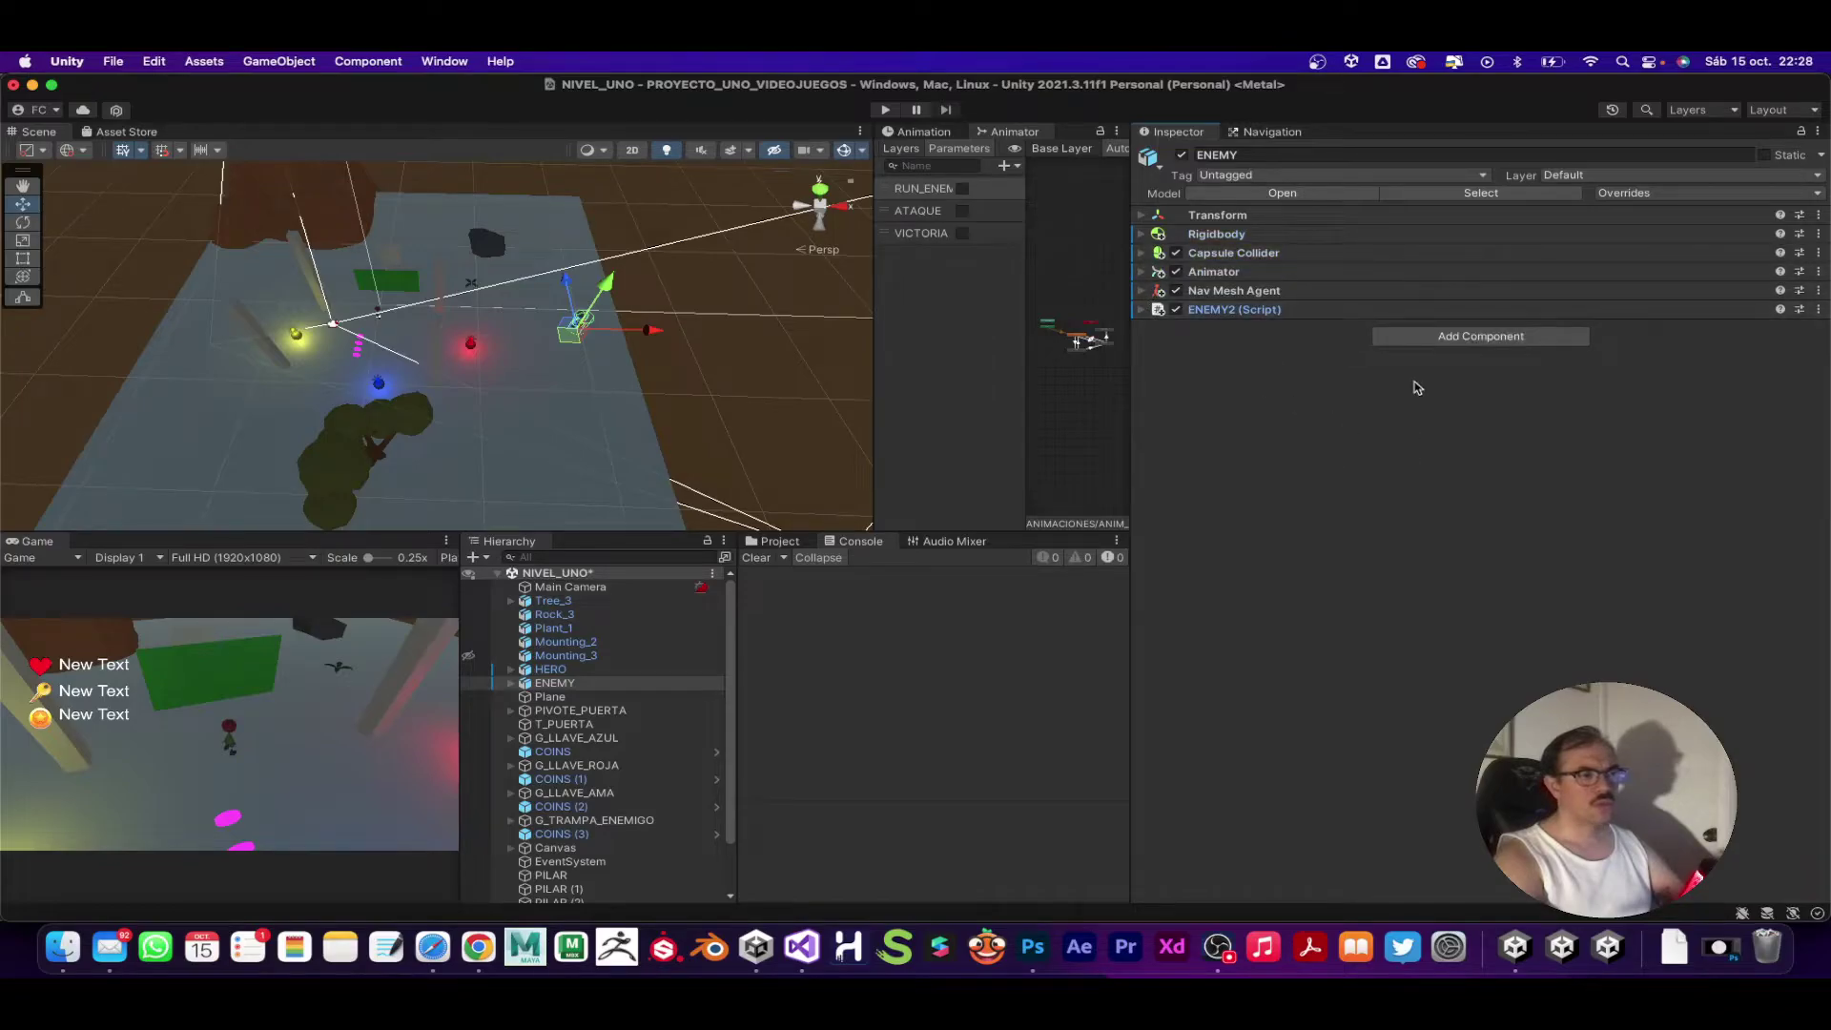
left_click(1418, 336)
type("aud")
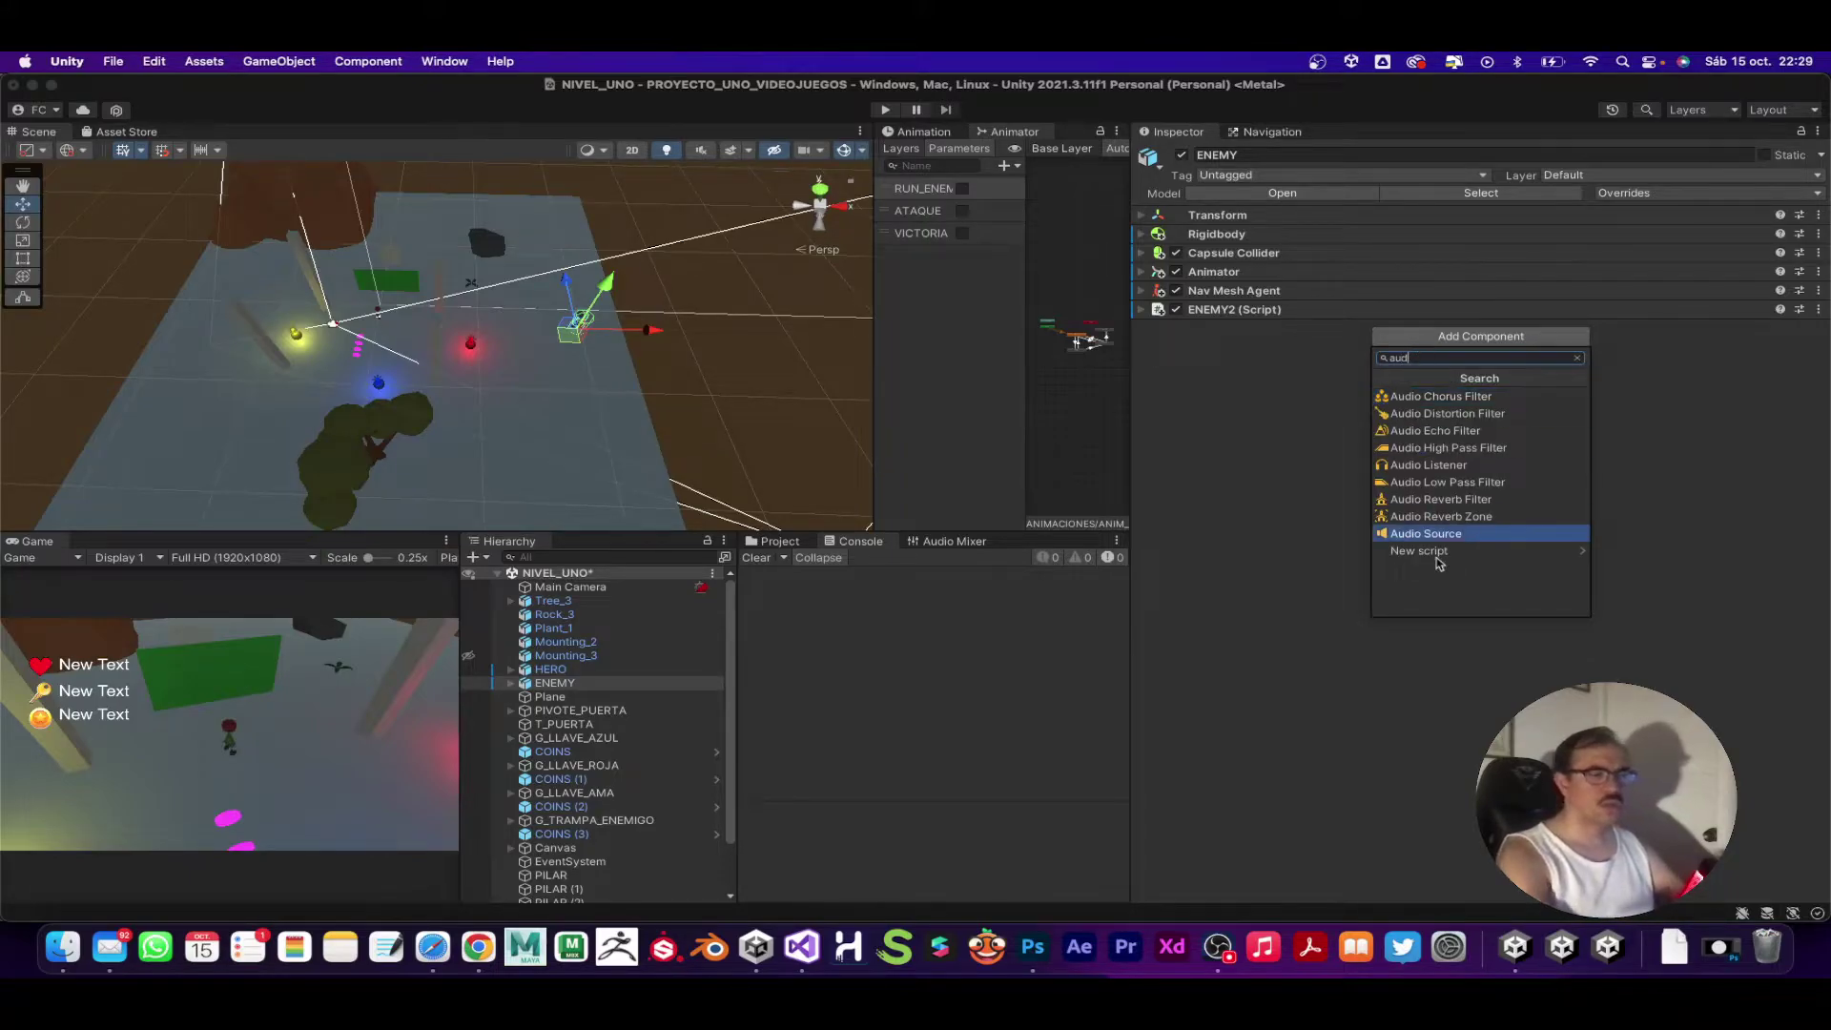
left_click(1431, 534)
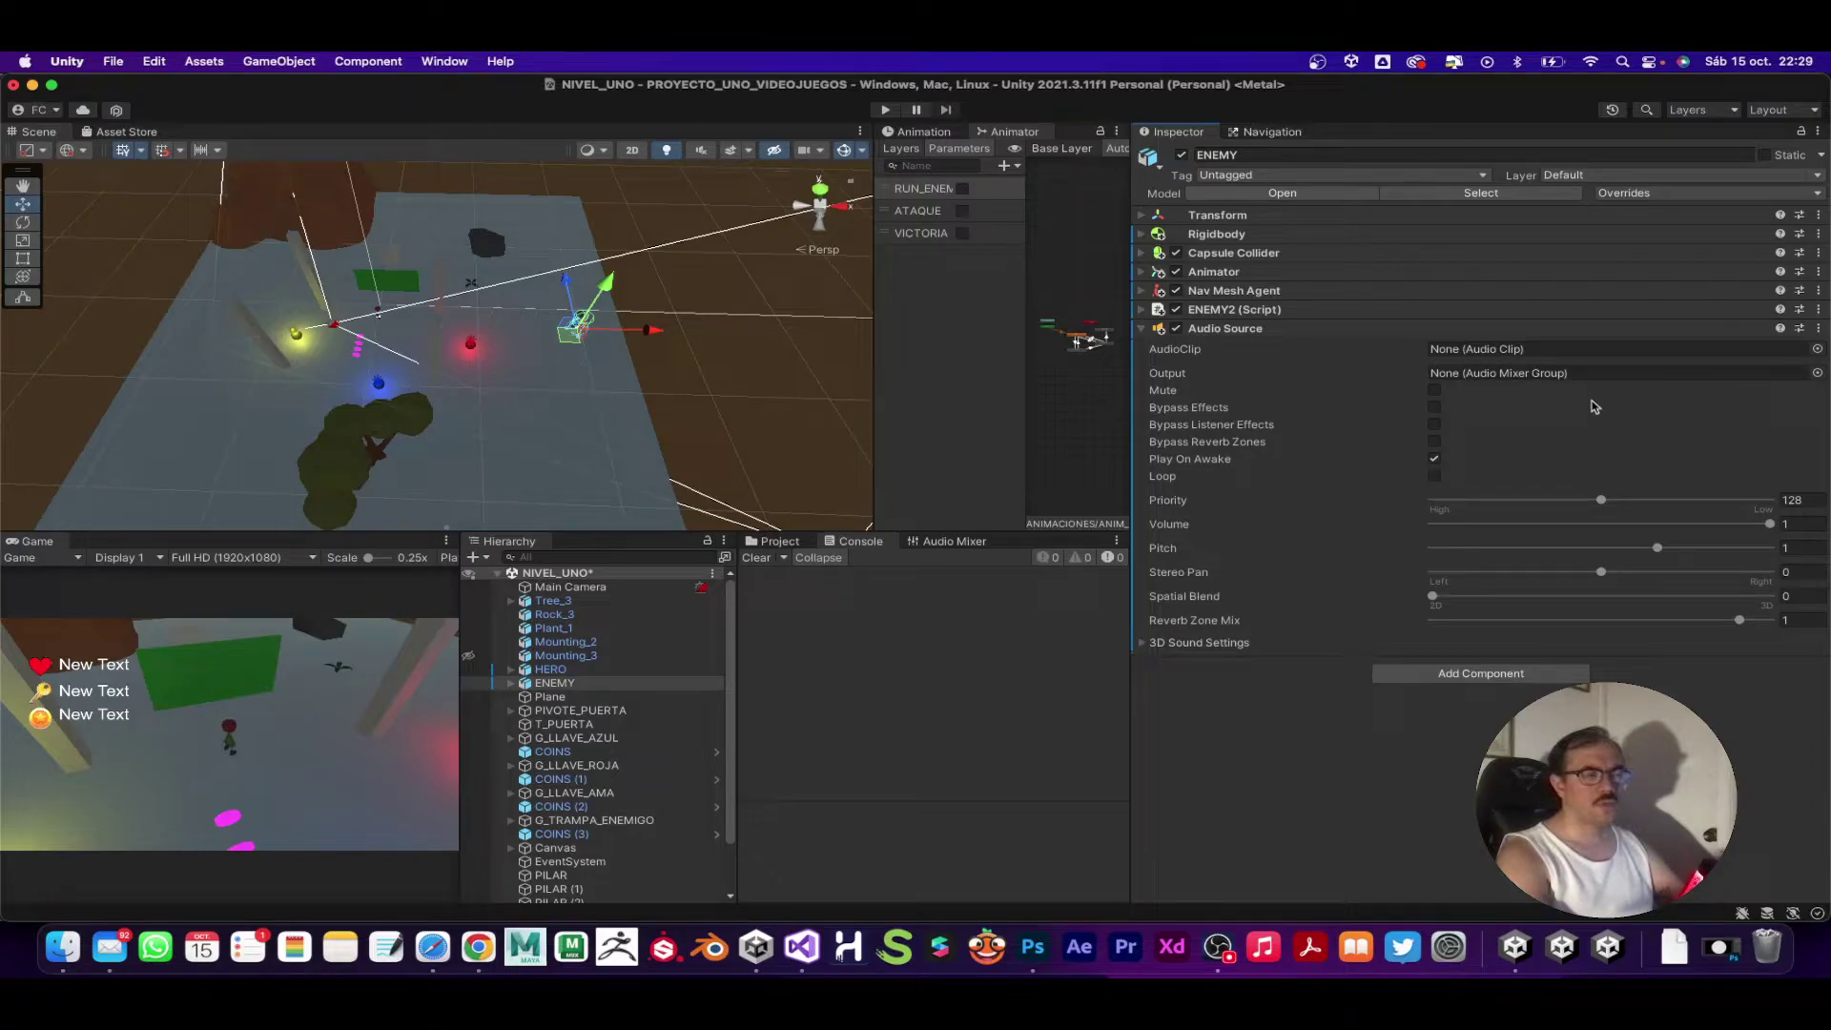
left_click(1158, 328)
left_click(1156, 309)
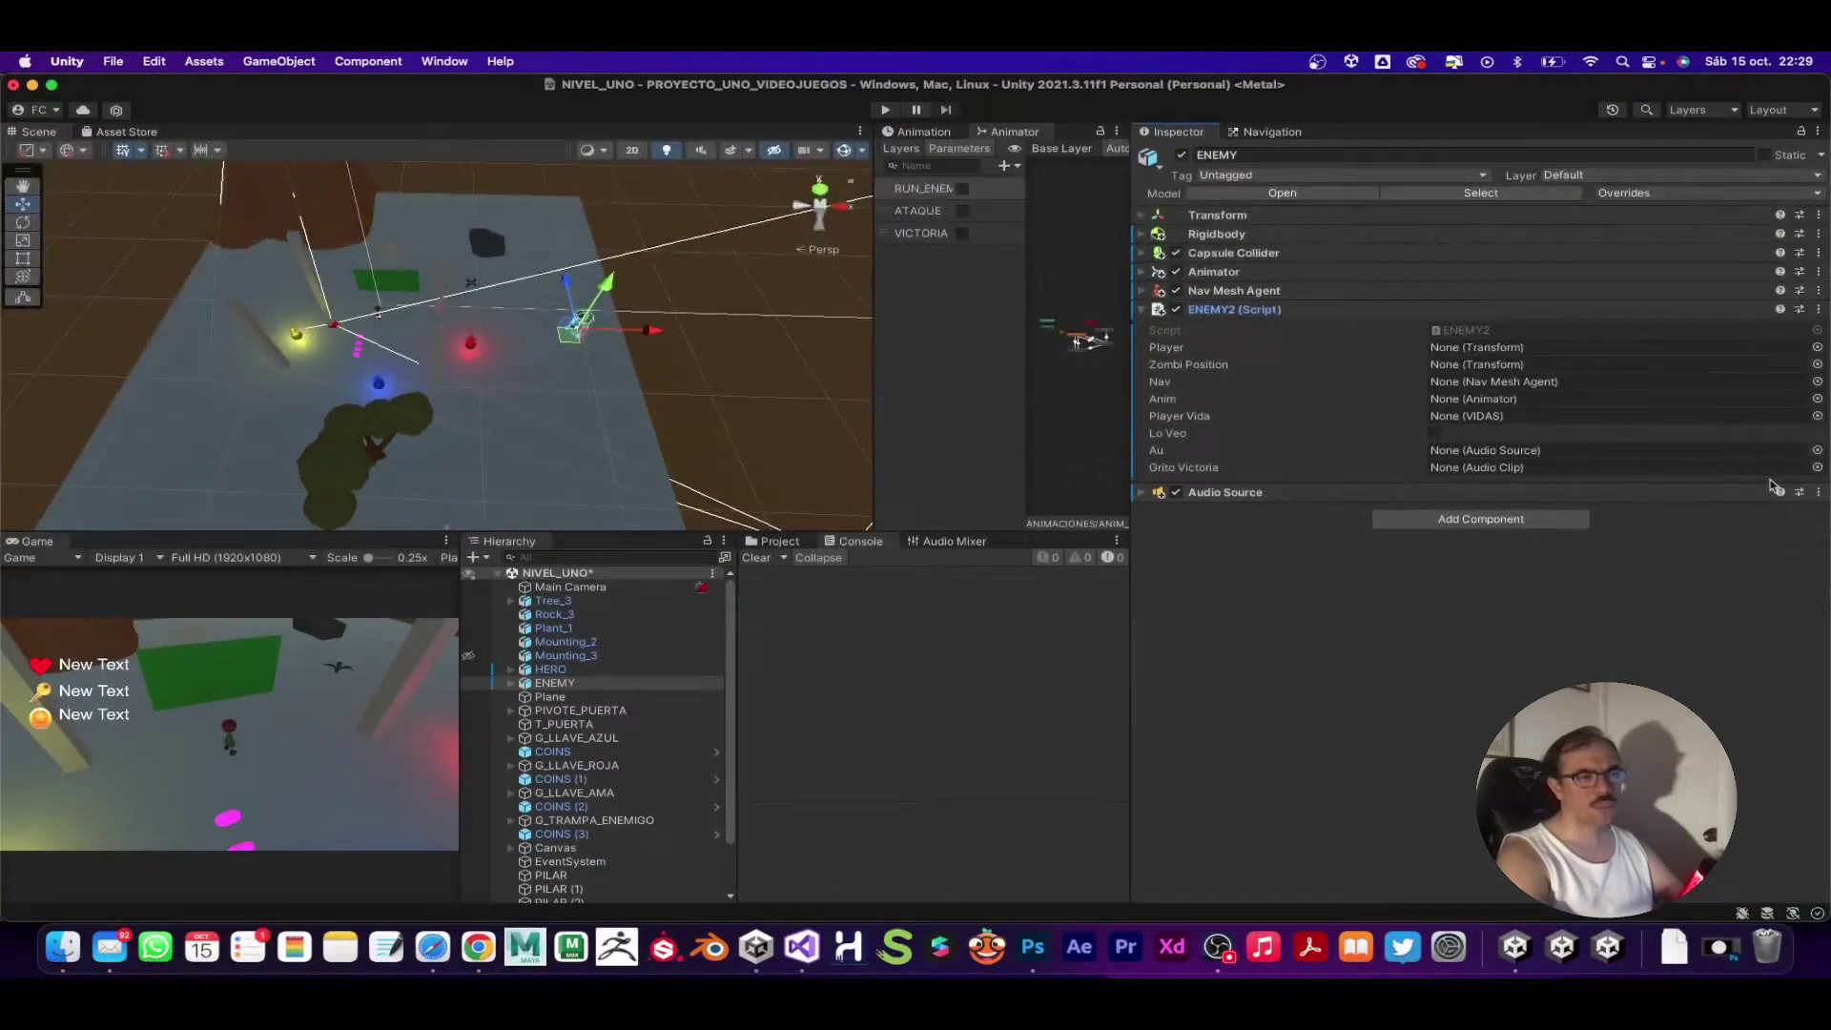
Step: Pick VICTORIA_SONIDO in the Select AudioClip window for the Grito Victoria slot
left_click(1818, 468)
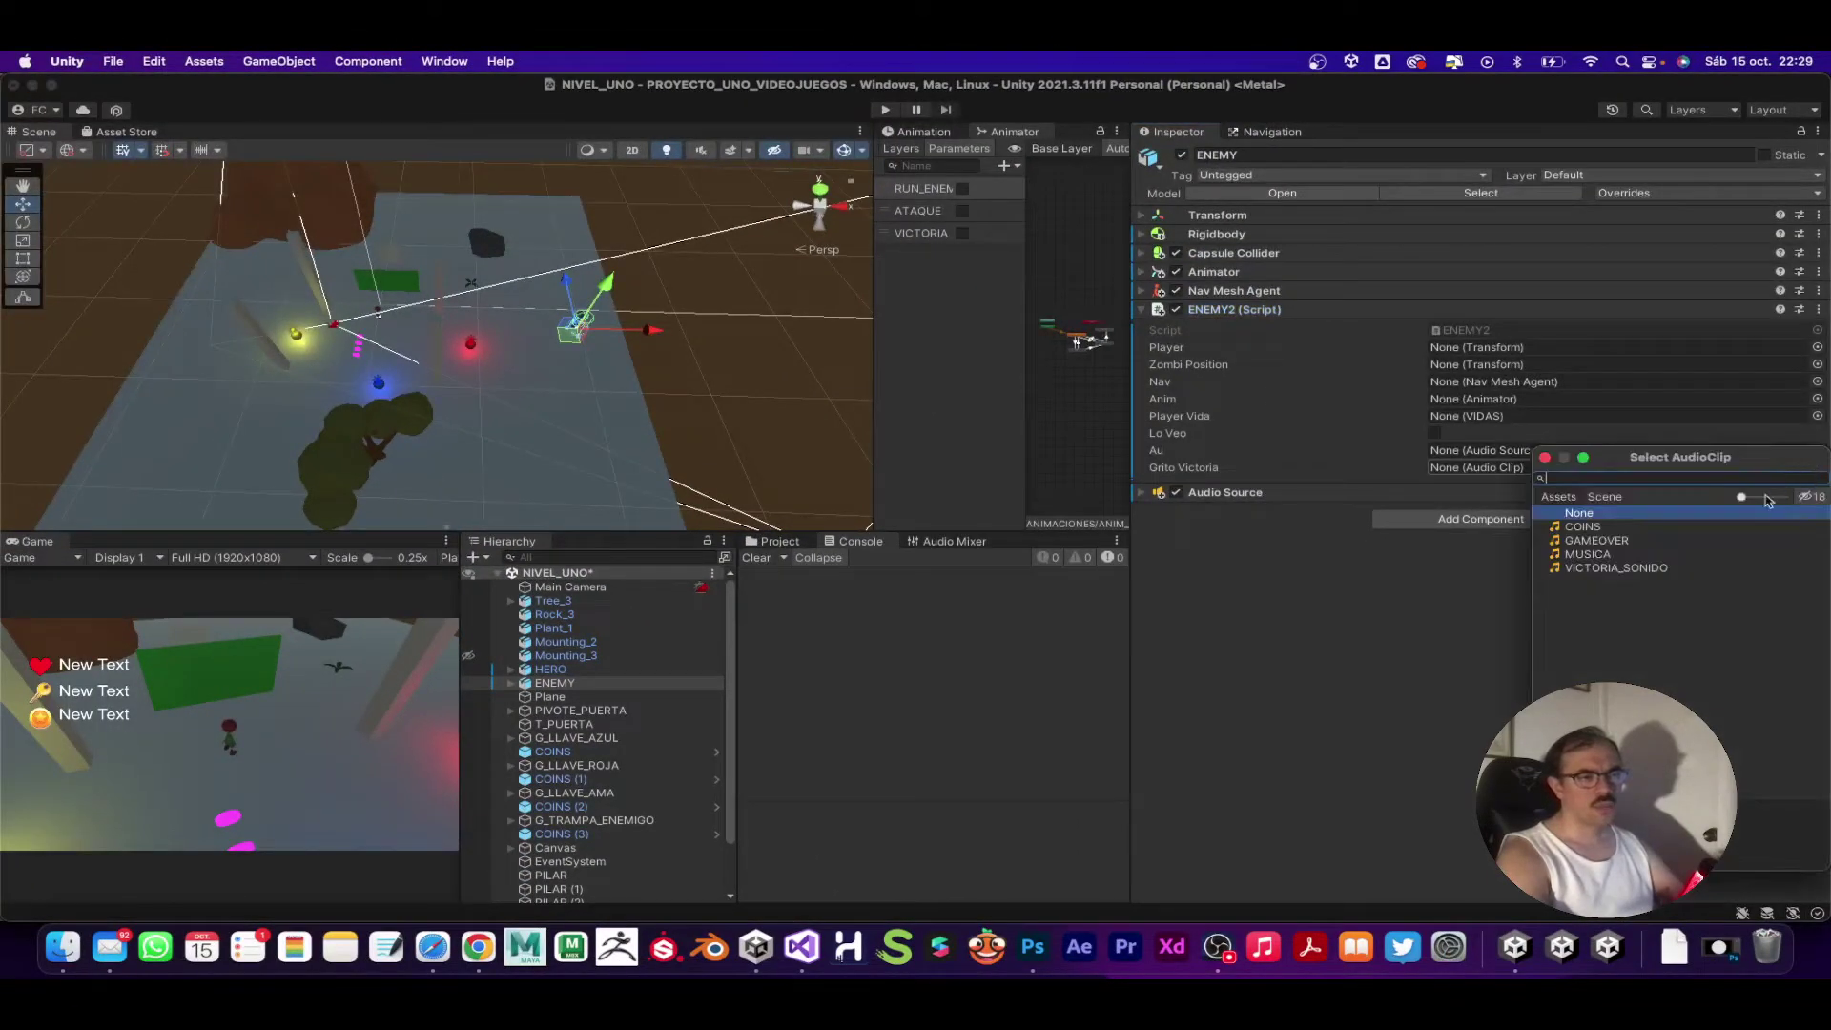
left_click(1597, 570)
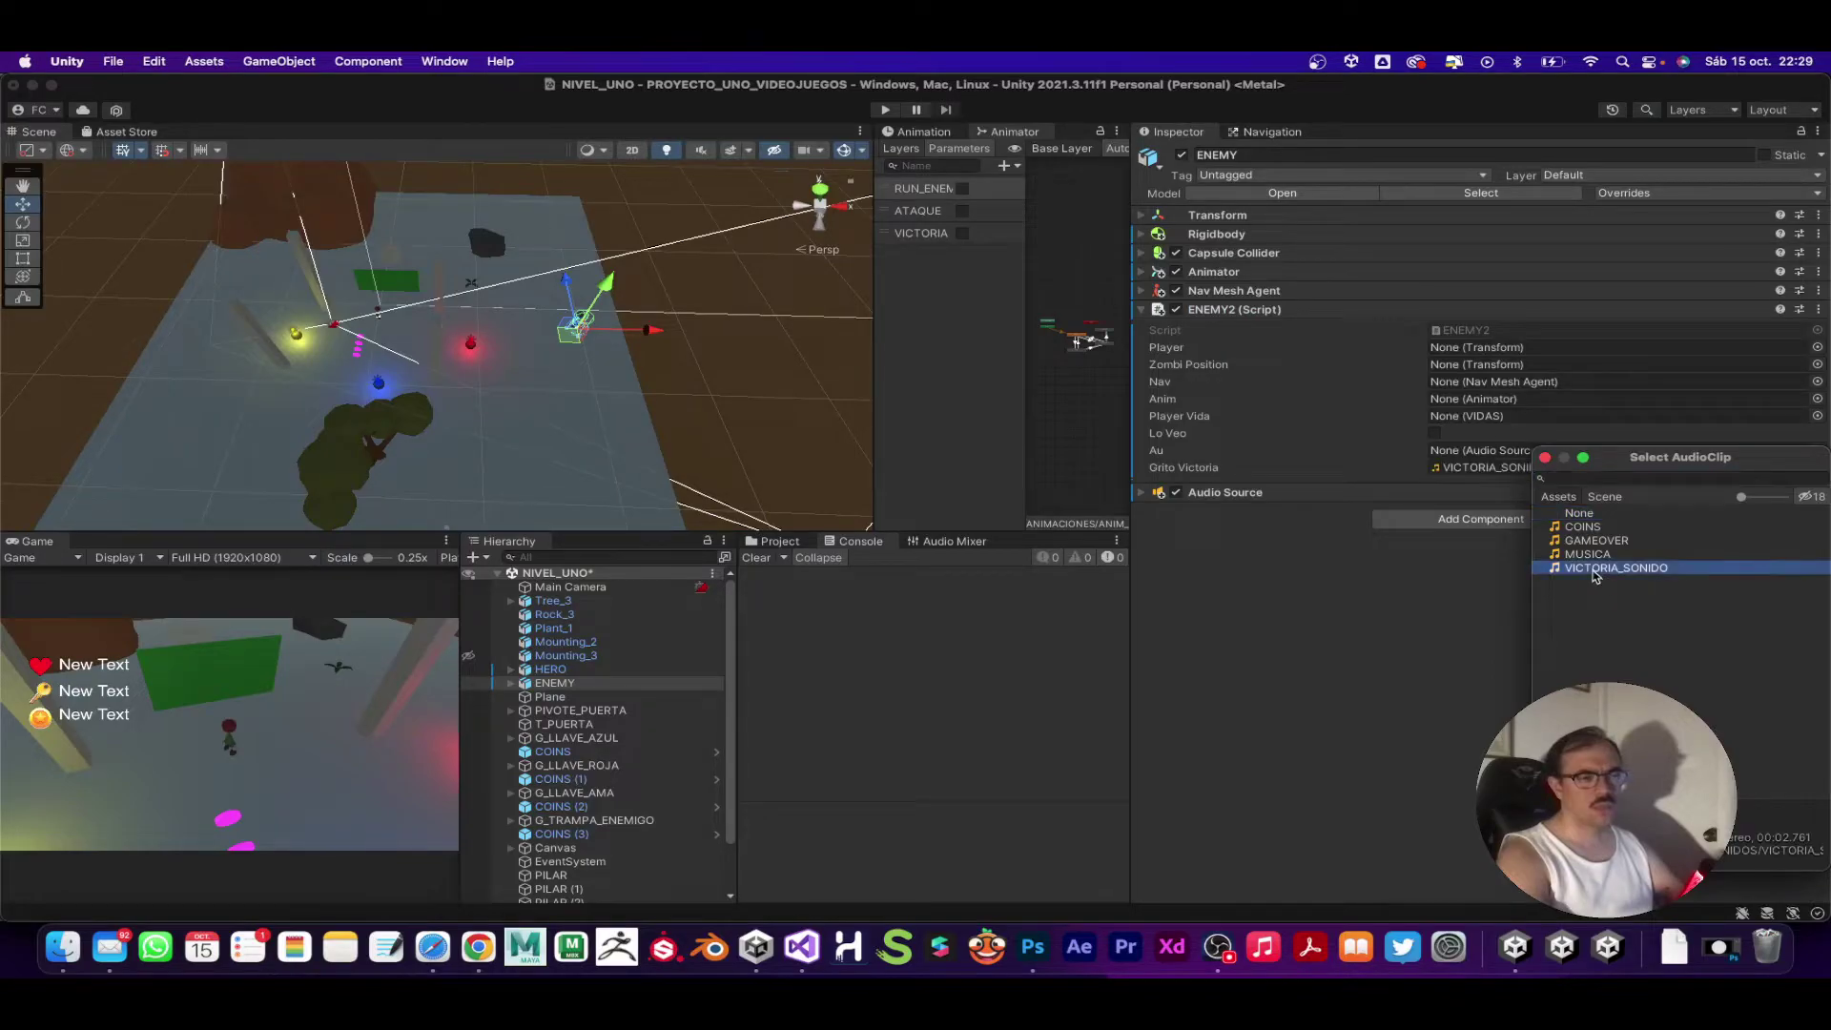
left_click(1546, 459)
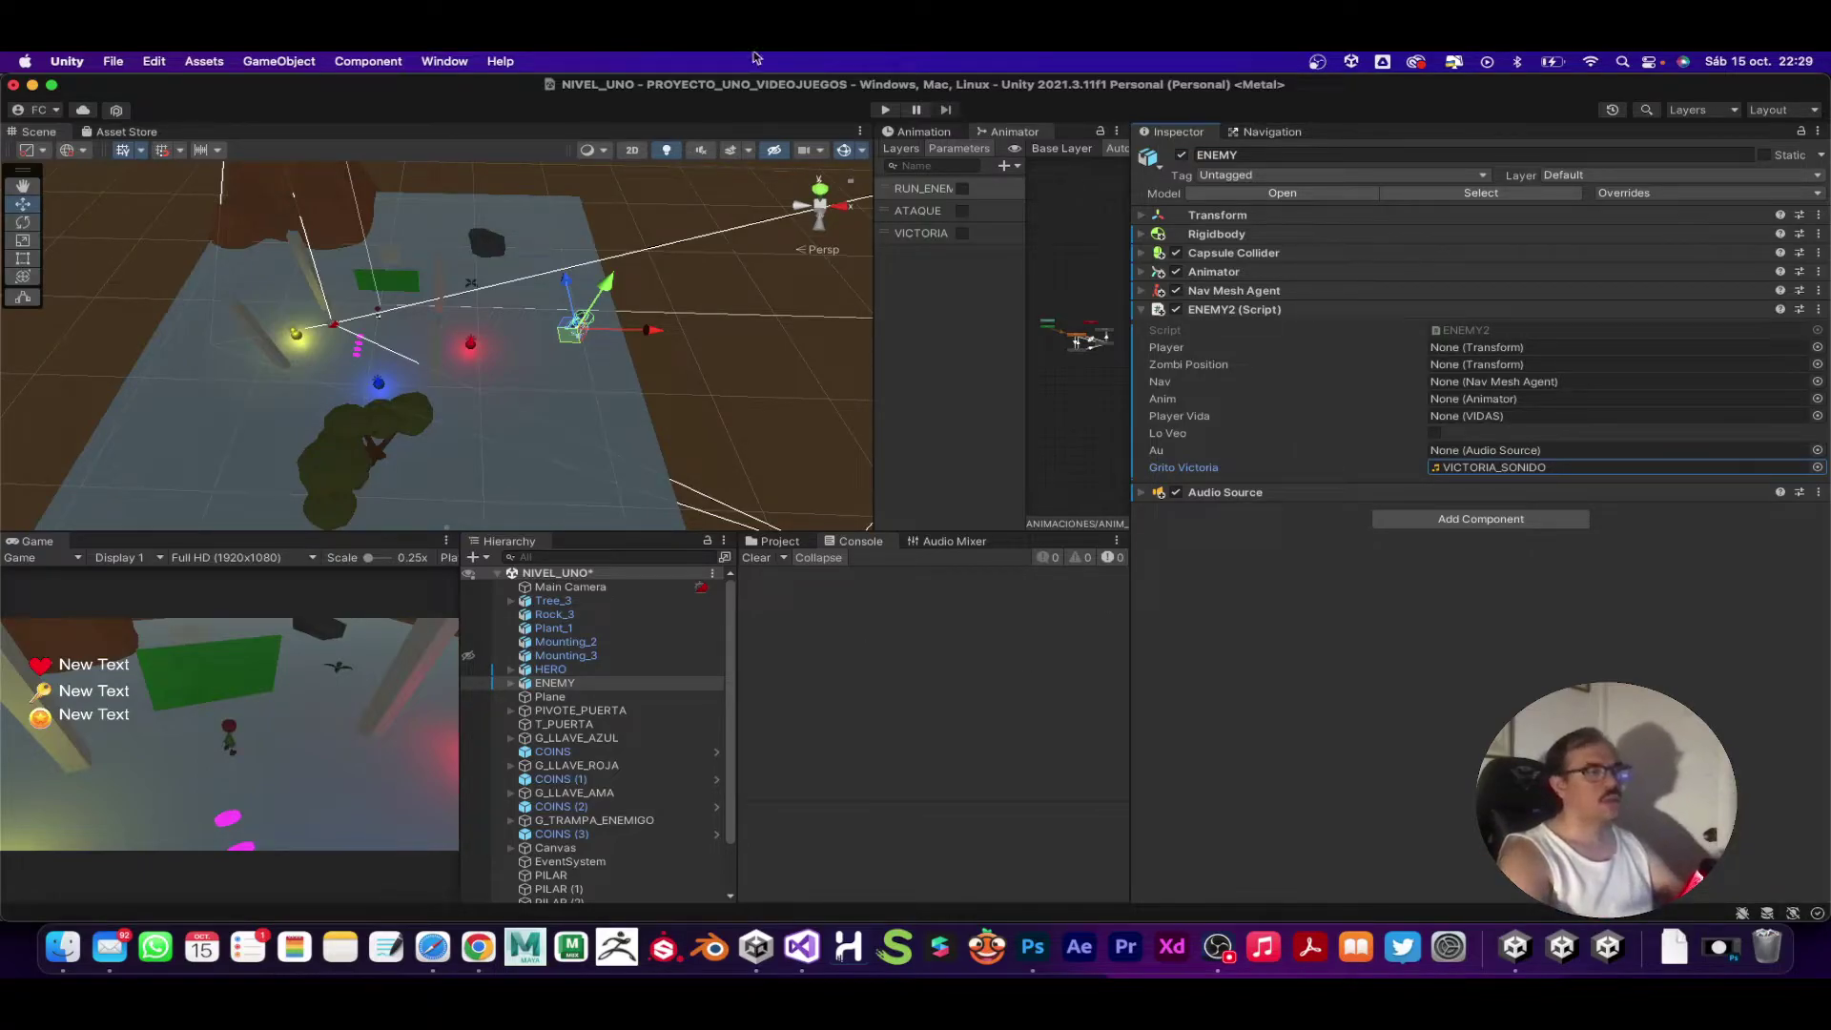
left_click(884, 110)
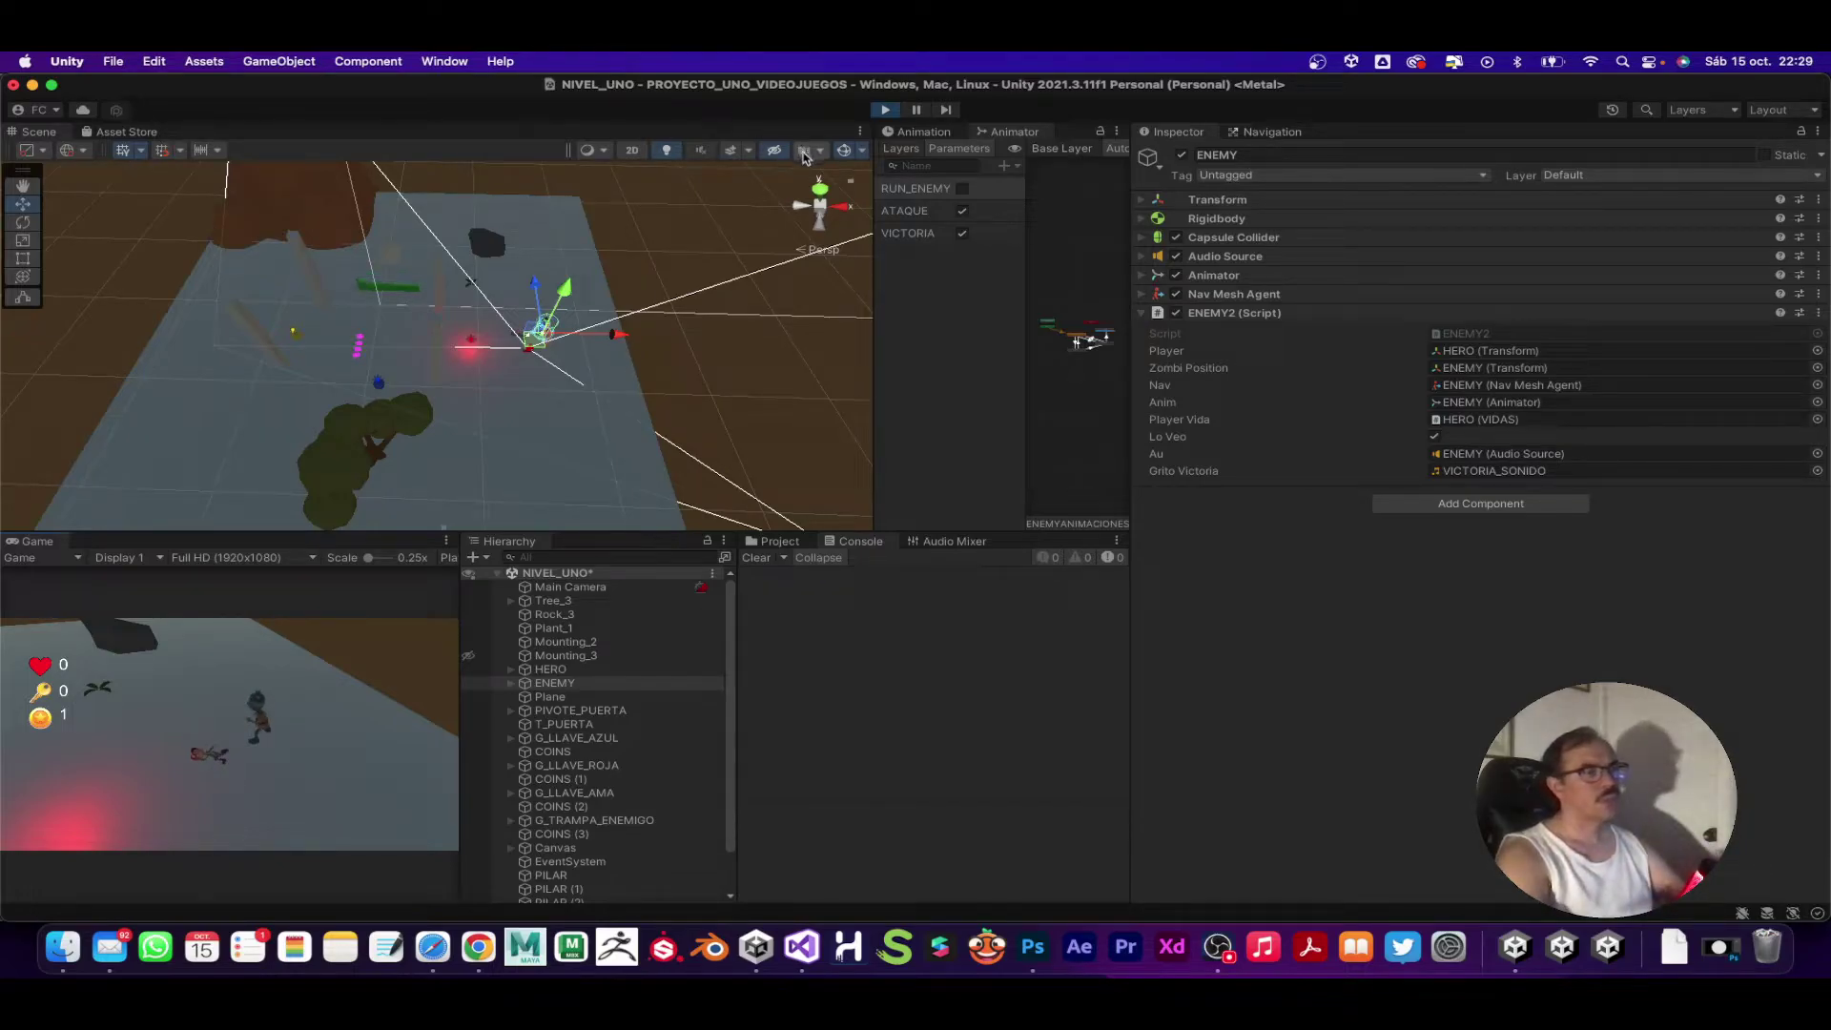
left_click(885, 110)
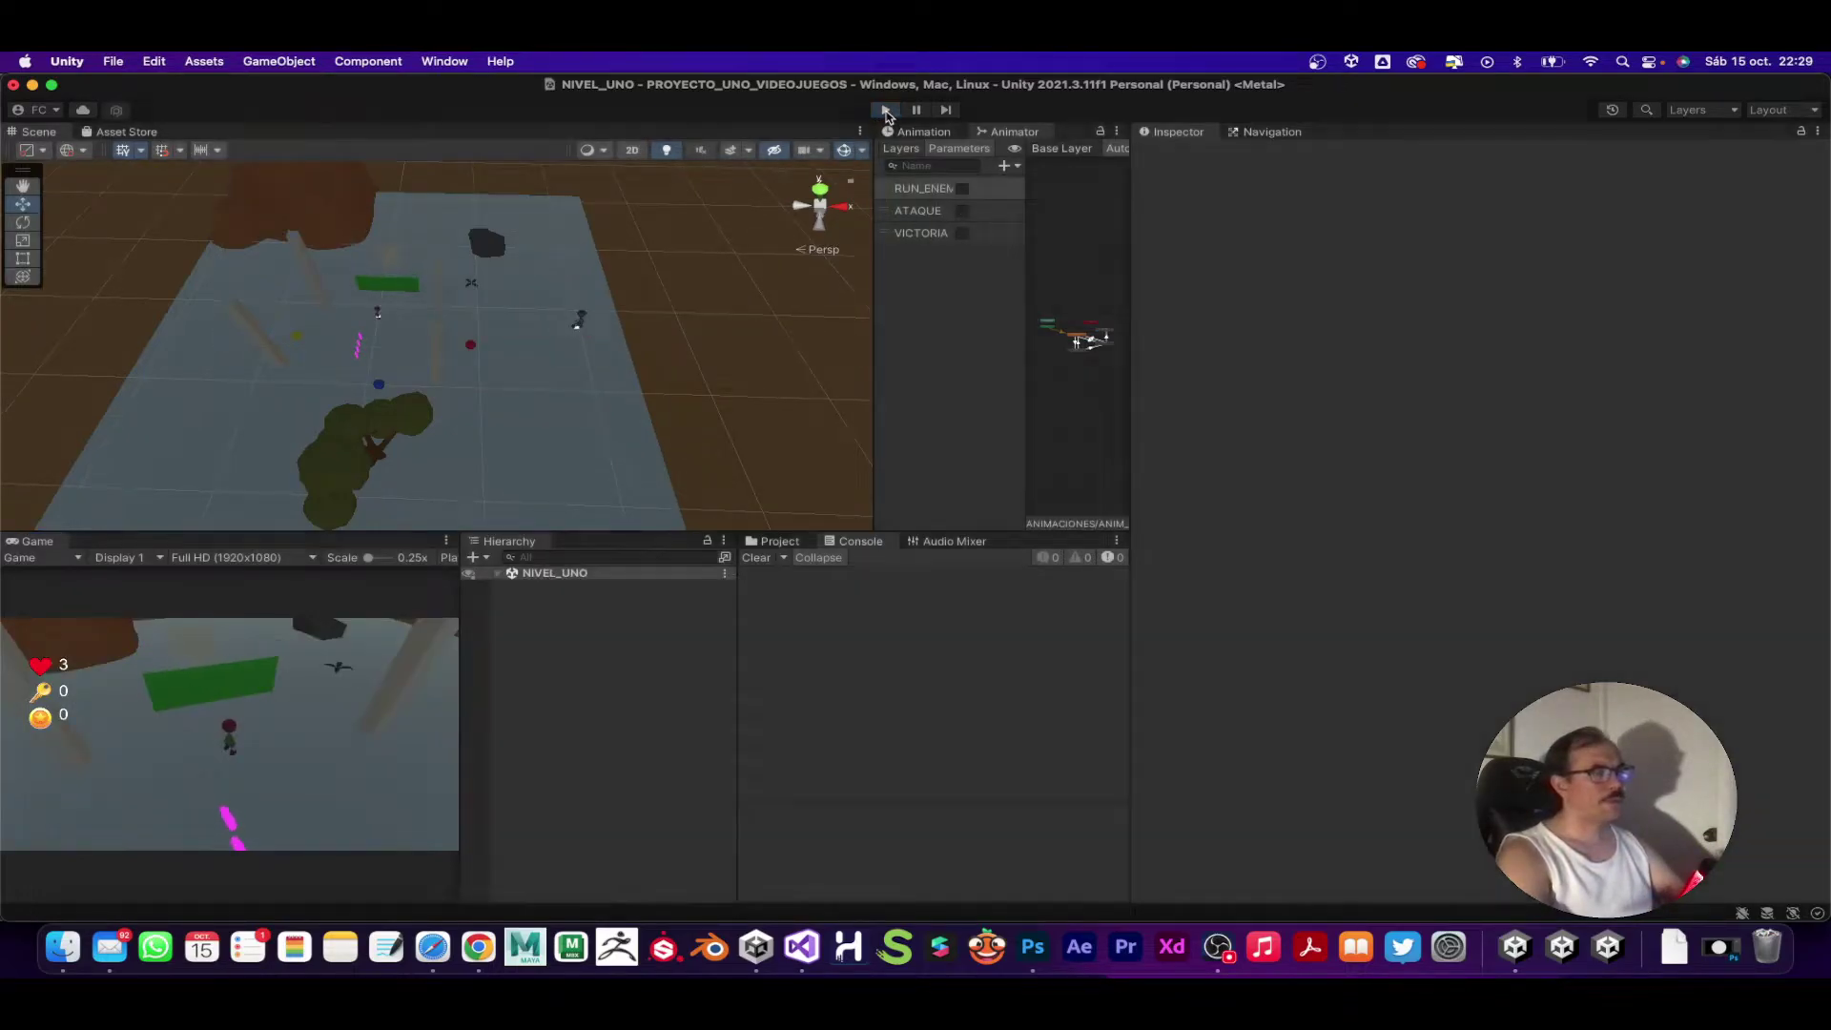
Step: Inspect the COINS audio clip in the MUSICA_SONIDOS folder and the COINS objects
scroll(627, 763, "down", 3)
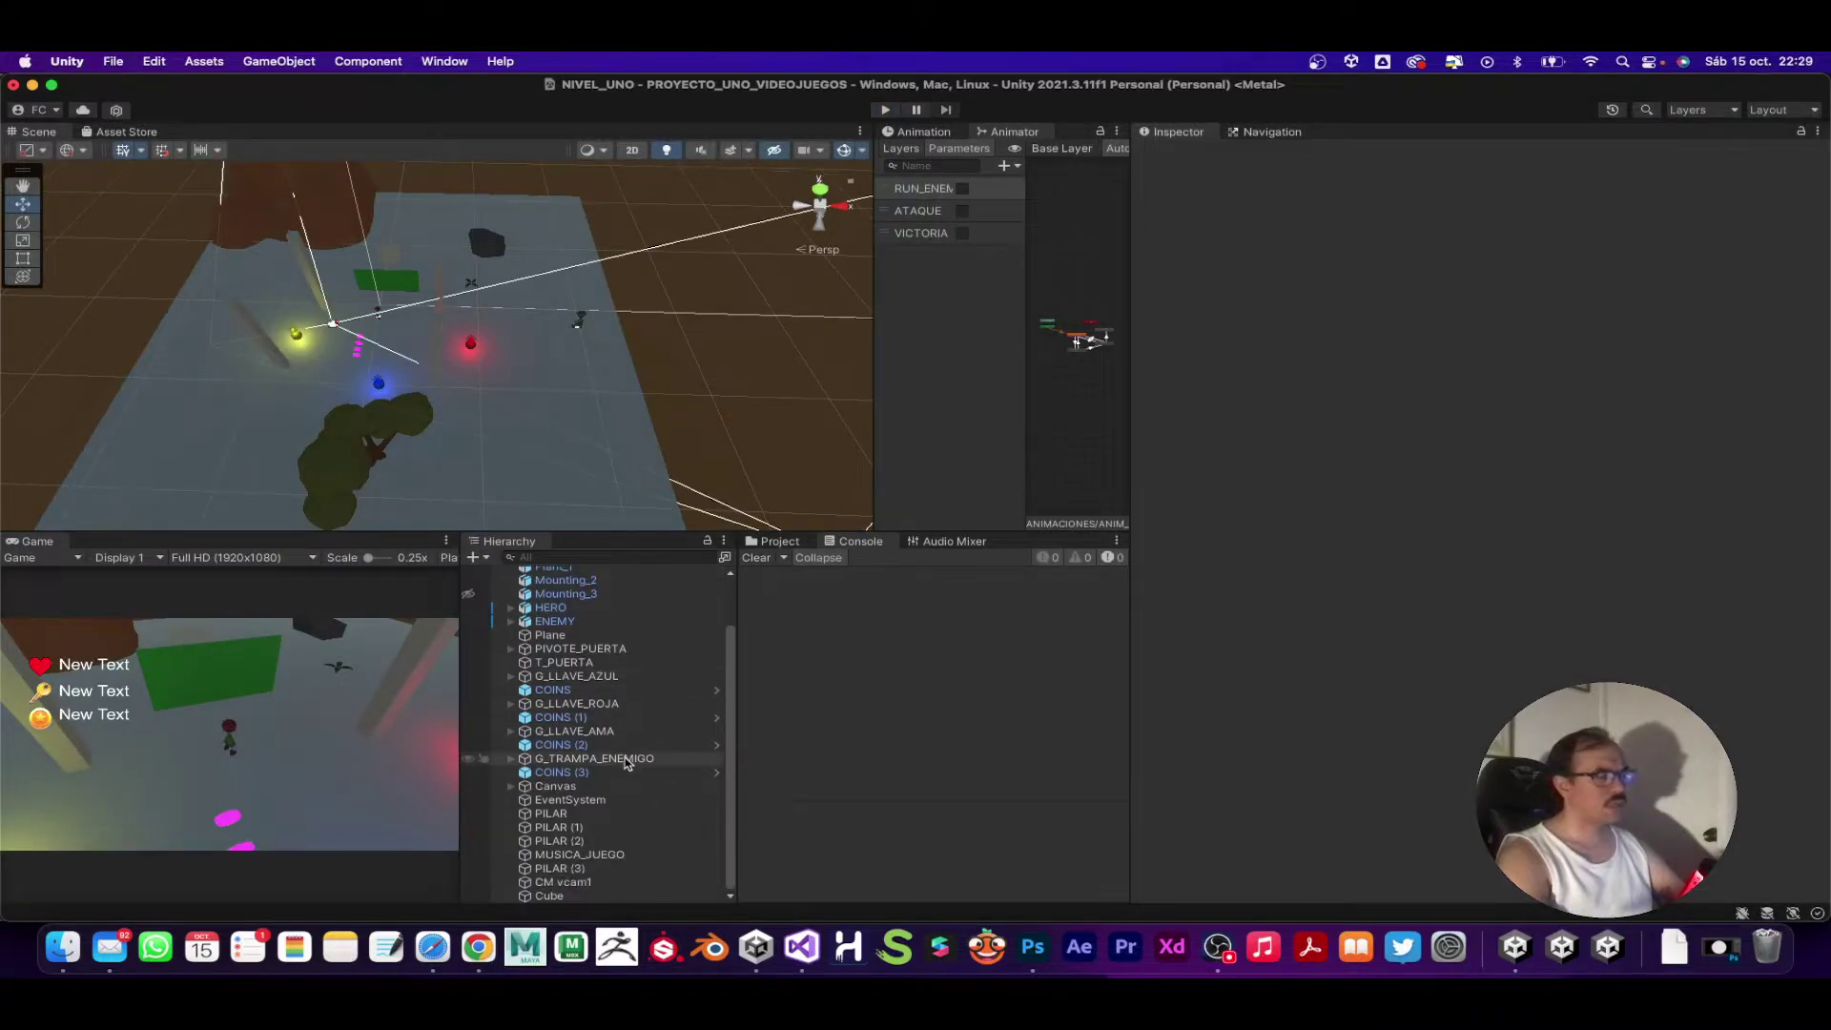
left_click(615, 774)
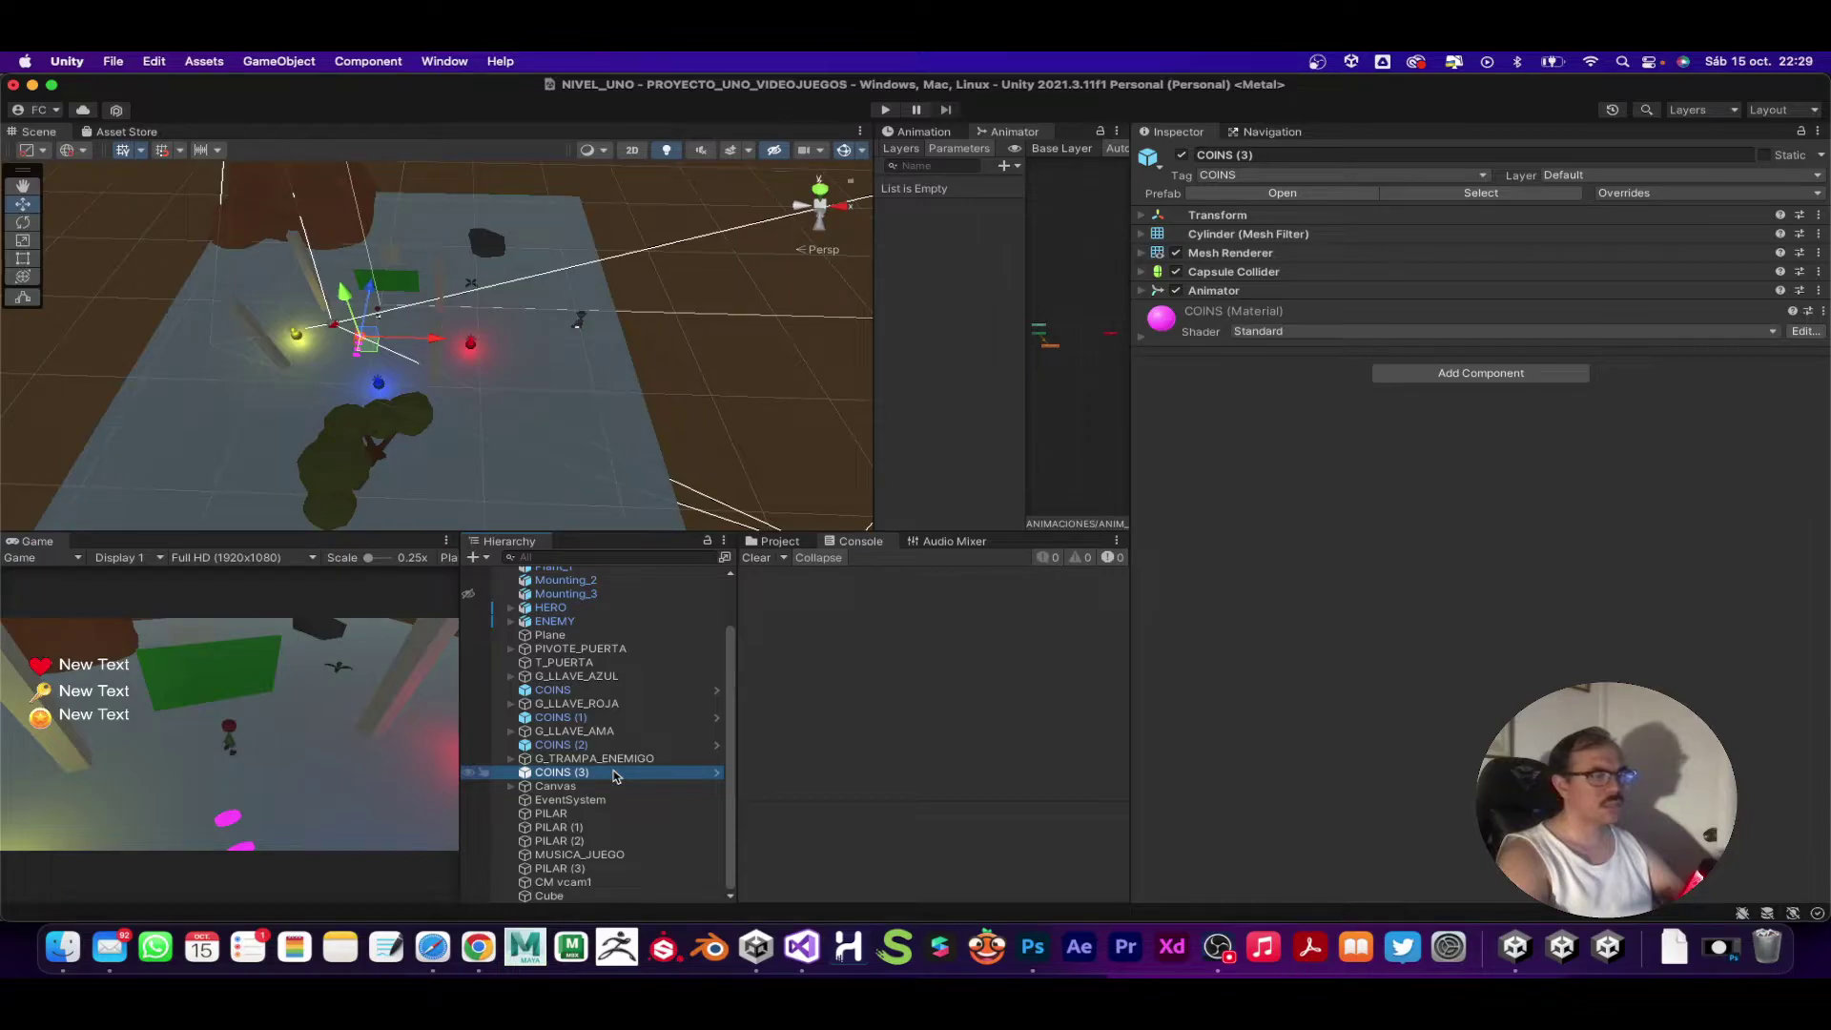
scroll(658, 788, "up", 3)
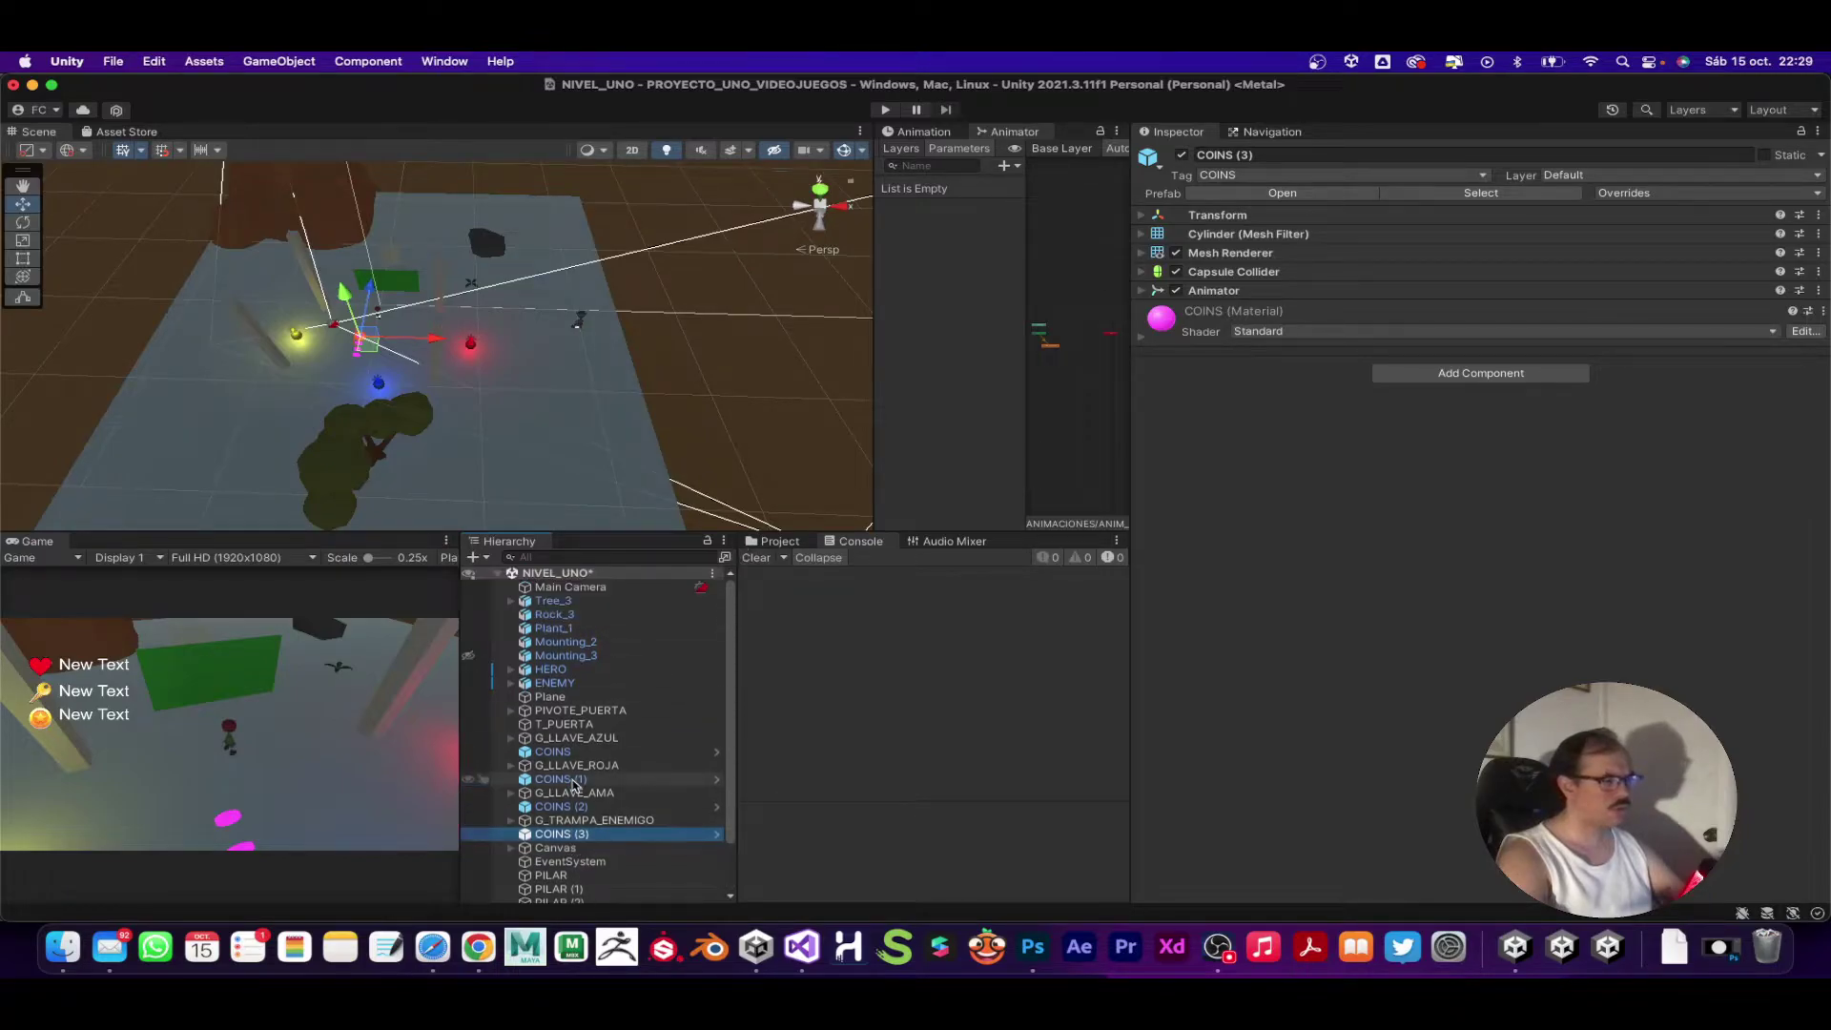
left_click(797, 544)
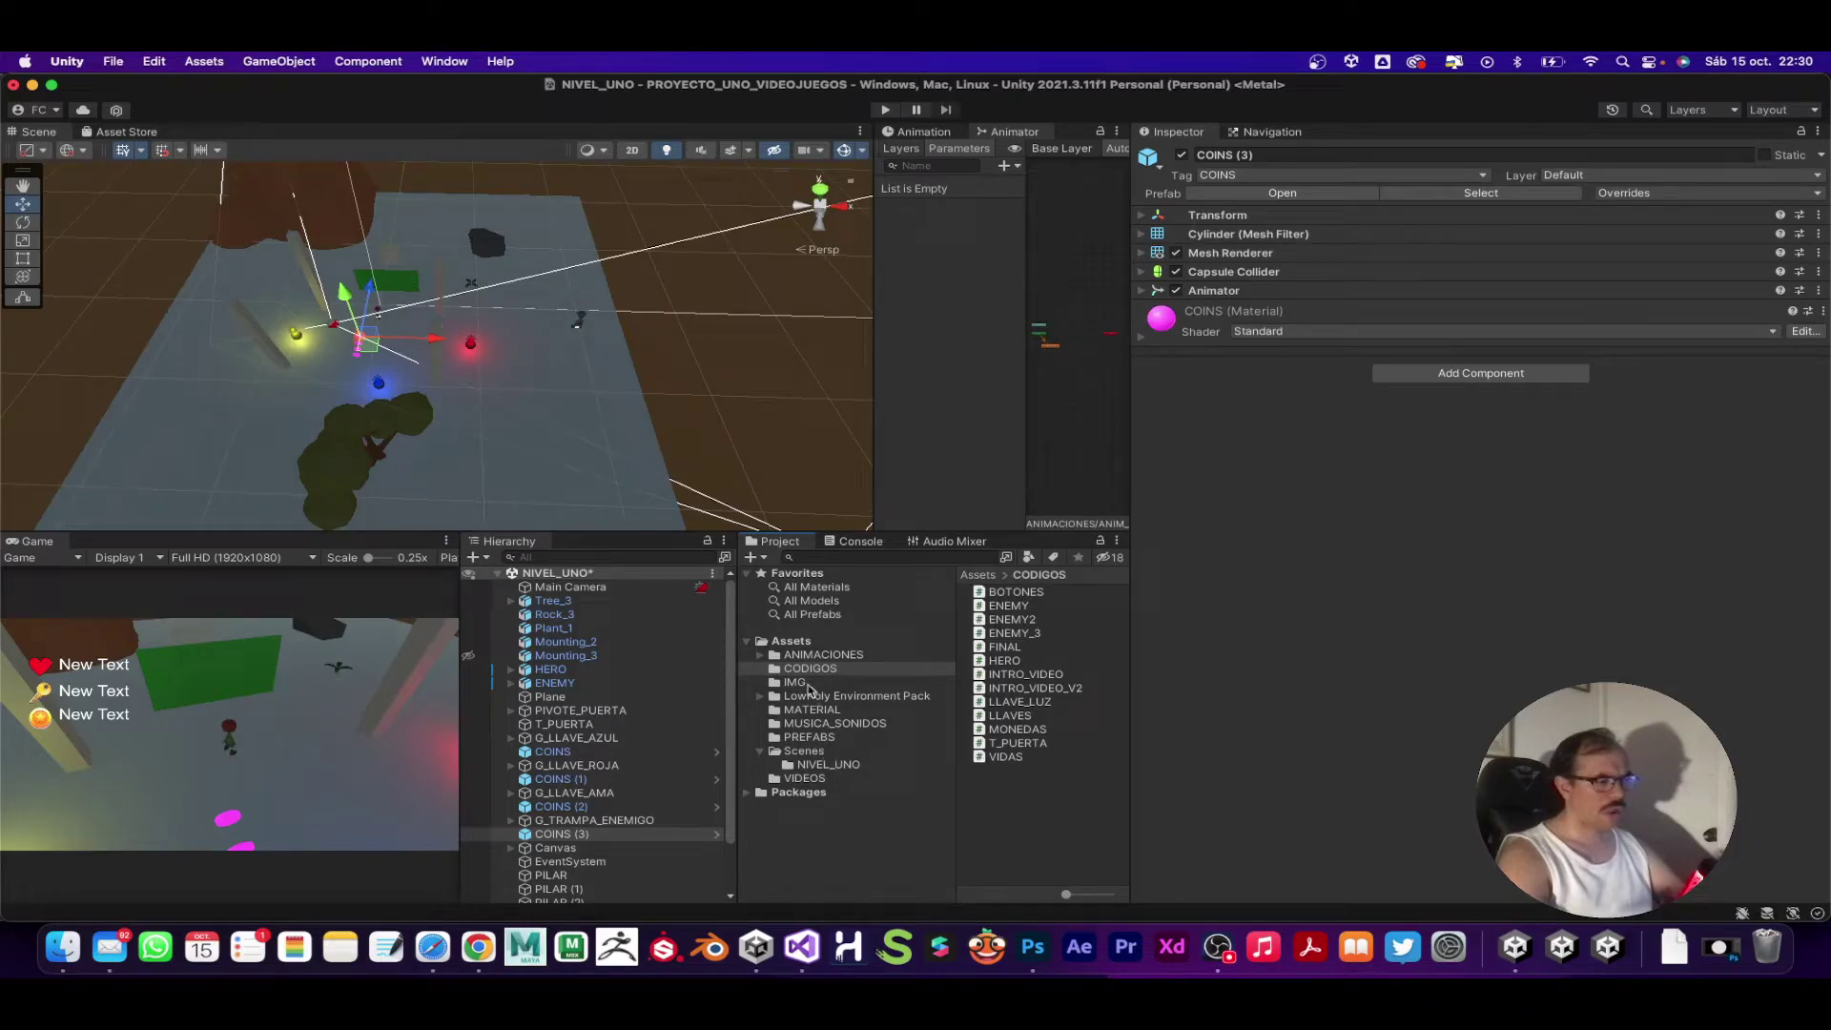
left_click(818, 726)
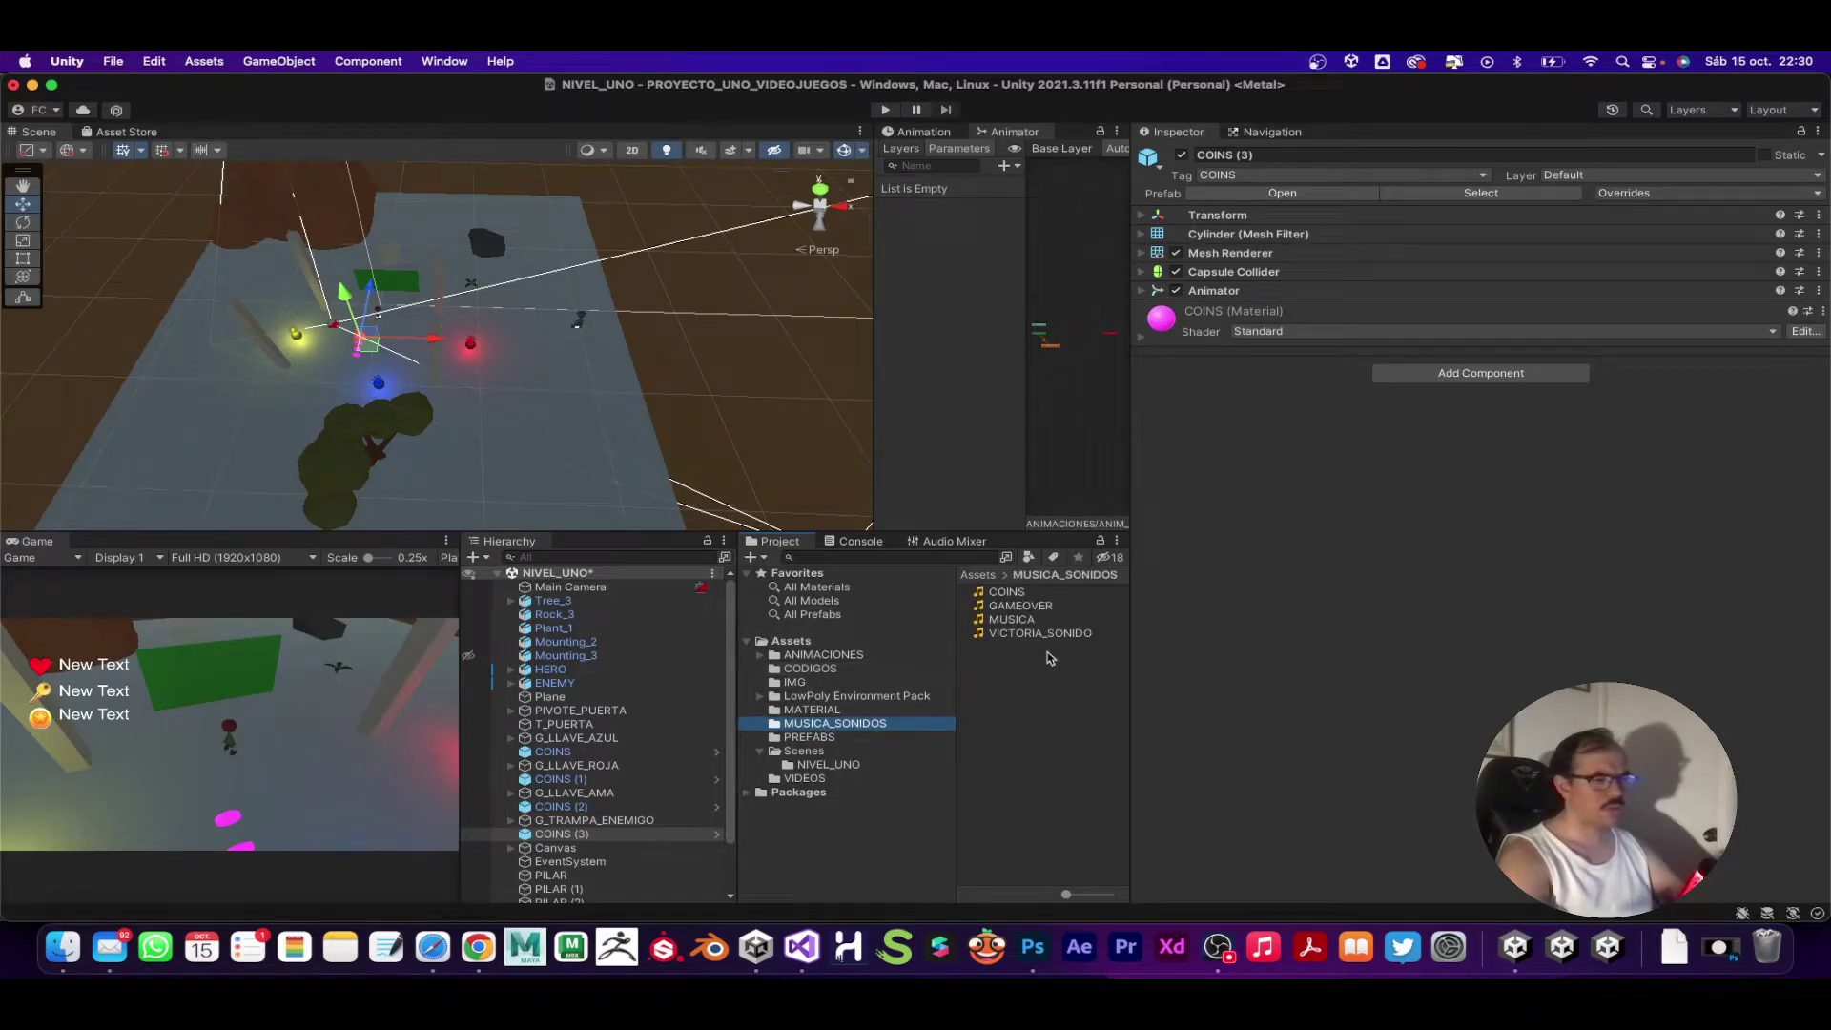
left_click(1007, 591)
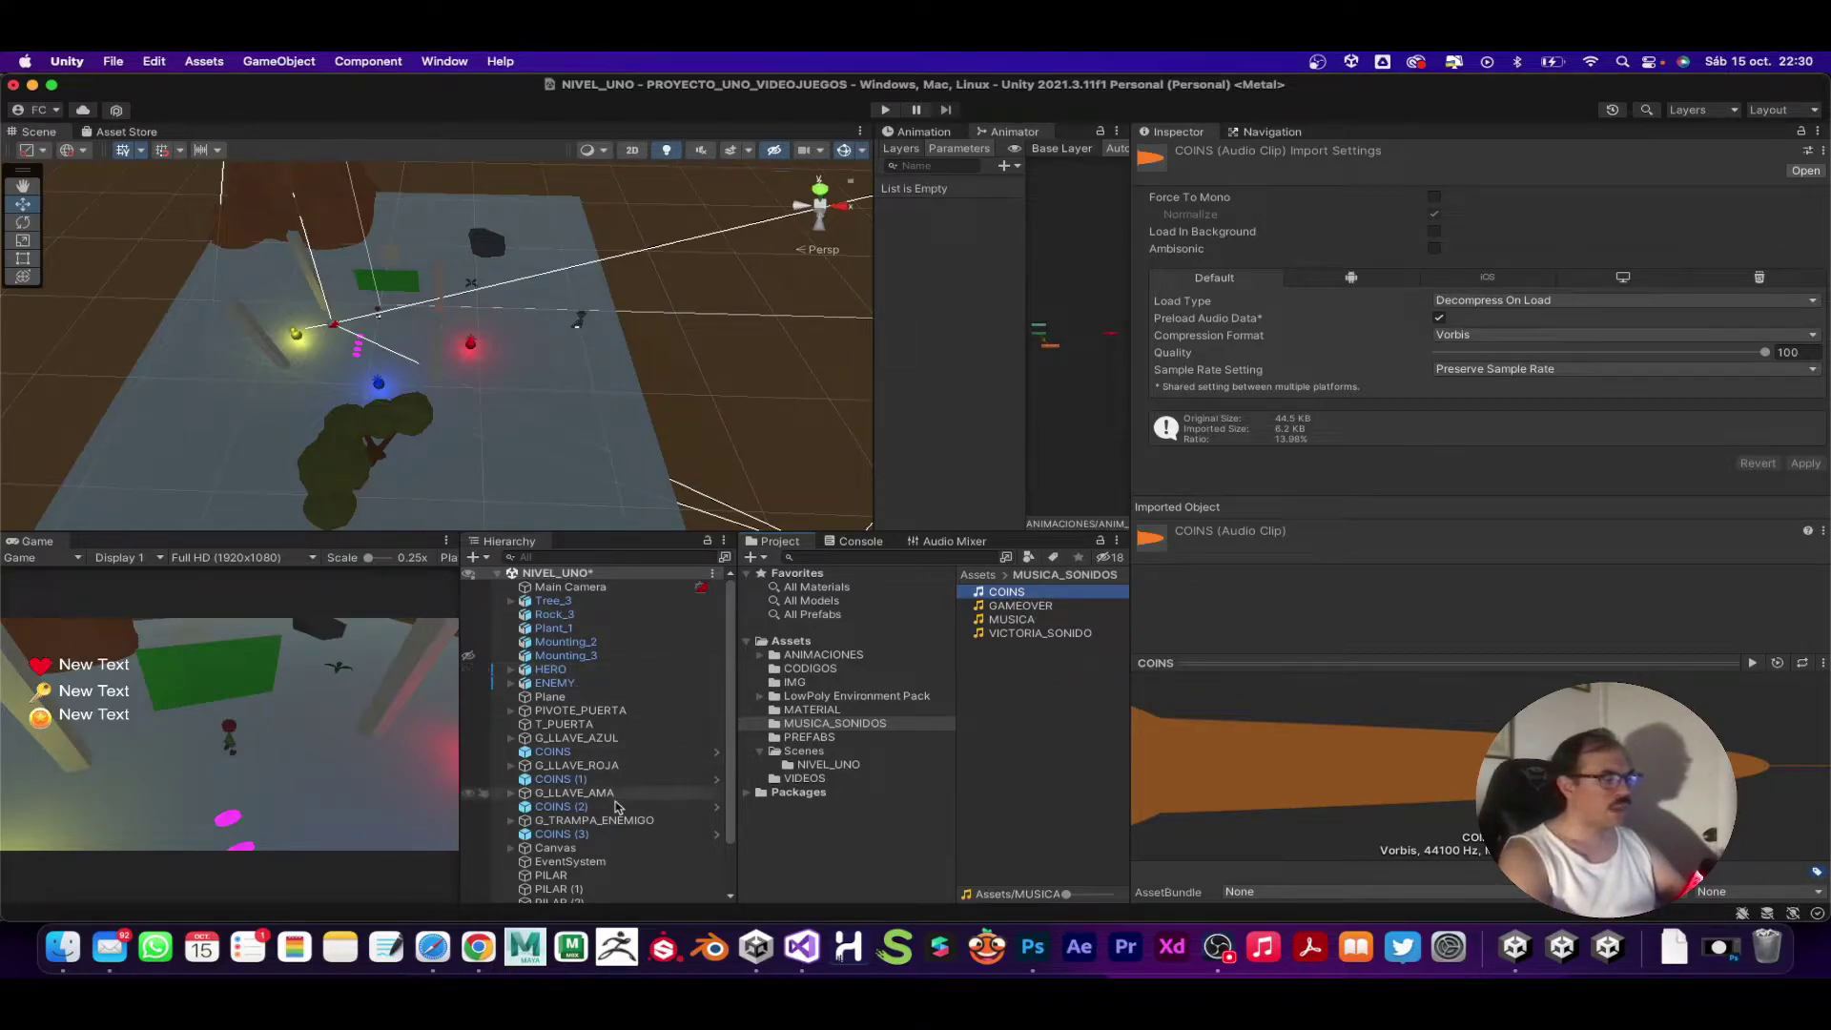
left_click(575, 754)
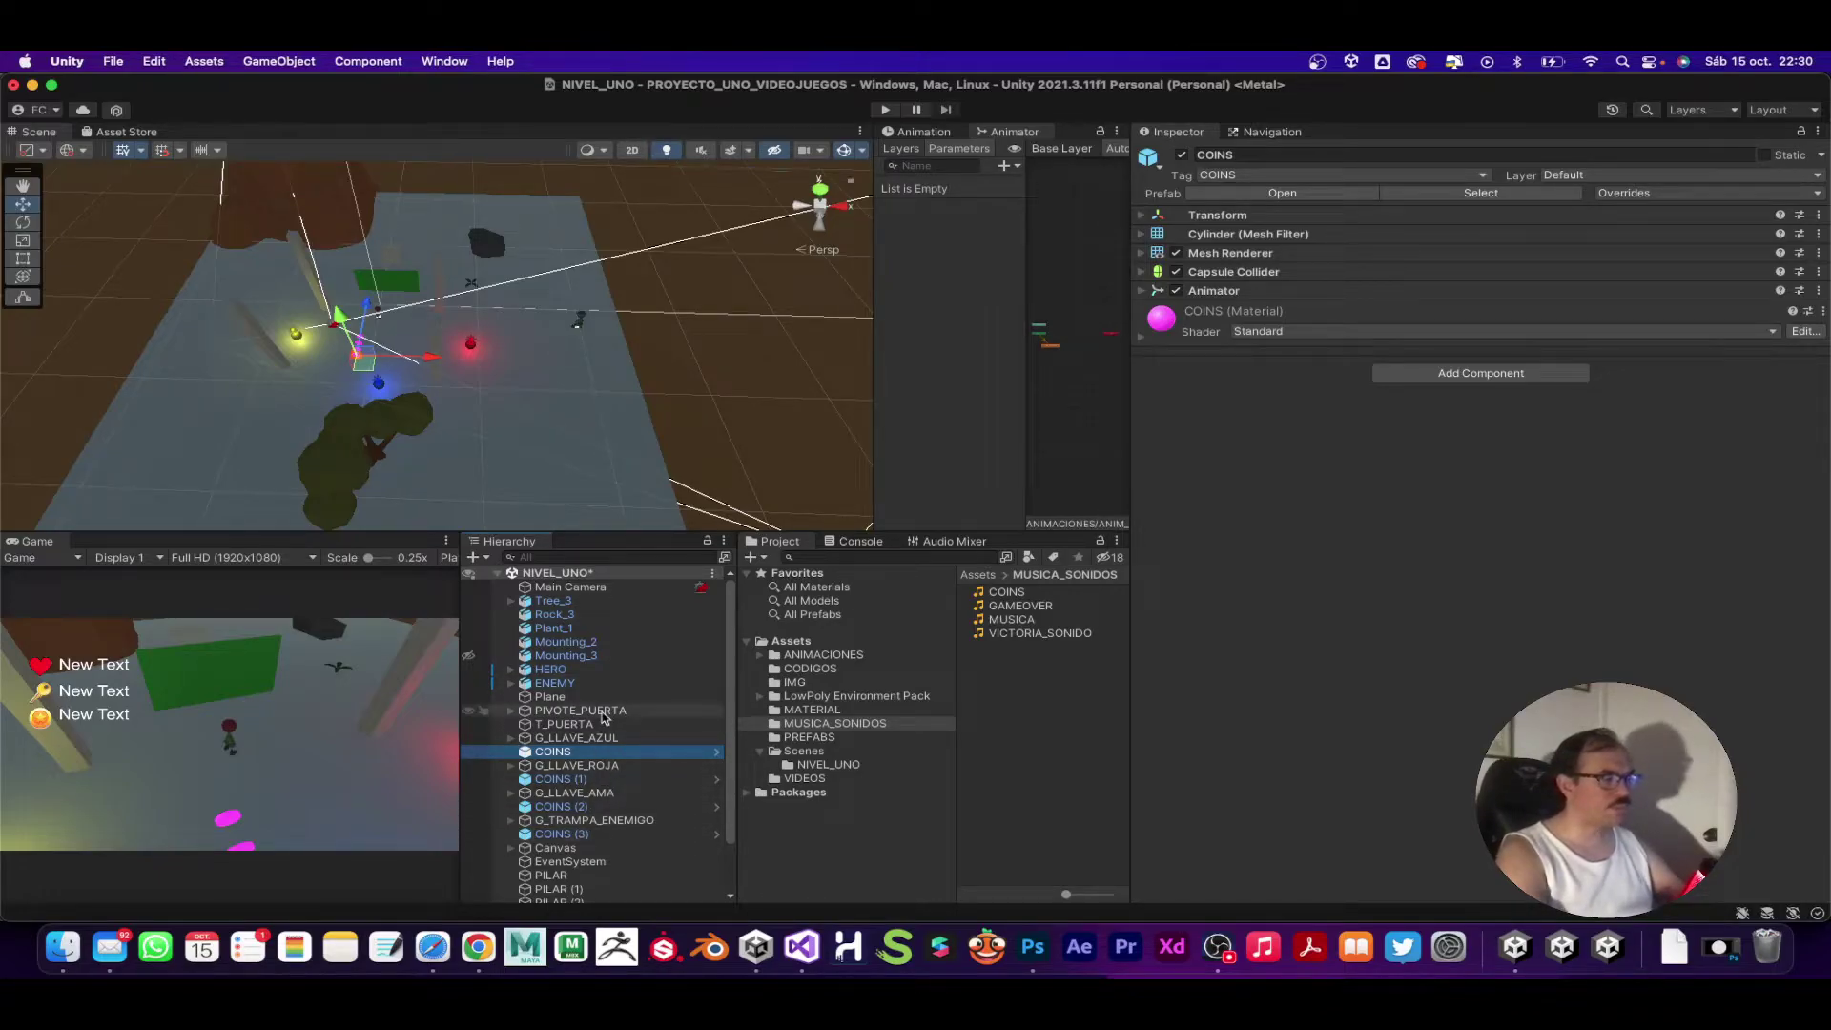
Step: Select HERO, expand MONEDAS (Script) and open its script in Visual Studio
left_click(598, 671)
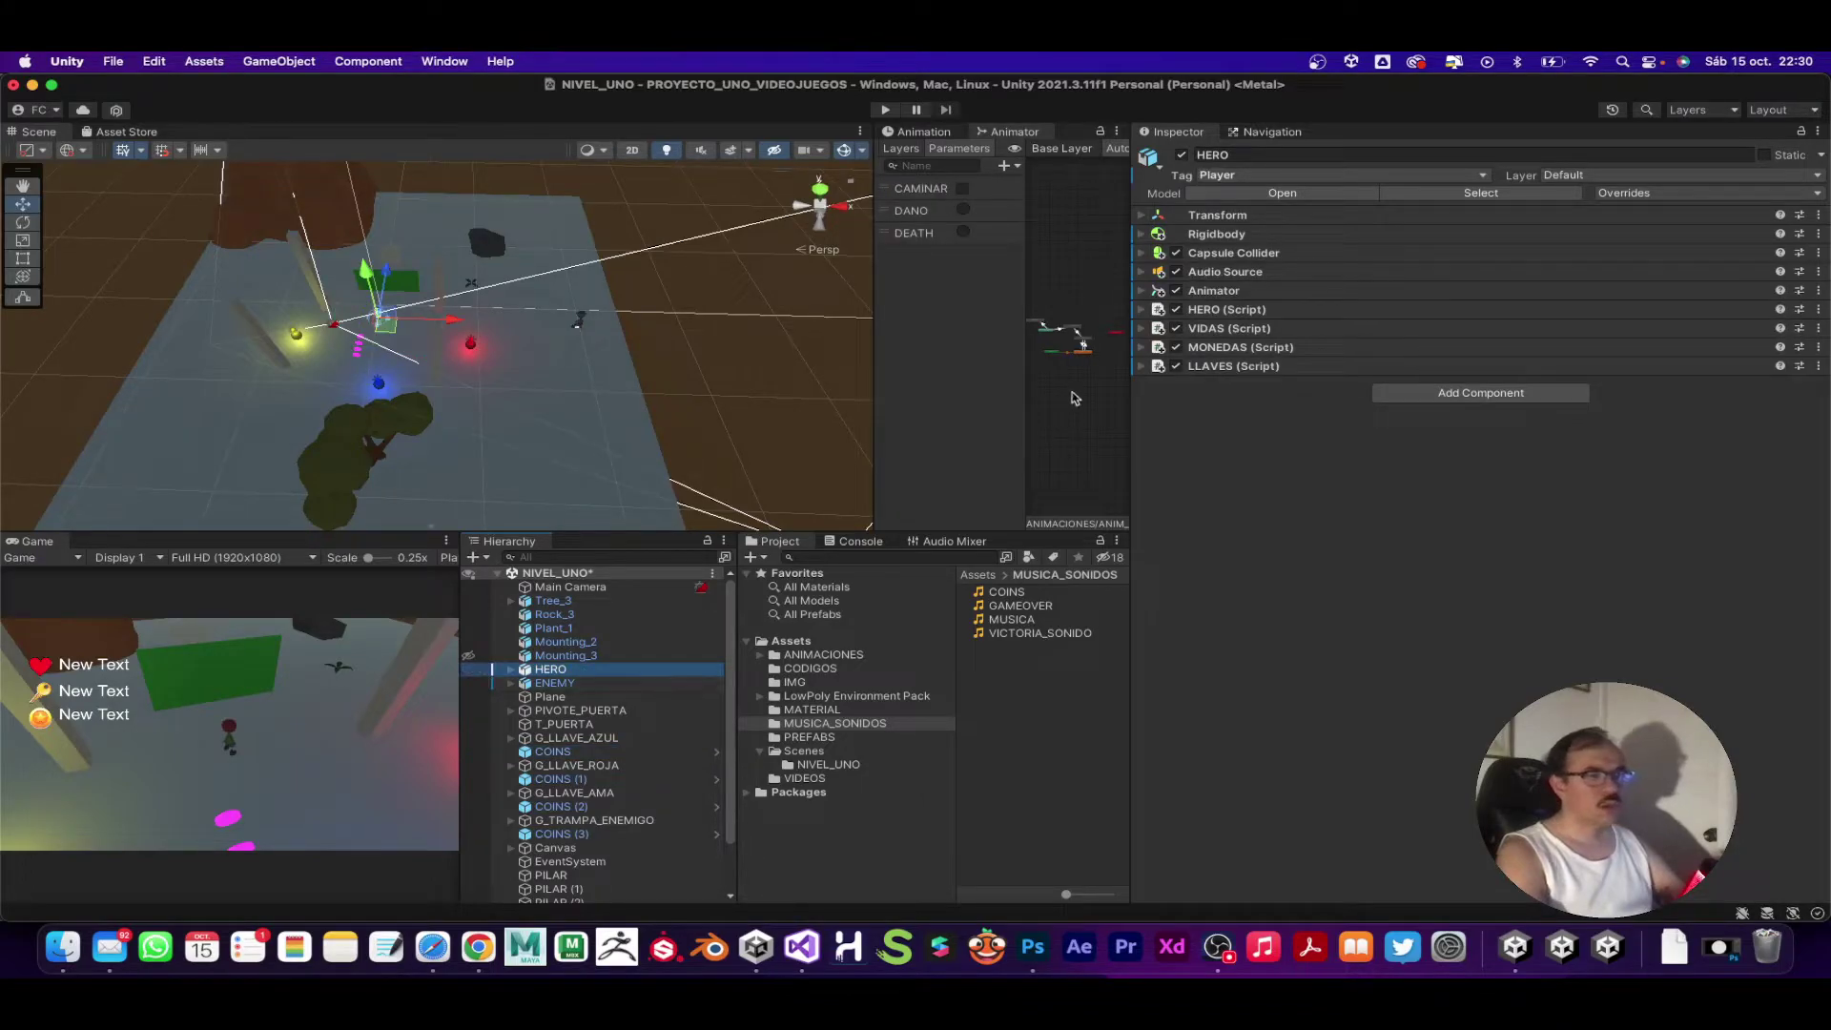
left_click(1166, 348)
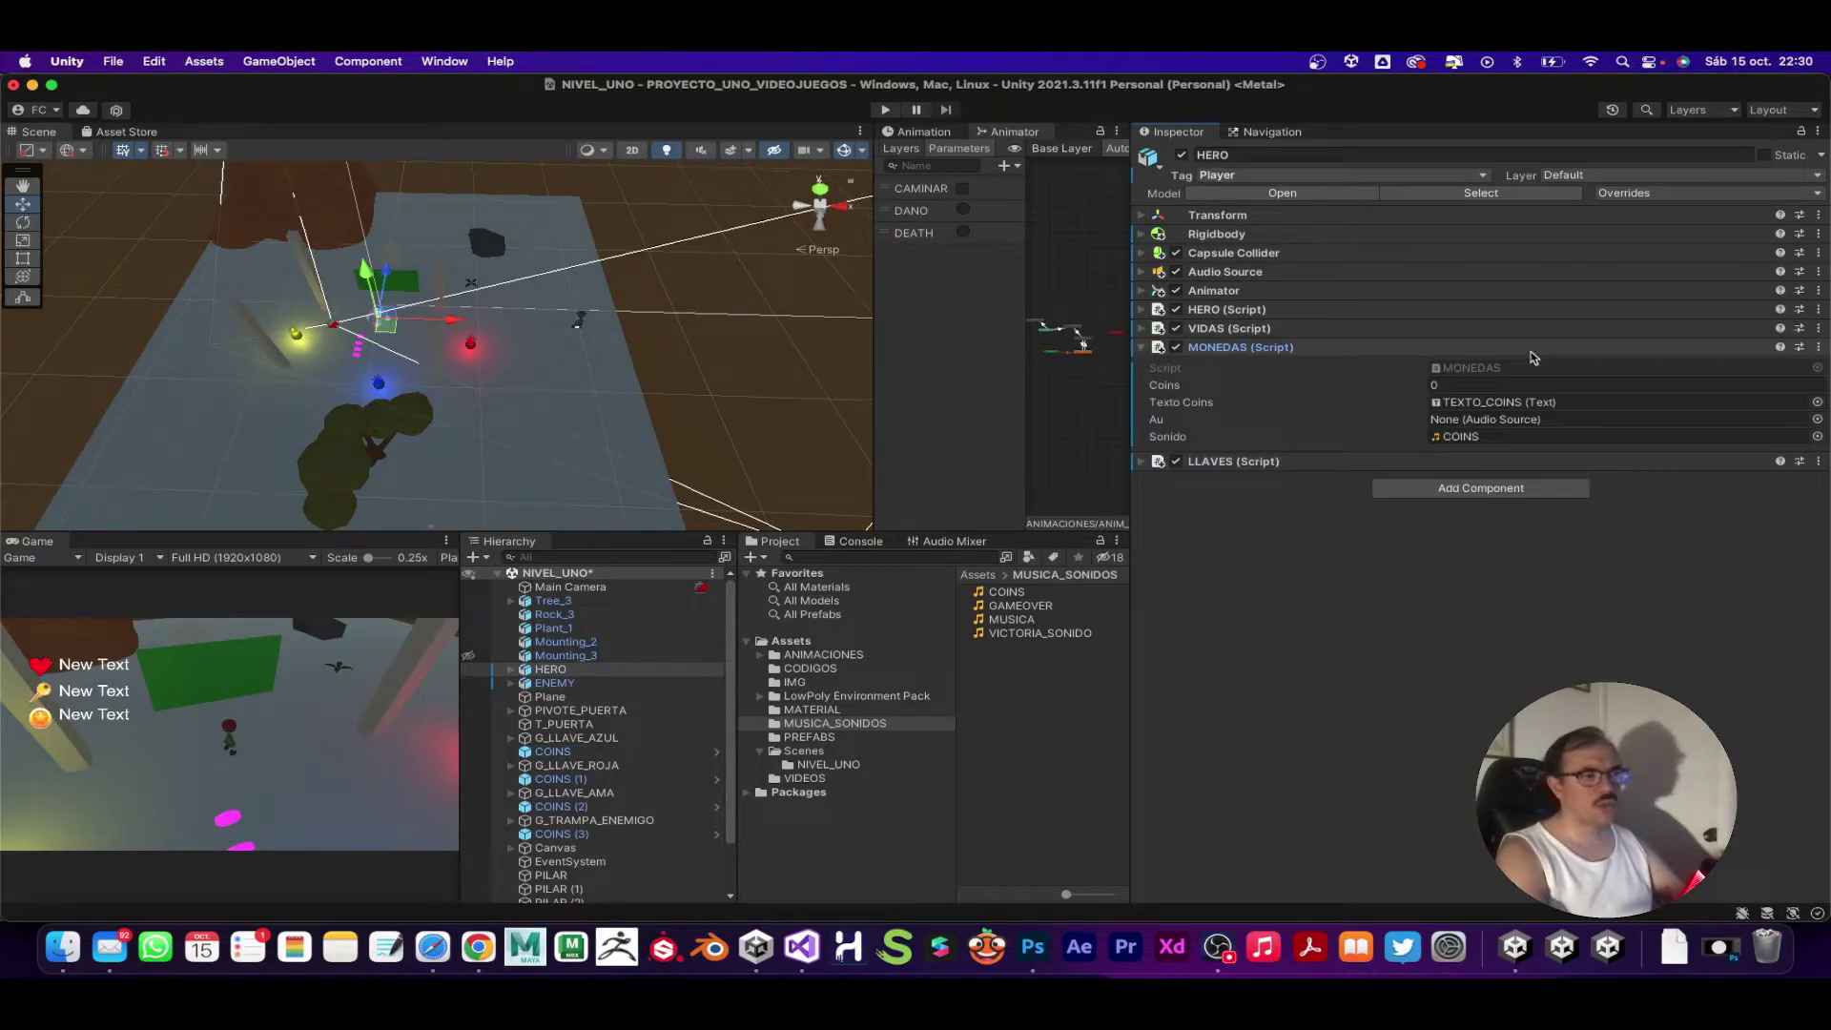
left_click(1471, 369)
double_click(1471, 370)
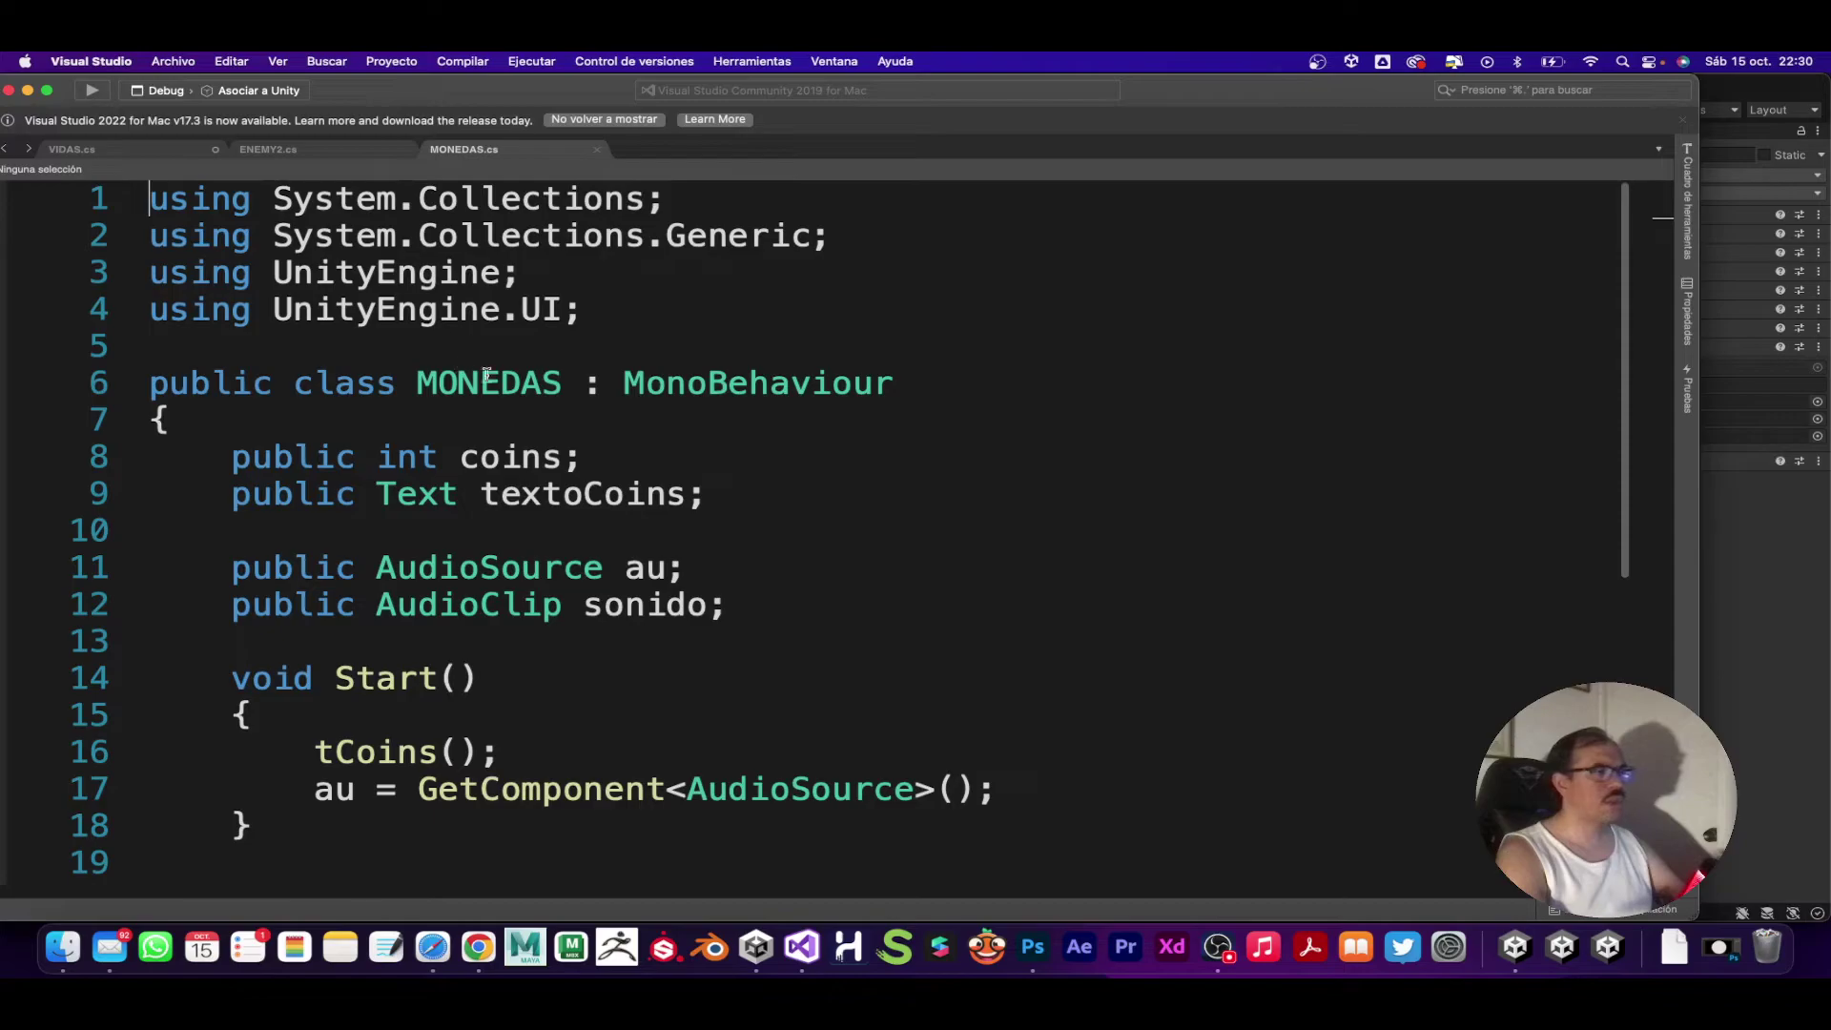
Step: Copy the au and gritoVictoria declarations from ENEMY2.cs and paste them below MONEDAS's sonido field
left_click(310, 151)
scroll(563, 408, "up", 8)
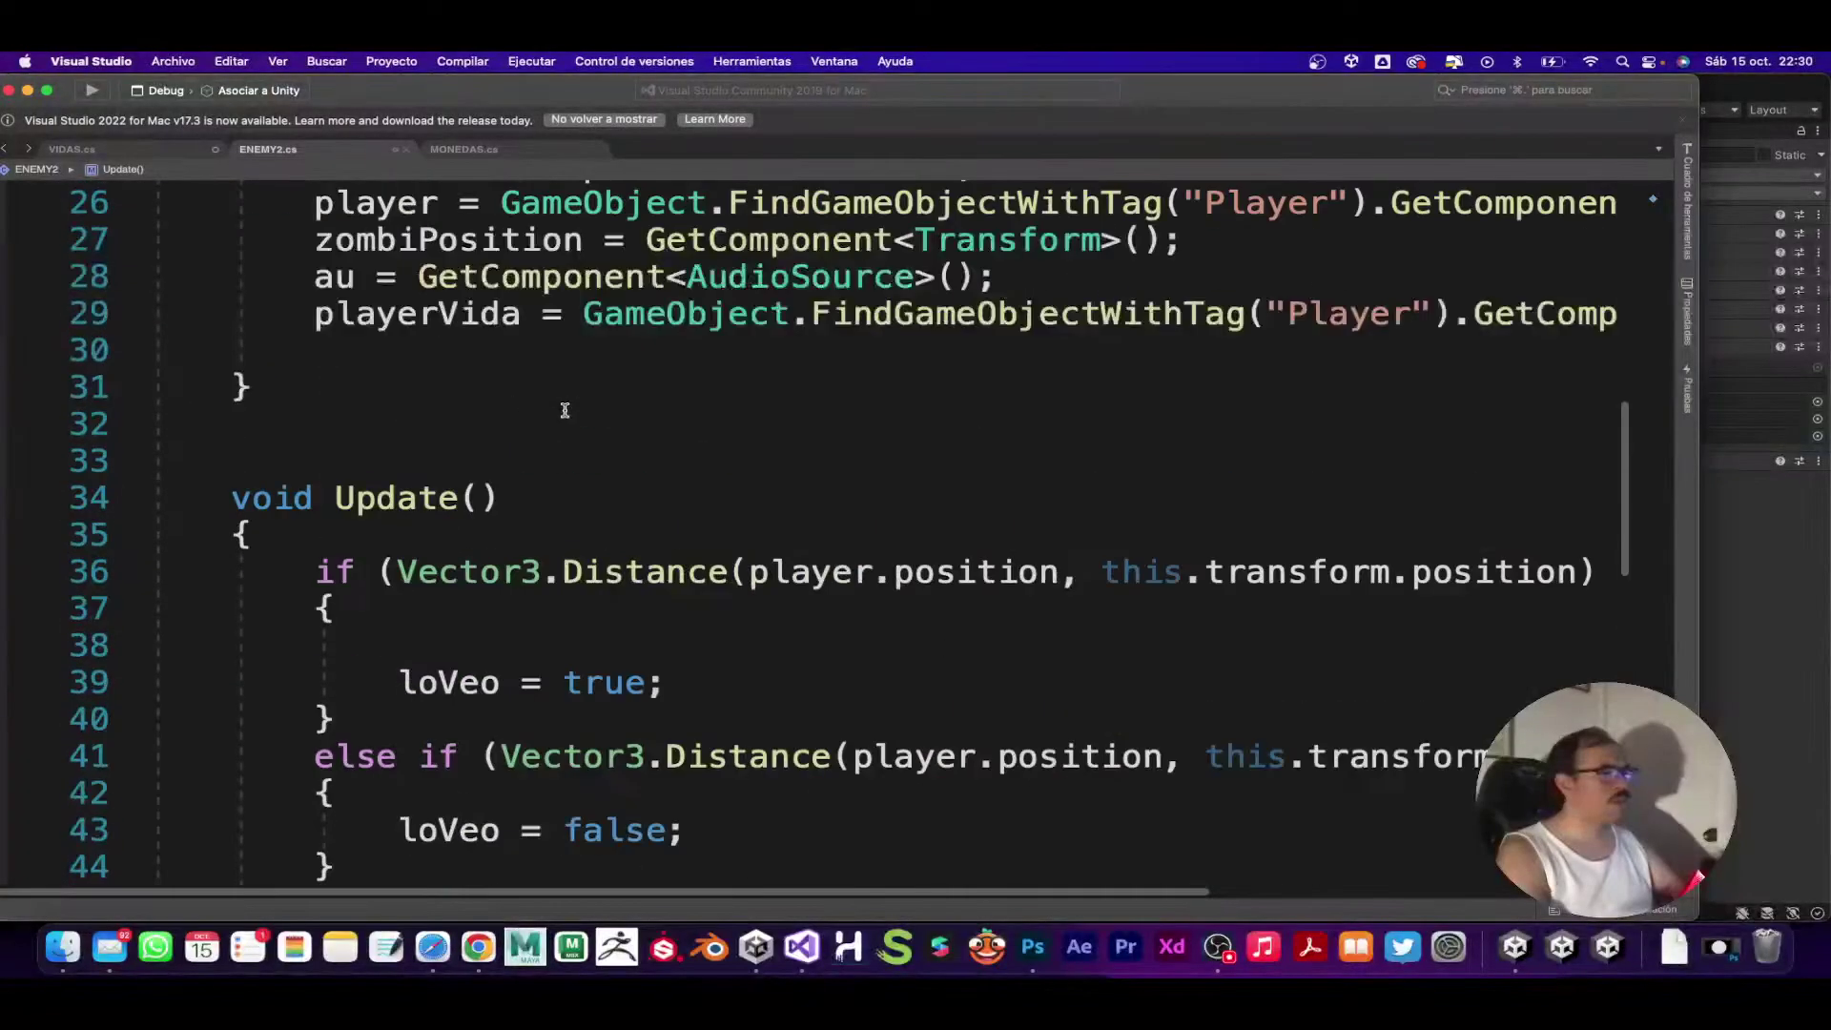
scroll(561, 410, "up", 8)
scroll(560, 409, "down", 5)
scroll(564, 419, "down", 3)
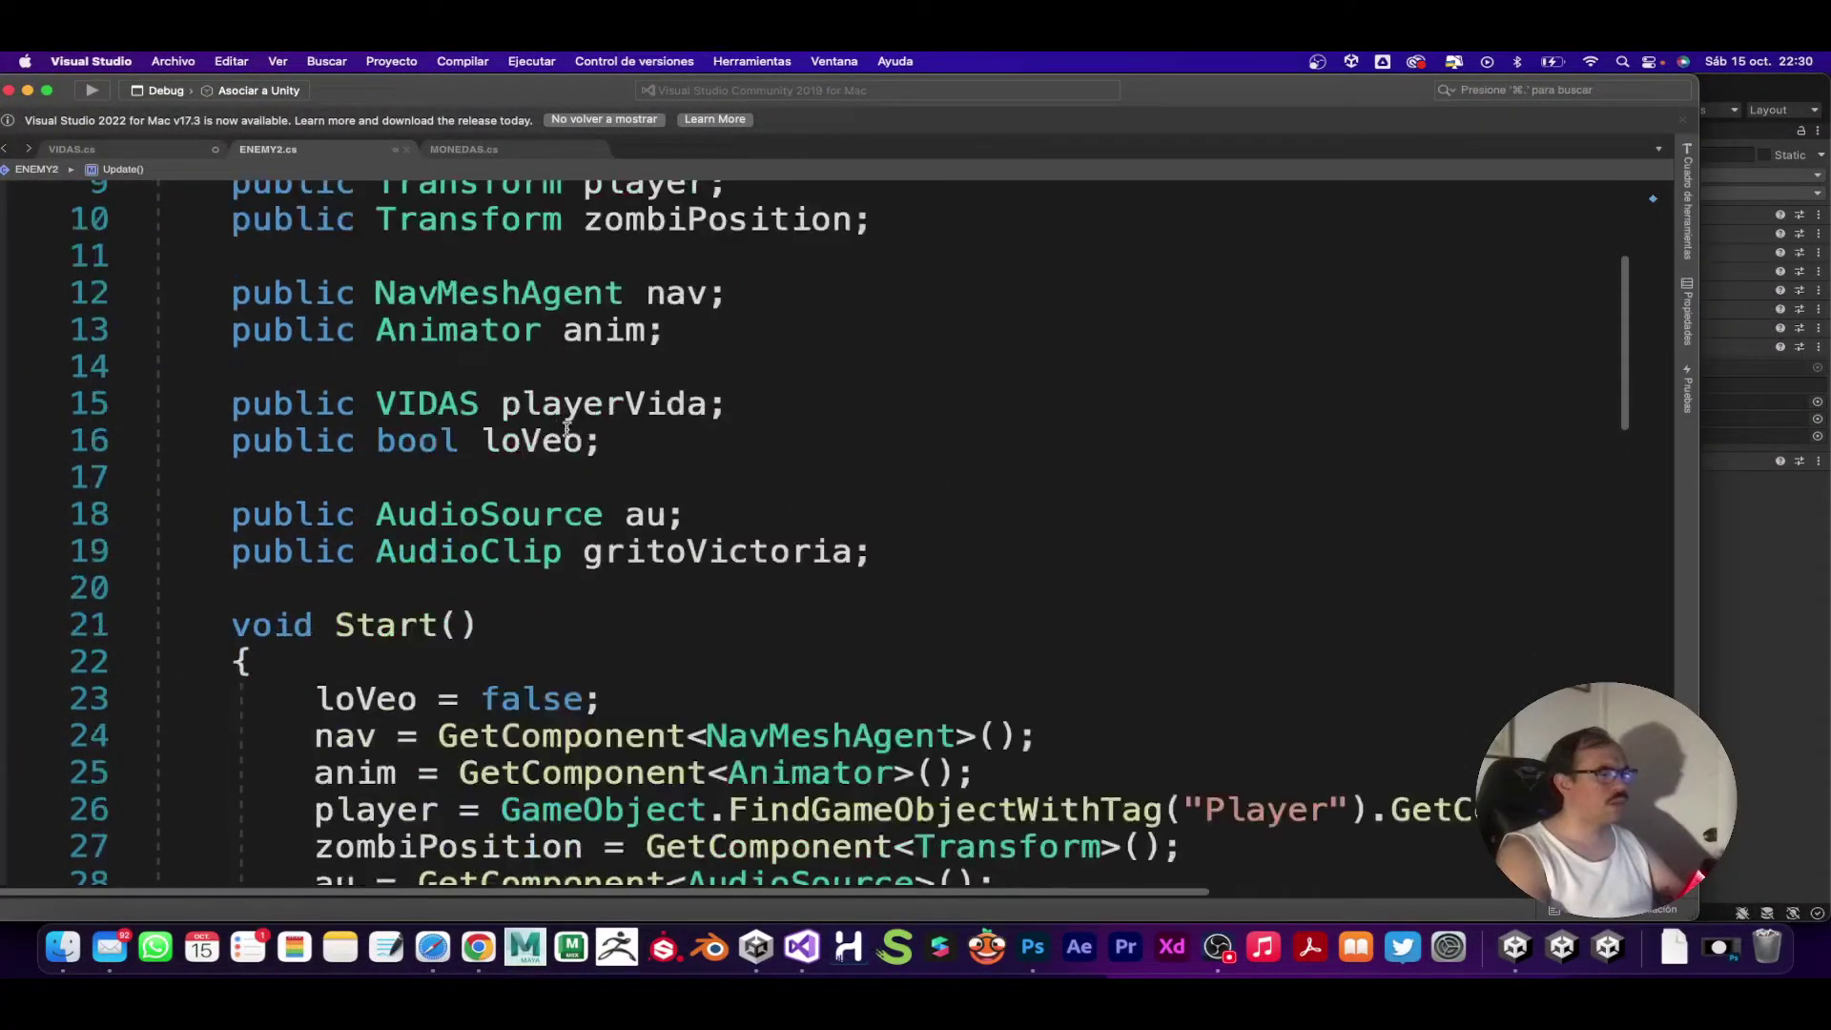
left_click_drag(875, 552, 120, 506)
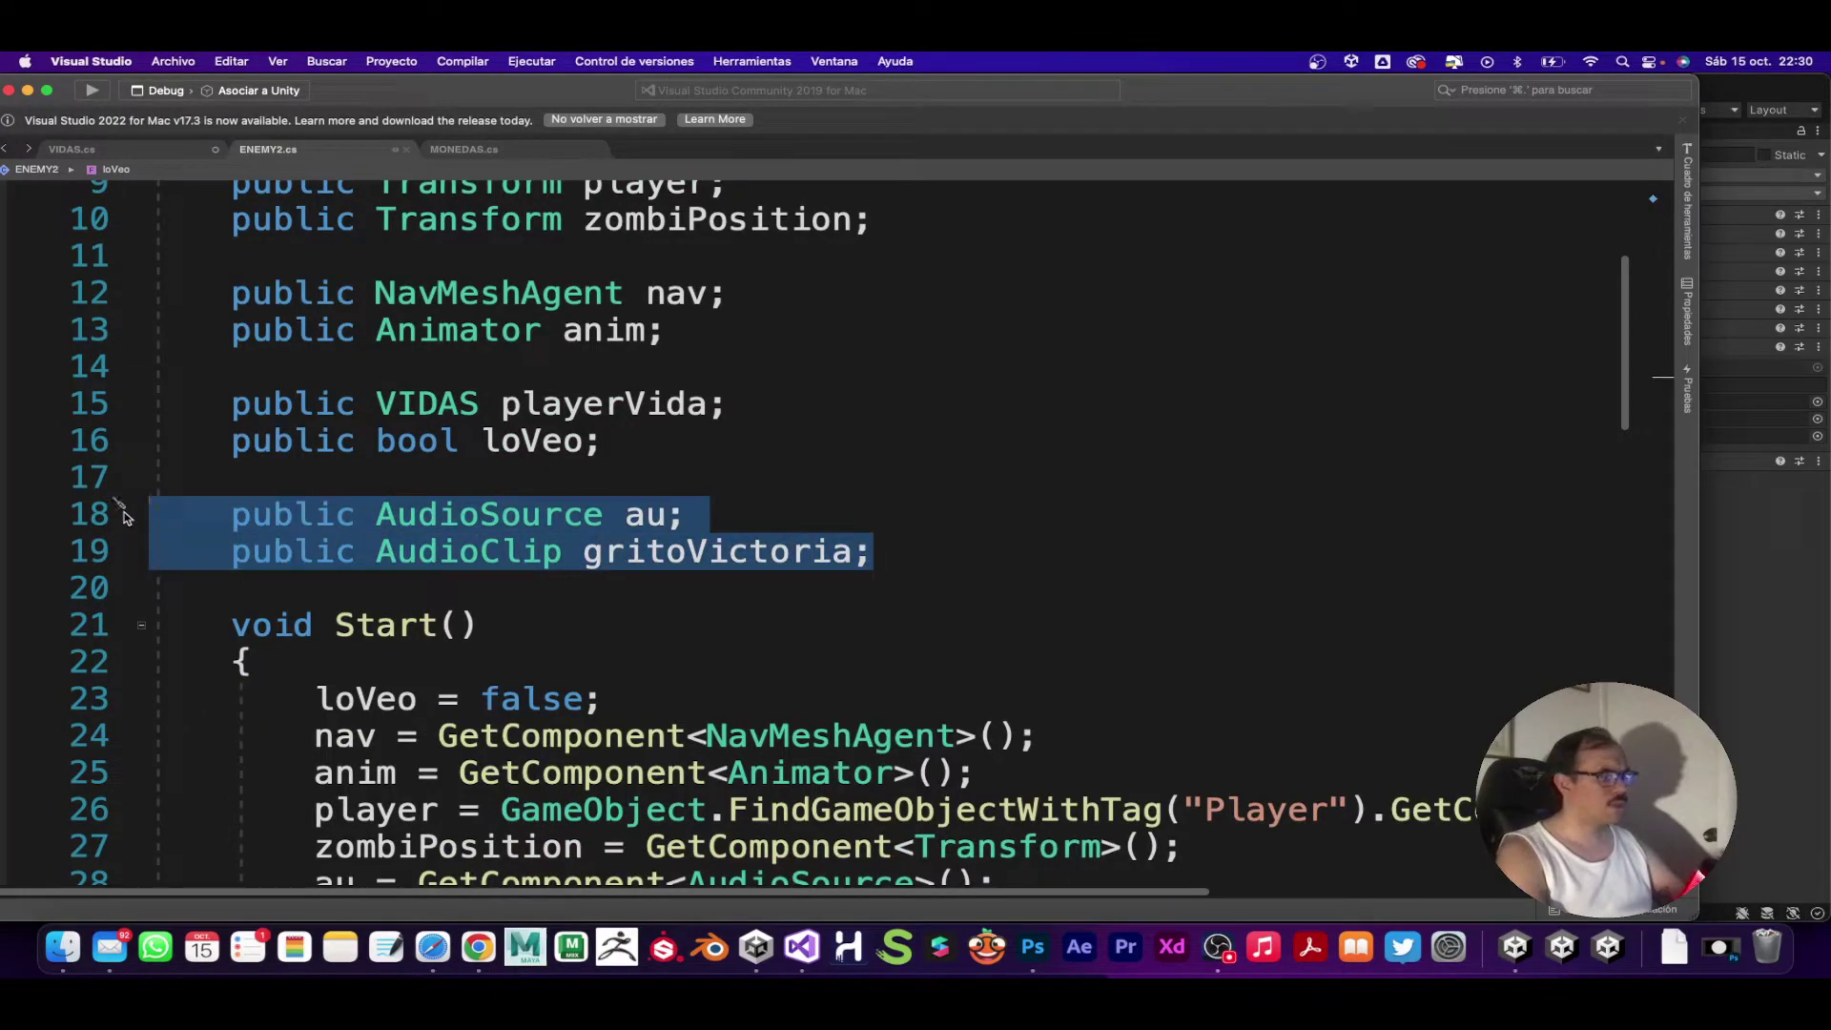
key("super+c")
left_click(481, 149)
scroll(550, 544, "down", 4)
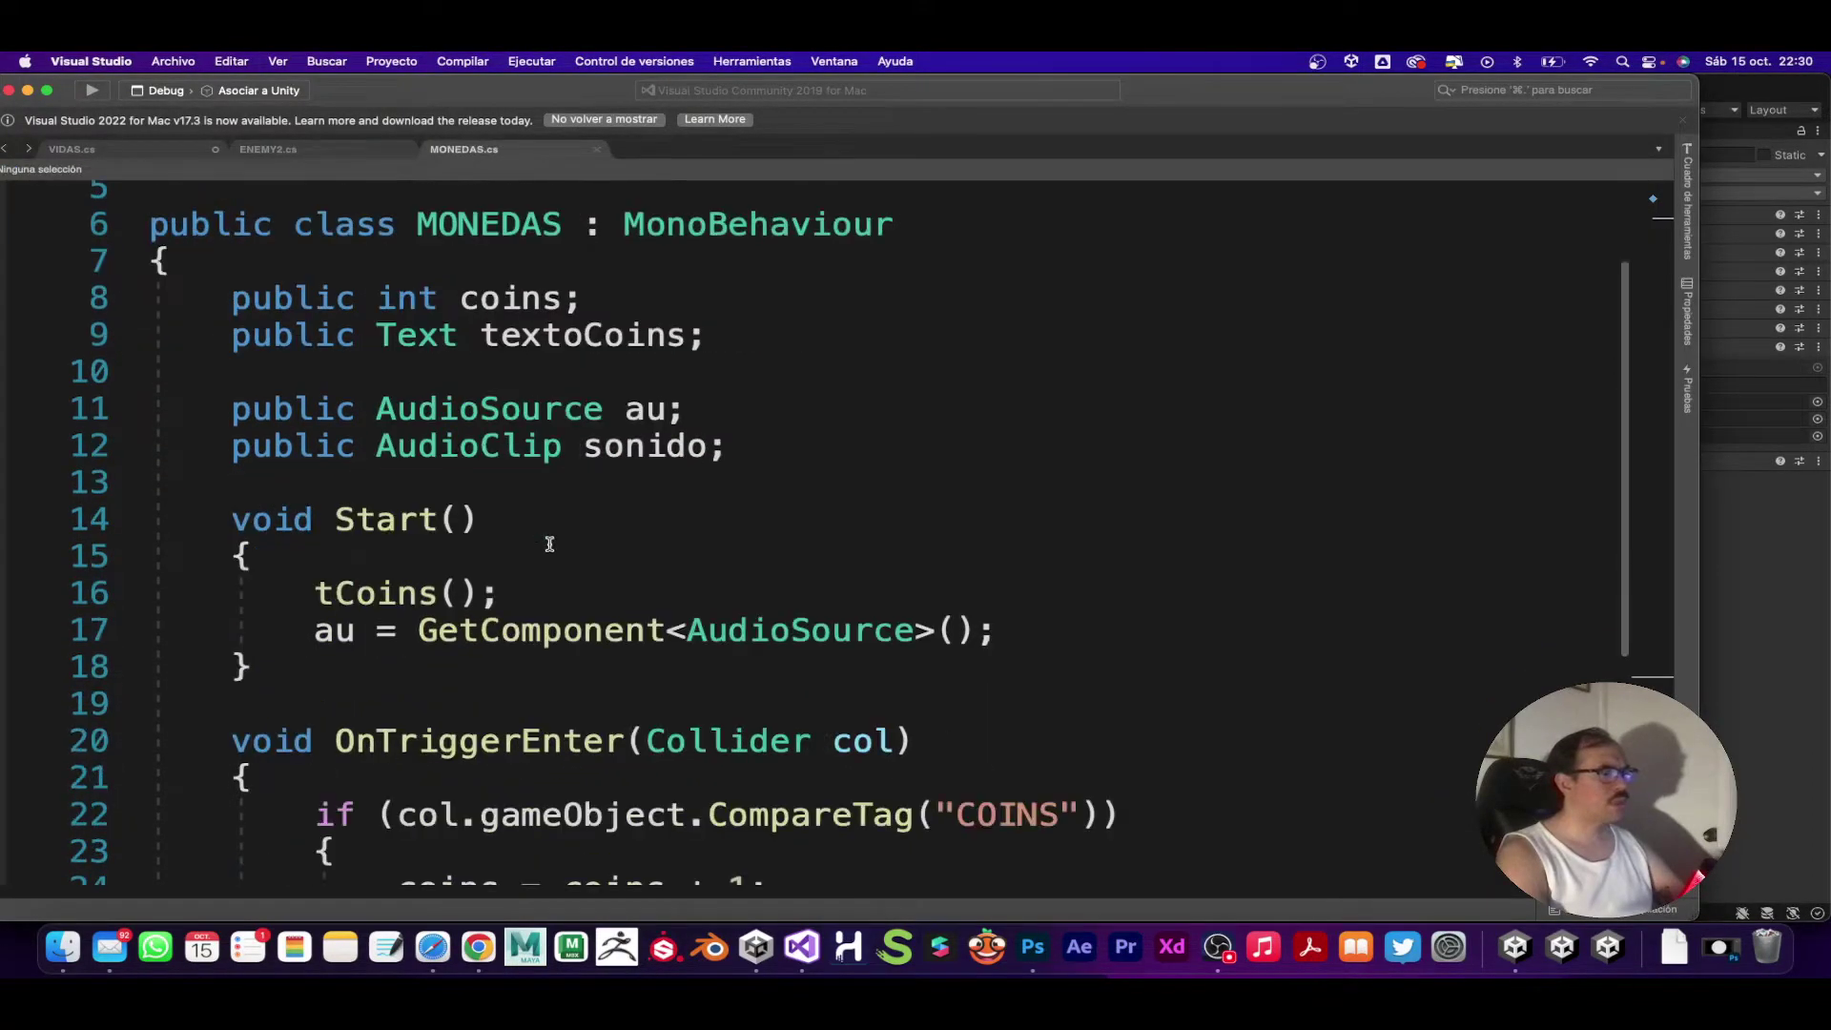
left_click(734, 455)
key("Return")
key("Return")
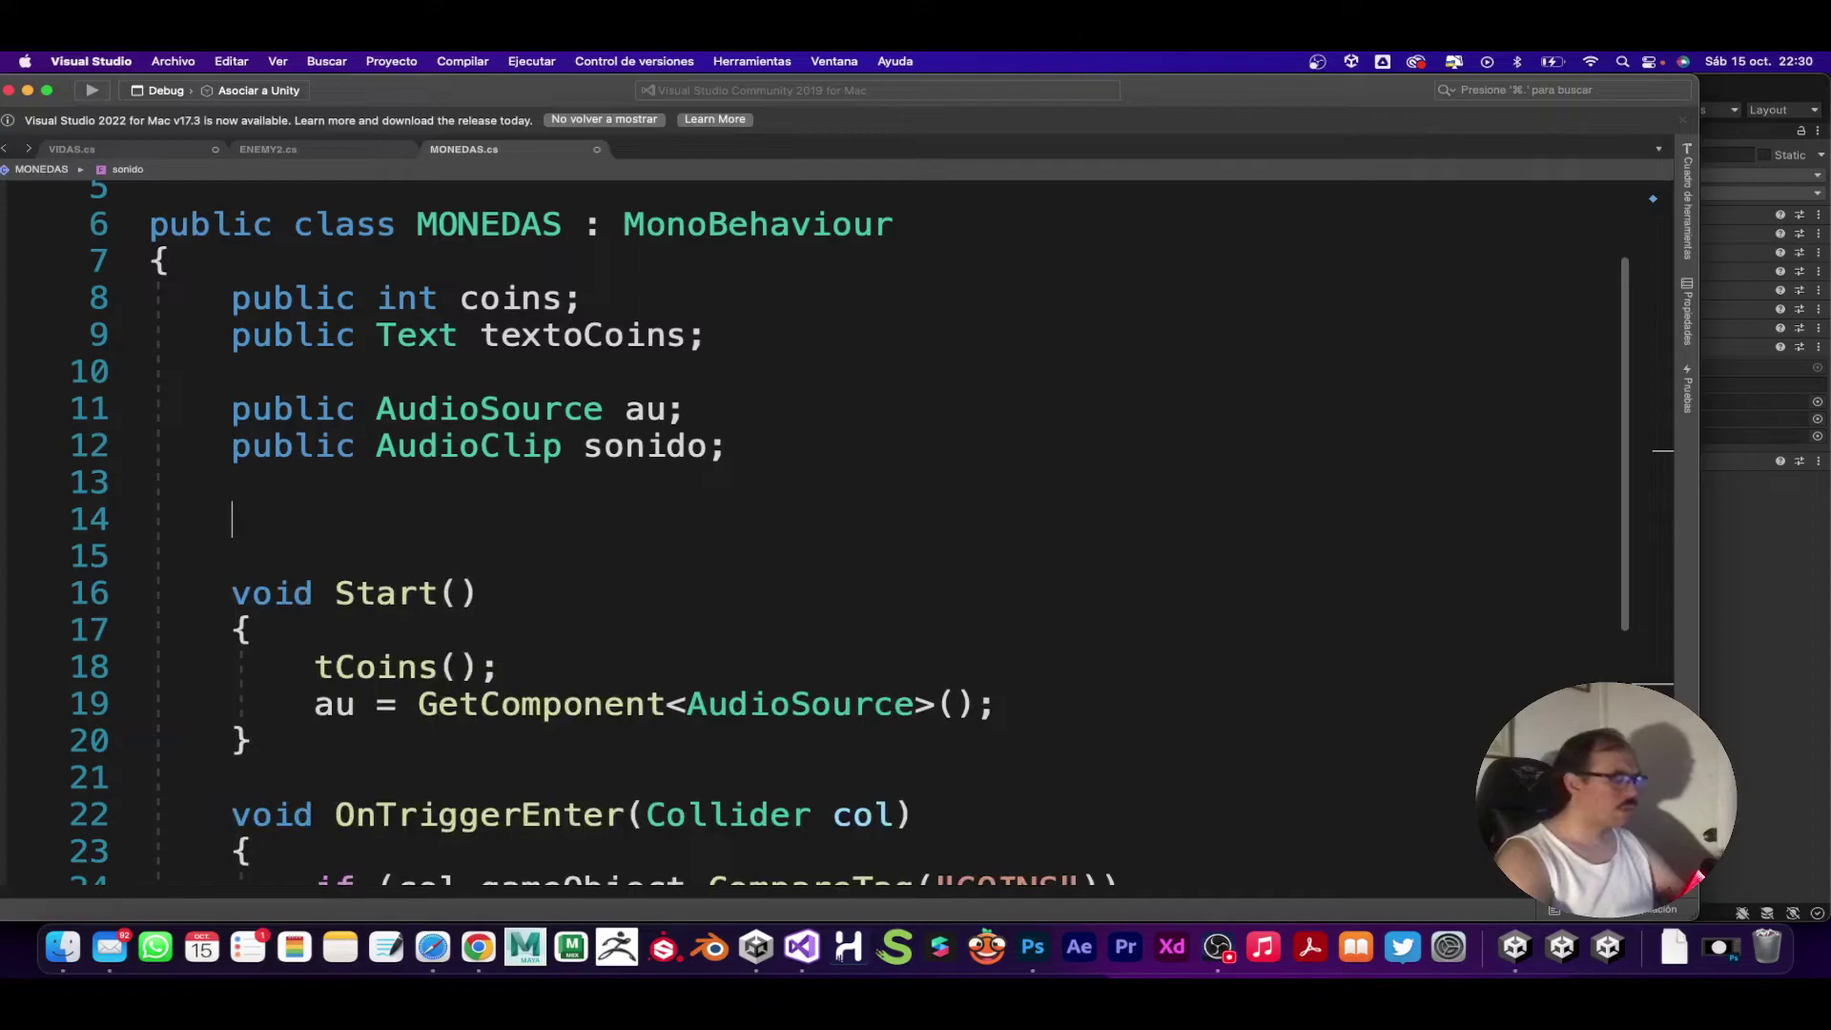
key("super+v")
Step: Rename the pasted fields to sonidoMoneda and audioS
left_click_drag(852, 556, 584, 558)
type("soni")
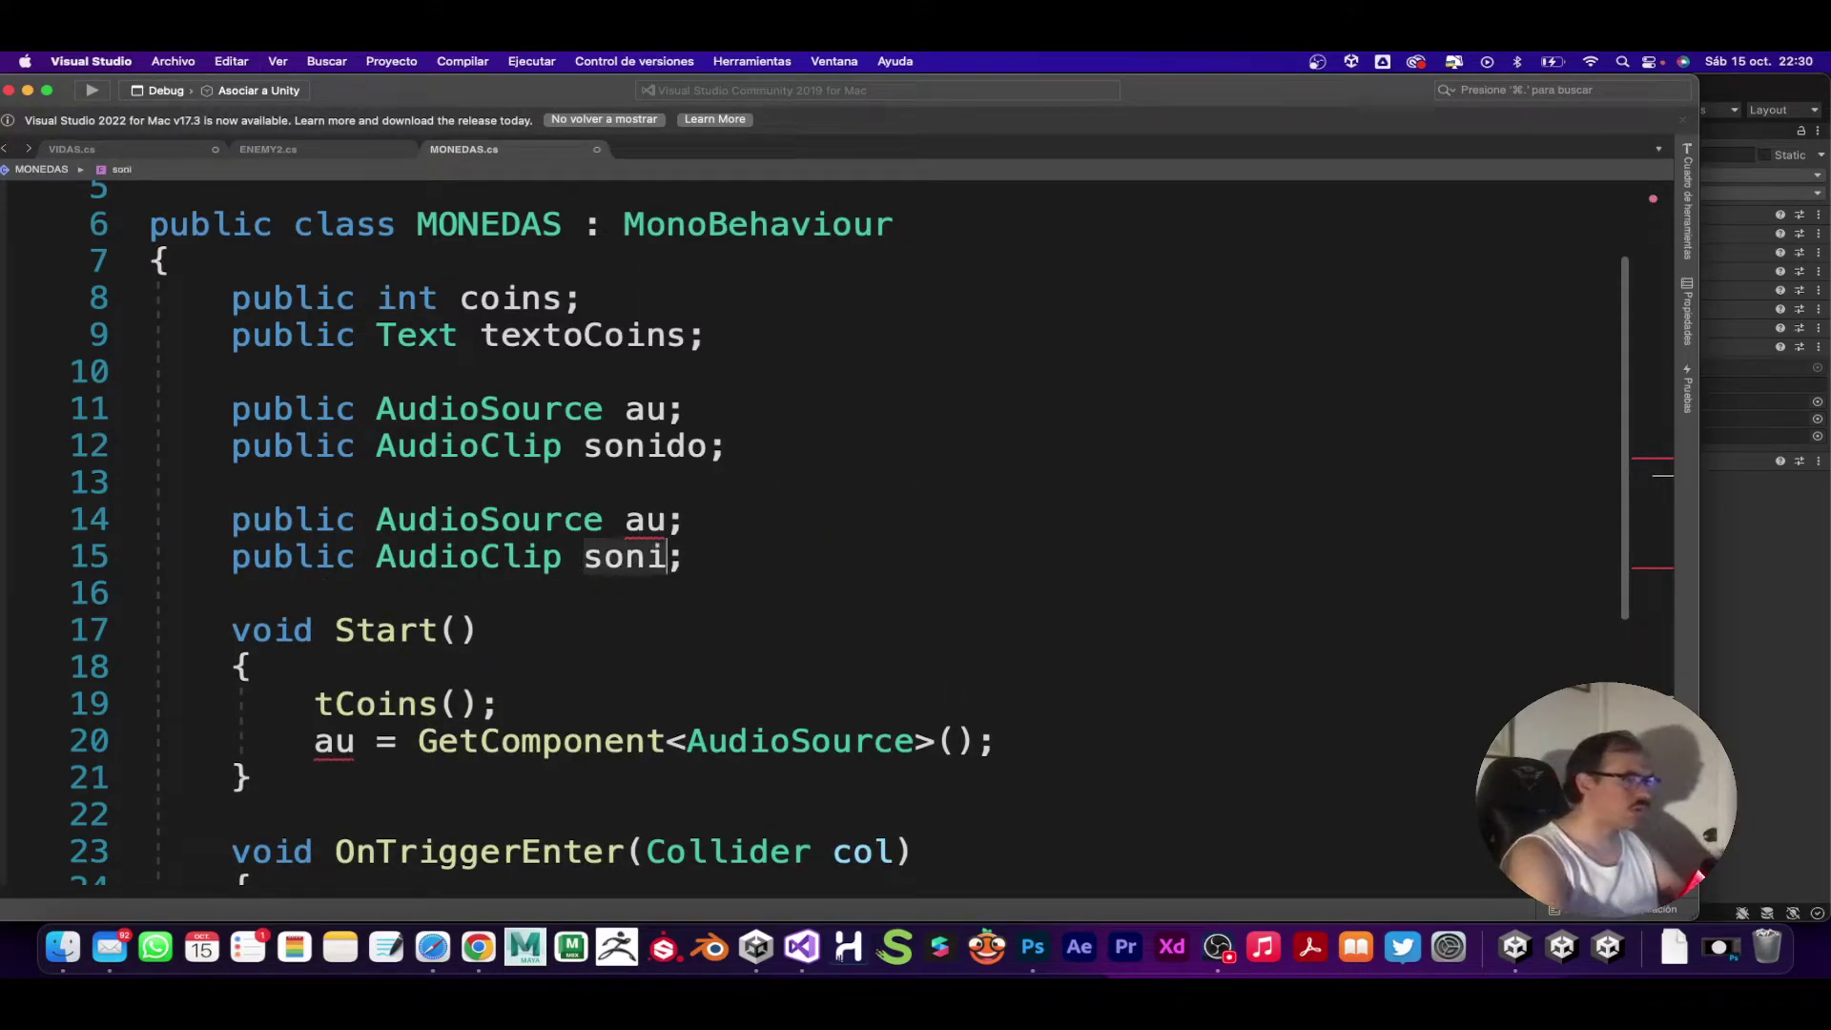
type("doMon")
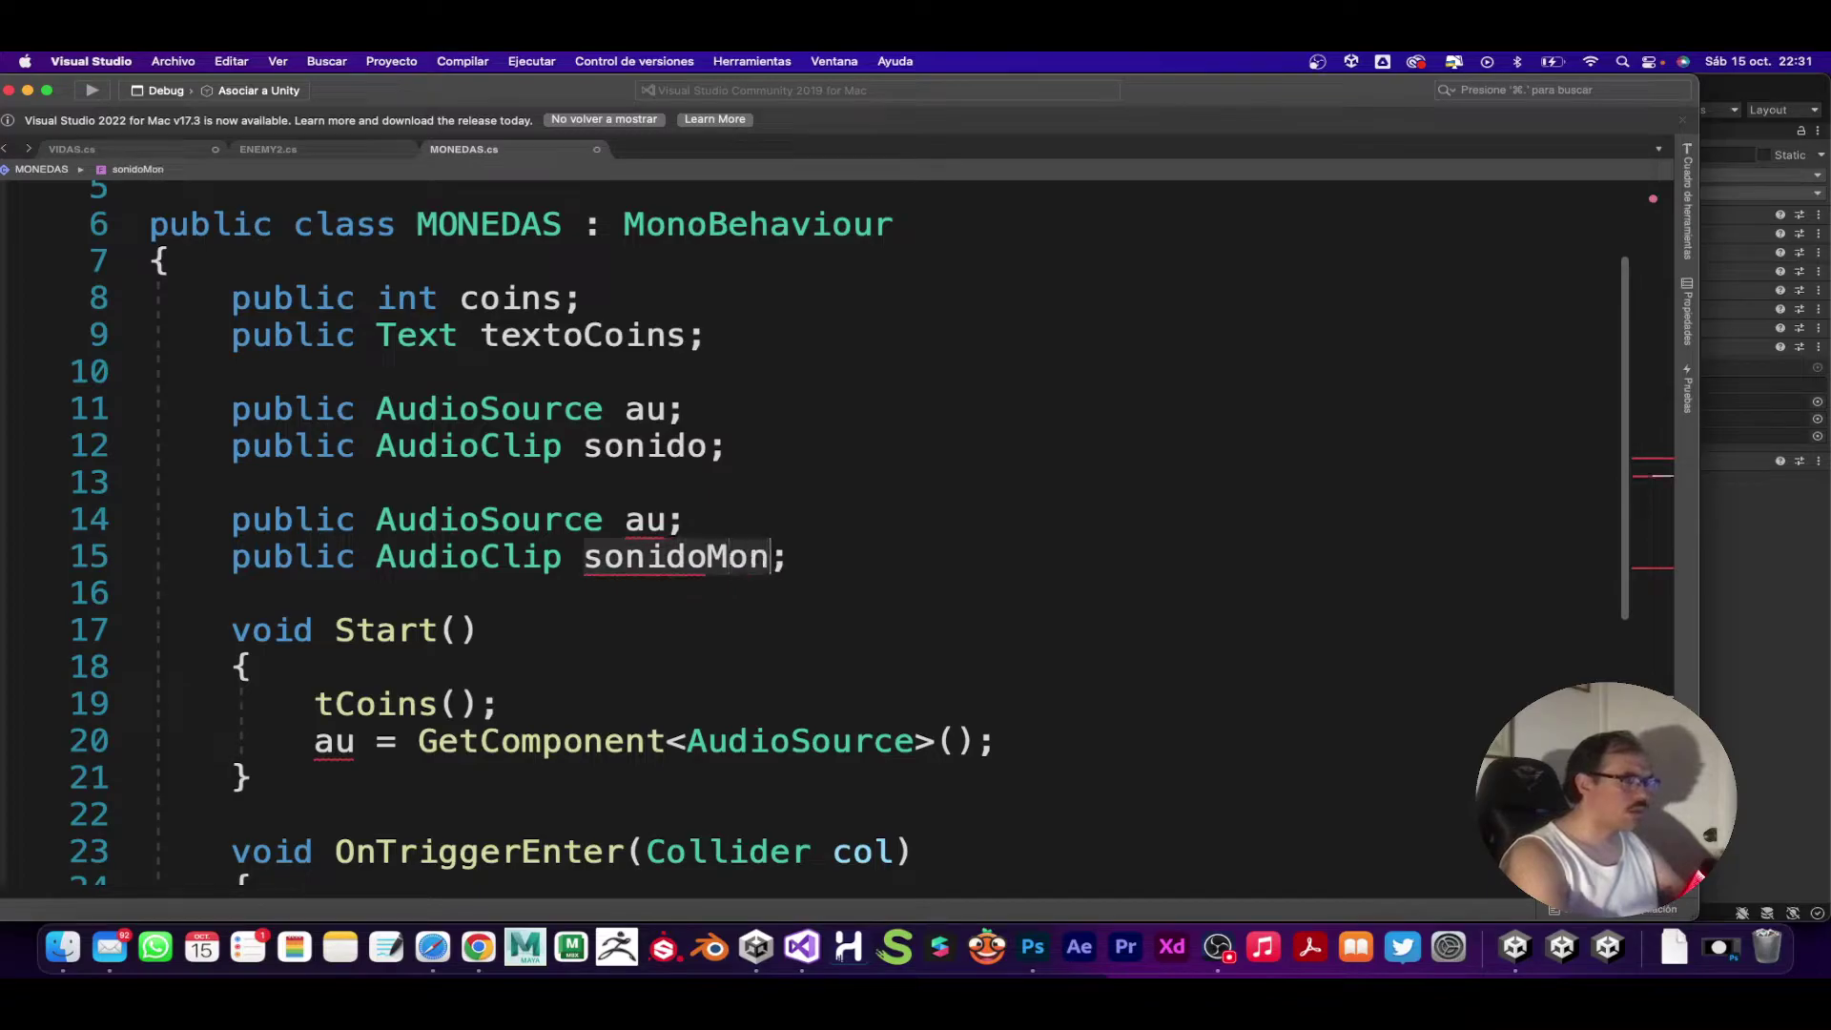
type("eda")
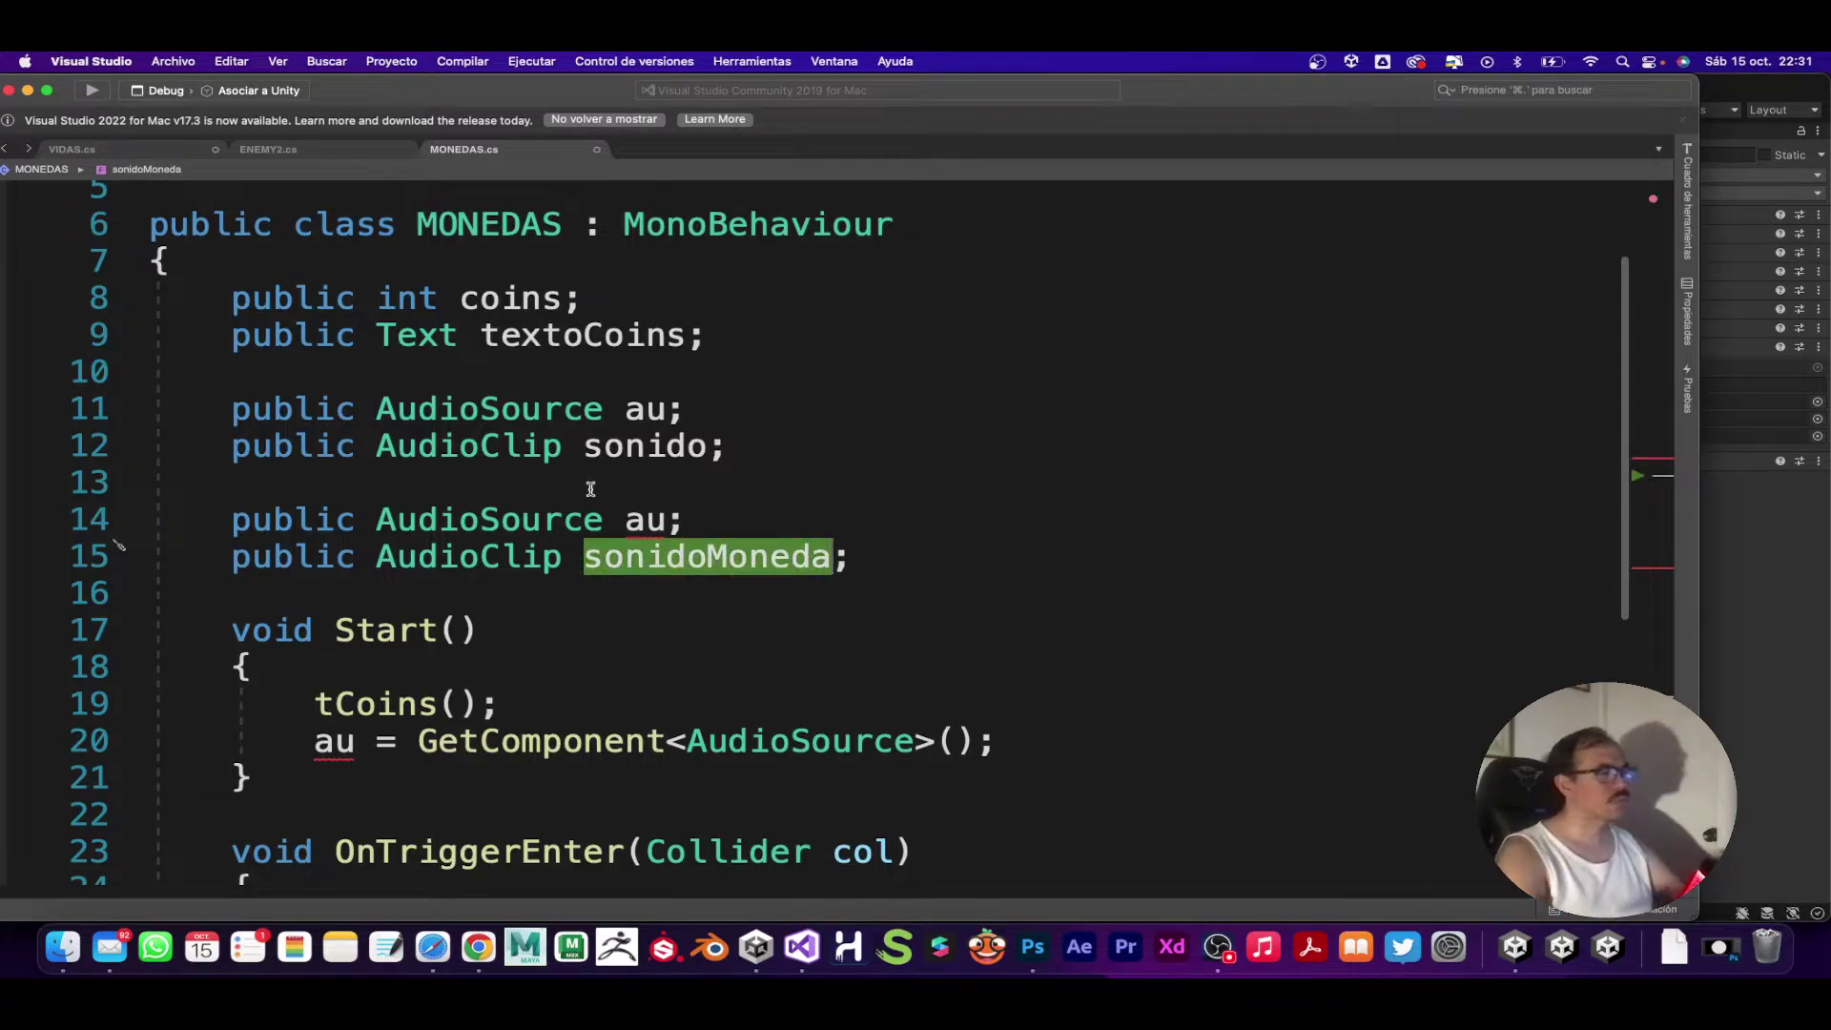
left_click(784, 477)
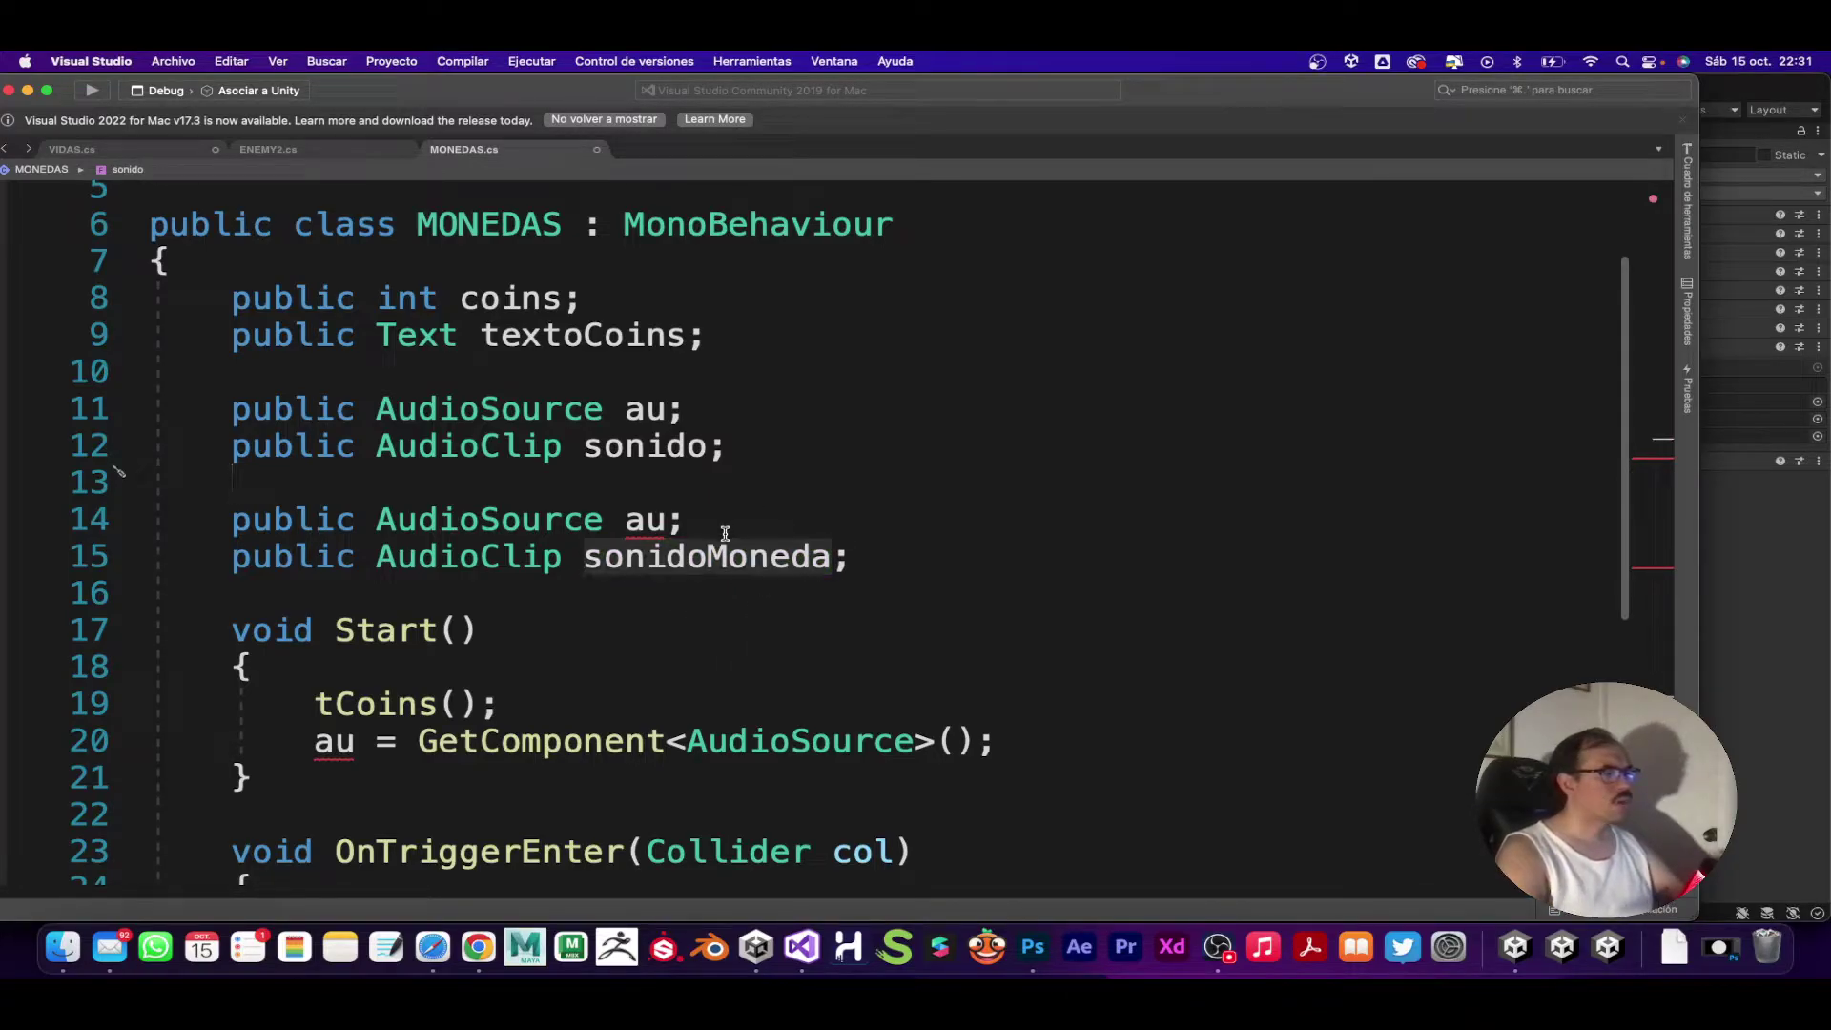
type("dio")
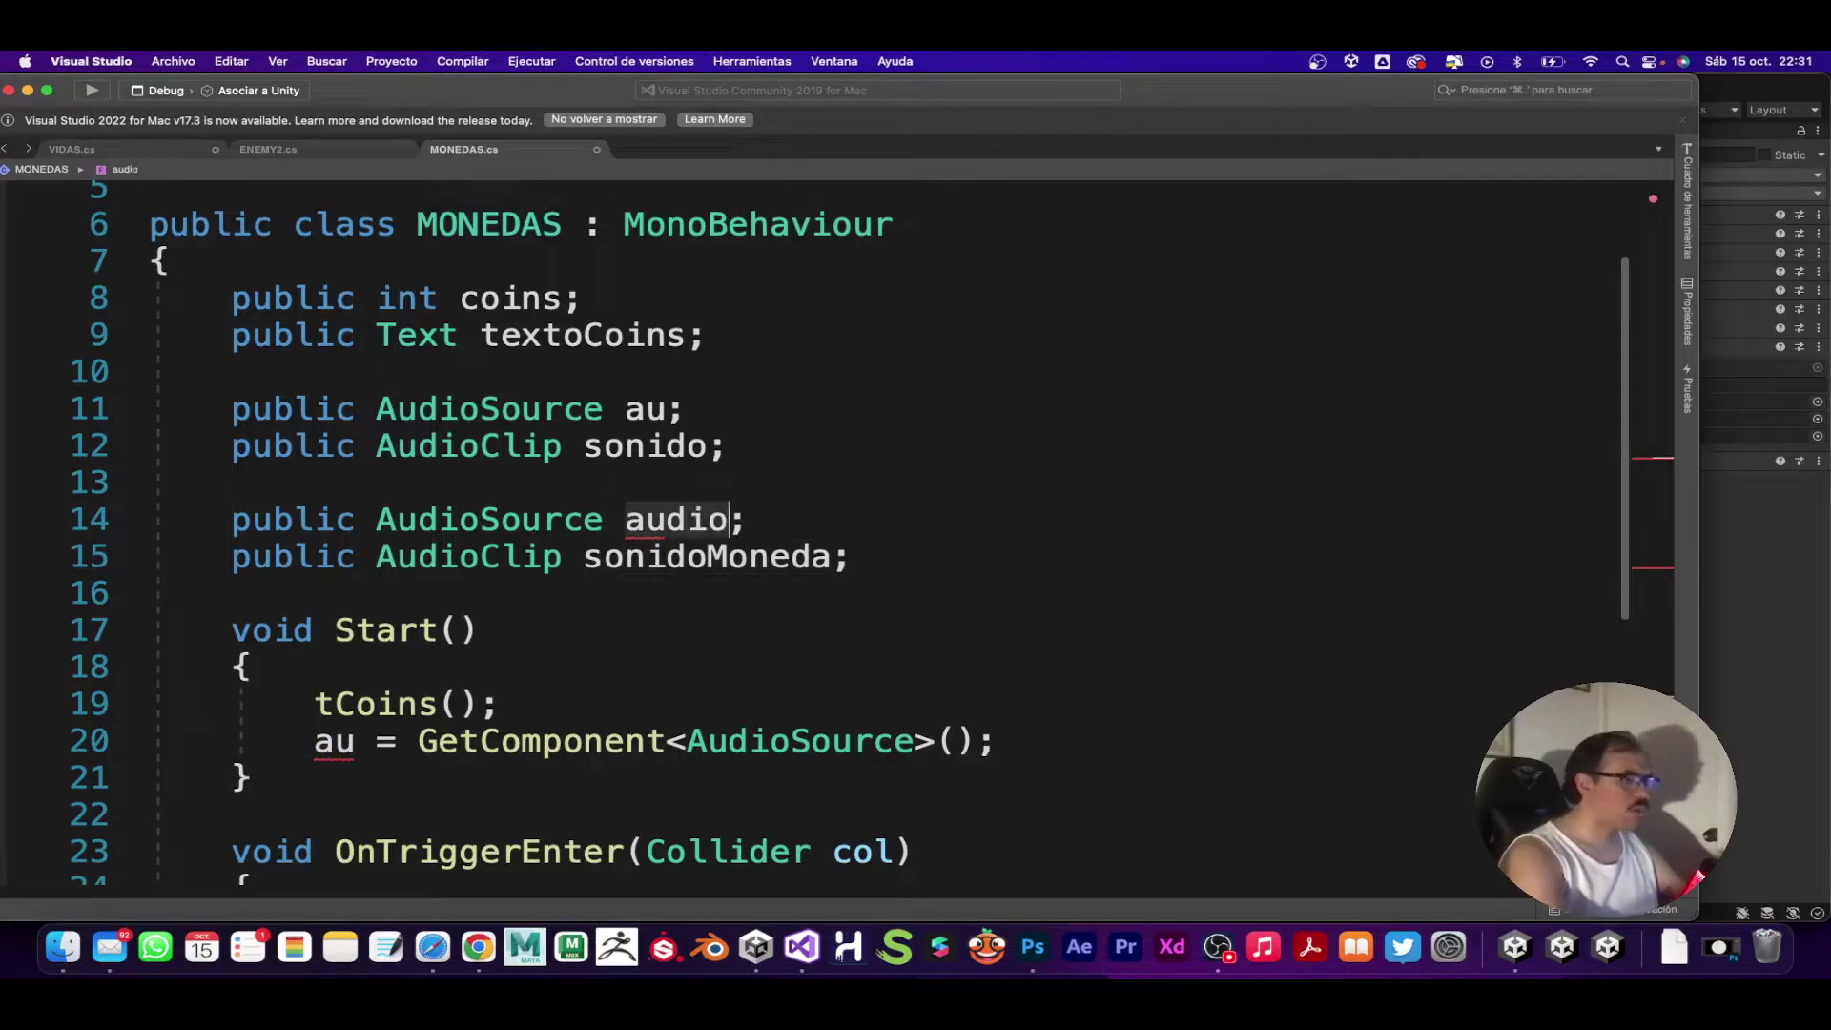
left_click(786, 518)
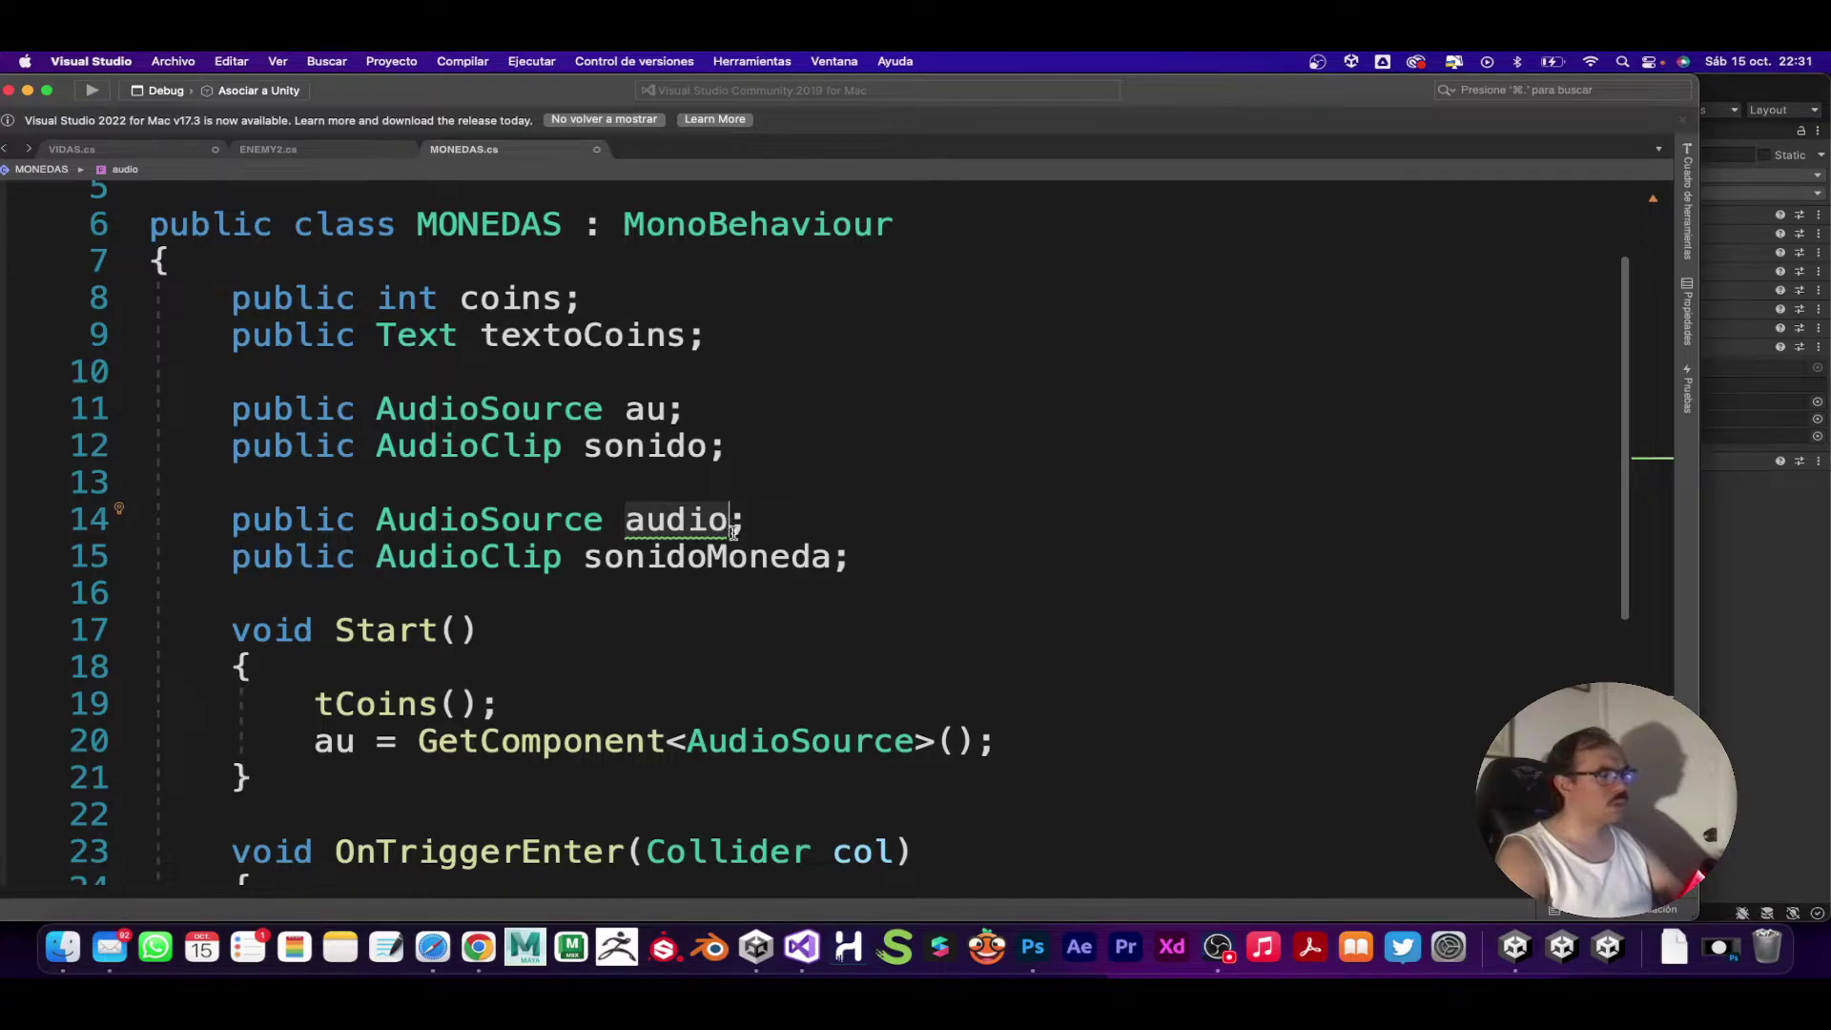
type("s")
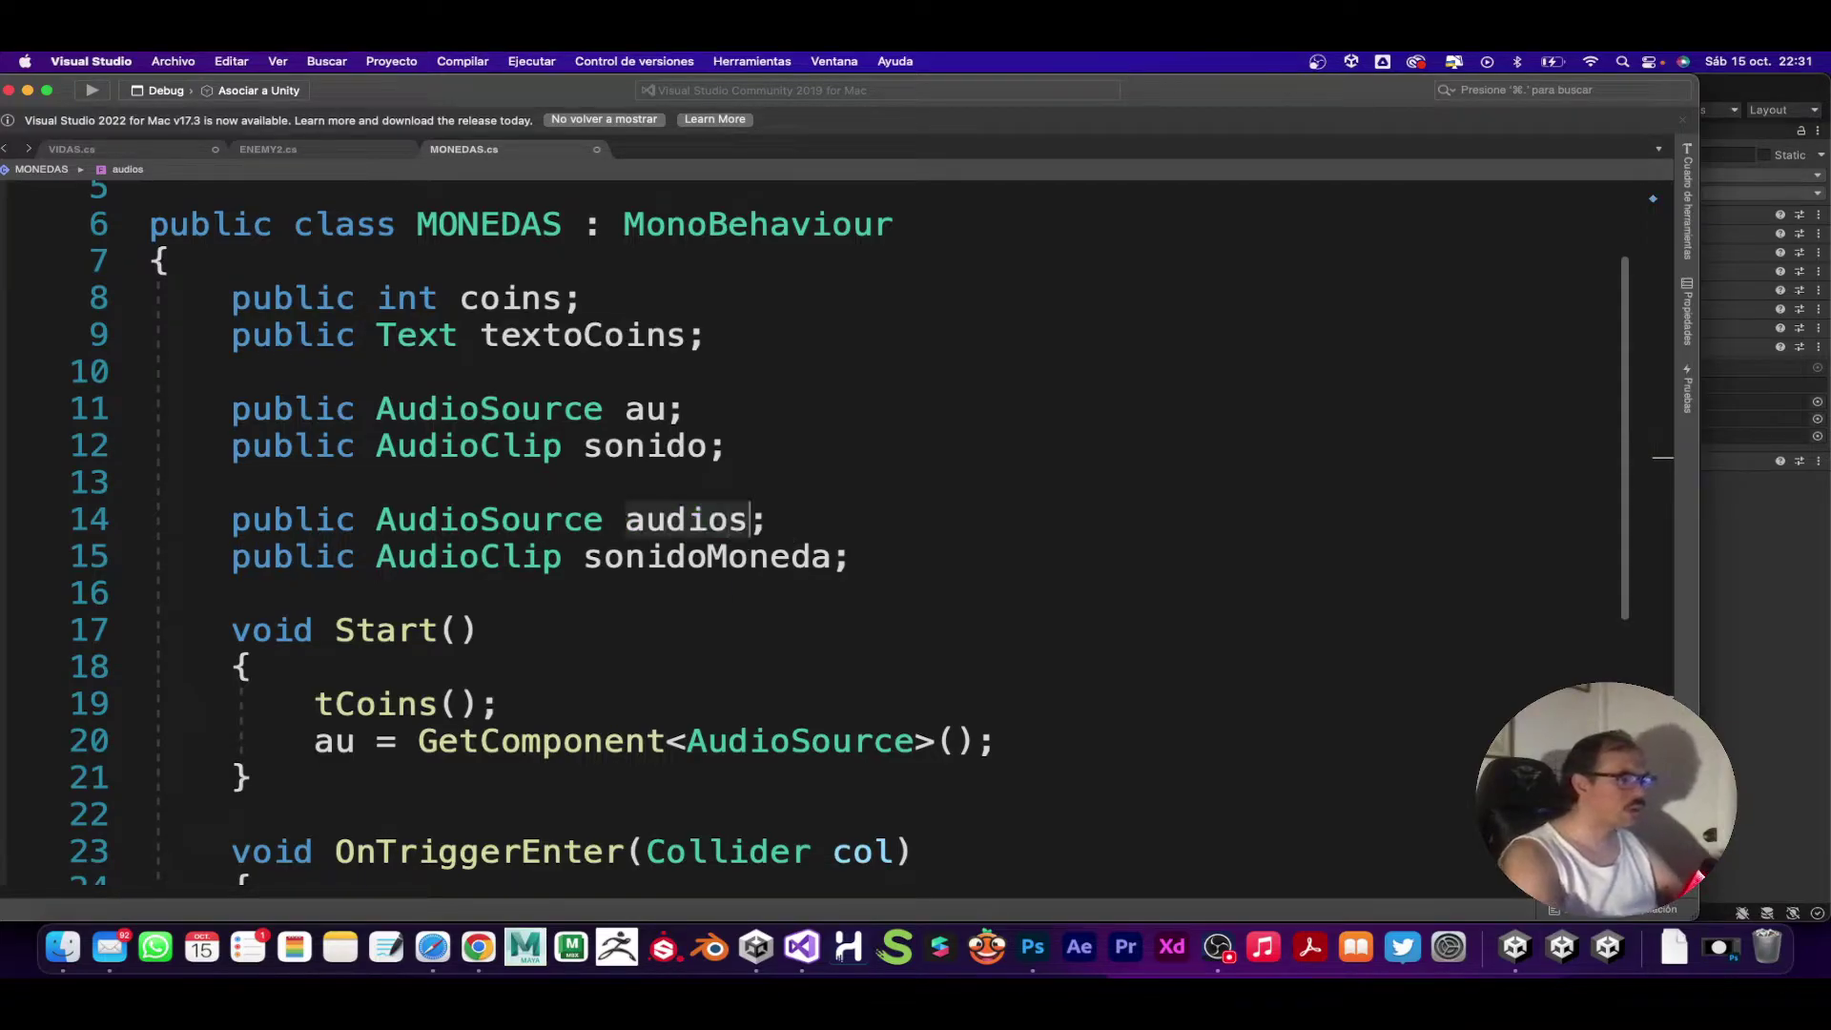
left_click(925, 553, "shift")
left_click(925, 553)
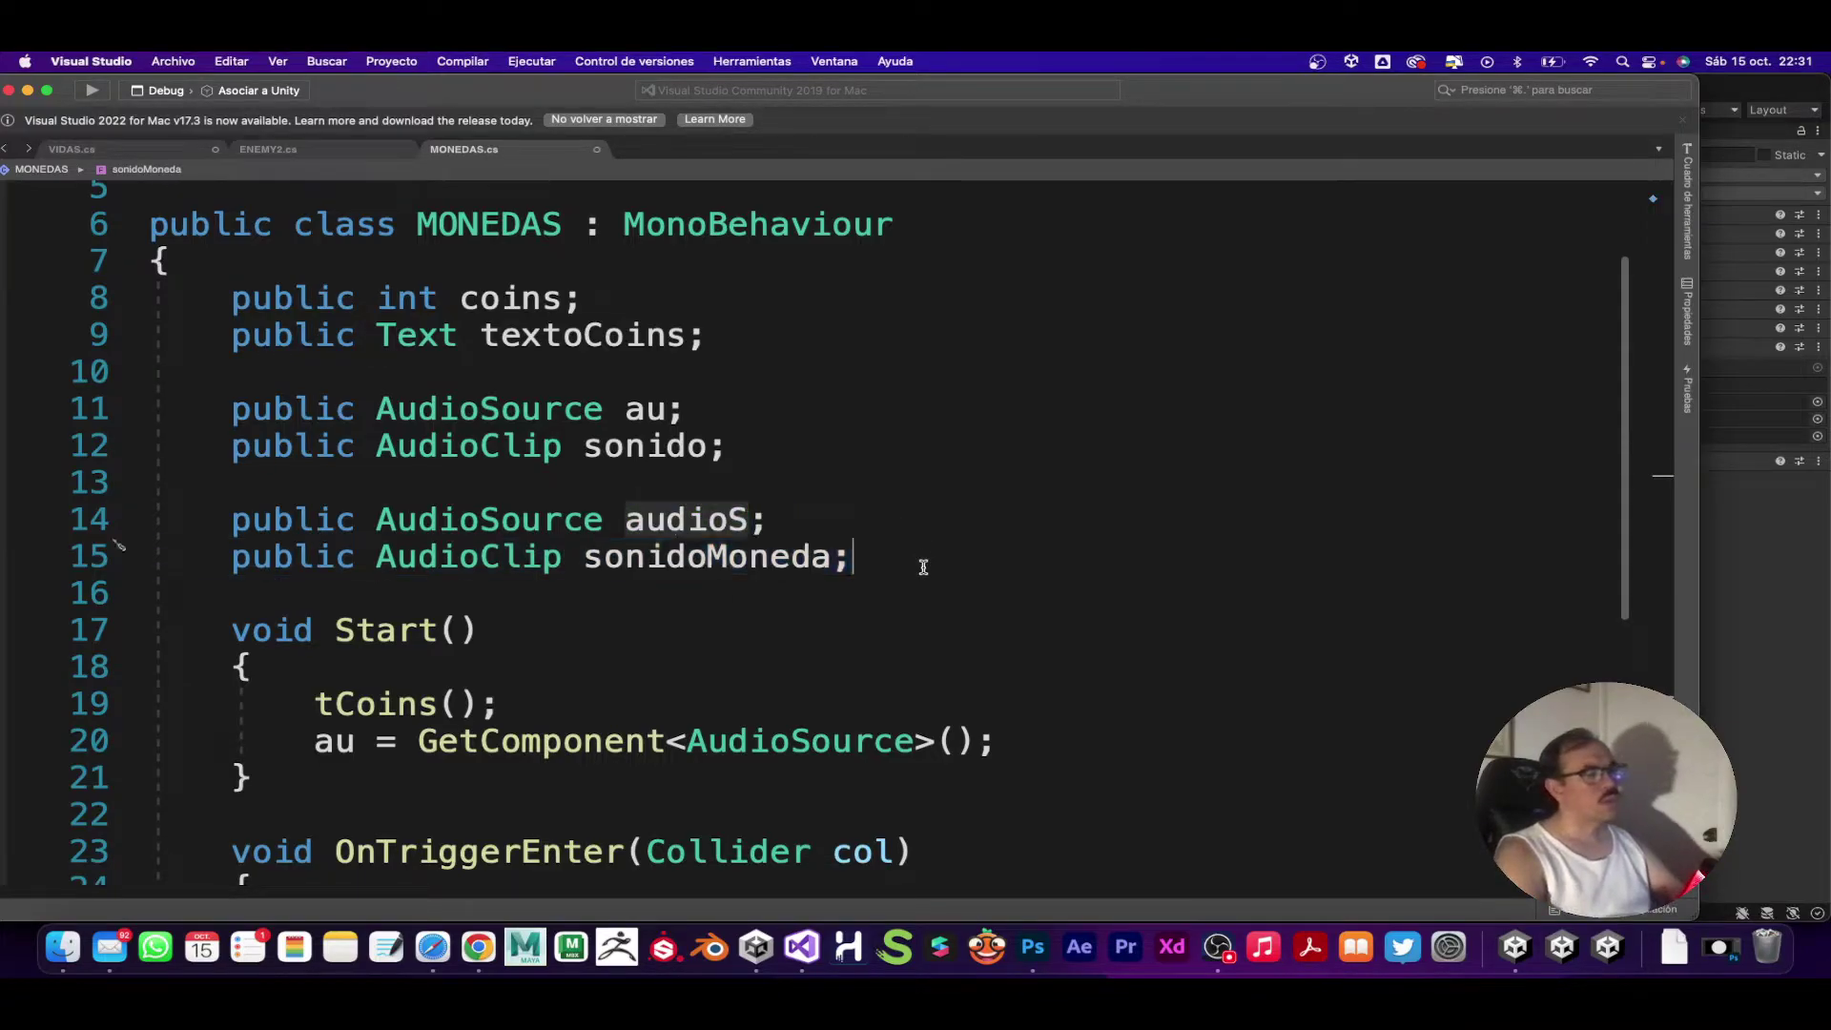
left_click_drag(626, 519, 775, 516)
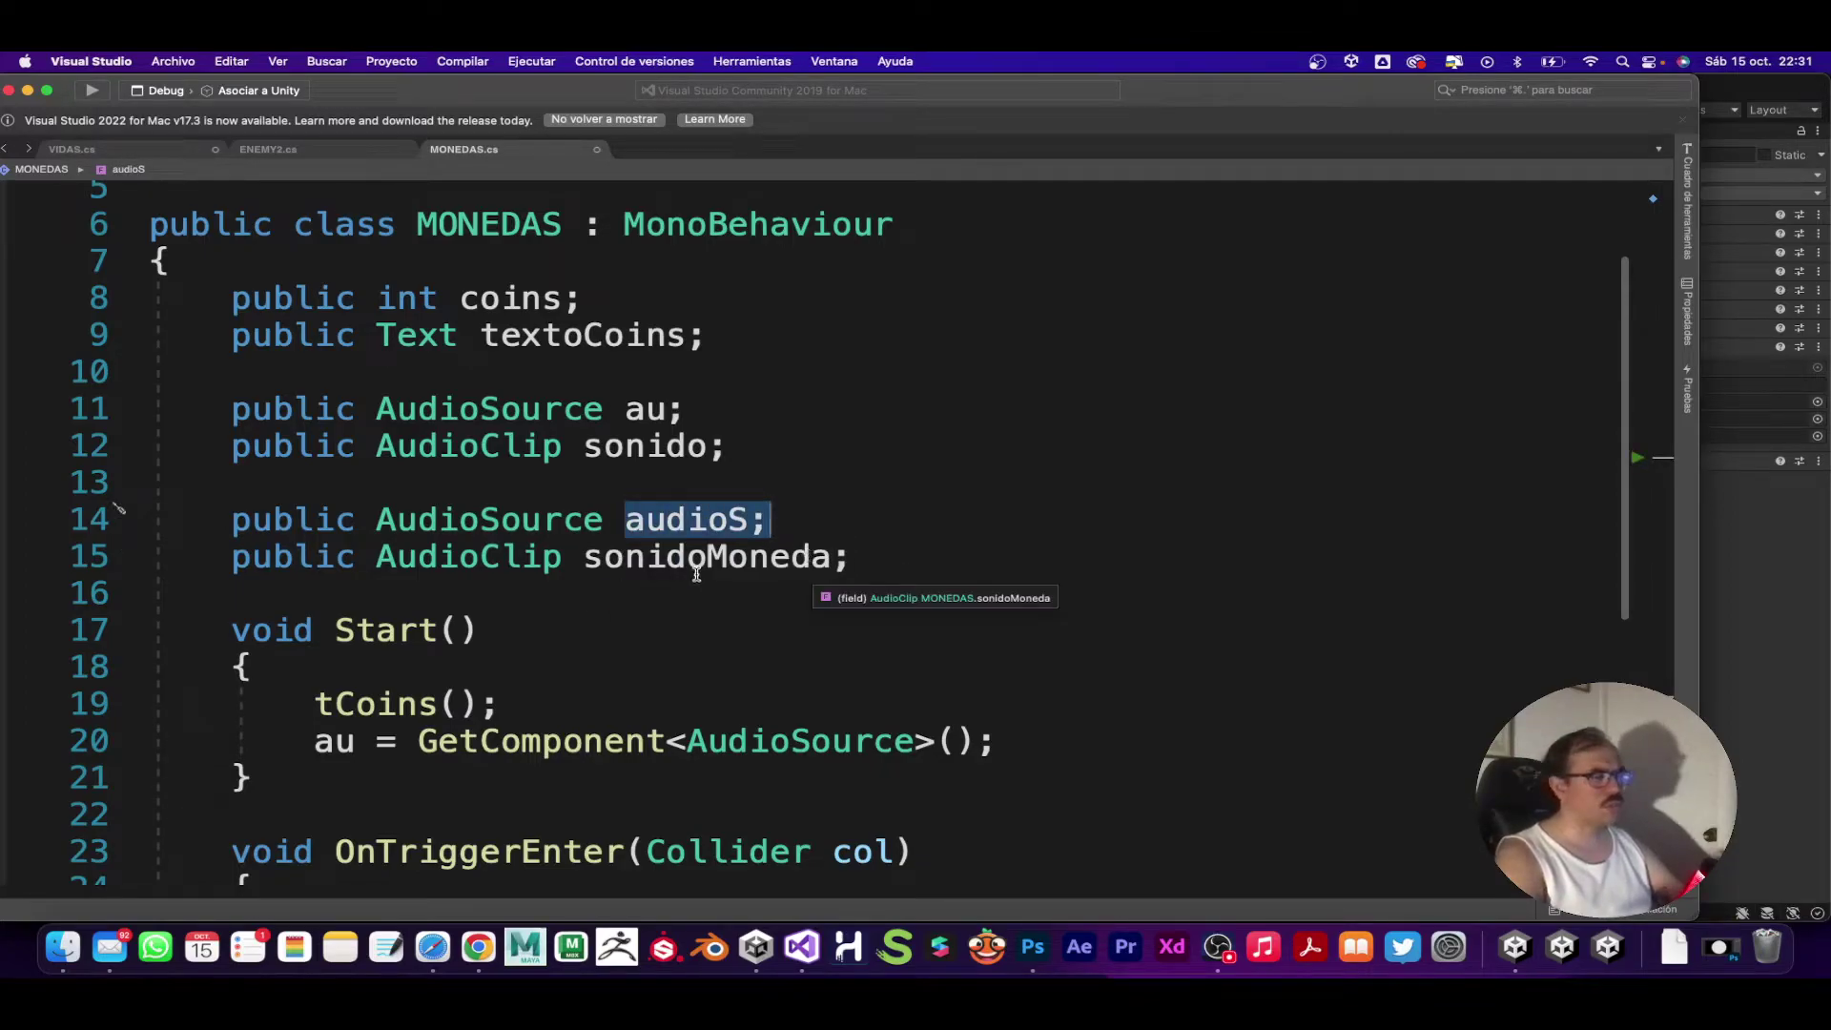
Step: Look up ENEMY2's 'au = GetComponent<AudioSource>();' line as a reference, then return to MONEDAS.cs
left_click(311, 153)
scroll(653, 515, "down", 4)
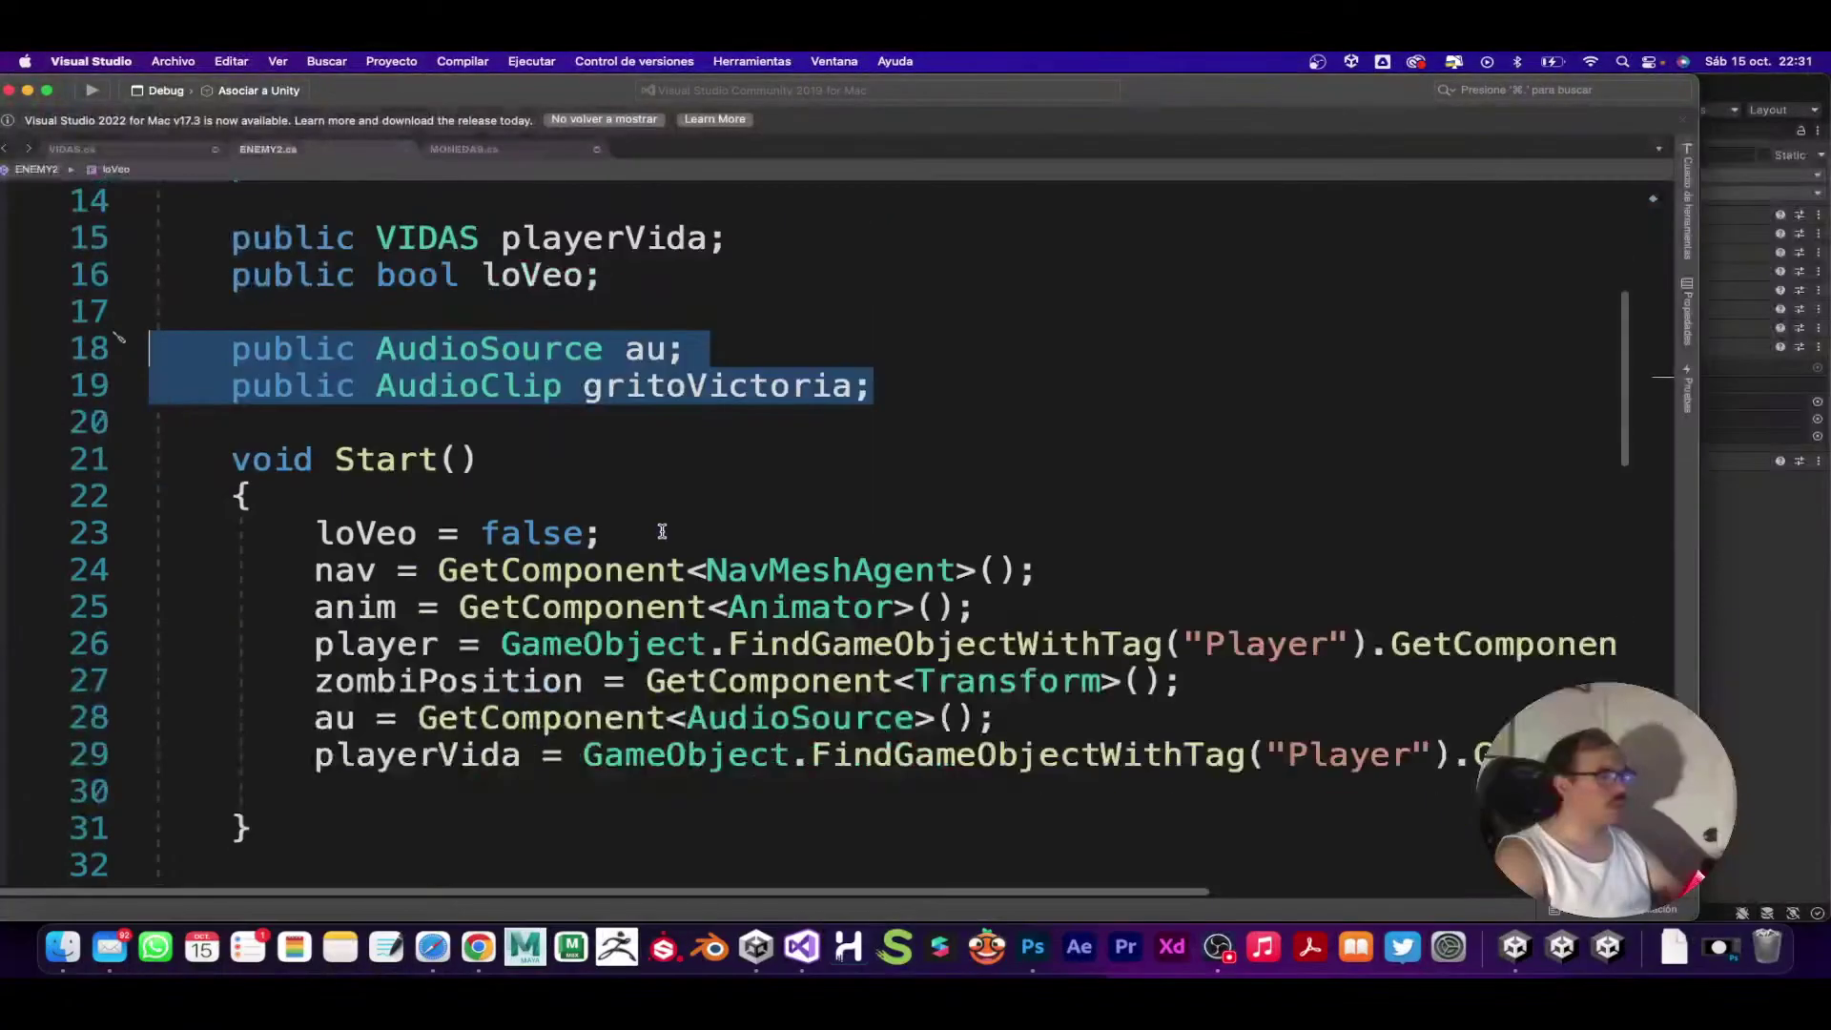
scroll(675, 531, "down", 1)
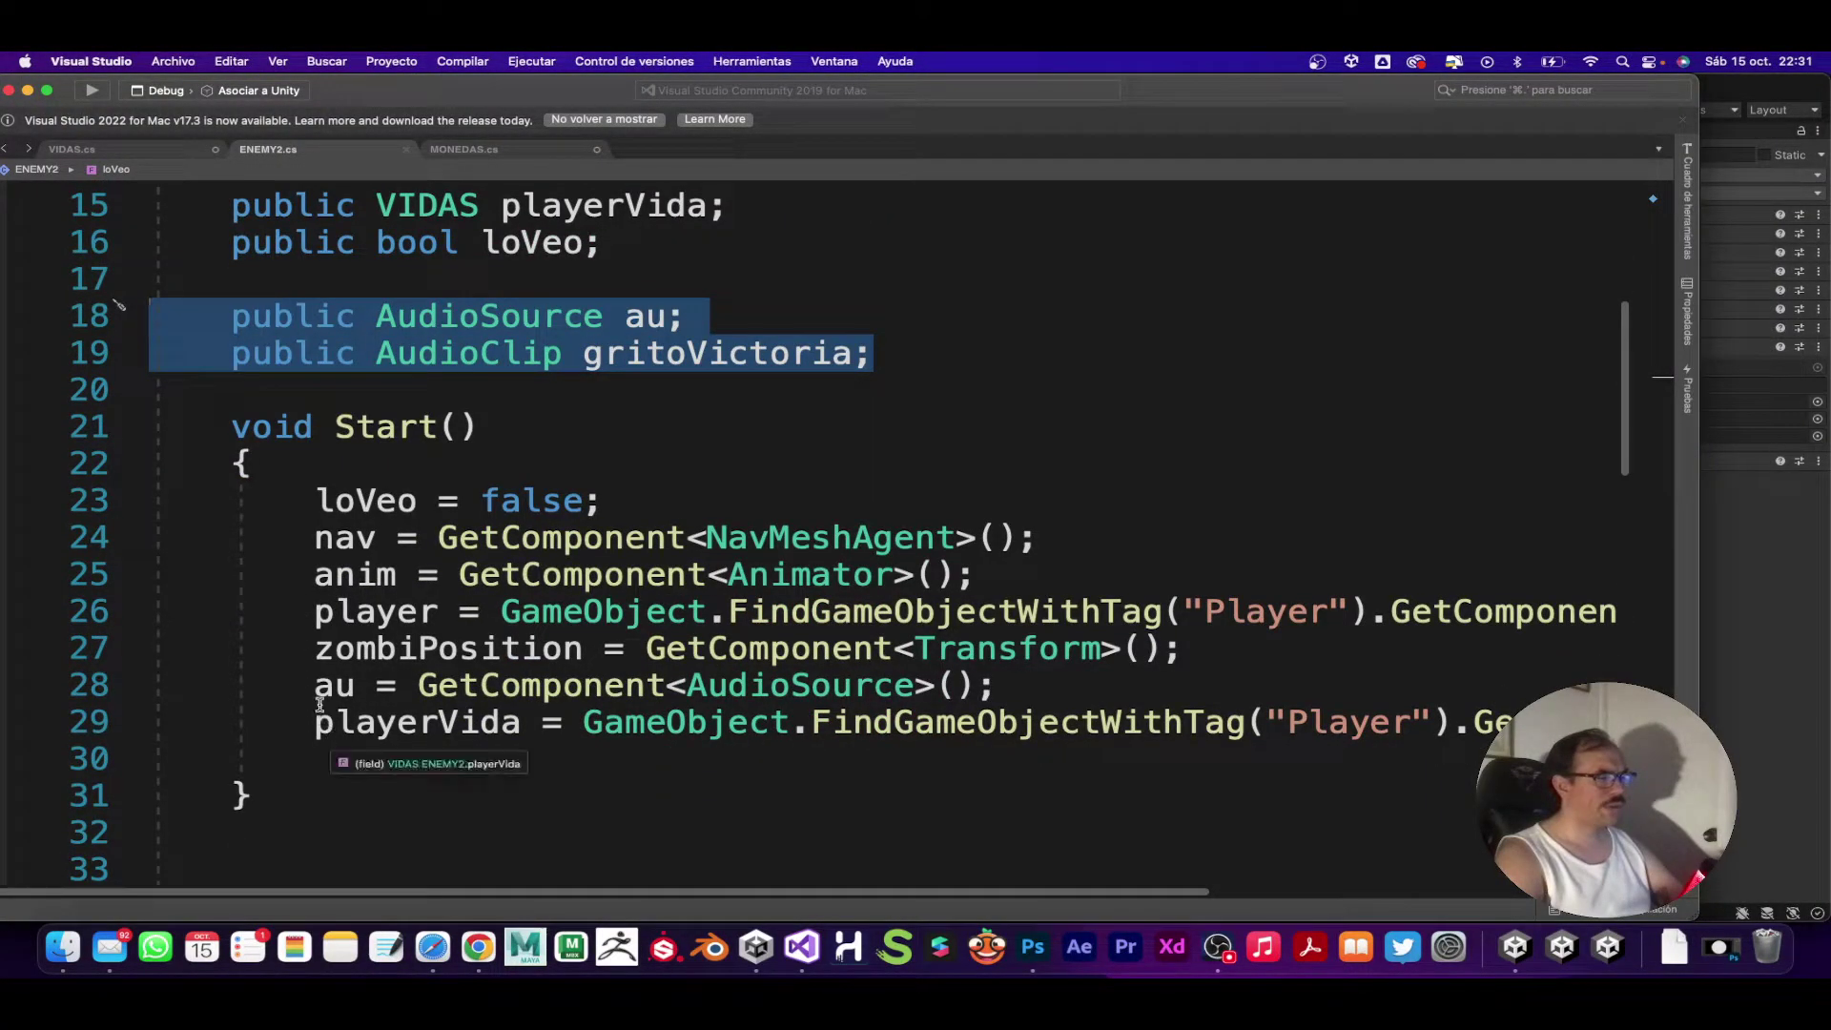
left_click(368, 688)
left_click_drag(368, 689, 1000, 679)
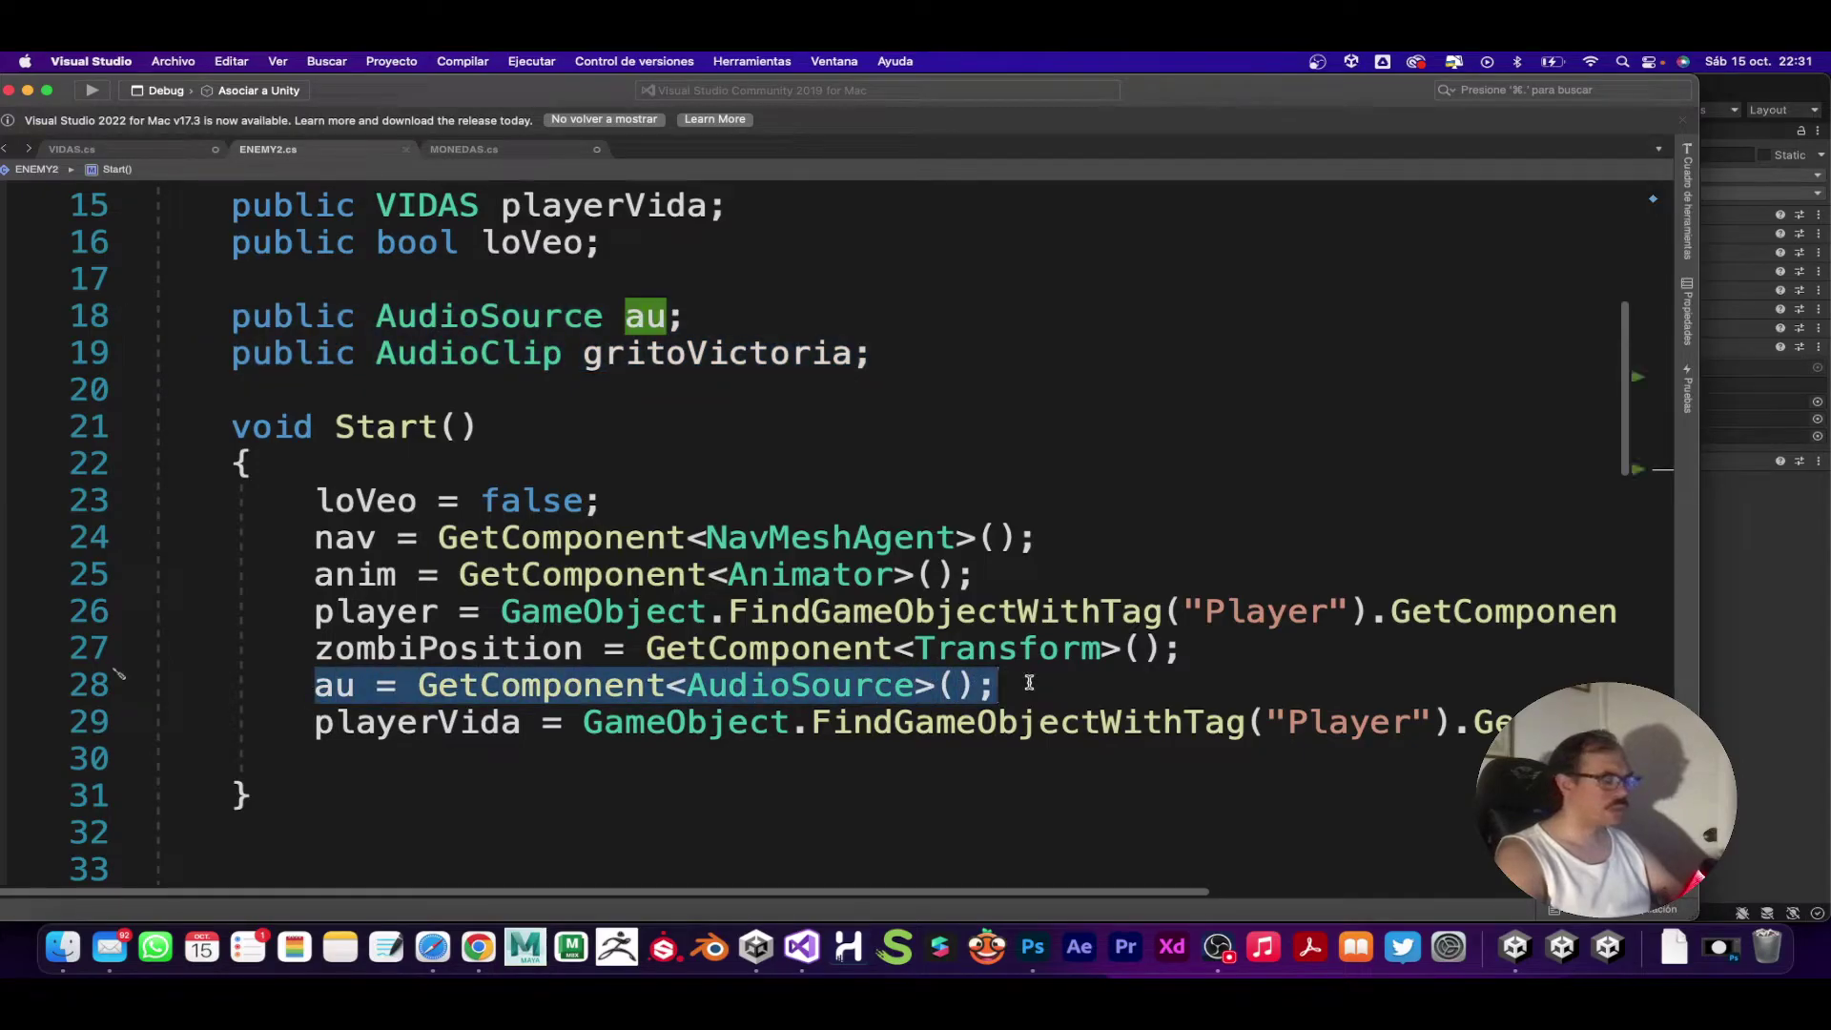
left_click(483, 151)
scroll(494, 648, "down", 5)
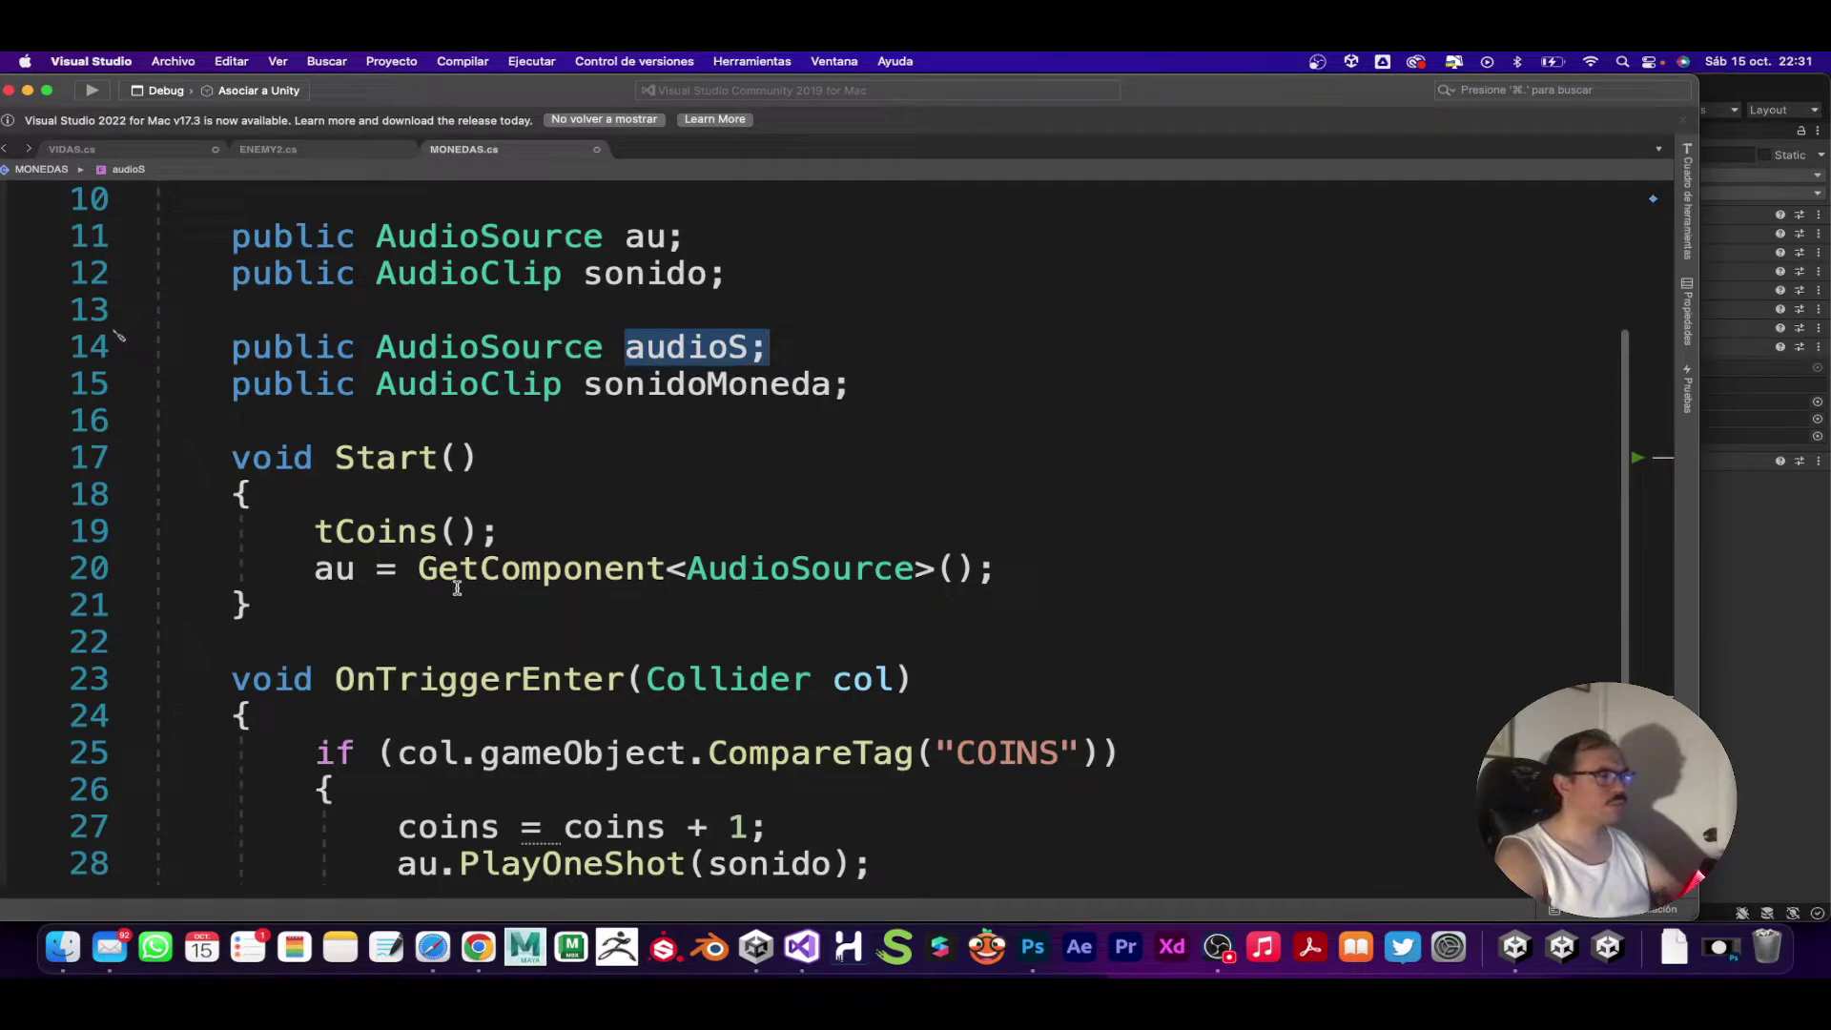
Step: Change the Start() assignment on line 20 to use audioS with GetComponent<AudioSource>()
left_click(361, 575)
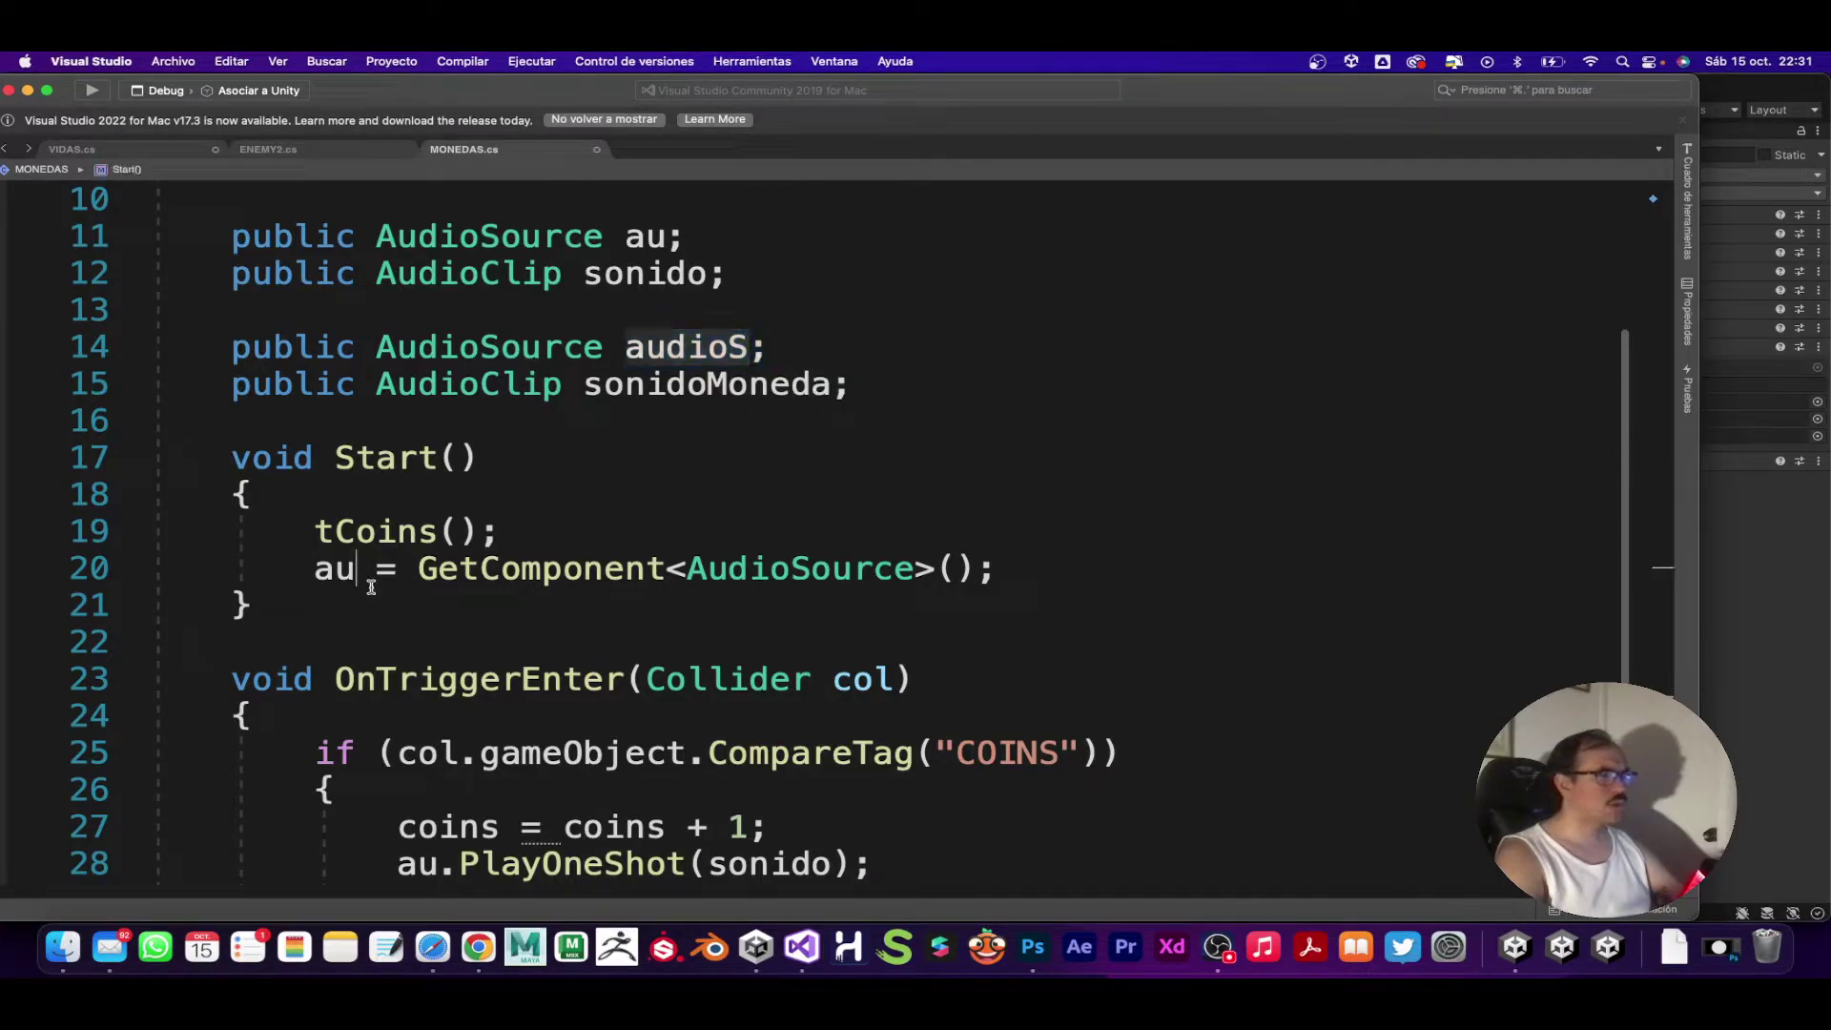
type("dio")
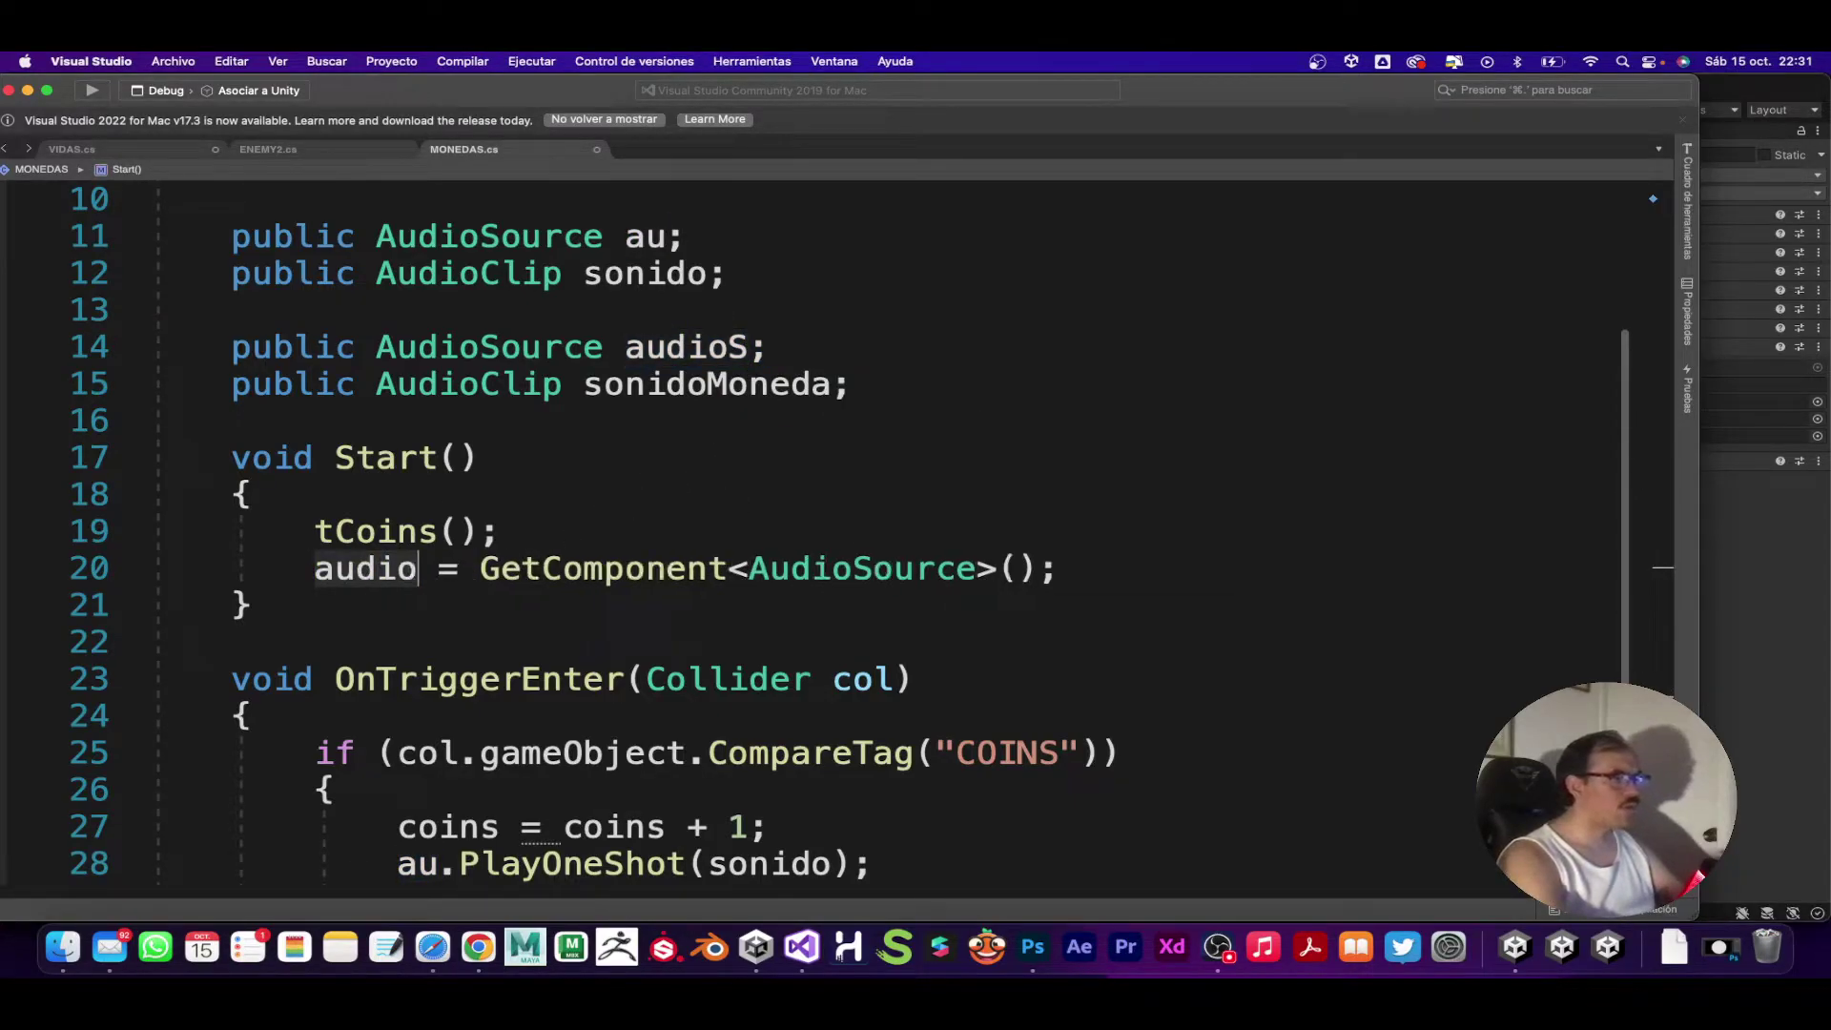
type("S")
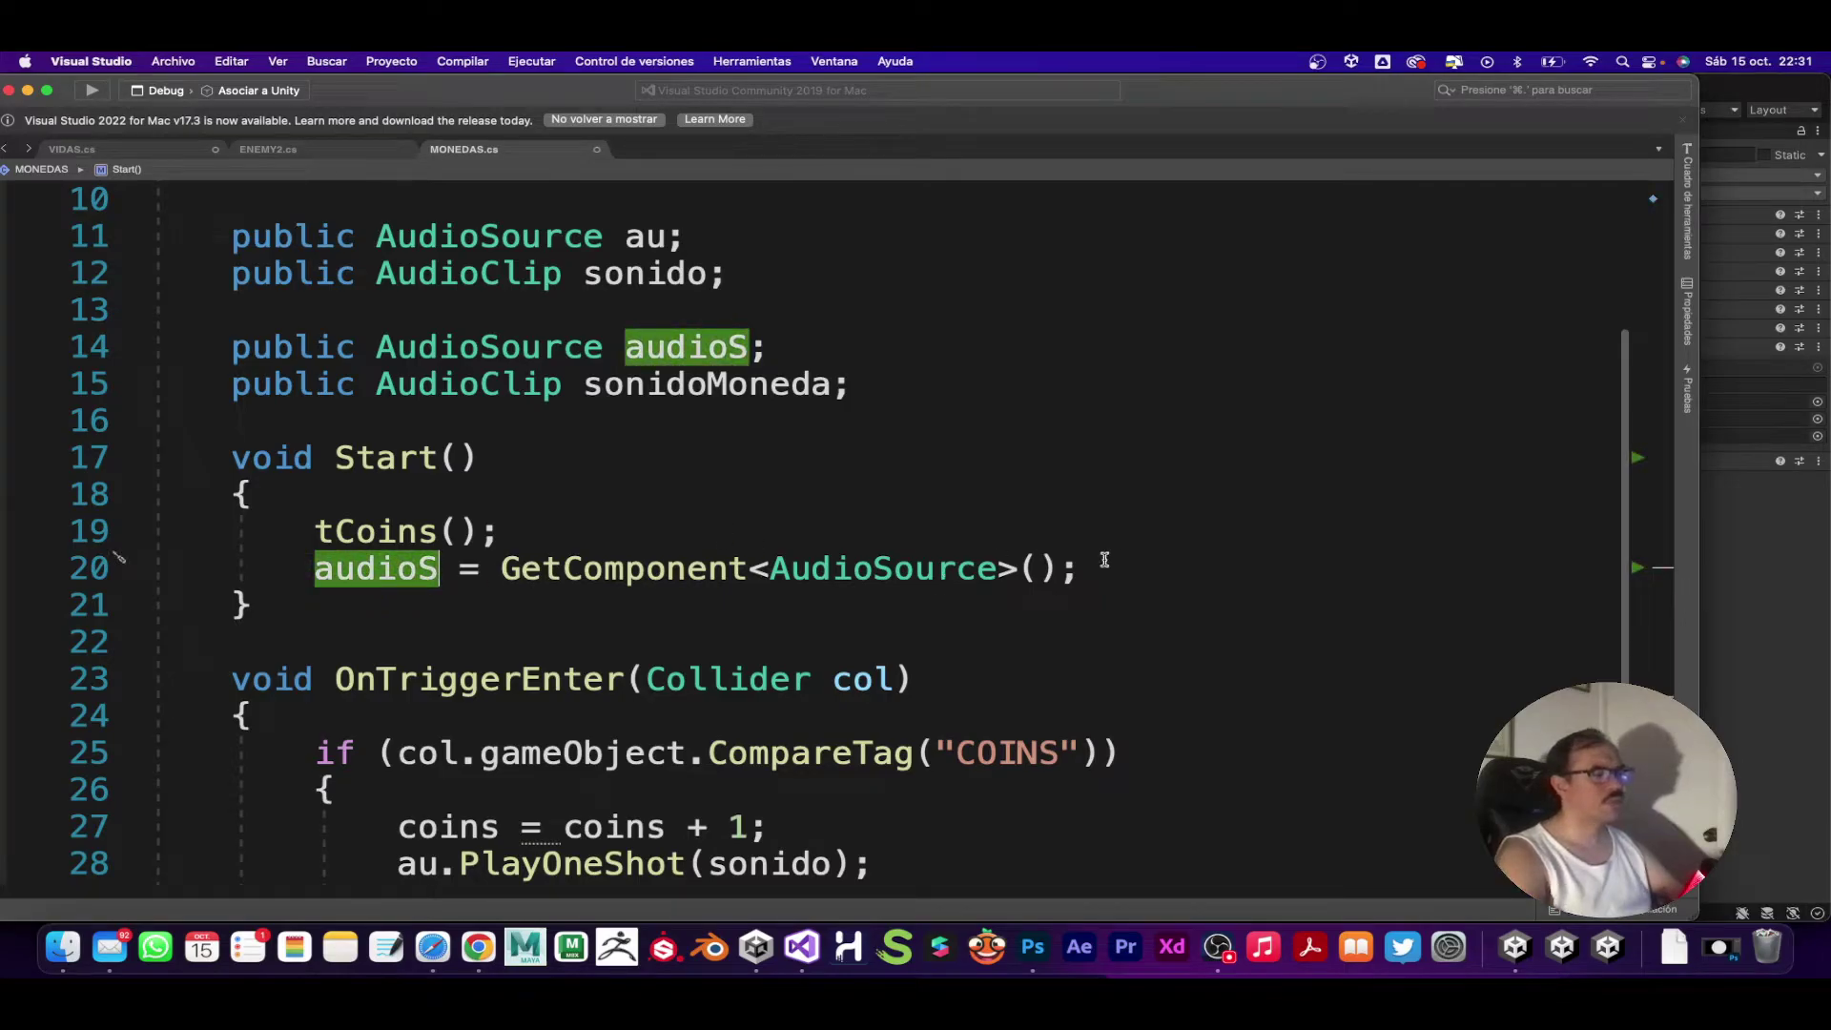
left_click(1105, 560)
scroll(967, 630, "down", 2)
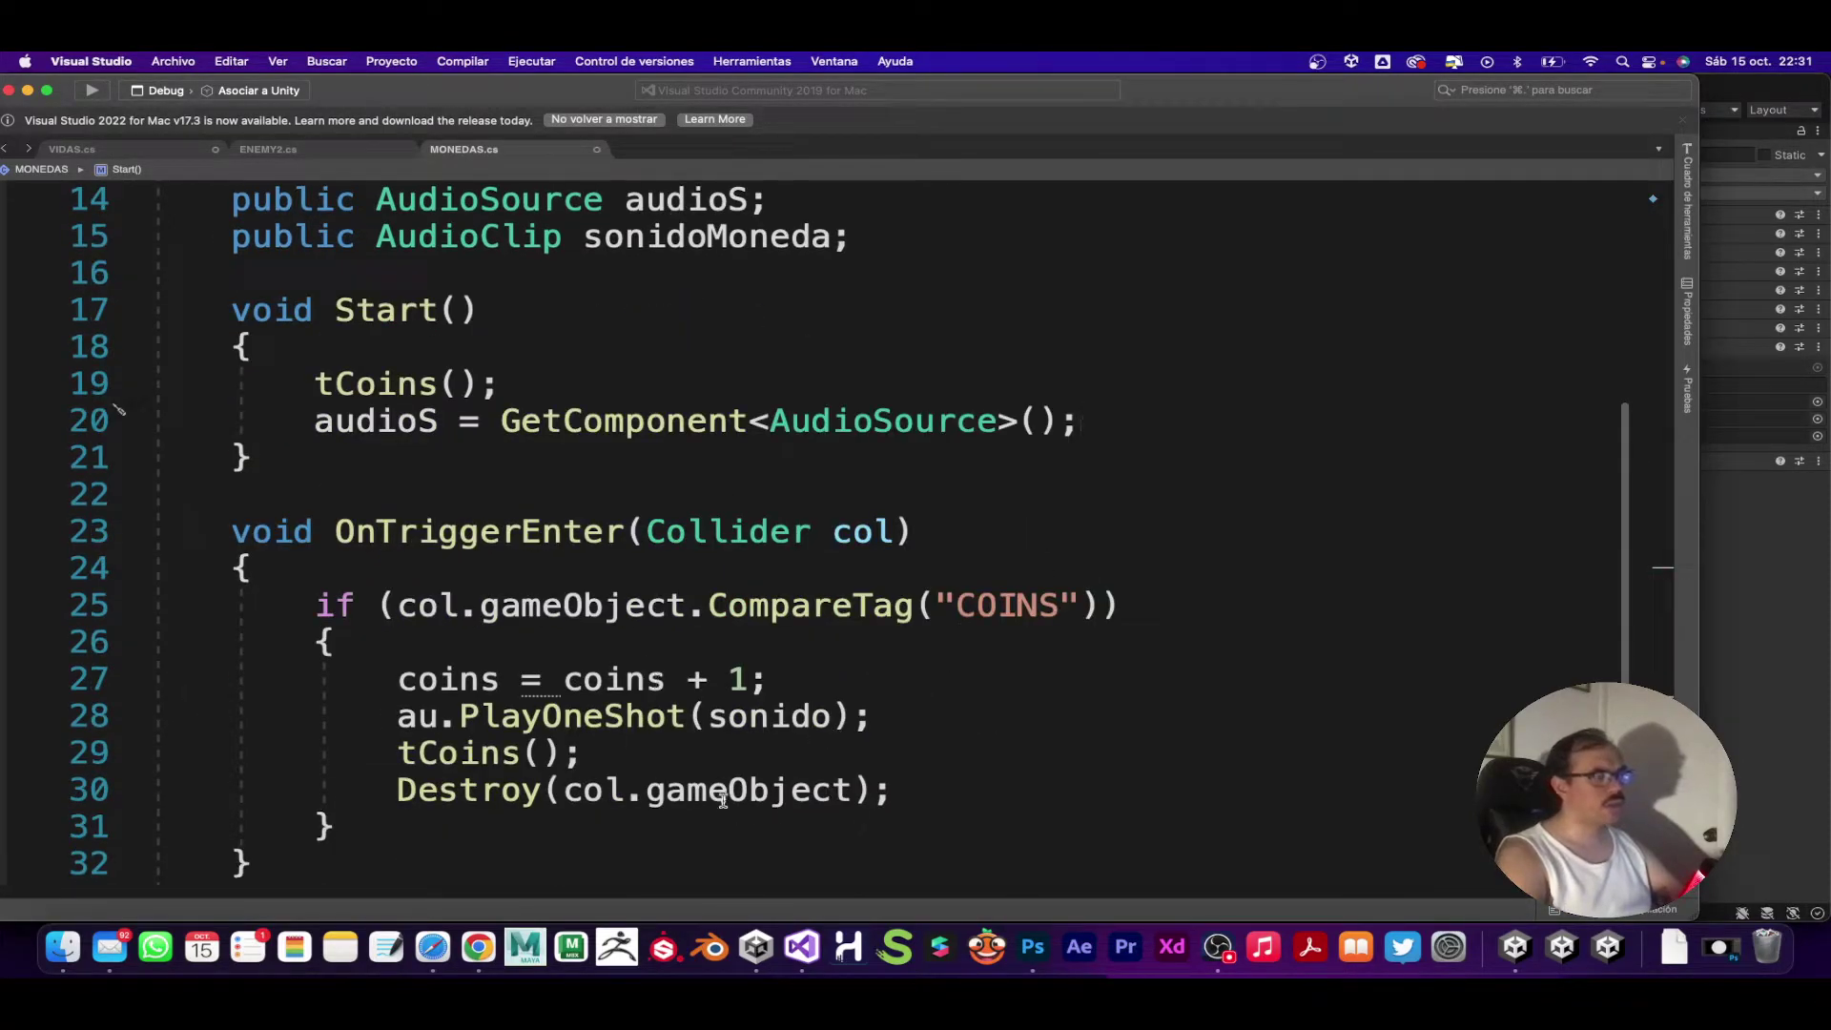
scroll(268, 367, "up", 1)
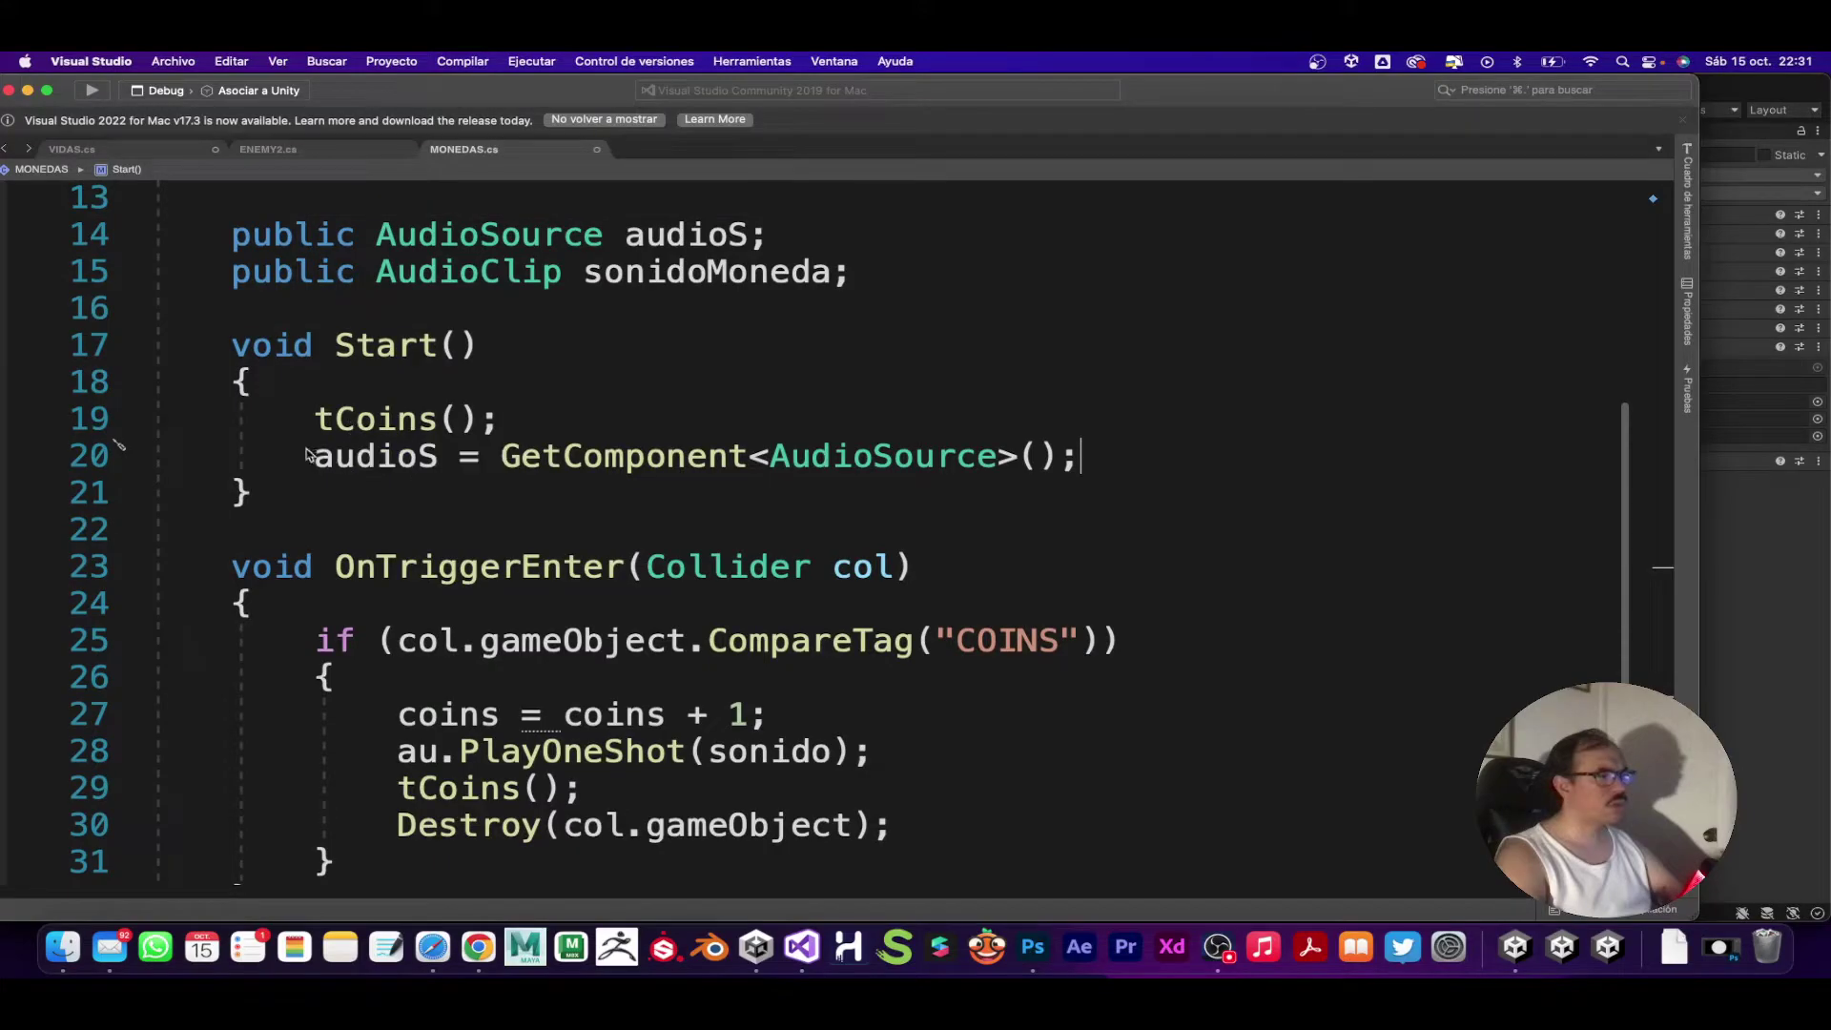
left_click_drag(303, 456, 1191, 439)
scroll(674, 572, "down", 1)
left_click_drag(313, 601, 1275, 601)
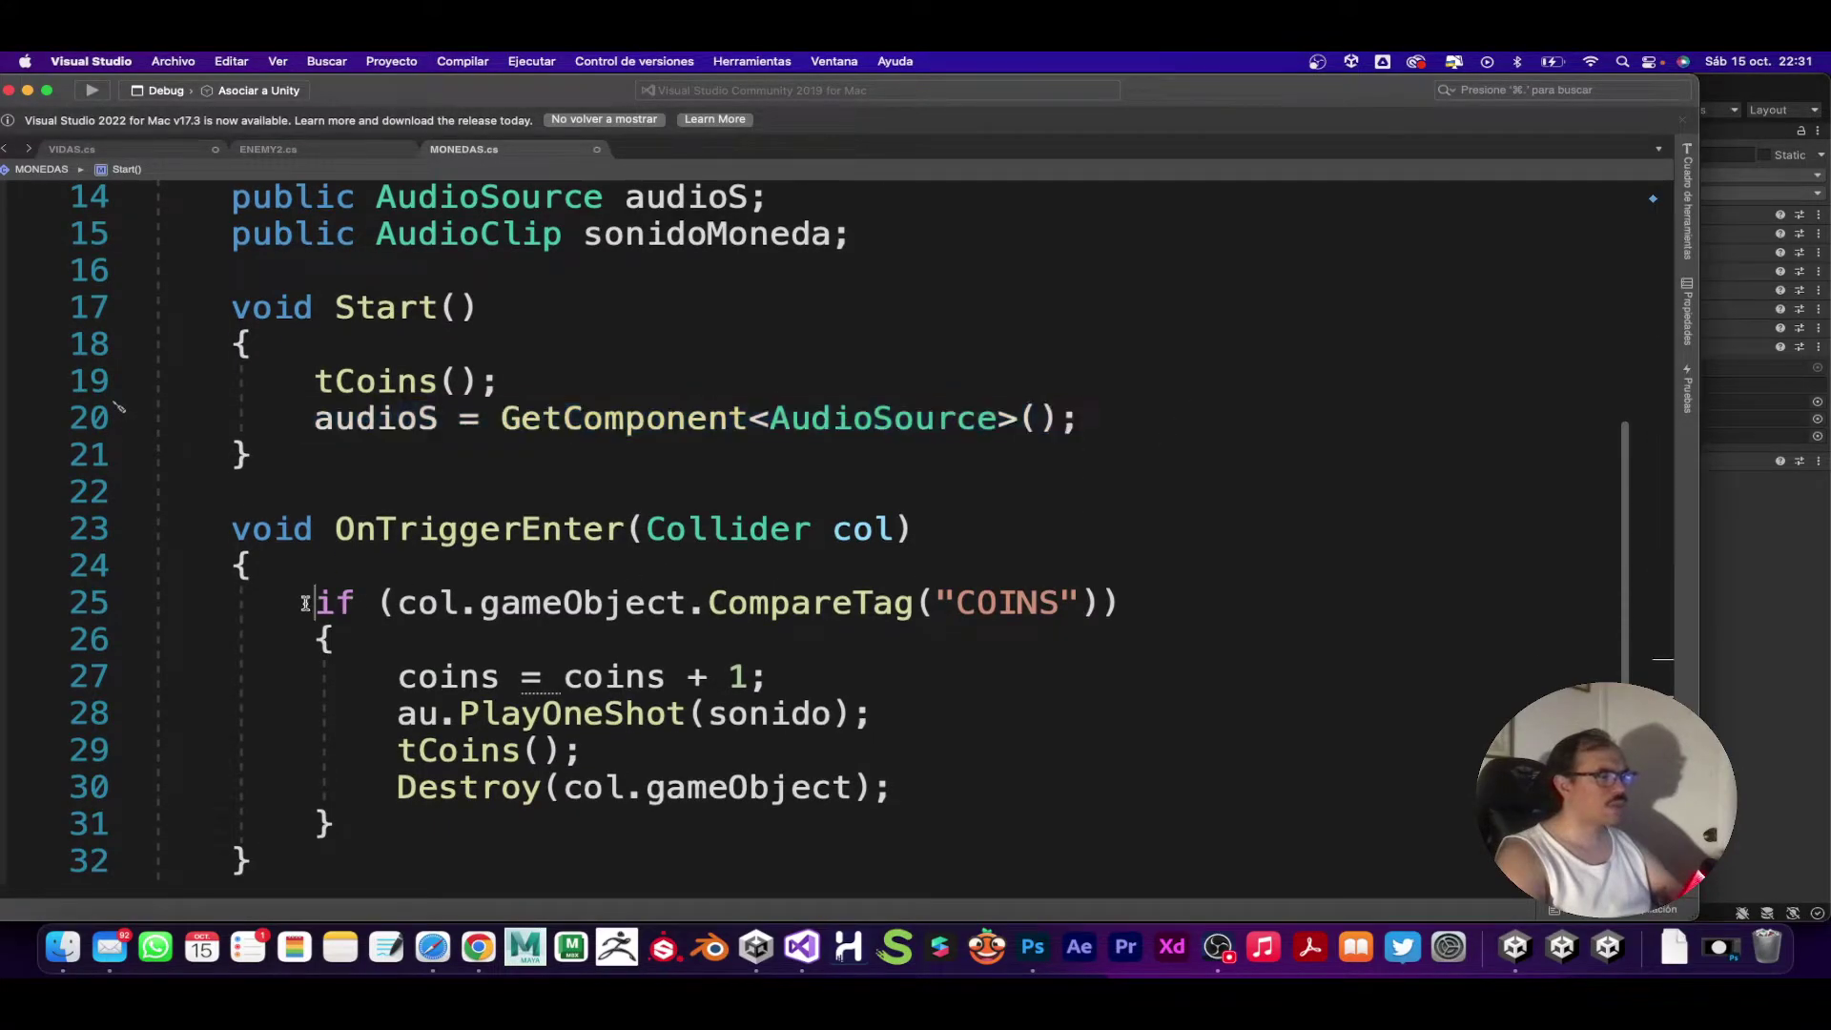
scroll(914, 705, "down", 3)
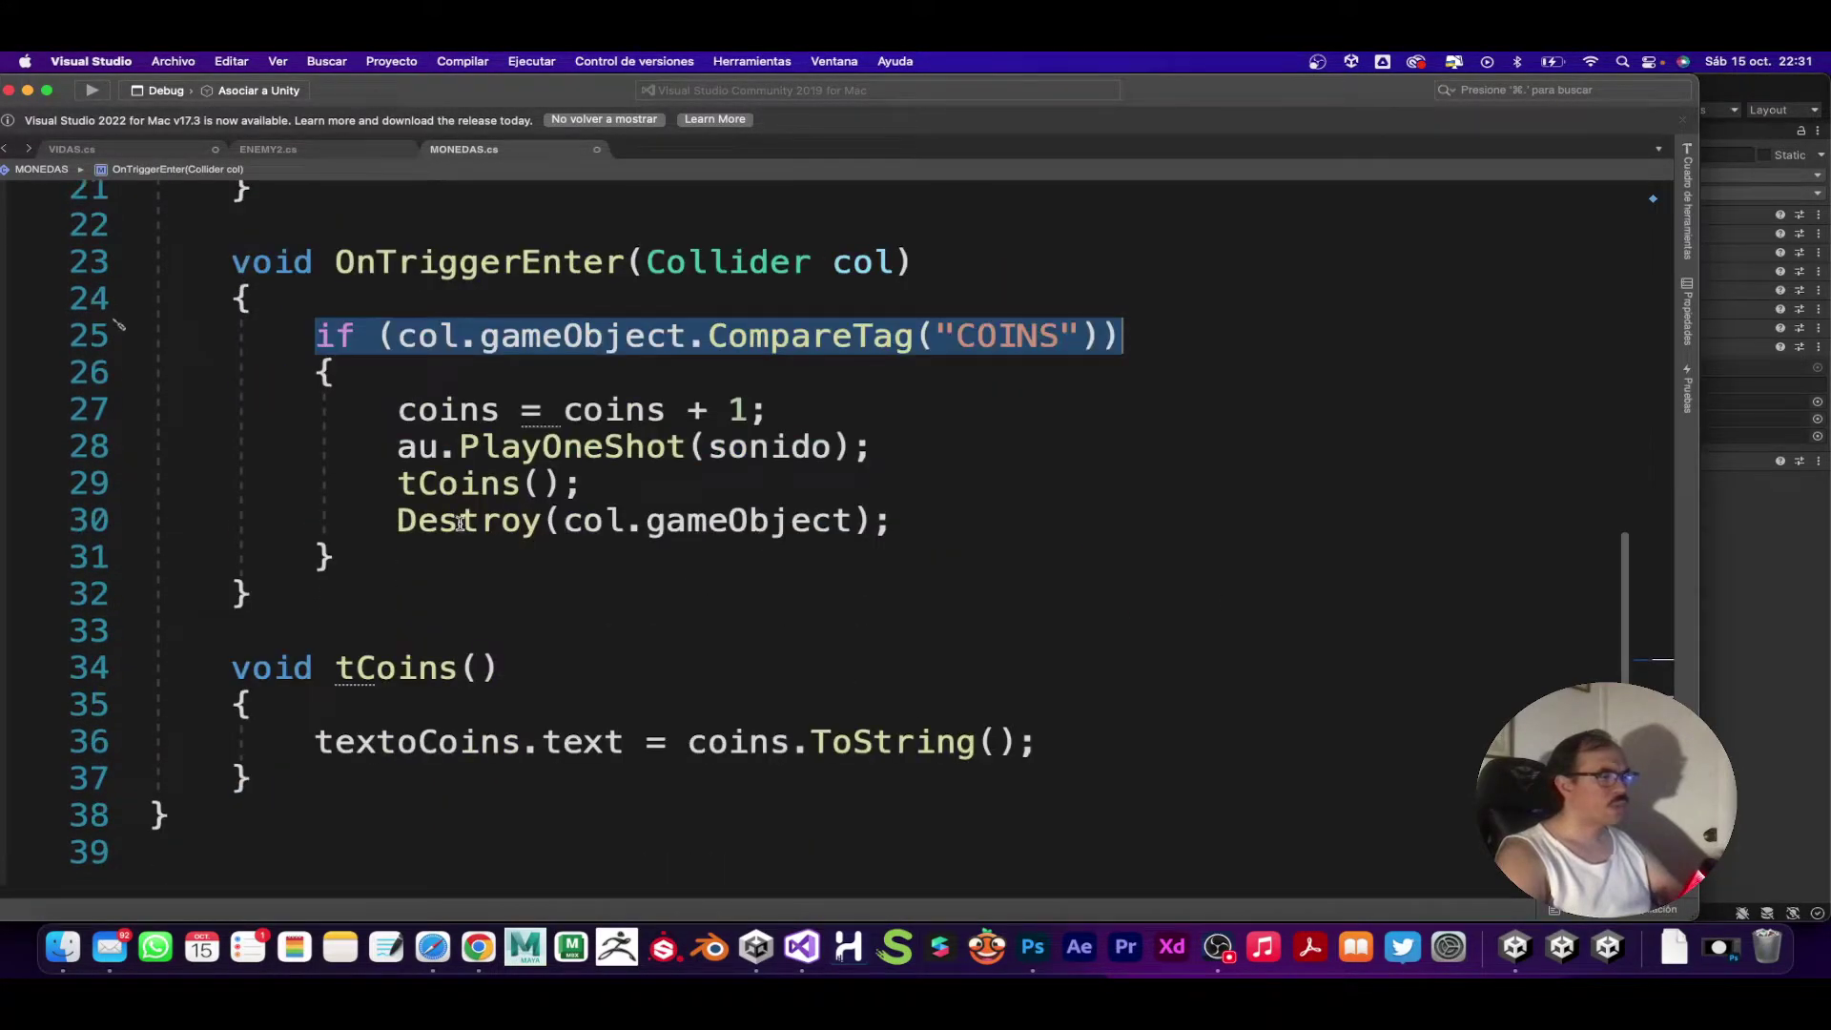
Step: Make the COINS pickup call 'audioS.PlayOneShot(sonidoMoneda);'
left_click(445, 450)
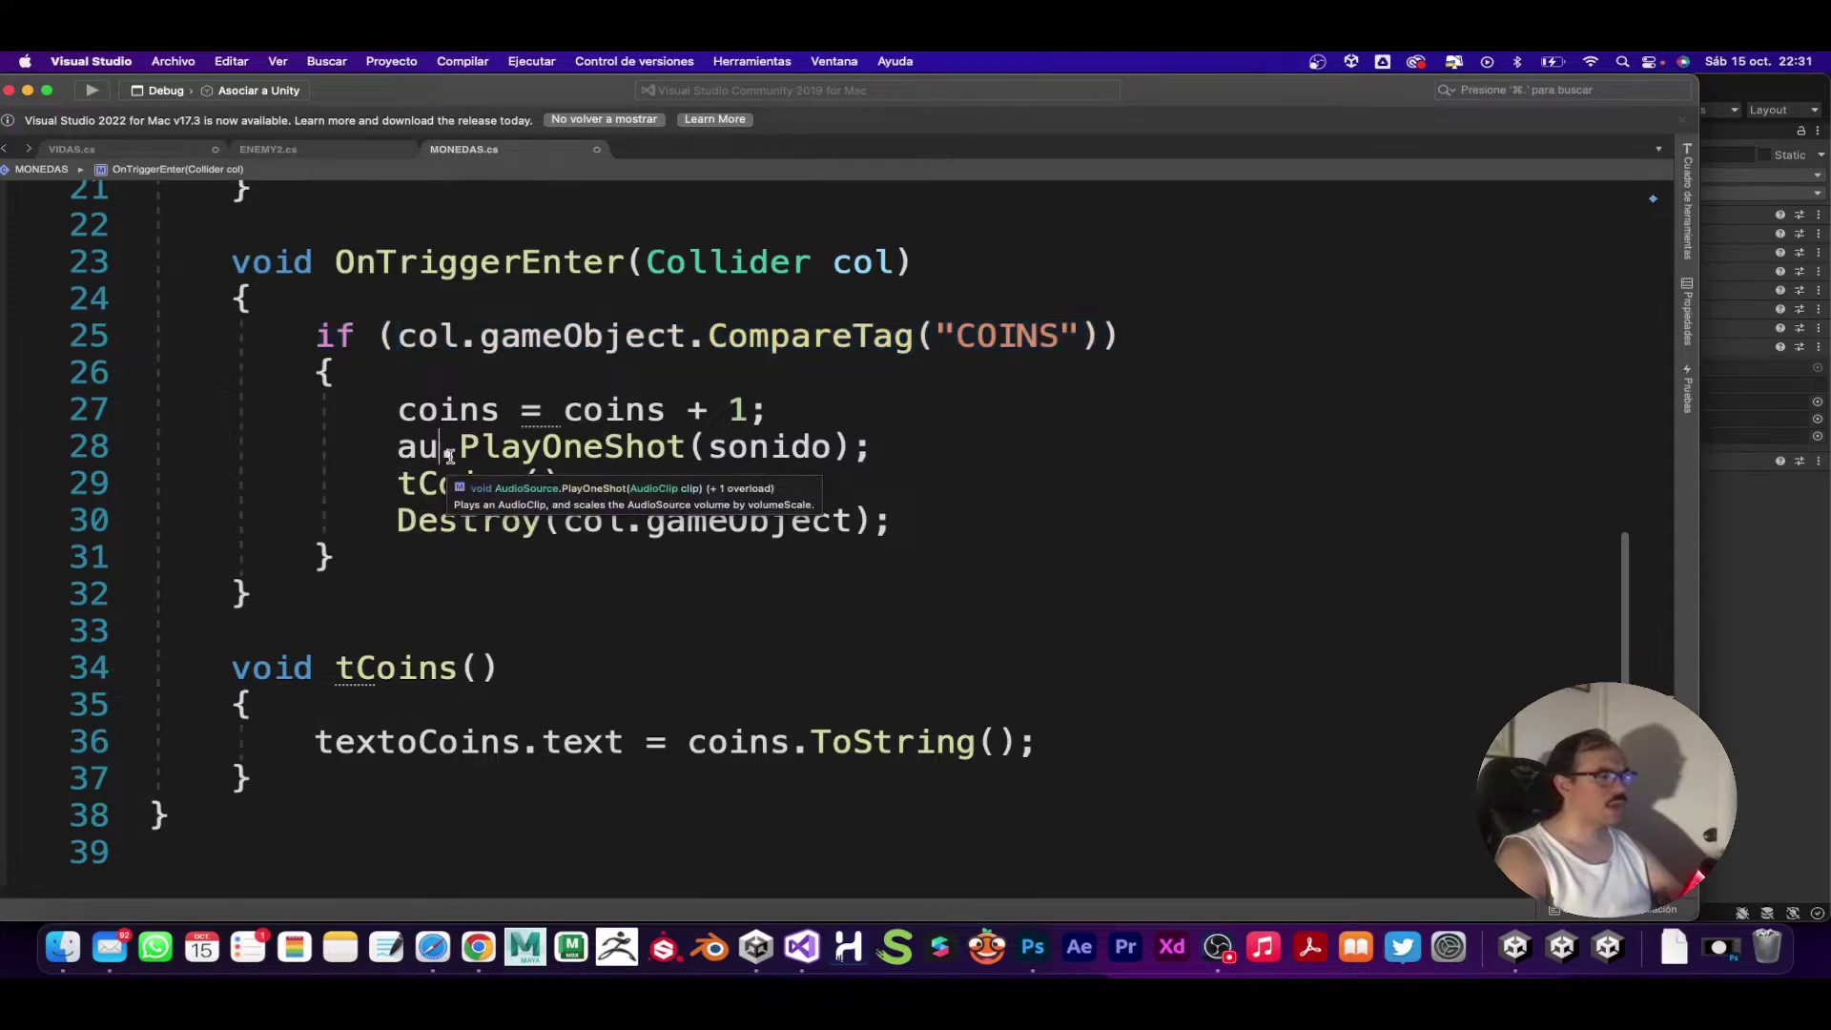
type("dioS")
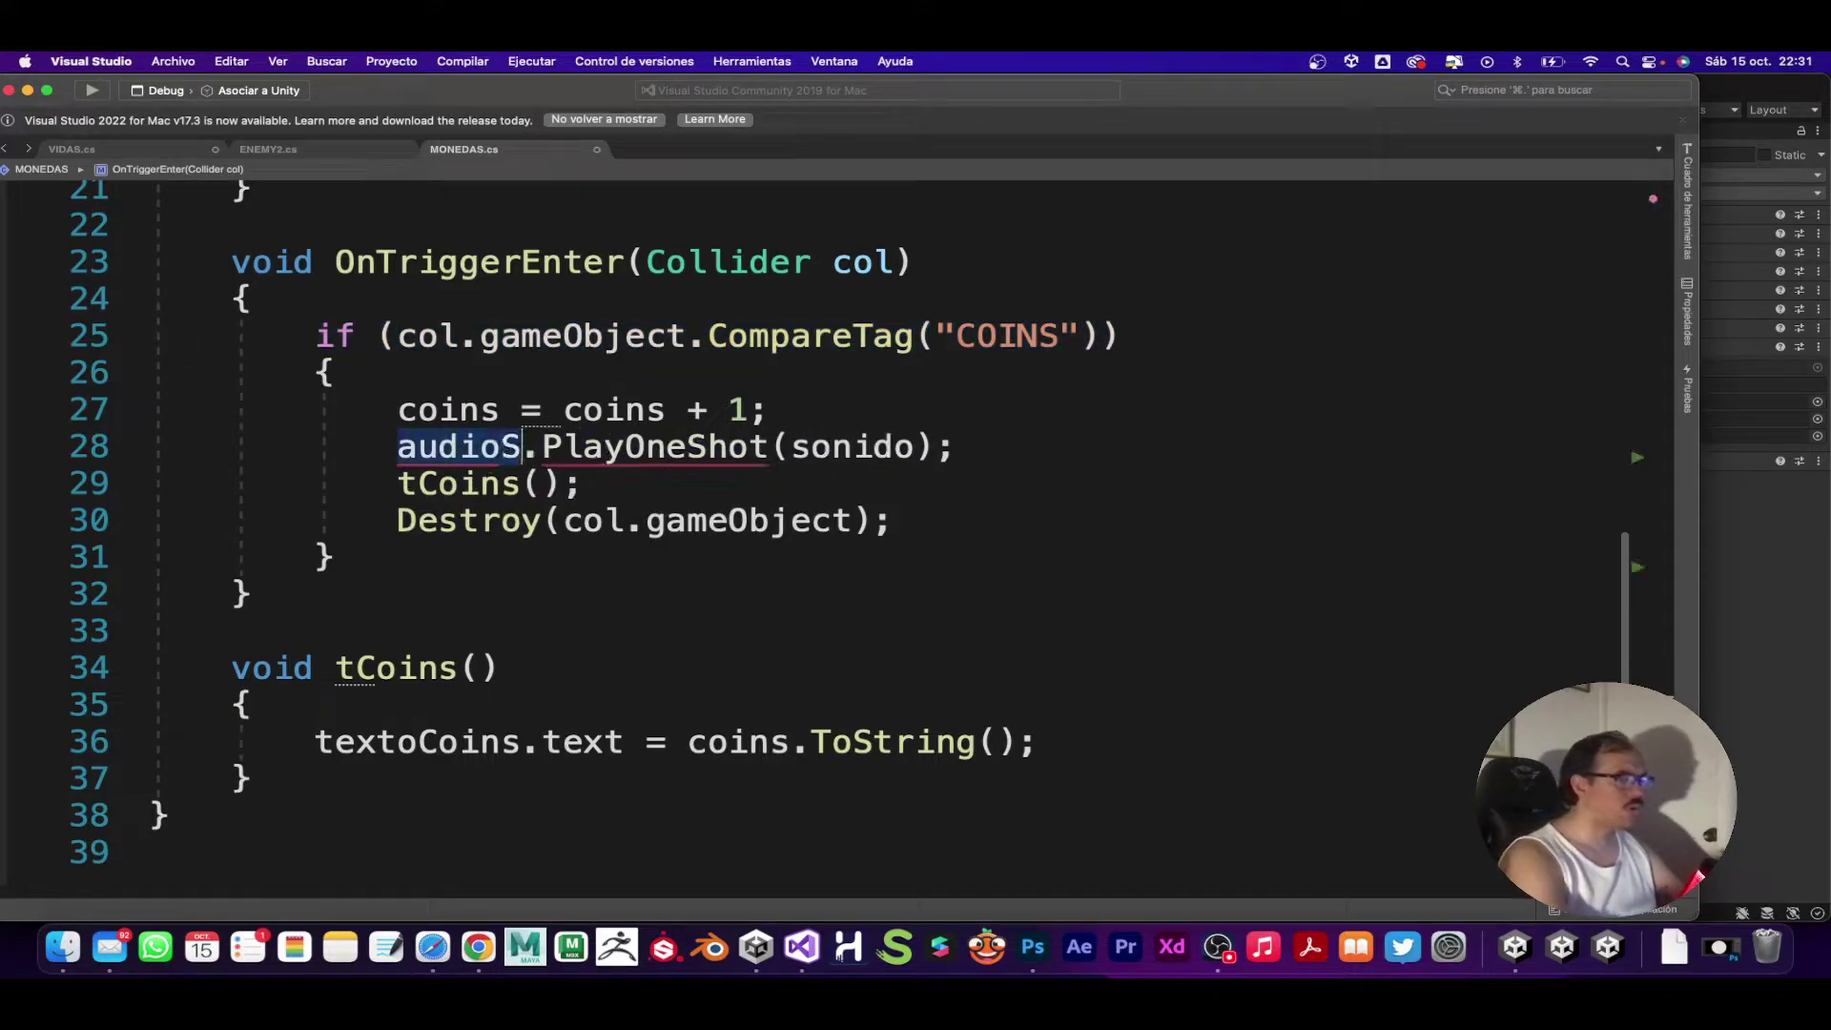
left_click_drag(544, 446, 656, 444)
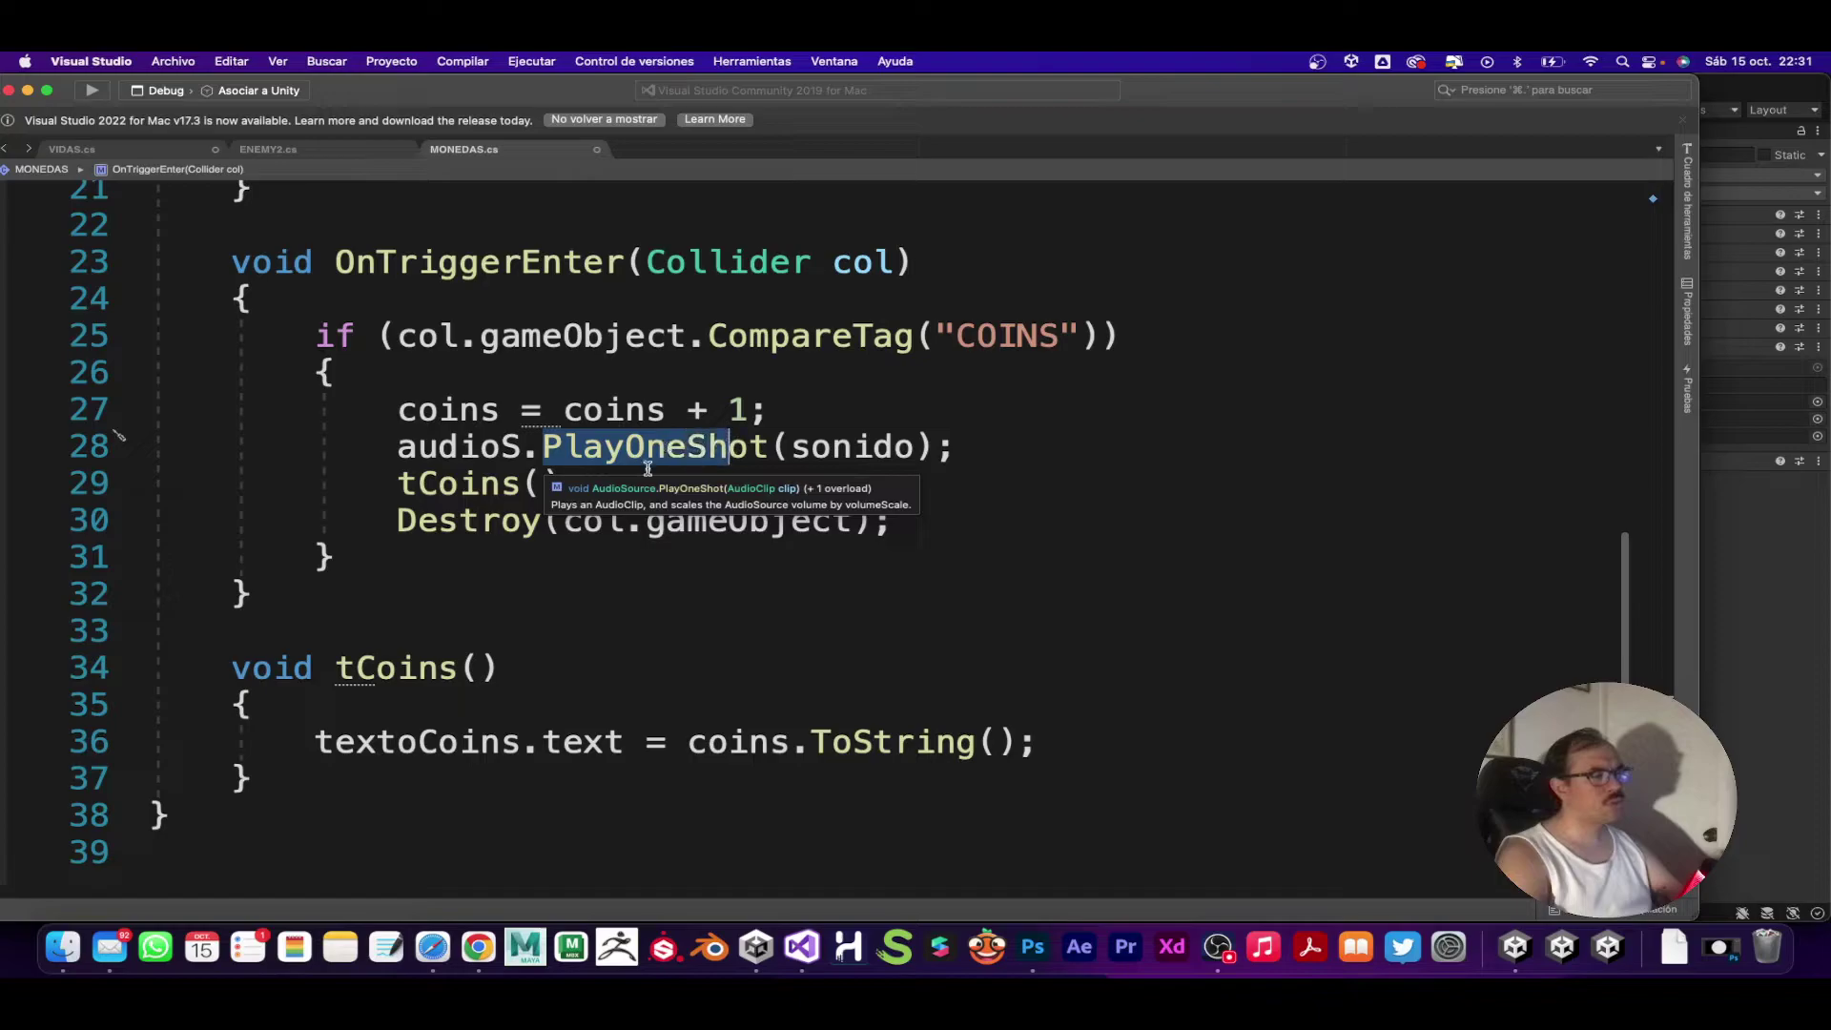
left_click(396, 446)
left_click_drag(296, 335, 1141, 353)
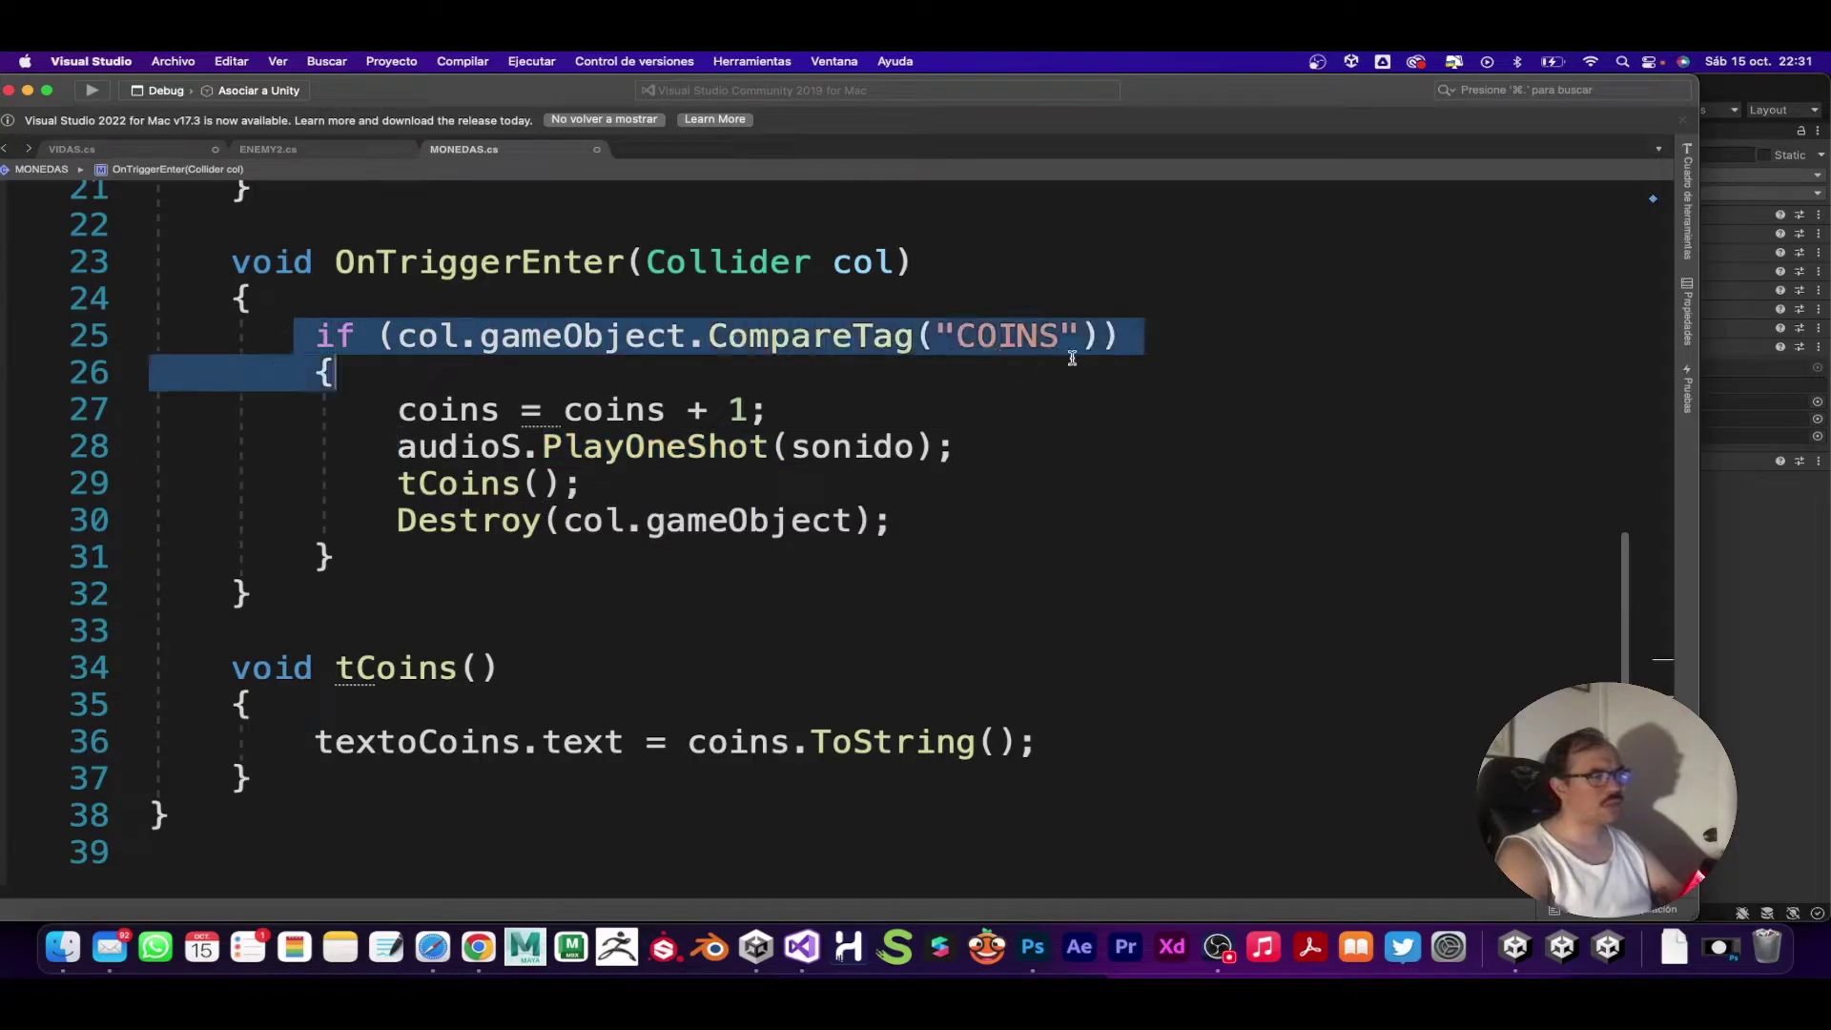
left_click_drag(361, 446, 740, 452)
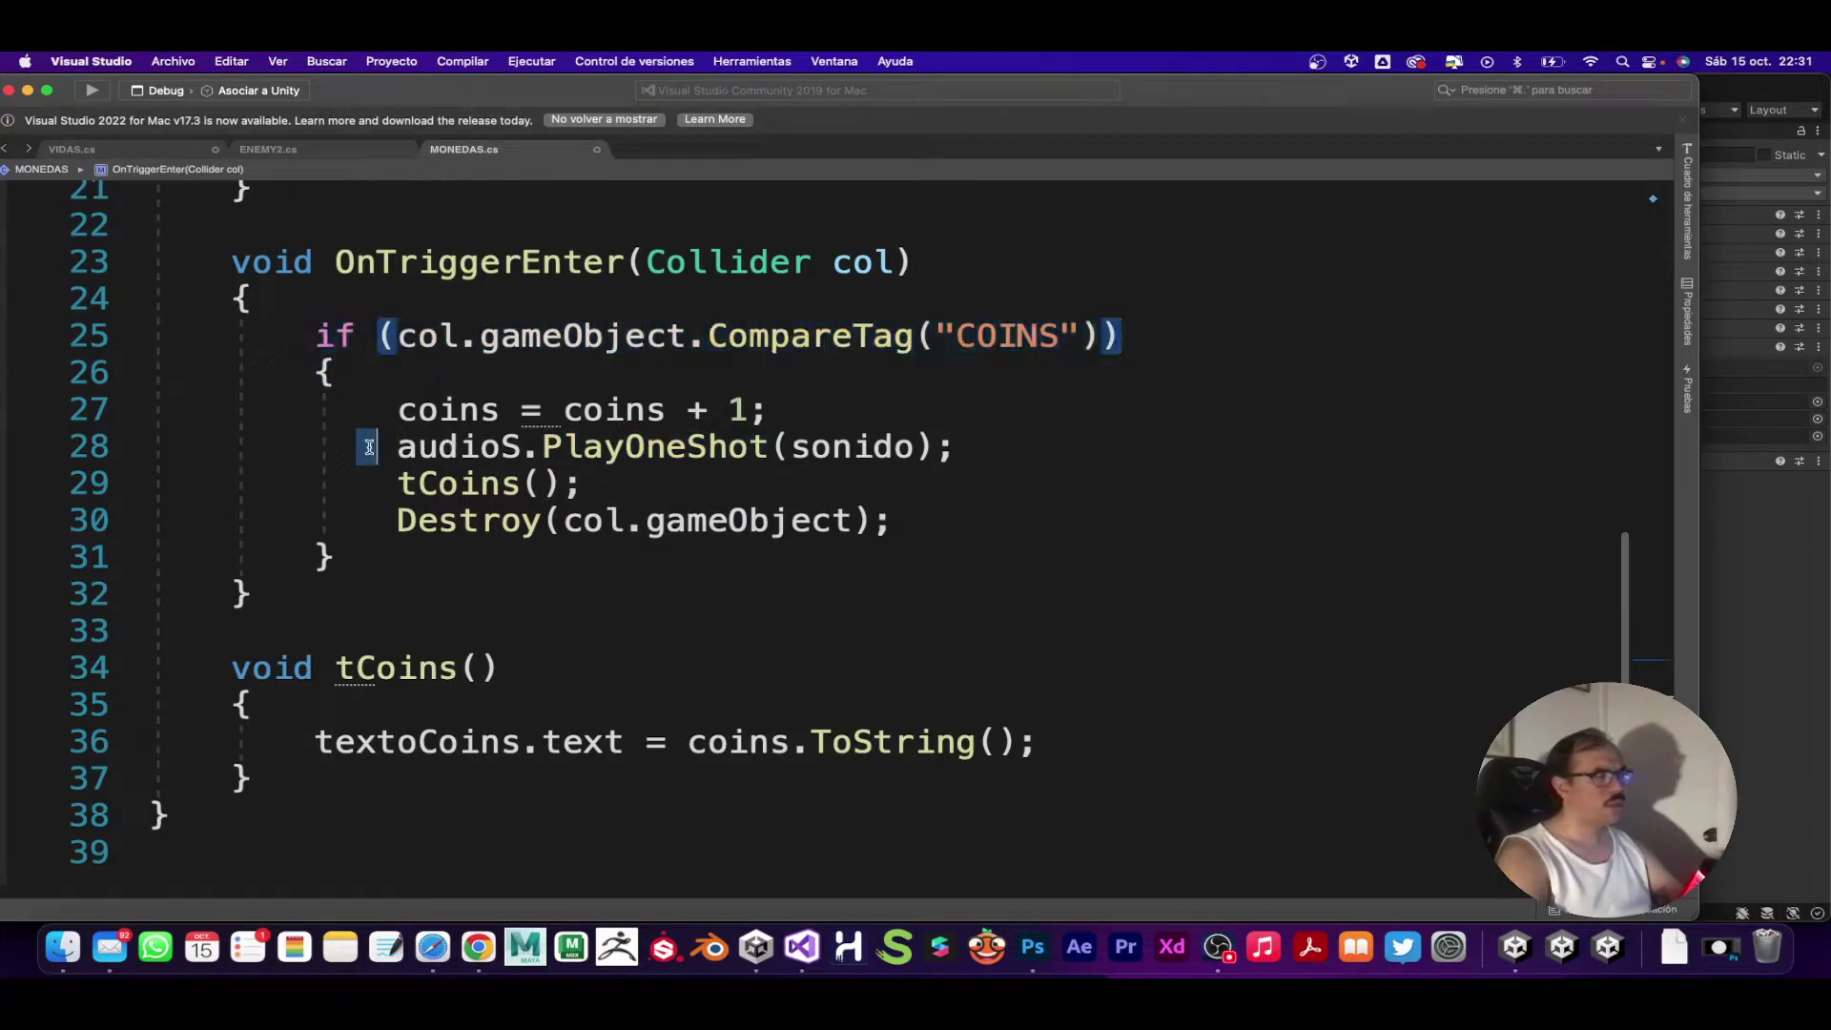
left_click(805, 451, "super")
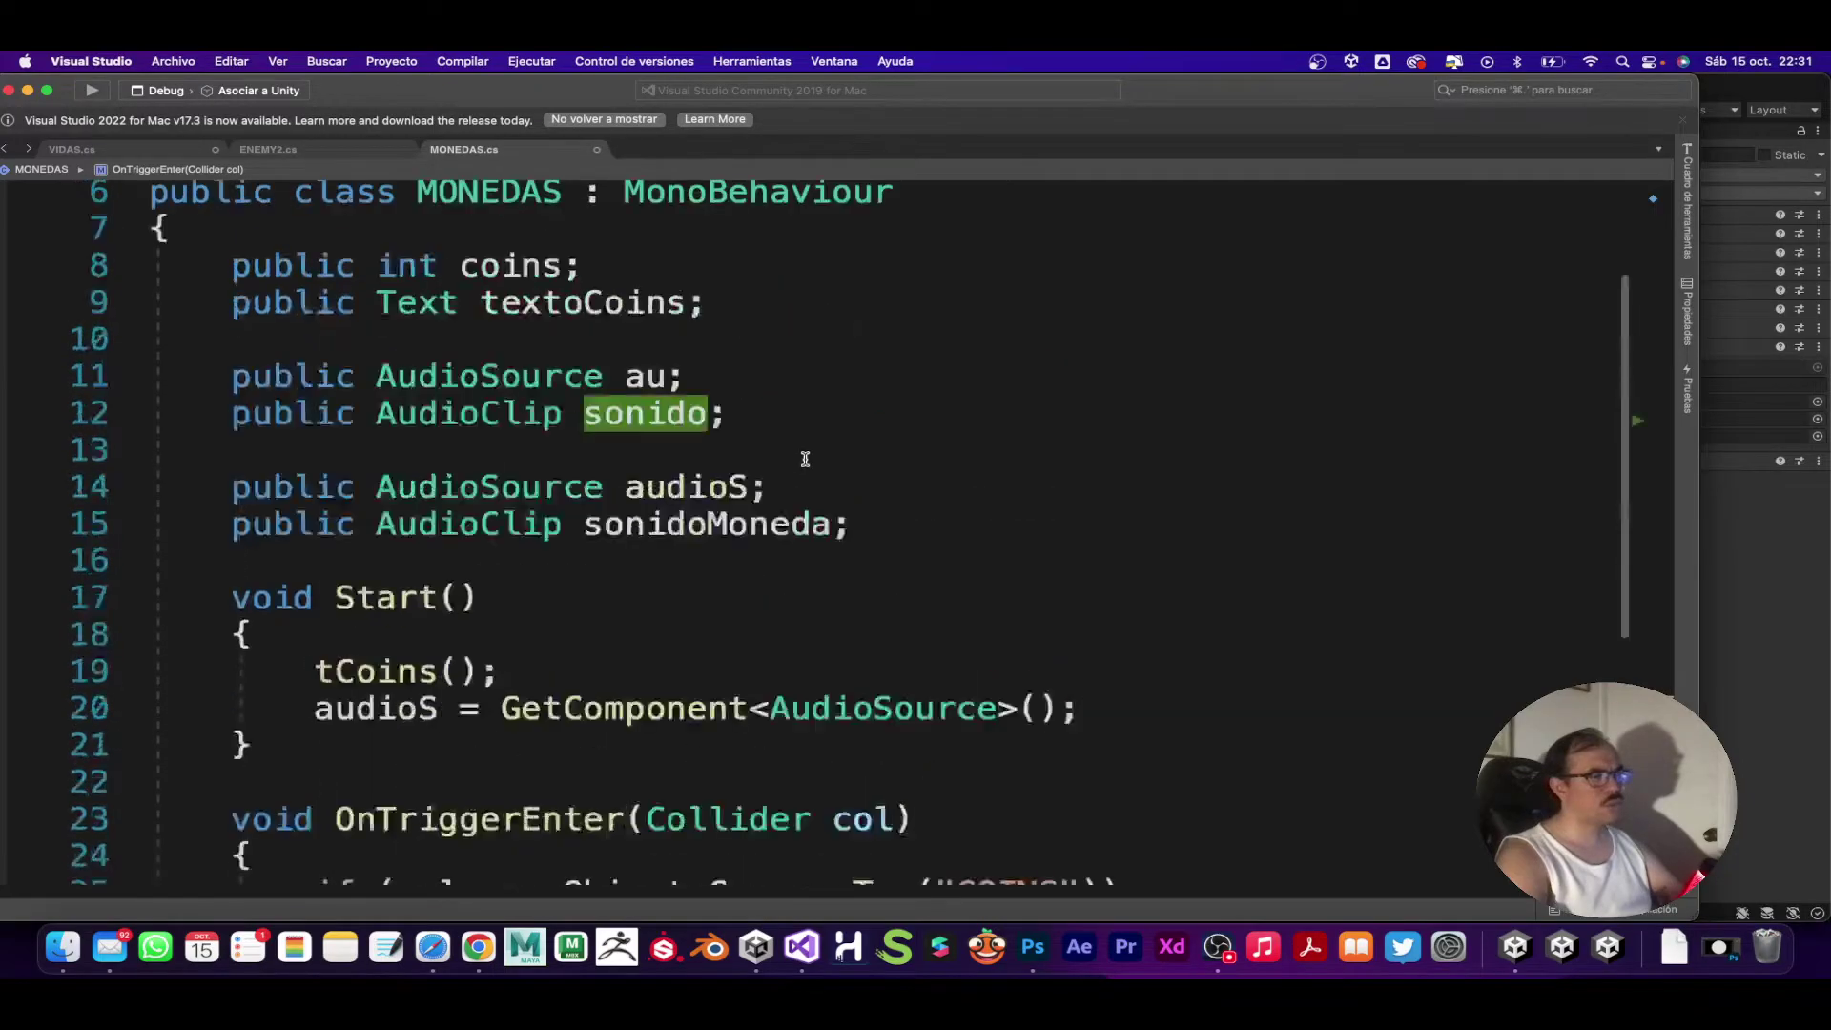
left_click_drag(831, 530, 589, 531)
key("super+c")
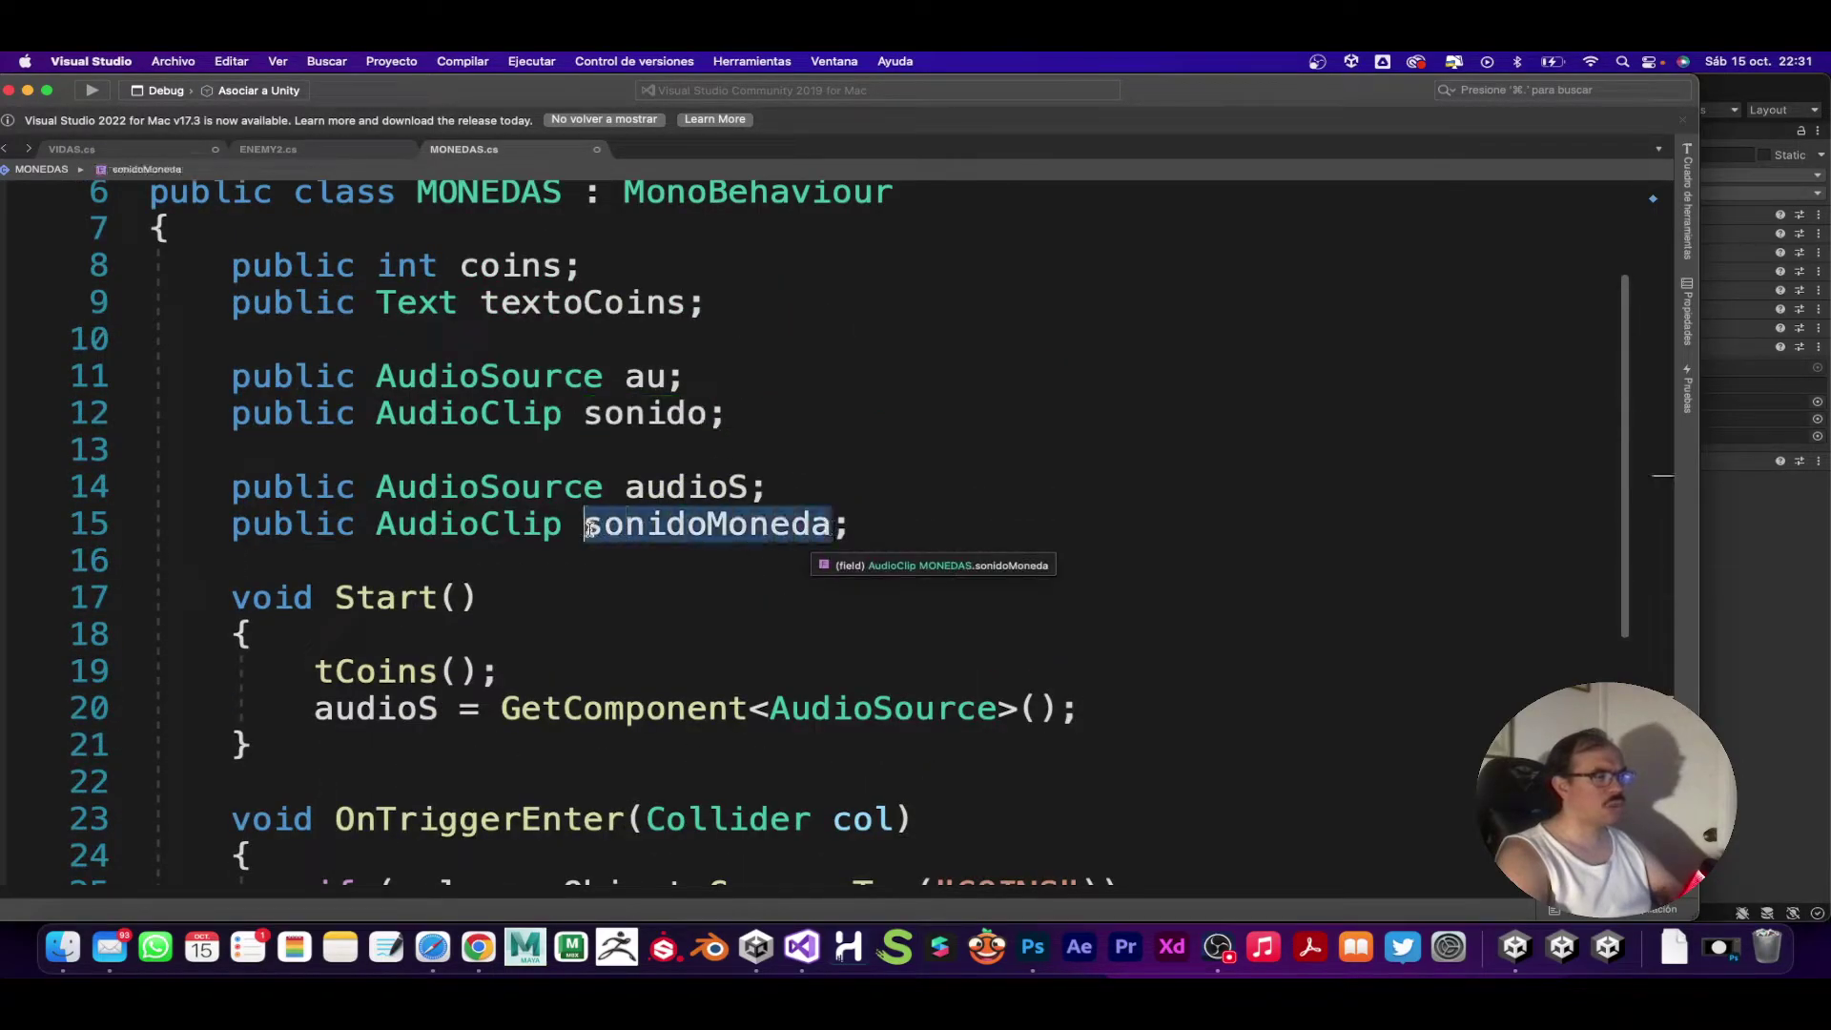
scroll(585, 531, "down", 5)
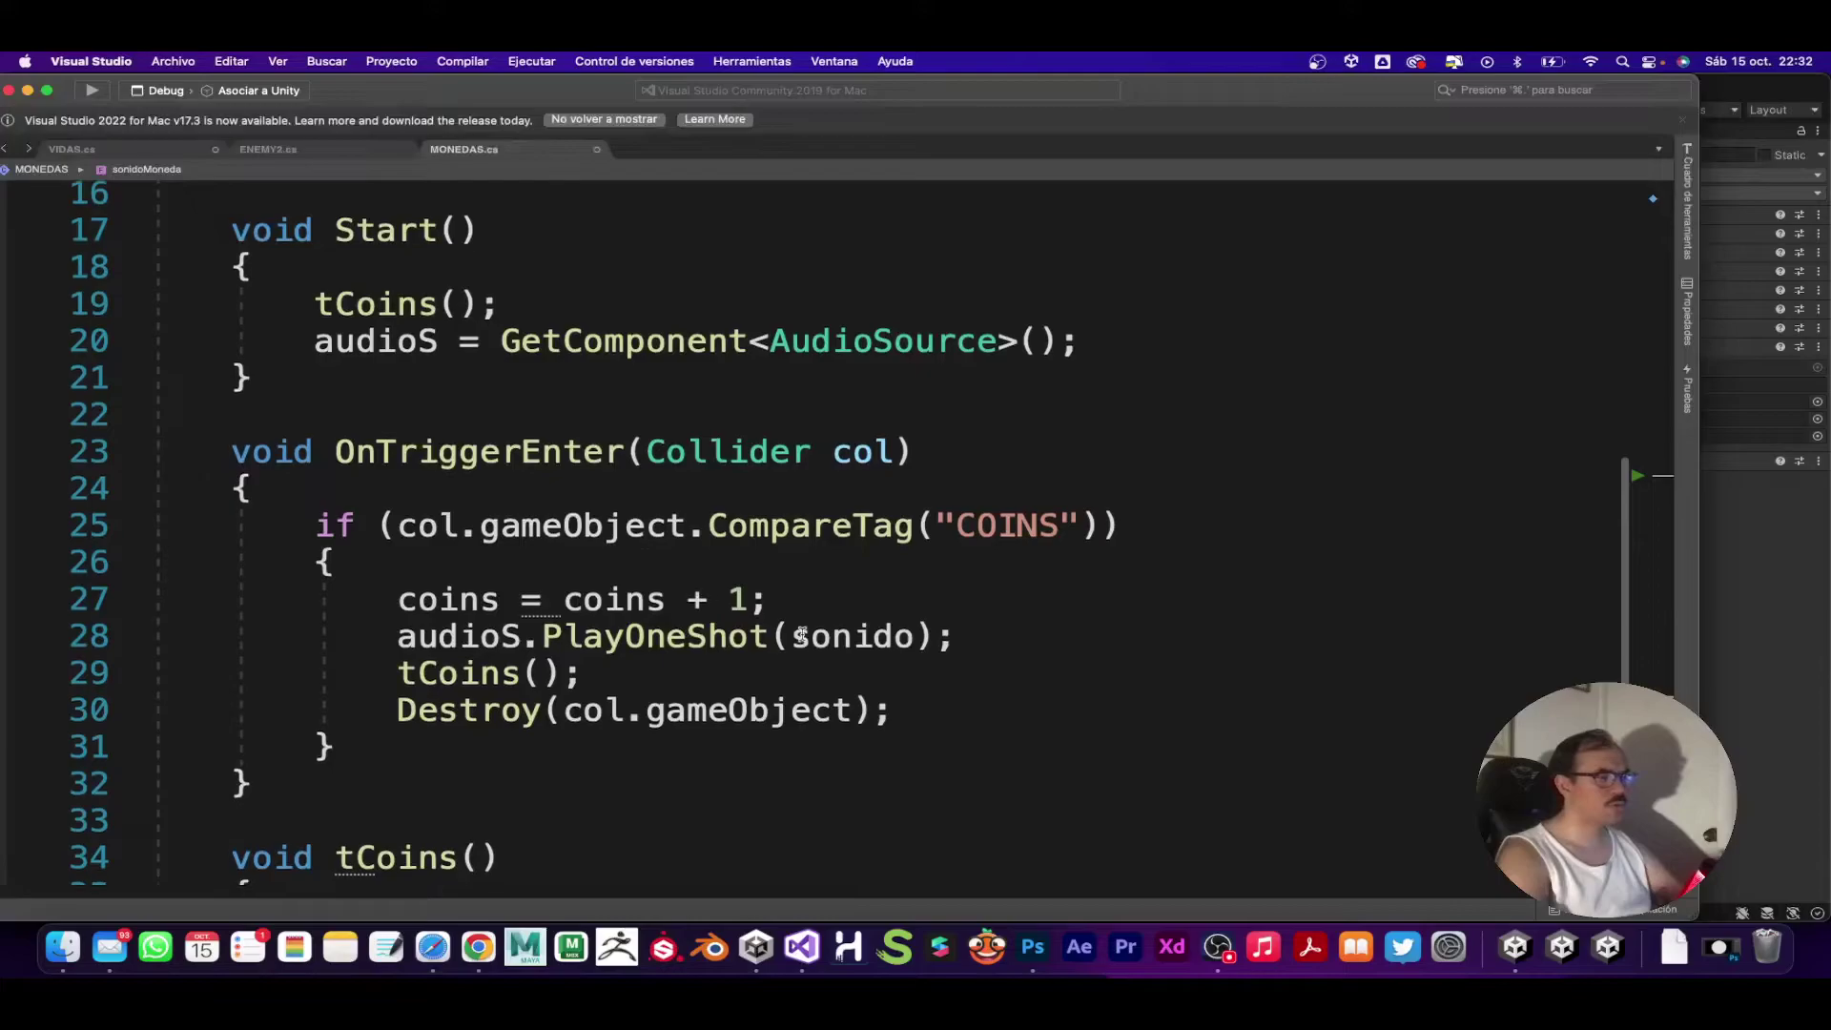
left_click_drag(917, 637, 799, 639)
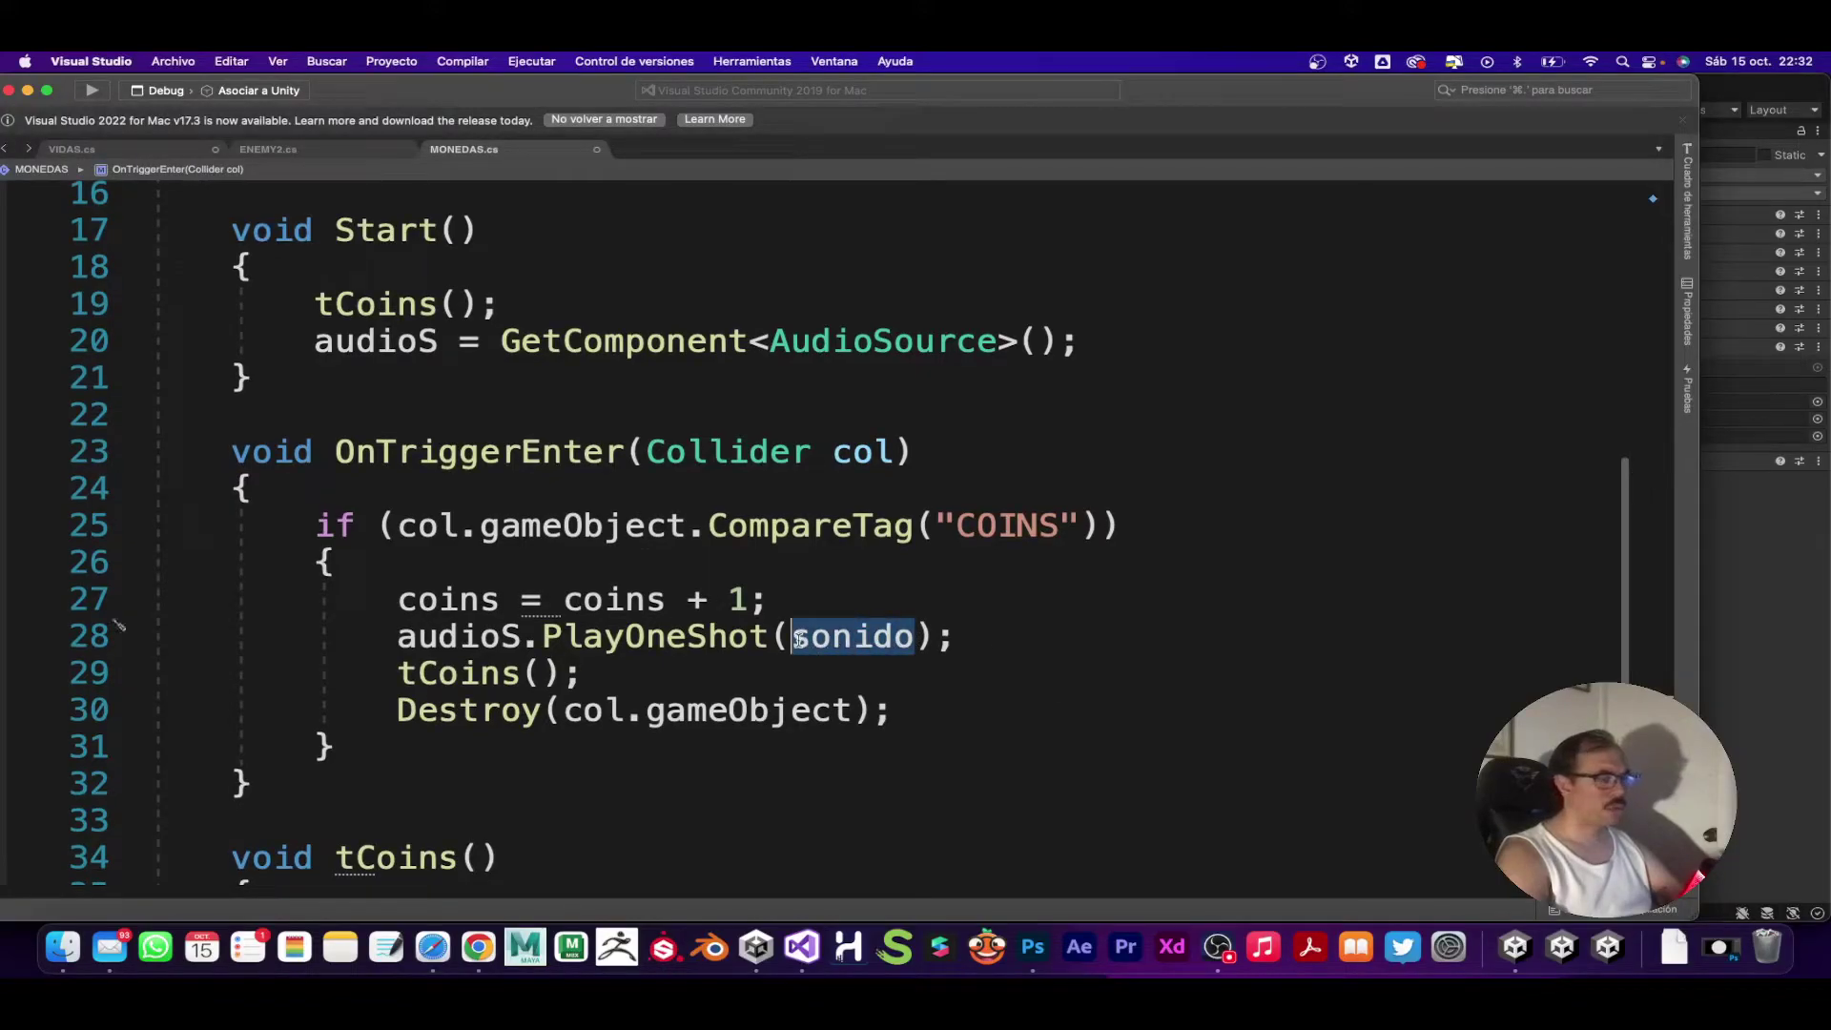
key("super+v")
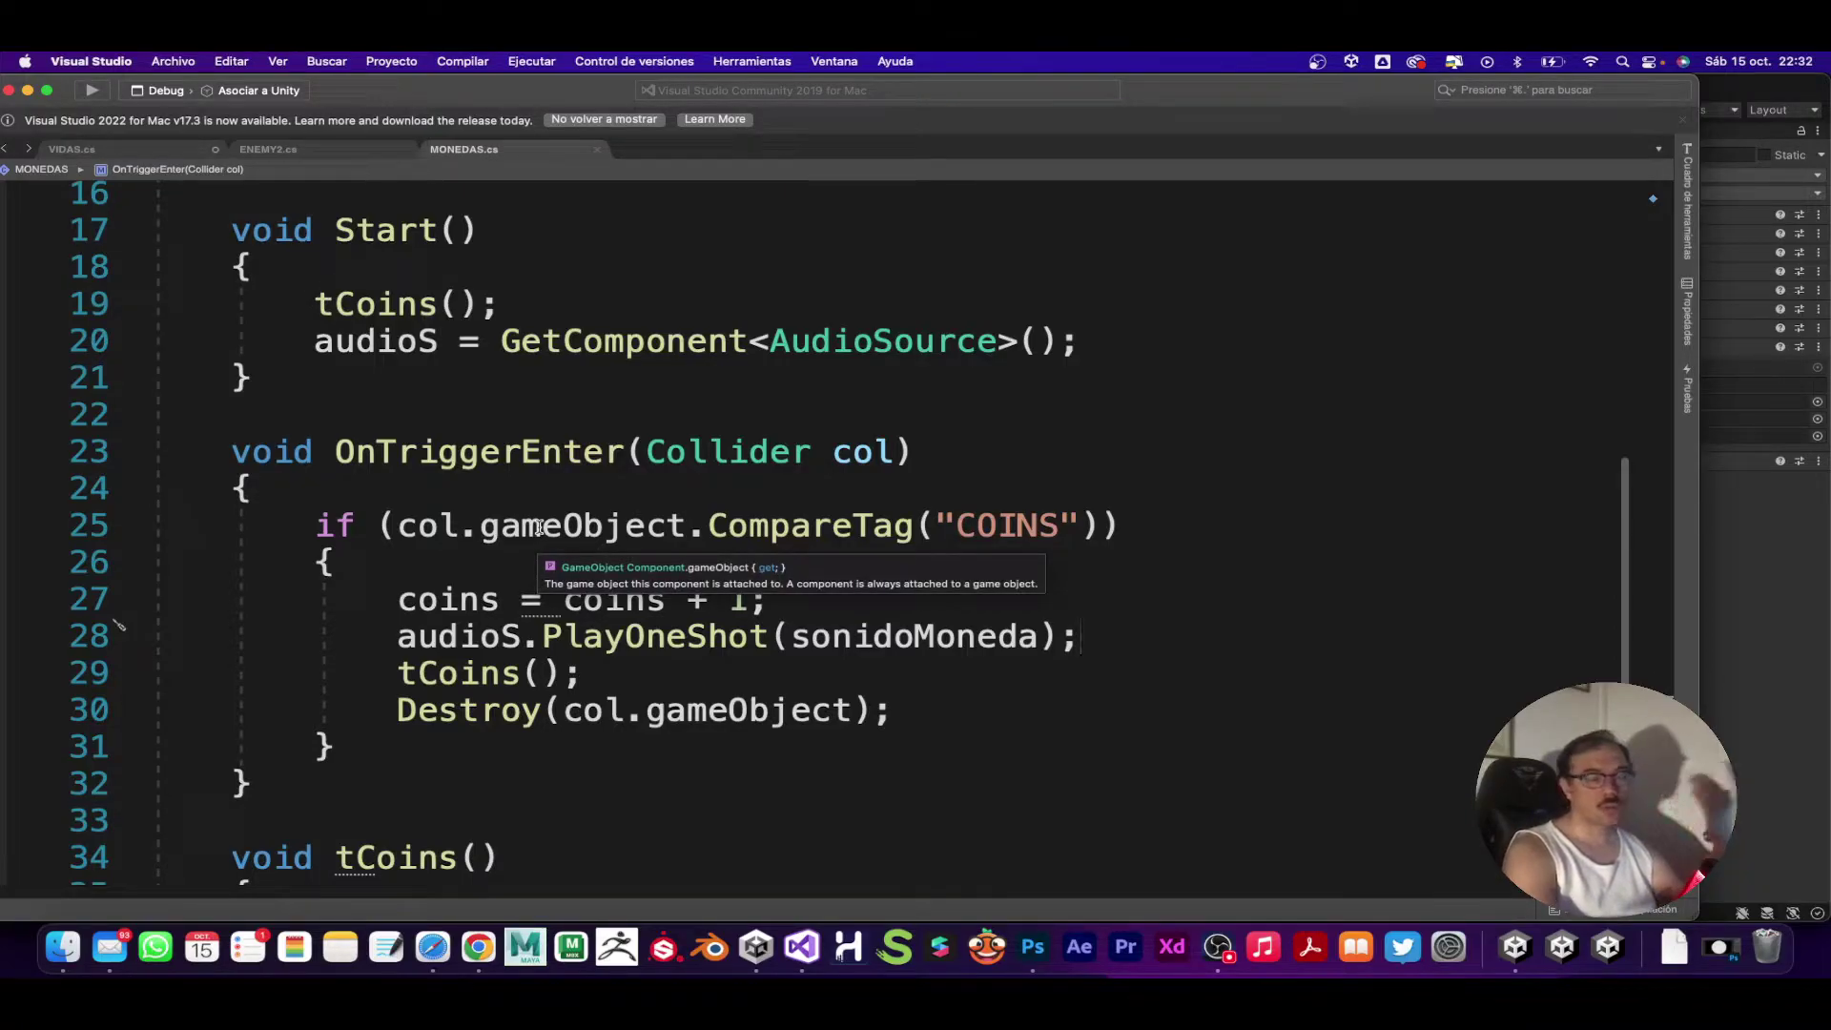
Step: Review the finished PlayOneShot line and switch back to Unity
scroll(519, 559, "down", 1)
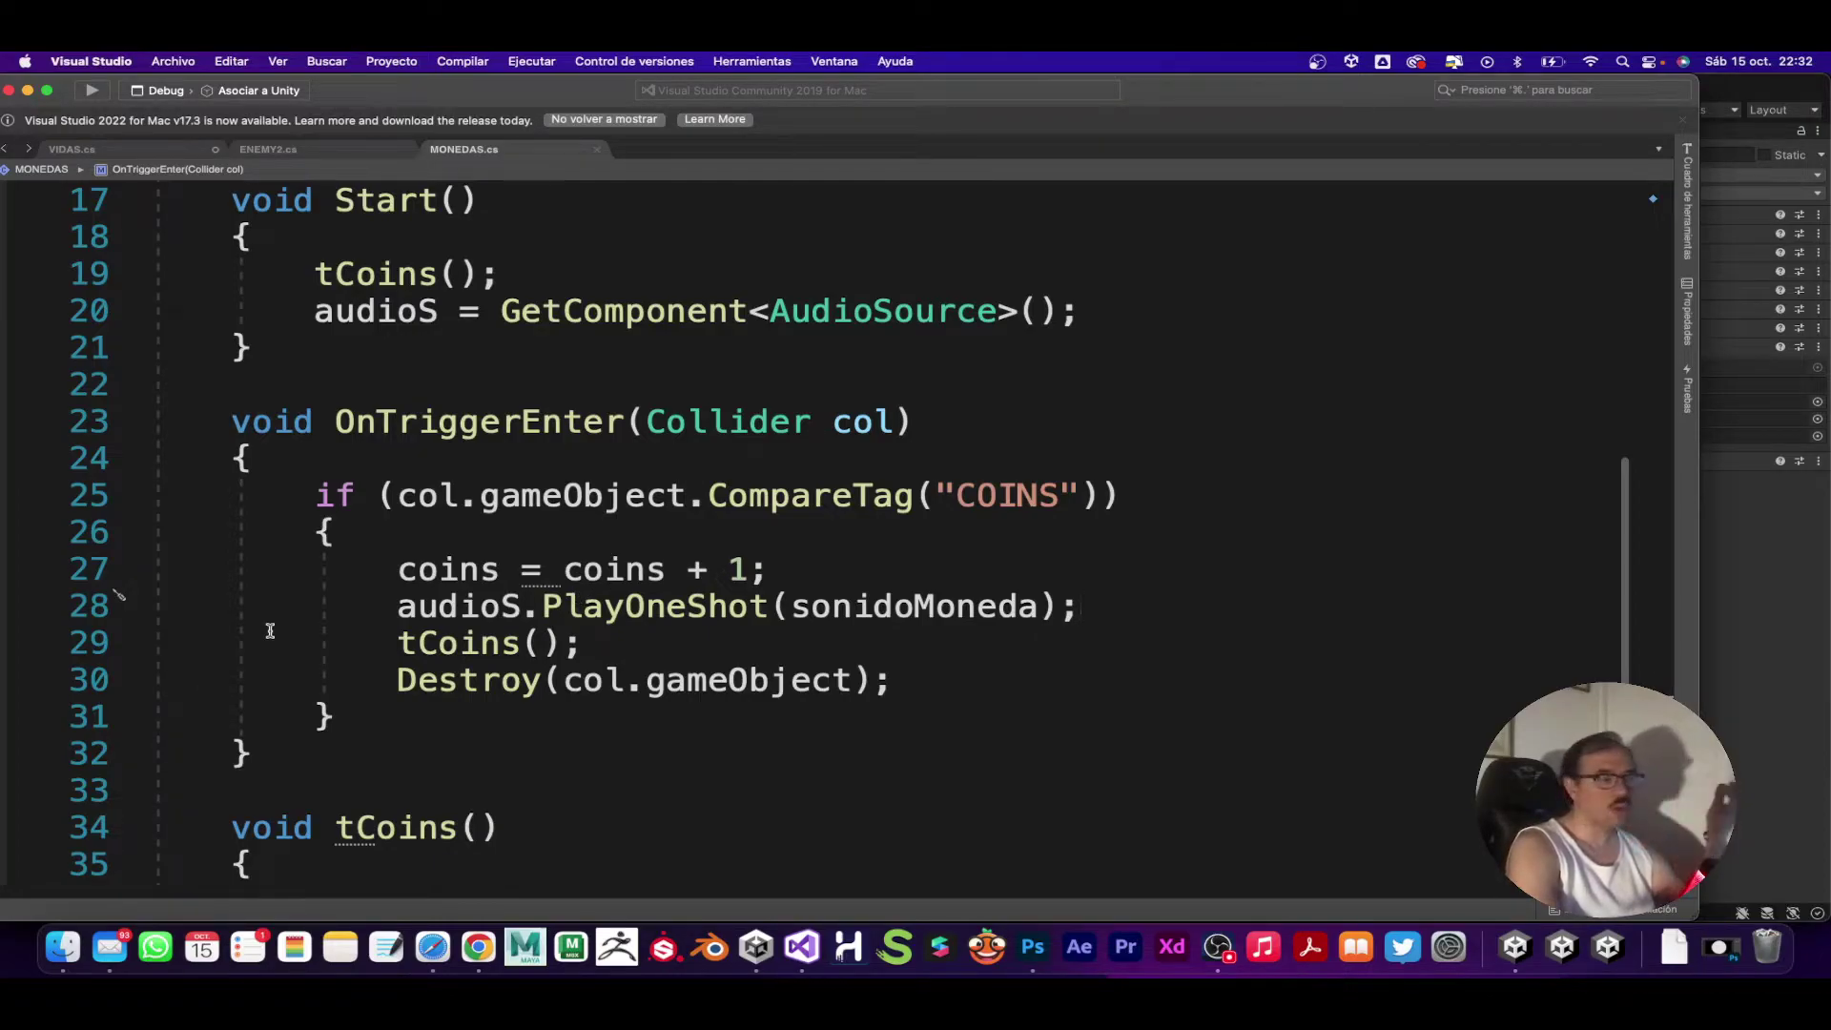
mouse_move(397, 607)
left_mouse_down()
mouse_move(1096, 612)
mouse_move(798, 613)
left_mouse_up()
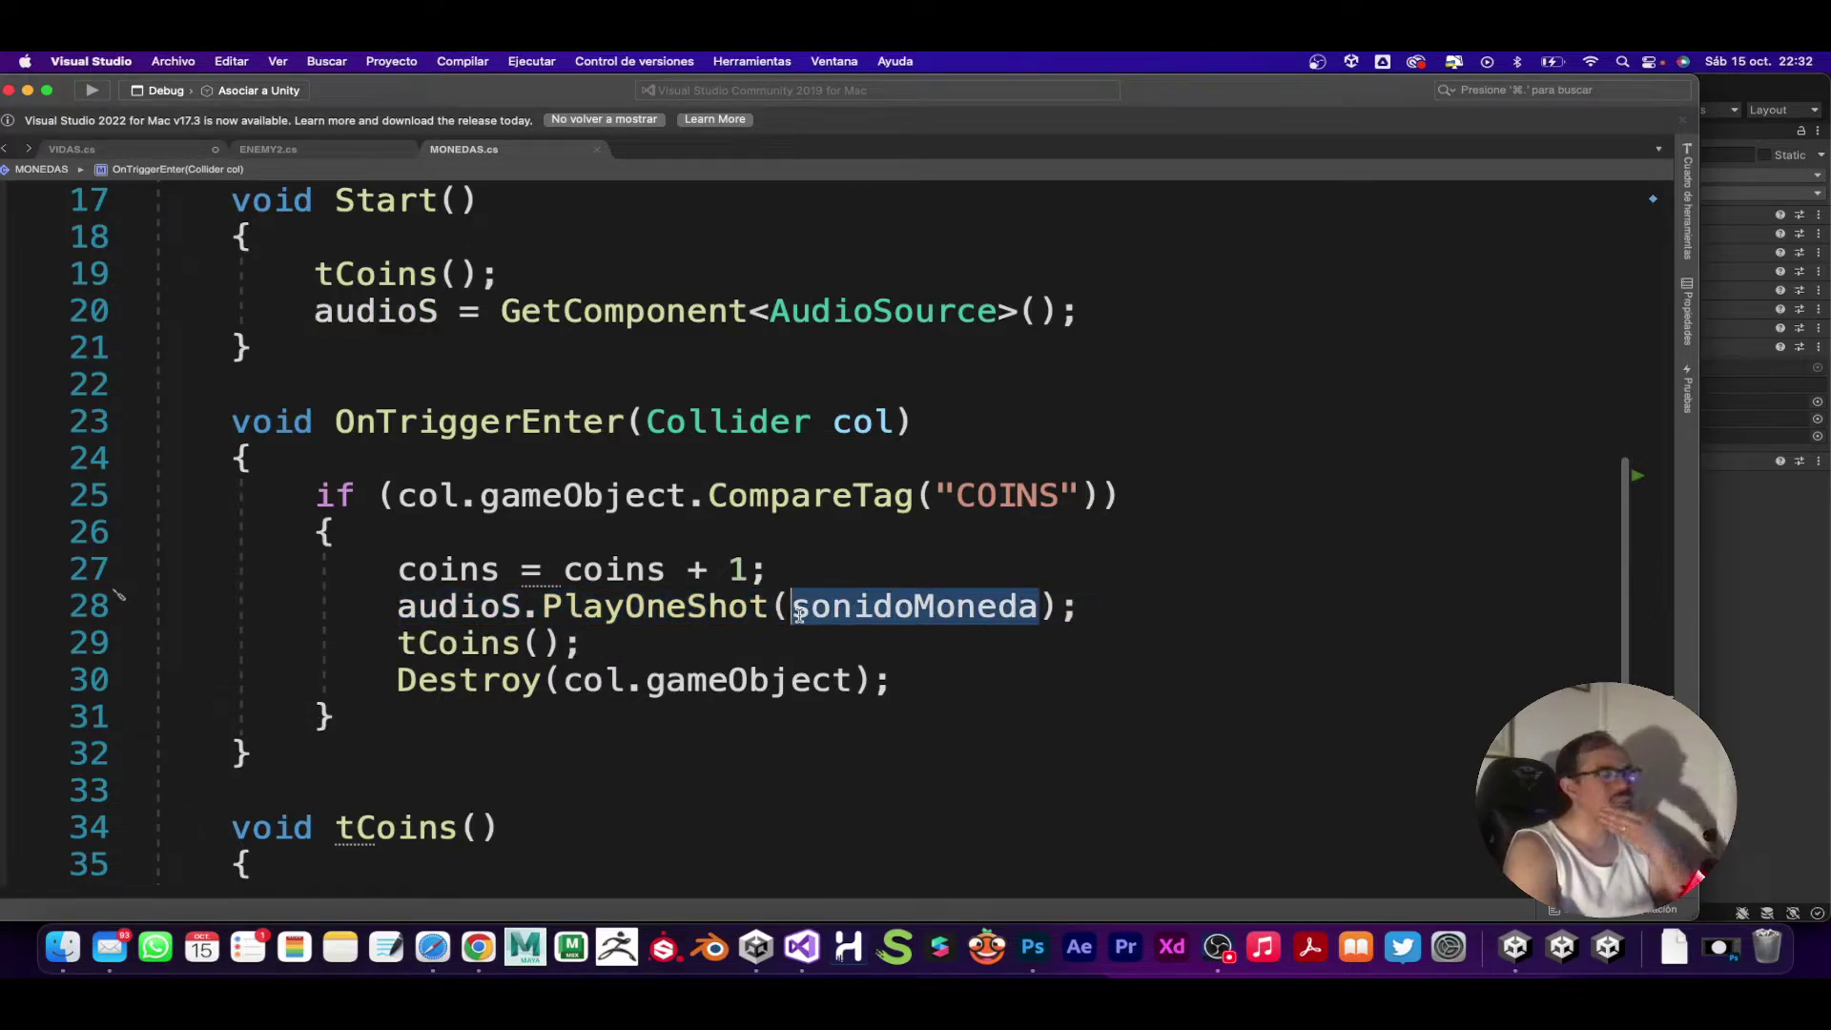
left_click(839, 570)
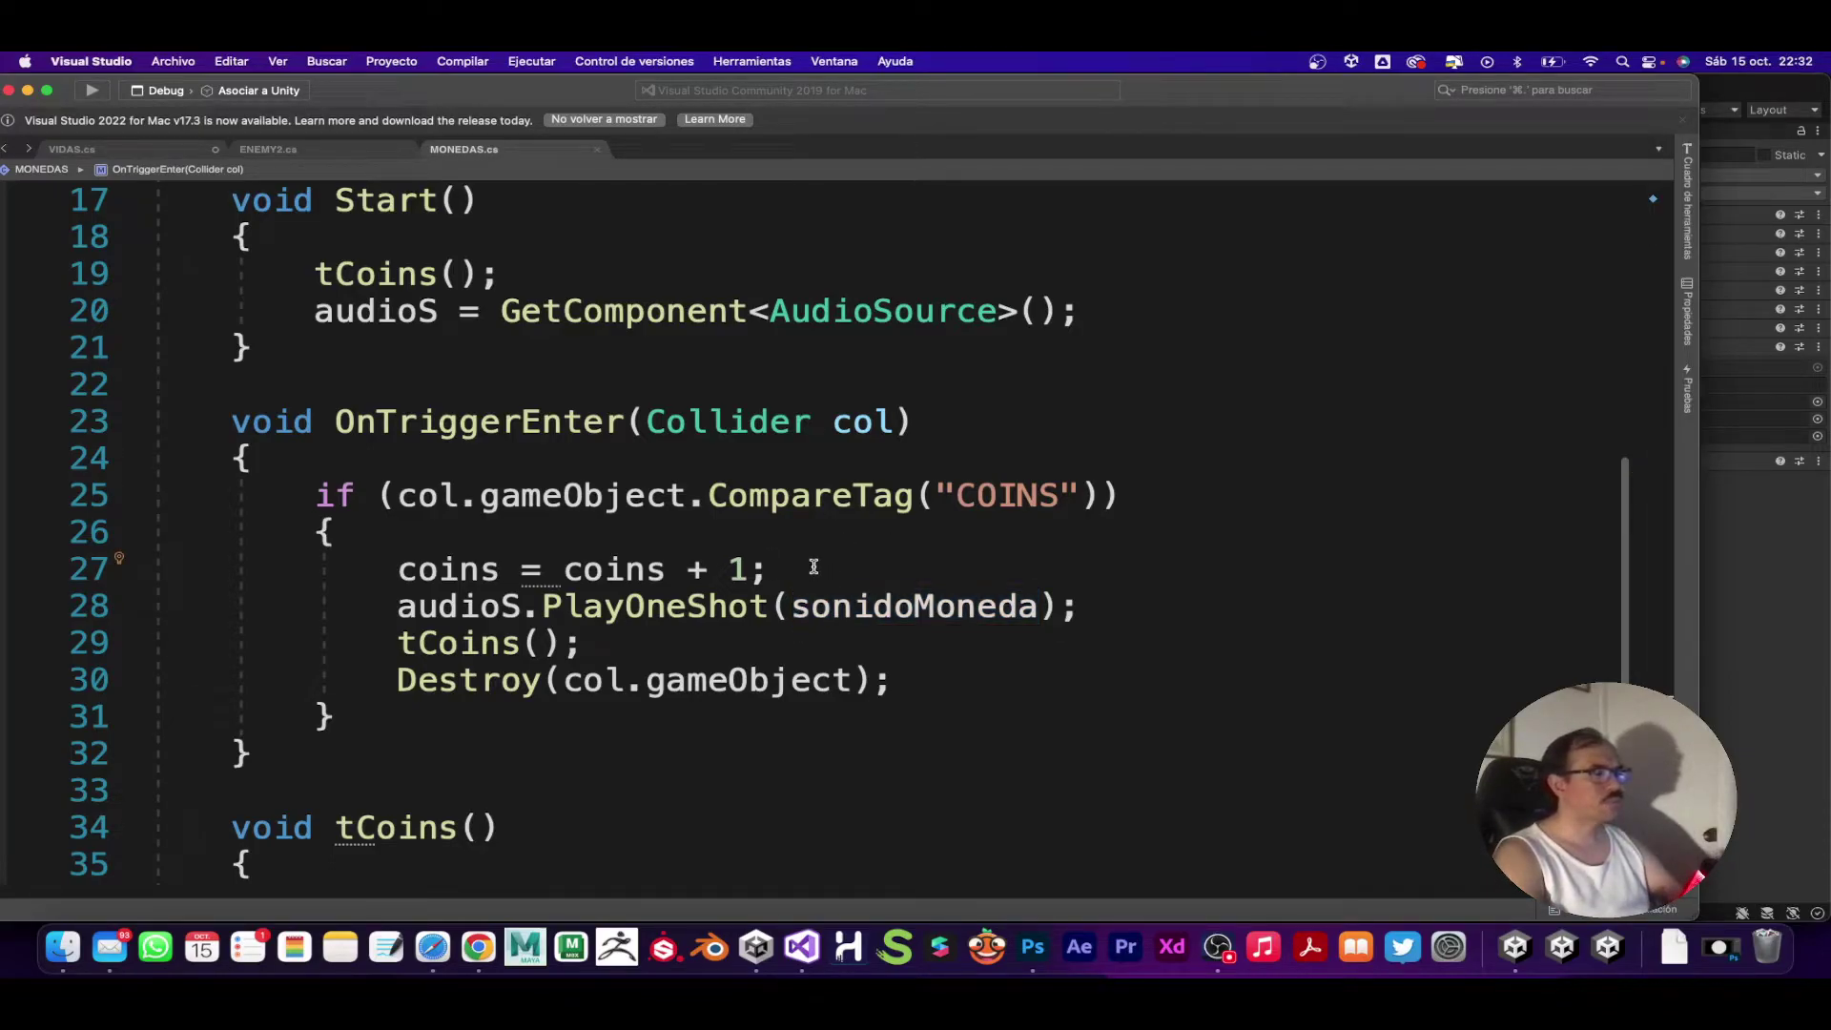
key("ctrl+Up")
left_click(1288, 687)
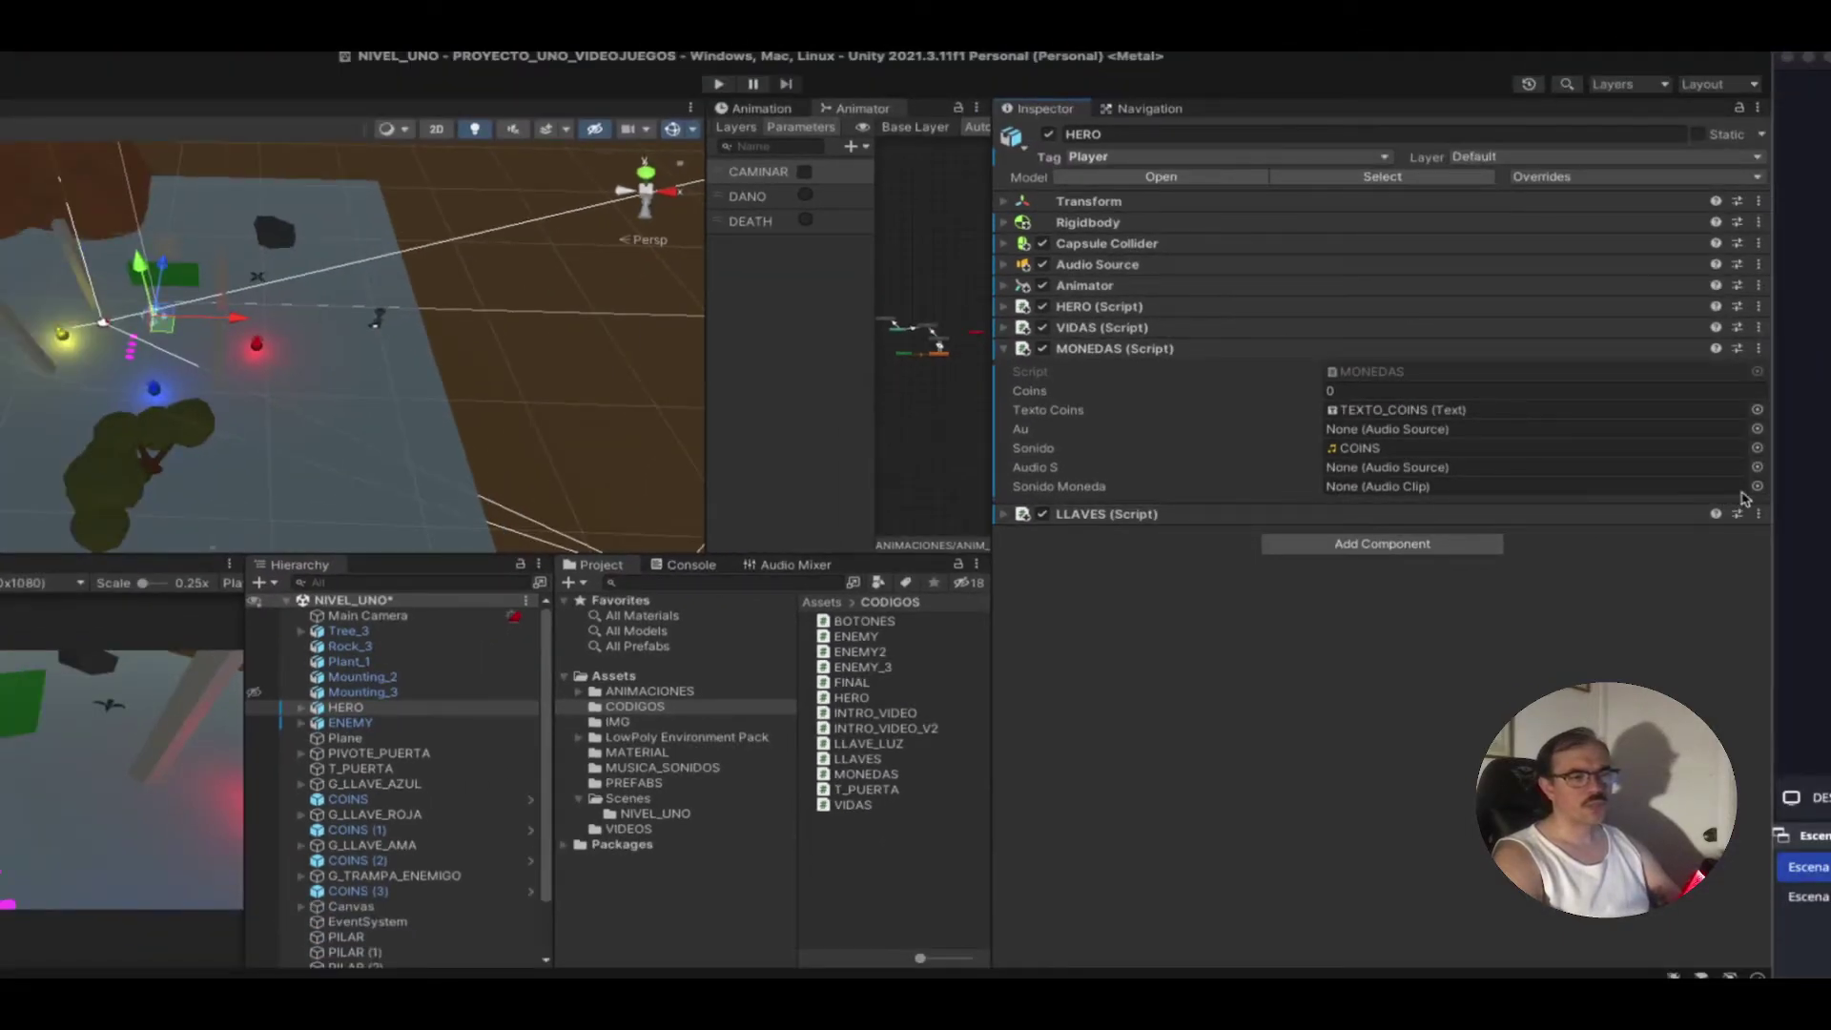
Step: Choose the COINS clip in Select AudioClip for HERO's Sonido Moneda slot
left_click(1755, 488)
left_click(1498, 555)
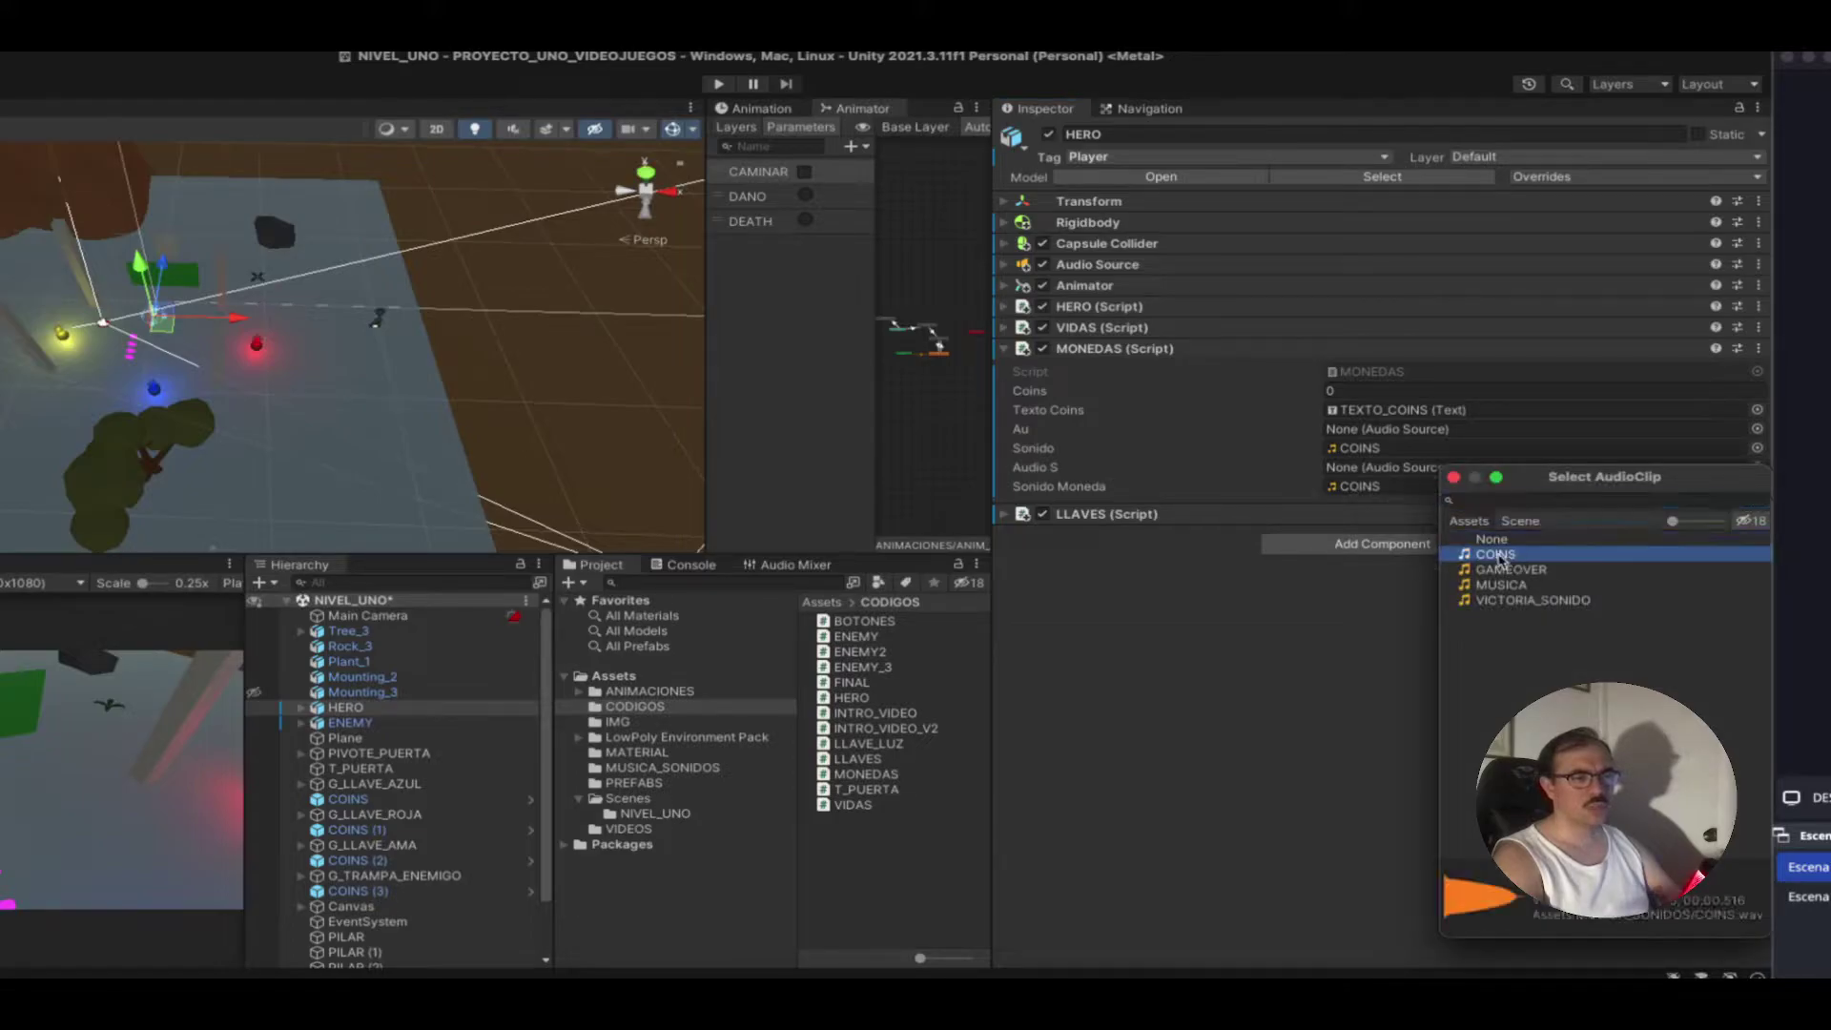
left_click(1454, 478)
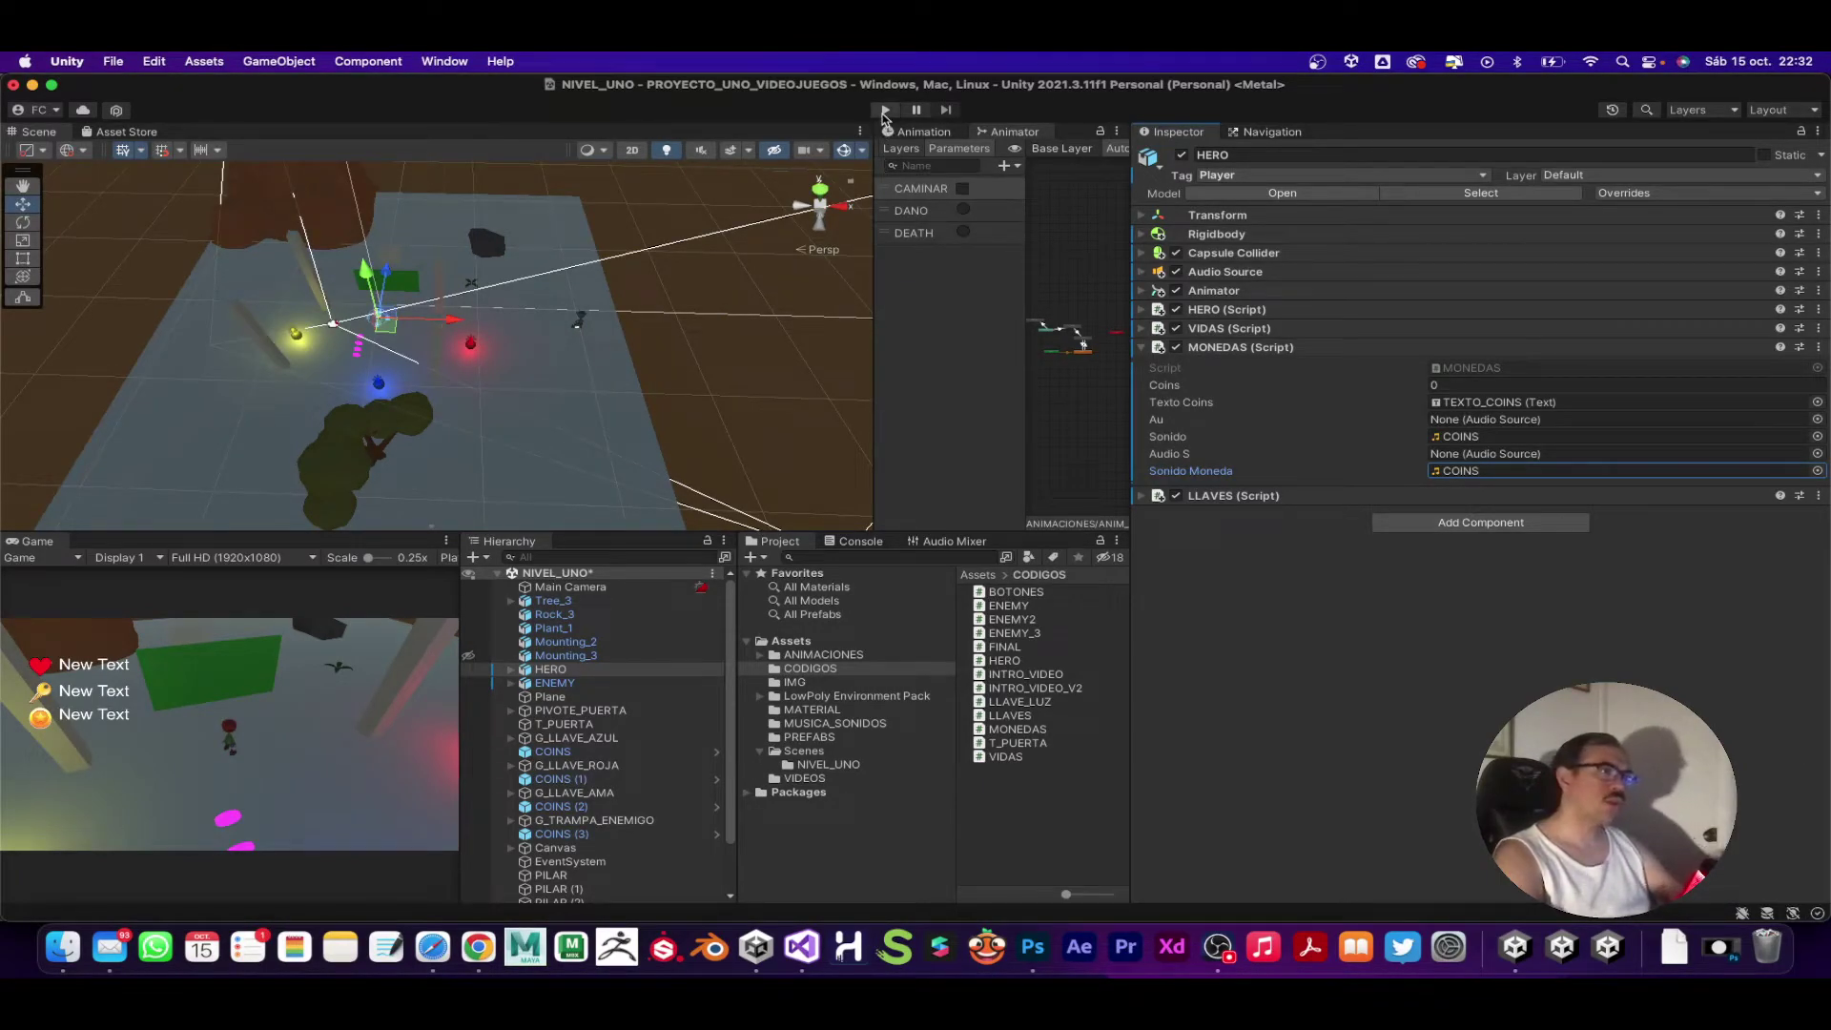
left_click(885, 112)
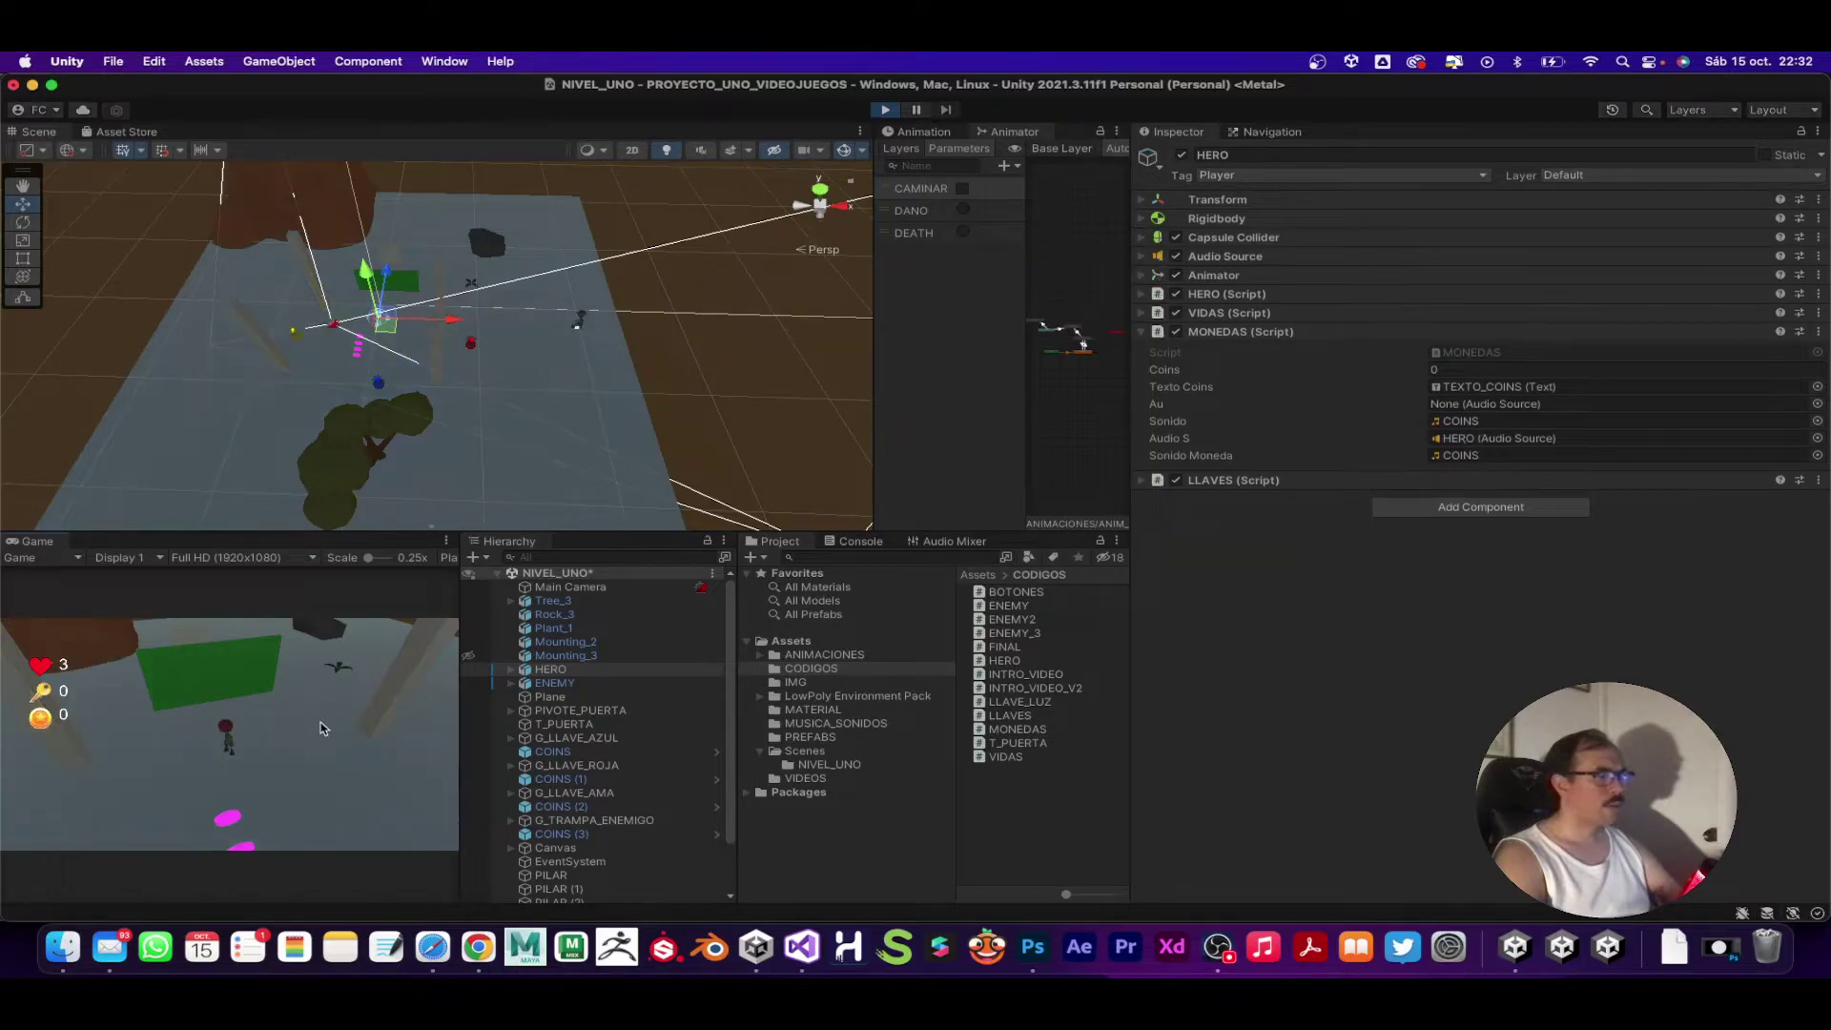
key("Down")
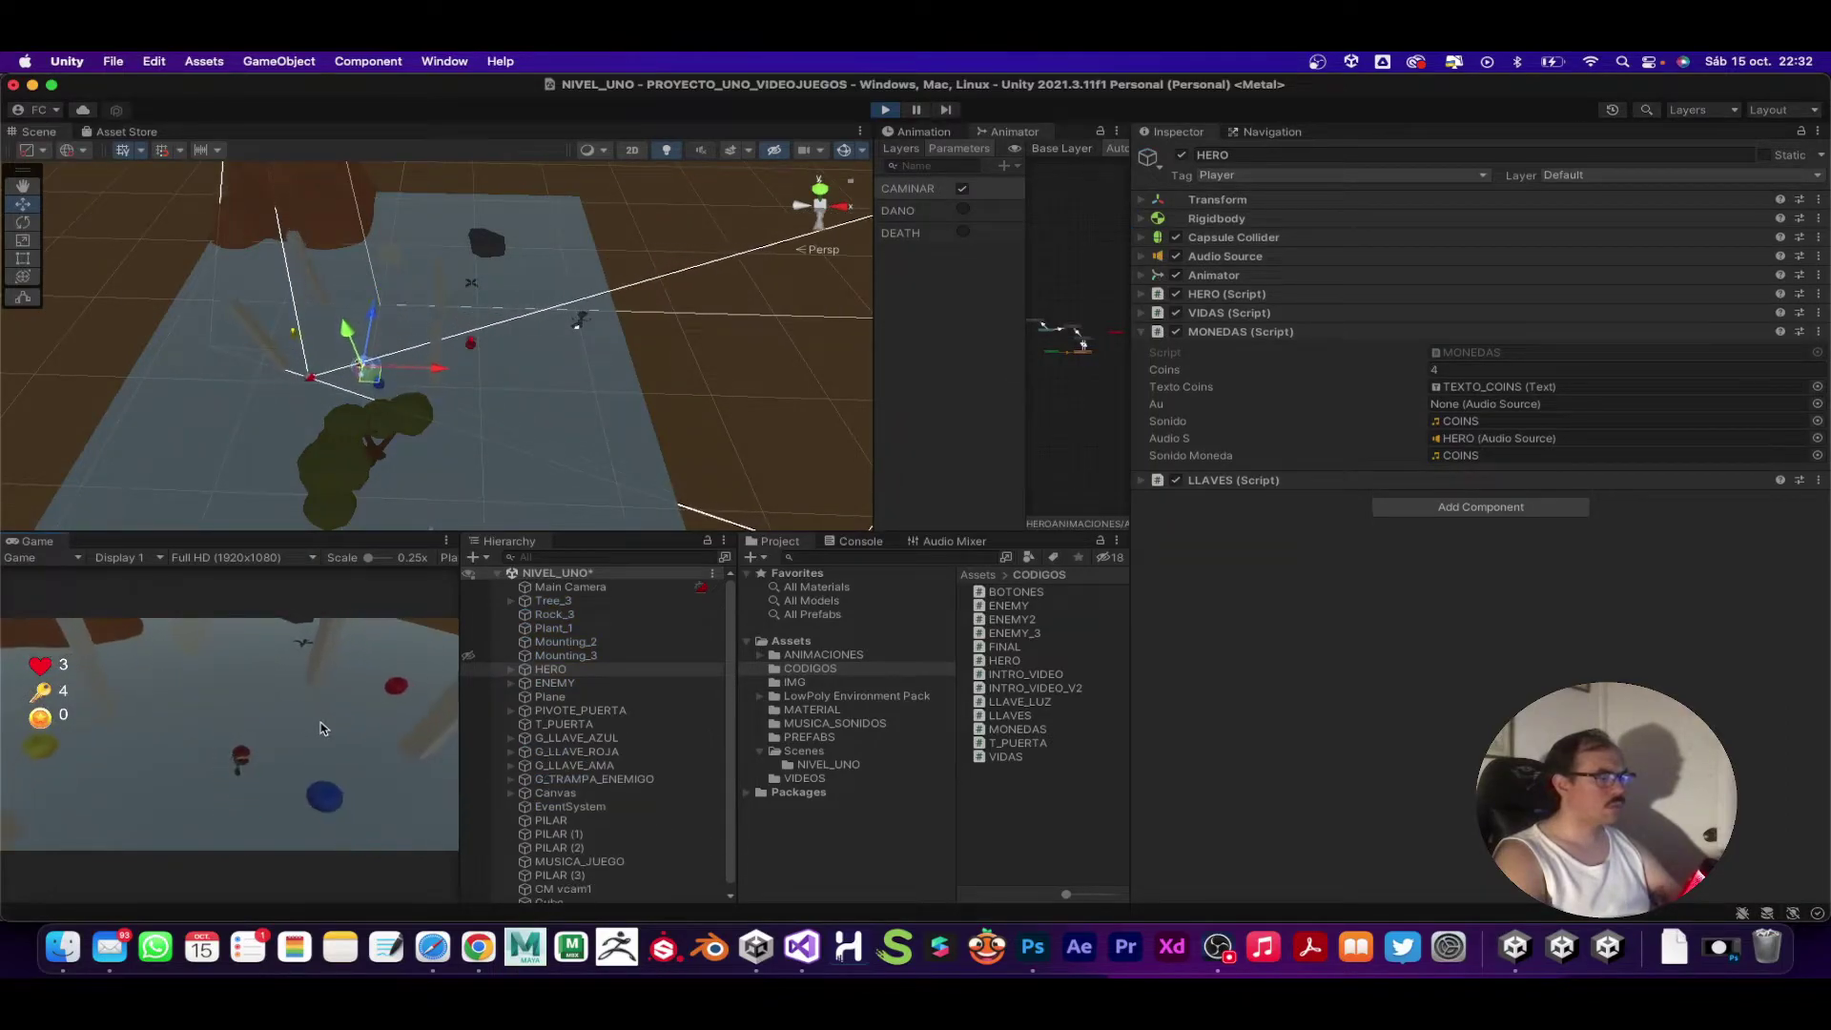
key("Up")
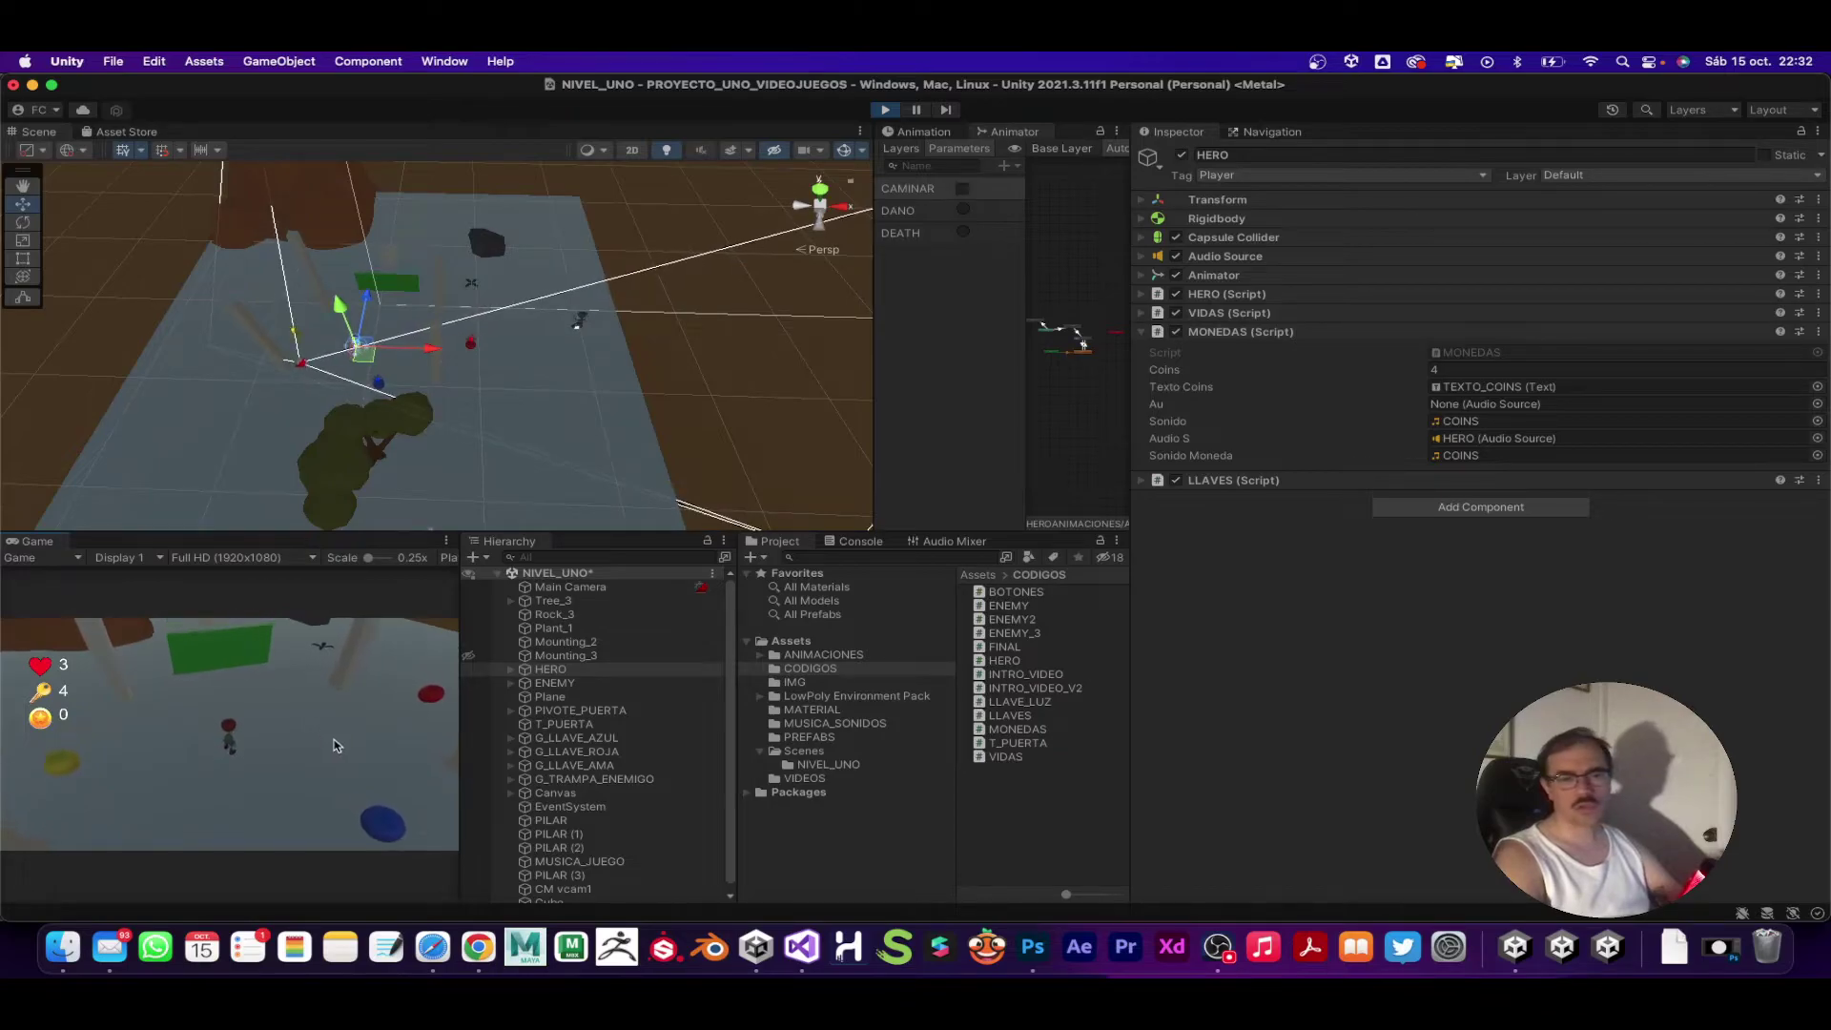
left_click(885, 111)
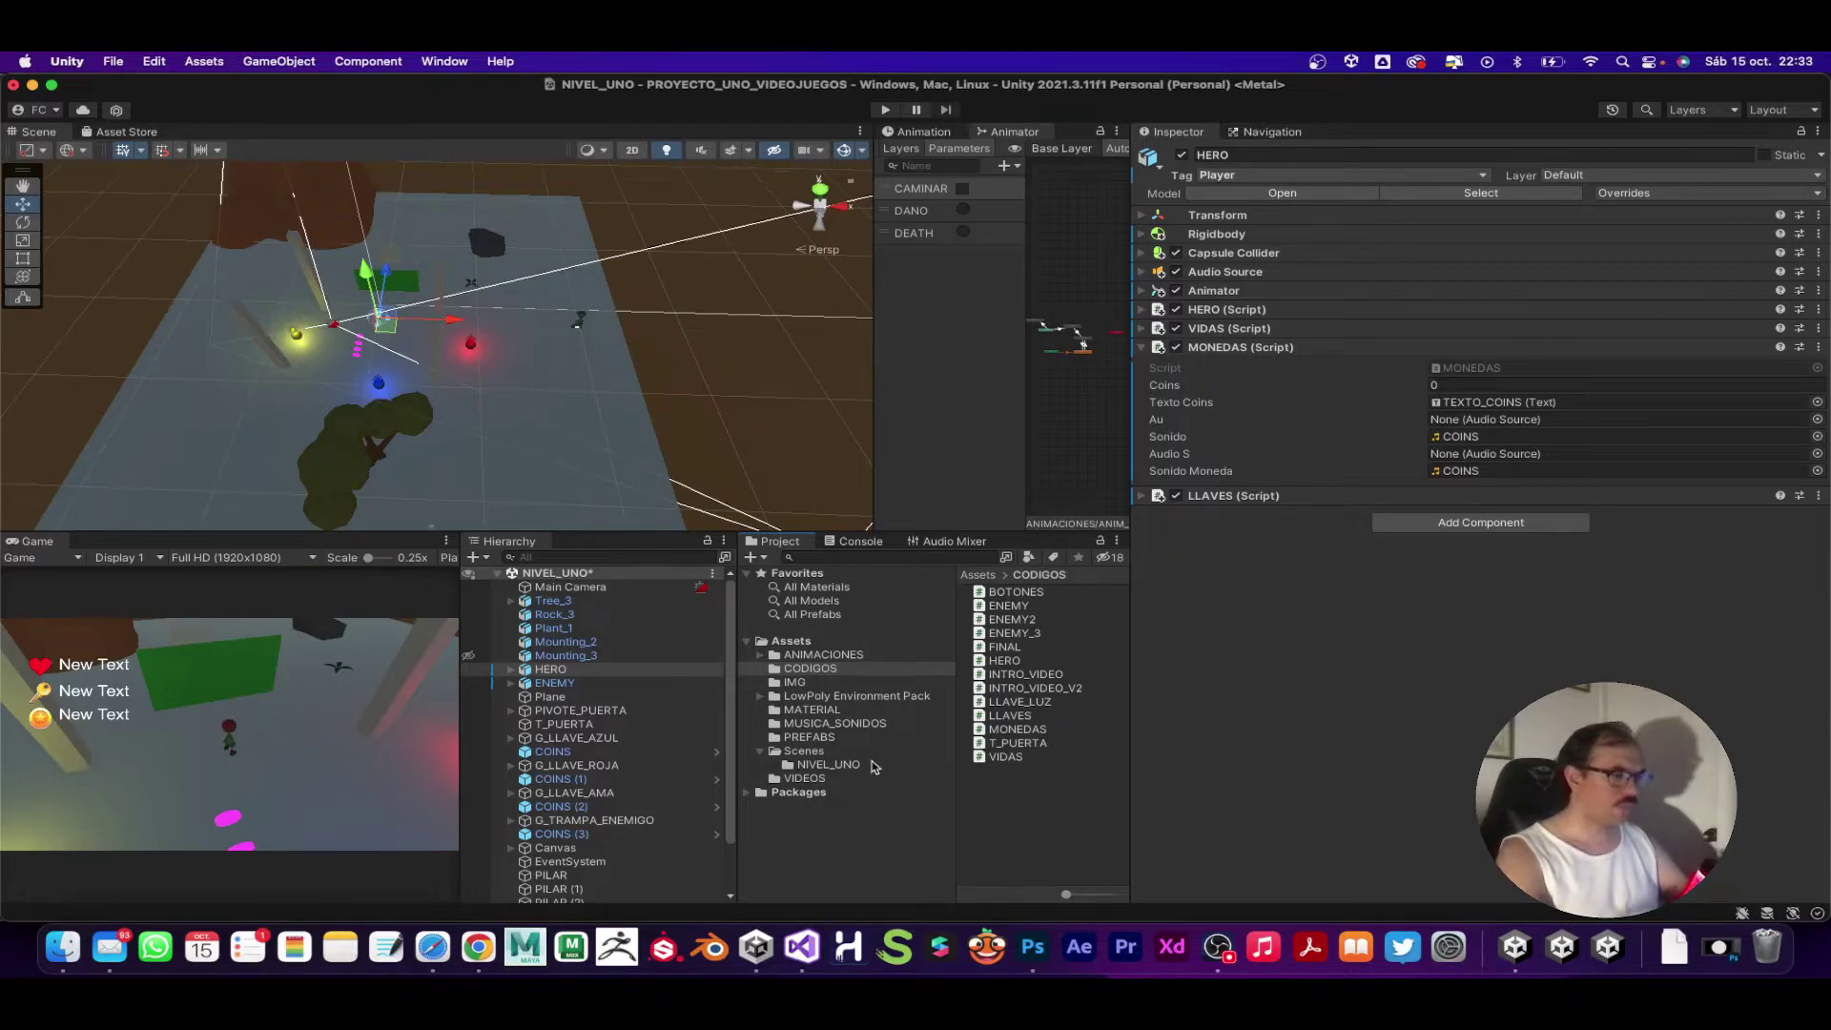
Step: Show the MUSICA_SONIDOS folder contents and widen the project file panel
left_click(829, 724)
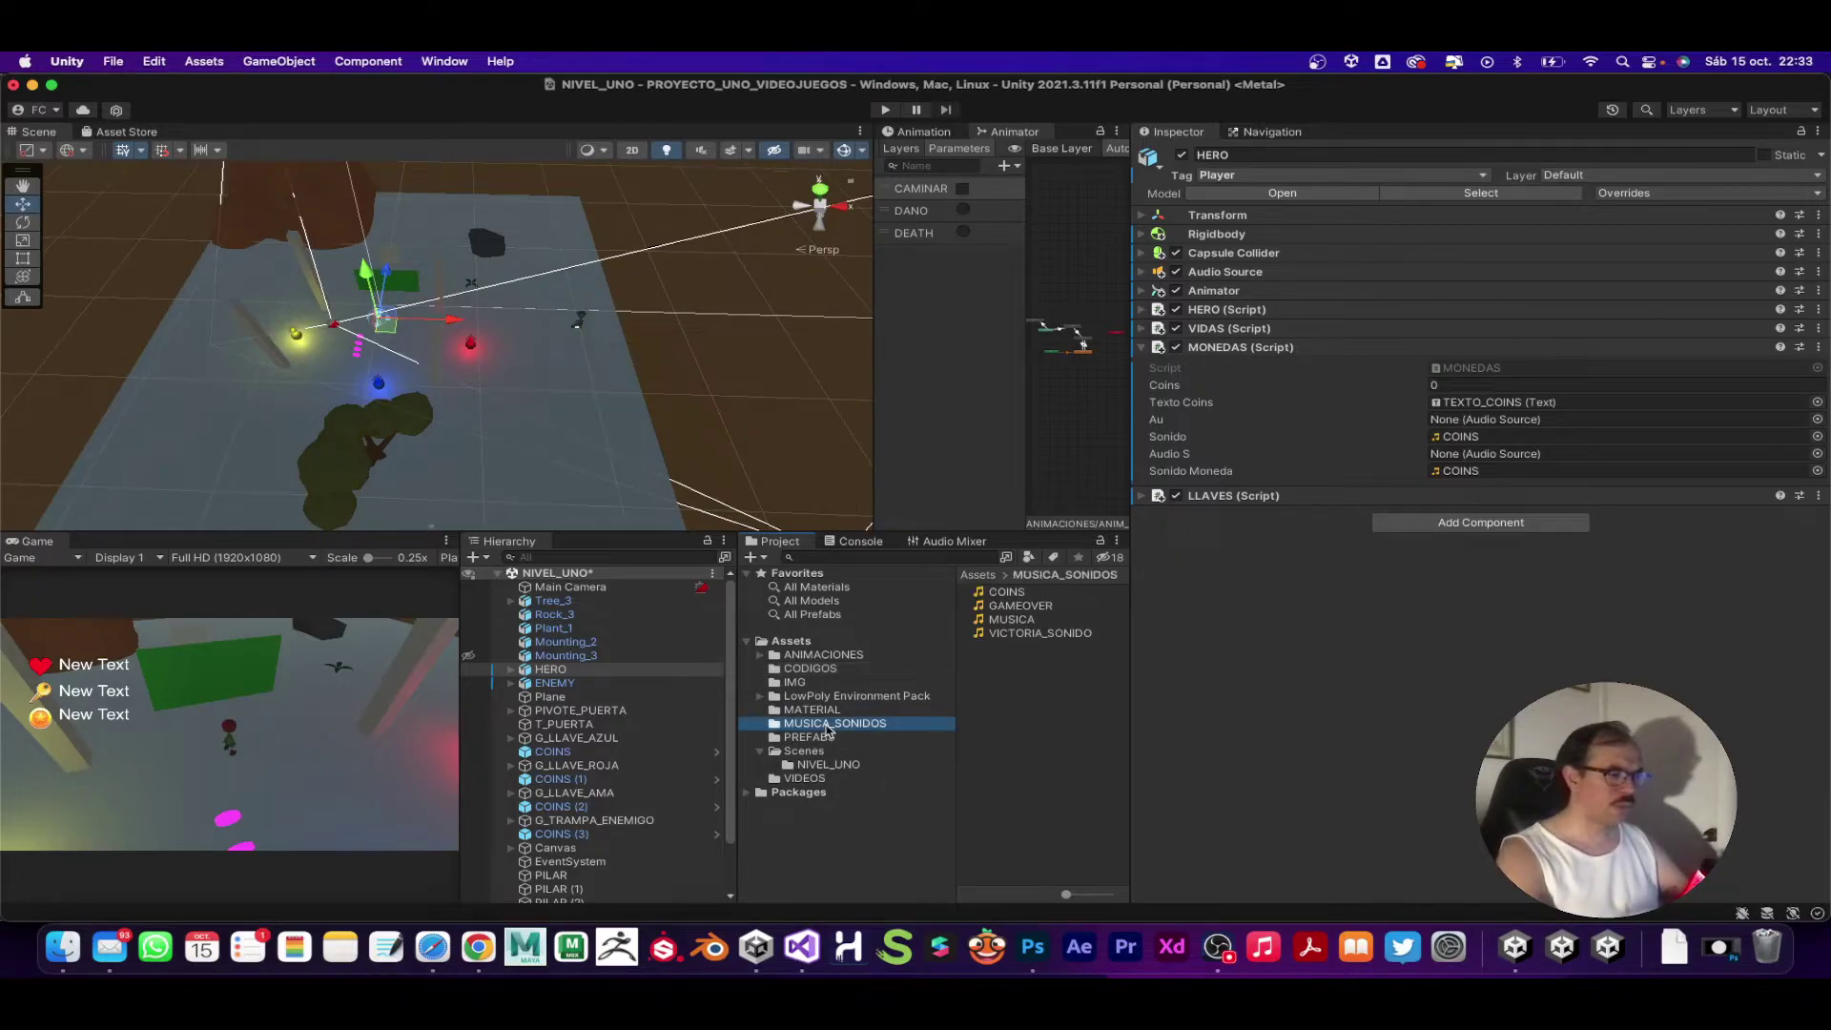
left_click(1269, 663)
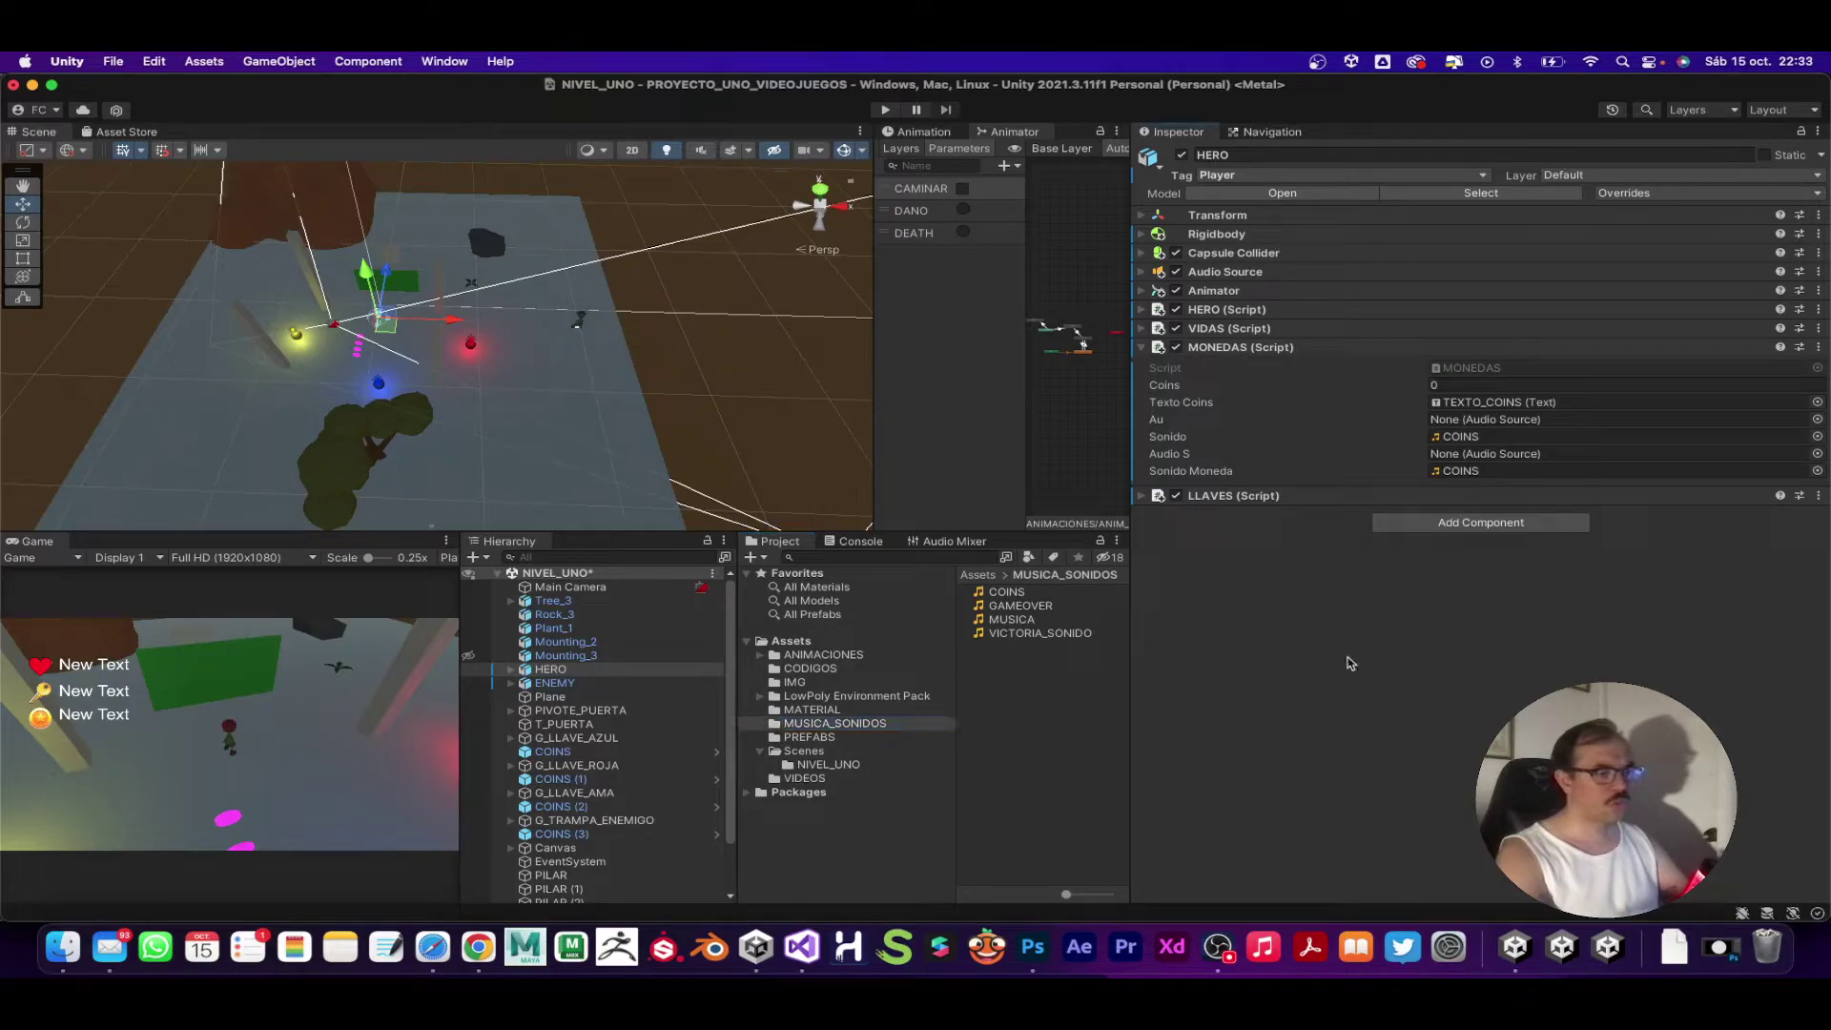
left_click_drag(955, 656, 886, 657)
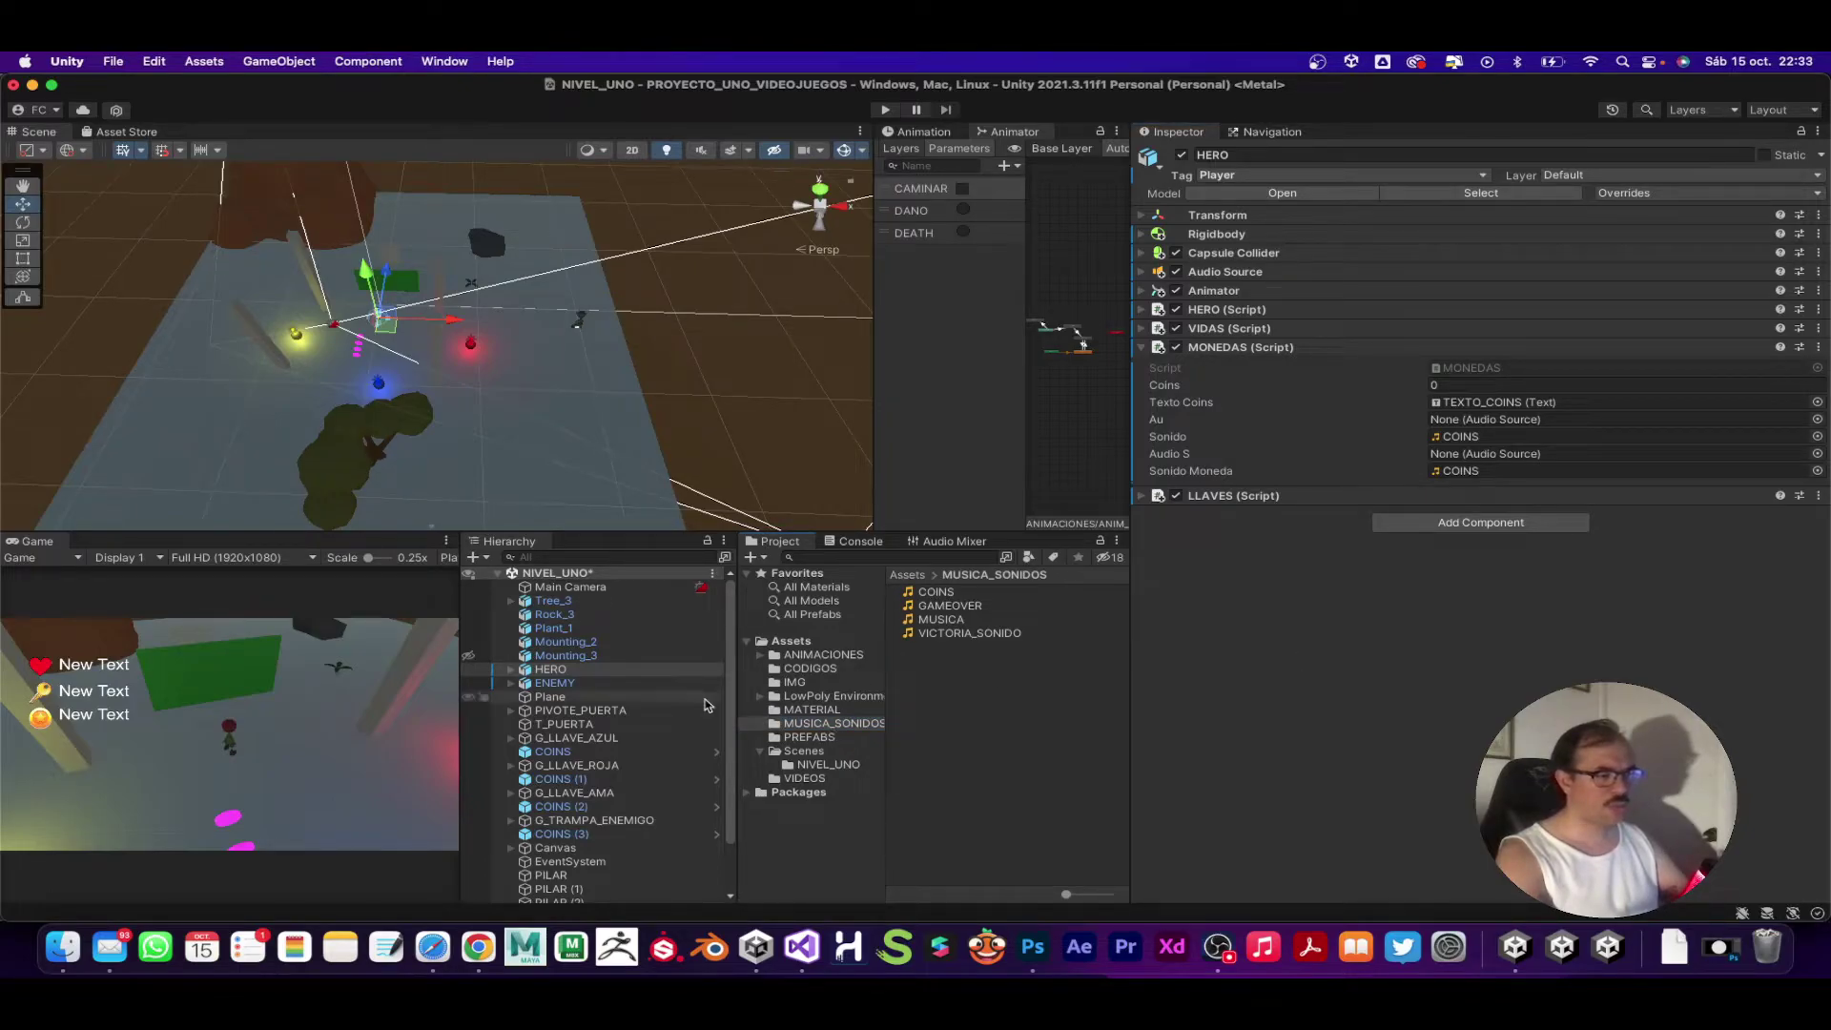
left_click_drag(735, 692, 649, 694)
right_click(860, 722)
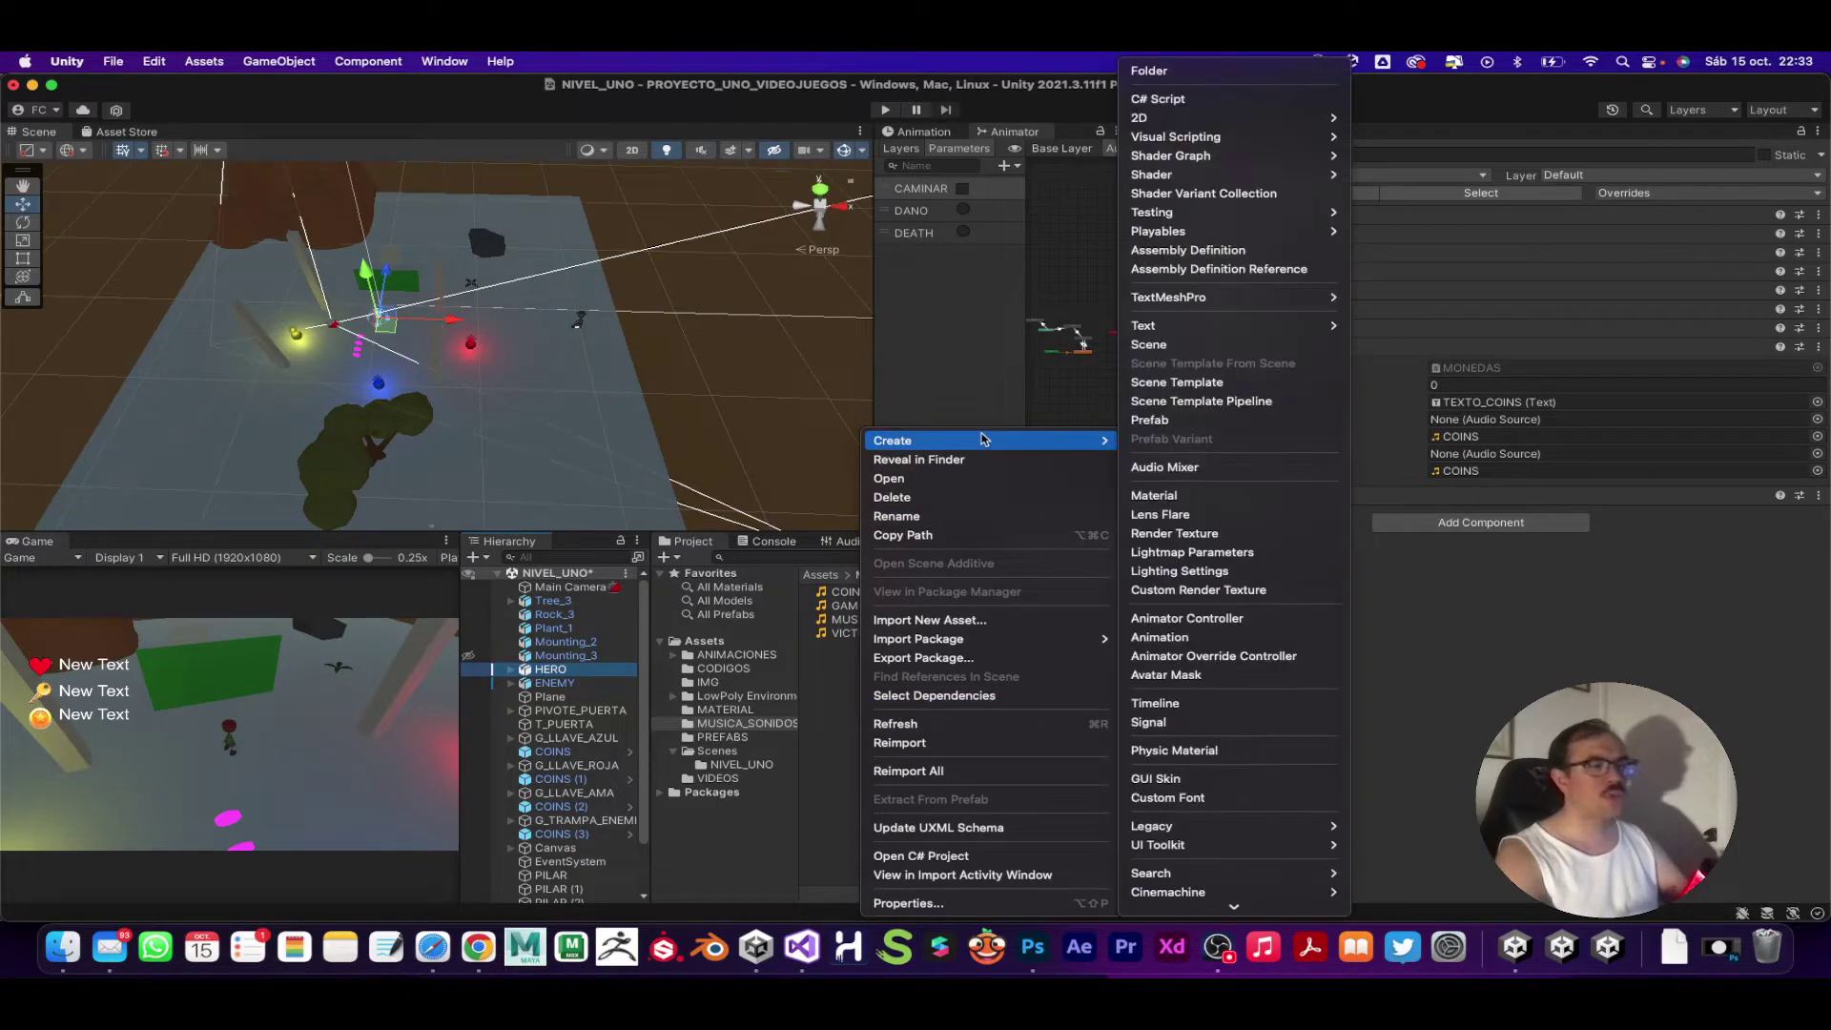
left_click(828, 696)
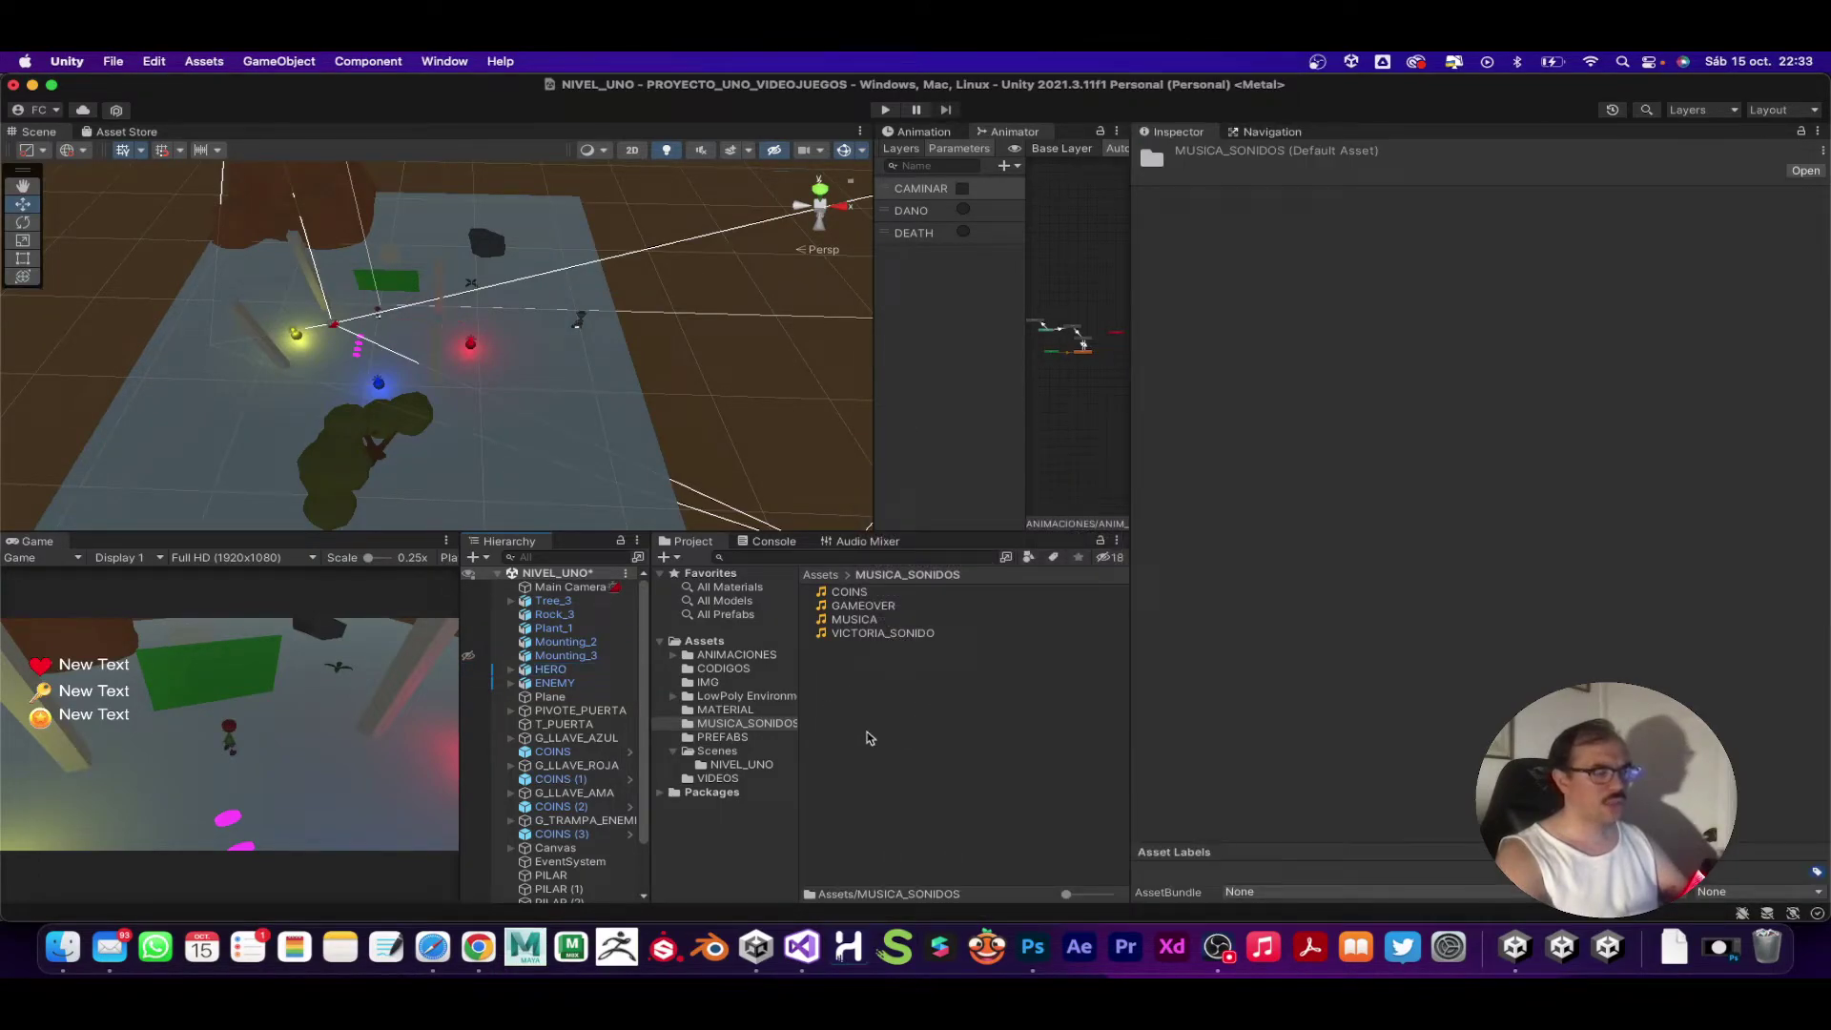
Step: Add a new Audio Mixer asset in the file list and name it AUDIOMIXER
right_click(865, 740)
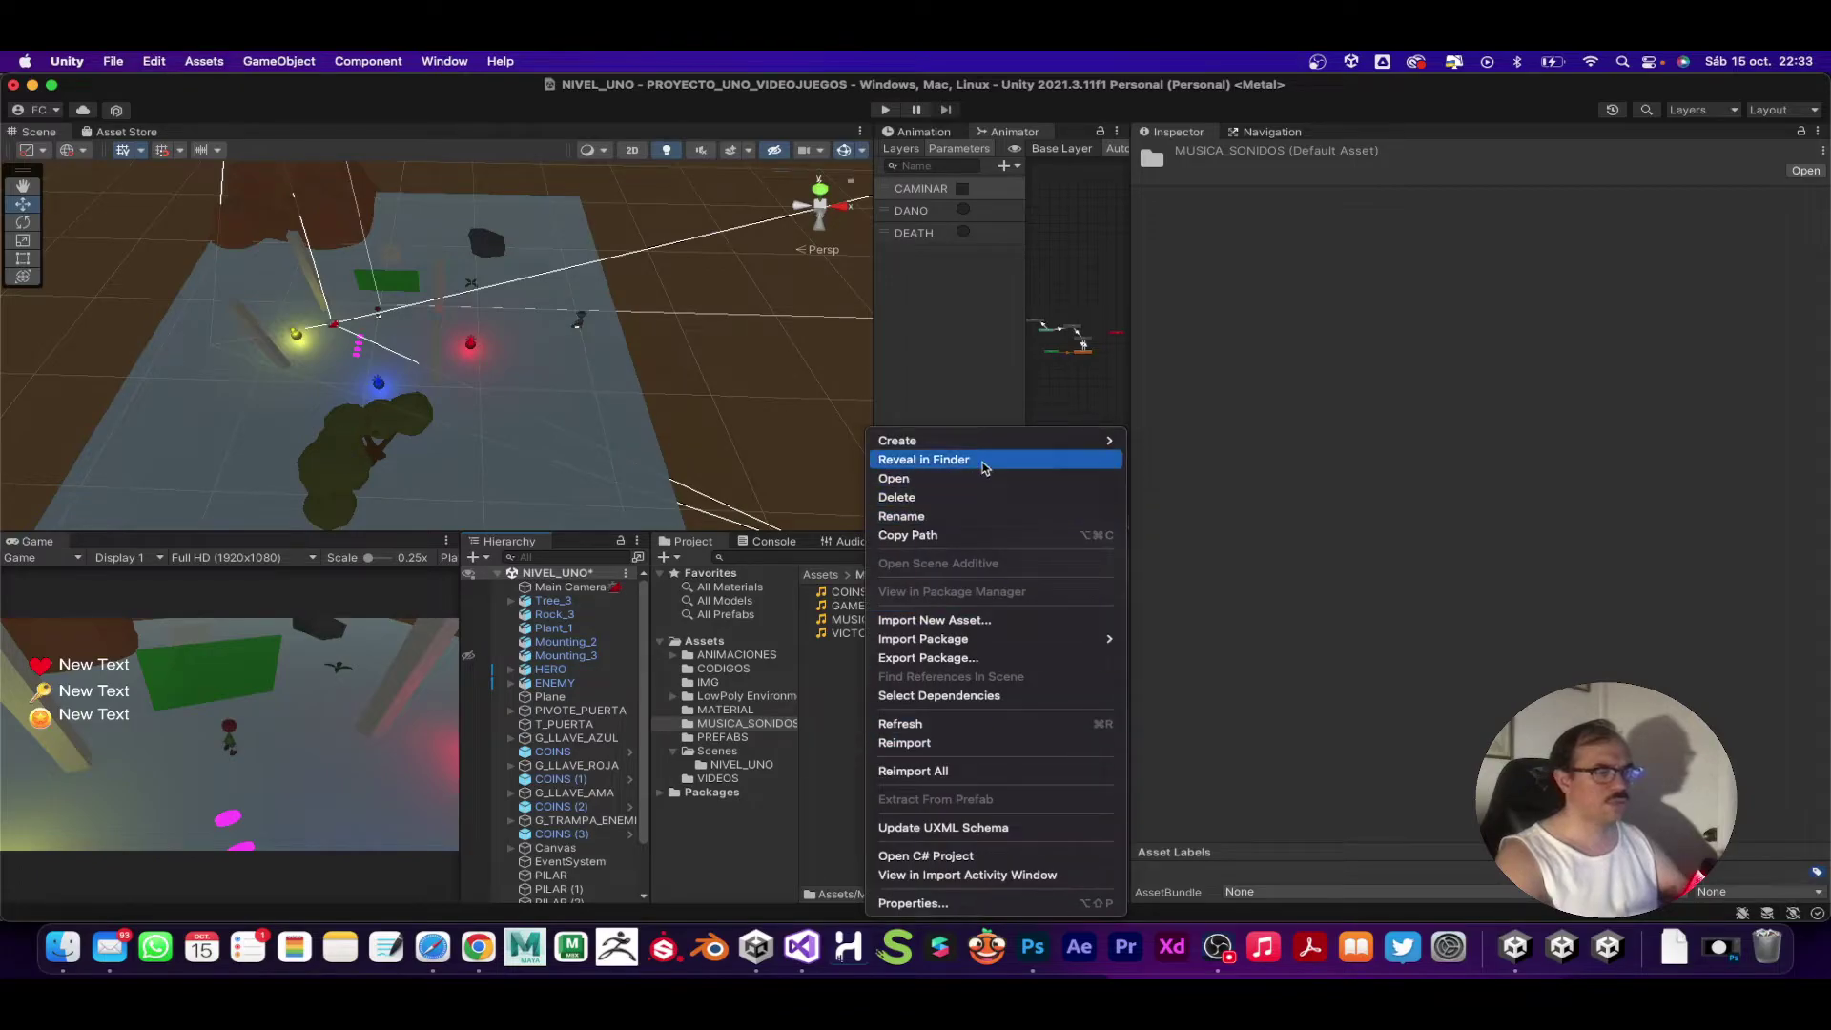
mouse_move(1005, 444)
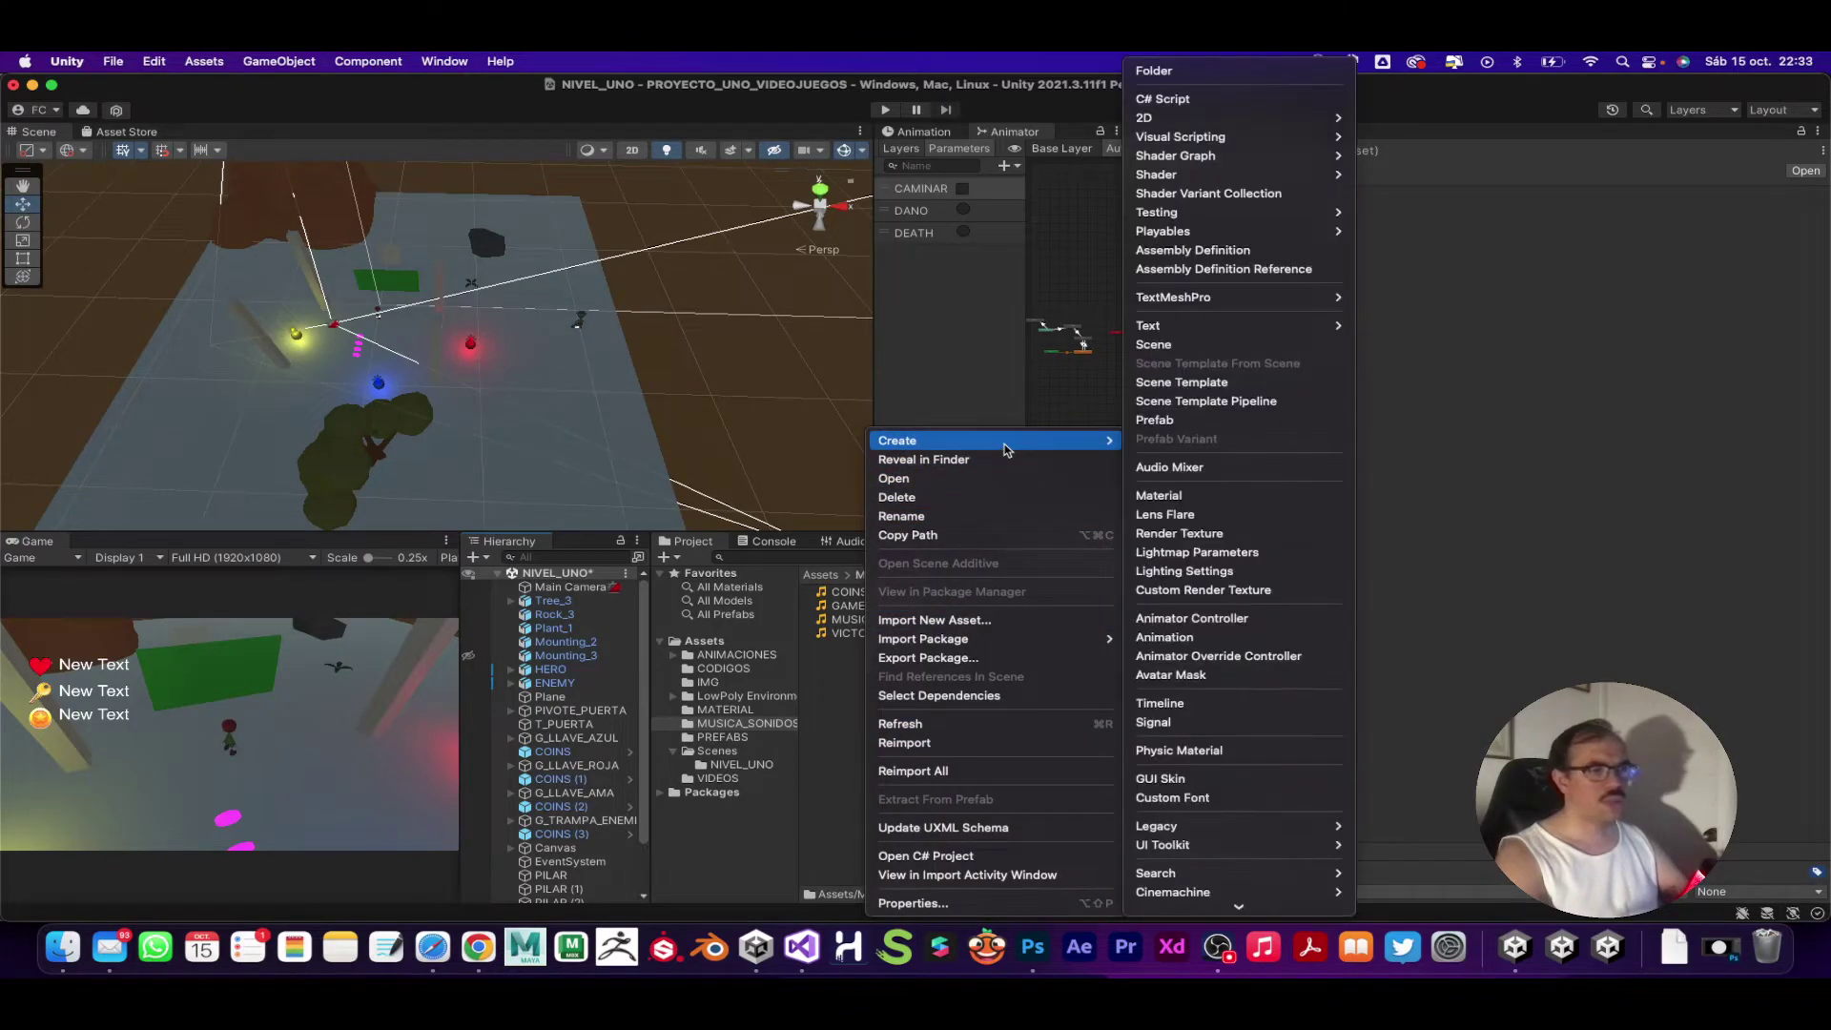
left_click(1204, 474)
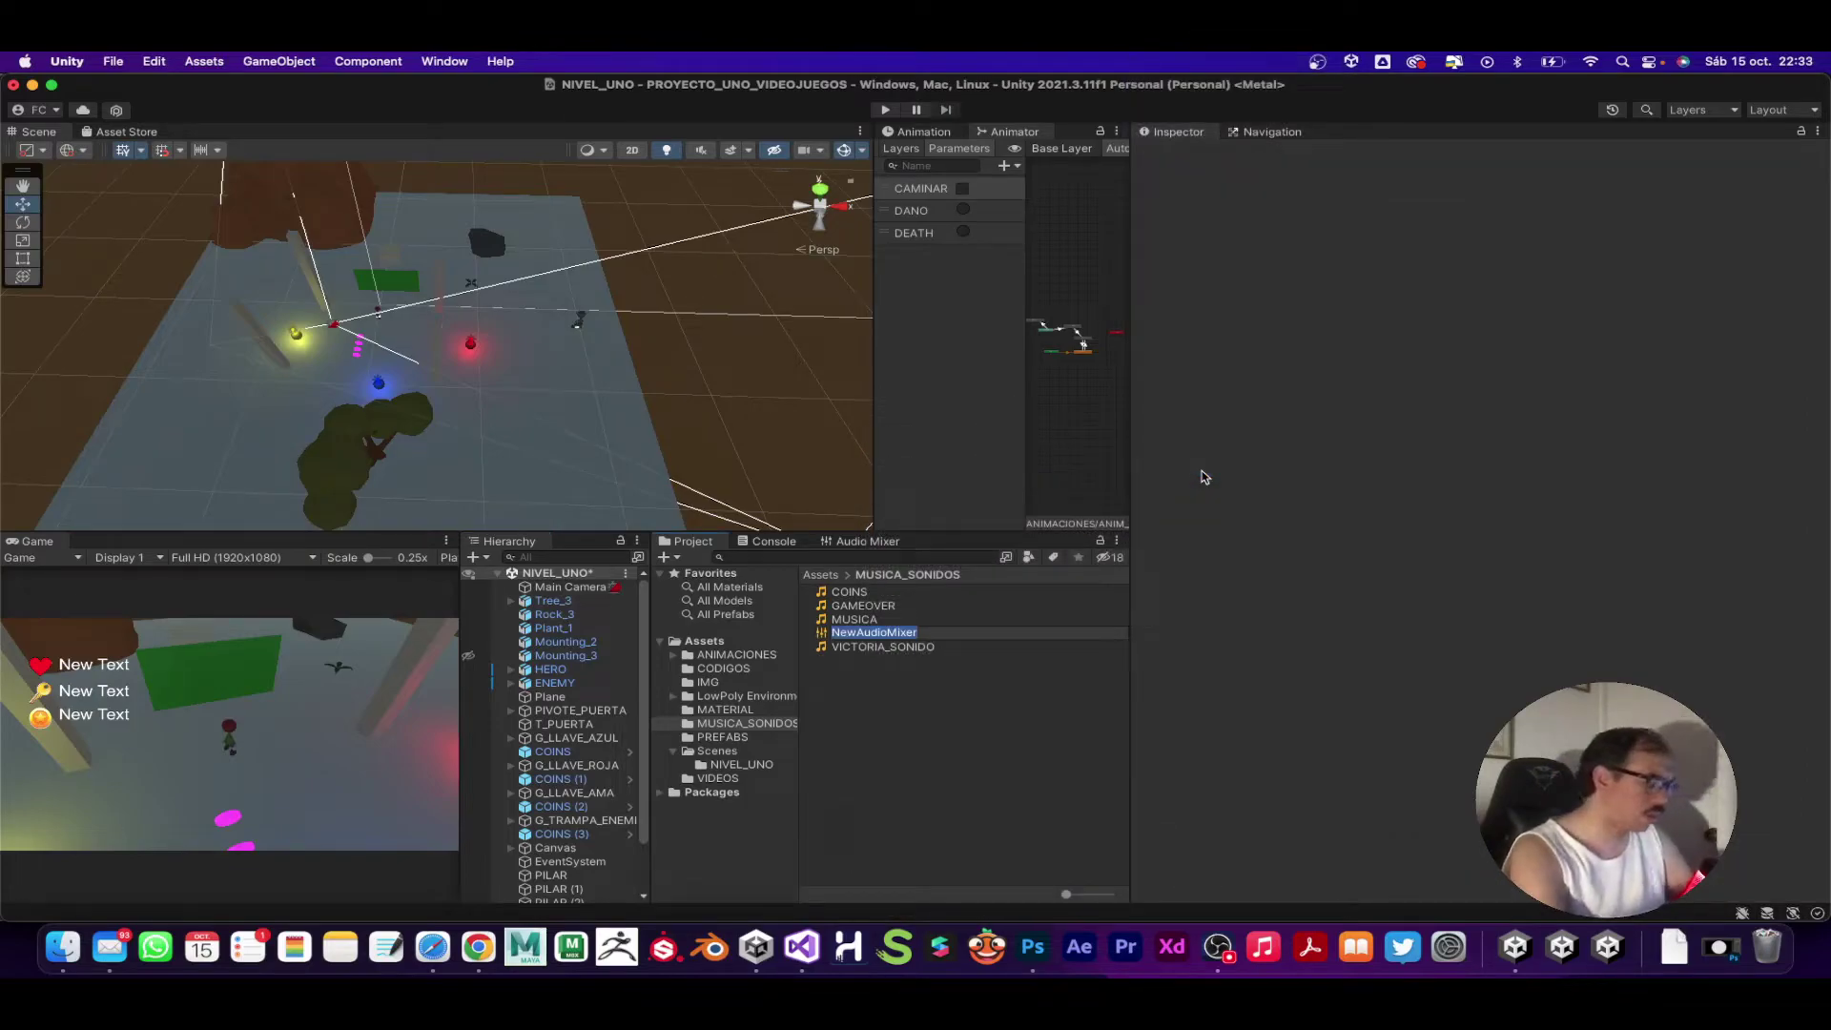
key("BackSpace")
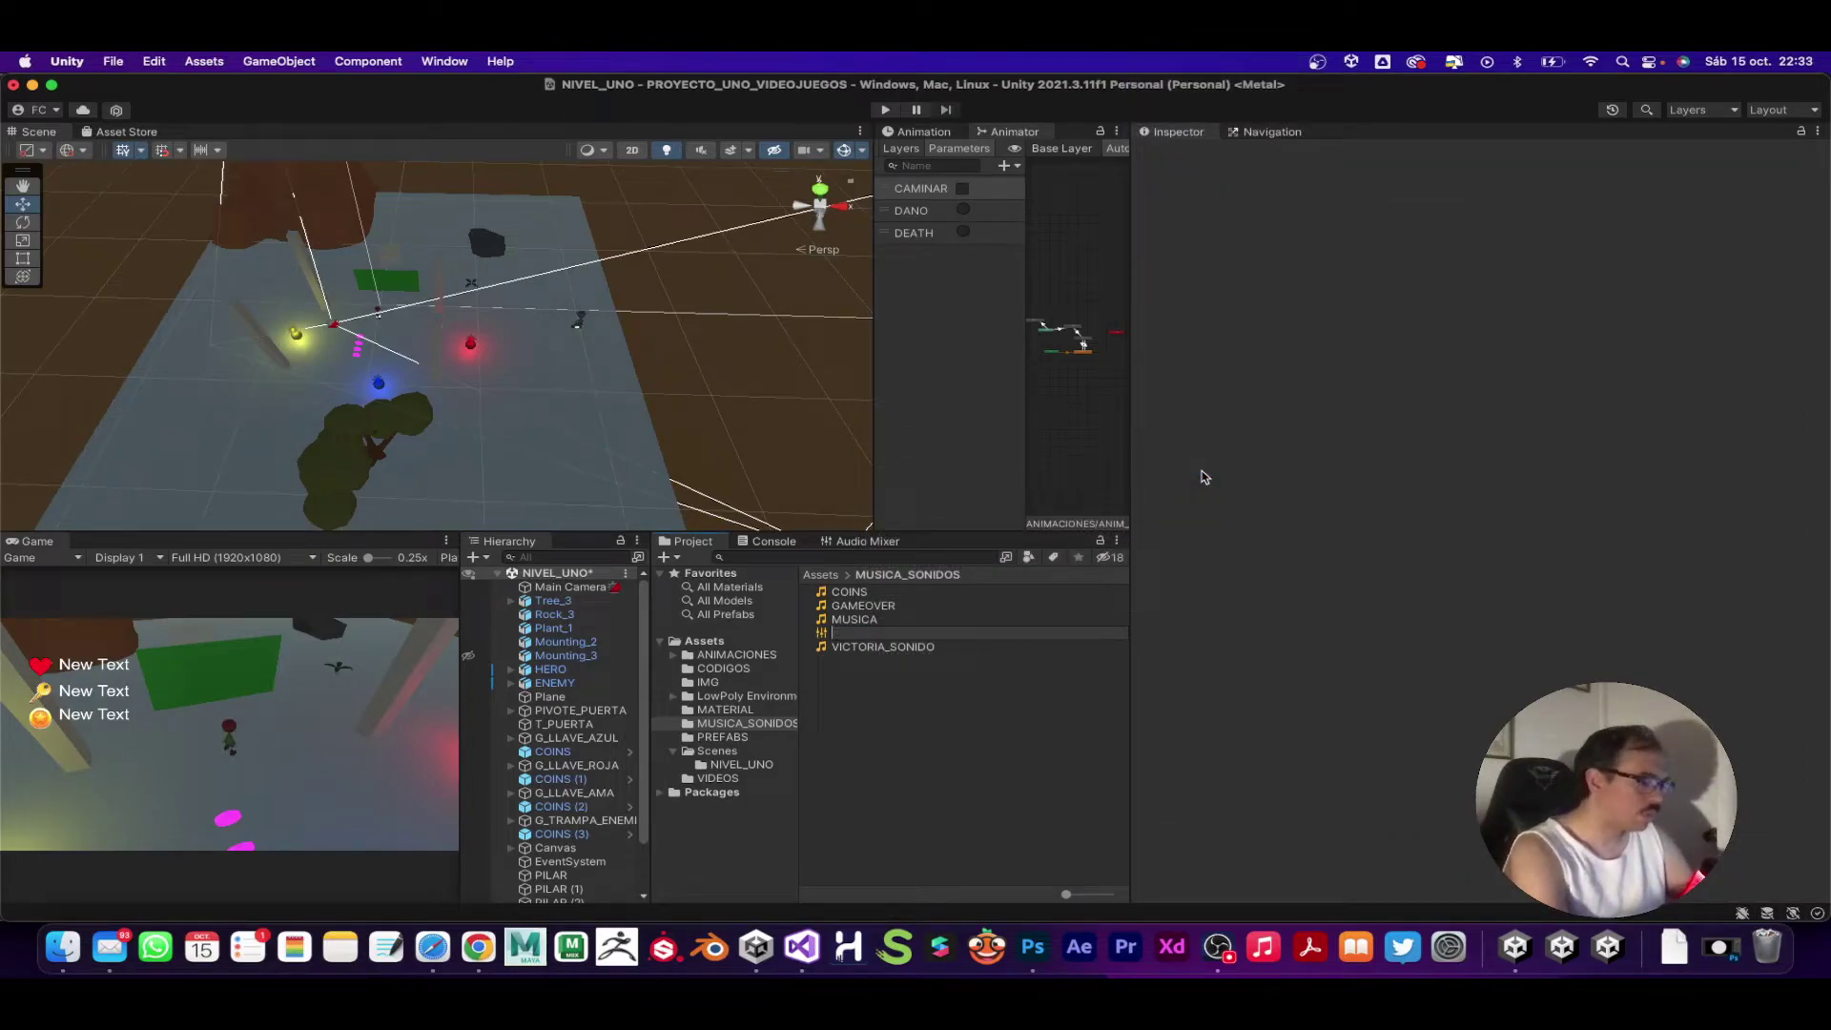
type("AUDIO")
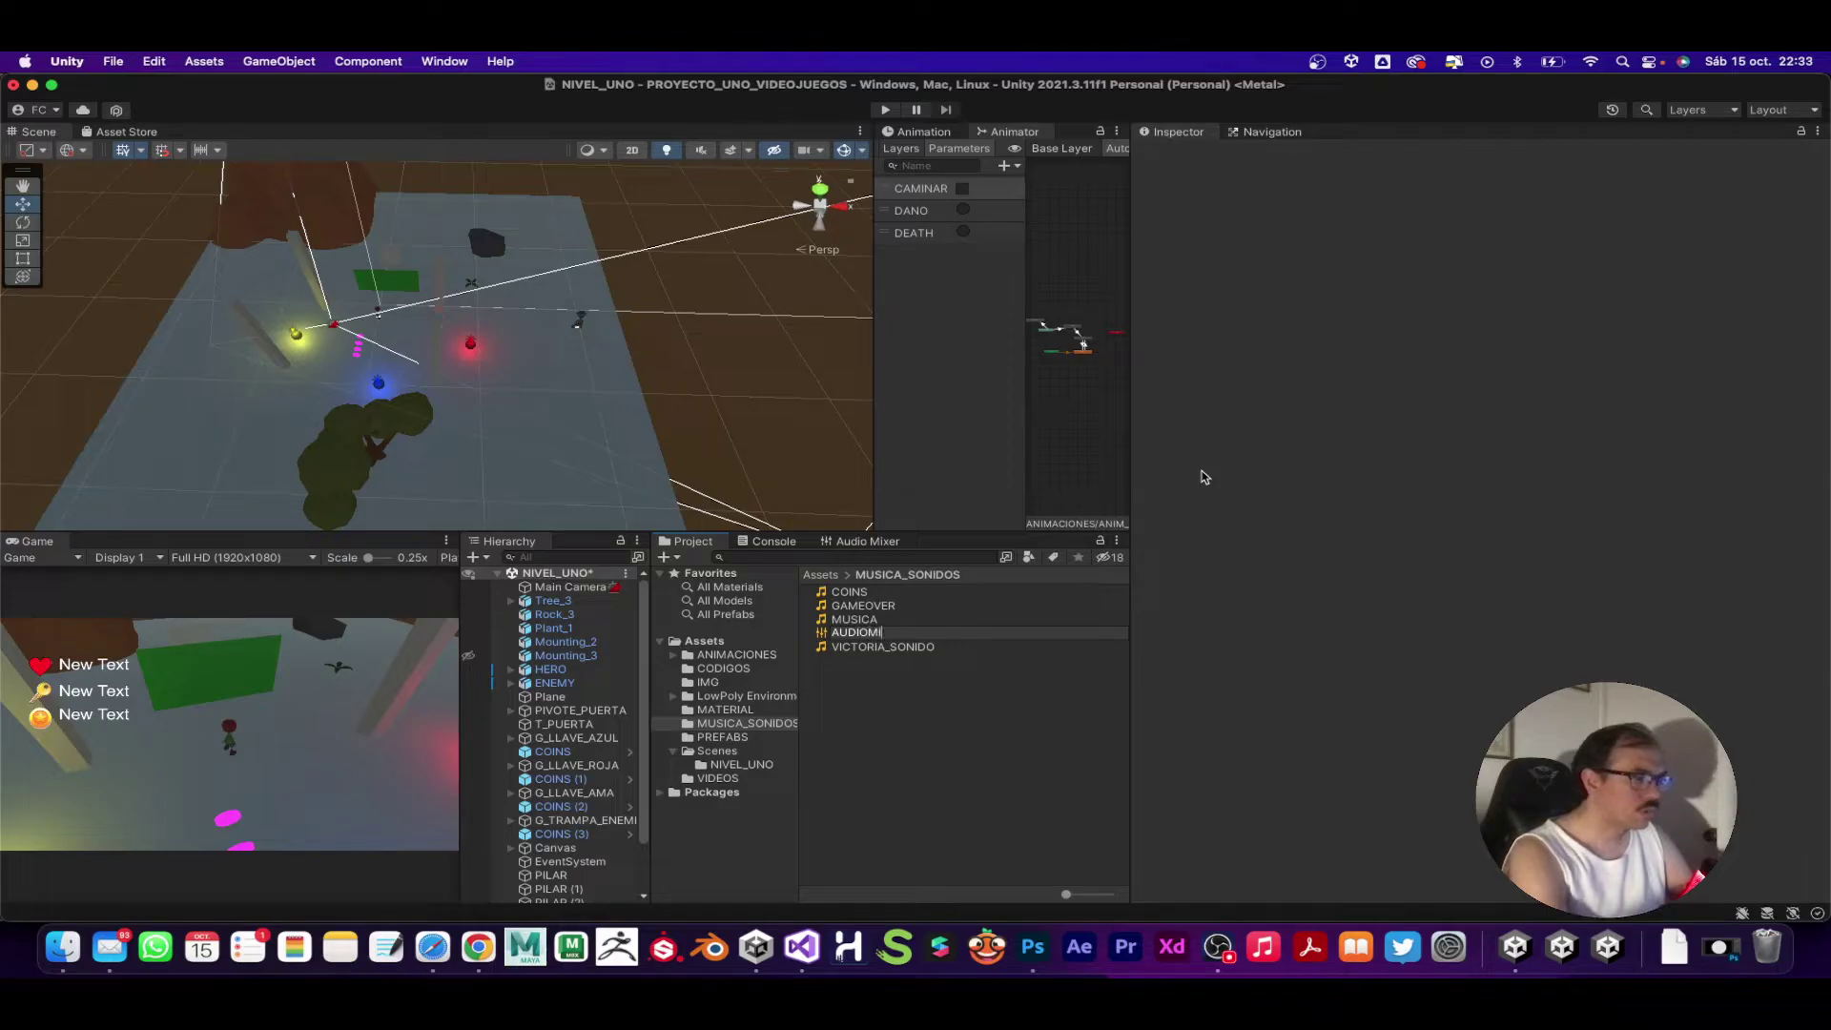
key("slash")
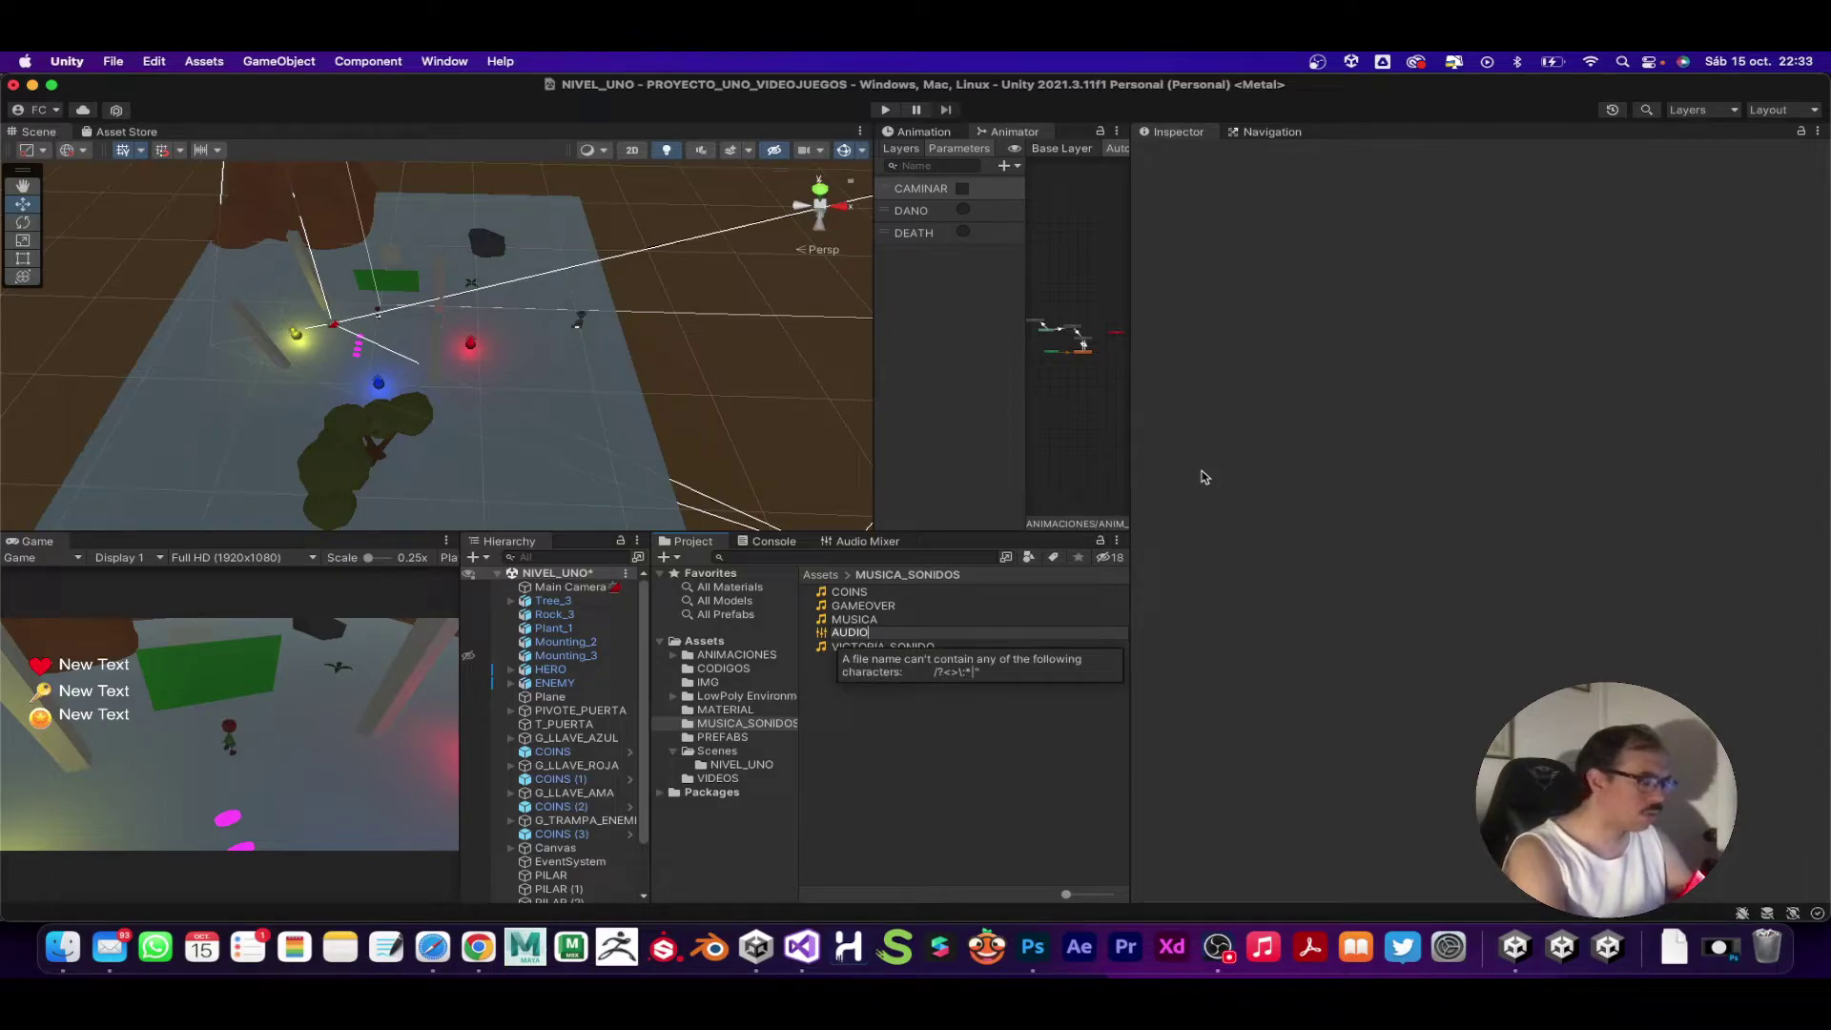
type("MIXER")
key("Return")
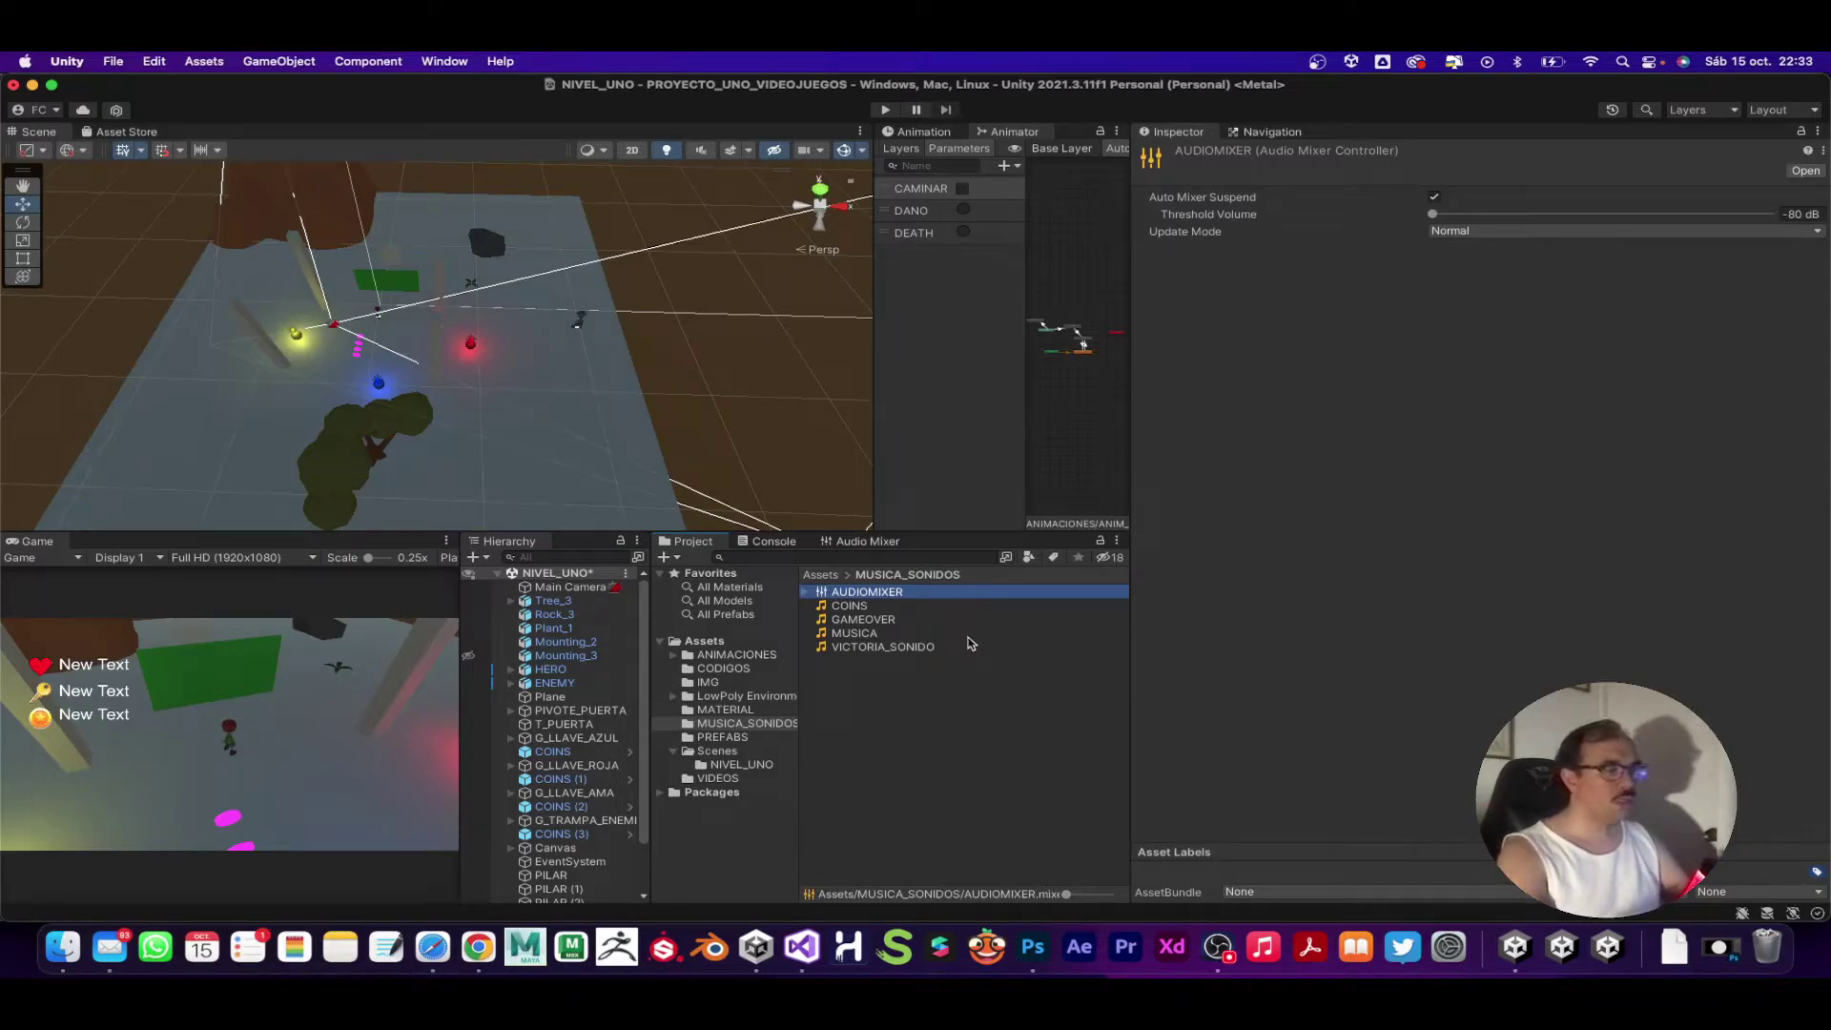
Step: Open AUDIOMIXER in the Audio Mixer window, widen its panels, and select the Master group
double_click(826, 598)
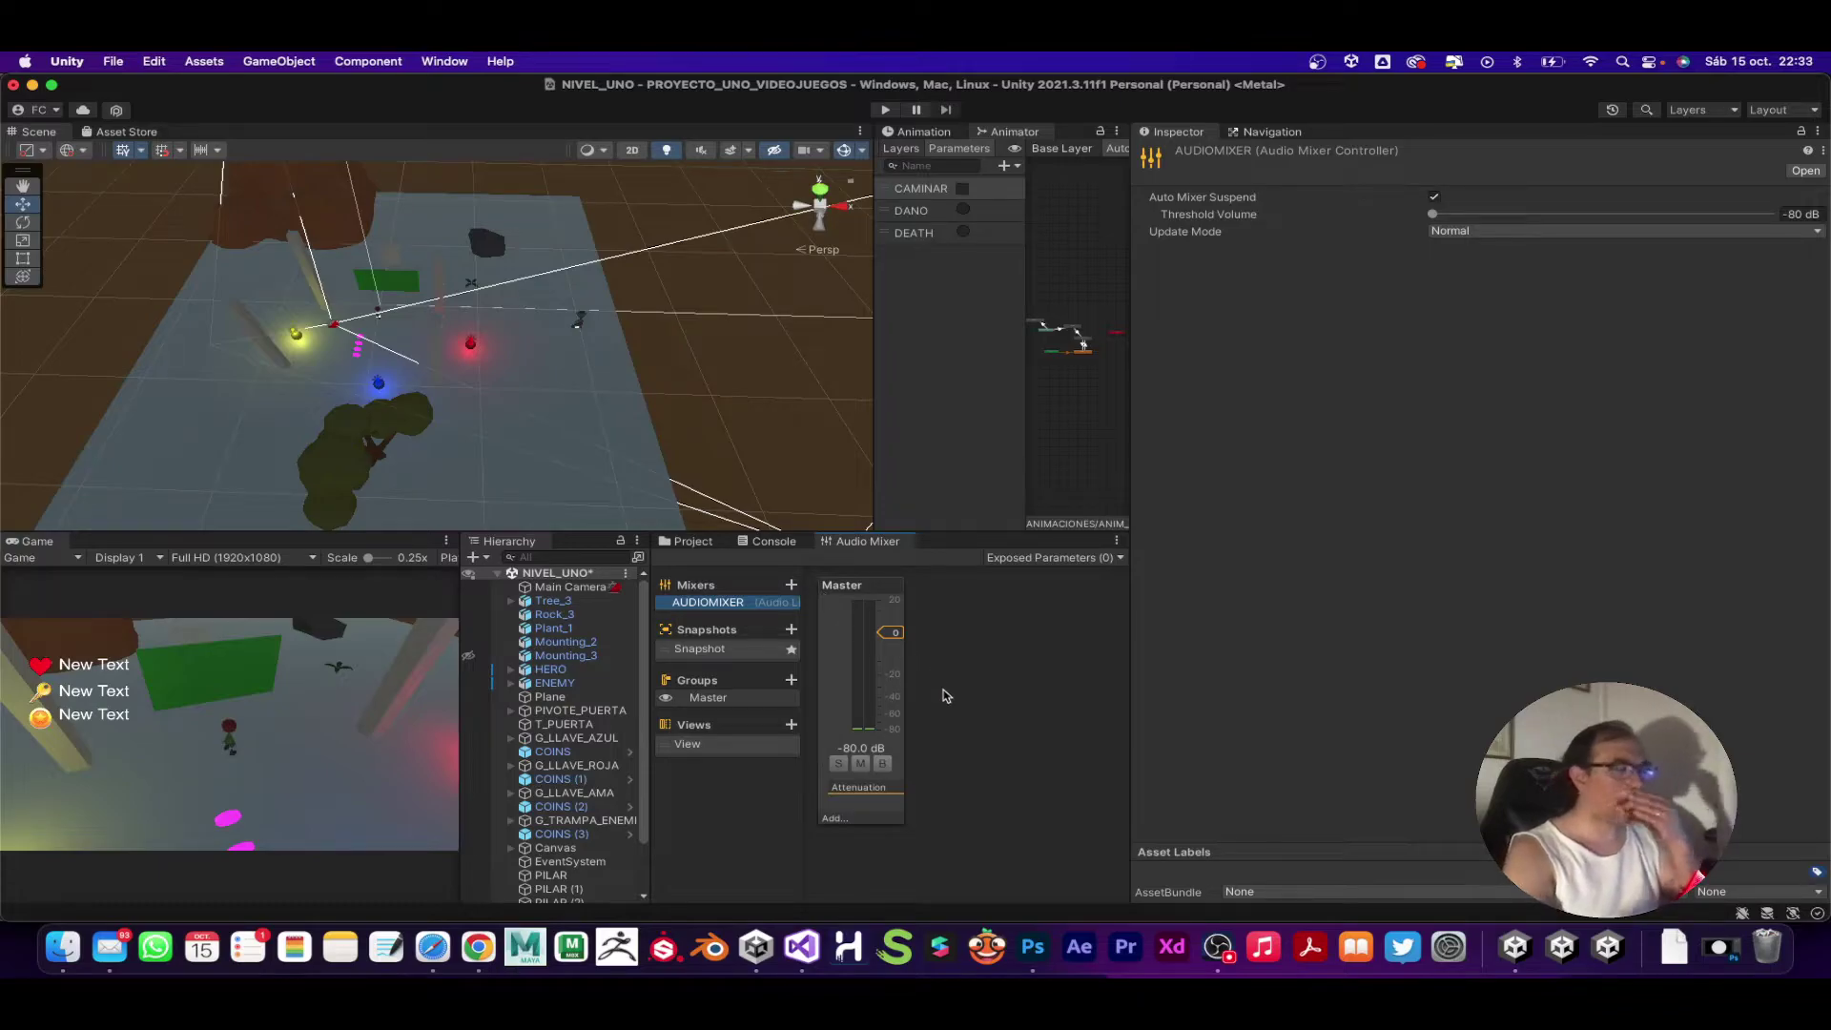
left_click_drag(1132, 618, 1340, 619)
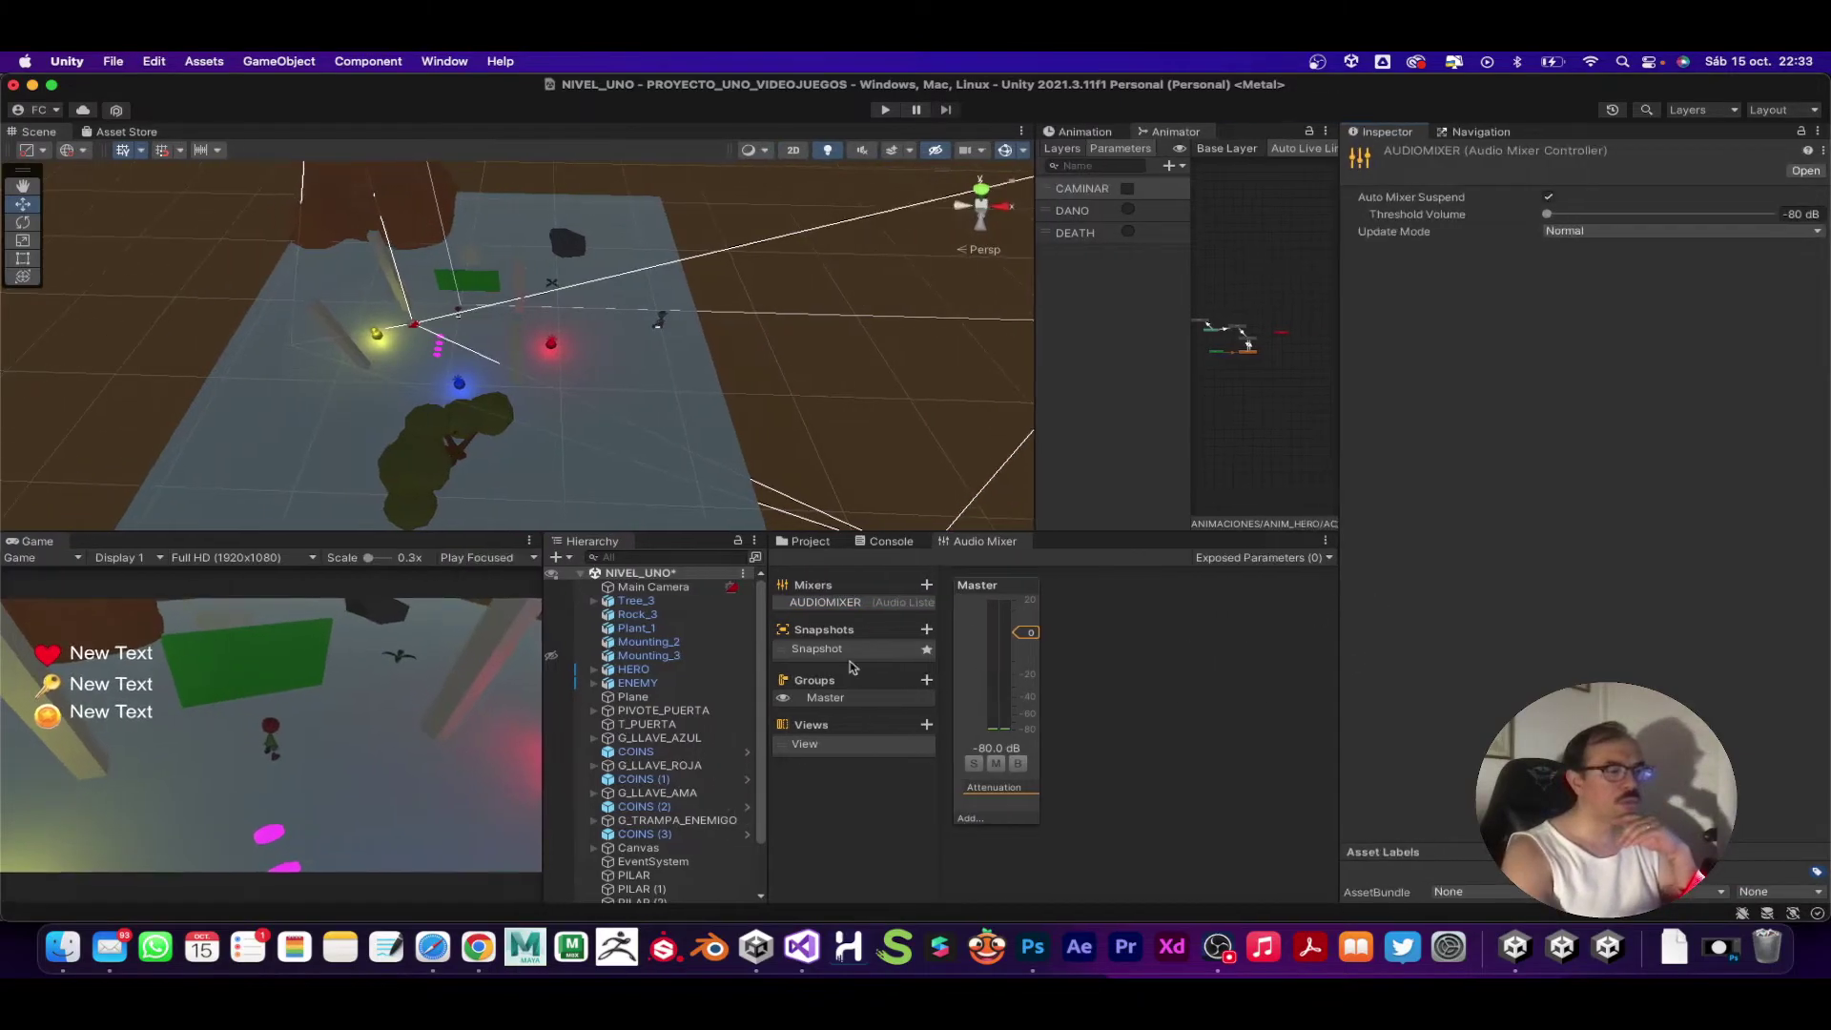
left_click_drag(768, 648, 701, 644)
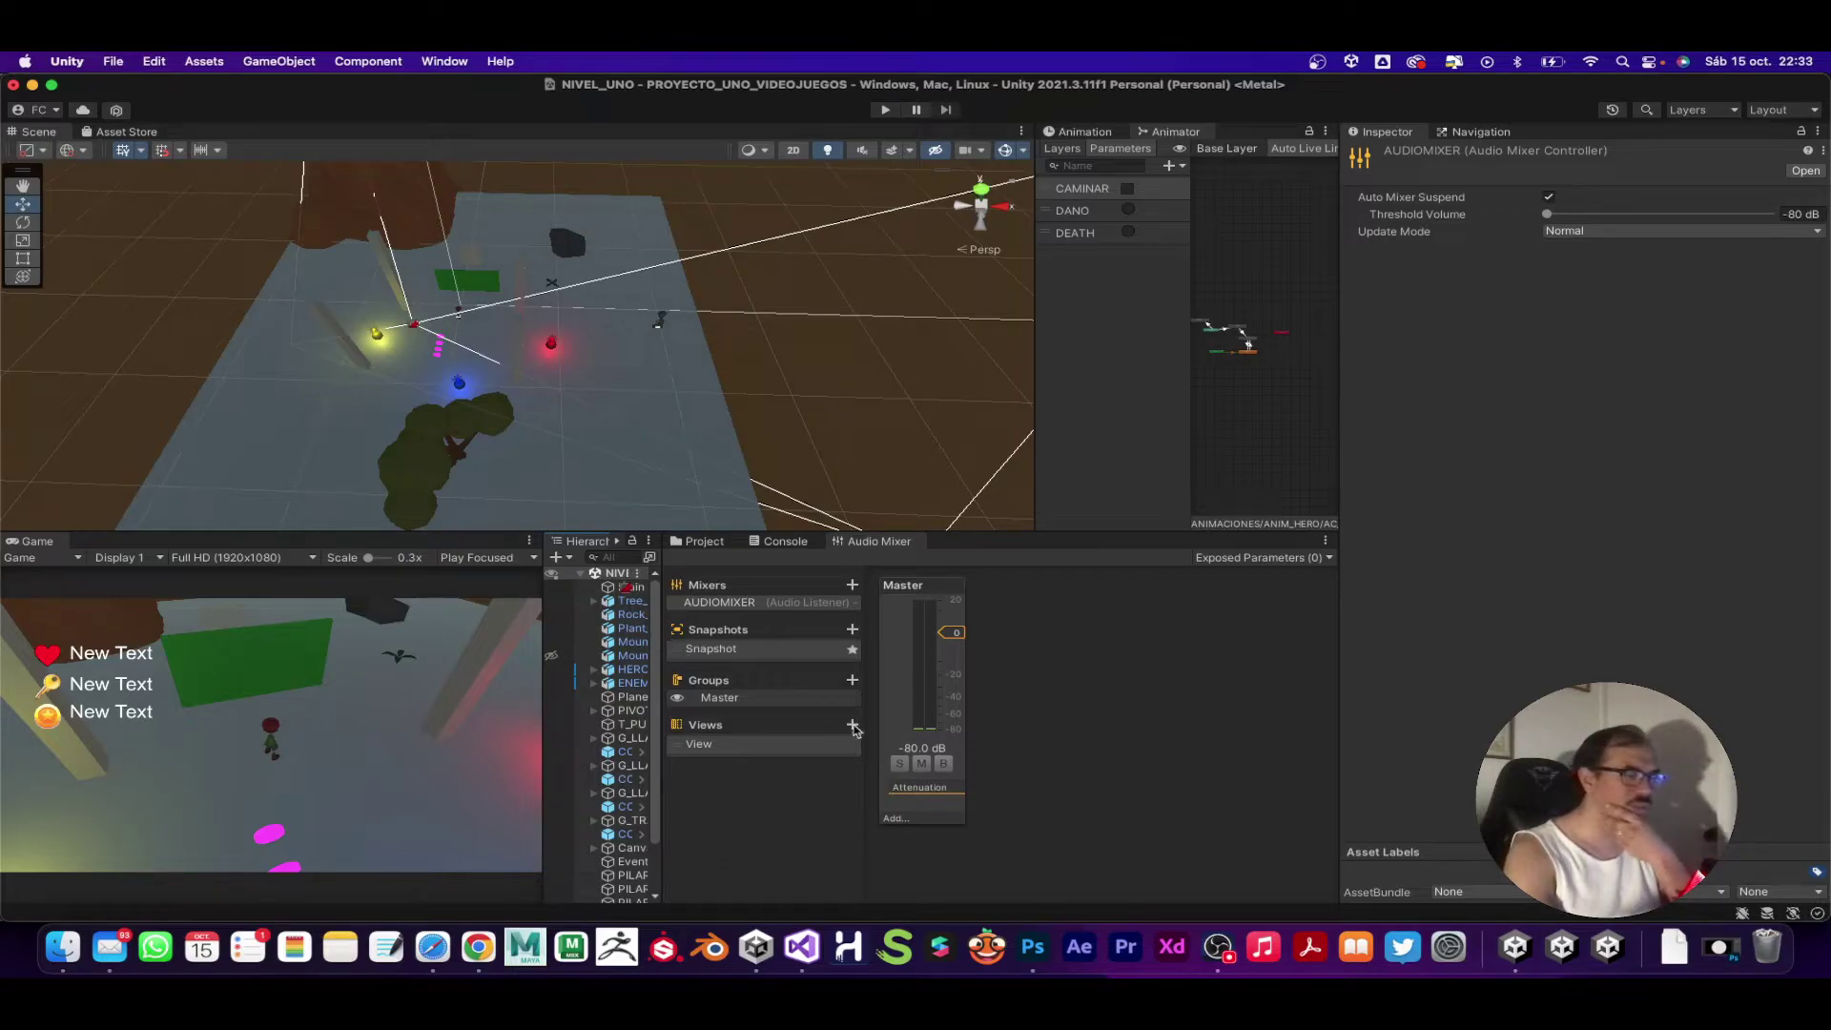
left_click(750, 708)
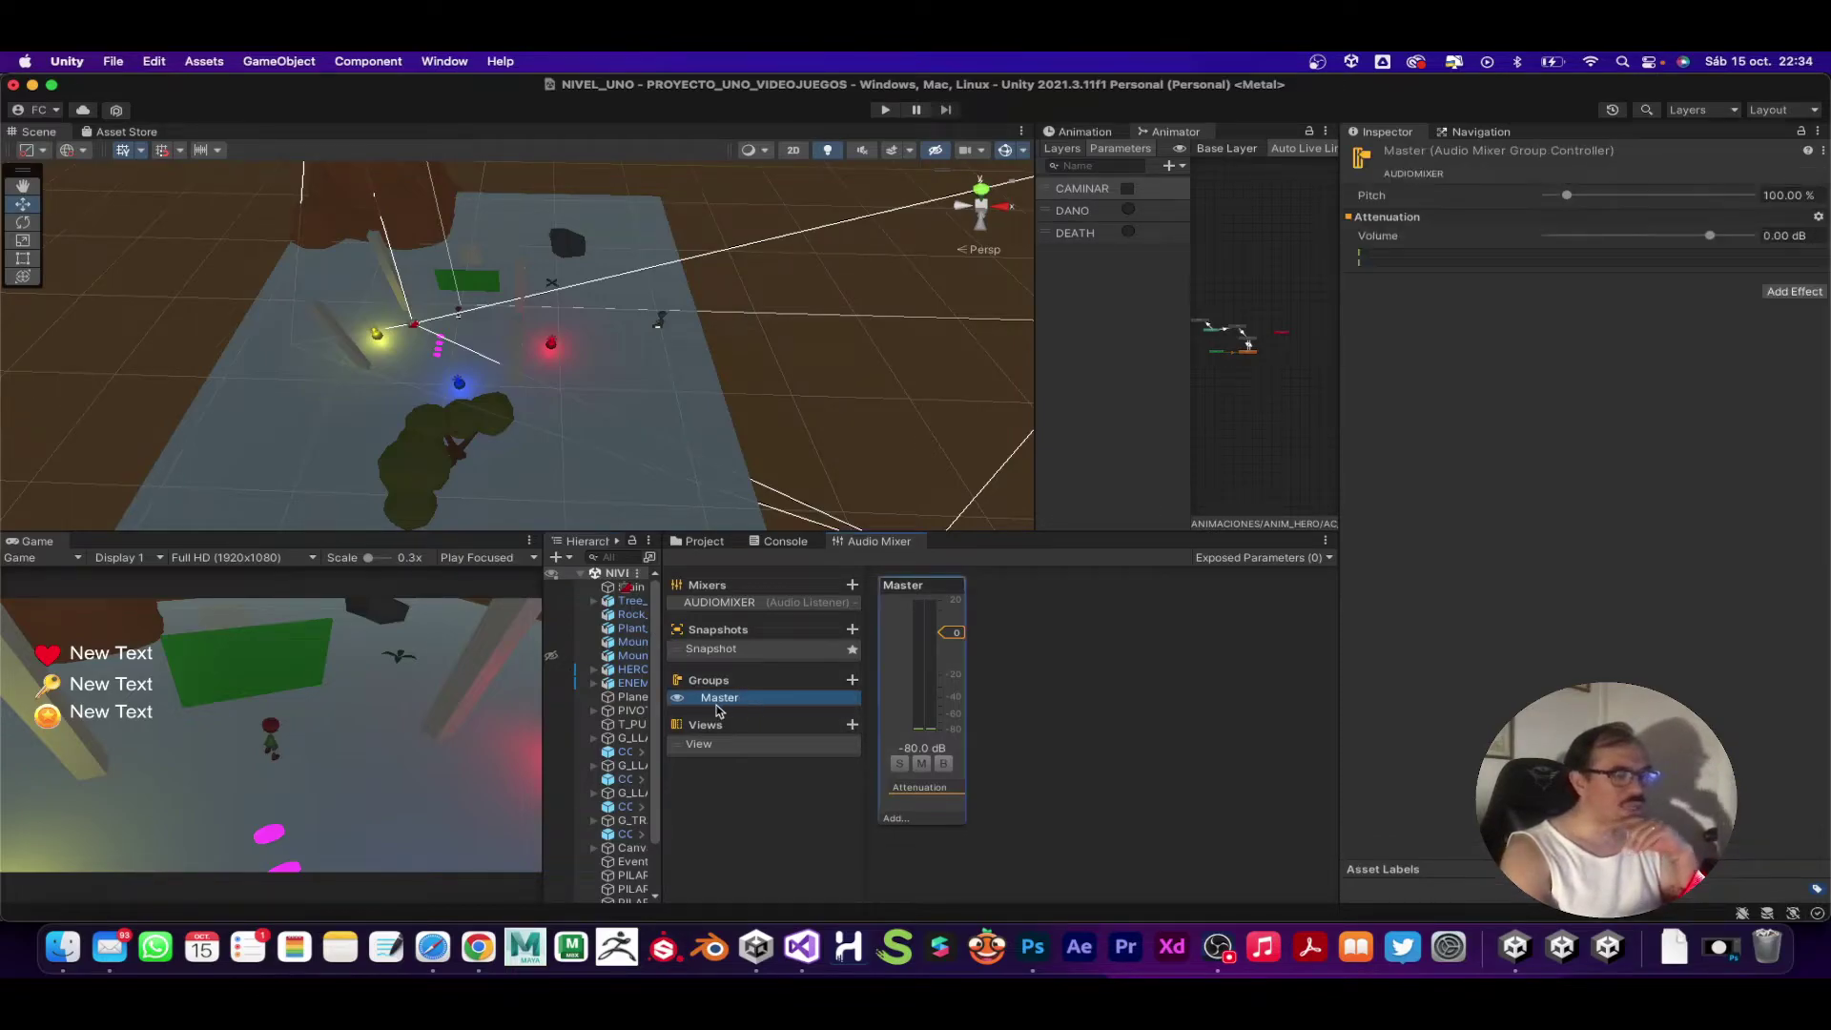
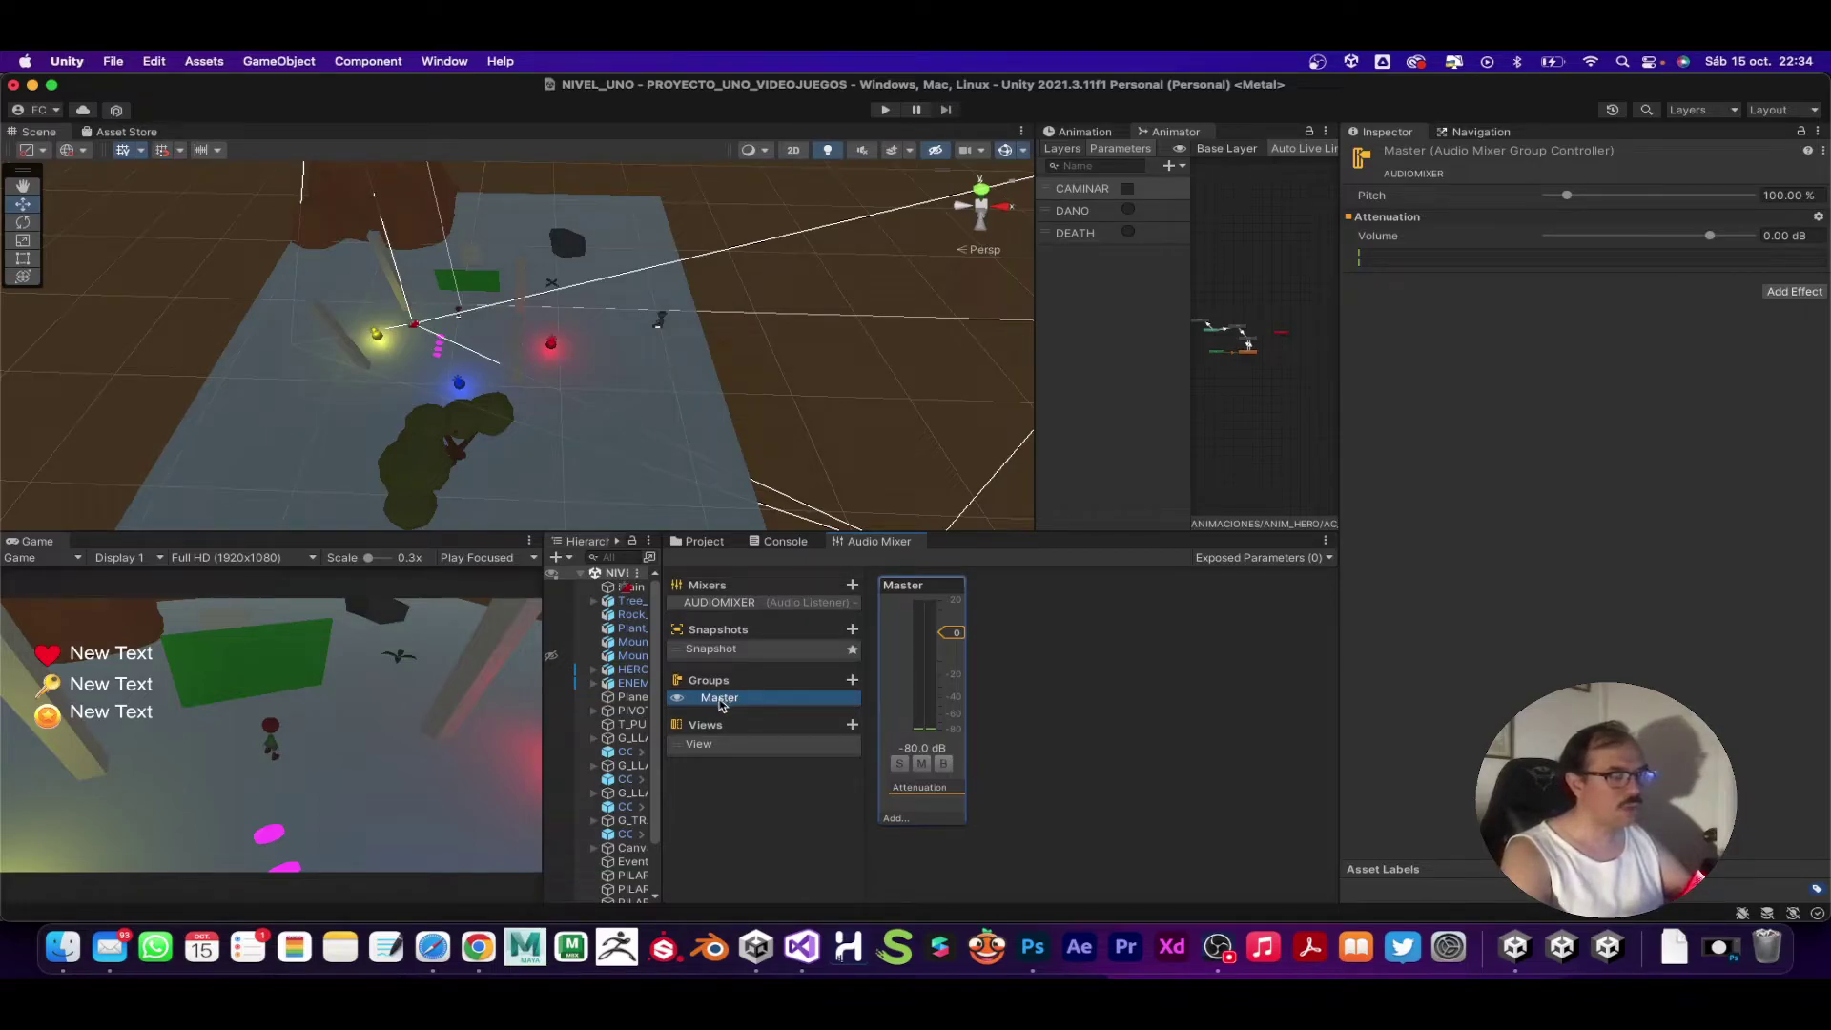
Step: Add child groups MUSICA_JUEGO and MUSICA_GAMEOVER under the Master mixer group
right_click(722, 705)
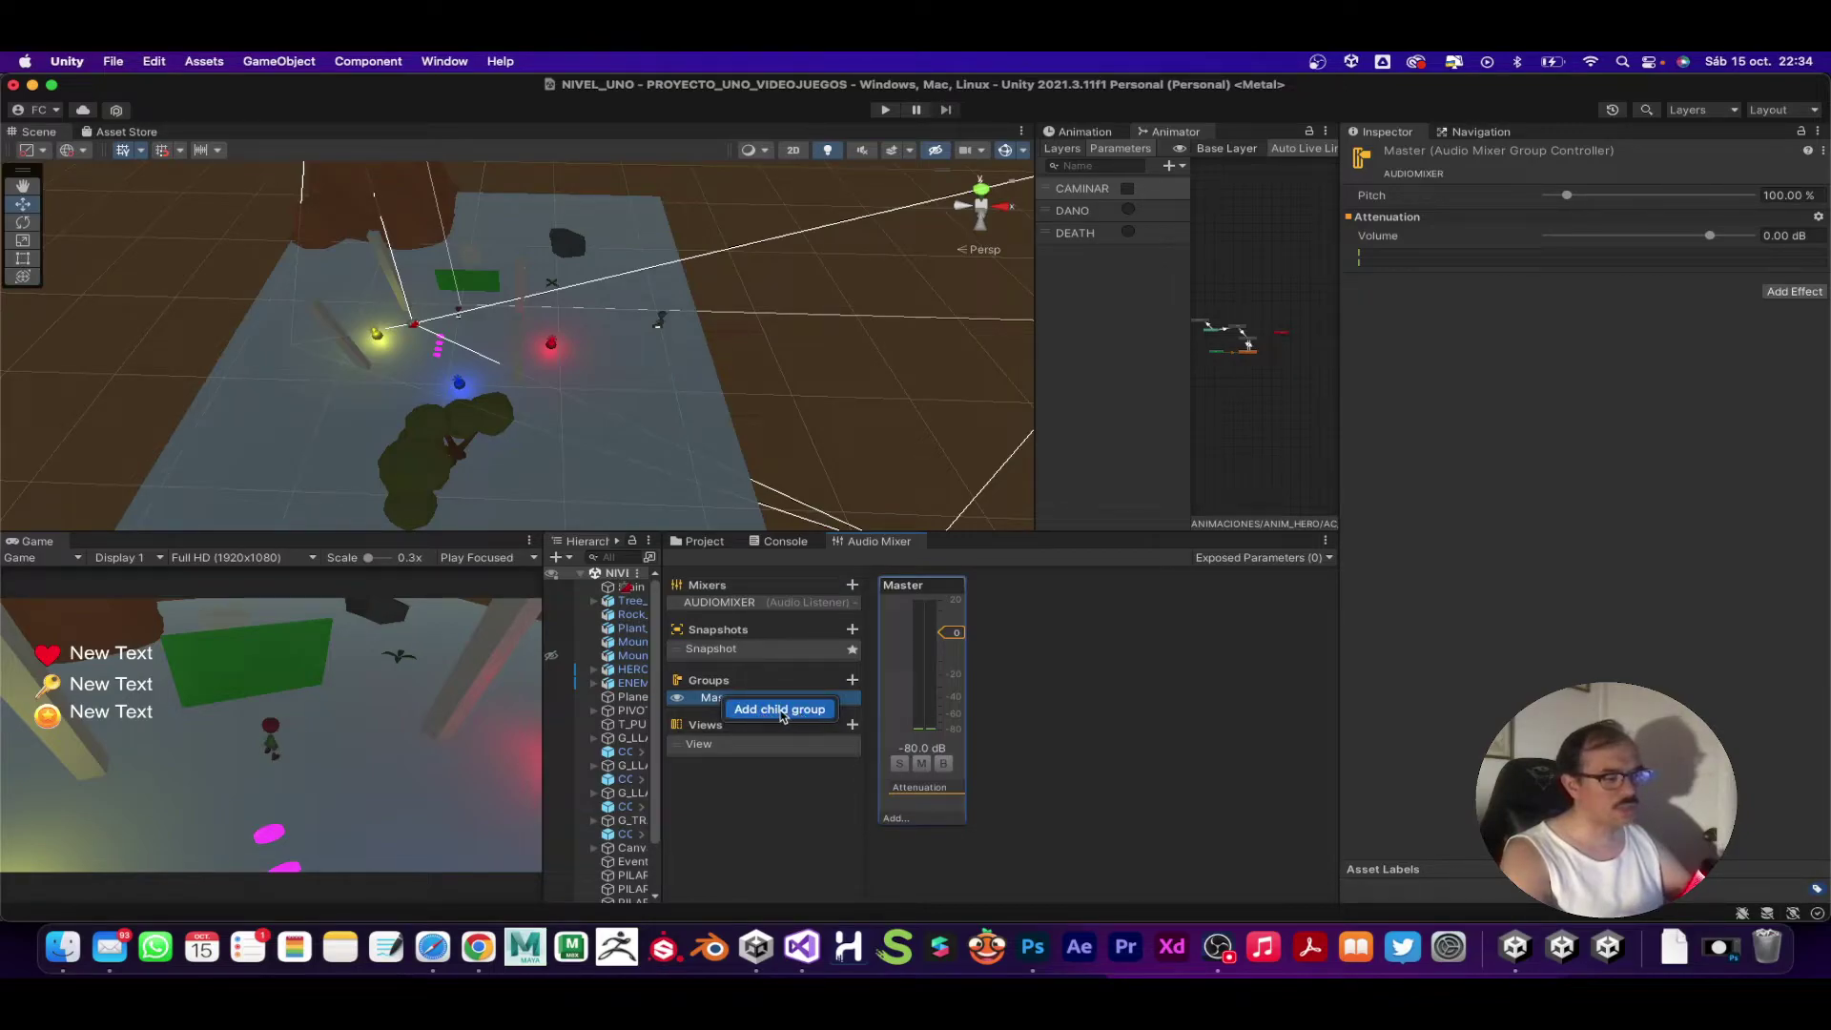
left_click(791, 712)
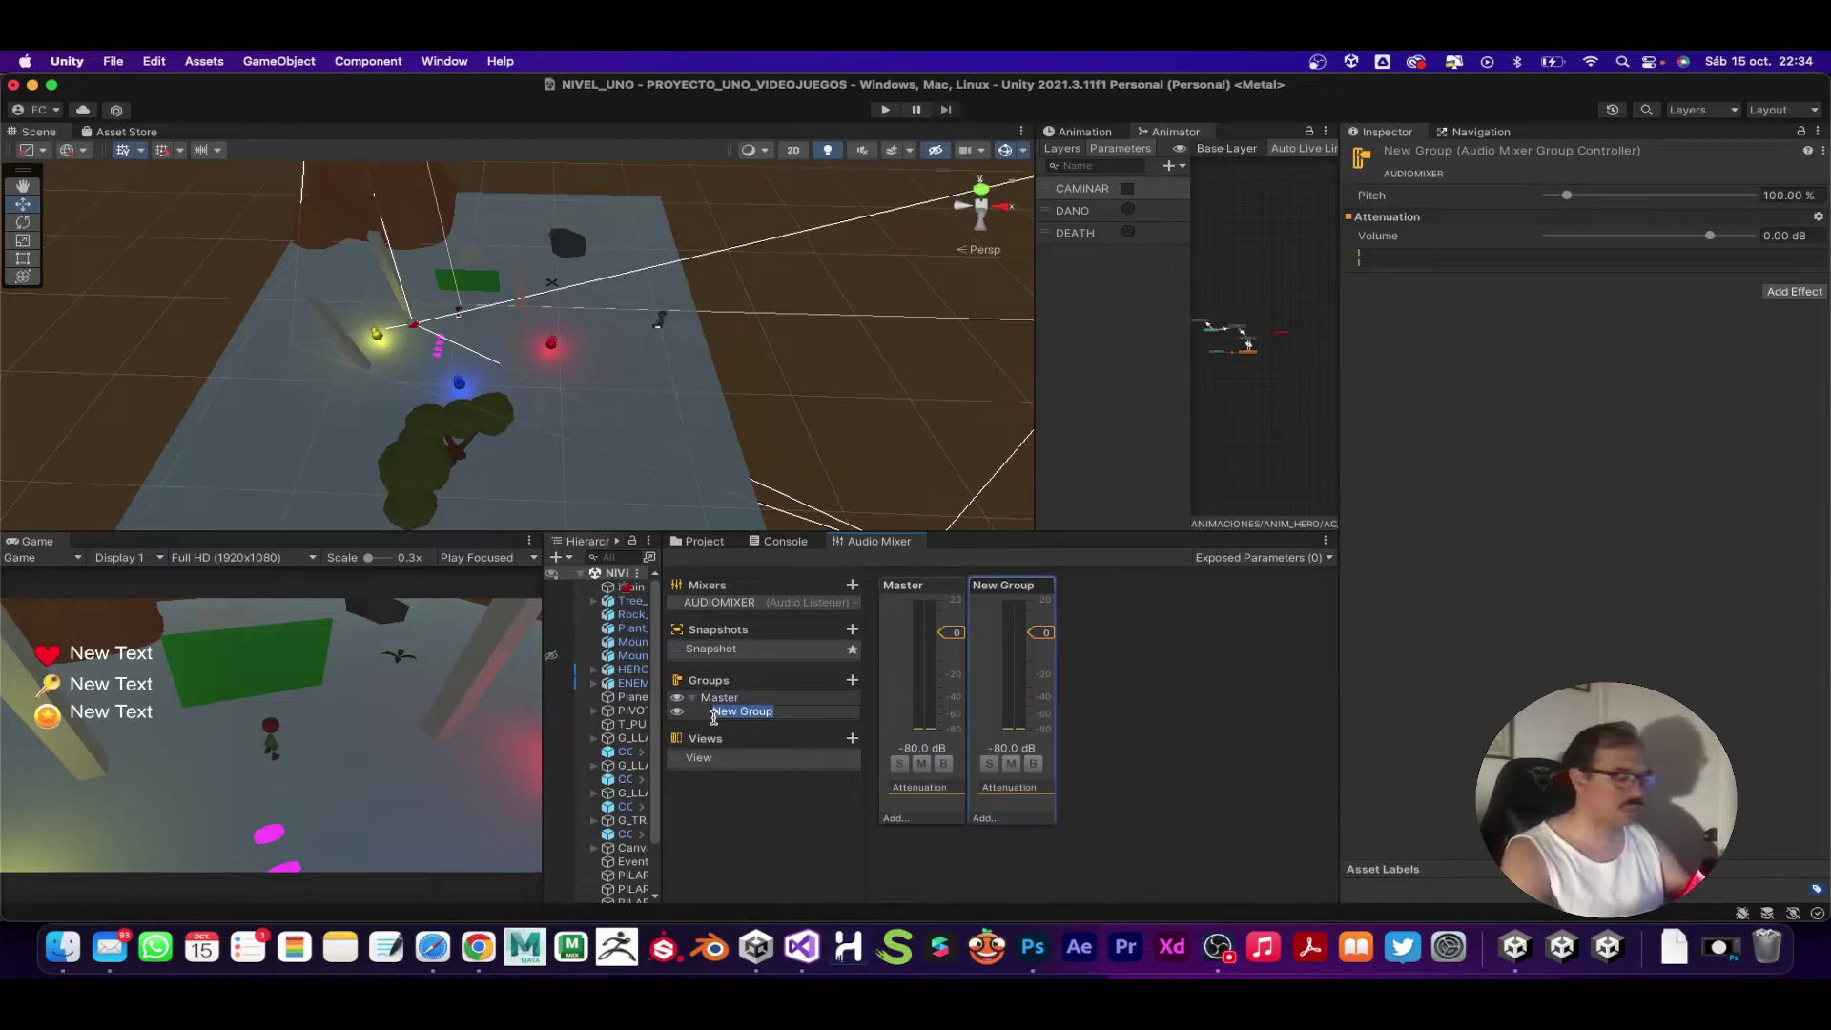
type("MU")
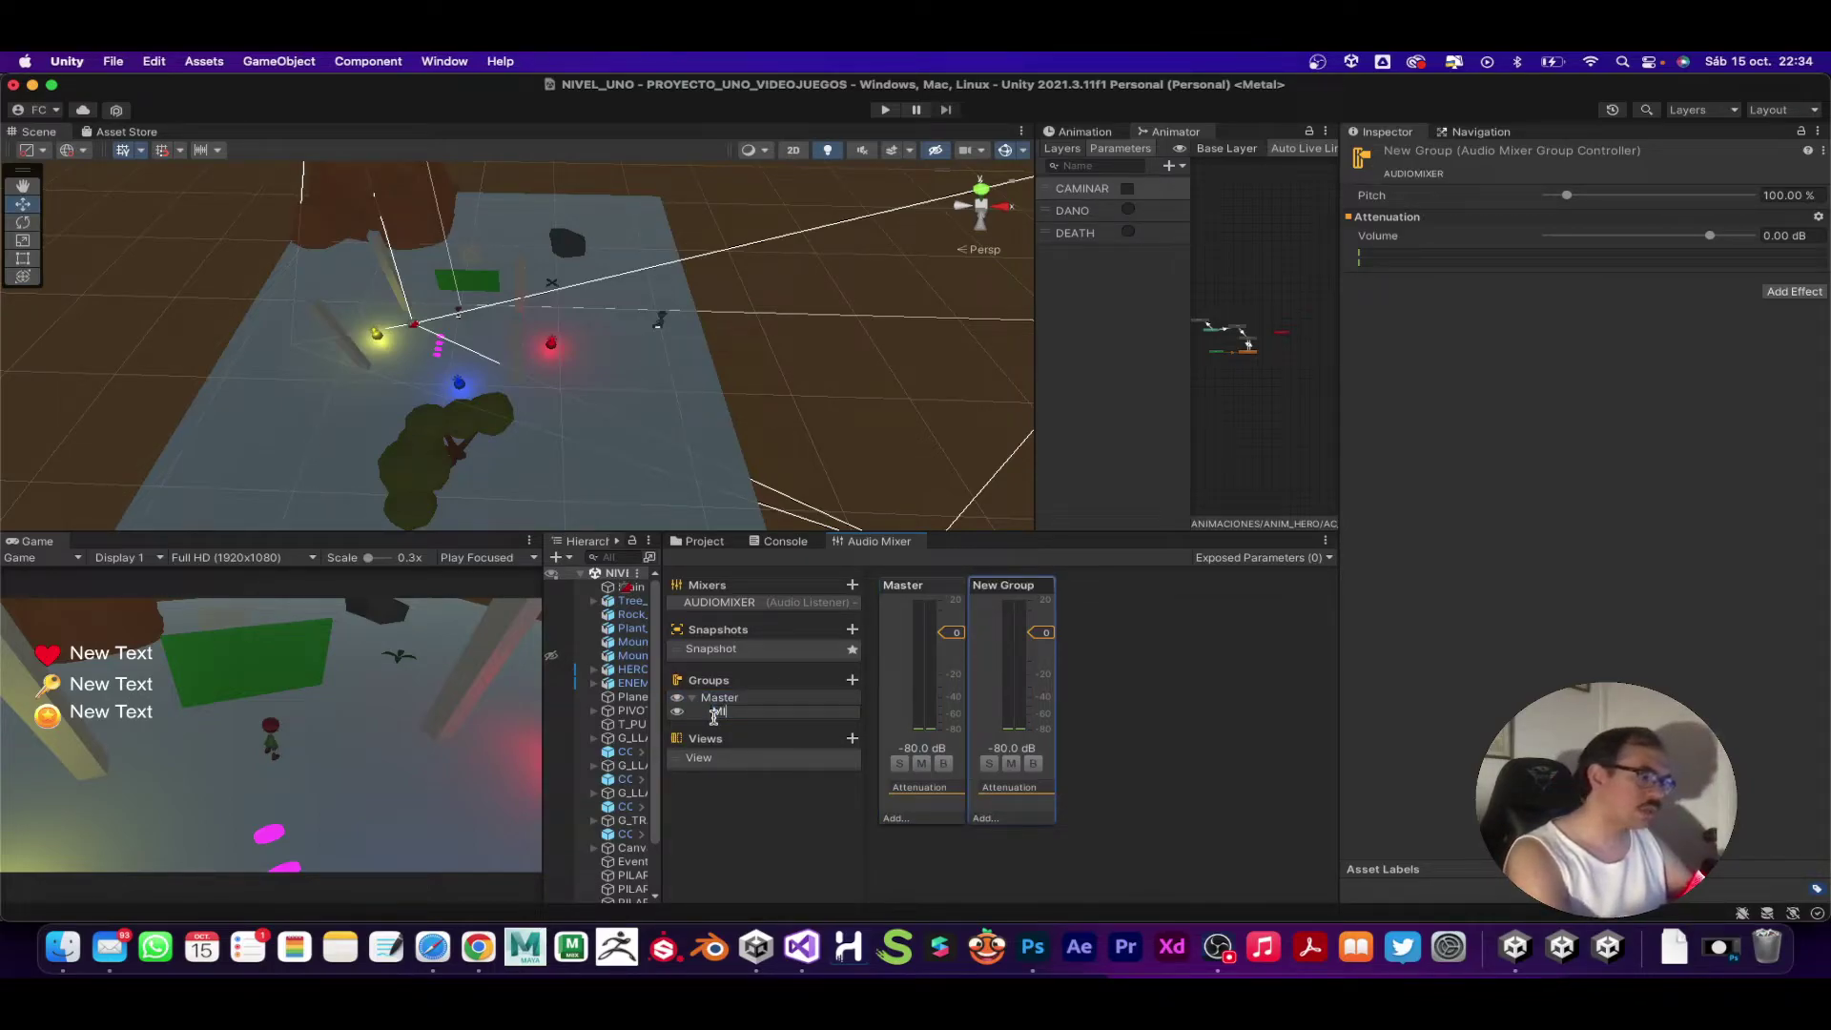
type("SICA_")
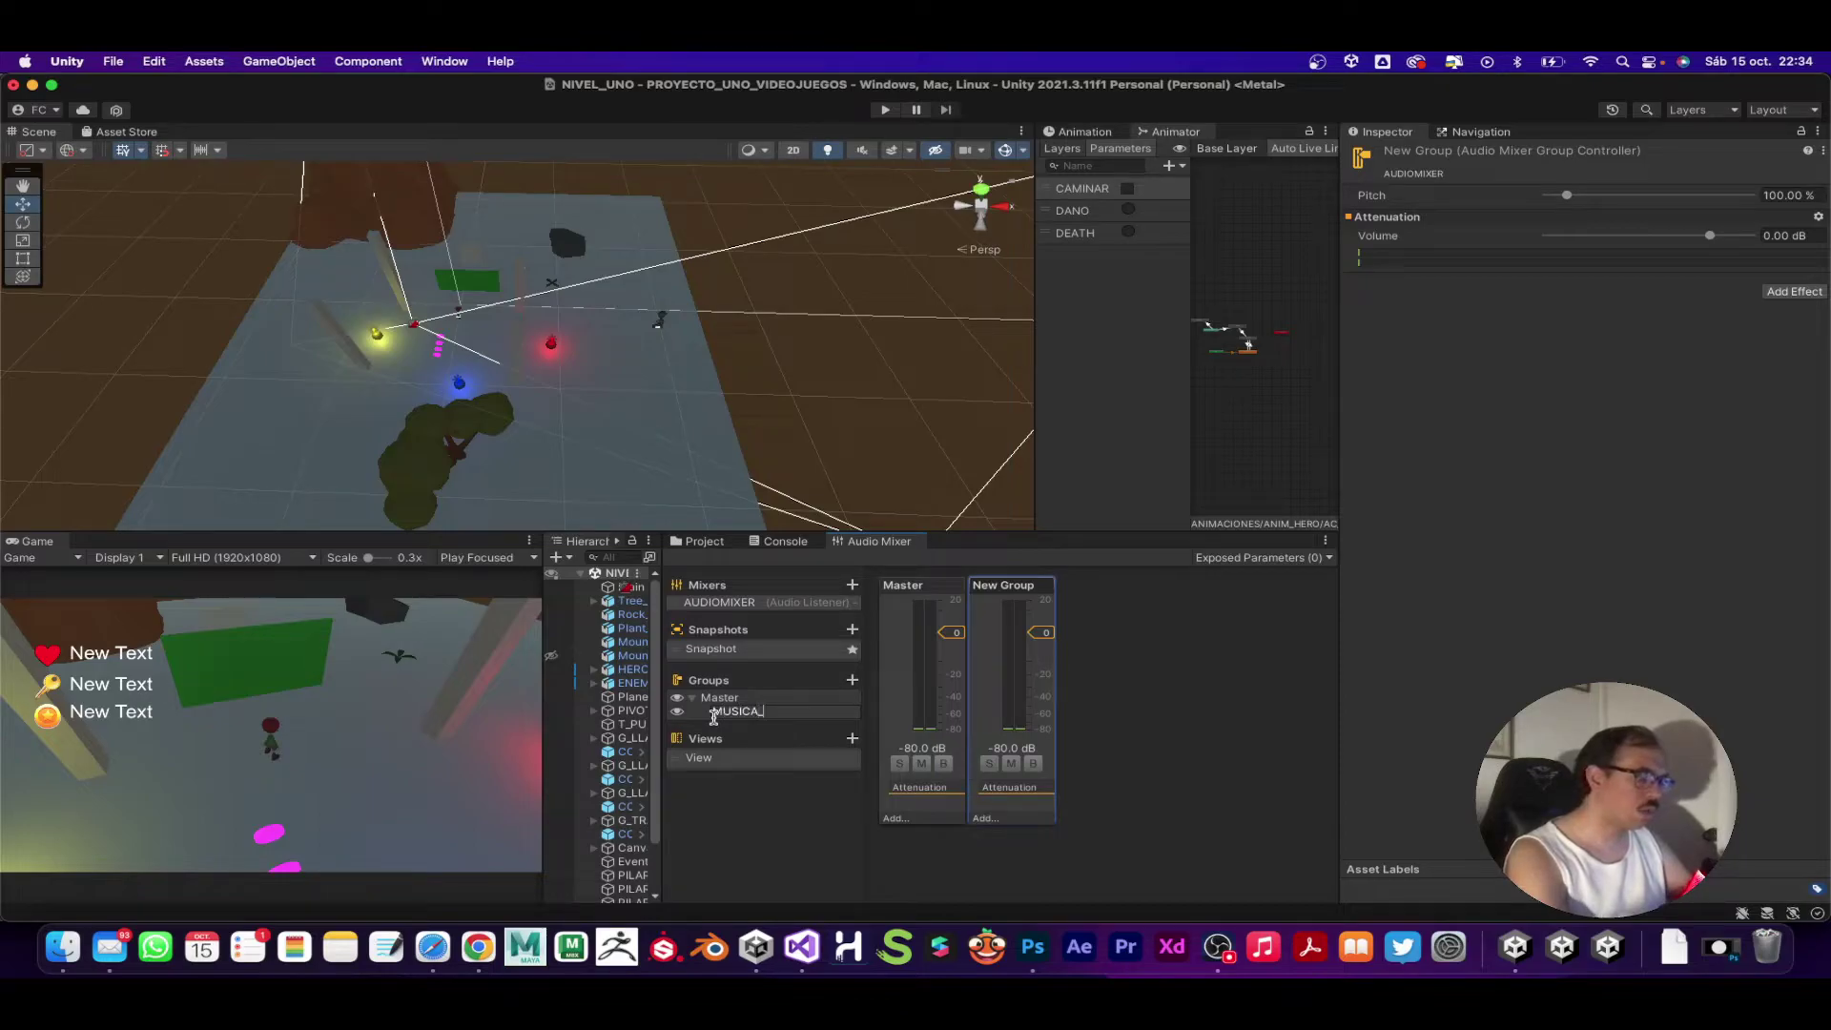
type("JUEGO")
key("Return")
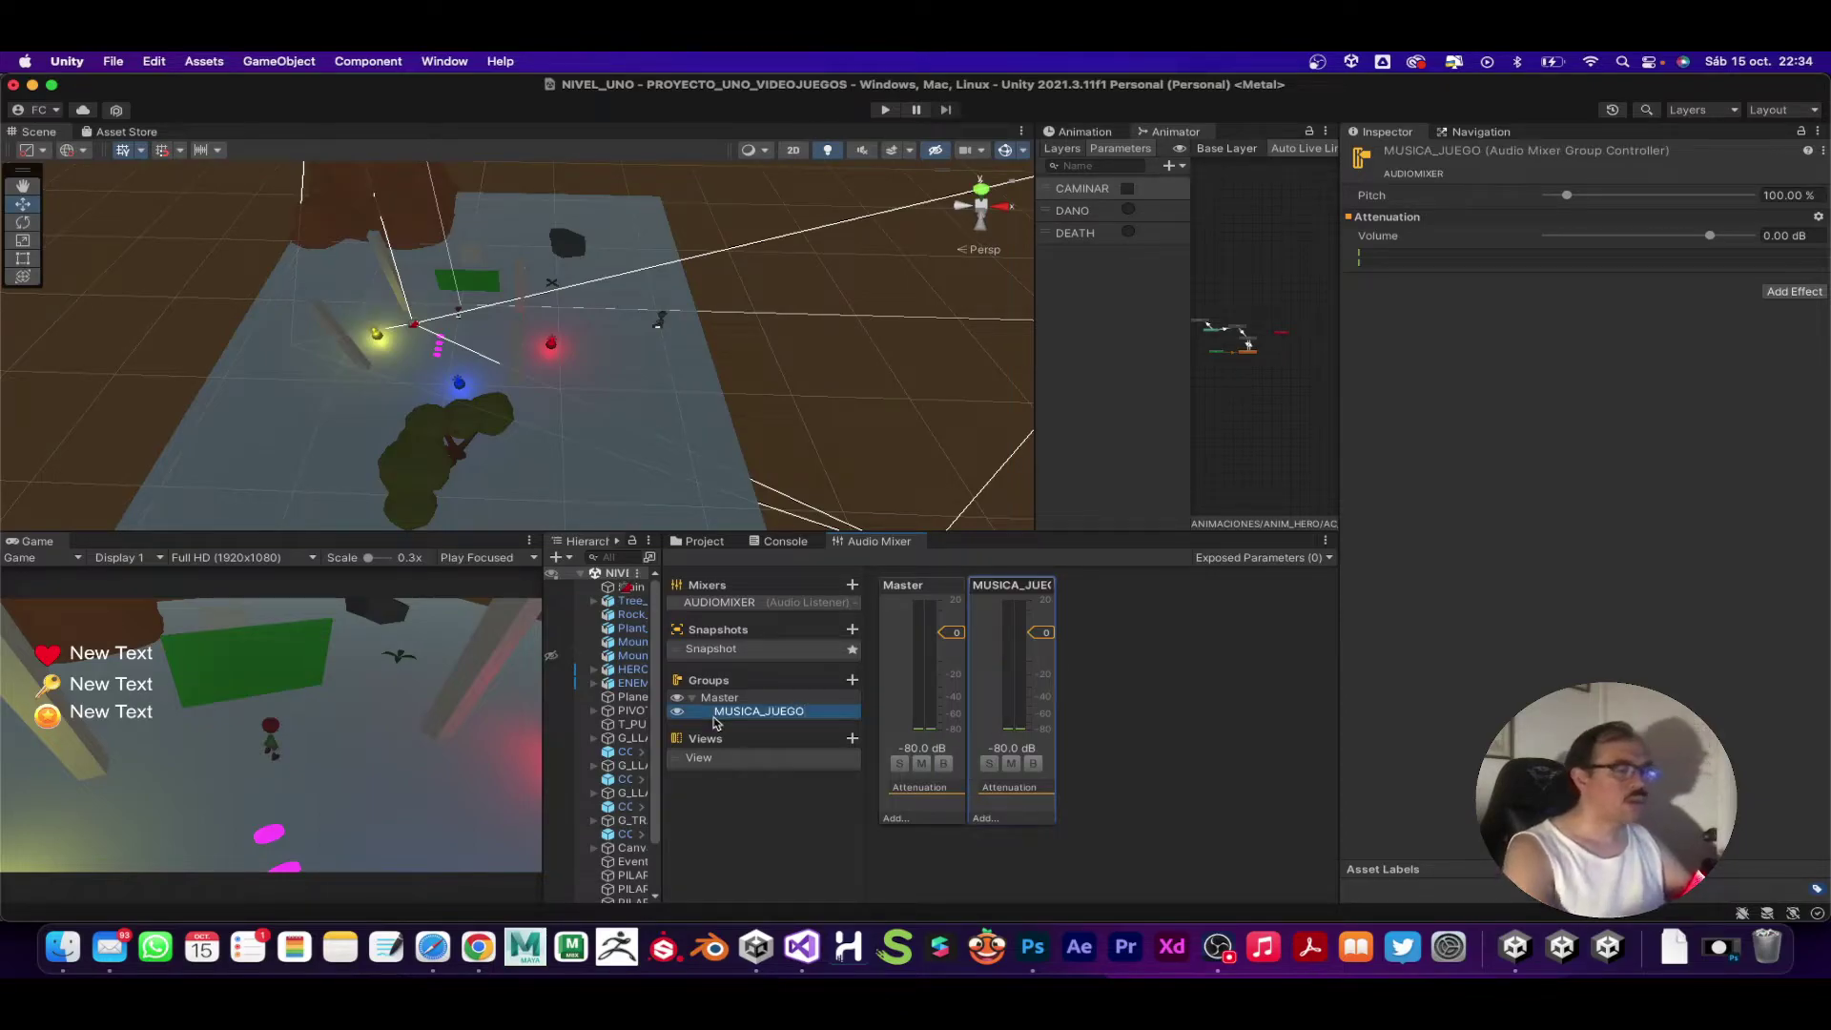
left_click(725, 699)
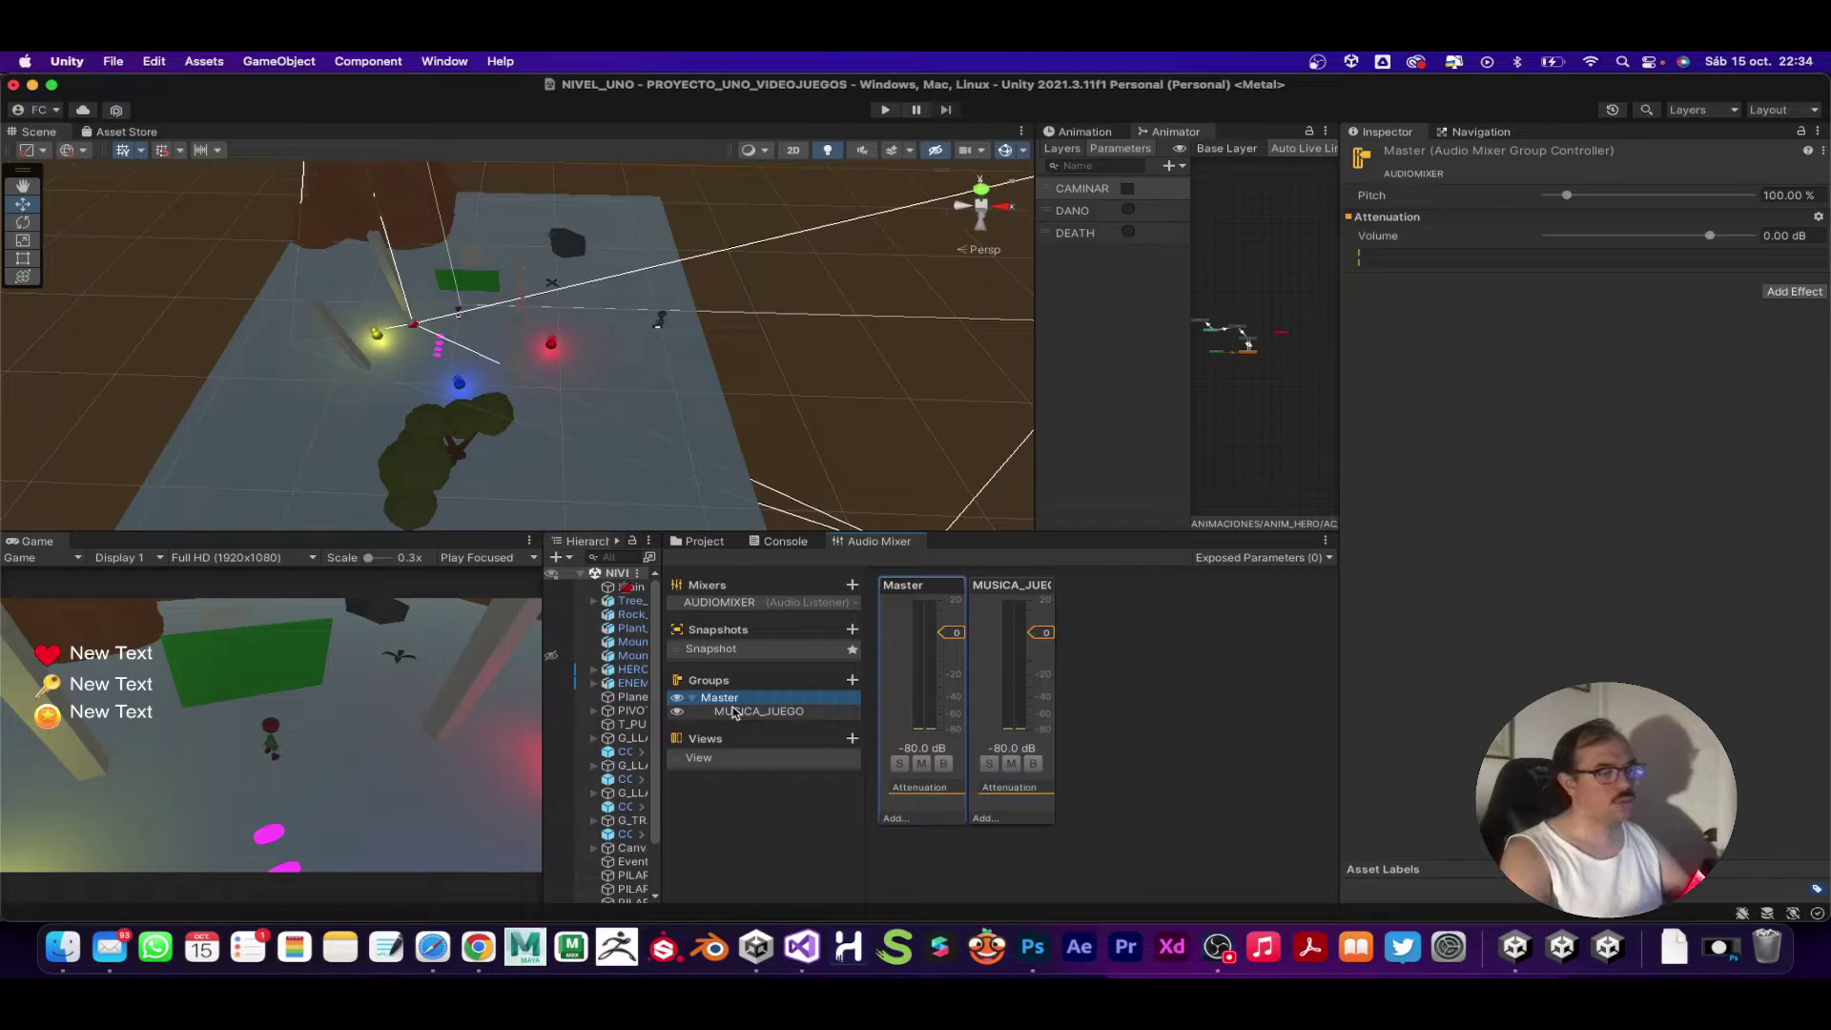
type("M")
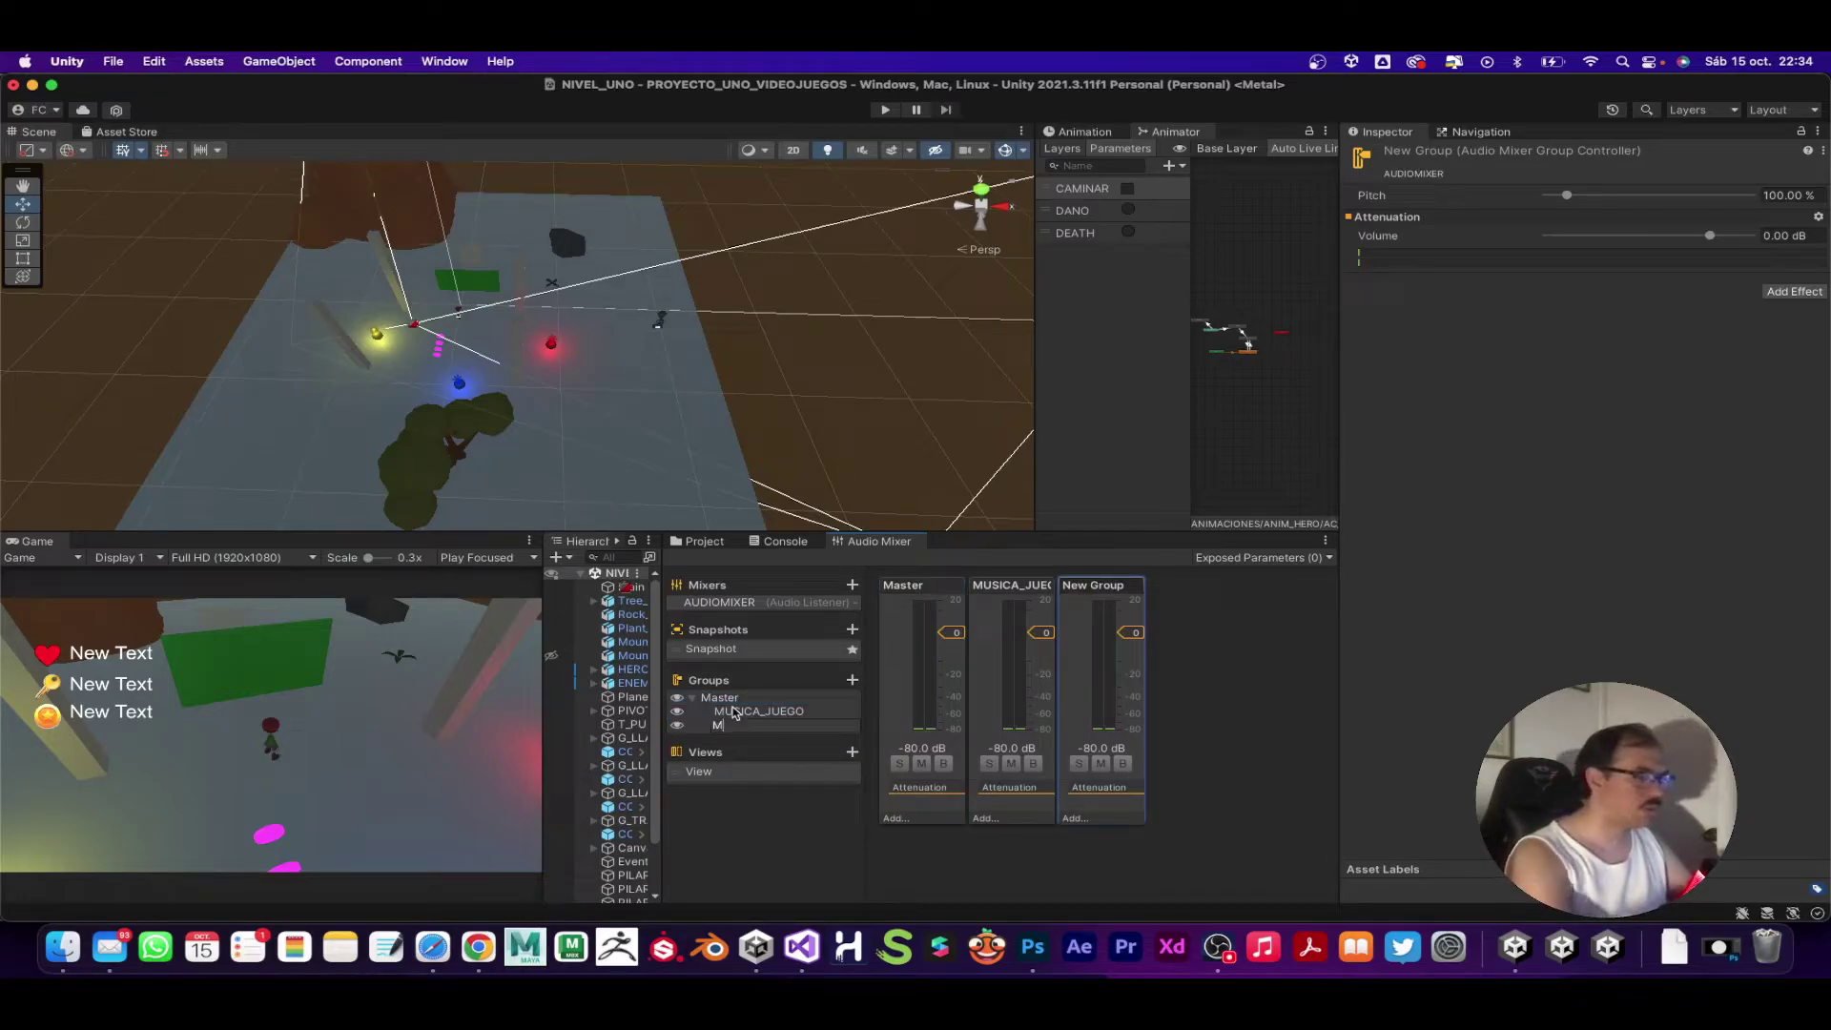
type("USICA_GAMEOVER")
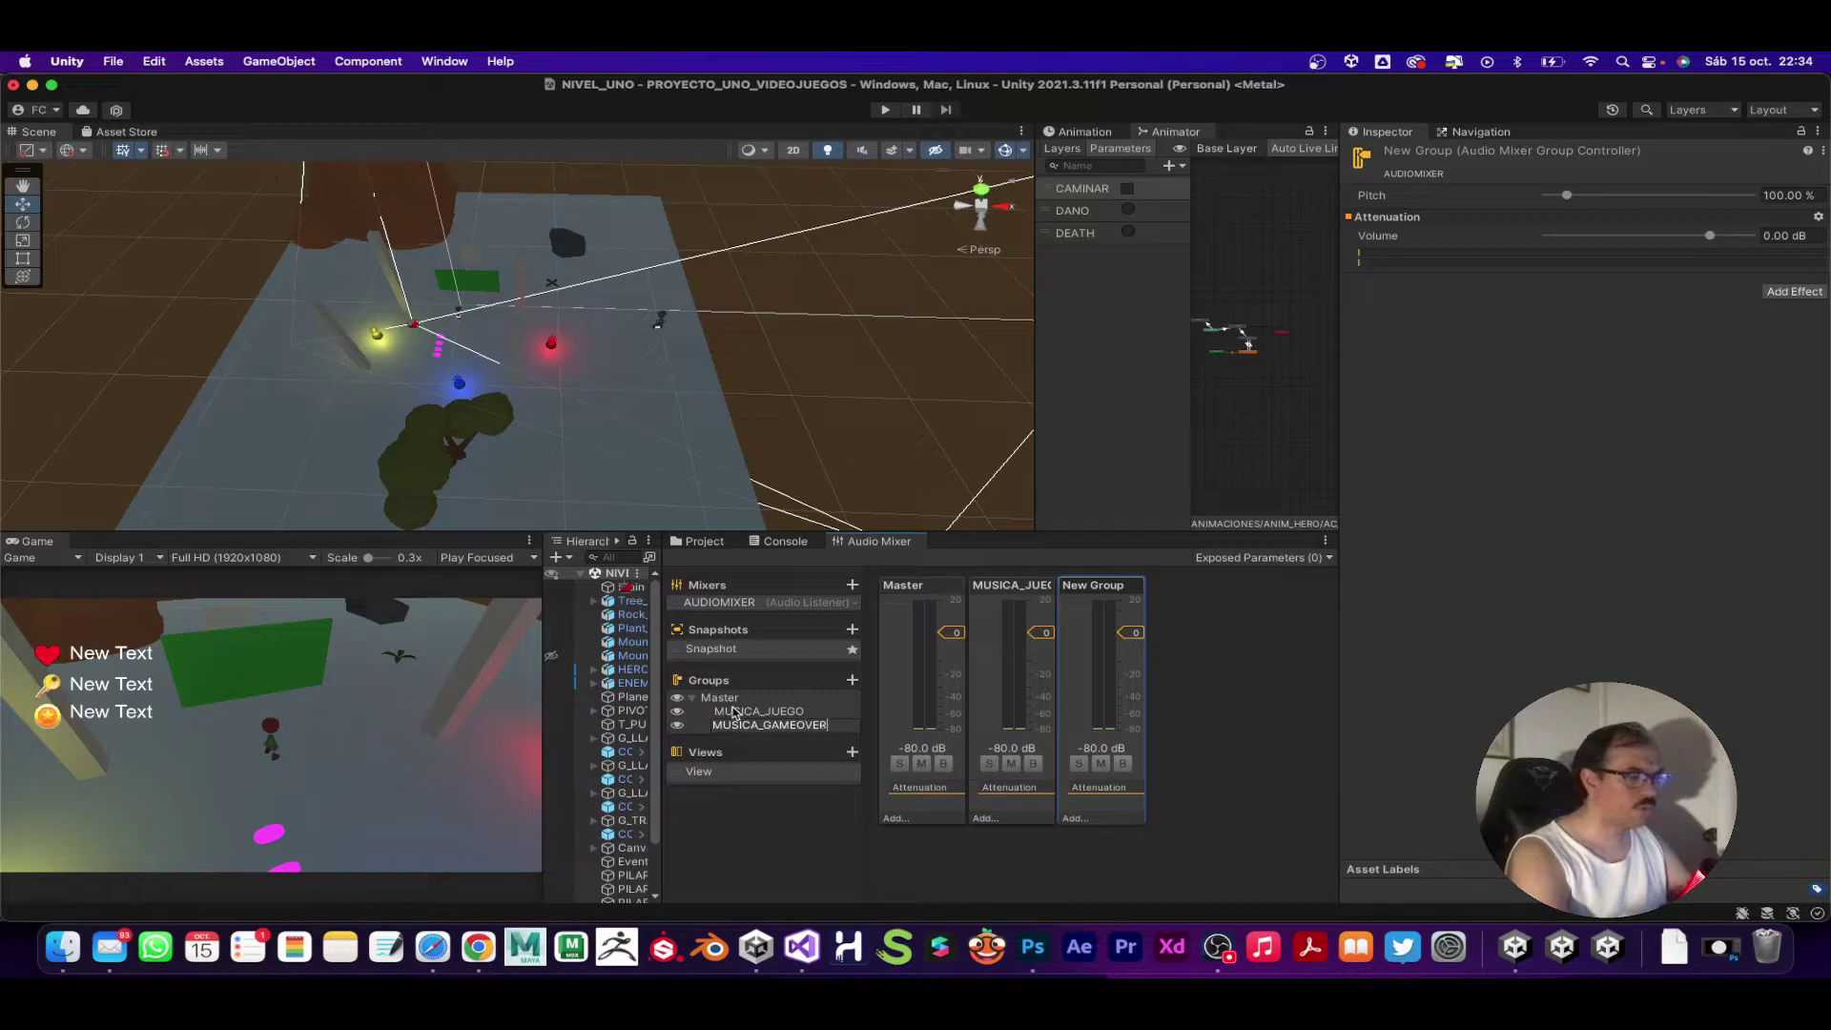
key("Return")
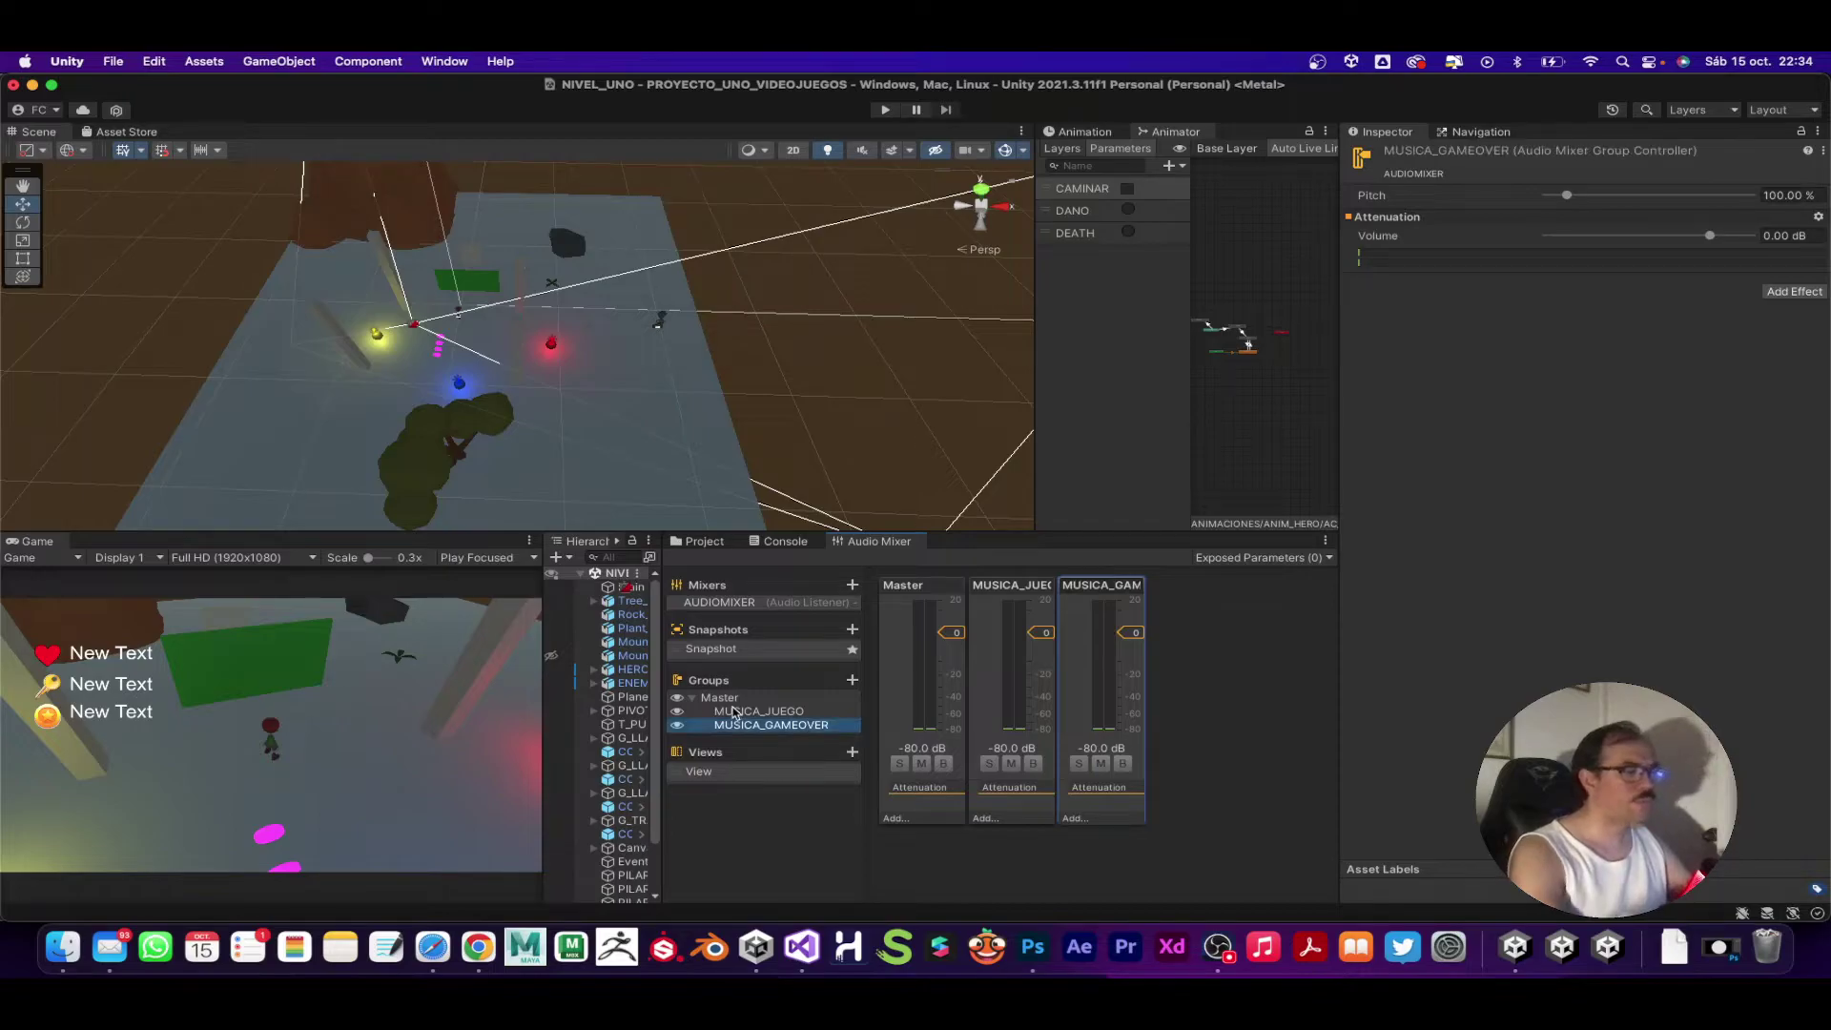
Step: Add child groups SONIDO_COINS and GRITO_VICTORIA under Master
right_click(725, 700)
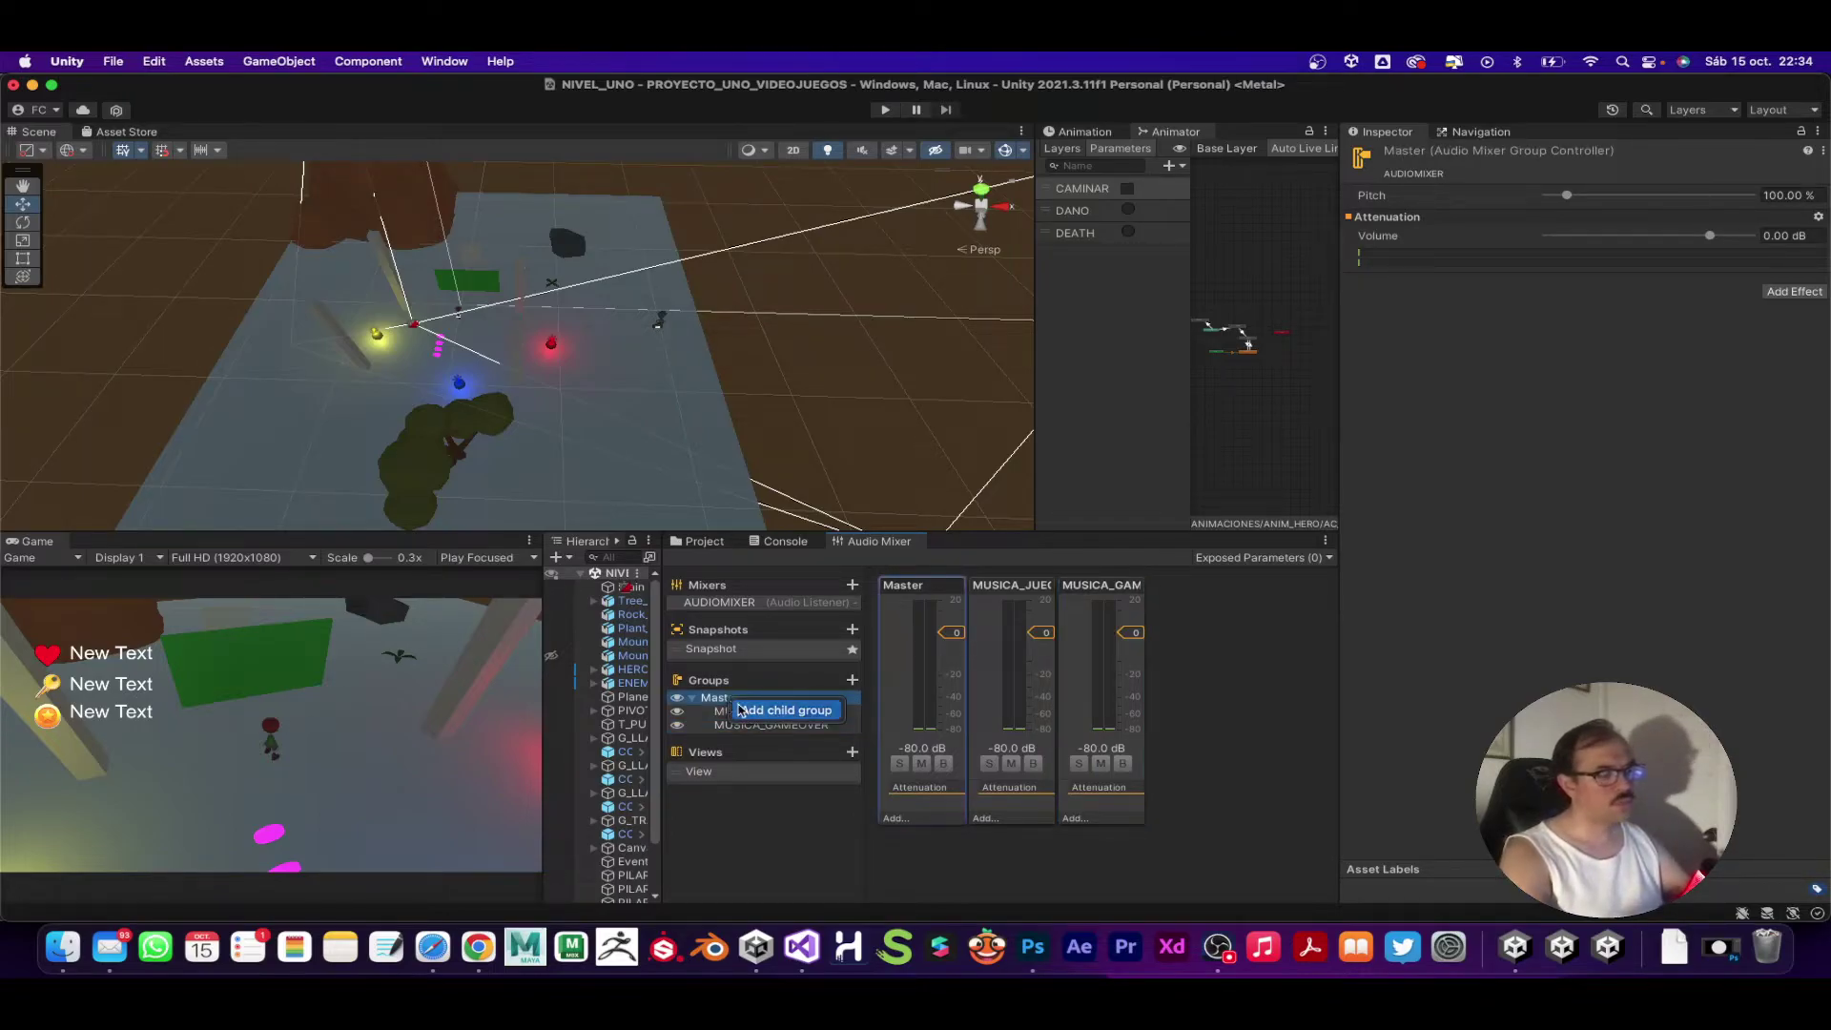
left_click(739, 709)
type("SONI")
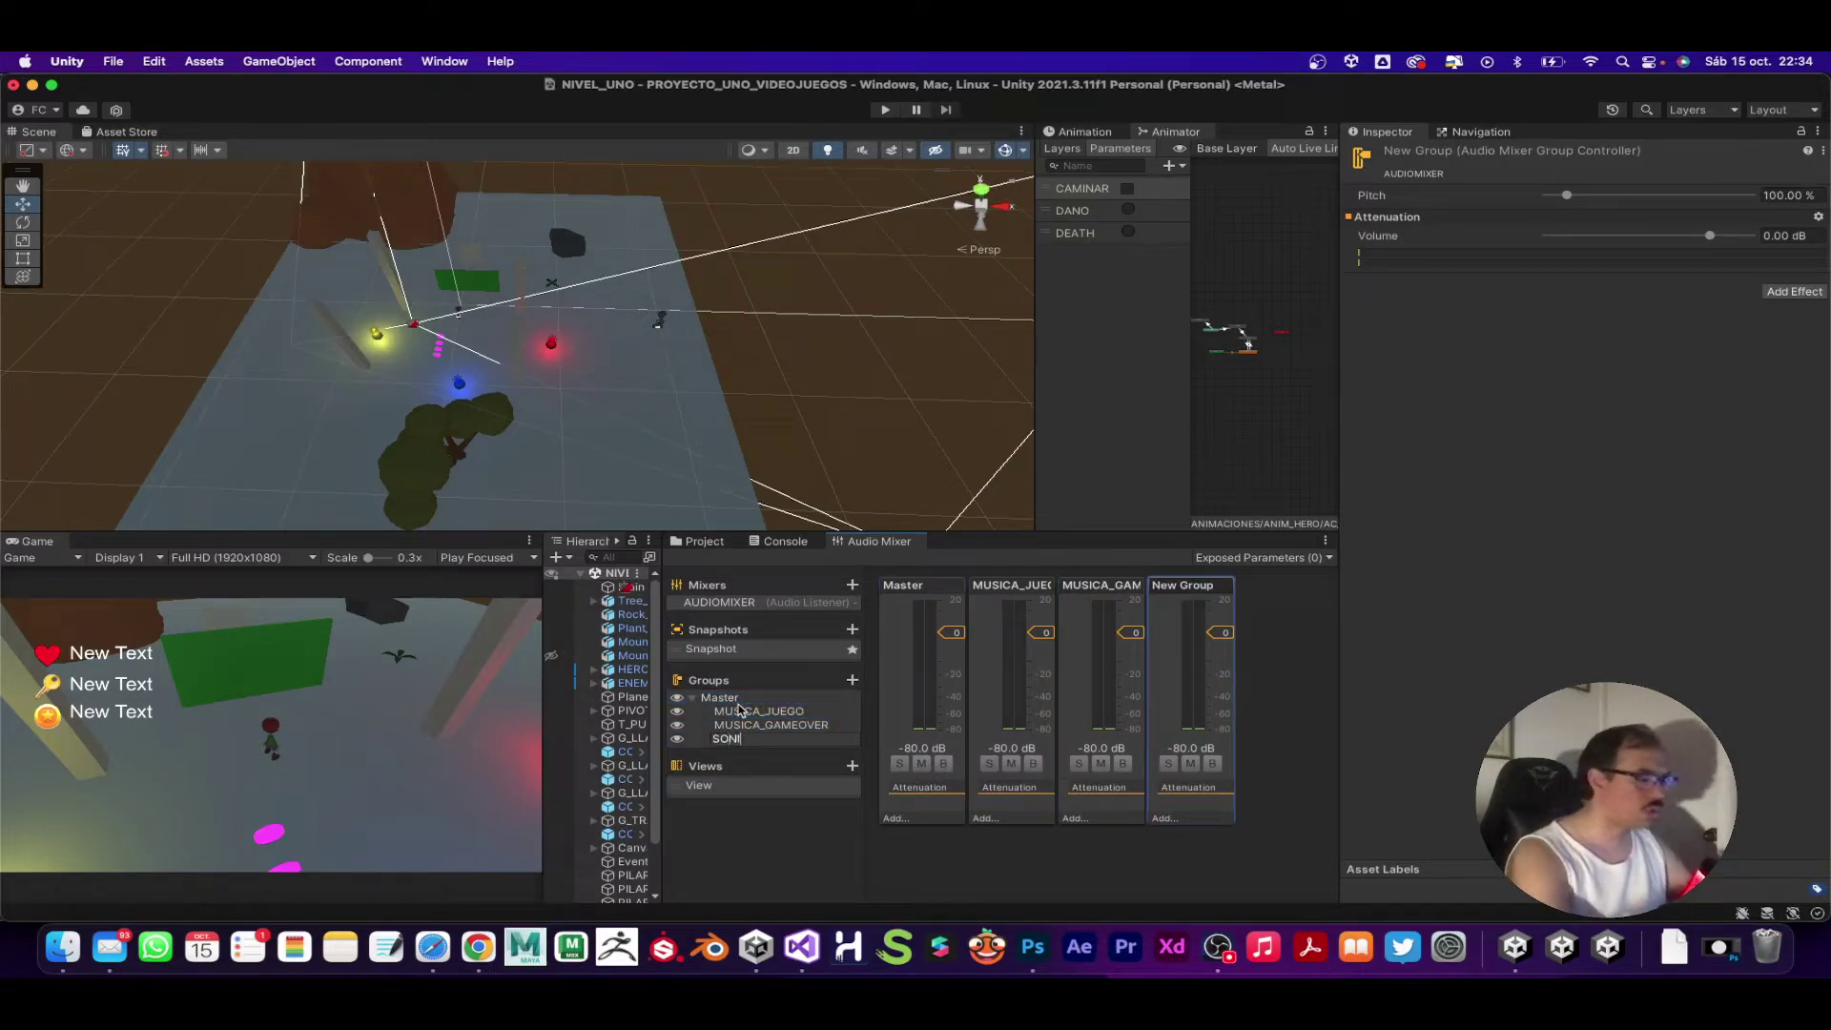
type("DO_COINS")
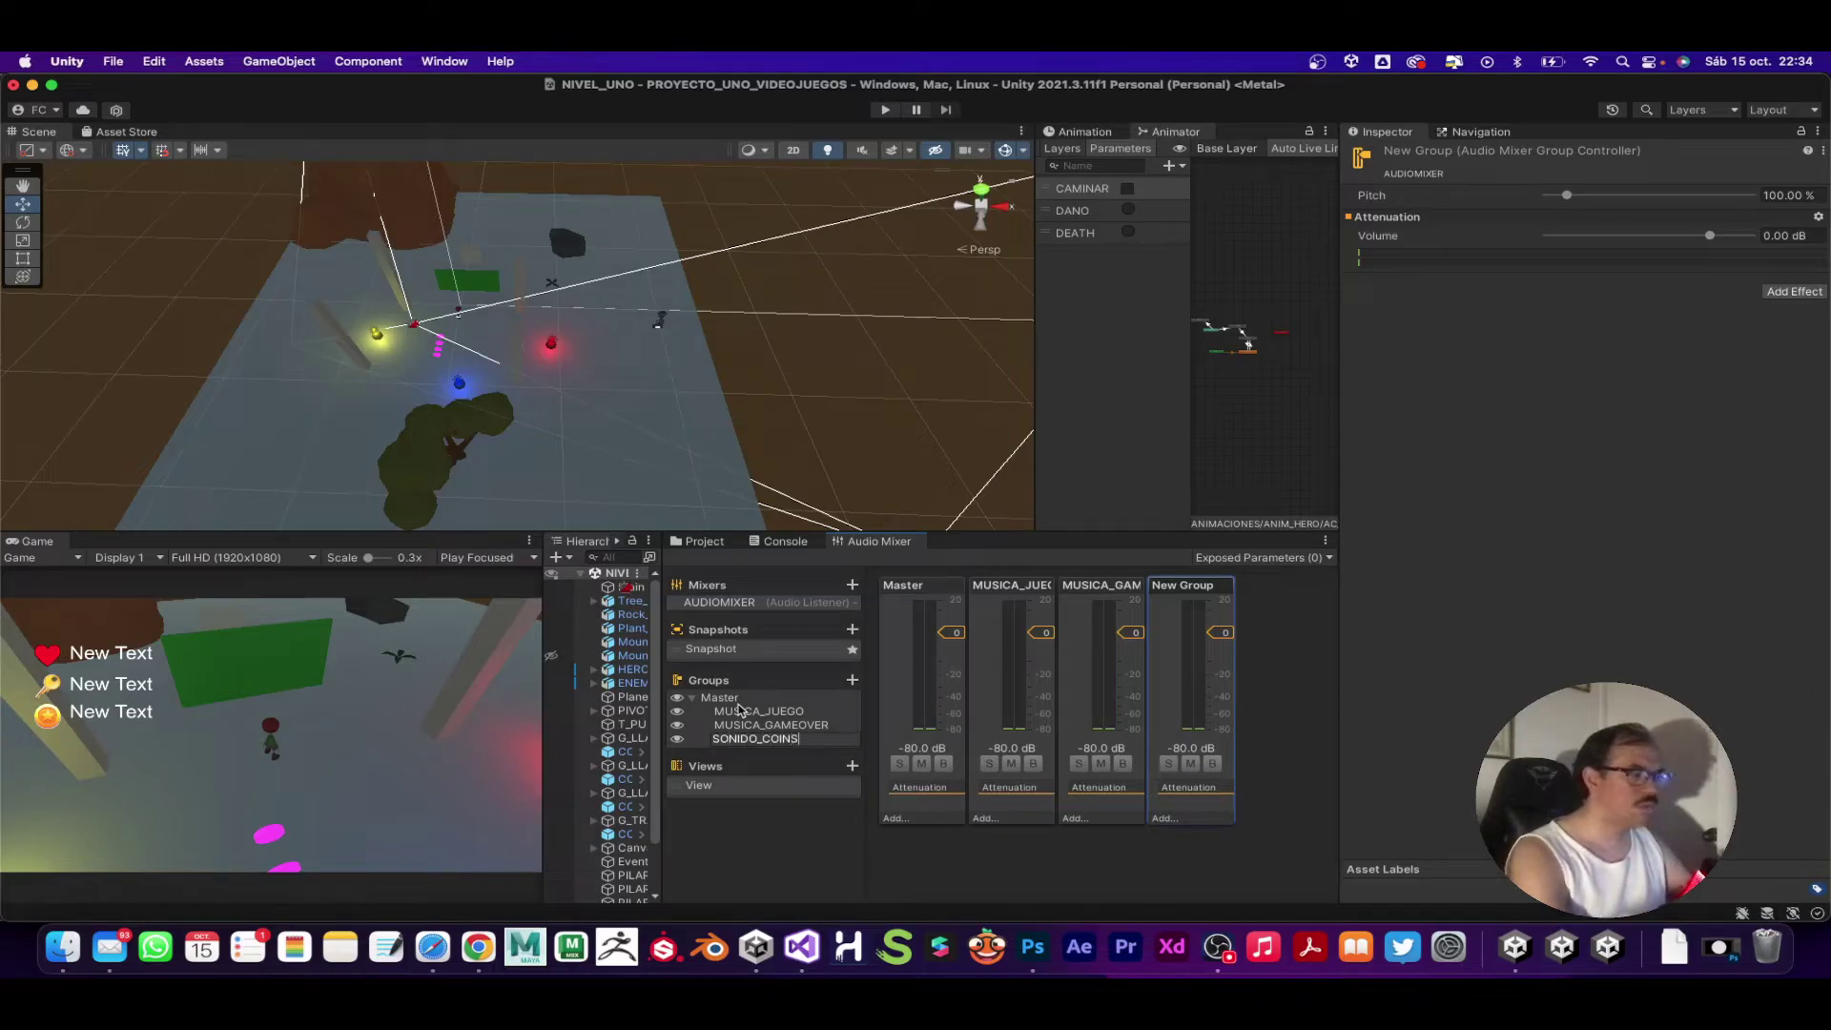
left_click(730, 703)
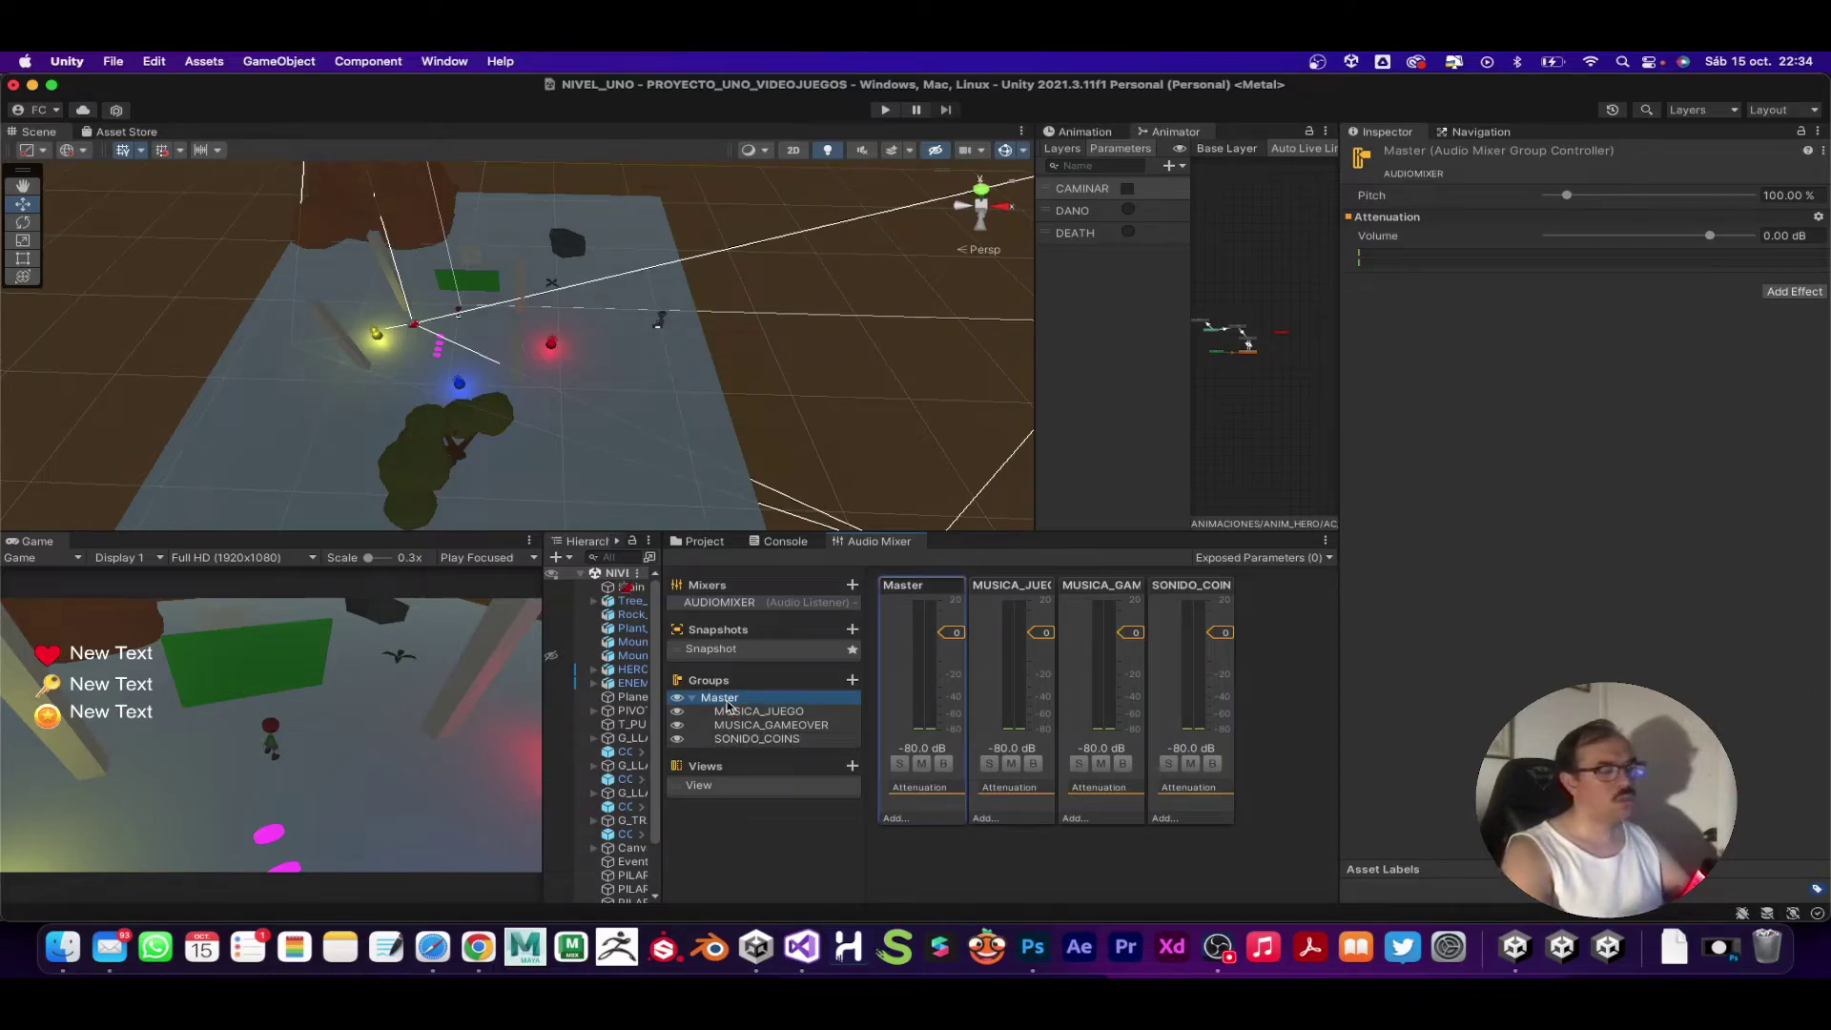
right_click(727, 703)
left_click(753, 715)
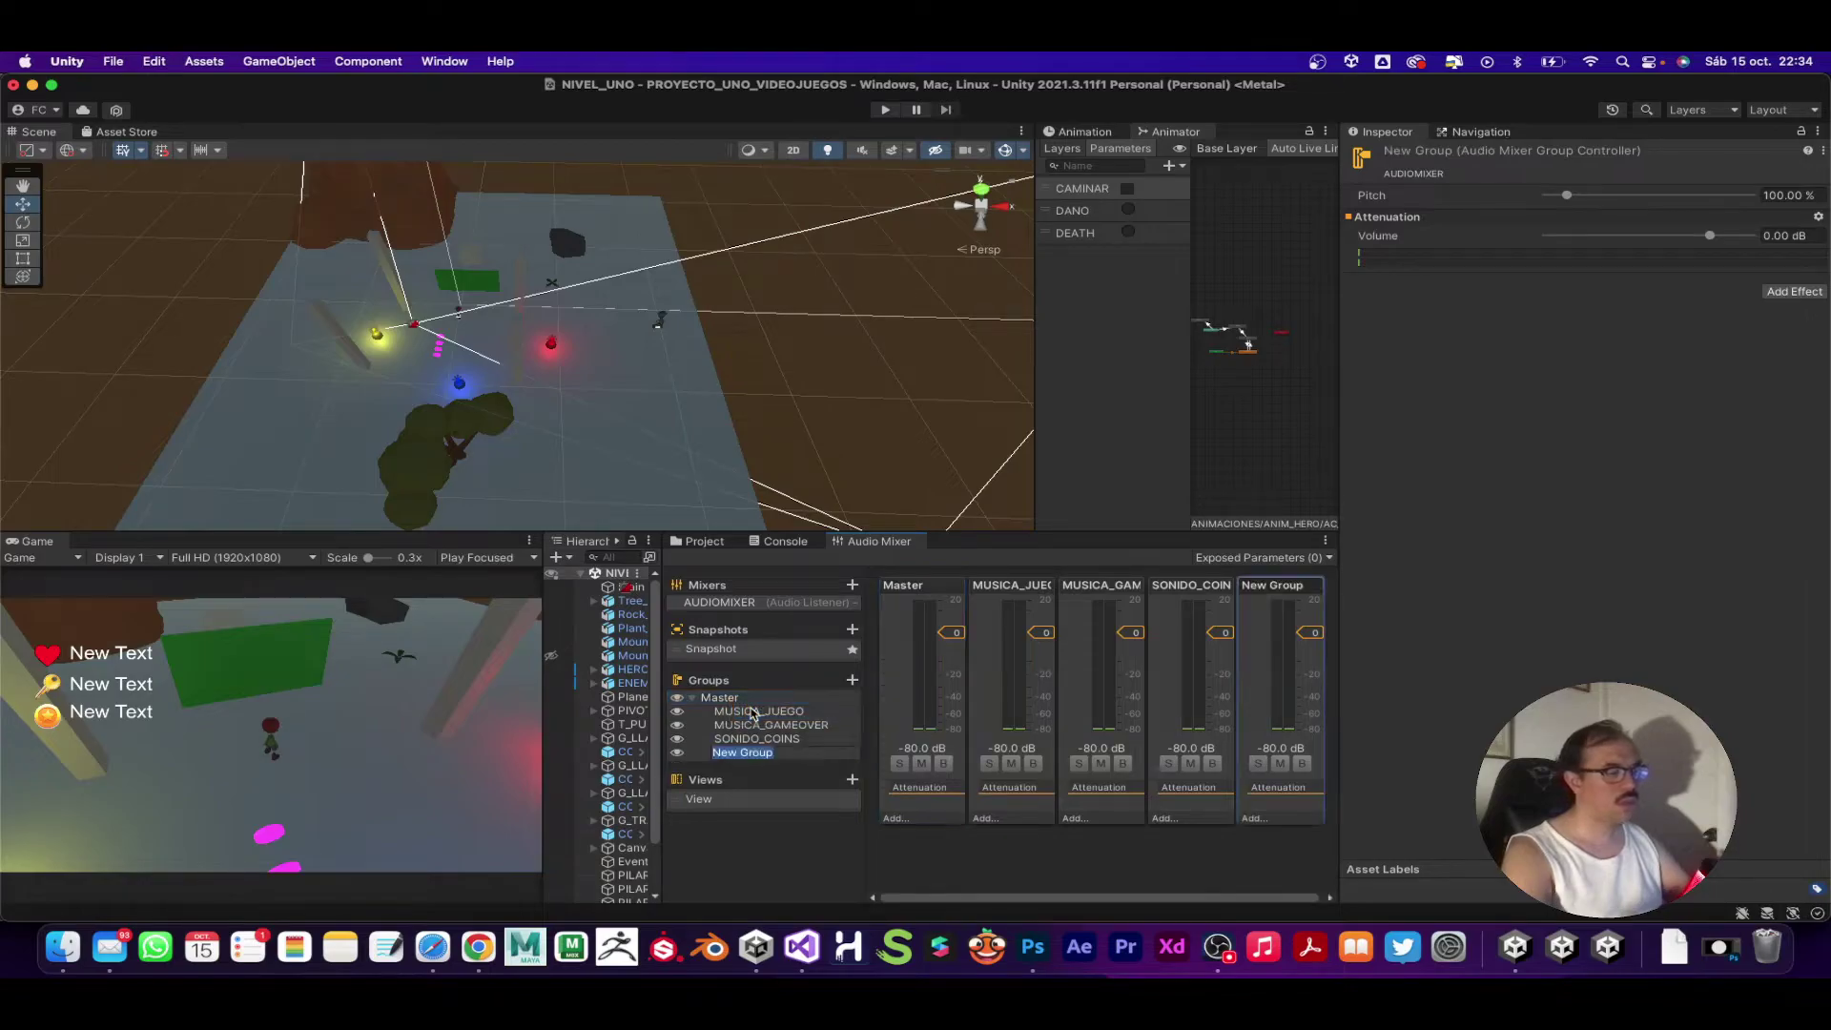
type("SO")
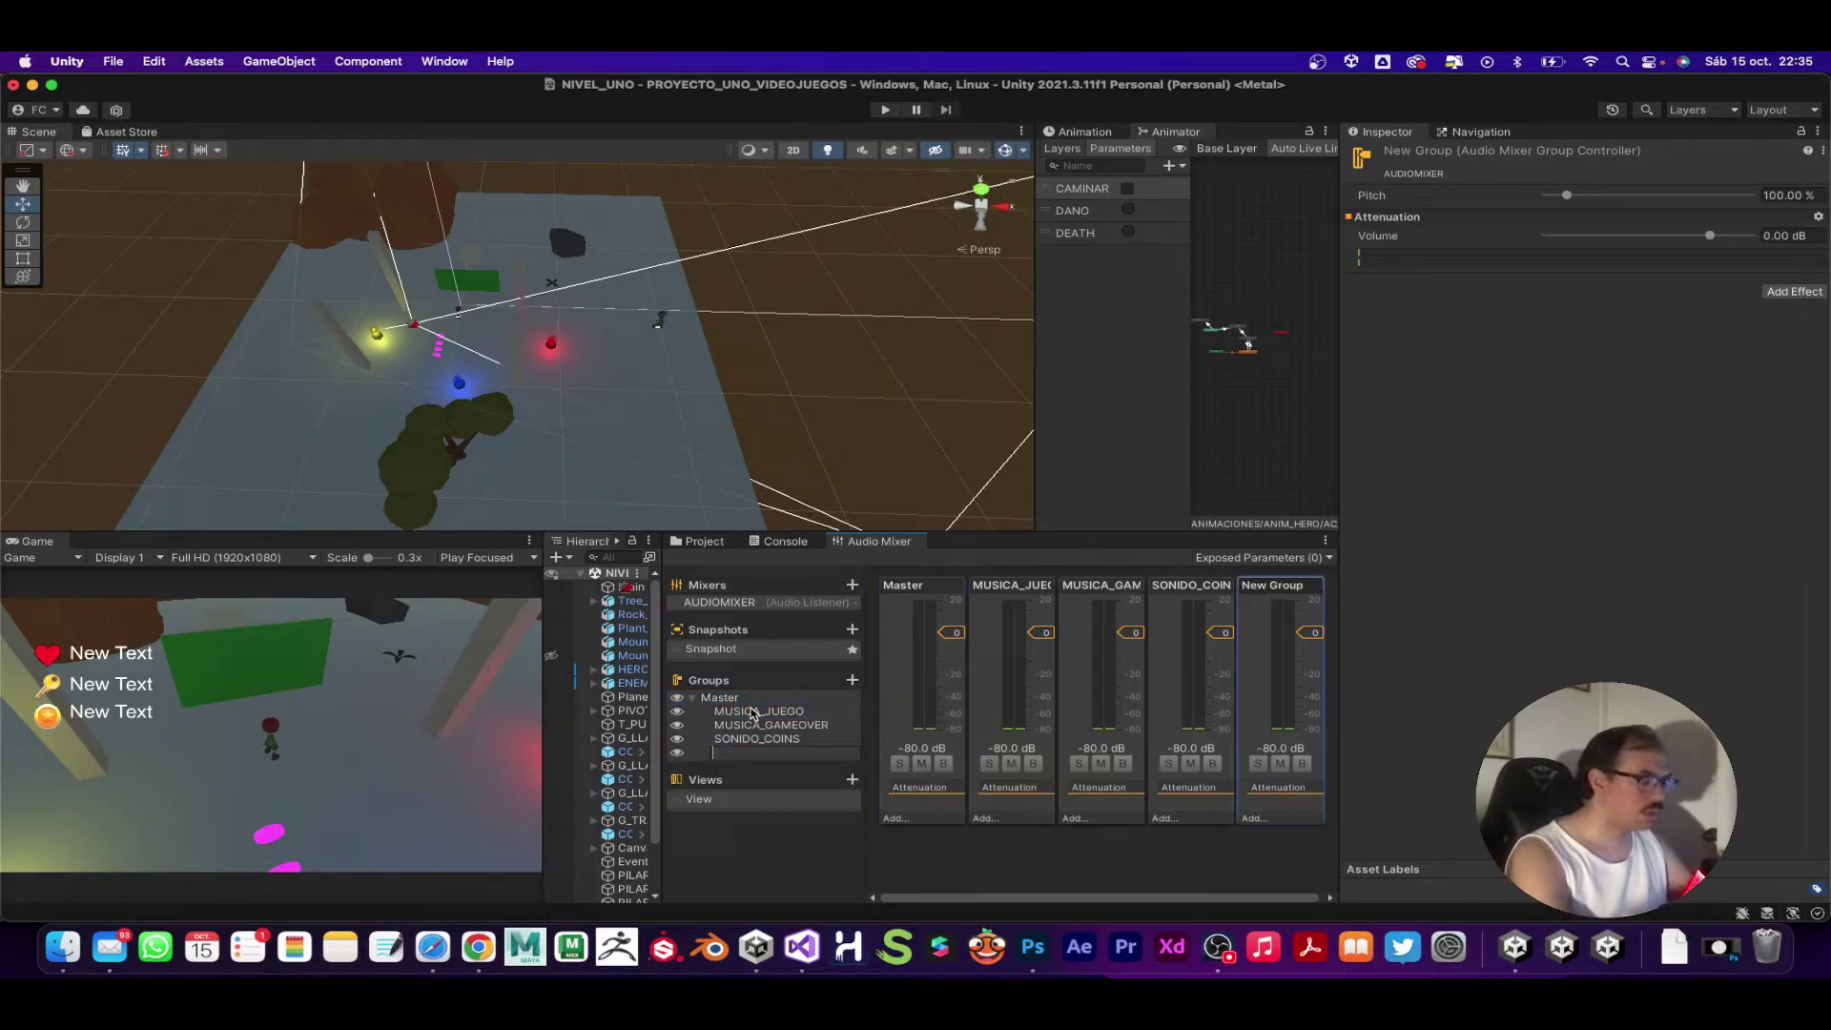
type("GRITO_VIC")
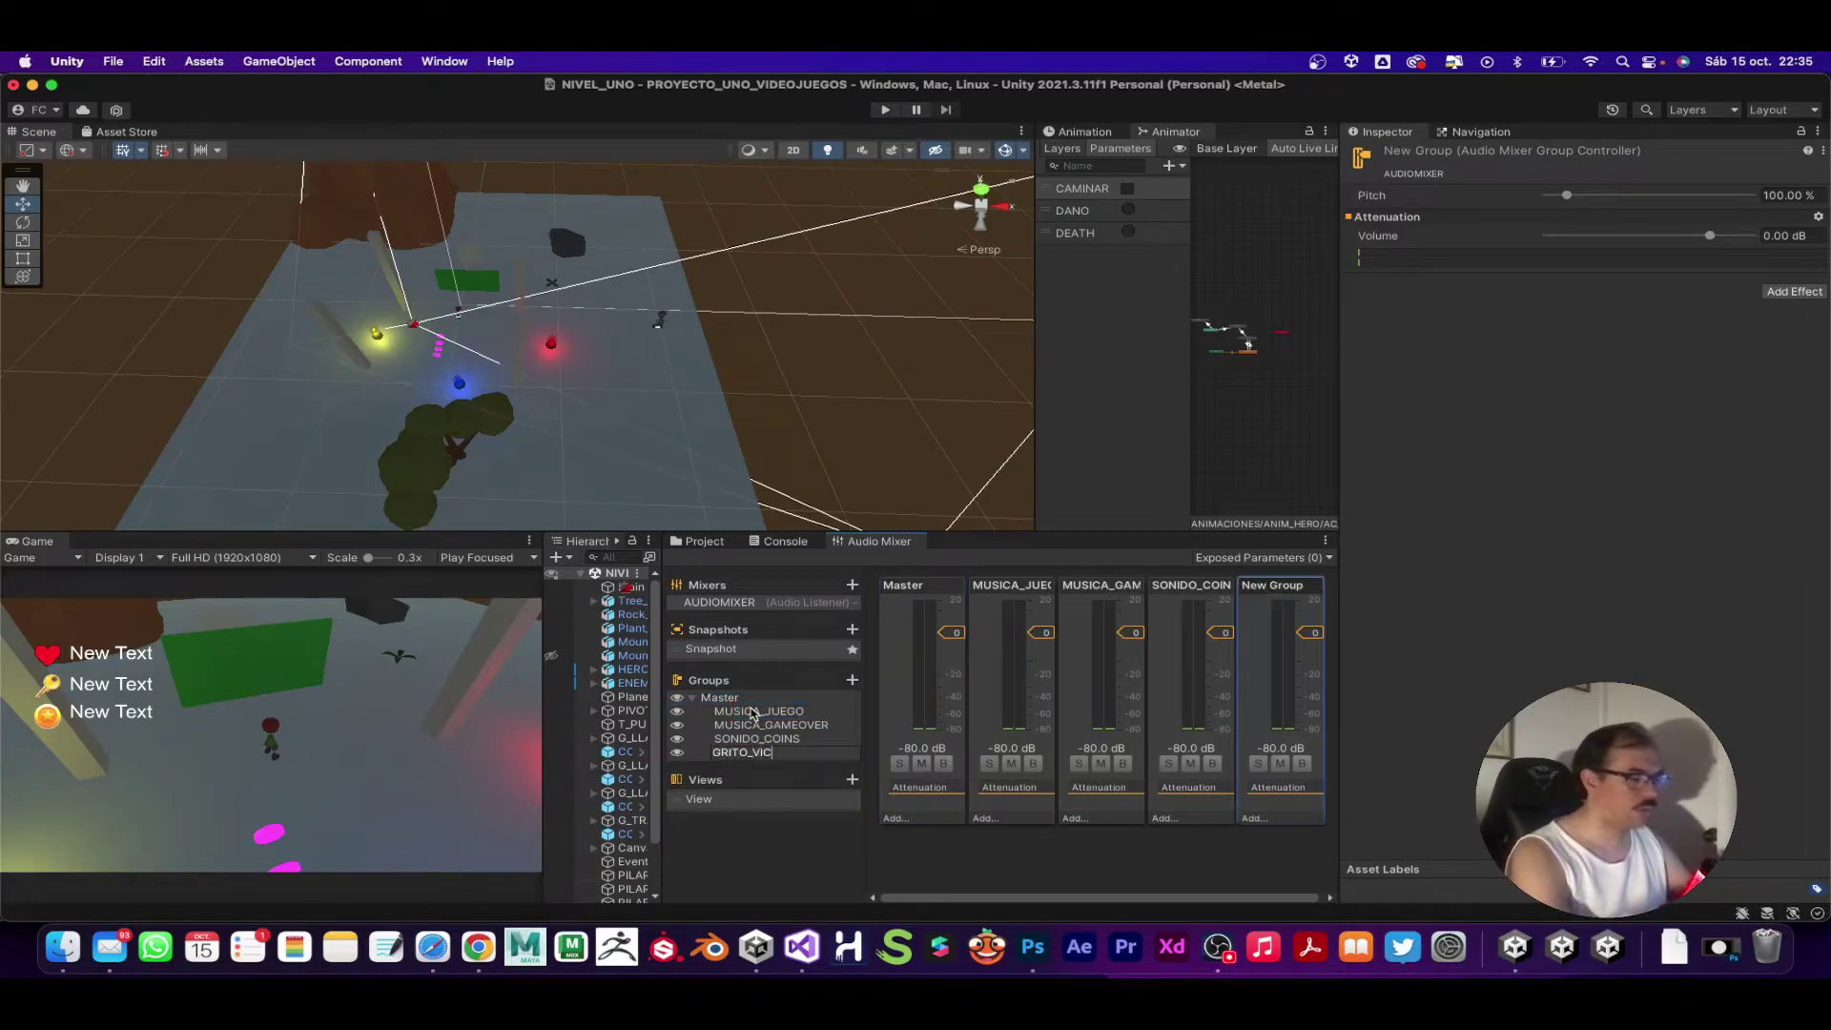
type("TORIA")
key("Return")
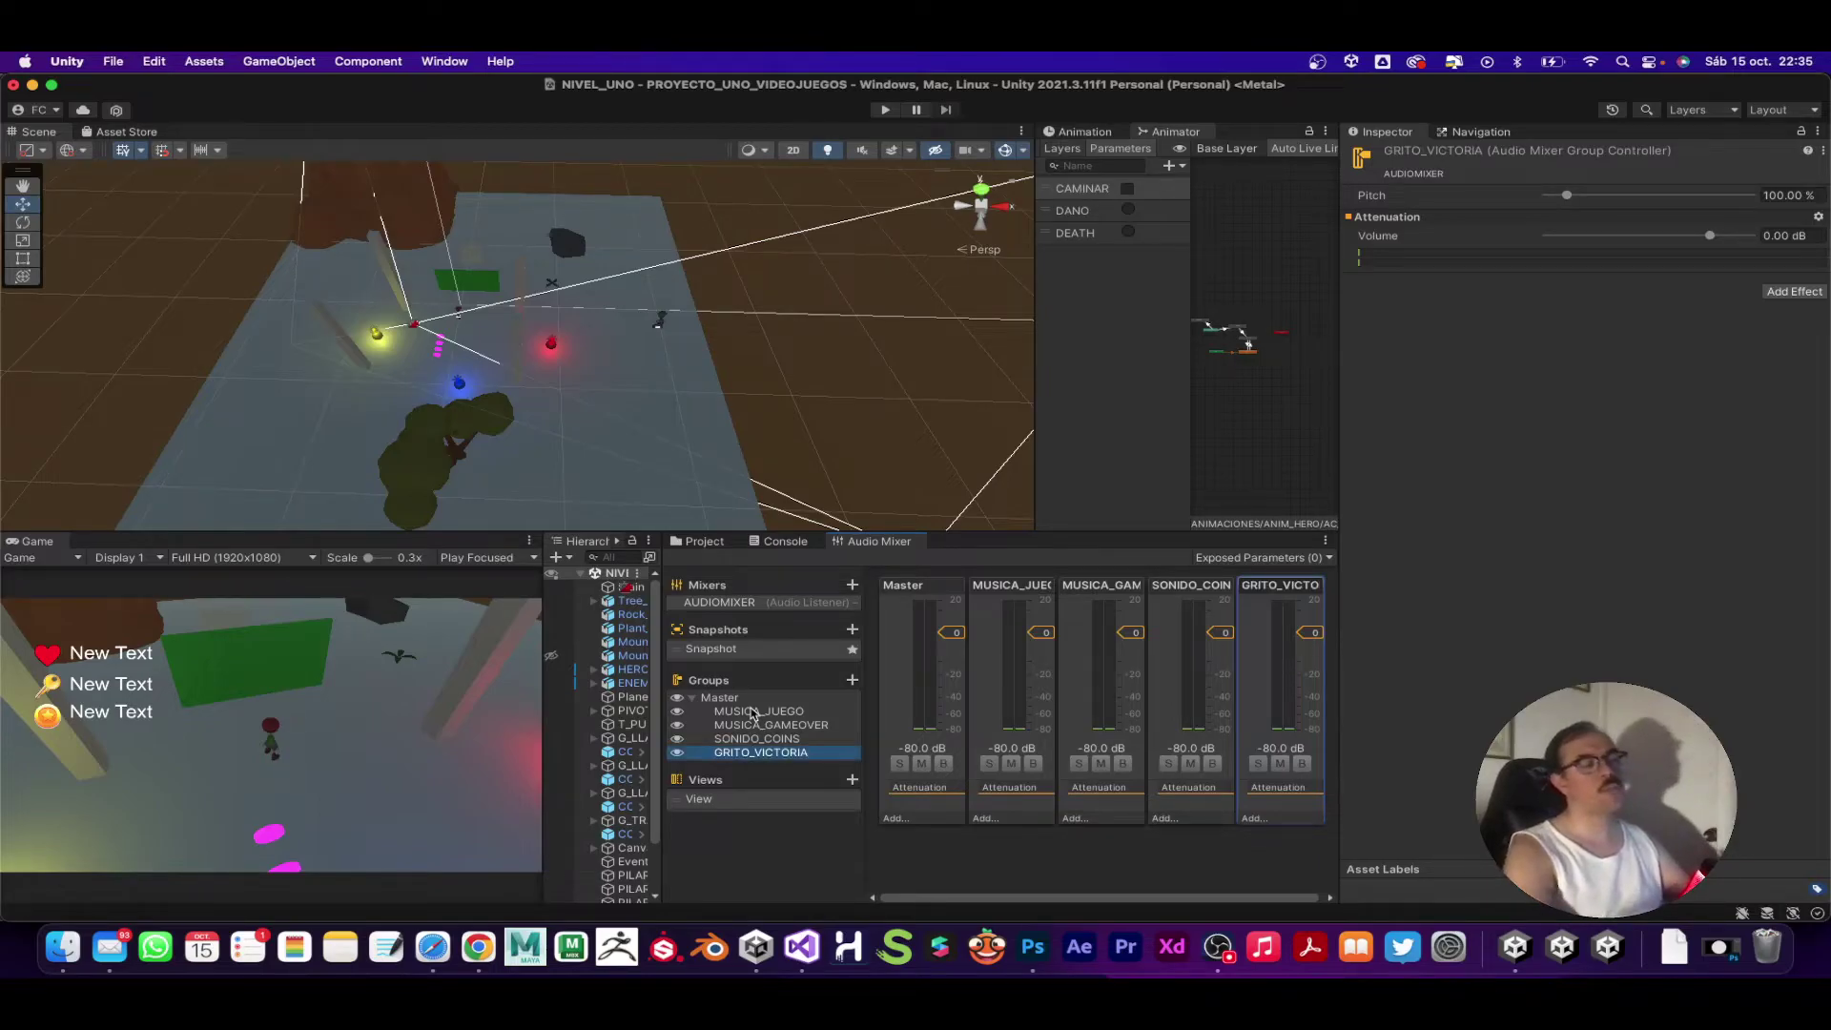
Step: Check each new group, then move MUSICA_JUEGO below SONIDO_COINS and back above it
left_click(750, 699)
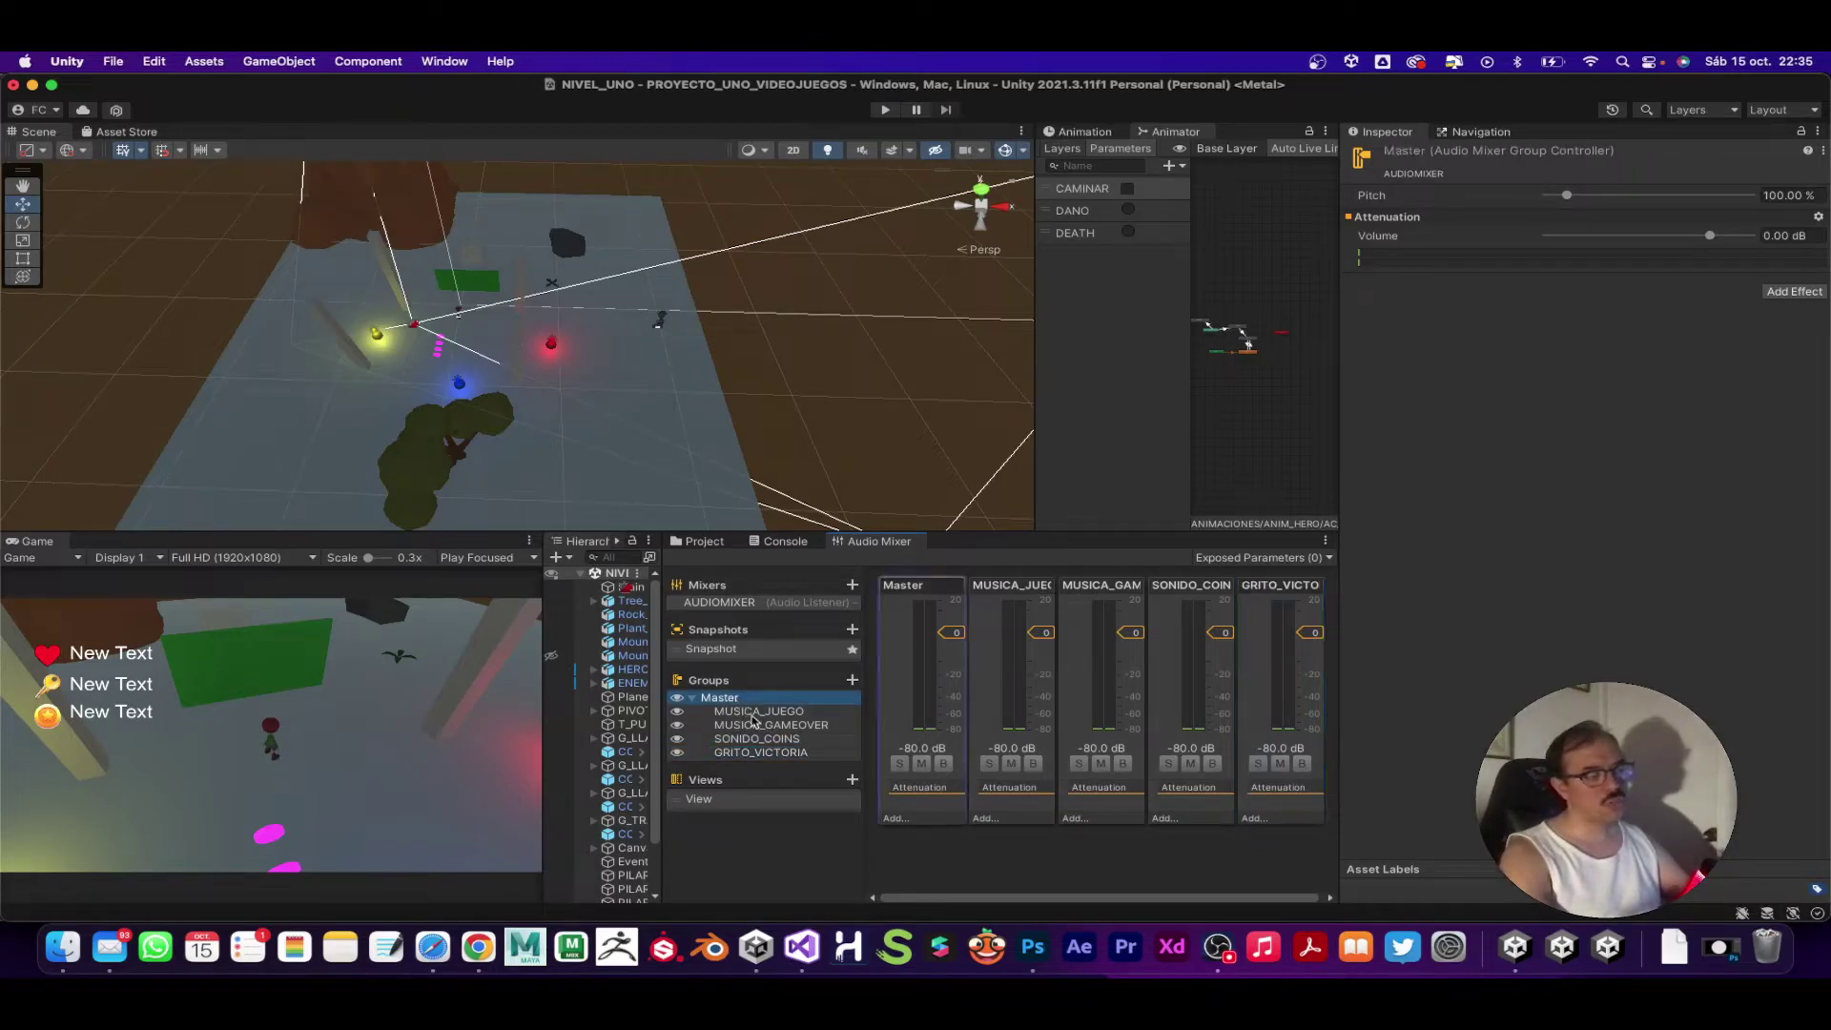
left_click(753, 711)
left_click(755, 725)
left_click(758, 738)
left_click(763, 752)
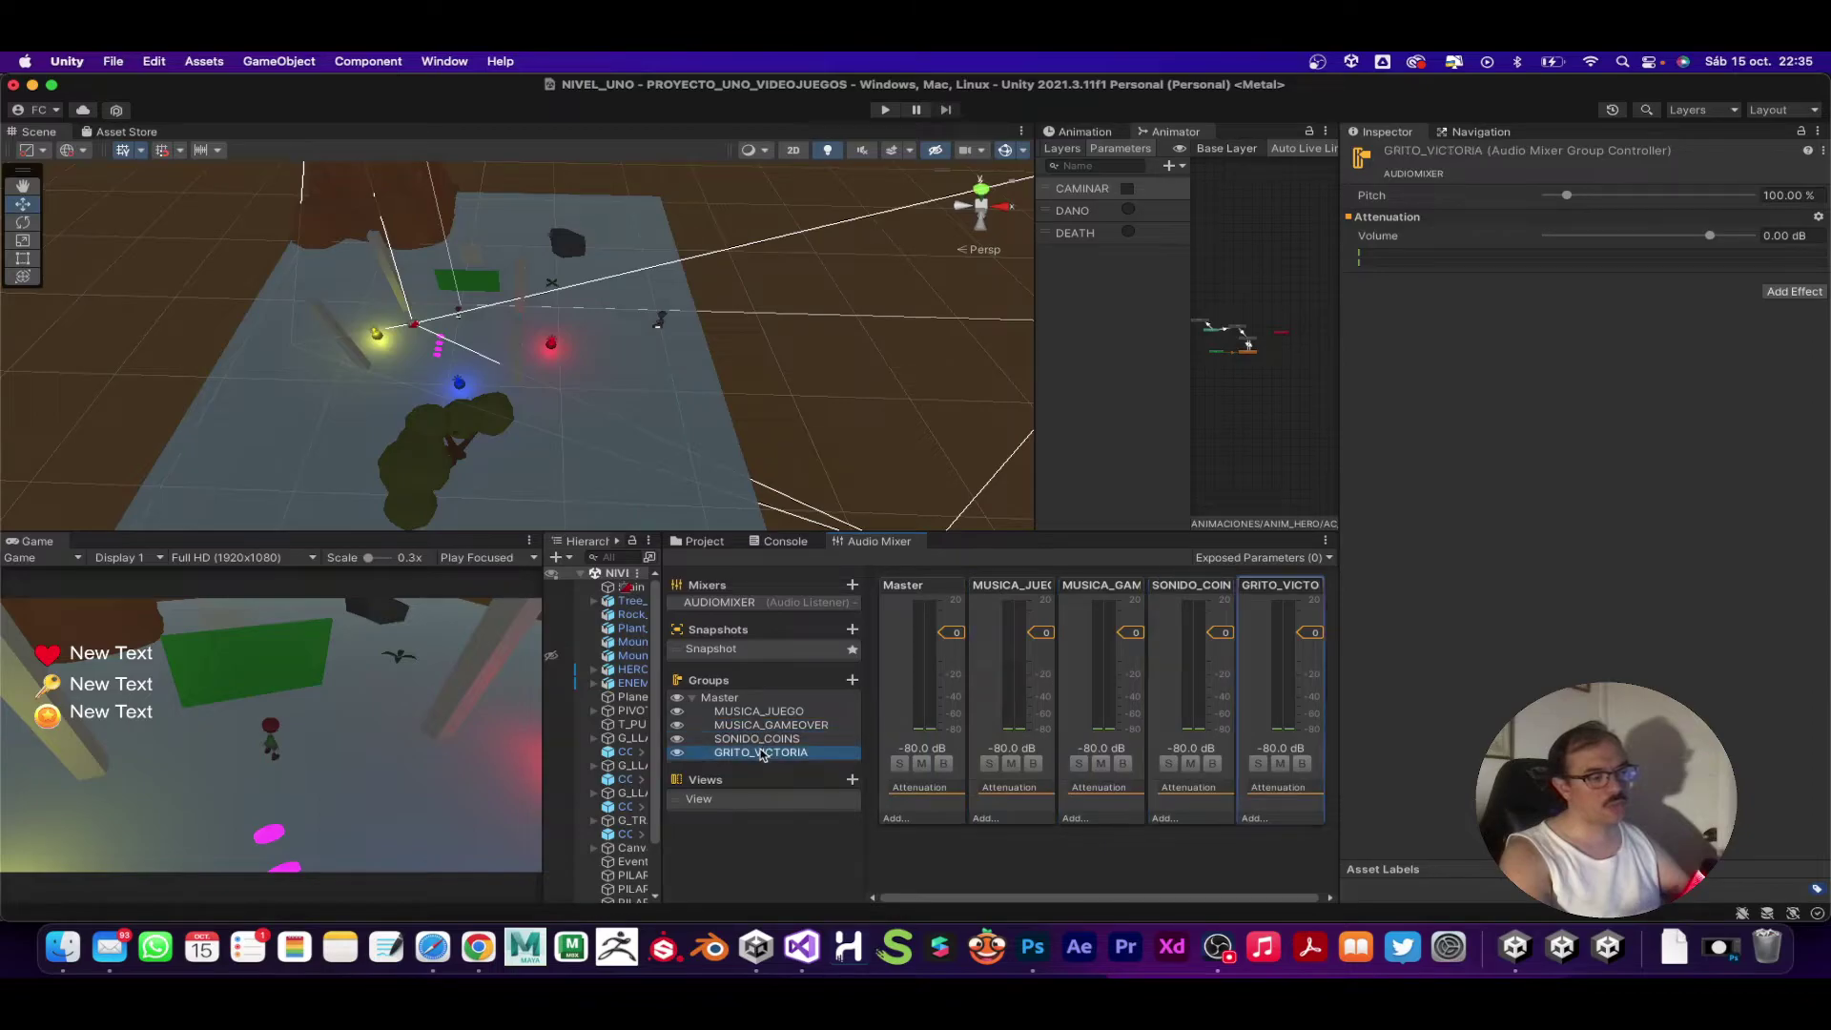
left_click_drag(758, 712, 780, 757)
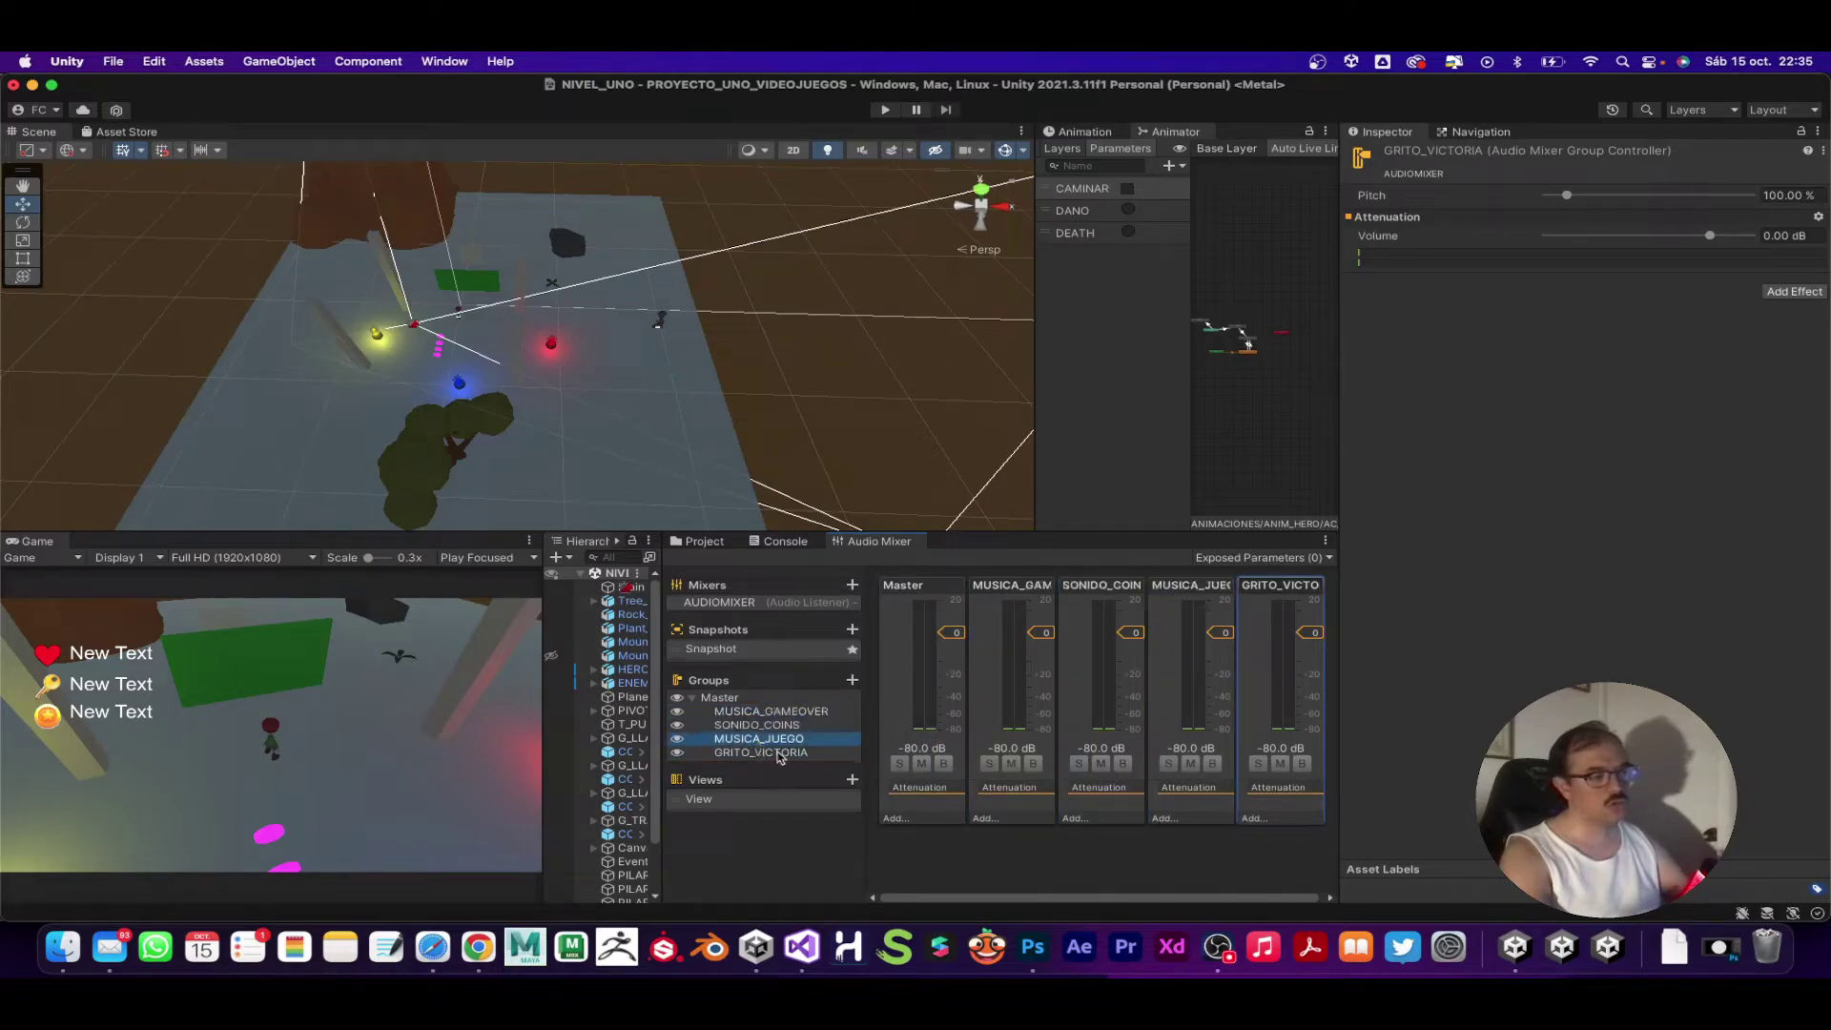
left_click(699, 696)
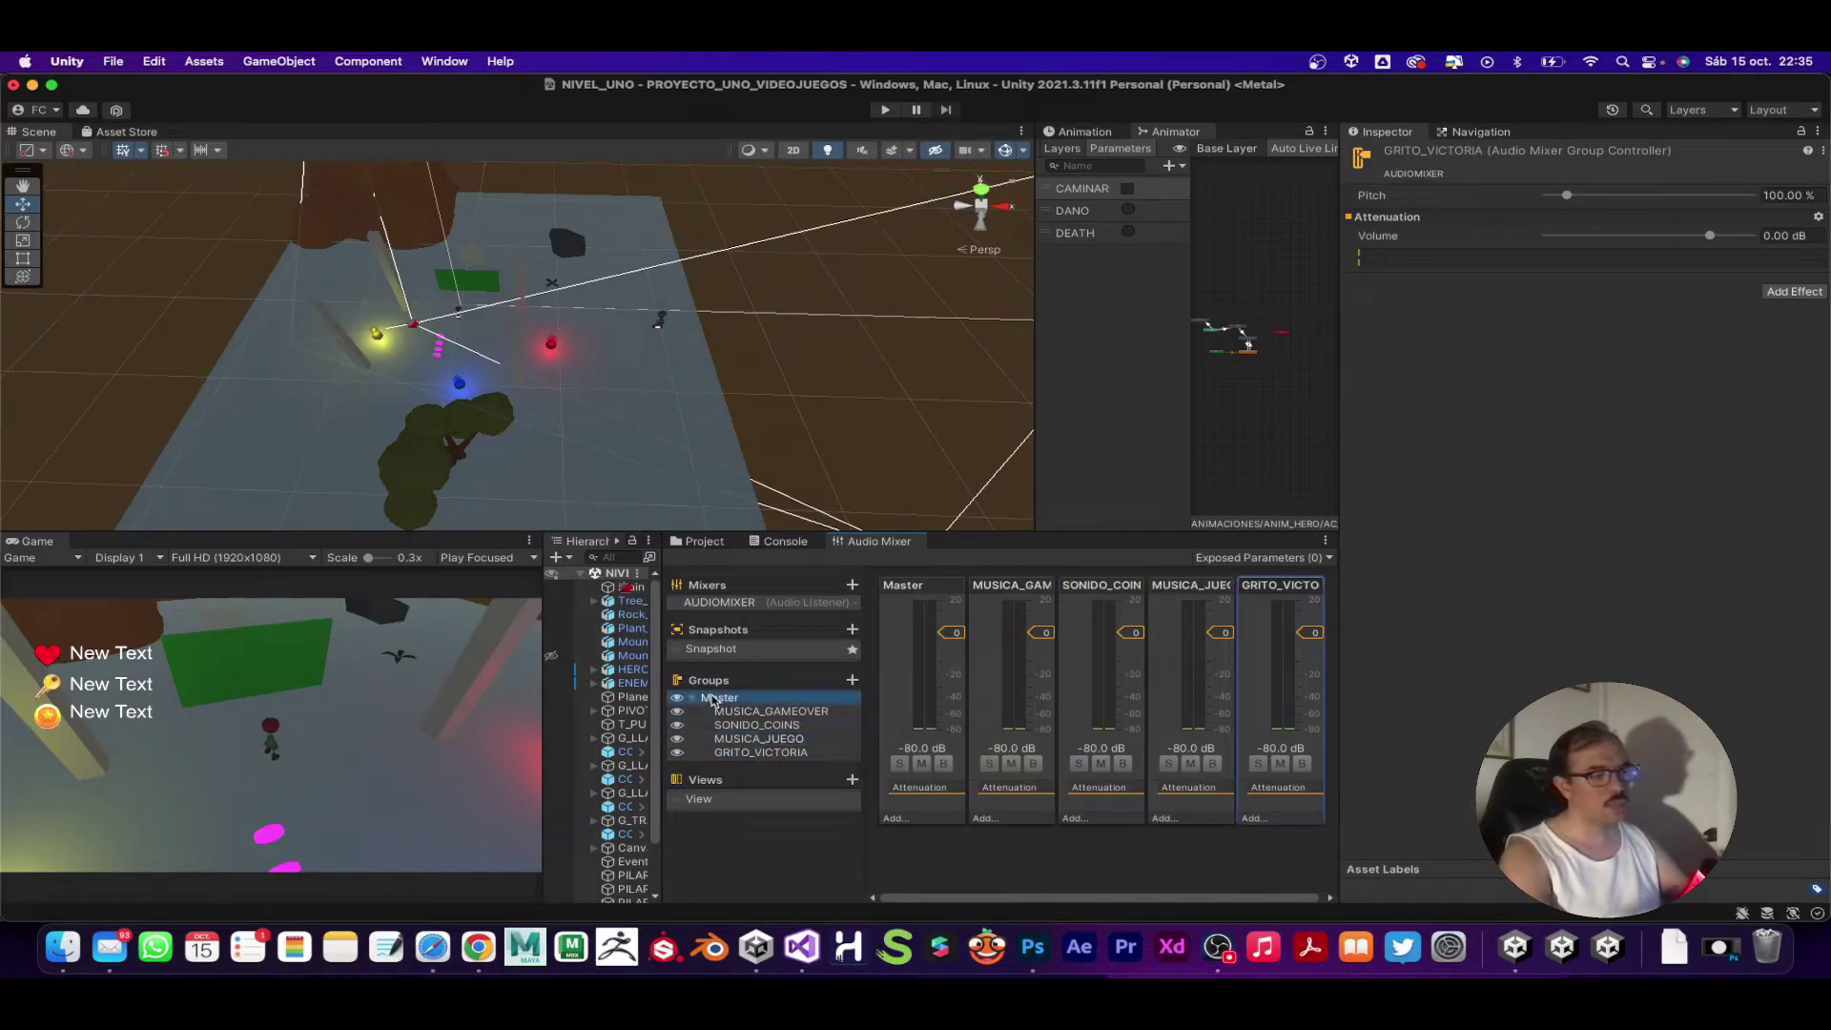
left_click(738, 736)
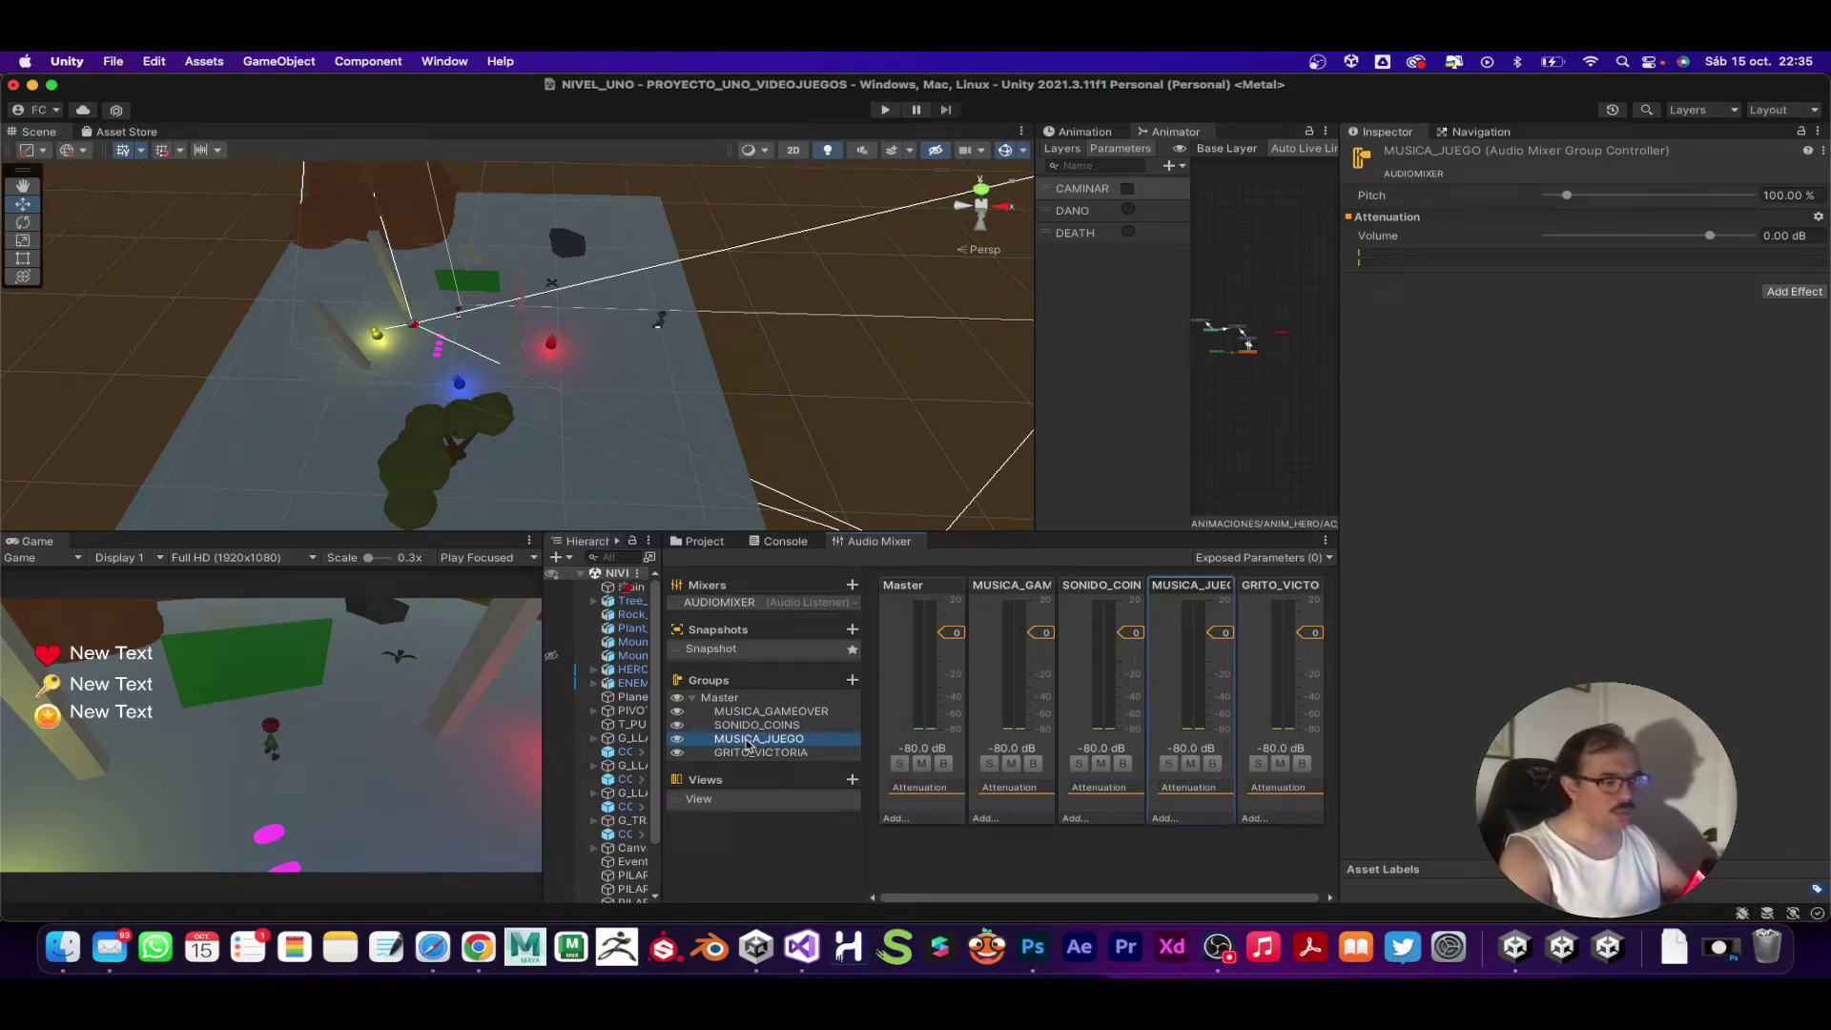
left_click_drag(749, 740, 752, 721)
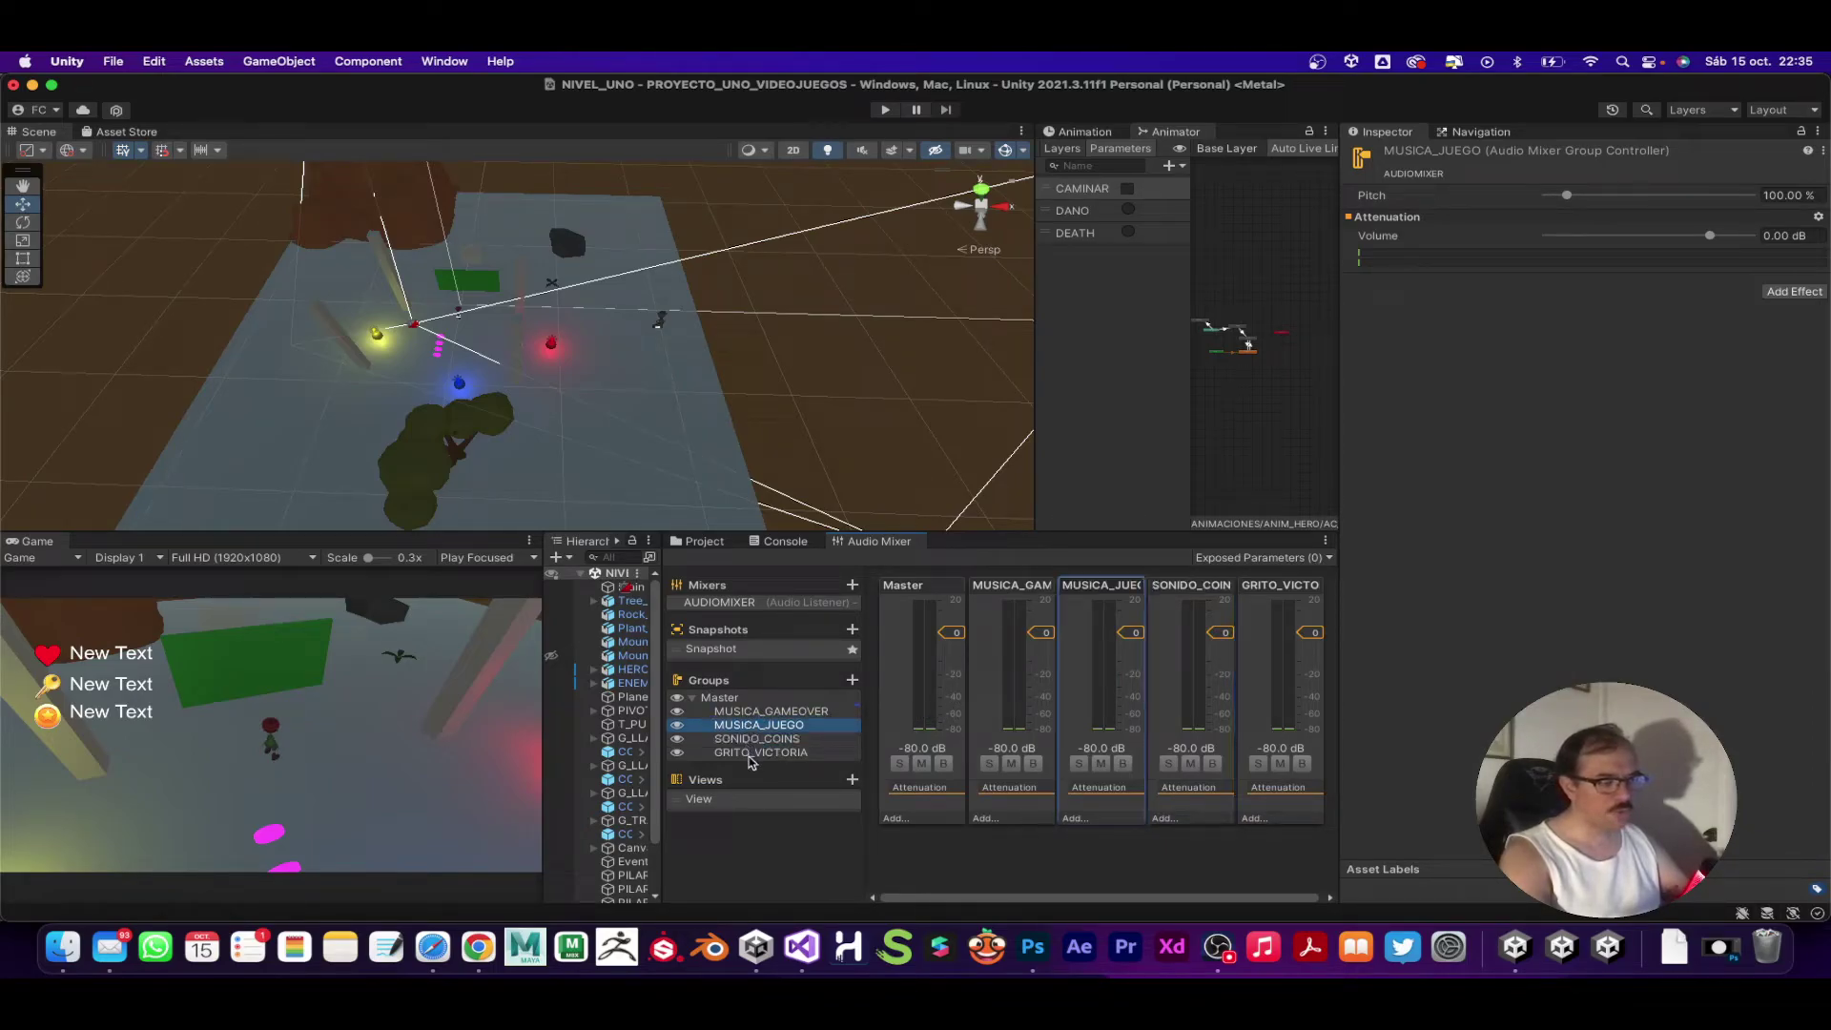
Step: Nest GRITO_VICTORIA under SONIDO_COINS, then move it back directly under Master
left_click(771, 737)
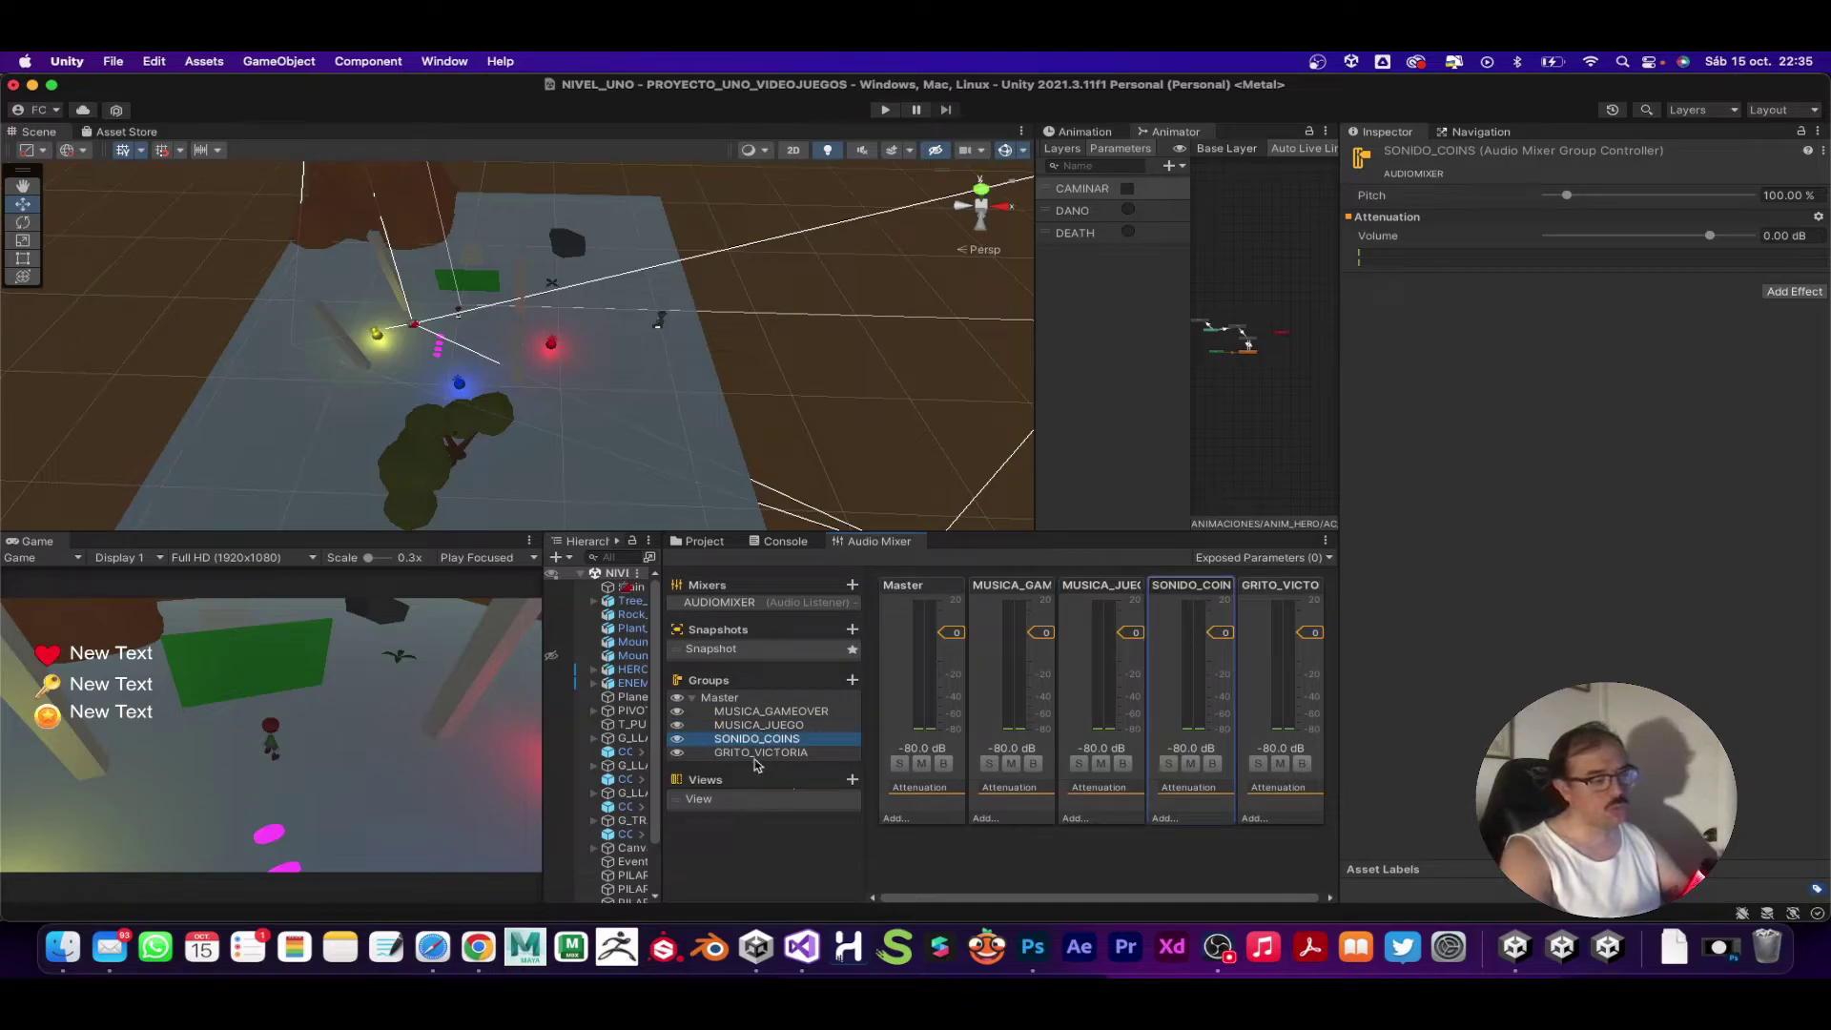
left_click(749, 754)
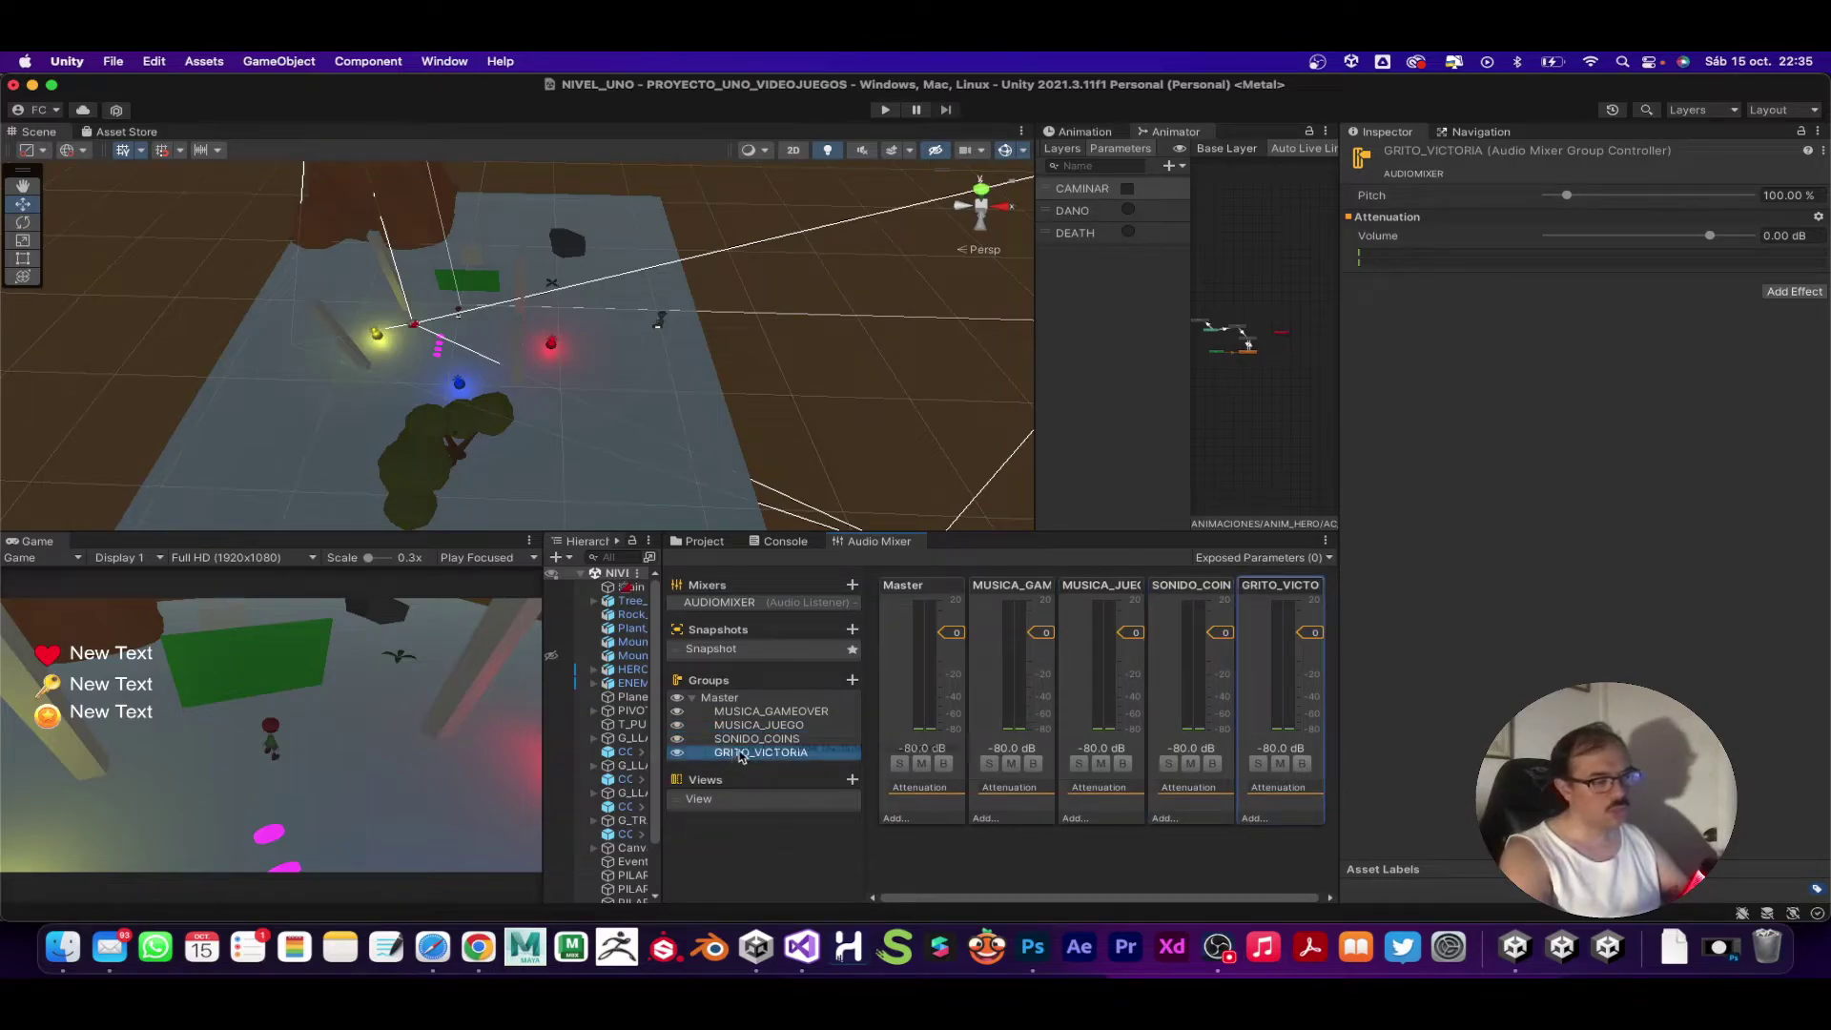
left_click_drag(731, 753, 760, 739)
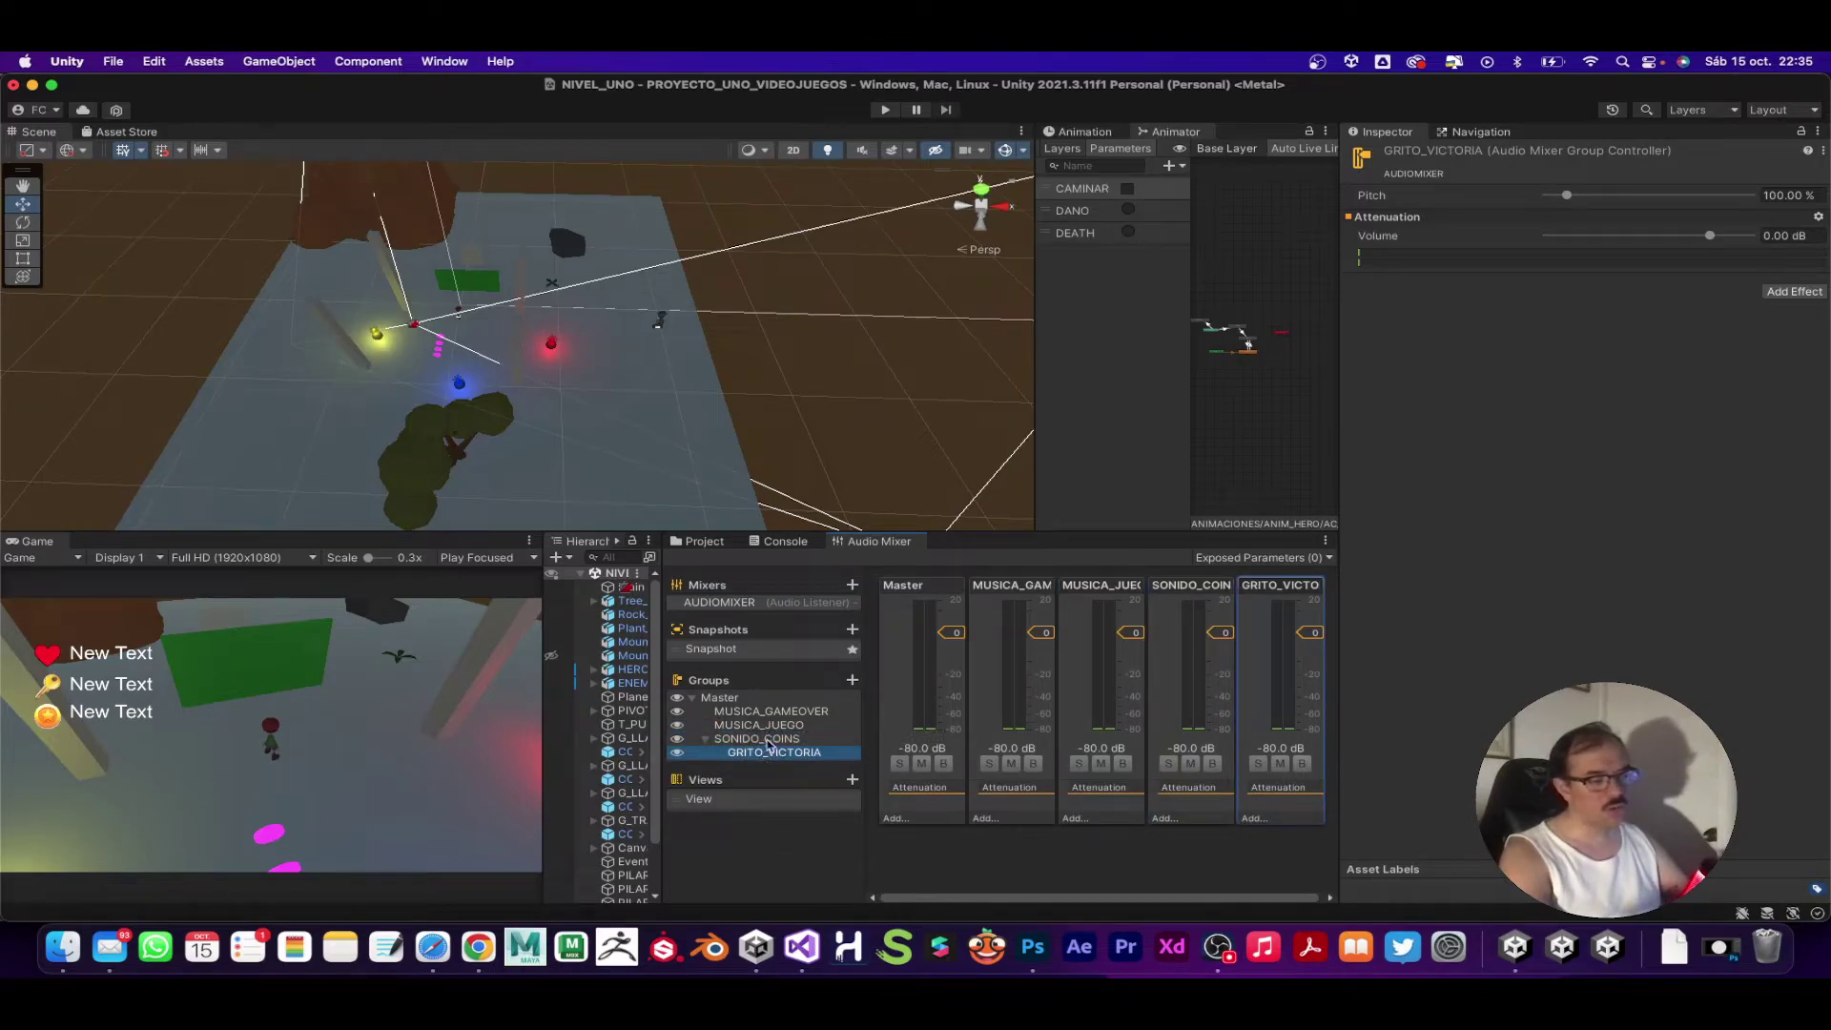
left_click(766, 740)
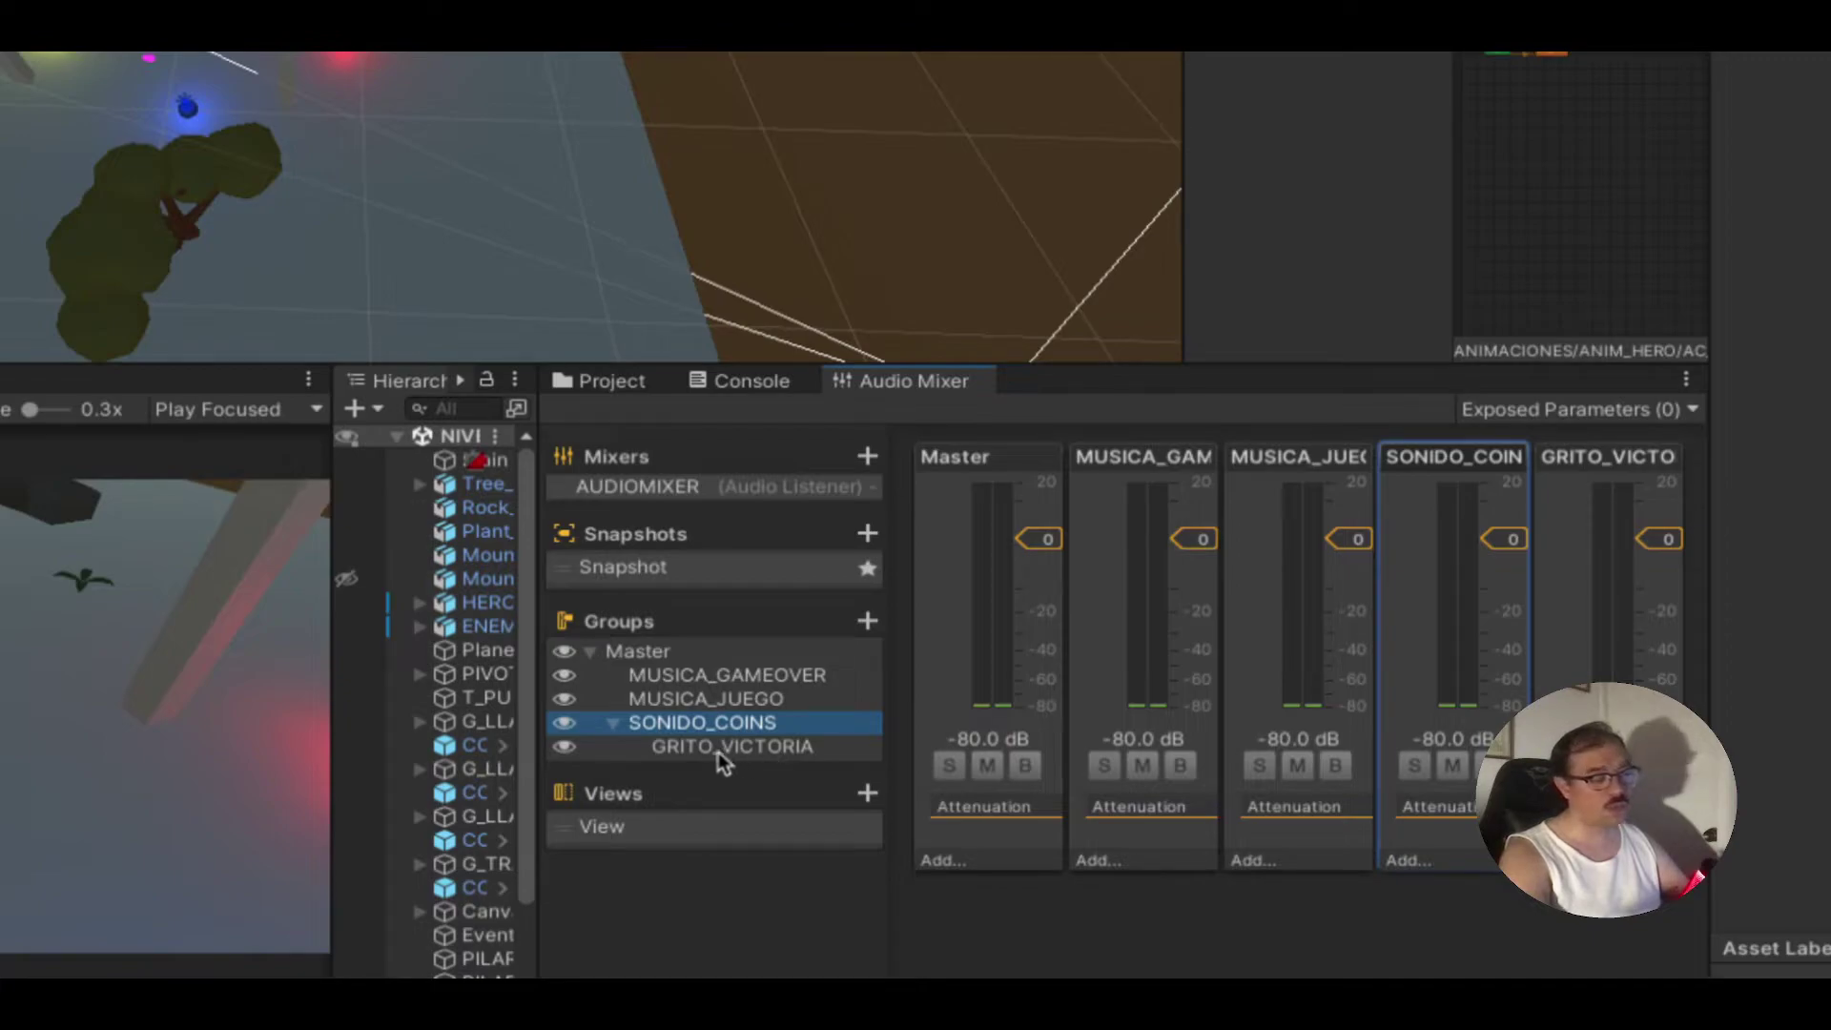
left_click(718, 751)
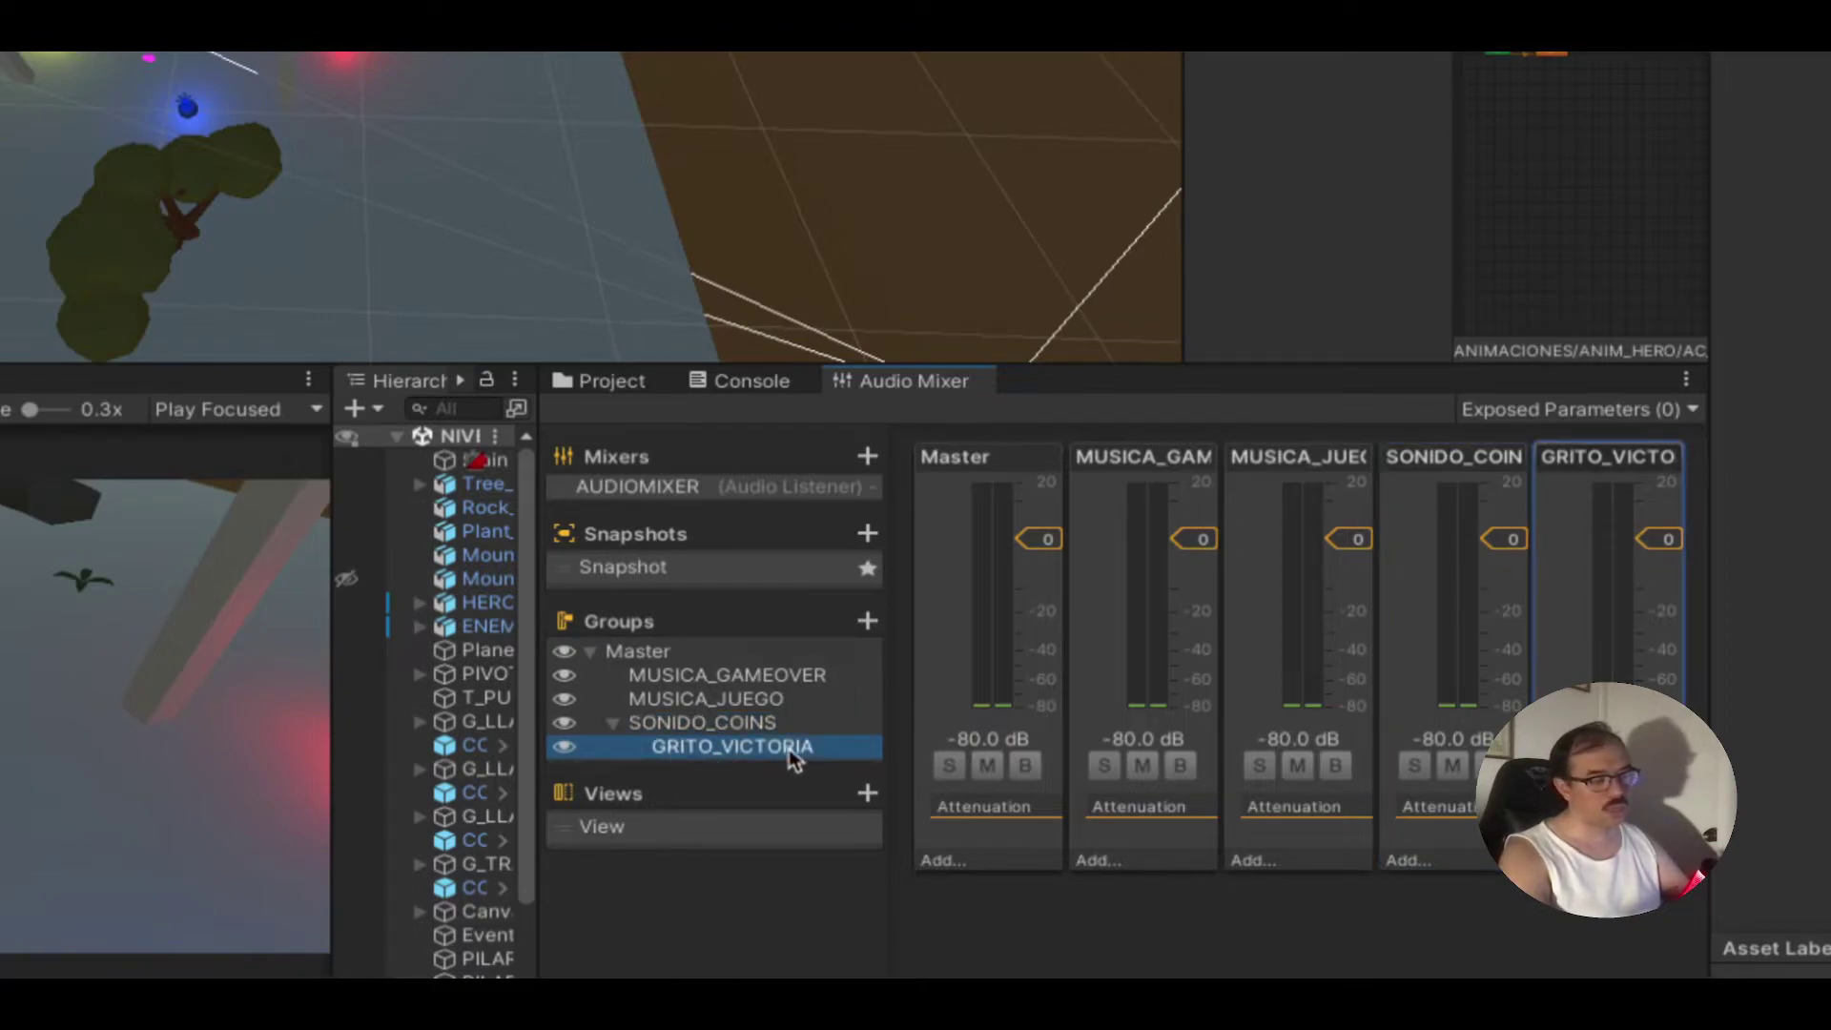
left_click(694, 729)
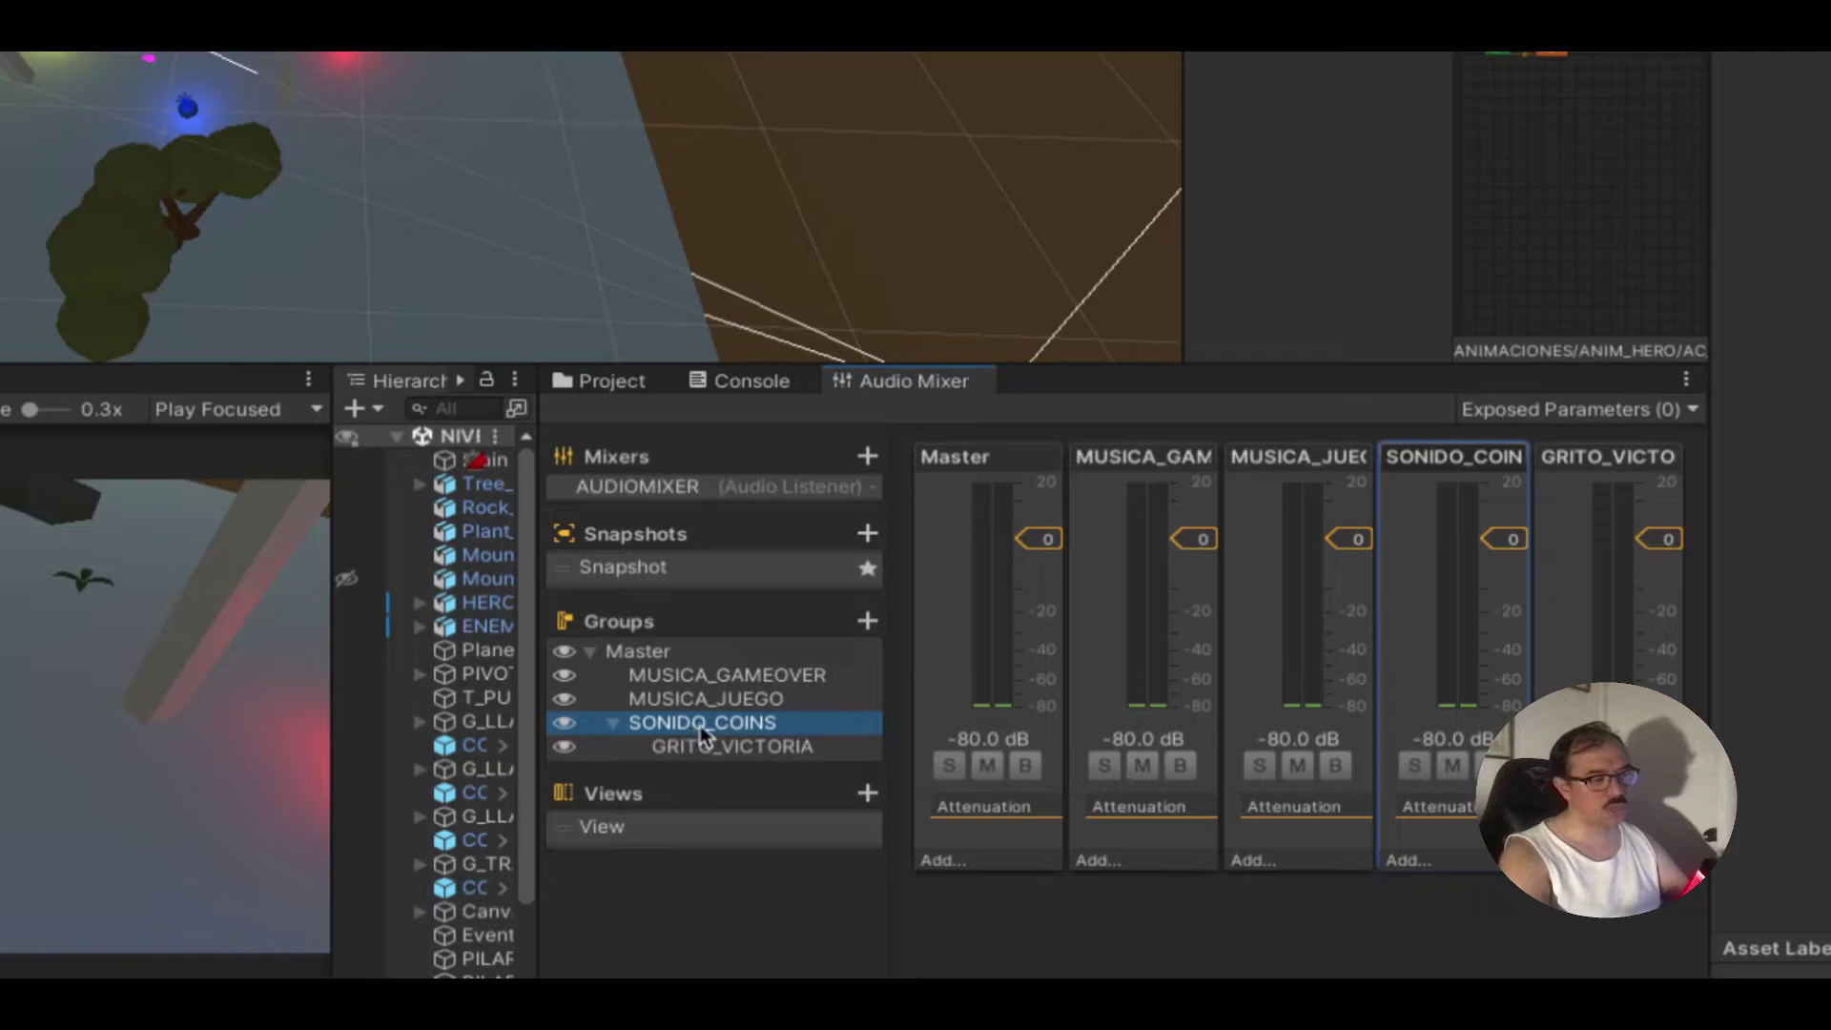
left_click_drag(706, 746, 689, 735)
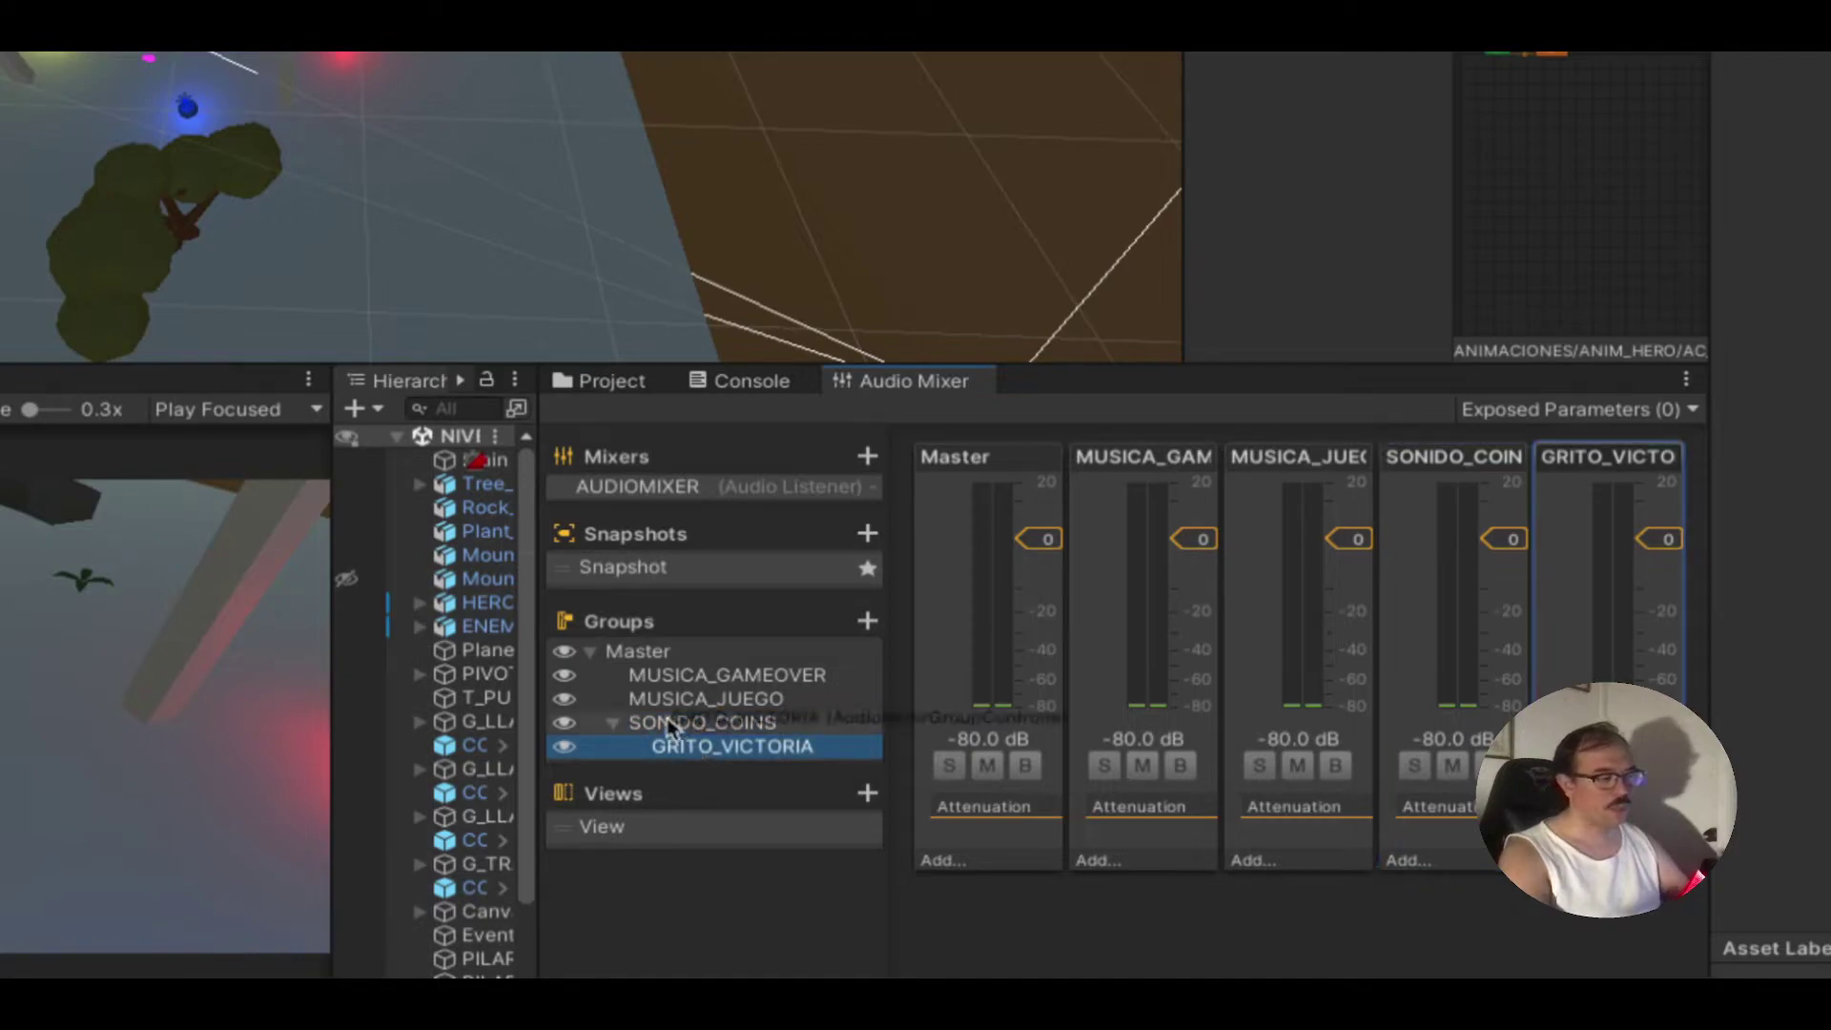
Step: Review each mixer group and the Master group to confirm the flat layout
left_click(685, 676)
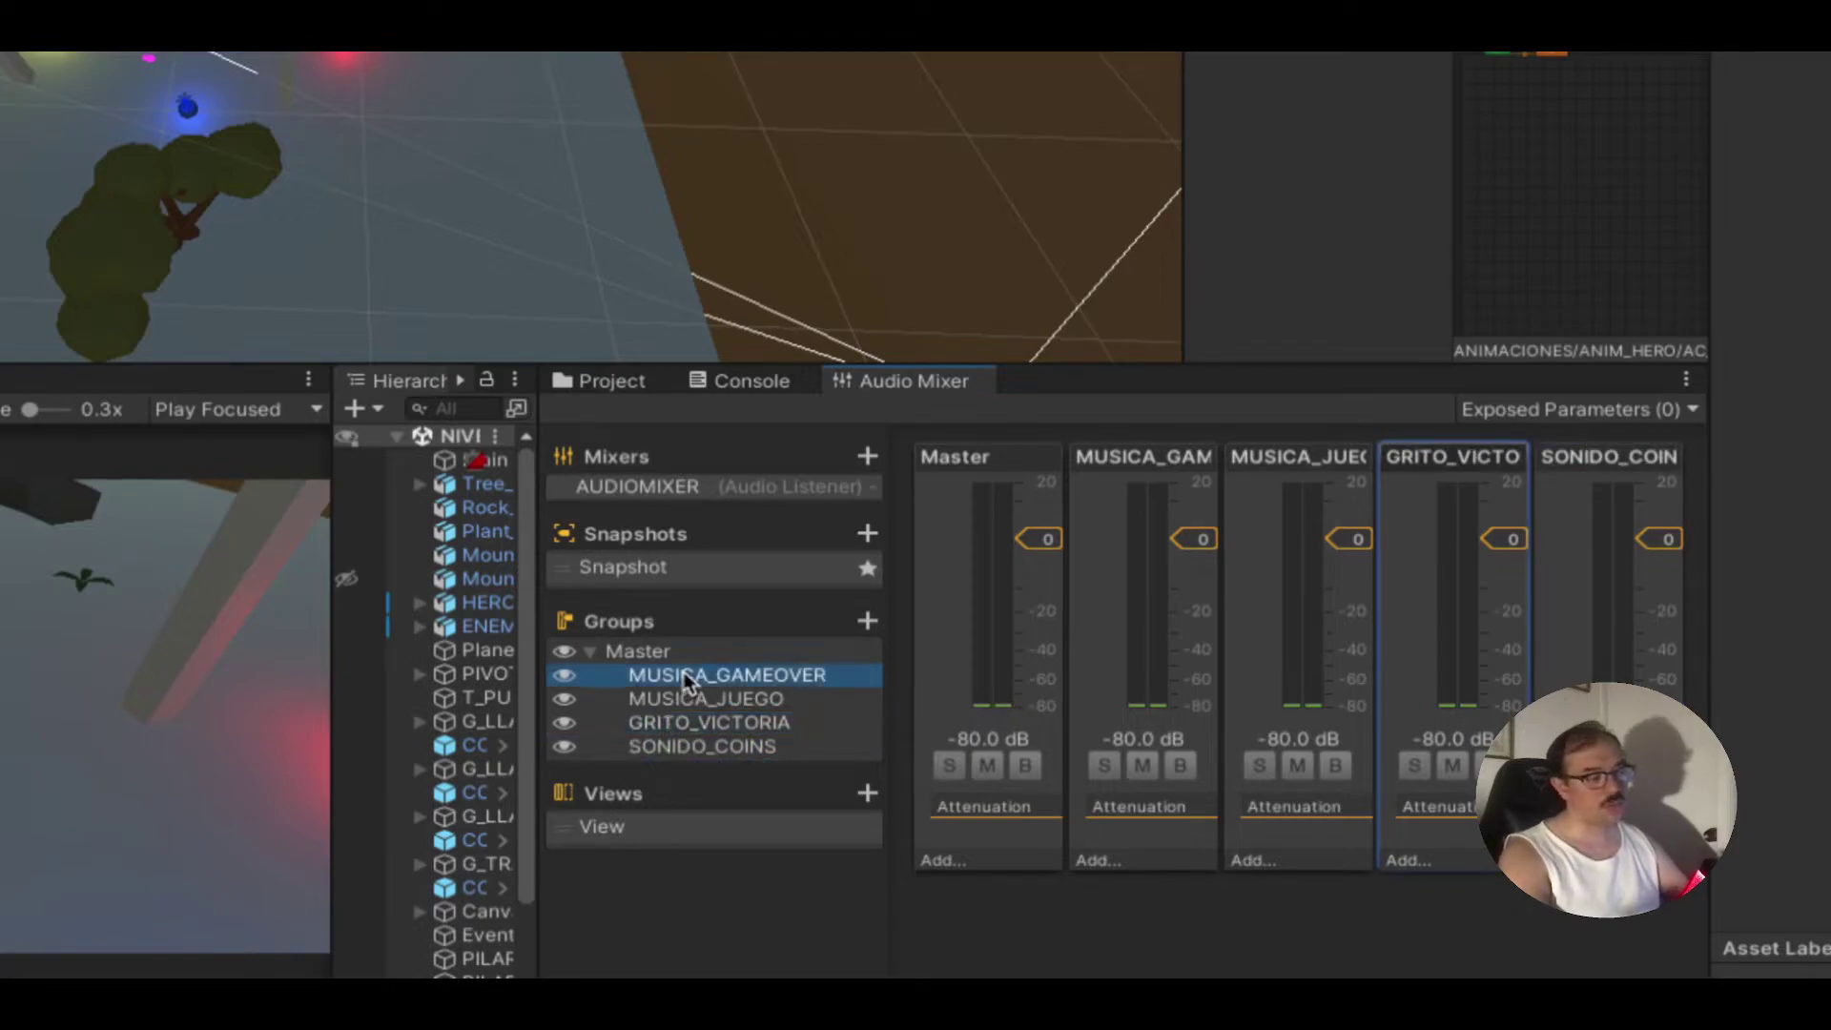
left_click(689, 699)
left_click(692, 723)
left_click(696, 737)
left_click(697, 725)
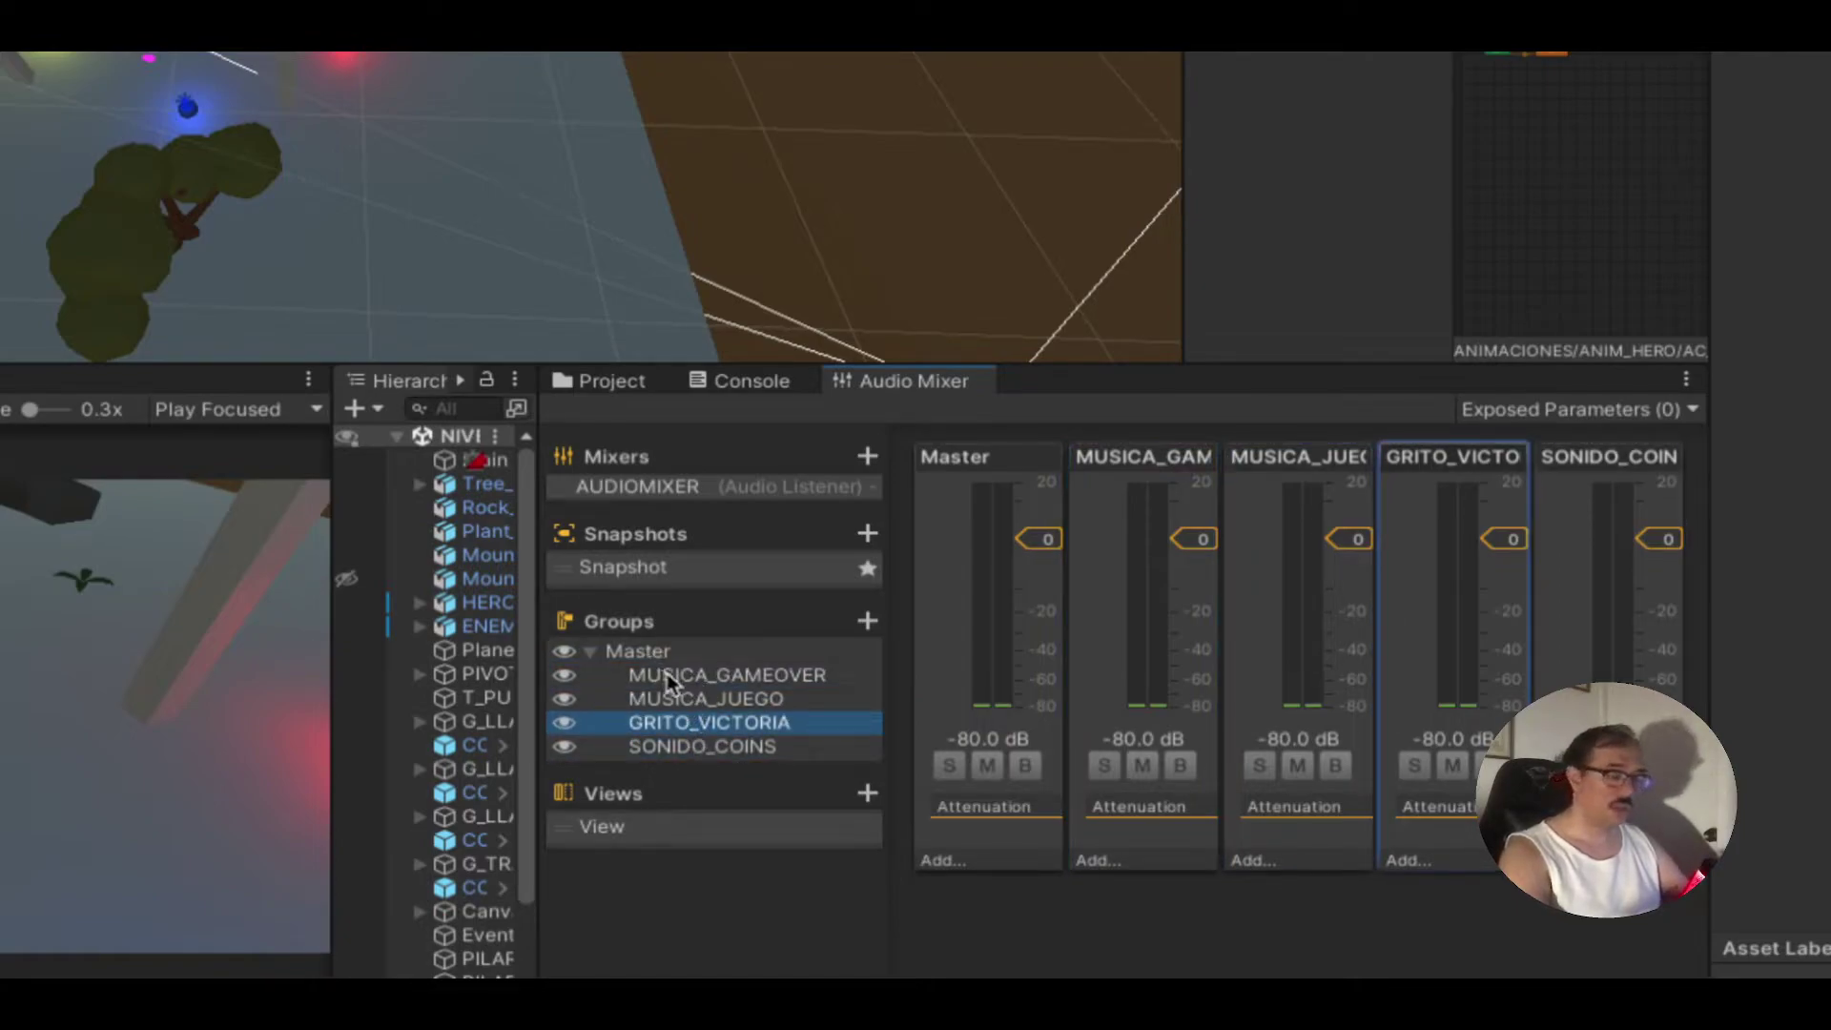
left_click(633, 649)
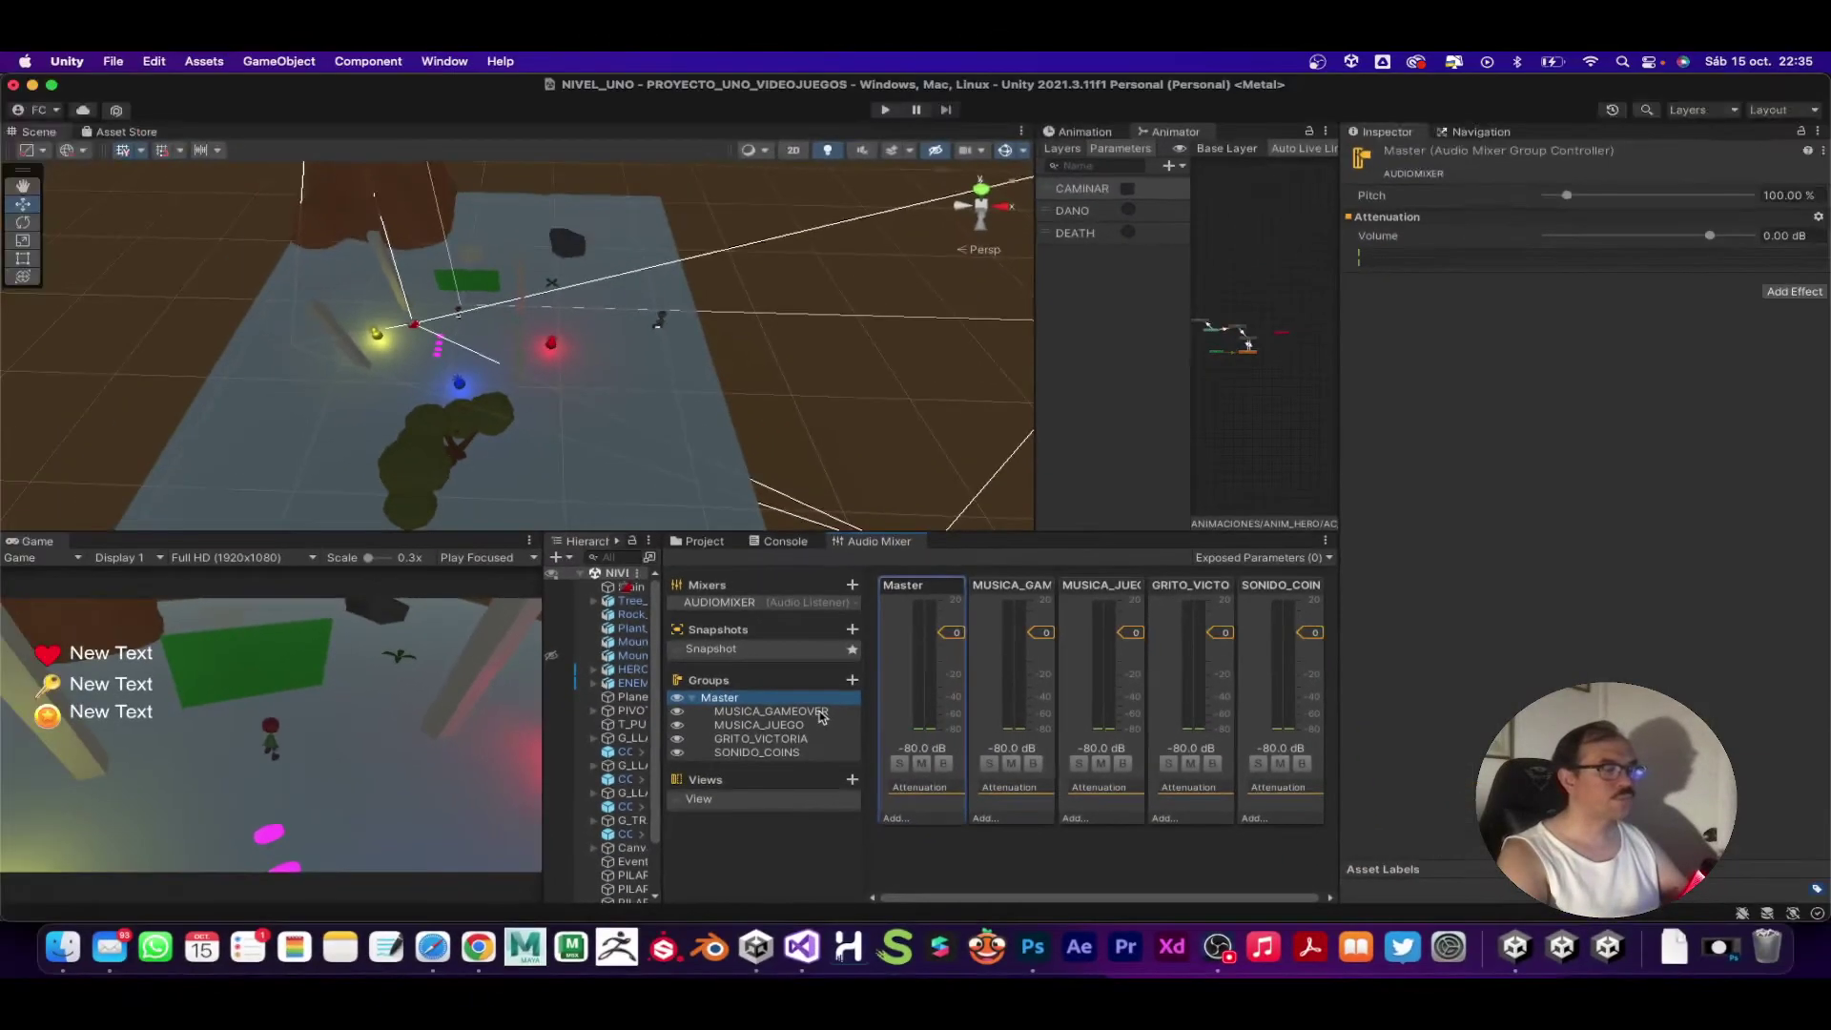
Step: Widen the panels, select MUSICA_JUEGO and expand its Audio Source, which plays the MUSICA clip
mouse_move(662, 671)
left_mouse_down()
mouse_move(809, 664)
mouse_move(676, 665)
left_mouse_up()
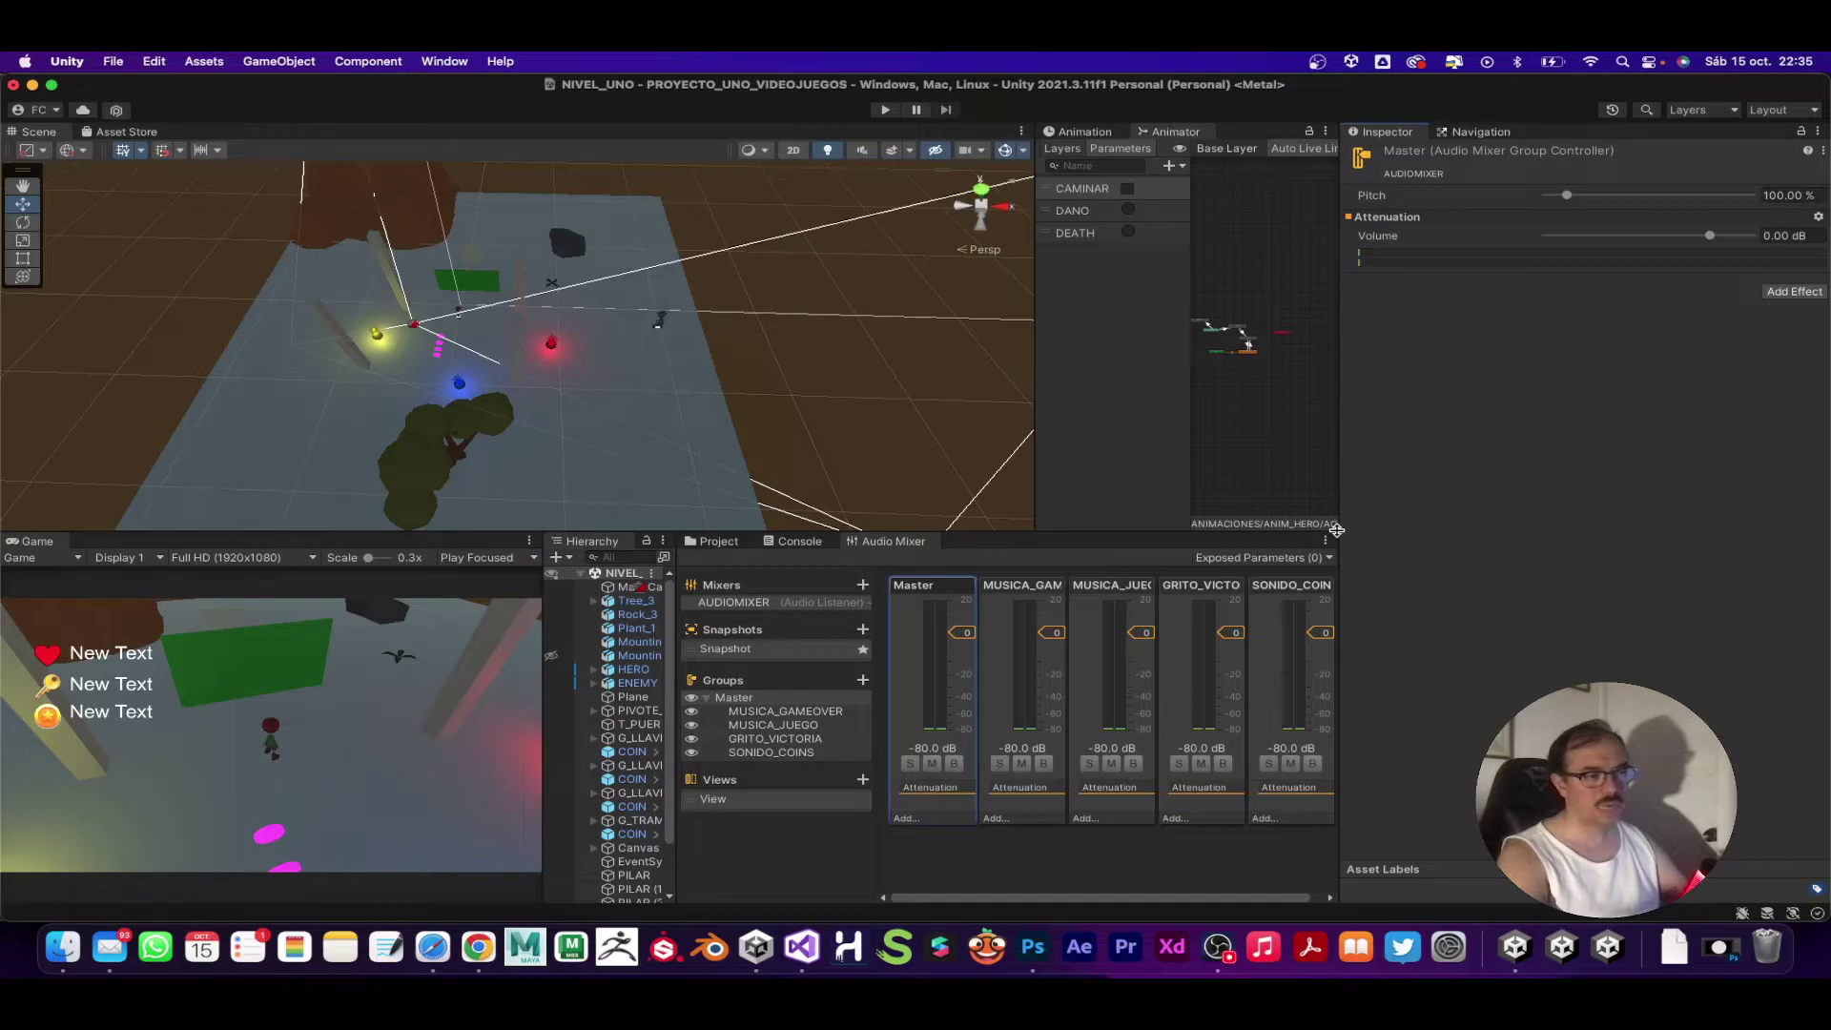
left_click_drag(1337, 531, 1429, 530)
left_click_drag(577, 714, 424, 715)
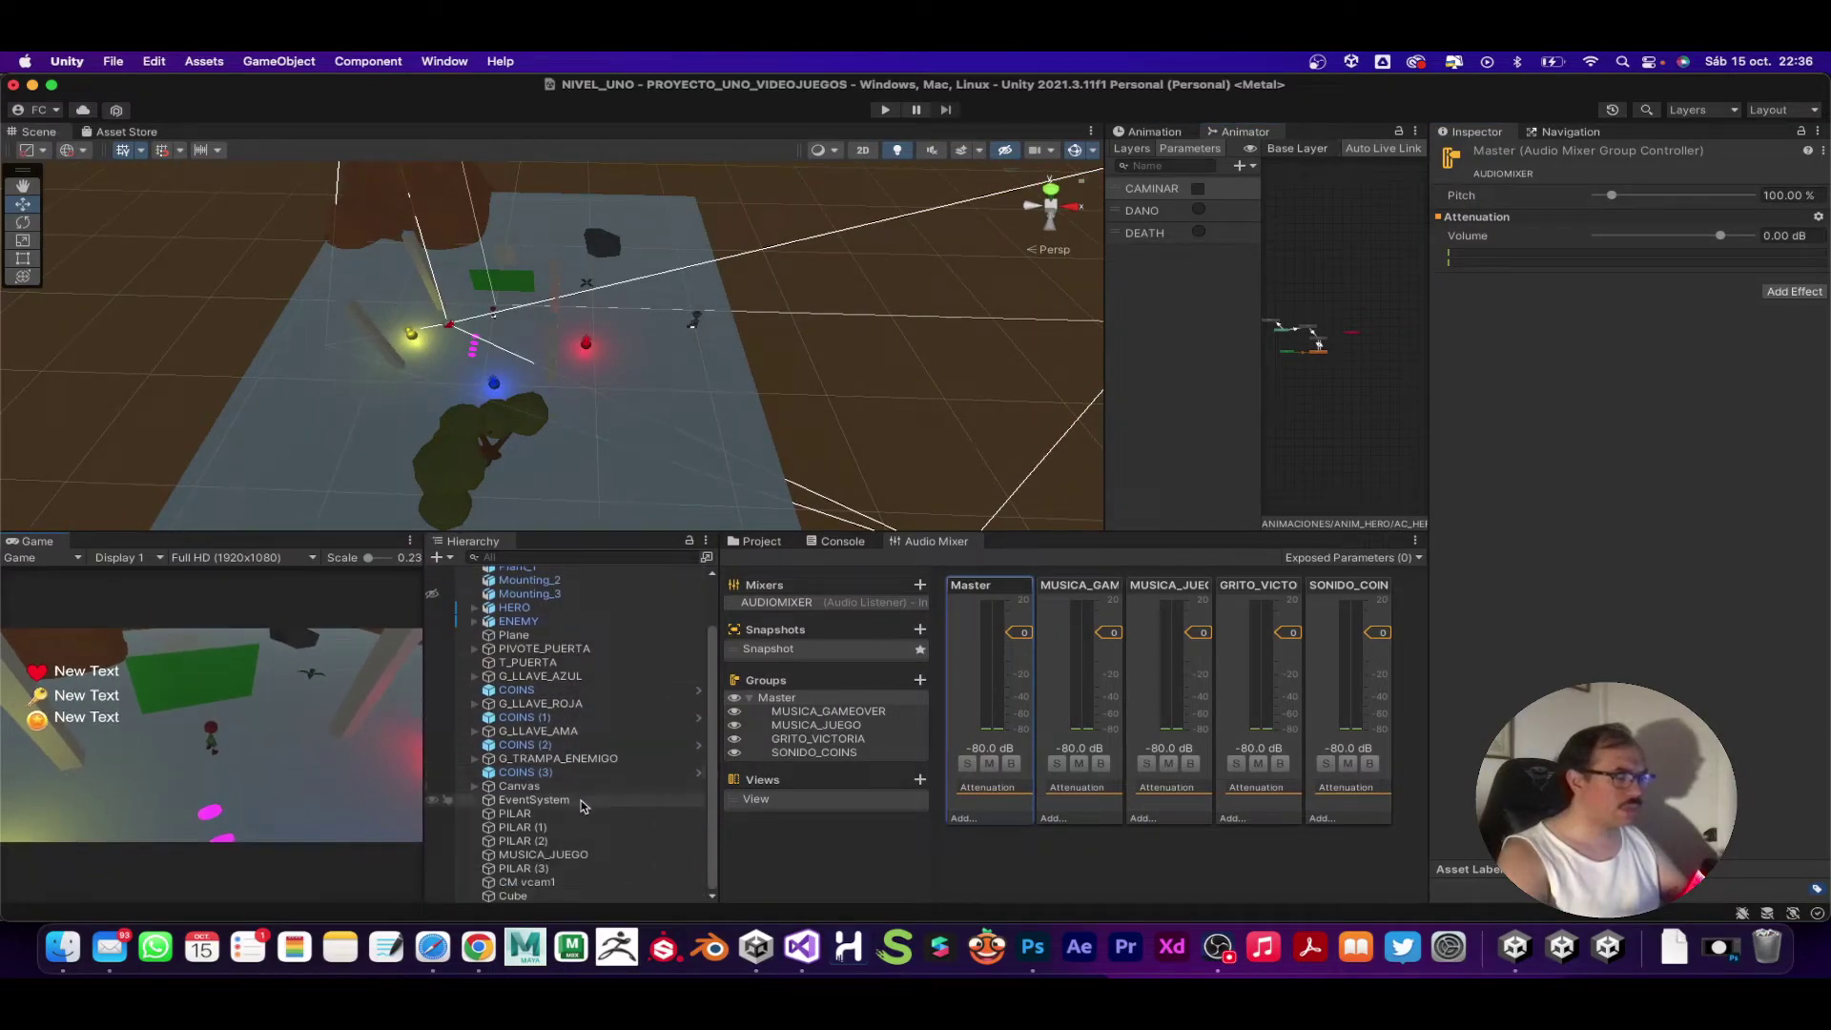
left_click(576, 855)
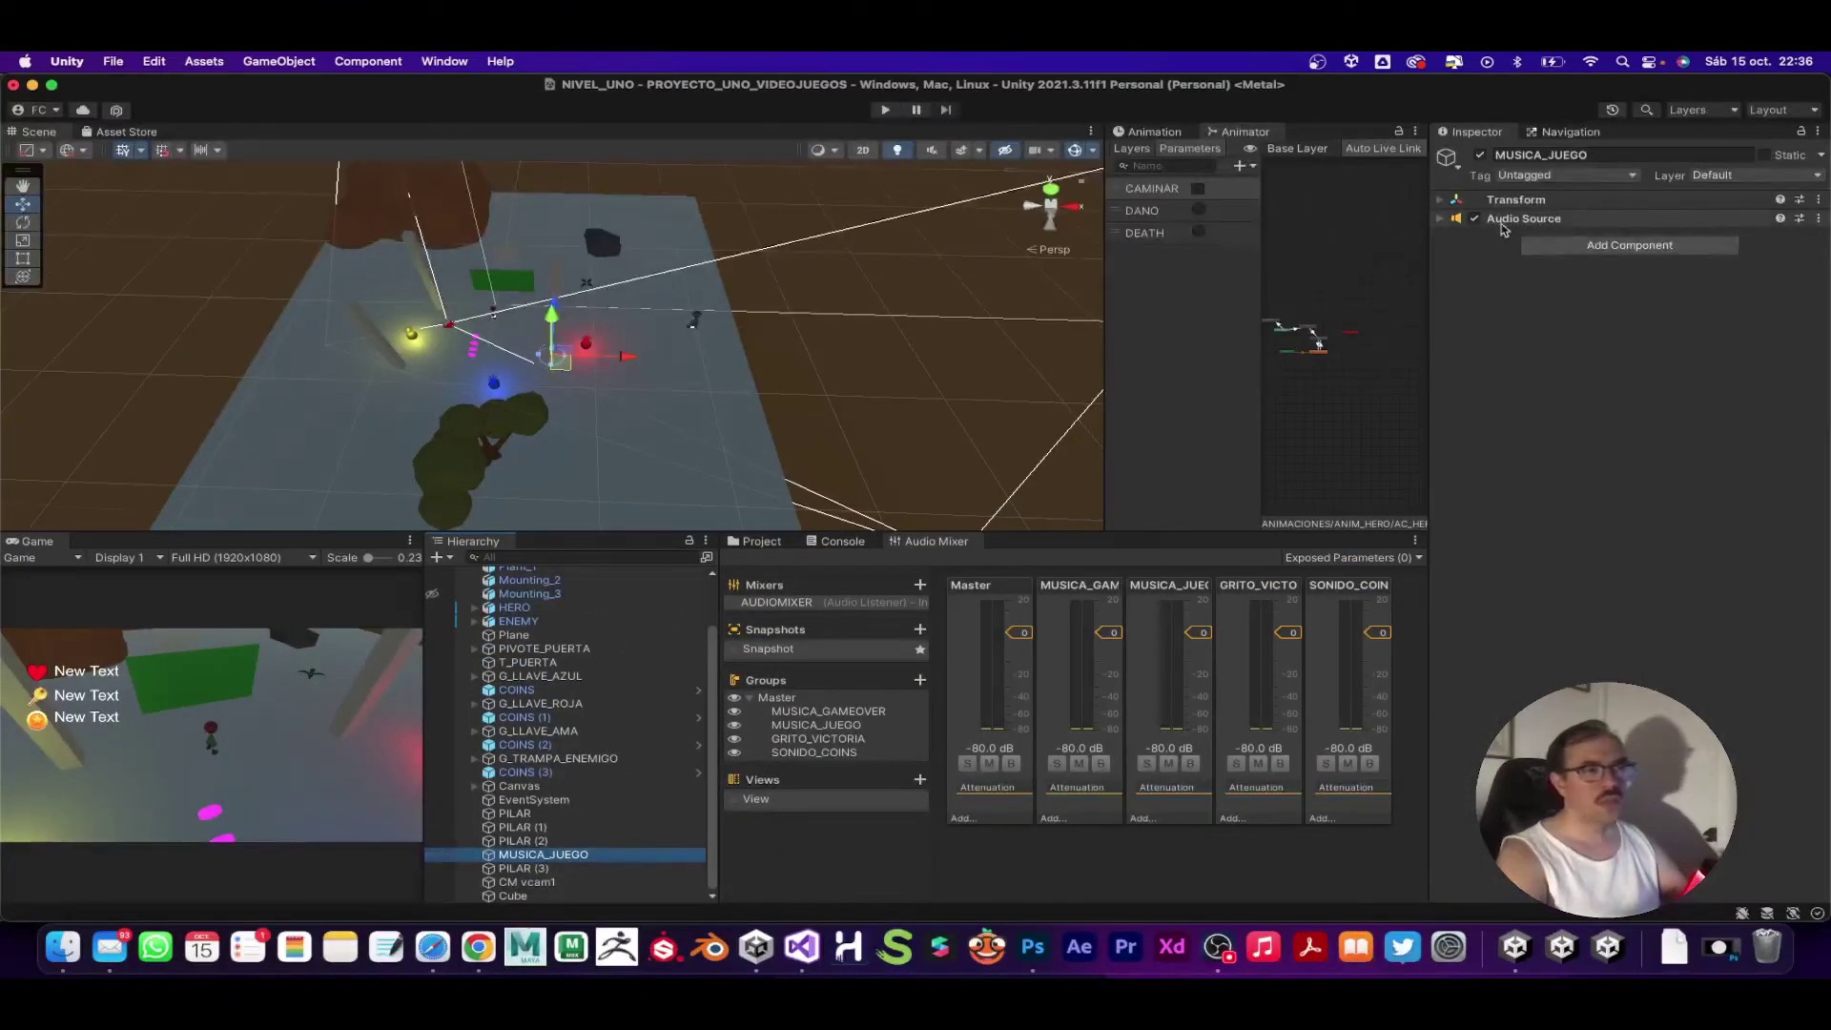
left_click(1441, 219)
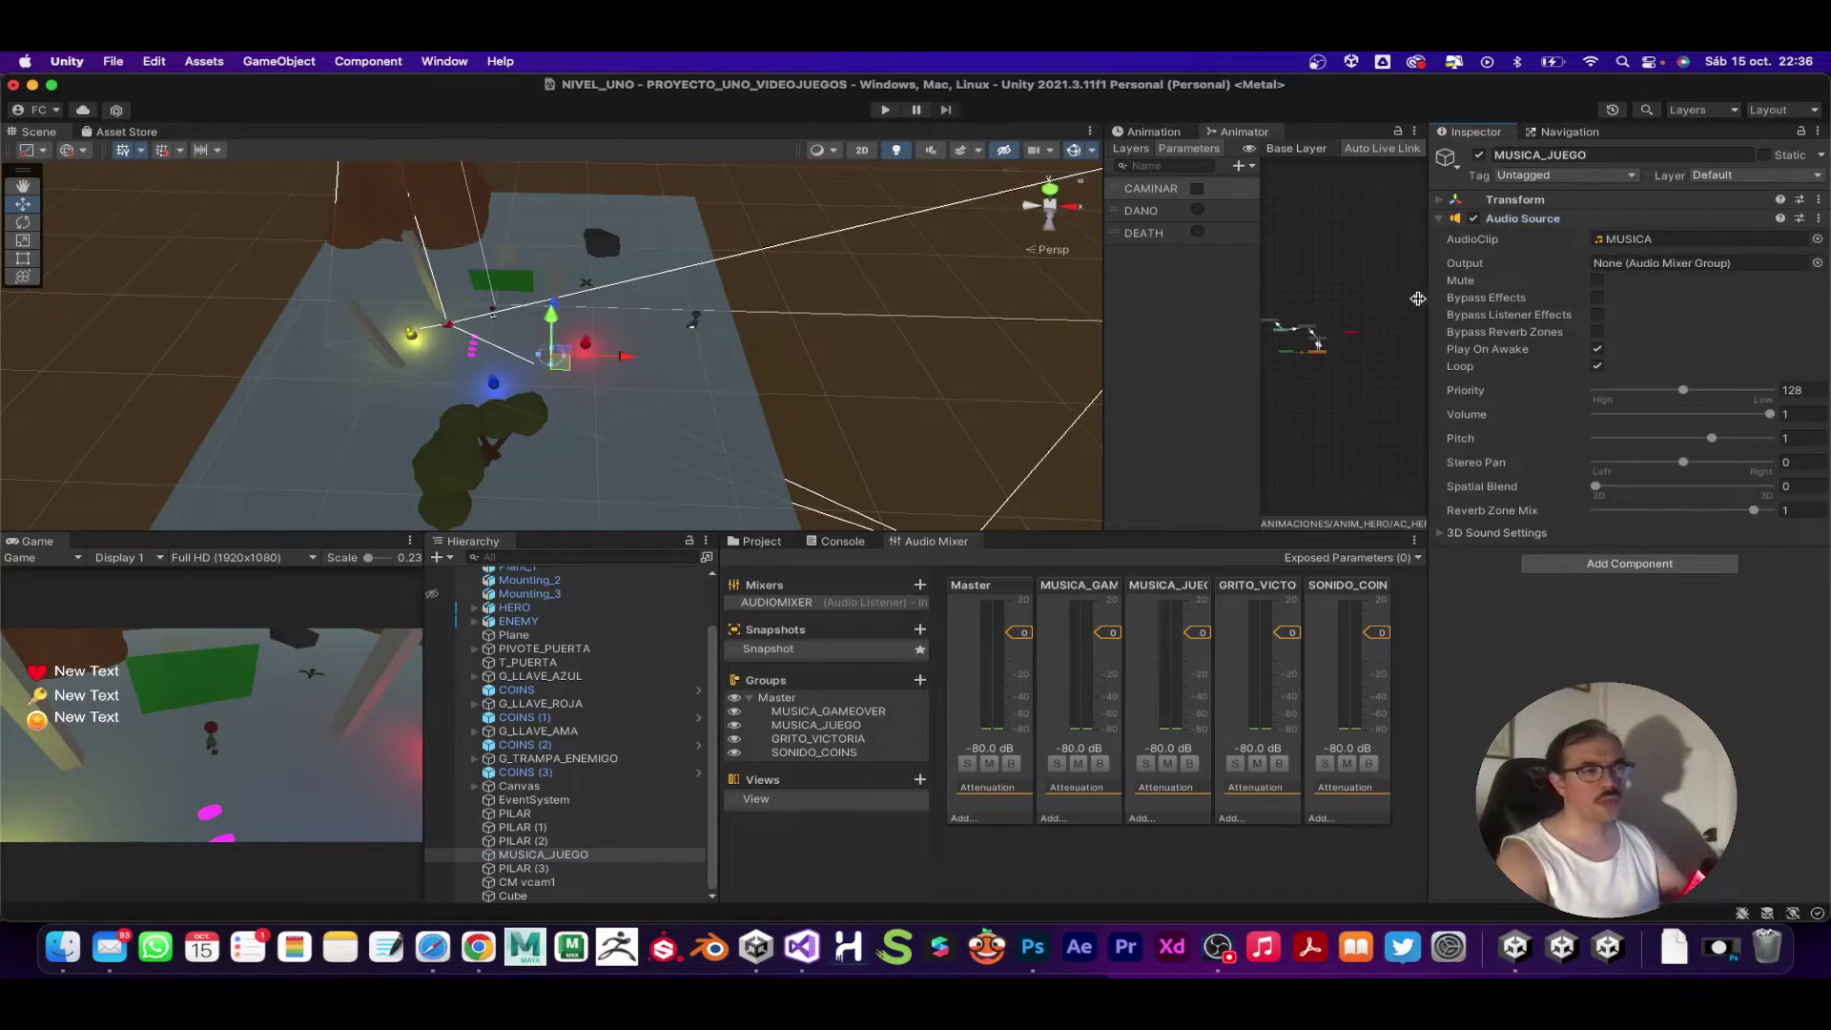
left_click_drag(1430, 295, 1240, 296)
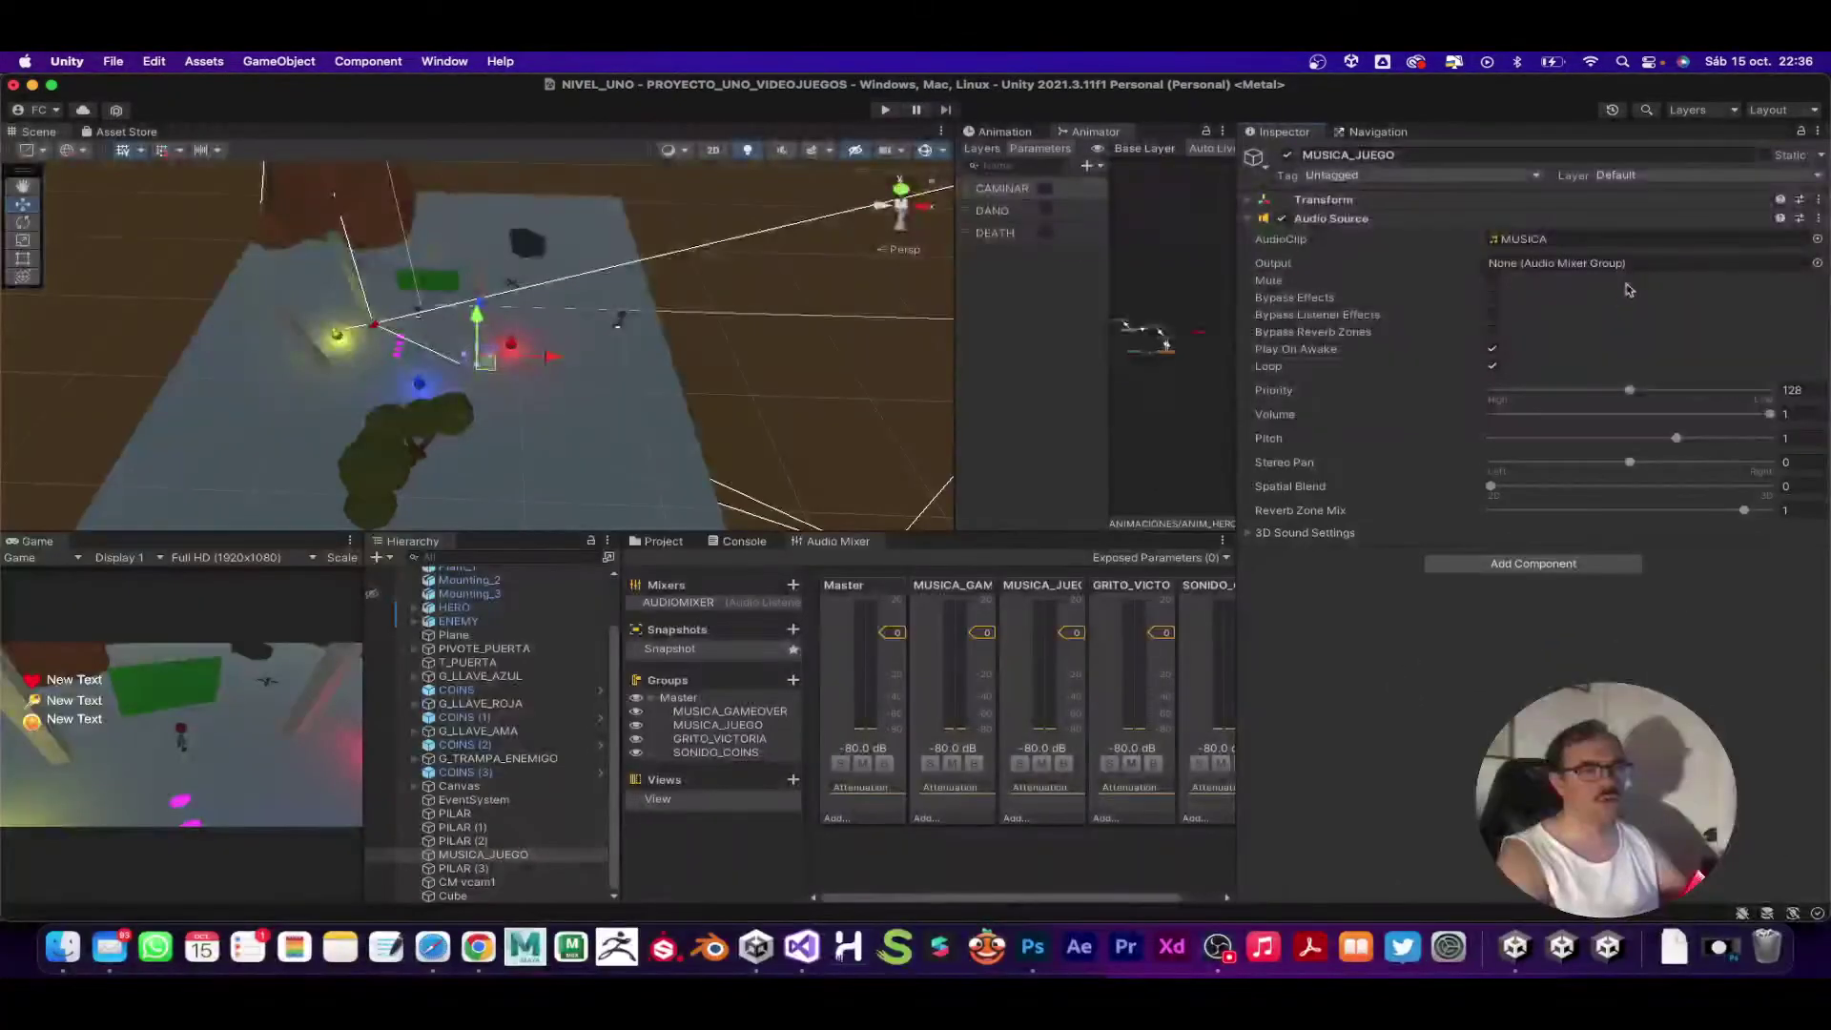
Step: Set MUSICA_JUEGO's Audio Source output to the MUSICA_JUEGO mixer group, then select HERO
left_click(1817, 263)
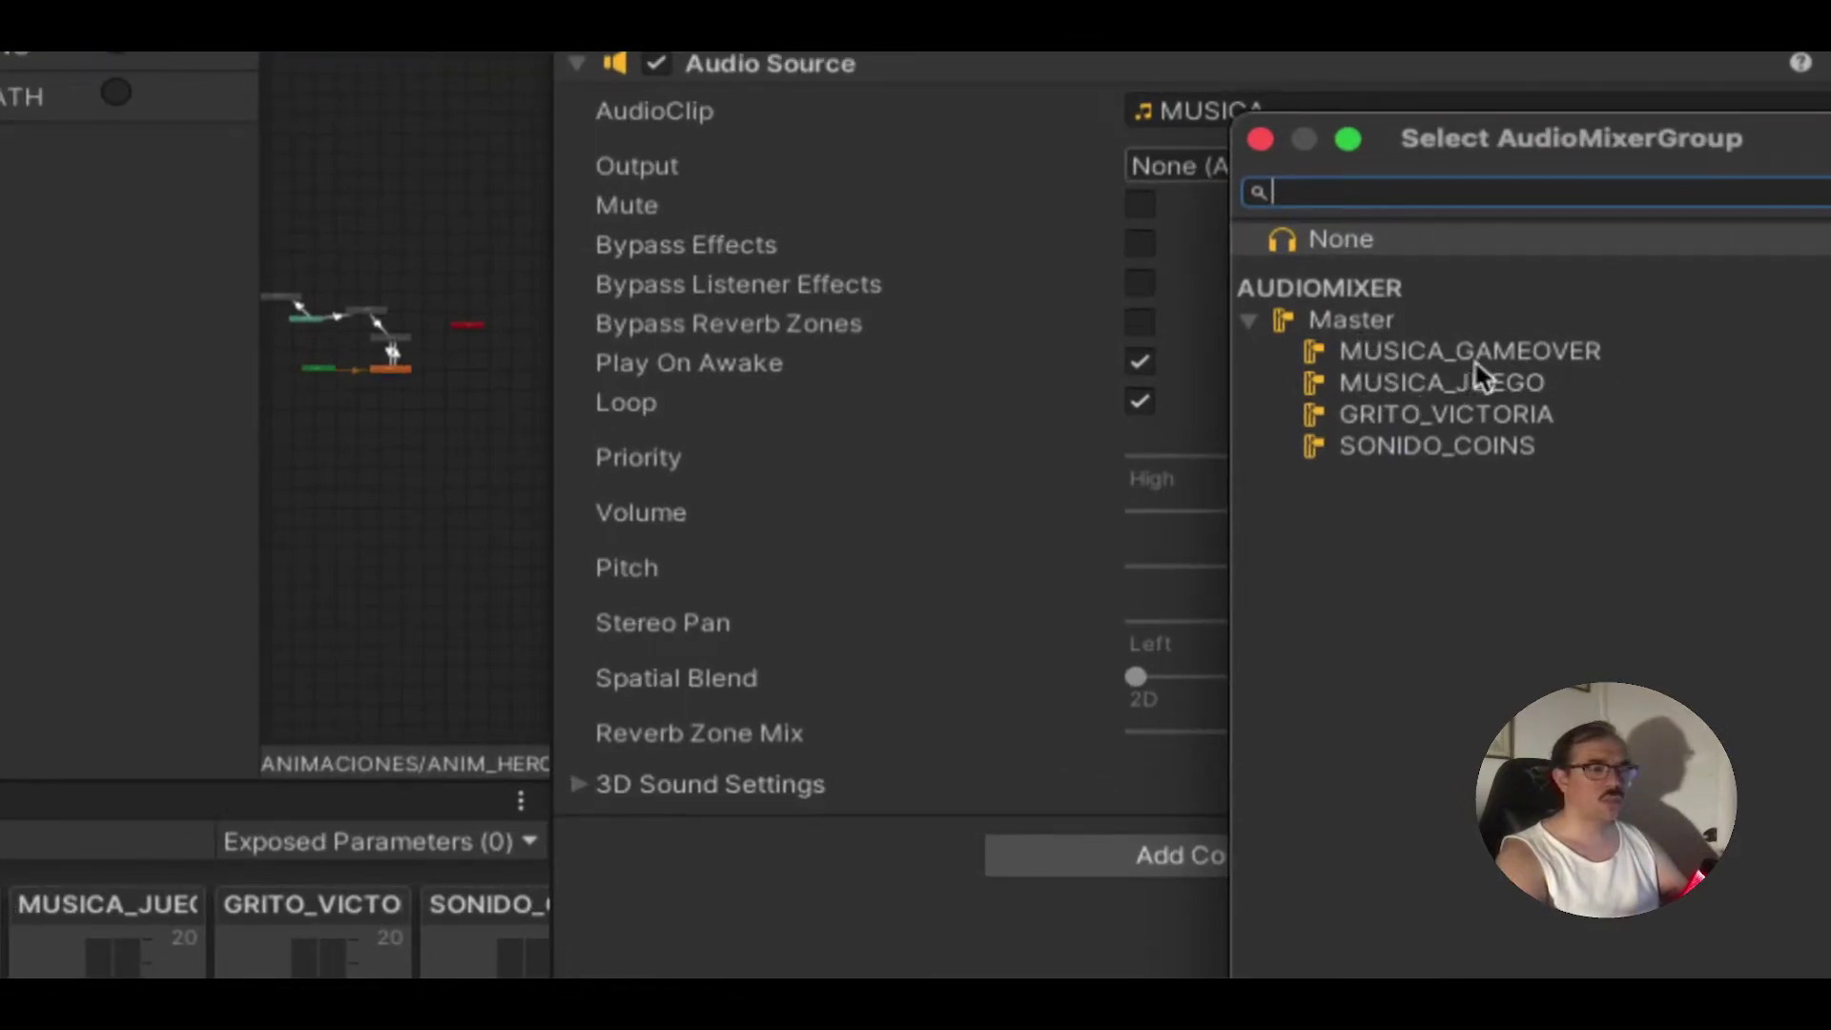
left_click(1381, 385)
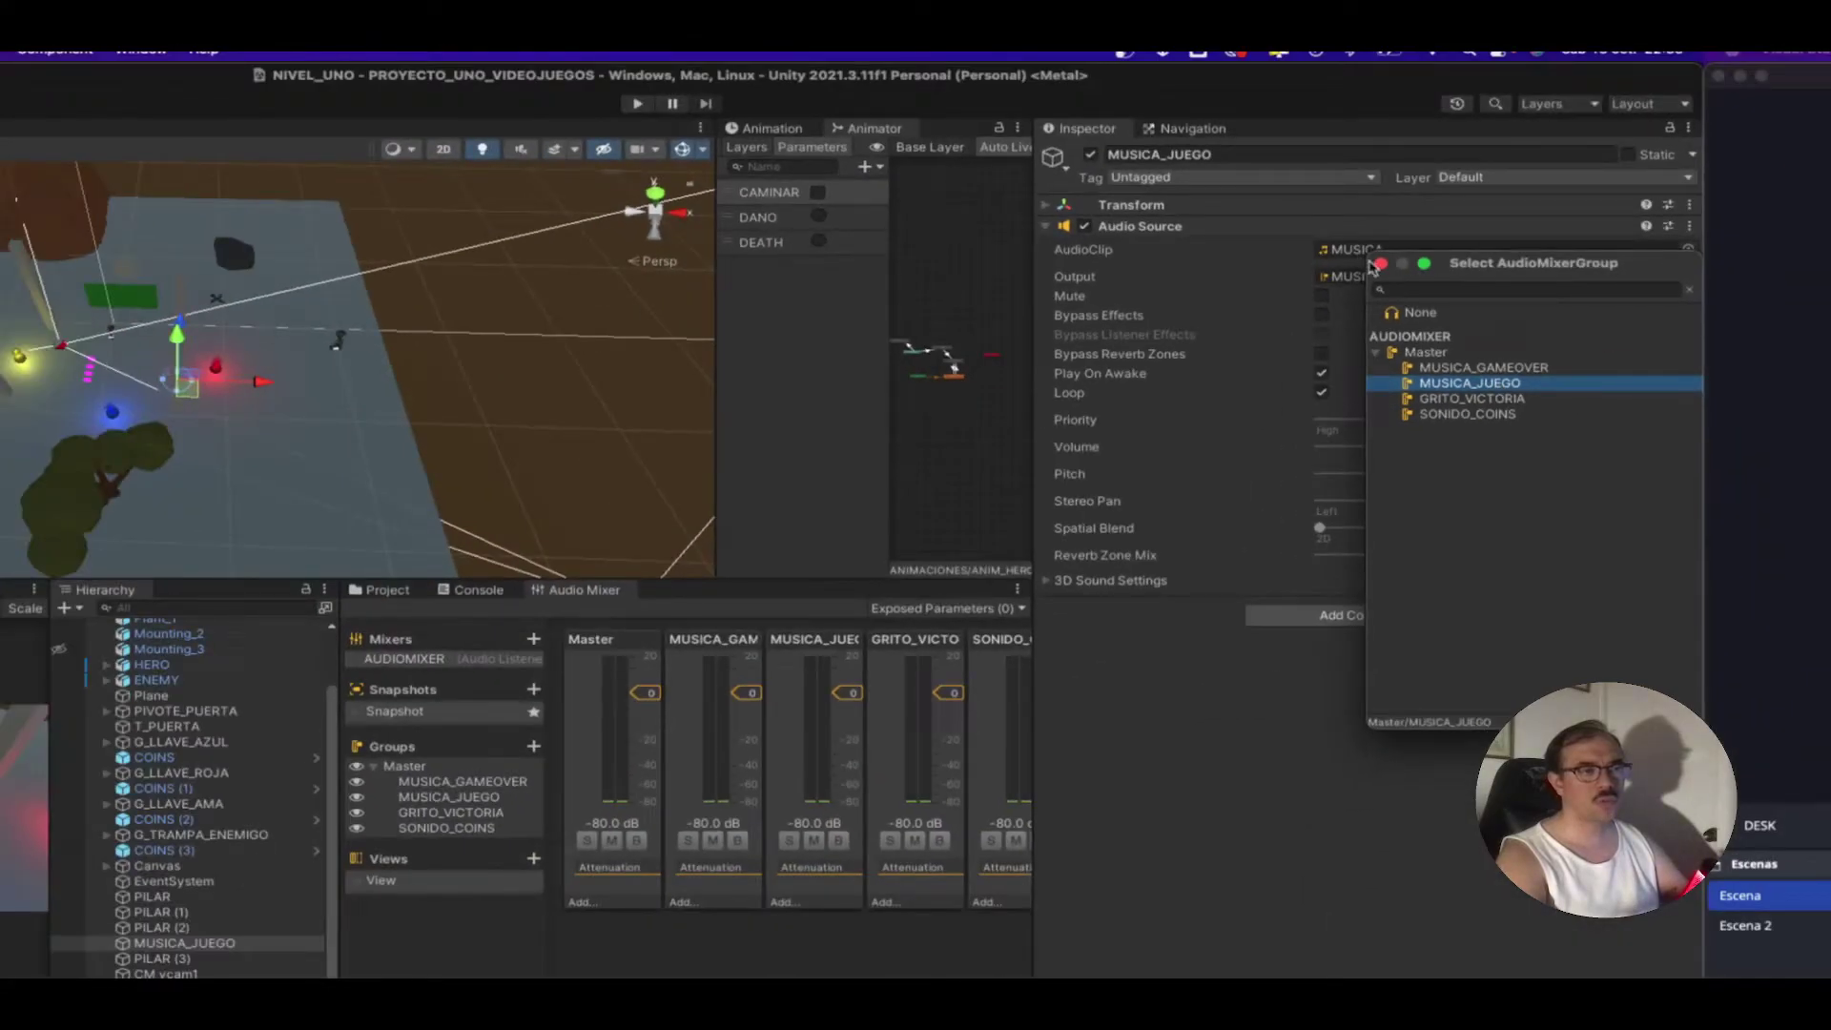
left_click(1379, 264)
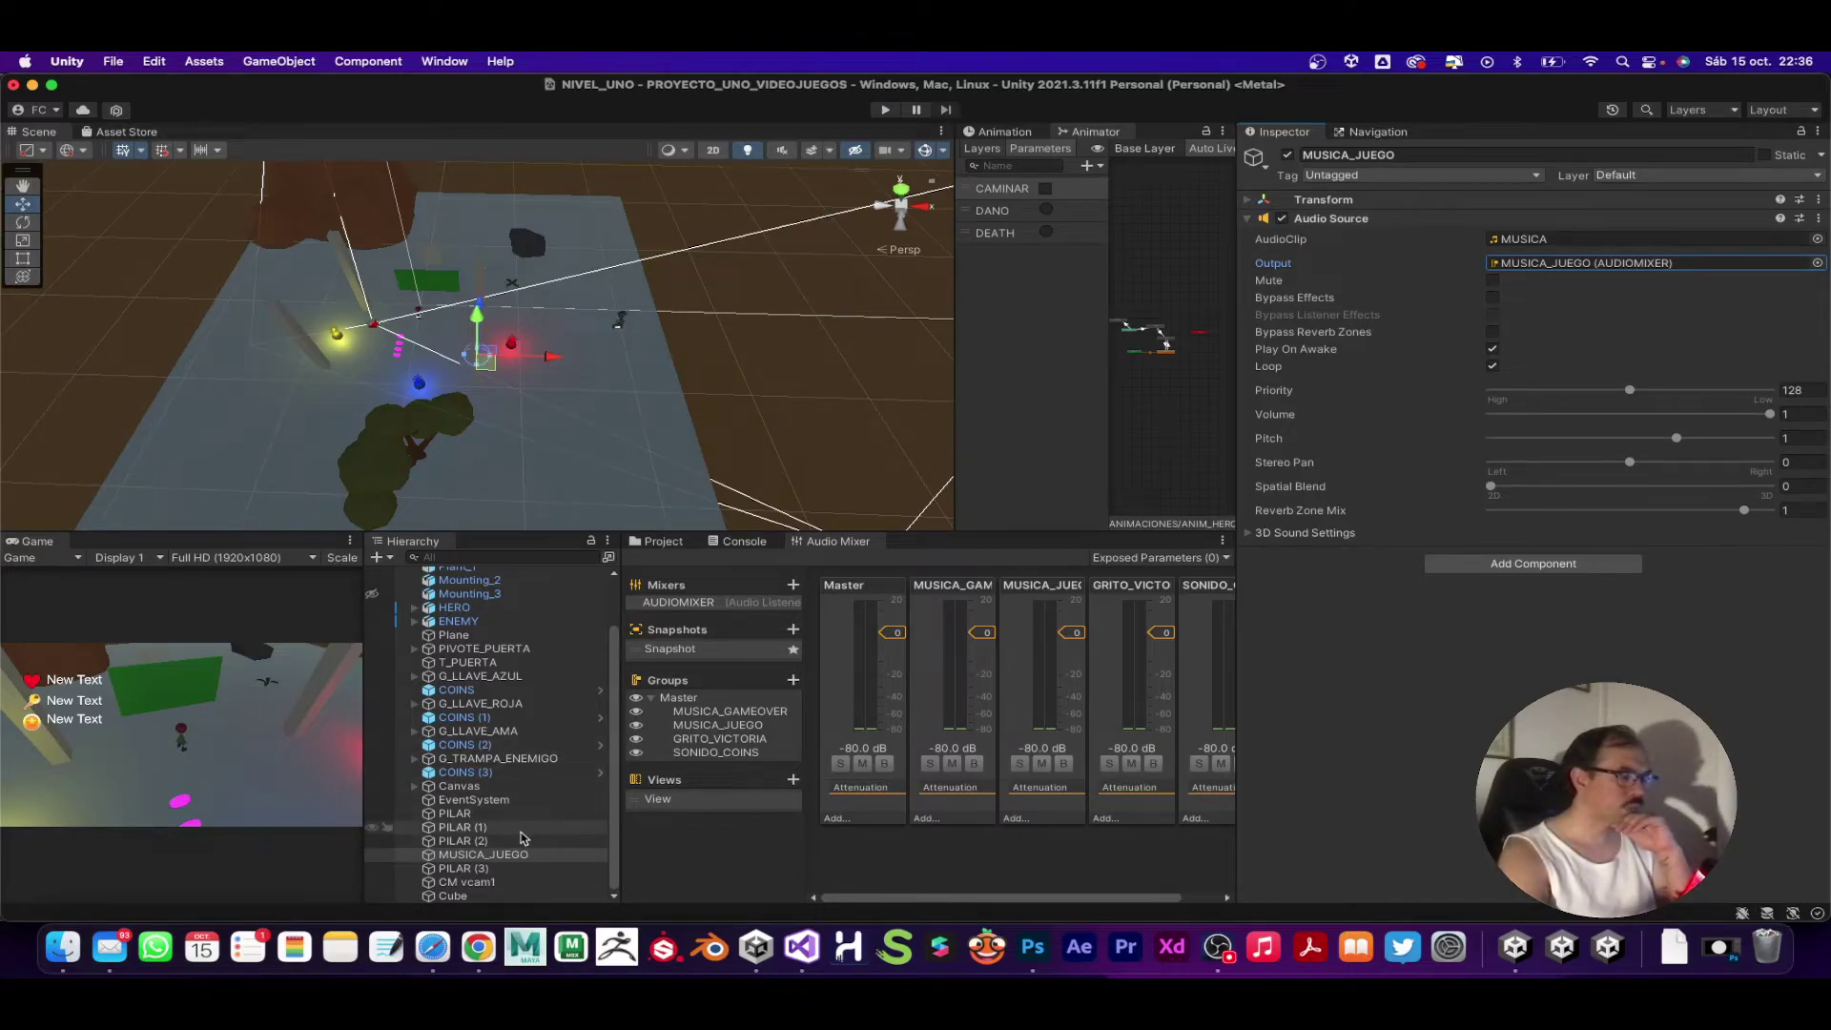
left_click(470, 611)
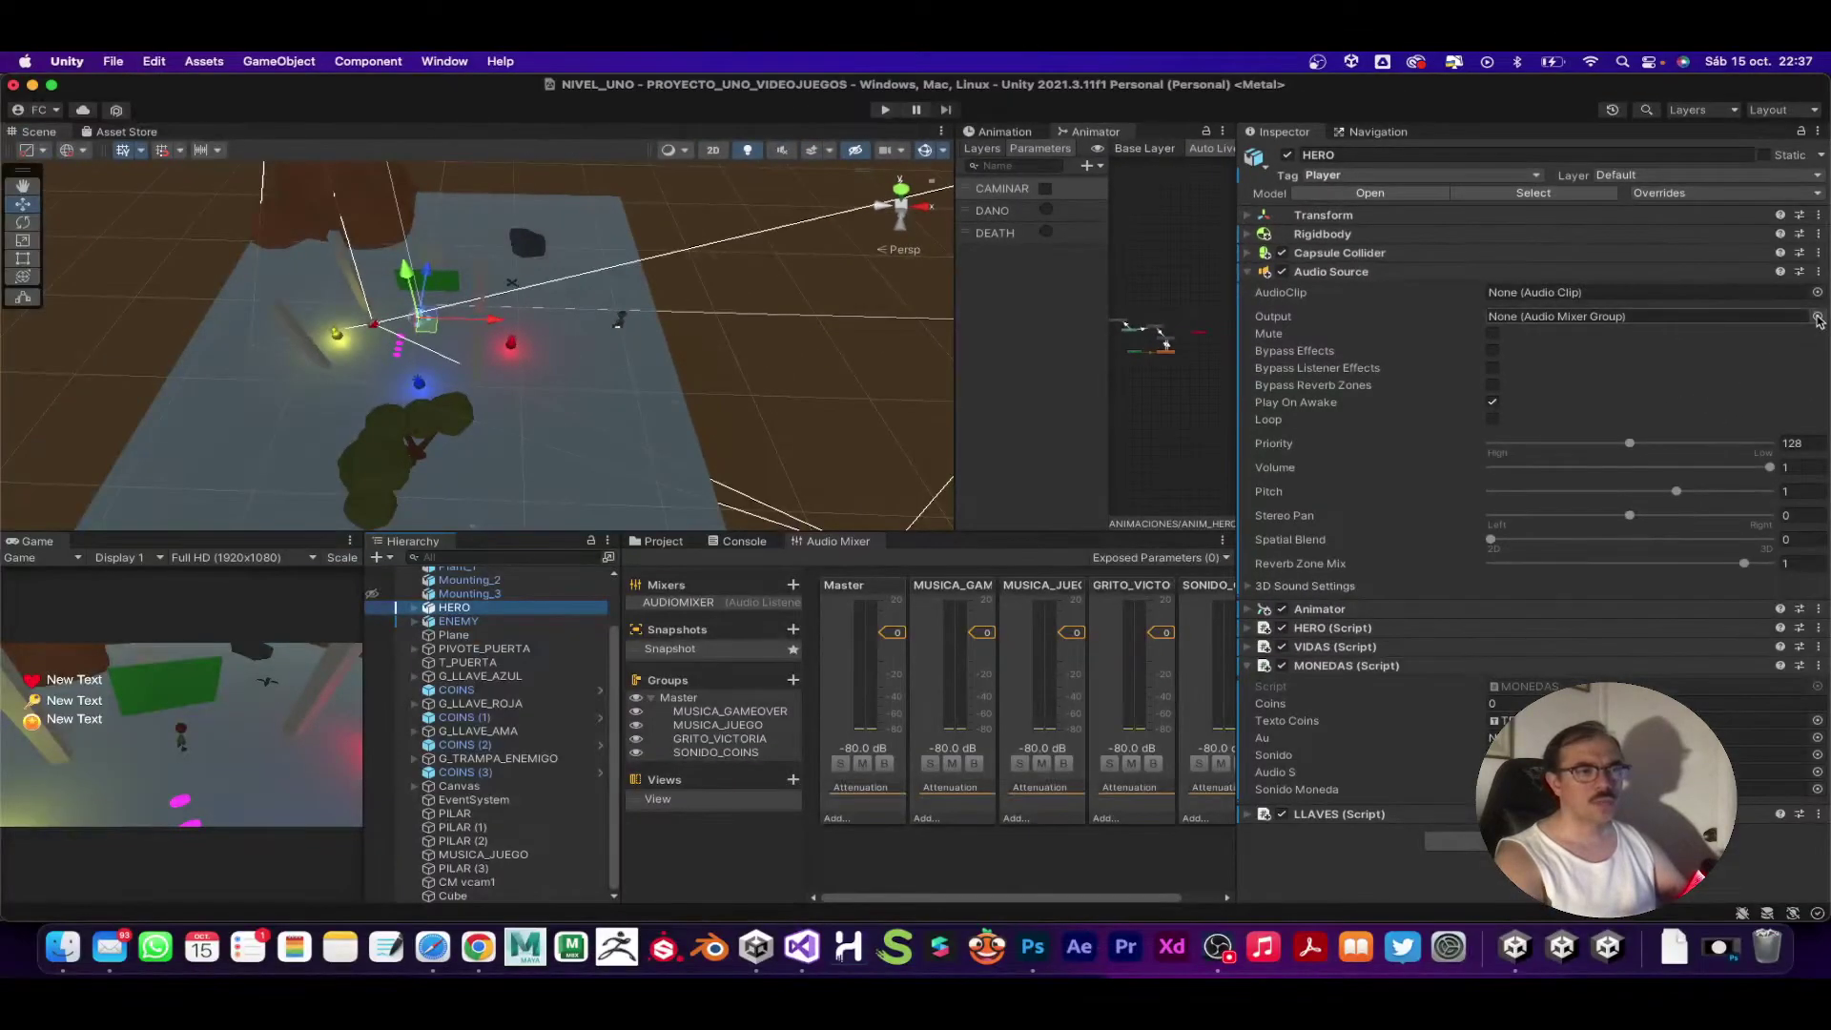
Step: Set HERO's Audio Source output to SONIDO_COINS, then select ENEMY
left_click(1818, 317)
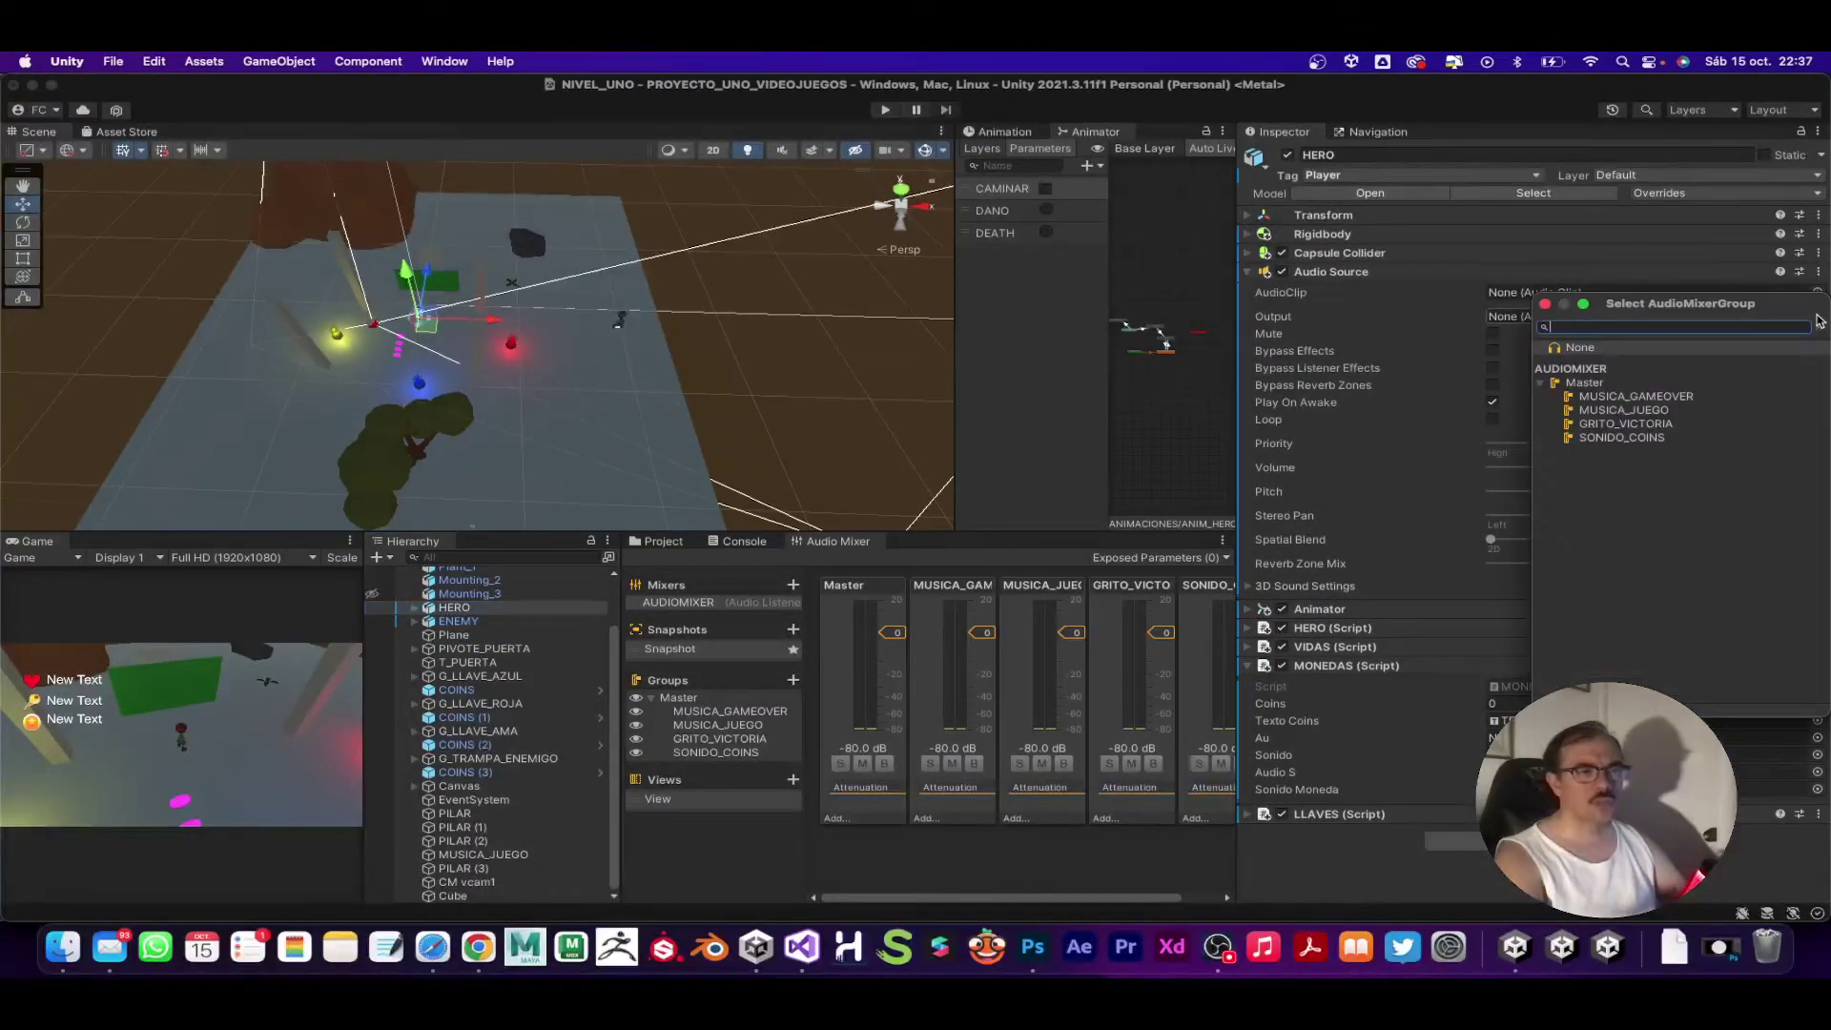
double_click(1620, 441)
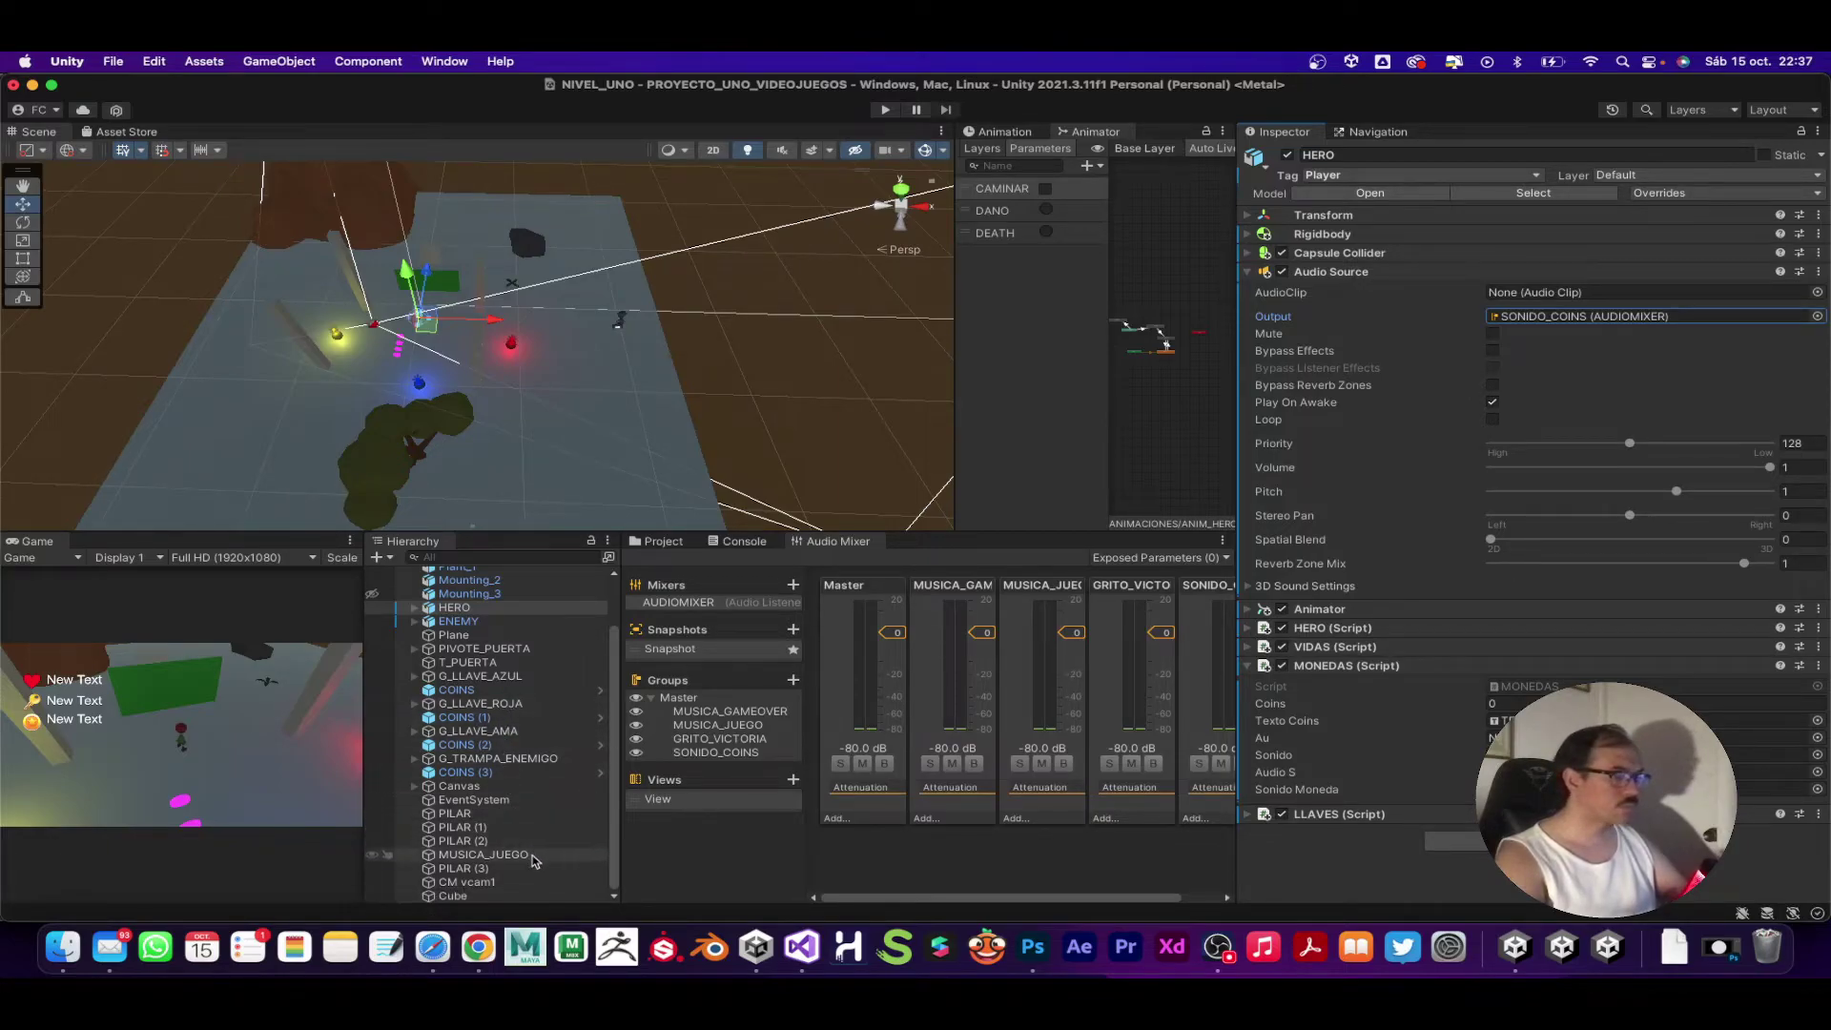
left_click(491, 621)
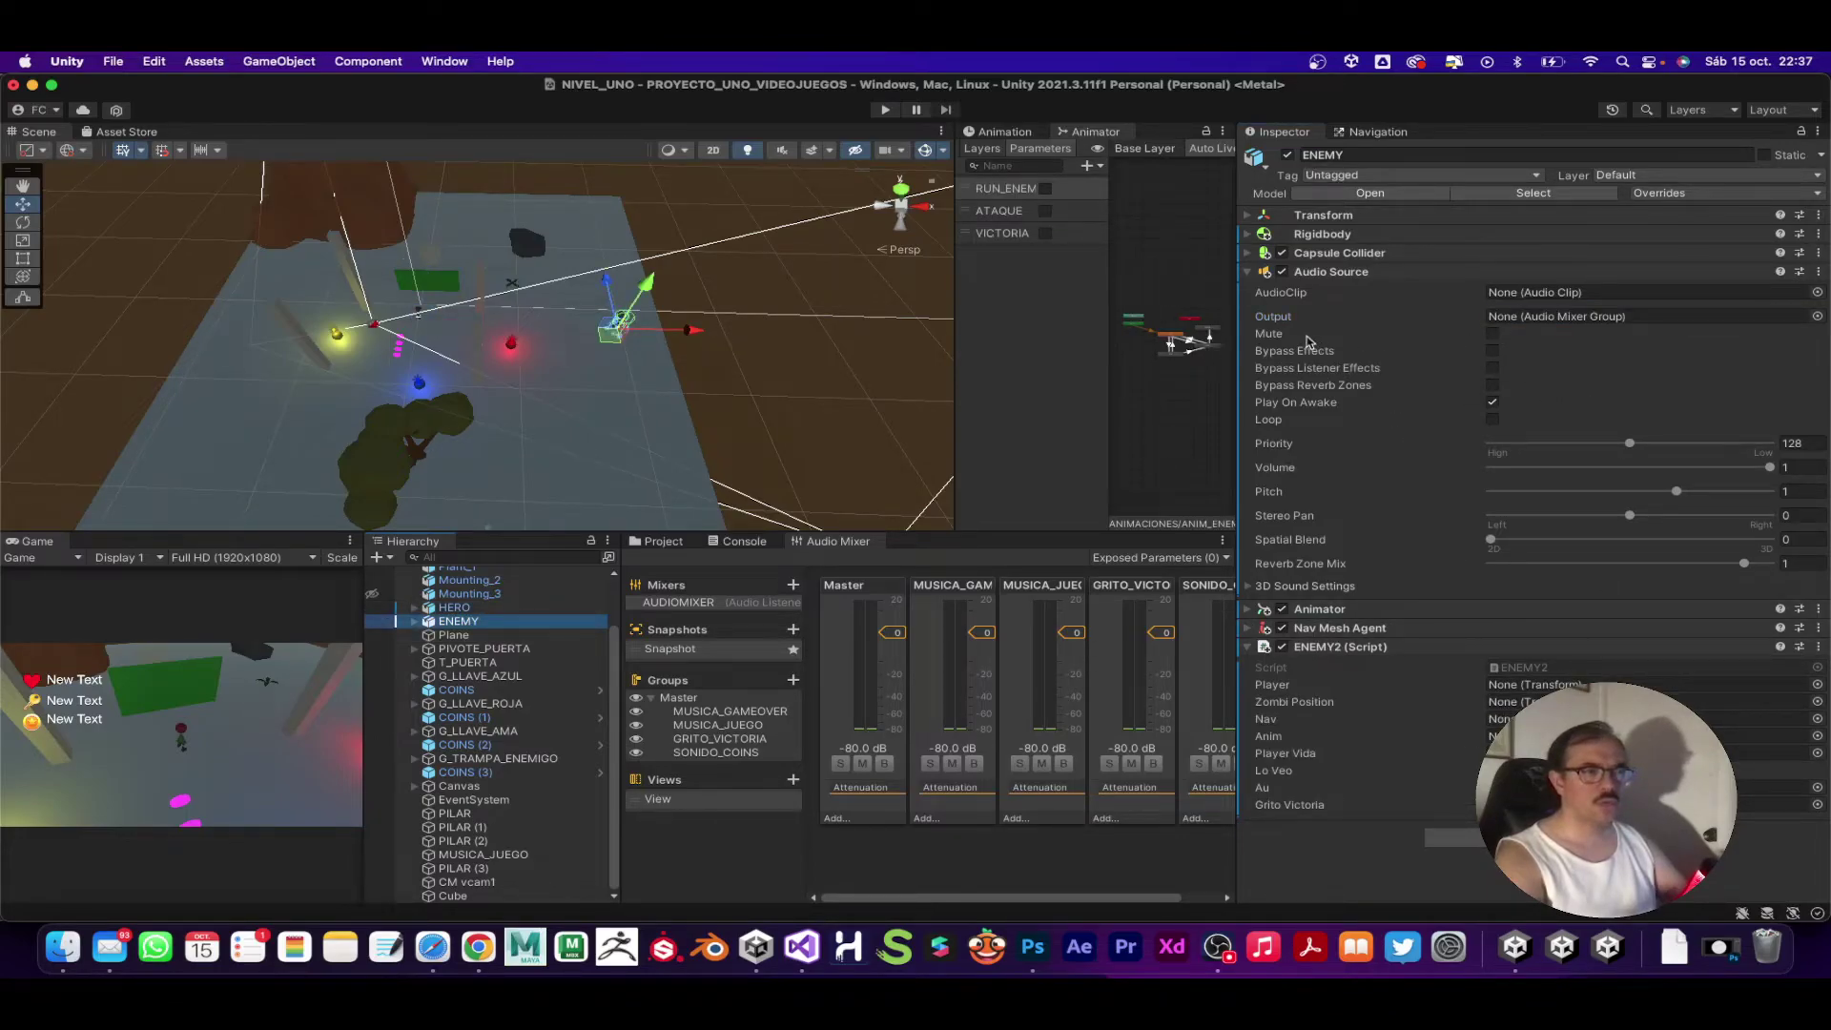
Step: Set ENEMY's Audio Source output to the GRITO_VICTORIA mixer group
left_click(1818, 315)
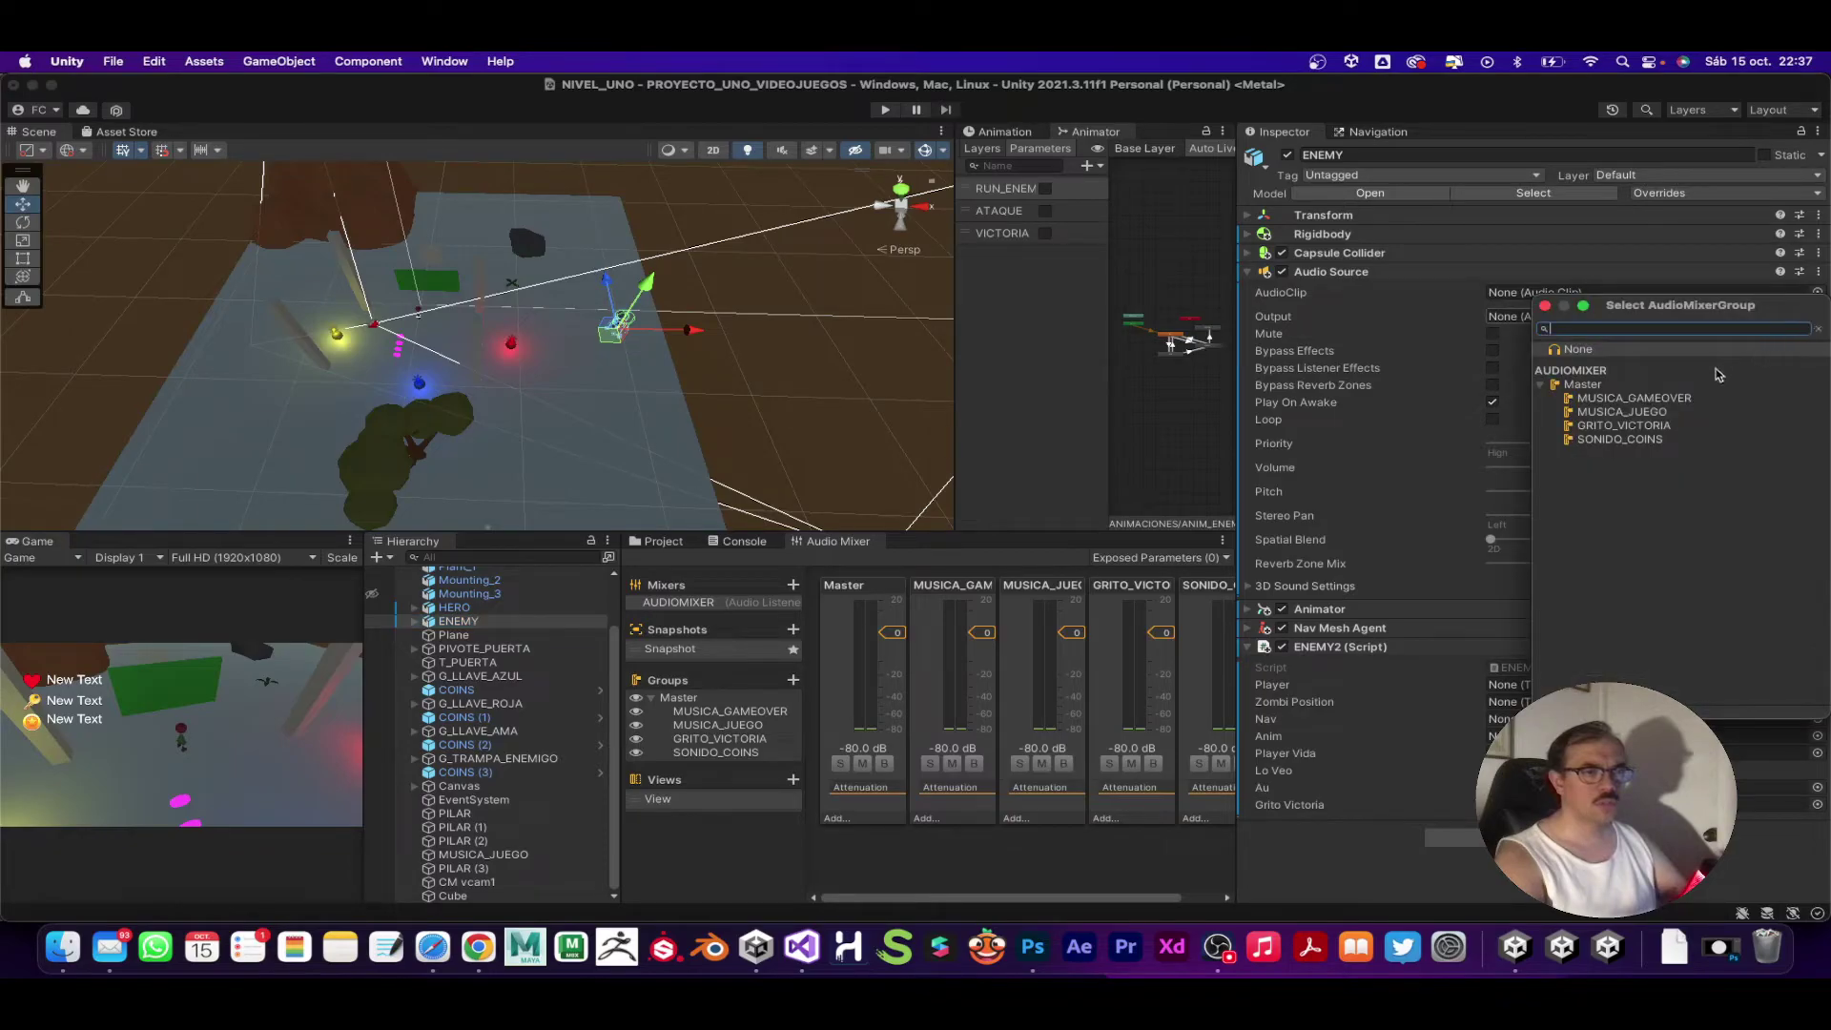
left_click(1630, 428)
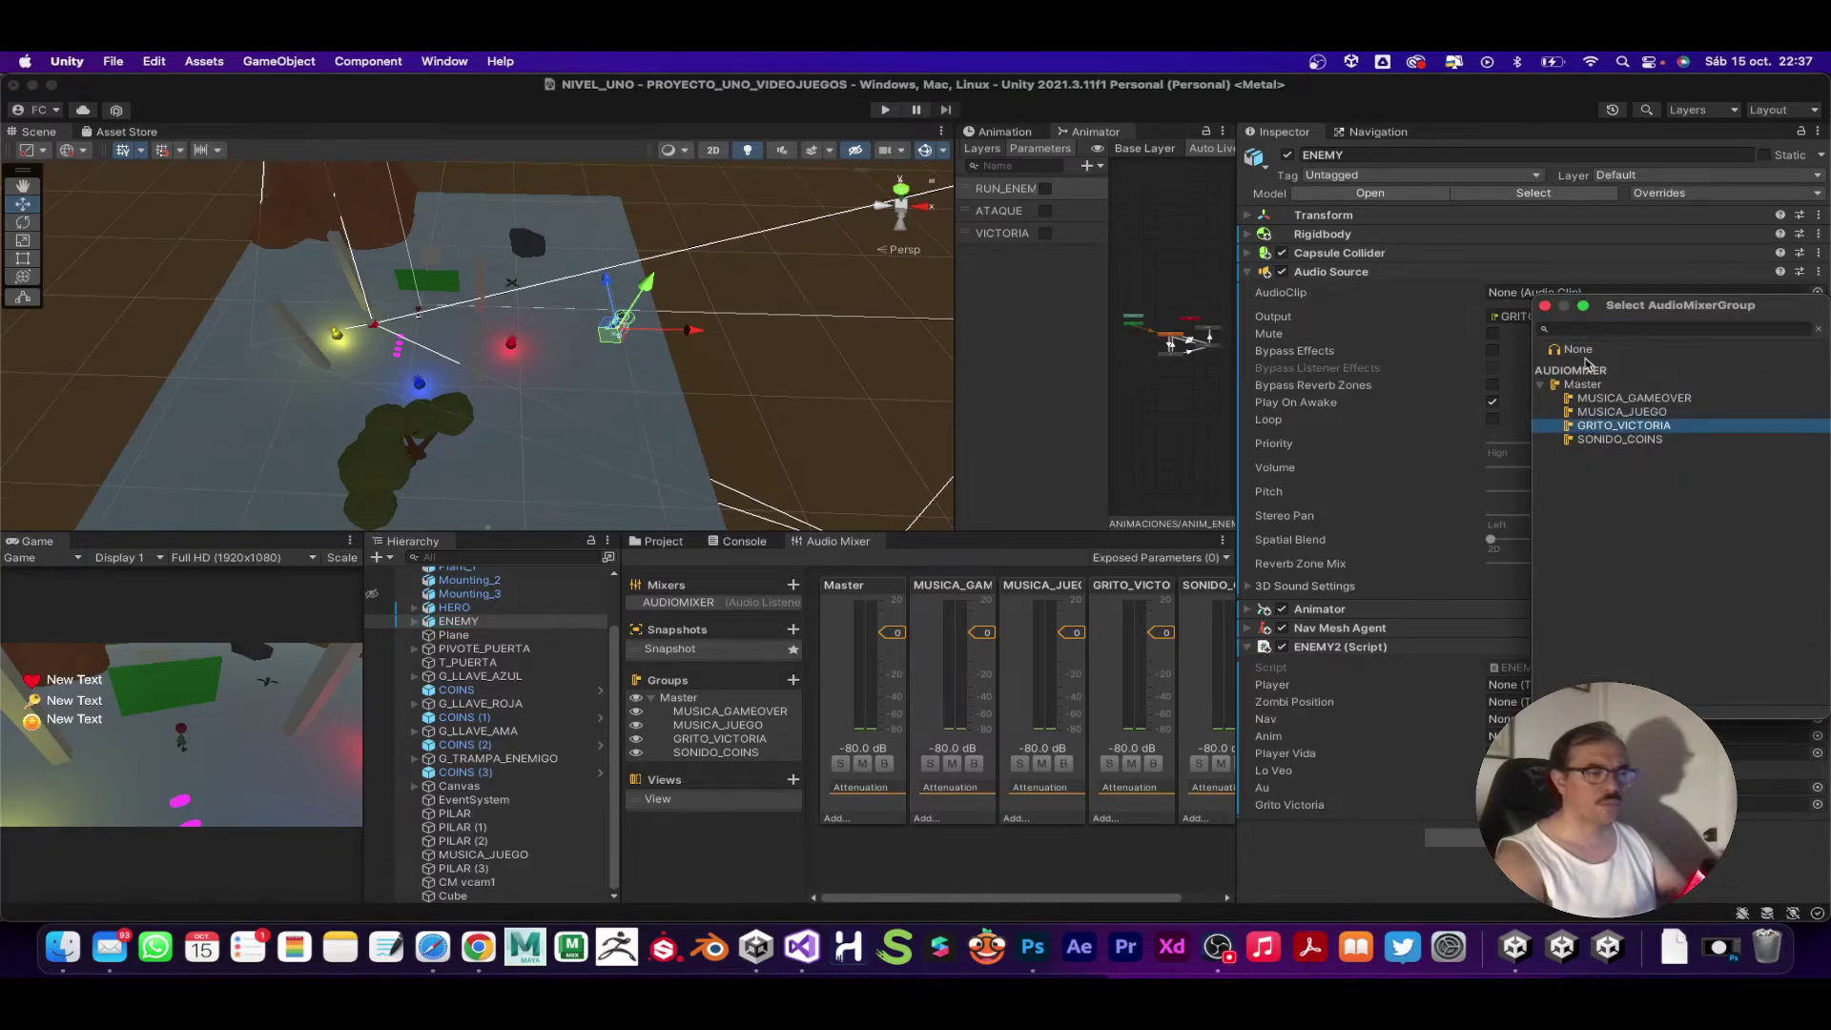
left_click(1545, 307)
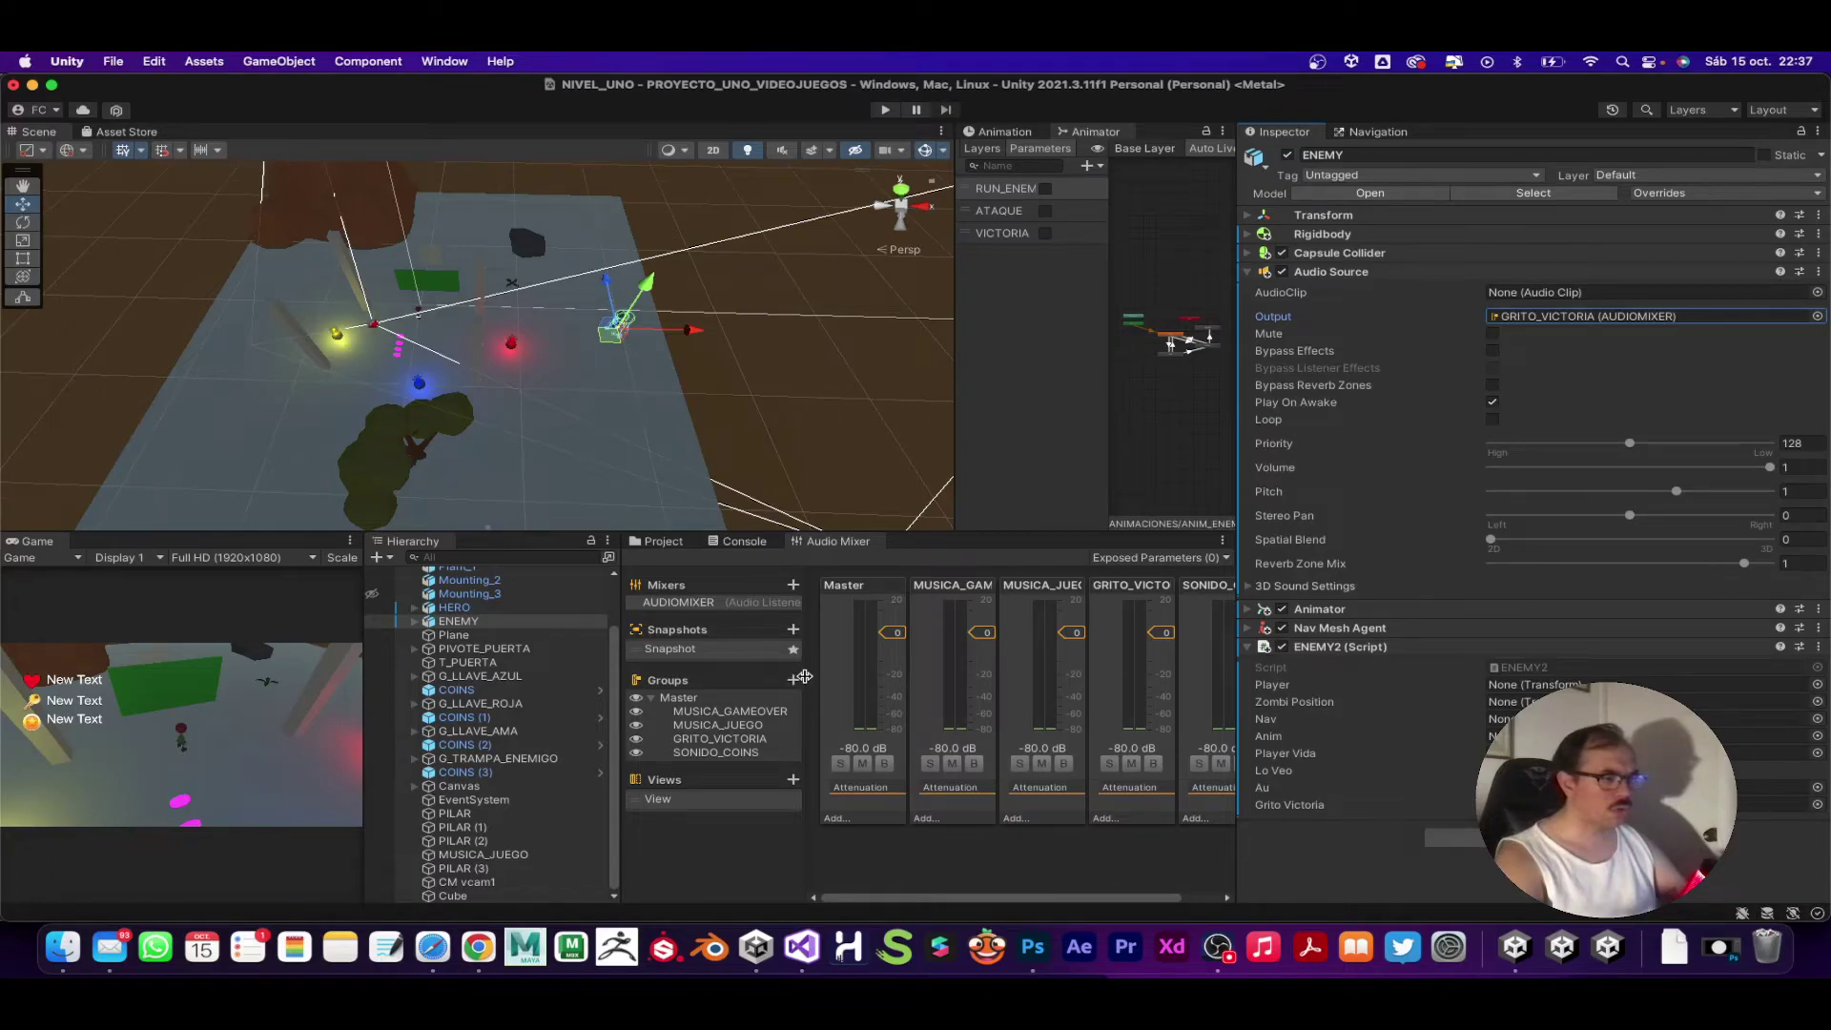
Step: Resize the mixer panels, check the empty Exposed Parameters list, and start play mode
left_click_drag(804, 676, 687, 683)
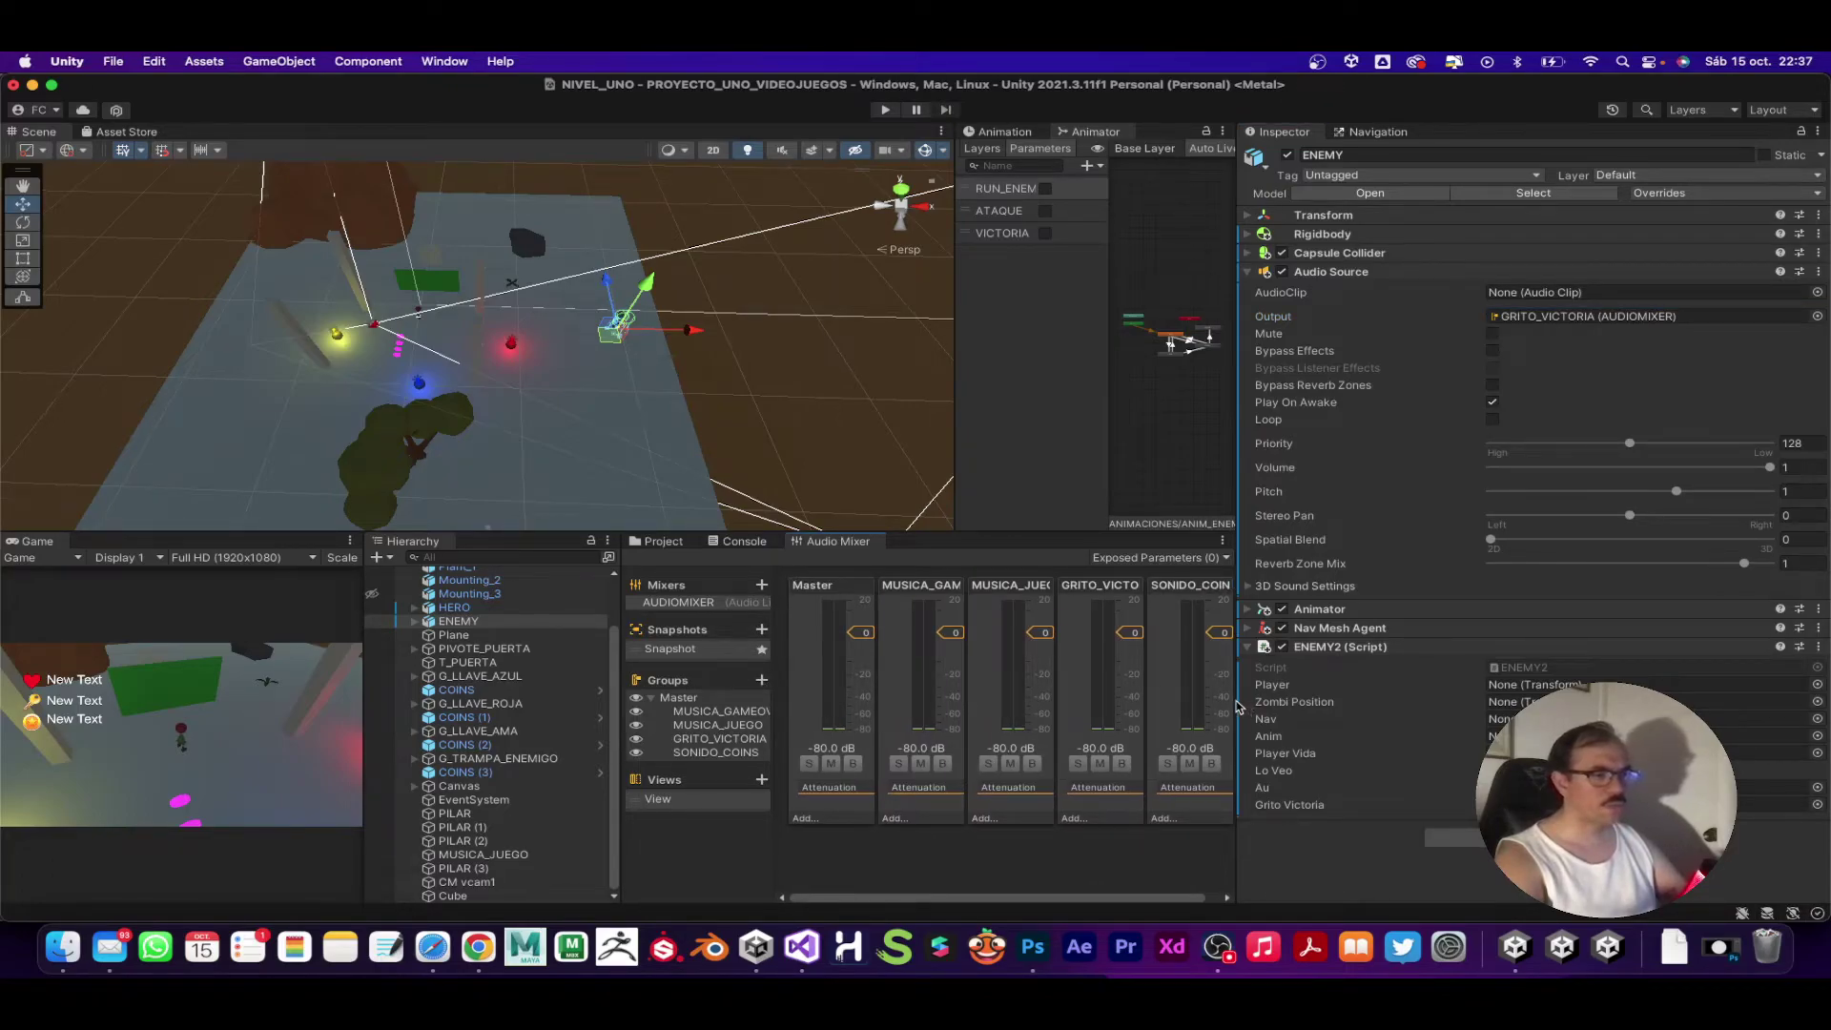
left_click_drag(1239, 705, 1402, 687)
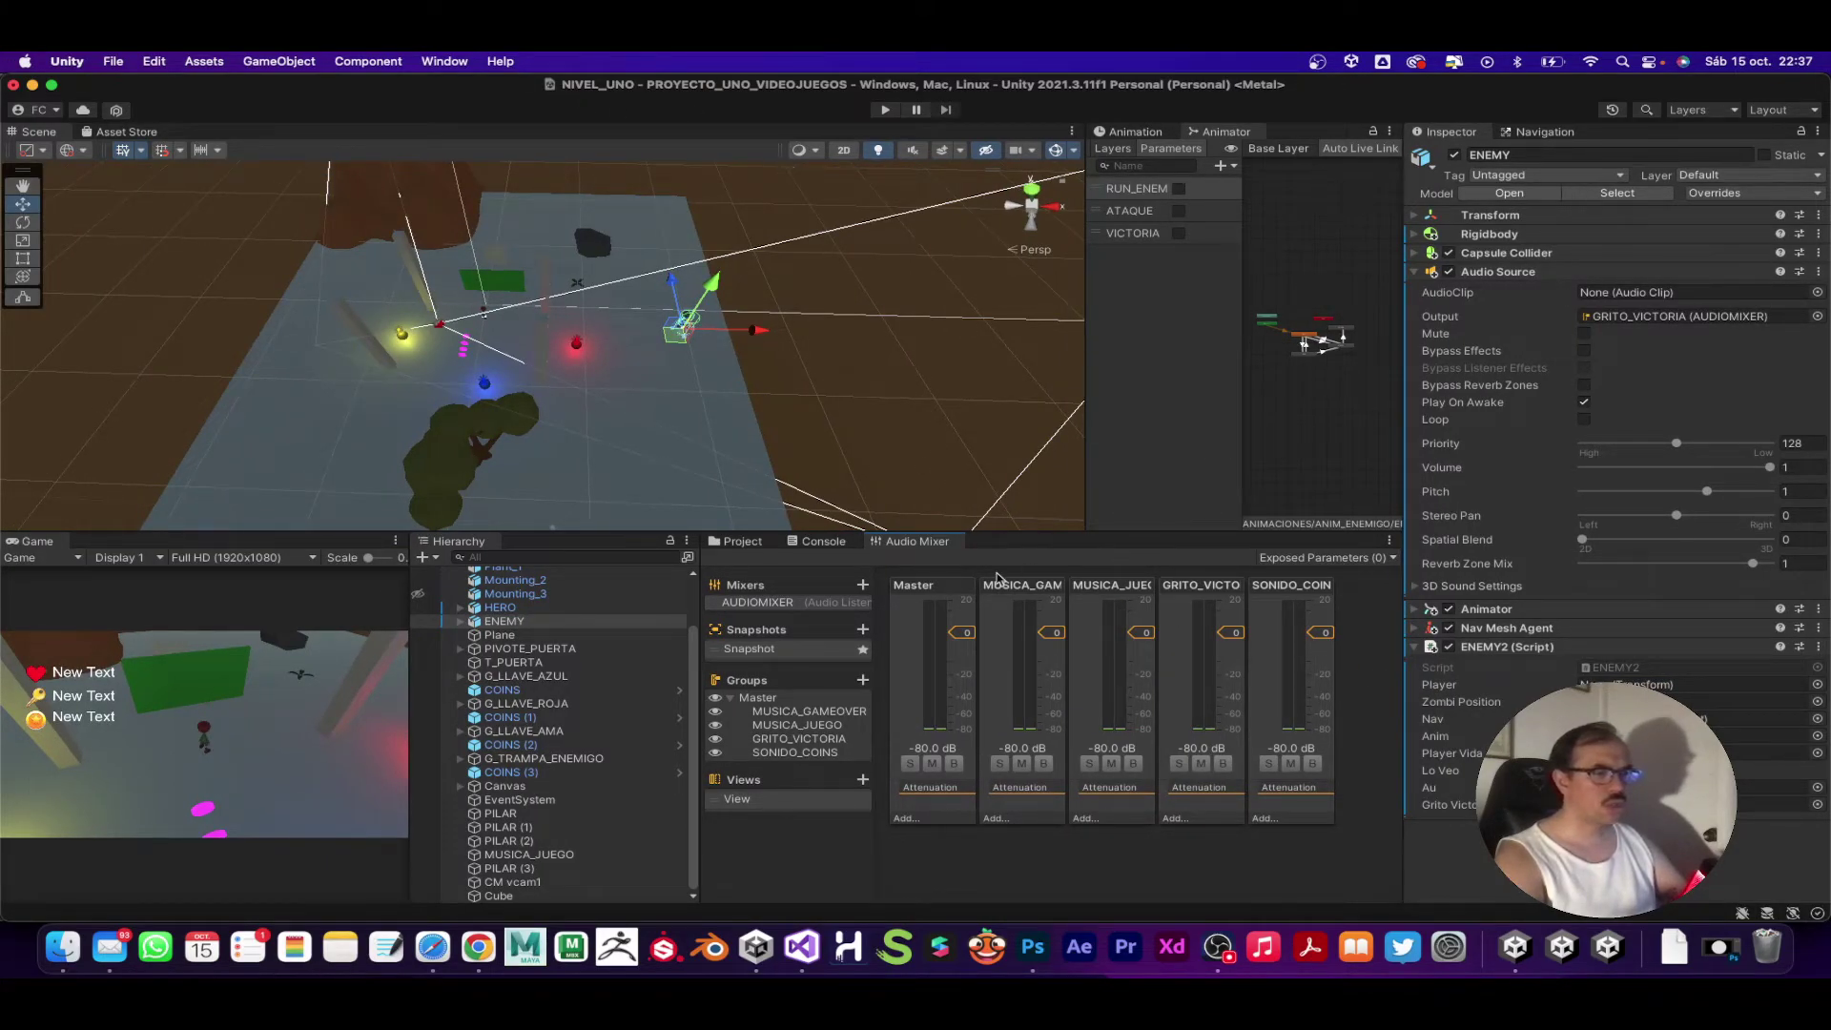
left_click_drag(702, 629, 541, 632)
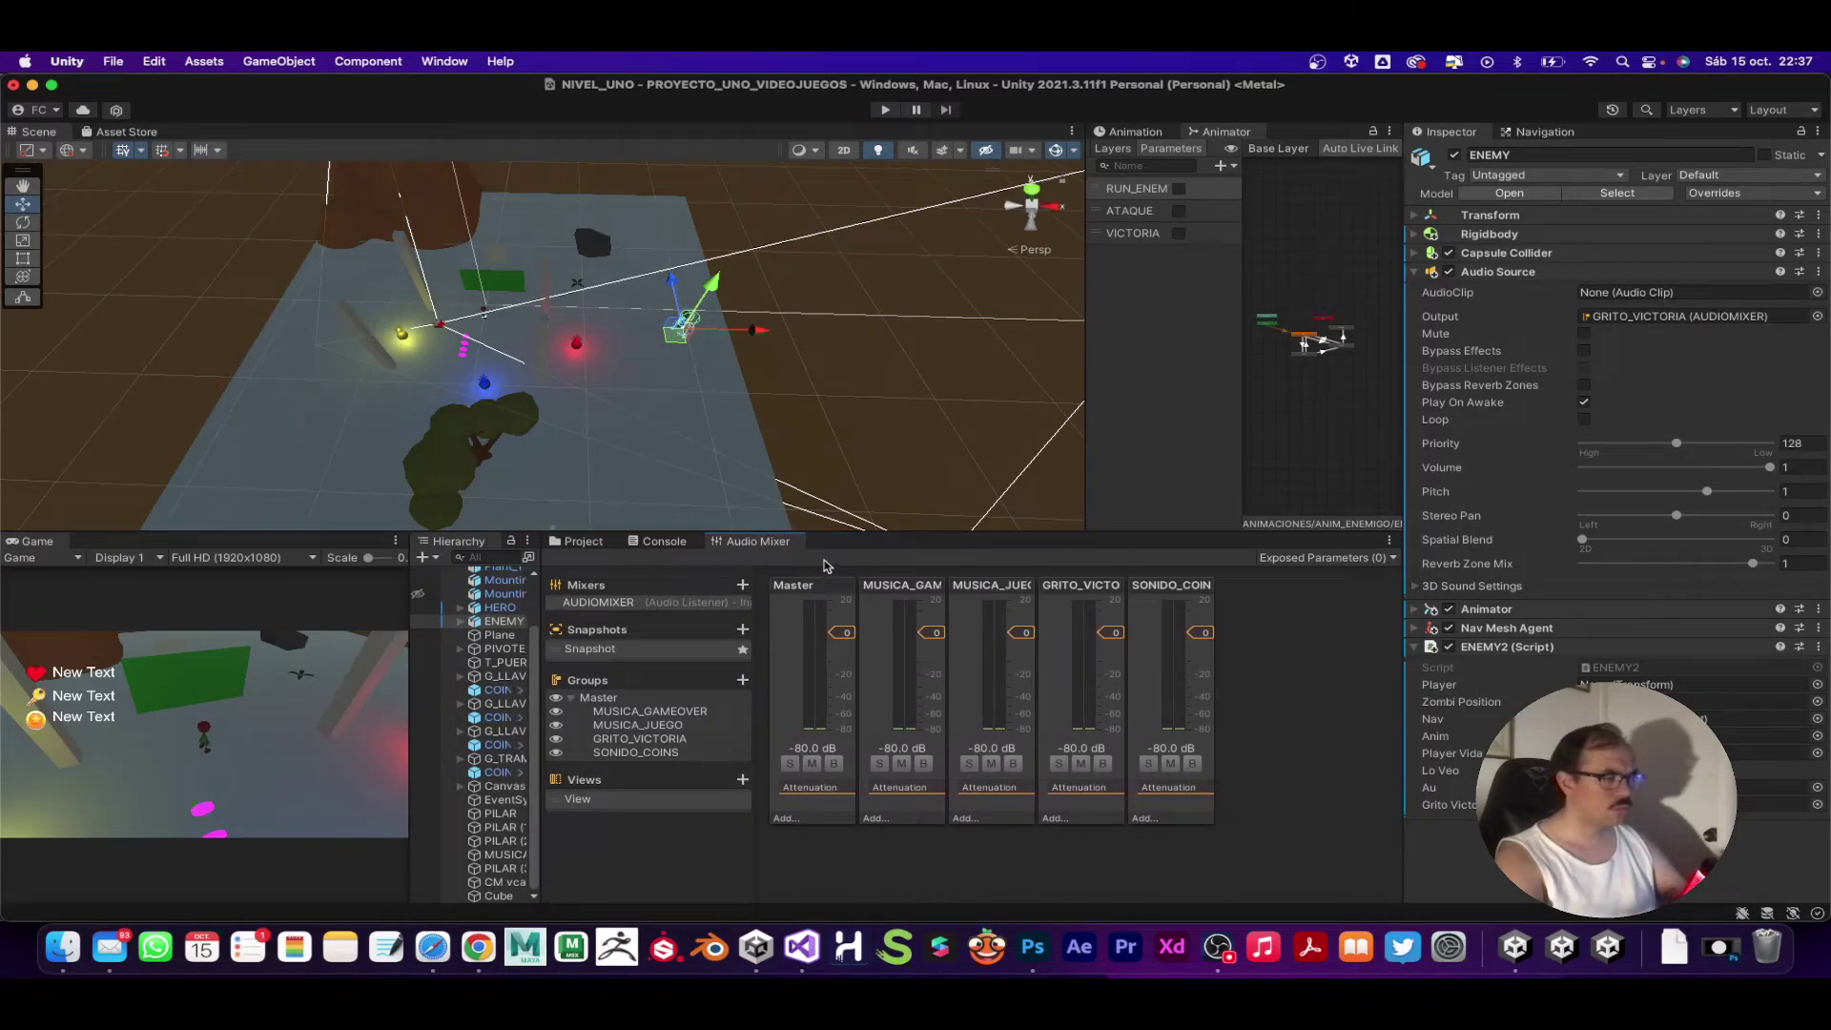
left_click(1394, 560)
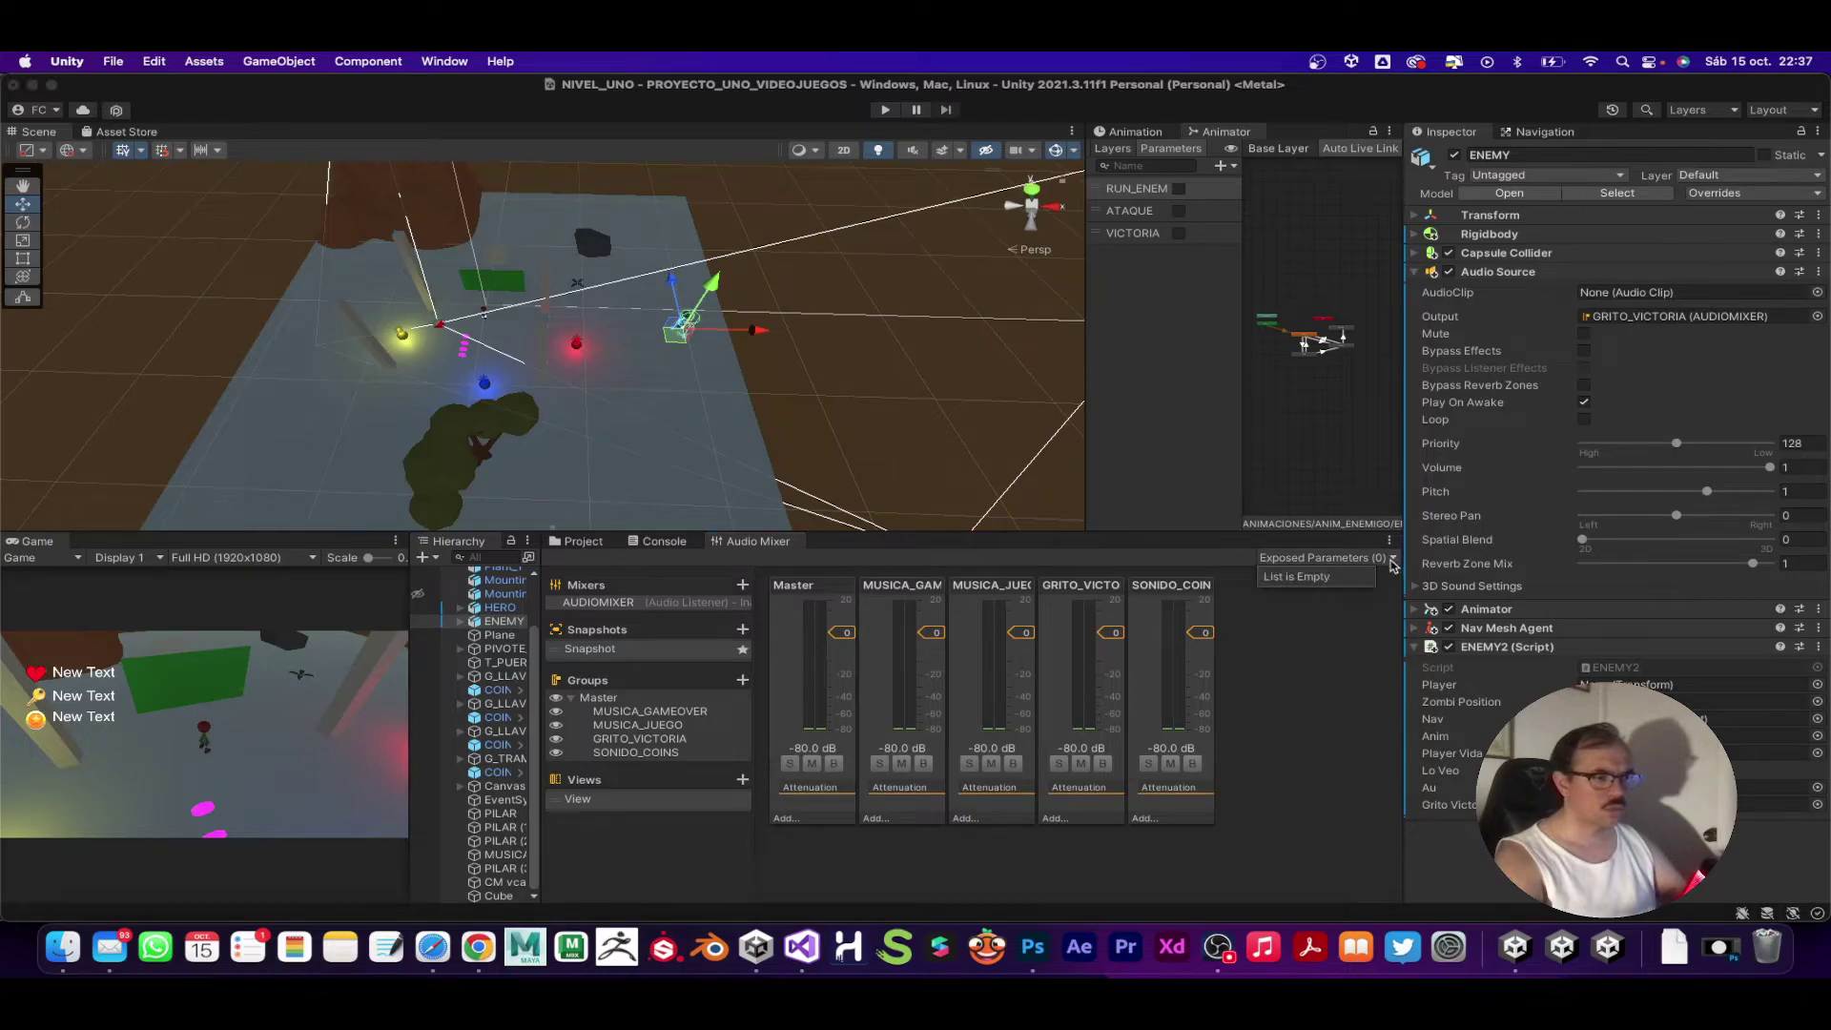
left_click(686, 838)
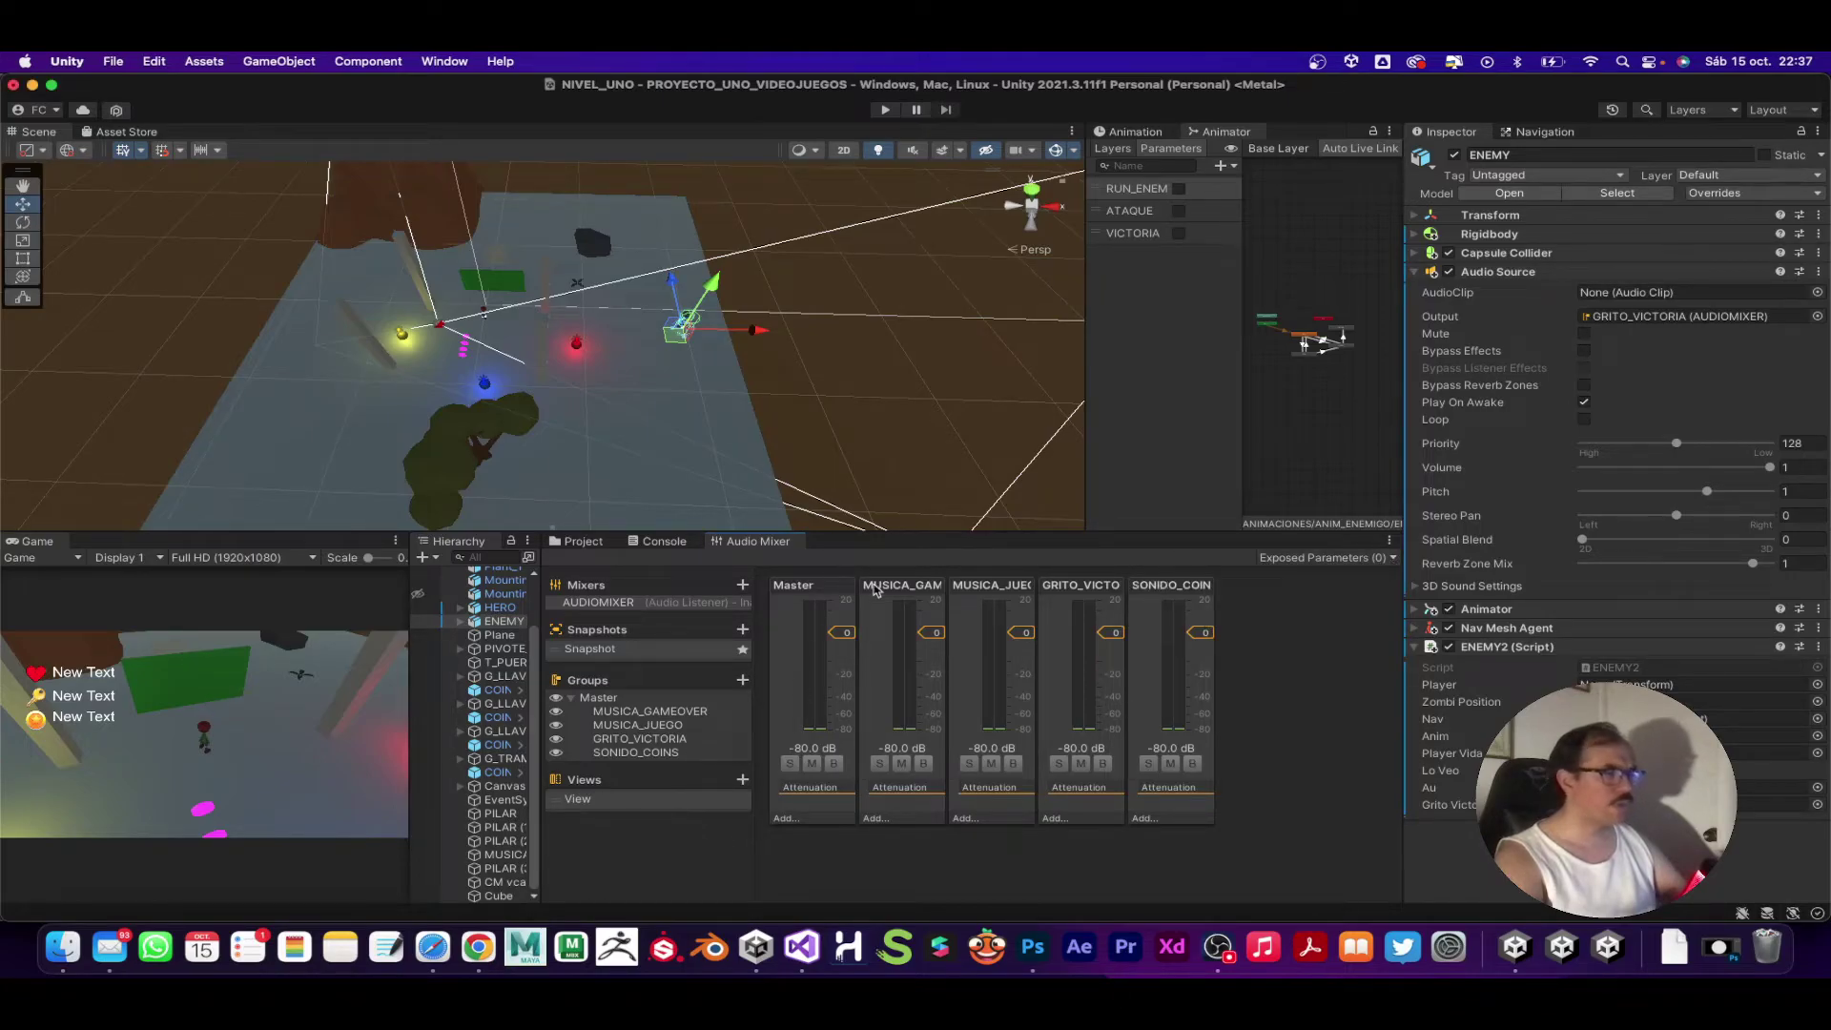
left_click(885, 110)
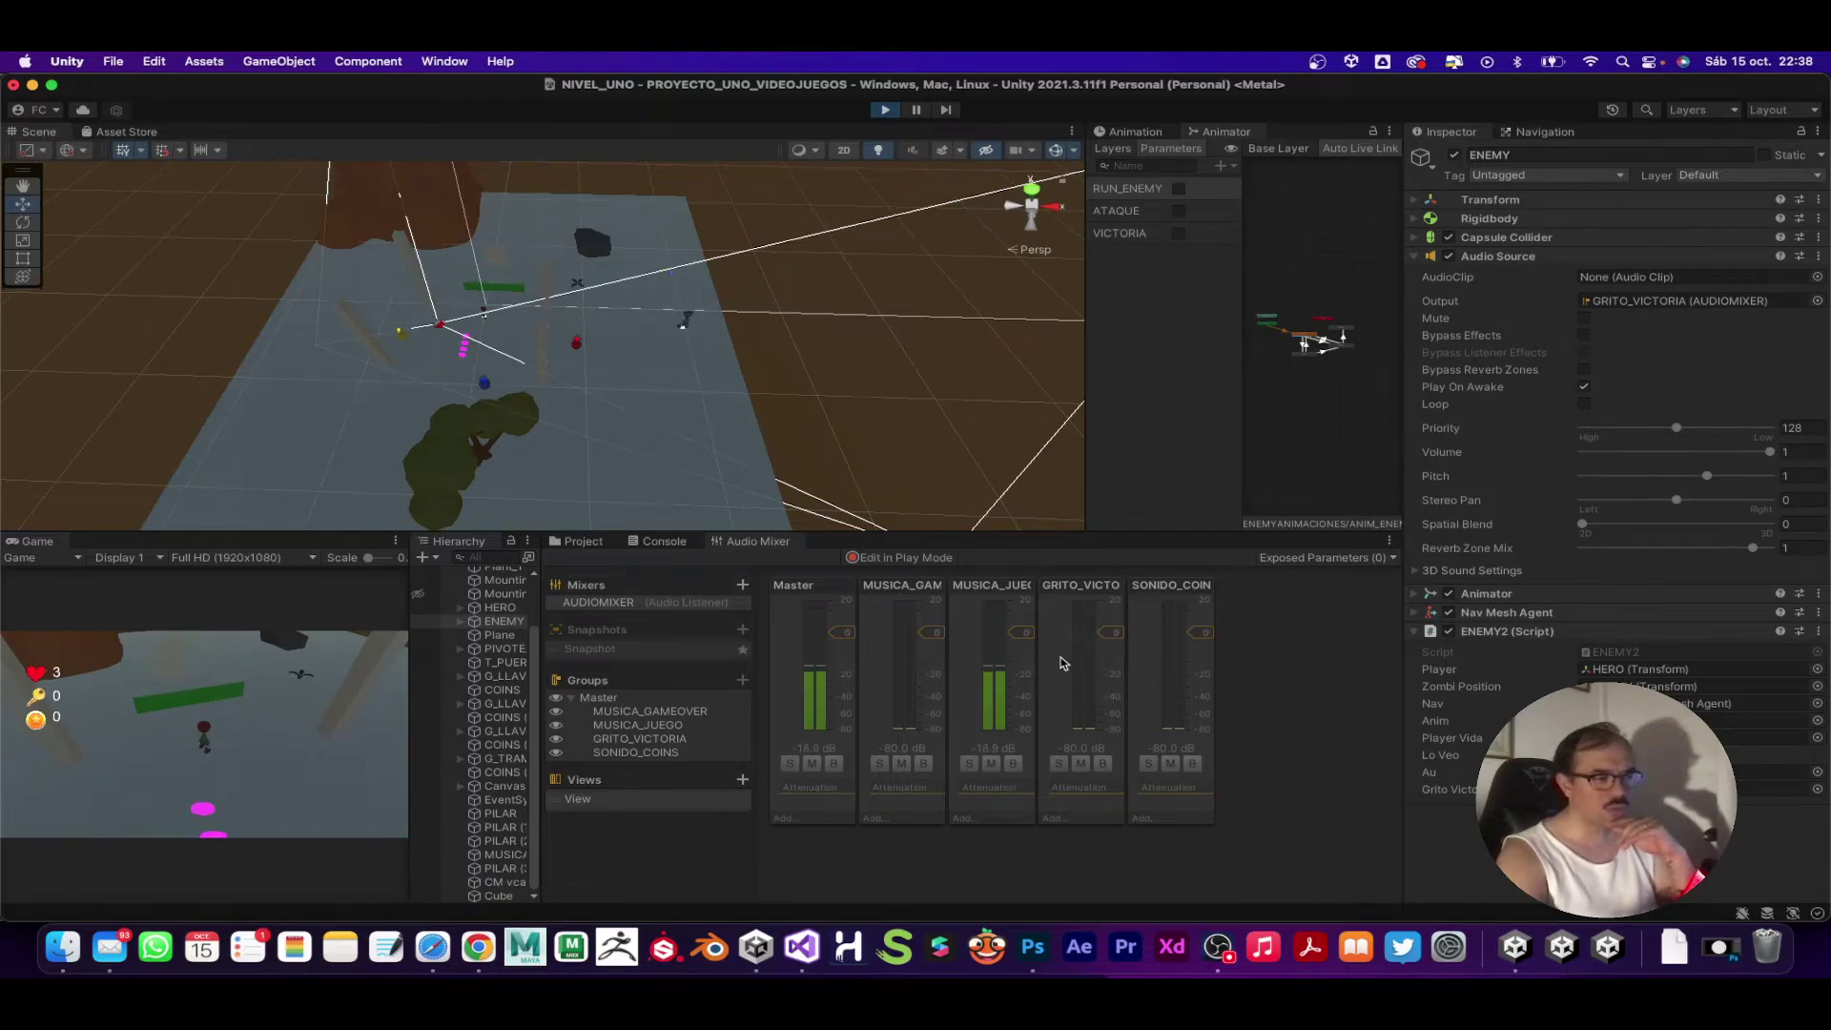
Step: Select MUSICA_JUEGO, enable Edit in Play Mode, and set its fader to -4.20 dB
left_click(1027, 653)
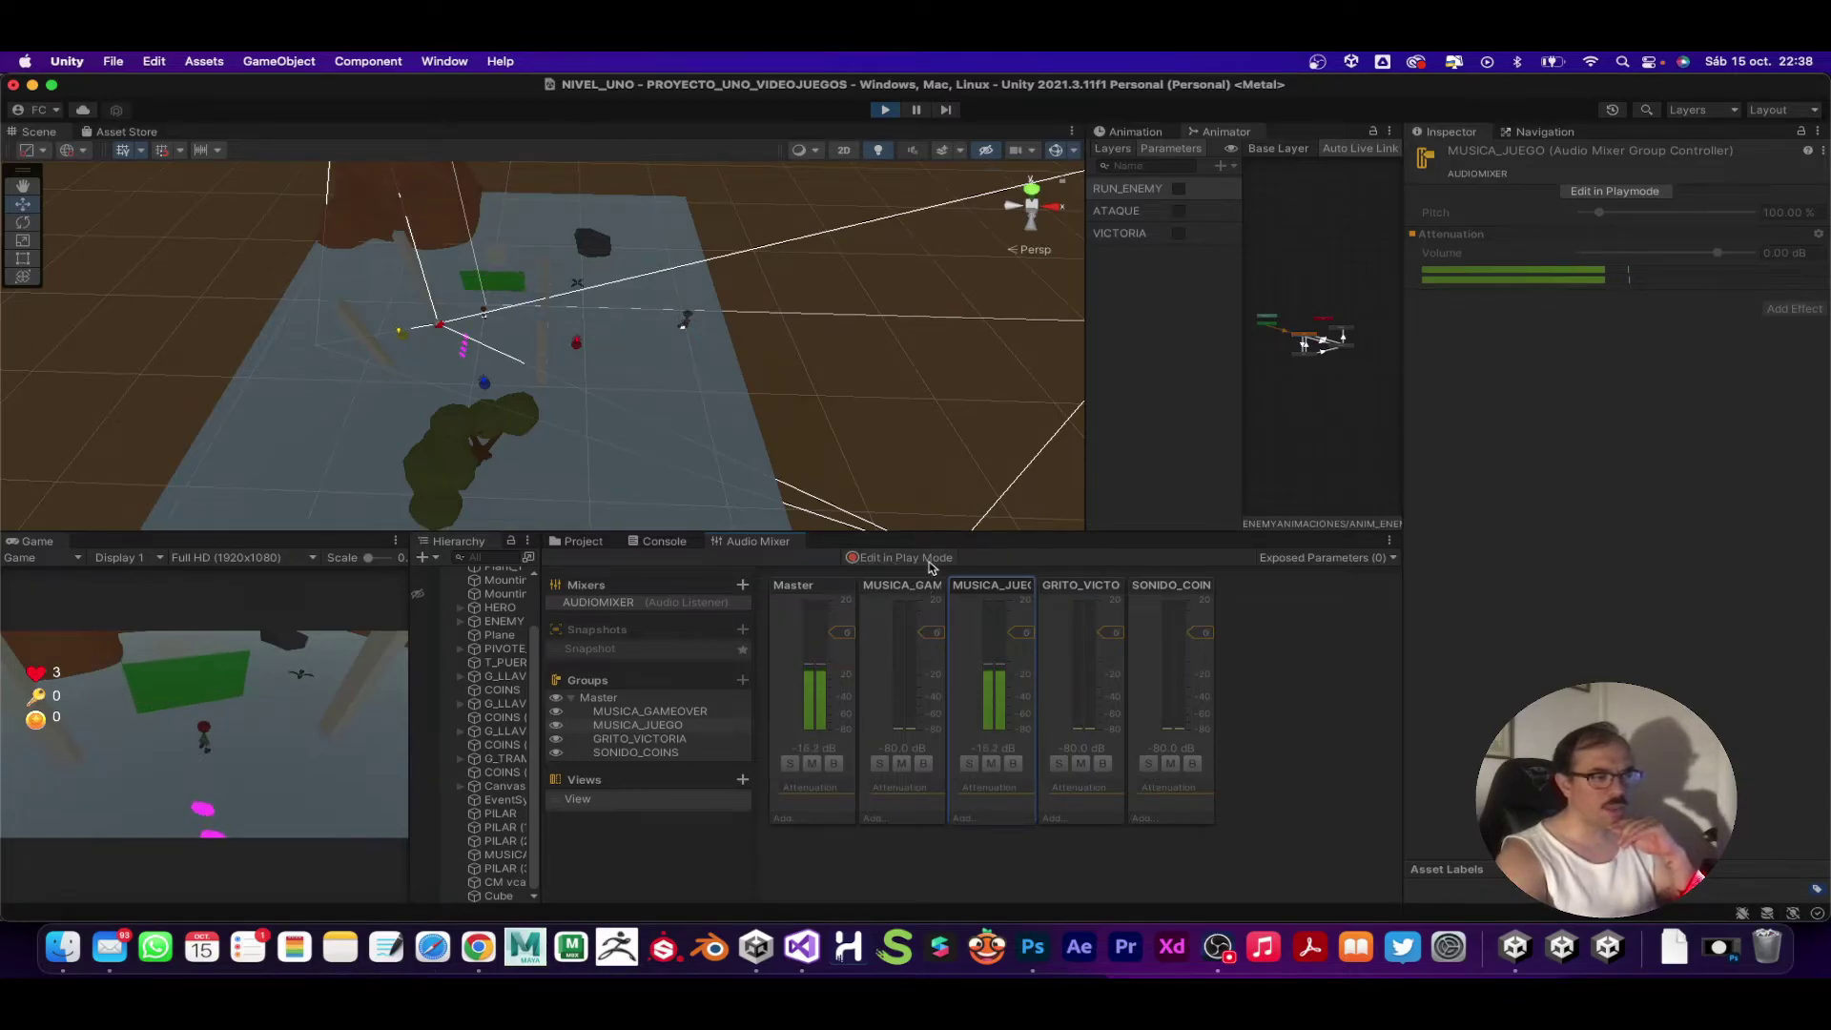
left_click(924, 562)
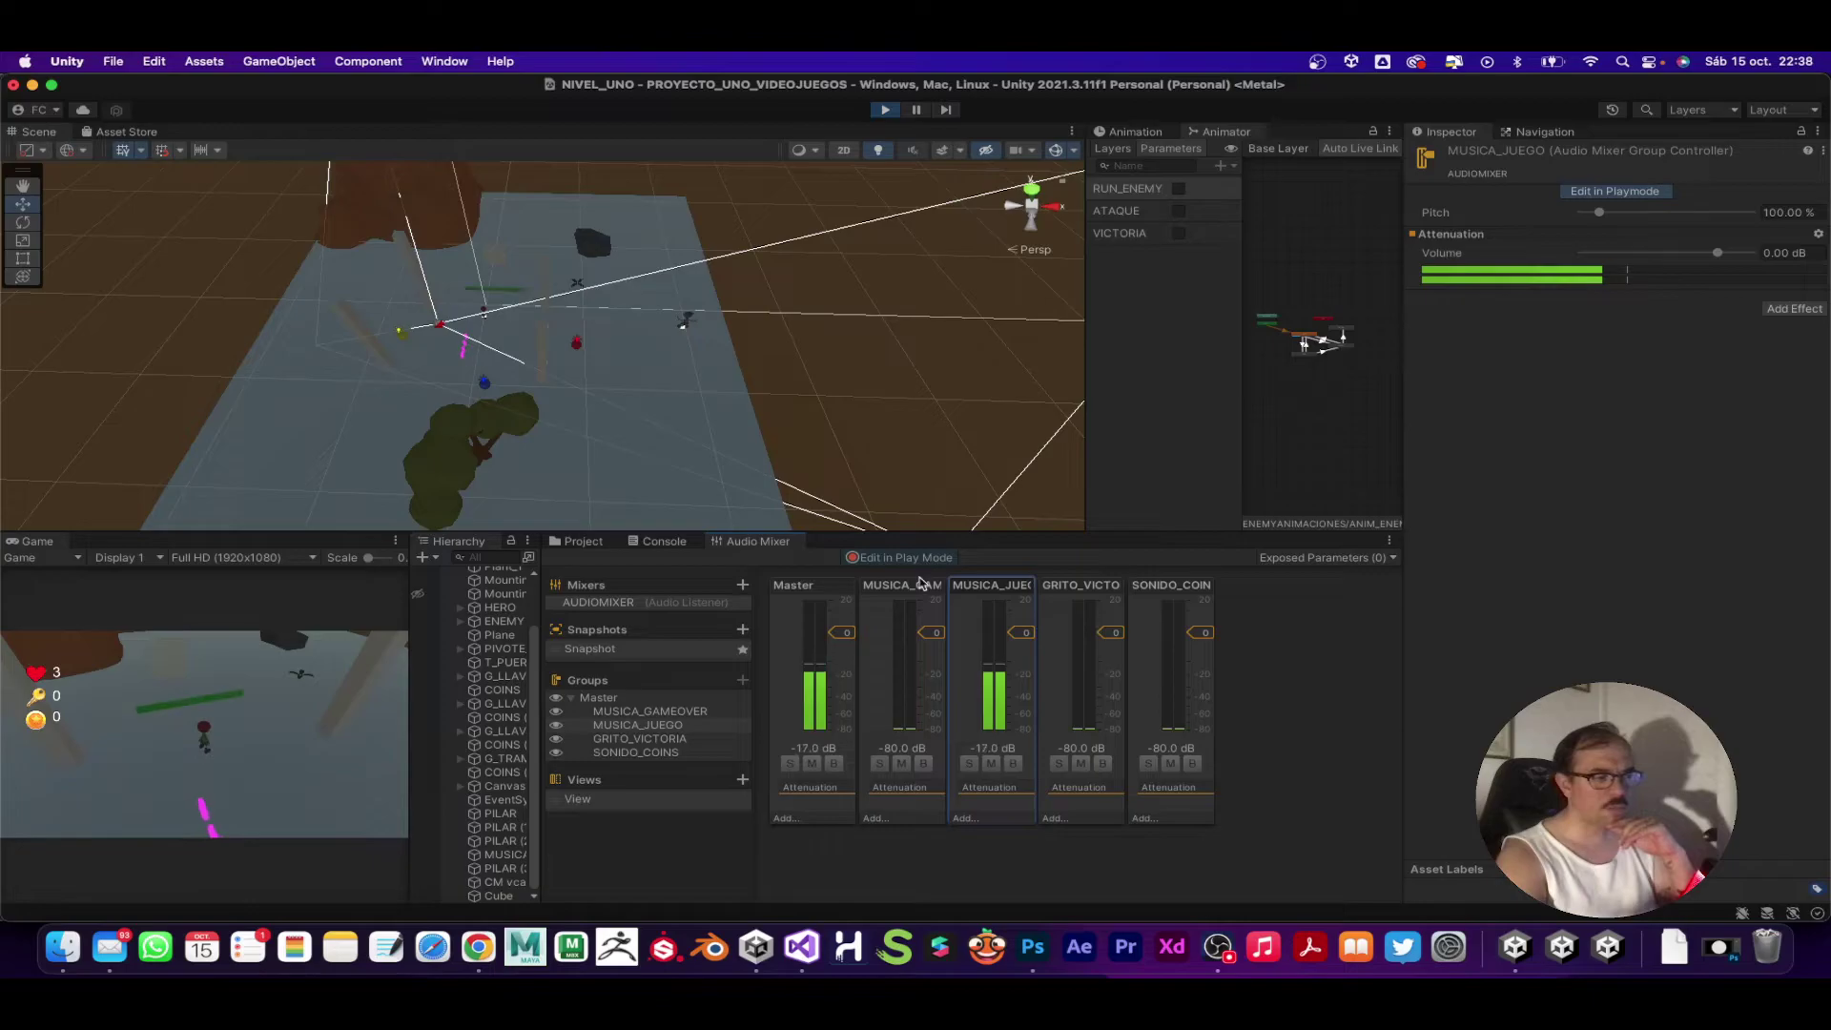
left_click(854, 561)
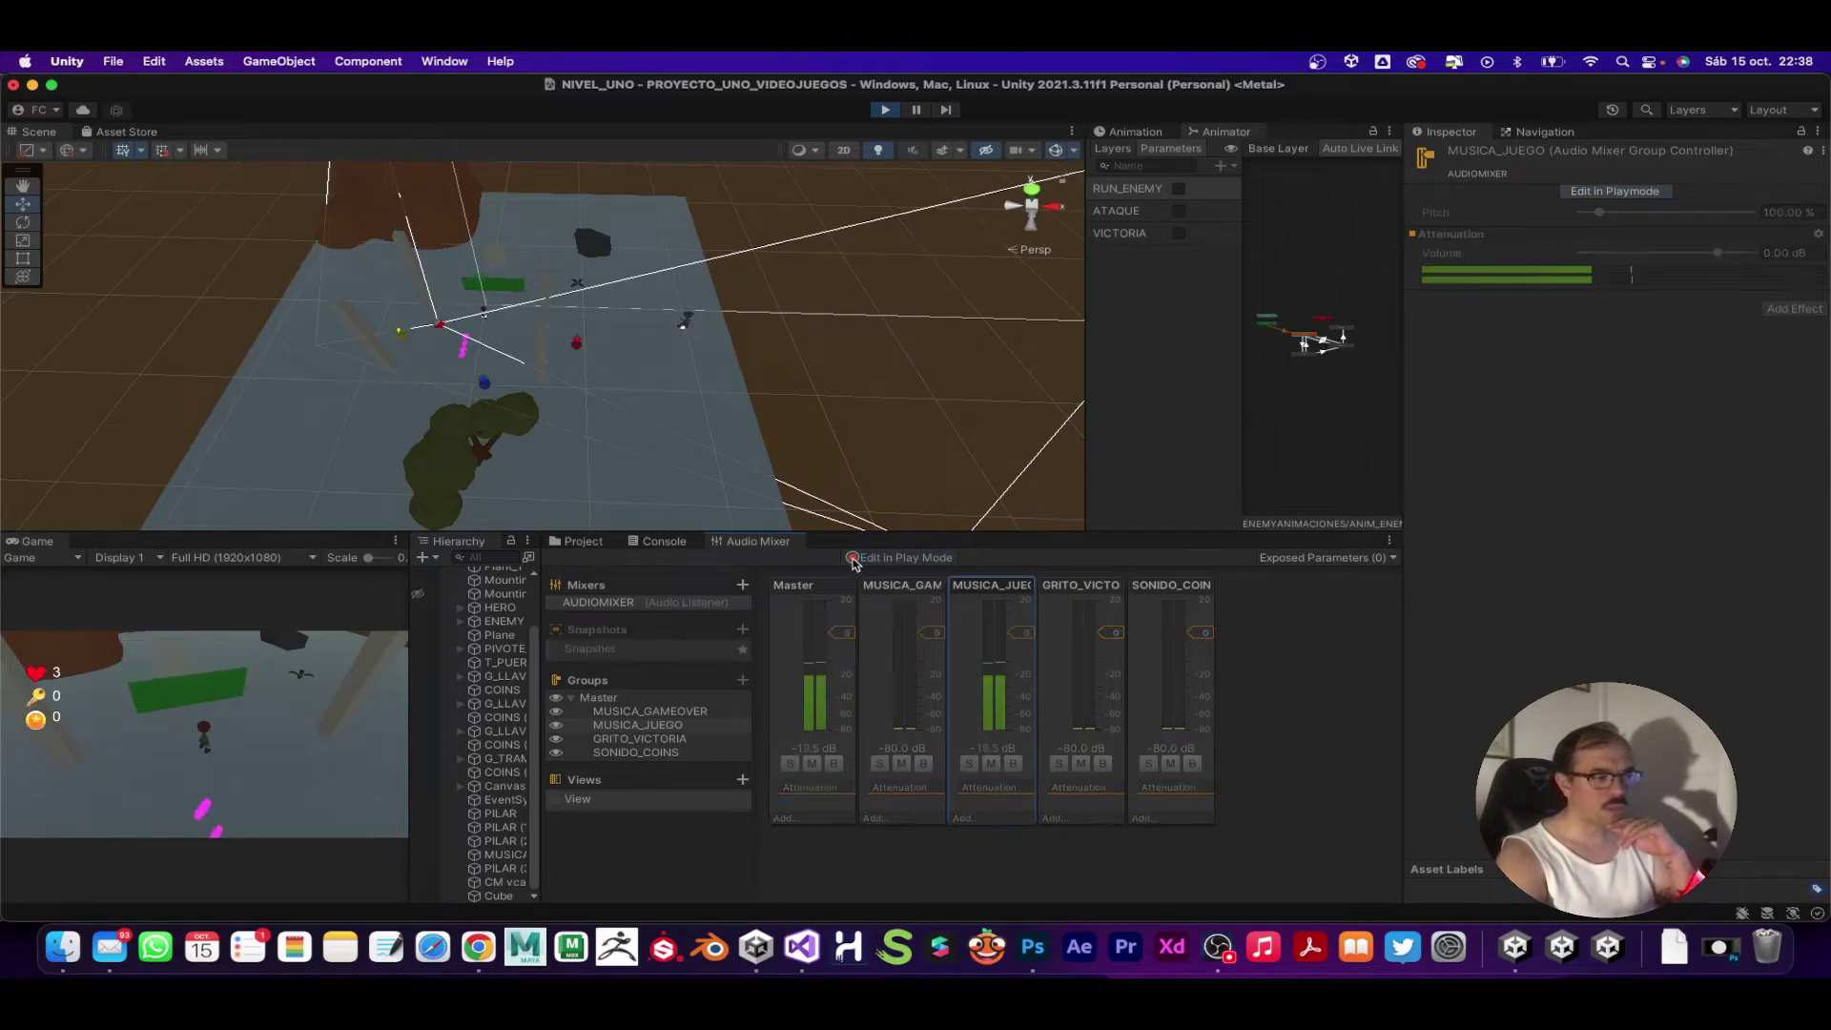
left_click(854, 560)
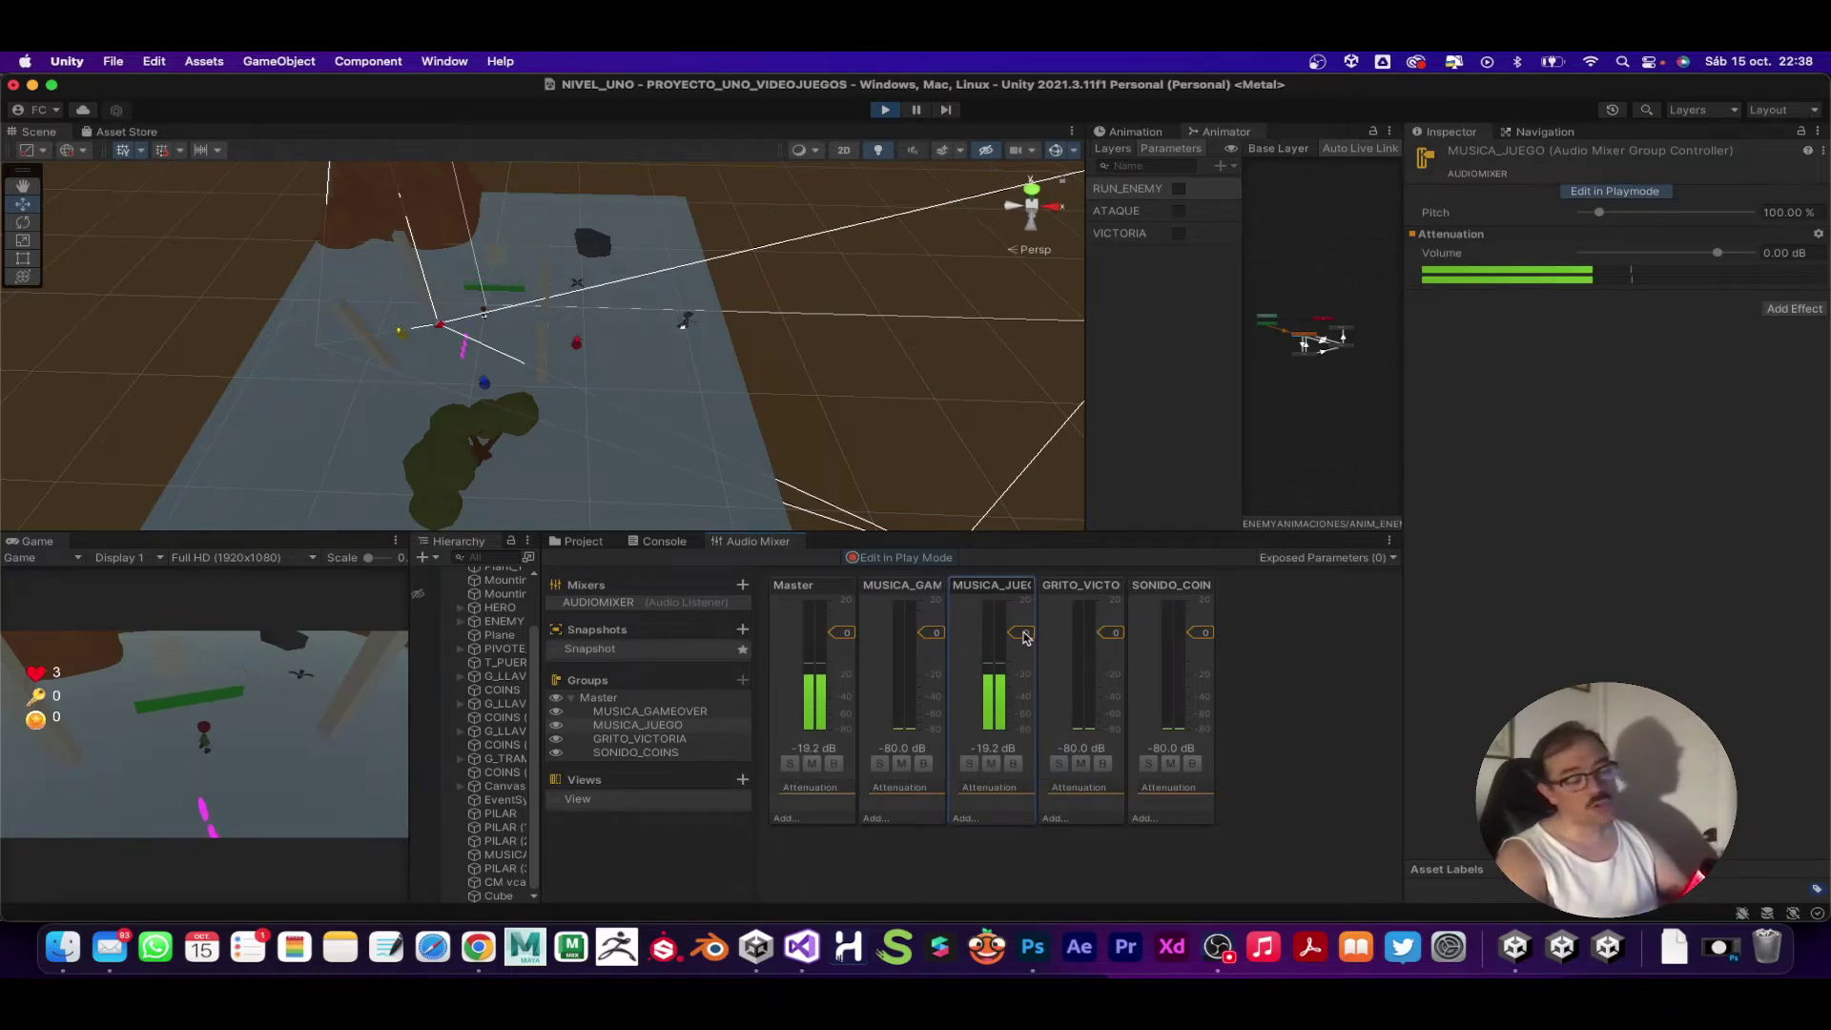
left_click_drag(1024, 639, 1025, 660)
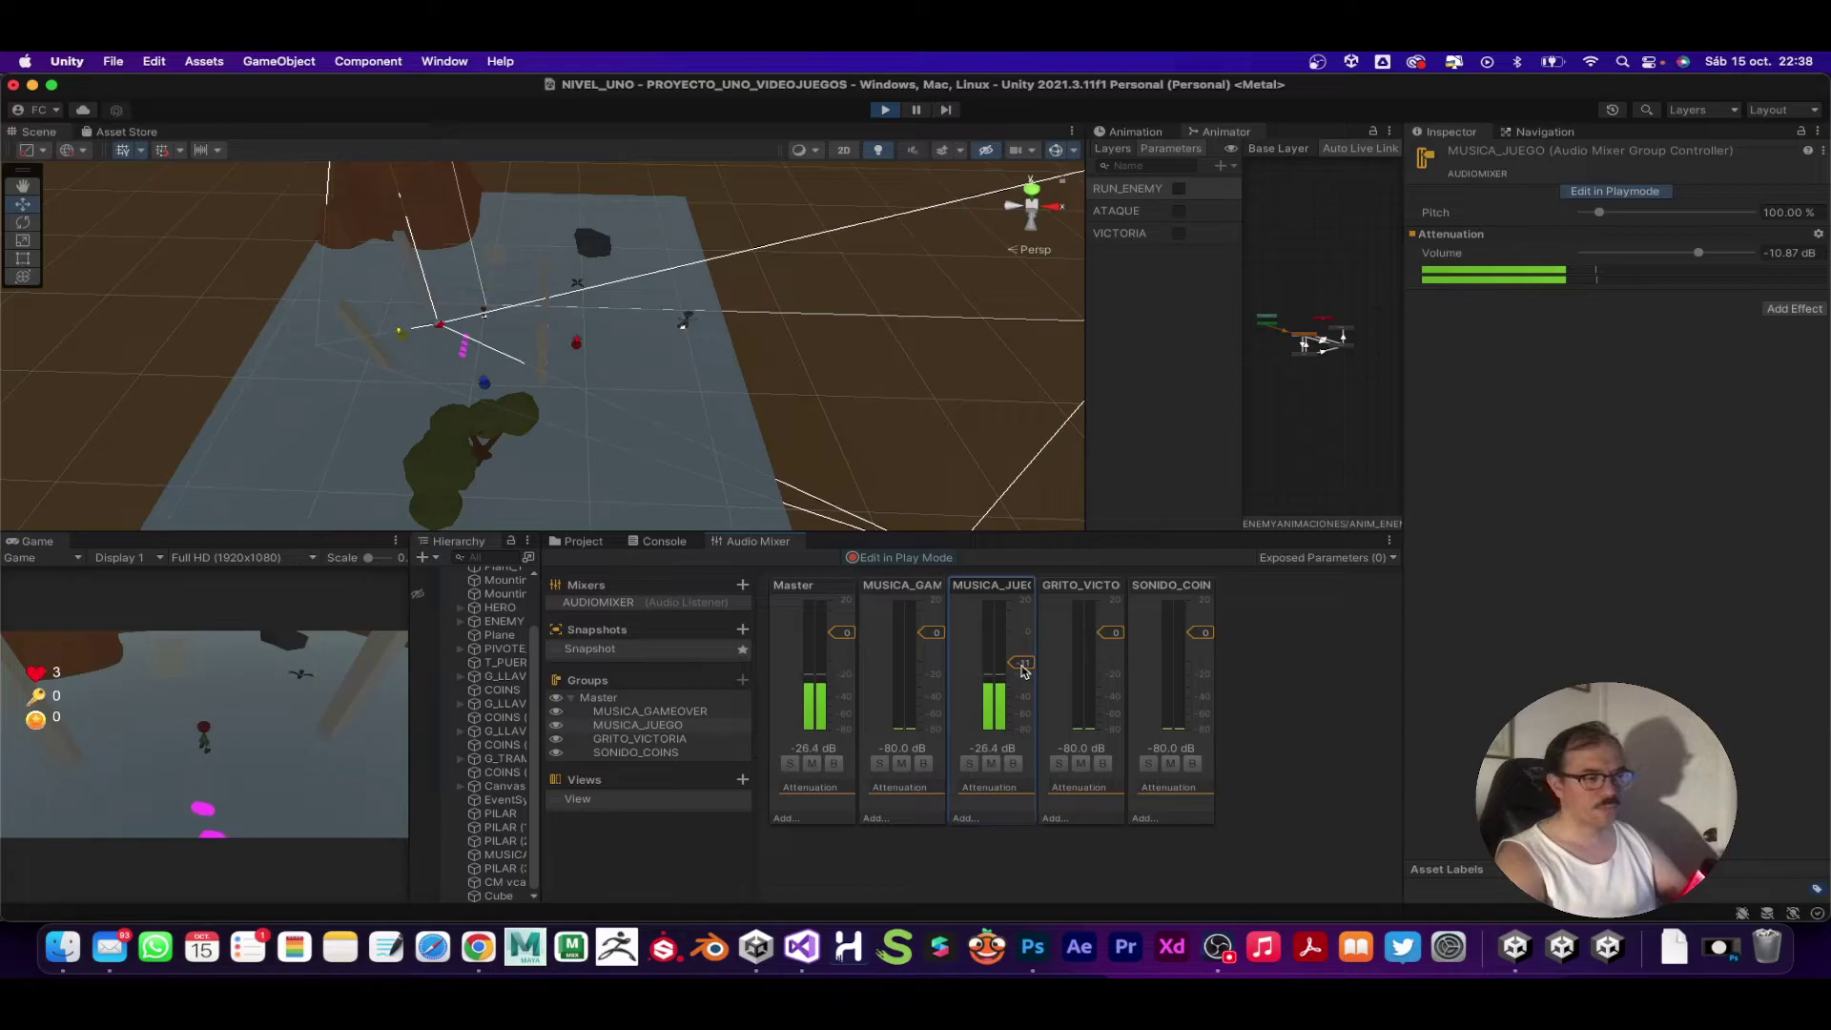
mouse_move(1023, 665)
left_mouse_down()
mouse_move(1023, 616)
mouse_move(1025, 658)
left_mouse_up()
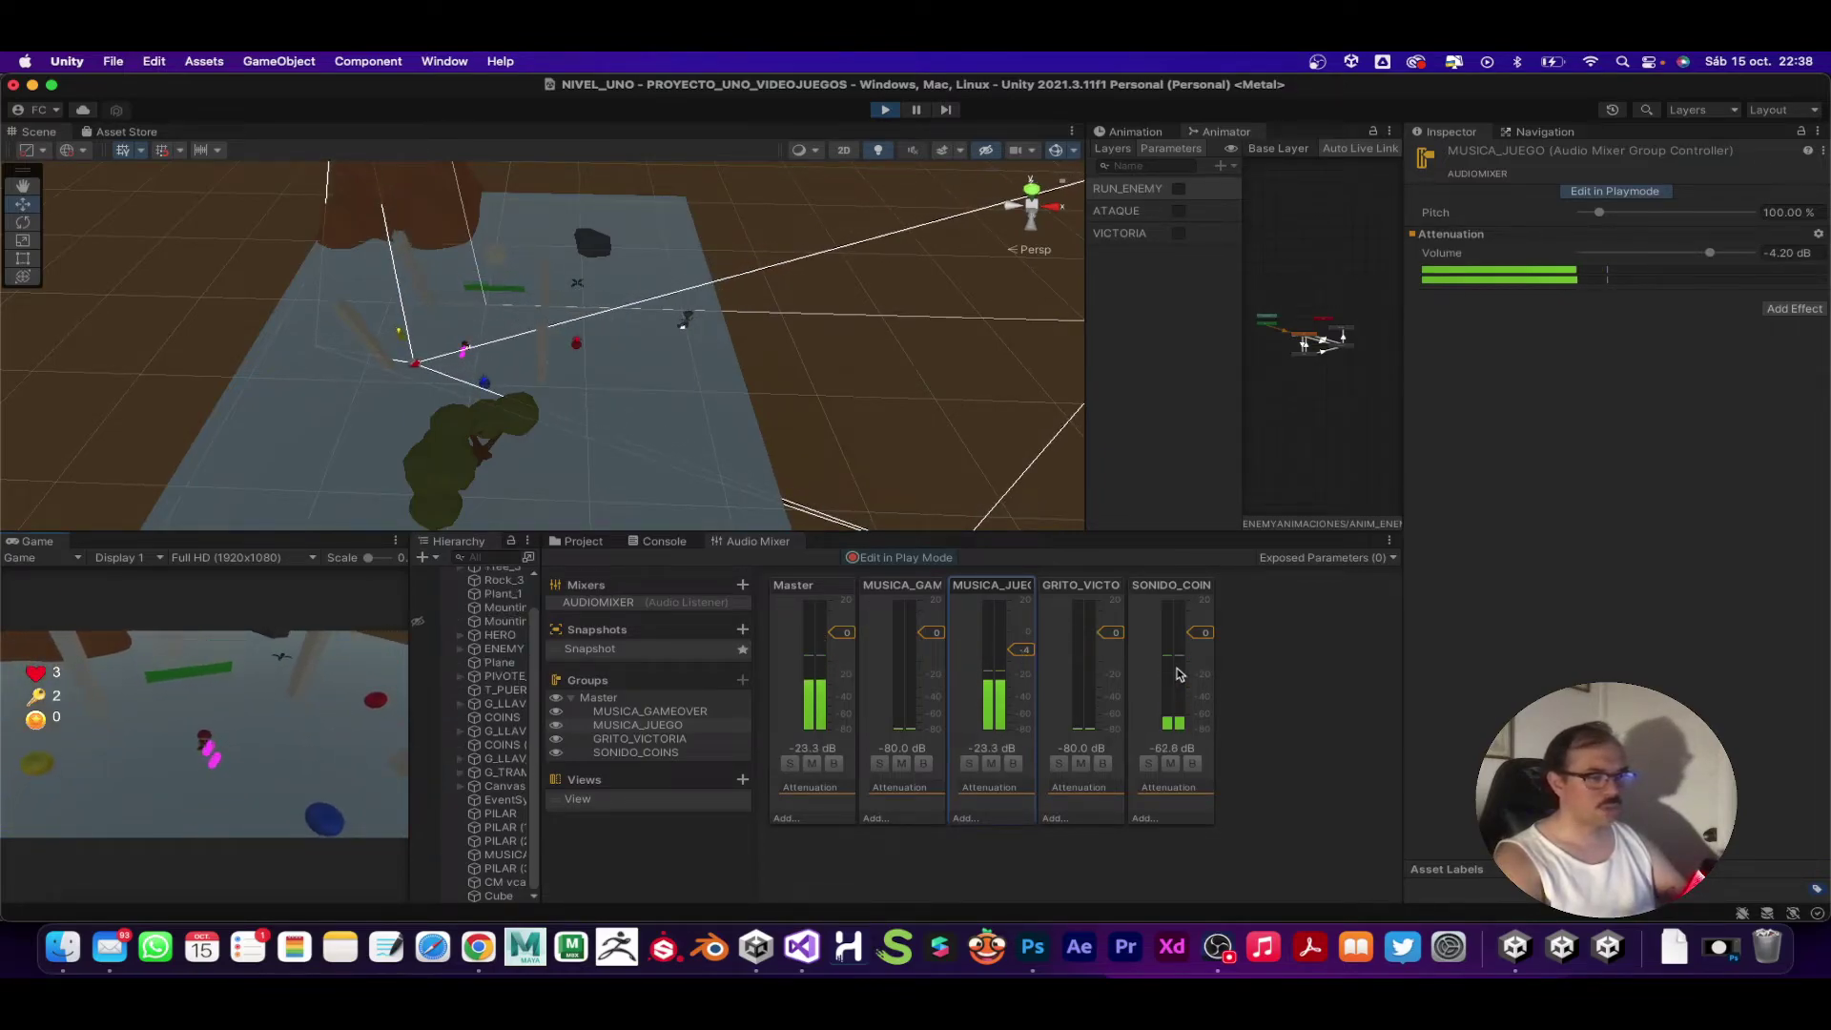
Step: Set SONIDO_COINS to about -15 dB, GRITO_VICTORIA to -11.40 dB, MUSICA_JUEGO to -8.36 dB, then stop editing in play mode
left_click_drag(1202, 634, 1204, 672)
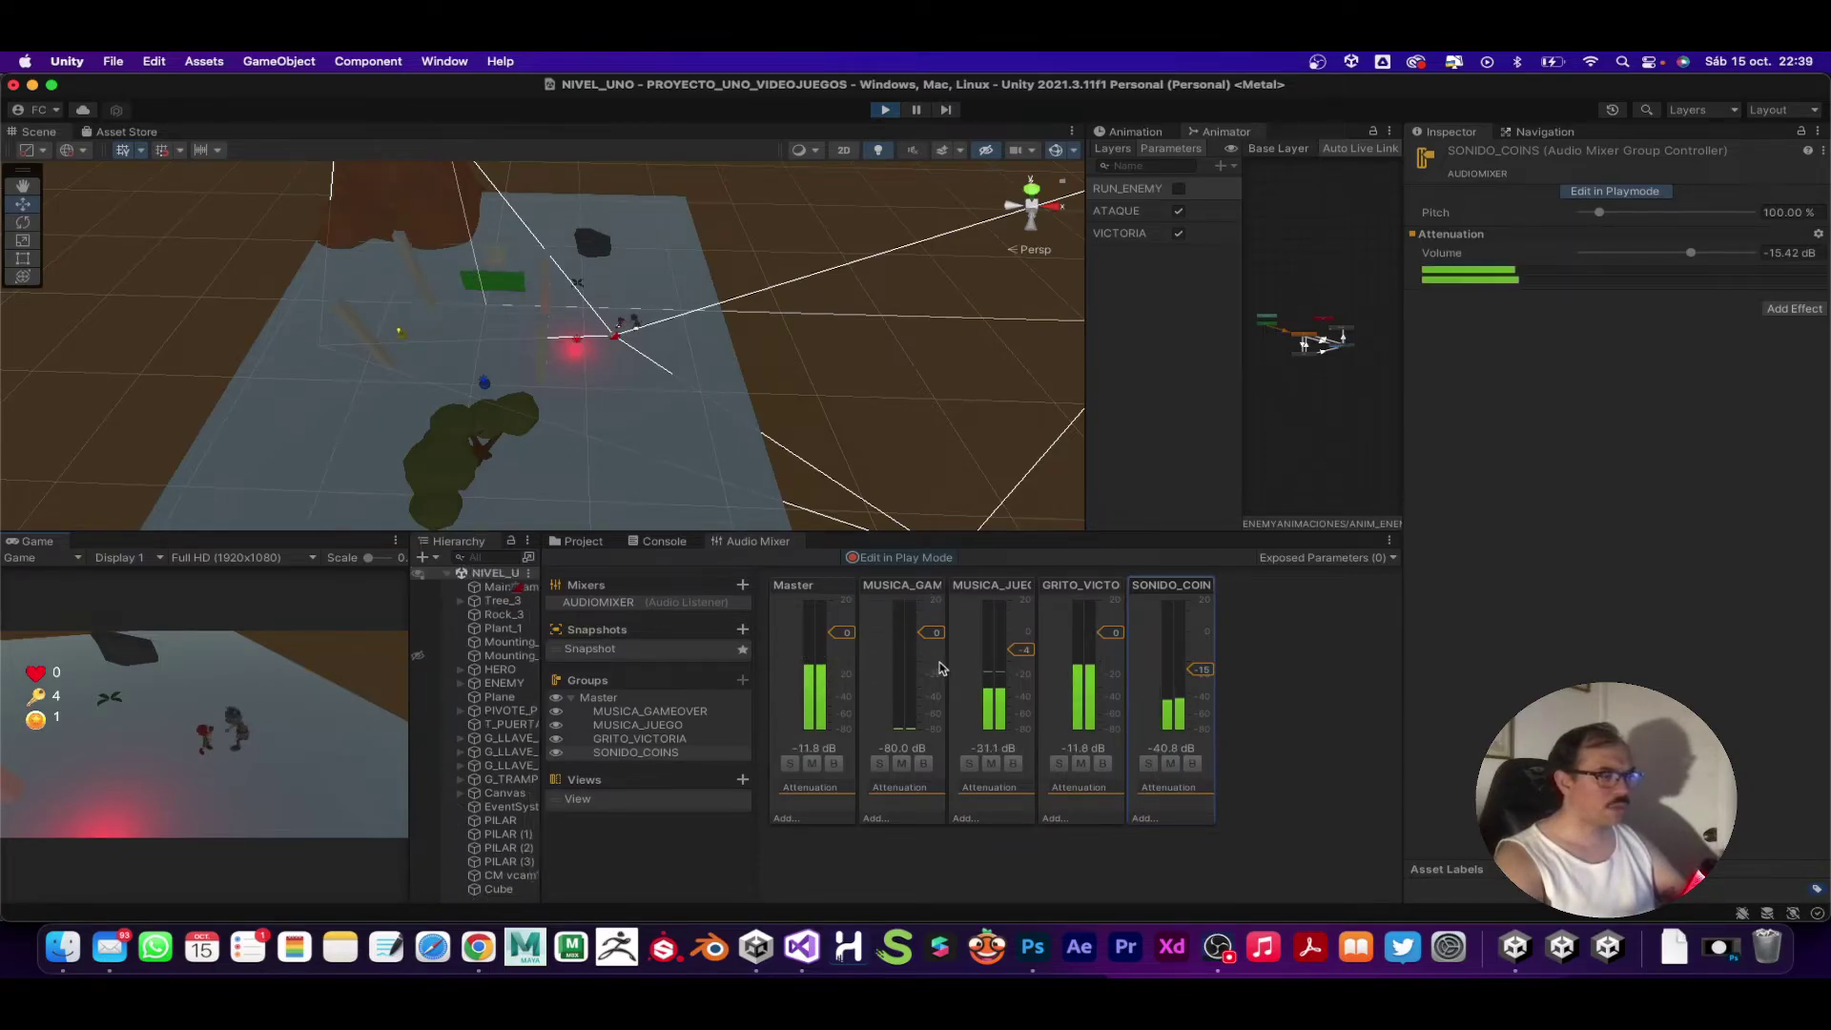
left_click_drag(1112, 632, 1117, 674)
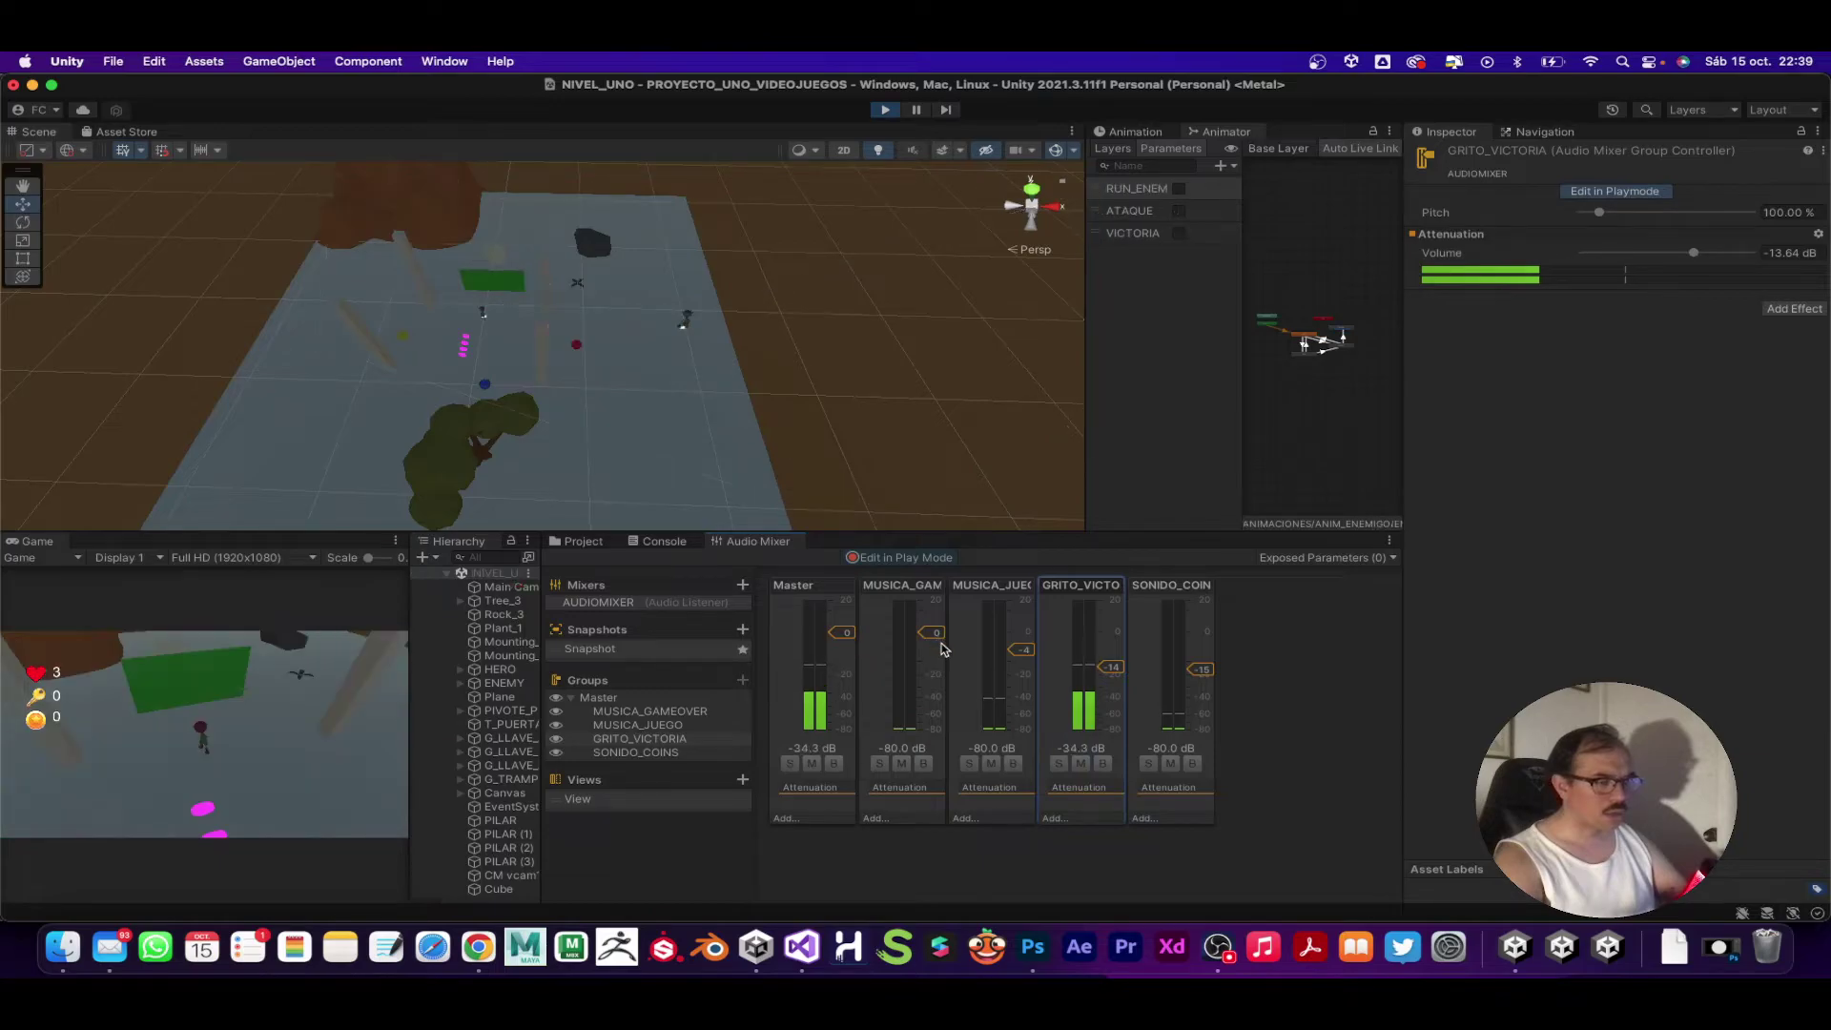
left_click_drag(1112, 670, 1113, 664)
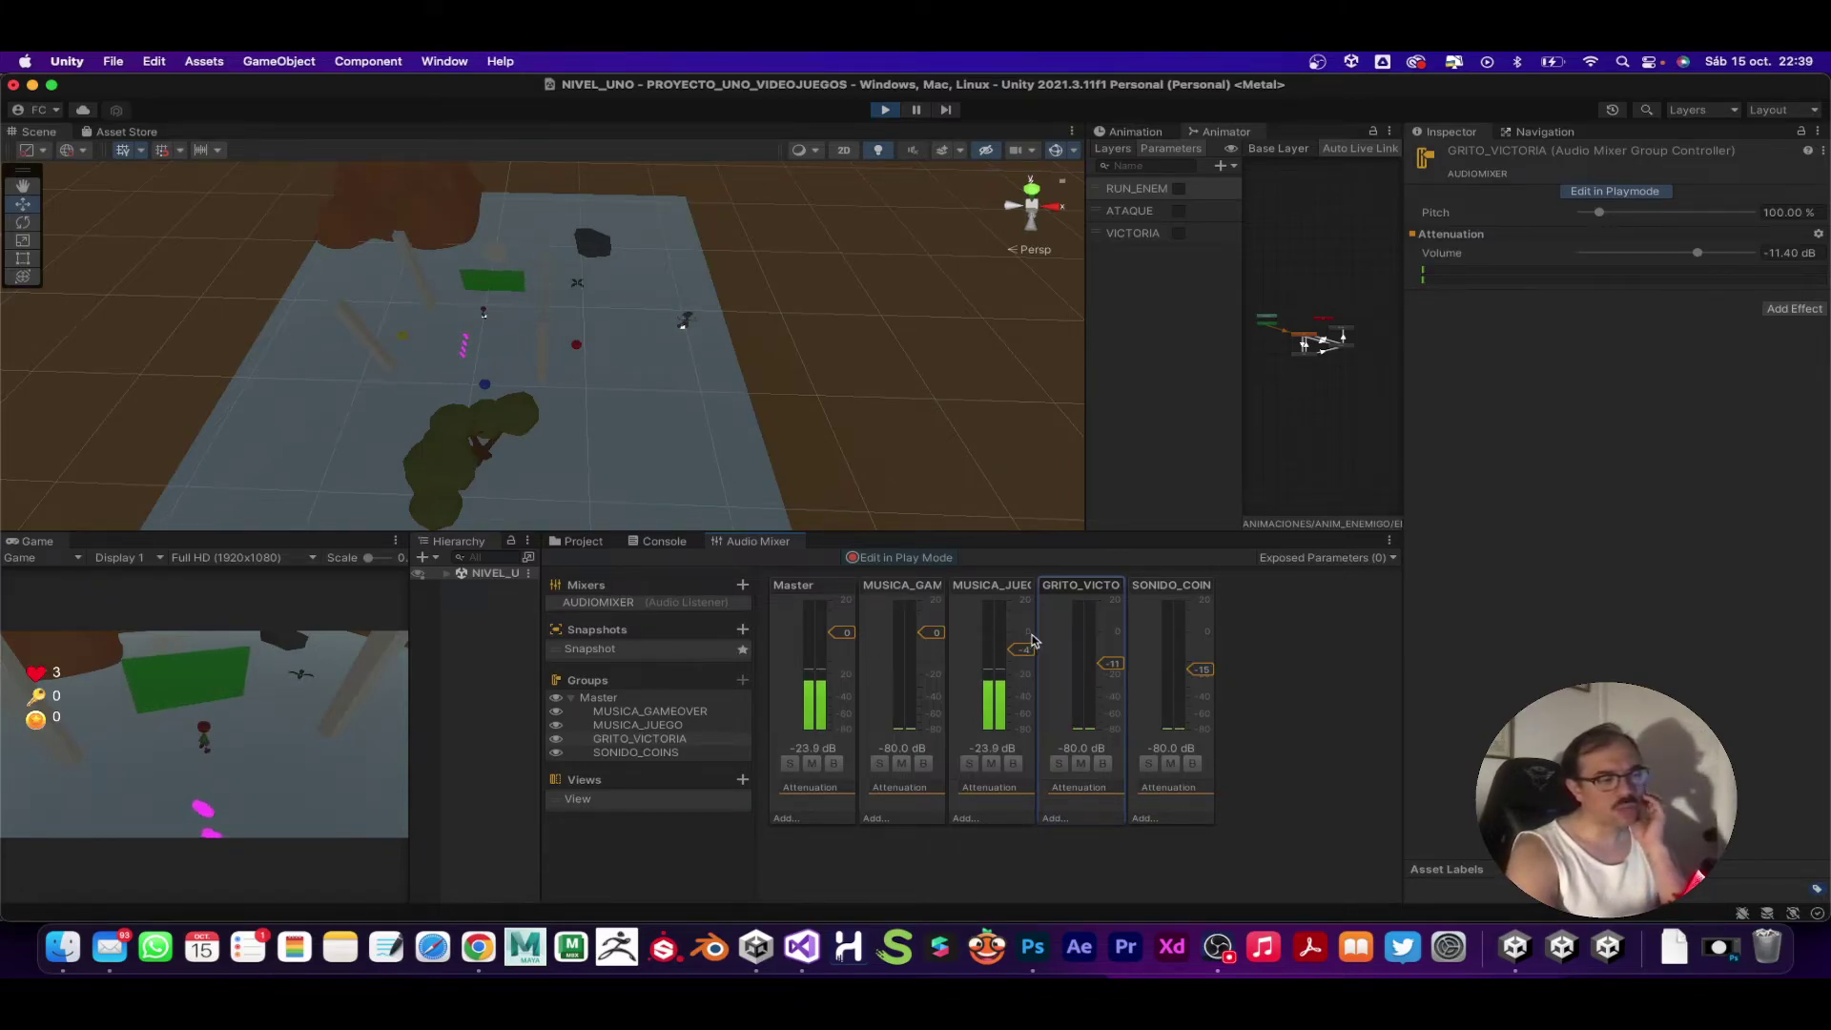
left_click_drag(1033, 662, 1027, 665)
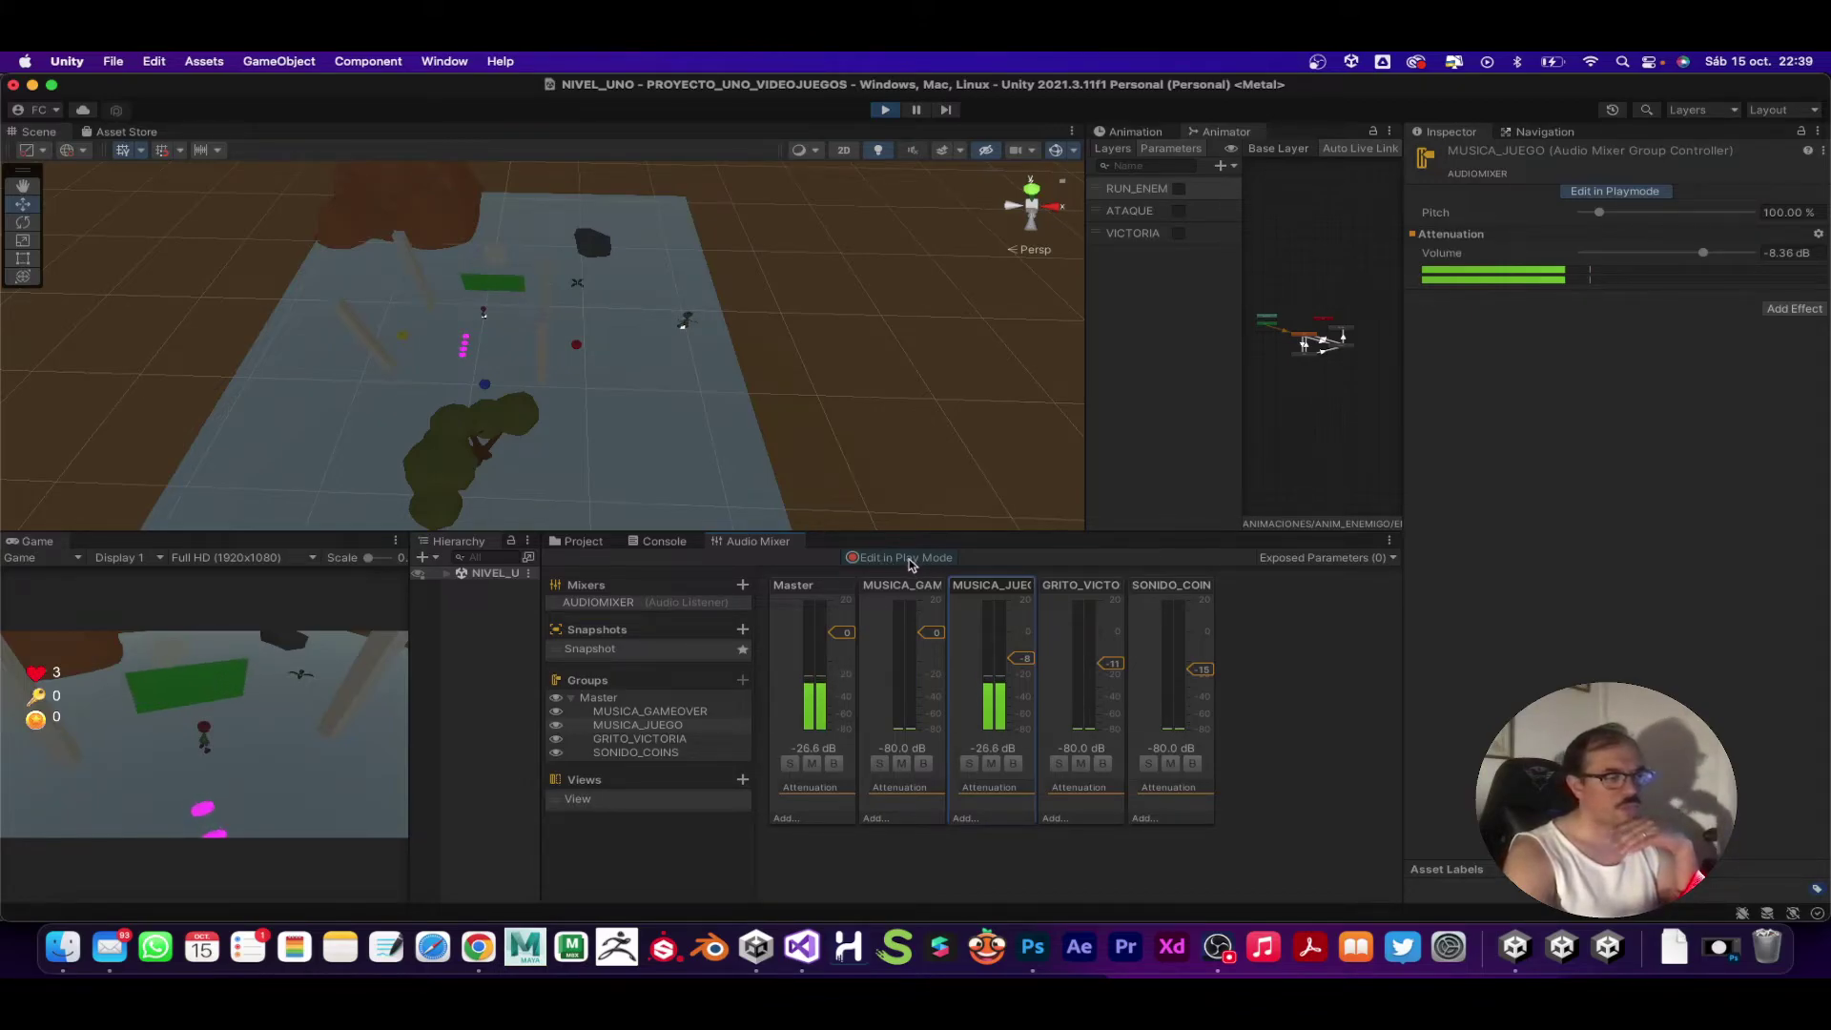
left_click(909, 559)
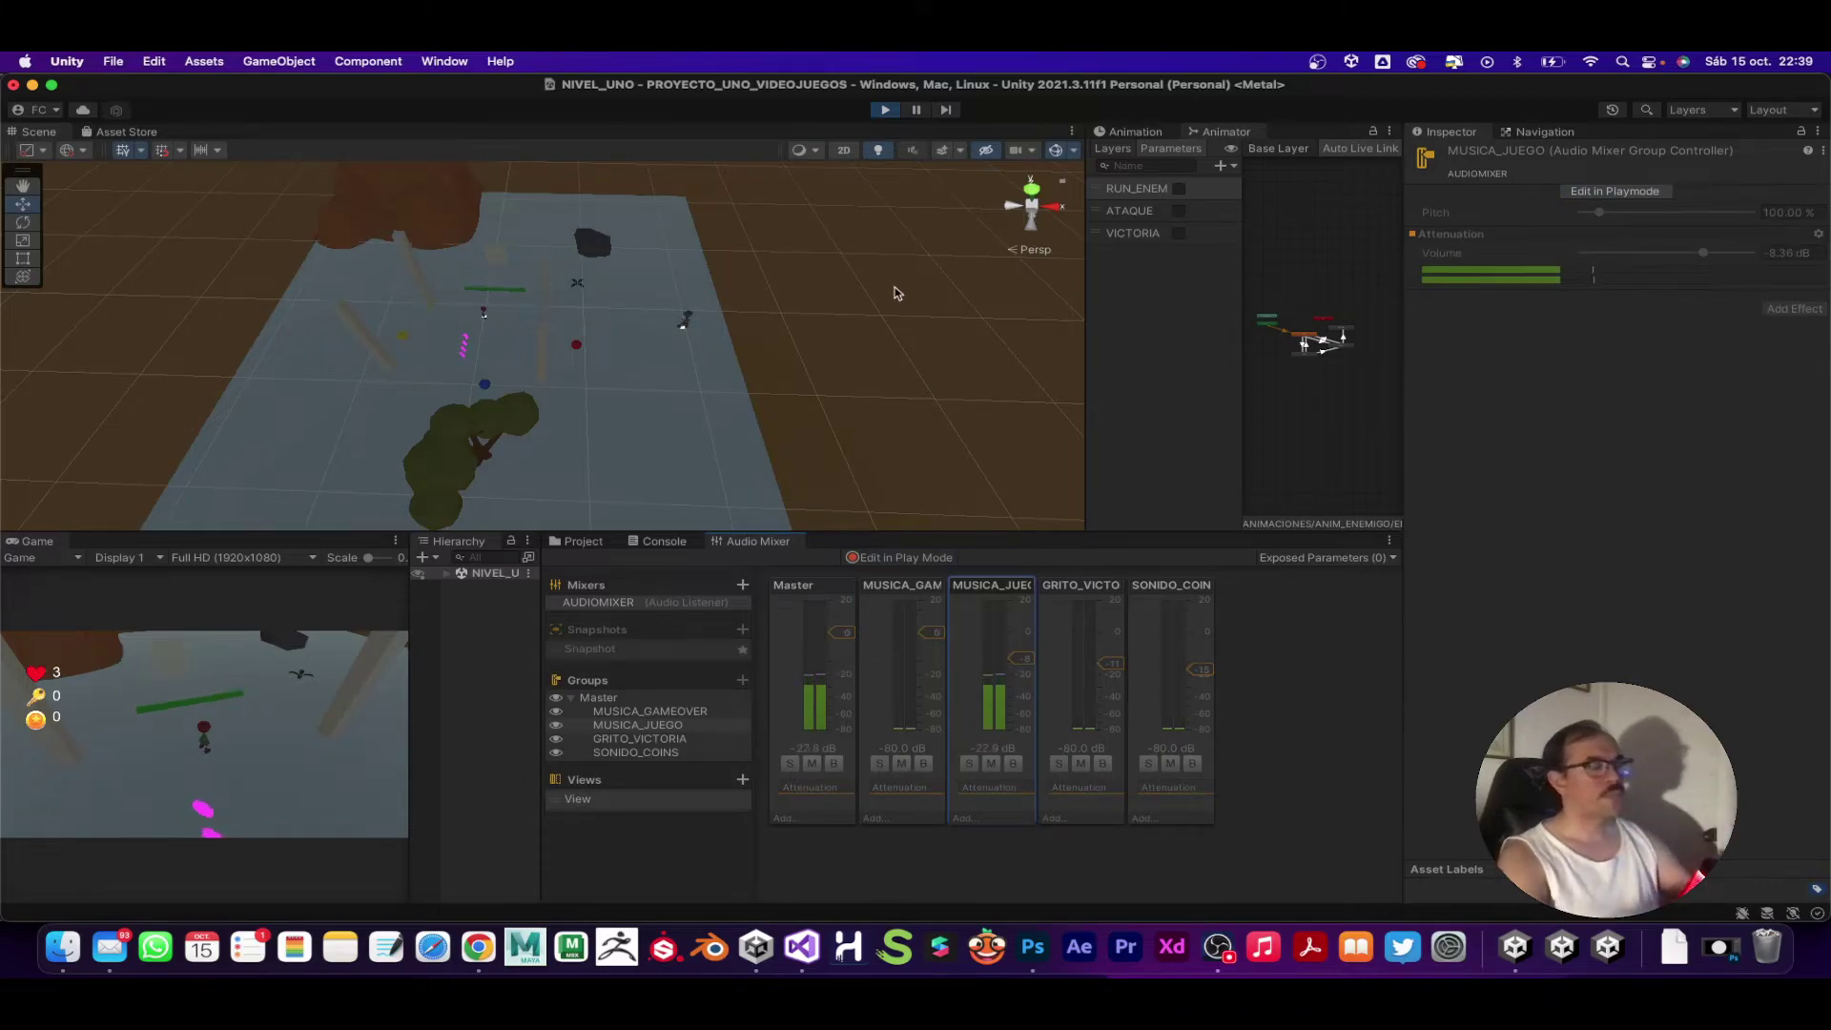
Step: Stop the running game and widen the scene and hierarchy panels
left_click(887, 111)
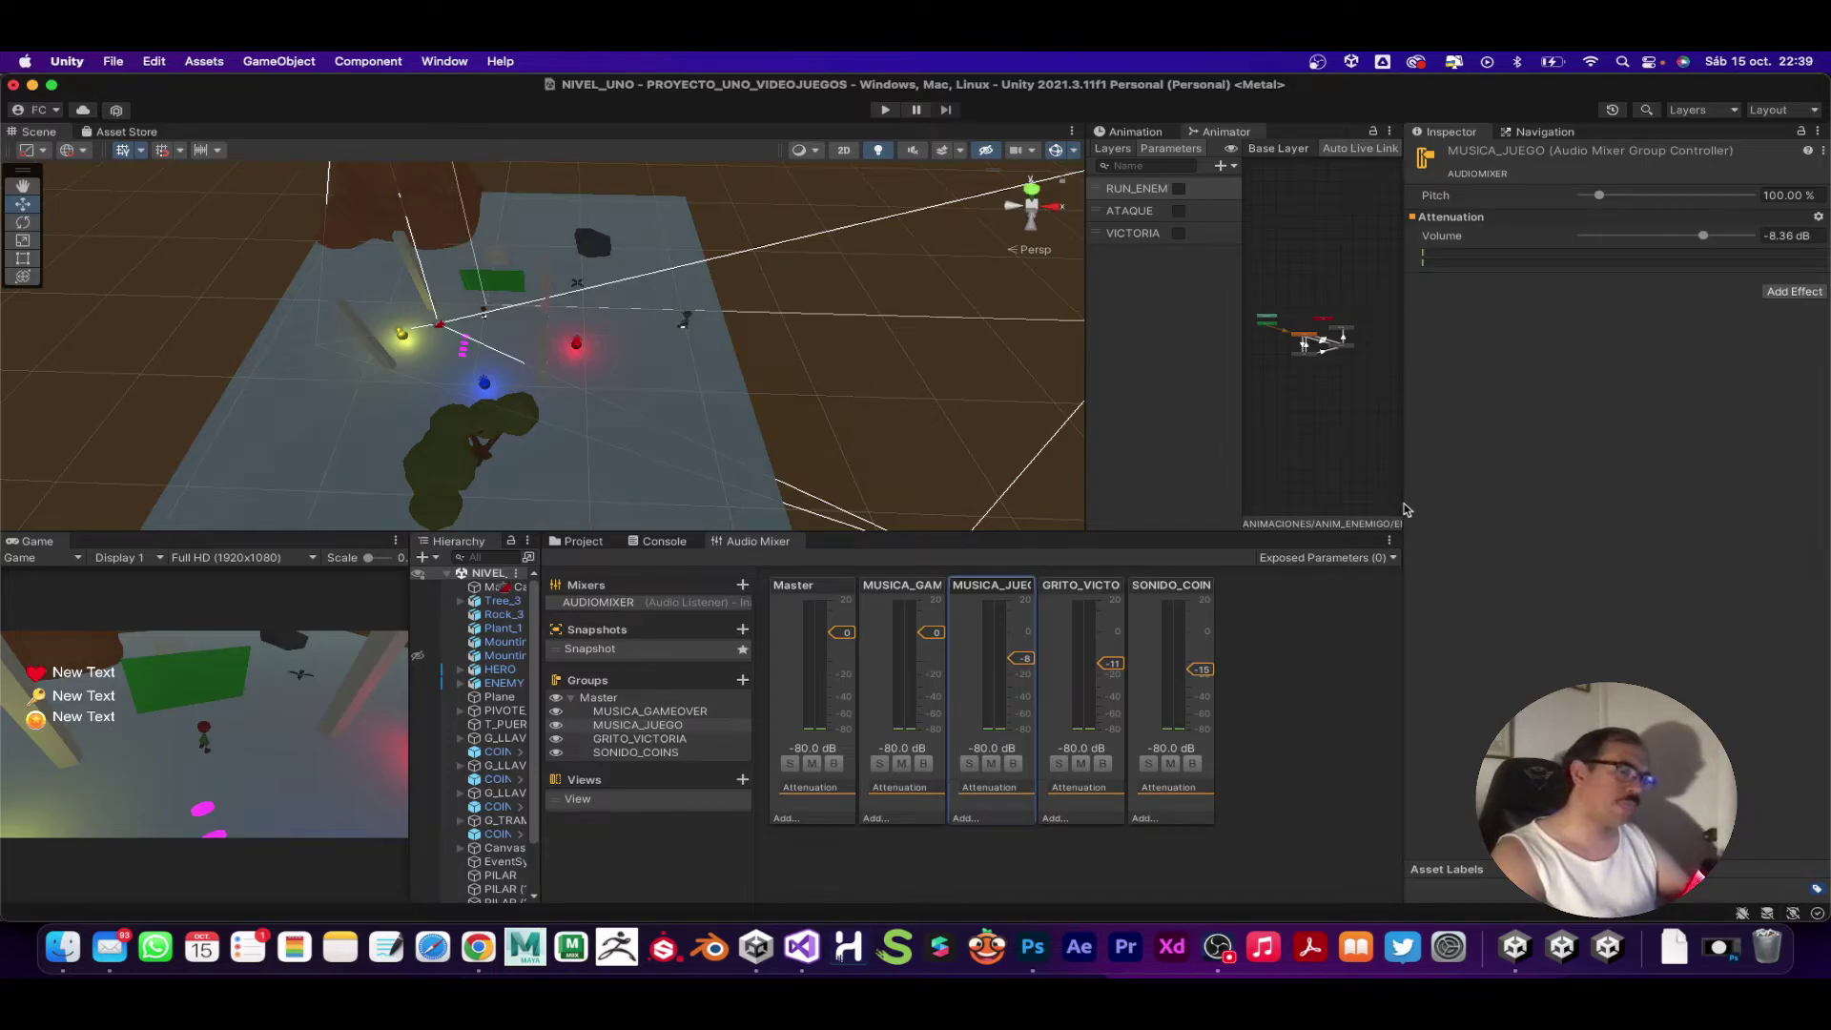
left_click_drag(1401, 503, 1457, 505)
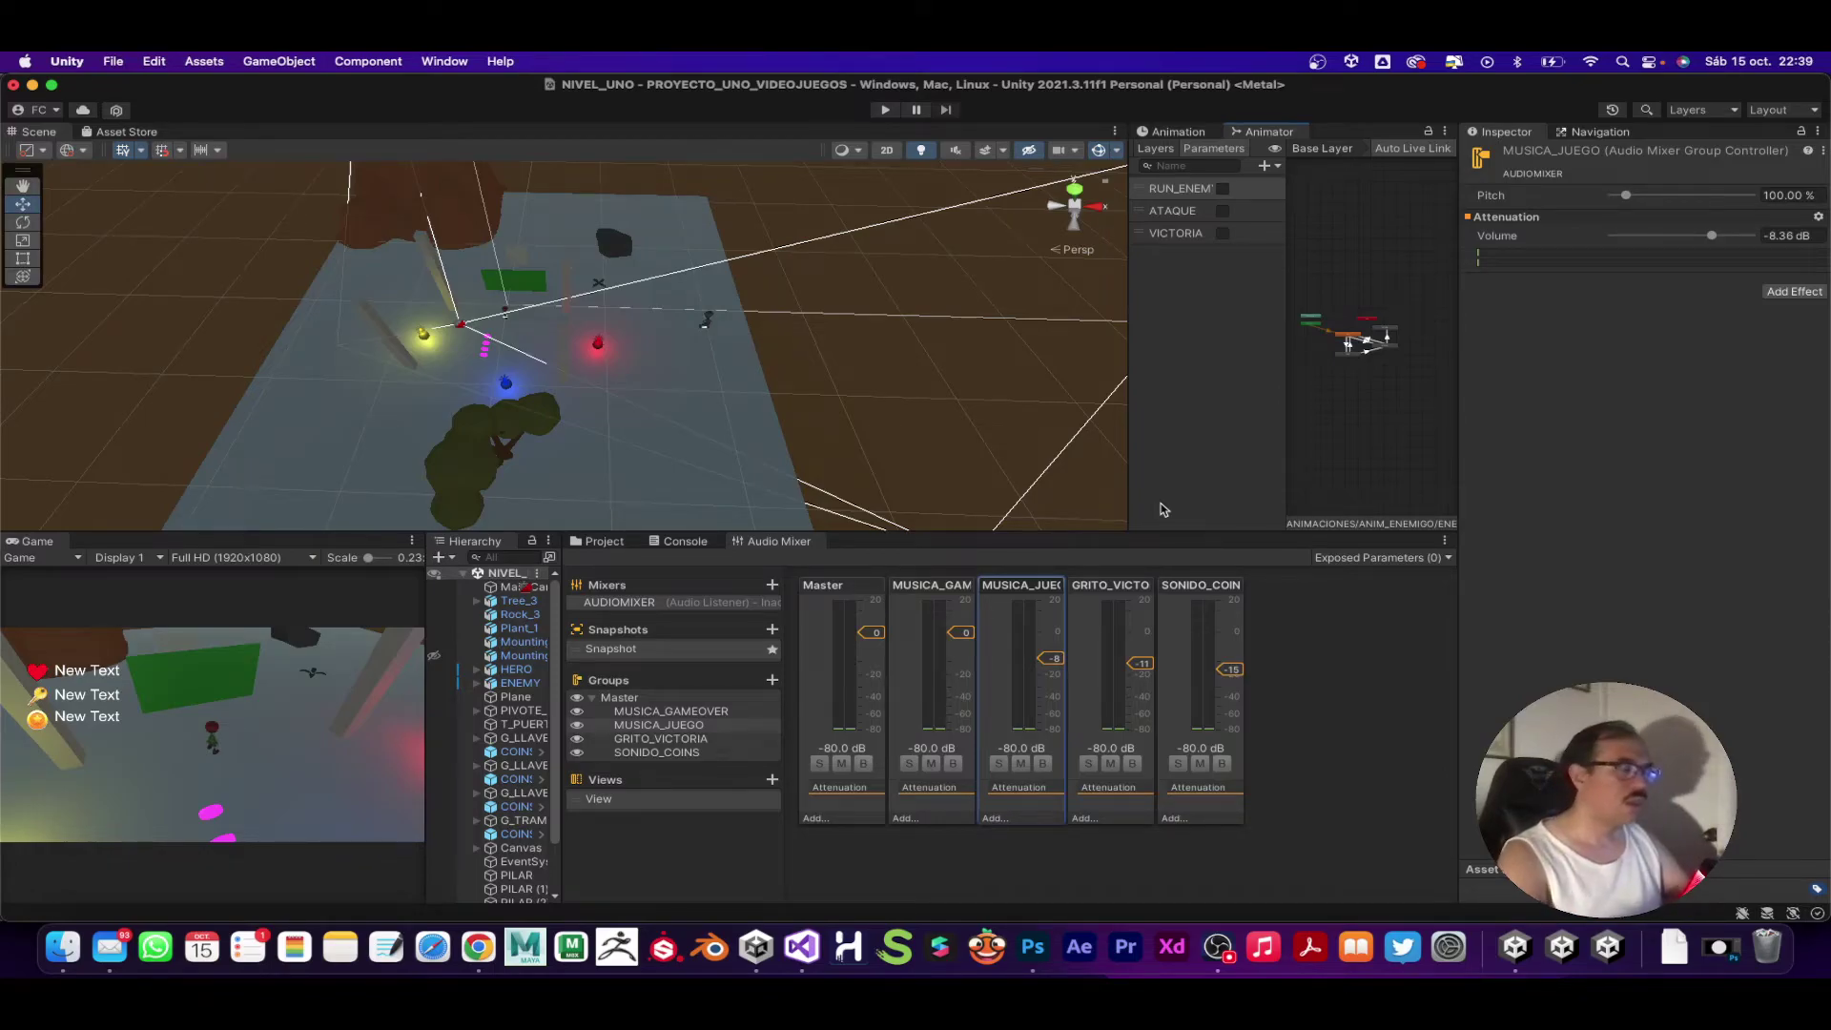
left_click_drag(561, 616, 828, 620)
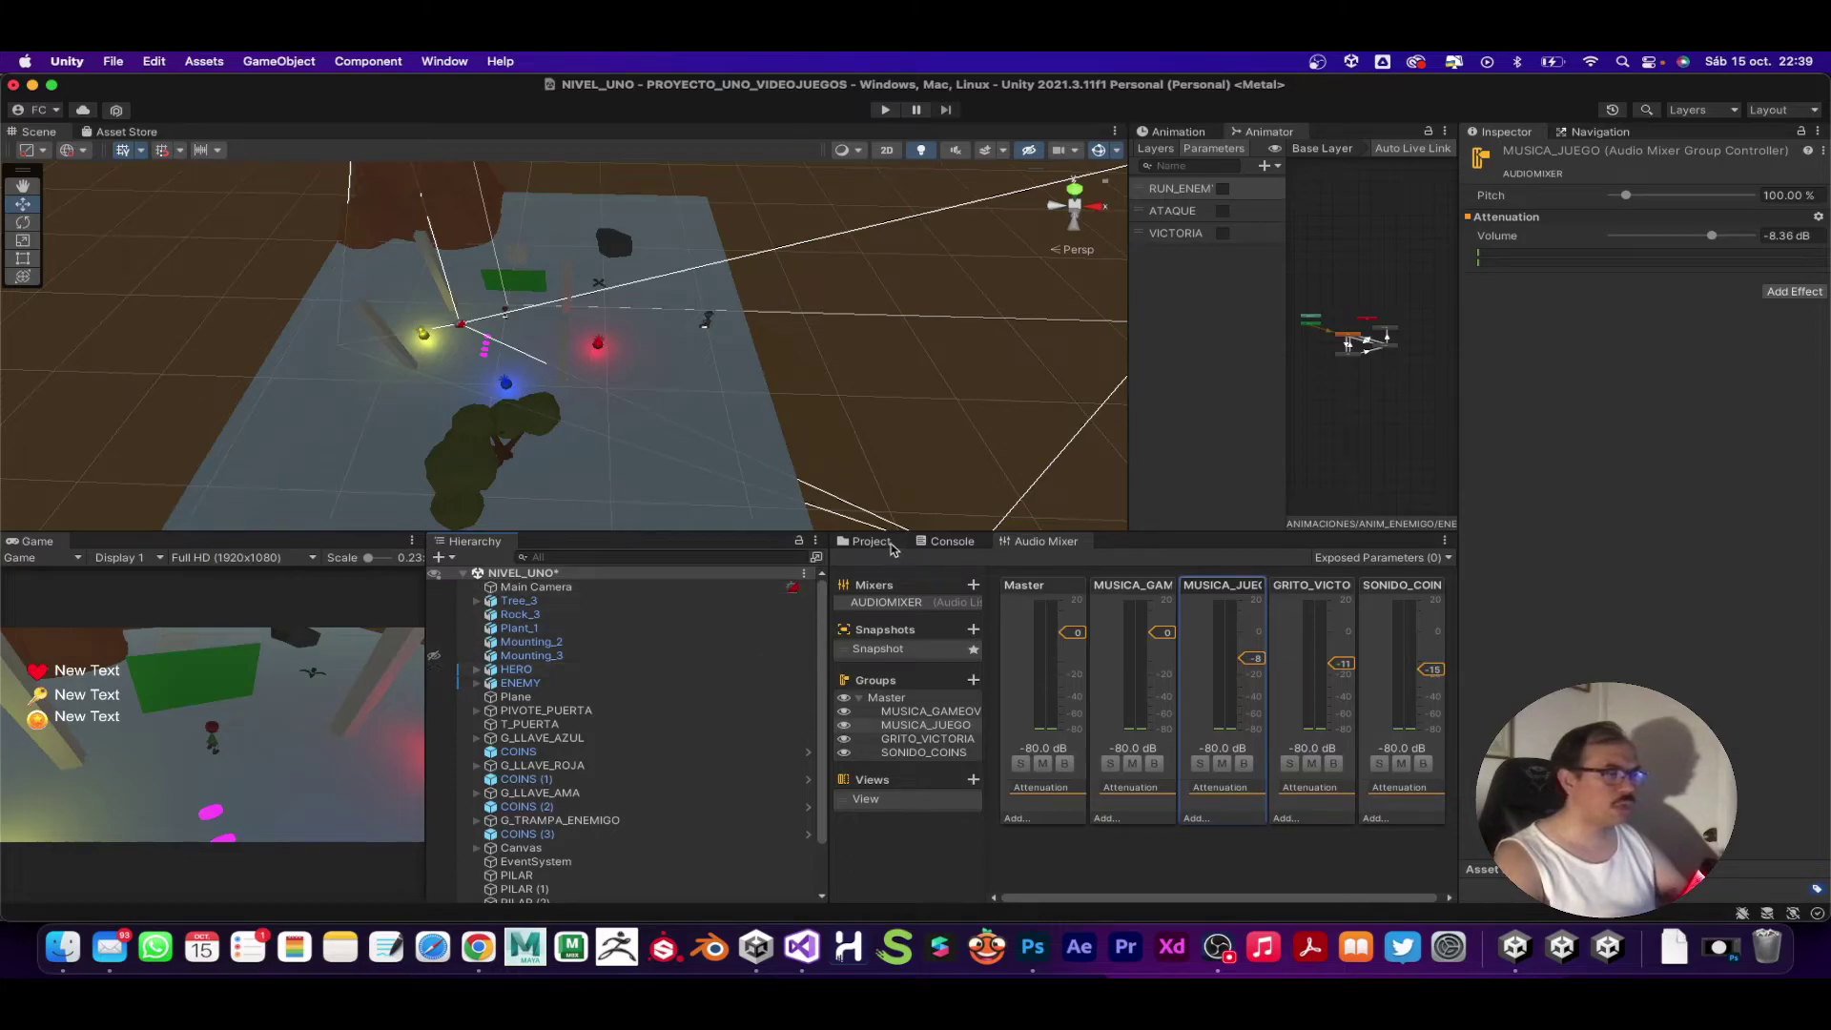
Step: Open Assets > Scenes in the Project window and view the INTRO, NIVEL_UNO and FINAL scenes
left_click(868, 542)
left_click(922, 767)
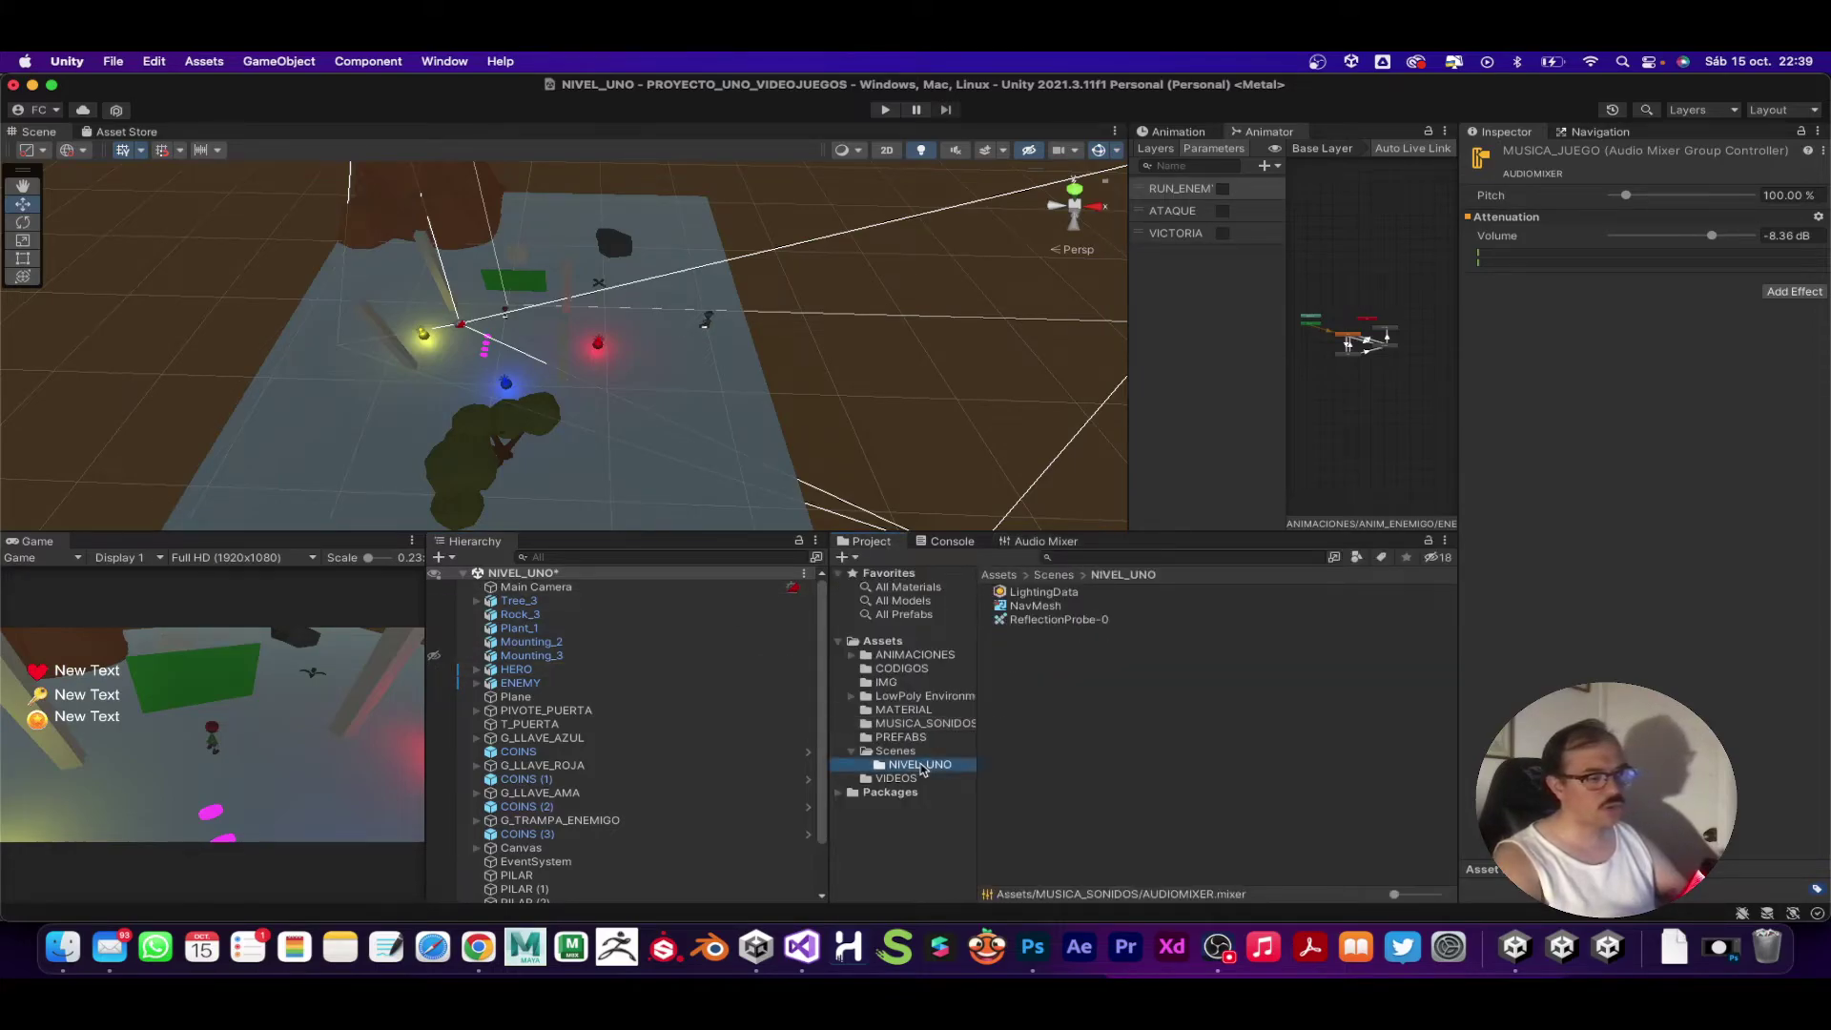
left_click(896, 753)
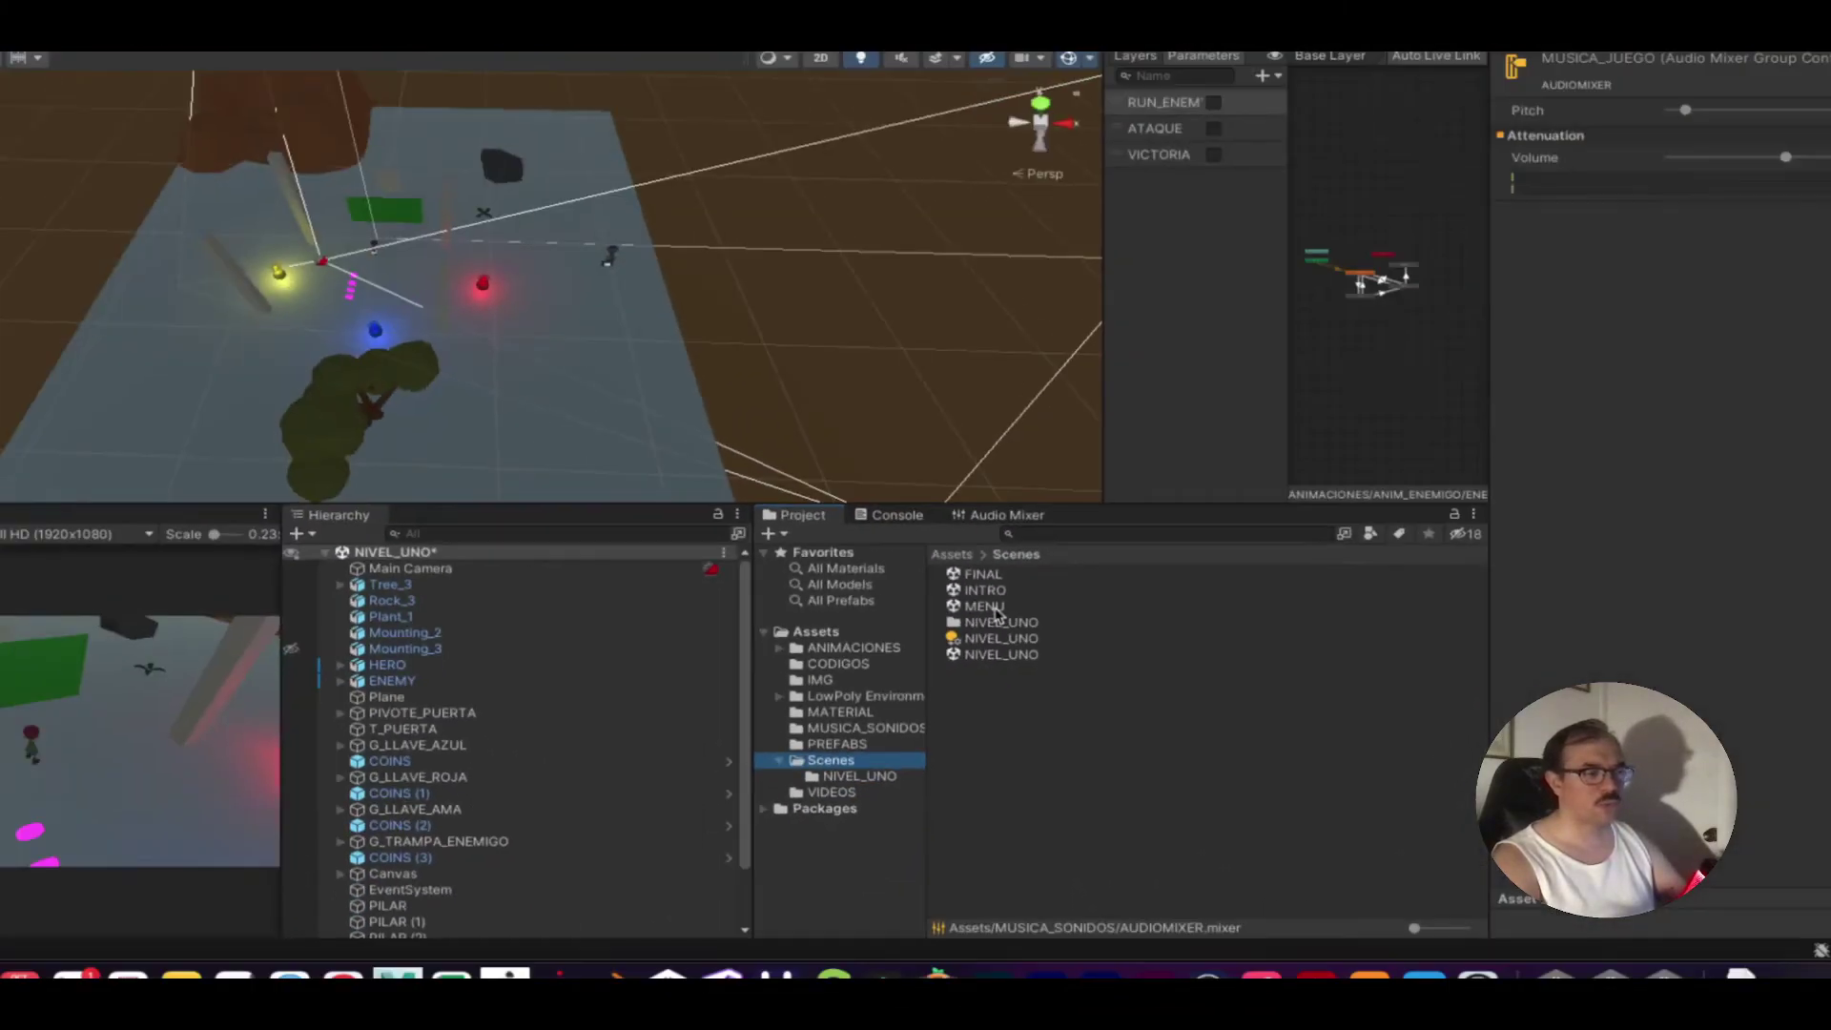
left_click(994, 589)
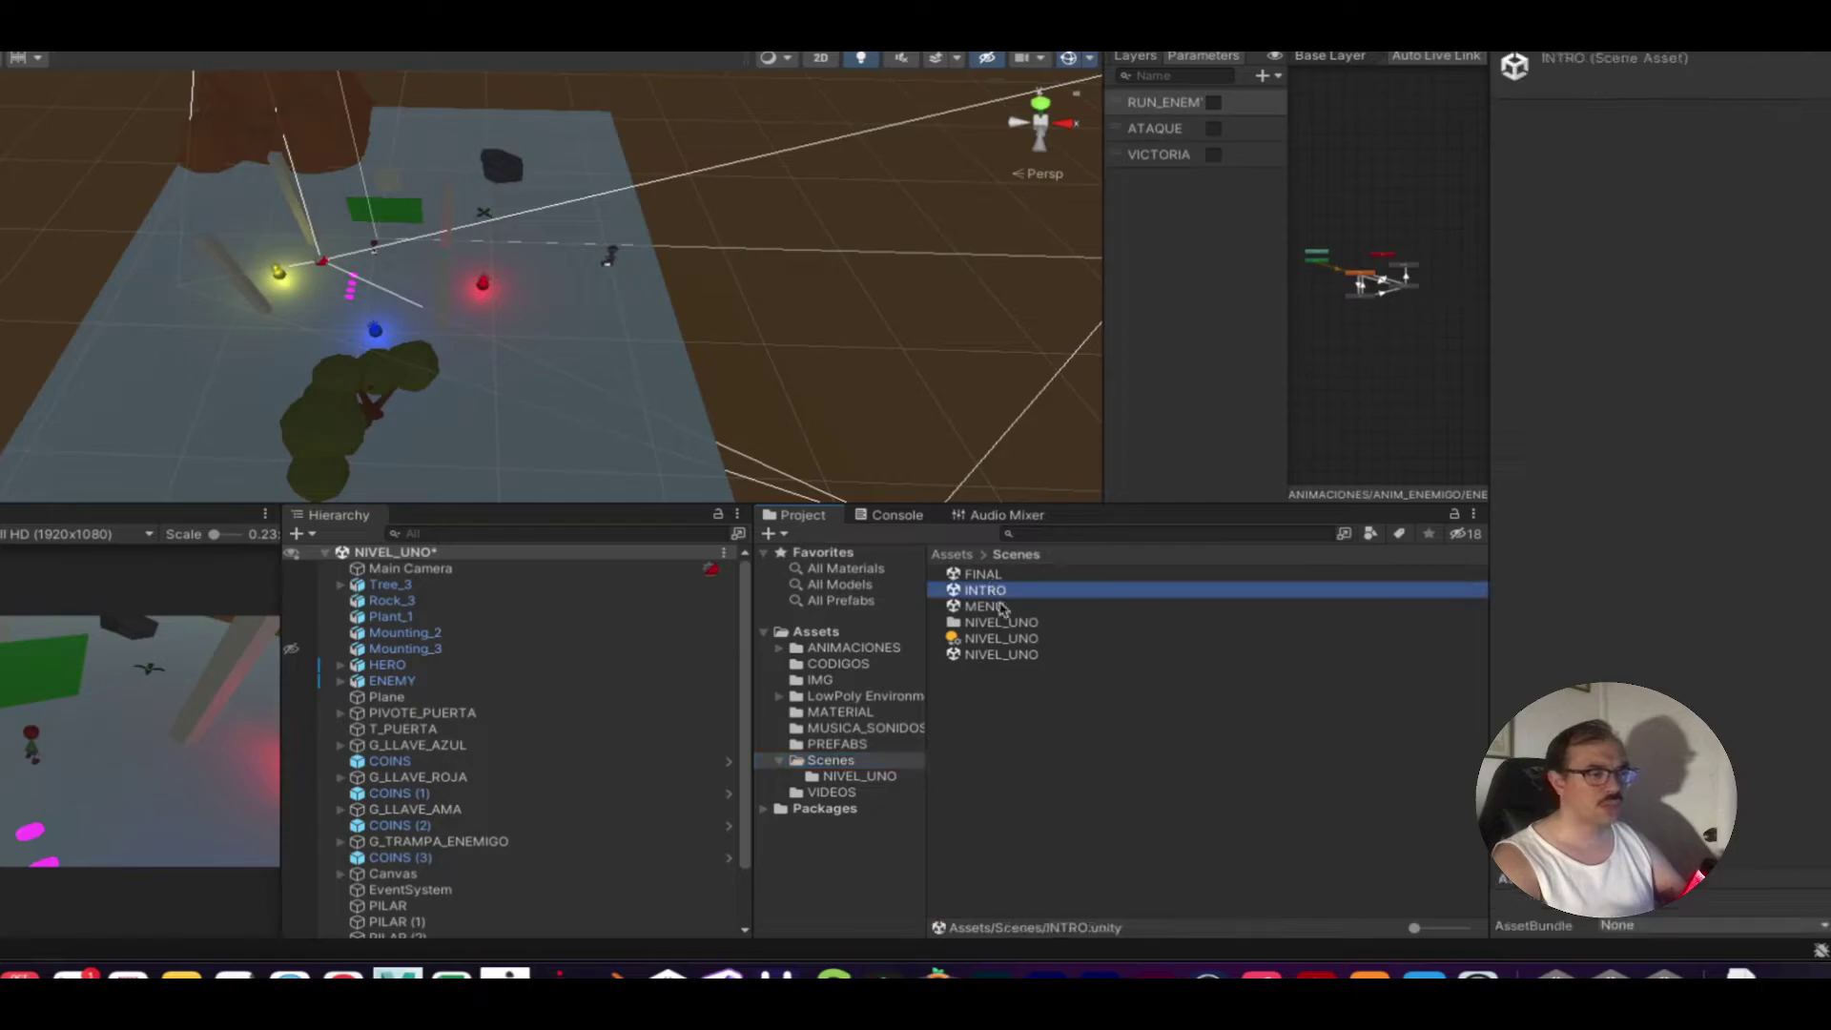
left_click(1003, 655)
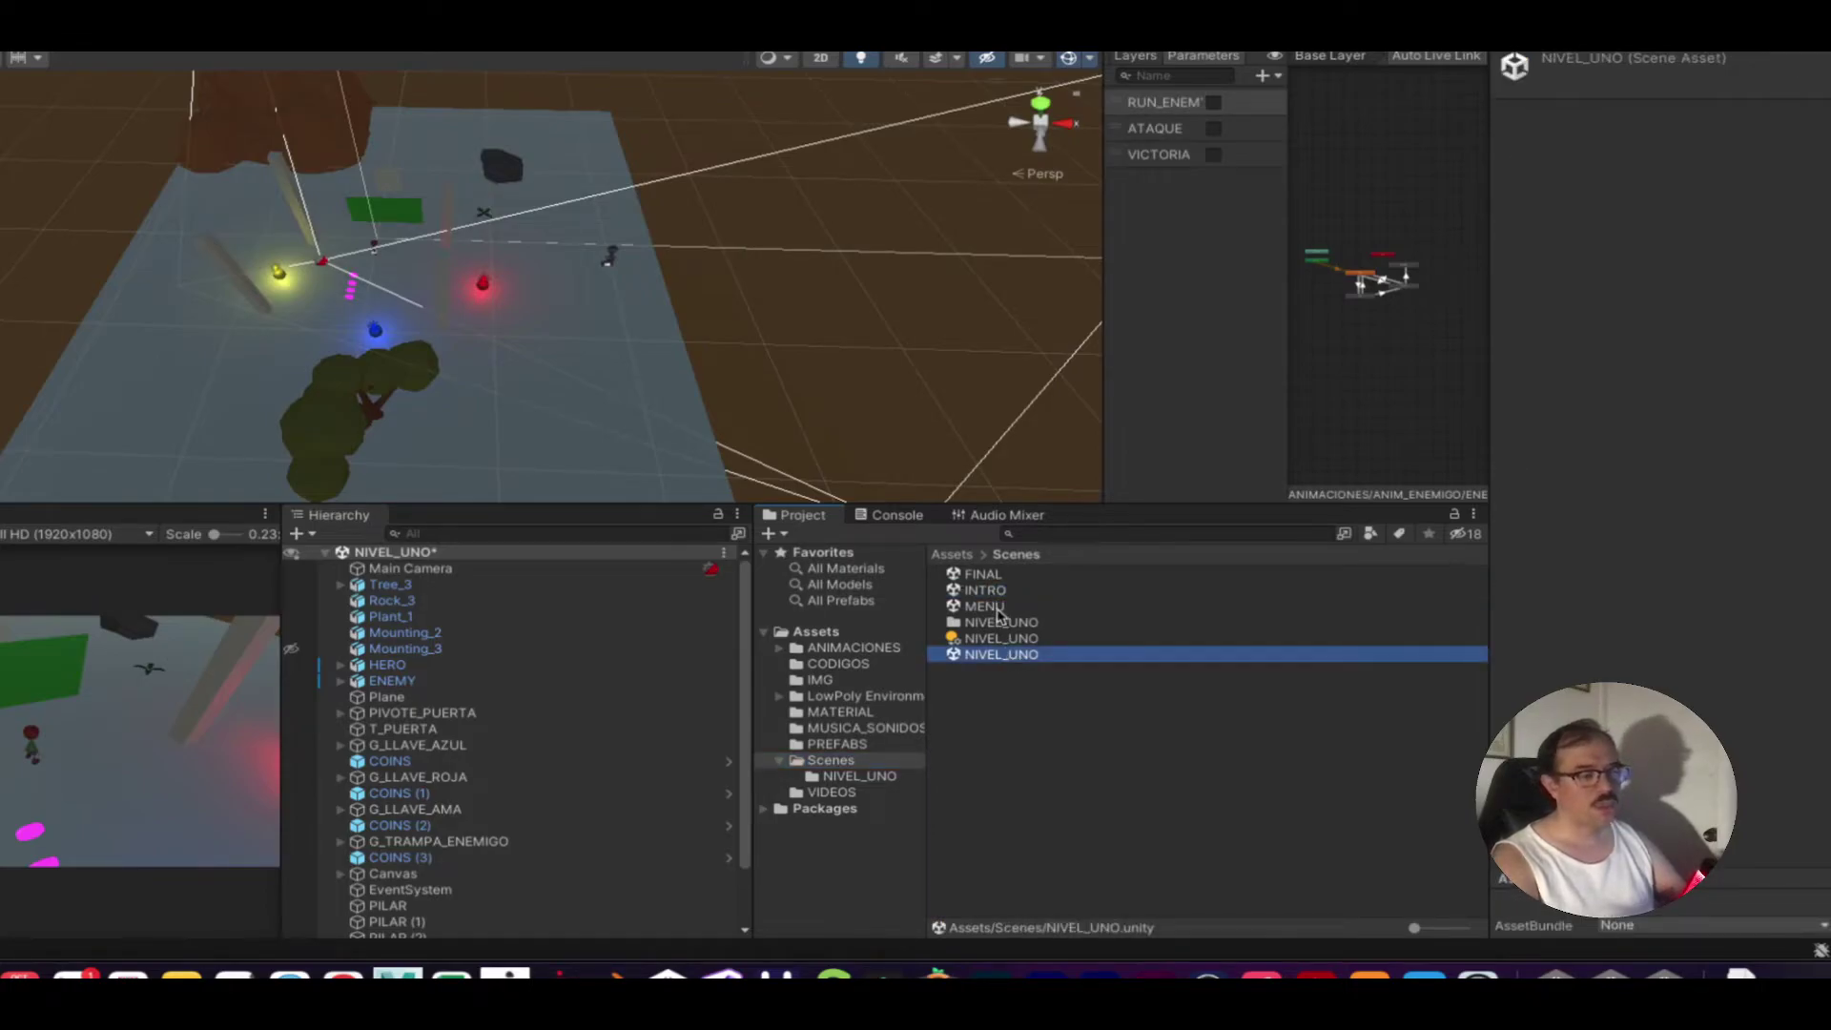
left_click(982, 575)
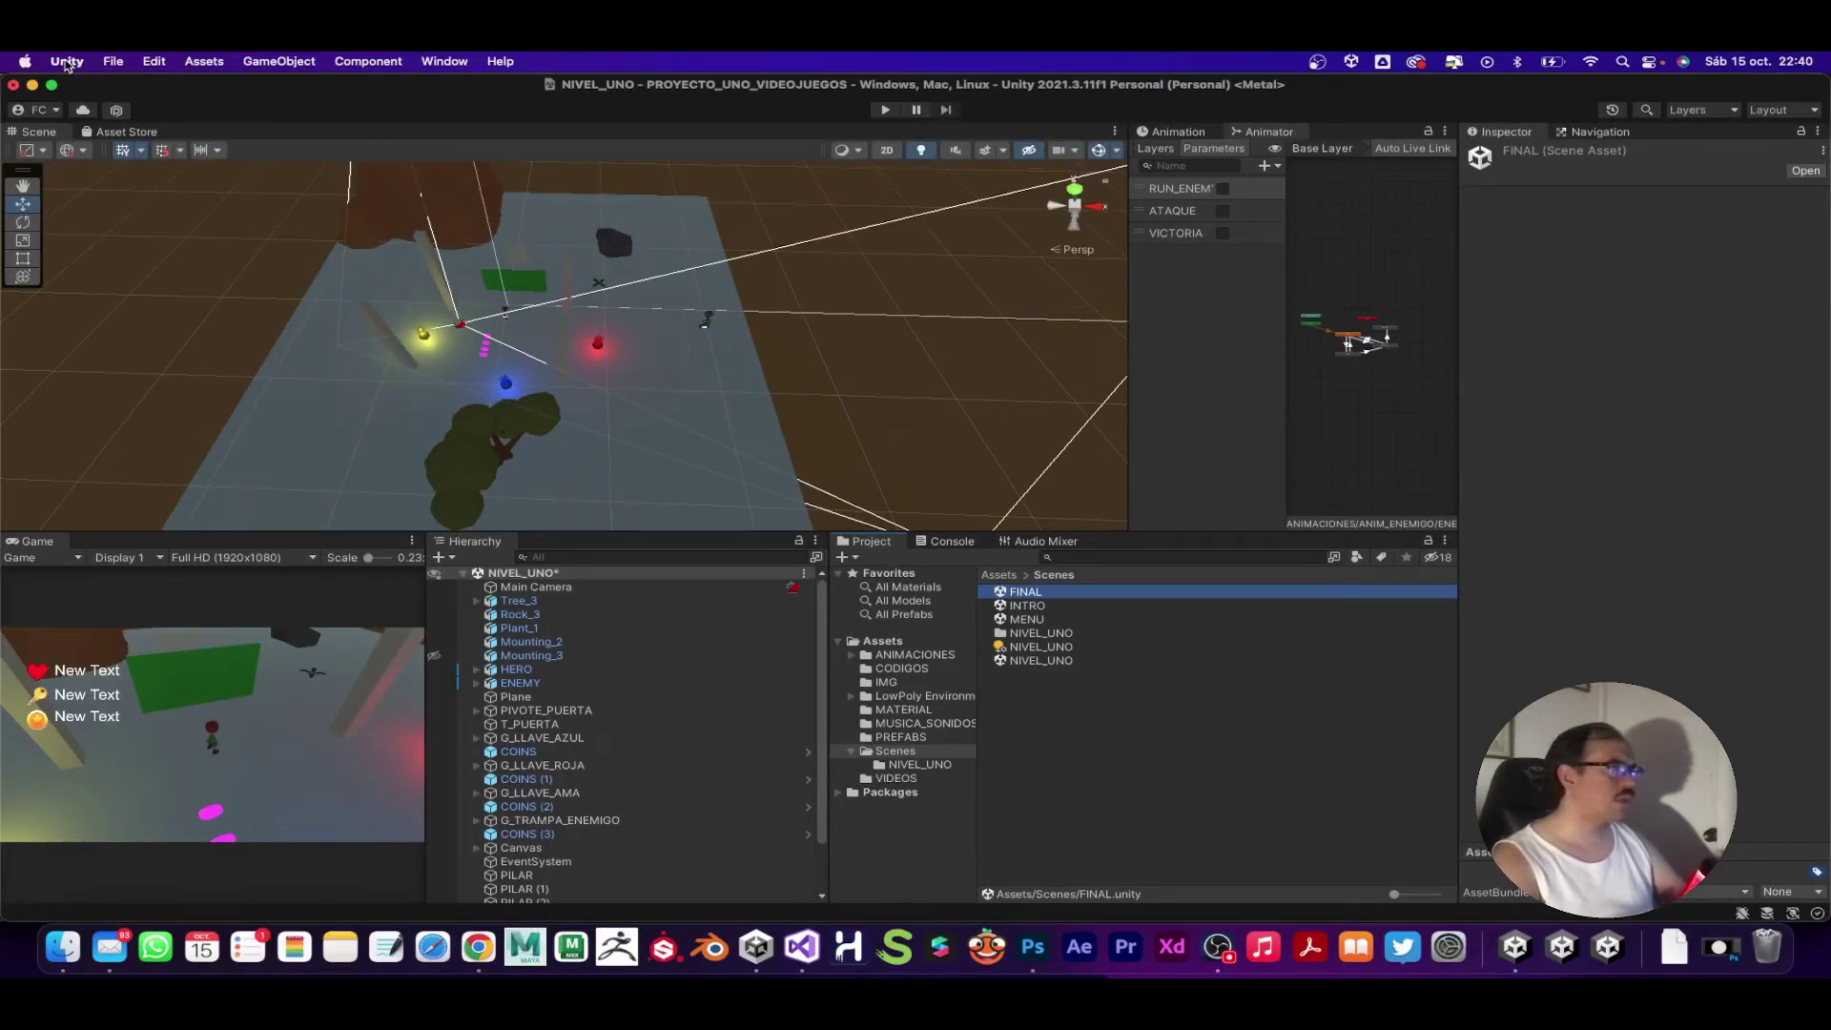
Step: Open Build Settings, keep macOS as the target platform, and open Player Settings
left_click(112, 63)
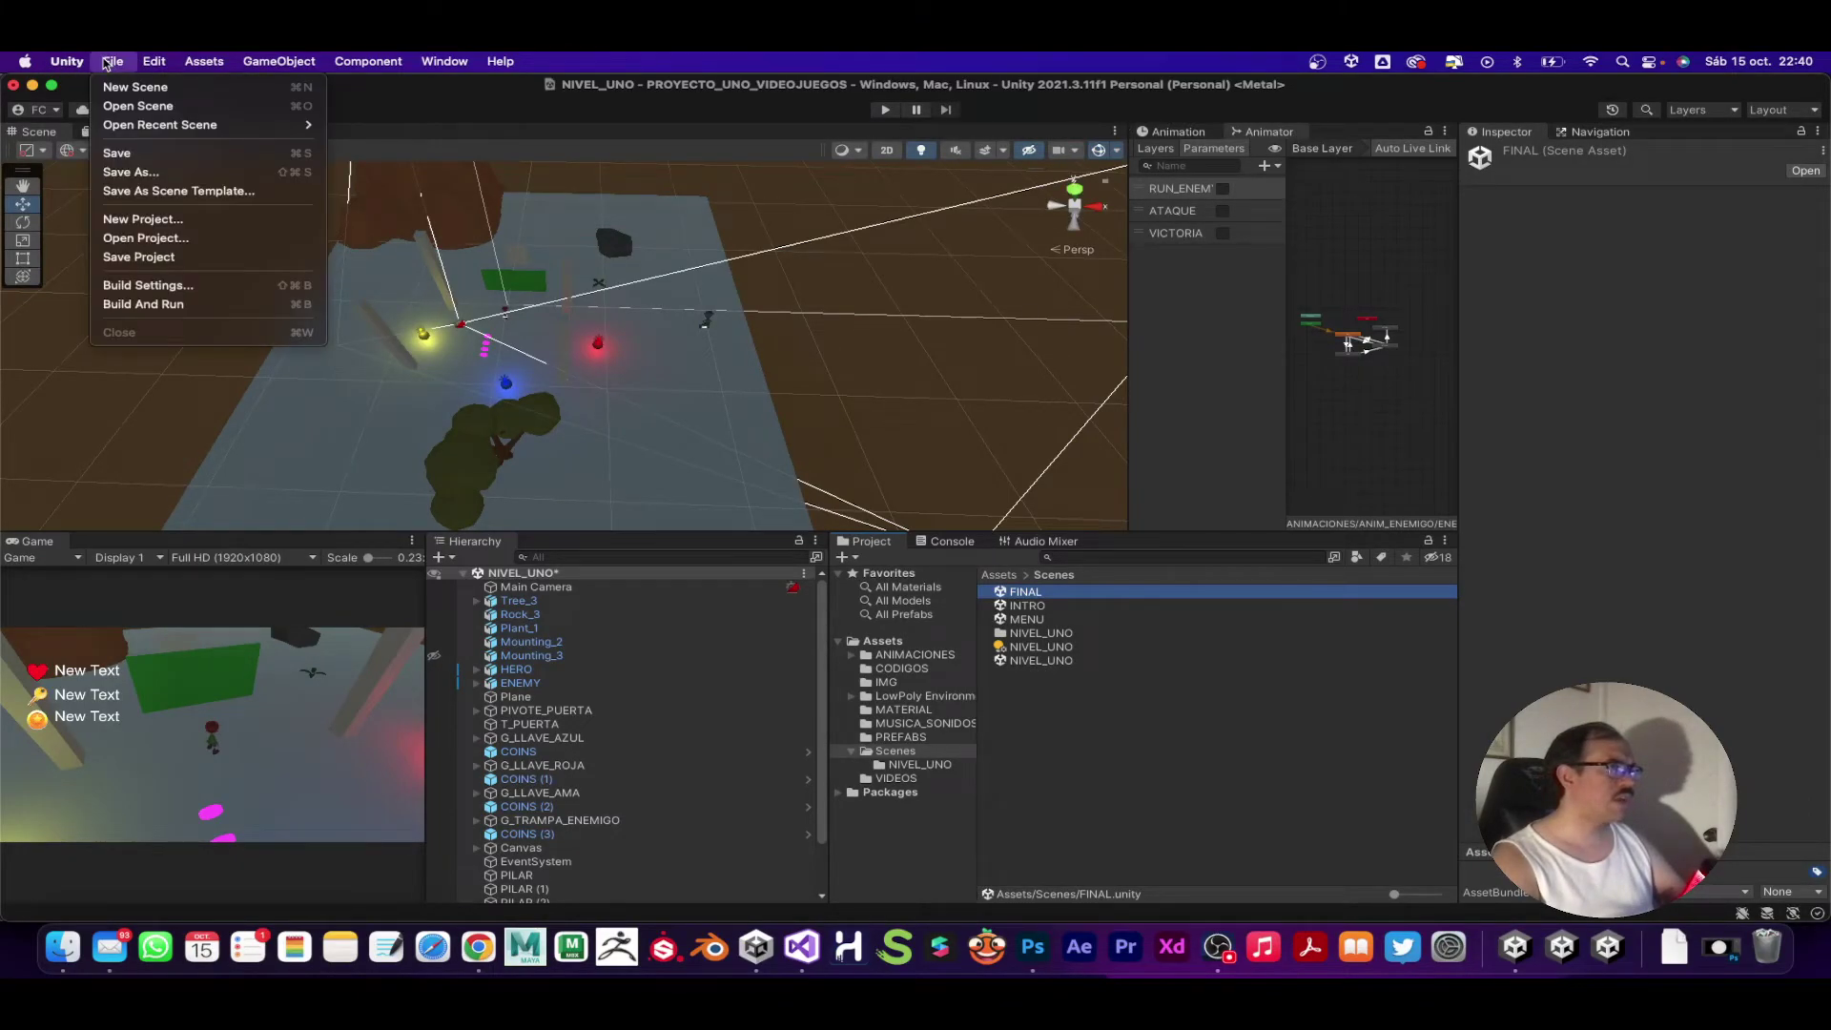
left_click(188, 293)
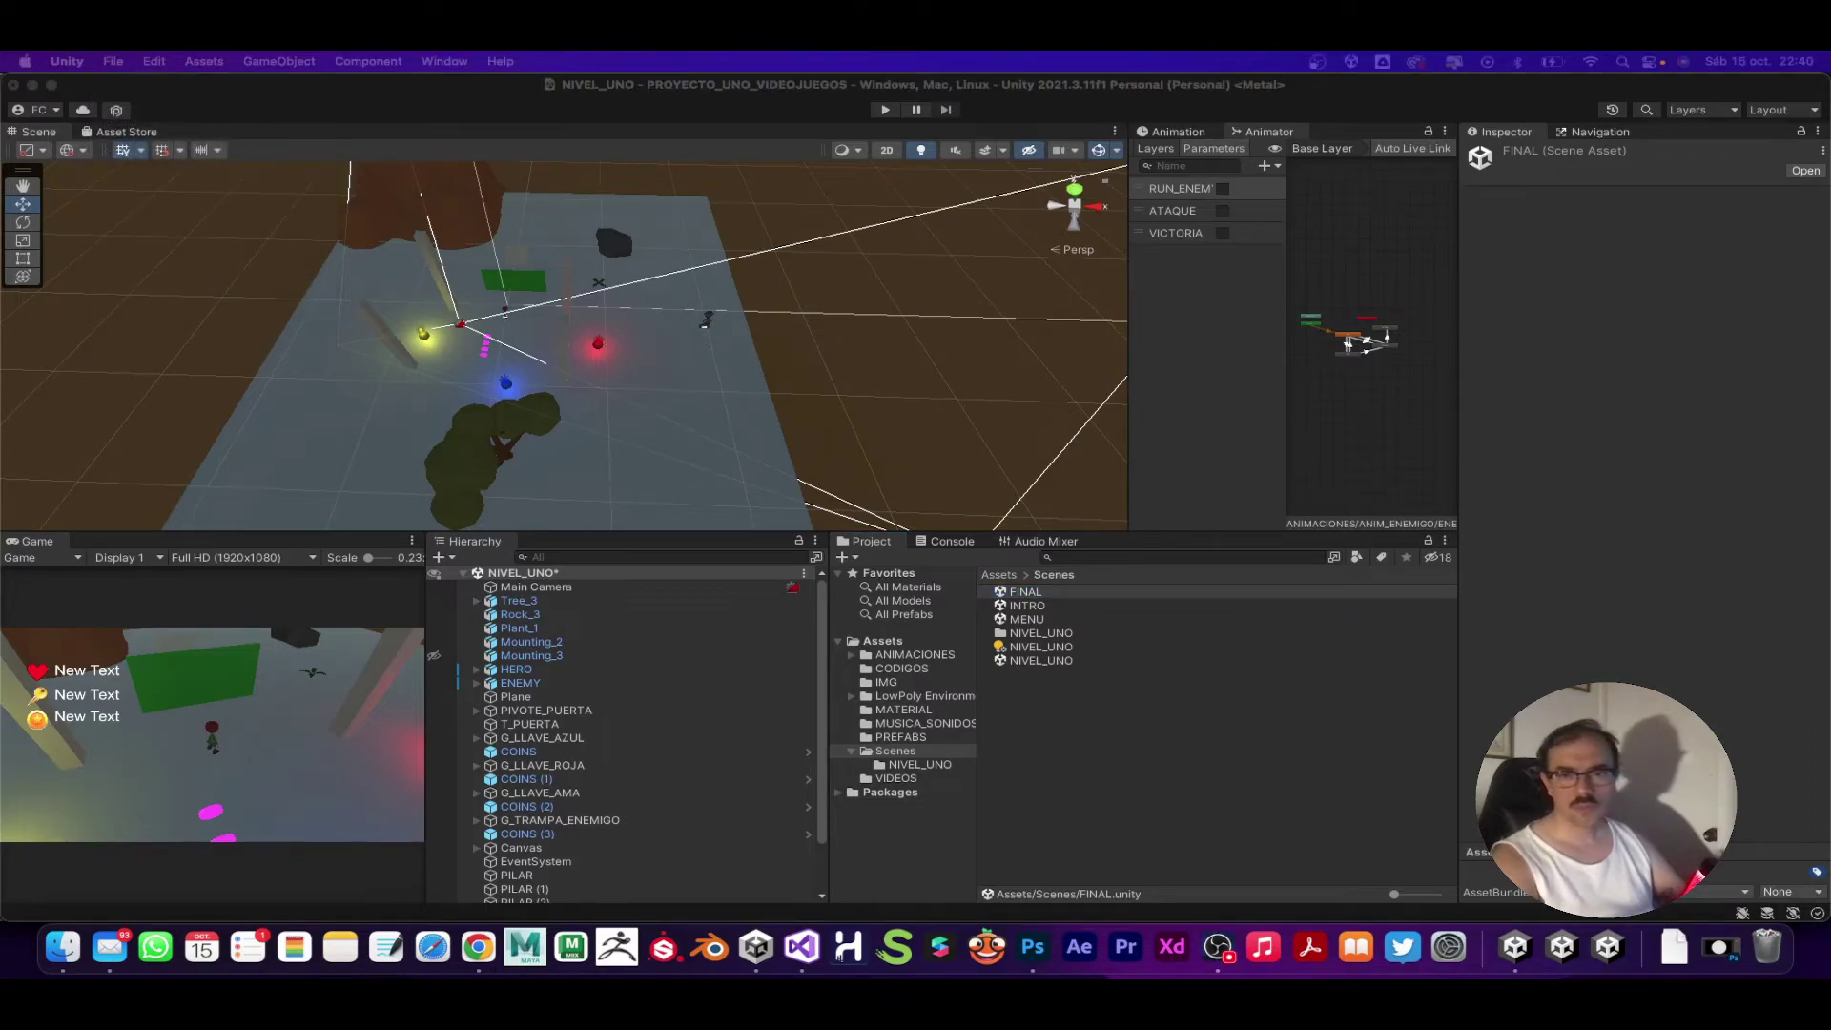
left_click_drag(1010, 313, 826, 313)
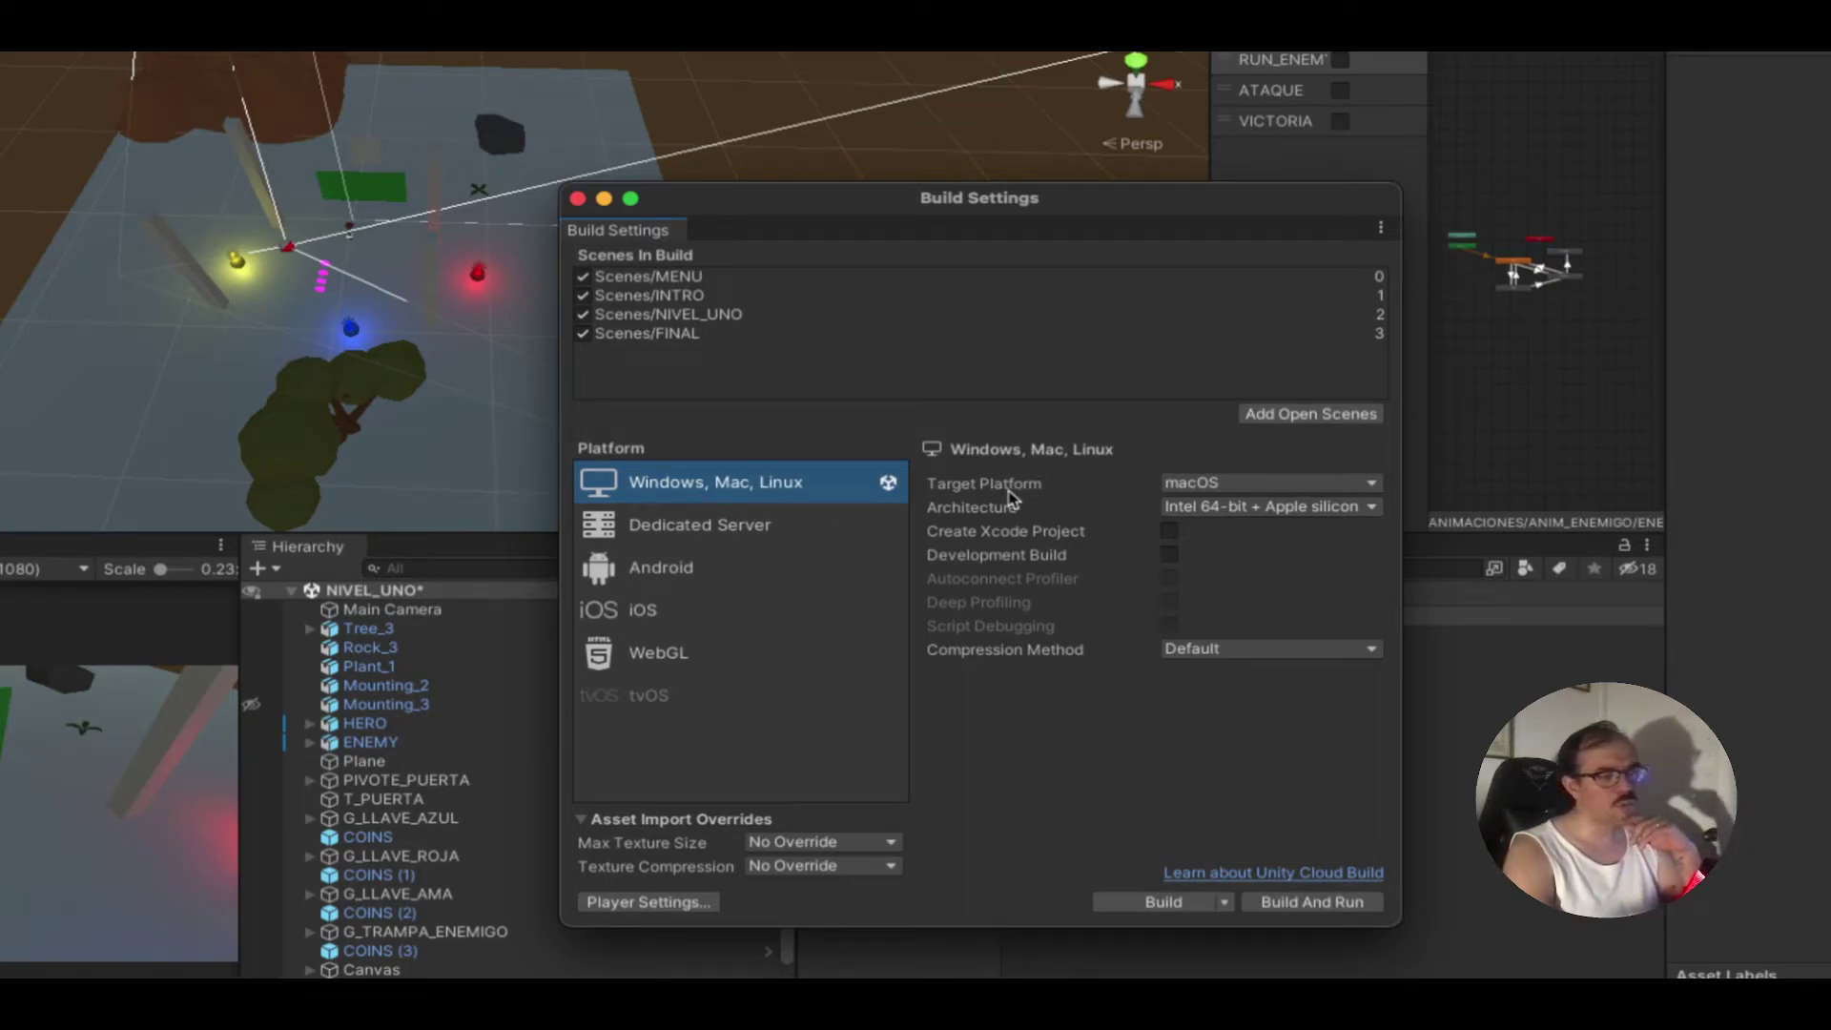
left_click(1244, 487)
left_click(1274, 490)
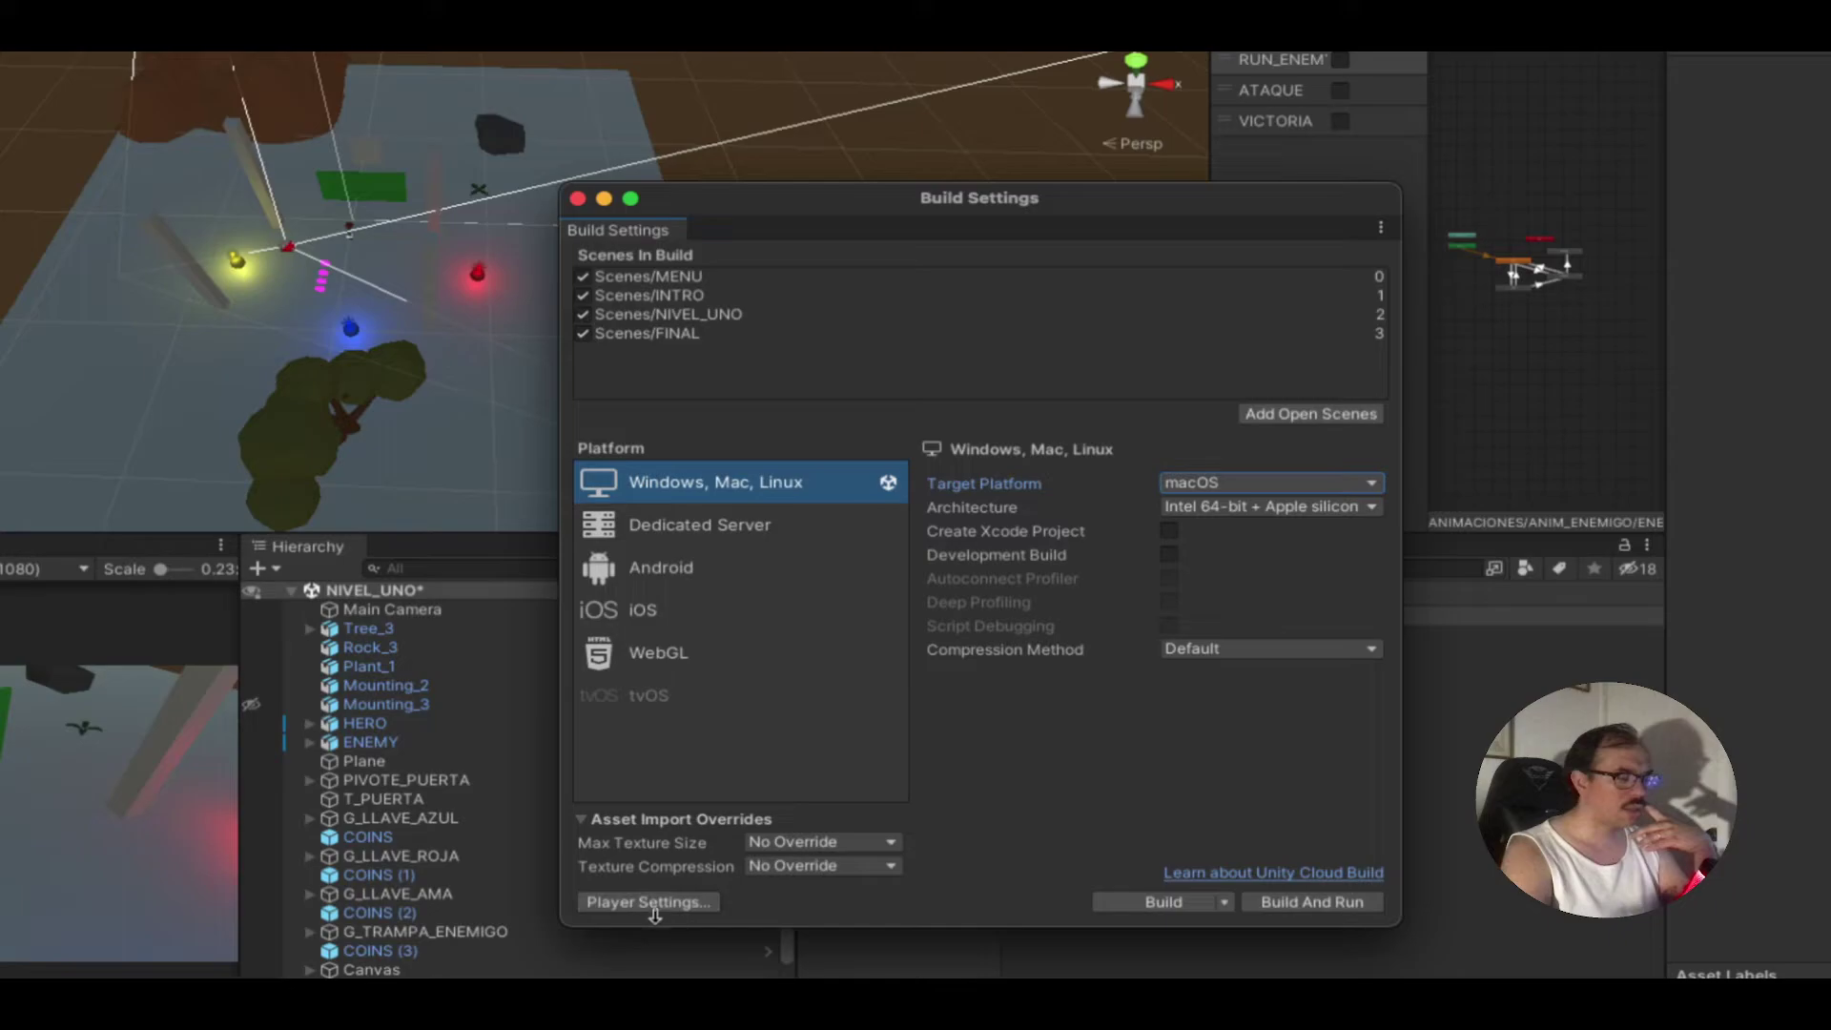
left_click(619, 902)
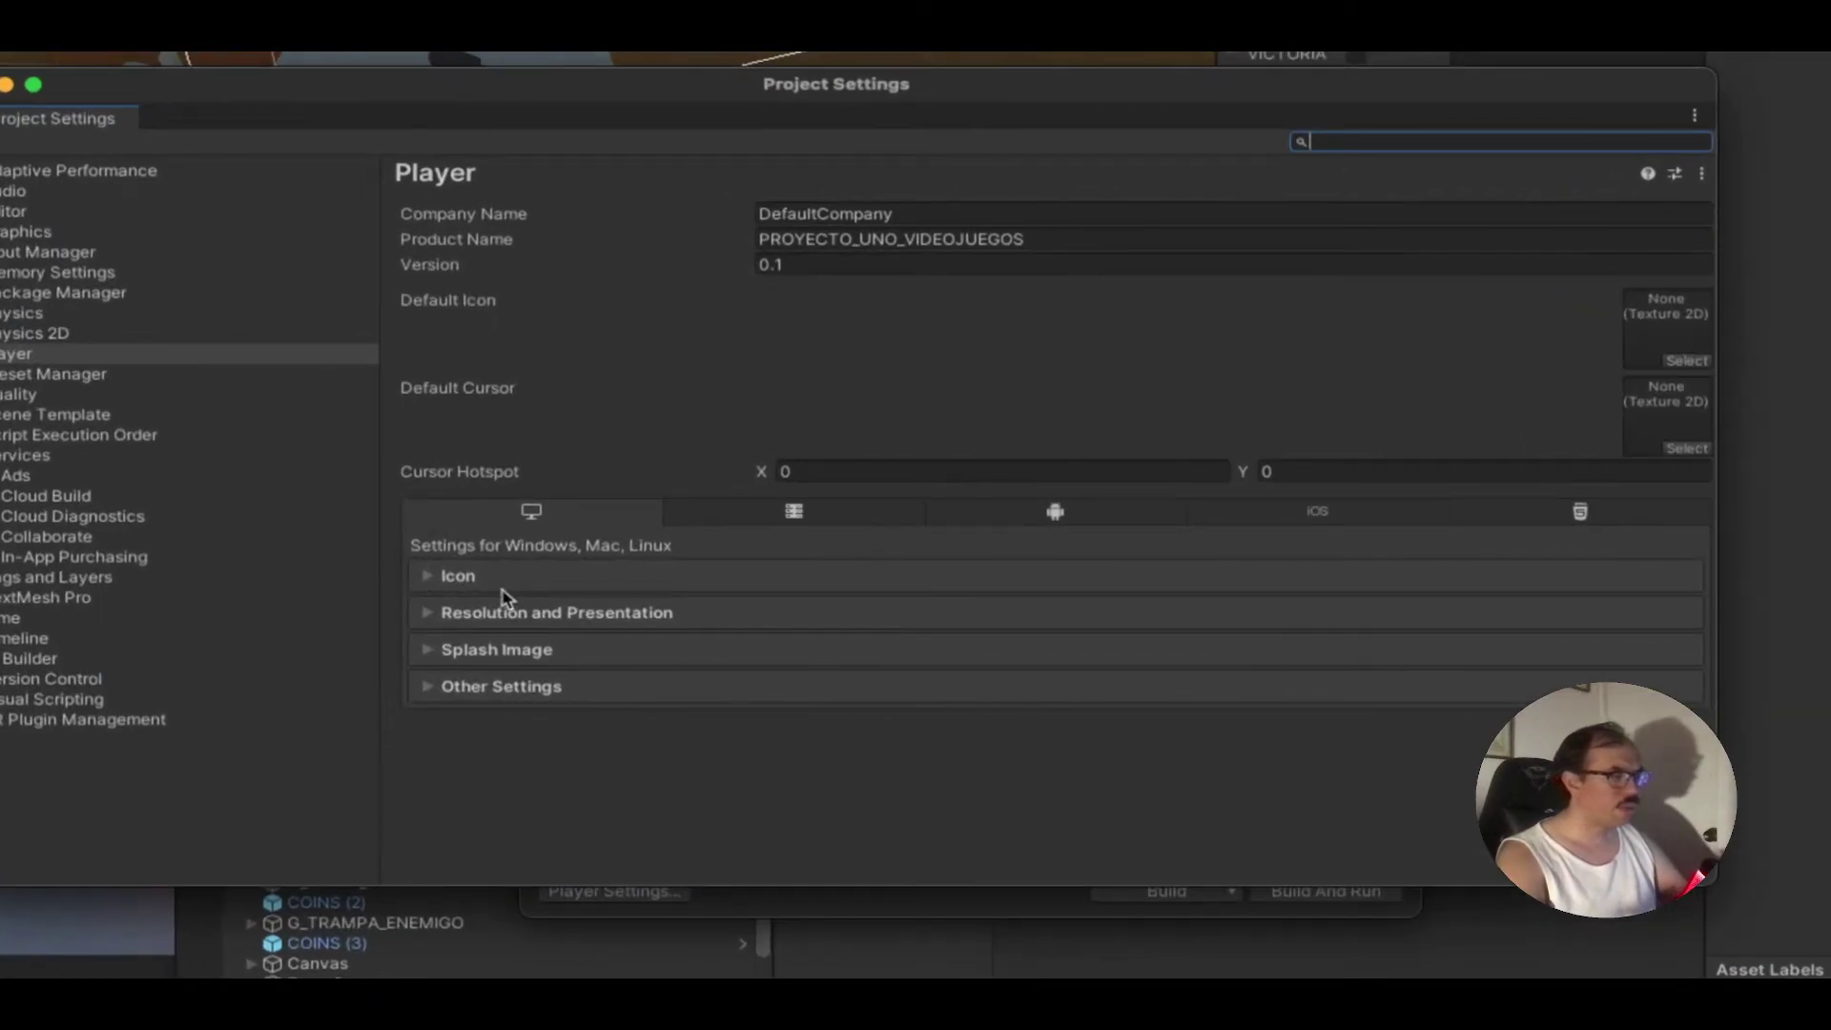
left_click(426, 578)
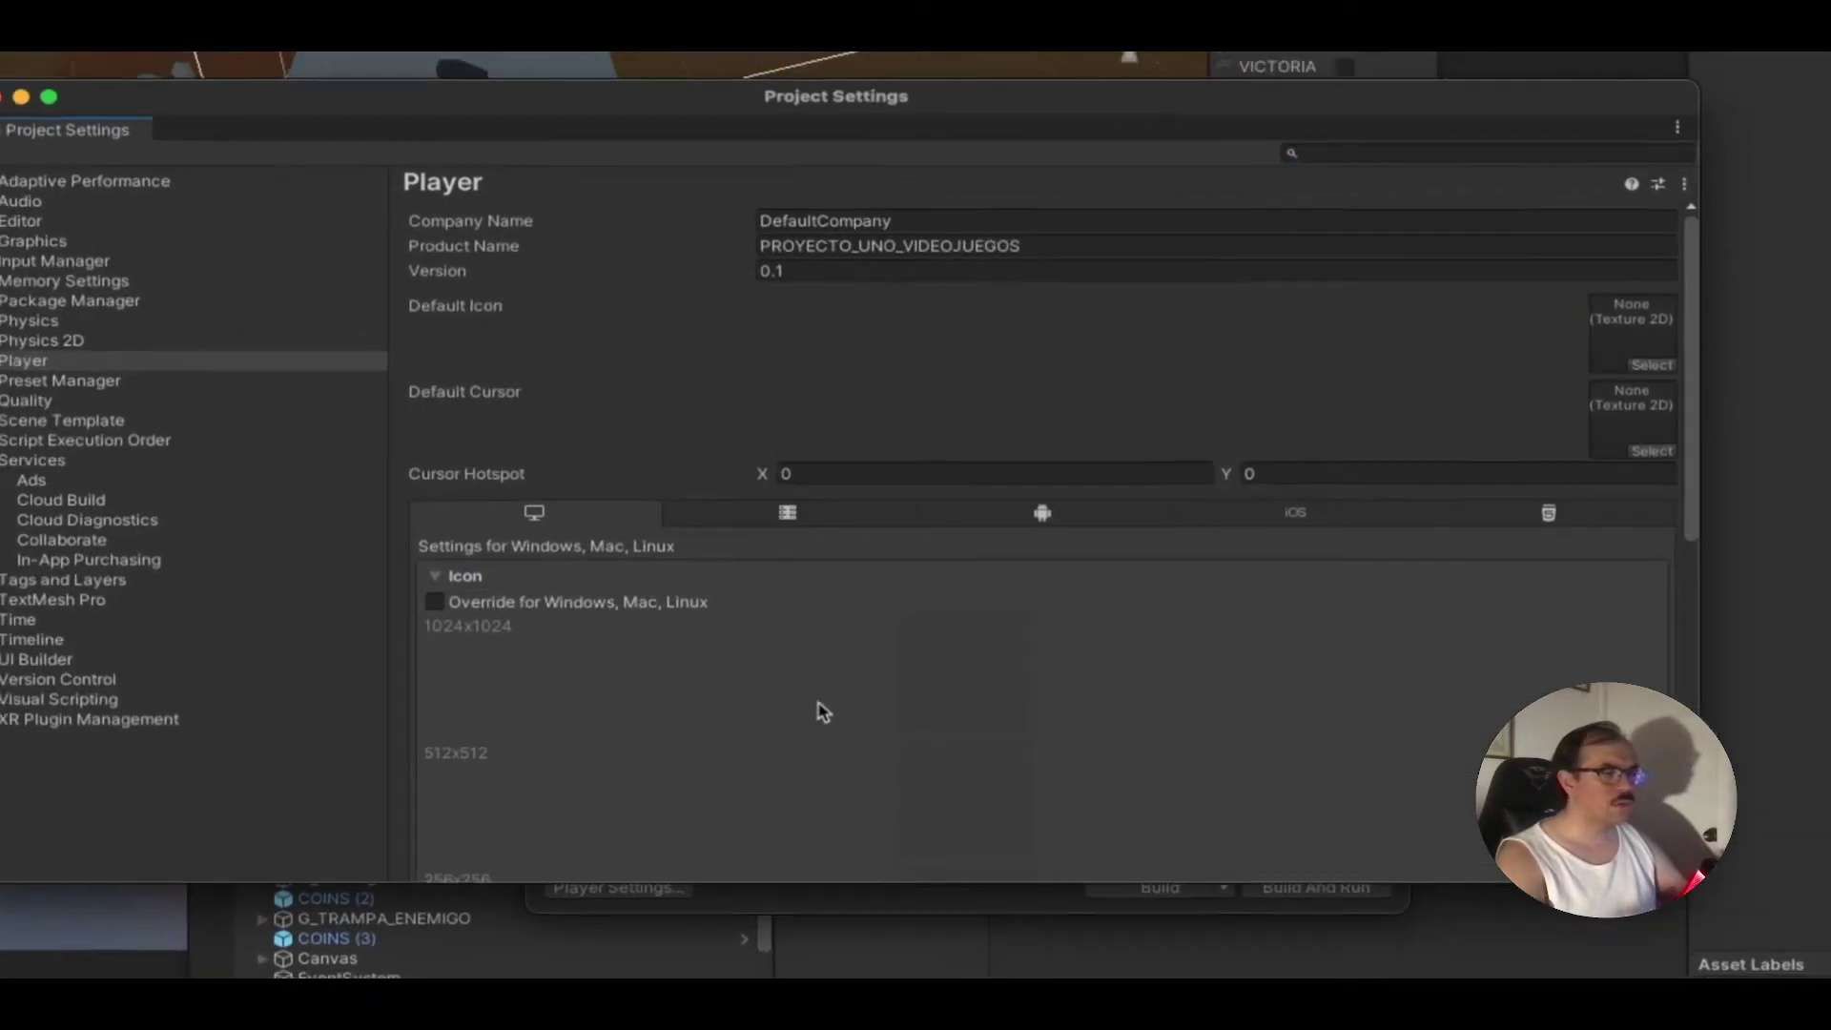
scroll(836, 699, "down", 3)
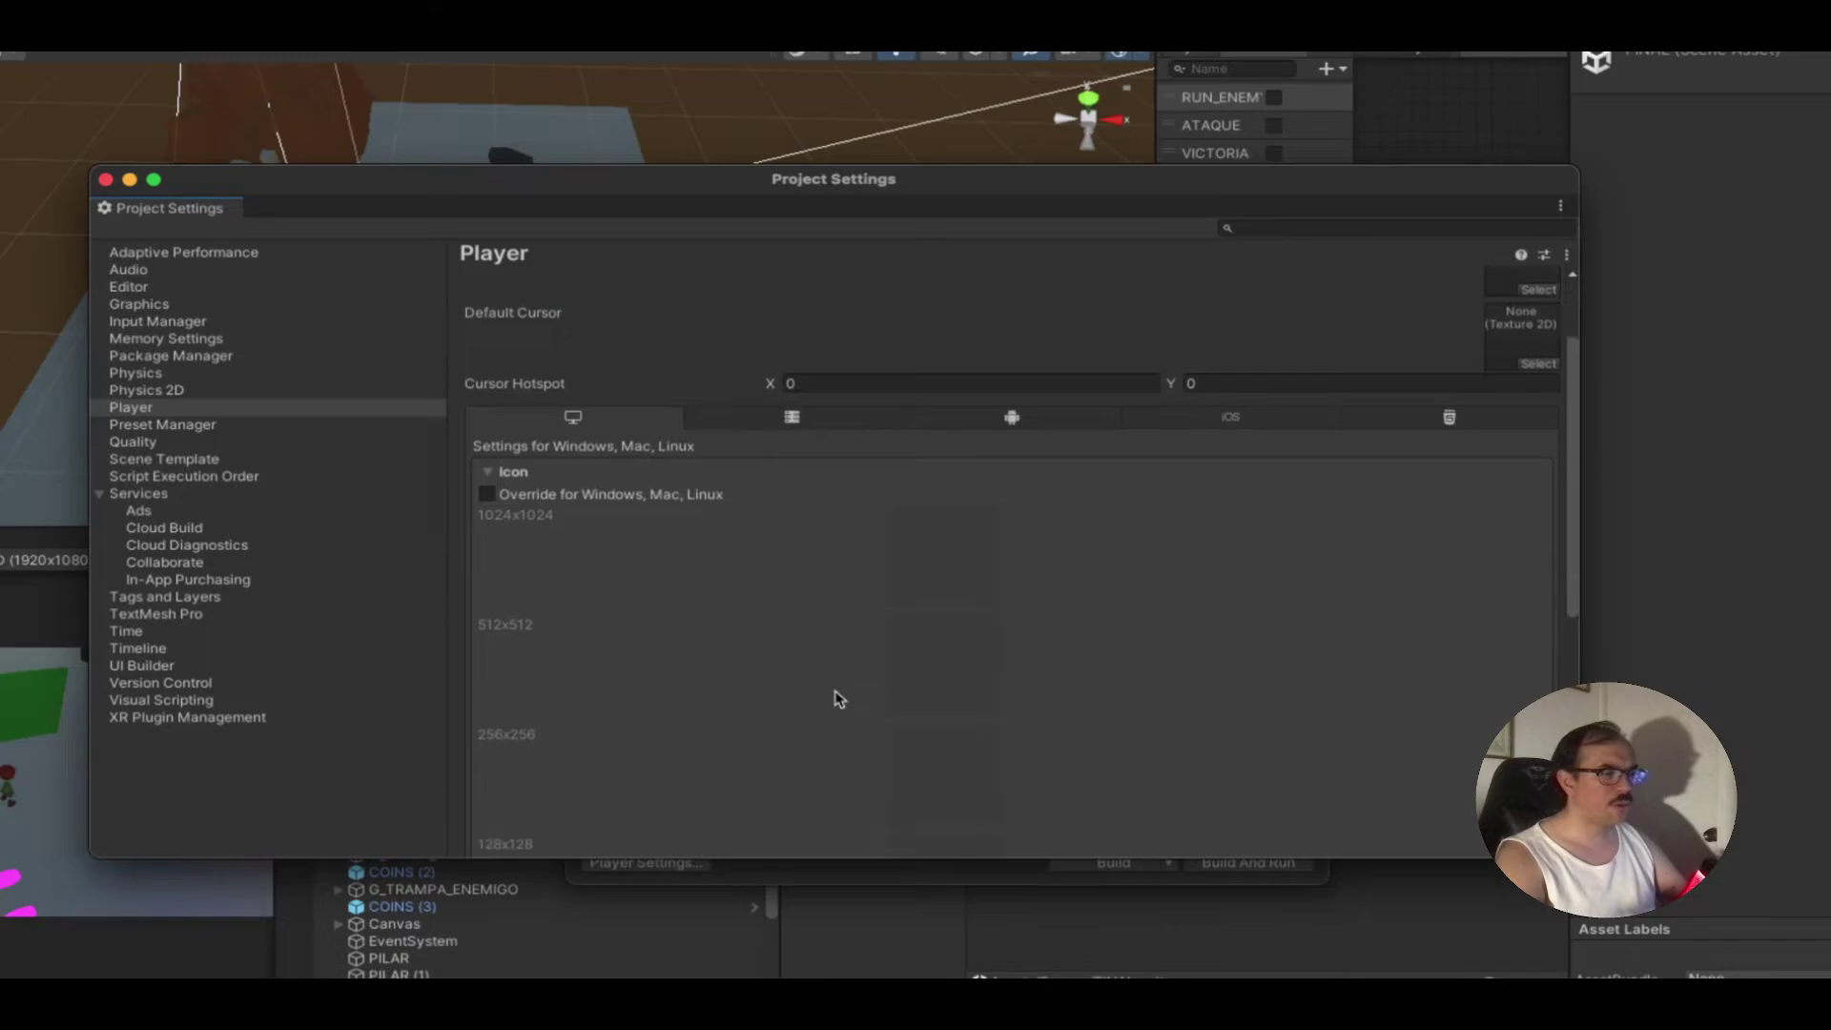
scroll(836, 699, "down", 5)
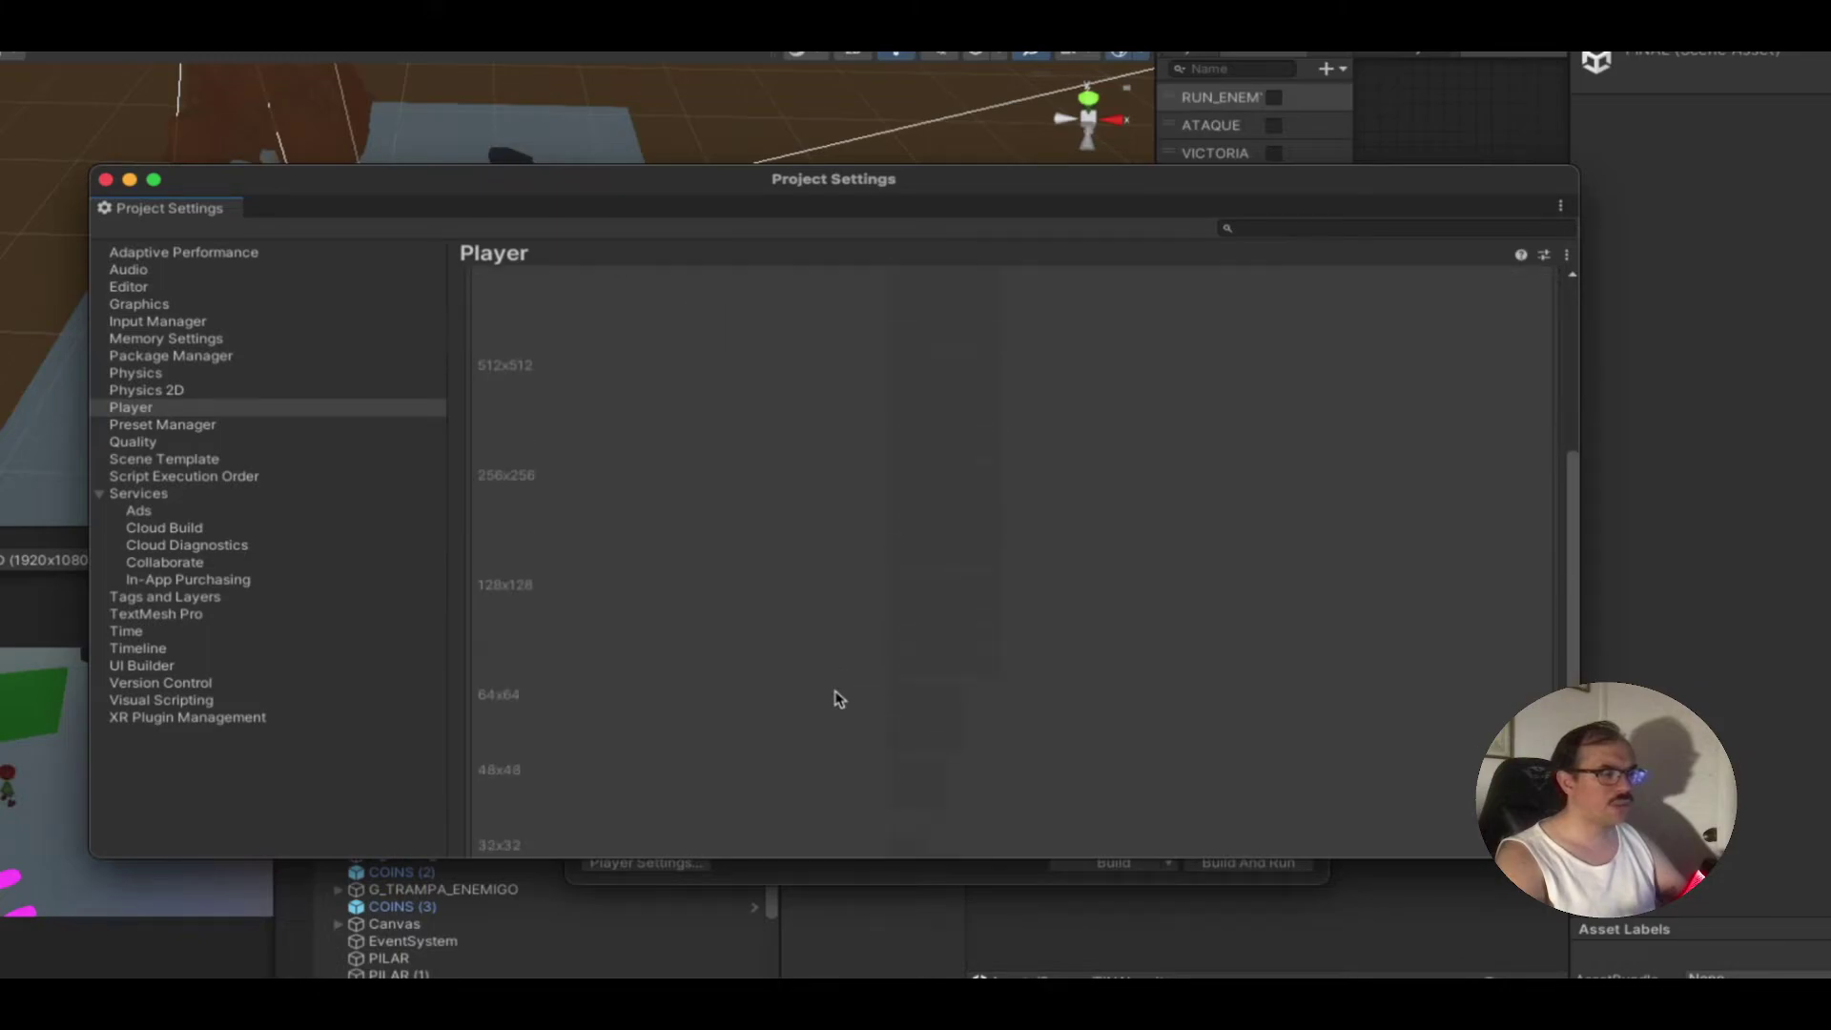
scroll(837, 699, "up", 3)
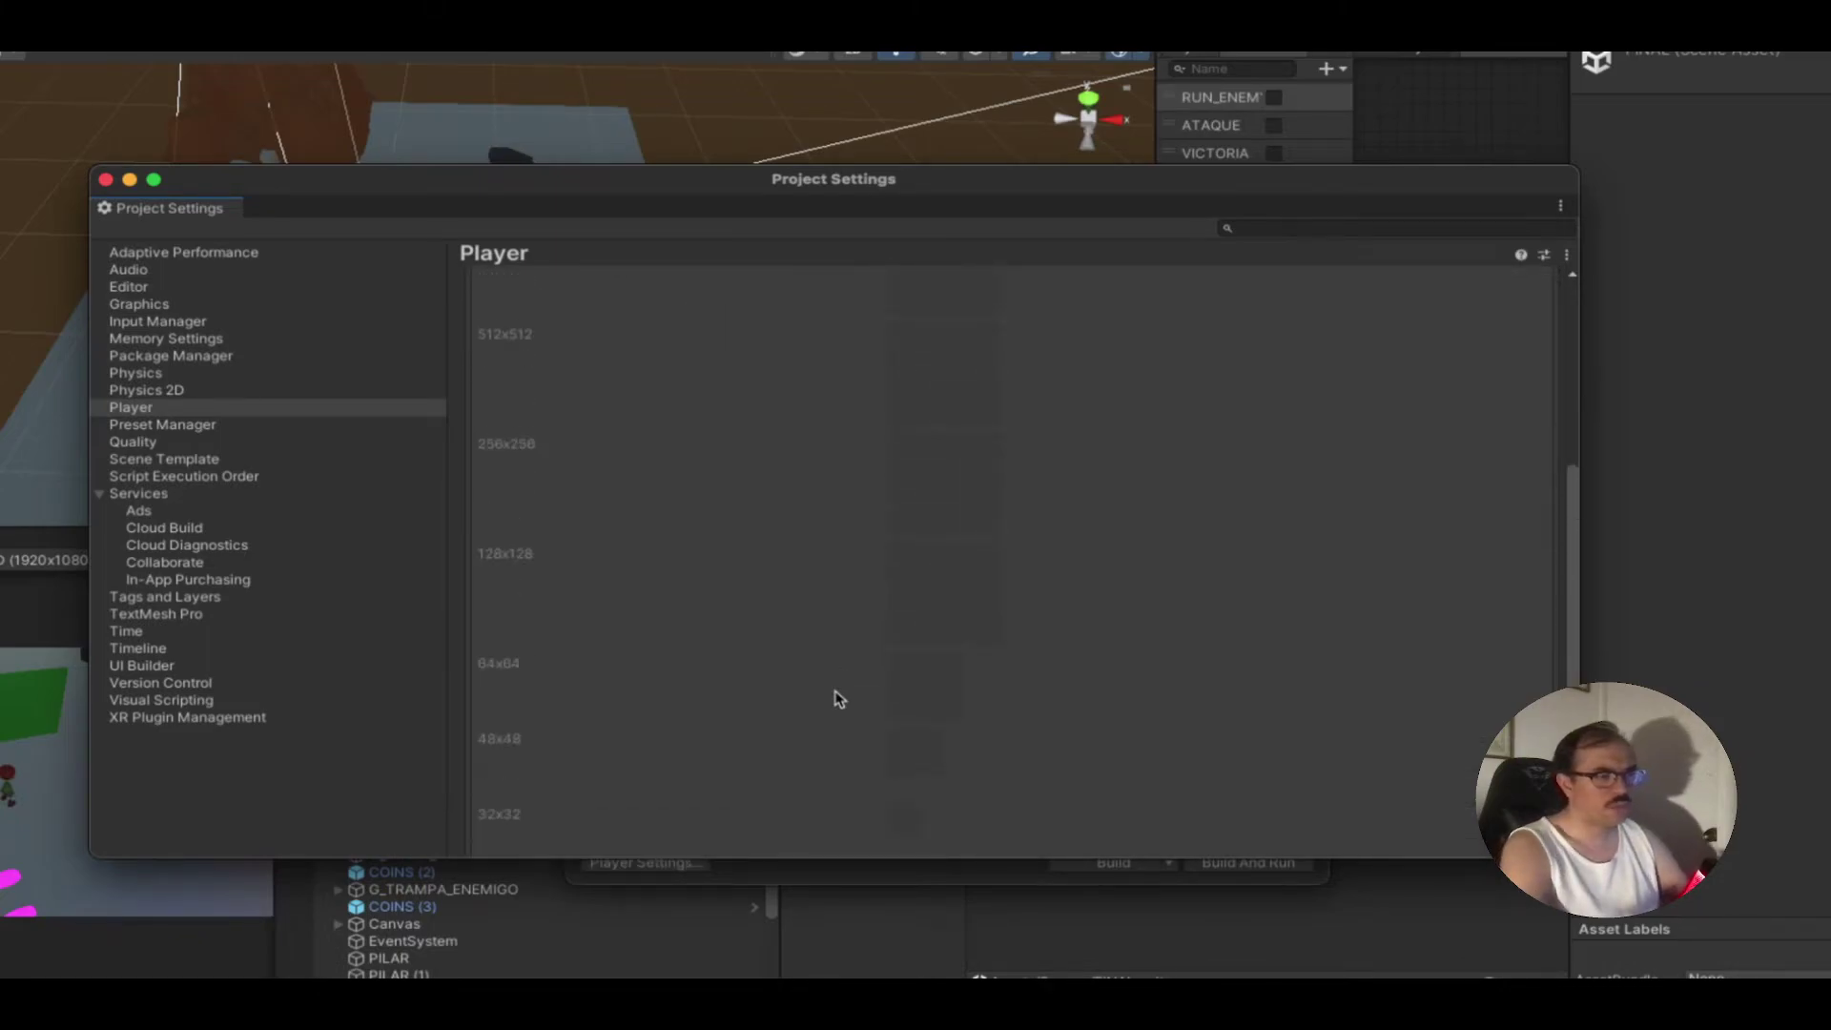
scroll(837, 699, "down", 3)
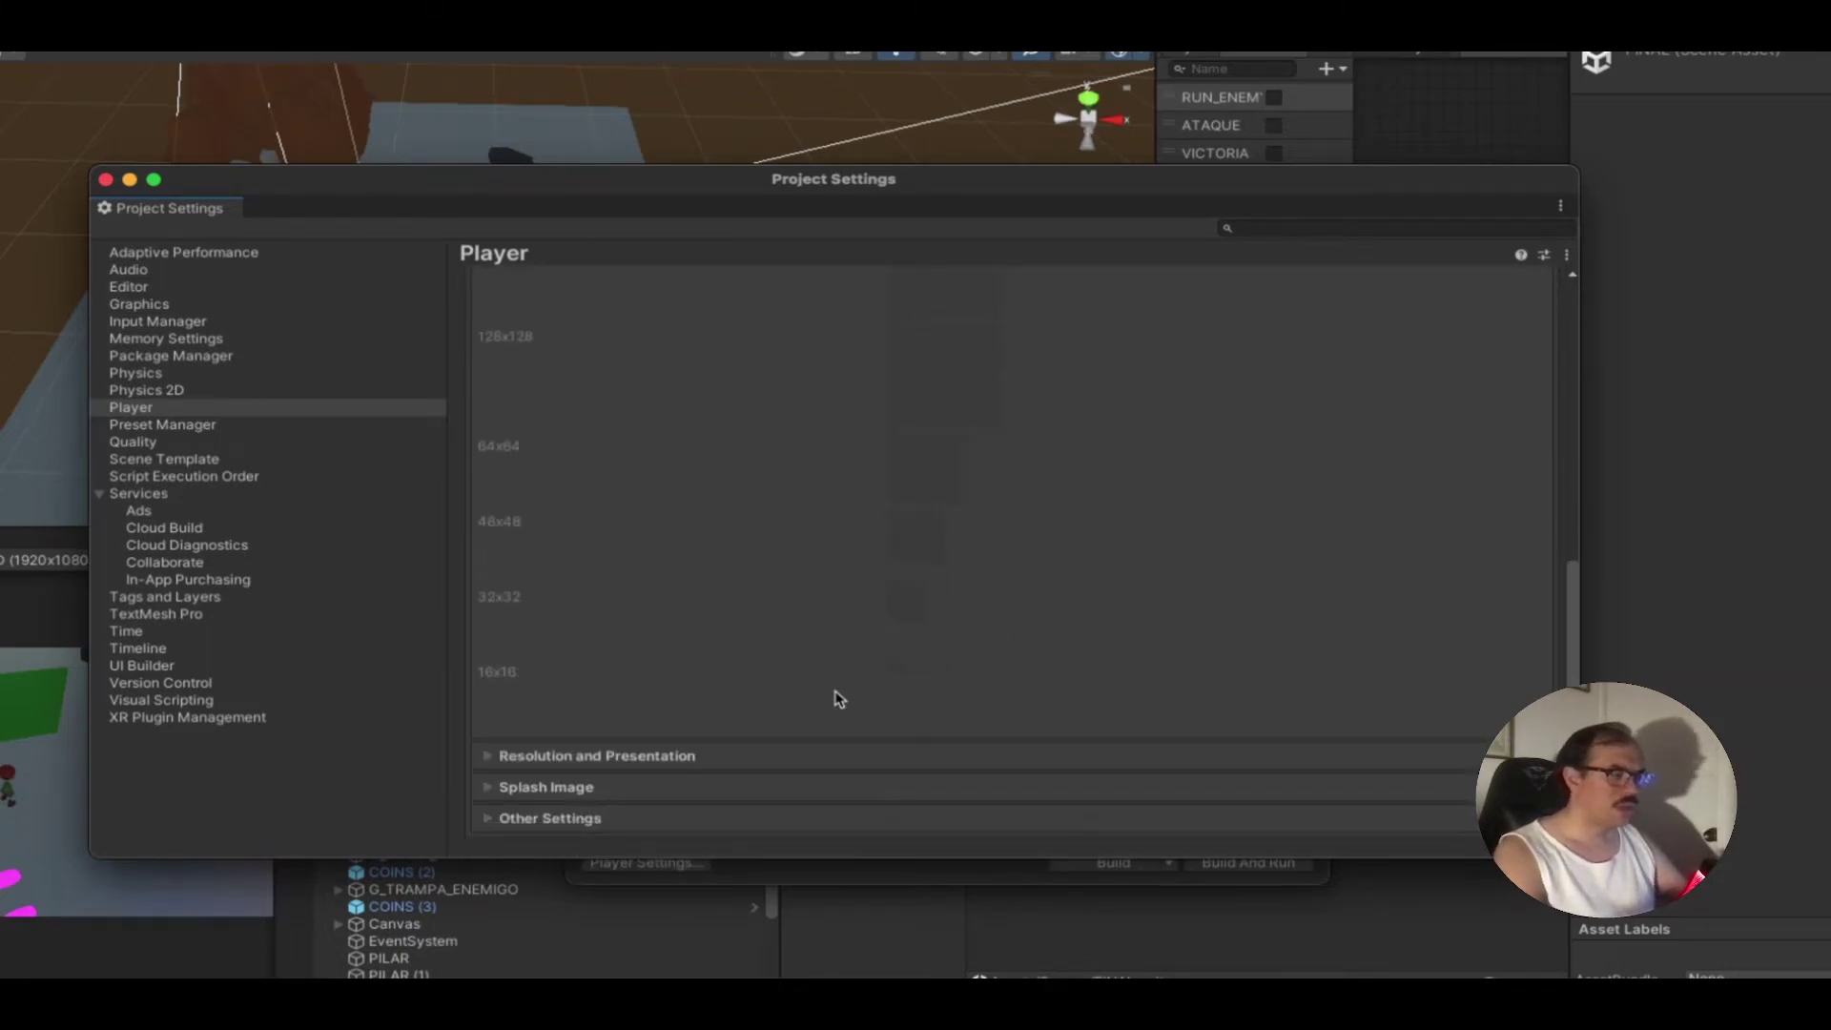
scroll(835, 699, "up", 3)
scroll(836, 699, "up", 2)
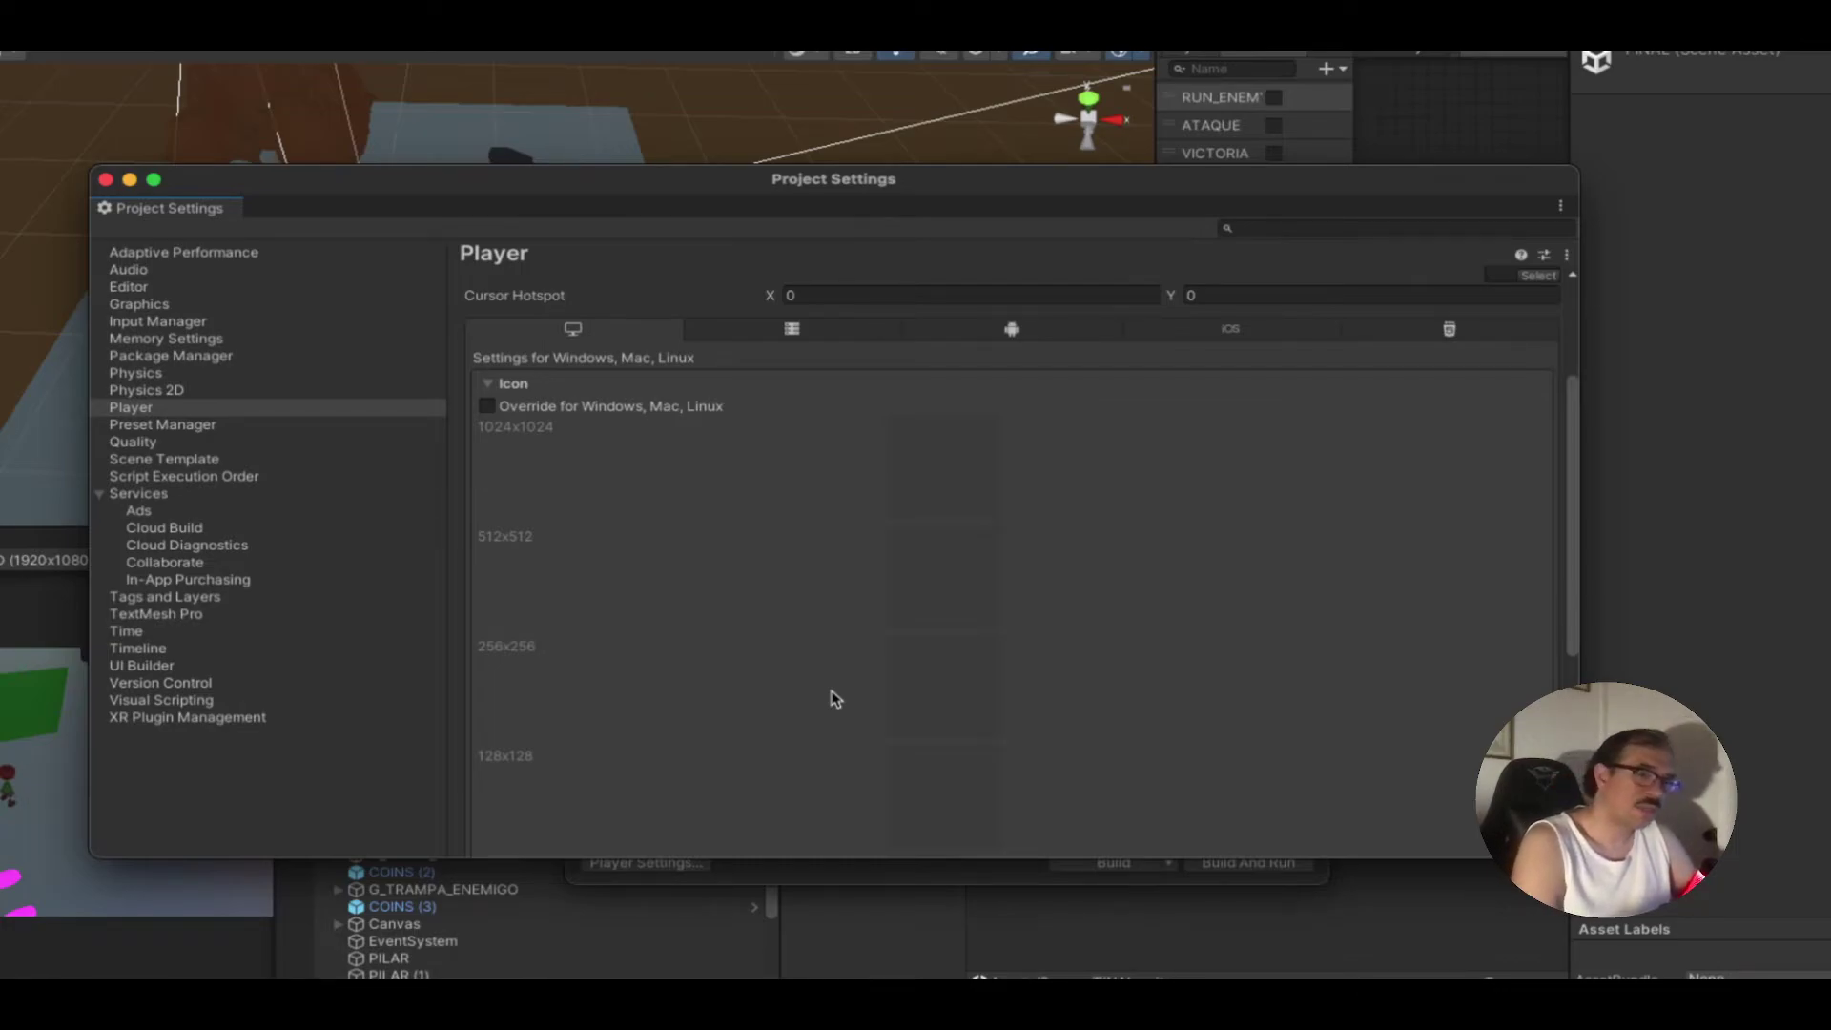
scroll(957, 670, "down", 5)
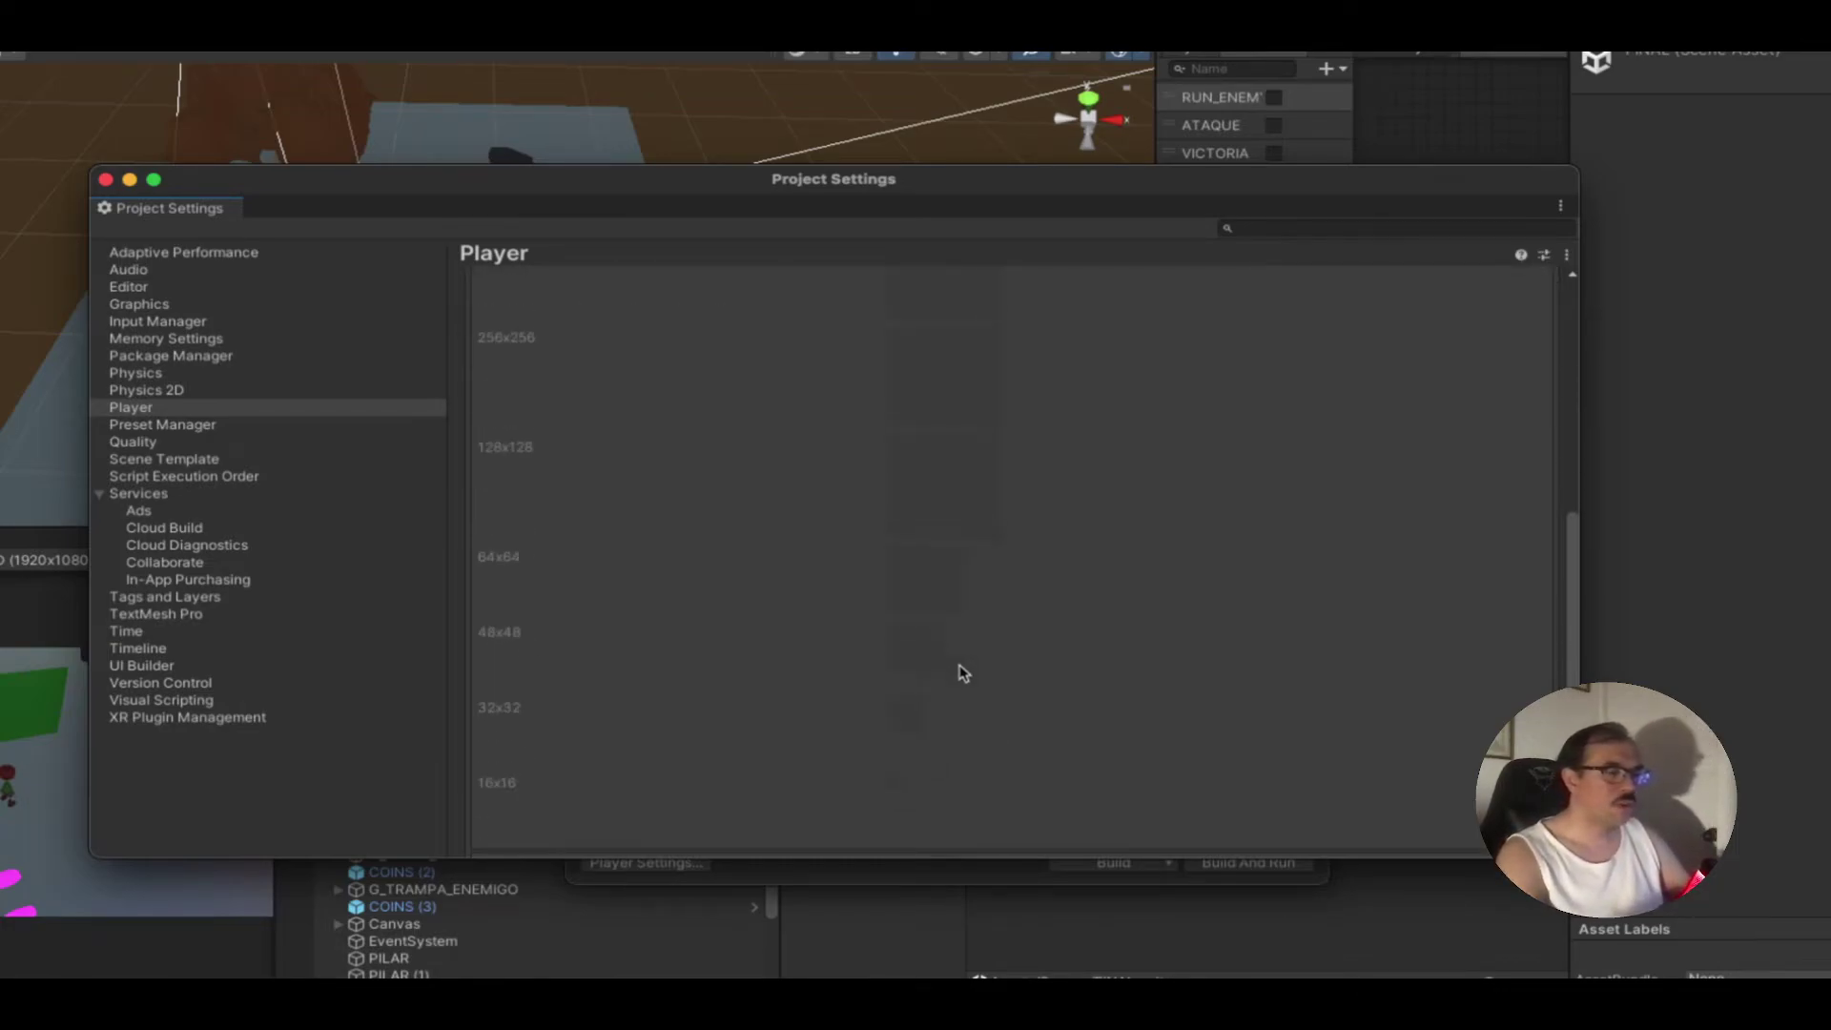
scroll(960, 674, "up", 4)
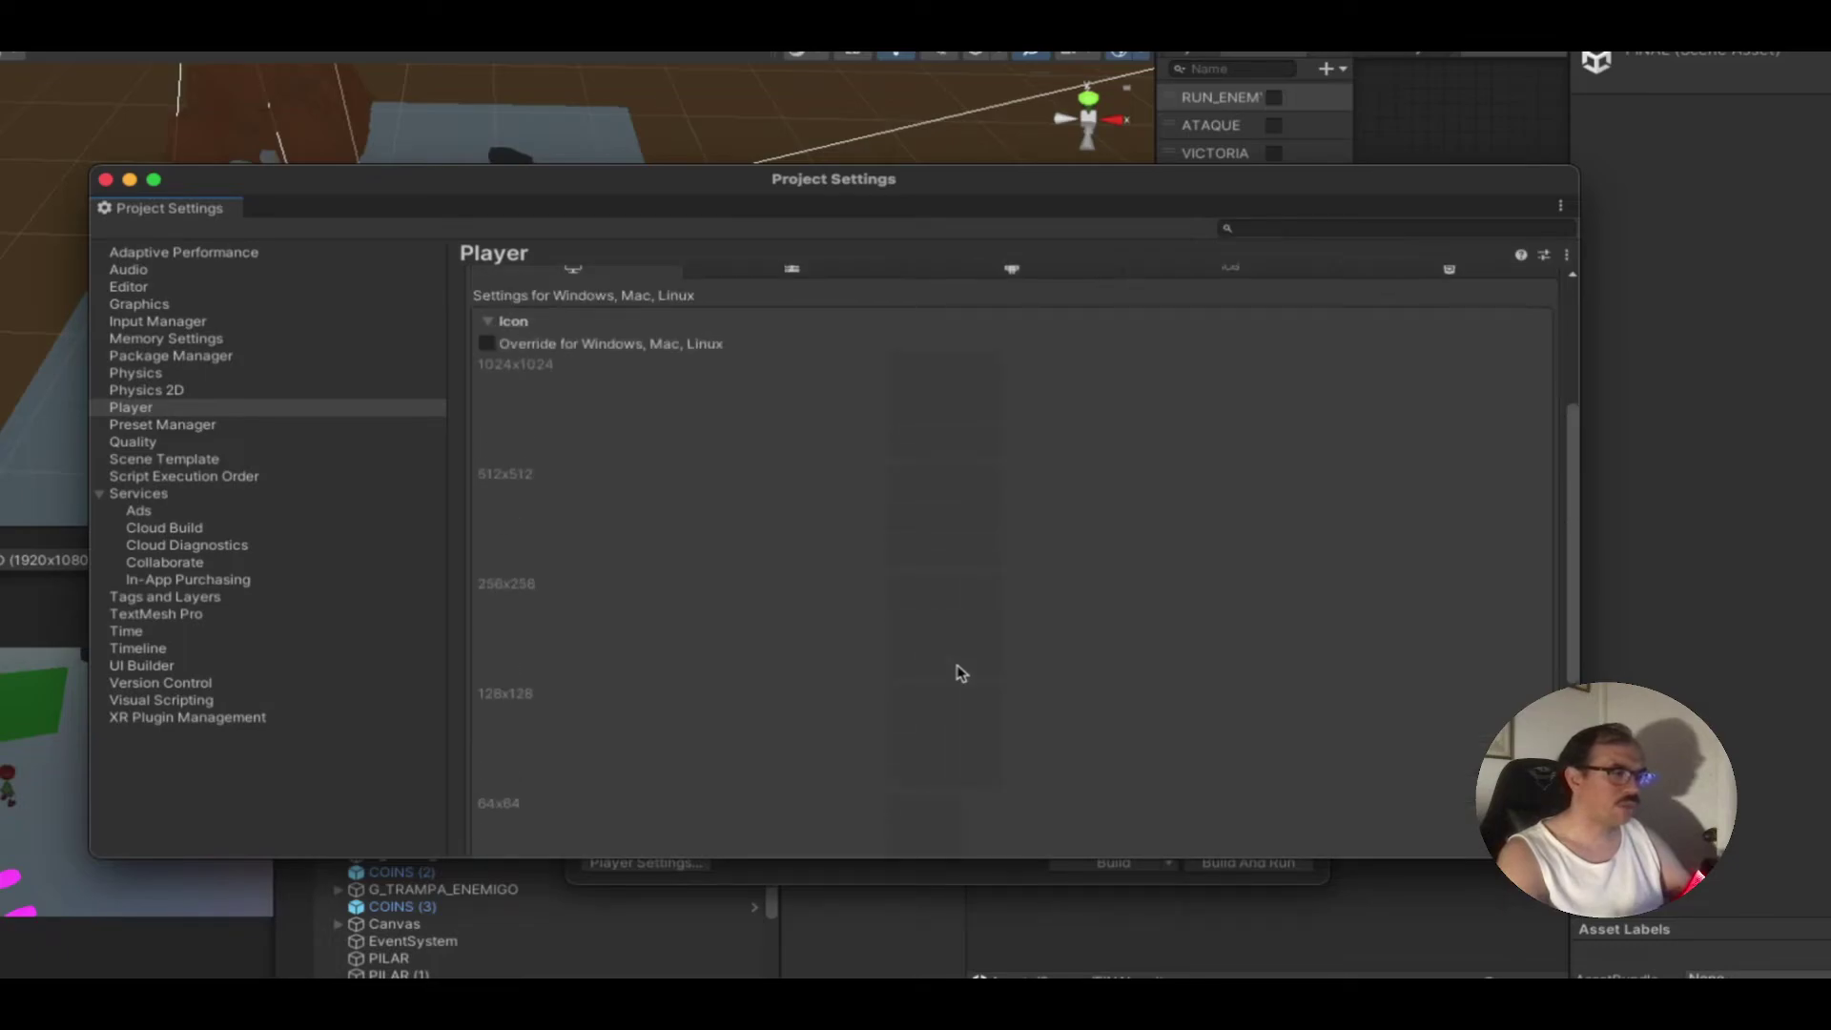
left_click(486, 322)
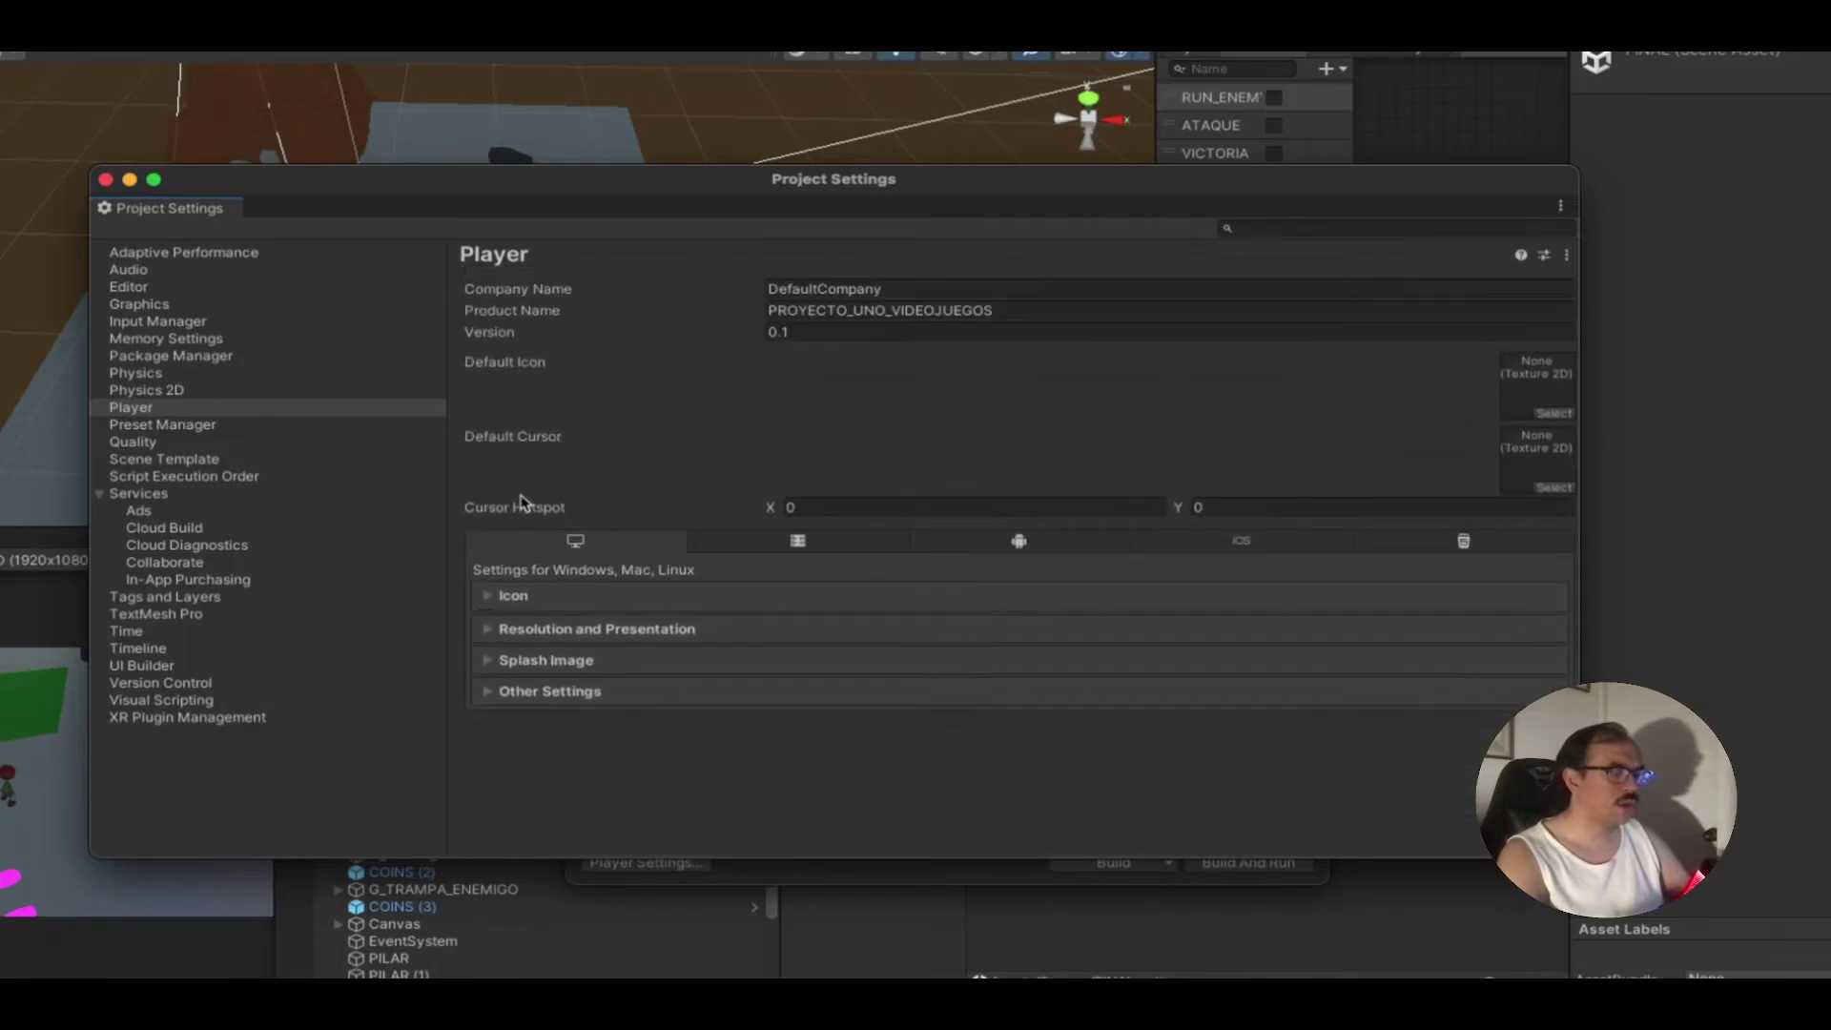
left_click(488, 628)
scroll(675, 686, "down", 3)
scroll(674, 687, "down", 3)
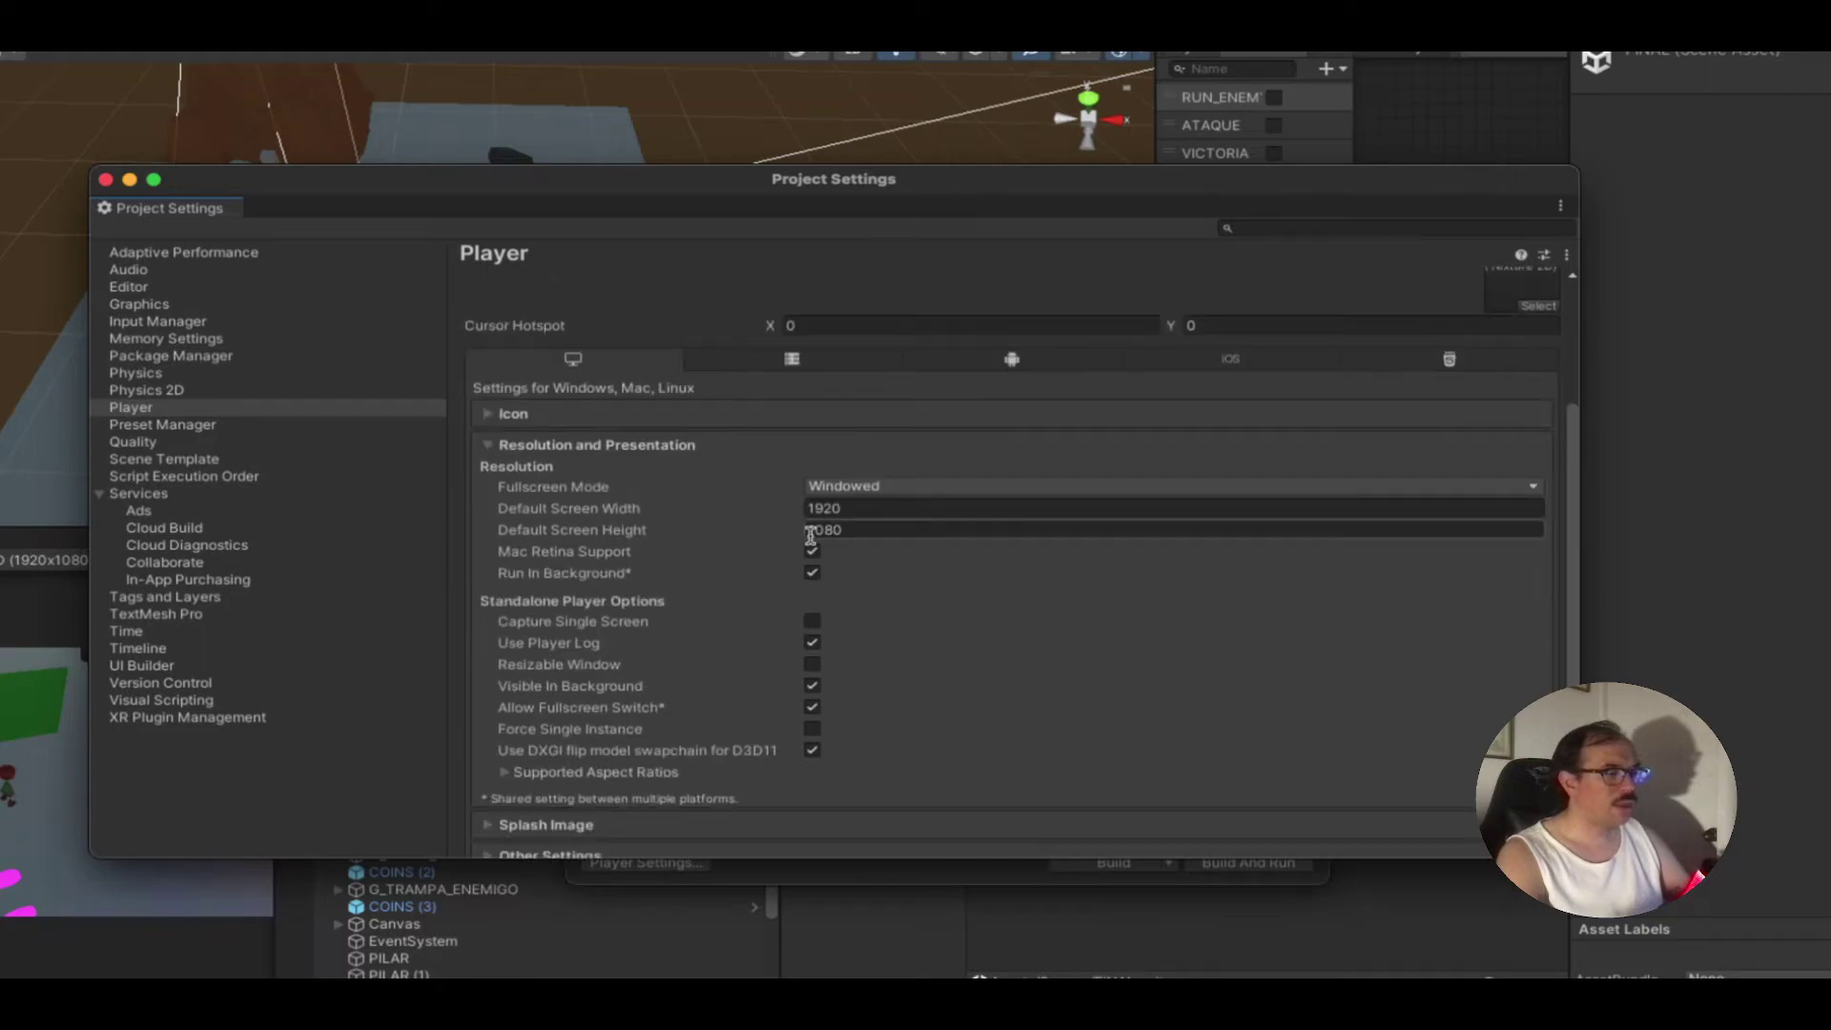
left_click(872, 491)
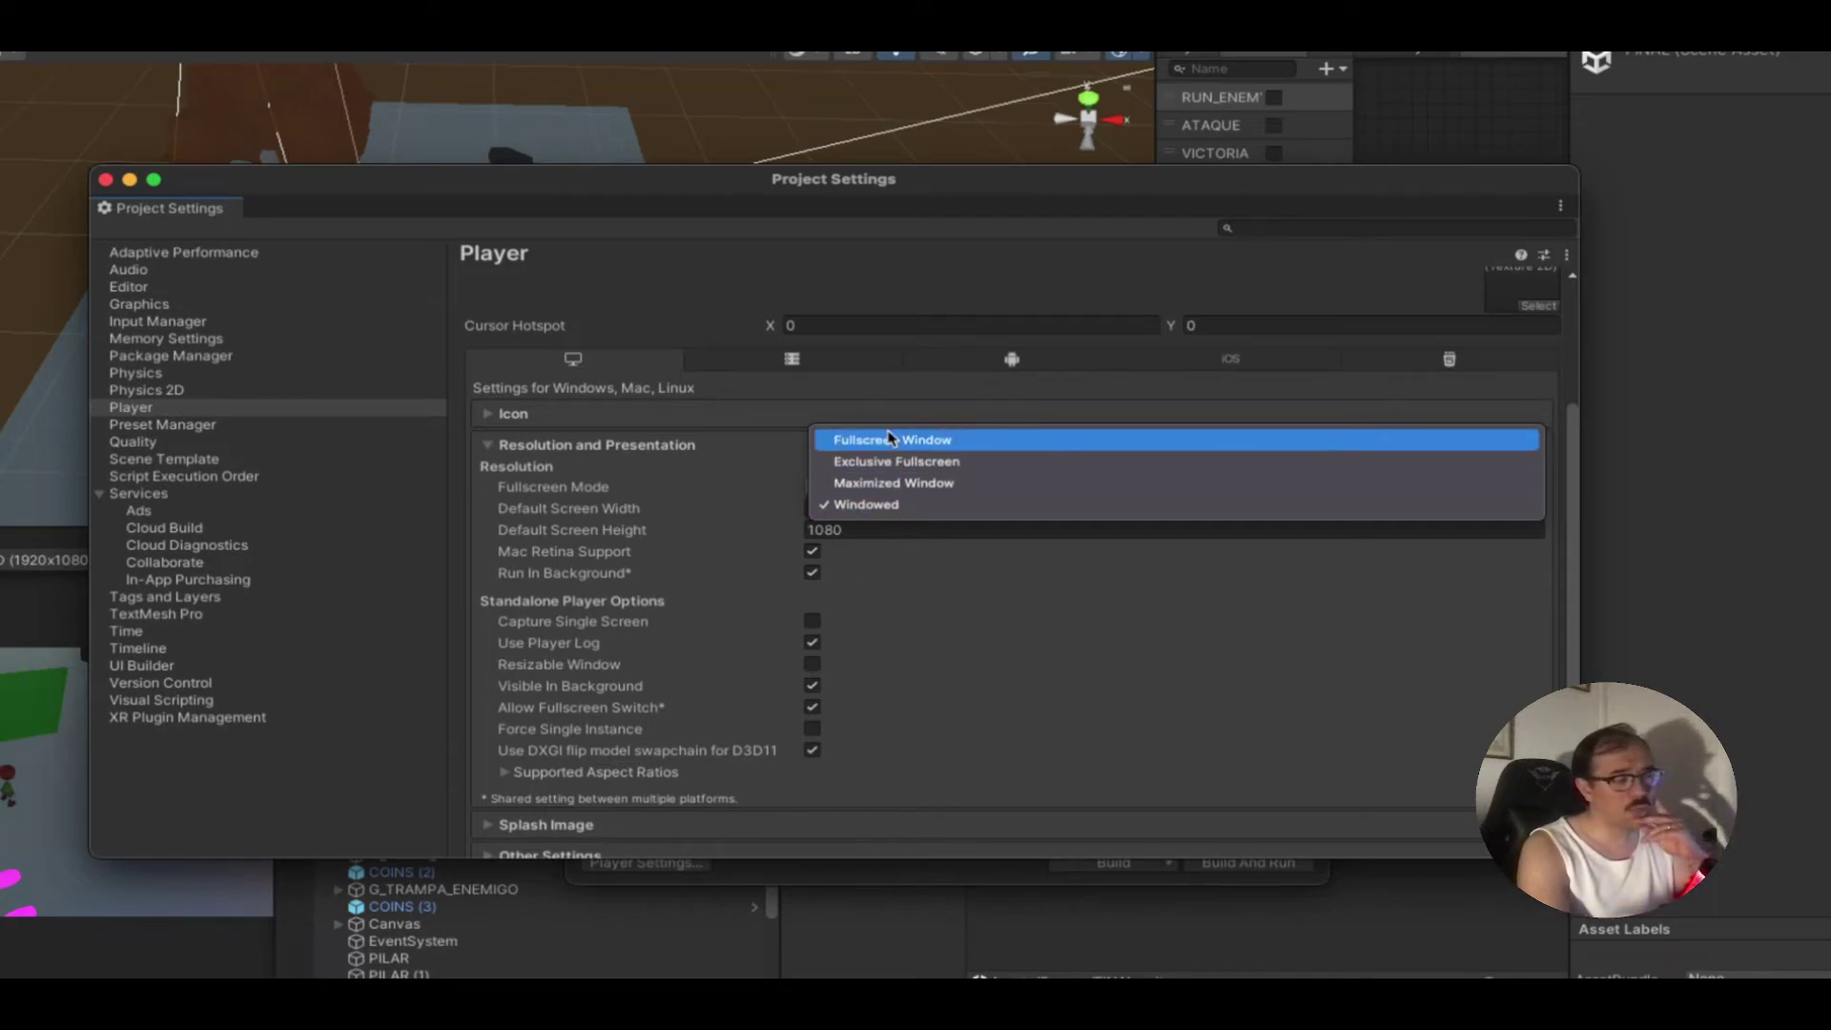
left_click(881, 511)
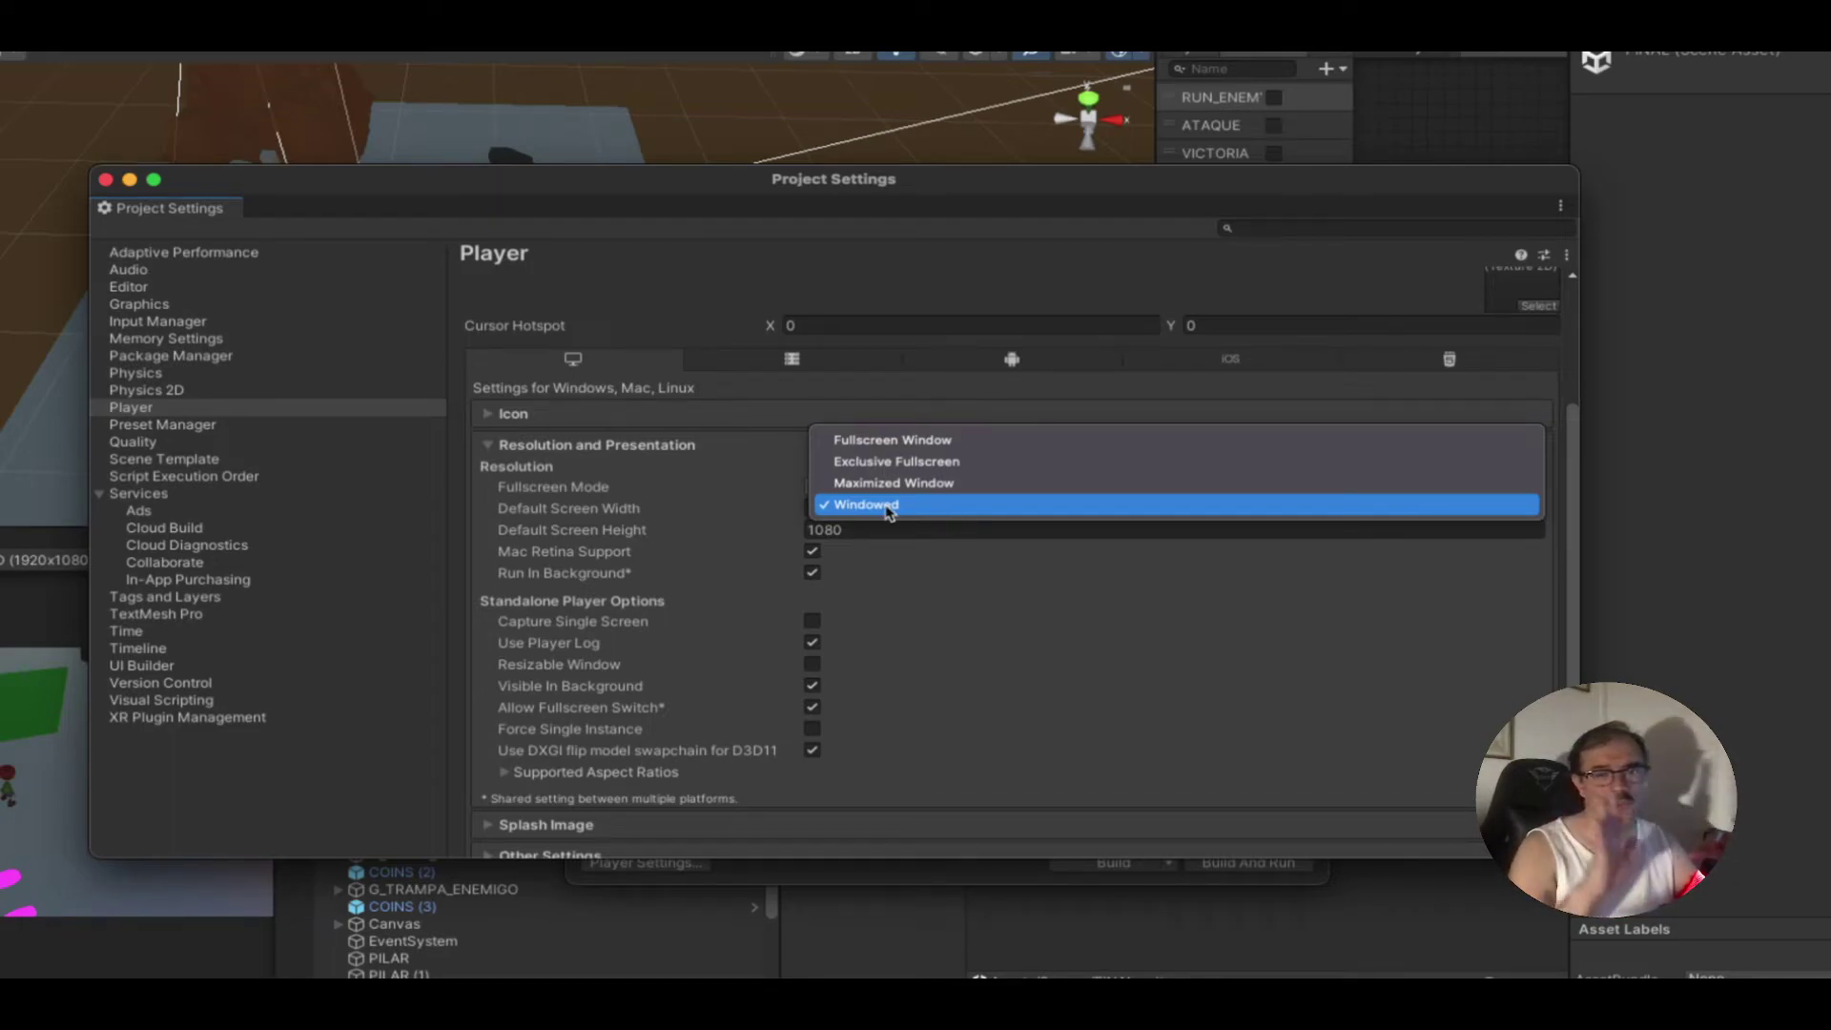
left_click(971, 608)
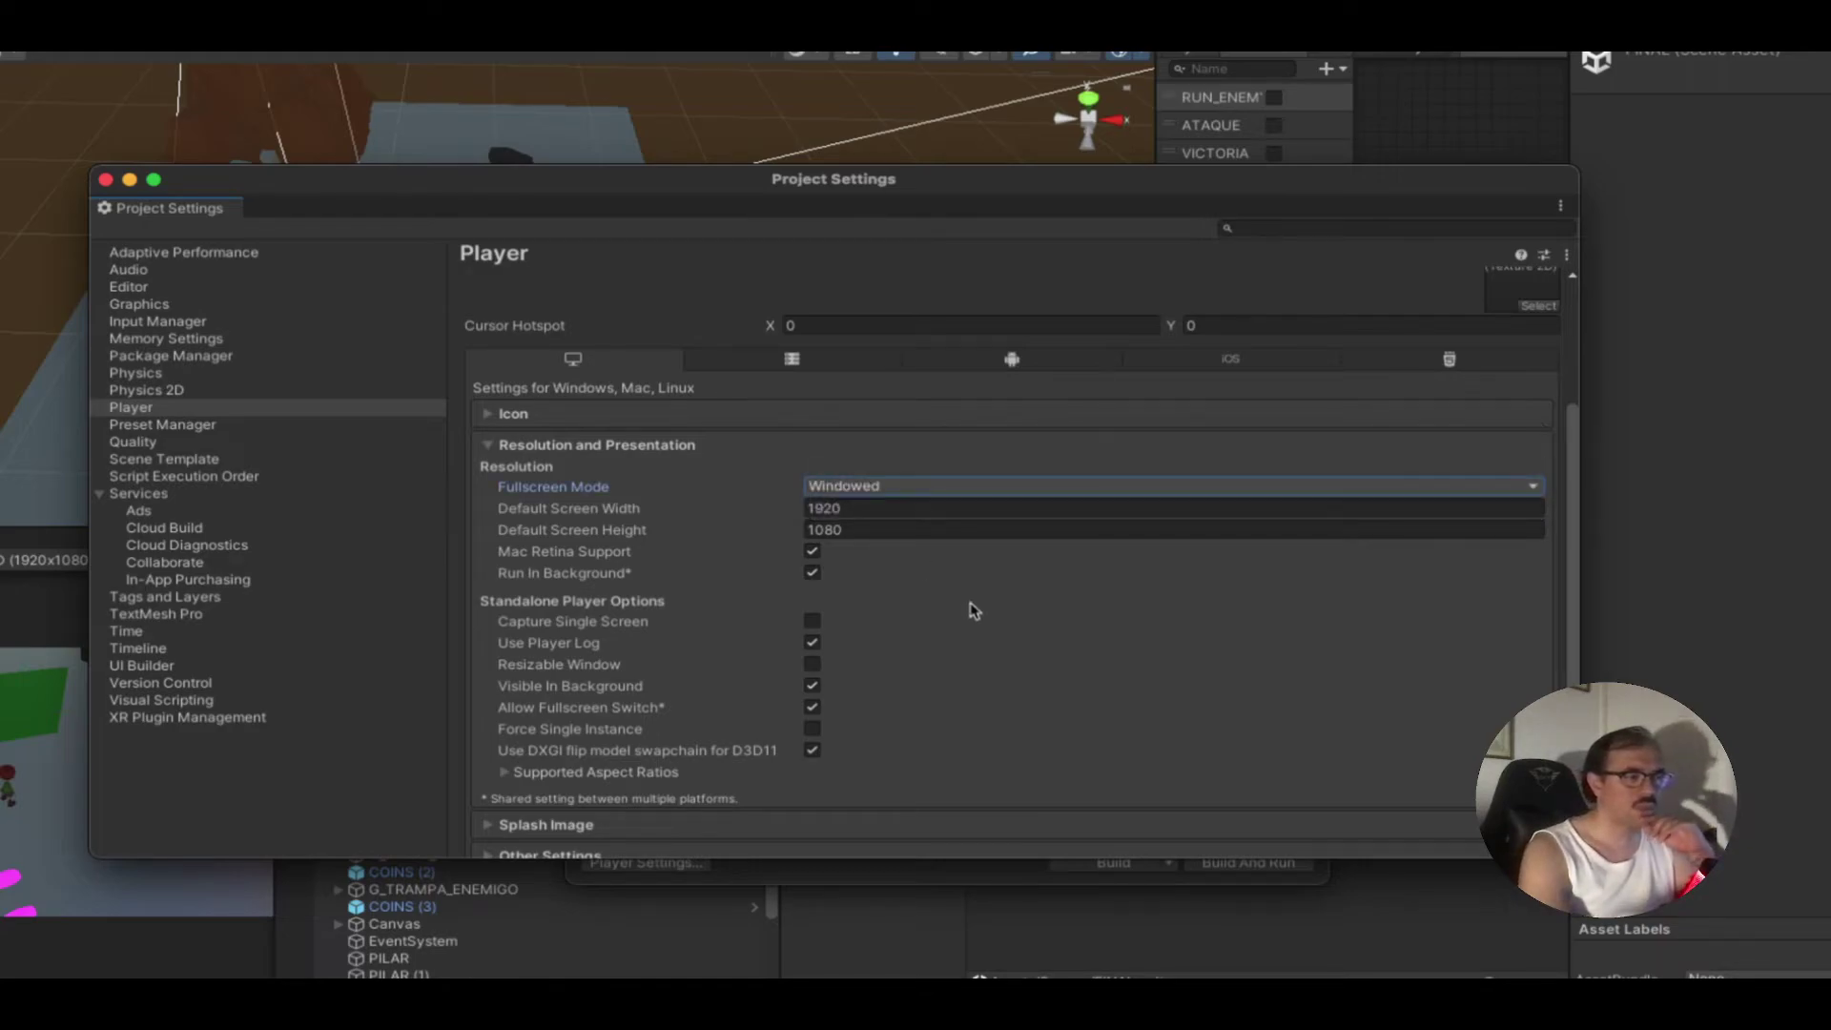
key("Tab")
key("Tab")
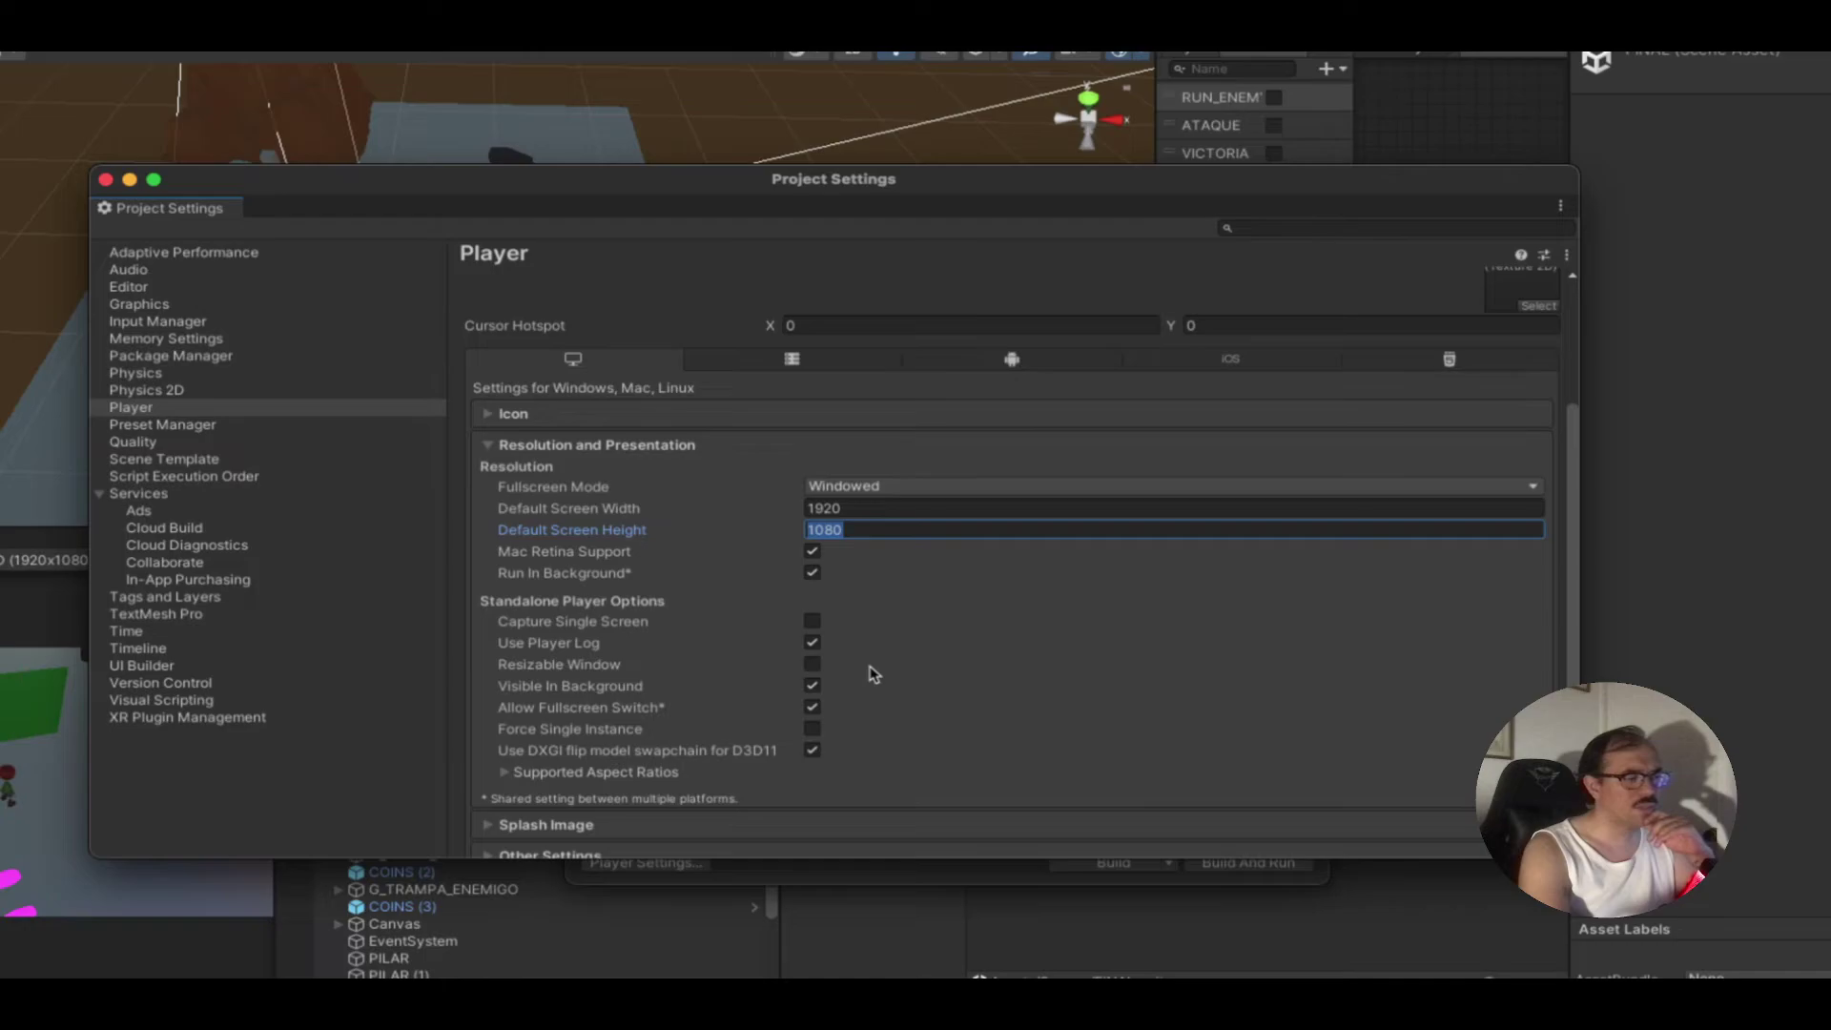
scroll(874, 674, "down", 2)
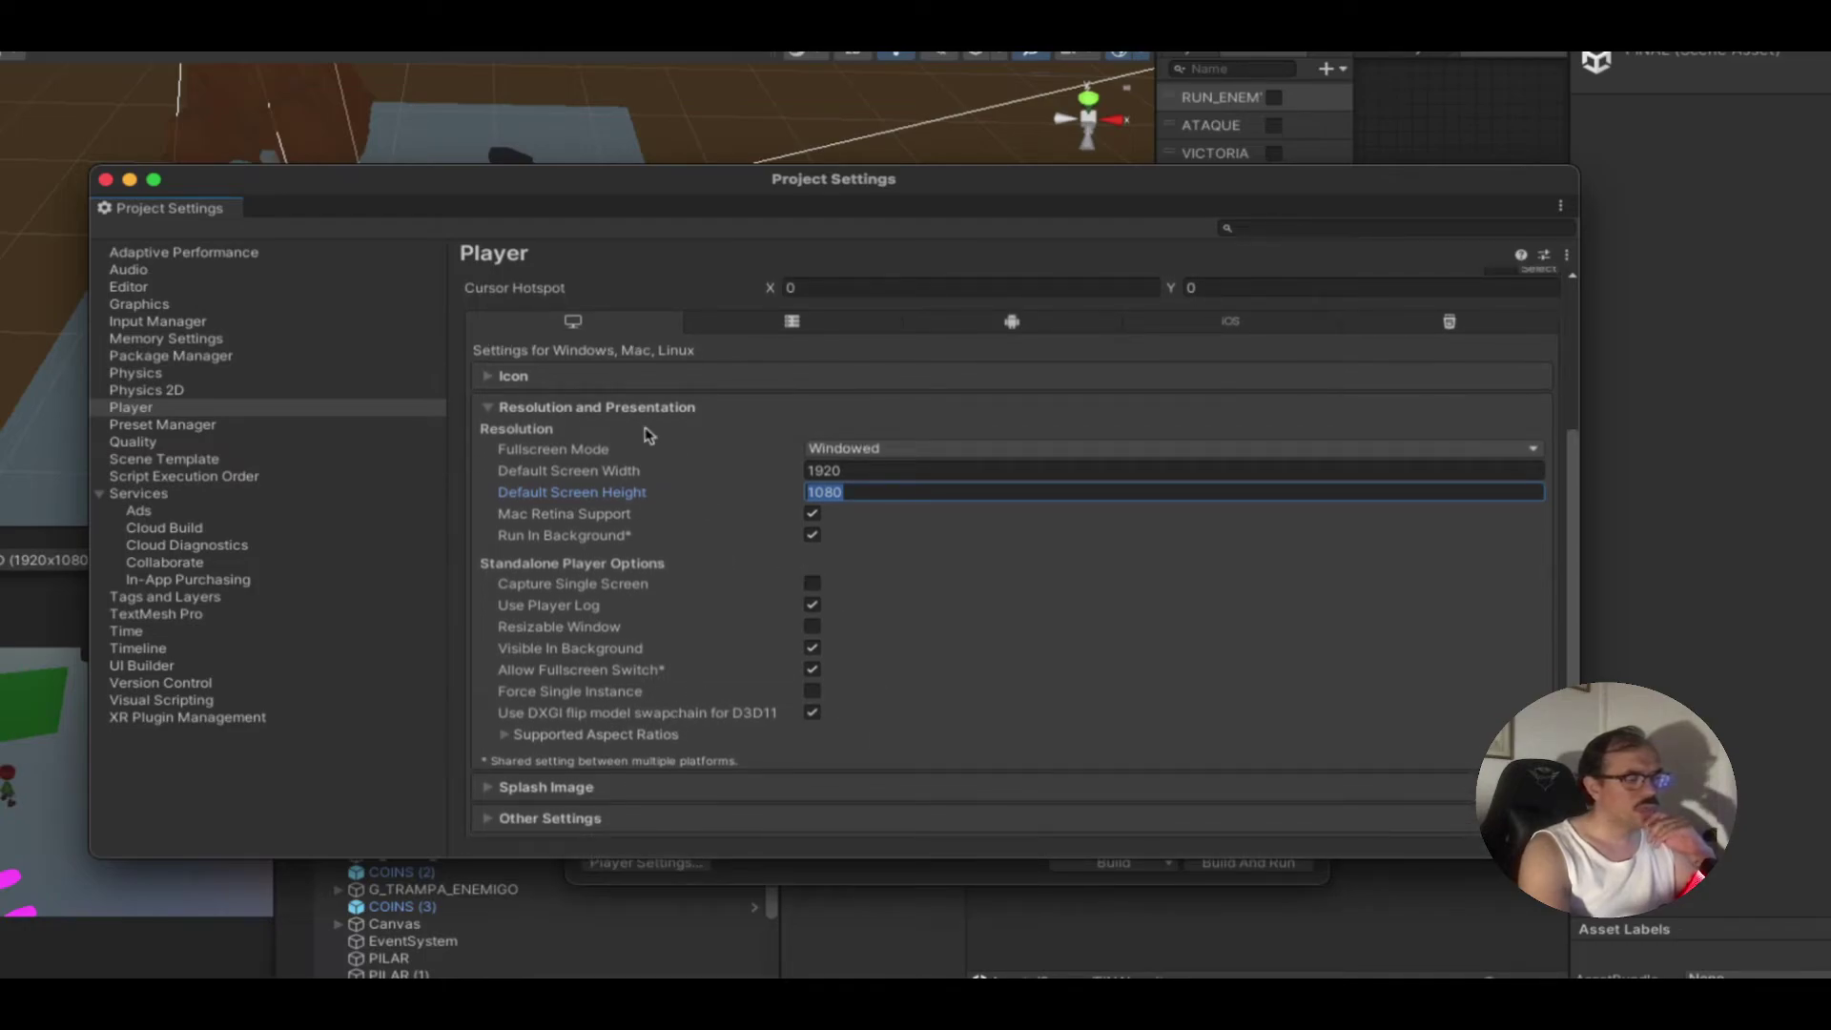
left_click(489, 408)
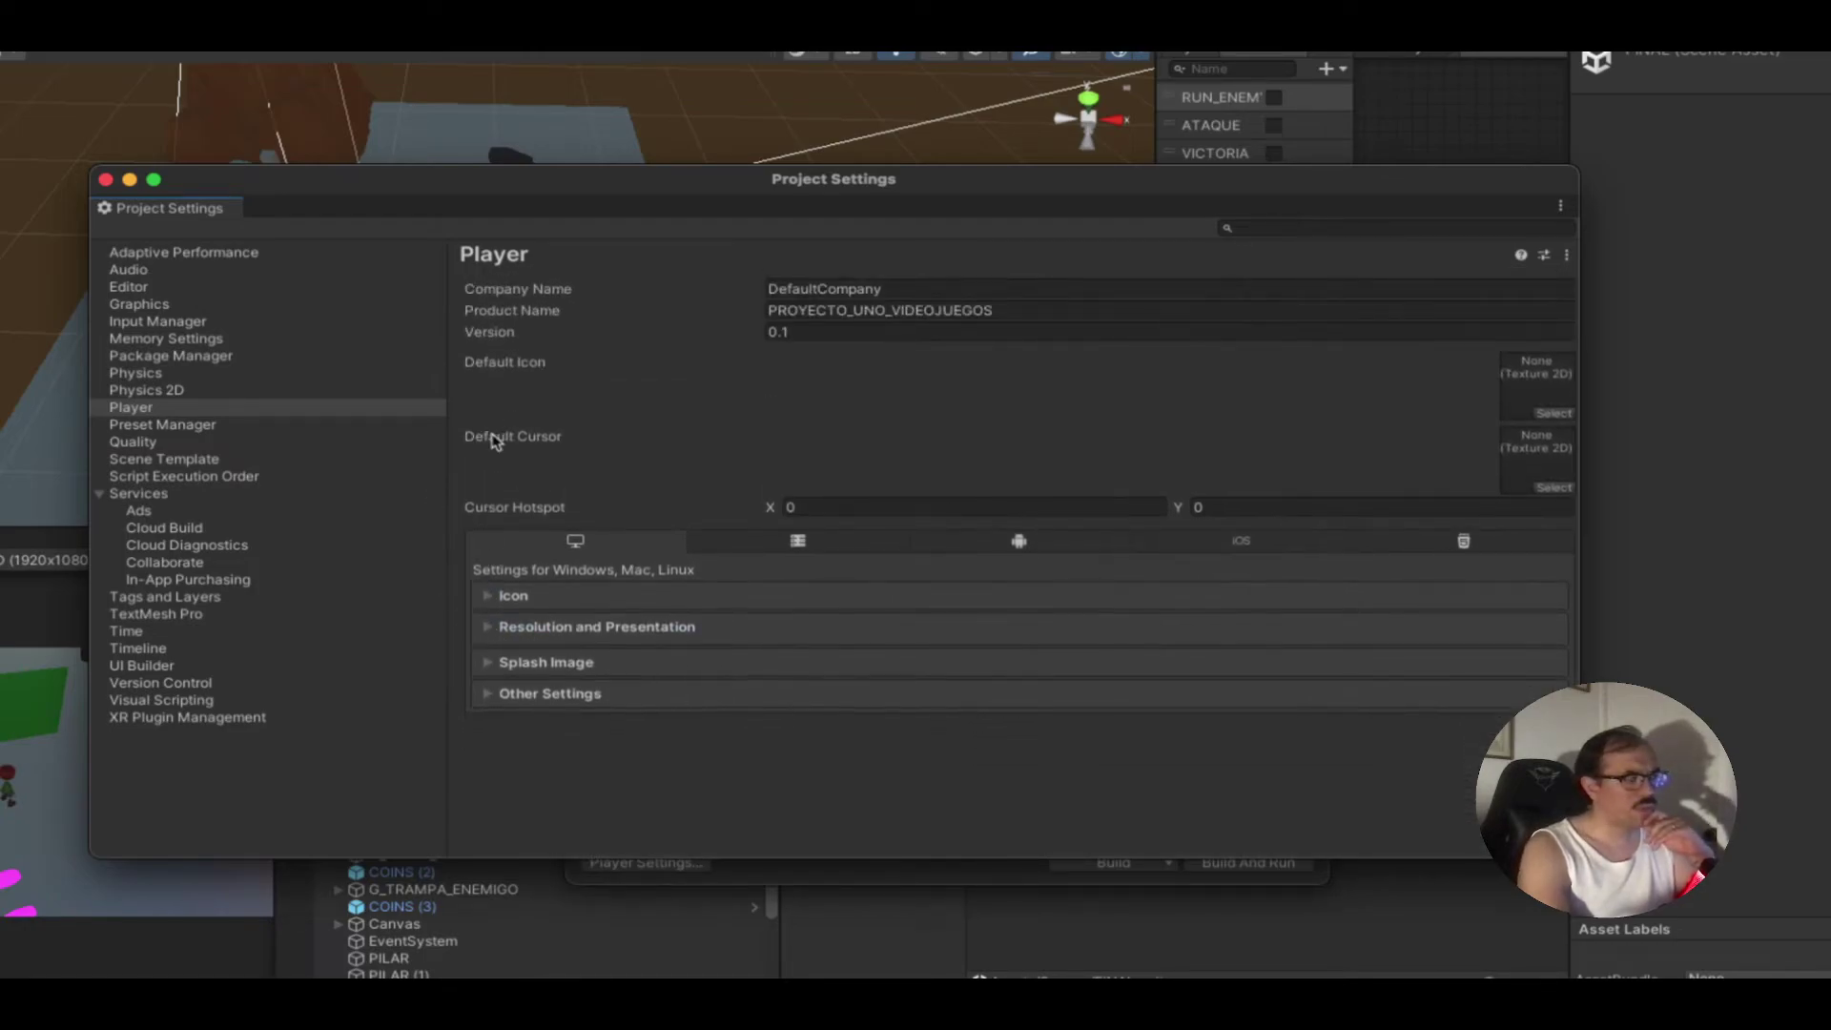
Step: Expand the Player's Other Settings section to review it, then collapse it
left_click(489, 690)
scroll(523, 703, "down", 3)
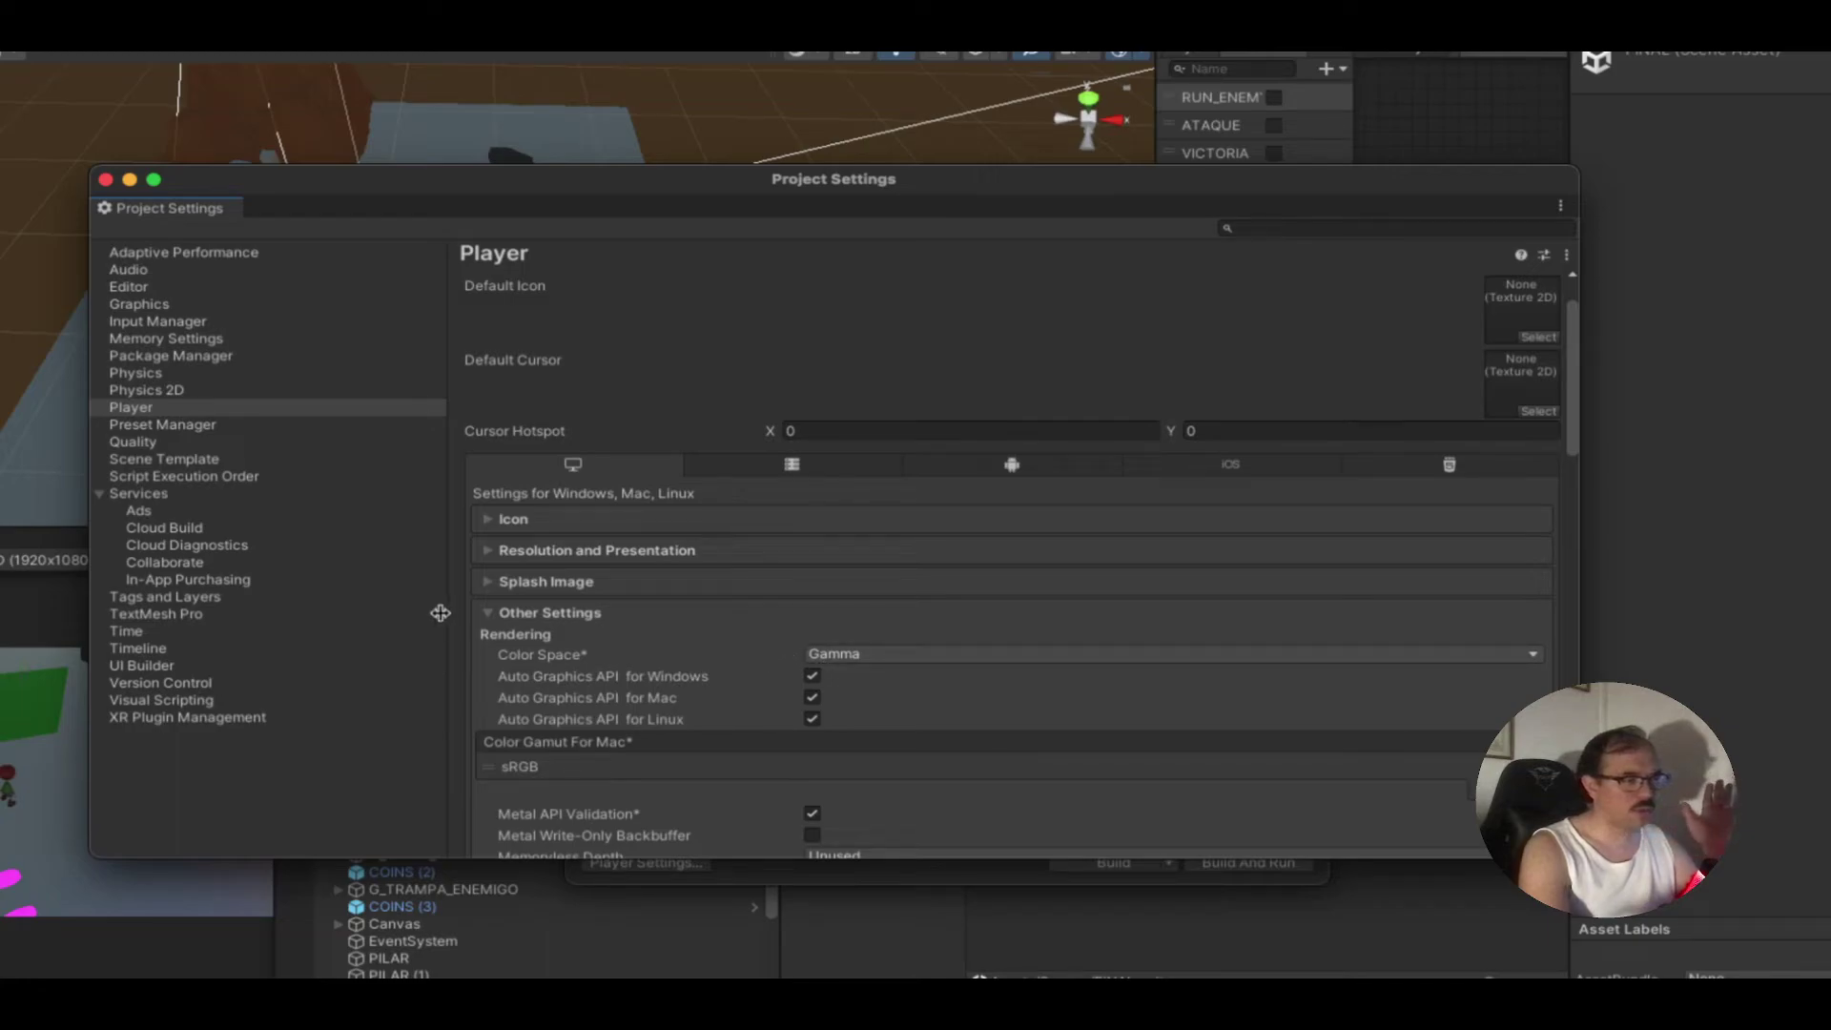
left_click(491, 617)
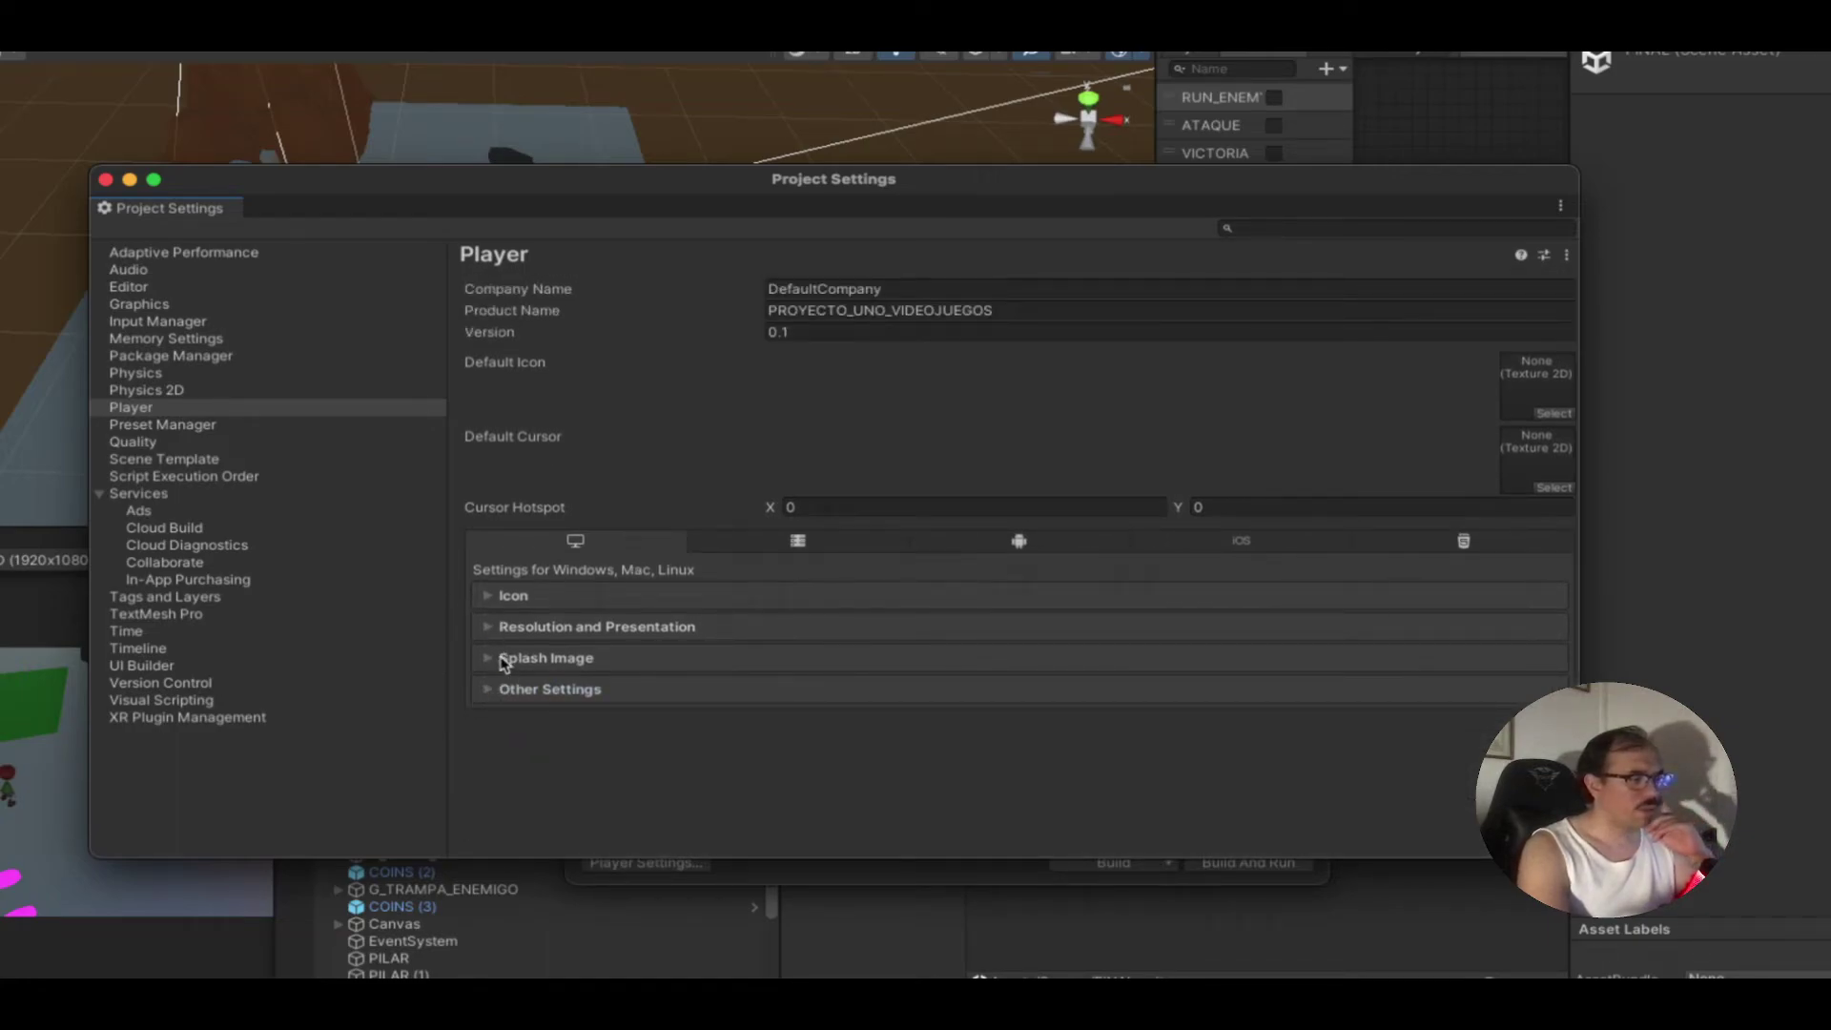
Step: Review the Splash Image options: try the logo duration and keep the Dolly animation
left_click(504, 659)
scroll(572, 679, "down", 5)
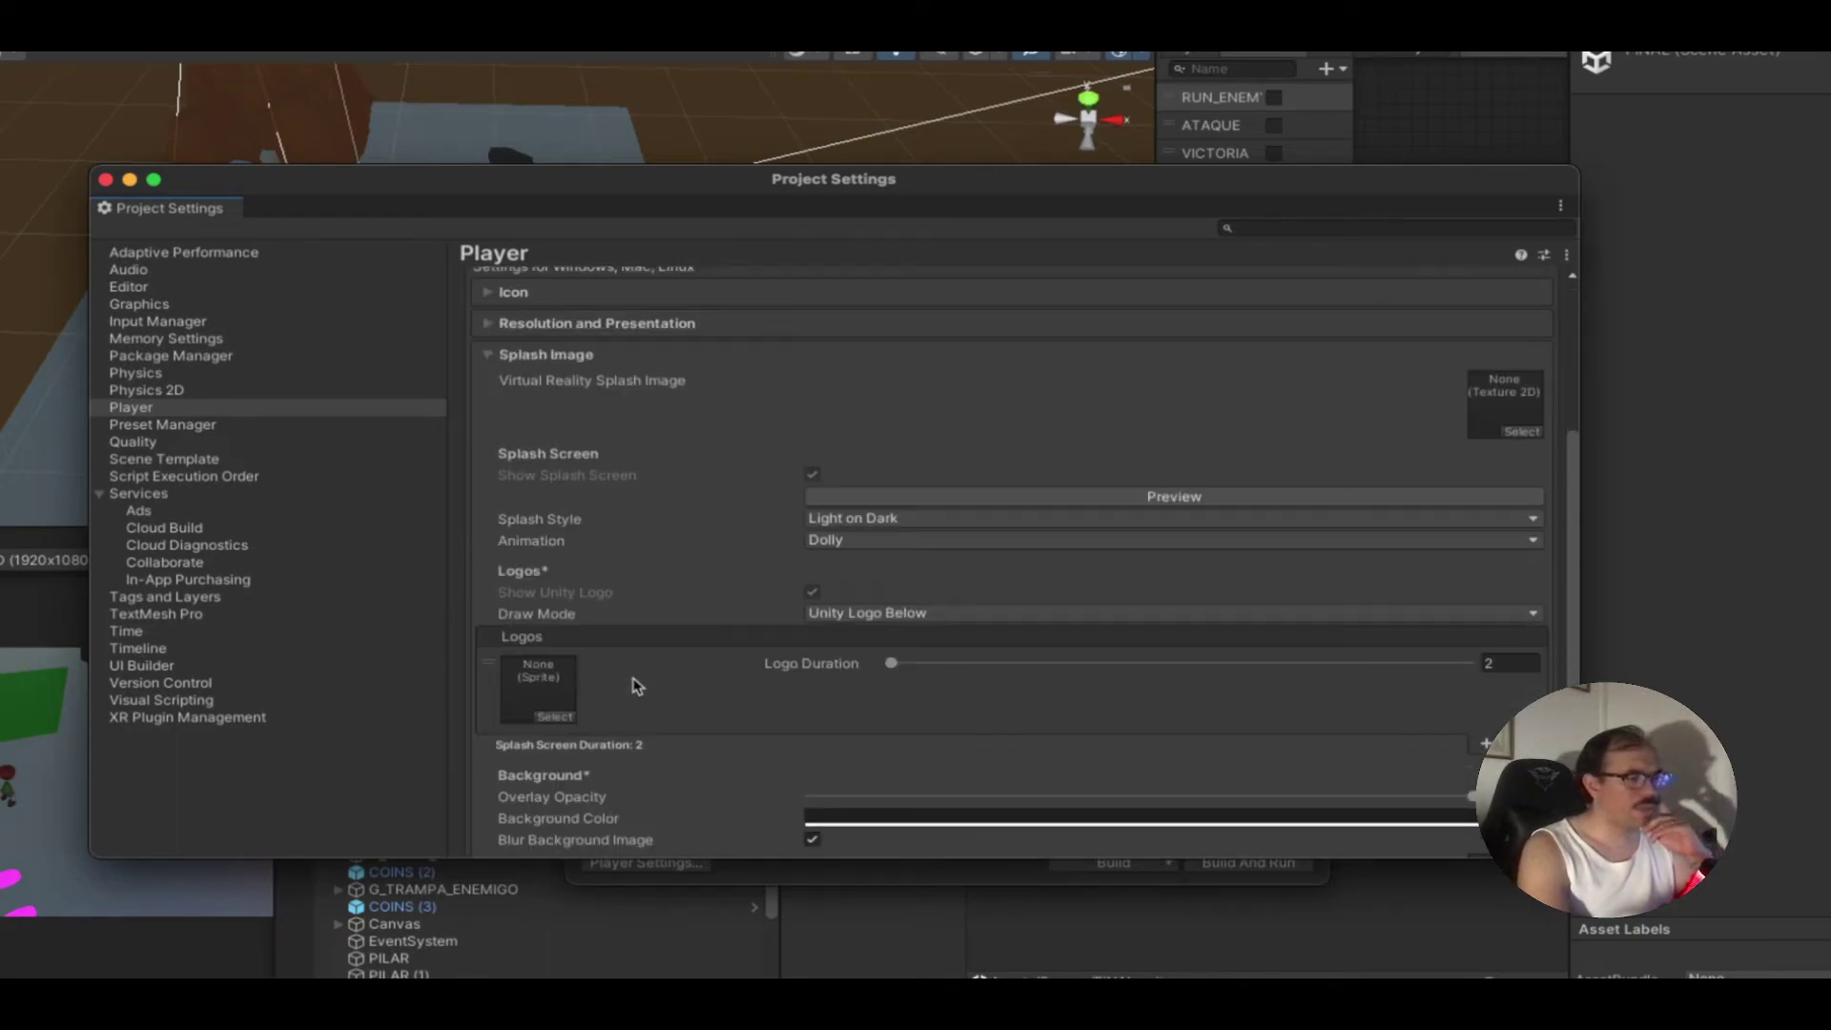
scroll(637, 686, "down", 1)
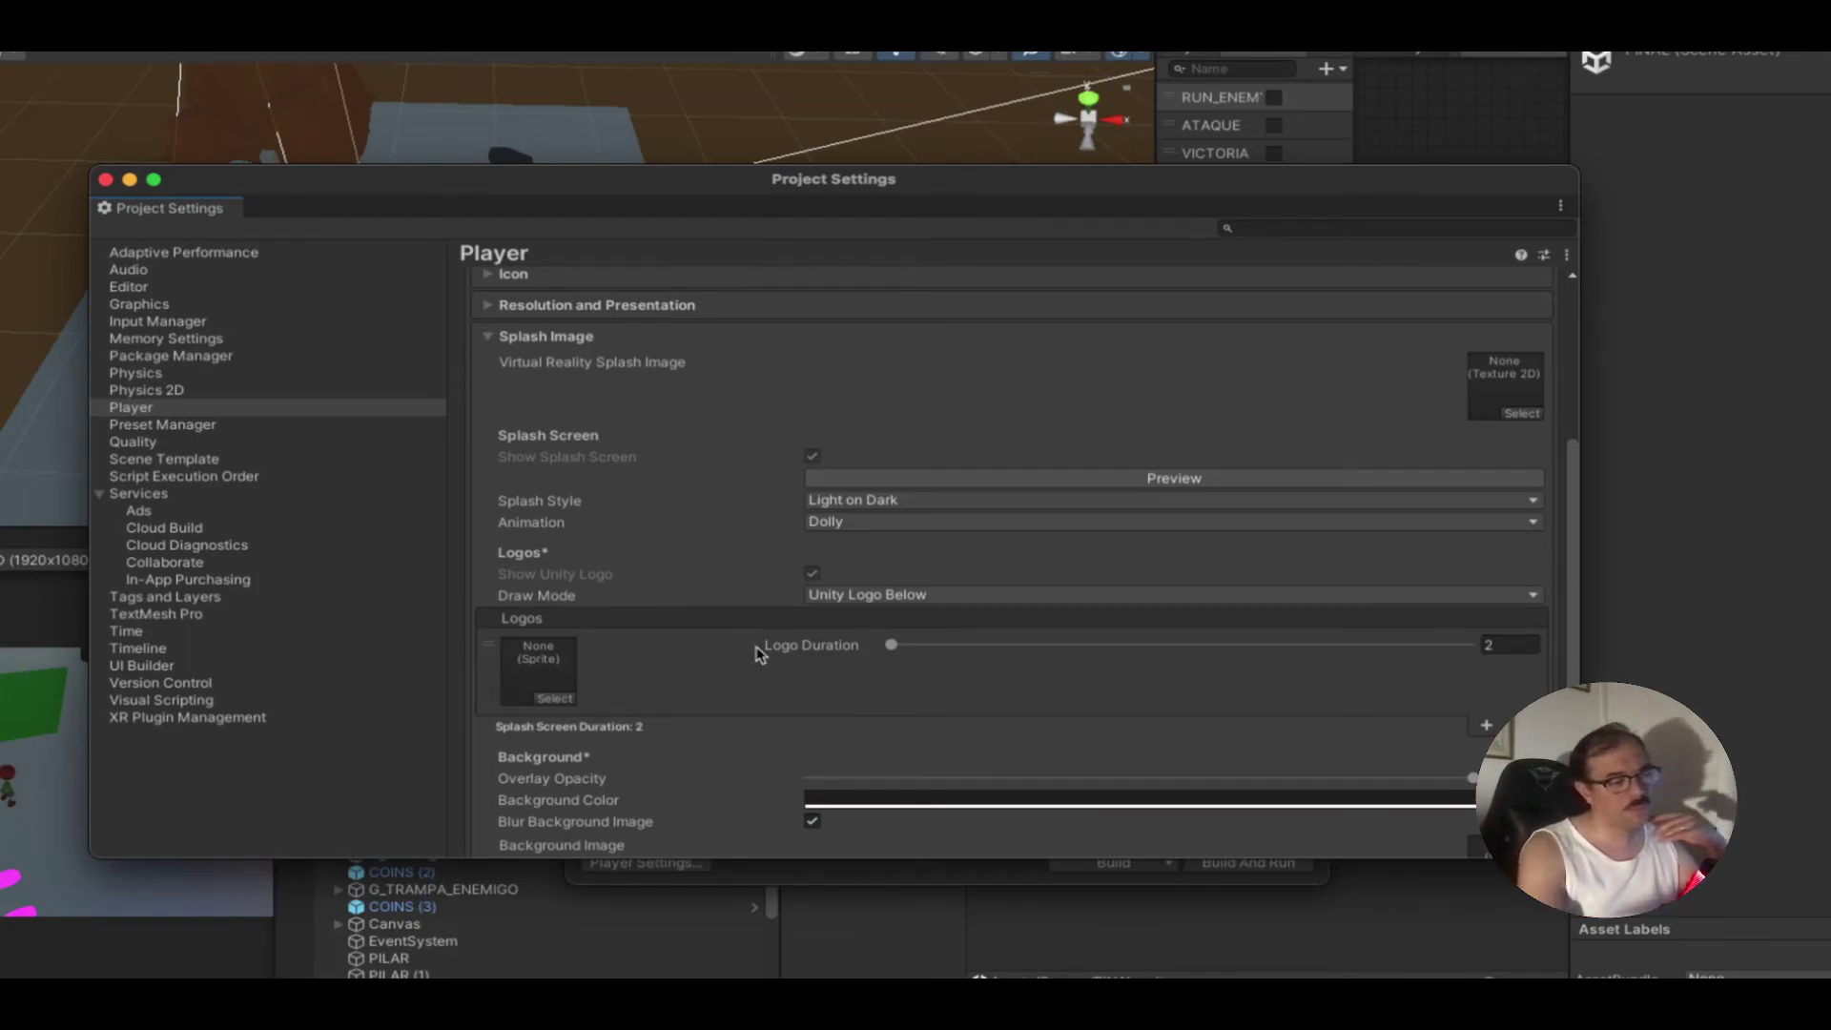
left_click_drag(892, 648, 890, 652)
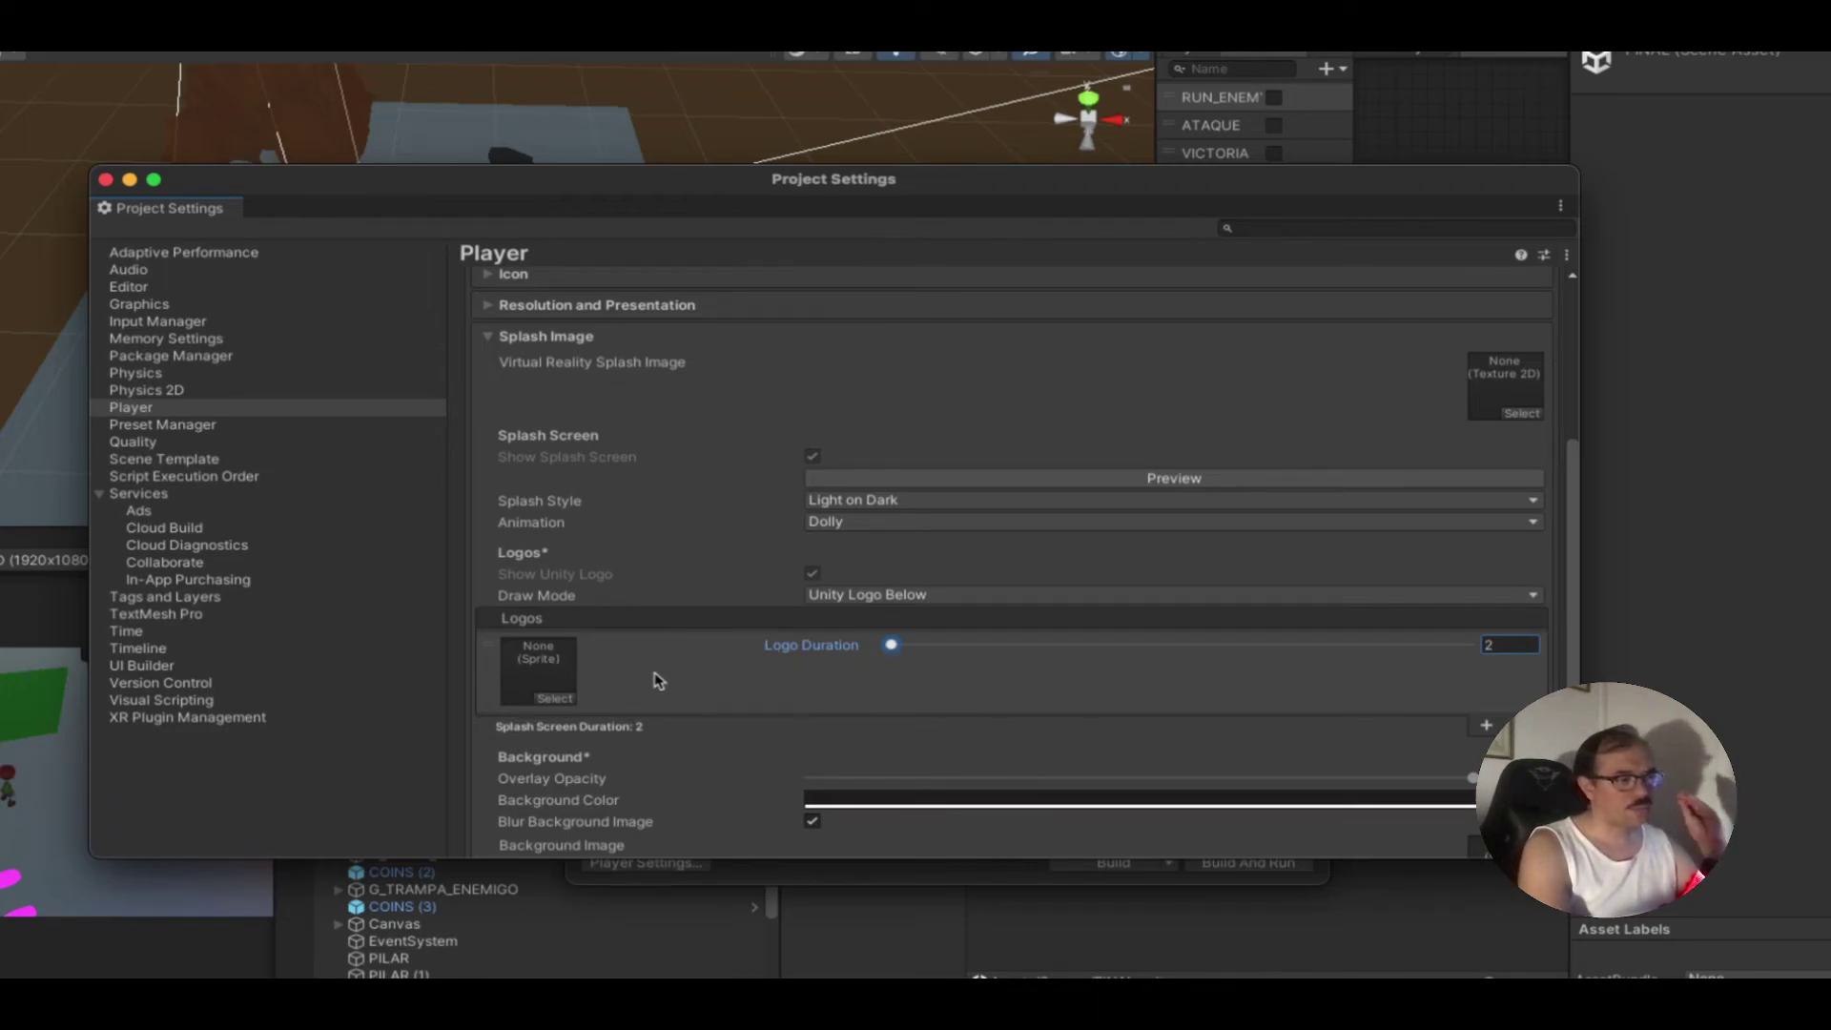
left_click(828, 523)
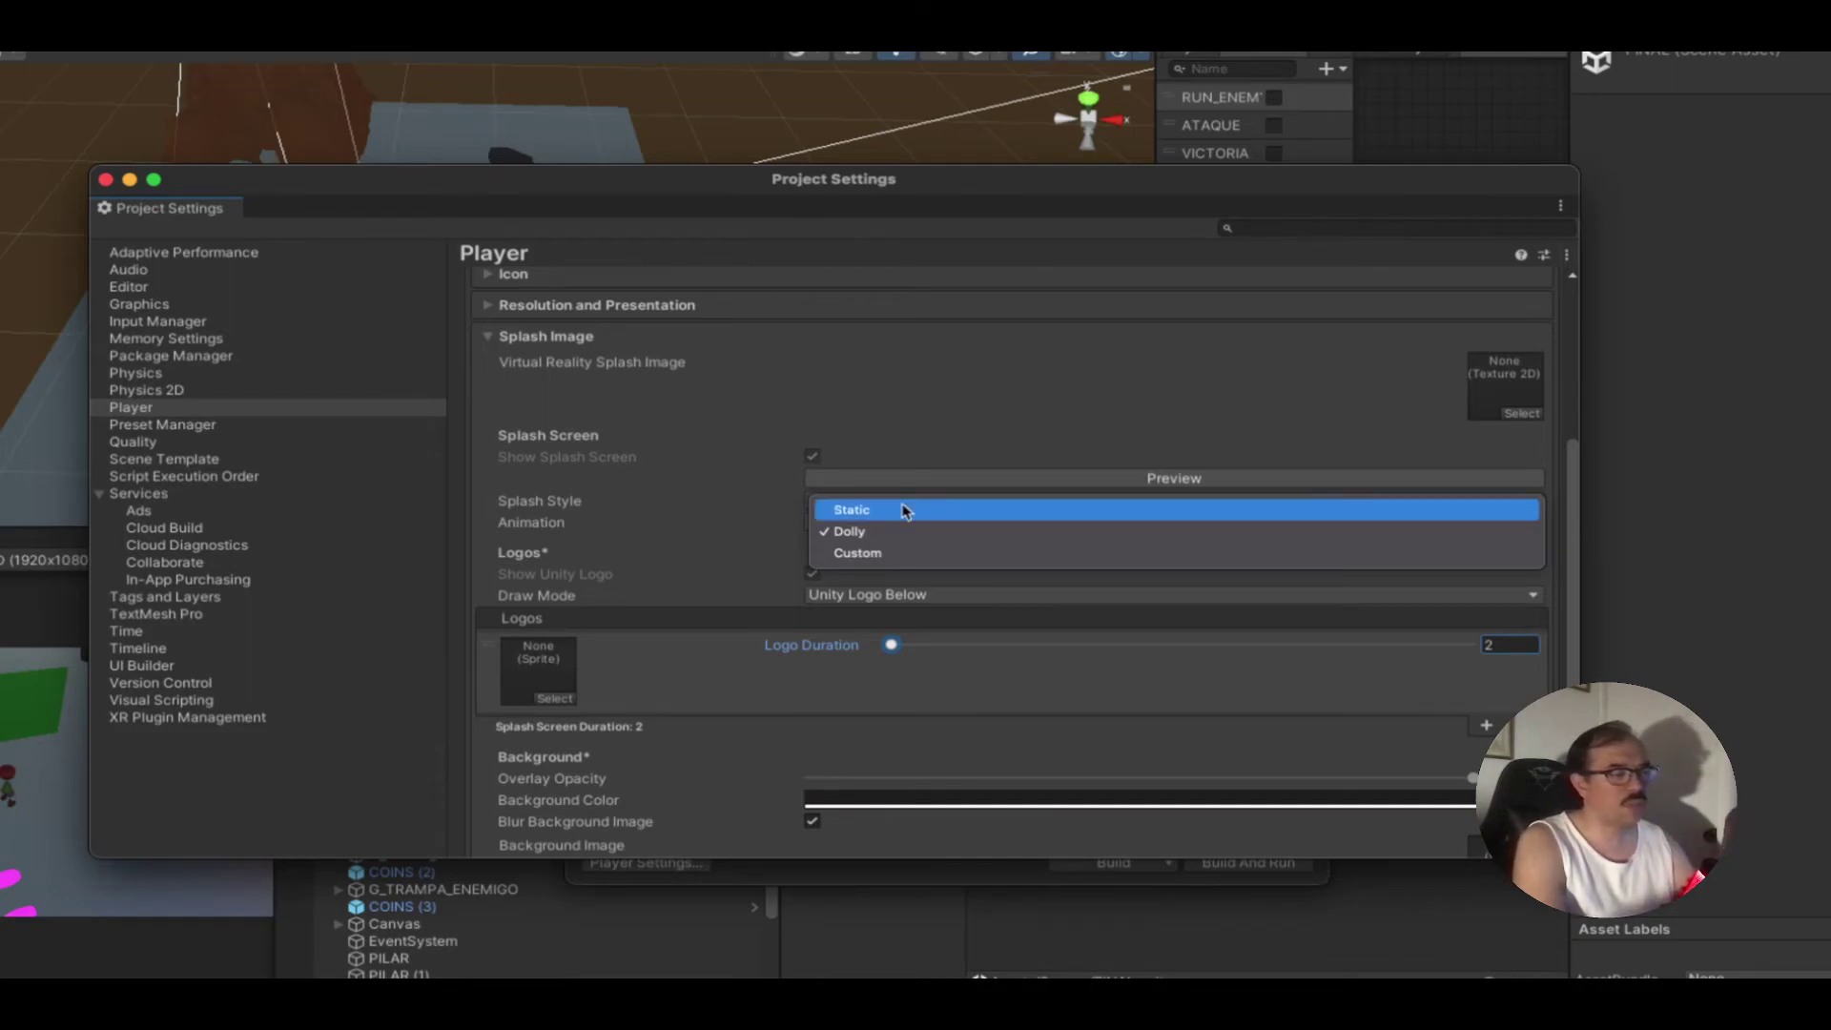
left_click(735, 508)
scroll(743, 532, "down", 5)
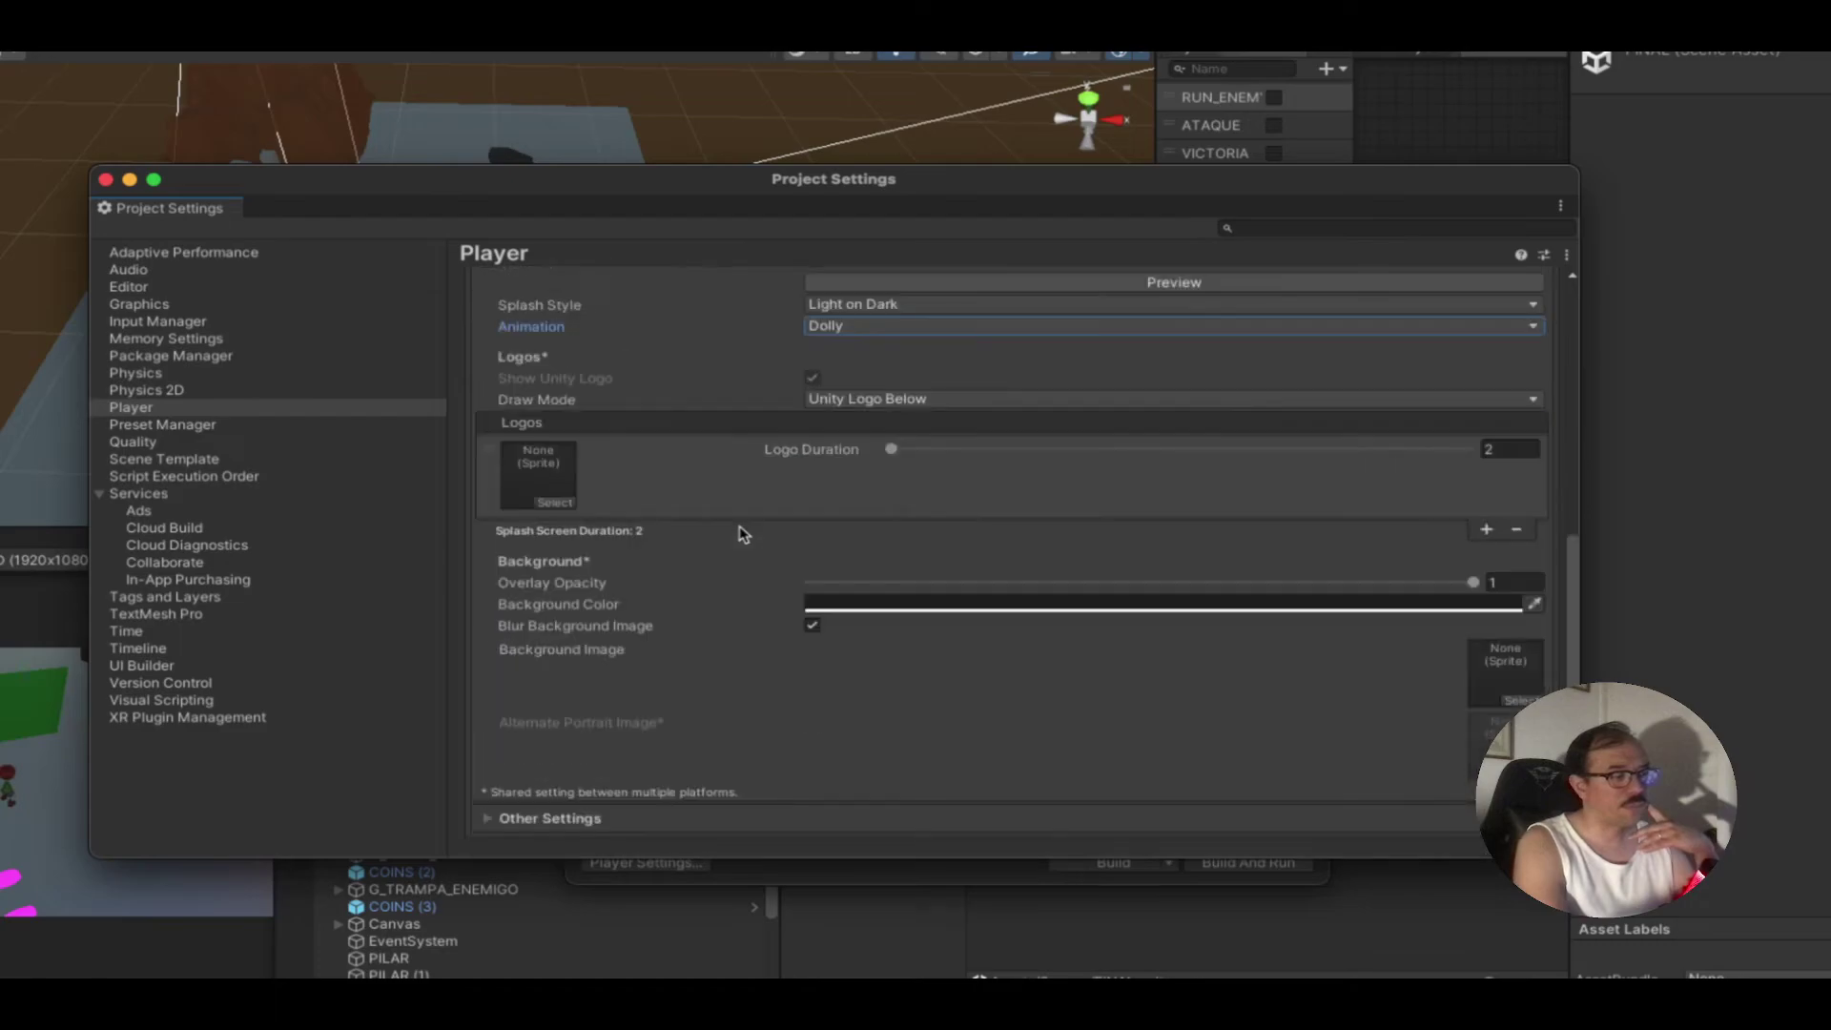
scroll(633, 503, "up", 5)
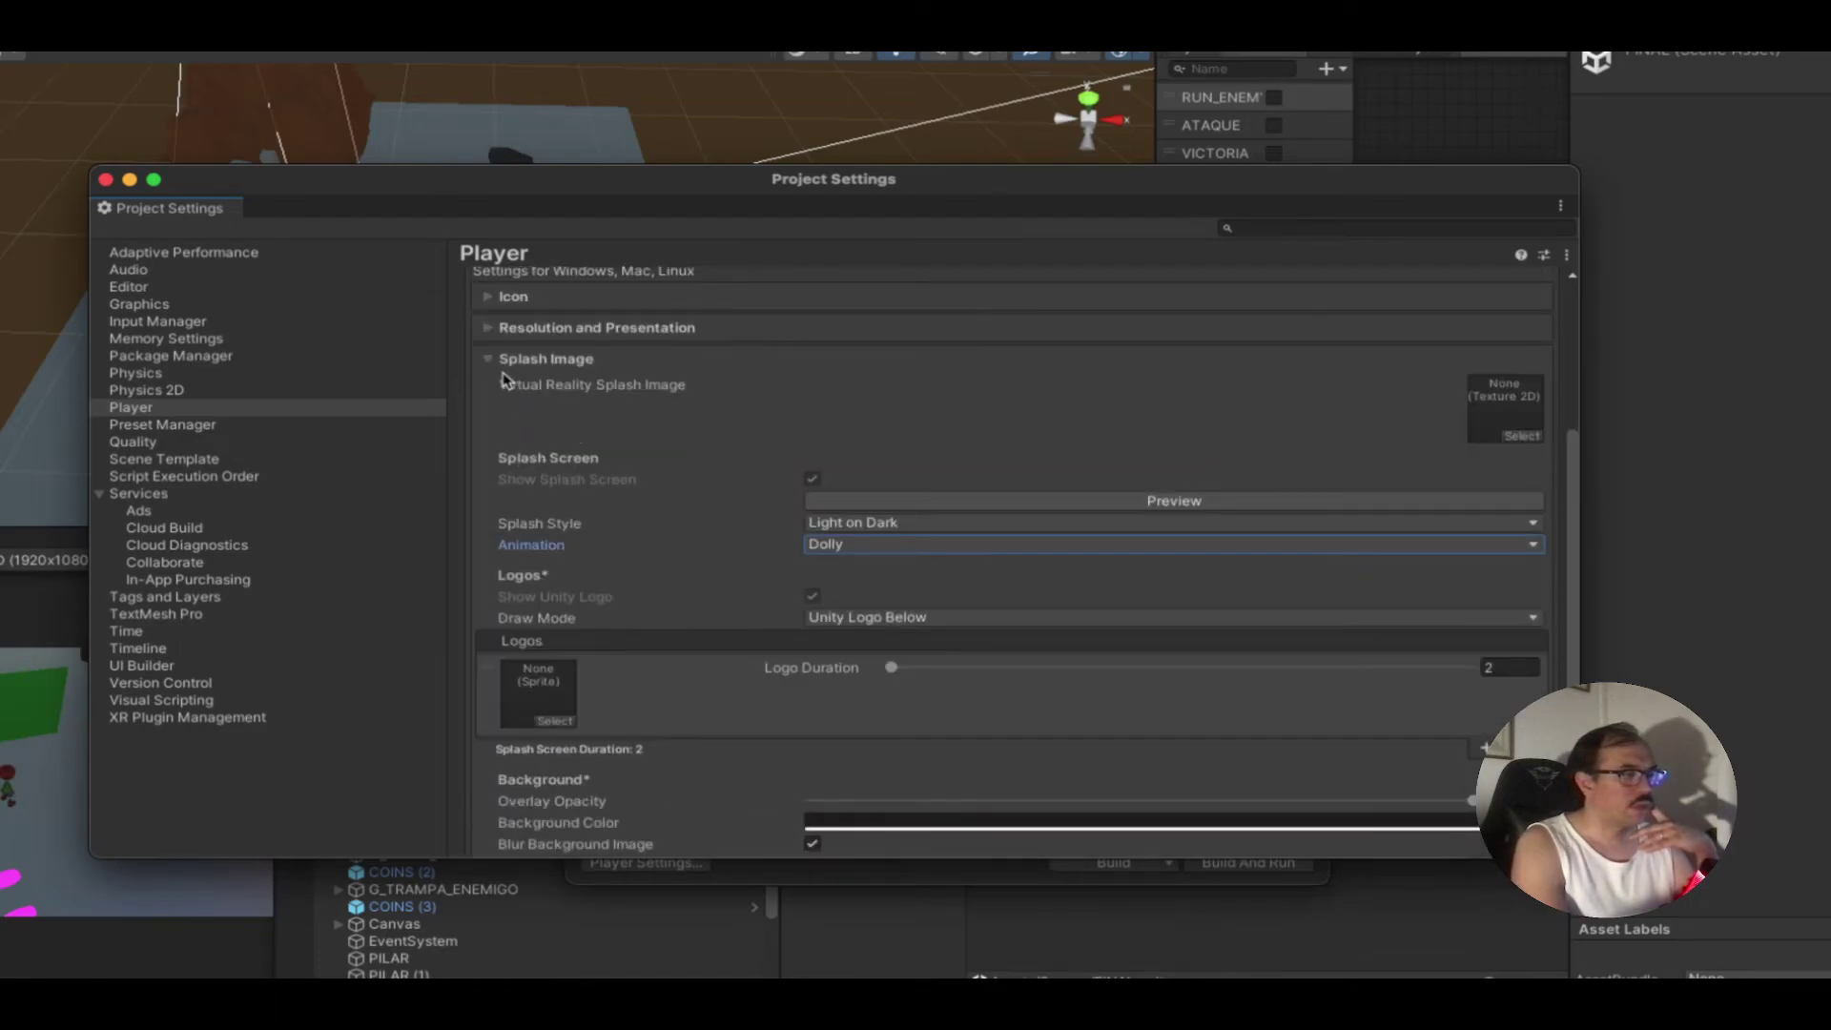
scroll(489, 366, "up", 8)
left_click(534, 659)
Step: Re-expand Other Settings to check the product name and version 0.1, then fold it
left_click(534, 688)
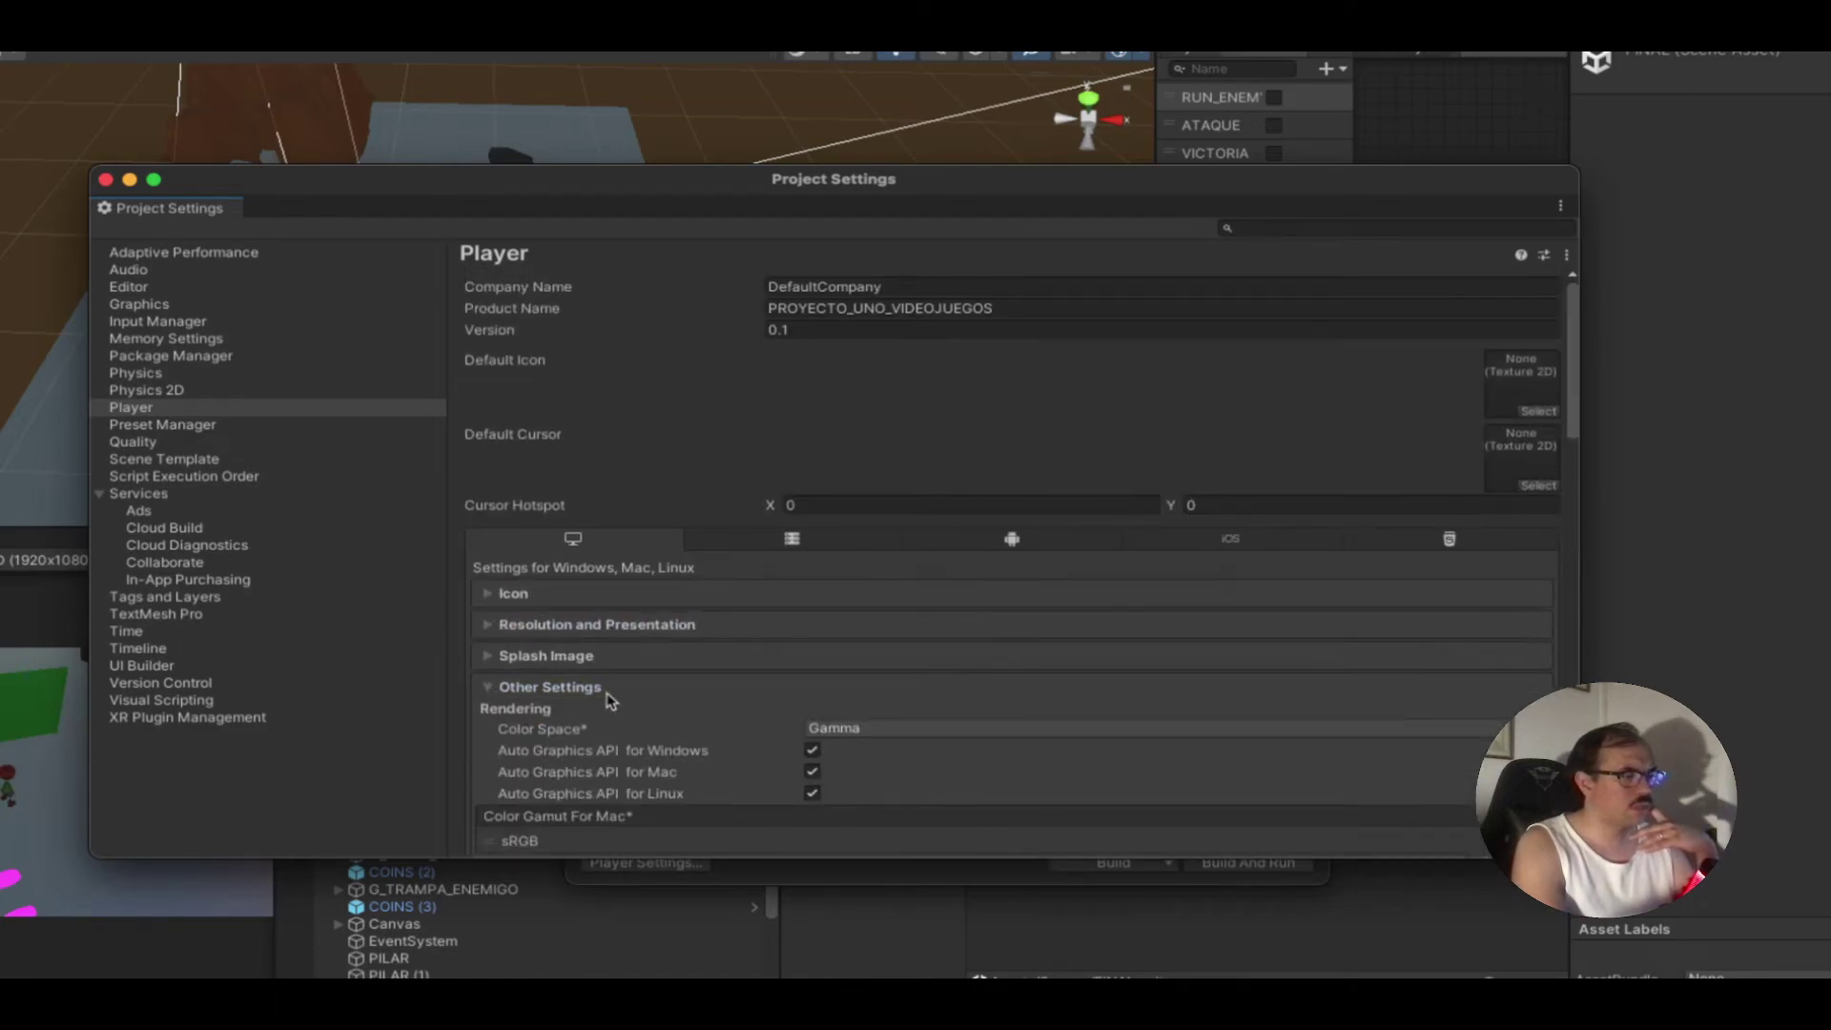
scroll(611, 699, "down", 2)
scroll(607, 700, "down", 6)
scroll(563, 592, "up", 6)
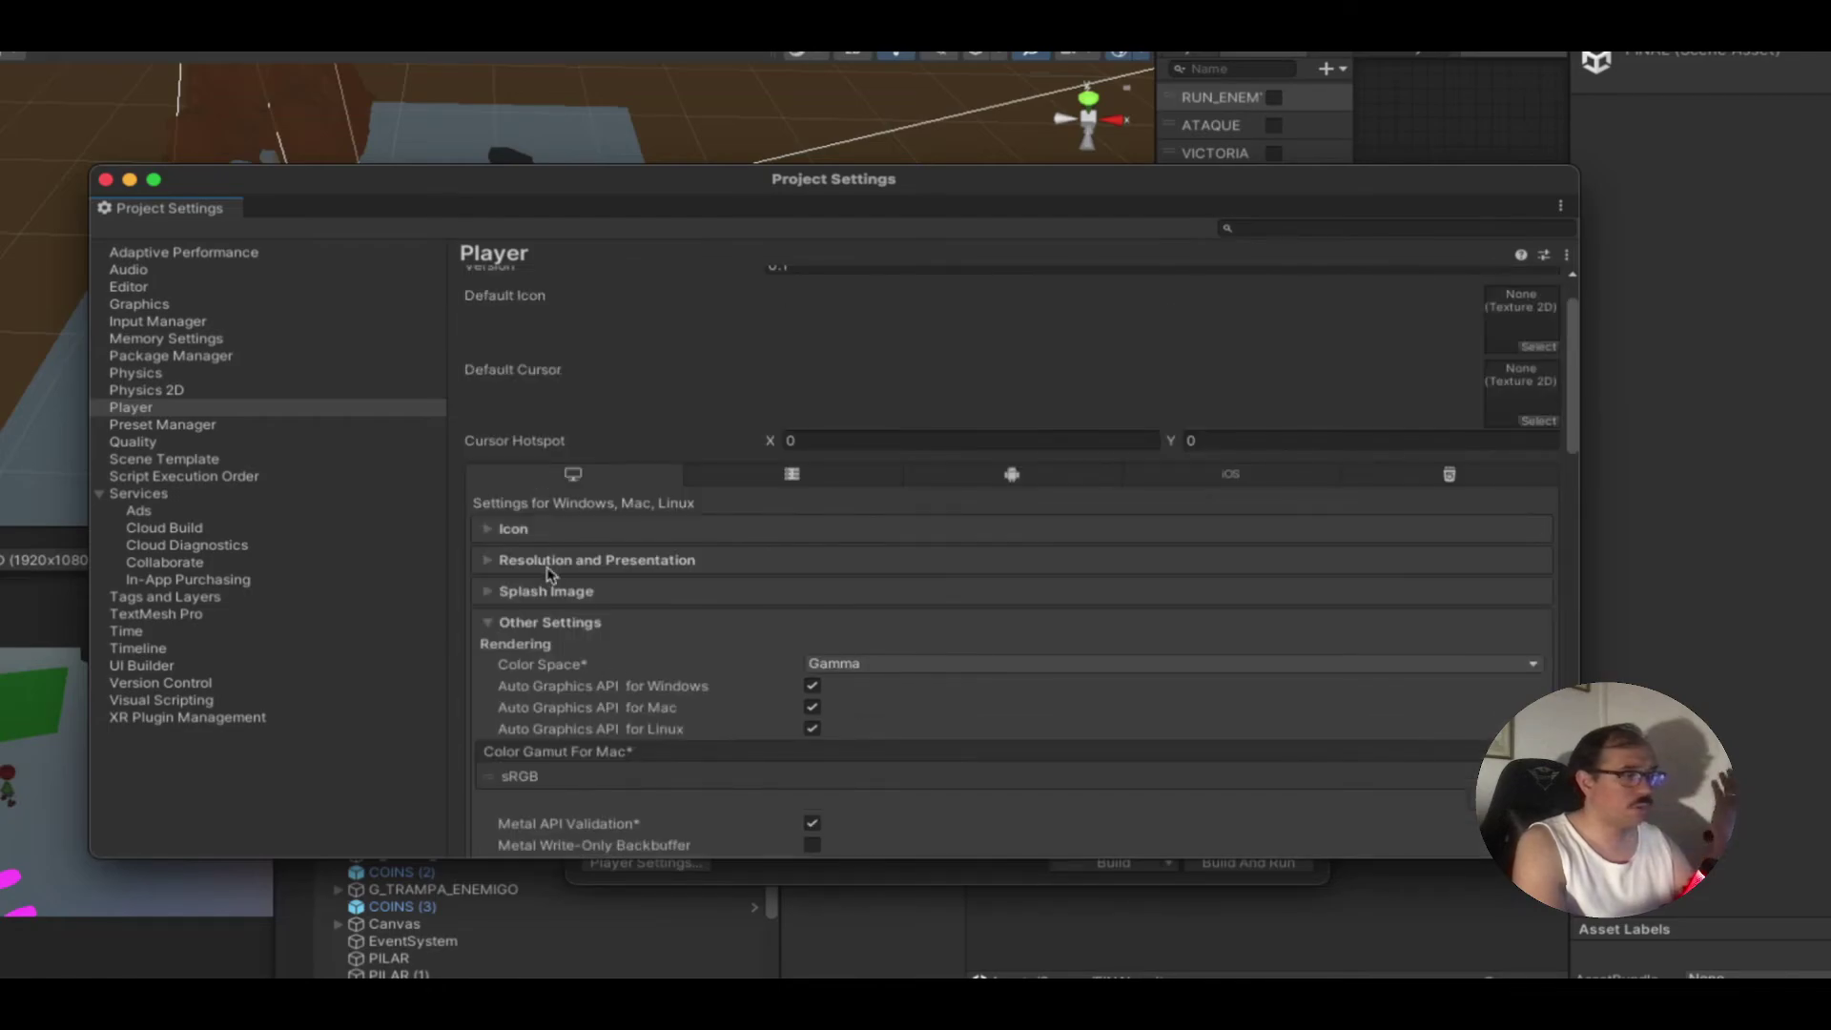
left_click(489, 623)
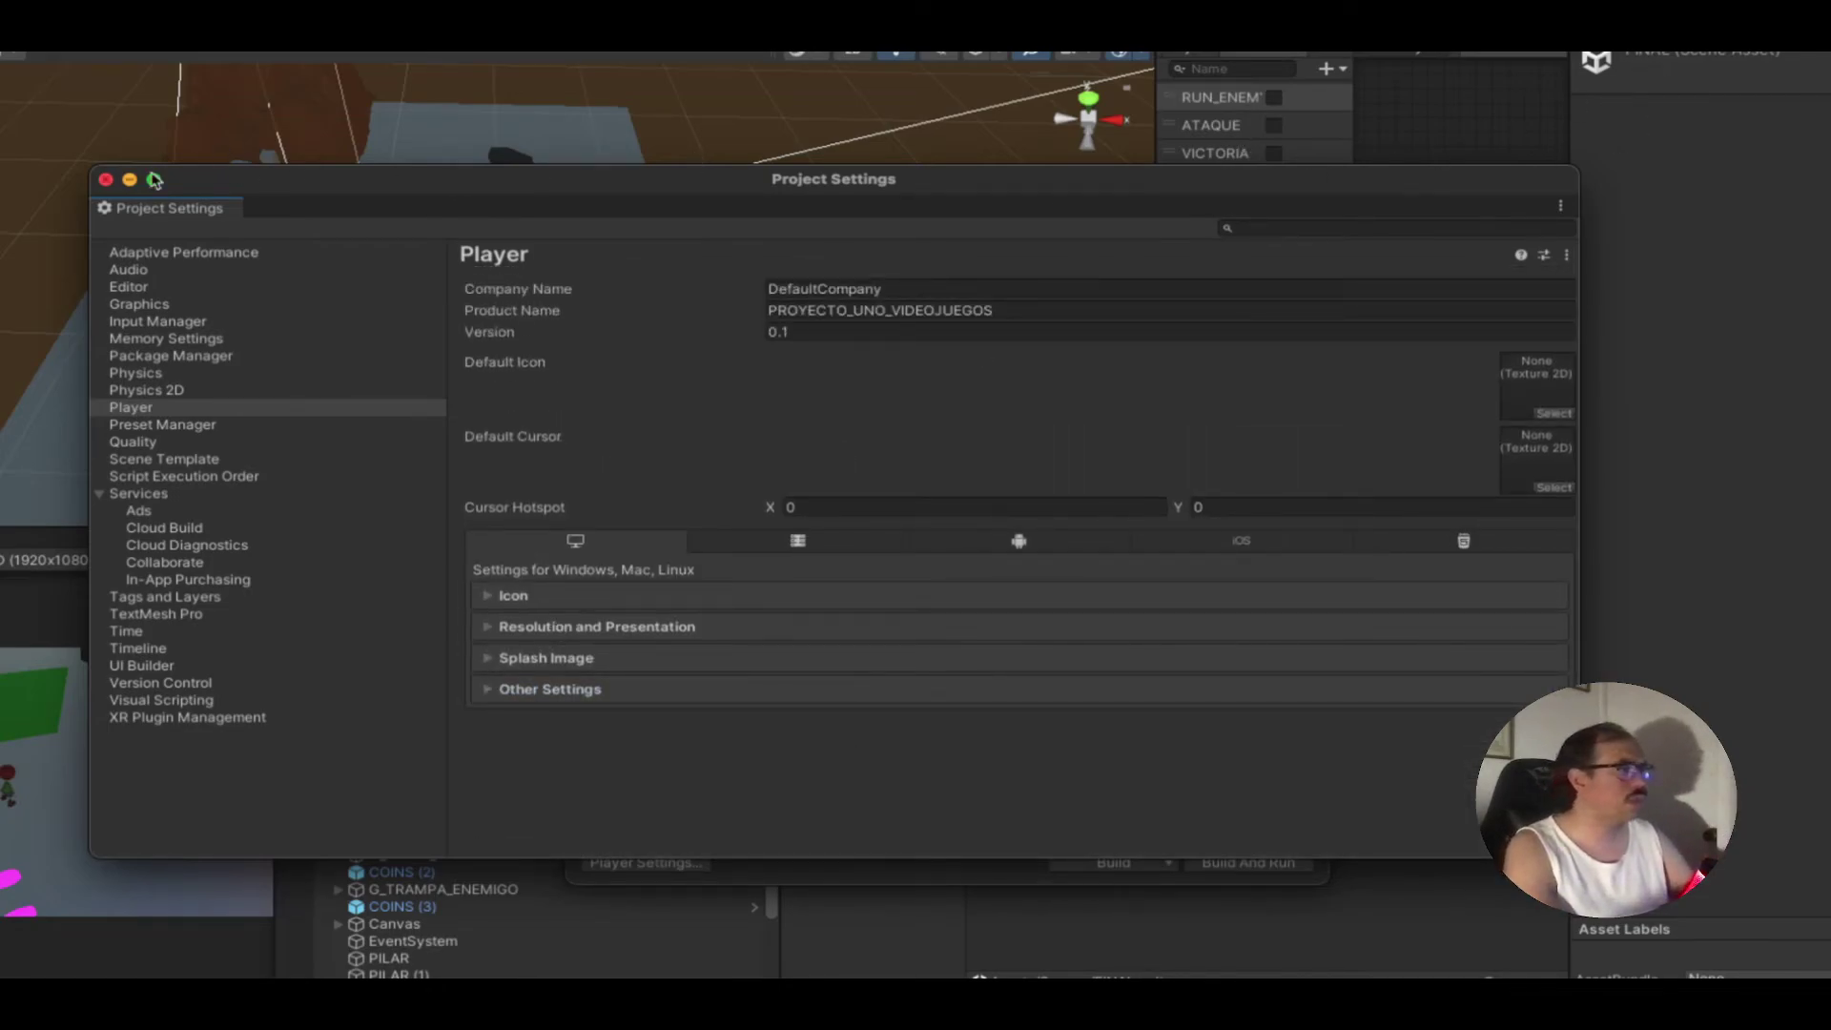
Step: Close Project Settings and start a build, choosing the Desktop as the save location
left_click(107, 180)
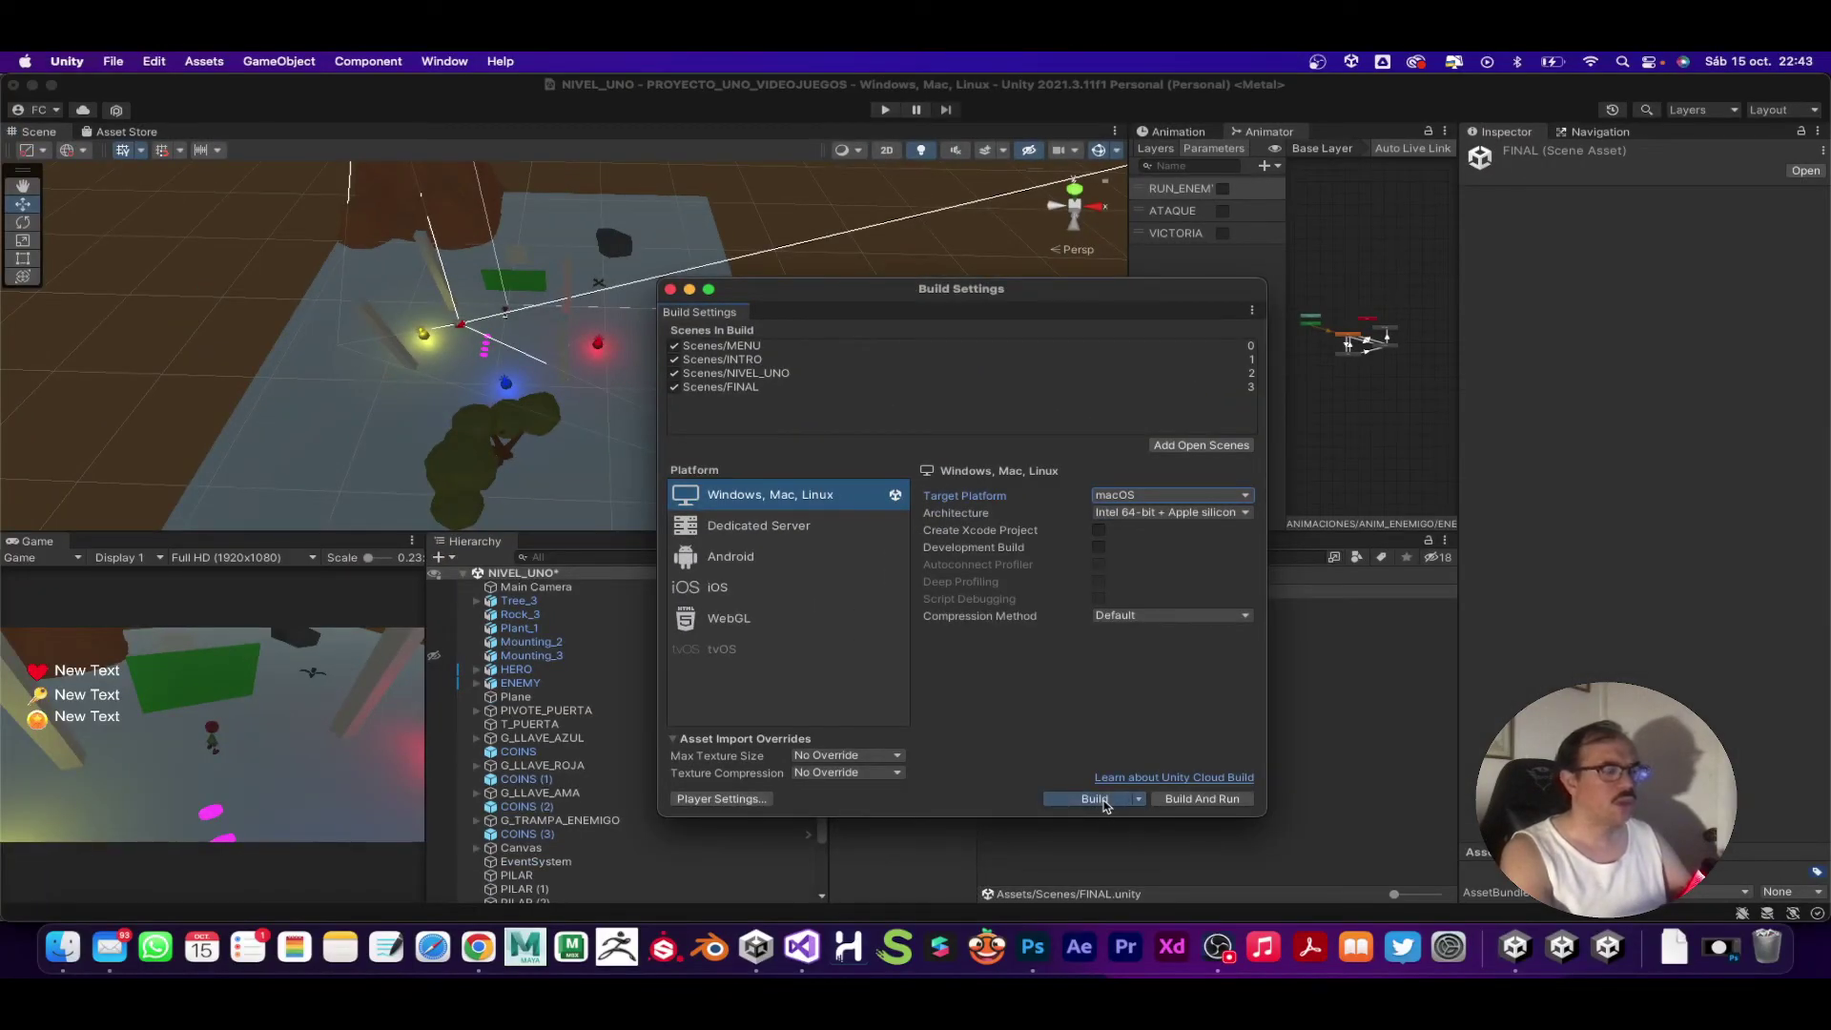
left_click(1094, 801)
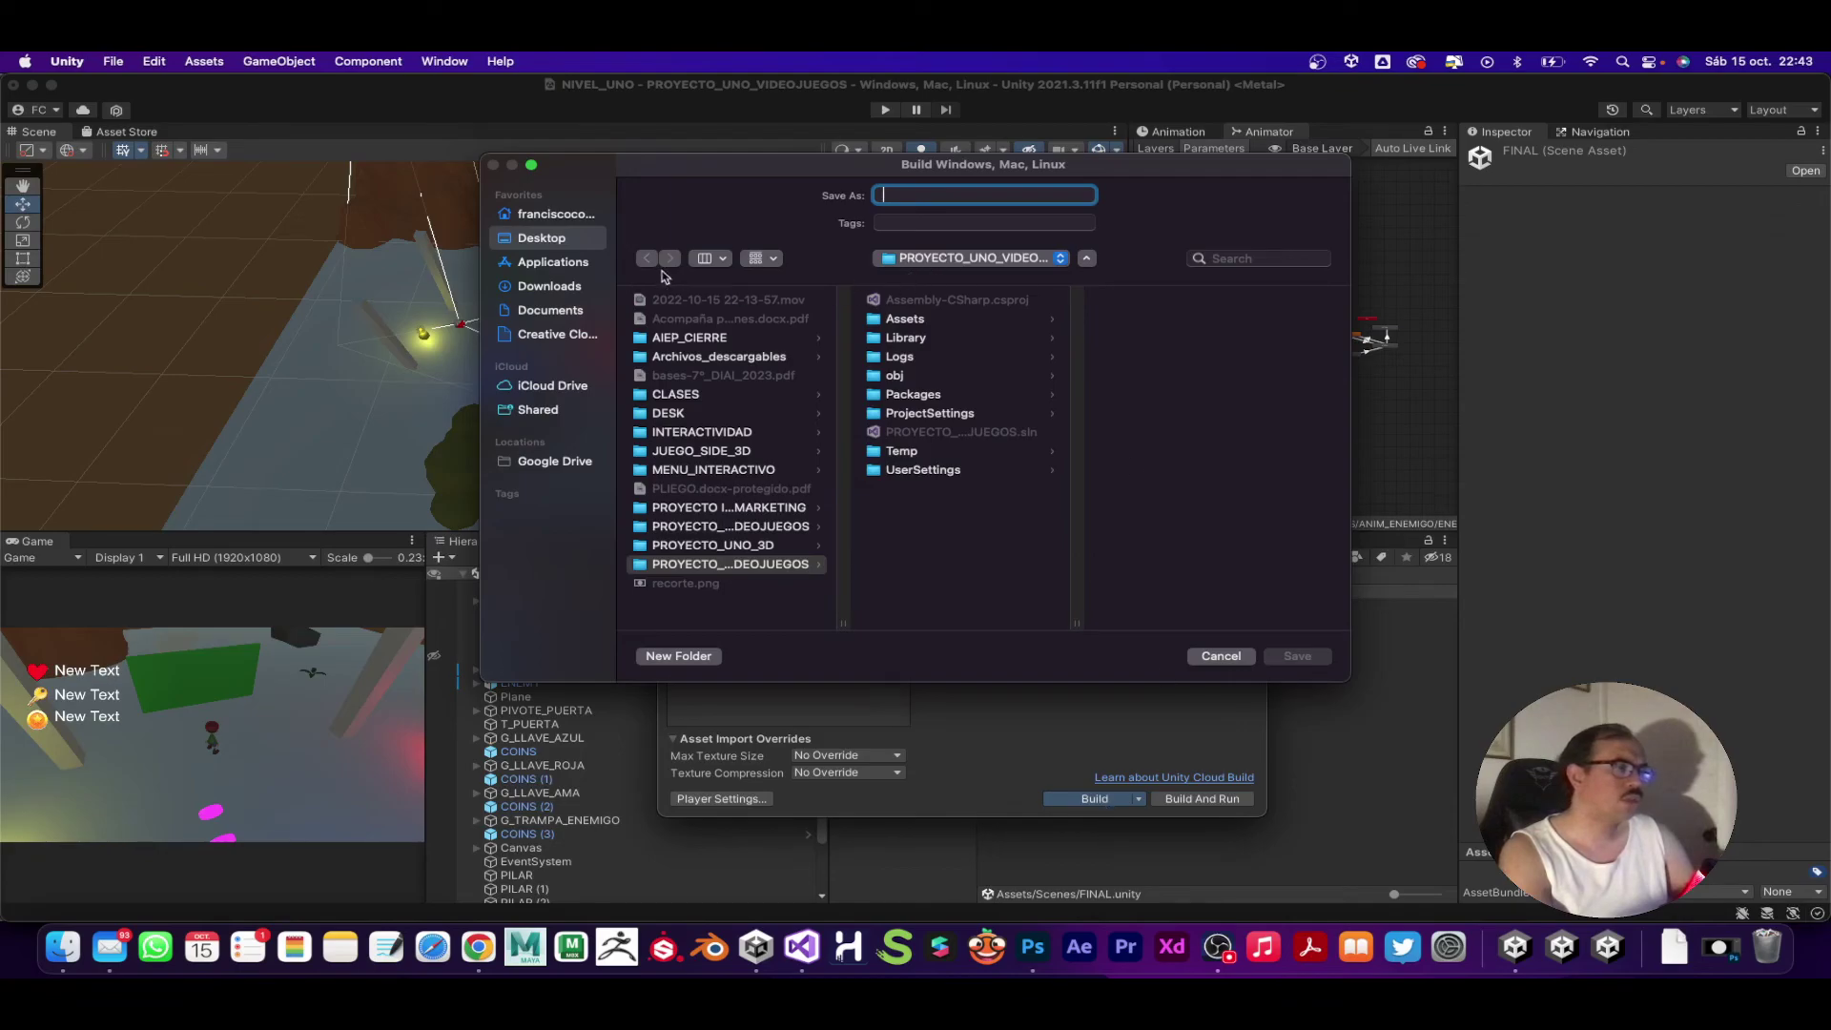
left_click(561, 241)
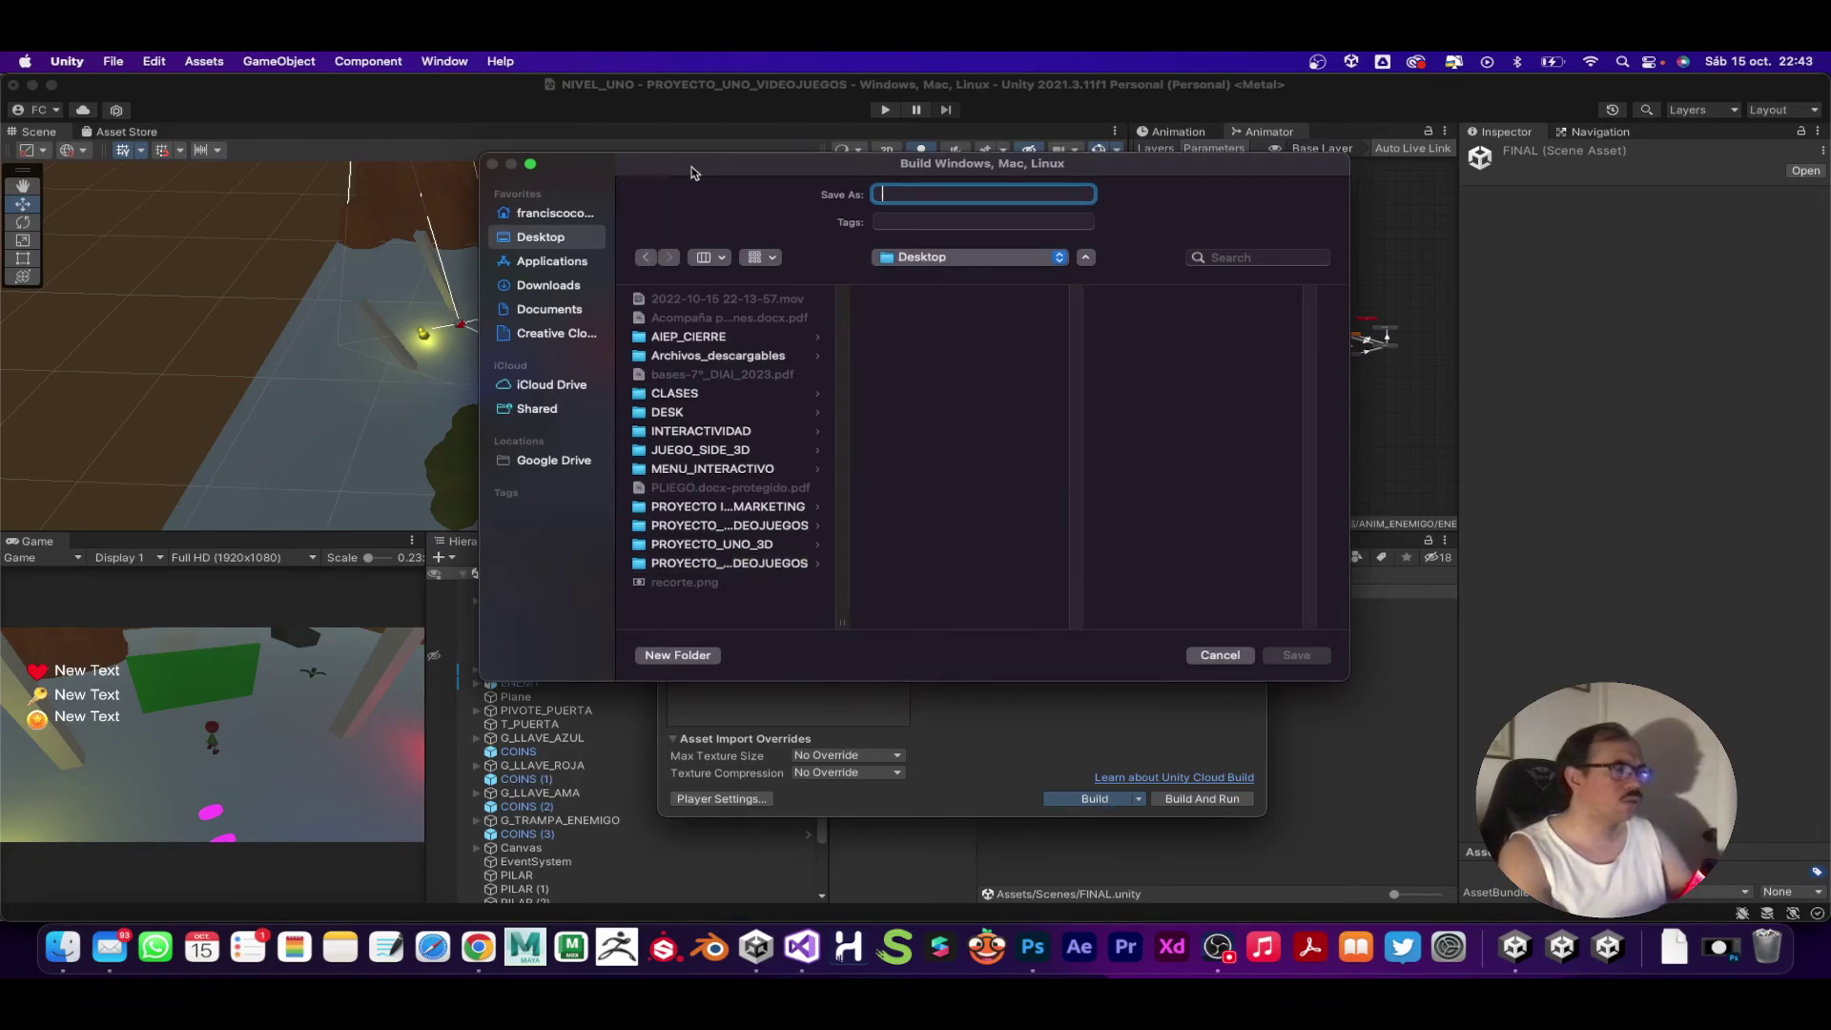
left_click_drag(695, 167, 548, 128)
left_click_drag(1200, 643, 1340, 745)
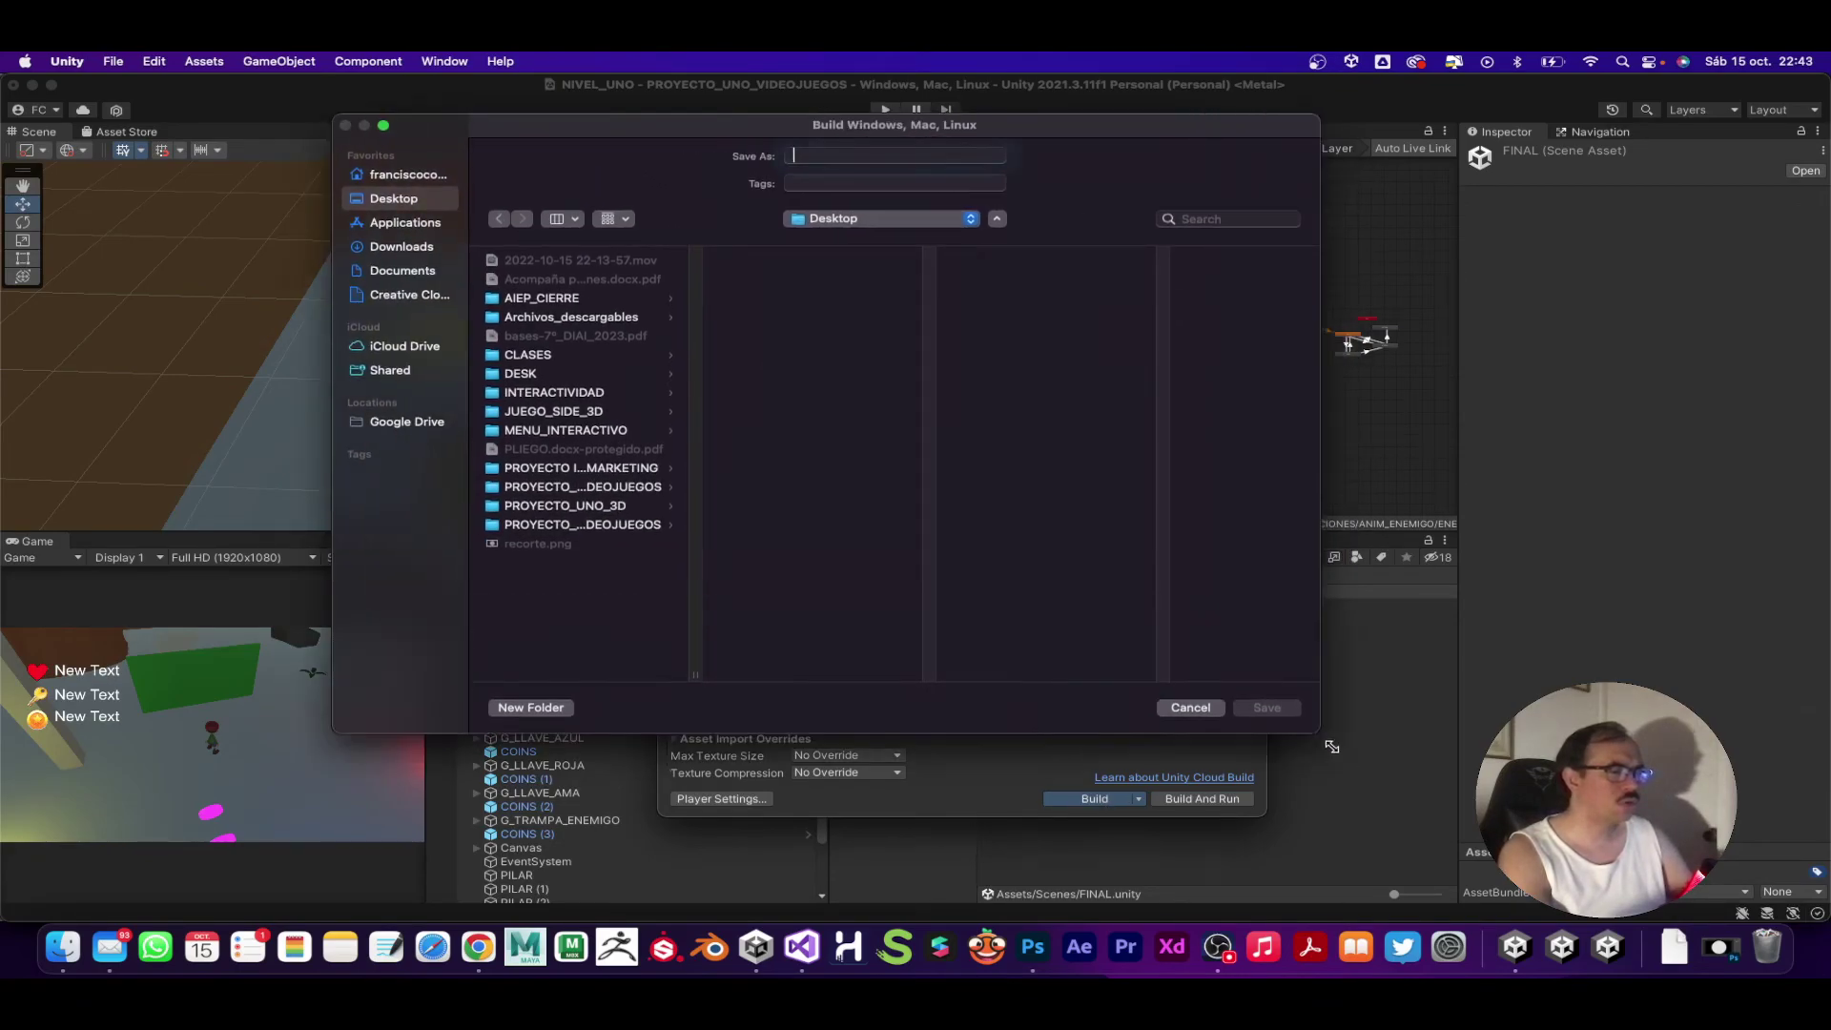
Step: Create a PROTOTIPO_UNO folder and save the build as TEST, continuing past the modified-scenes prompt
left_click(551, 727)
type("PROTOTIPO_UNO")
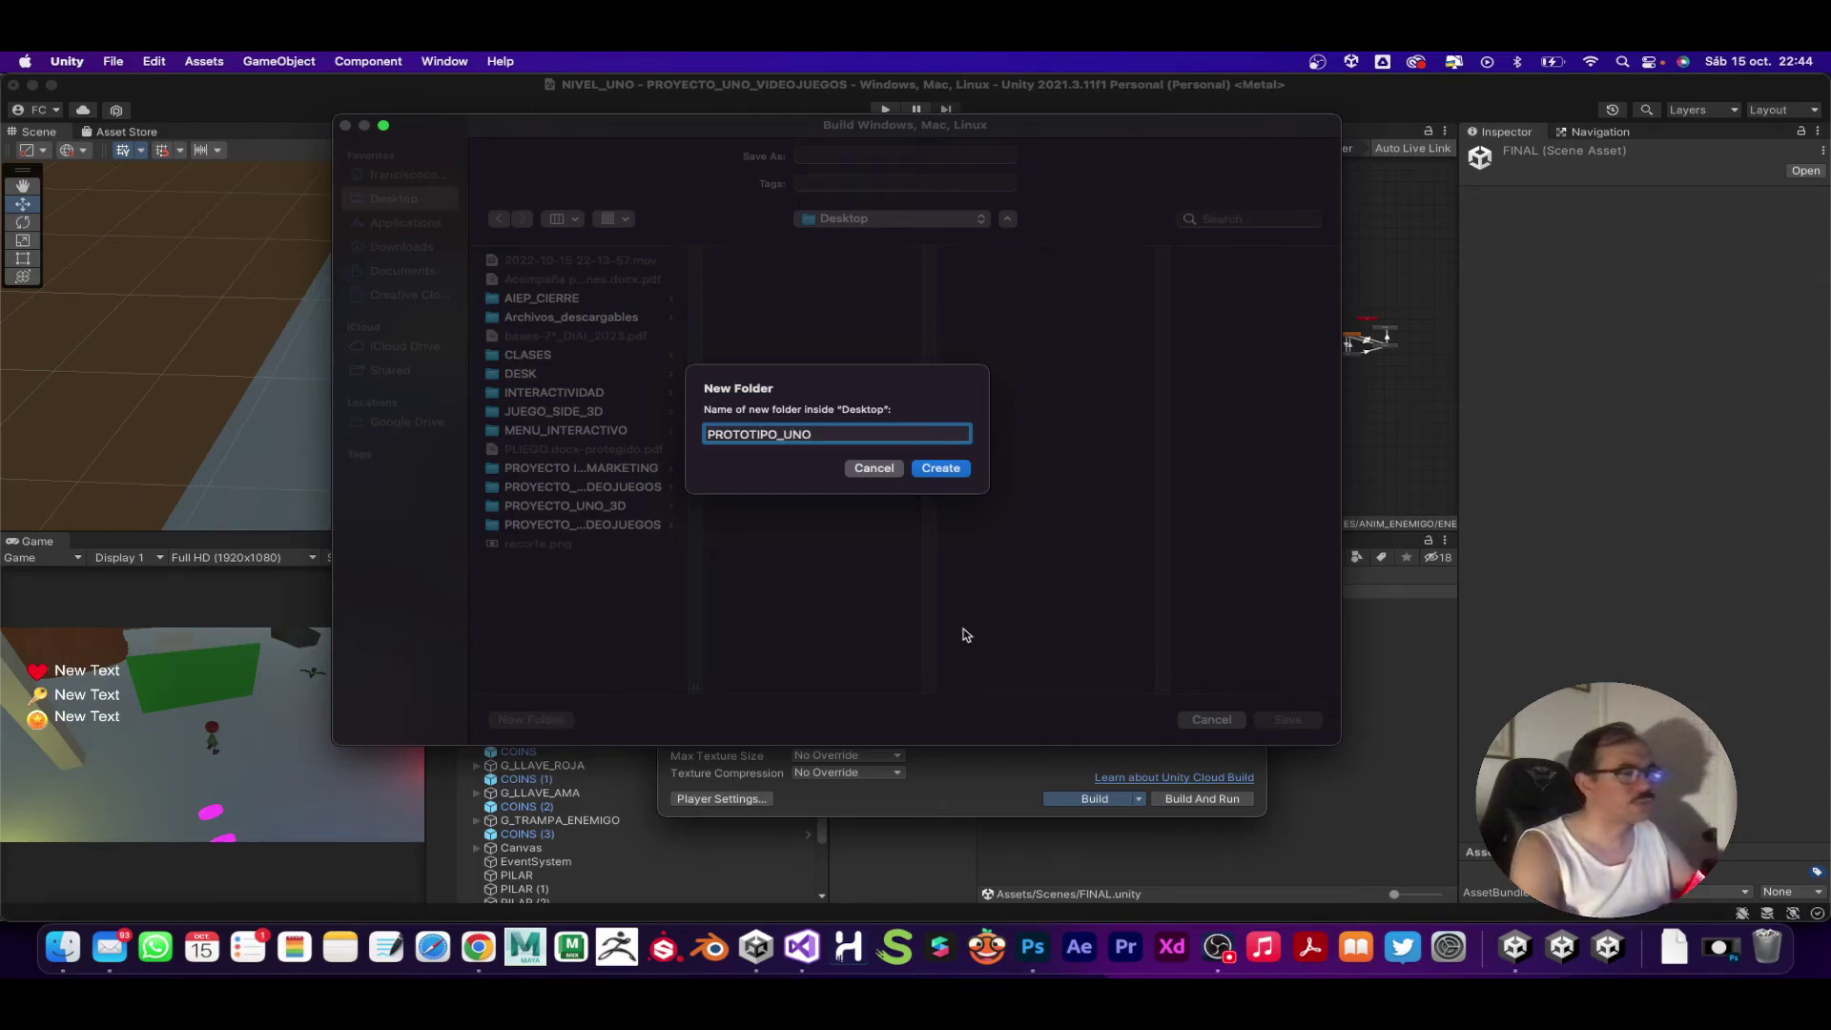
left_click(929, 468)
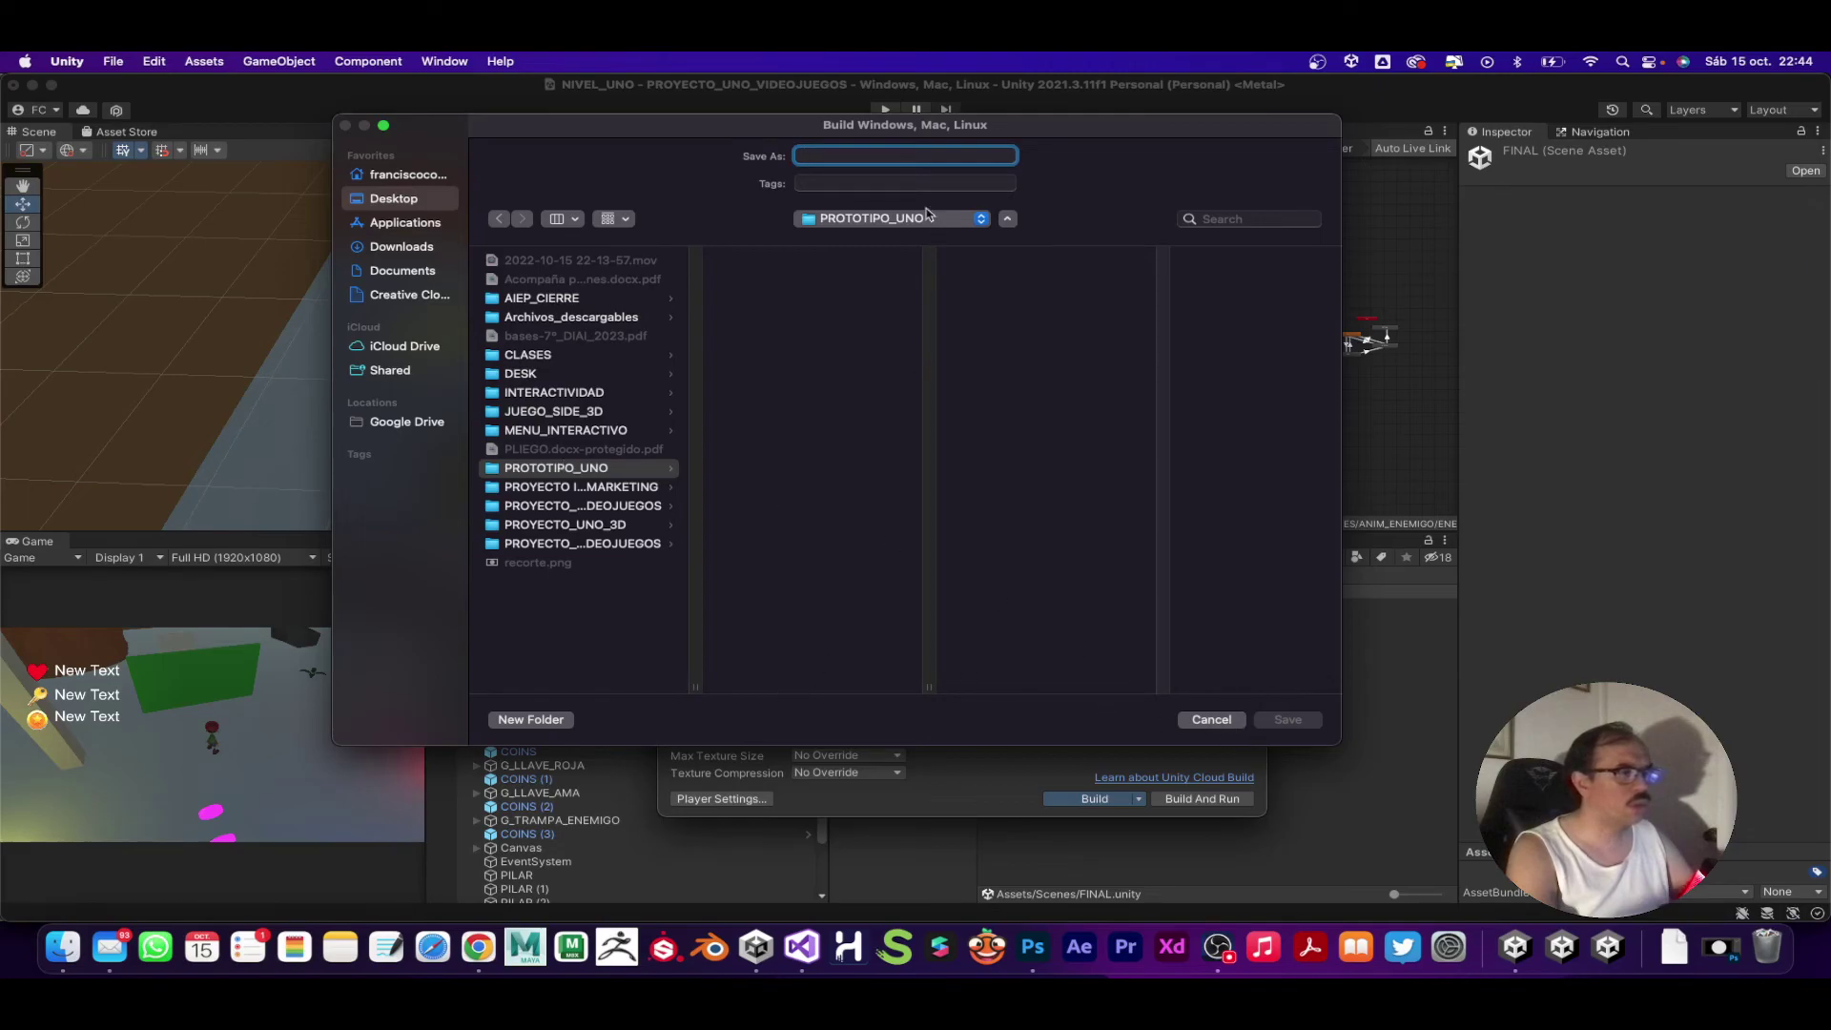
type("TEST")
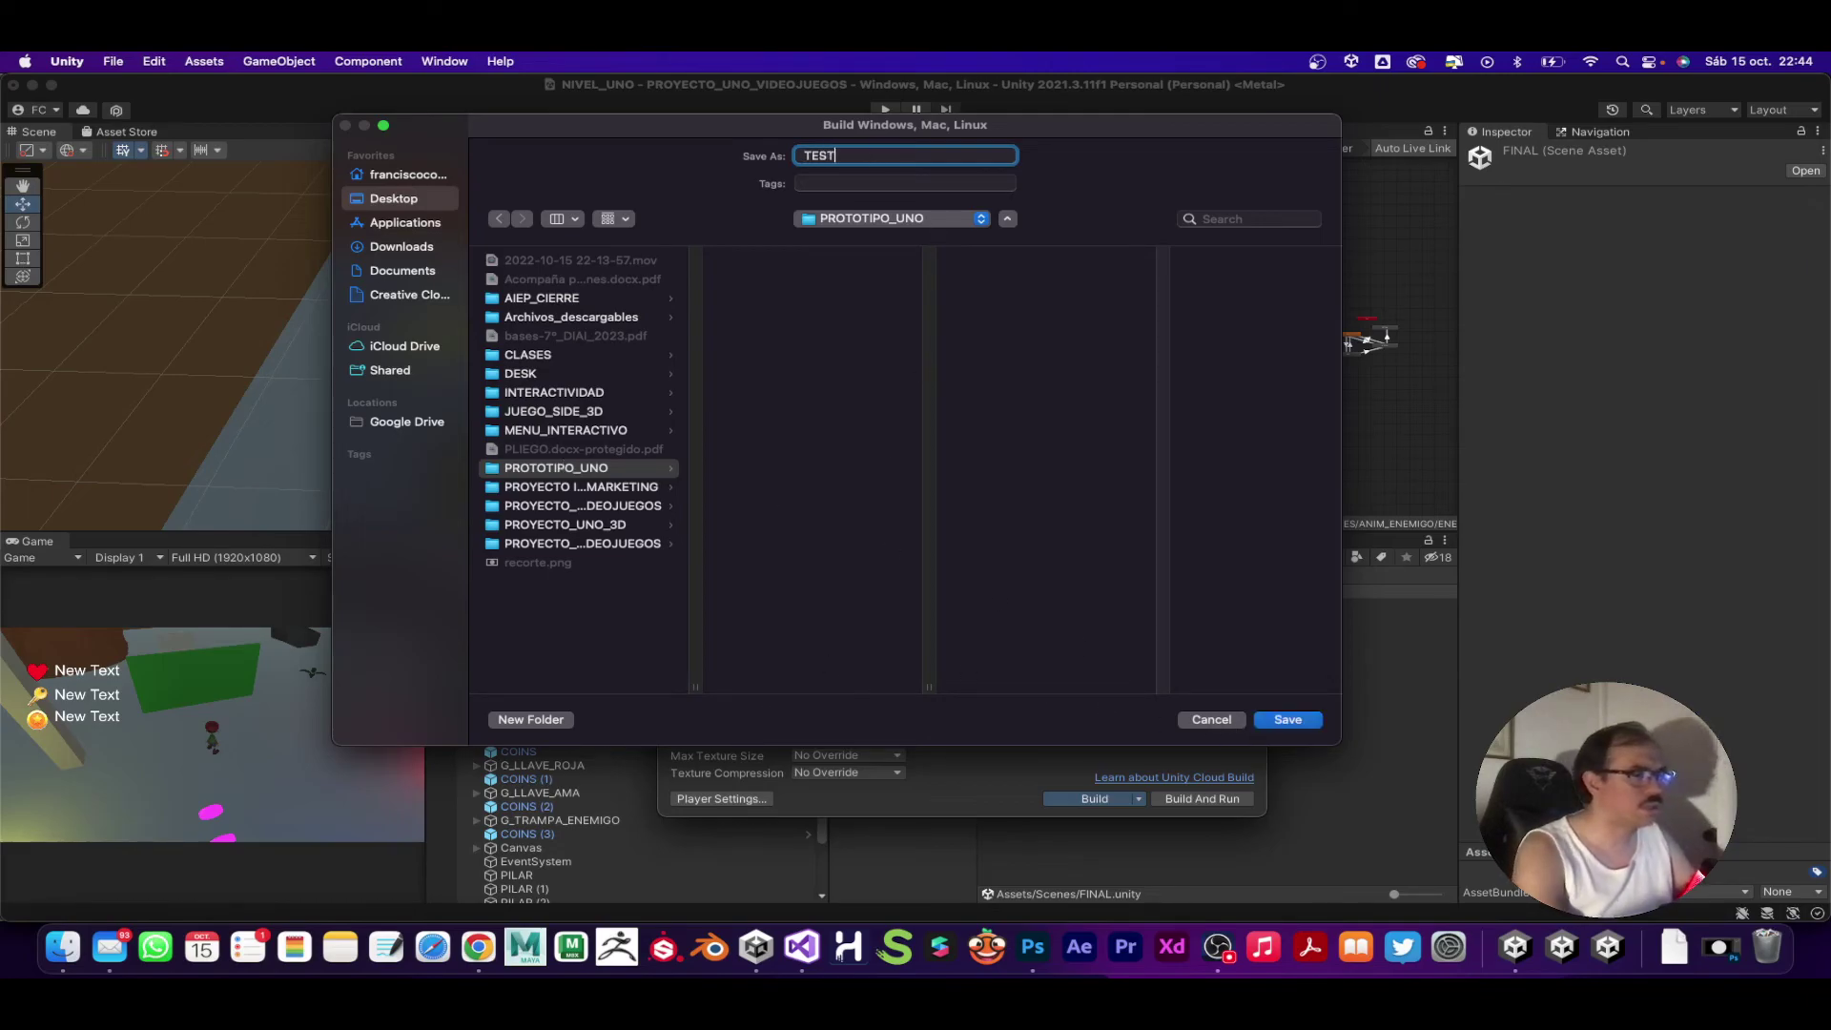
left_click(1290, 720)
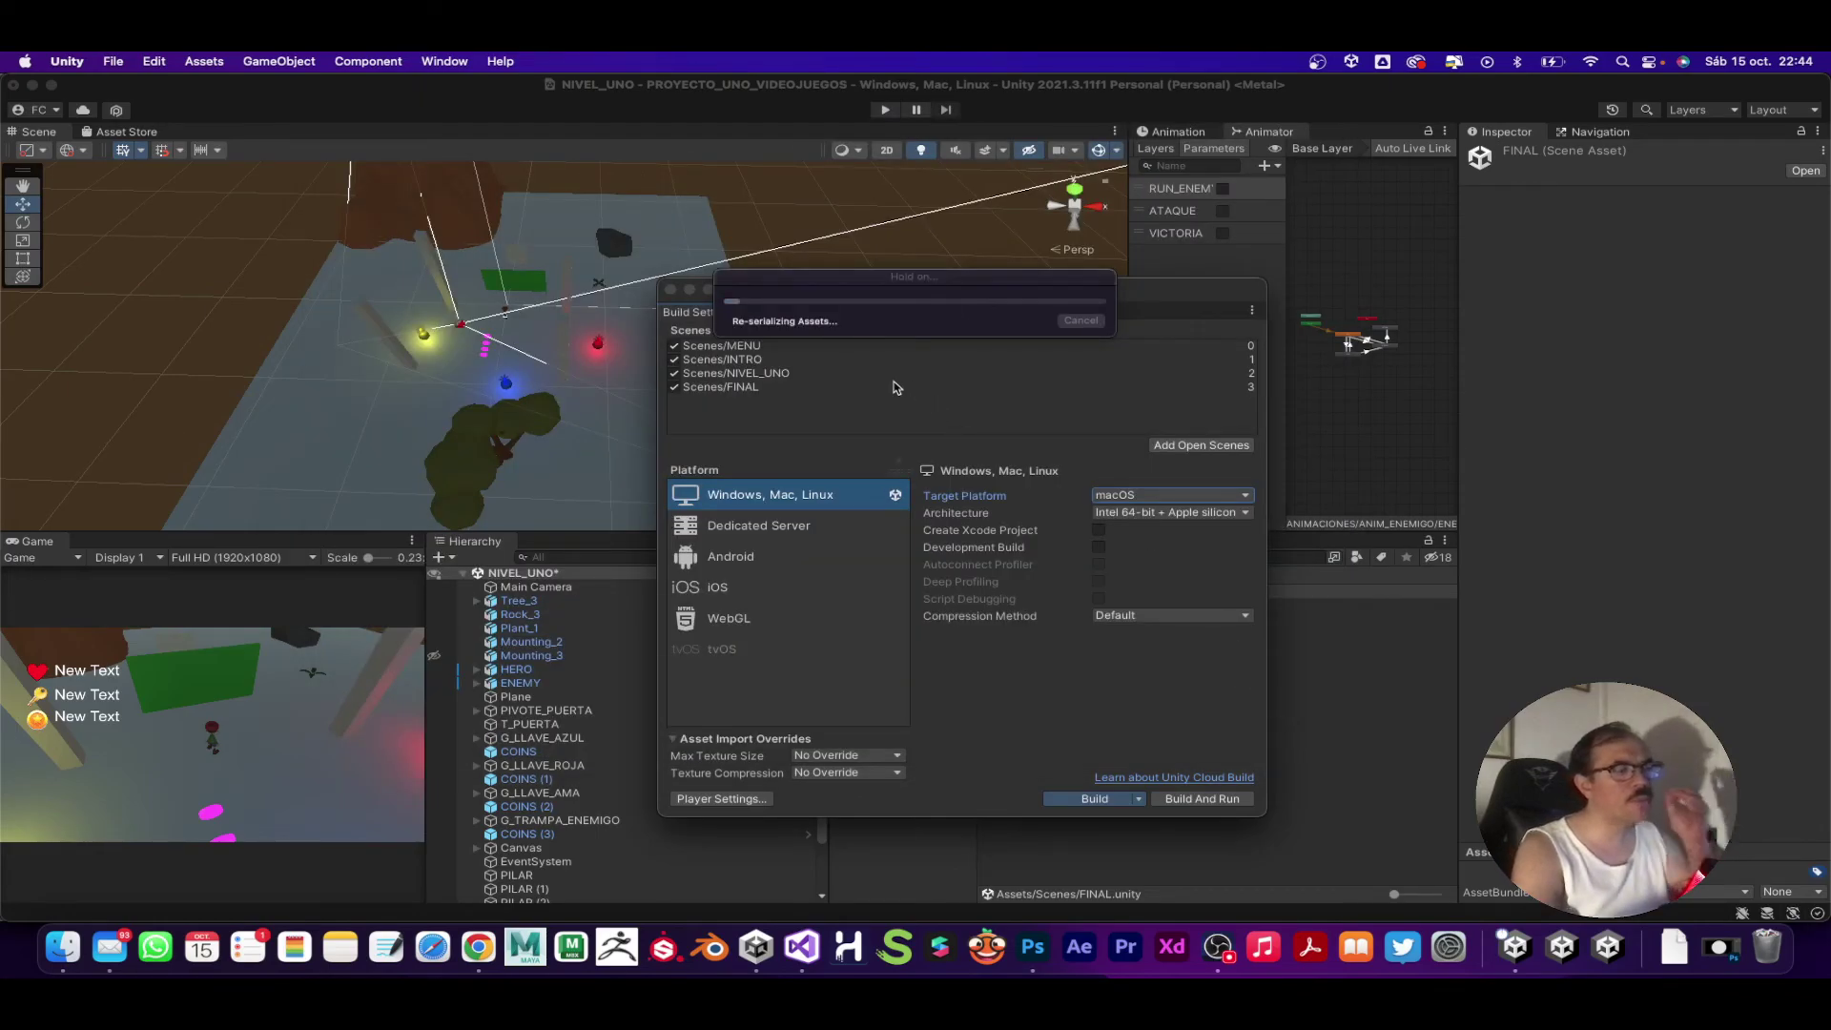
left_click(940, 539)
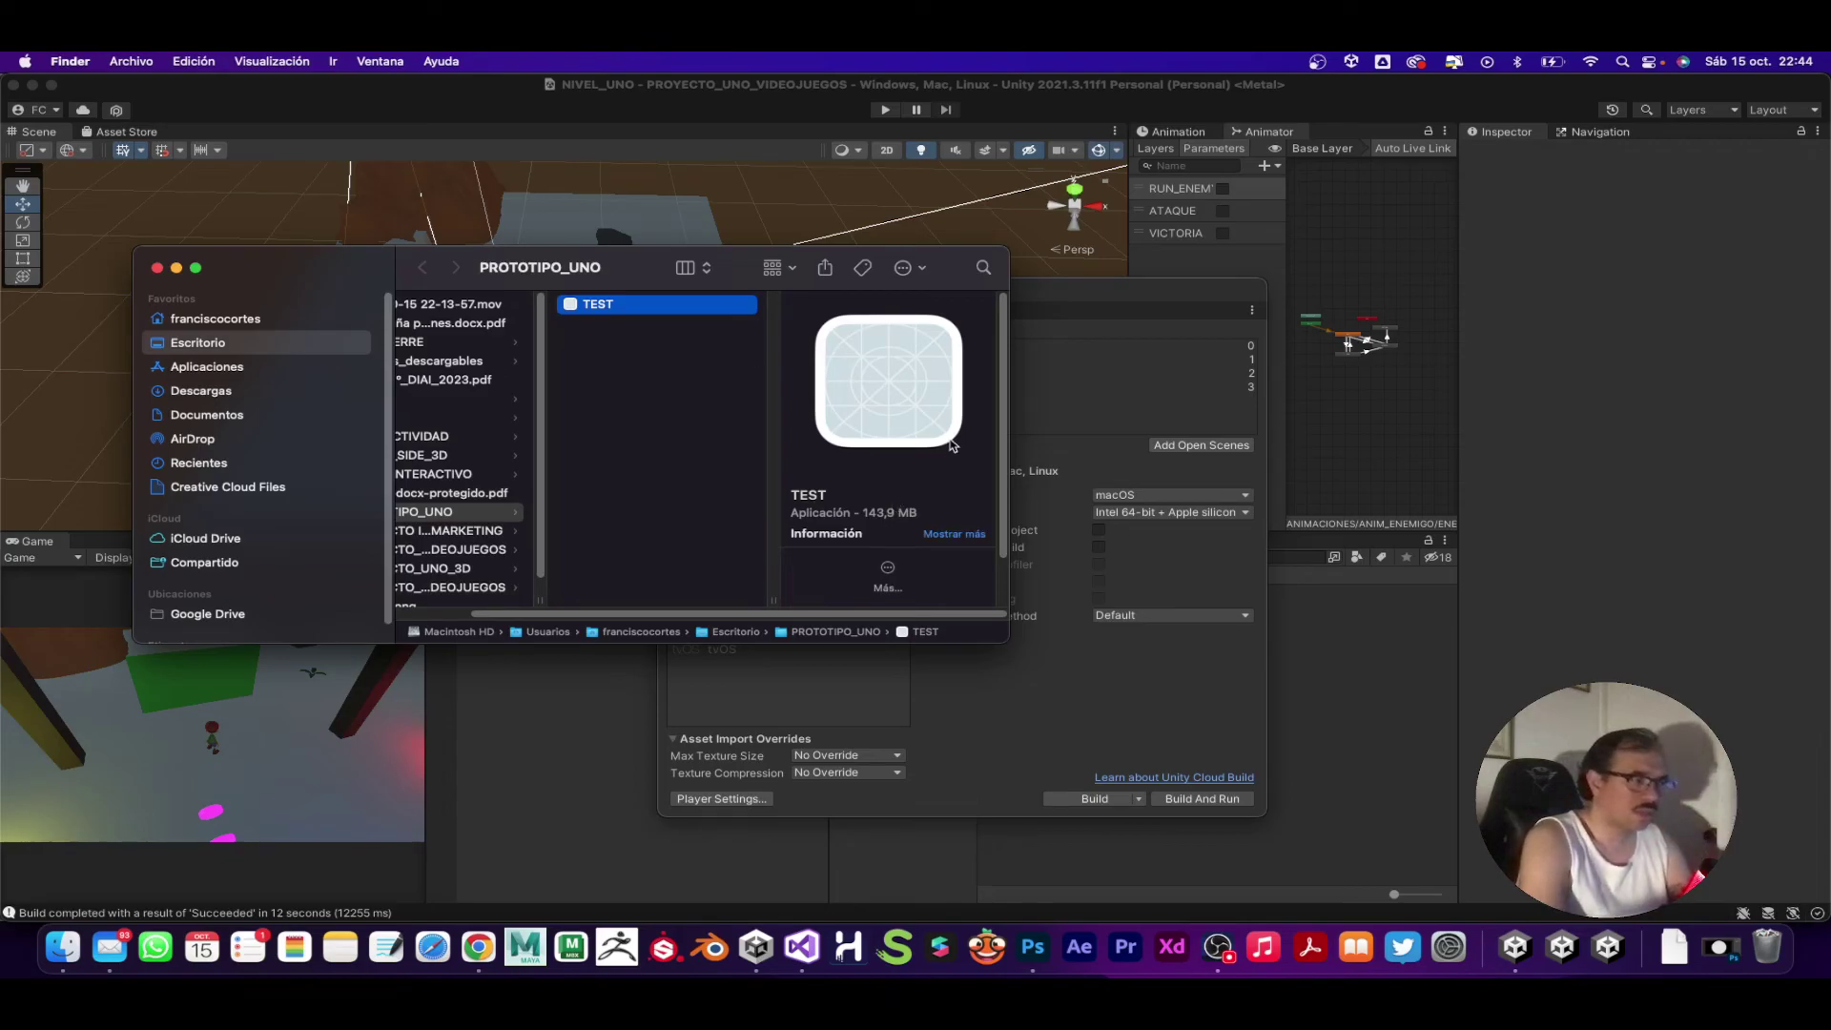
Step: Widen the Finder window and launch the TEST app from PROTOTIPO_UNO
left_click_drag(999, 640, 1211, 704)
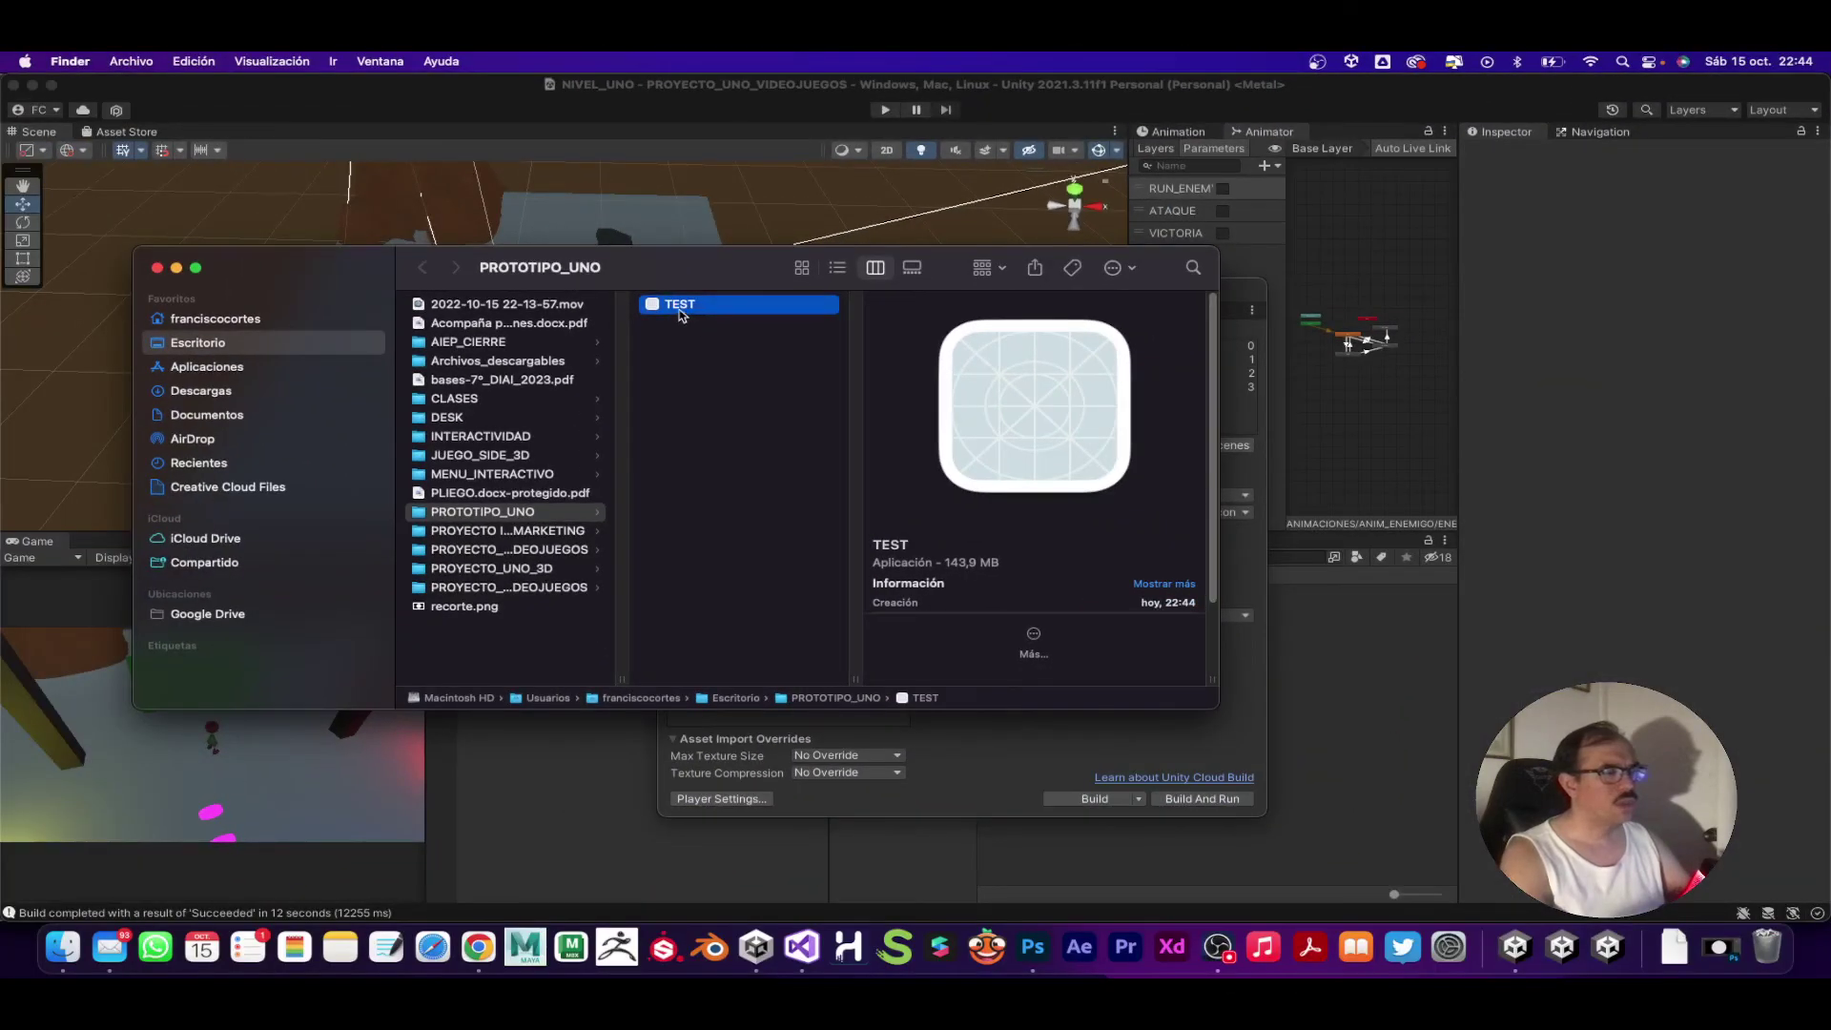
double_click(681, 315)
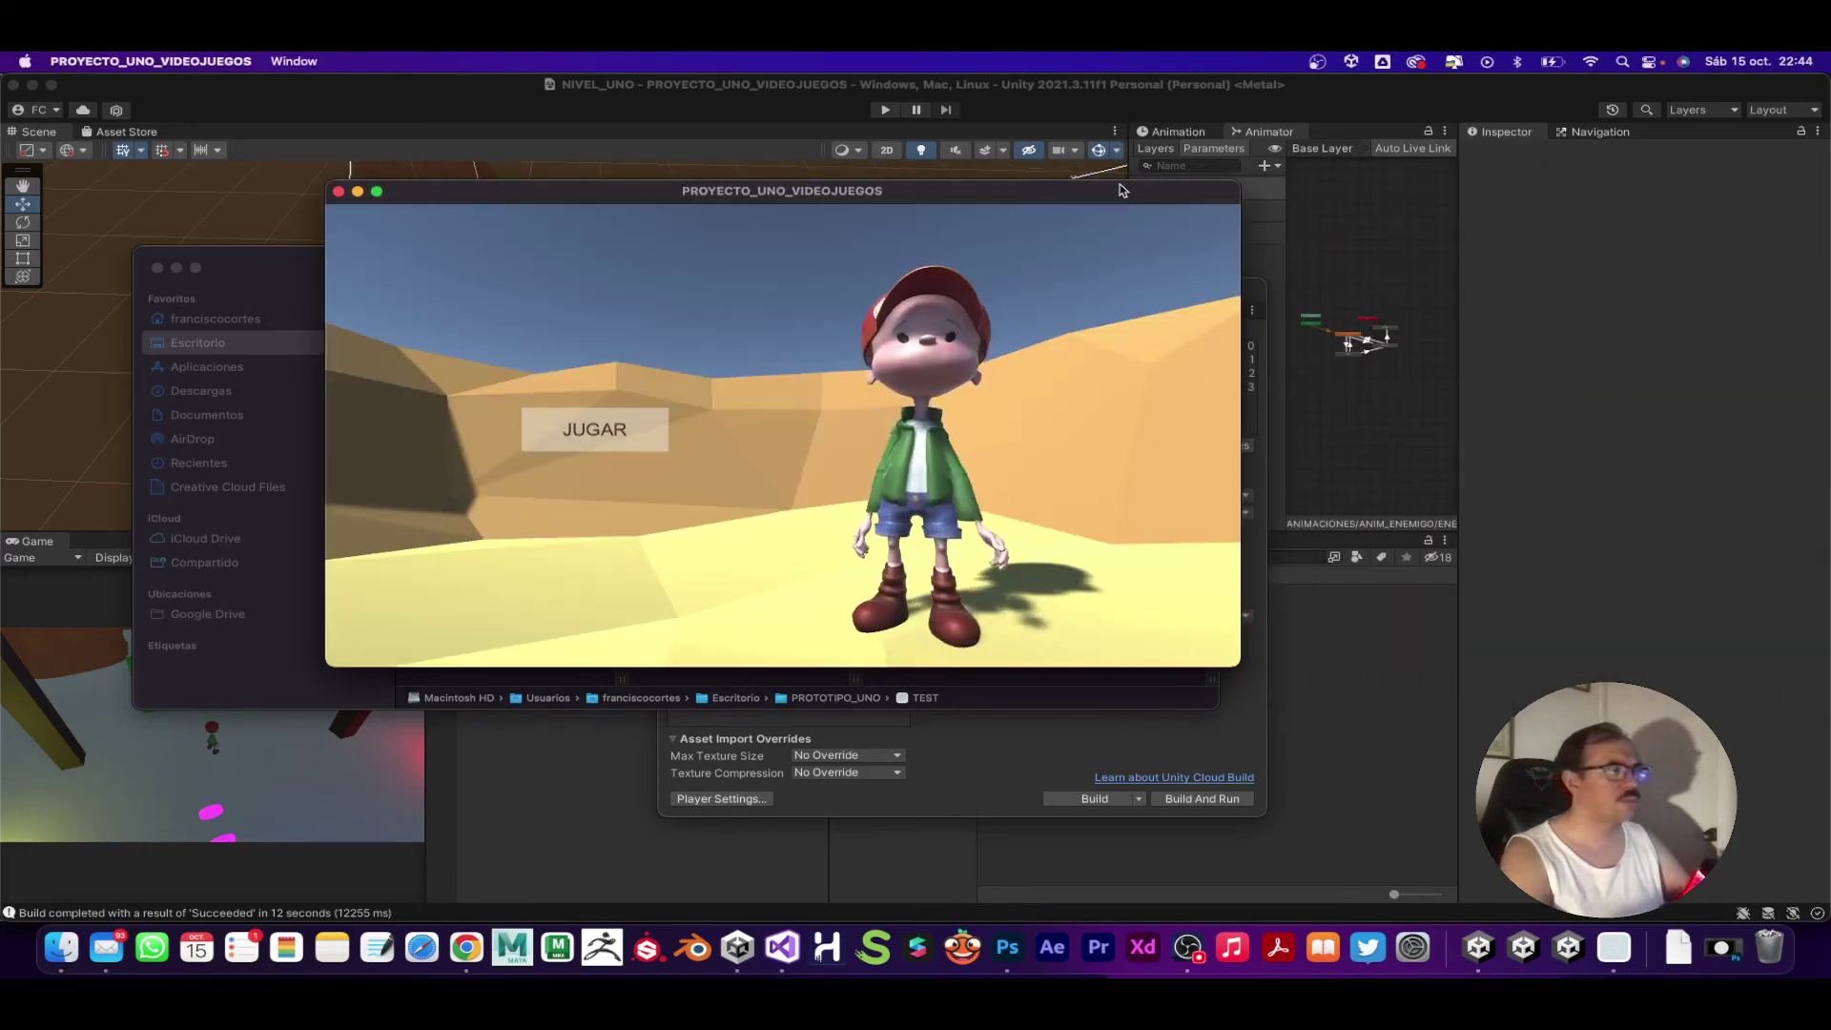
Step: Start the game with JUGAR and walk the character past the blue and red discs
mouse_move(1033, 191)
left_mouse_down()
mouse_move(1040, 248)
mouse_move(888, 230)
left_mouse_up()
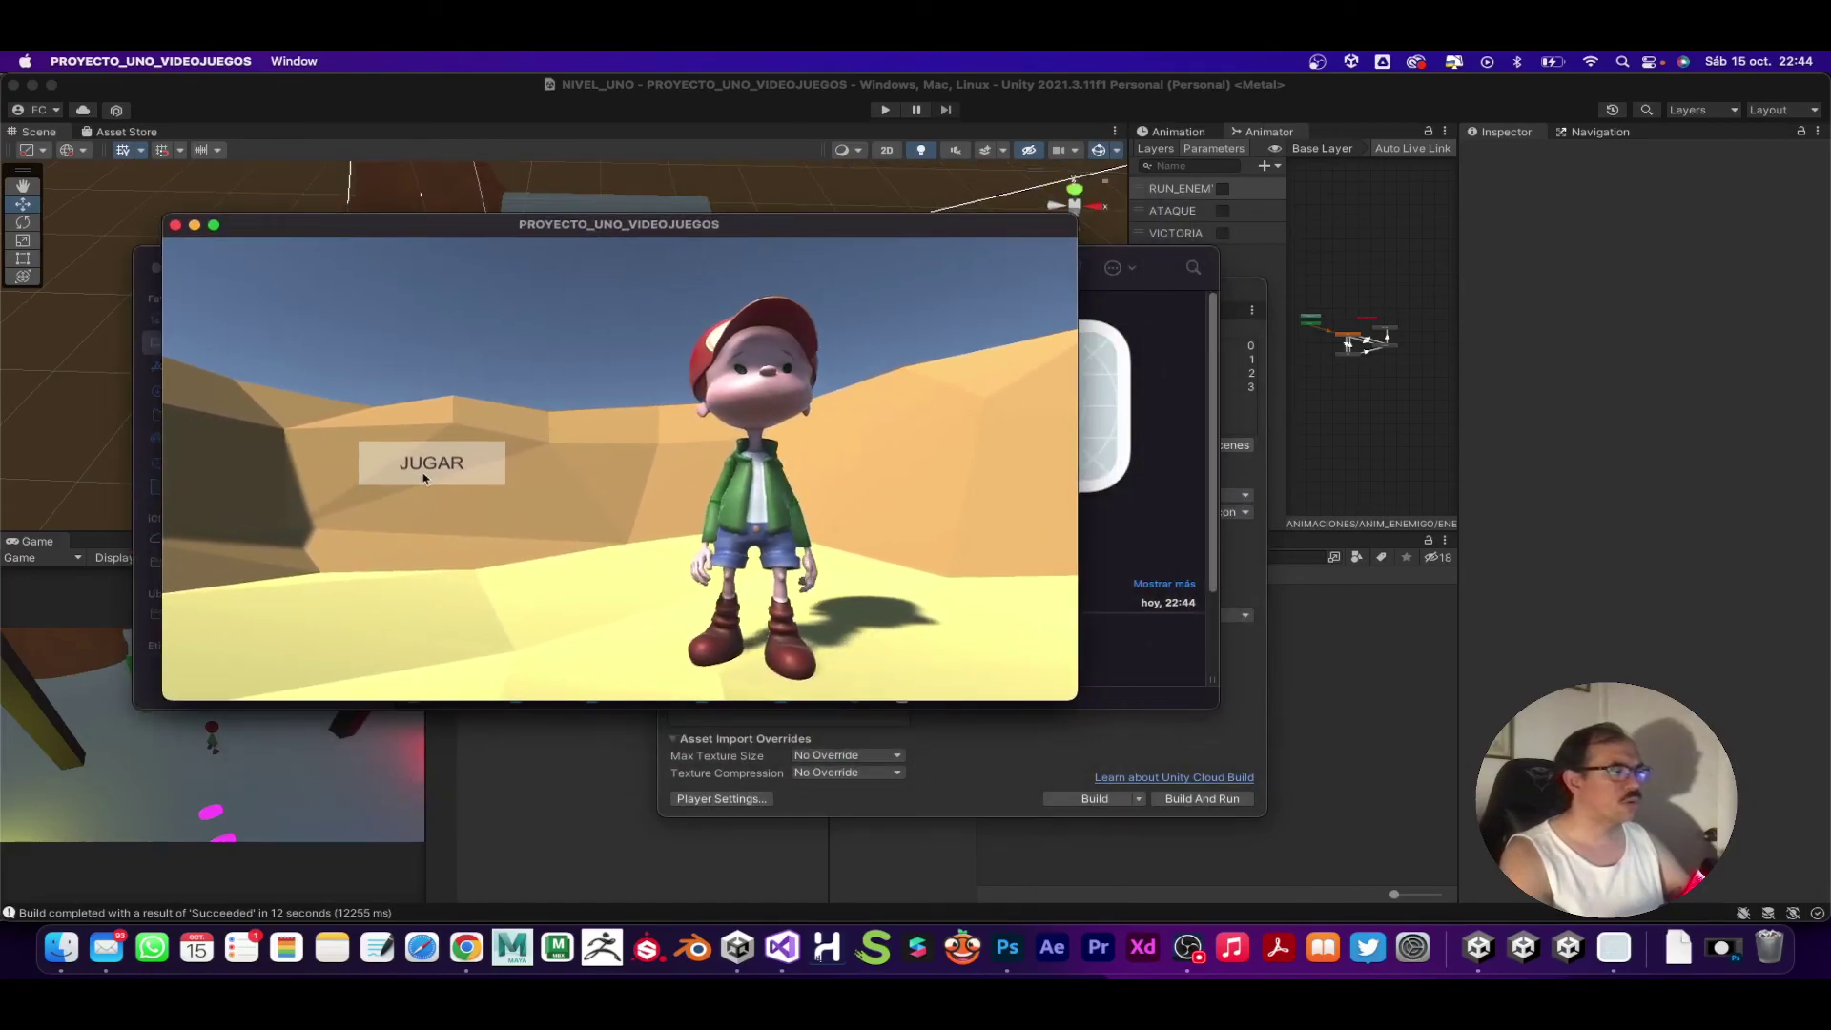
left_click(424, 474)
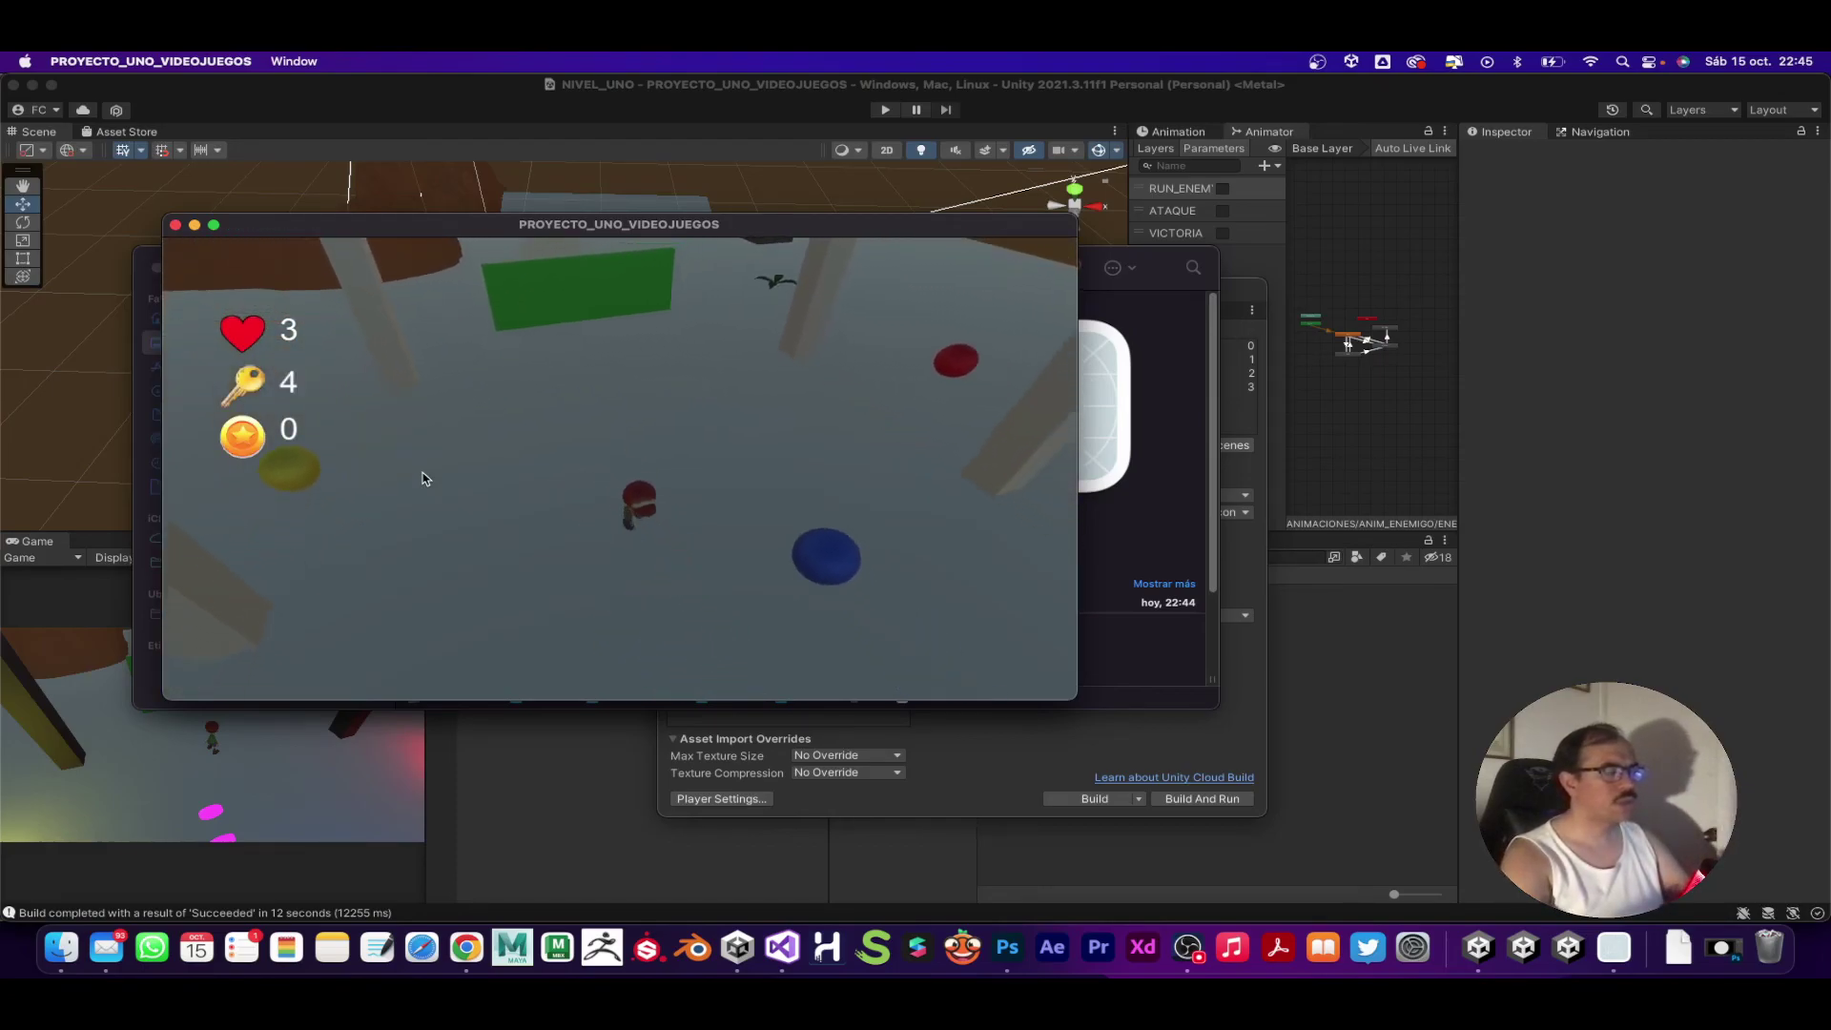
key("w")
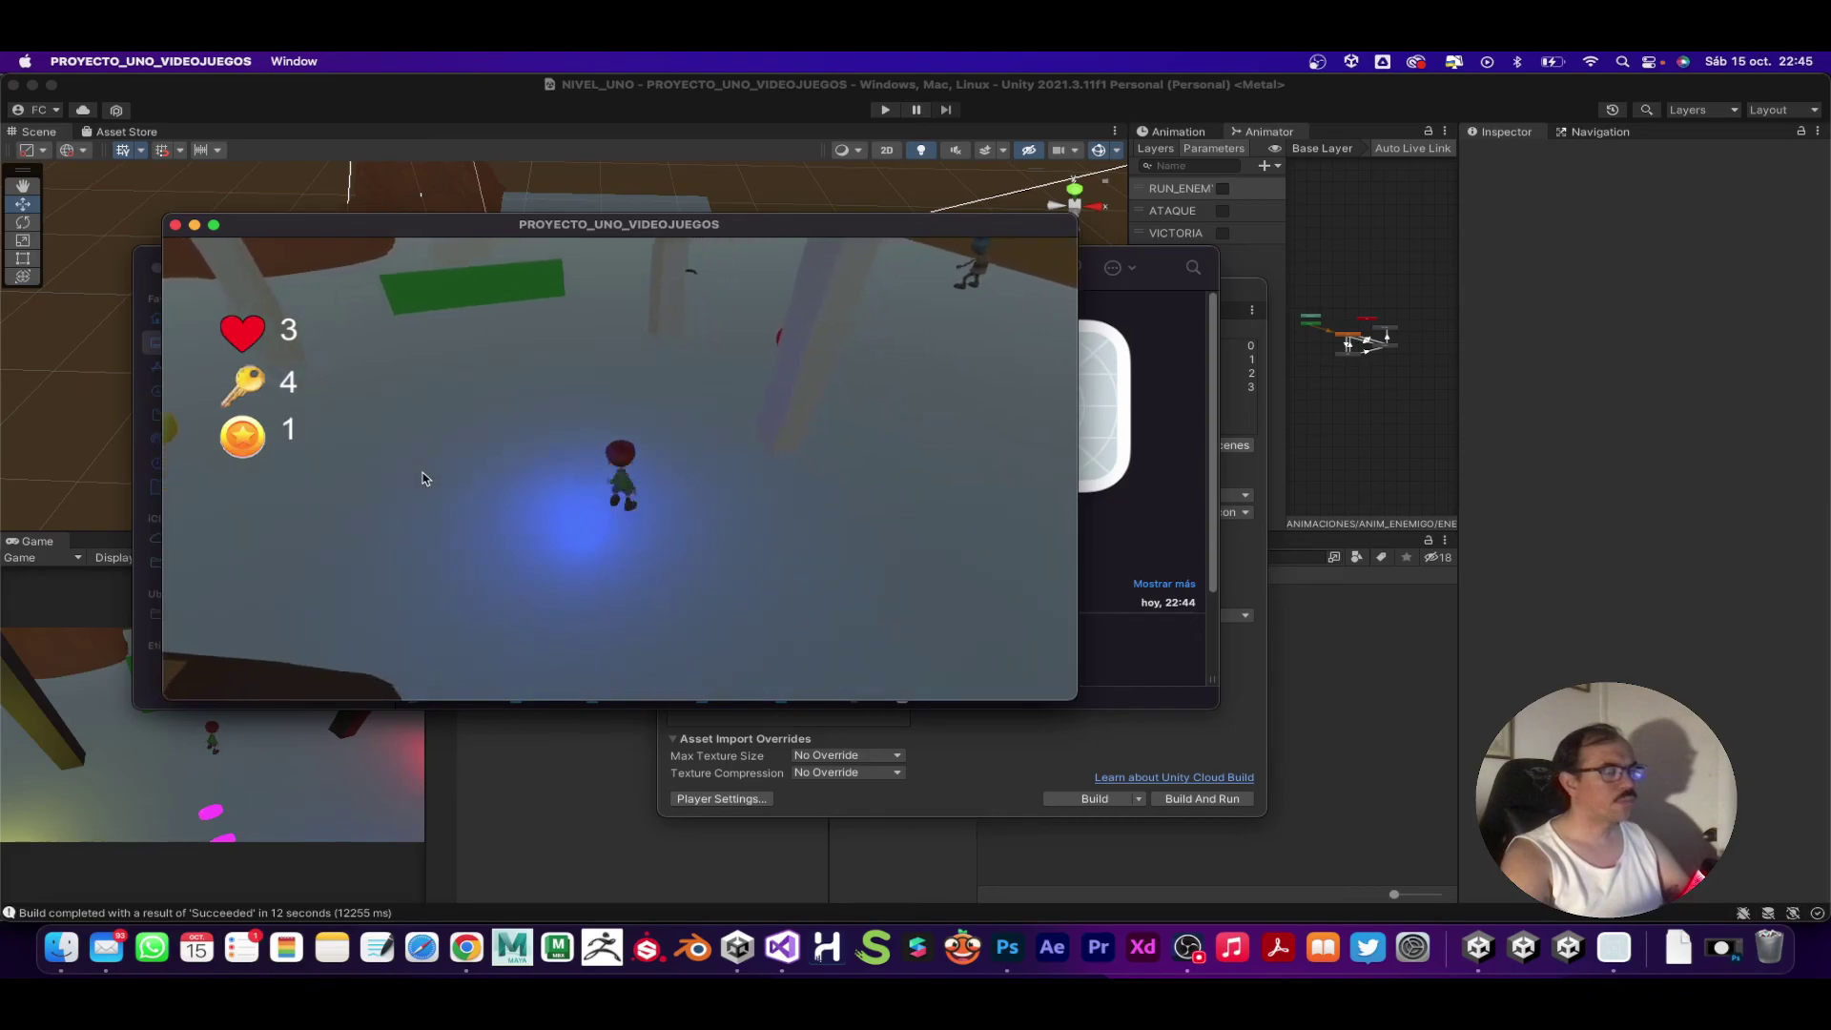
key("w")
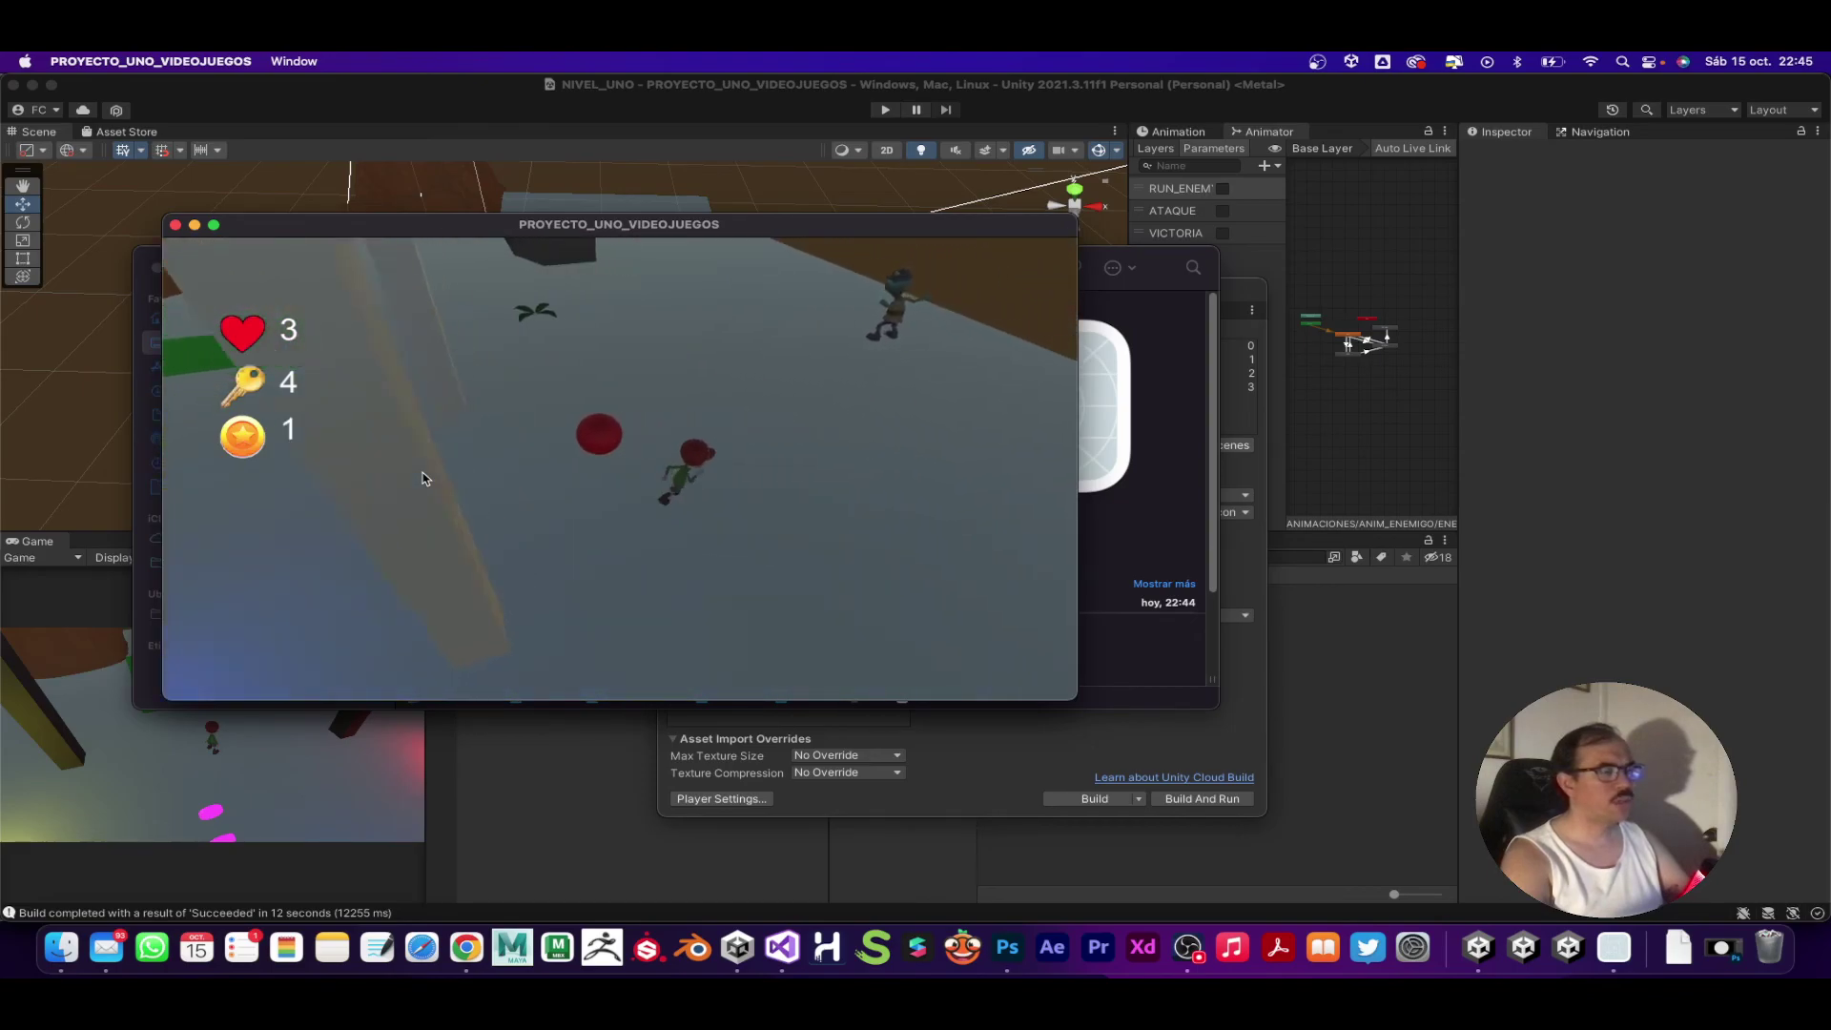
key("w")
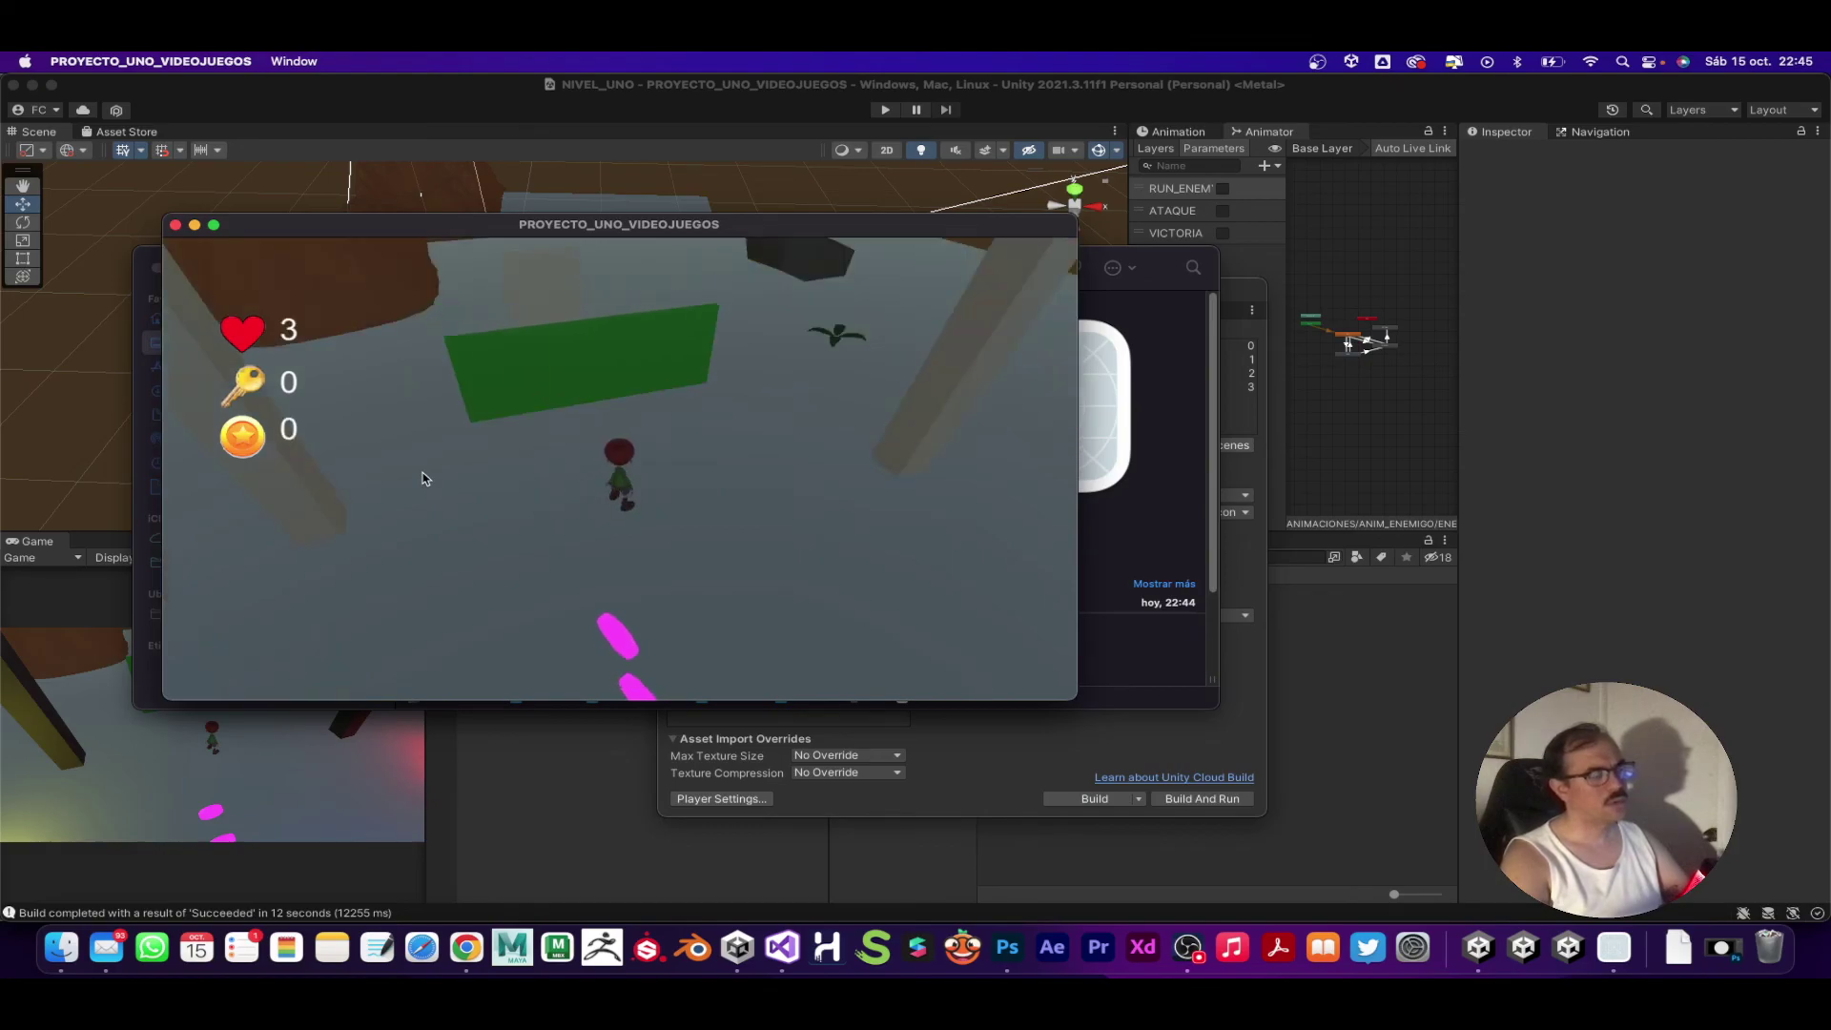
key("w")
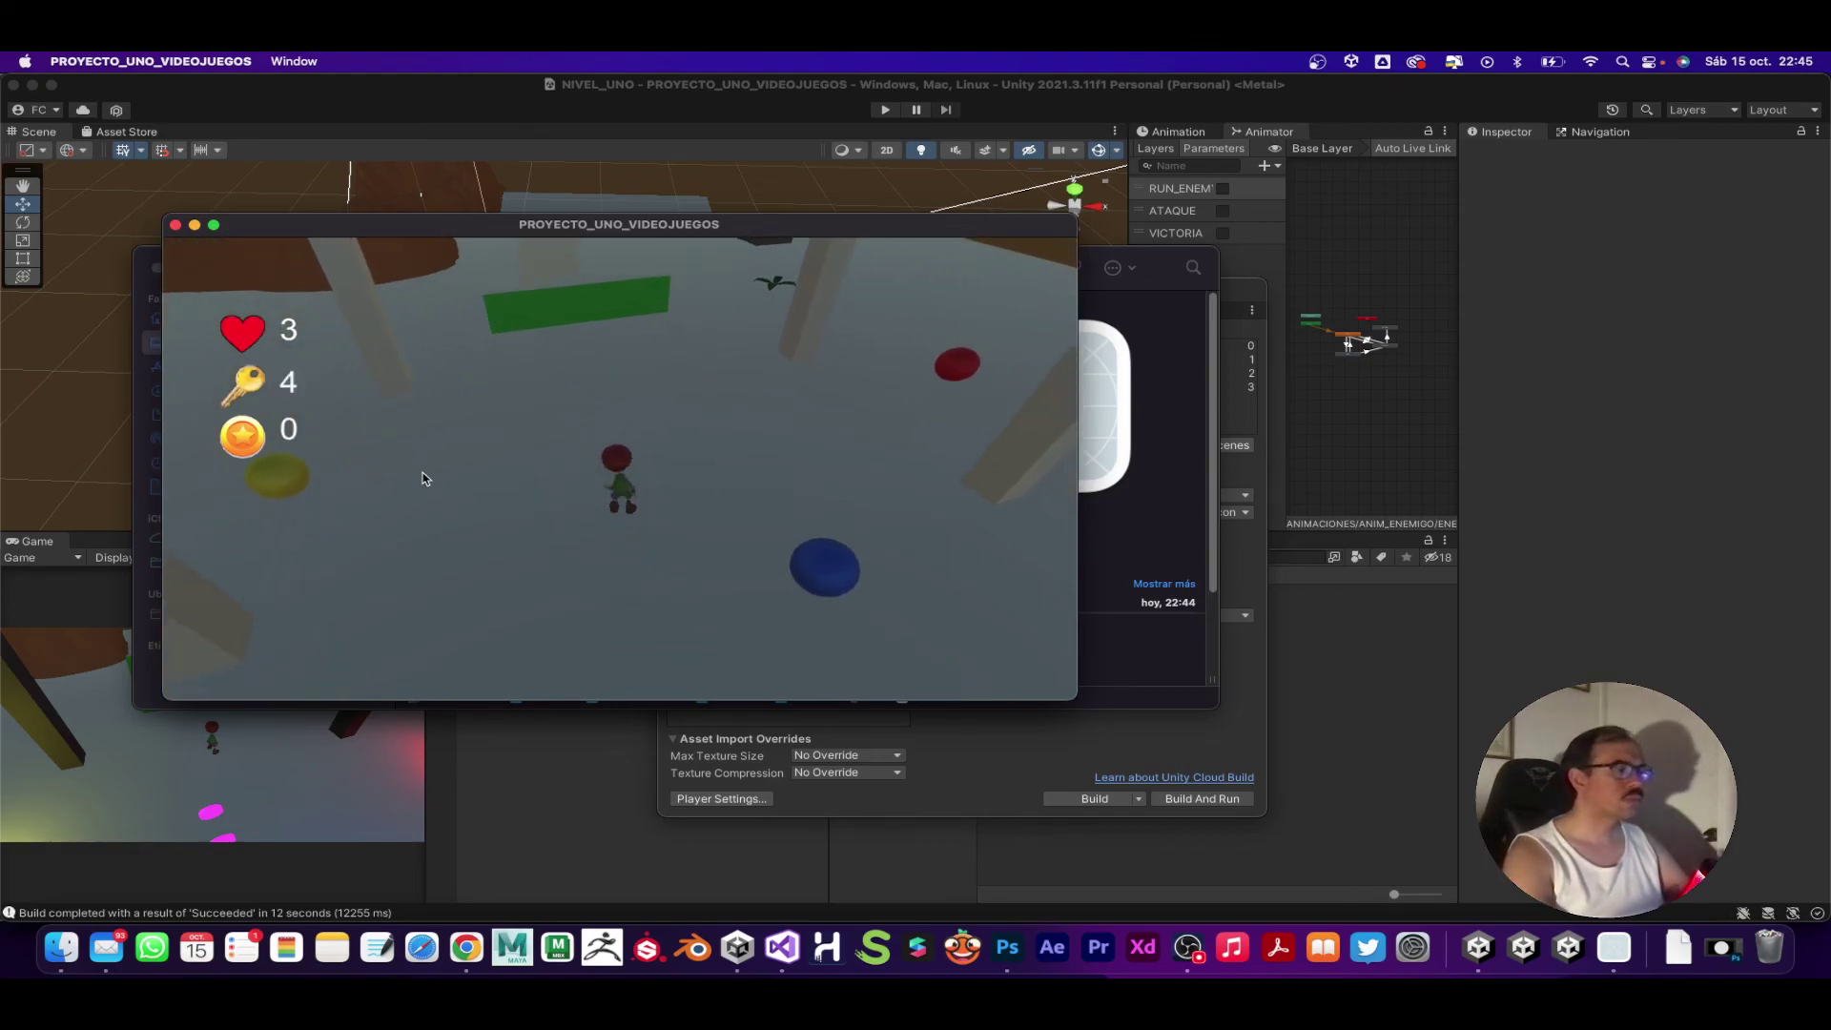
Step: Collect three coins, reach the ESTE ES EL FINAL screen, return to the menu, and quit
key("w")
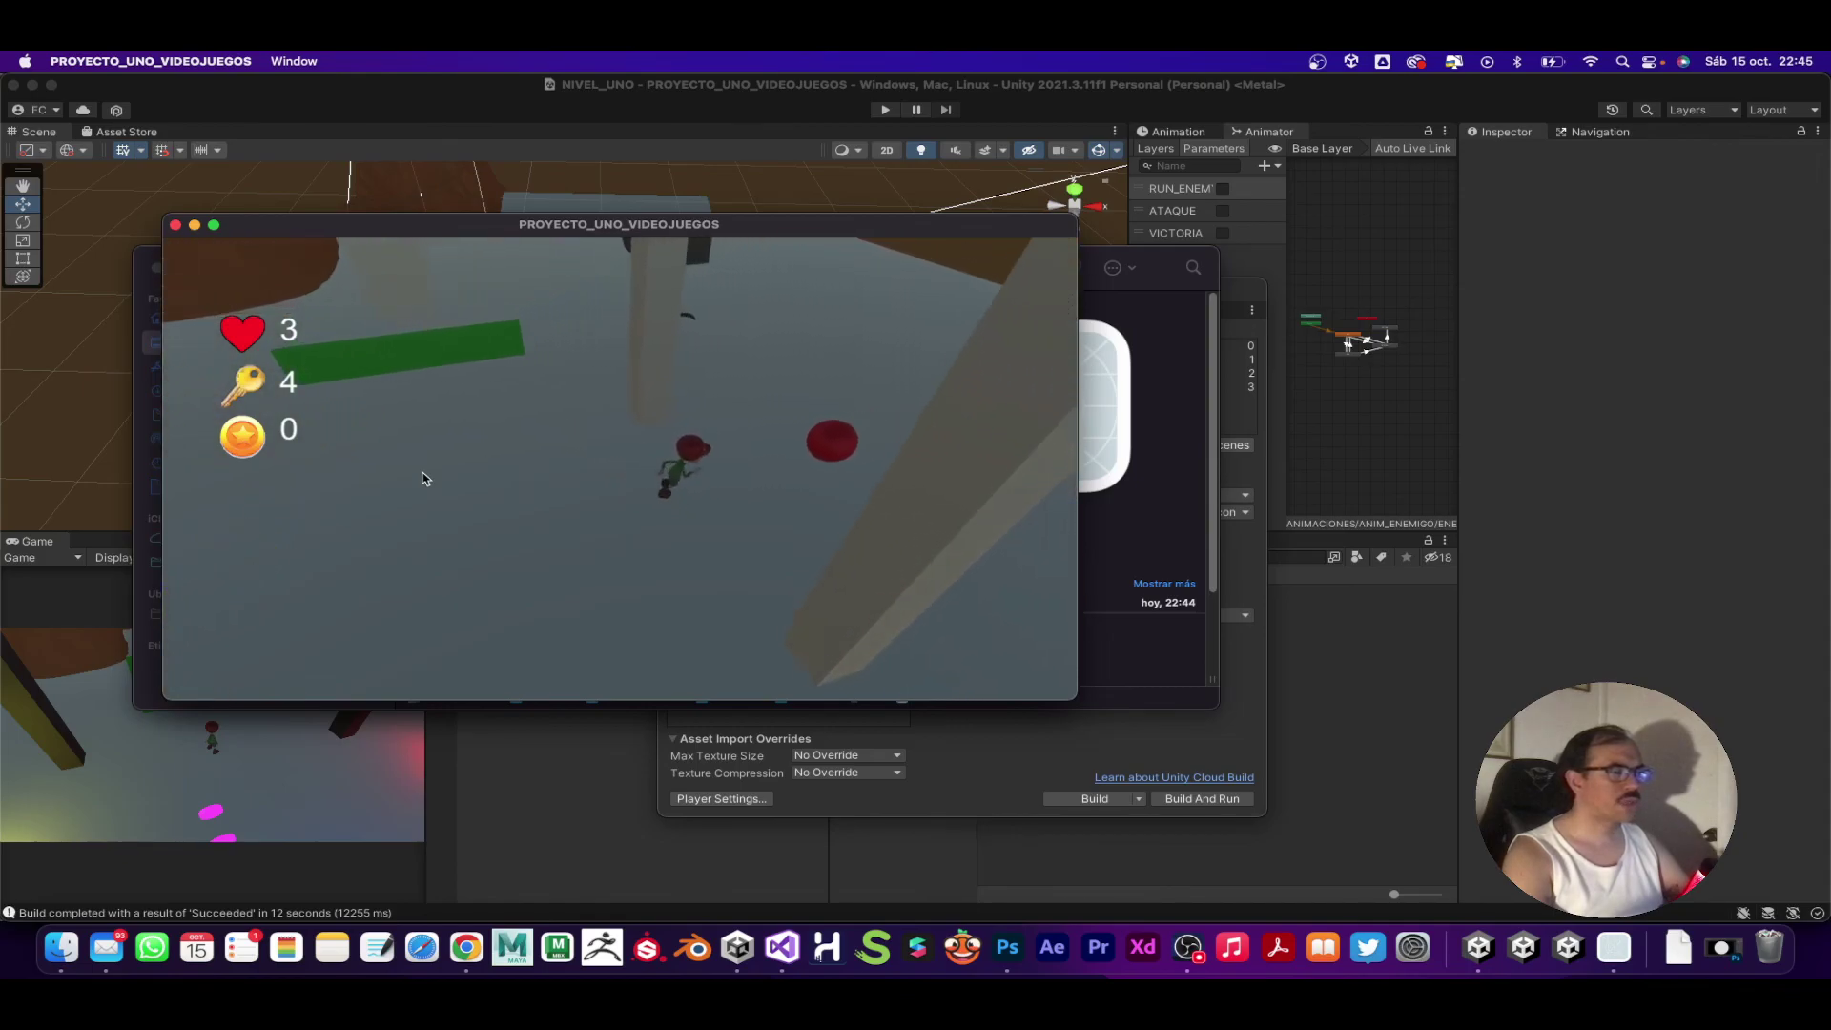
key("w")
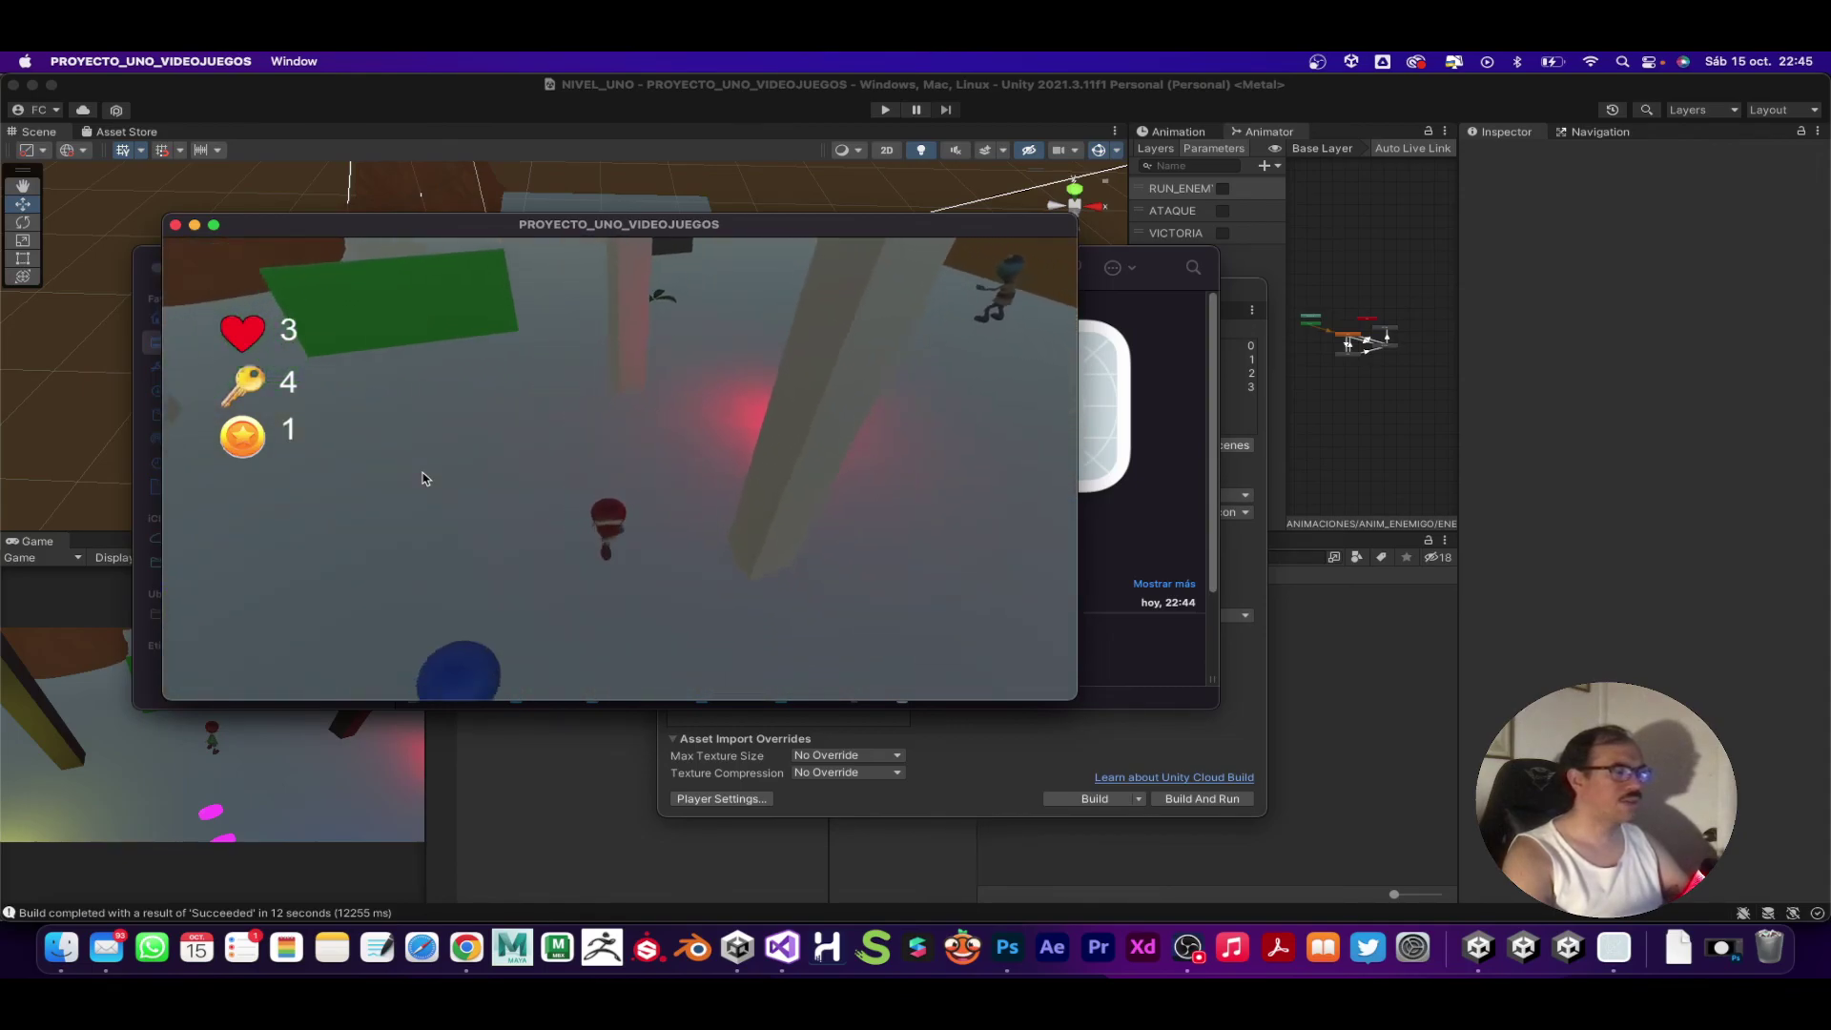
key("w")
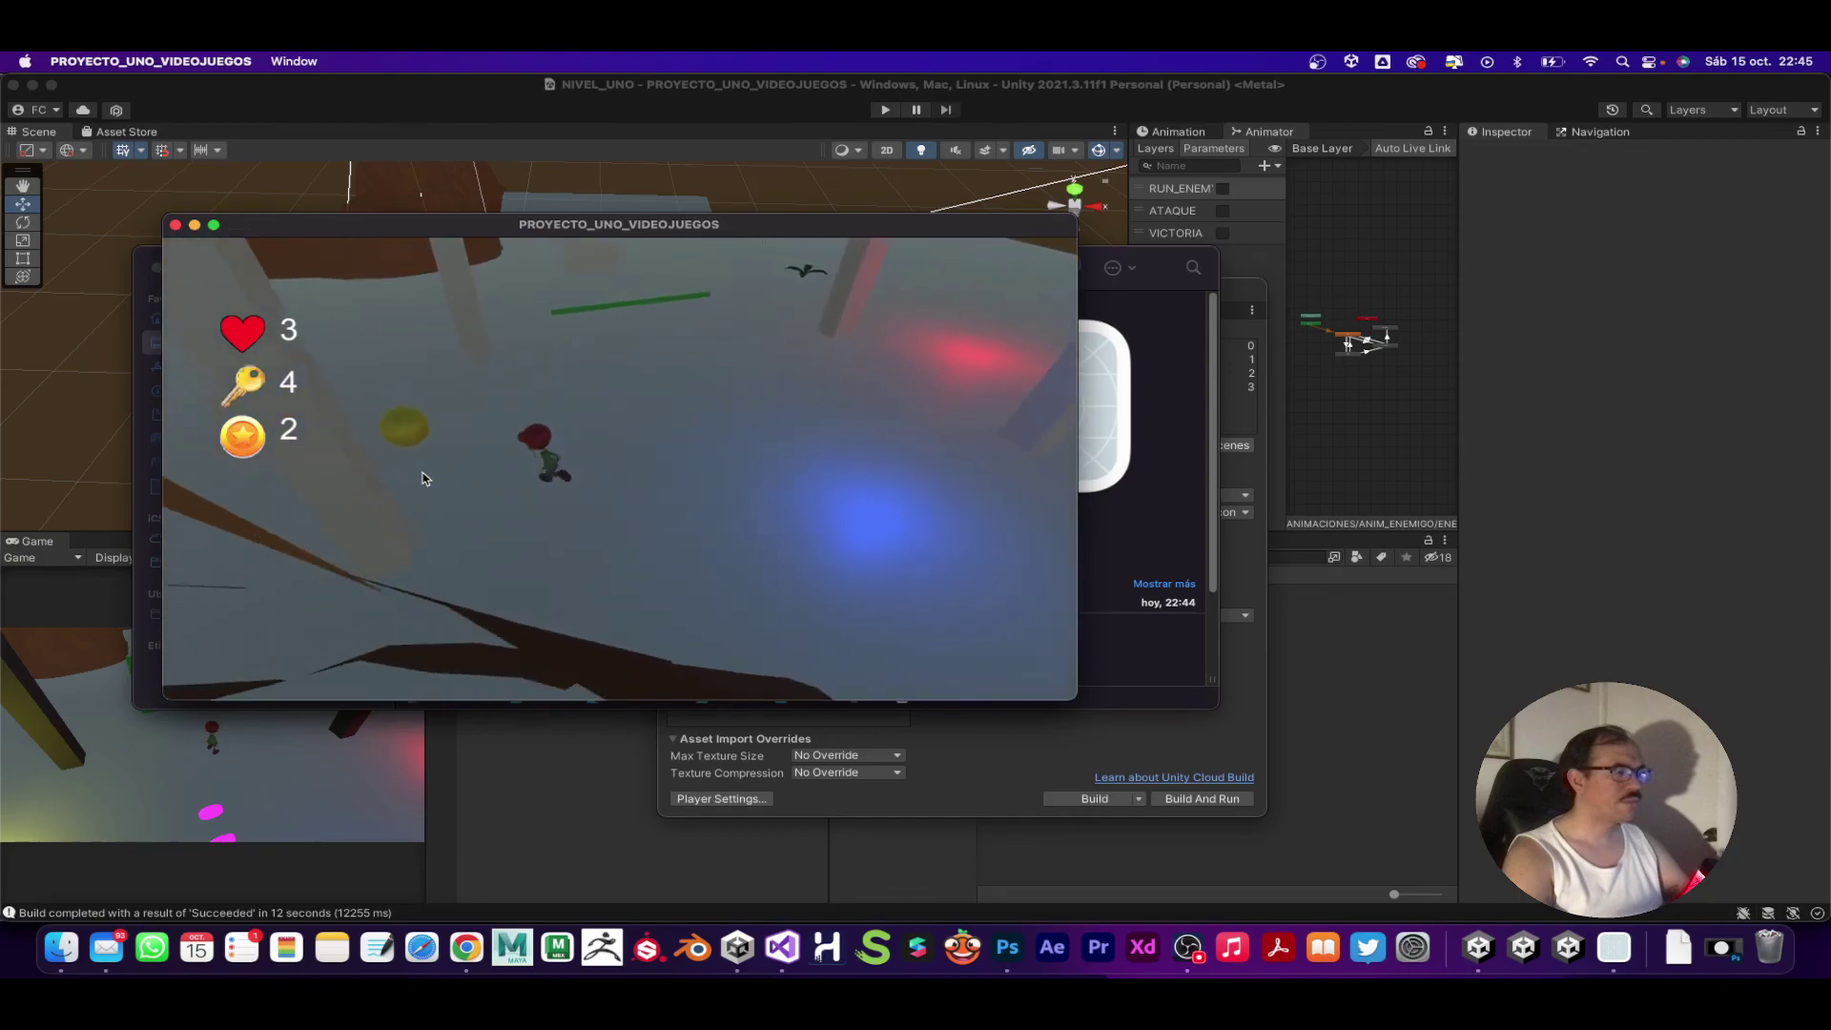
key("w")
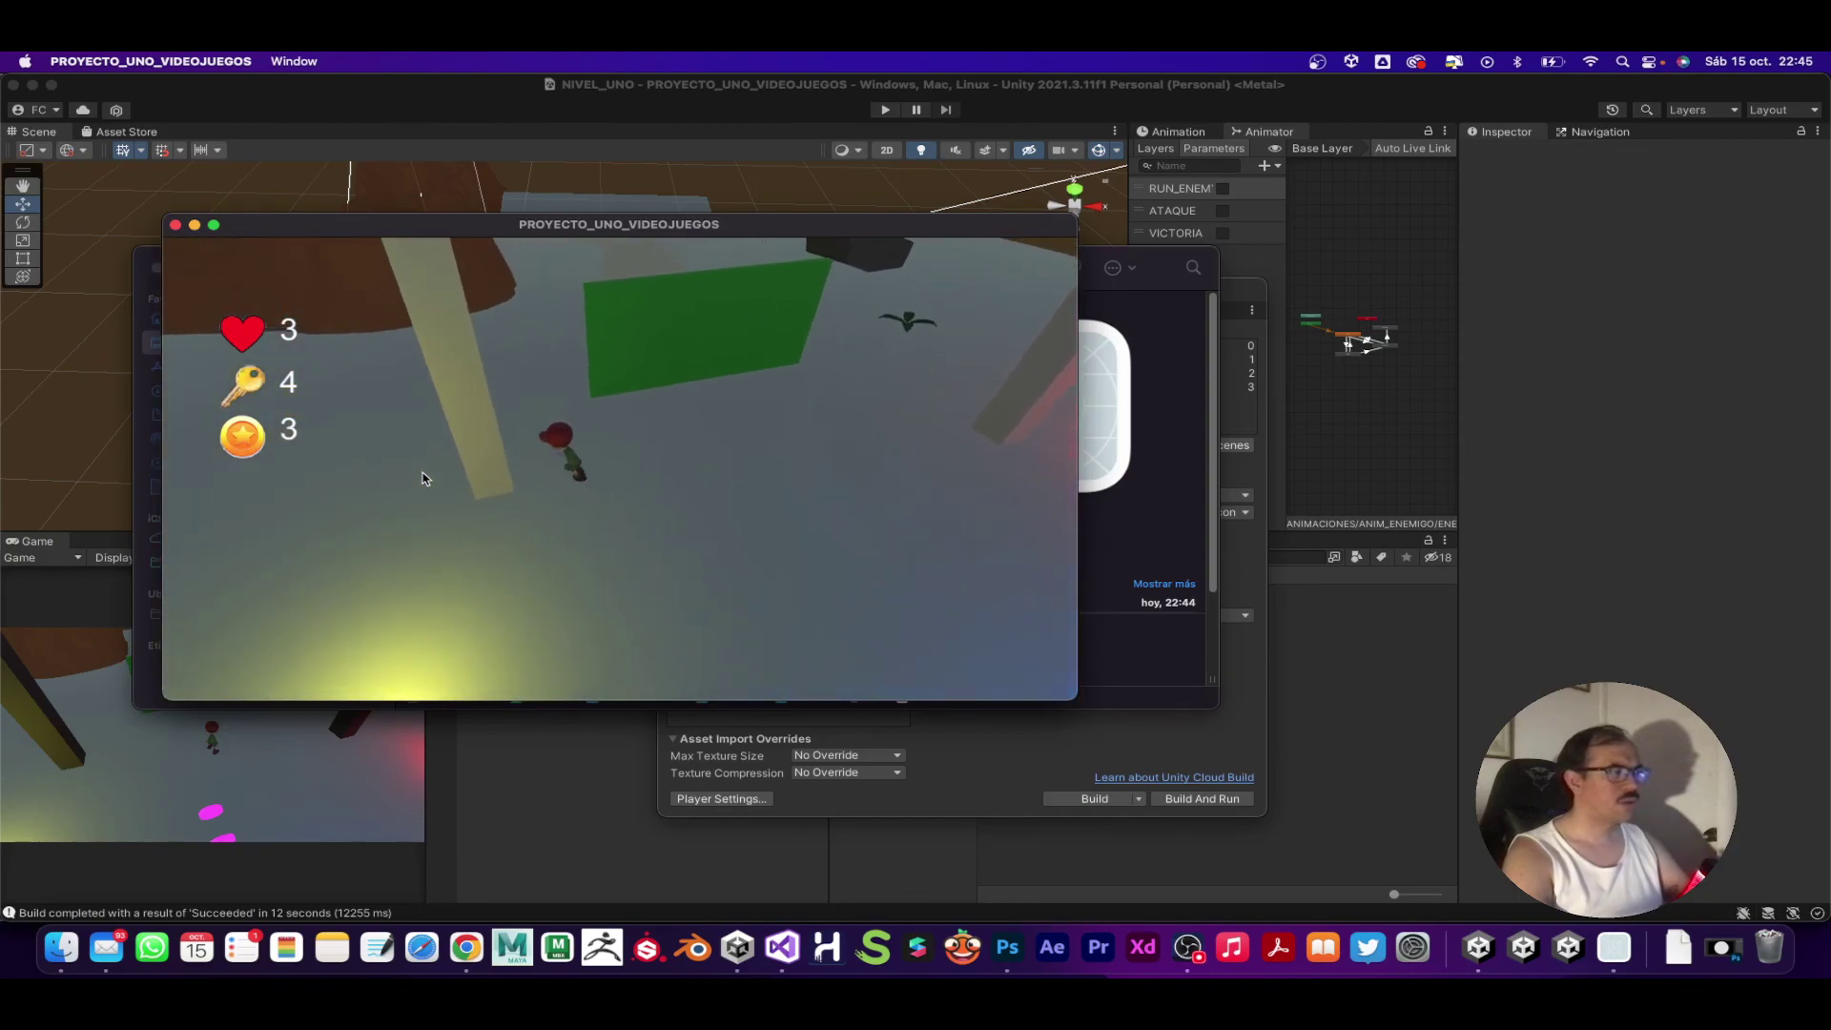
key("w")
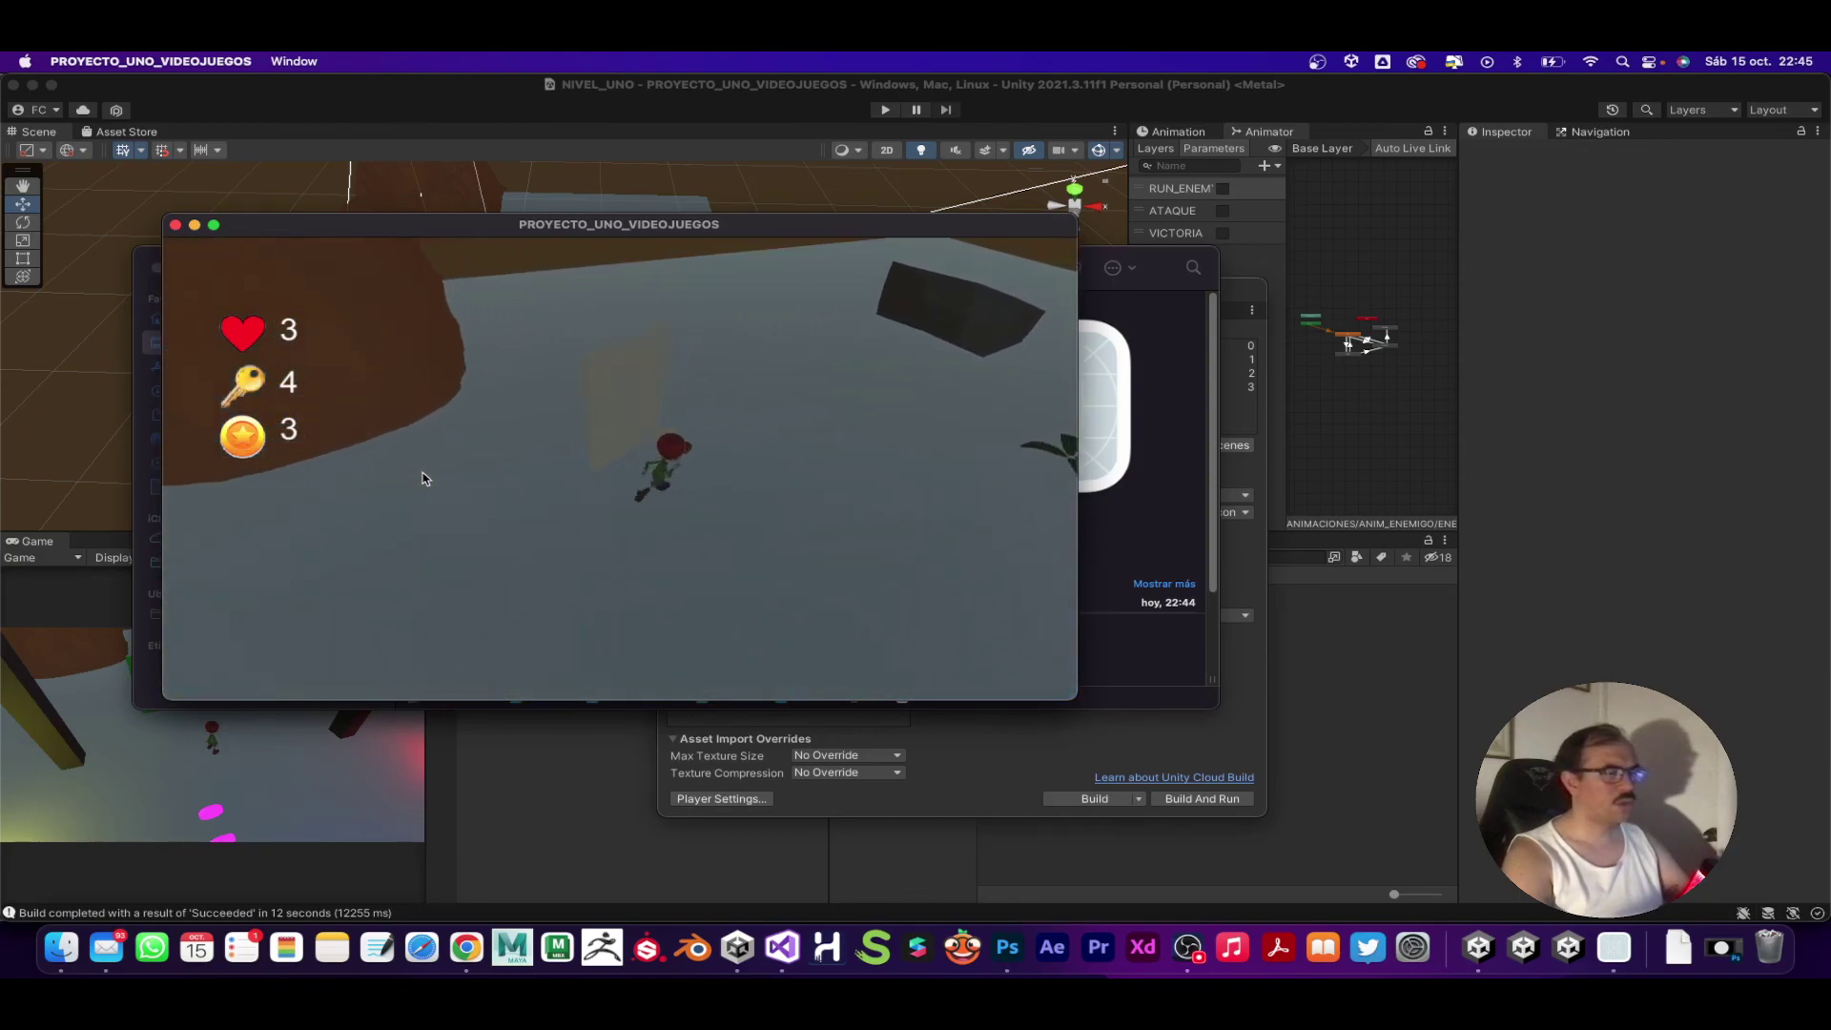
key("w")
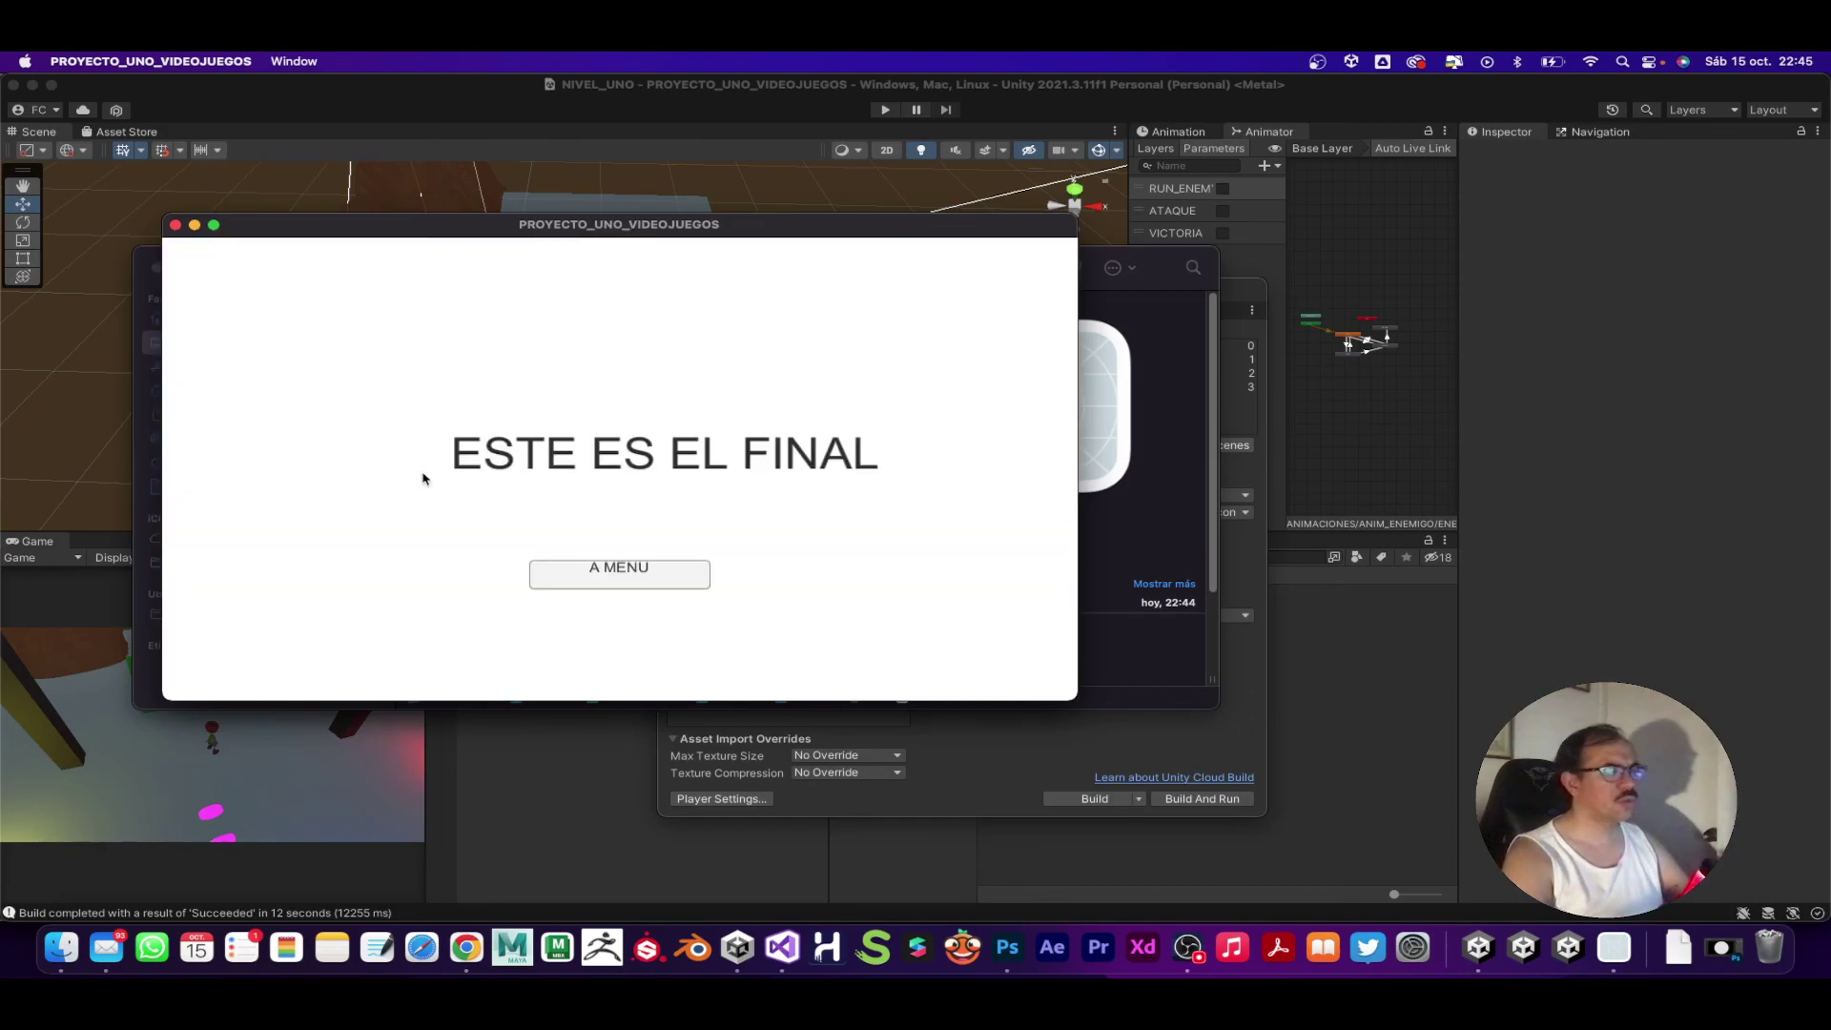
left_click(591, 578)
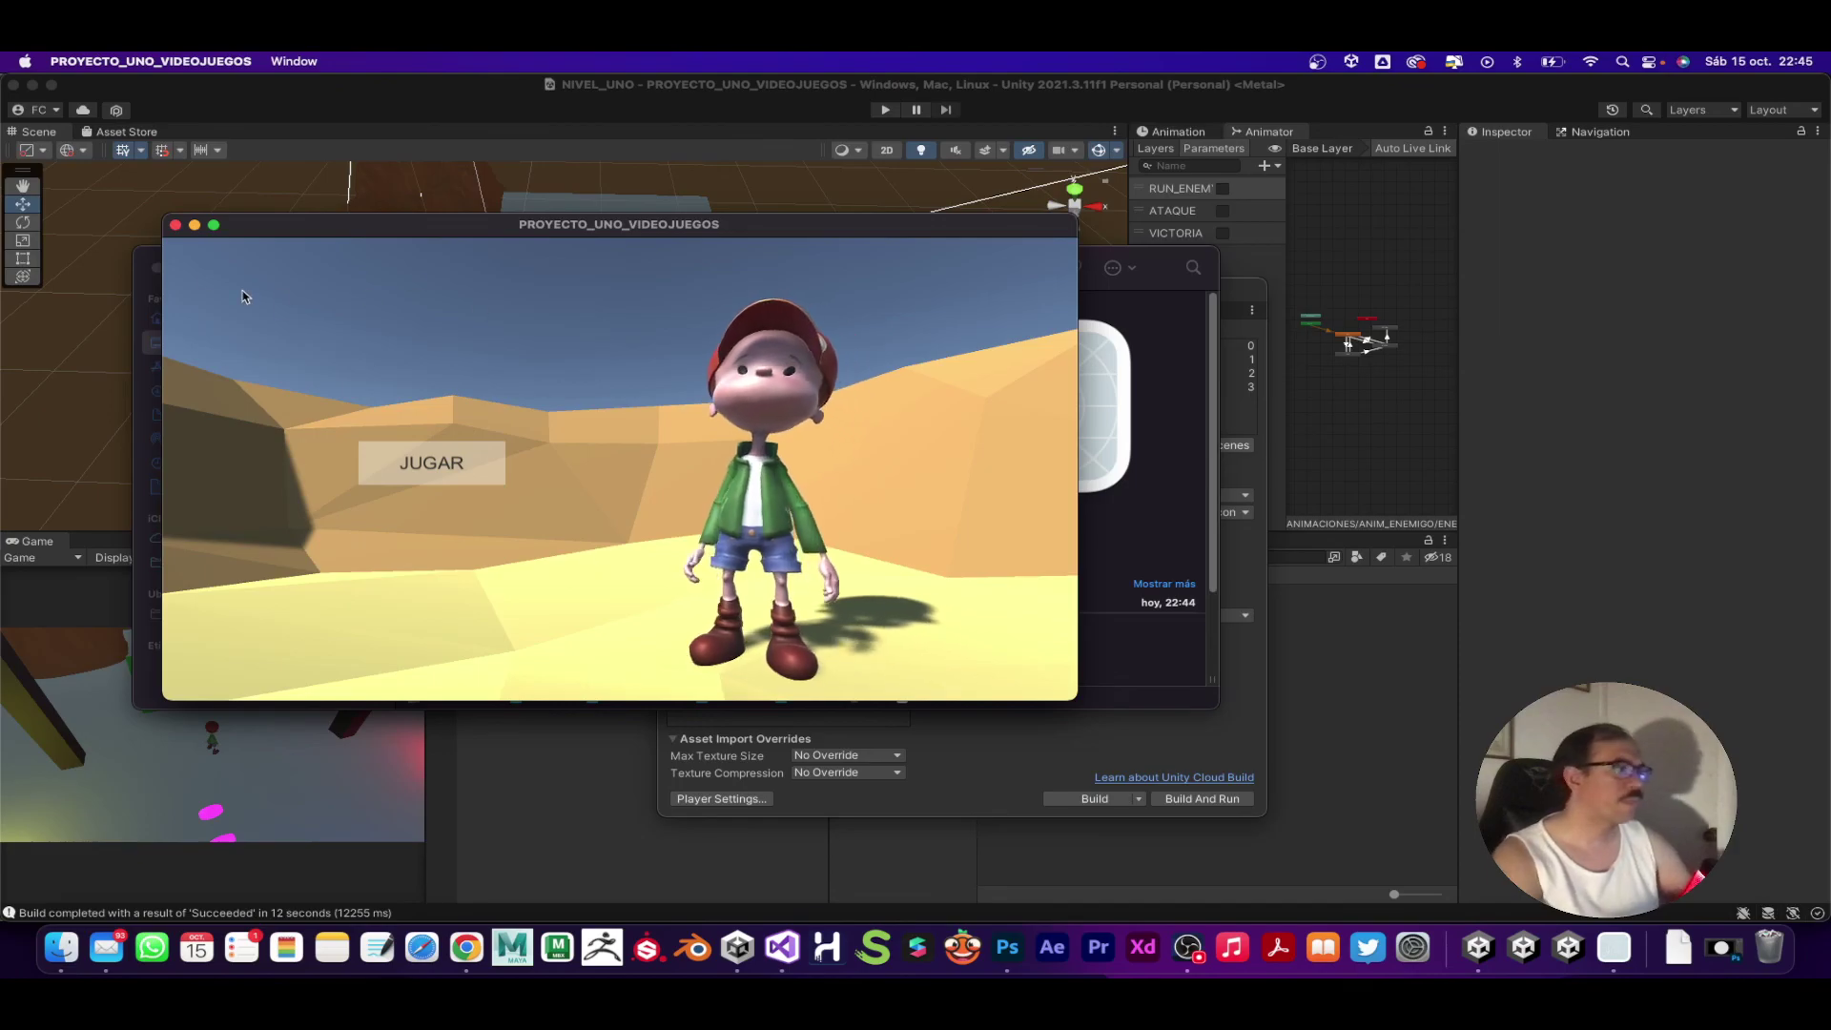
left_click(174, 226)
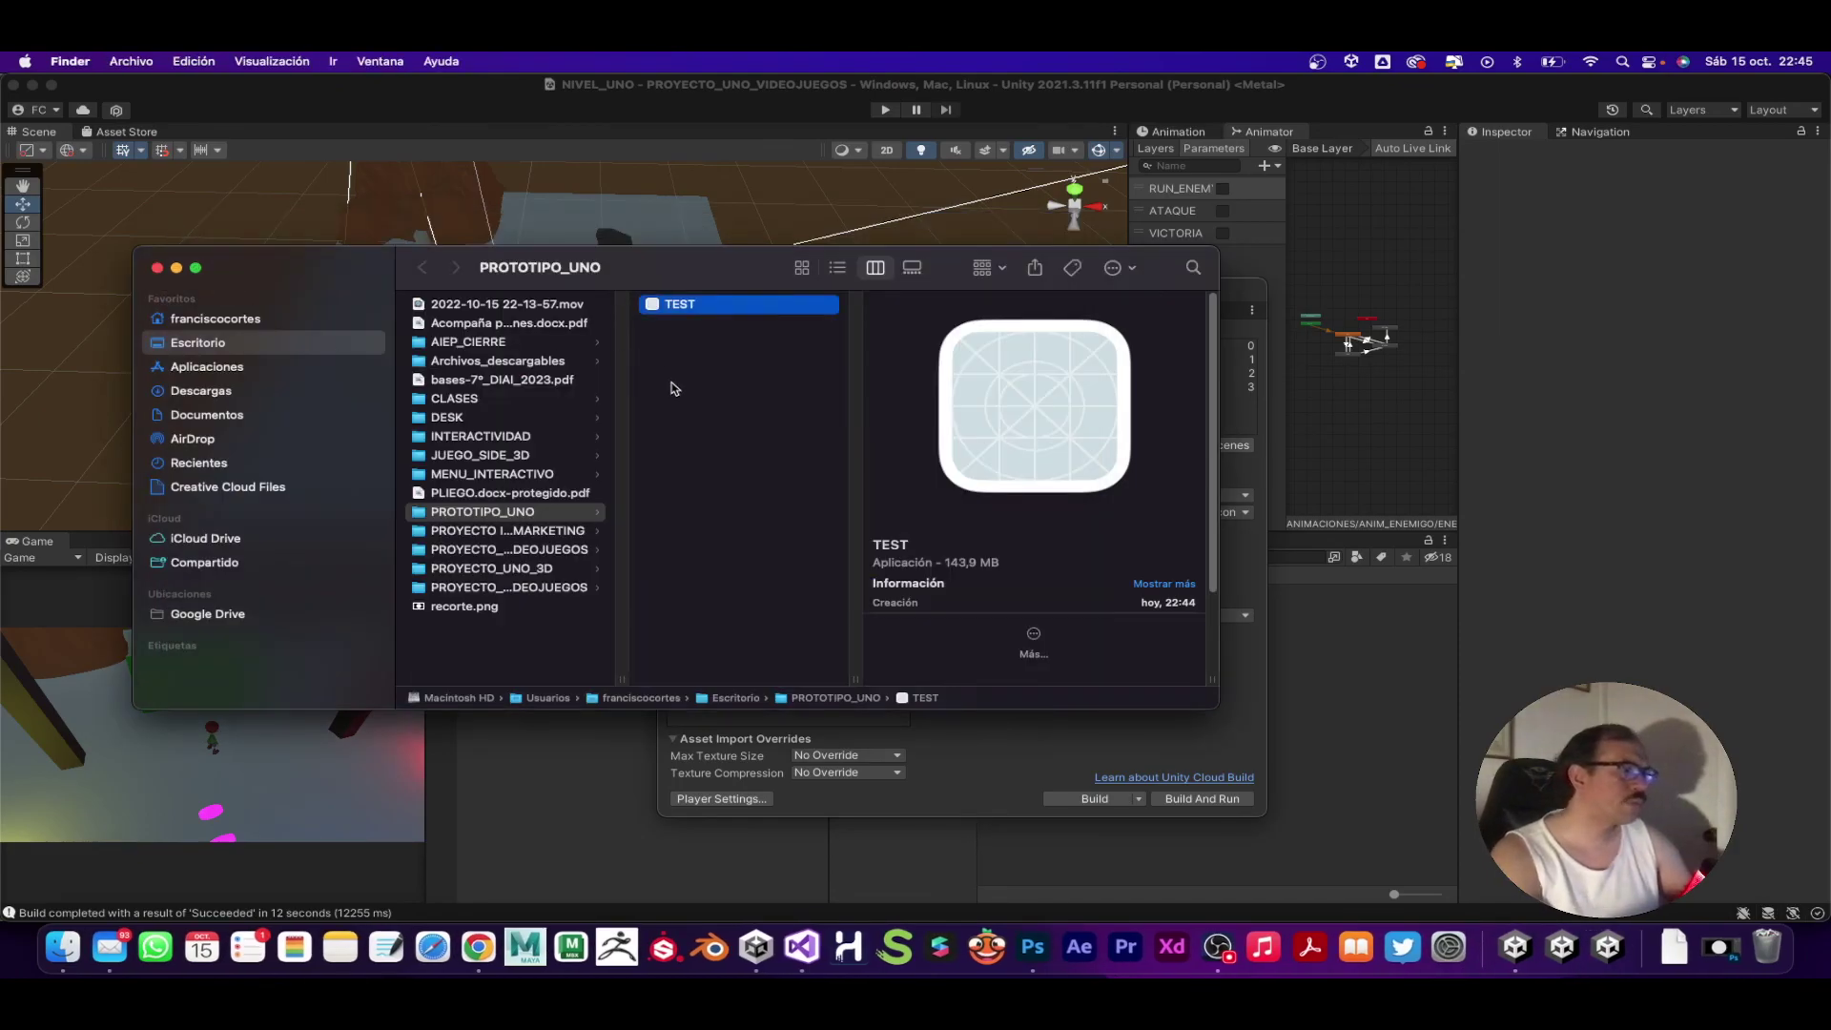